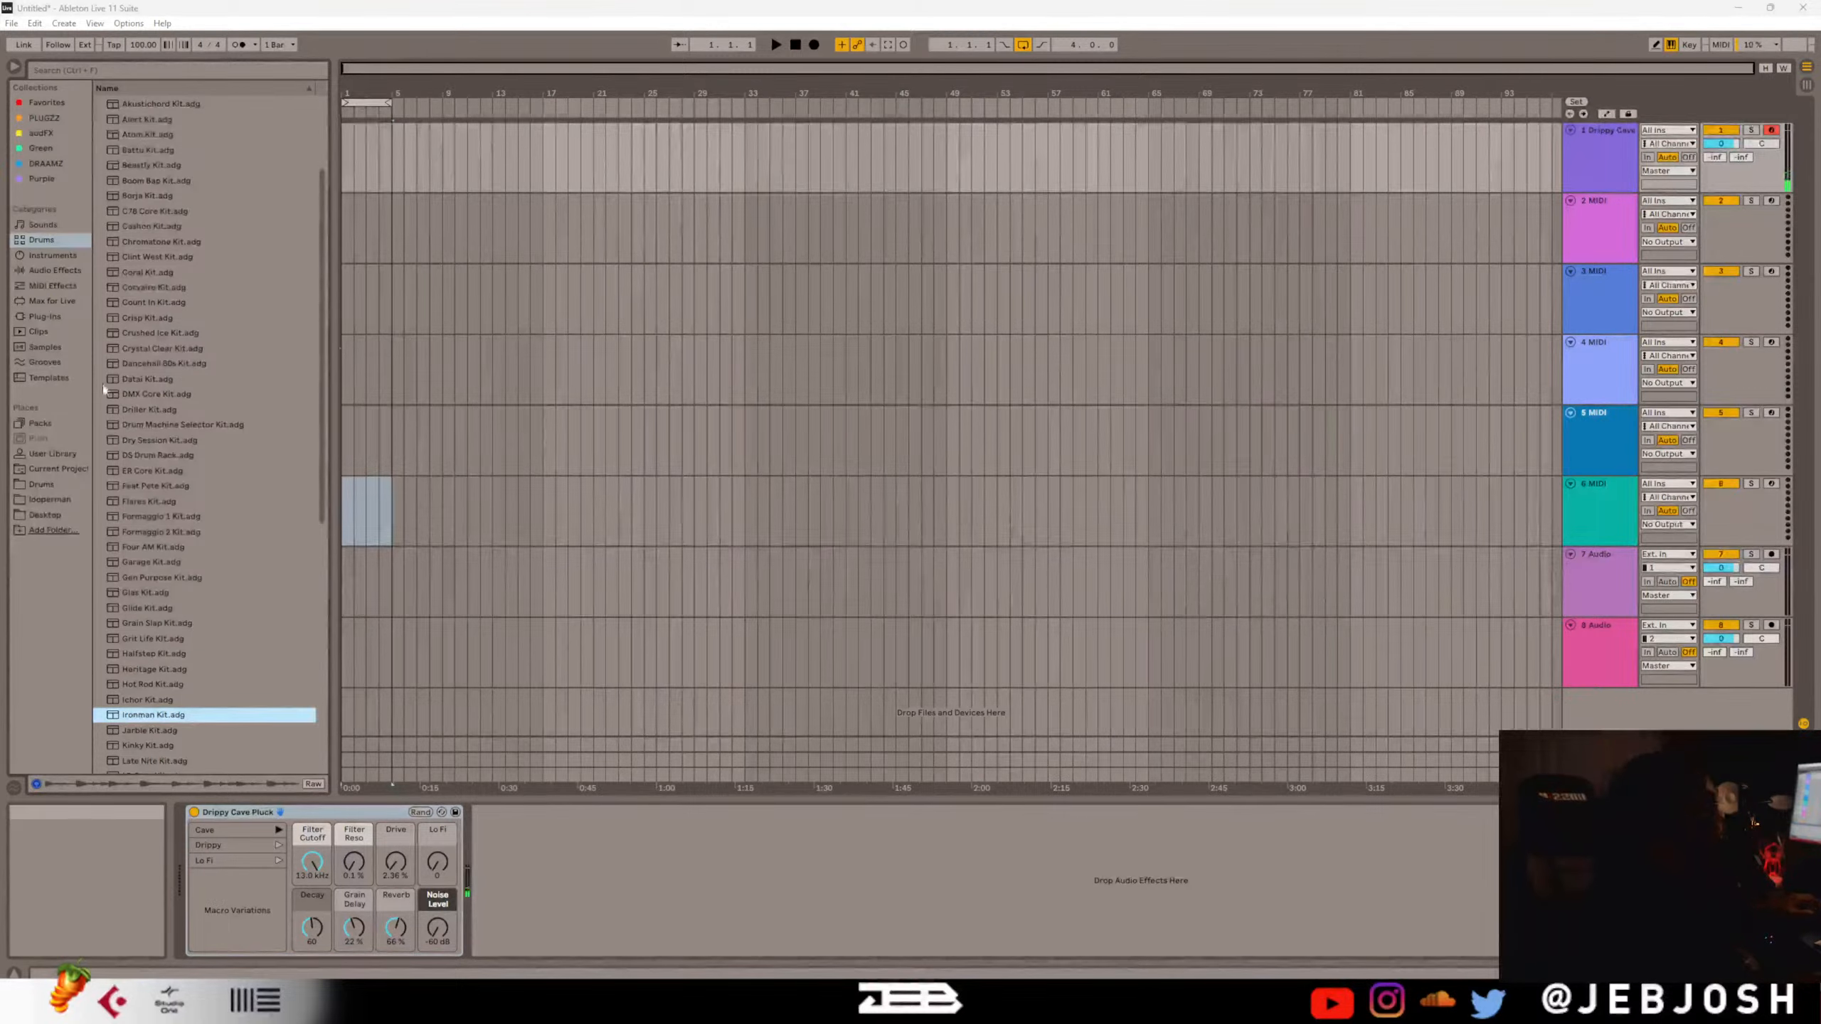
Browse the DRAAMZ collection and expand the Shakers folder inside Kala Sound Kit 1.
click(41, 485)
scroll(323, 153, down, 1)
drag(322, 147, 322, 214)
click(43, 164)
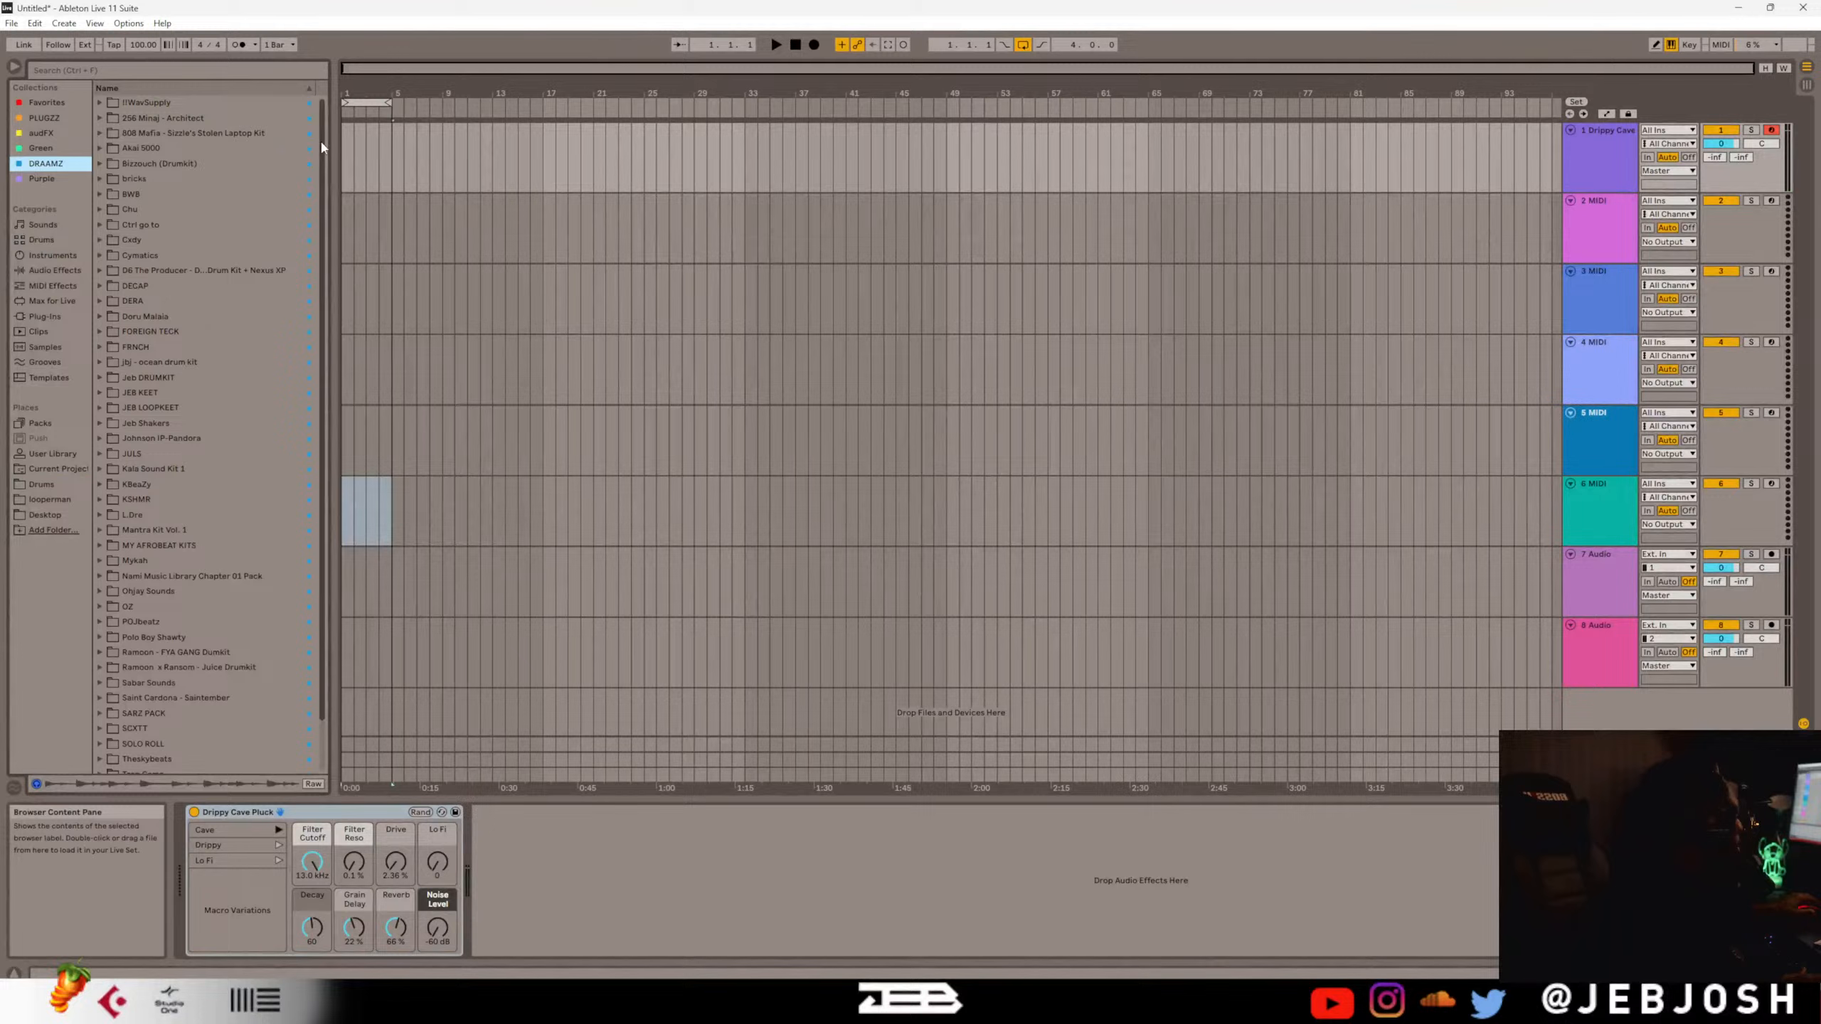
scroll(248, 290, down, 1)
click(101, 450)
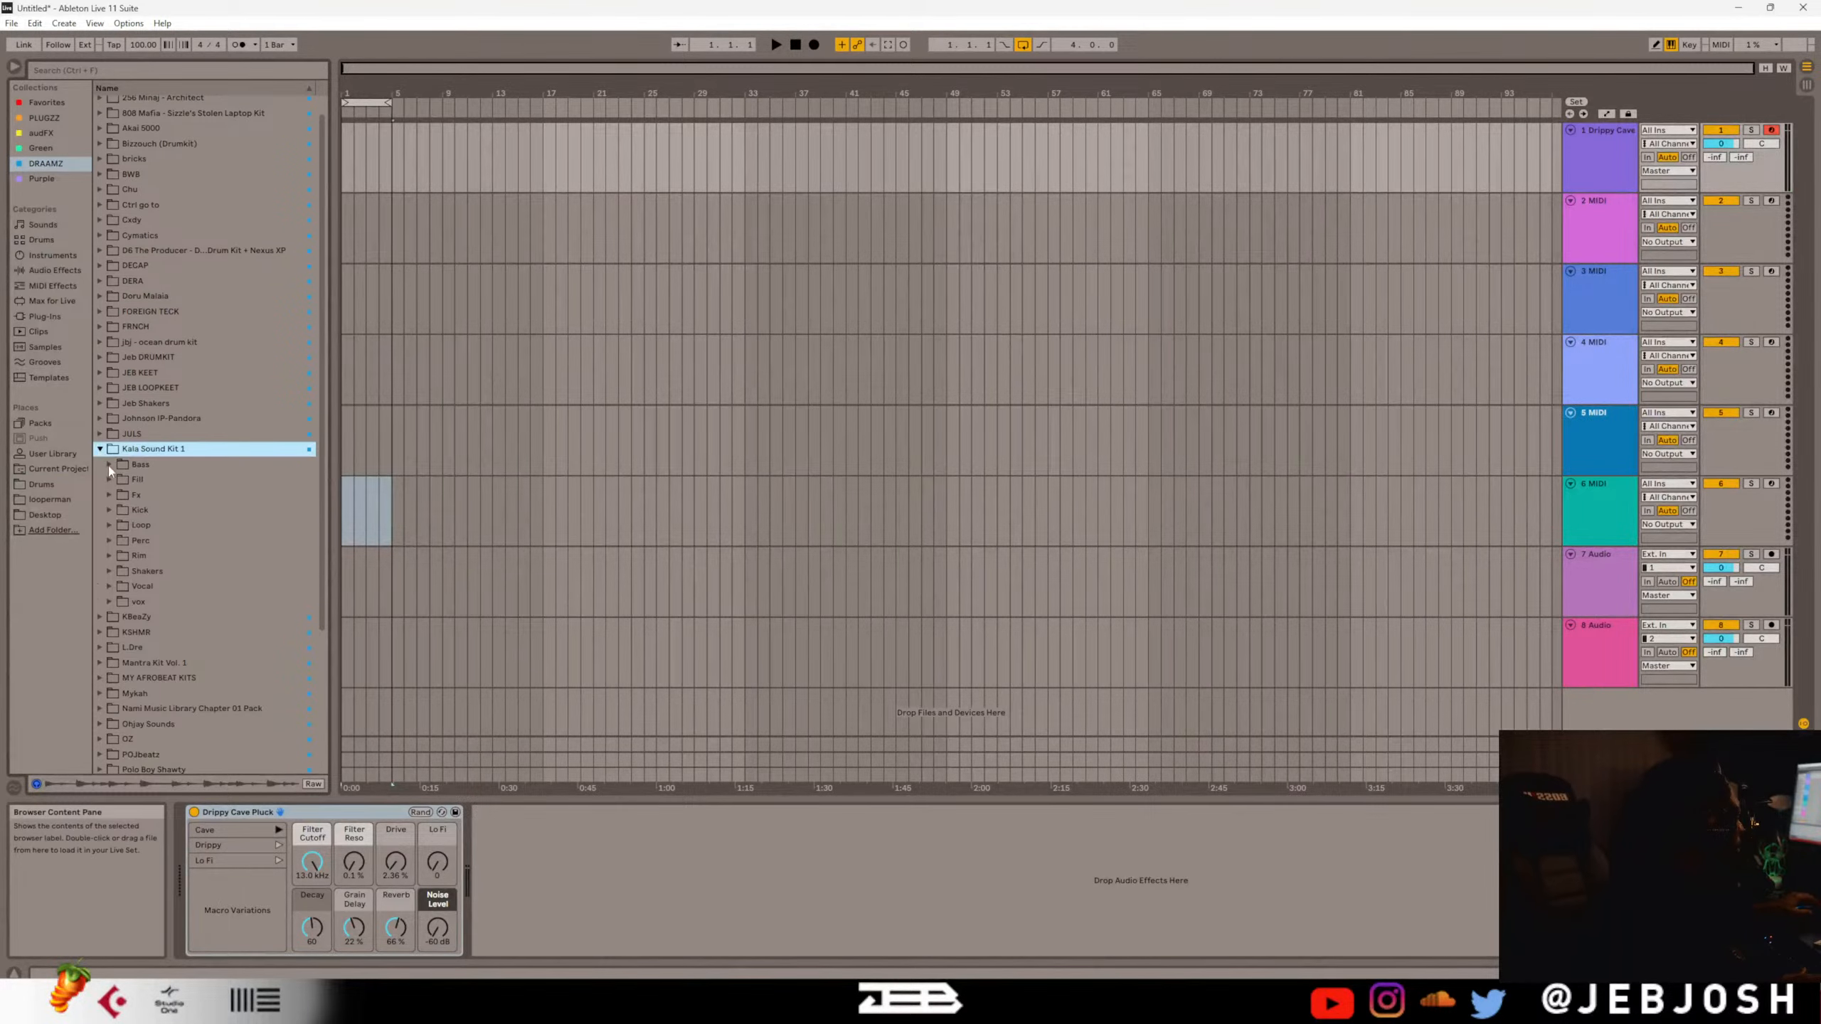
click(110, 573)
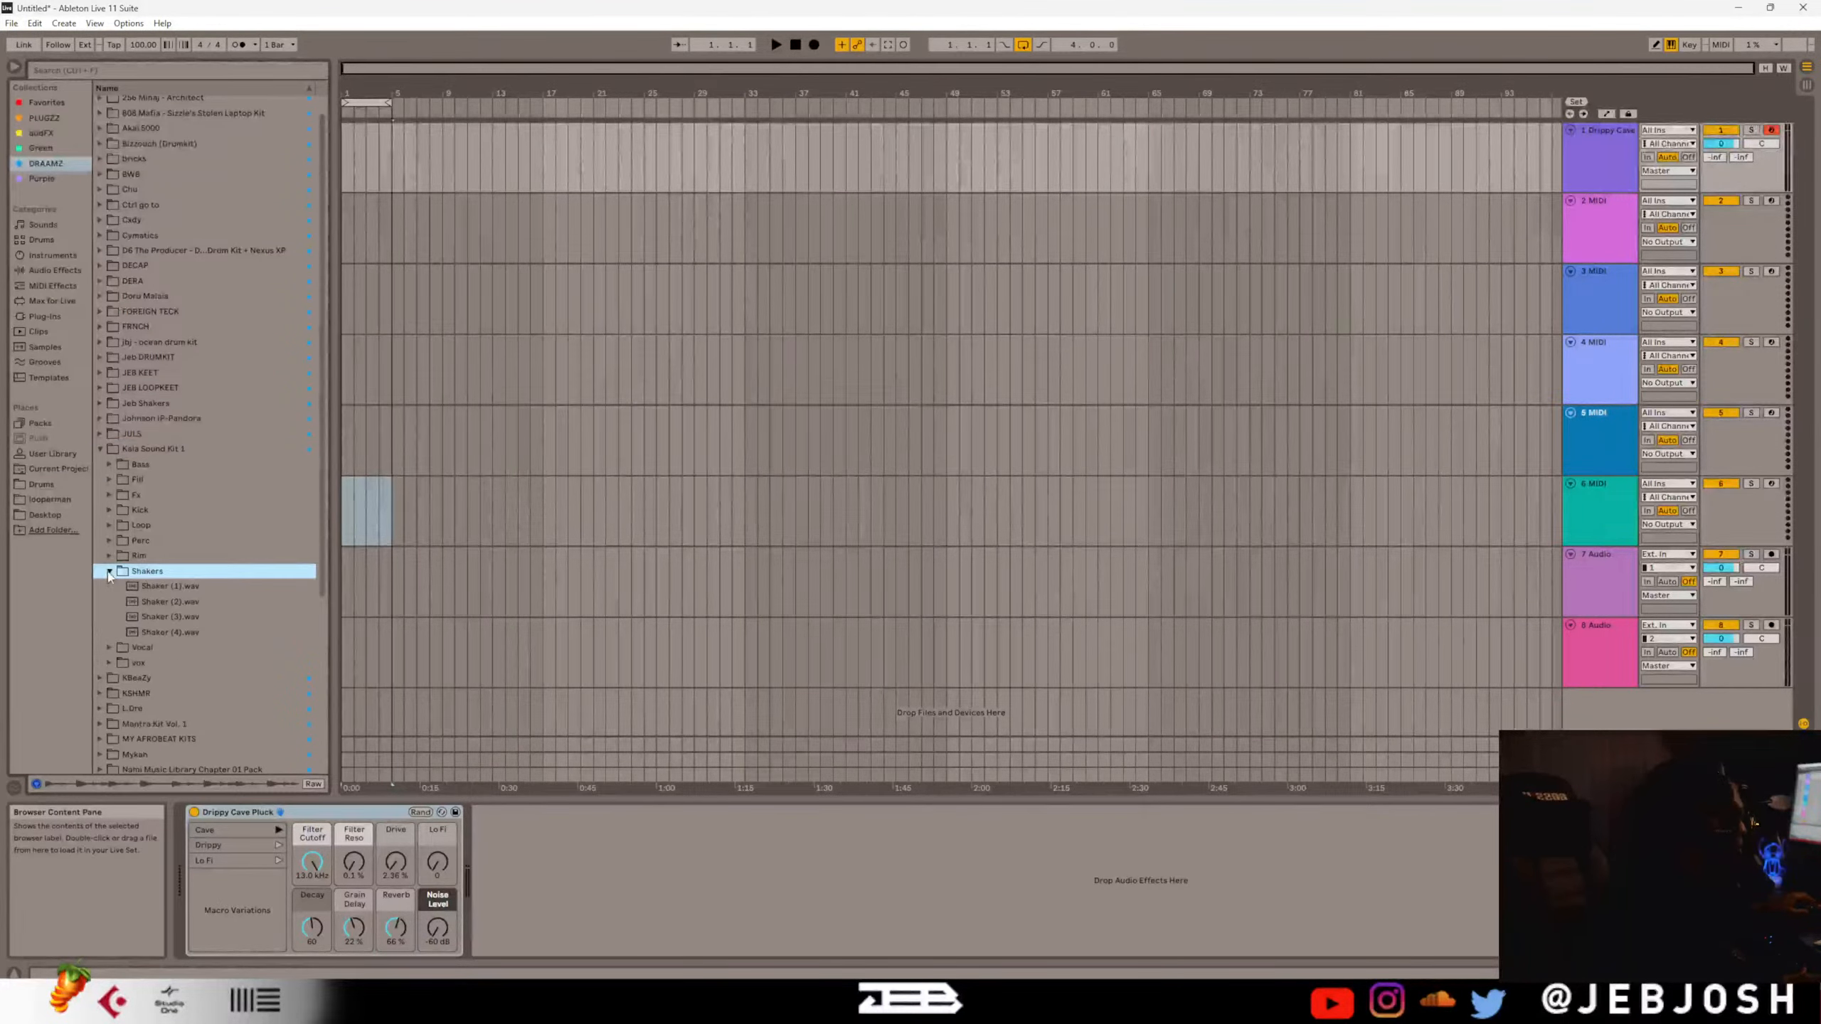
Preview Shaker (2).wav and place it on audio track 8 so that it starts at bar 1.
click(158, 601)
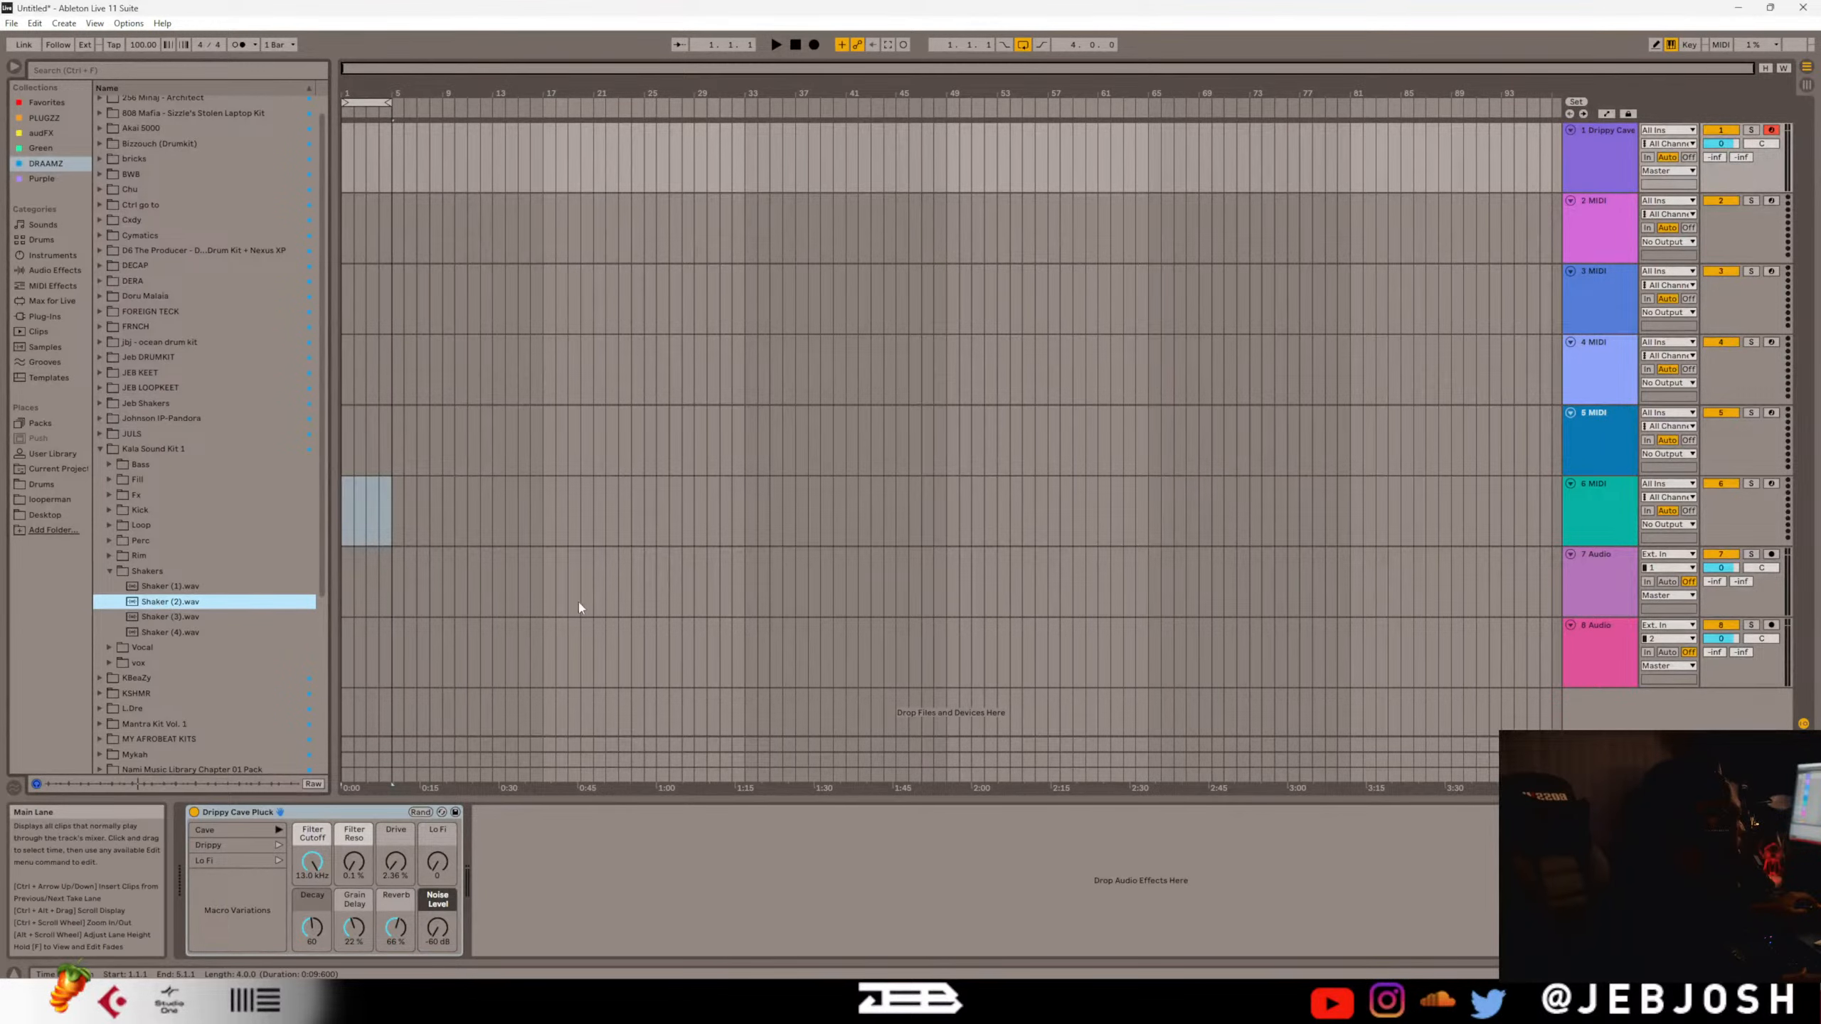
drag(183, 608, 358, 666)
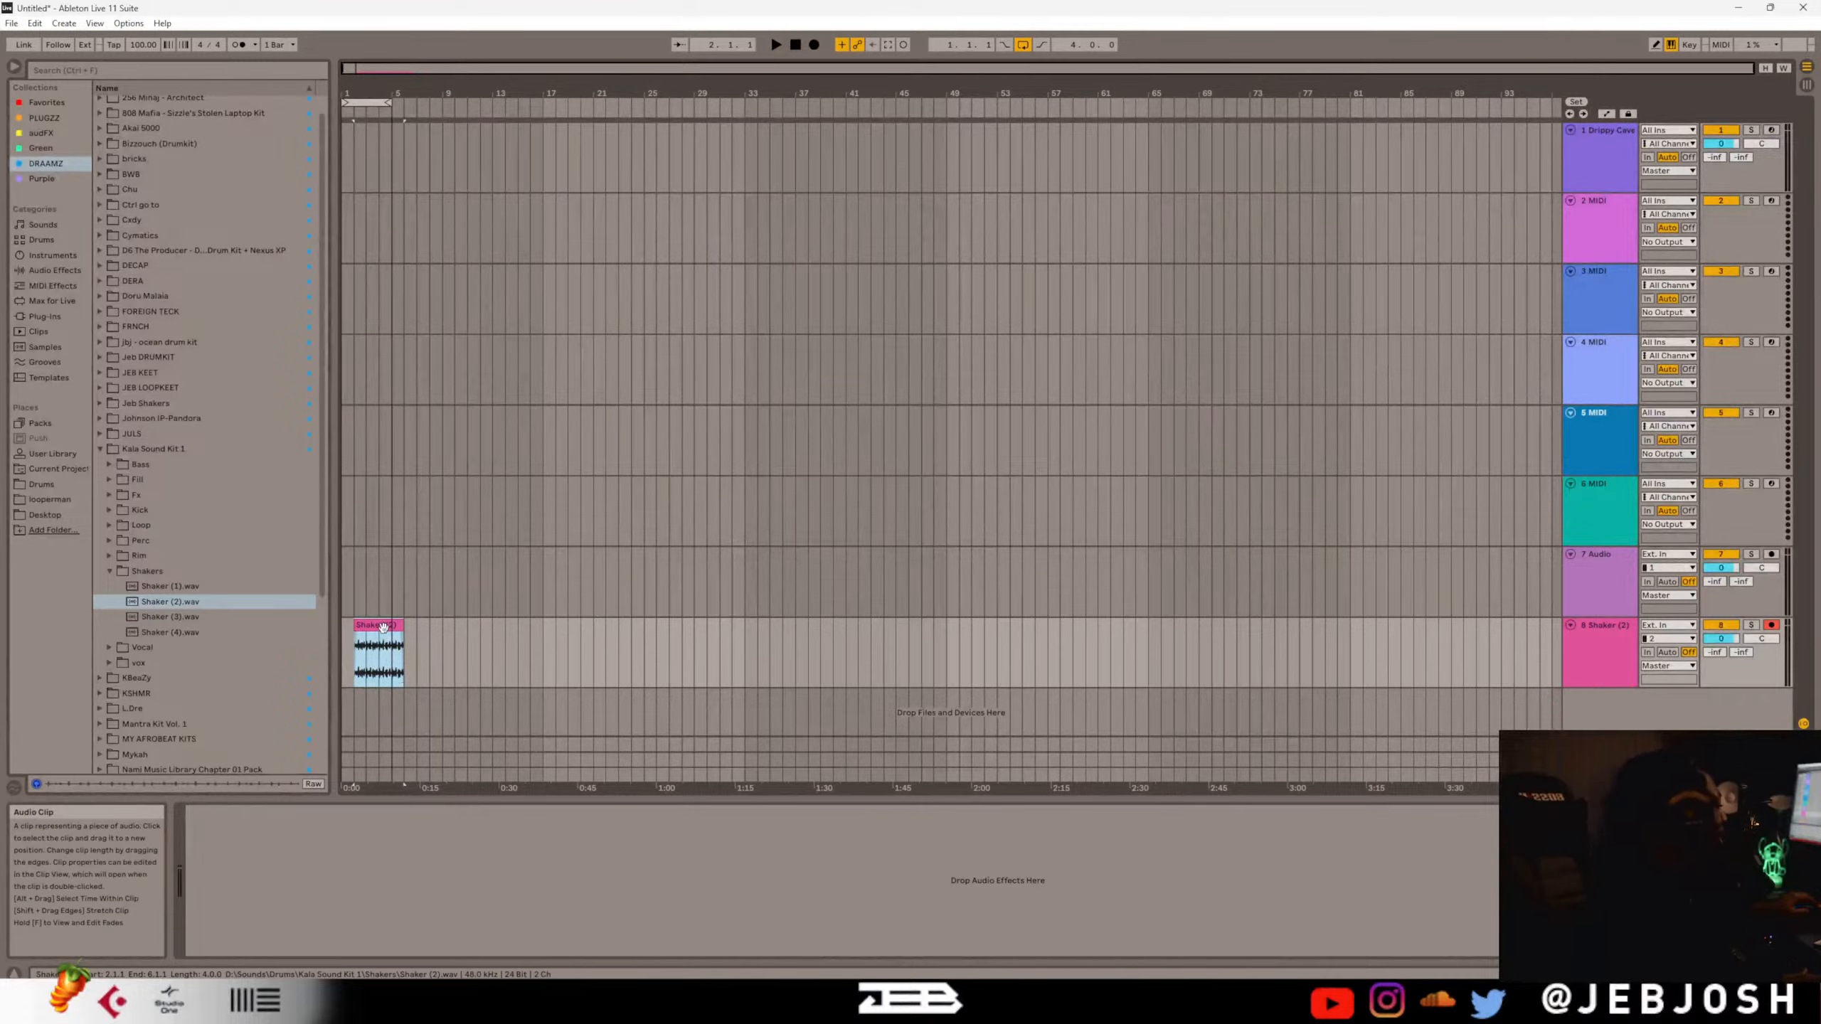
drag(384, 628, 372, 628)
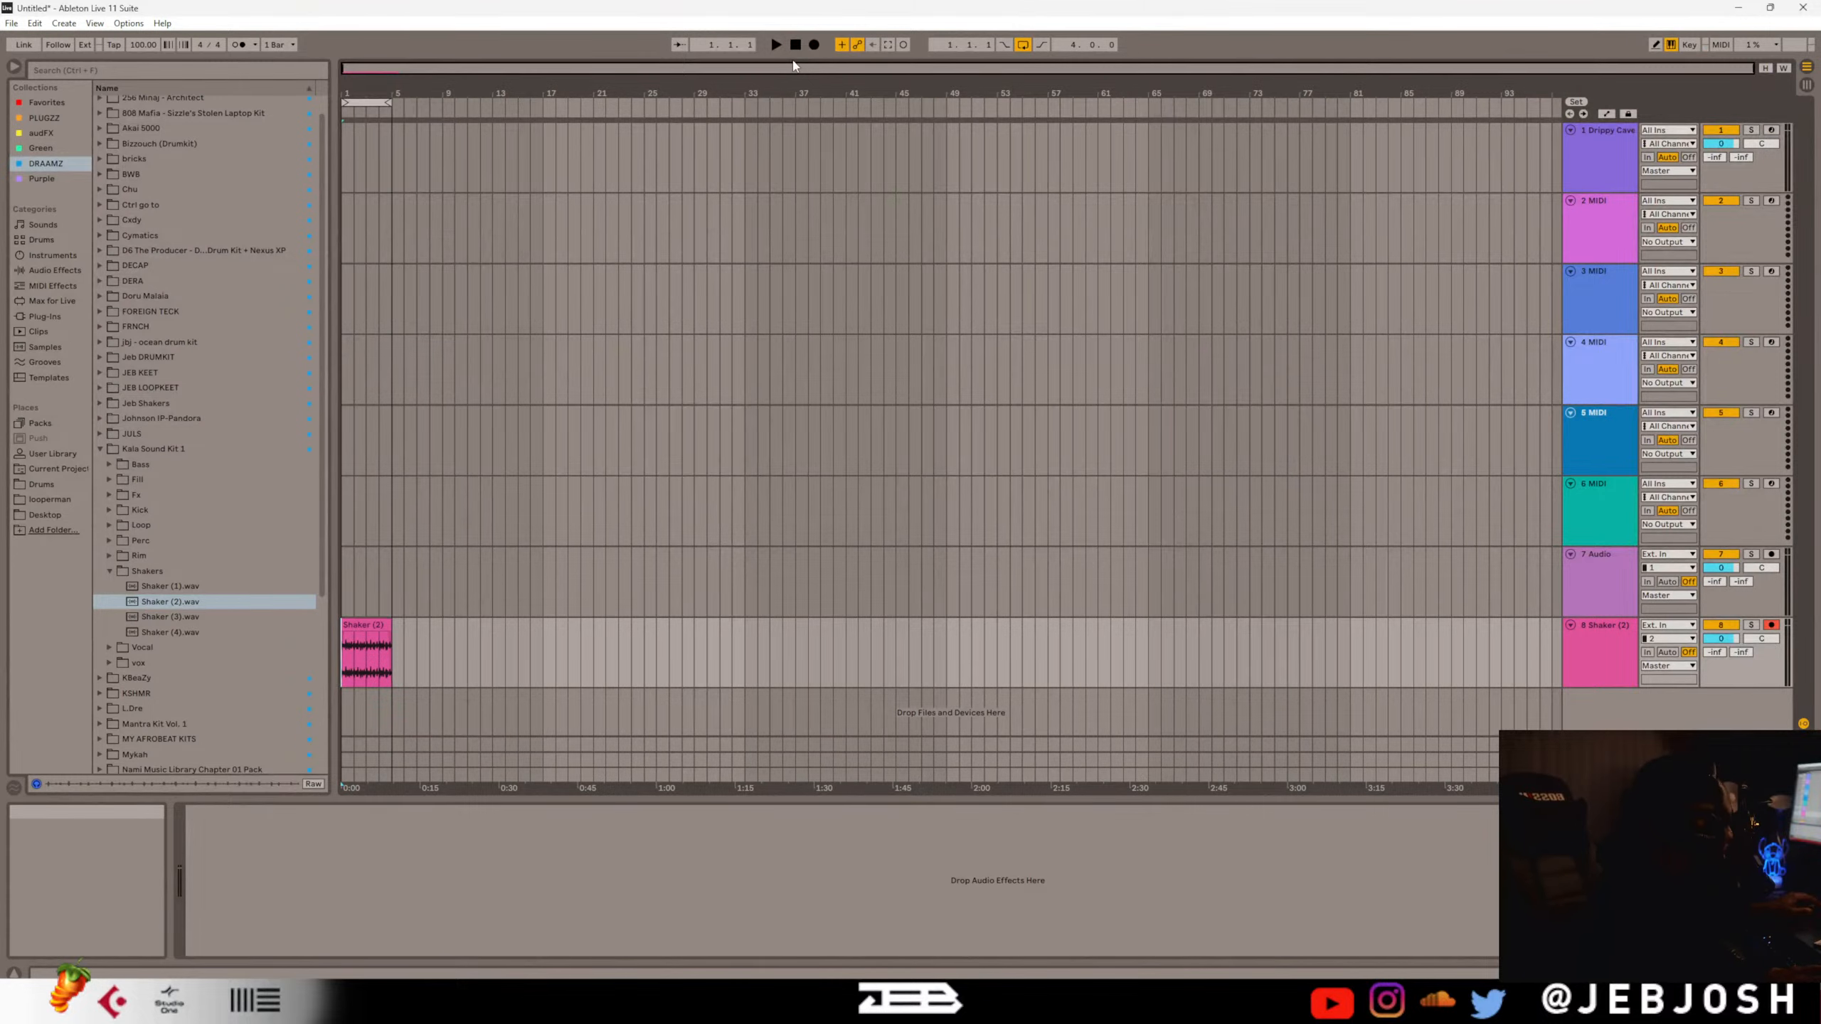
Play the shaker loop, select the Drippy Cave track and set the project tempo to 97 BPM.
key(space)
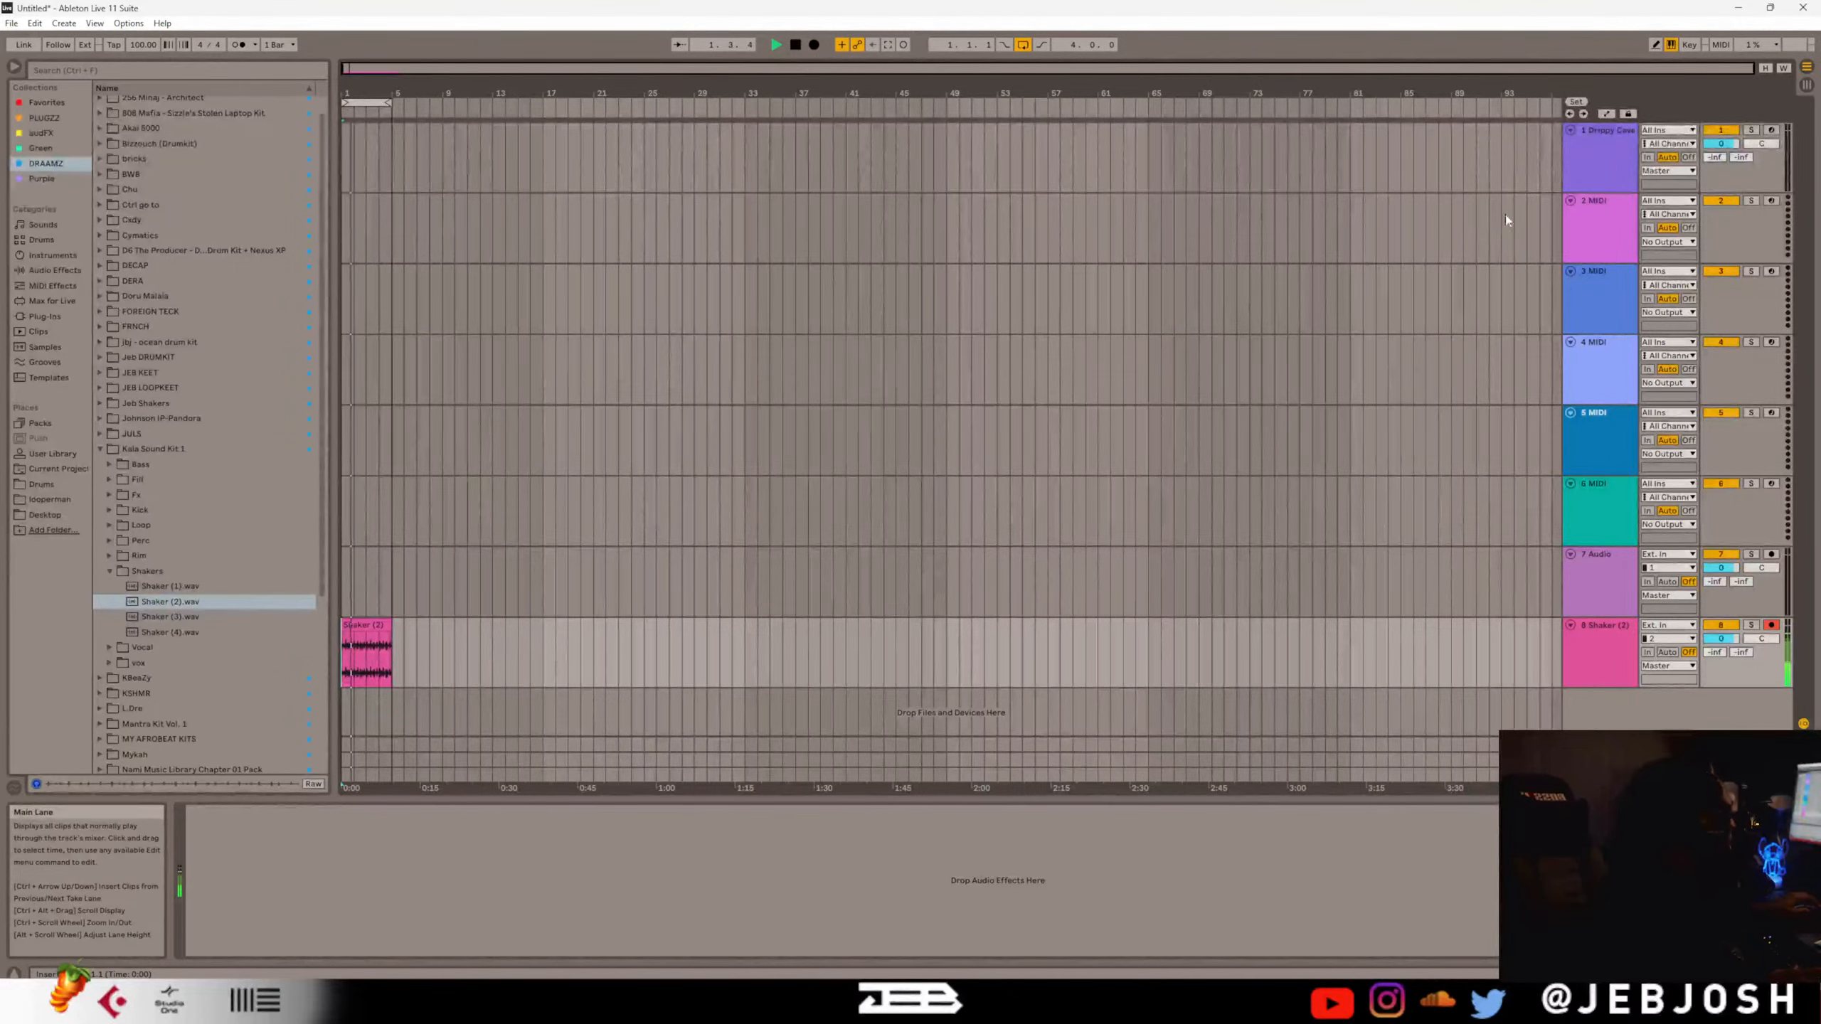
click(1588, 159)
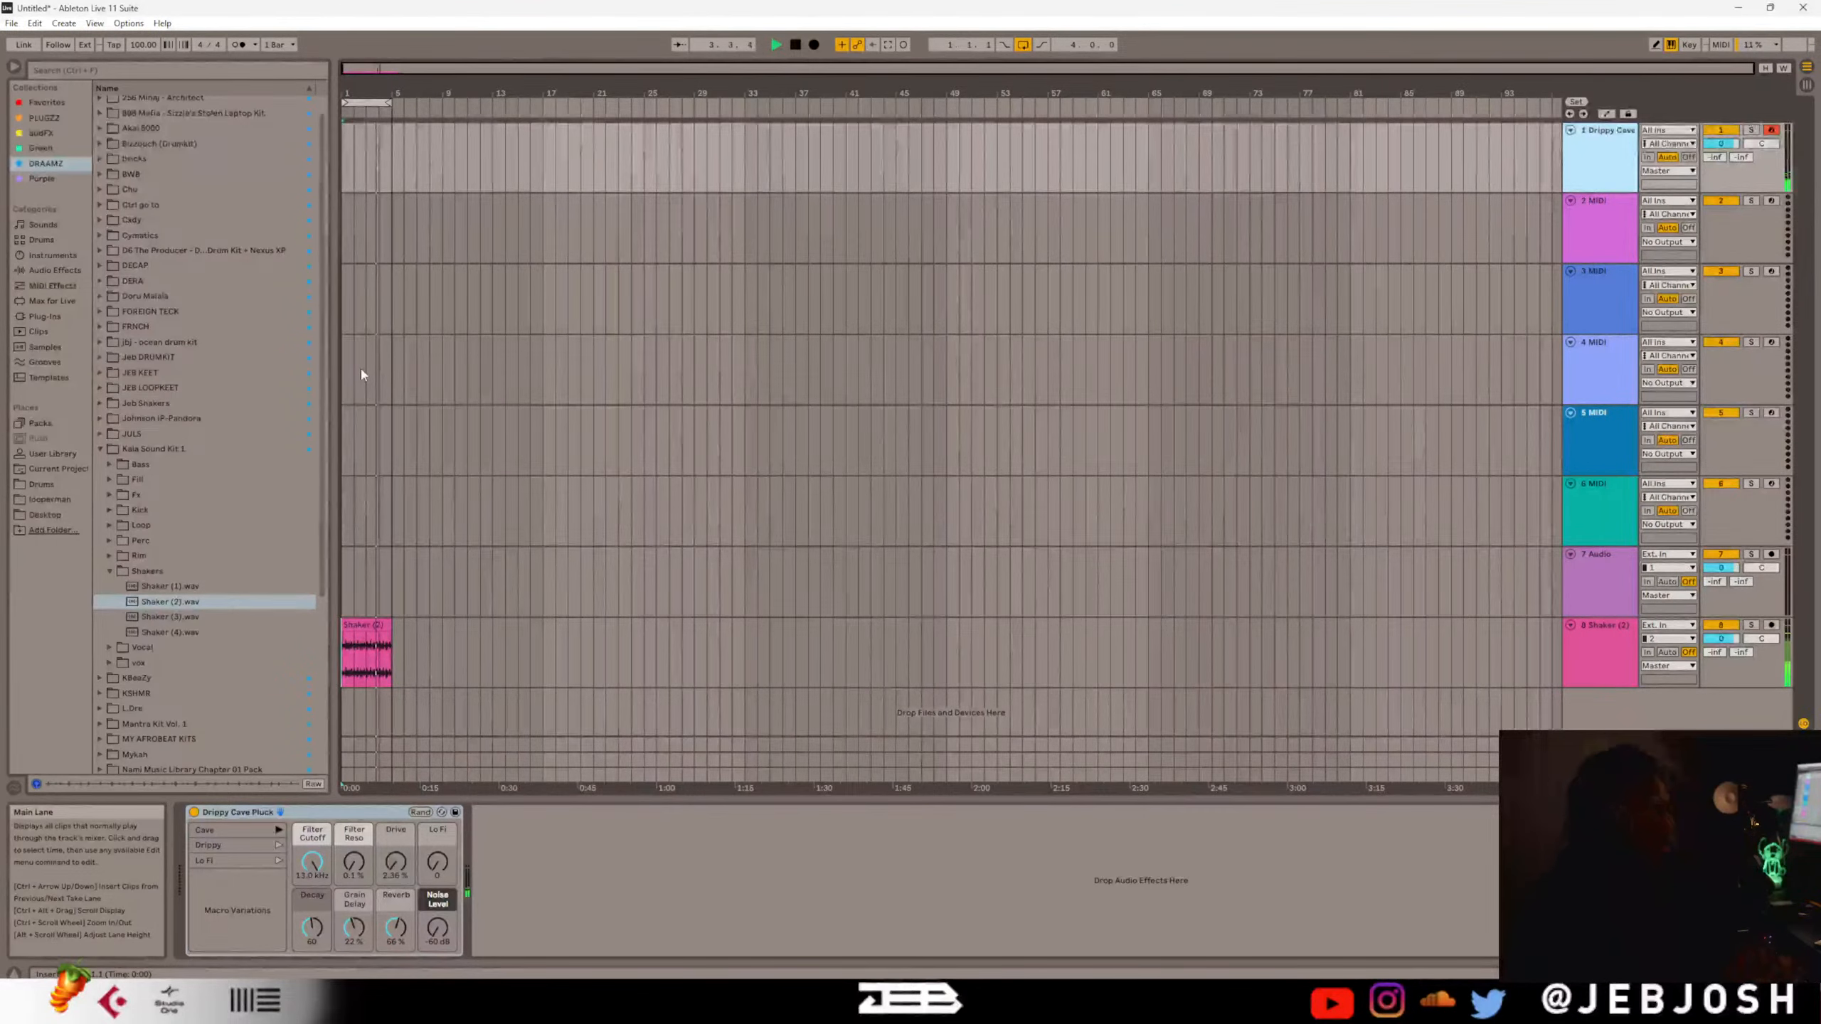
drag(143, 45, 143, 52)
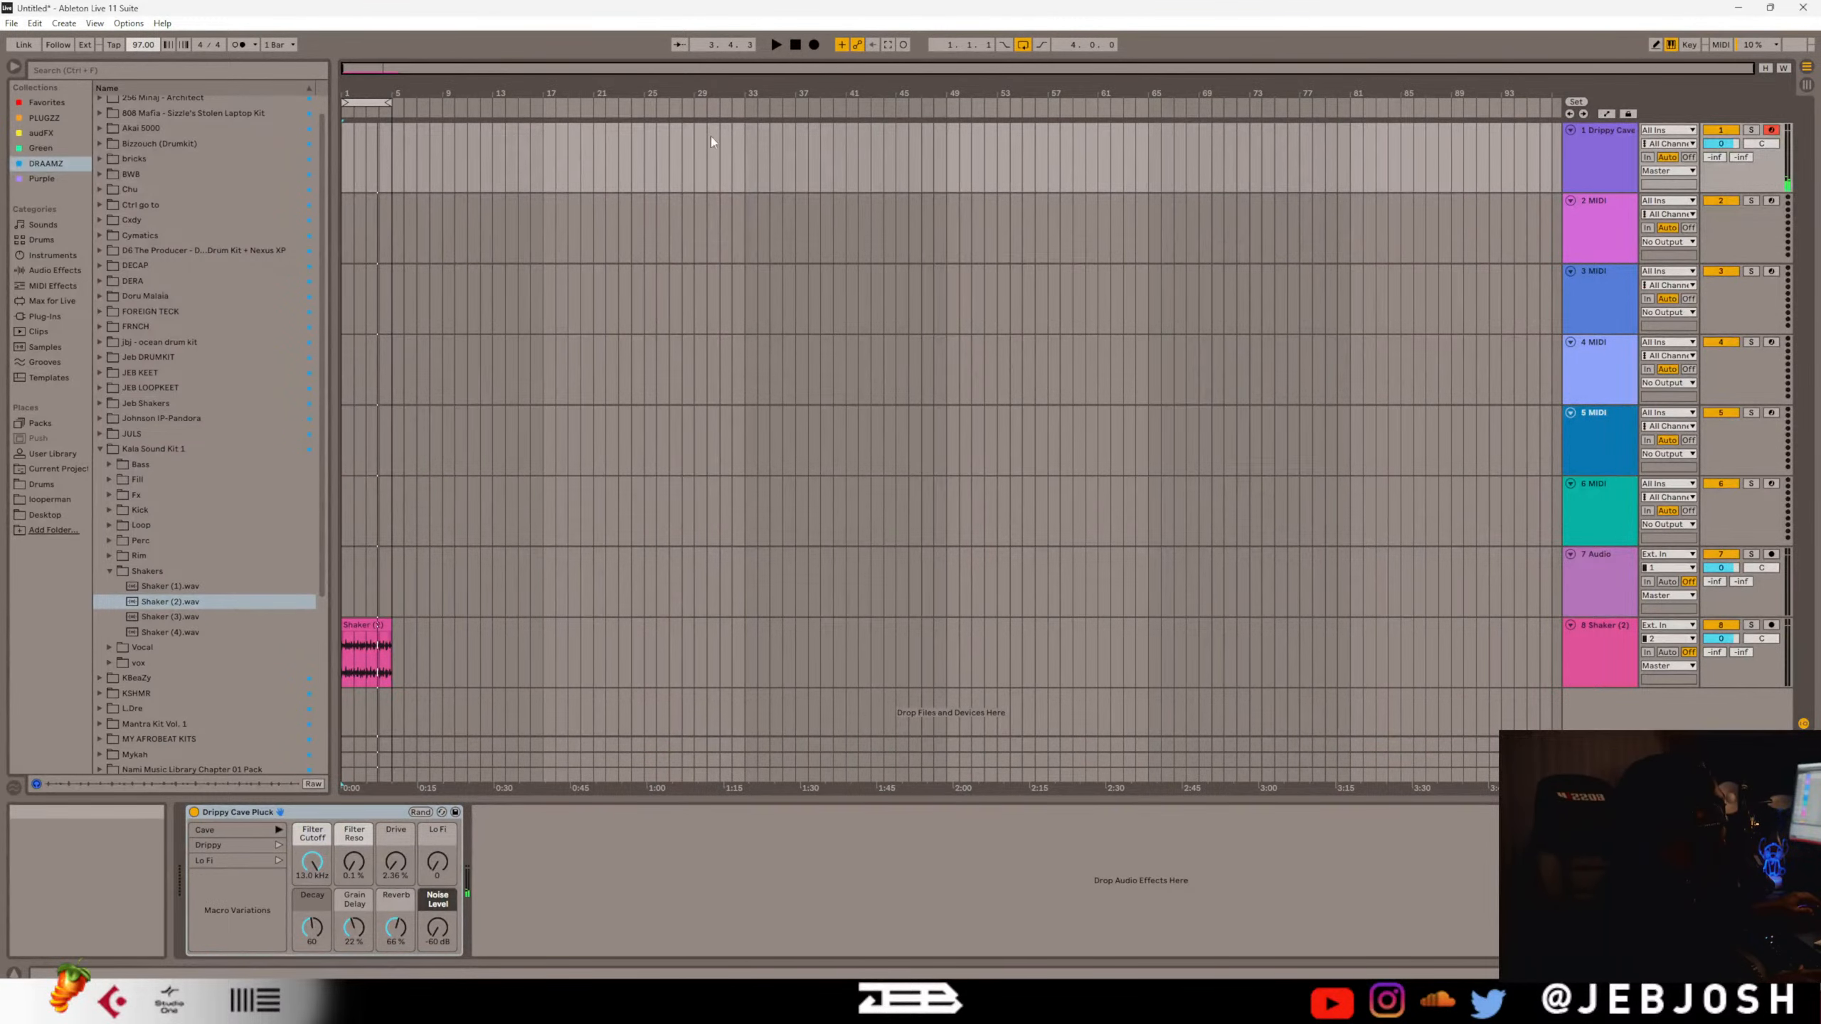
click(814, 45)
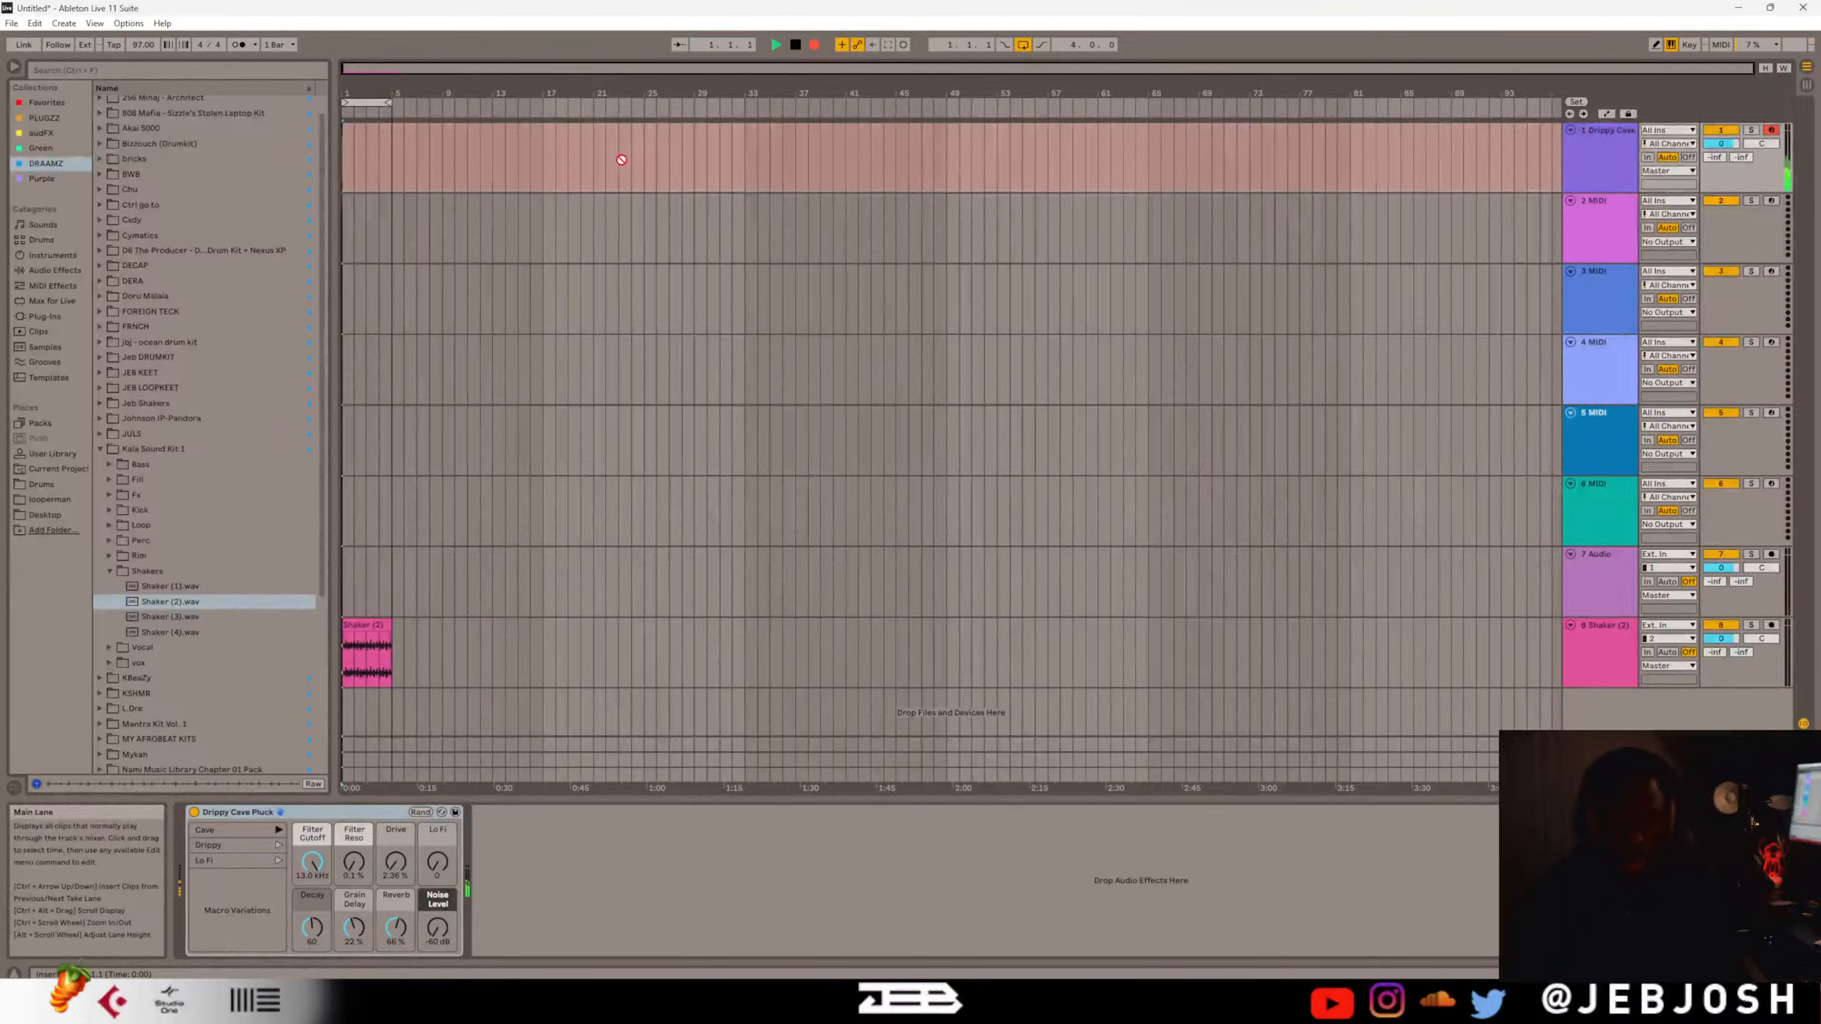
key(space)
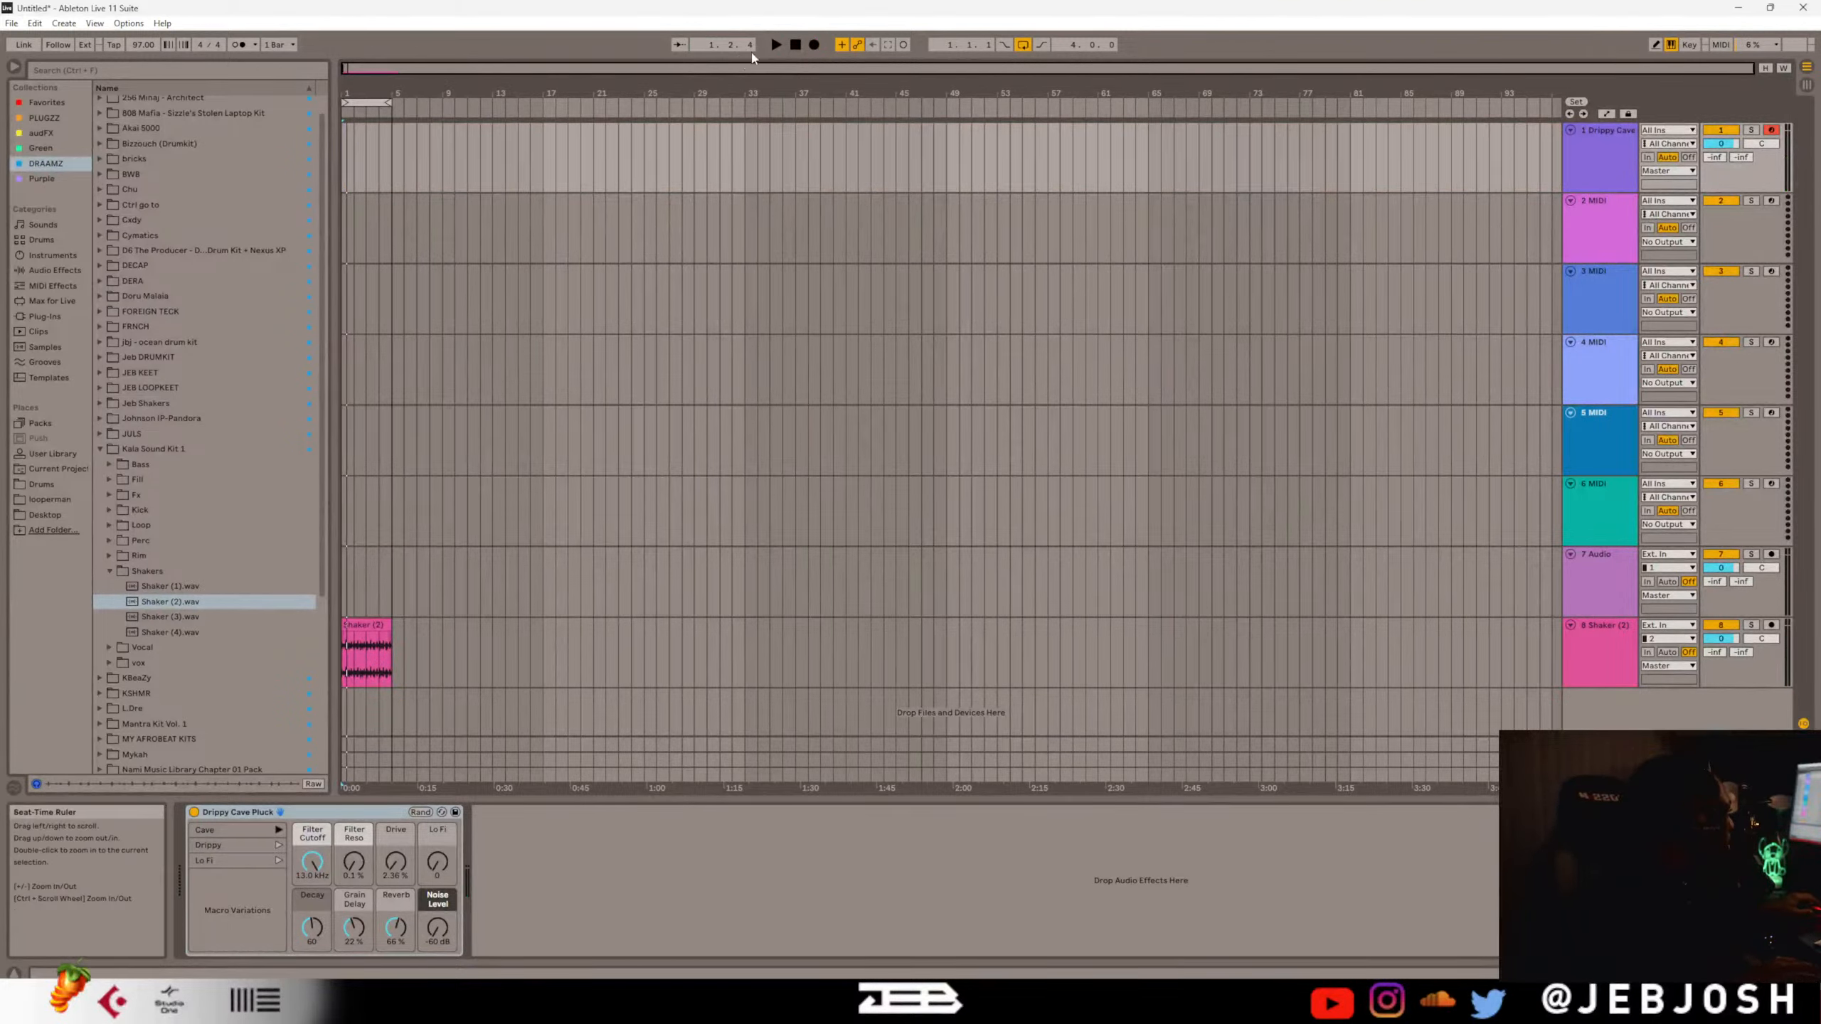
click(795, 46)
scroll(363, 567, up, 10)
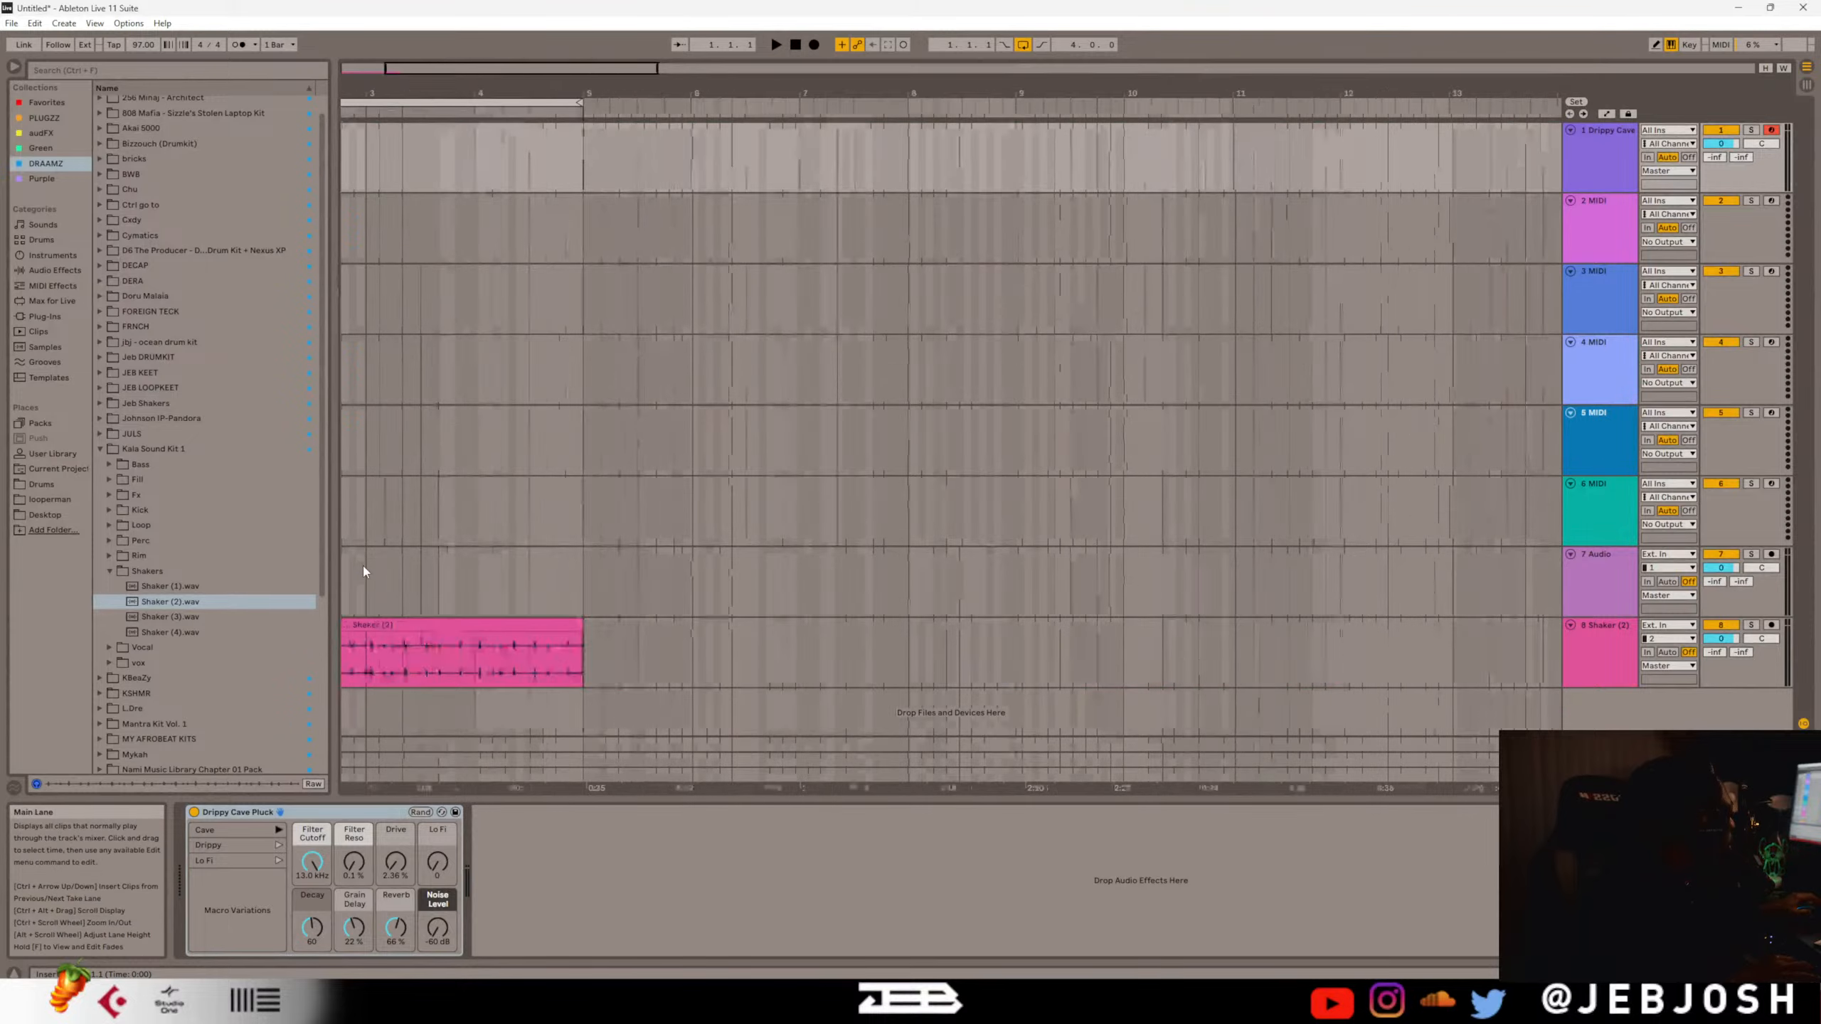
drag(480, 626, 340, 628)
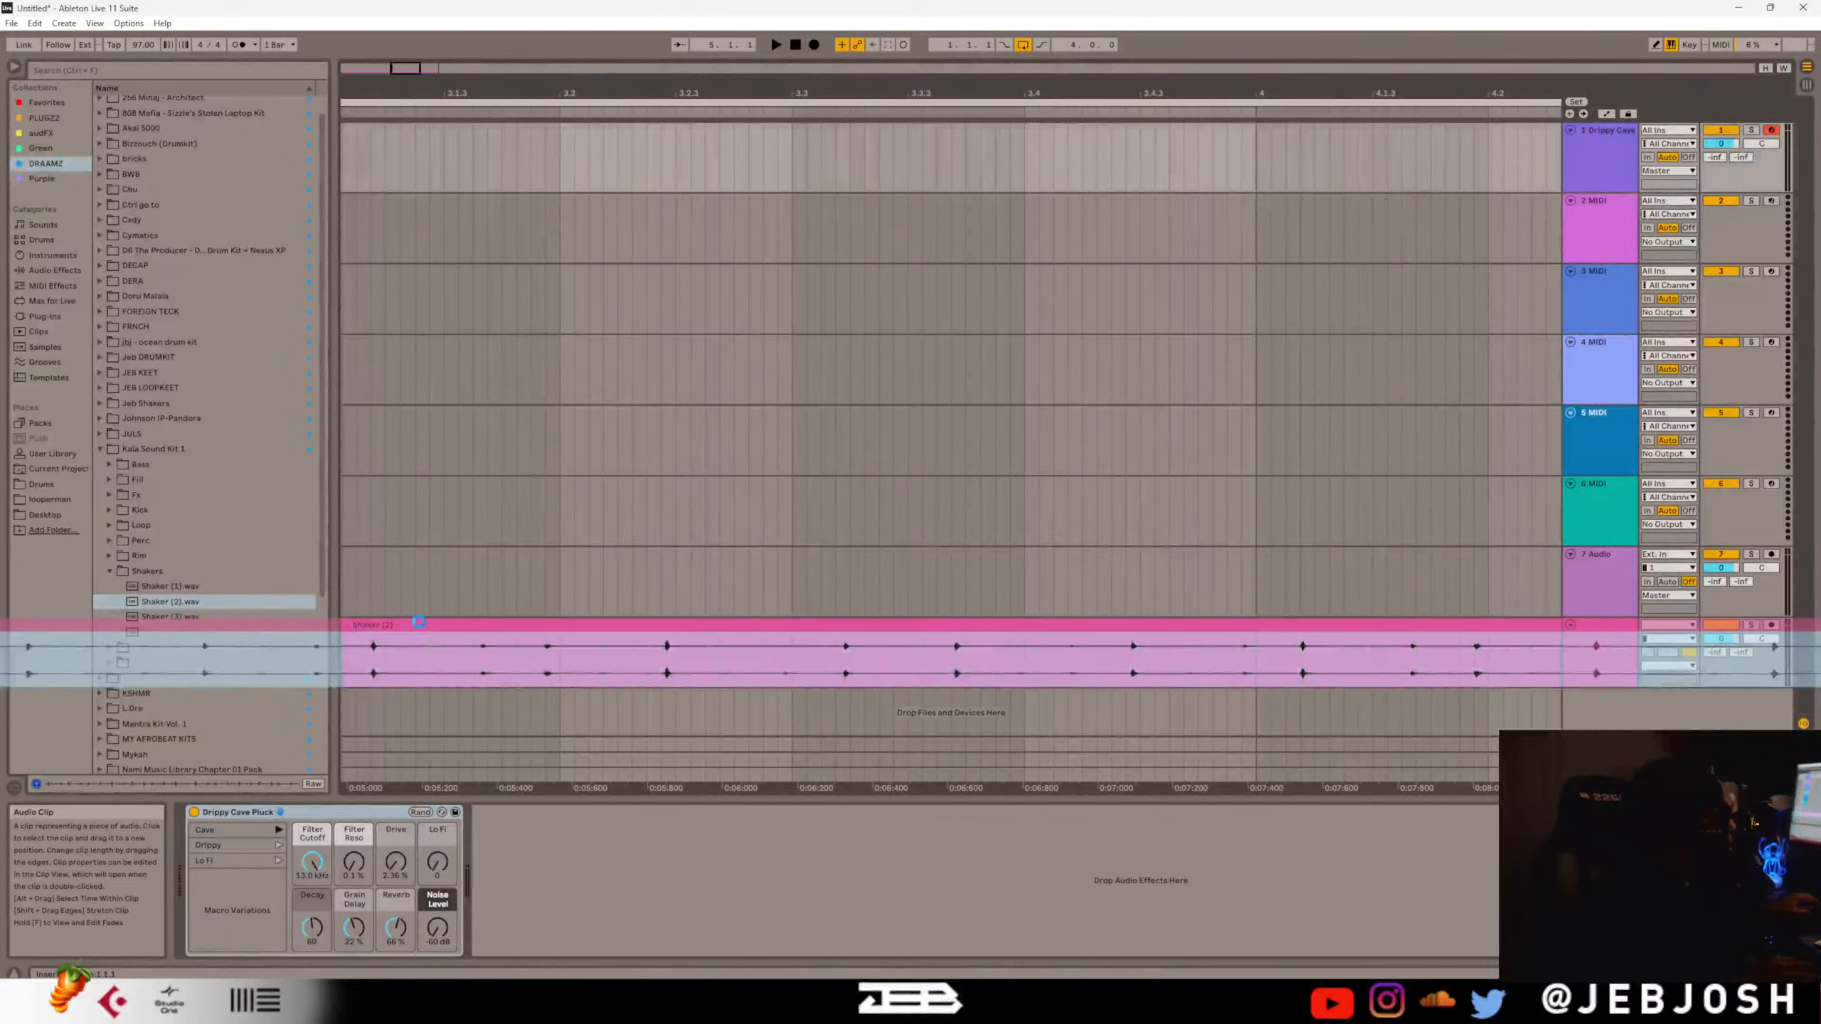
scroll(412, 588, down, 10)
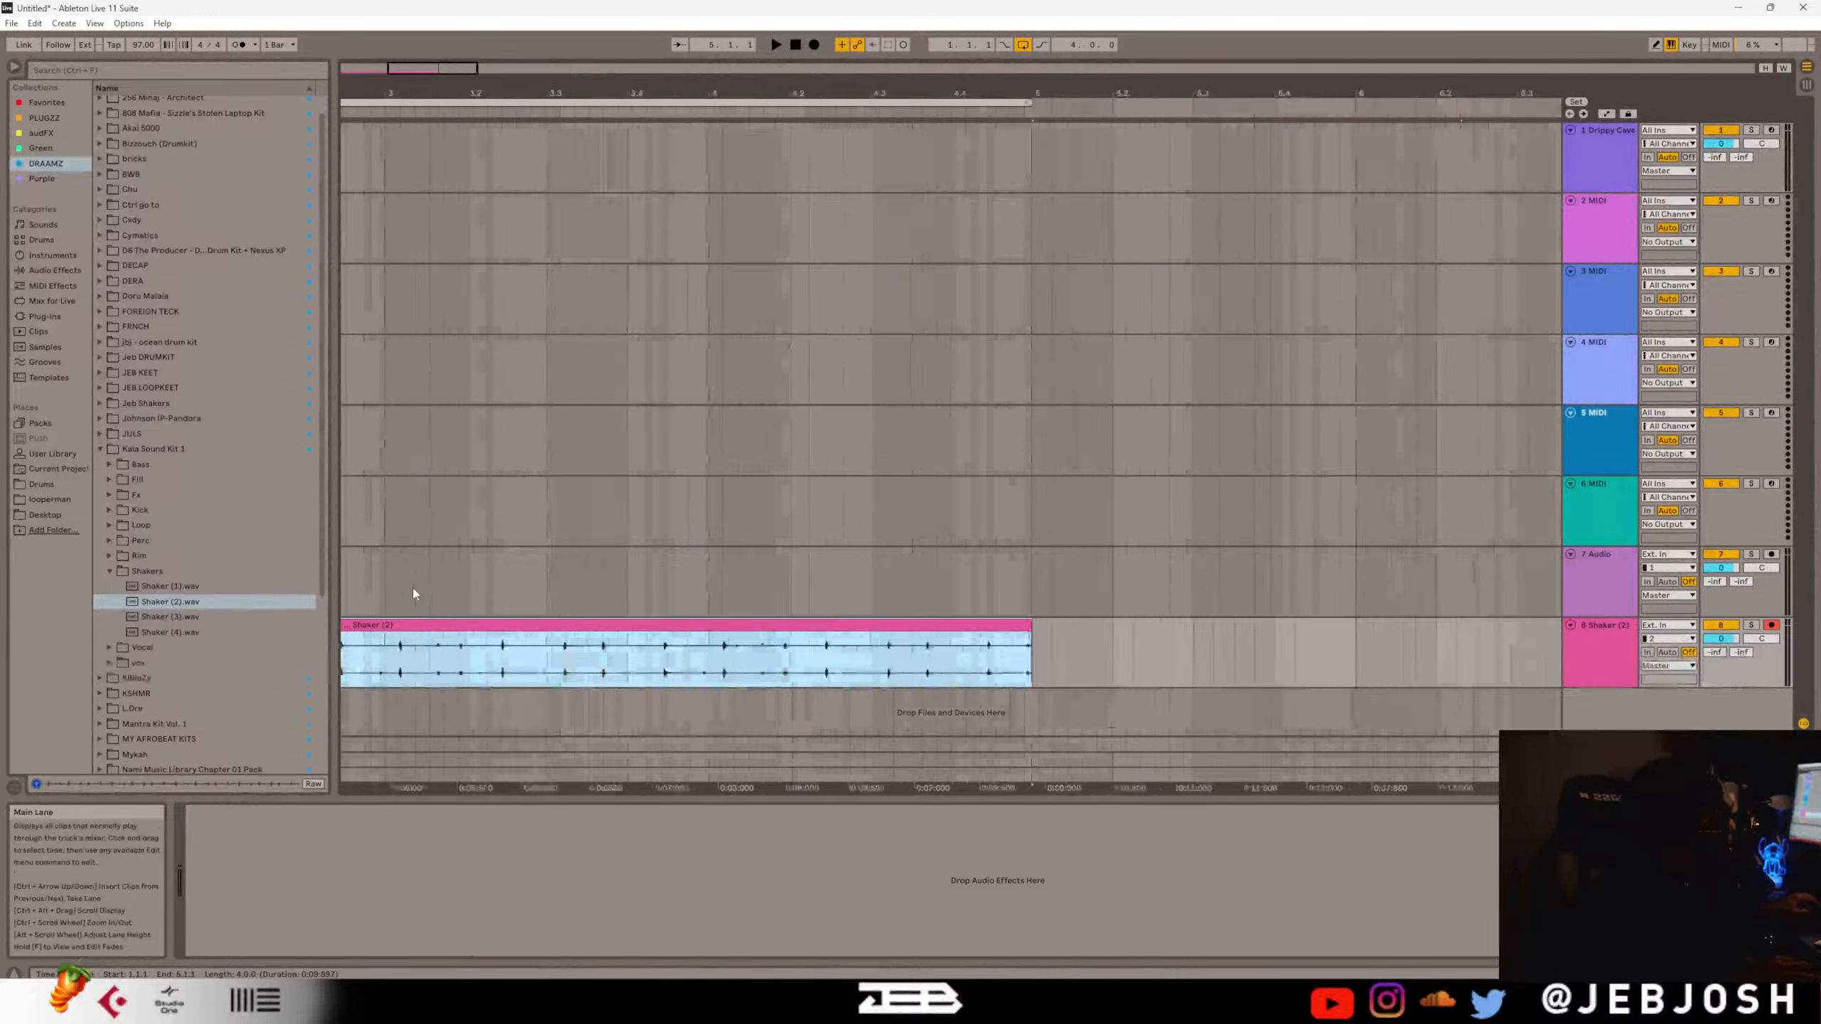
click(796, 45)
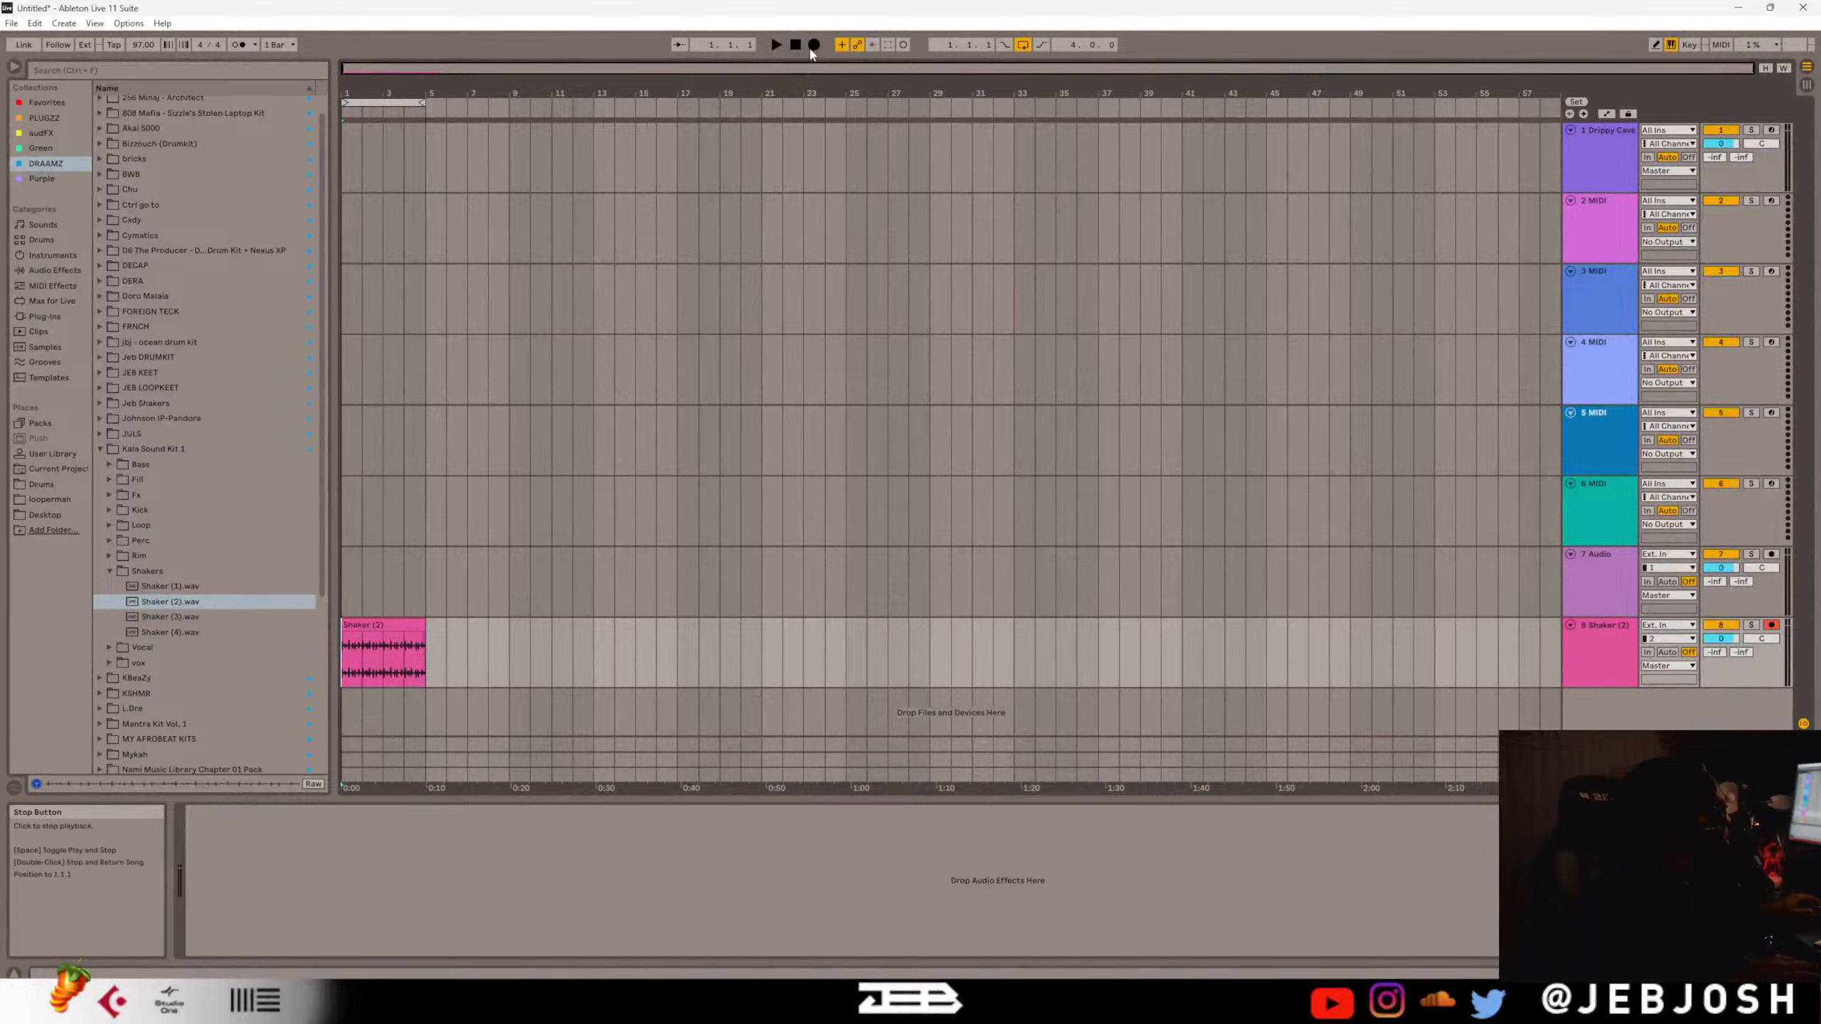
Record a four-bar MIDI pluck part on the Drippy Cave track from bar 1.
click(1600, 154)
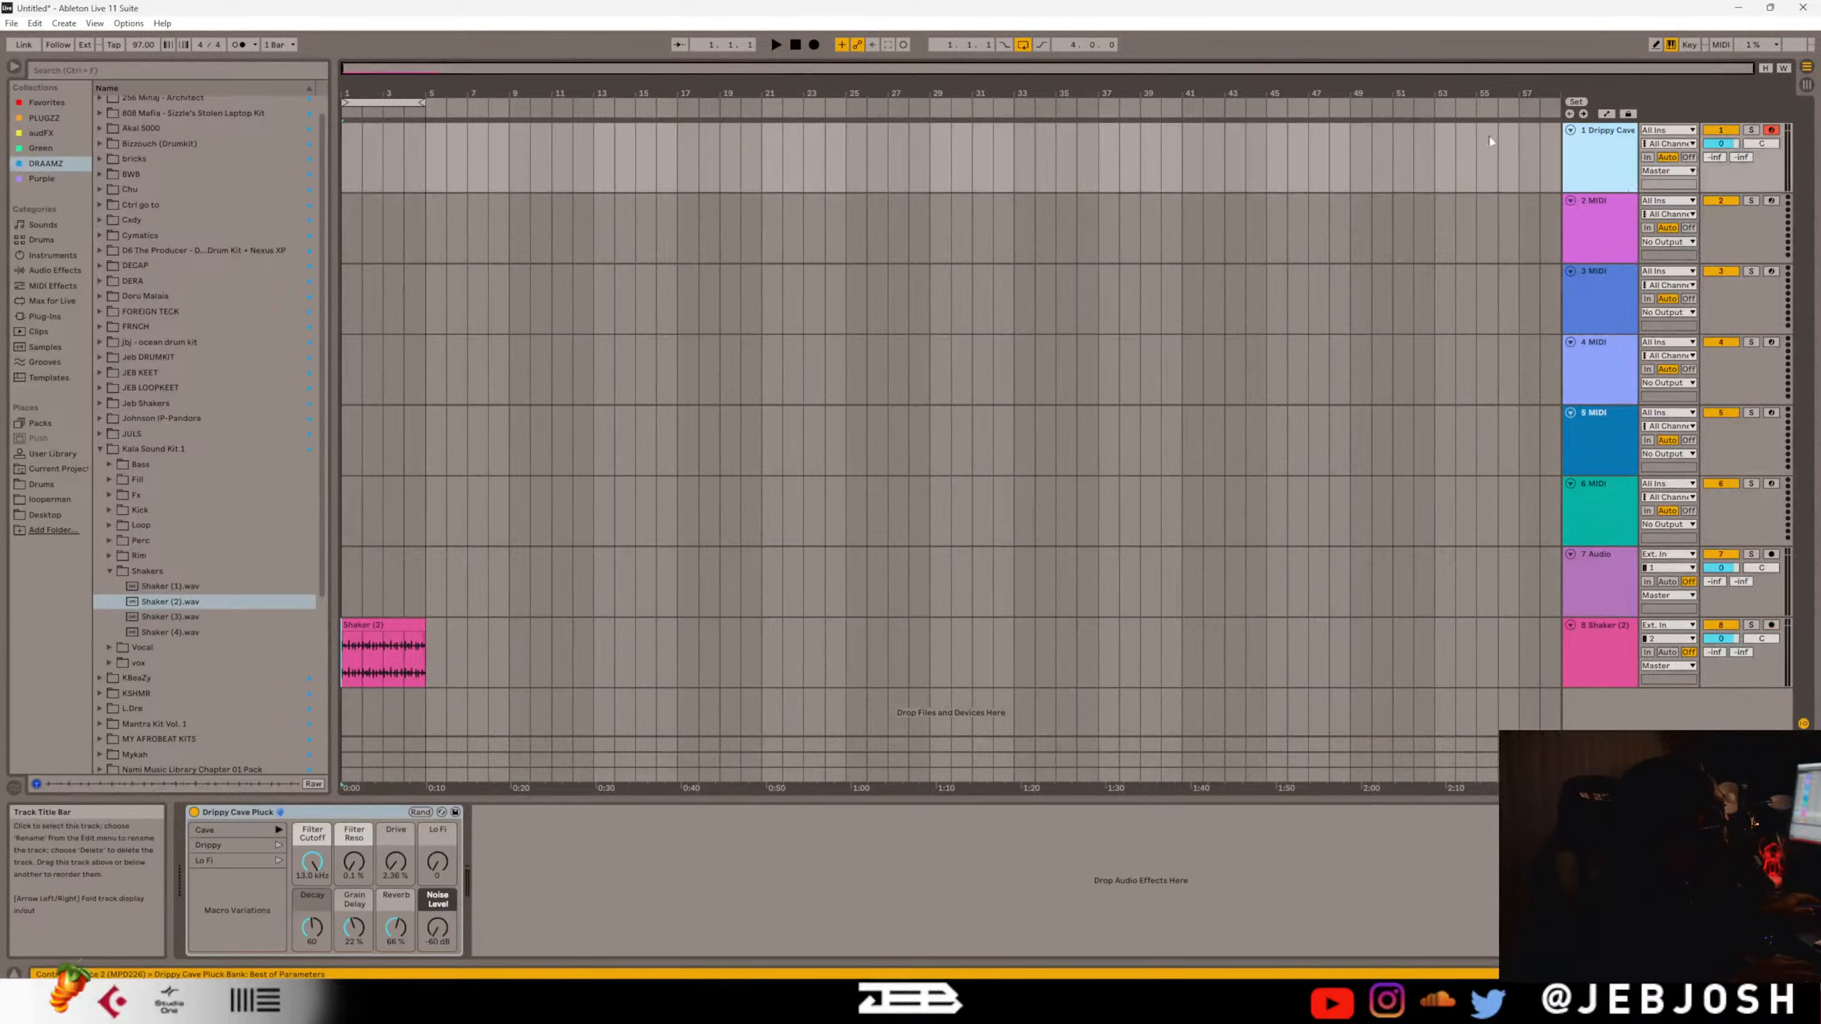
click(814, 45)
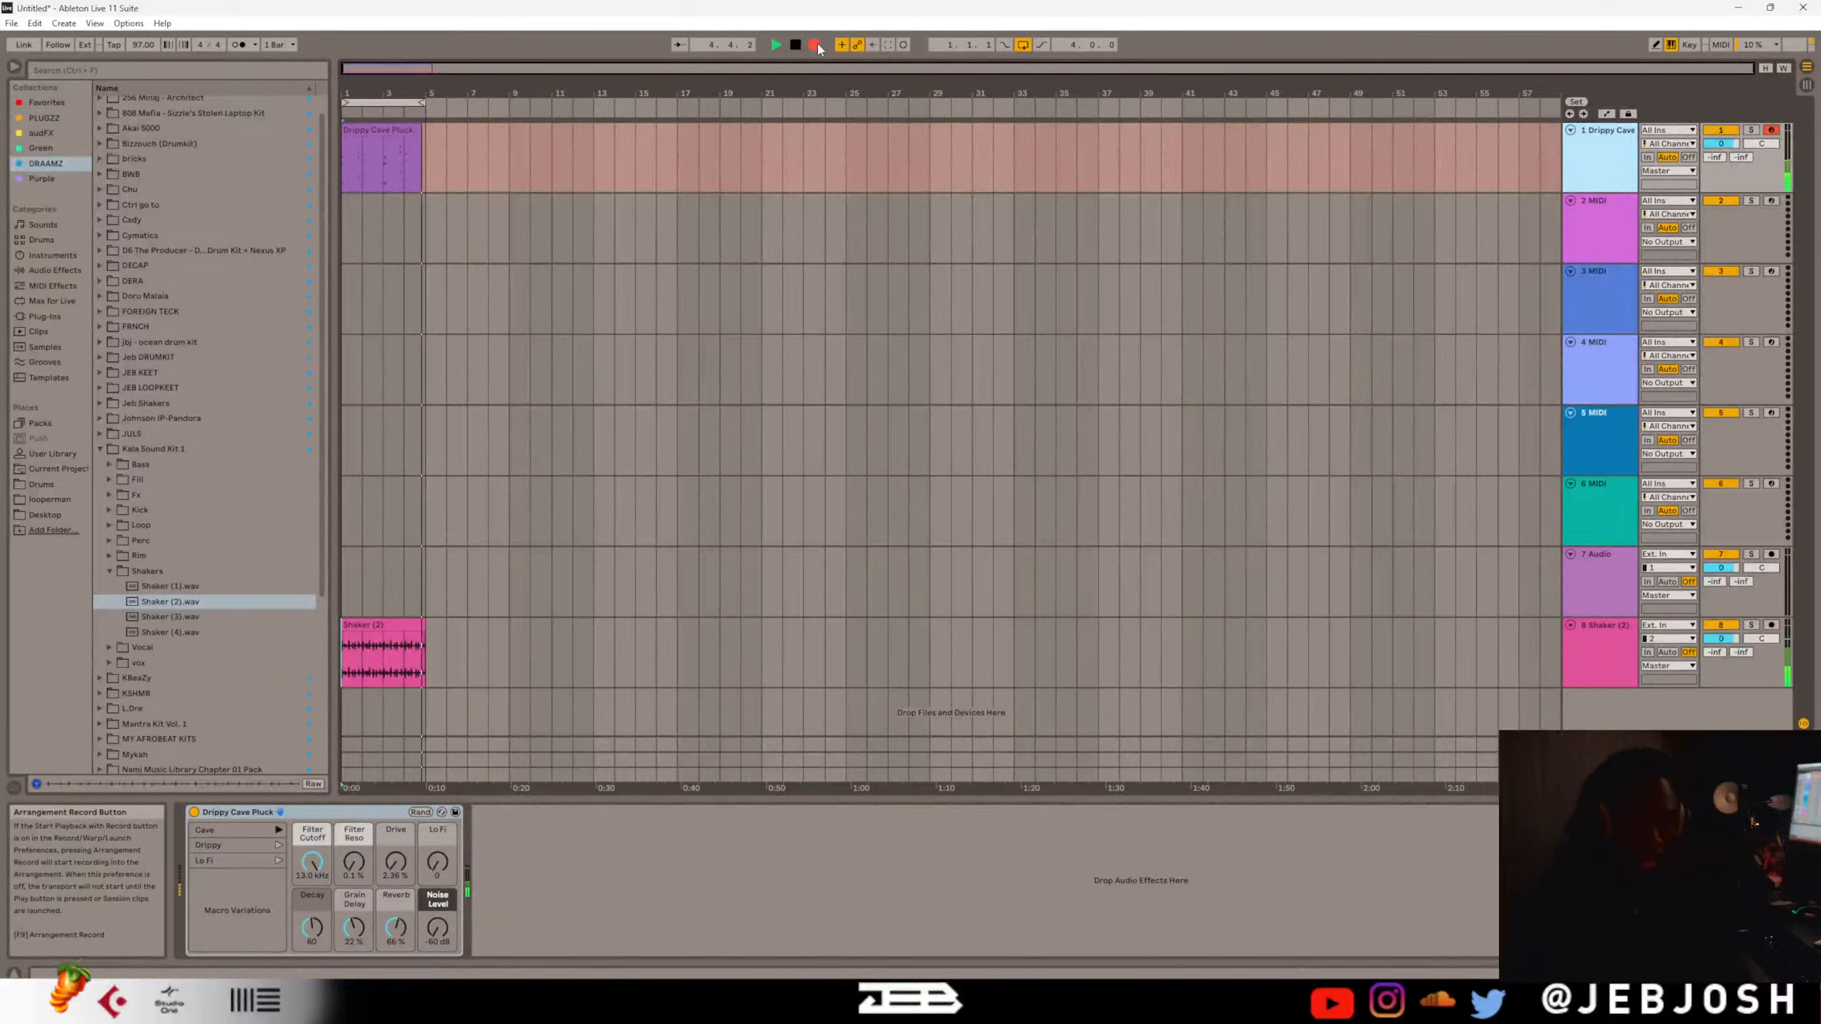
click(815, 45)
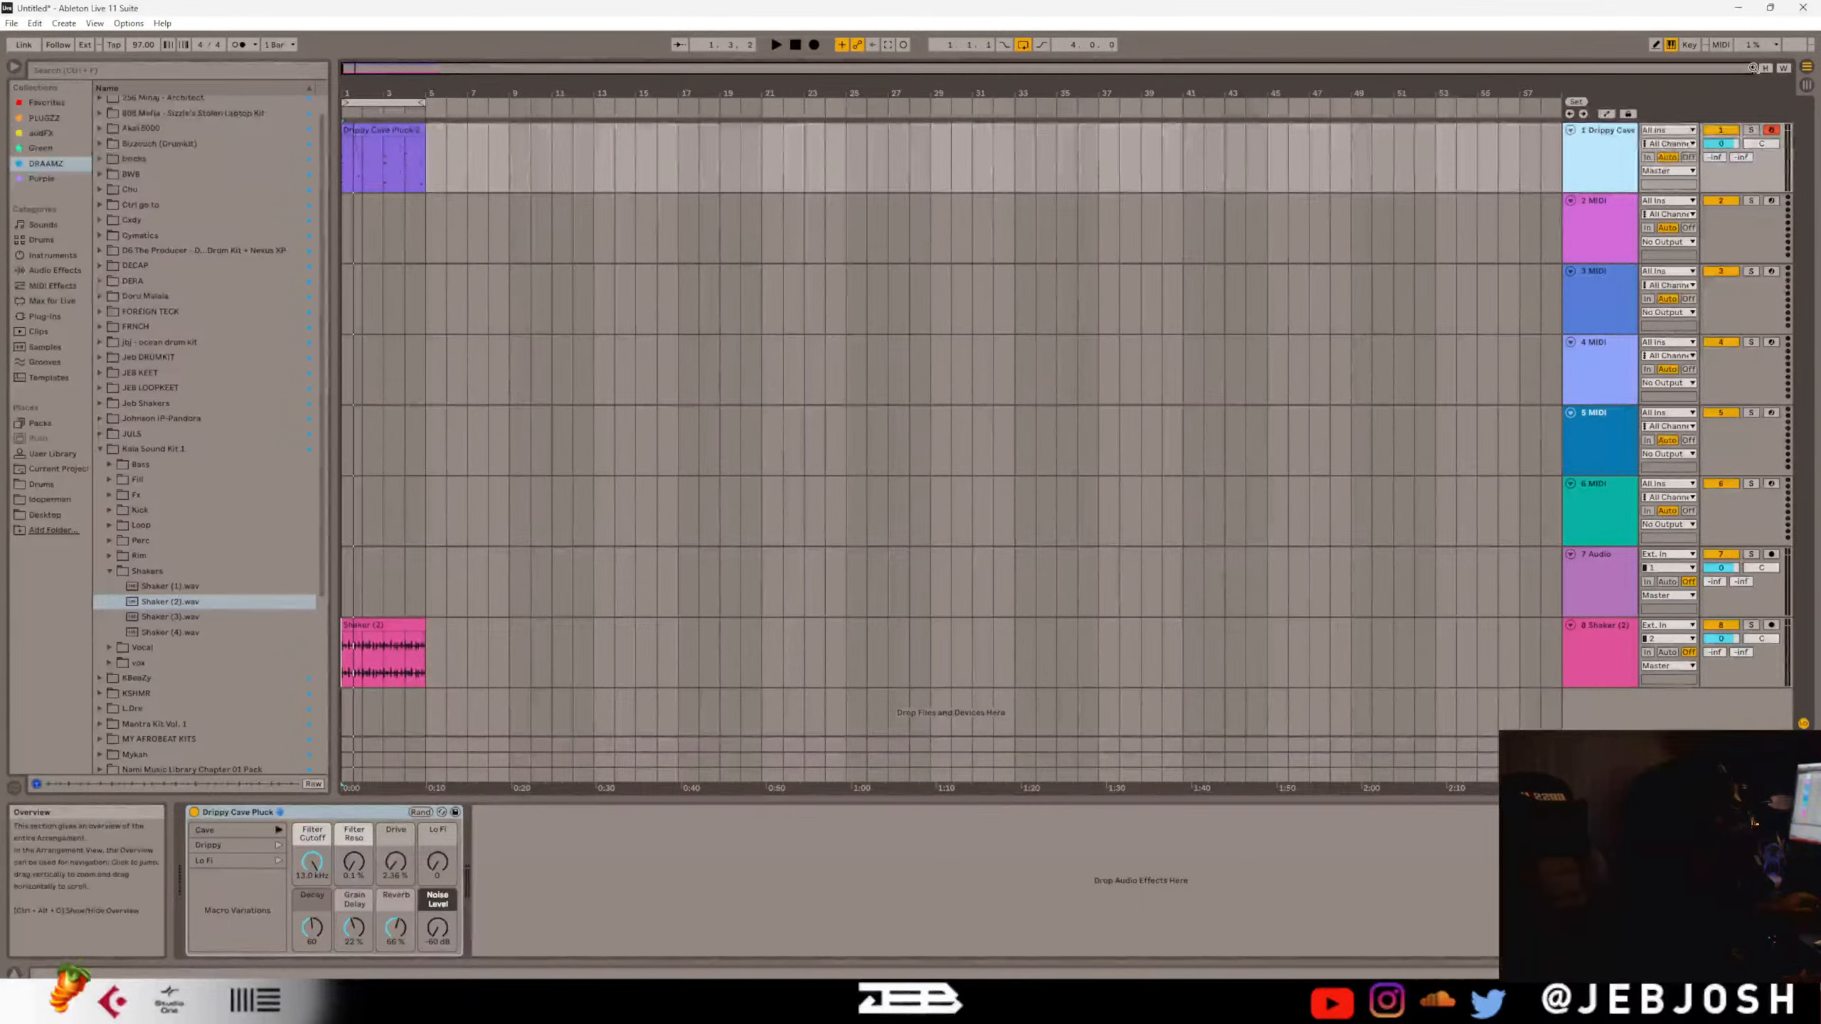
Turn on the metronome and play the arrangement from the start to check the timing of the shaker clip.
drag(1751, 69, 1722, 67)
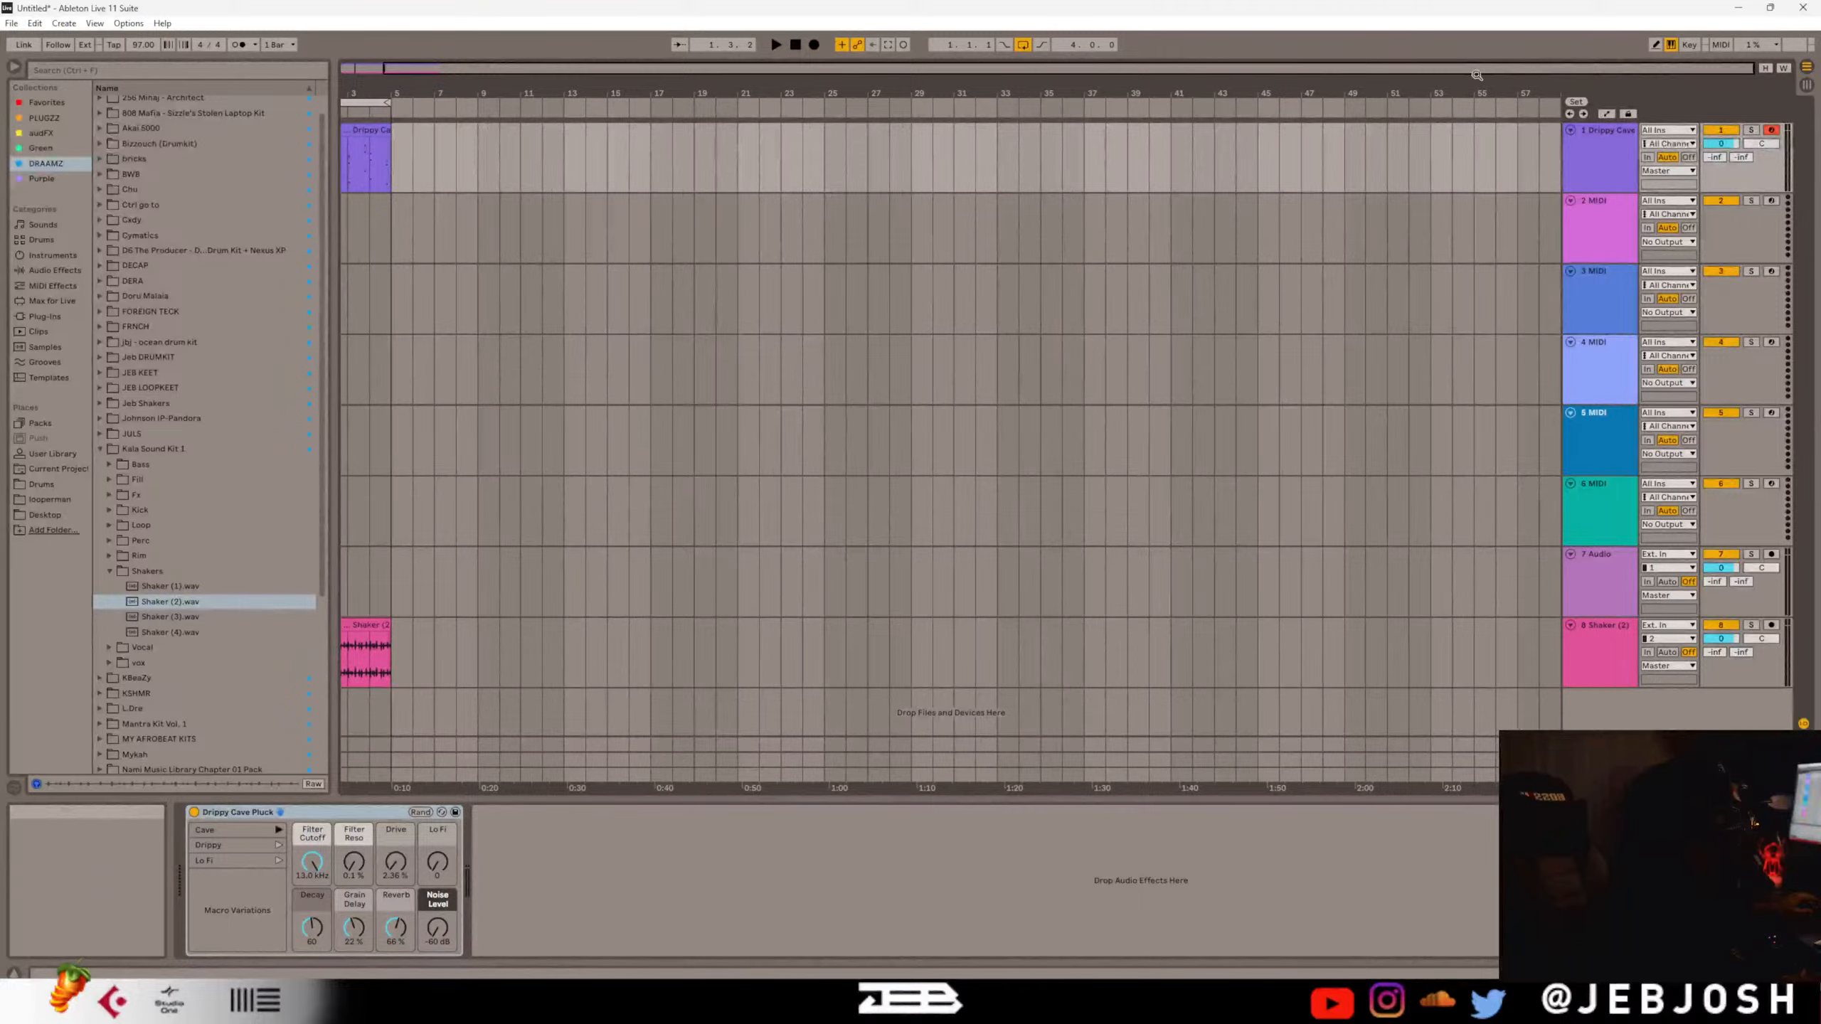
drag(1462, 92, 1505, 99)
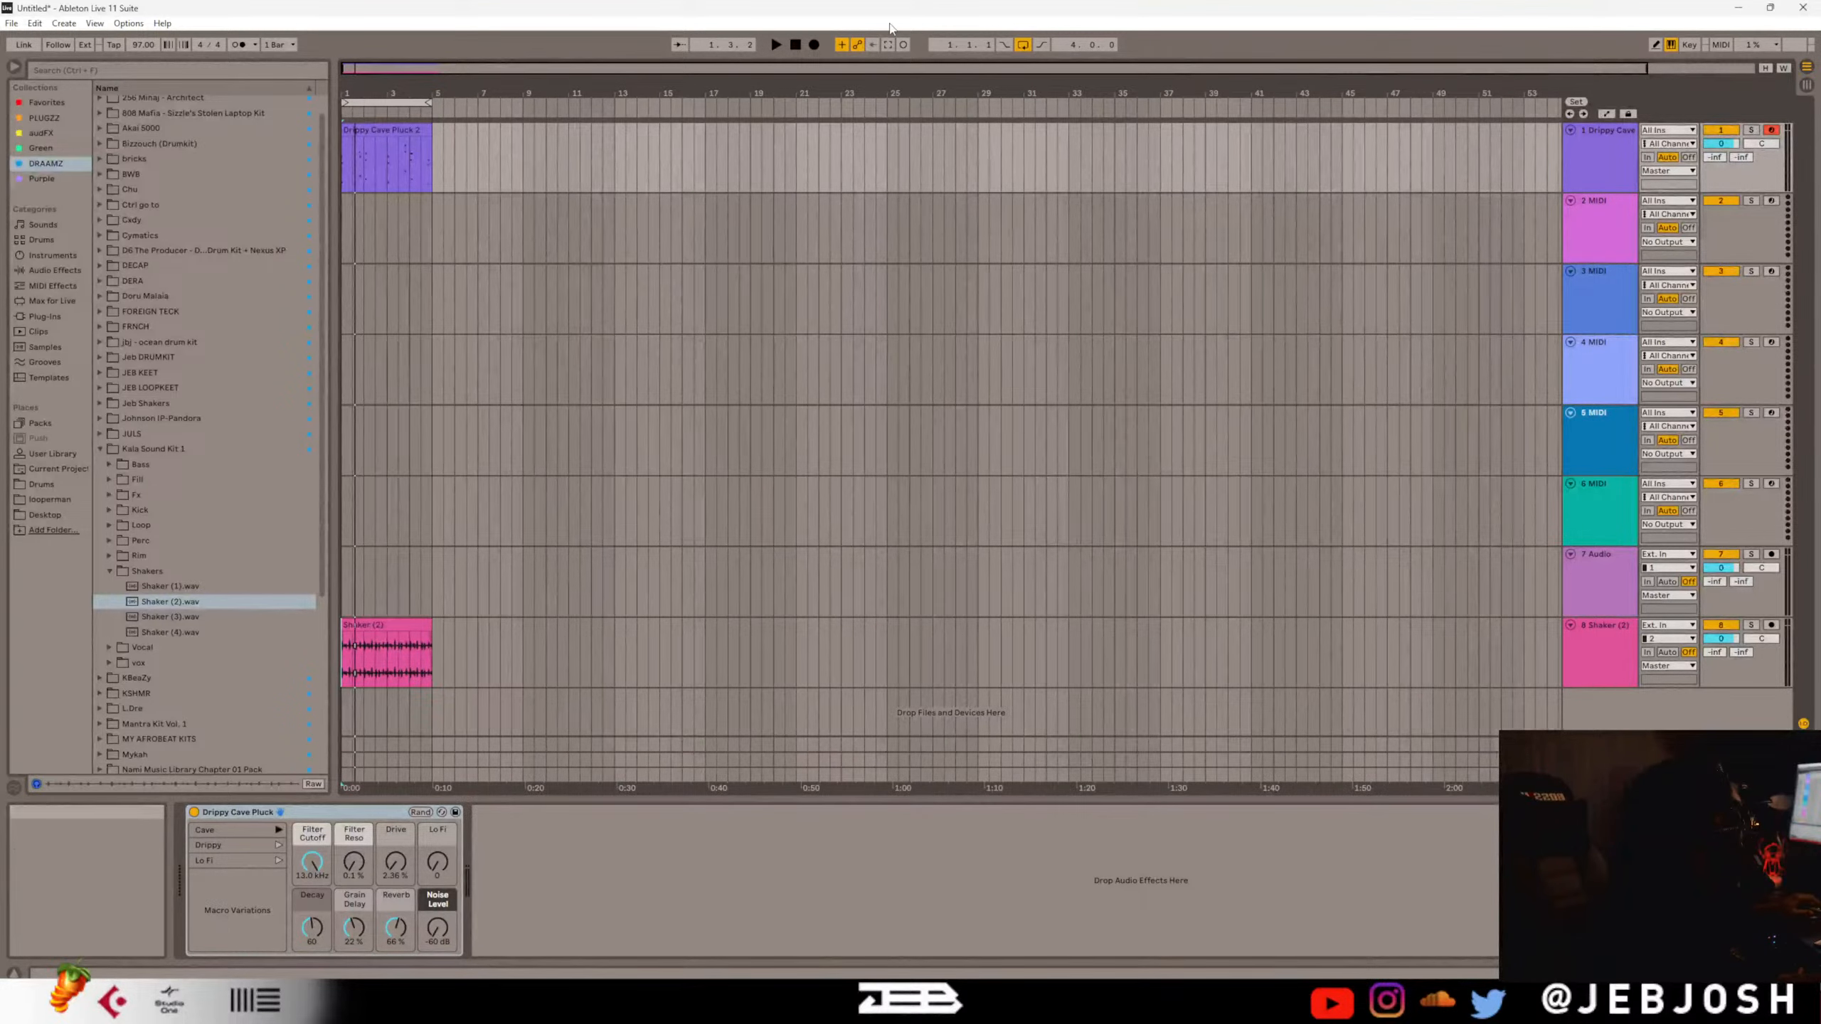
click(796, 45)
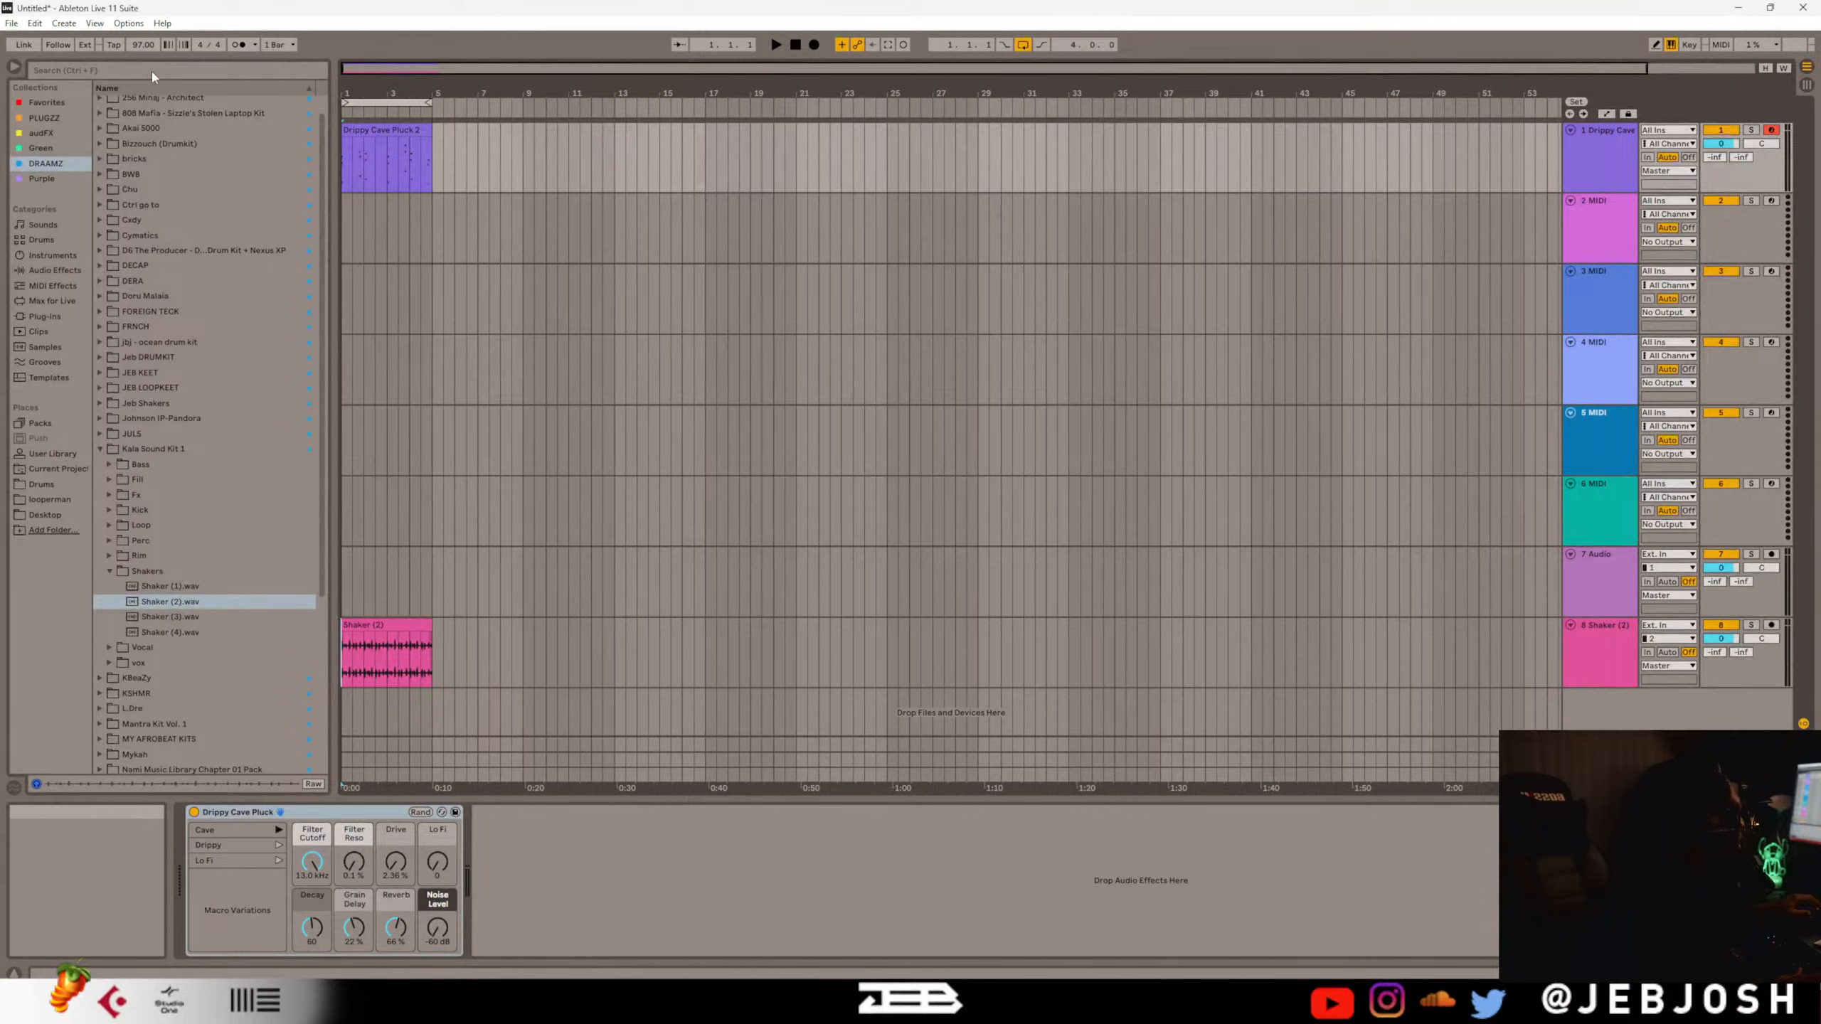
click(239, 45)
key(space)
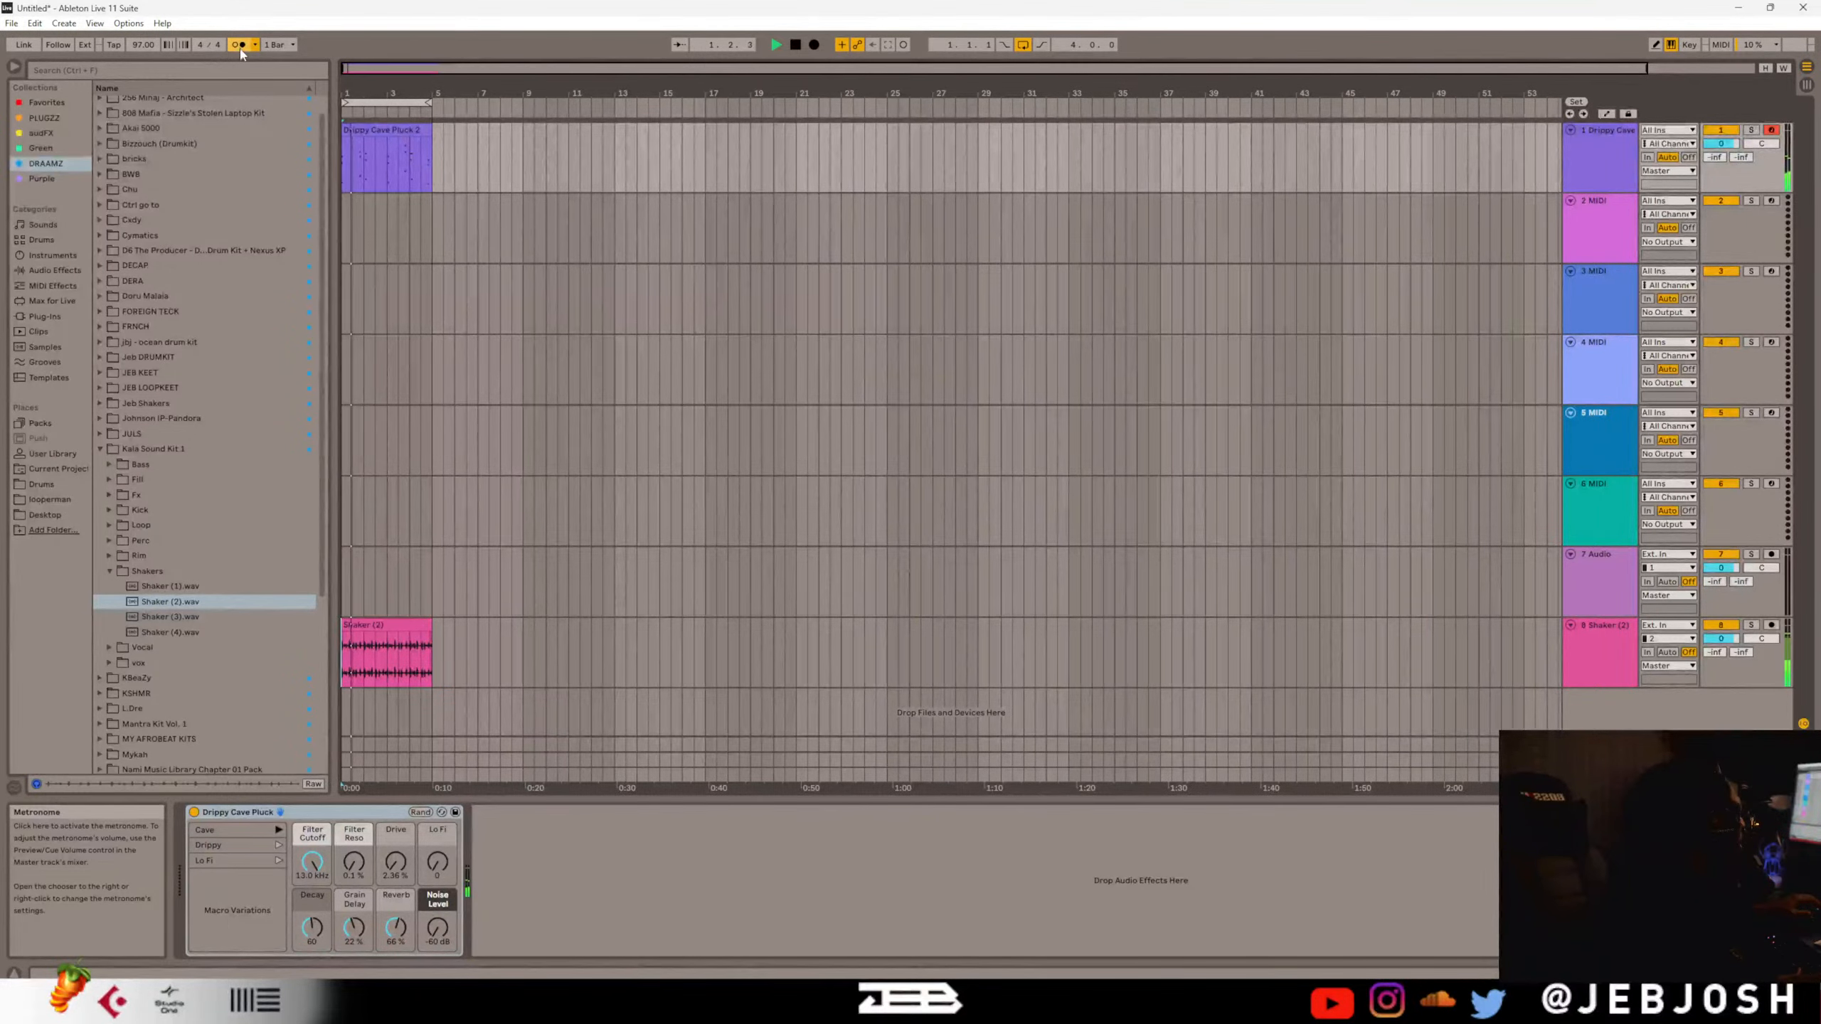
click(362, 626)
key(space)
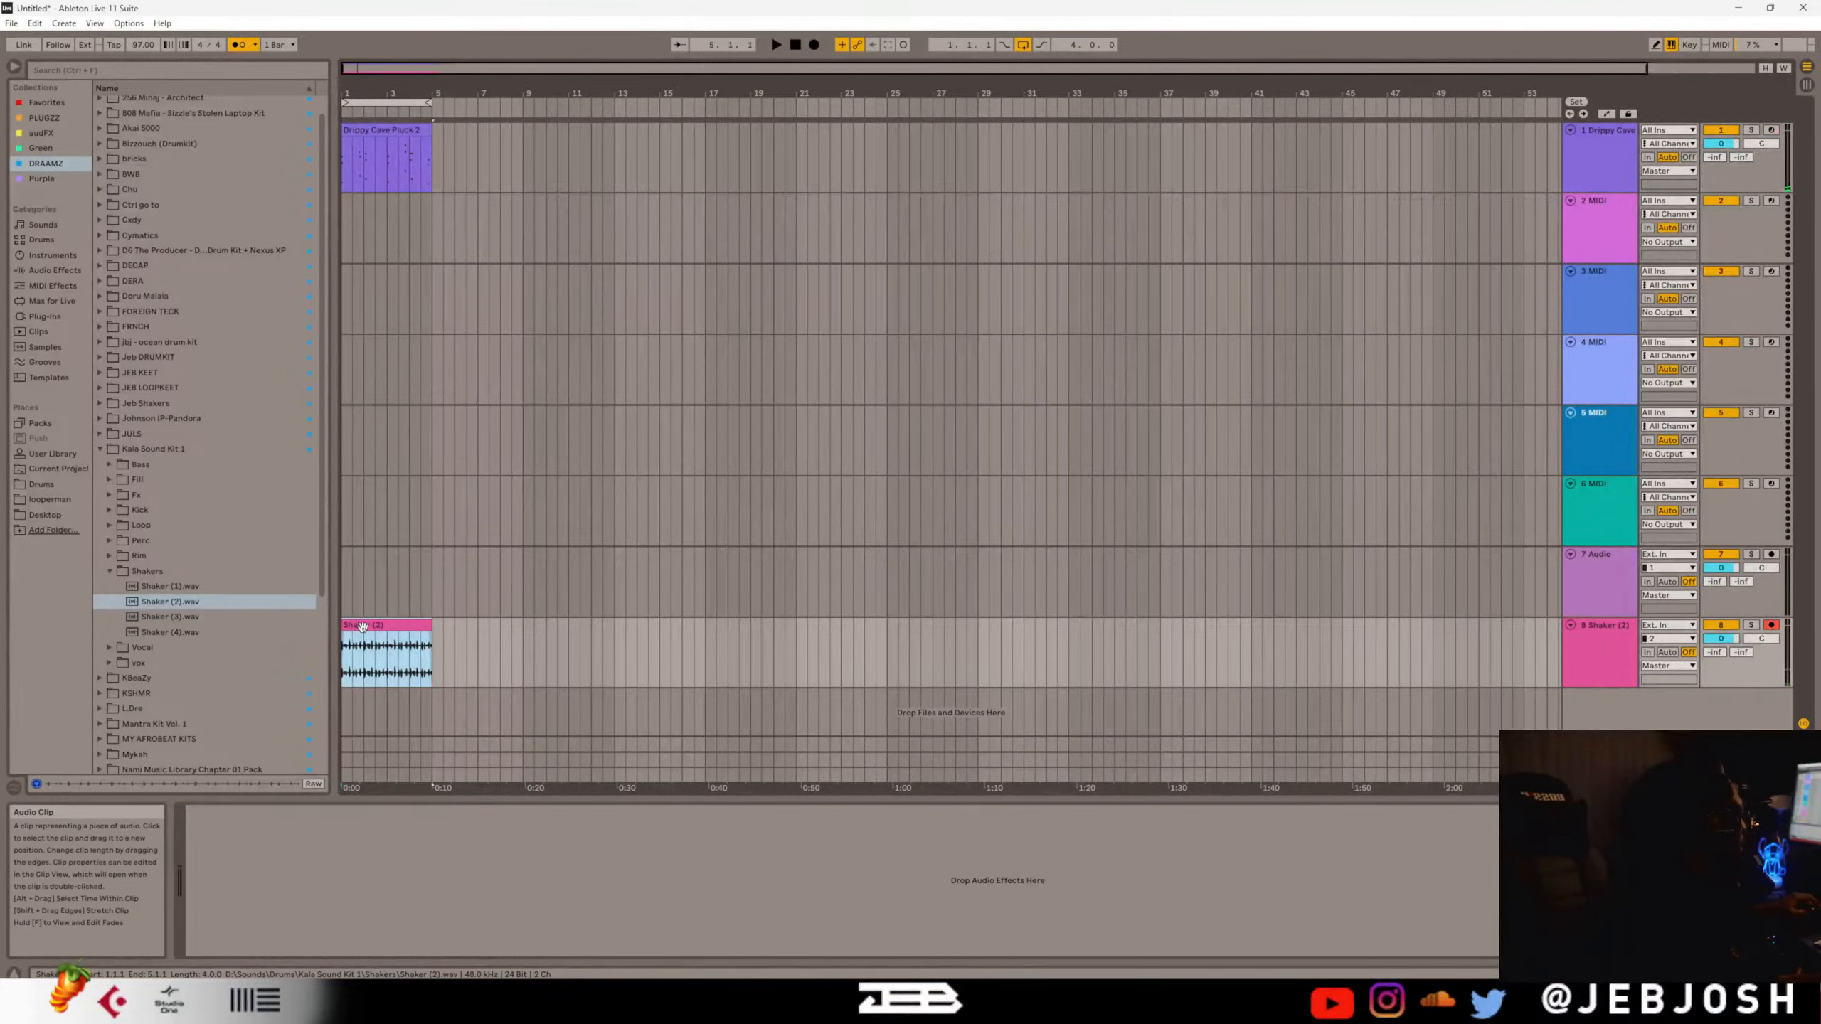
key(space)
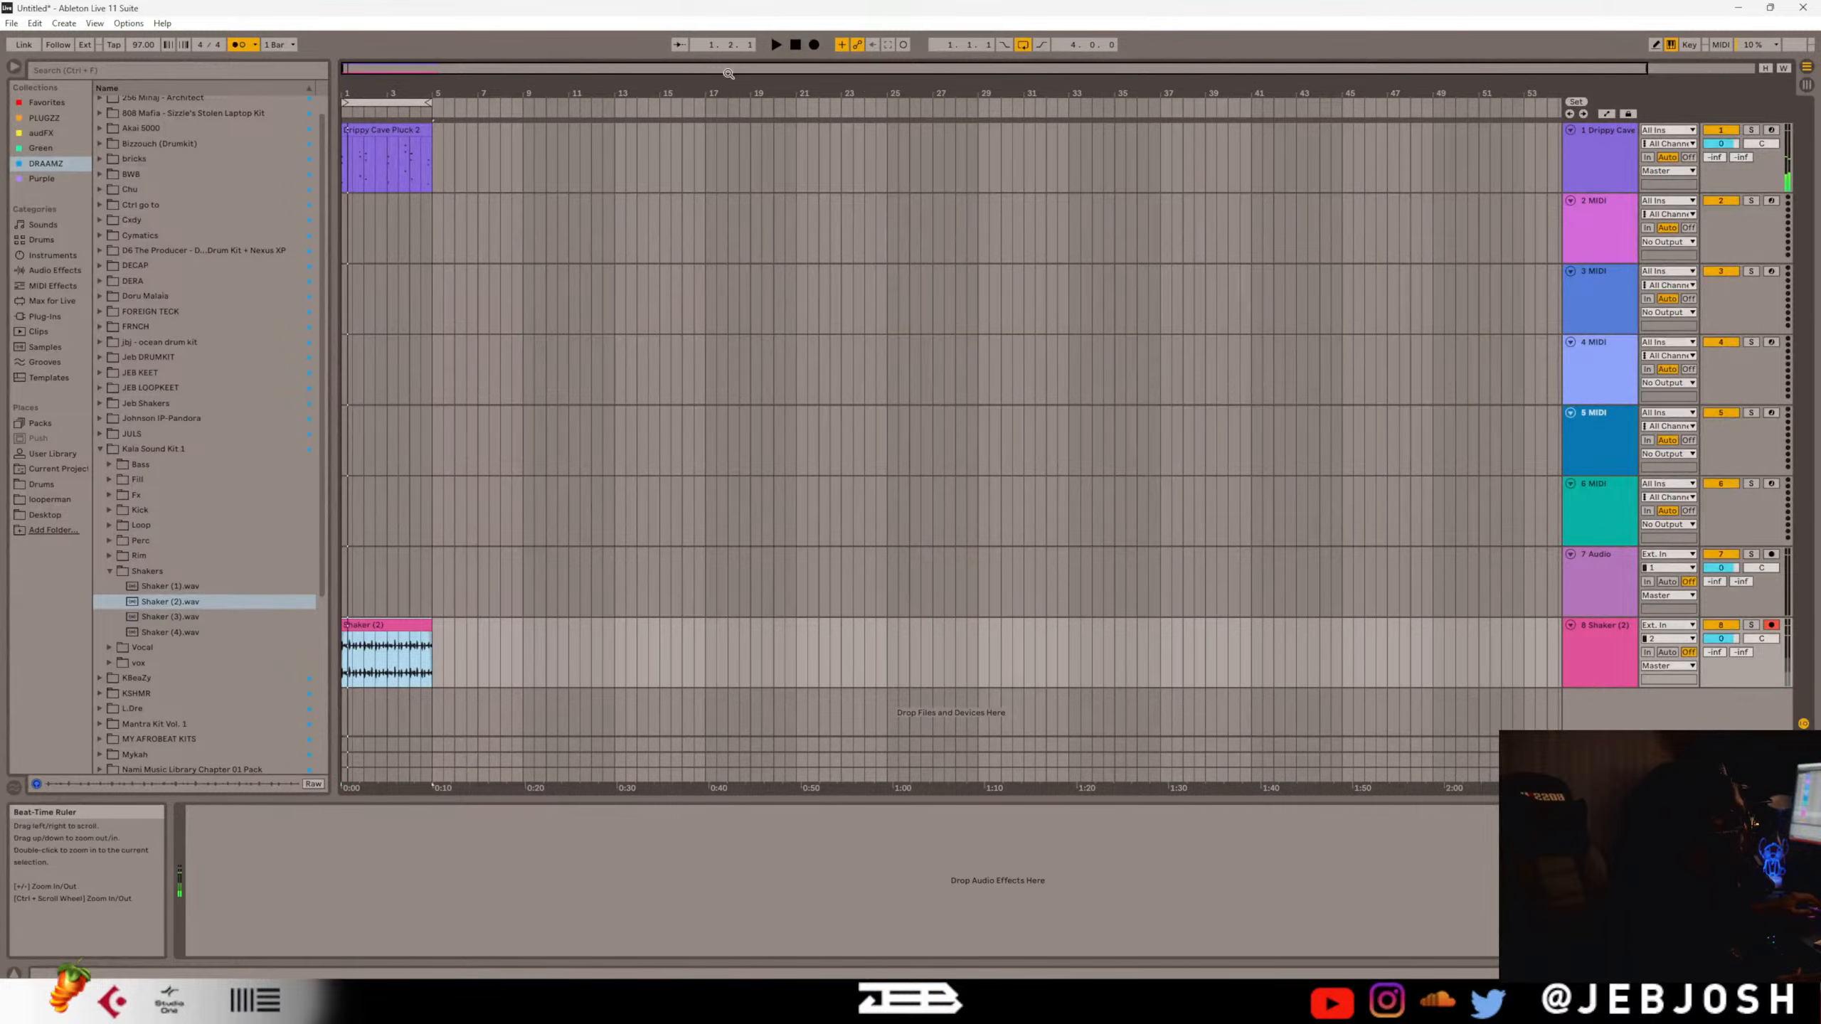
Deactivate the recorded pluck clip on the Drippy Cave track and open the Shaker (2) clip's detail view.
click(378, 131)
key(0)
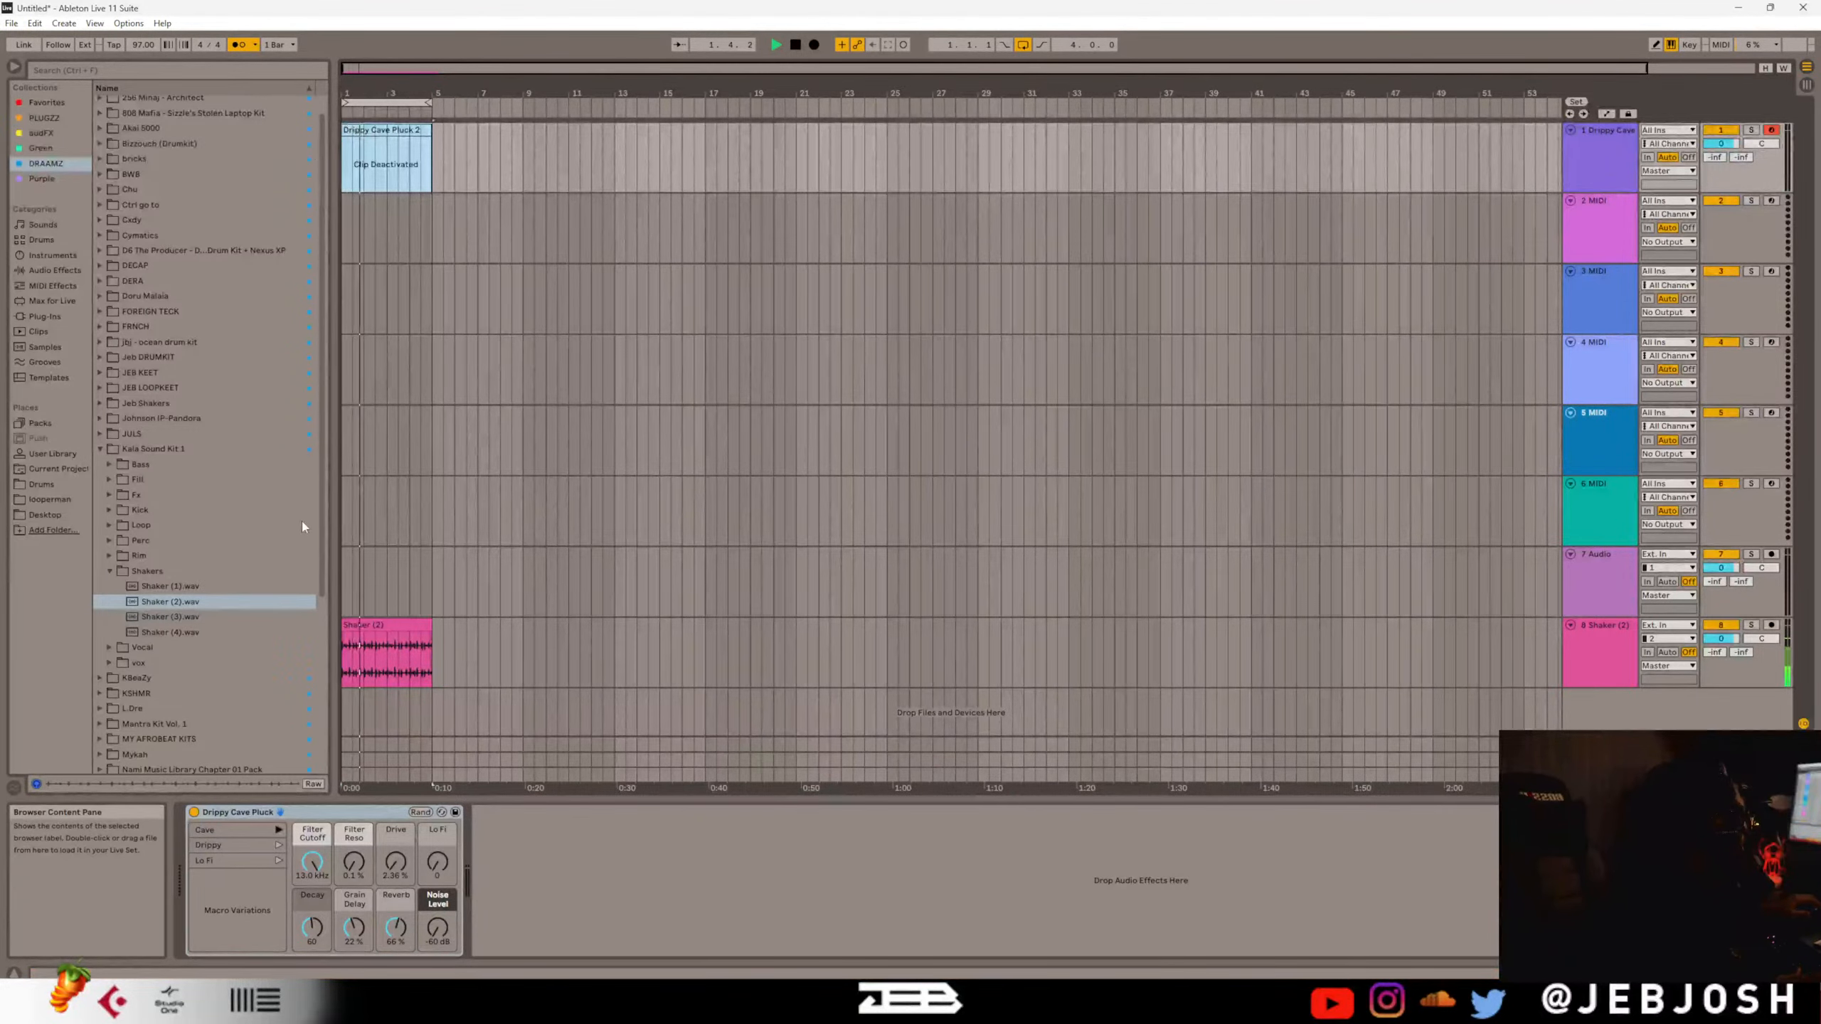
double_click(370, 623)
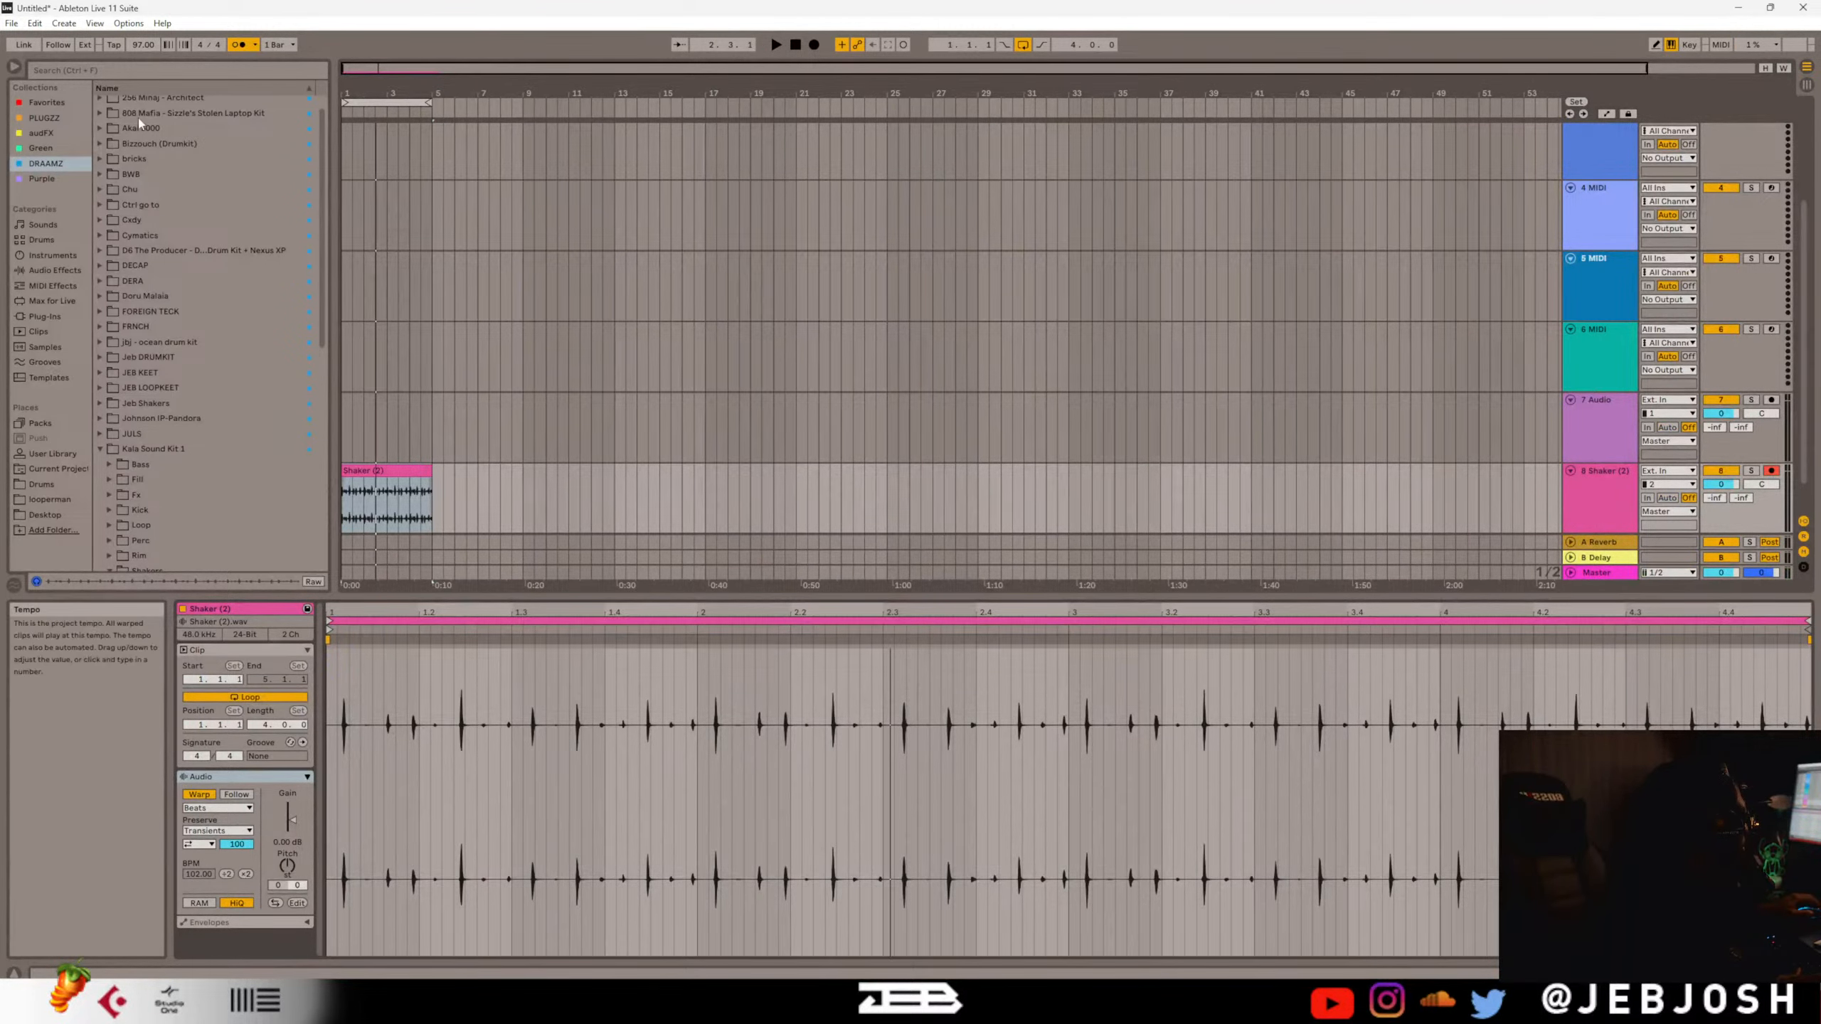
click(143, 48)
text(120)
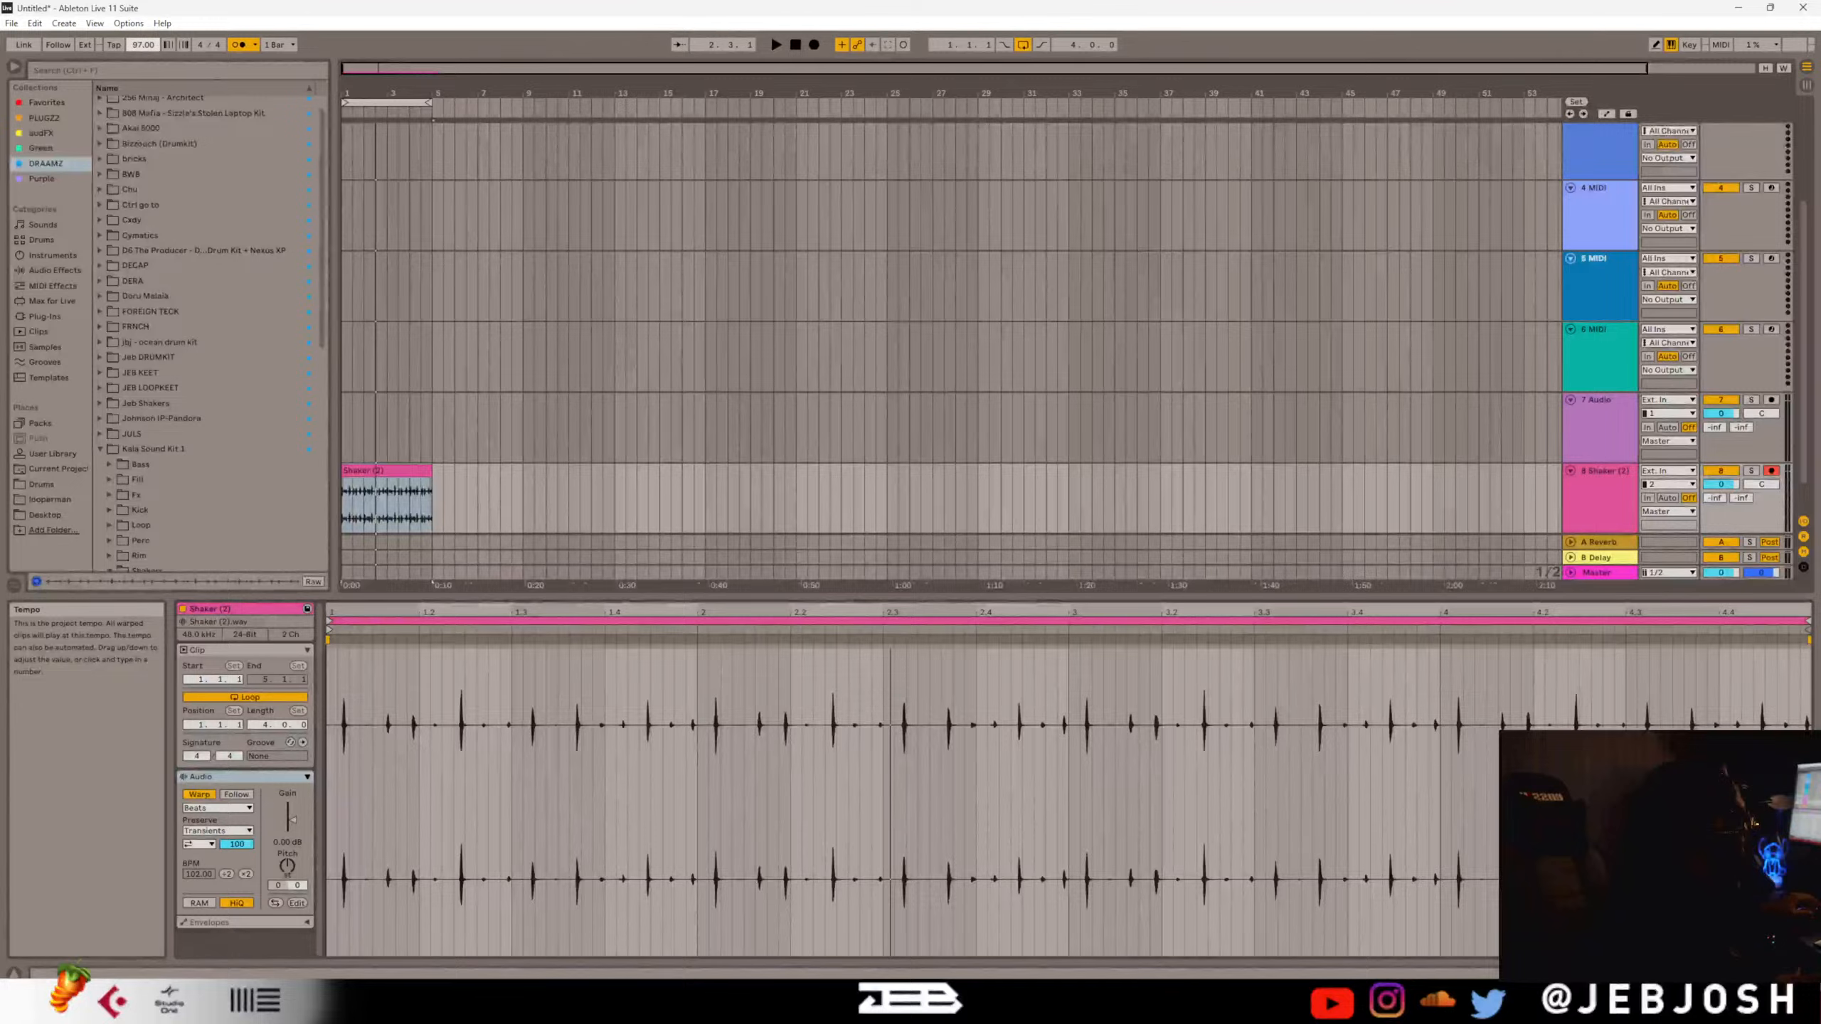
key(Return)
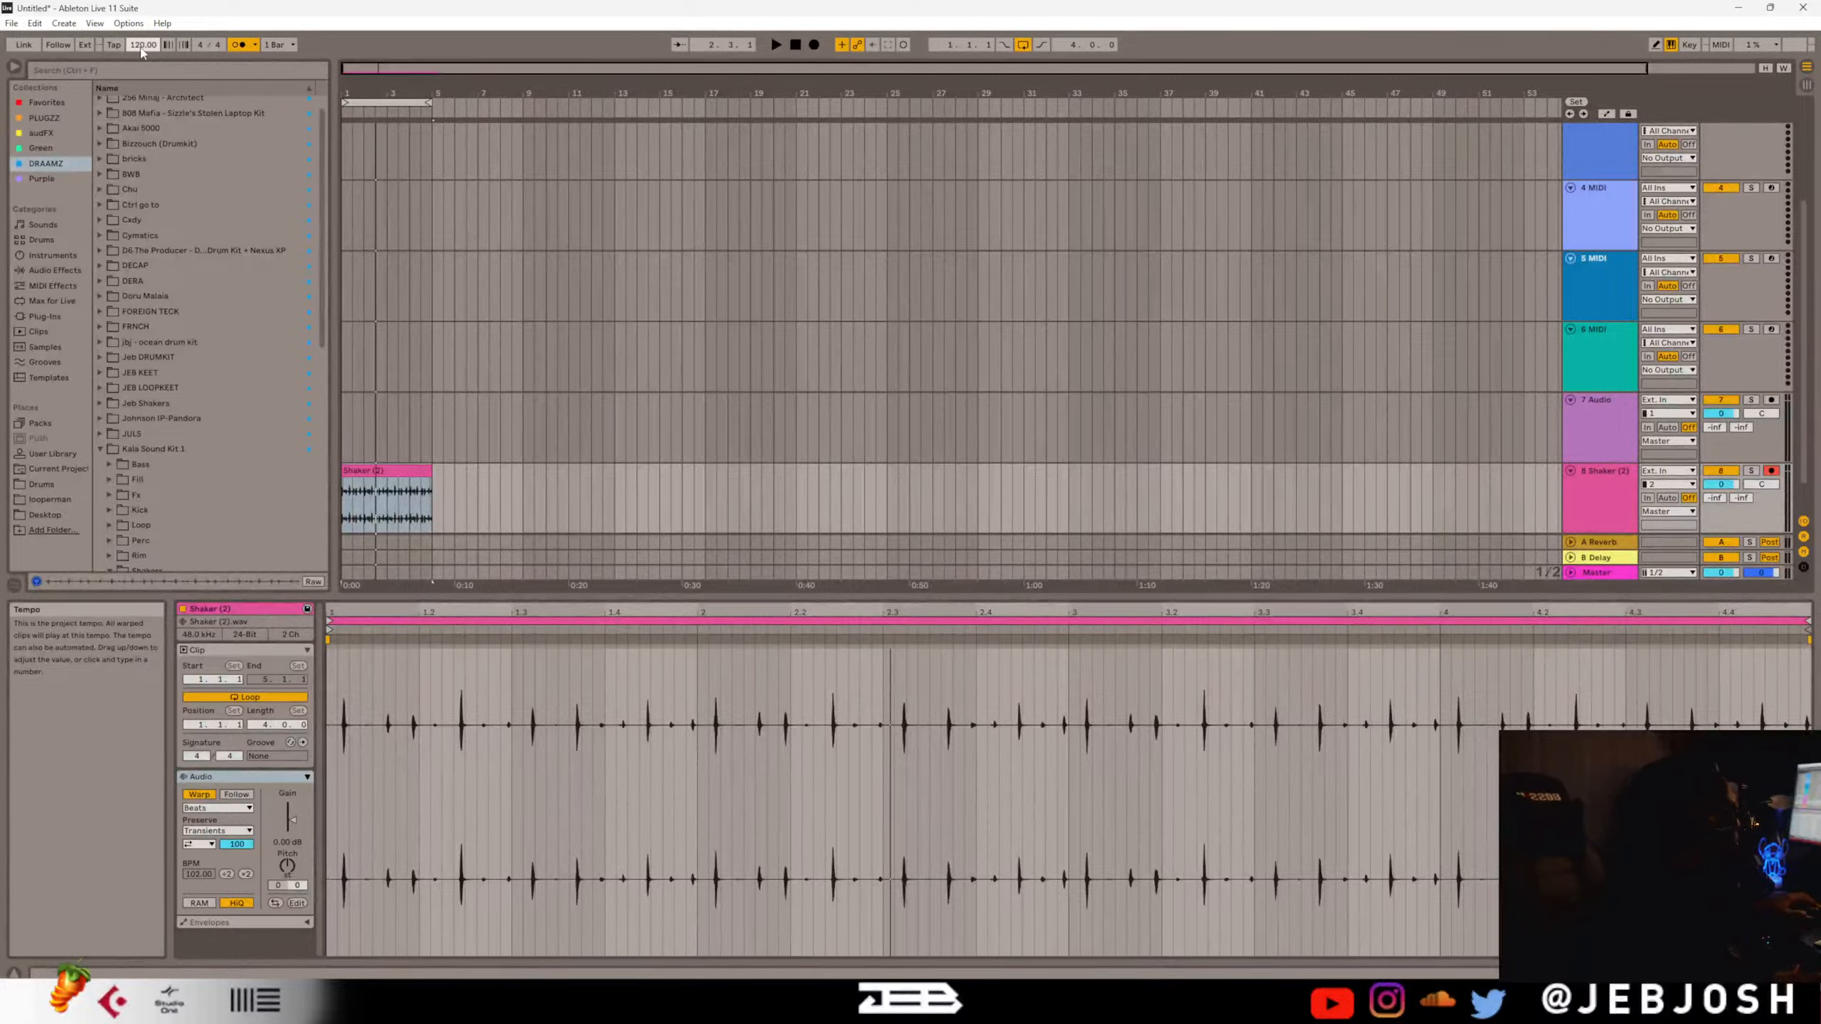
Set the project tempo to 102 BPM and play the shaker loop against the metronome.
click(142, 45)
text(102)
key(Return)
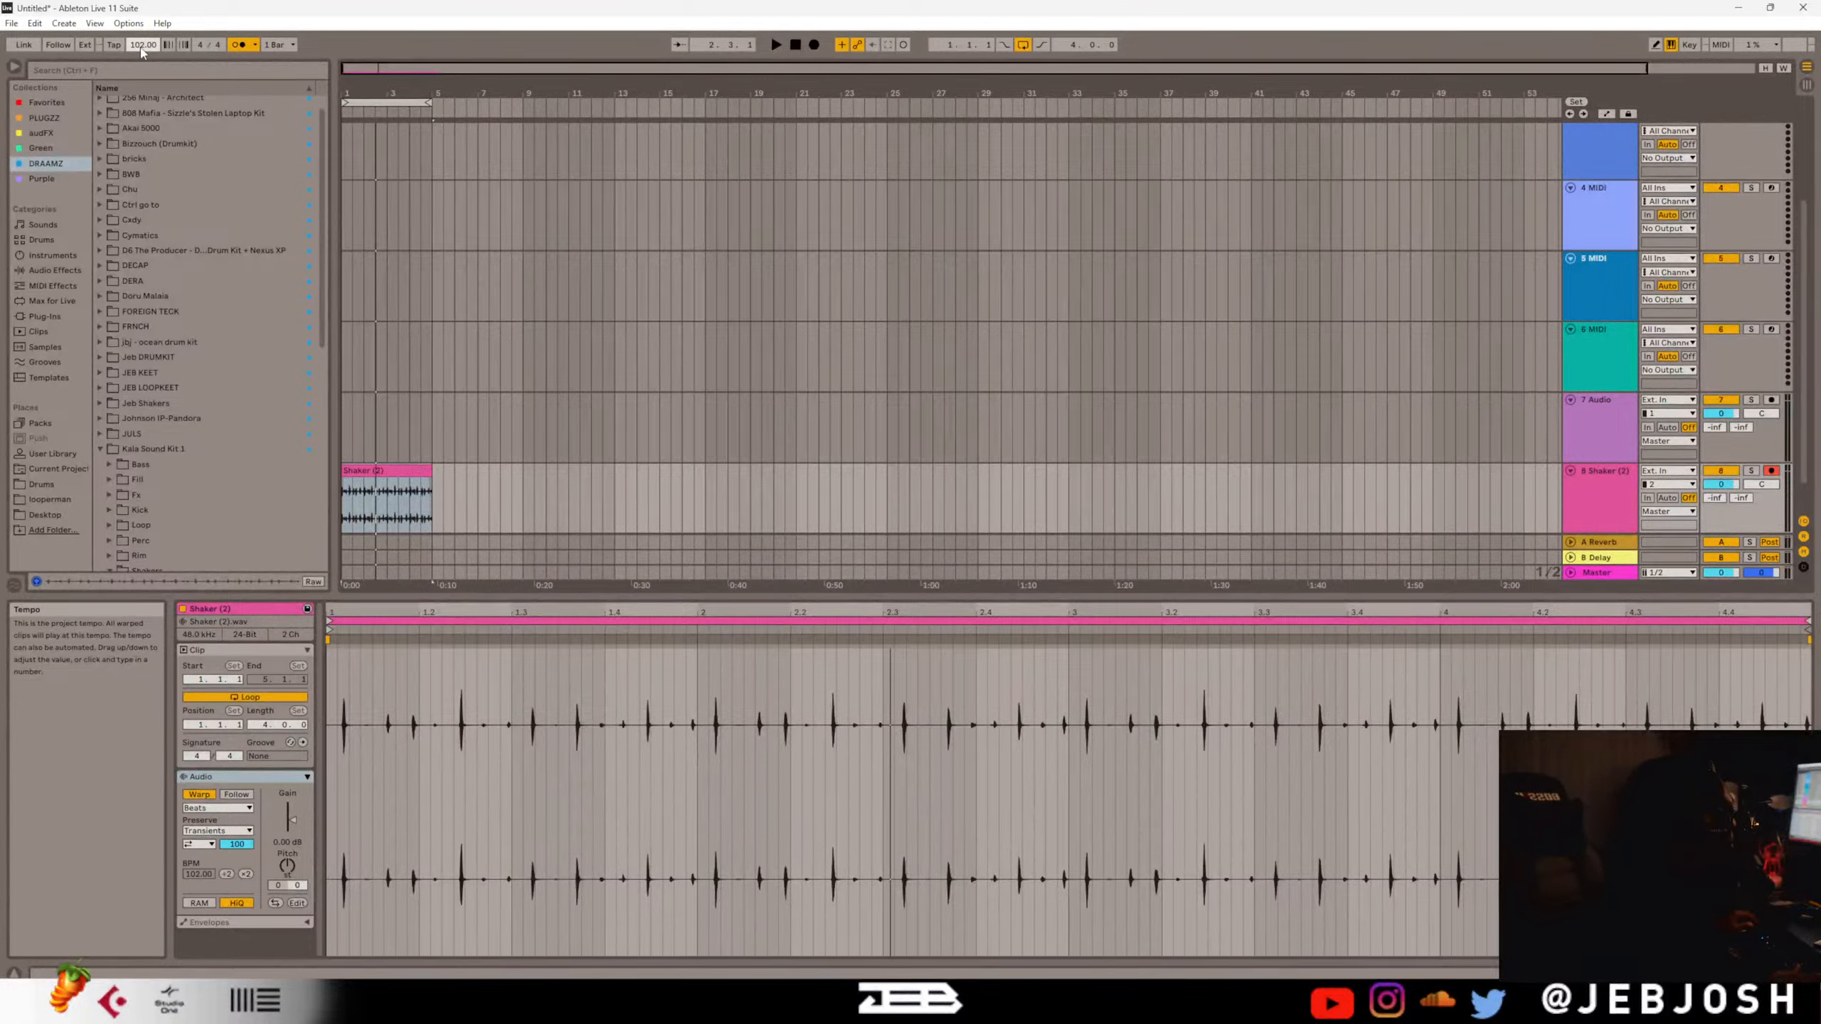
key(space)
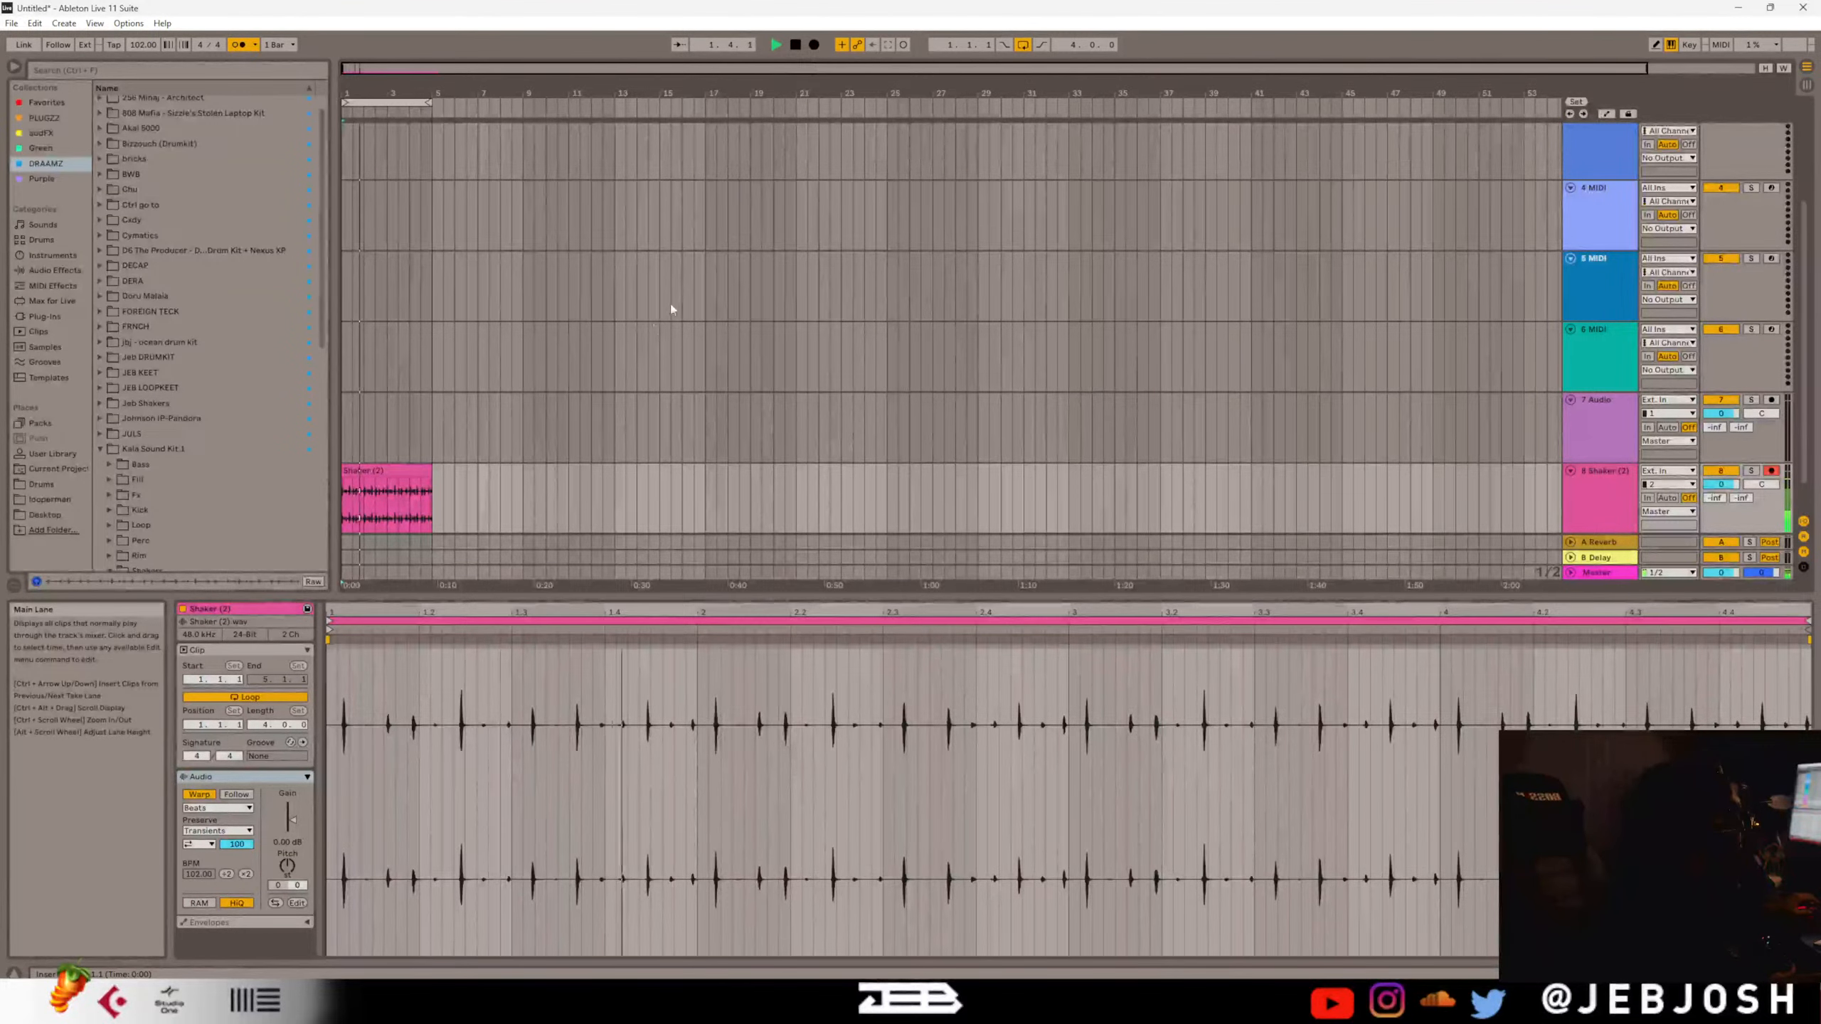
key(space)
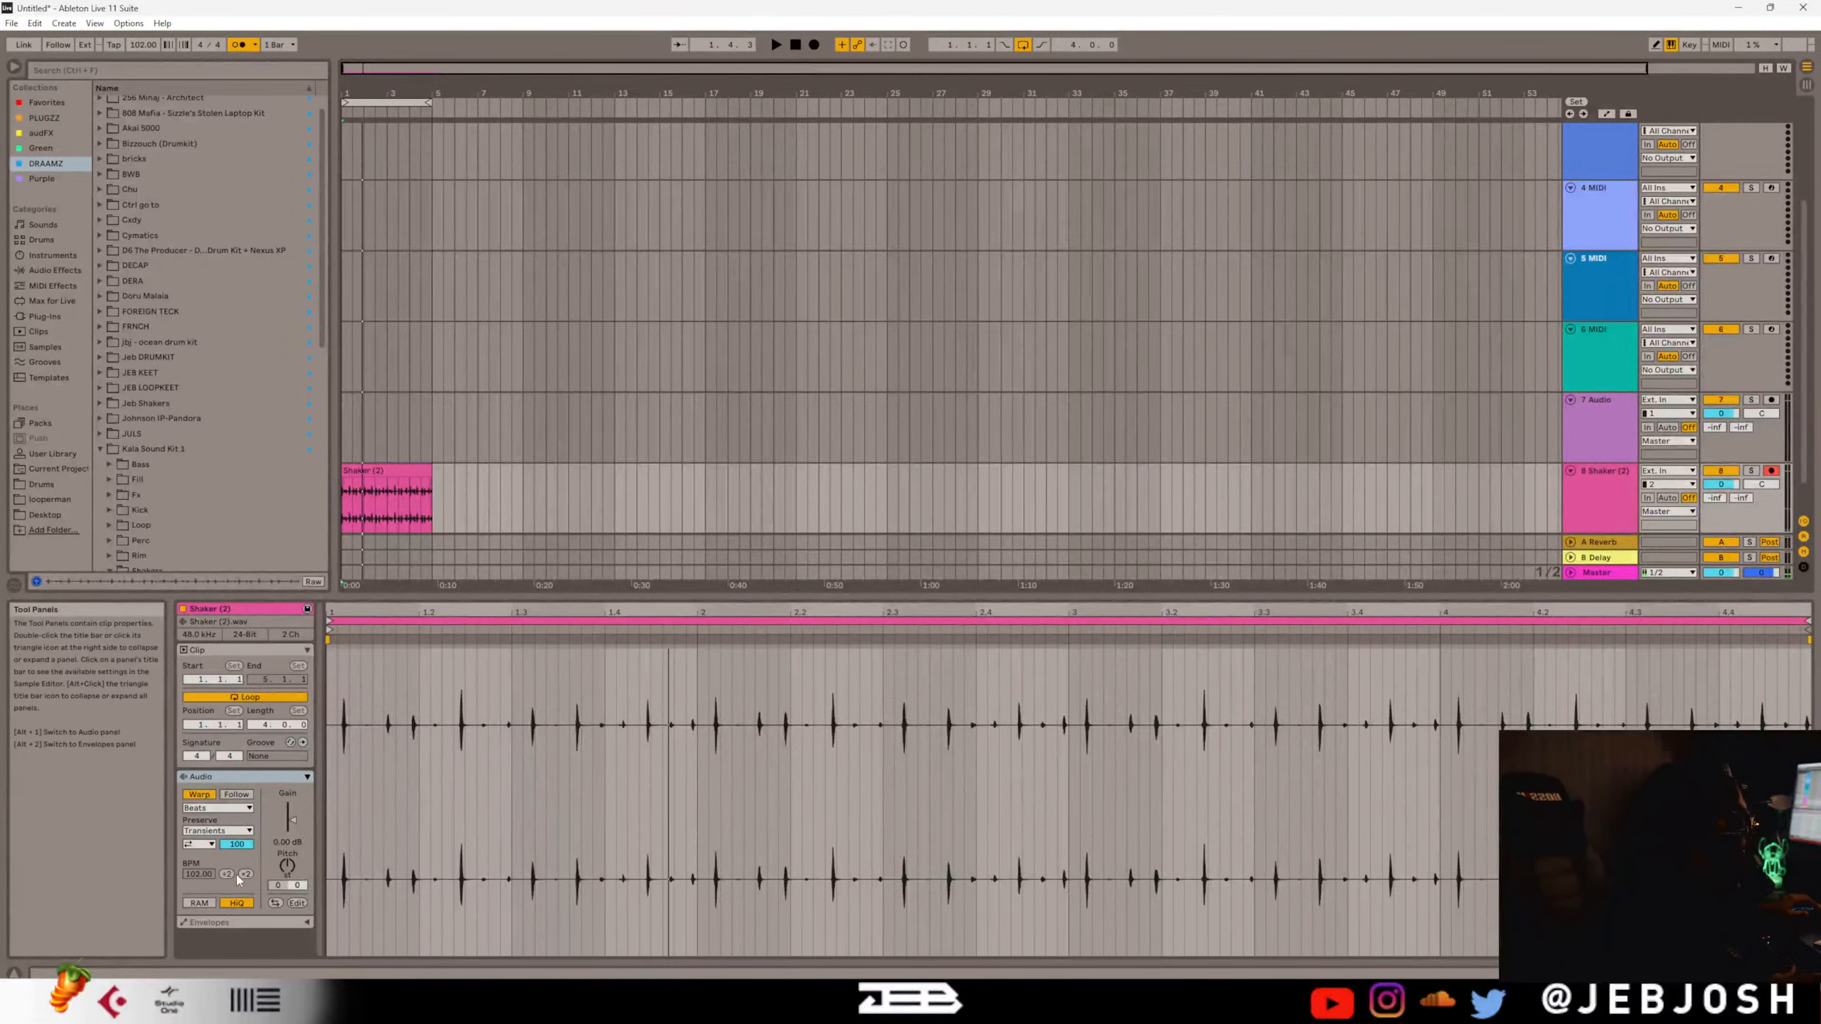
Switch the Shaker (2) clip to tempo leader, play it, and turn off its warping.
click(231, 796)
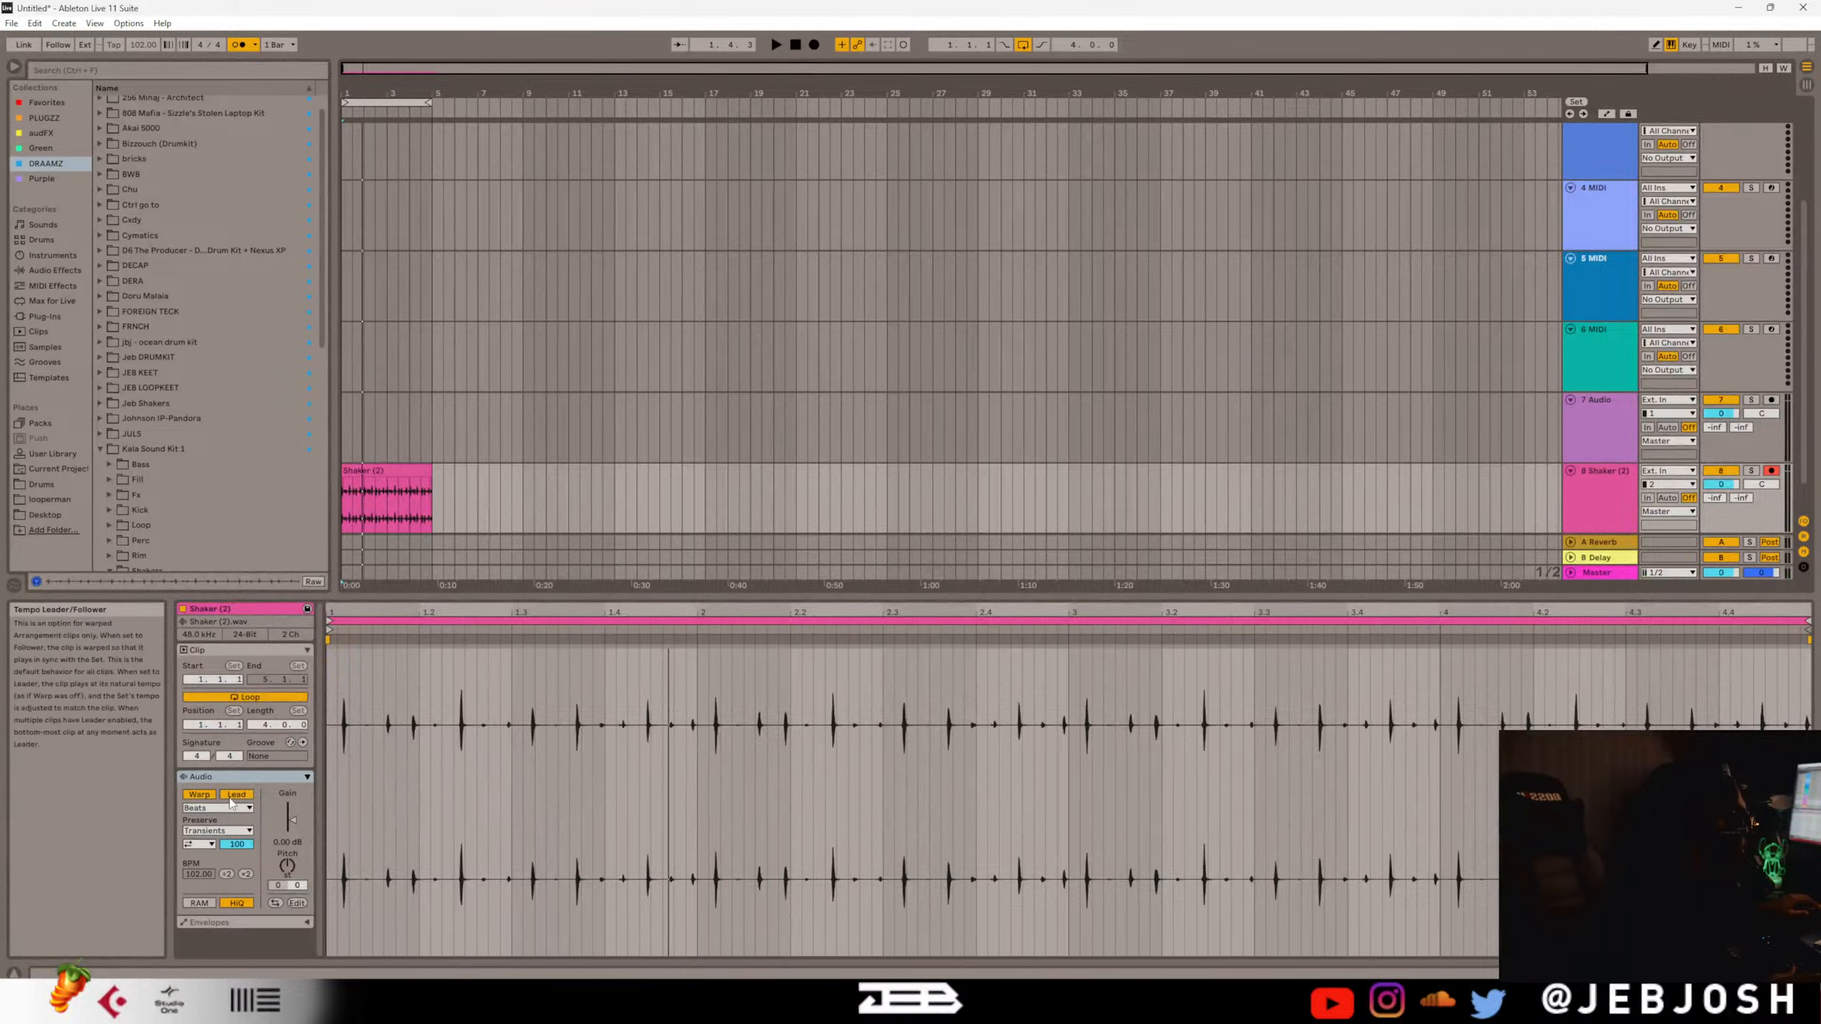
key(space)
click(199, 795)
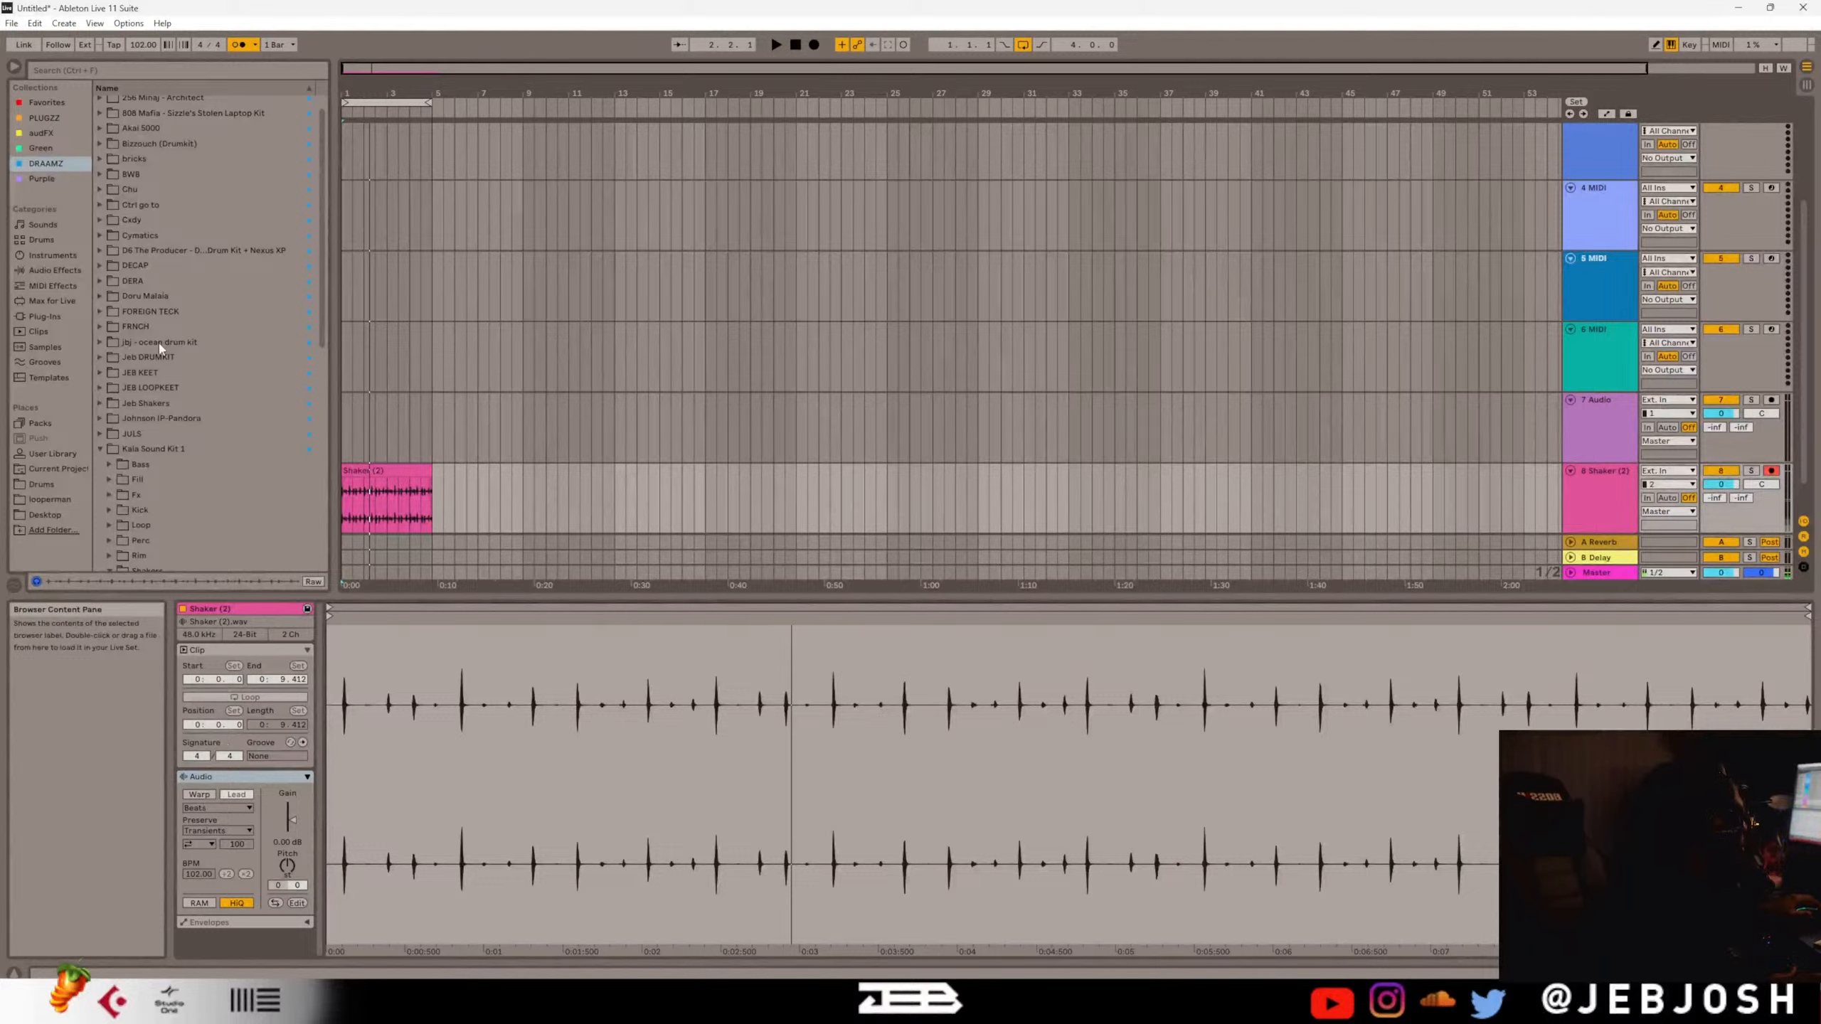
Audition the cece shaker sample in the ocean drum kit's shakers folder and look through the other drum kits in the collection.
click(101, 343)
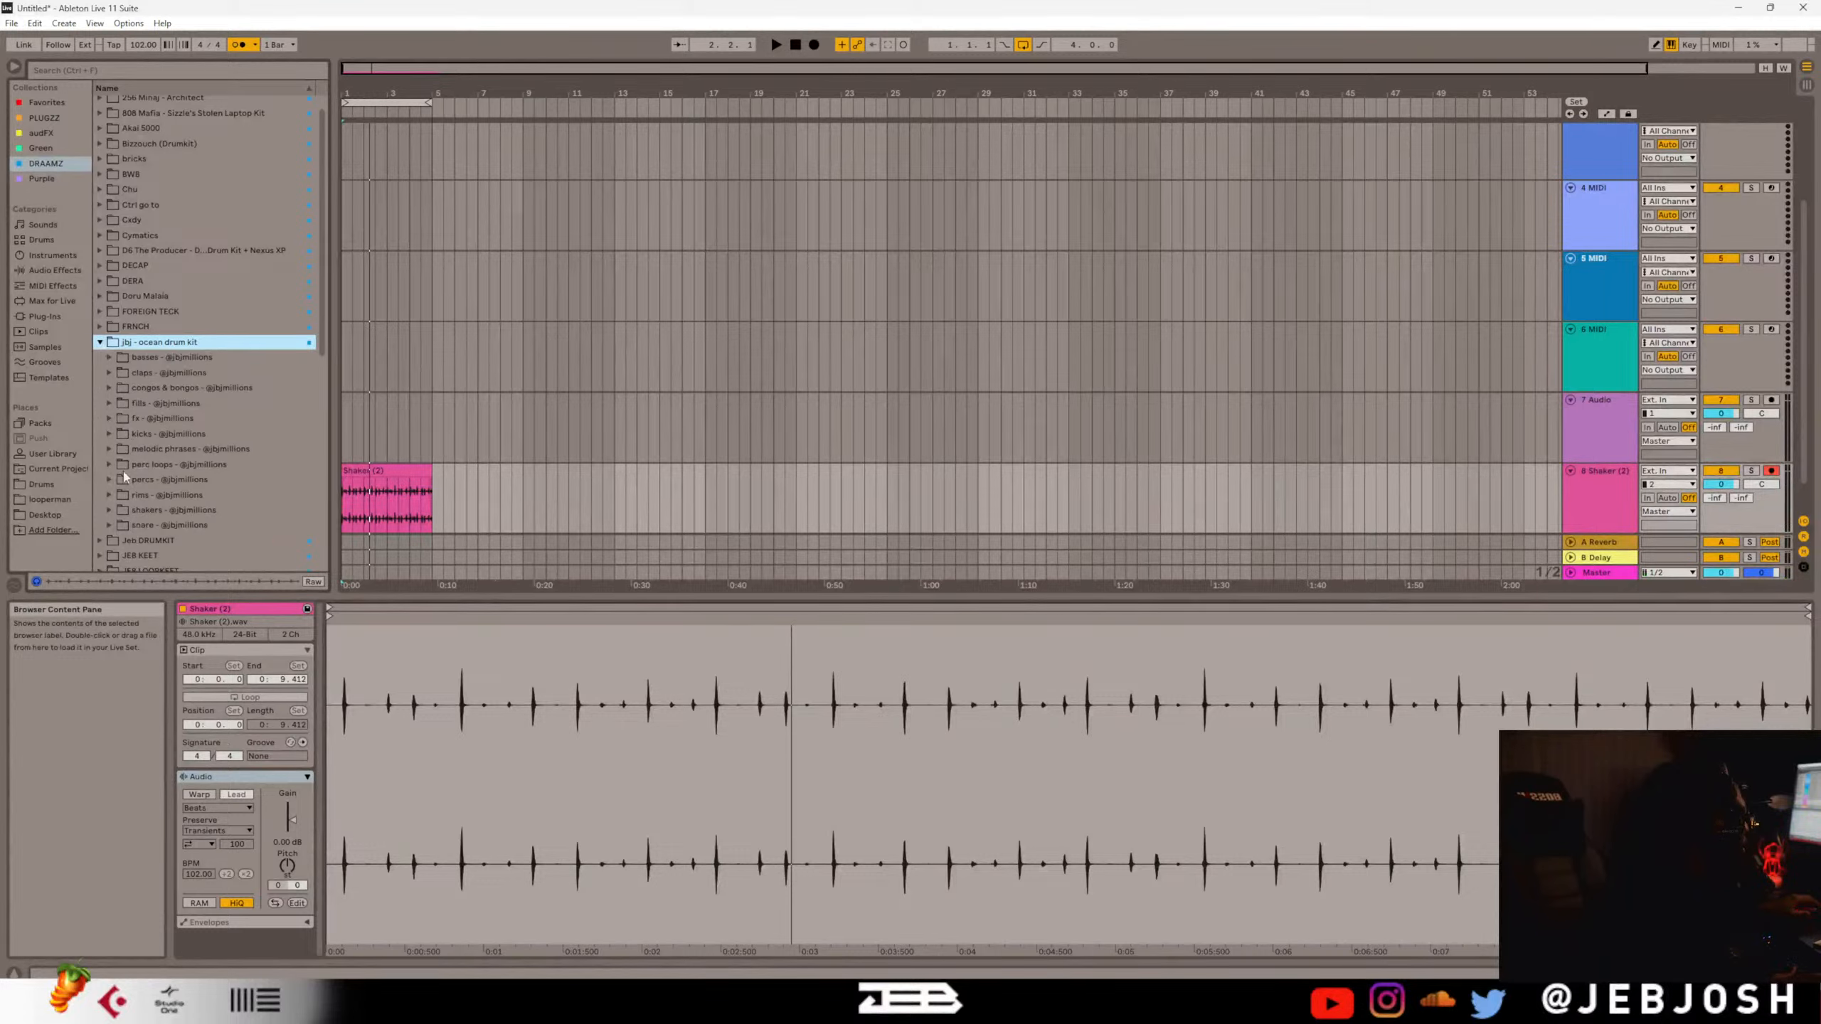
click(111, 511)
click(171, 539)
scroll(170, 536, down, 2)
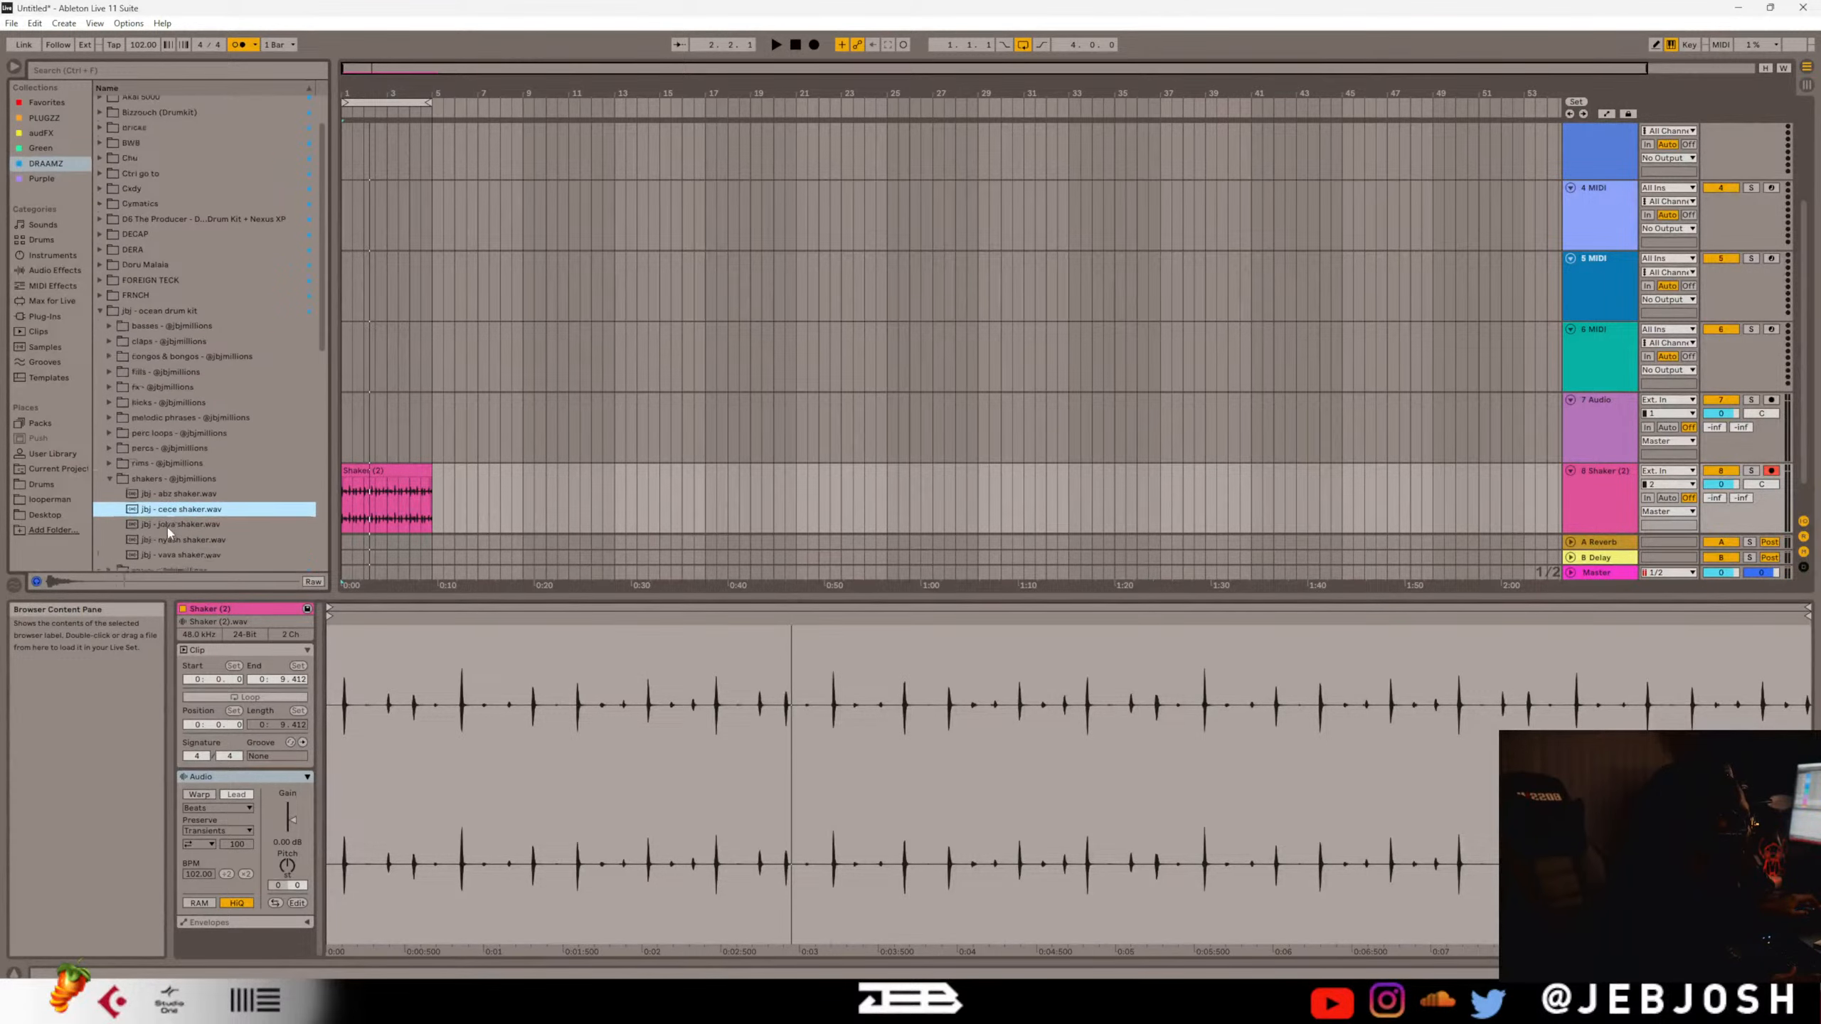
click(110, 437)
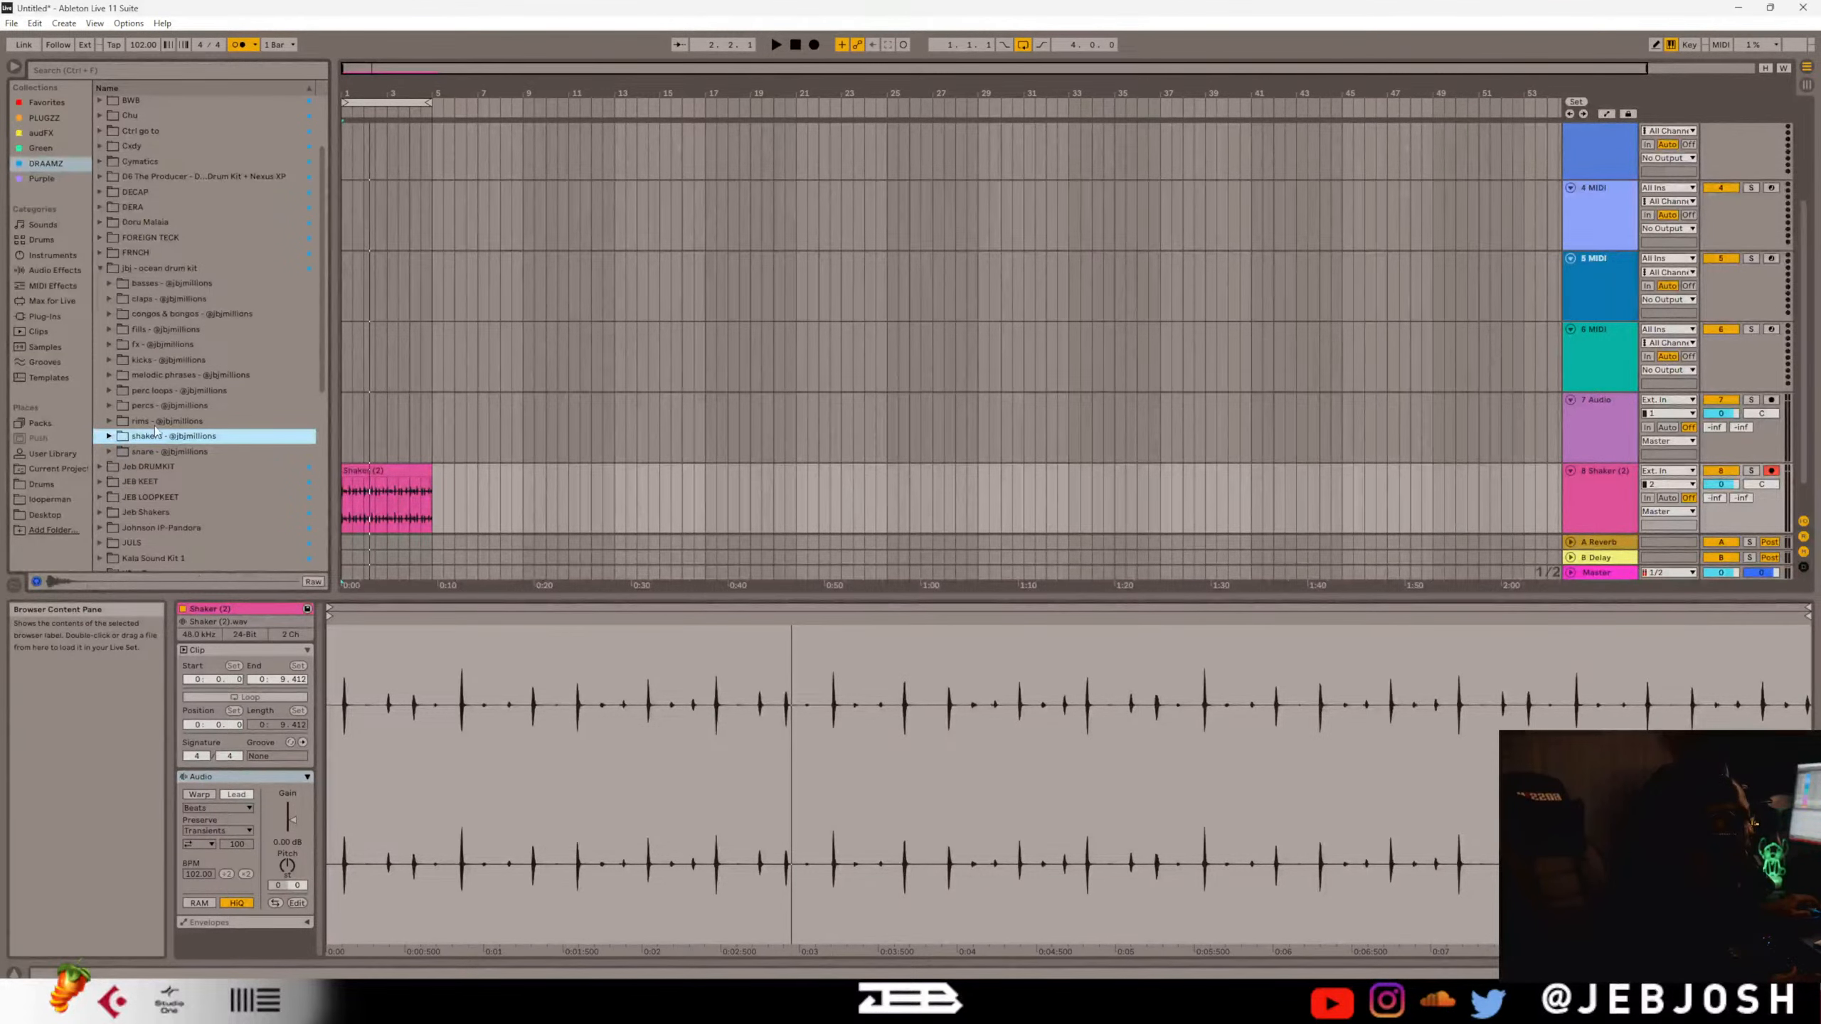
scroll(136, 464, down, 4)
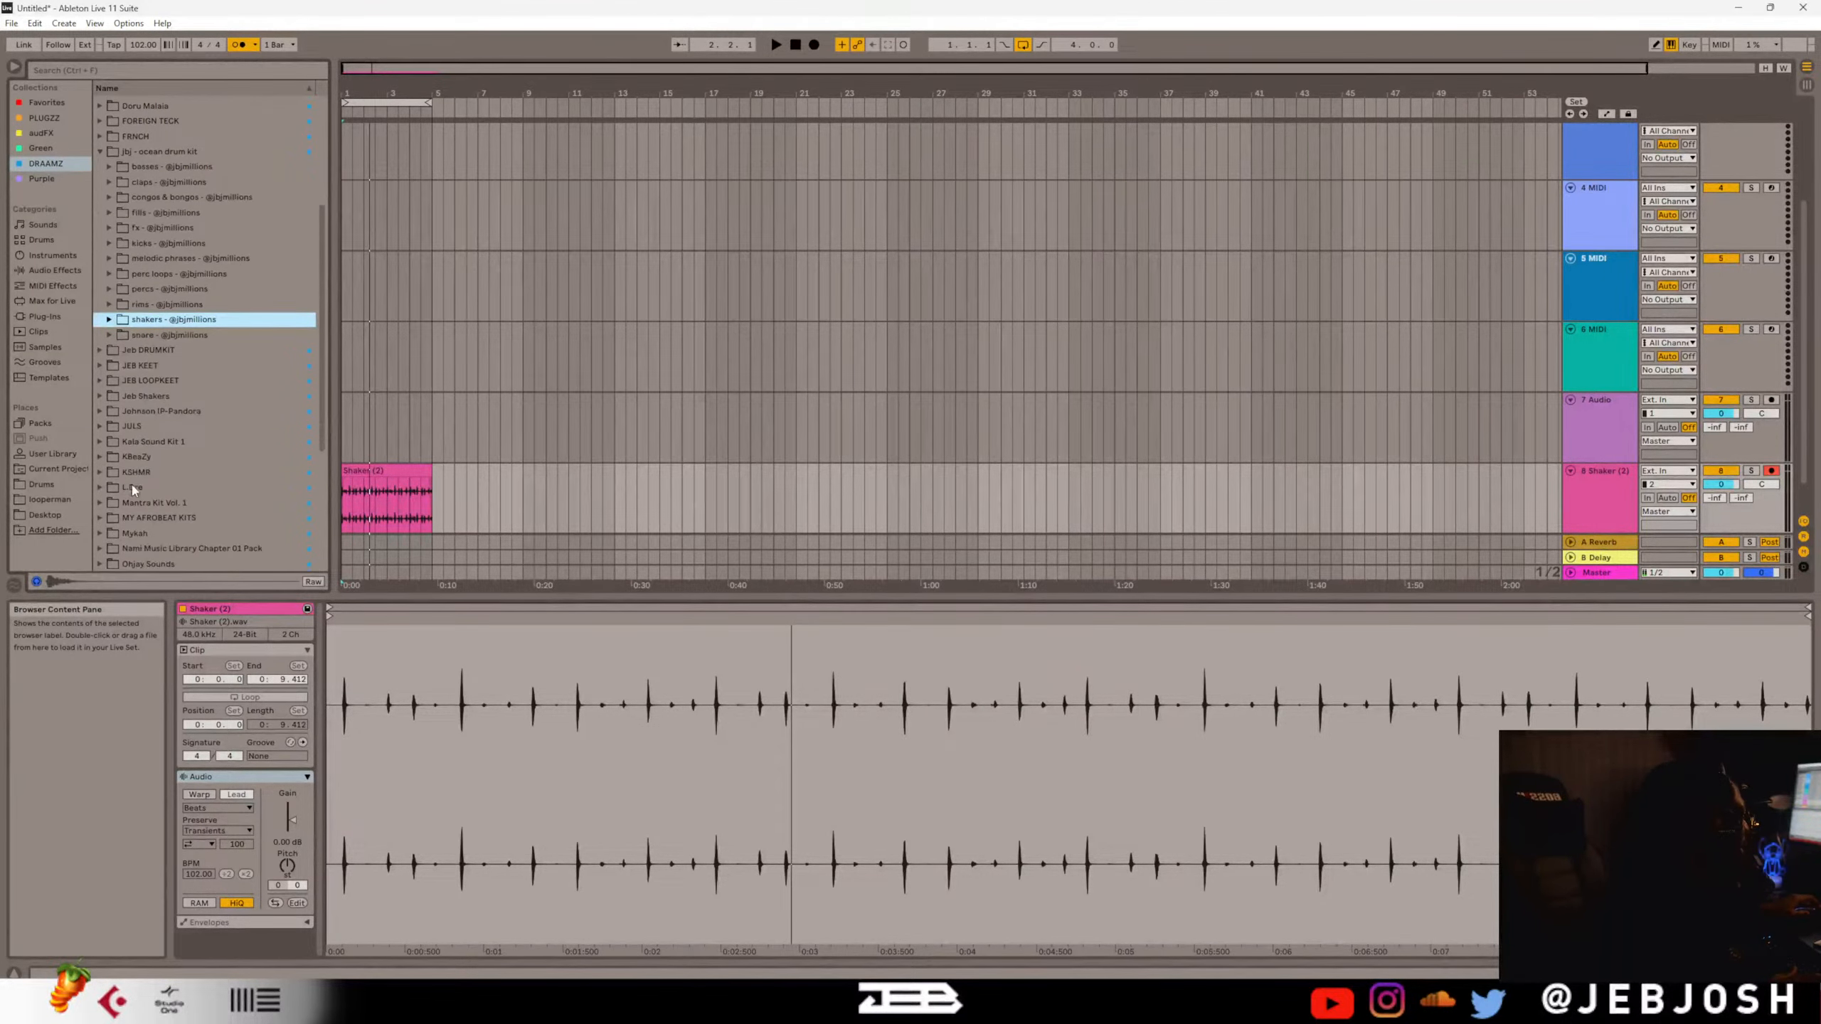
scroll(153, 505, down, 3)
scroll(154, 505, up, 5)
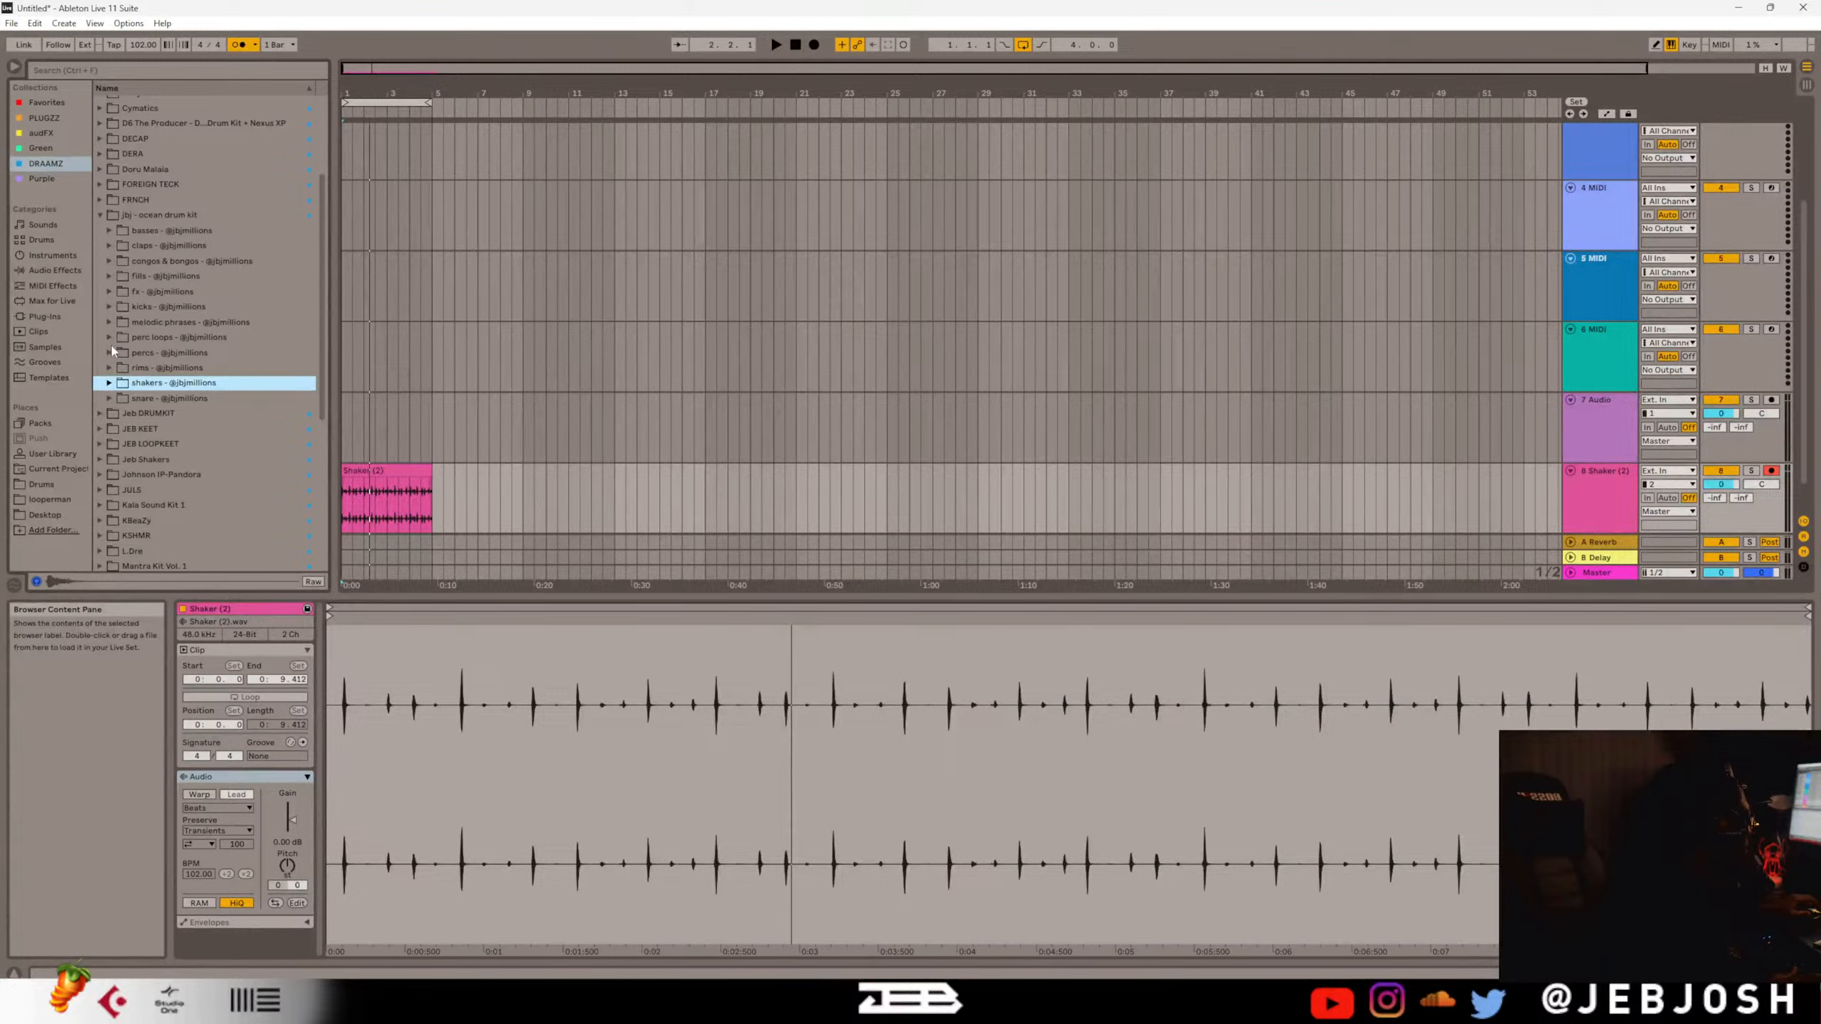
click(100, 217)
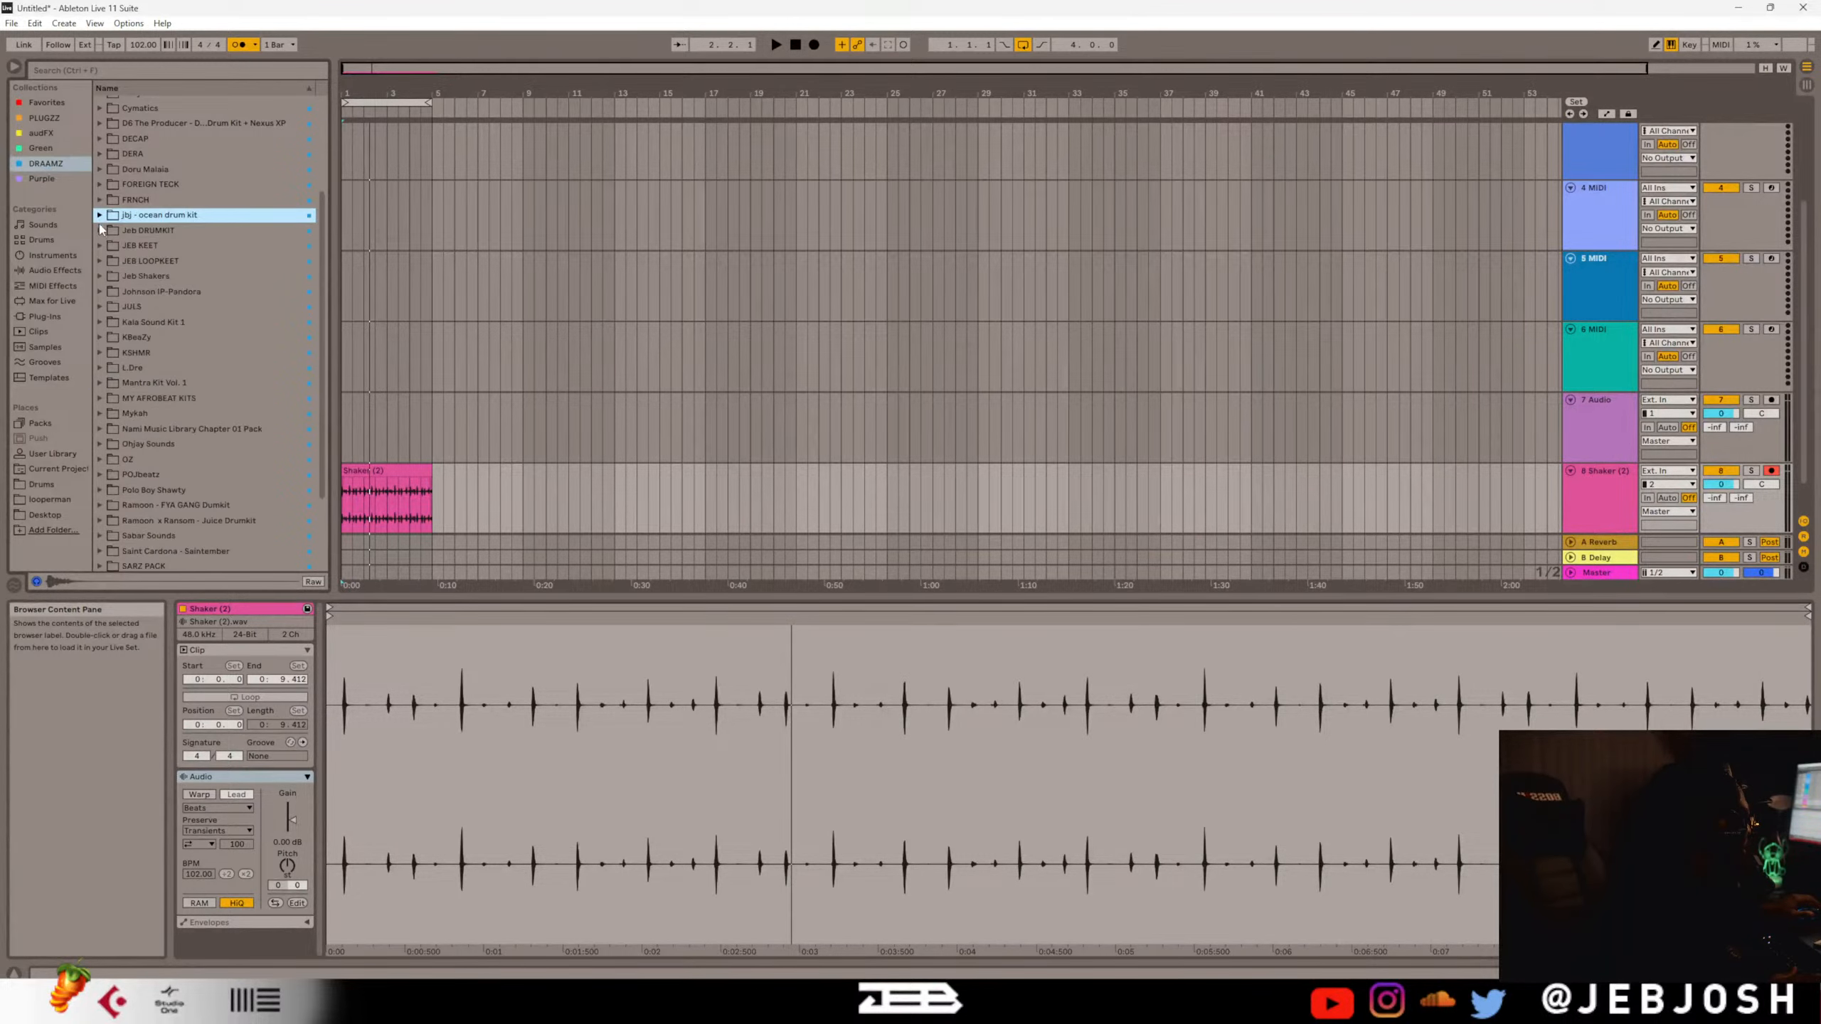
scroll(132, 354, down, 5)
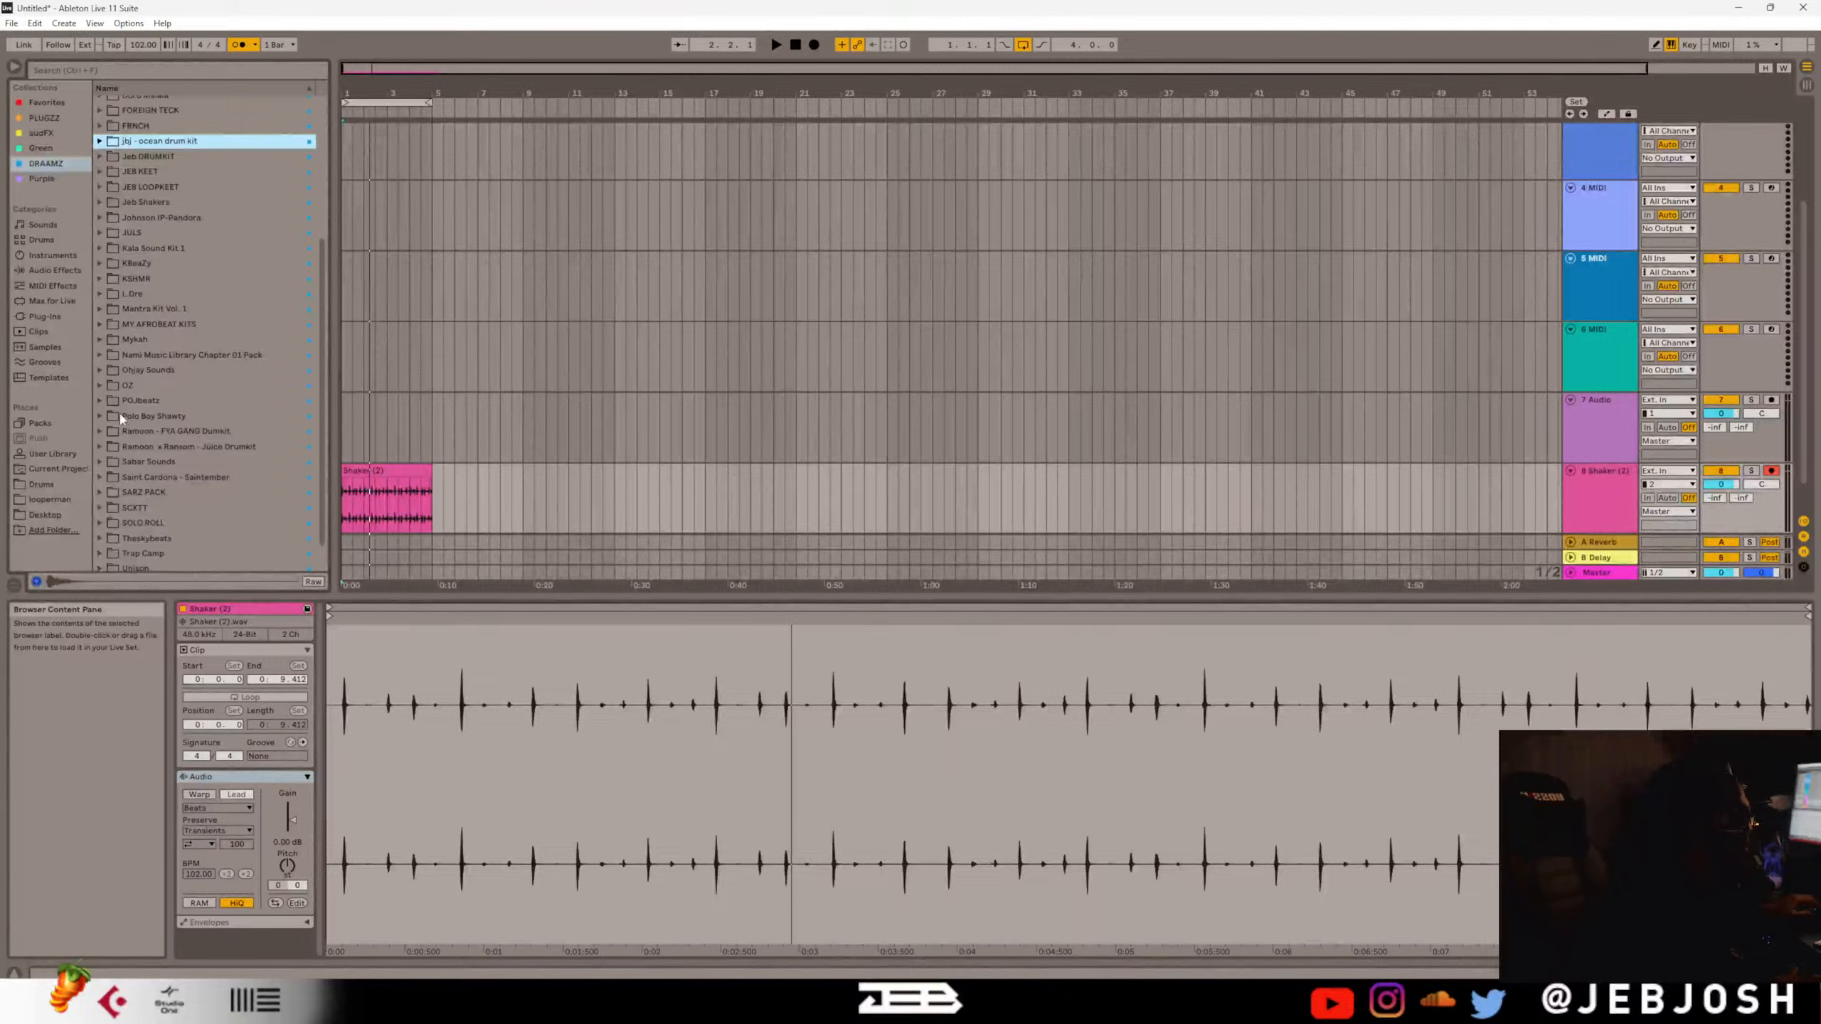
scroll(141, 422, up, 3)
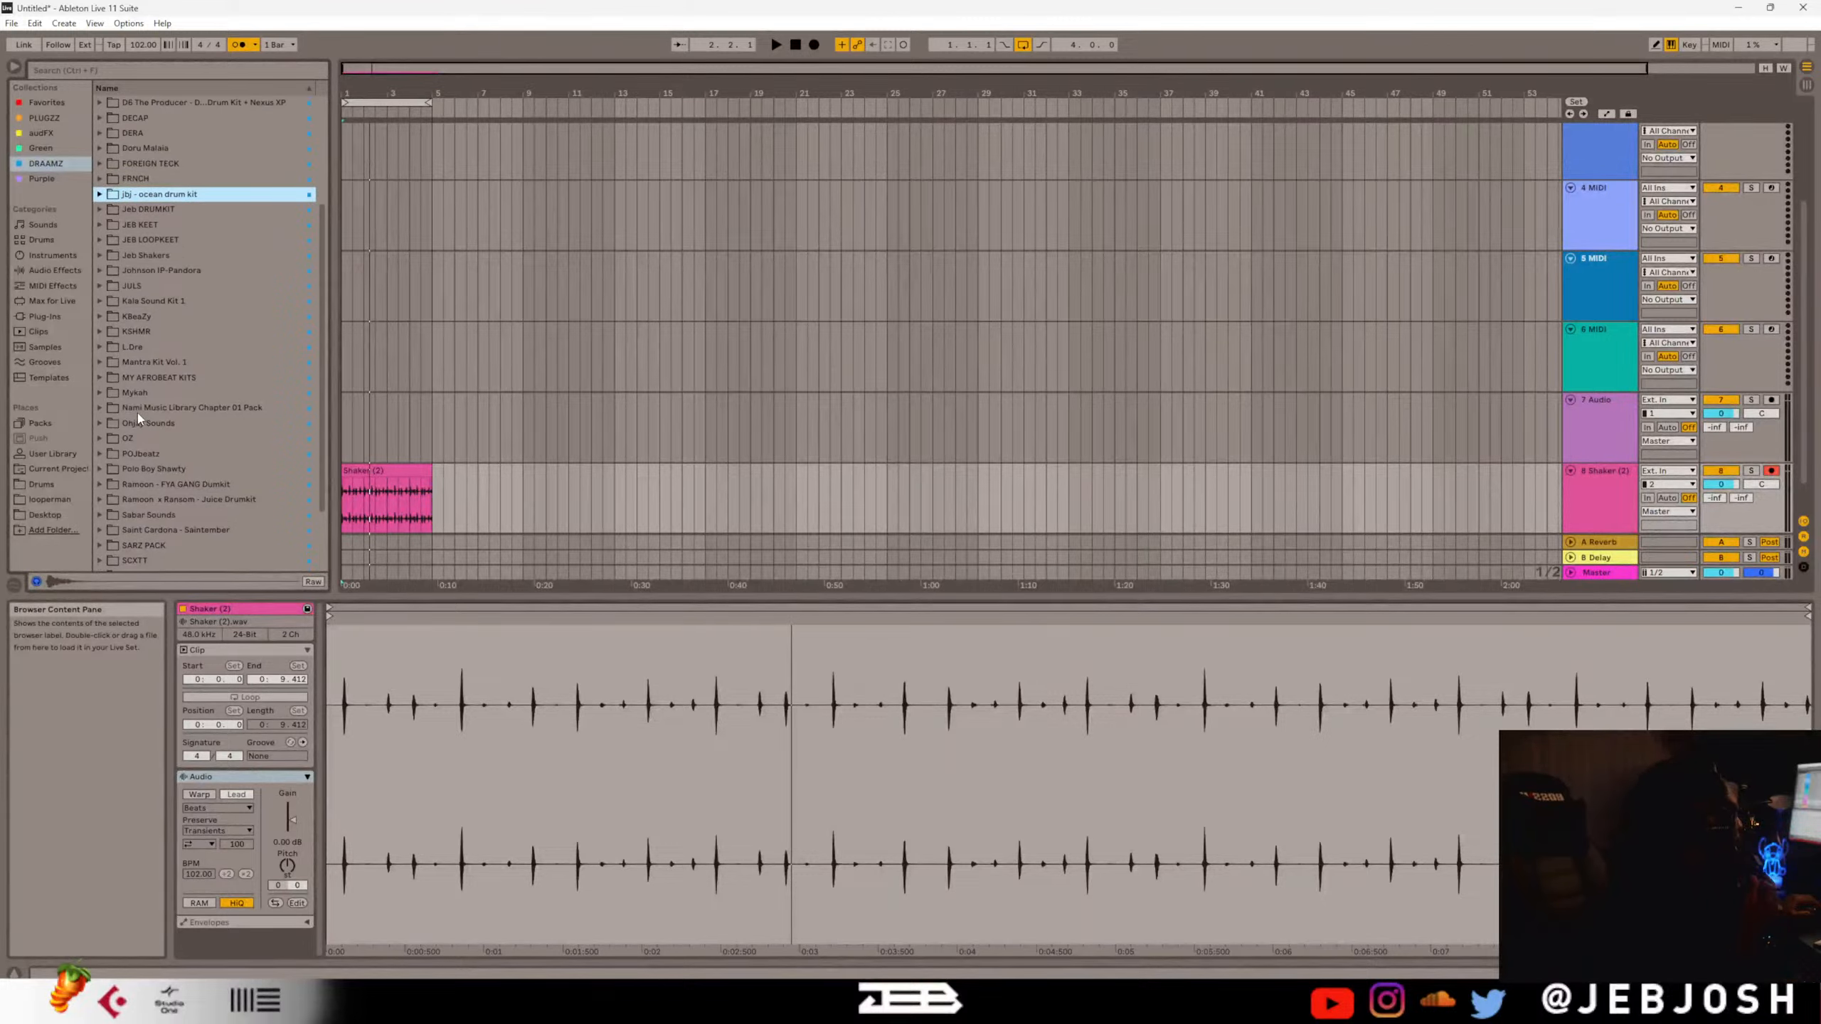
scroll(123, 384, up, 6)
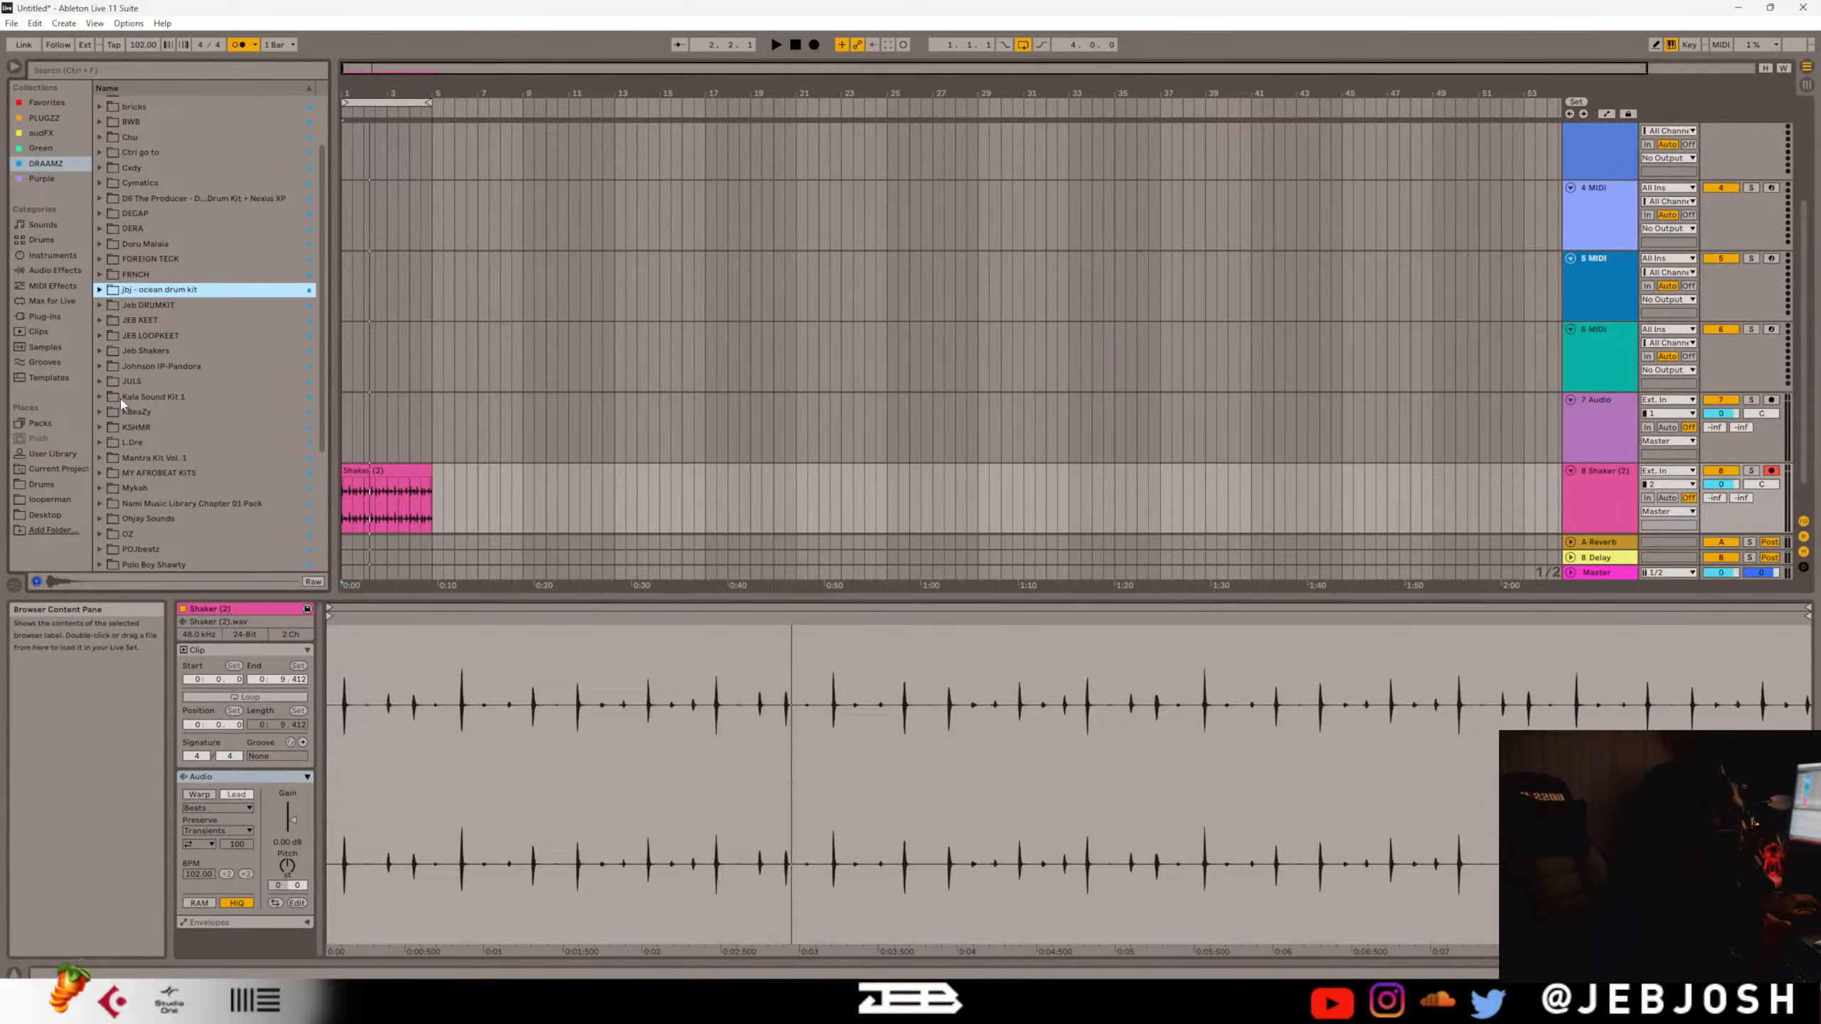
Look through the ocean drum kit's percs and perc loops folders and audition the samples in its shakers folder again.
click(100, 290)
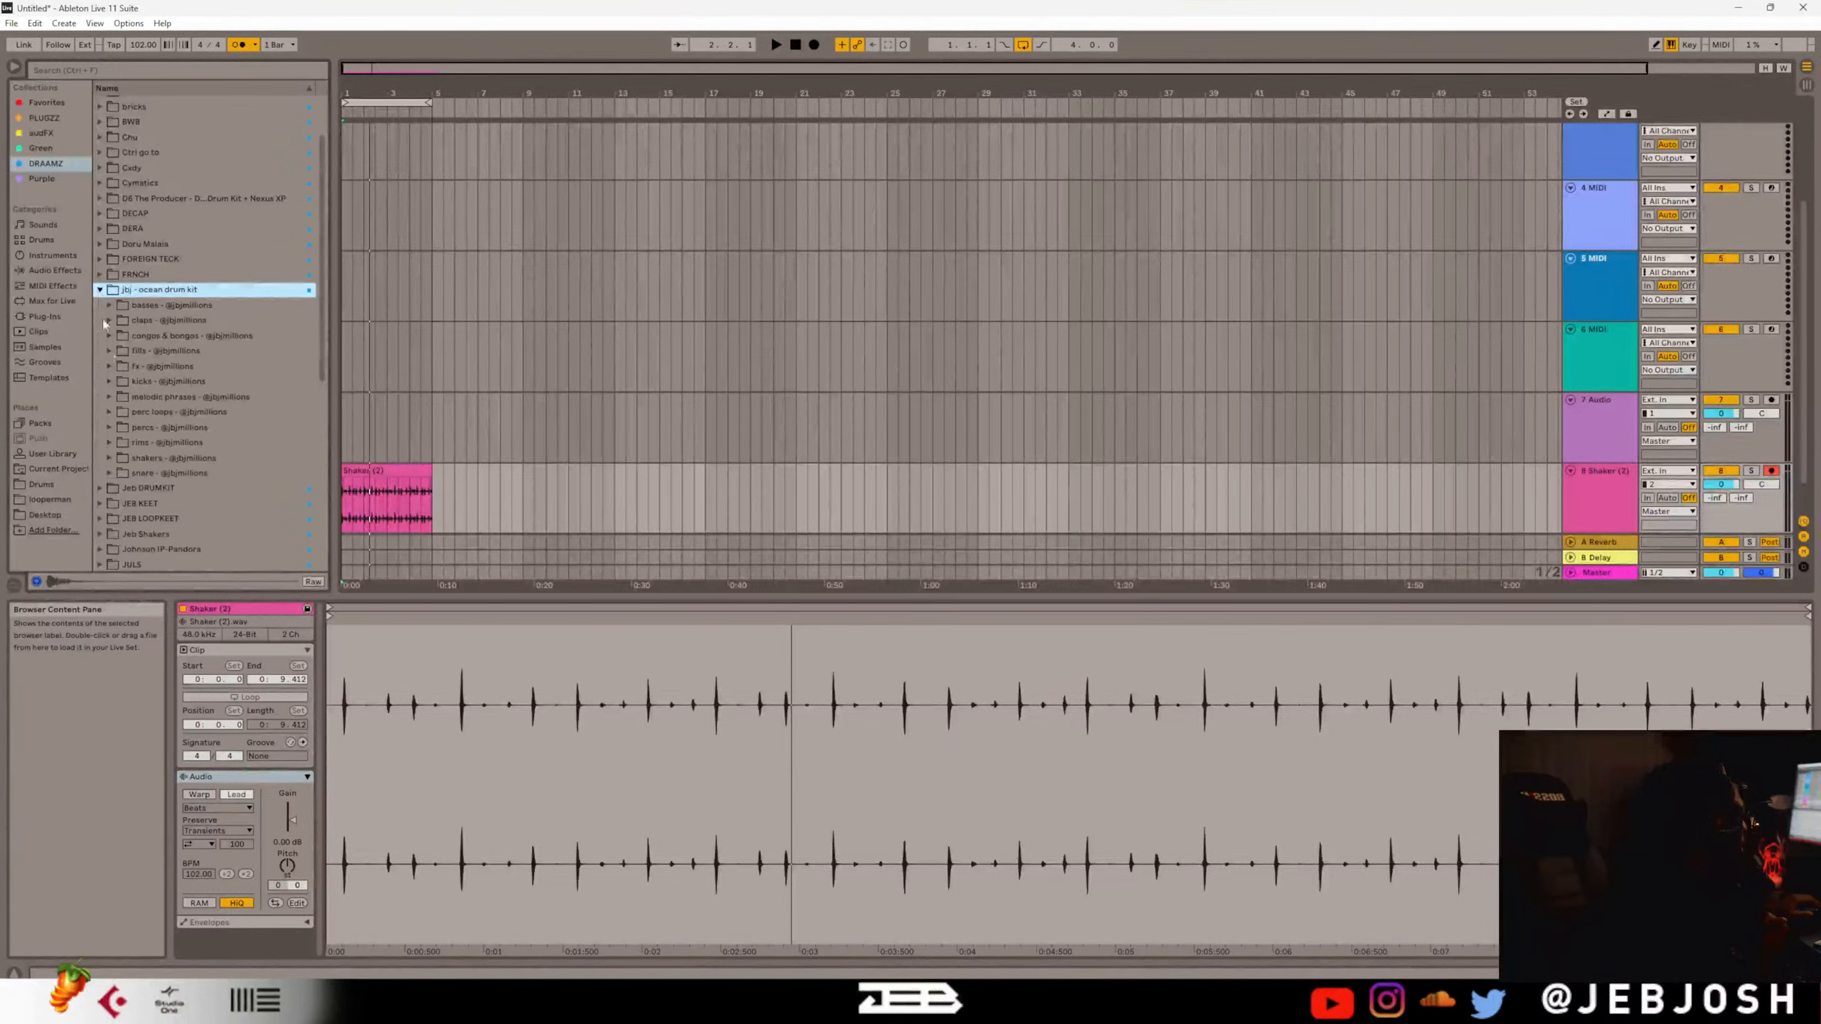
click(110, 430)
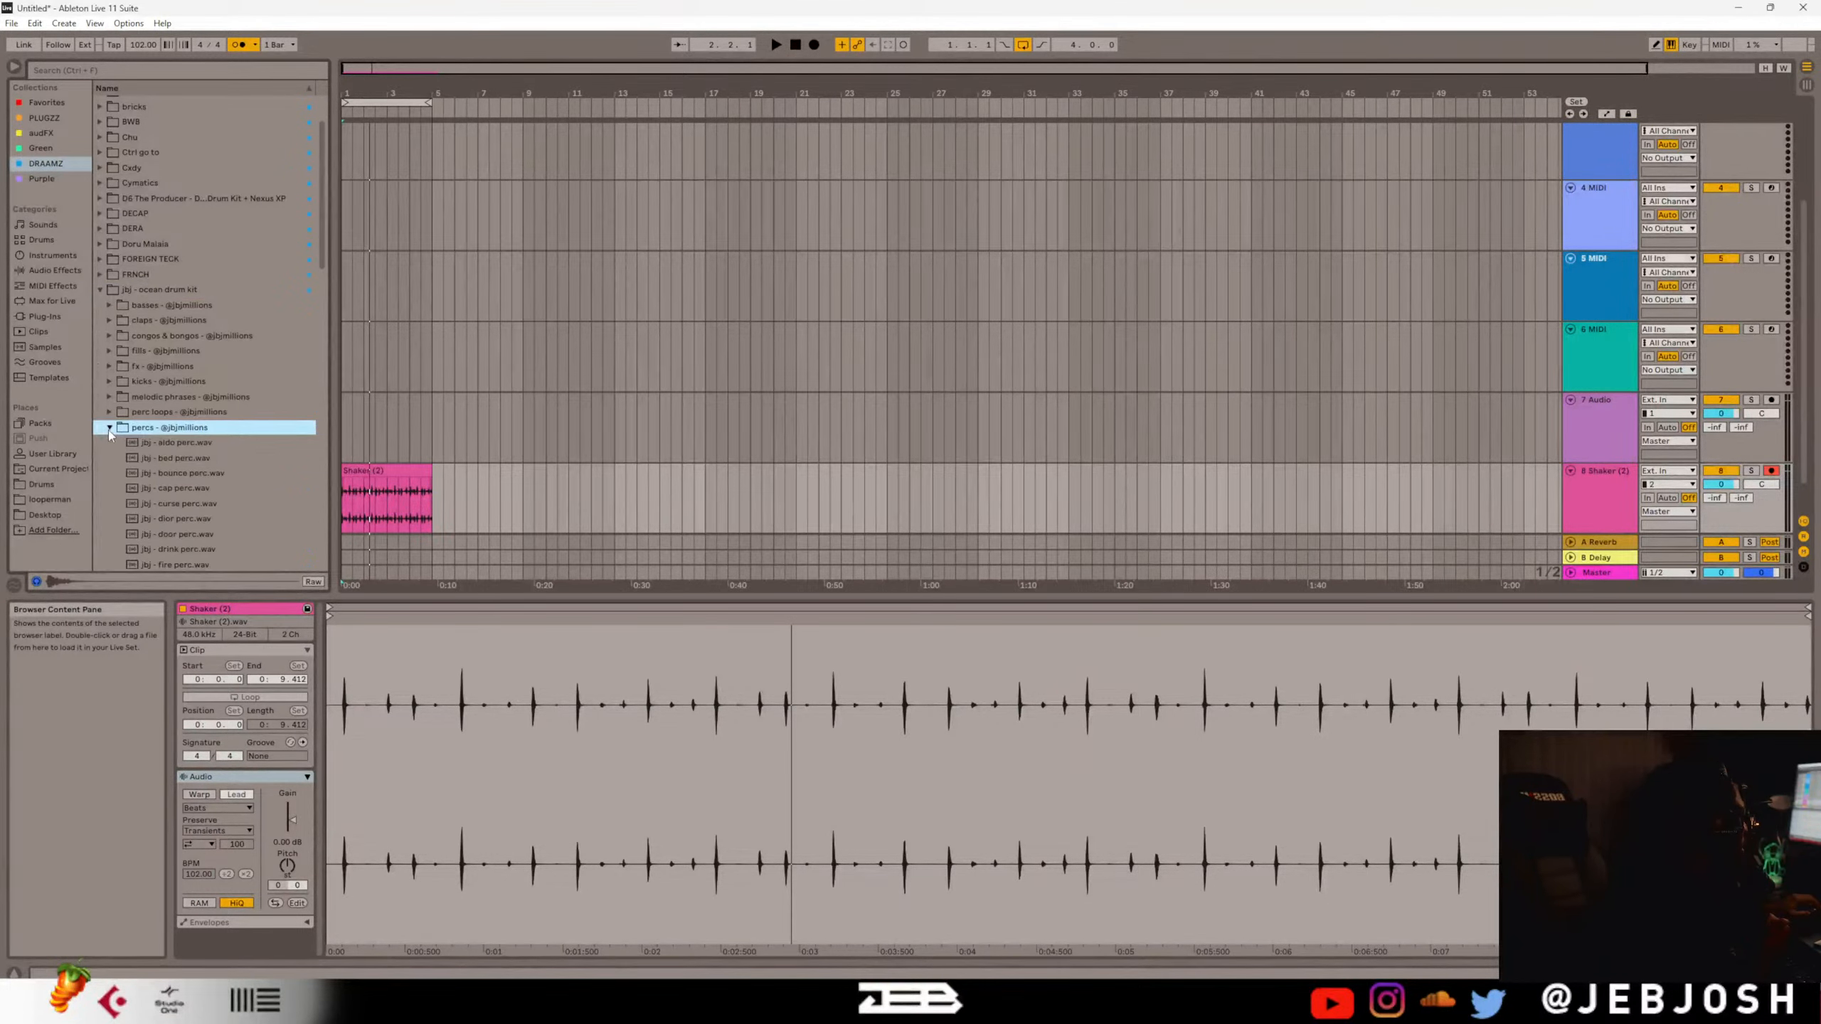
click(110, 416)
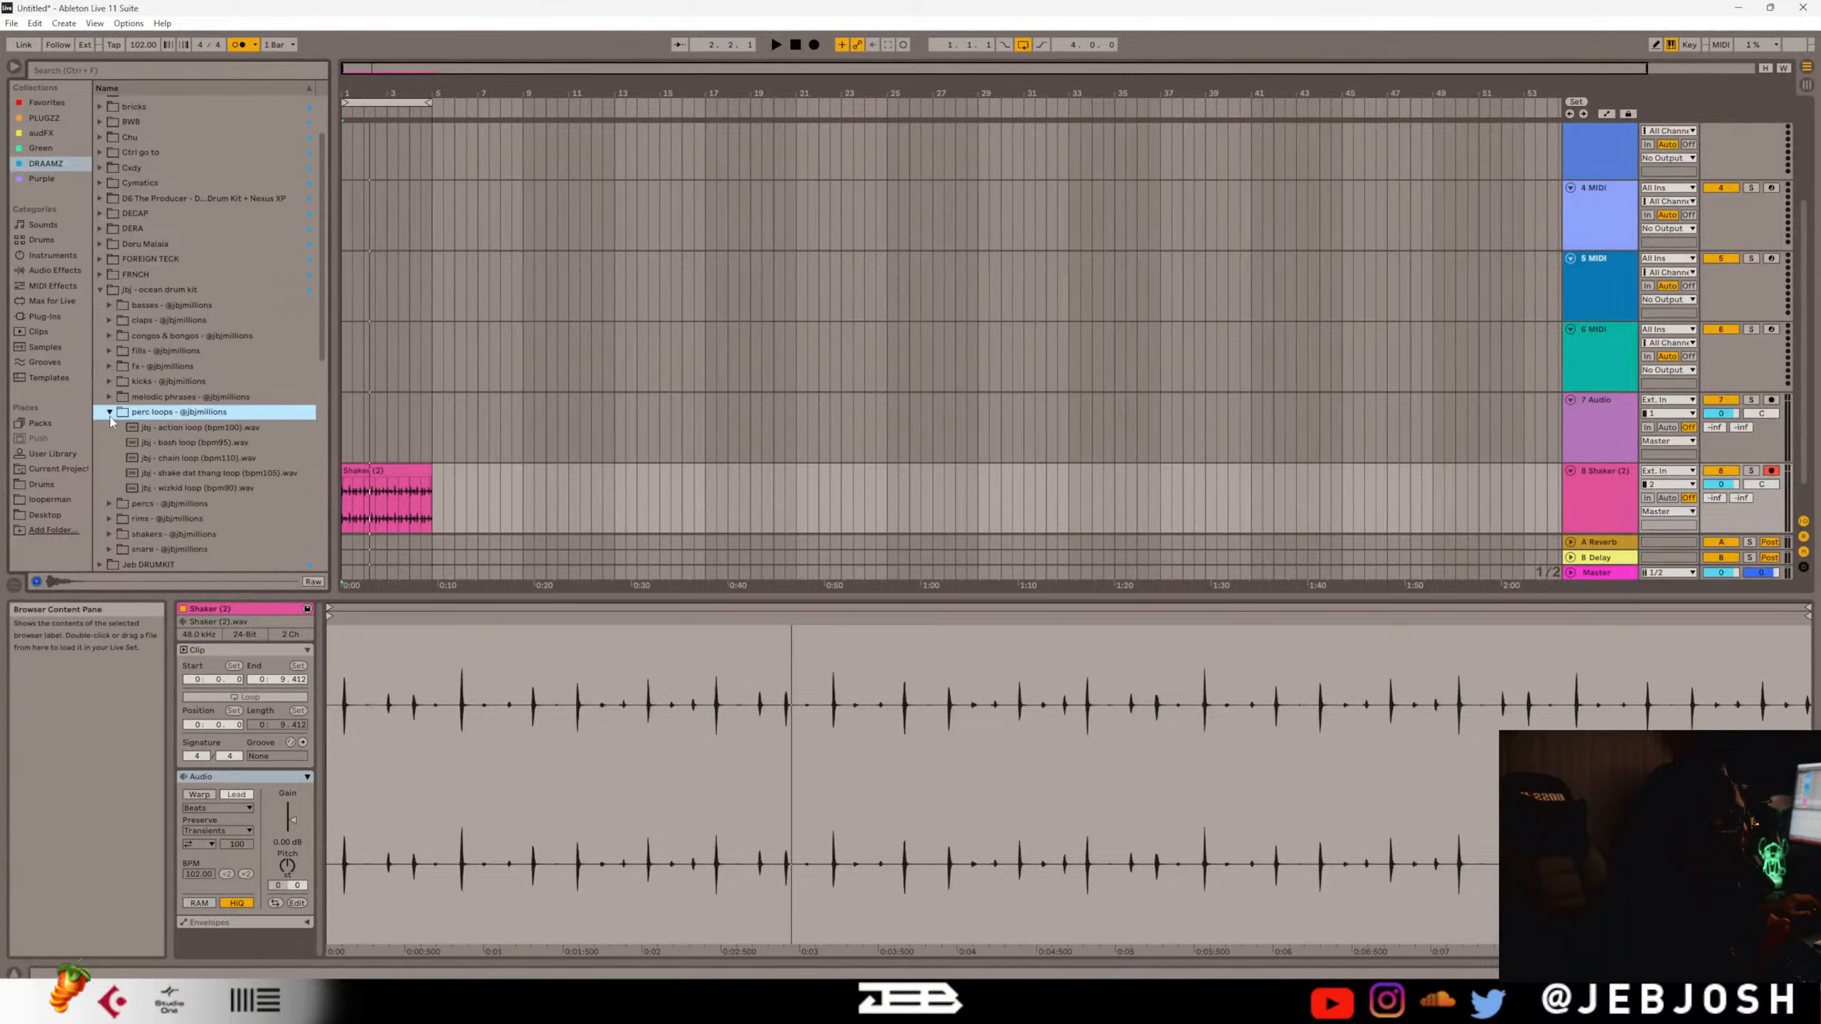
click(109, 457)
key(Down)
key(Down)
key(Down)
key(Down)
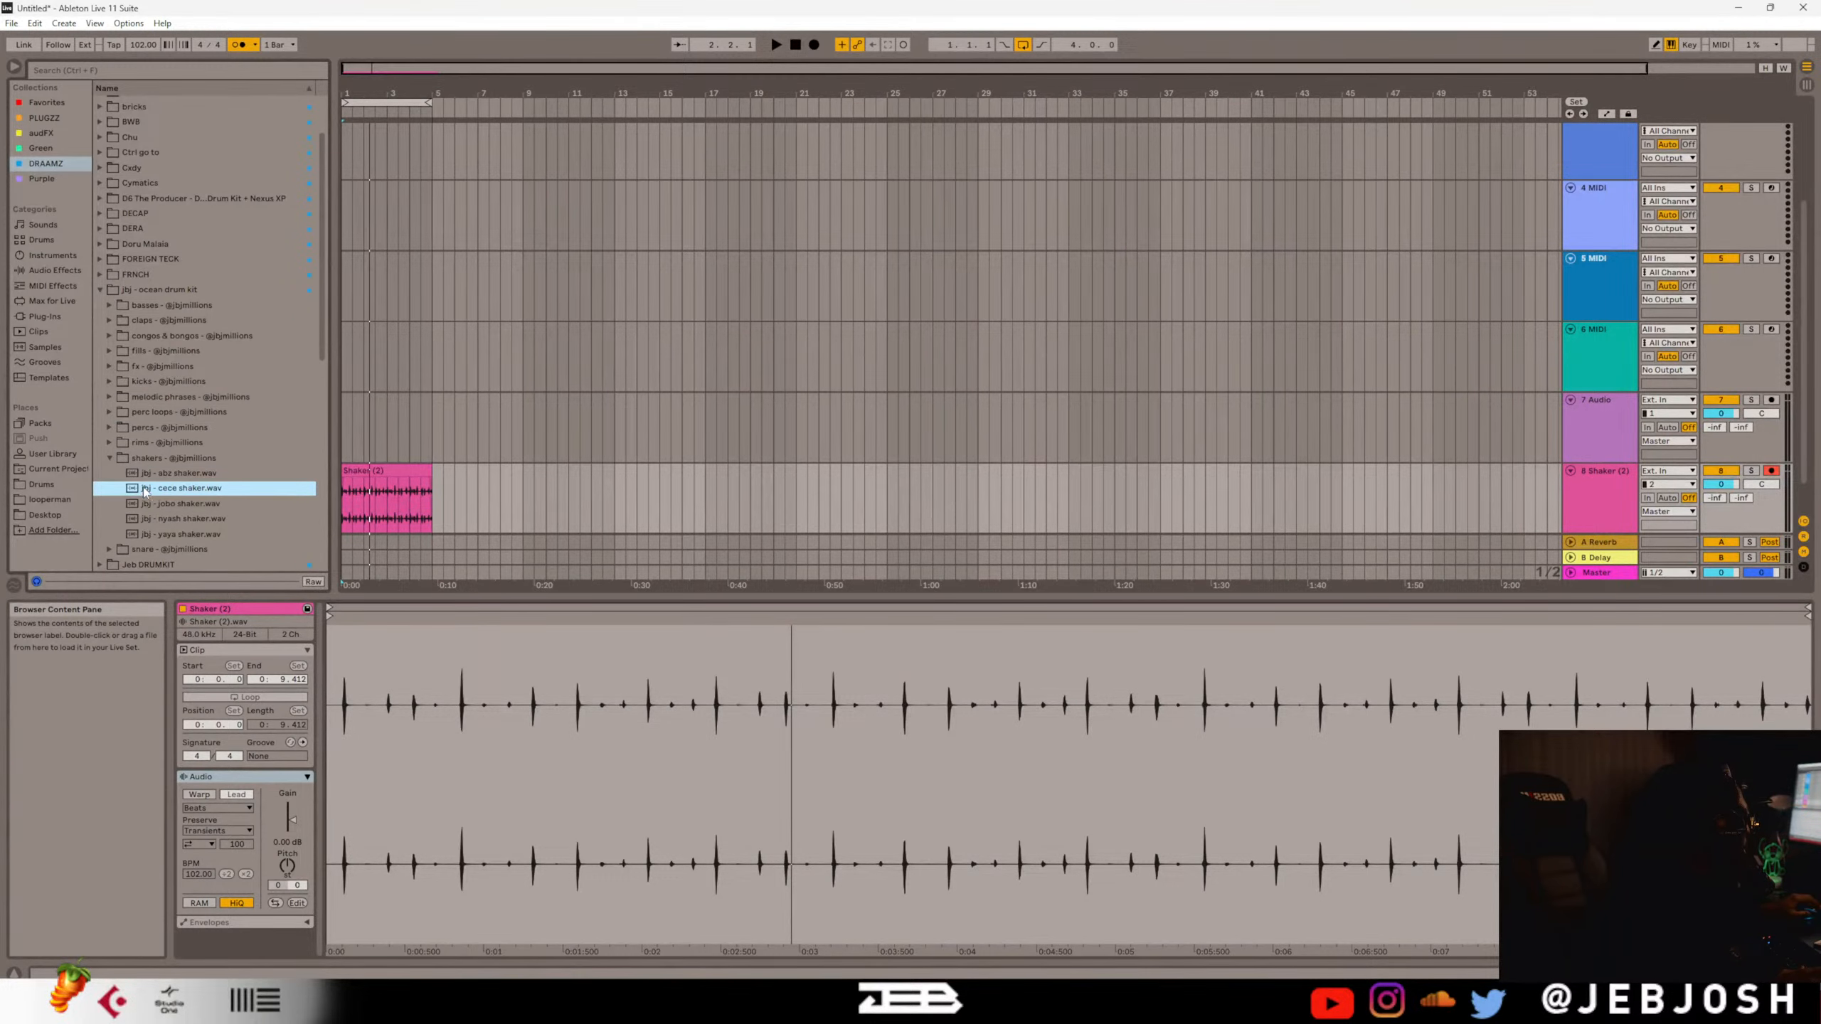
key(Left)
scroll(126, 482, down, 4)
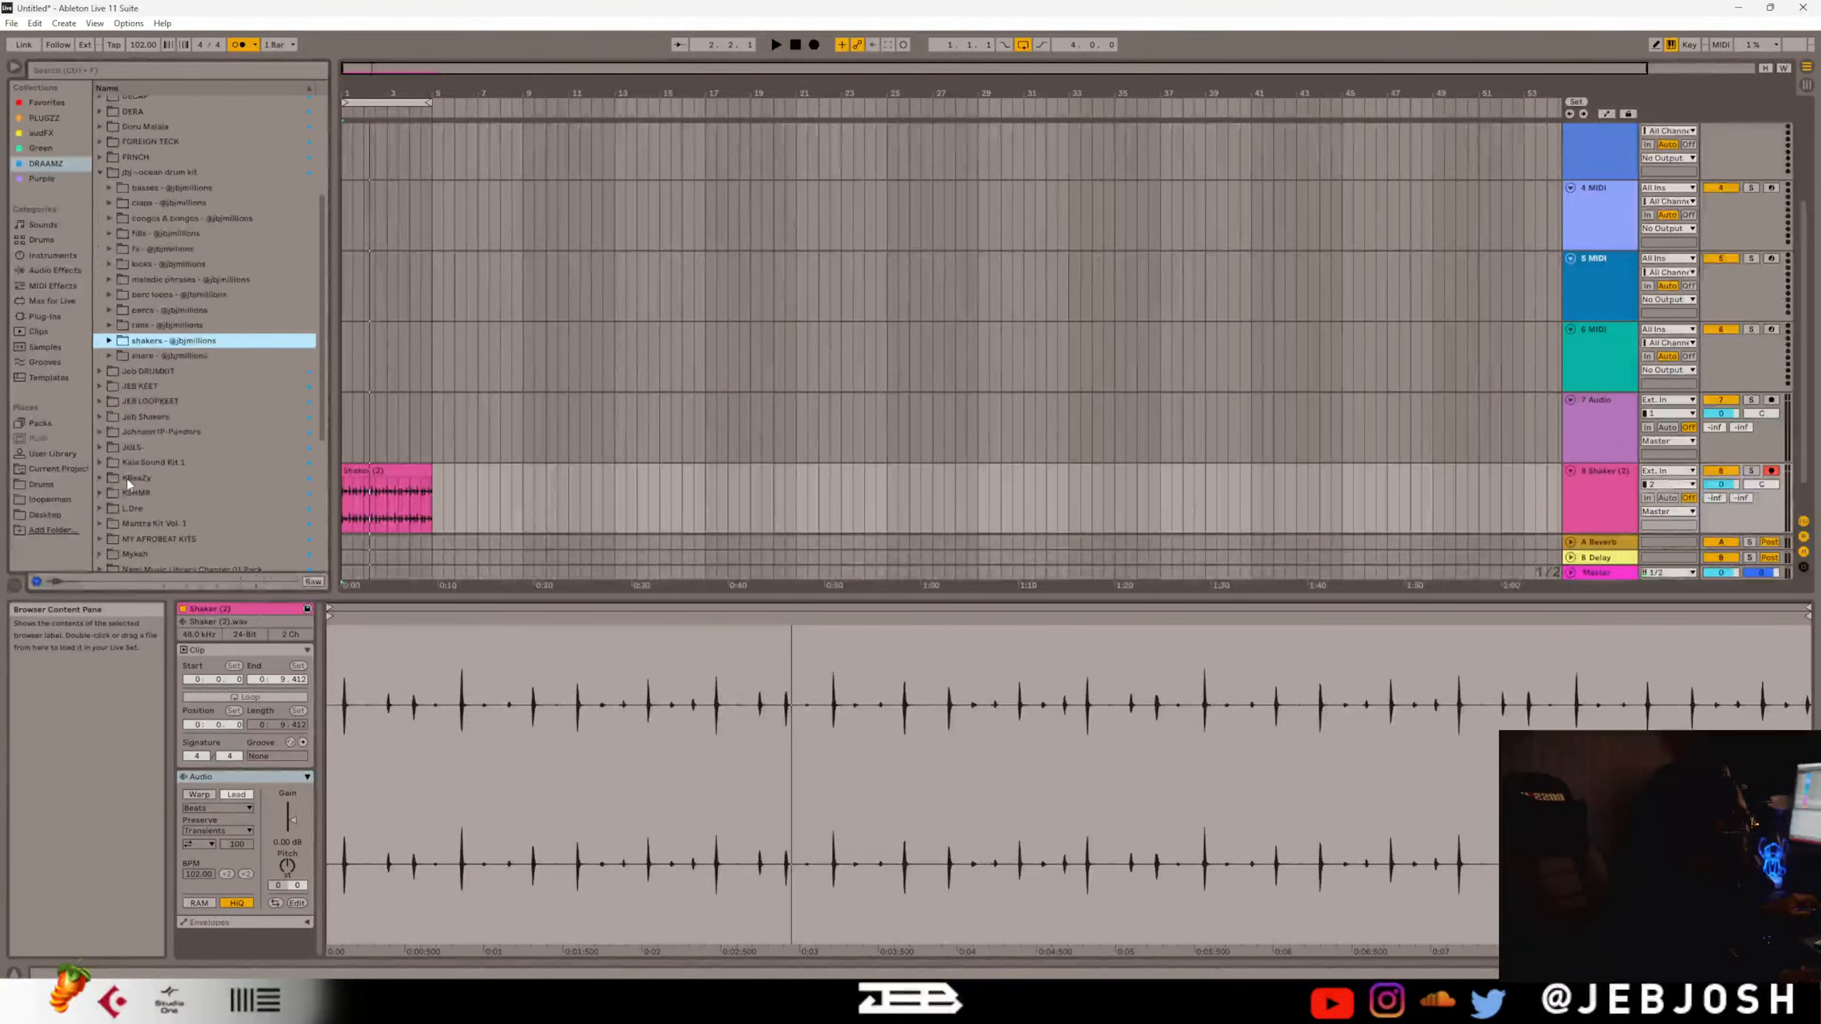
scroll(149, 317, up, 2)
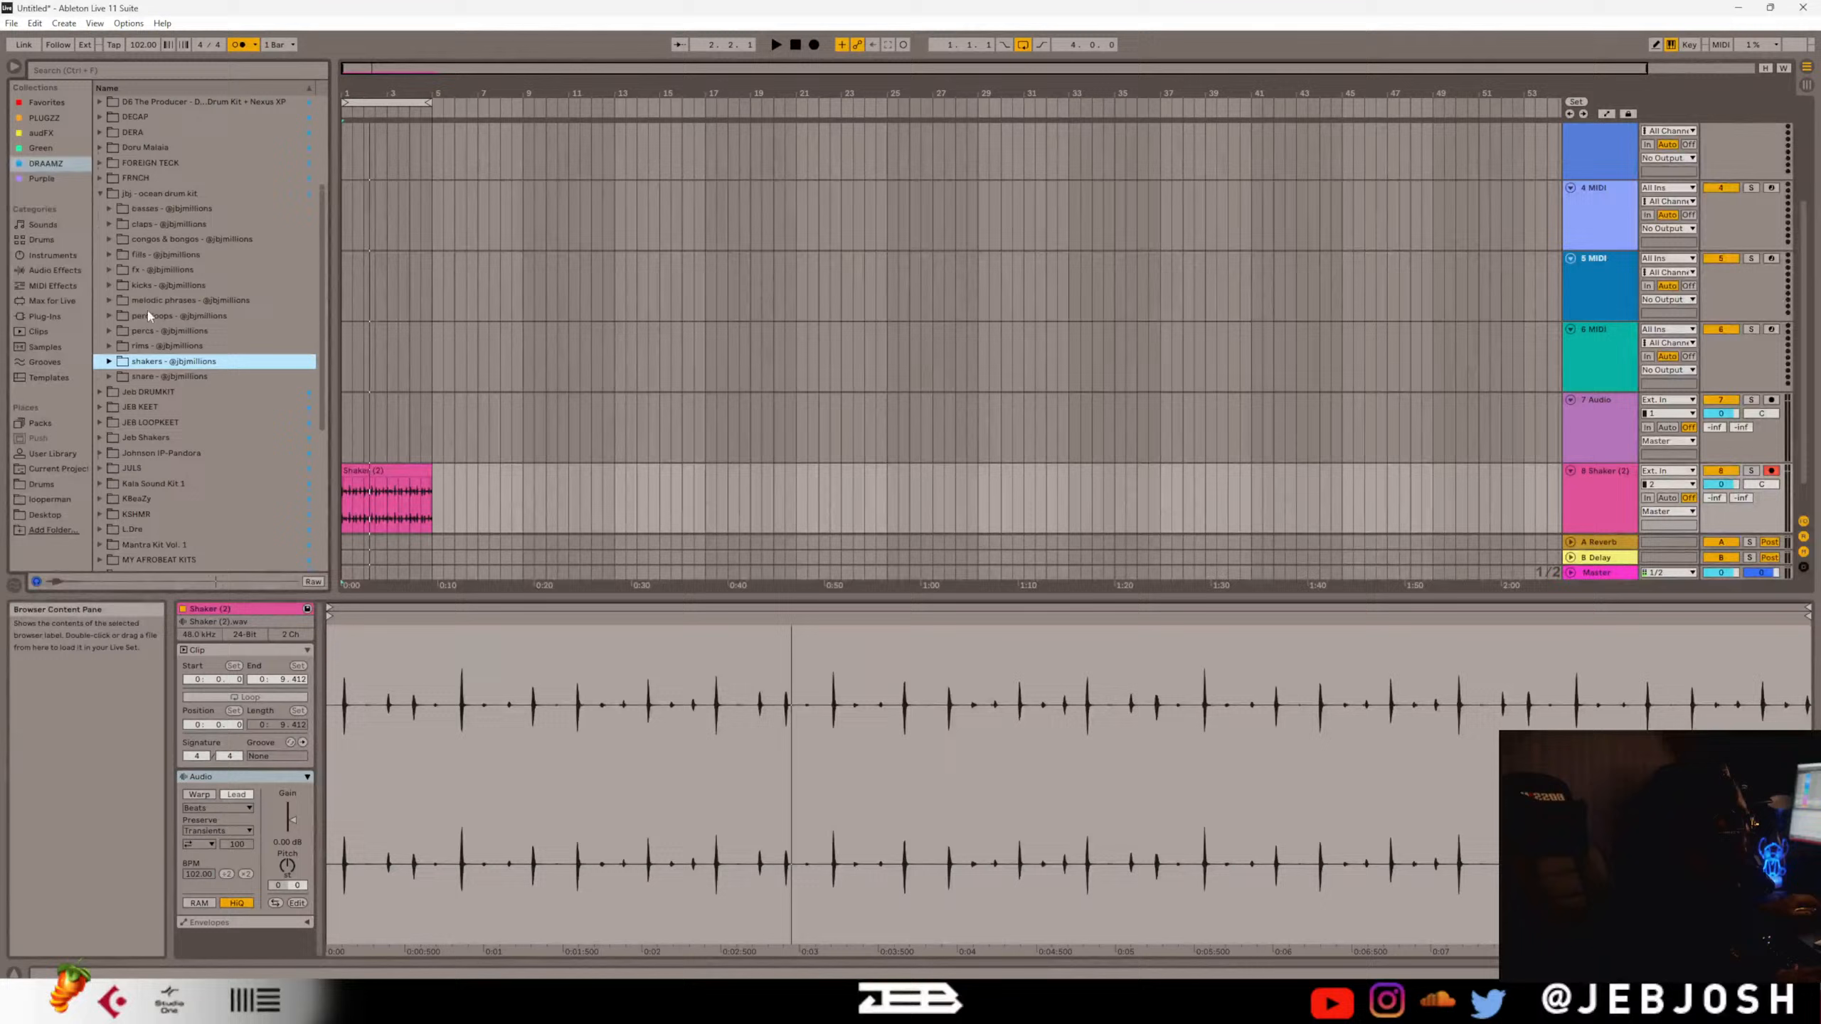
click(101, 195)
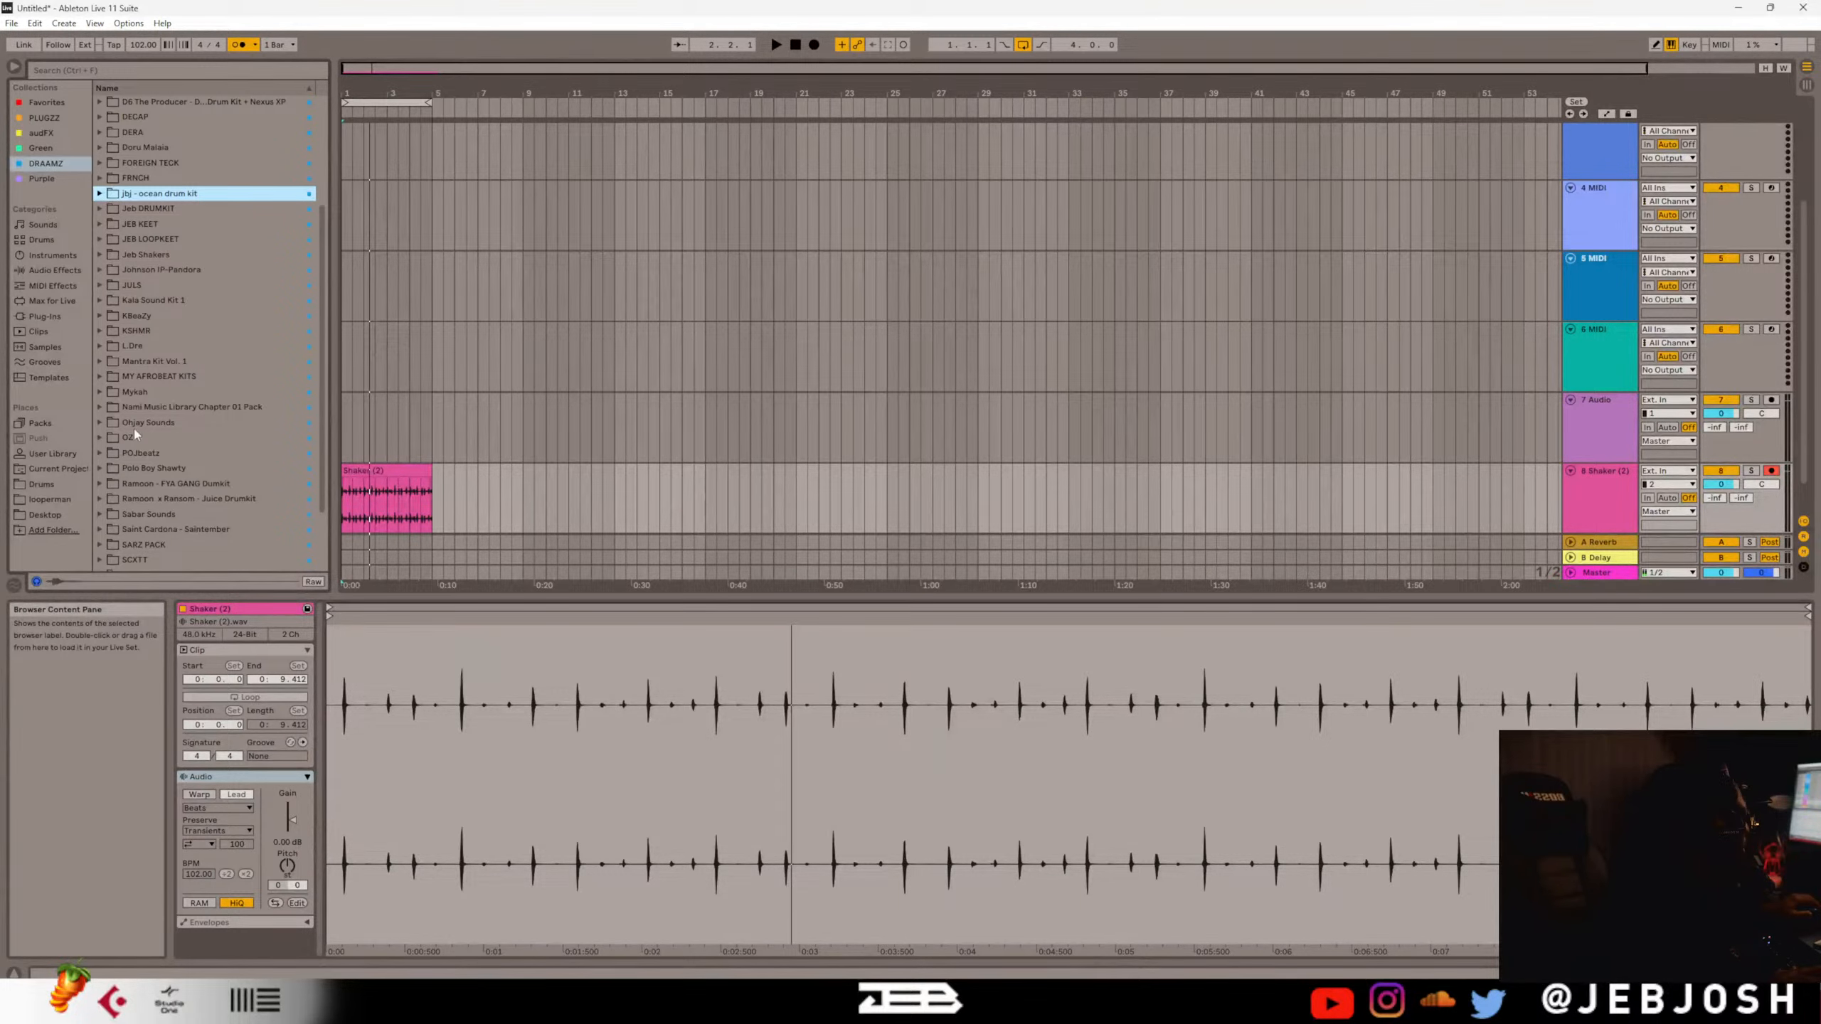
Find the Shakers by POJ folder in the POJbeats kit and audition 96 Duktor Sett Shaker.wav.
scroll(135, 445, down, 2)
scroll(130, 448, down, 1)
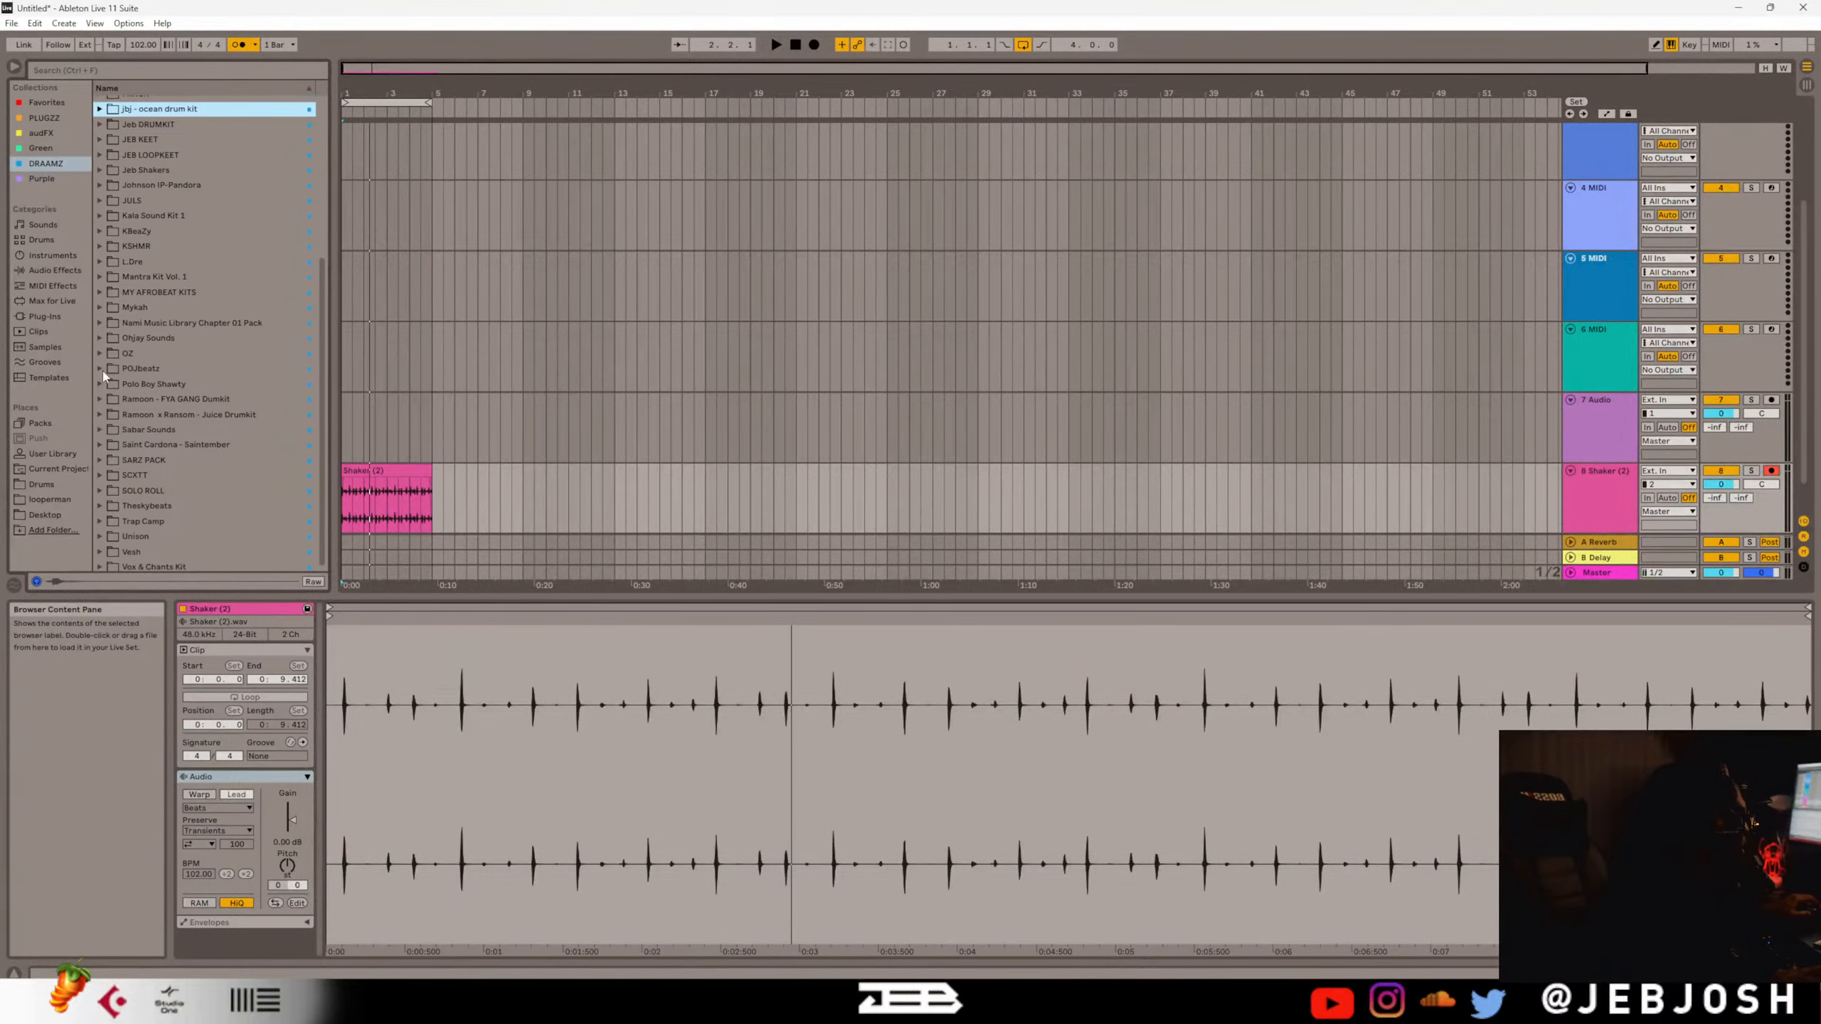
click(100, 368)
click(110, 415)
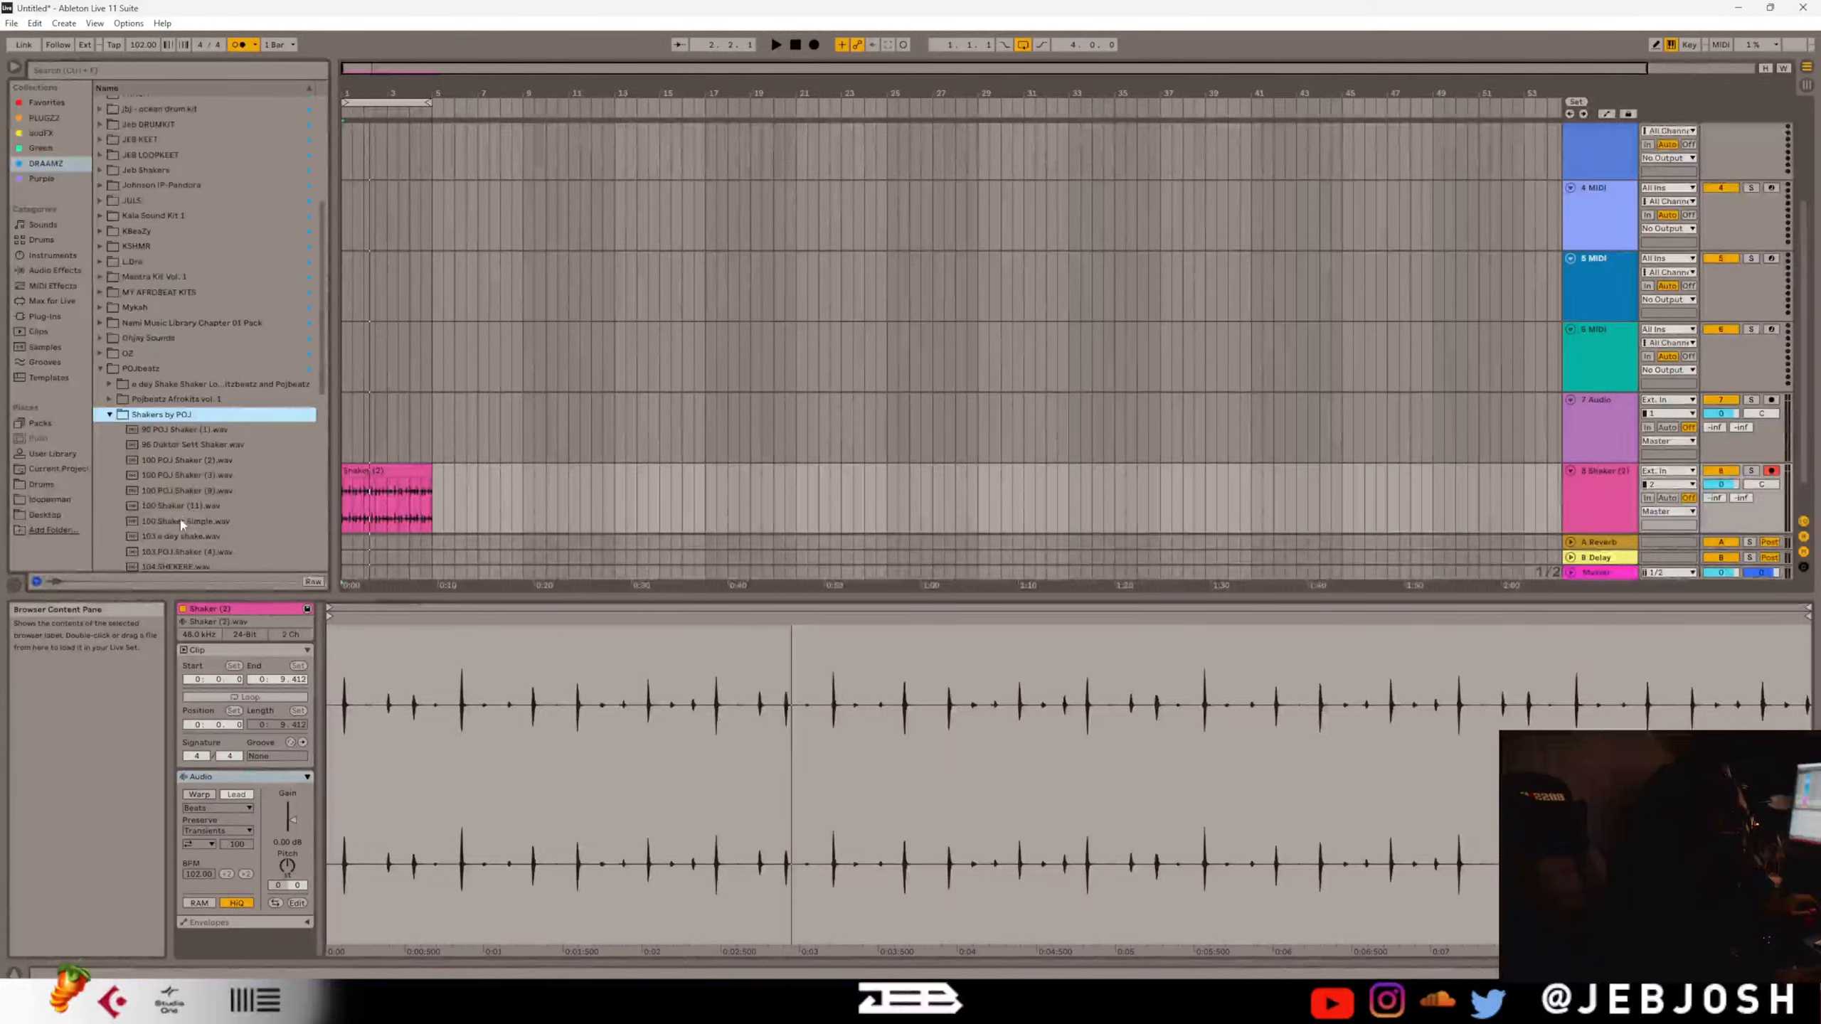
click(168, 444)
Replace the Shaker (2) clip with 96 Duktor Sett Shaker.wav, placed at the start of the same audio track.
click(365, 467)
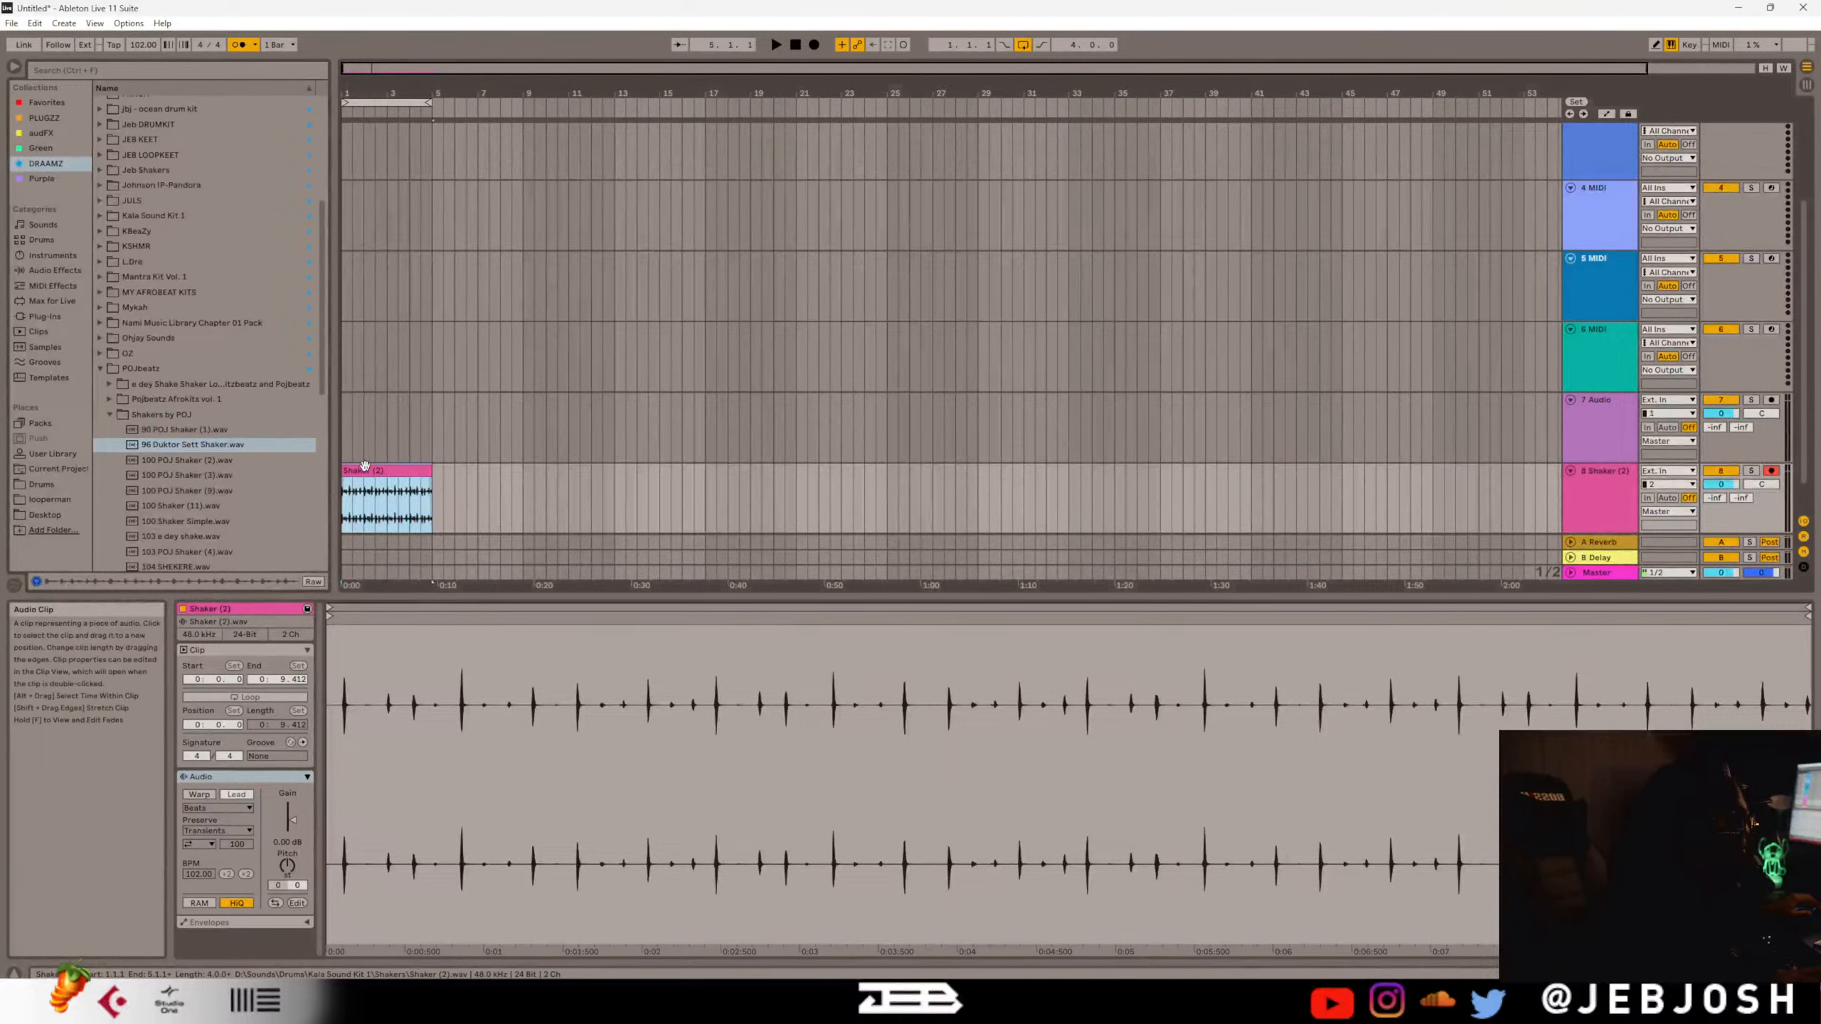
key(ctrl+z)
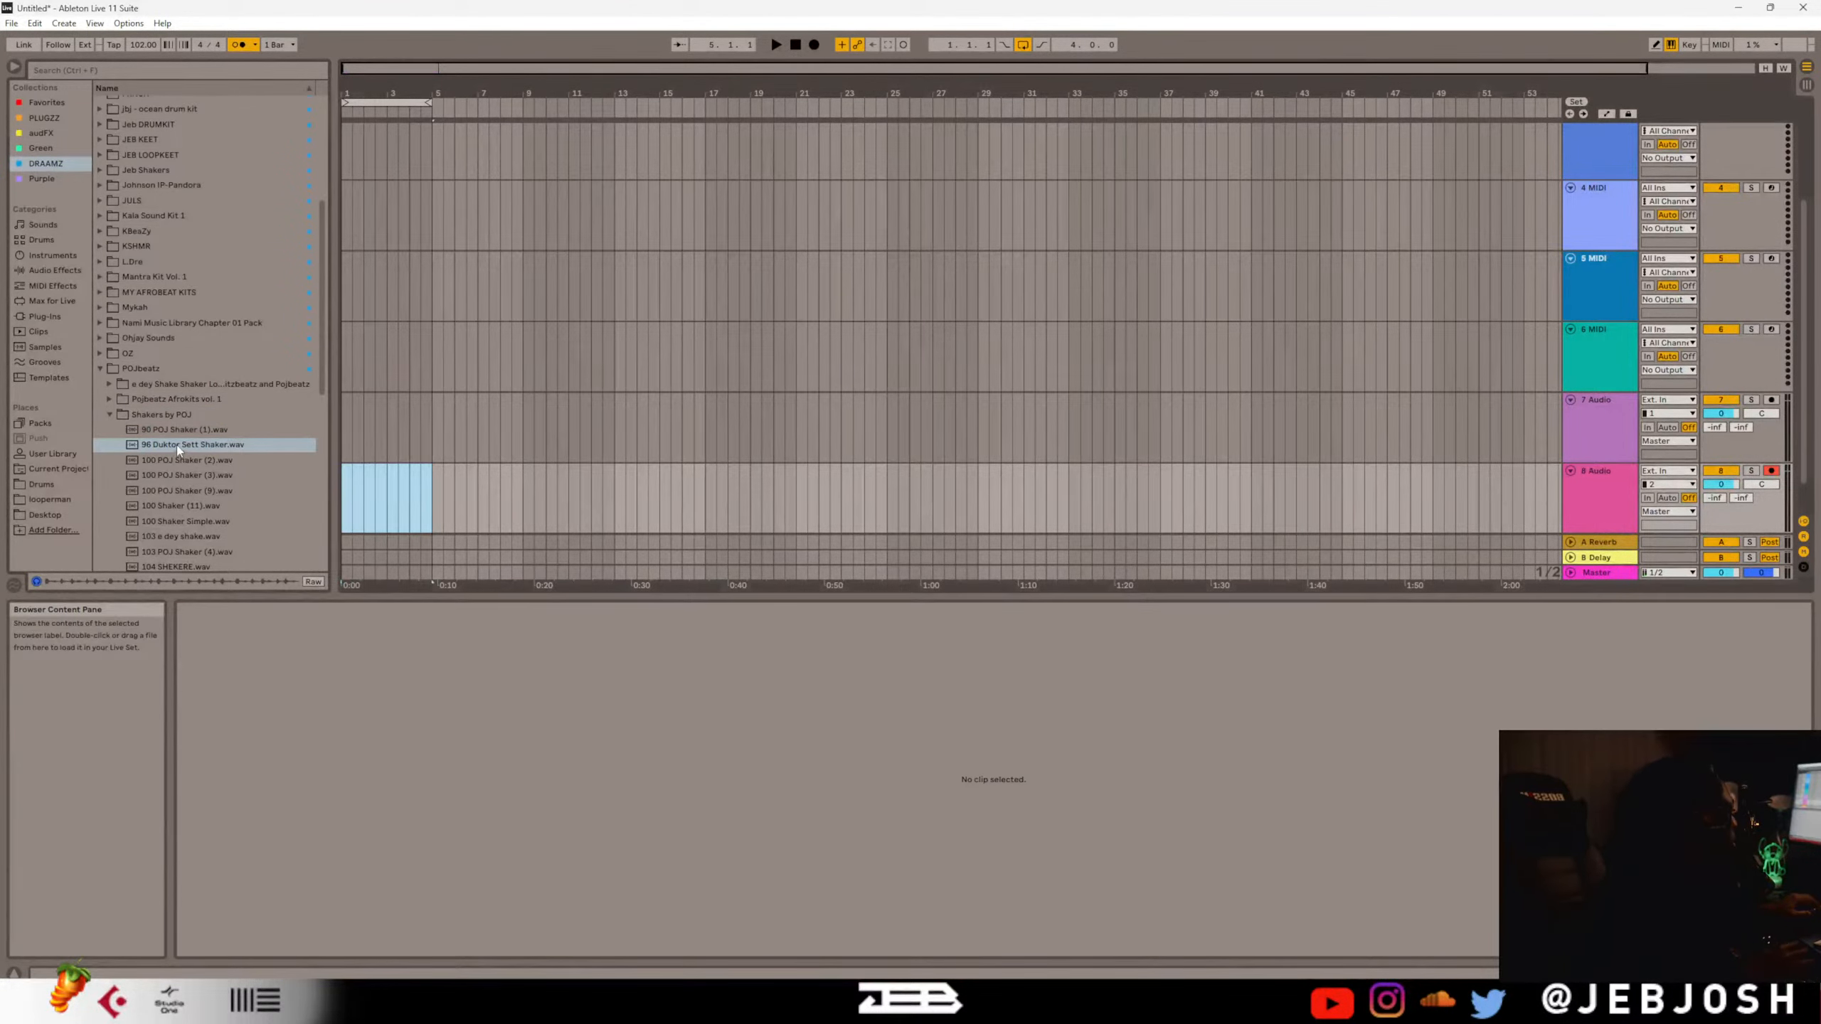
drag(176, 444, 343, 479)
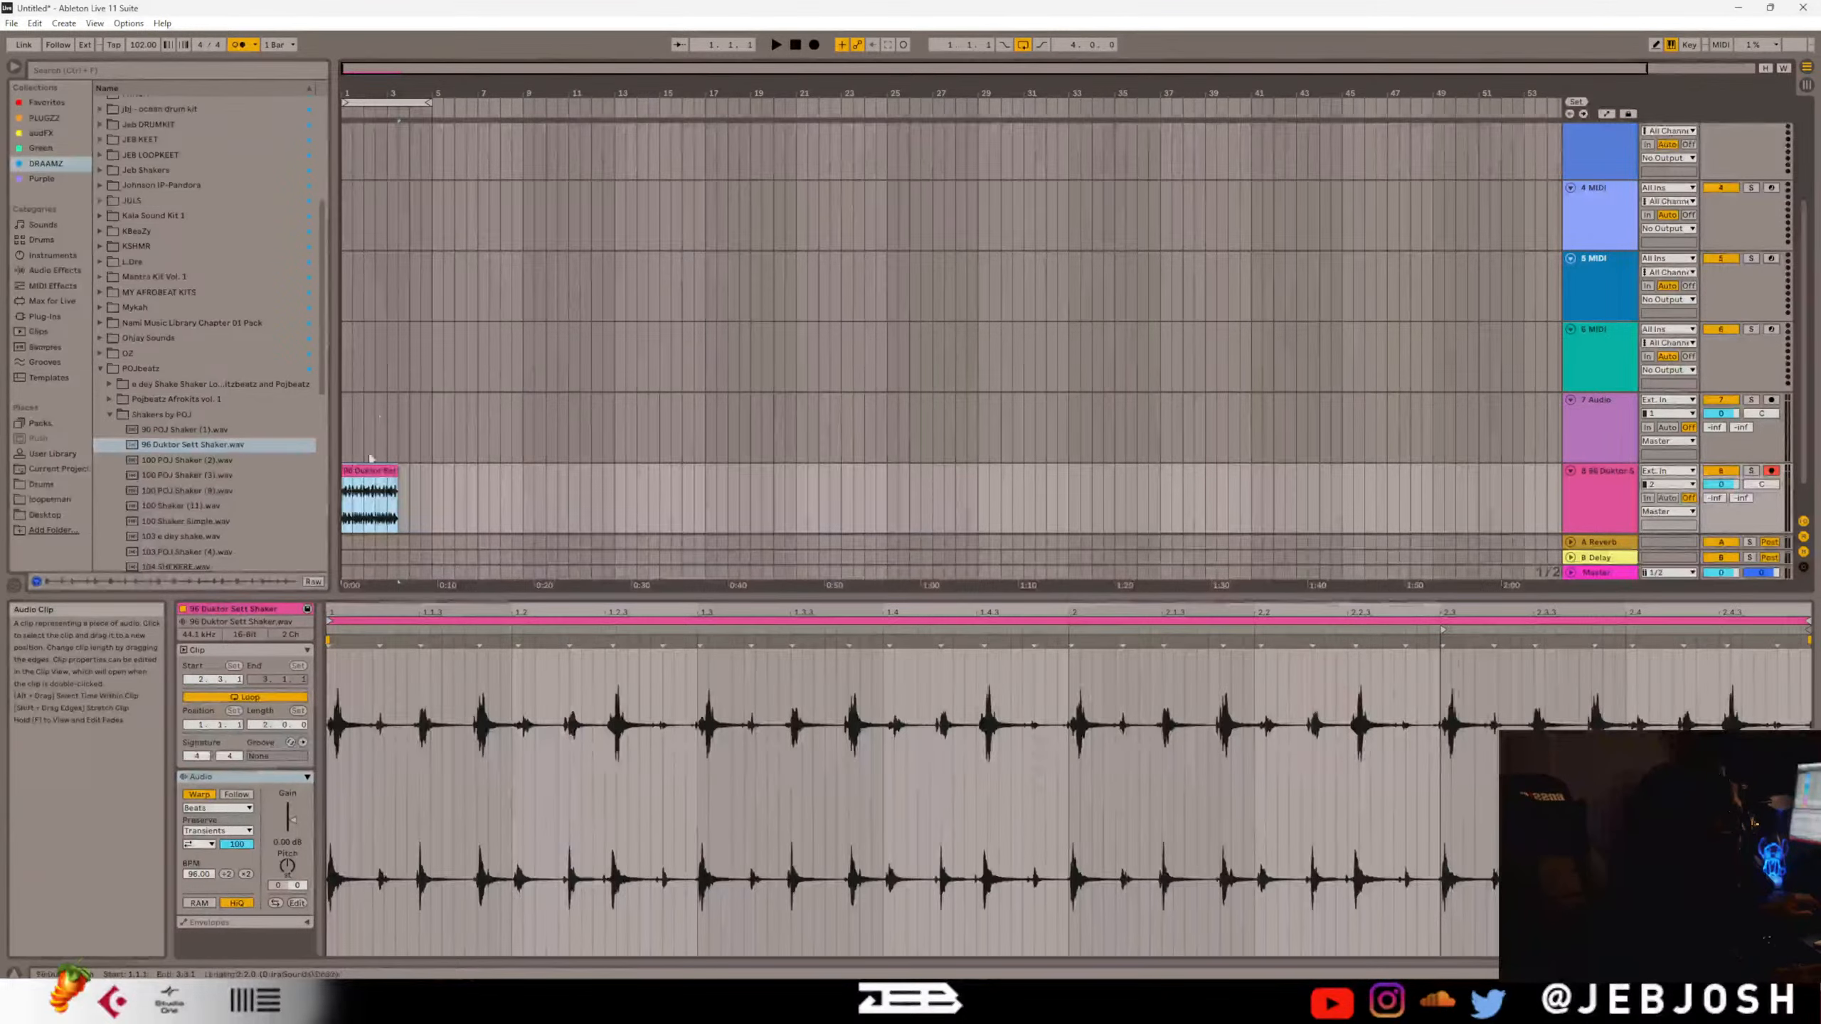
Extend the 96 Duktor Sett Shaker clip to four bars and set the project tempo to 97 BPM.
key(space)
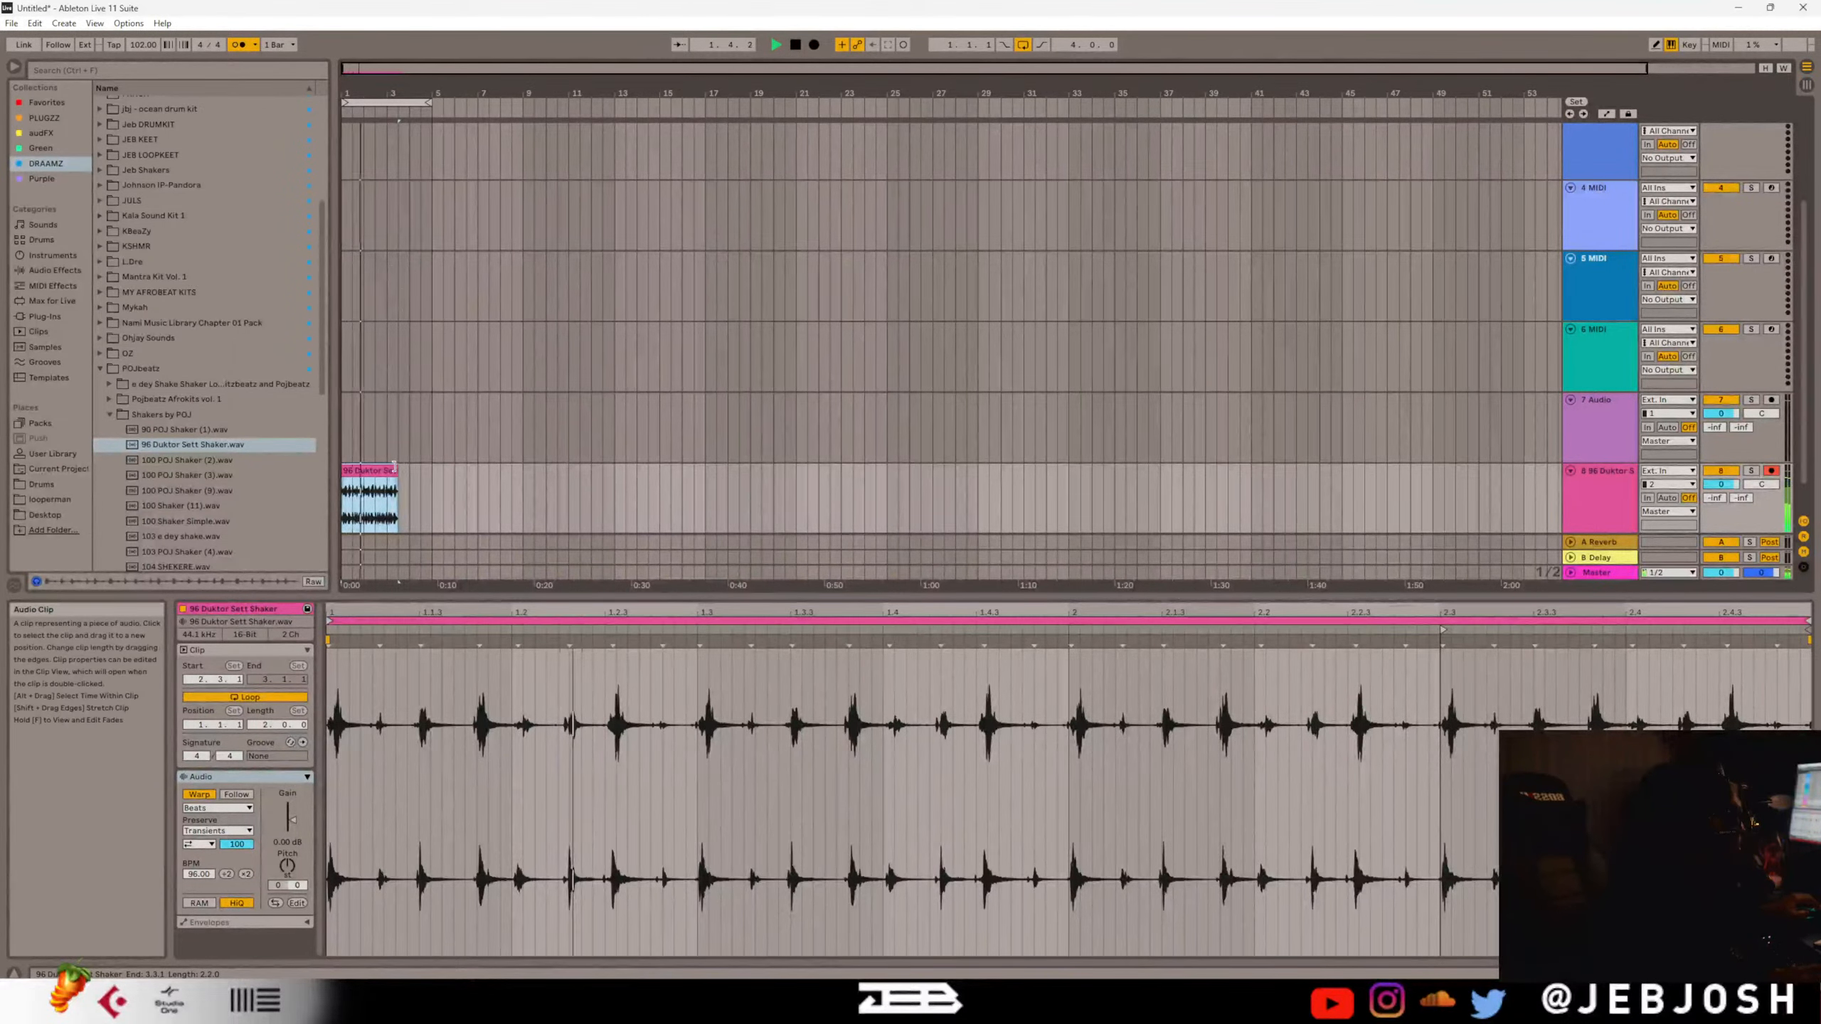
drag(396, 470, 431, 470)
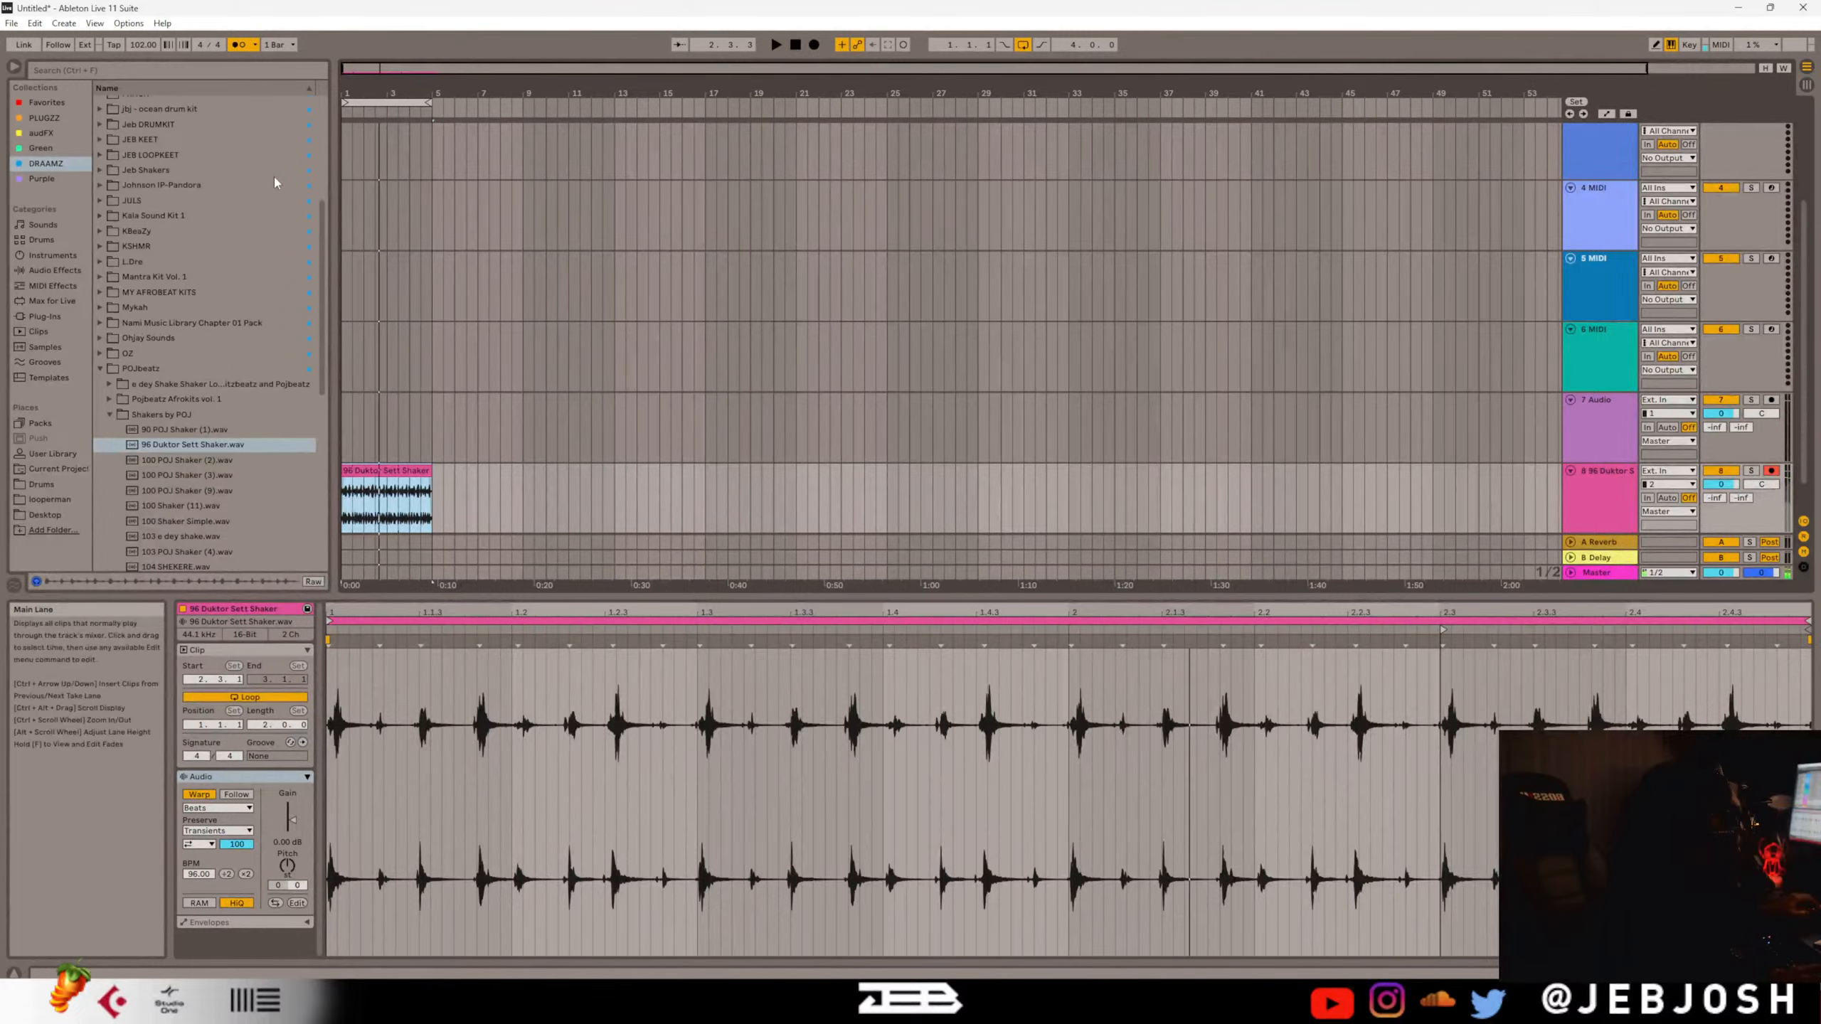
drag(143, 44, 143, 55)
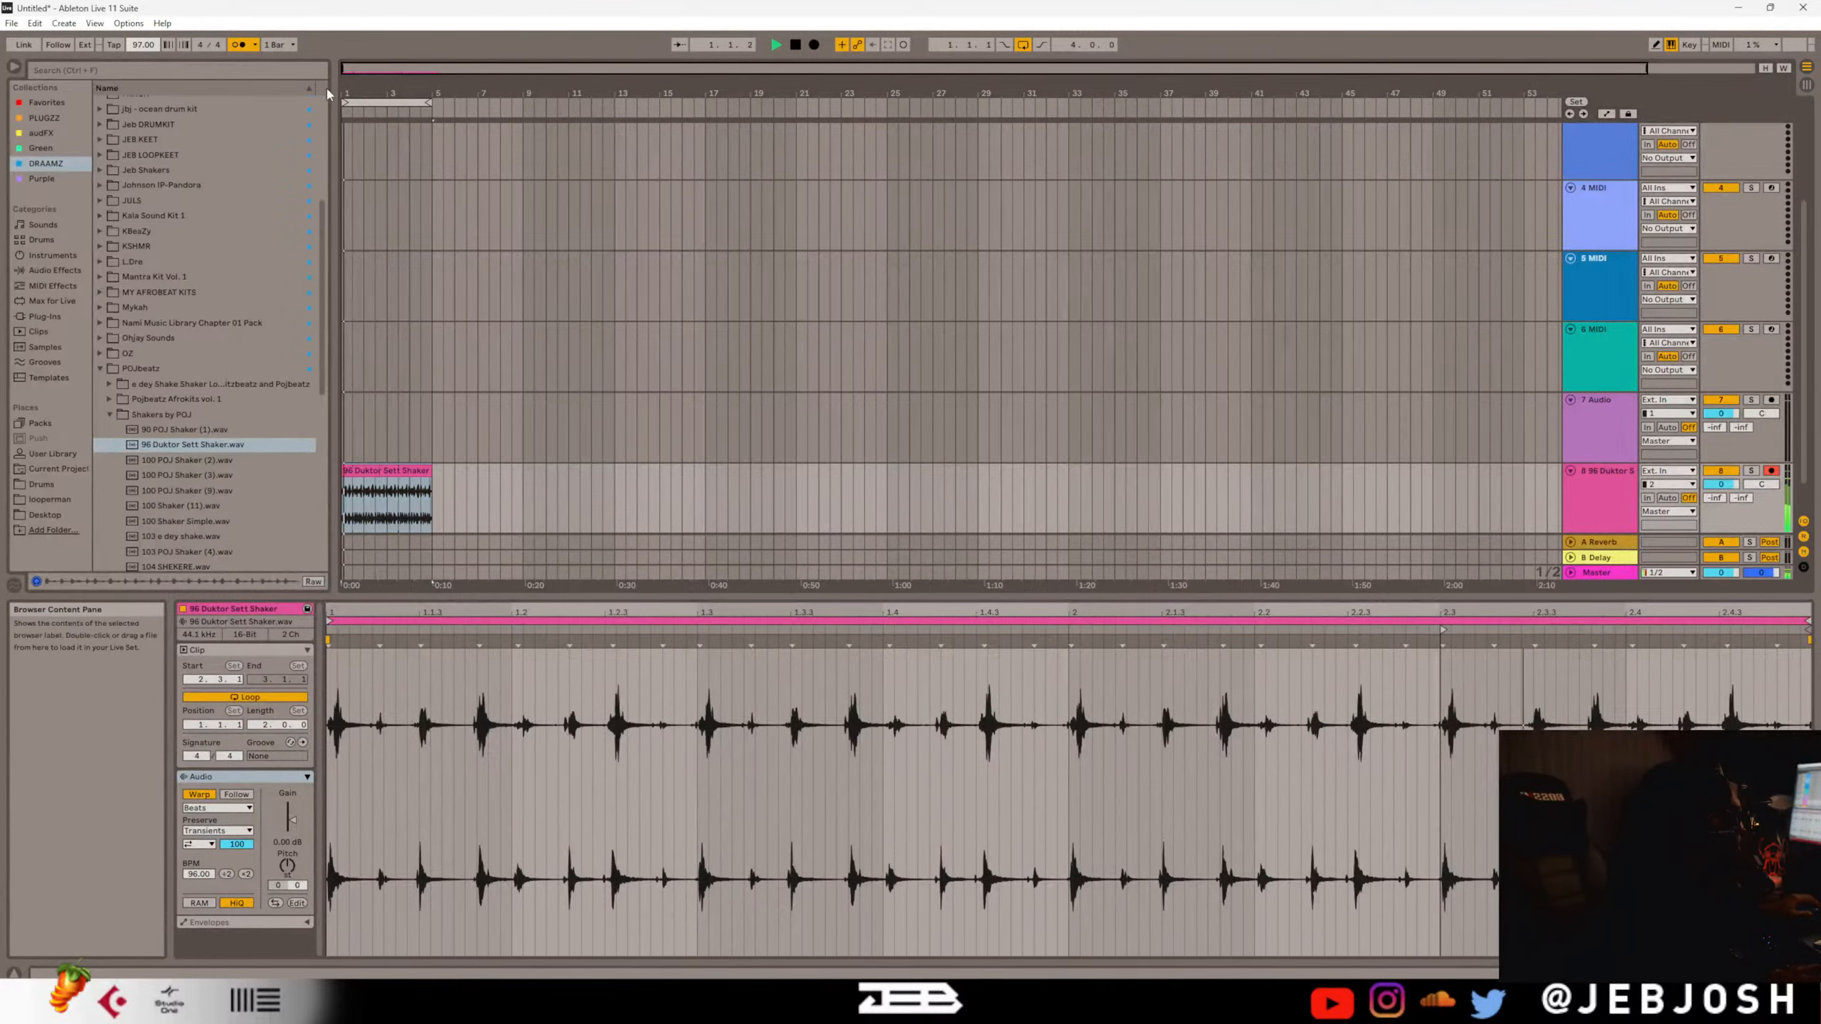
Reactivate the pluck clip on the Drippy Cave track and play it together with the shaker loop.
scroll(406, 180, up, 3)
scroll(407, 175, up, 3)
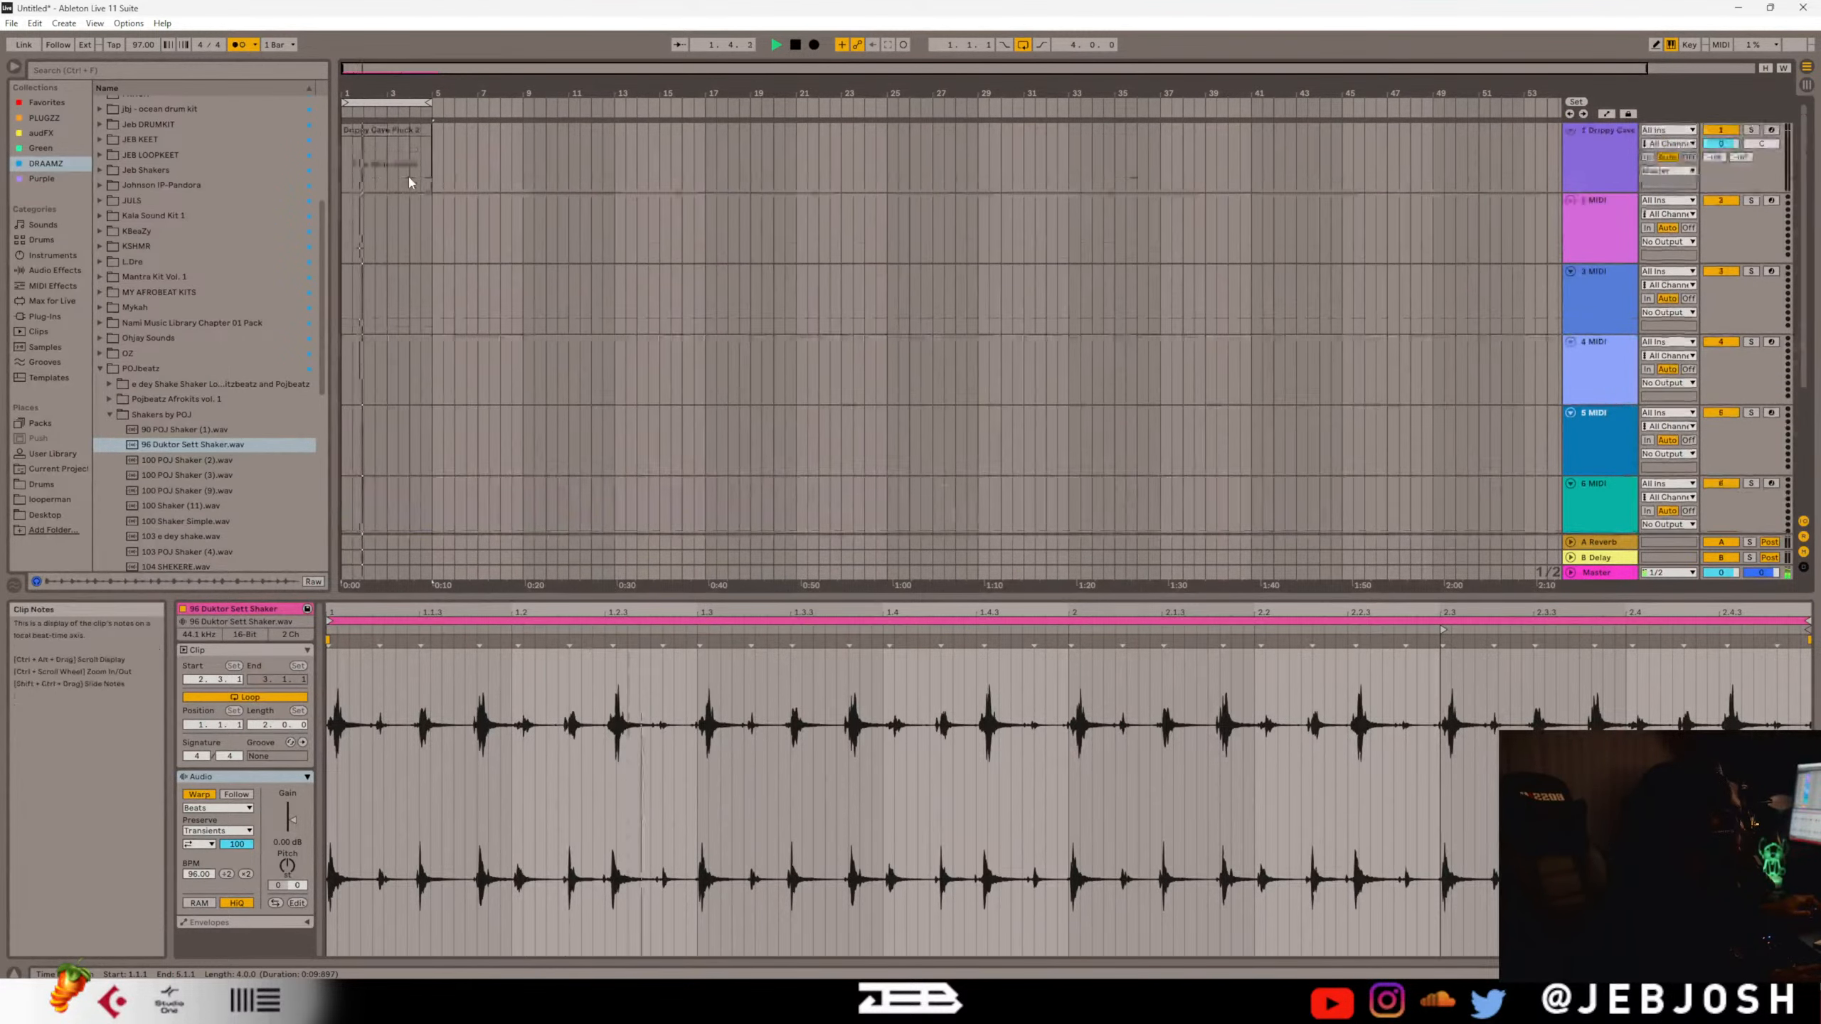
click(396, 131)
key(0)
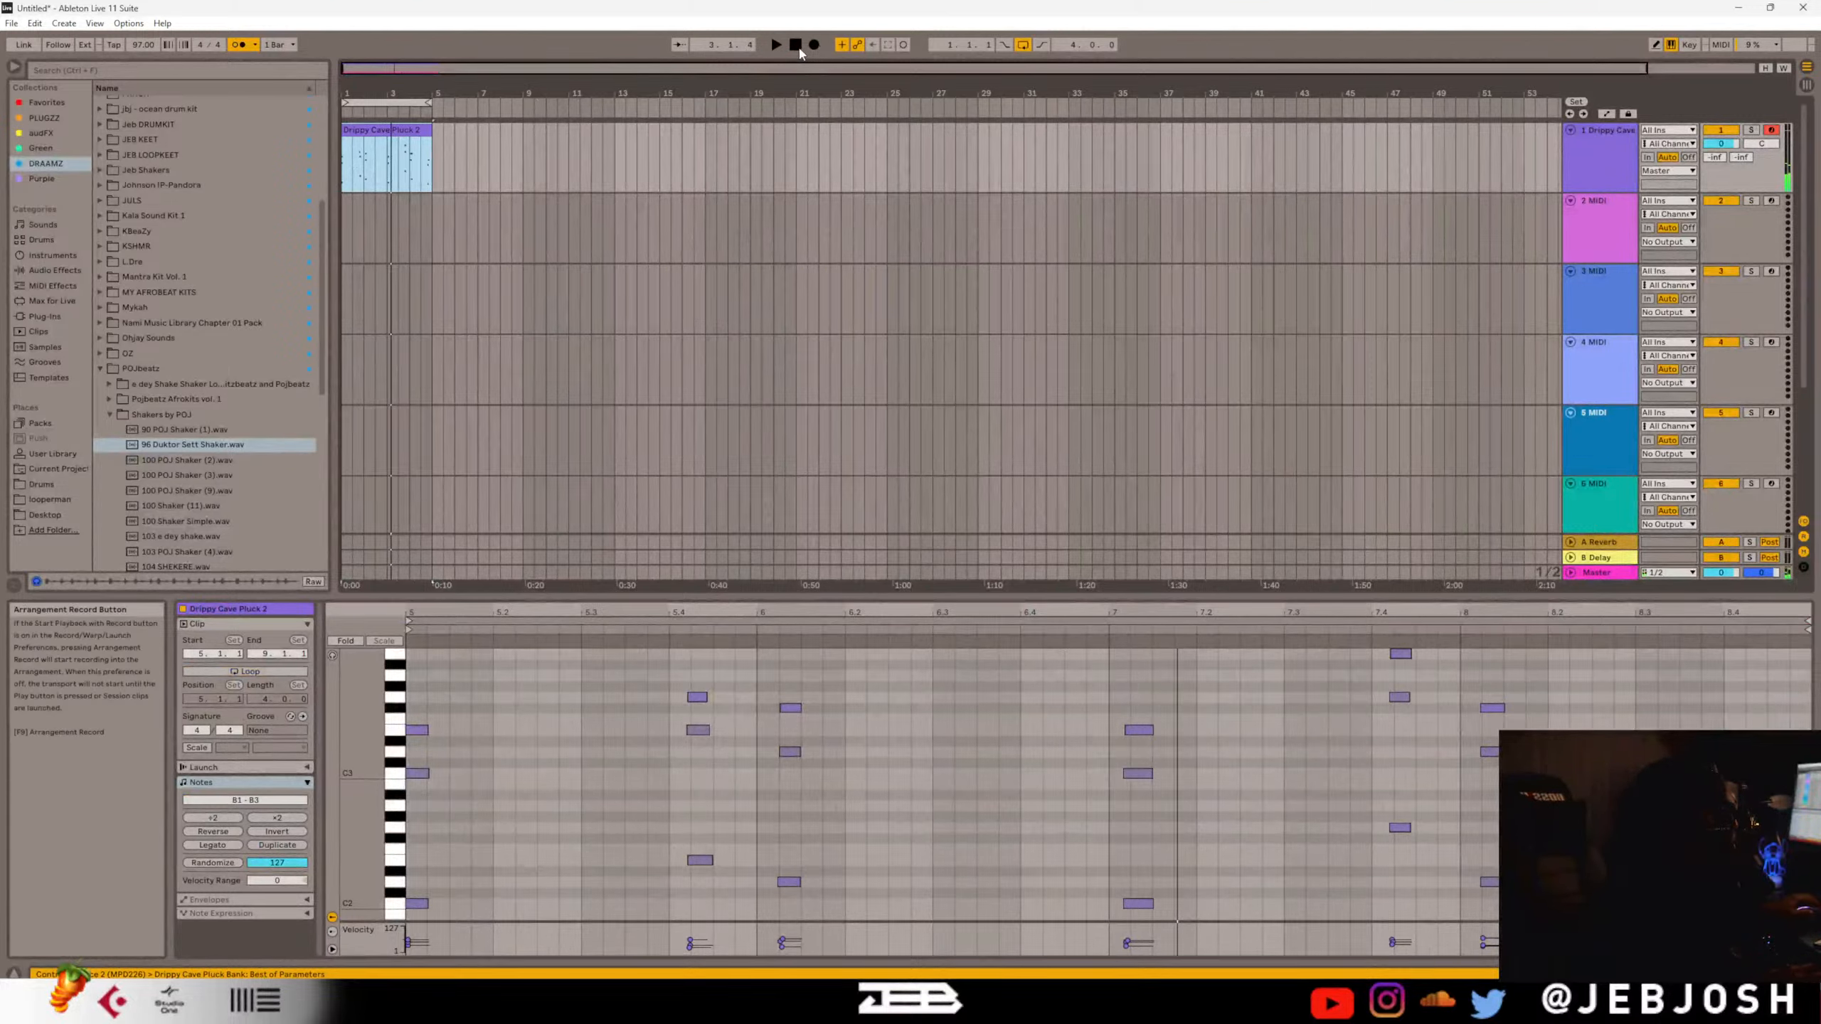
click(383, 129)
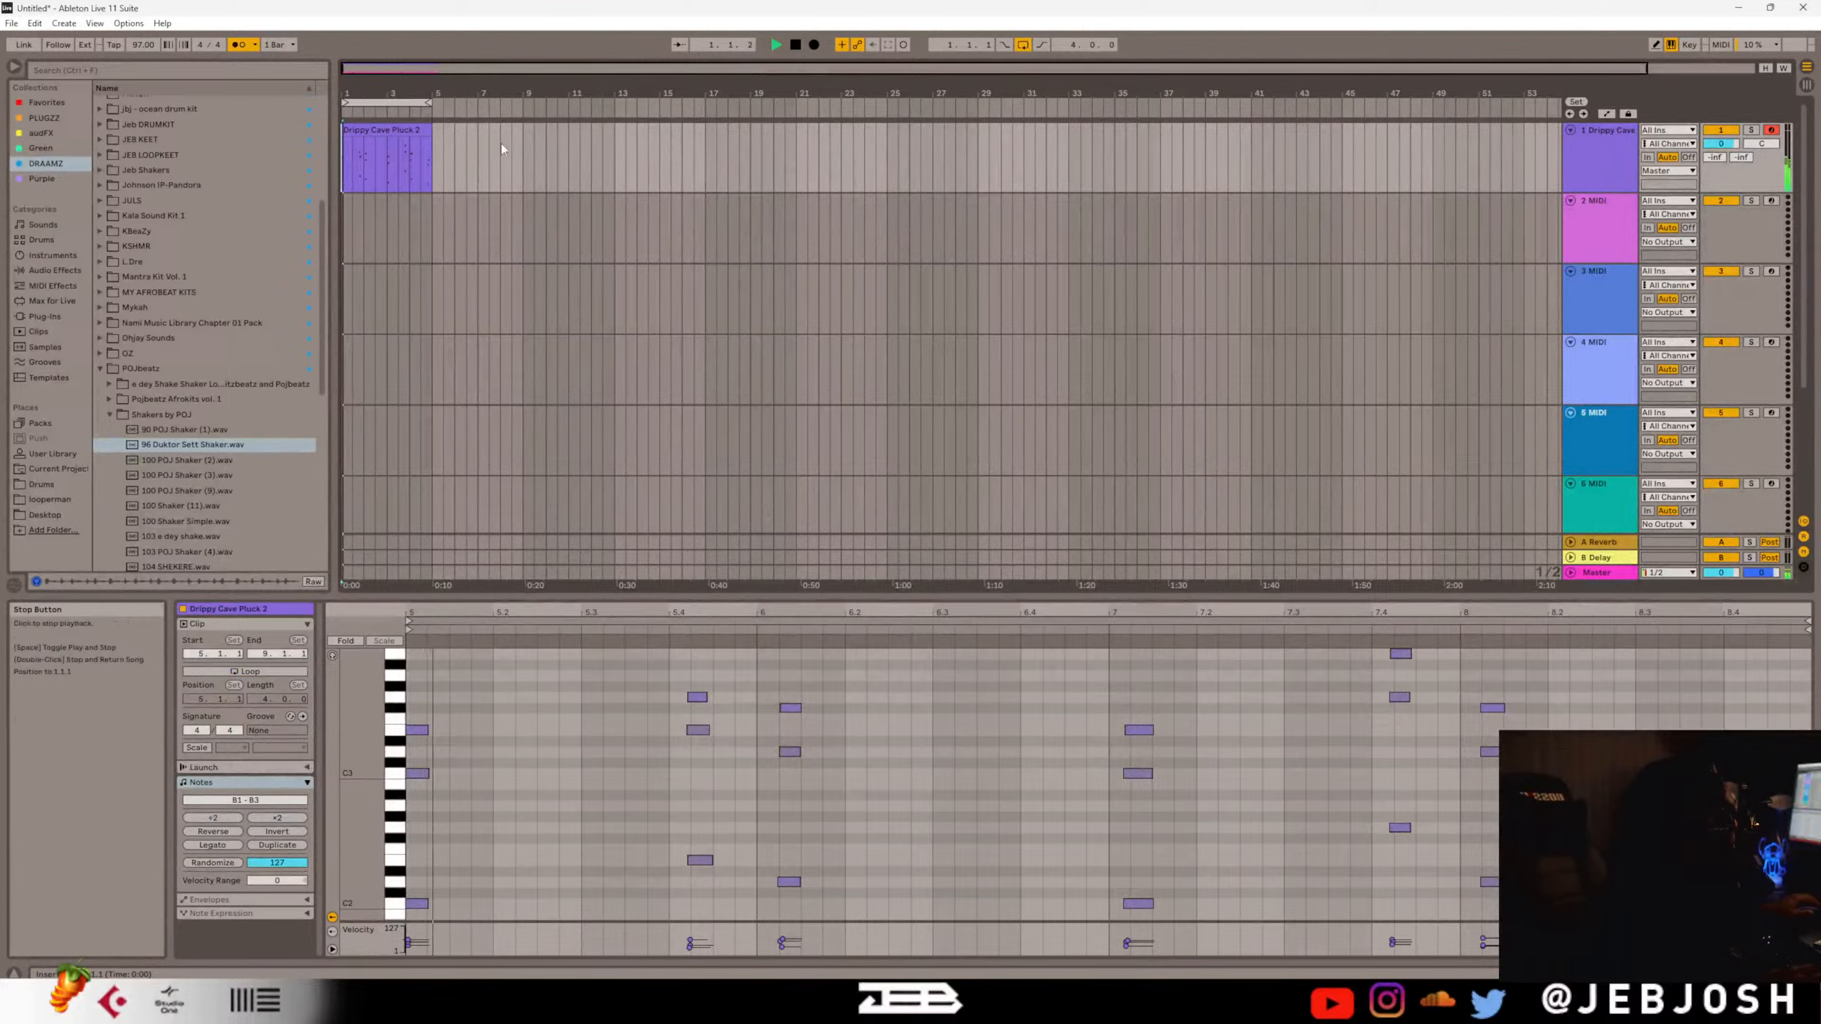
Delete the old pluck clip and record a new four-bar pluck take on the Drippy Cave track.
click(386, 130)
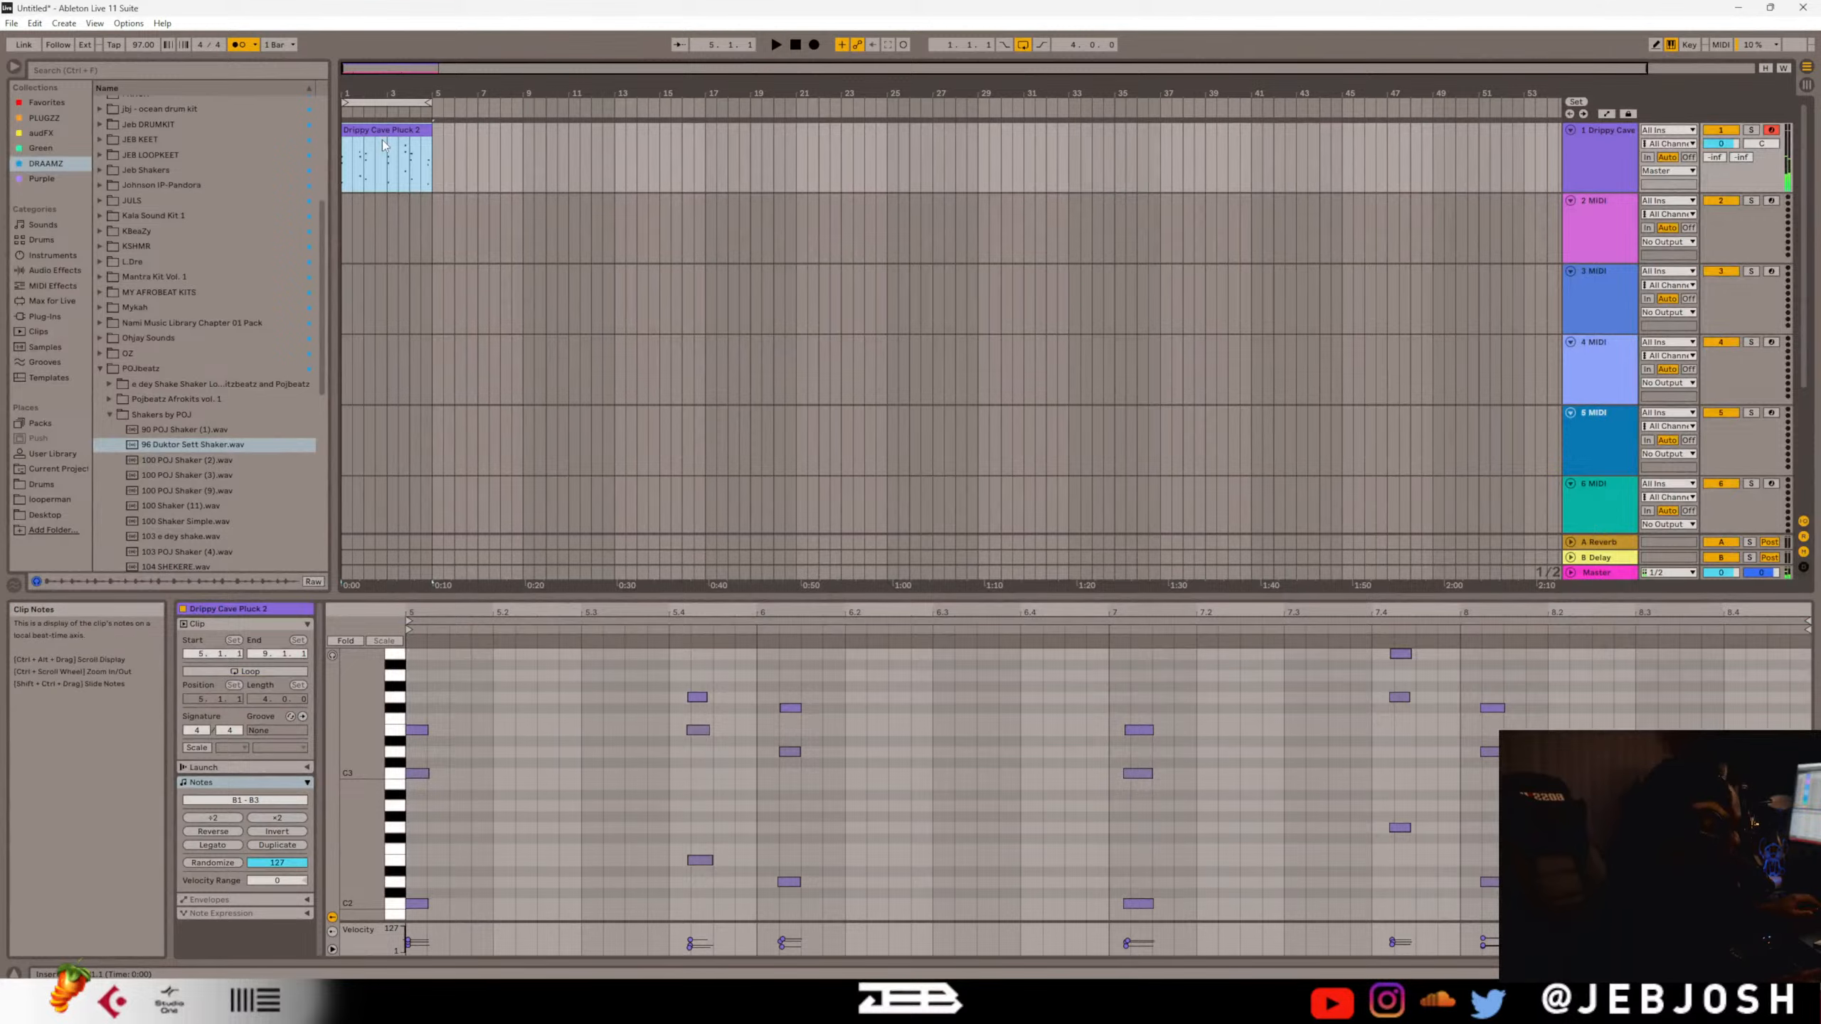
key(Delete)
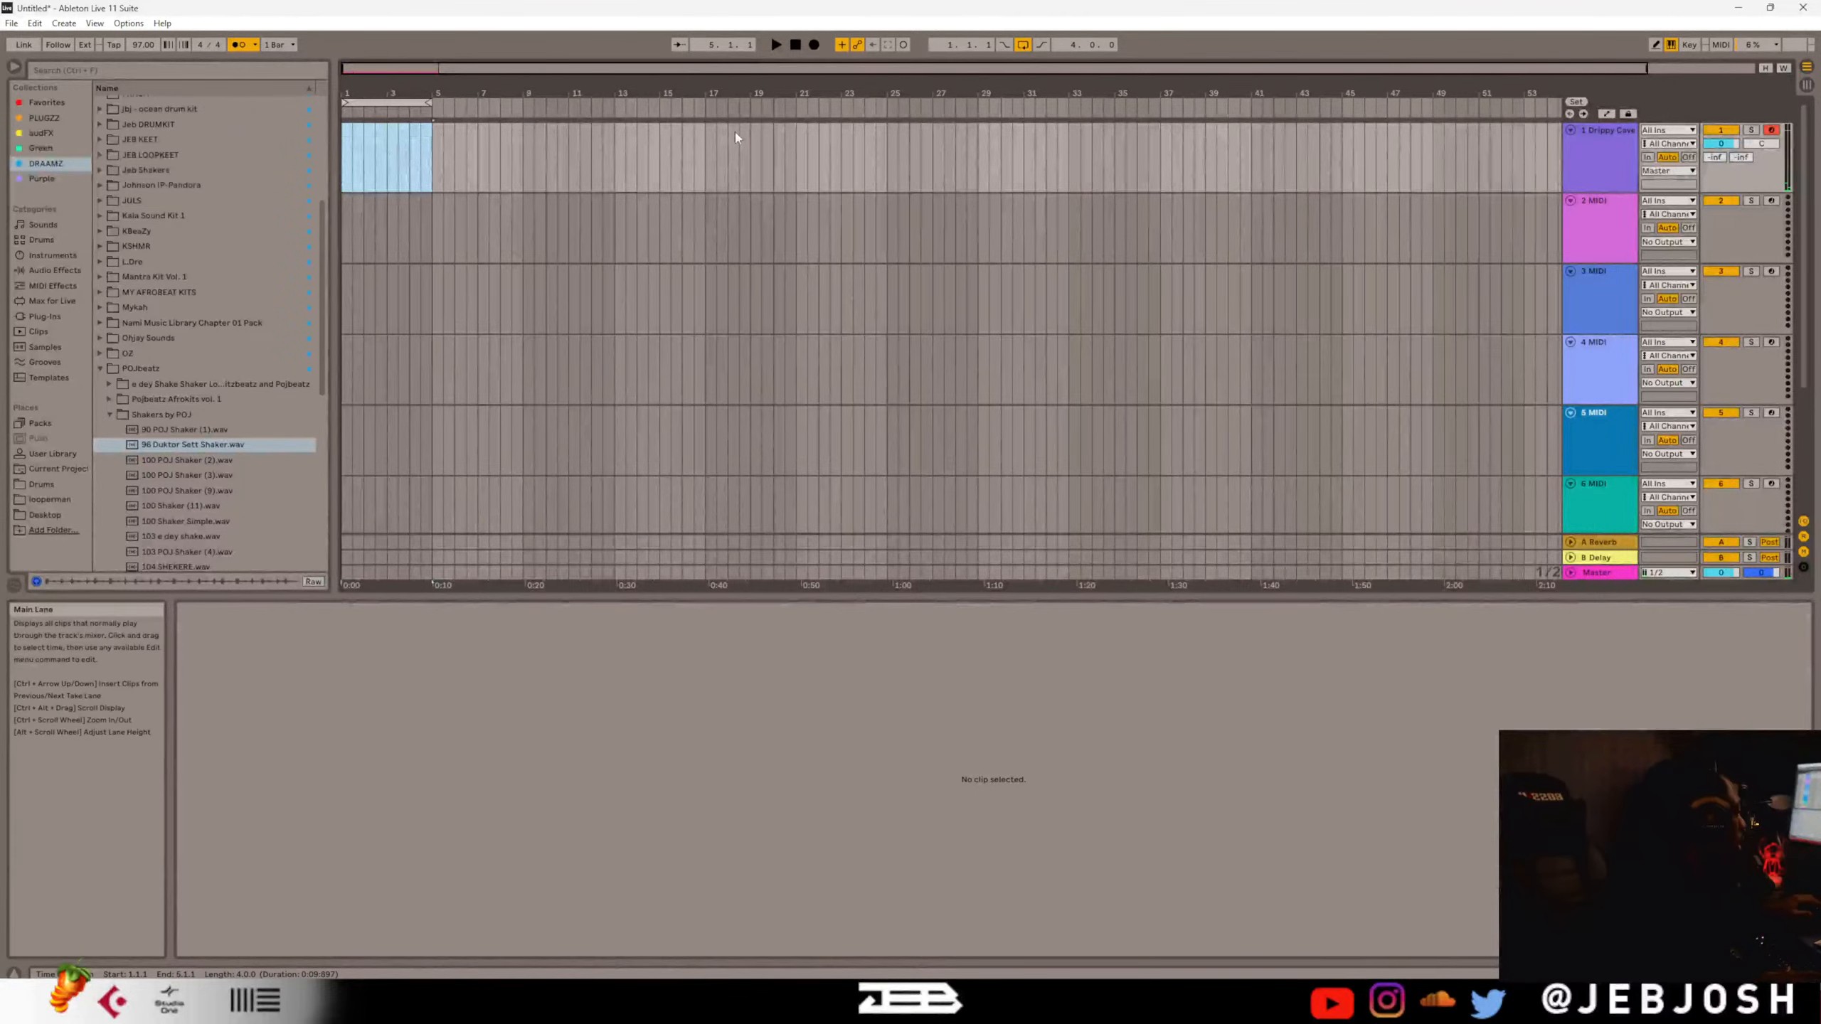
click(1334, 133)
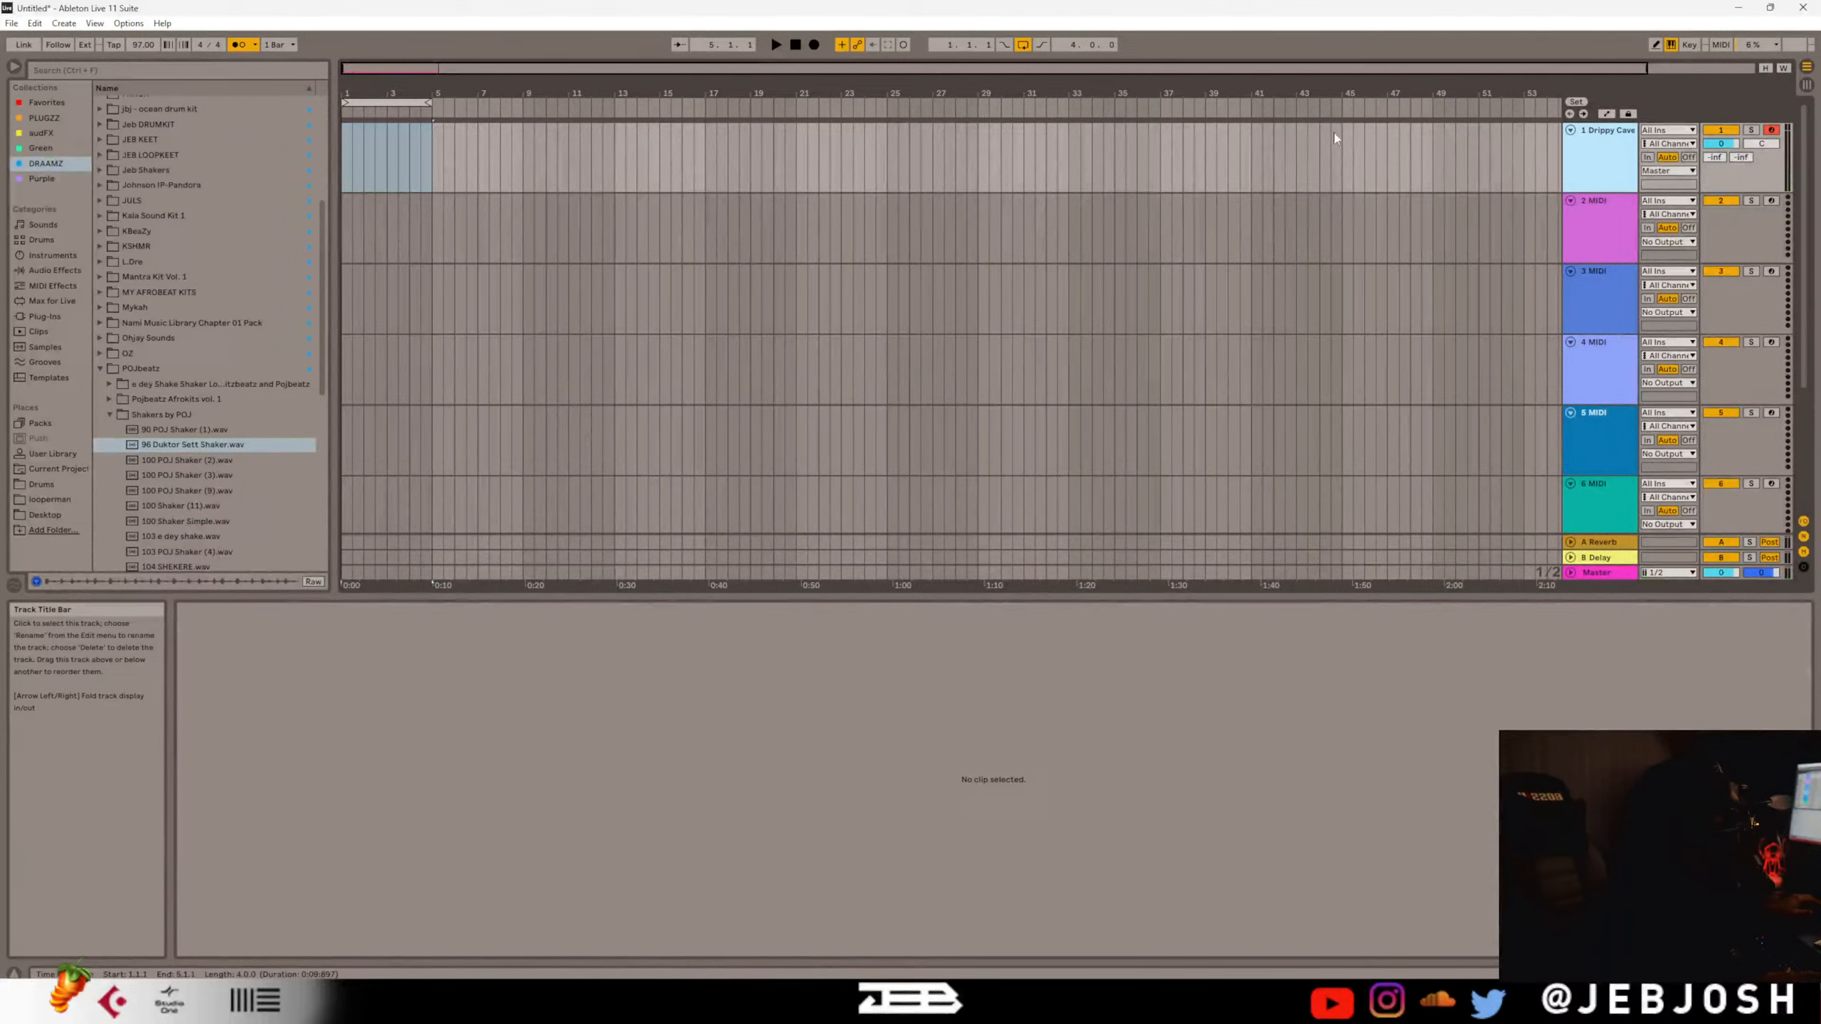
click(814, 45)
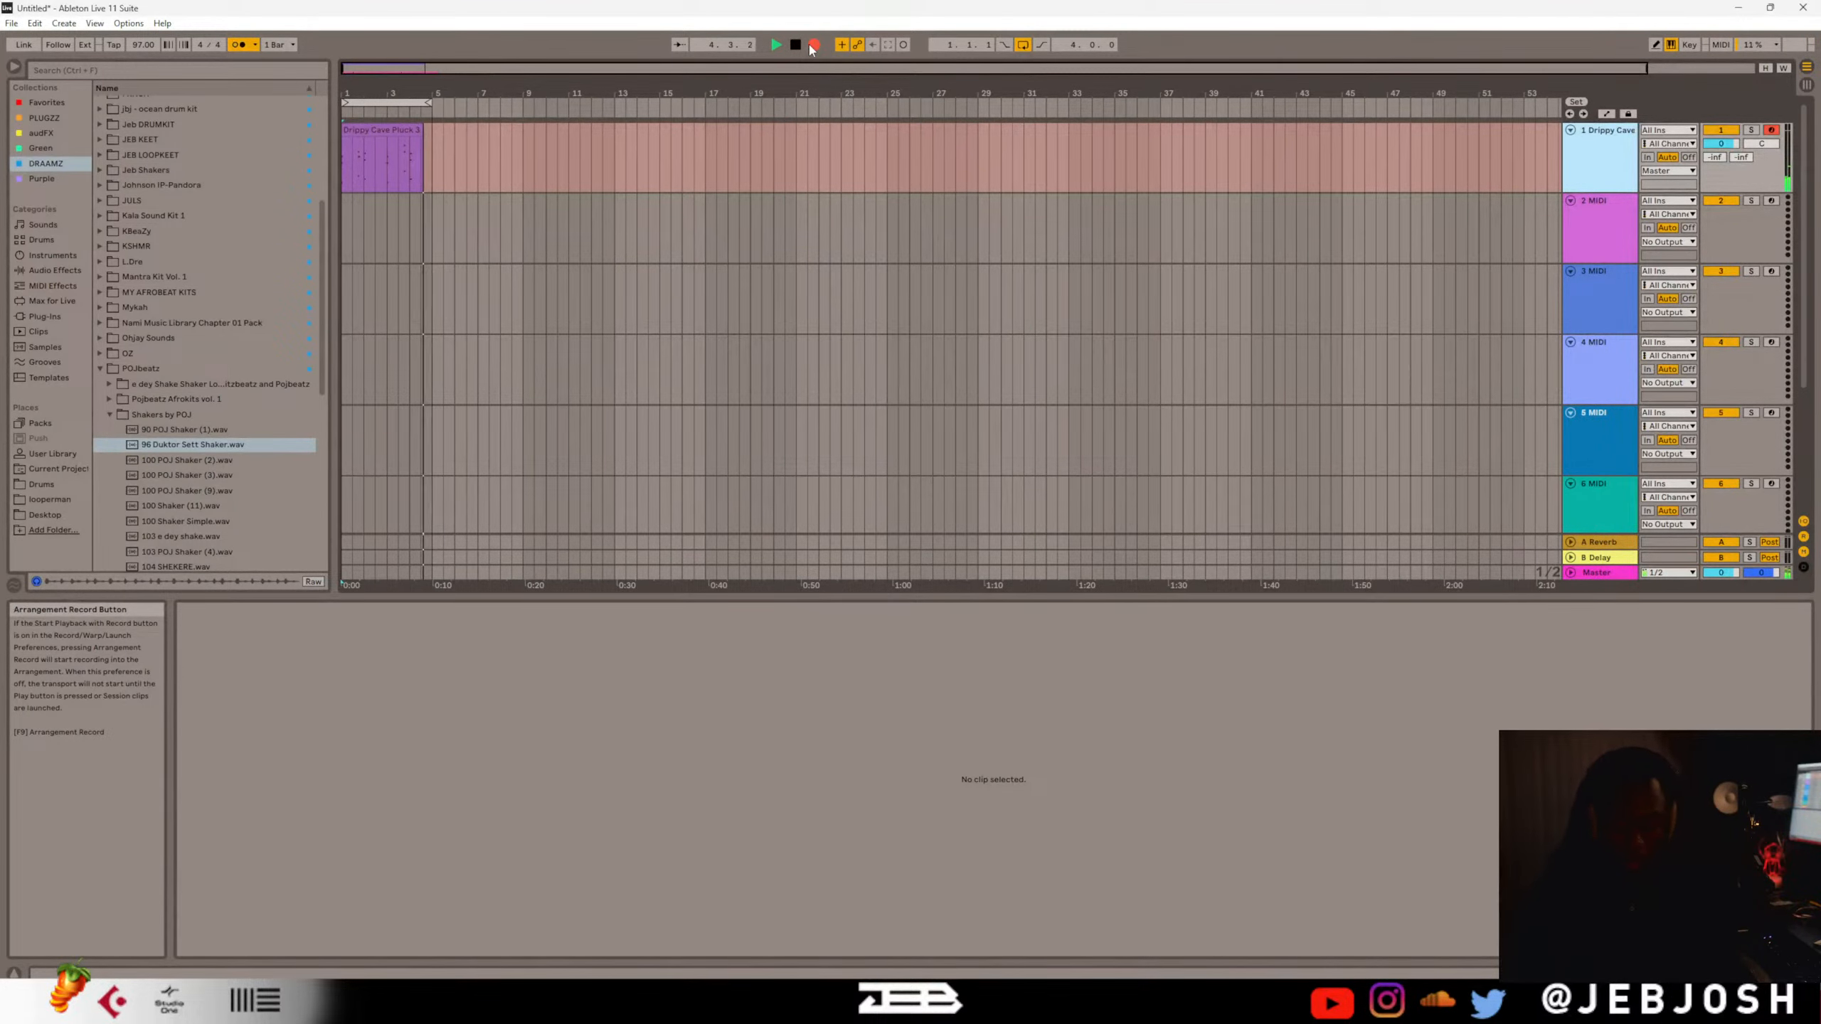
key(space)
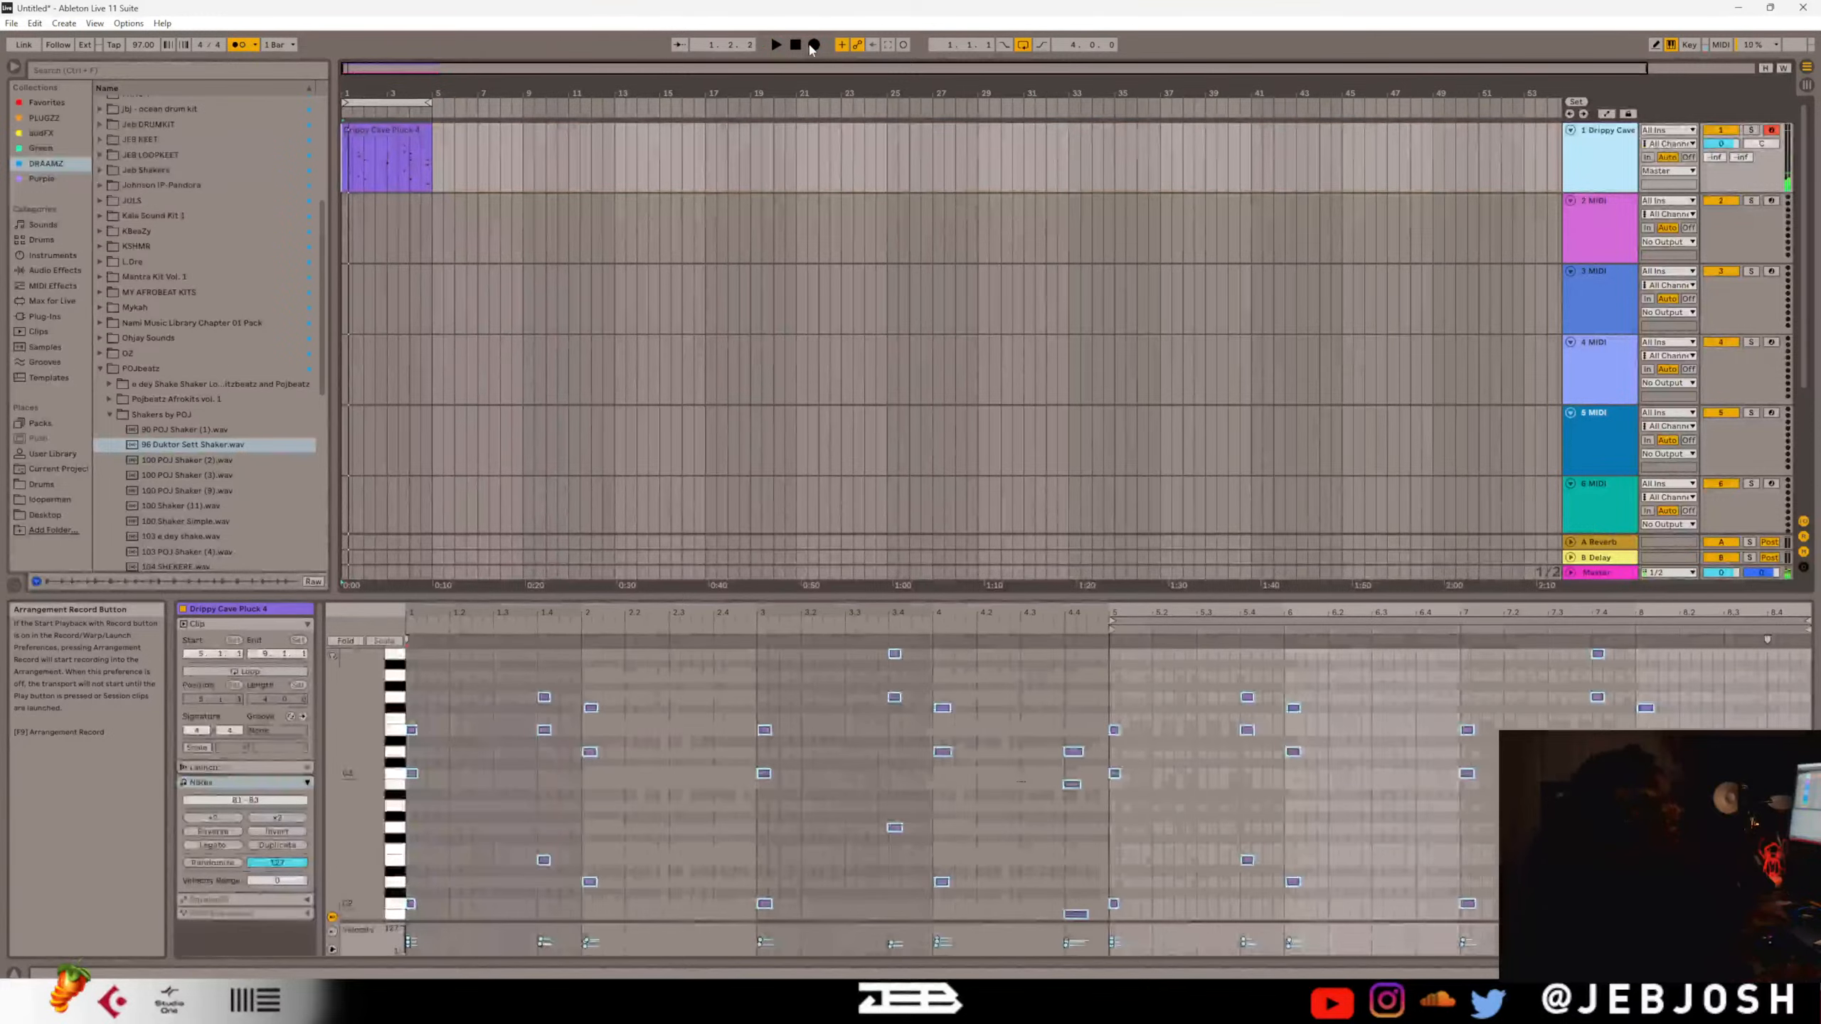
Play back the new pluck take with the shaker and lower the 96 Duktor Sett Shaker track's volume.
key(space)
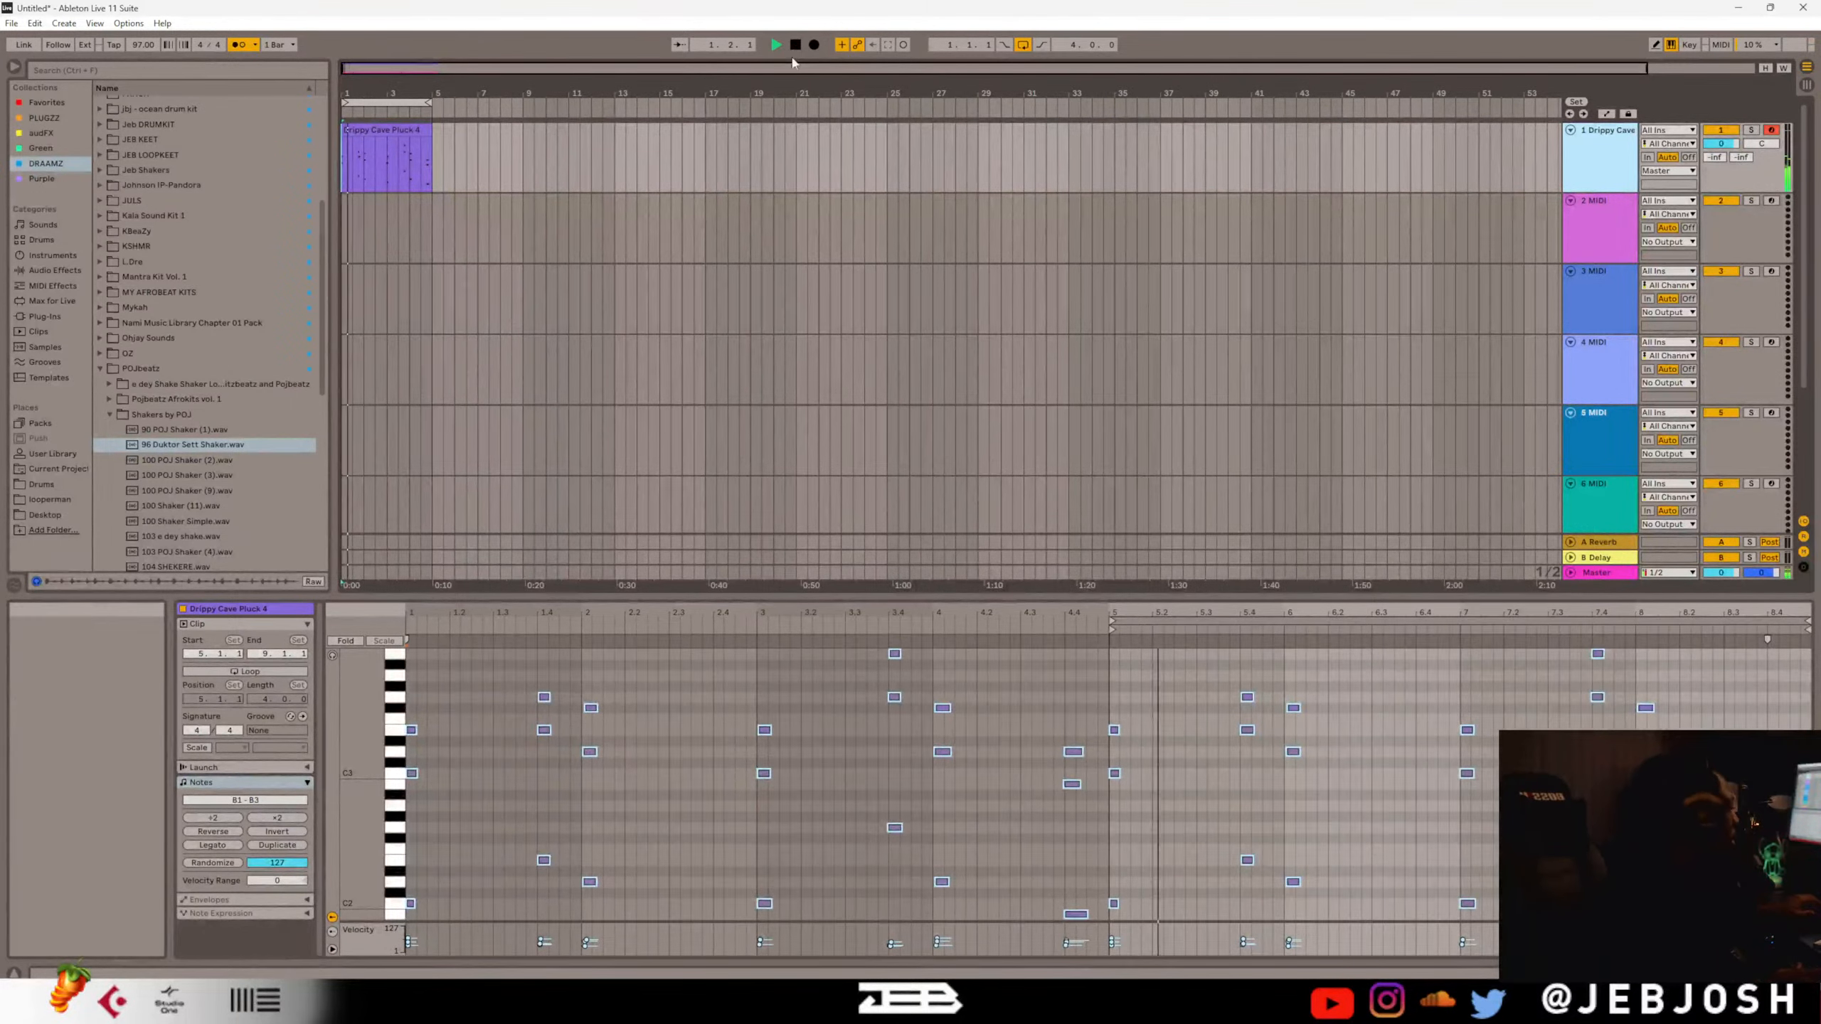
scroll(944, 326, down, 4)
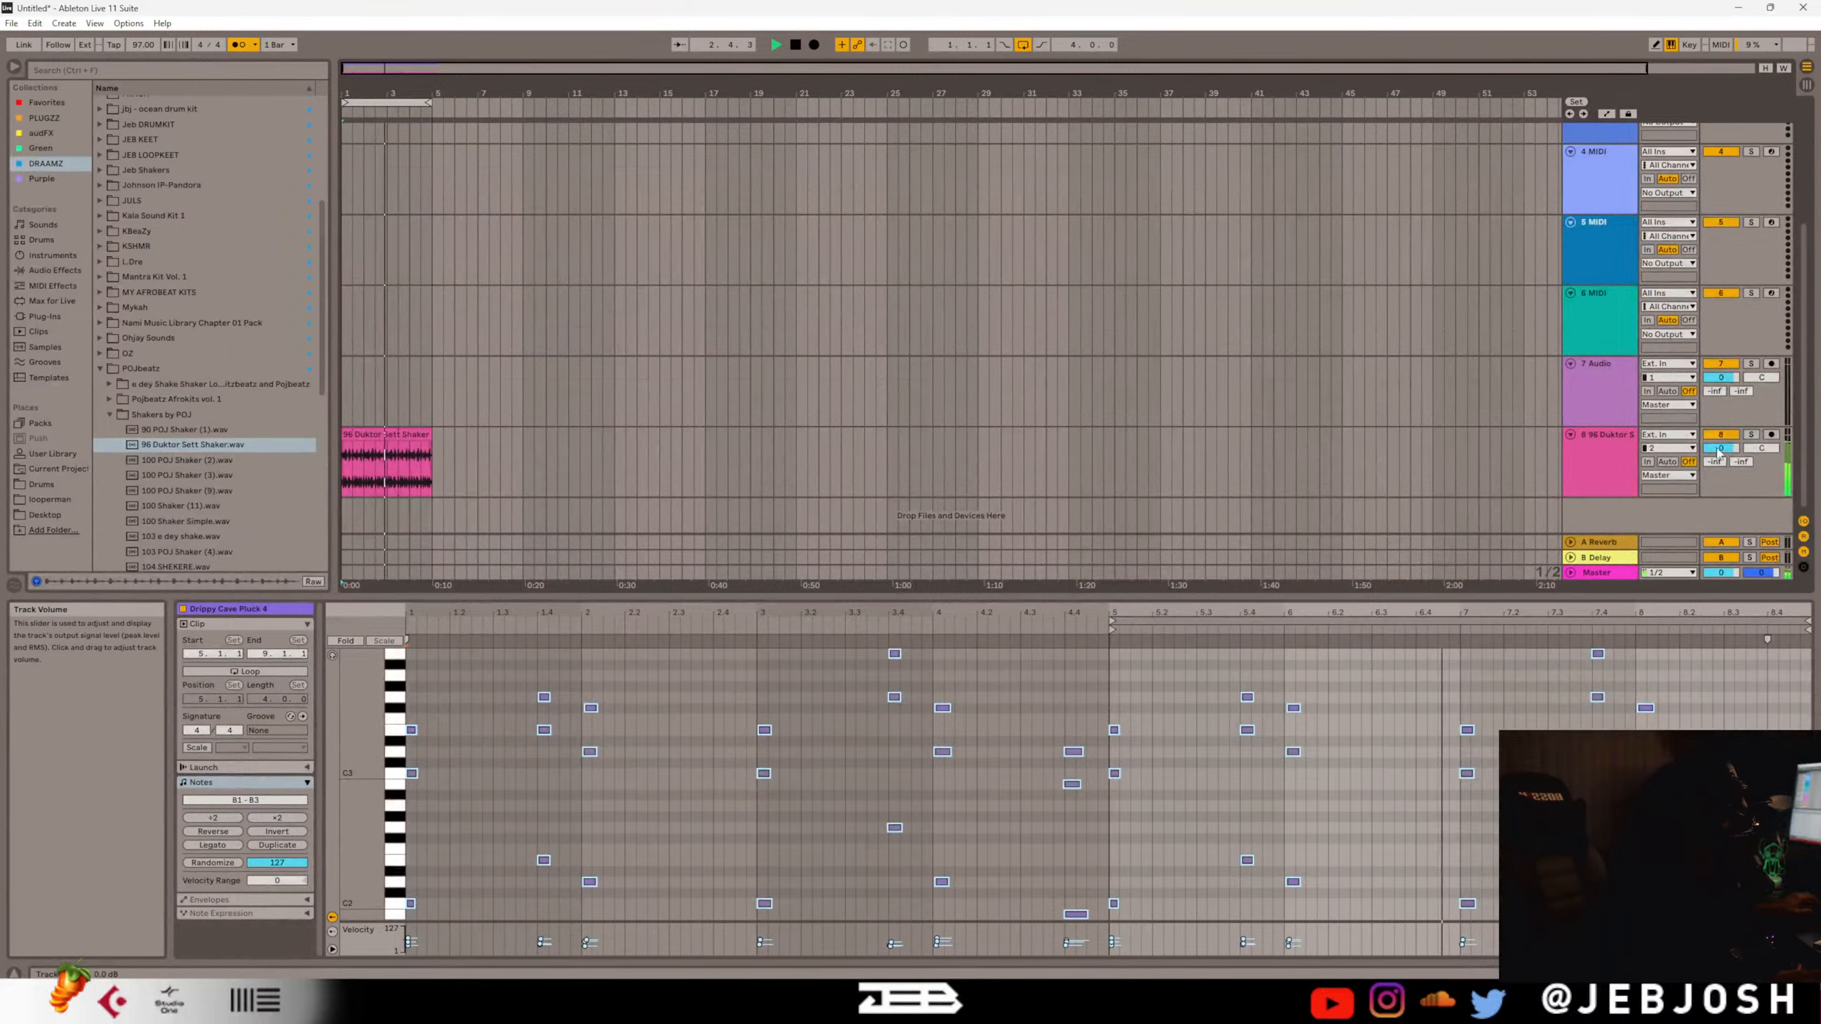
drag(1721, 448, 1721, 451)
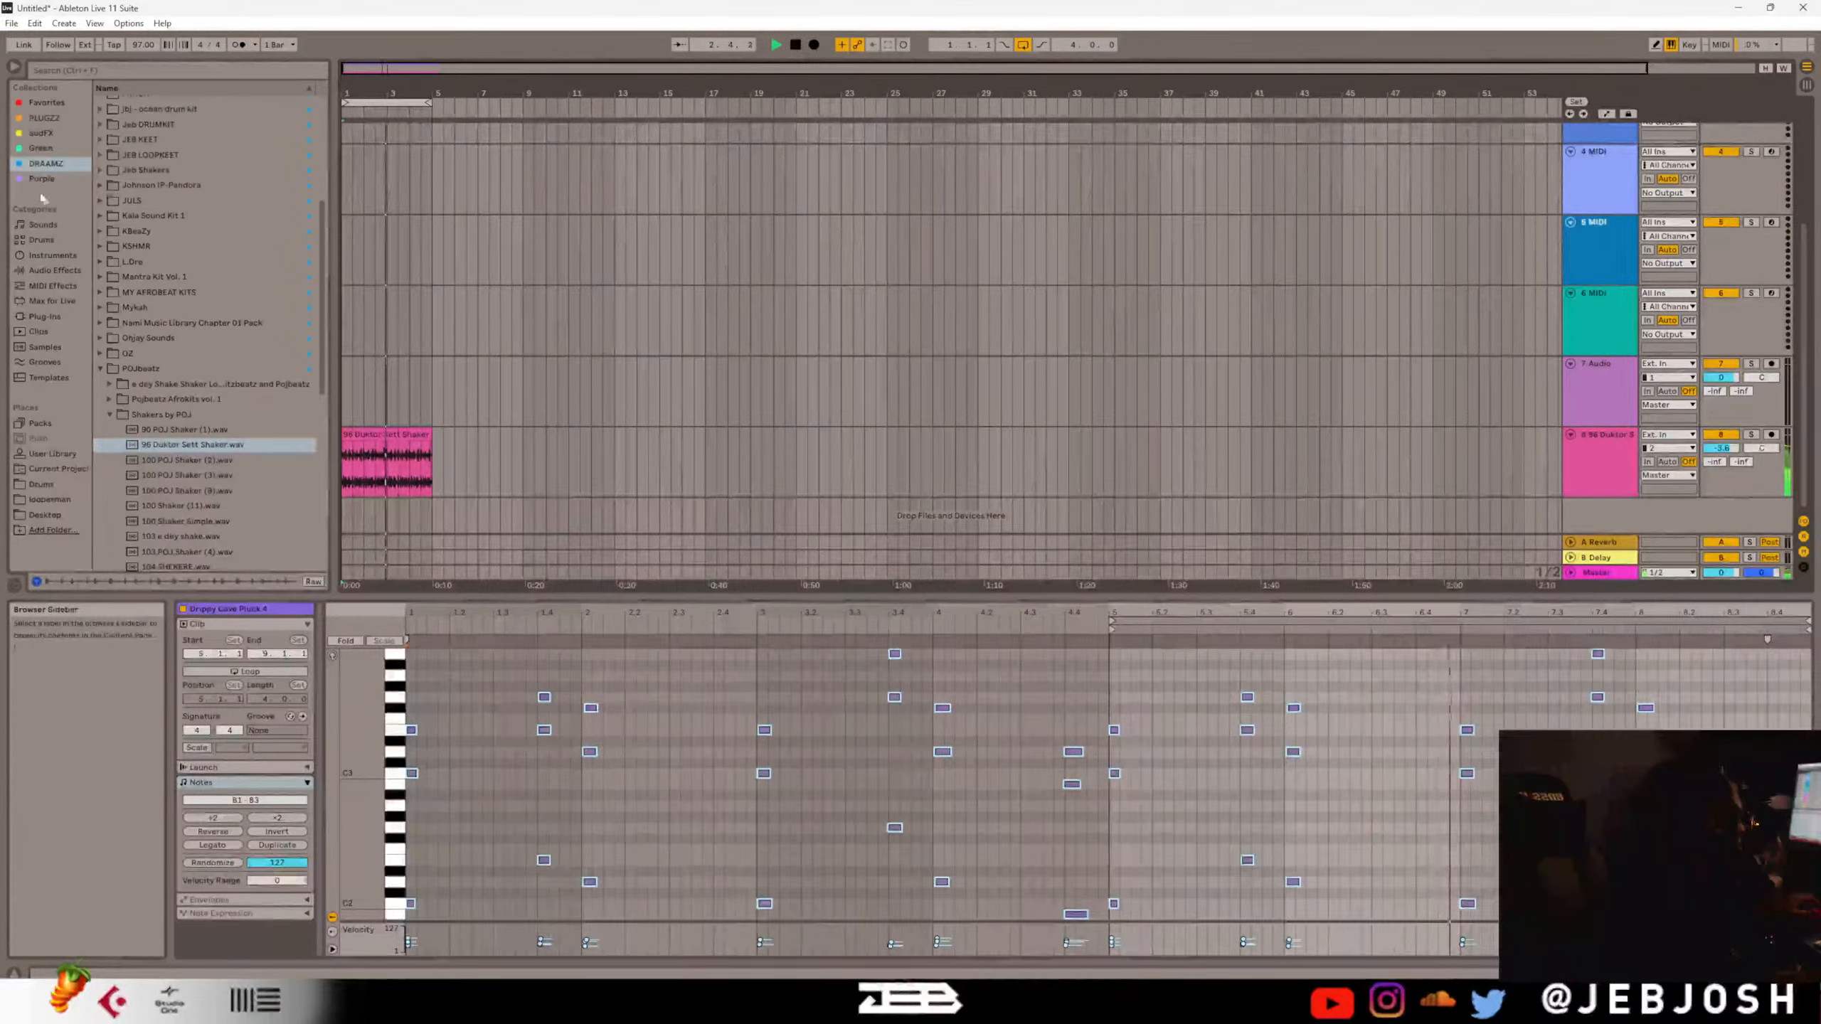
Load the Clint West Kit onto the second MIDI track and try it out against the pluck and shaker playback.
click(43, 241)
click(142, 247)
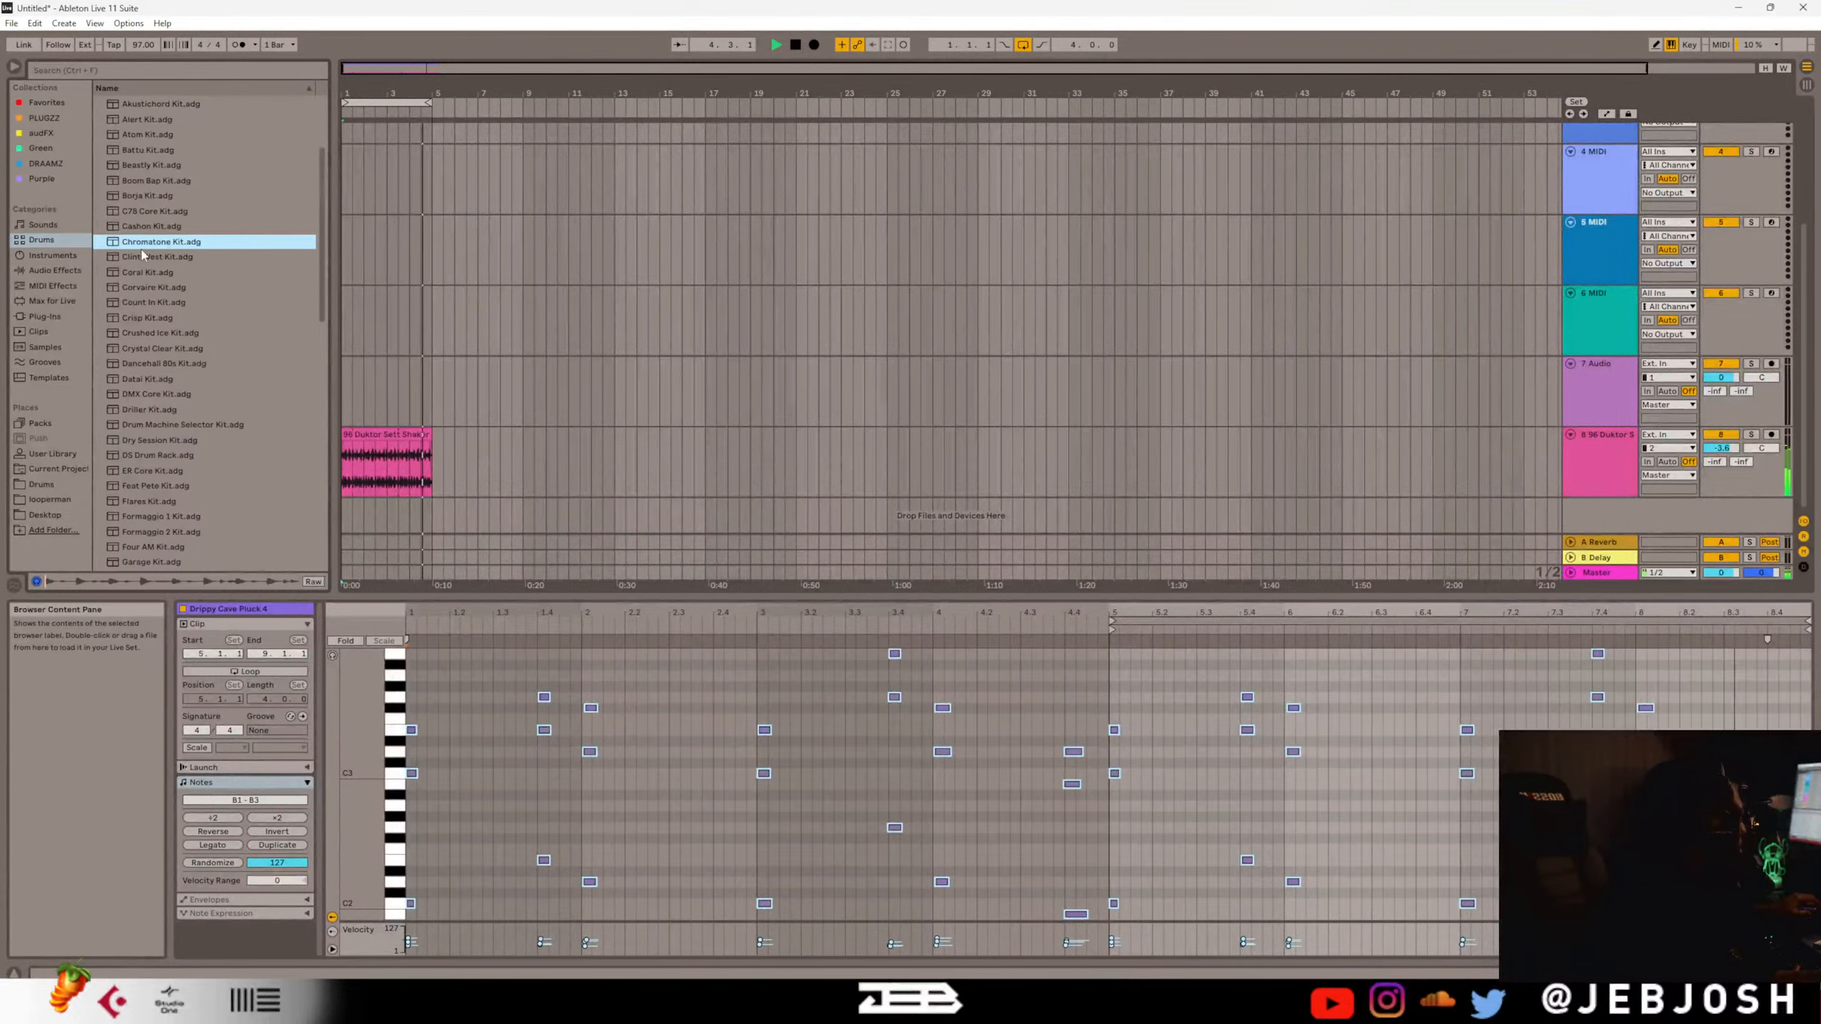
click(1609, 201)
scroll(1609, 201, up, 5)
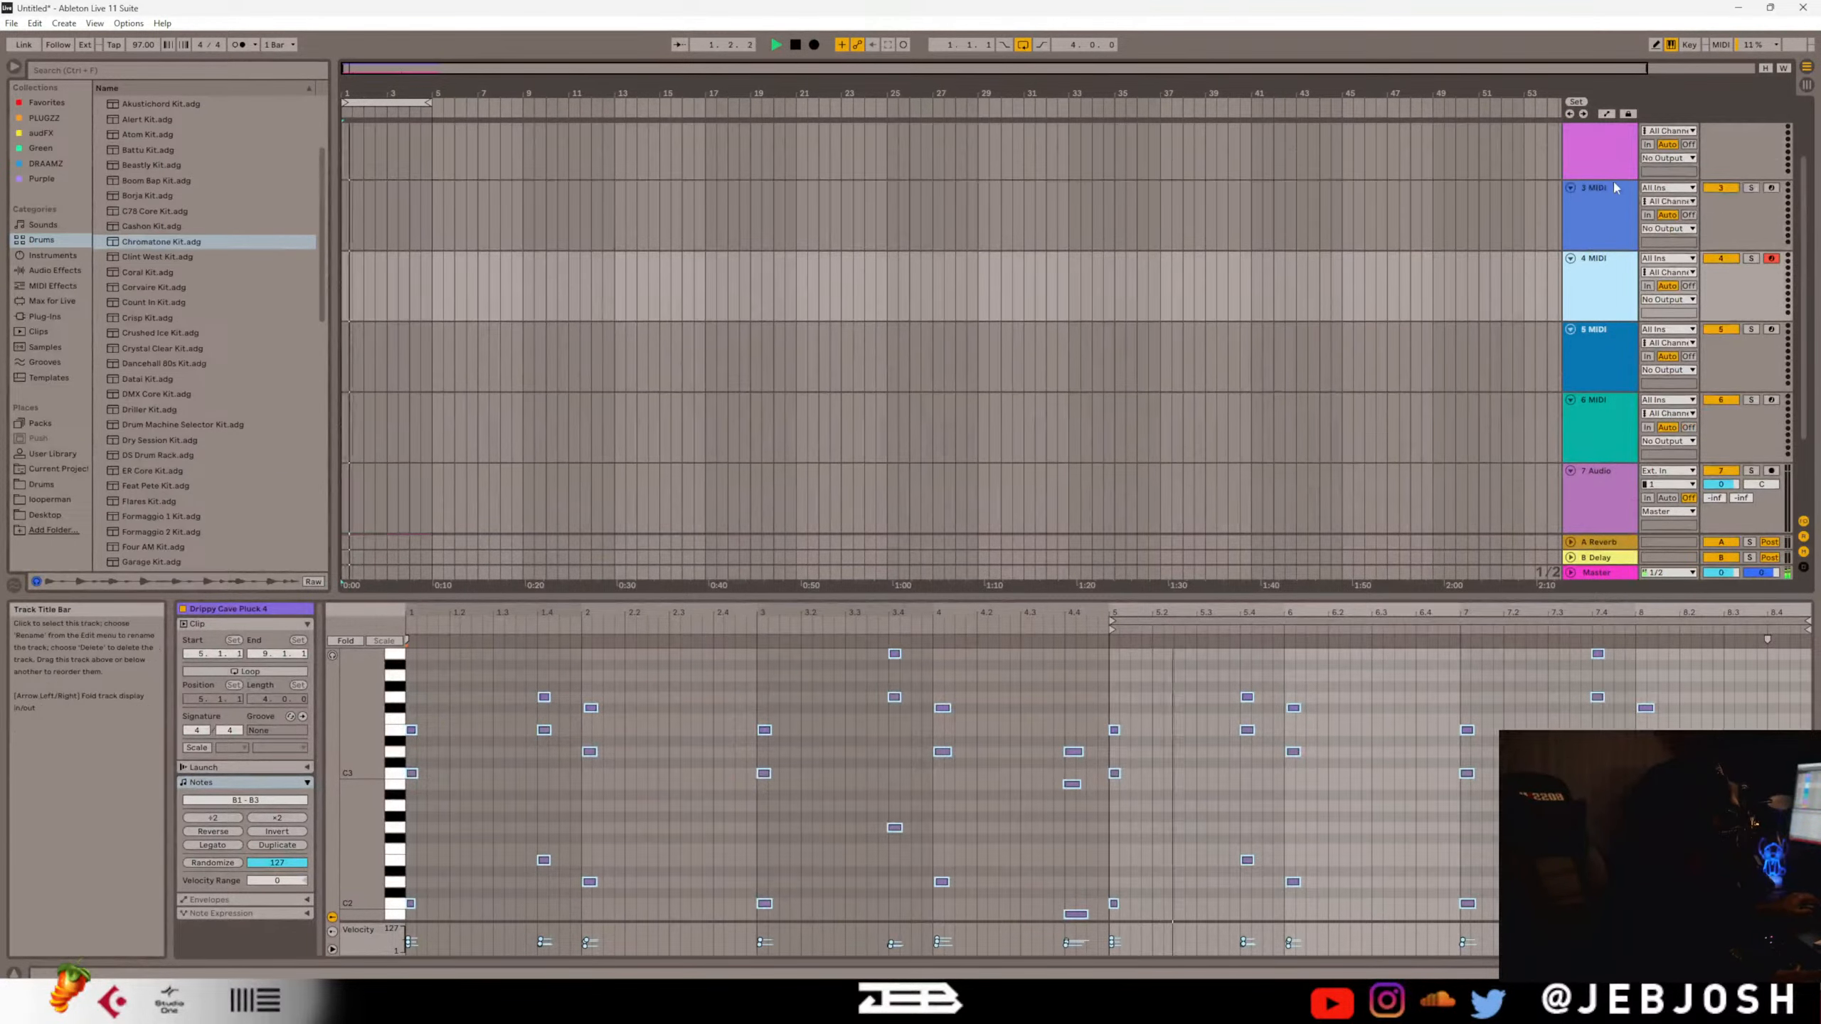
click(1595, 230)
click(52, 301)
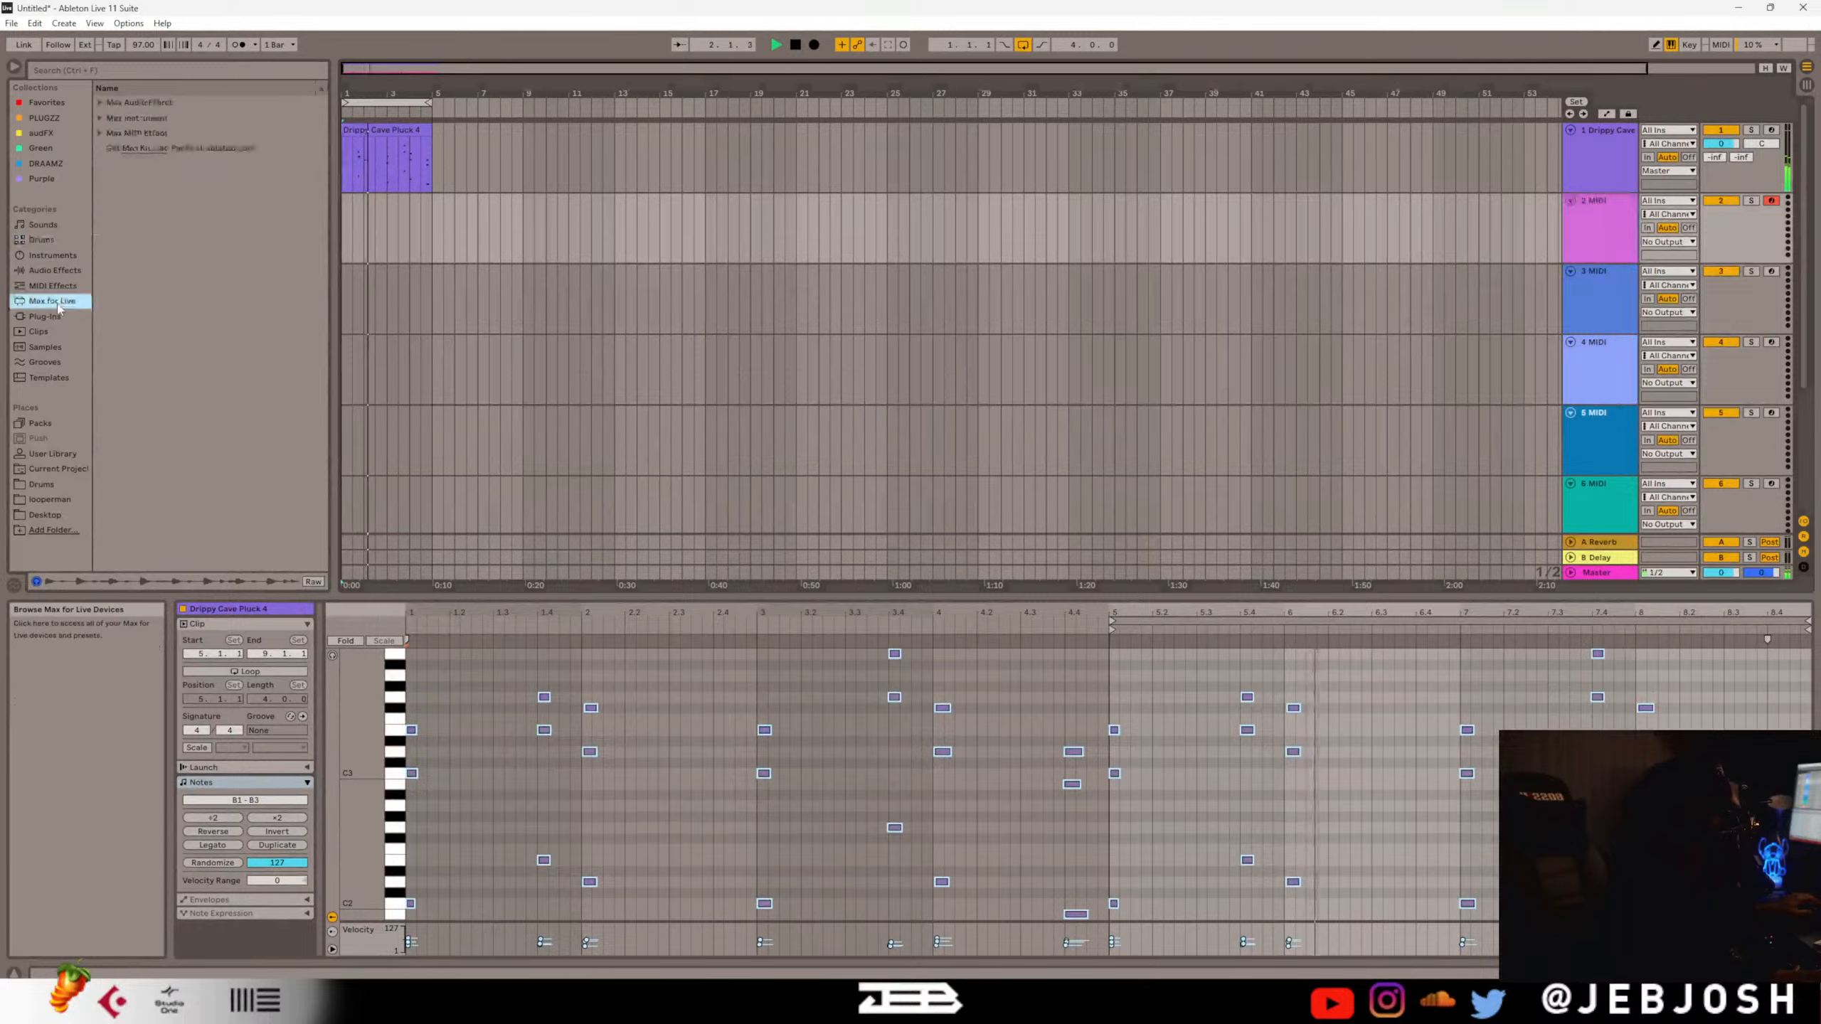
click(40, 240)
click(160, 257)
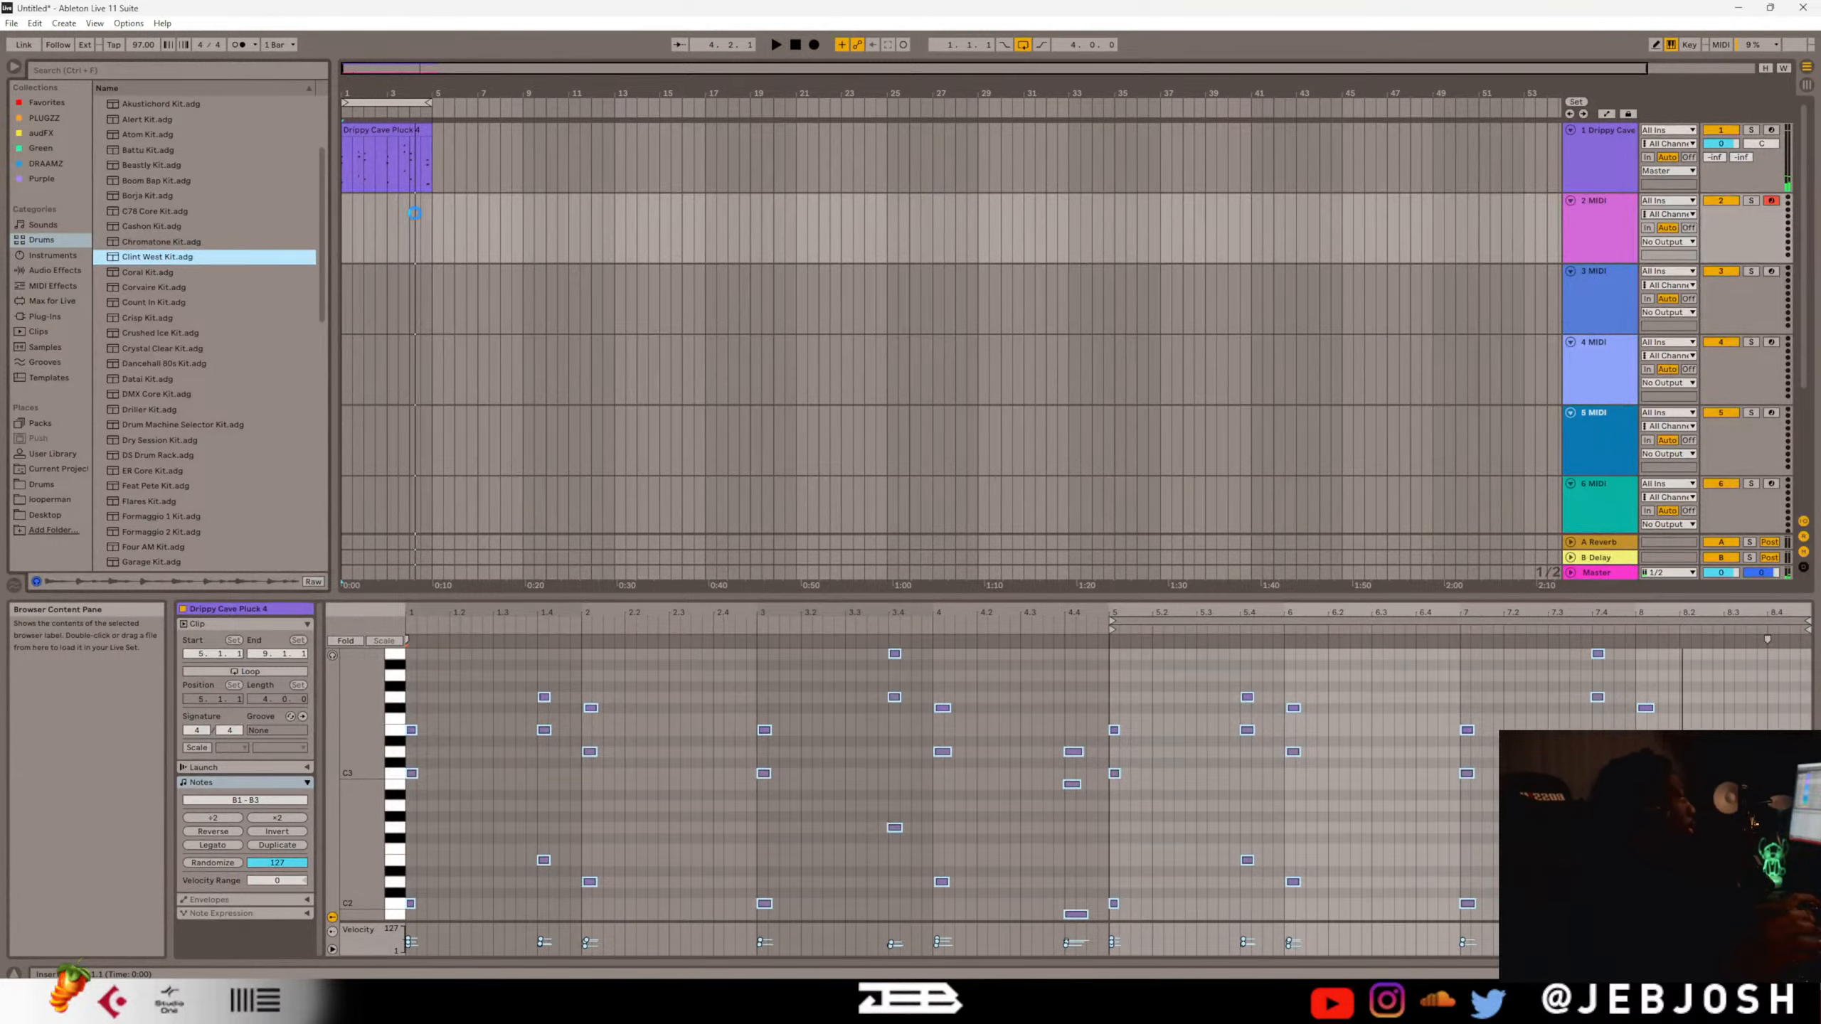
drag(415, 213, 417, 219)
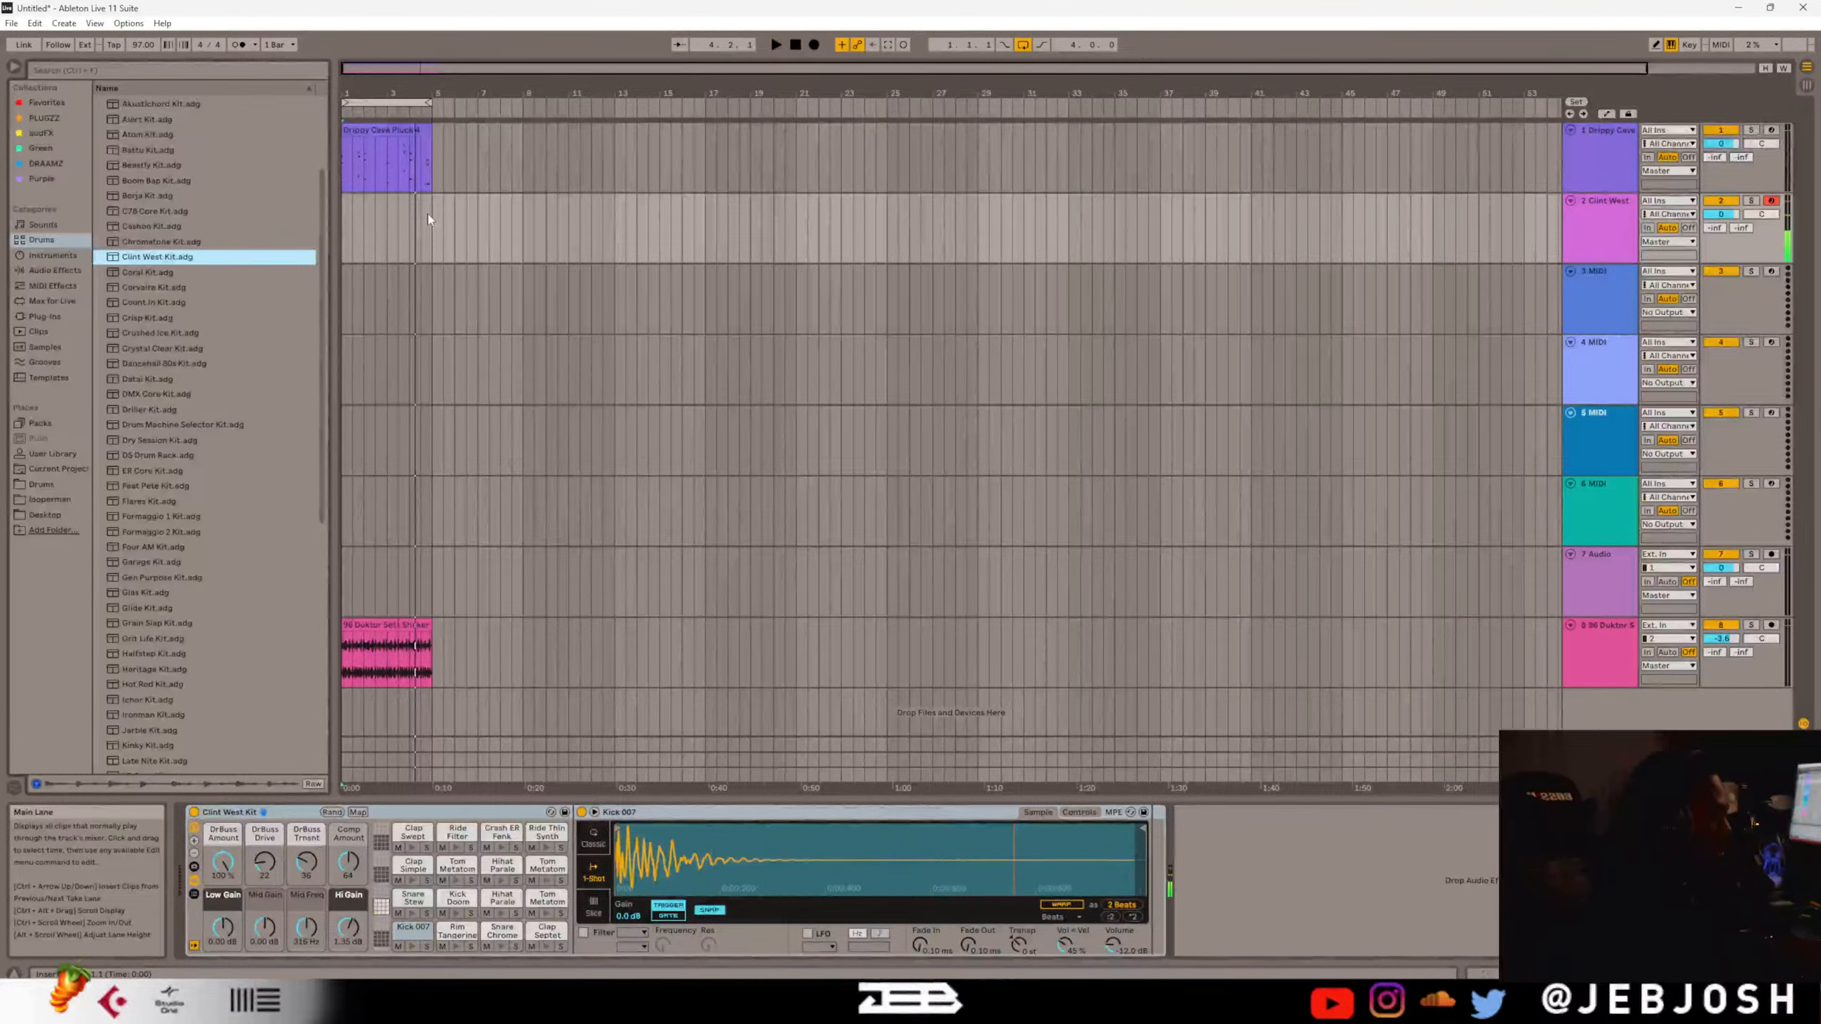
key(space)
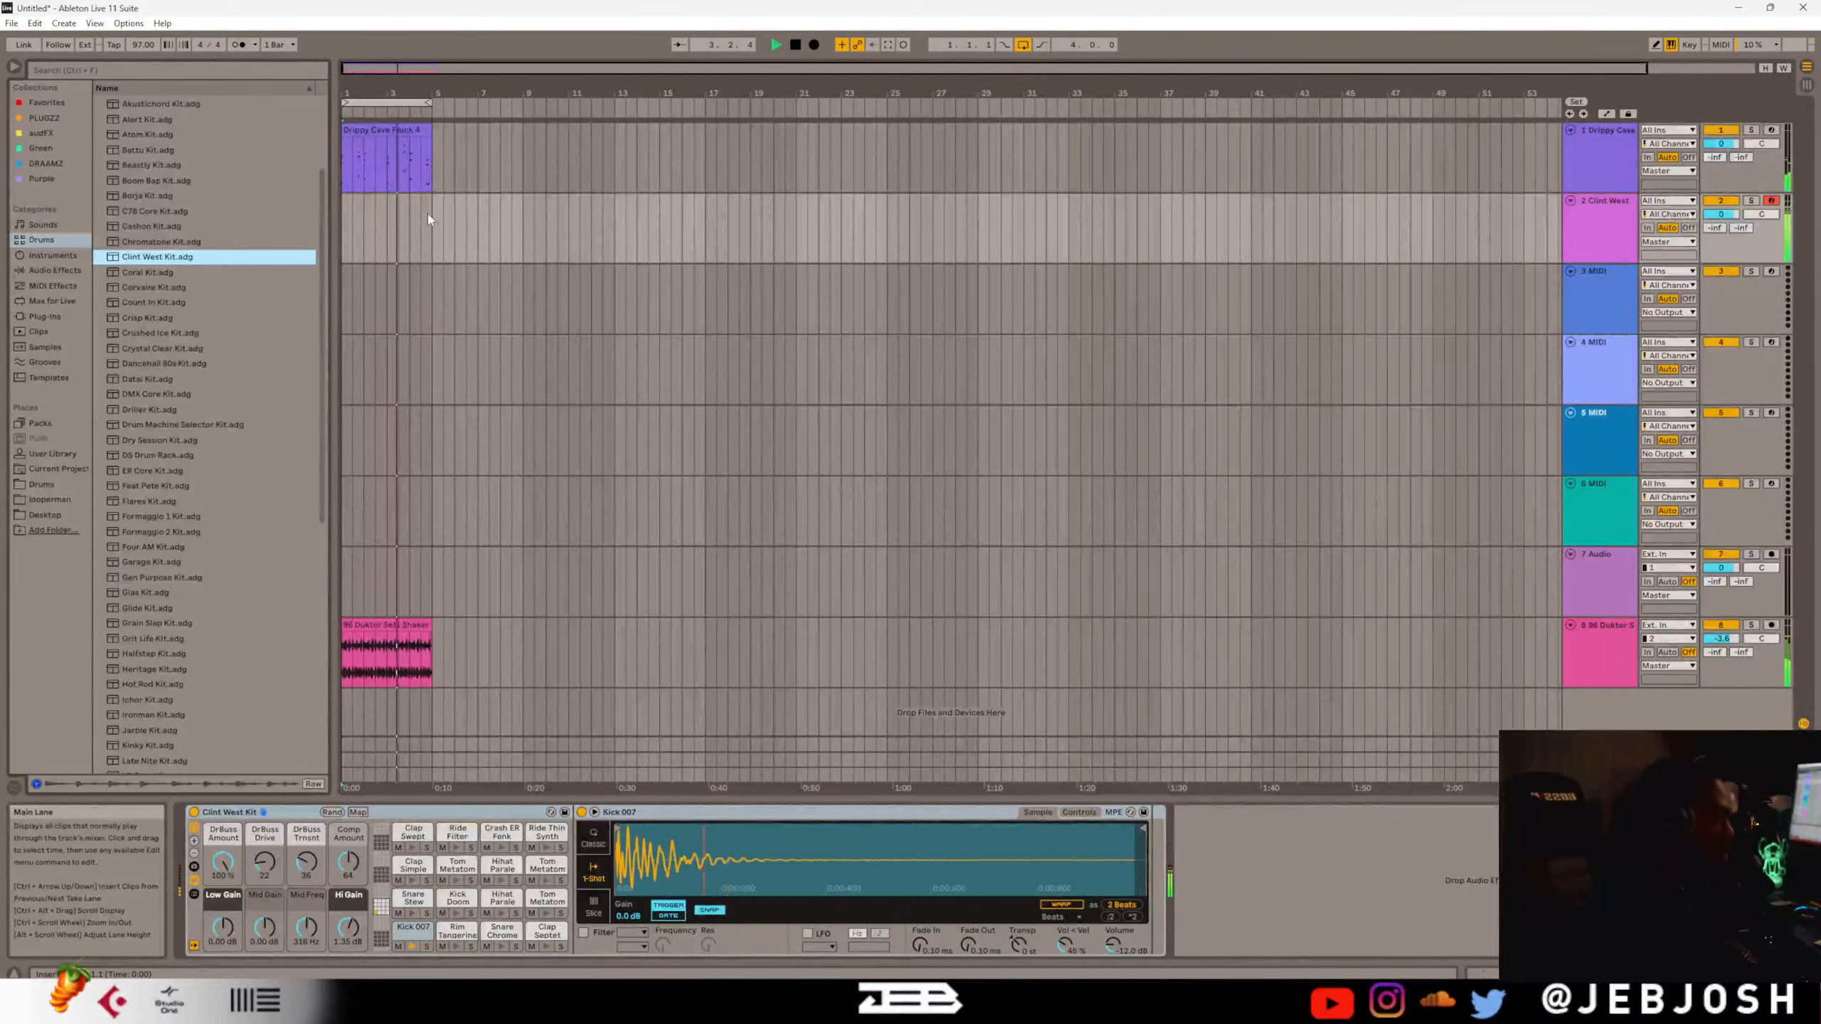
key(space)
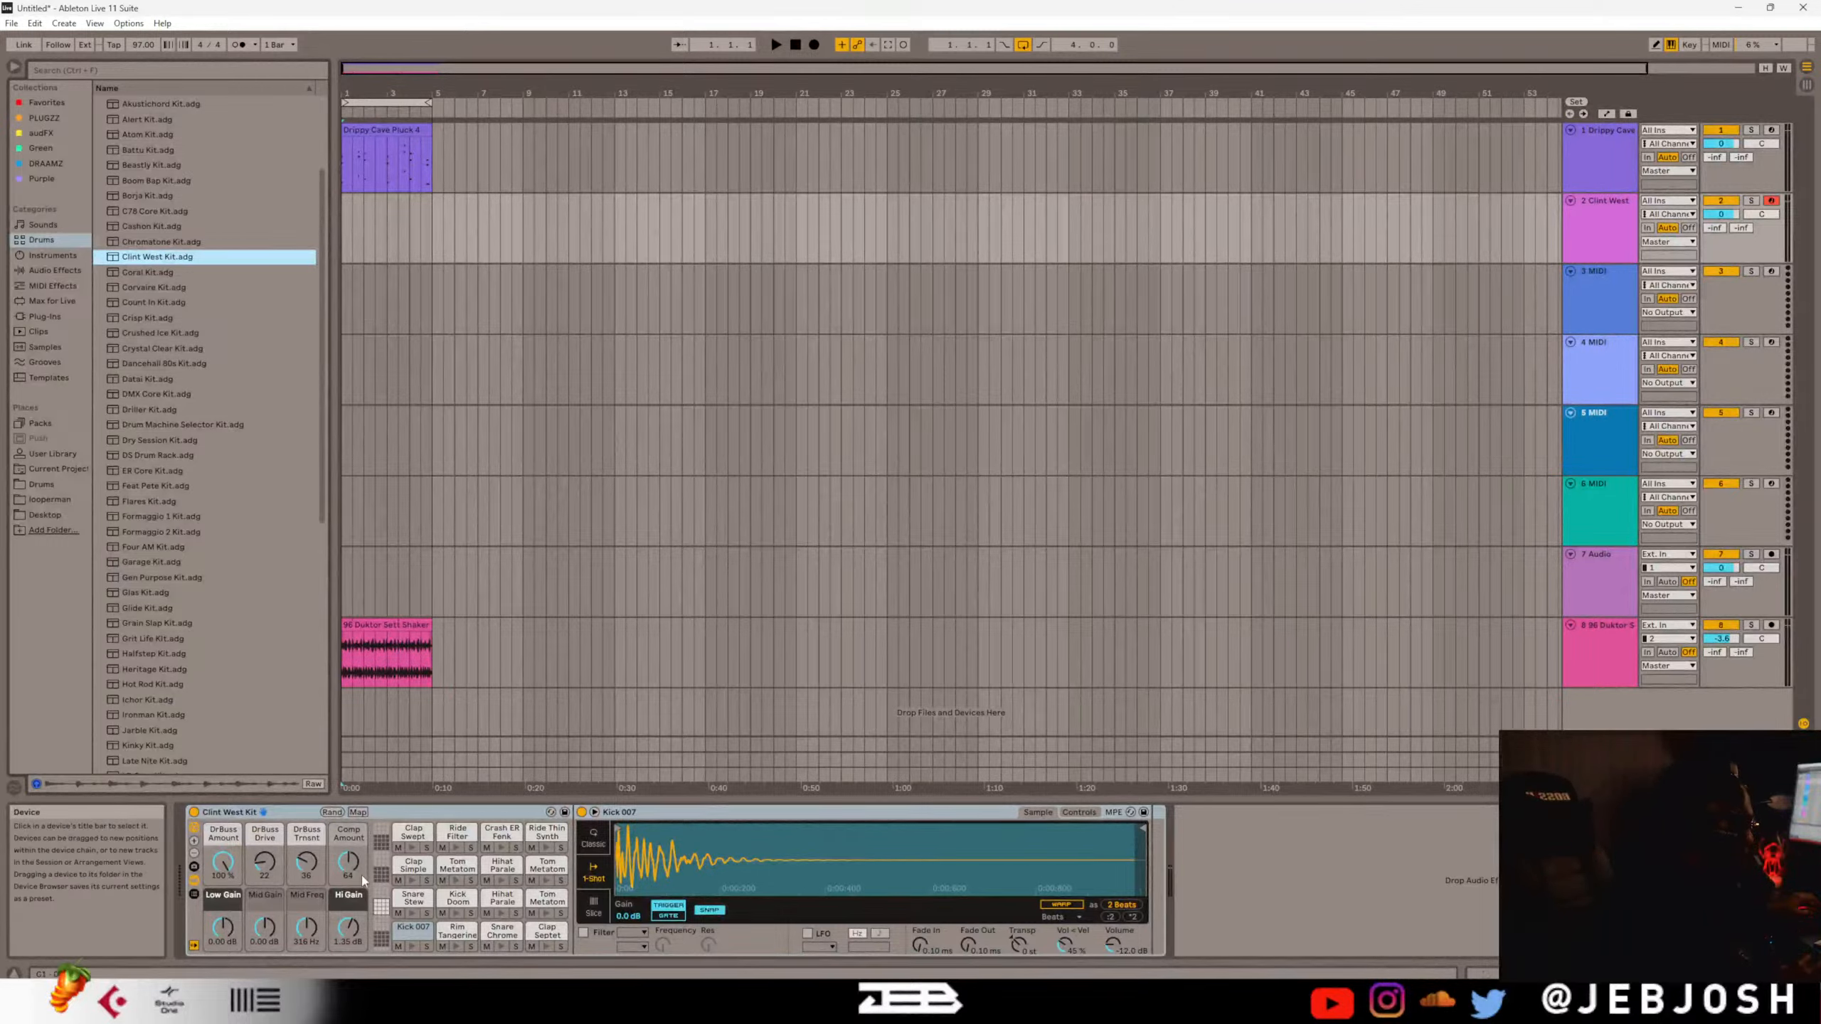
key(super)
text(stu)
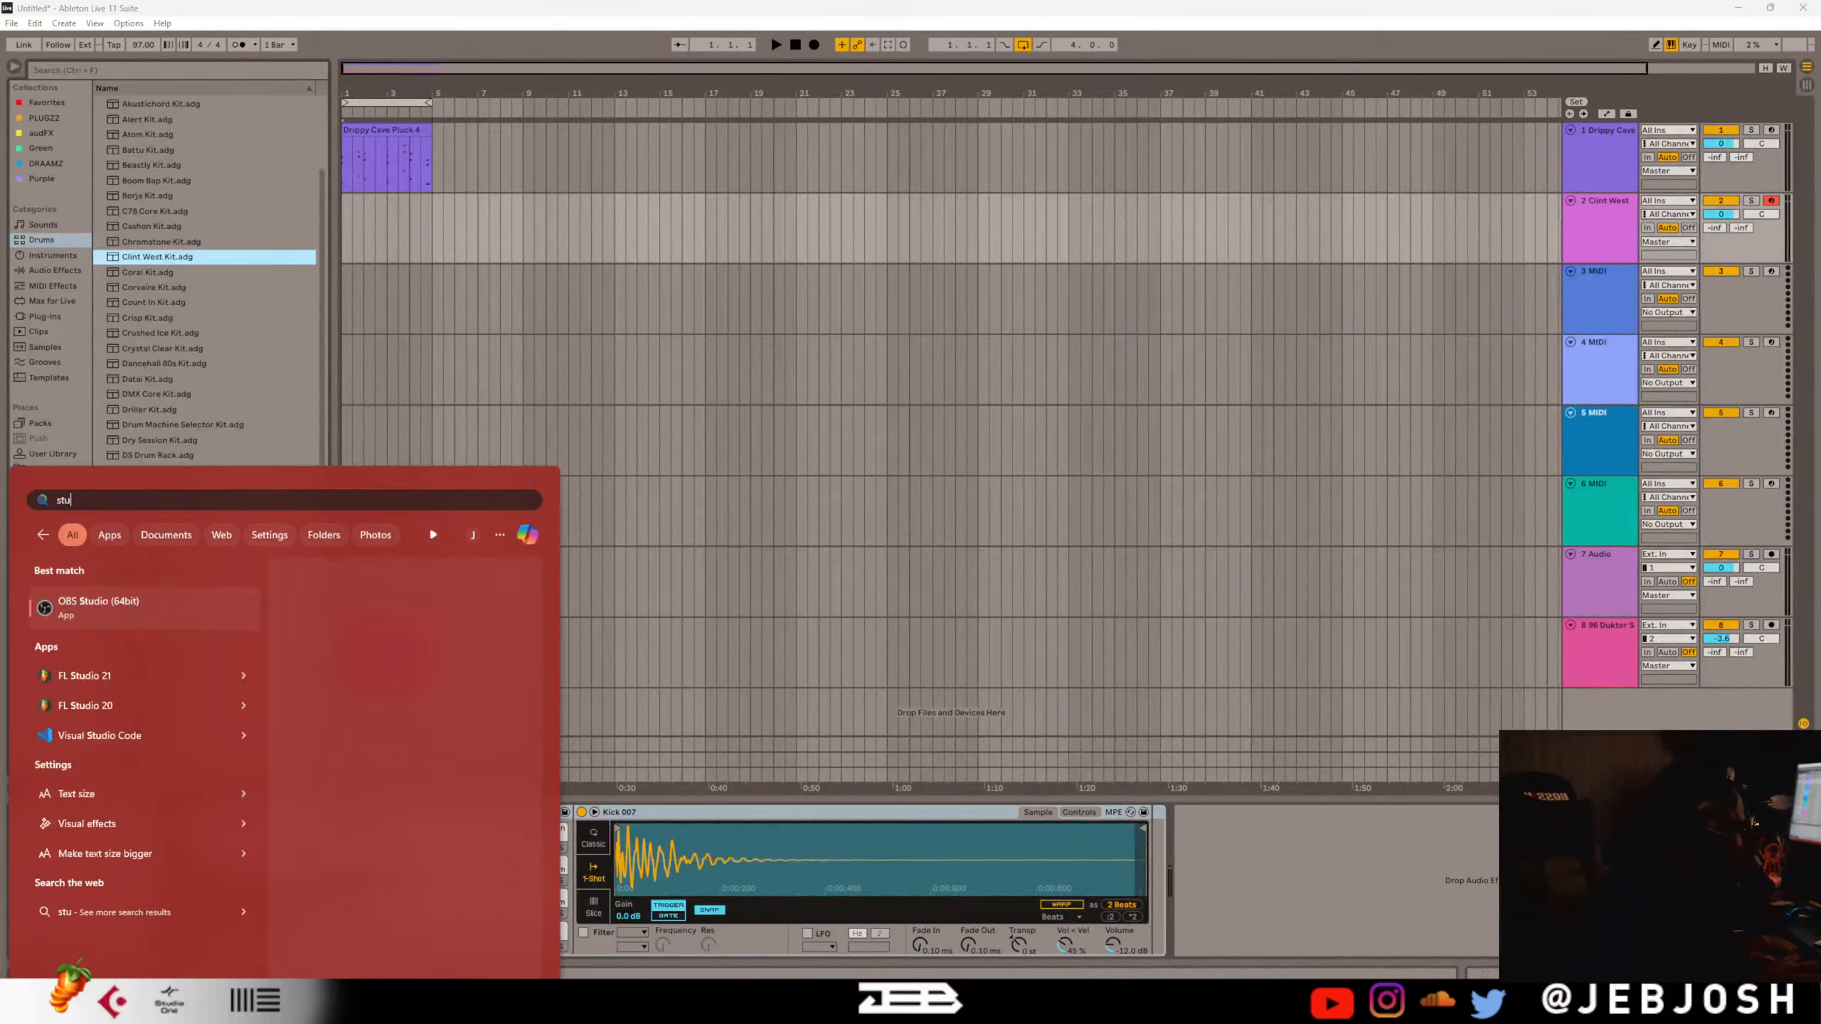
text(dio one)
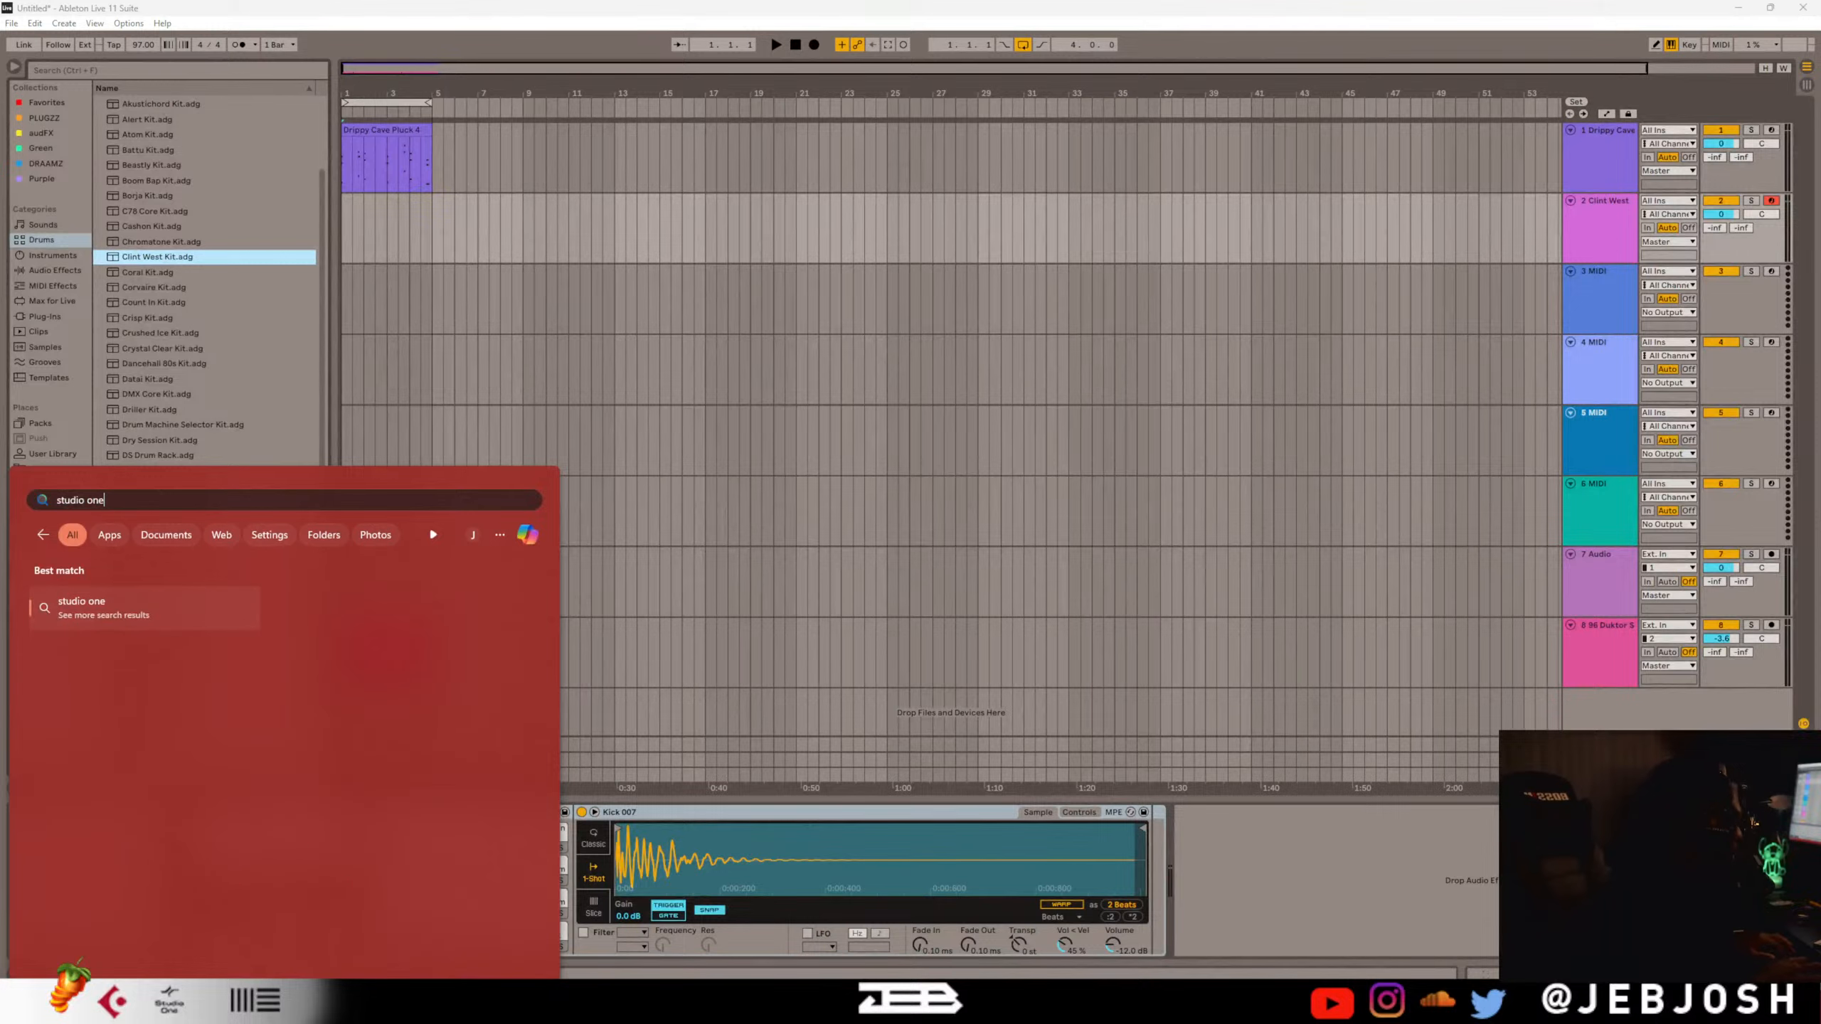
right_click(615, 338)
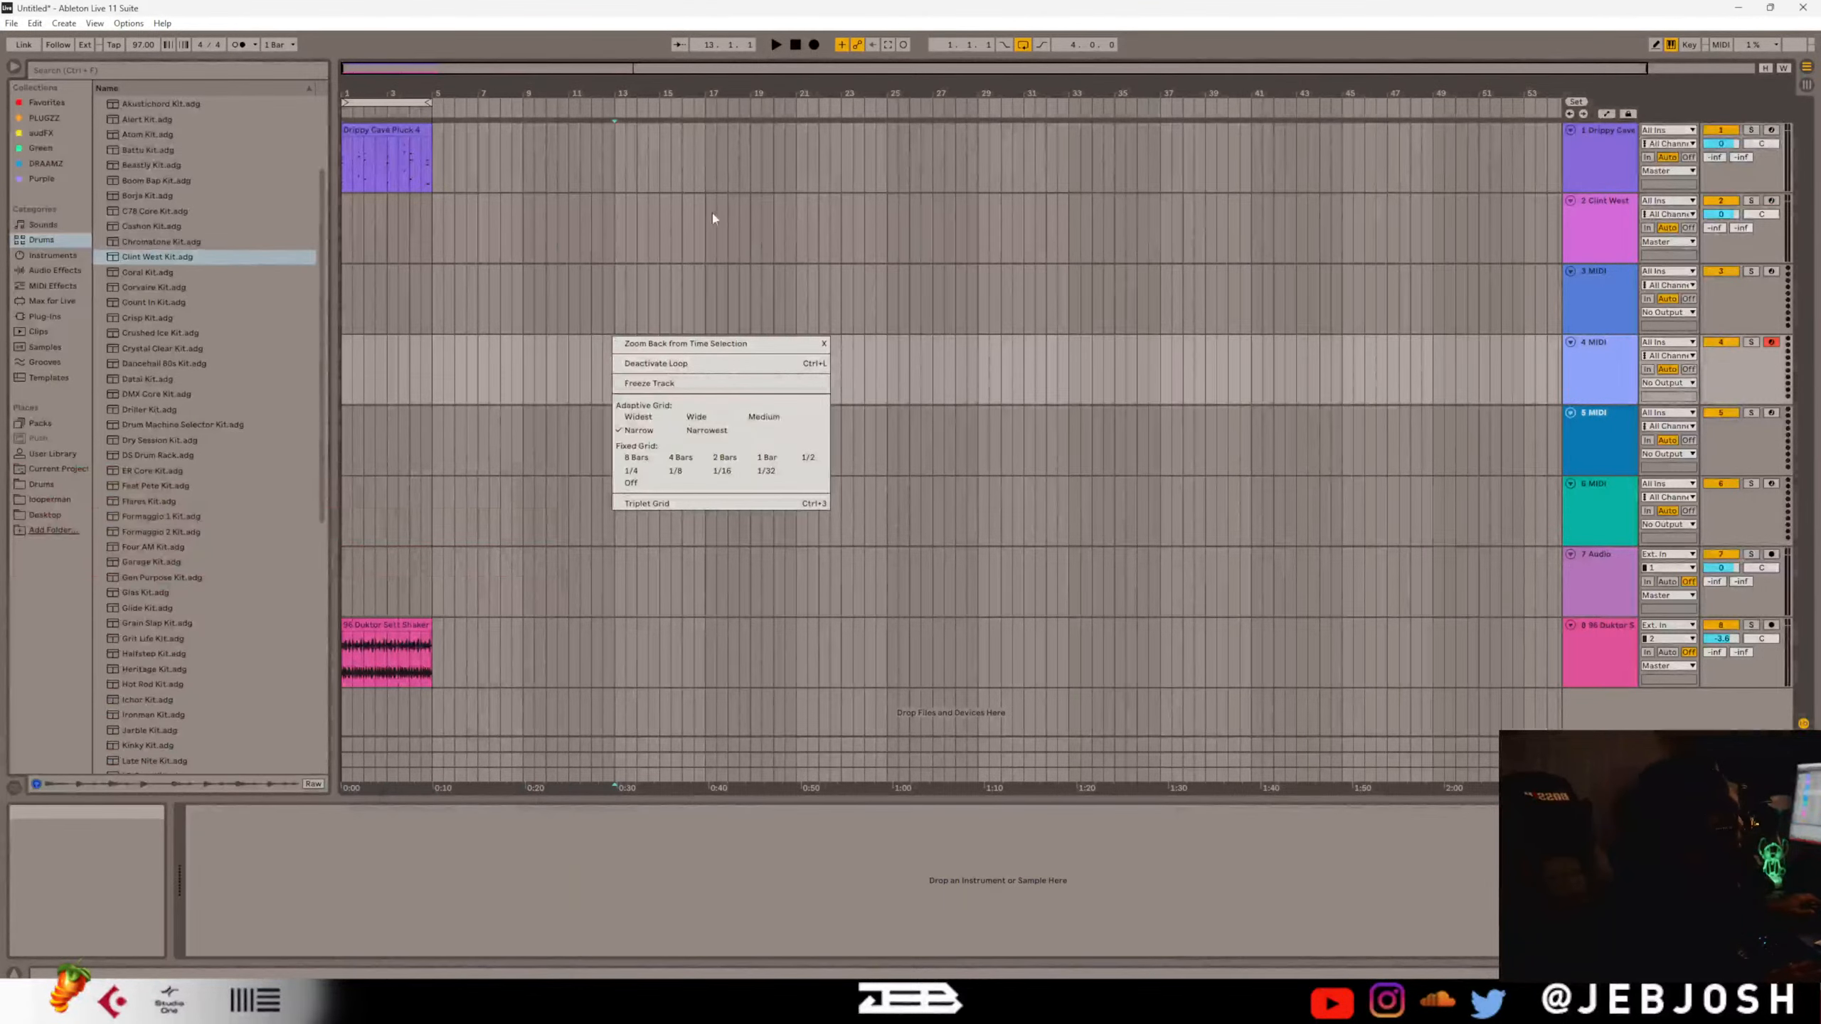
click(794, 44)
Record a four-bar kick and snare pattern on the Clint West Kit track over the looping pluck and shaker.
click(1589, 214)
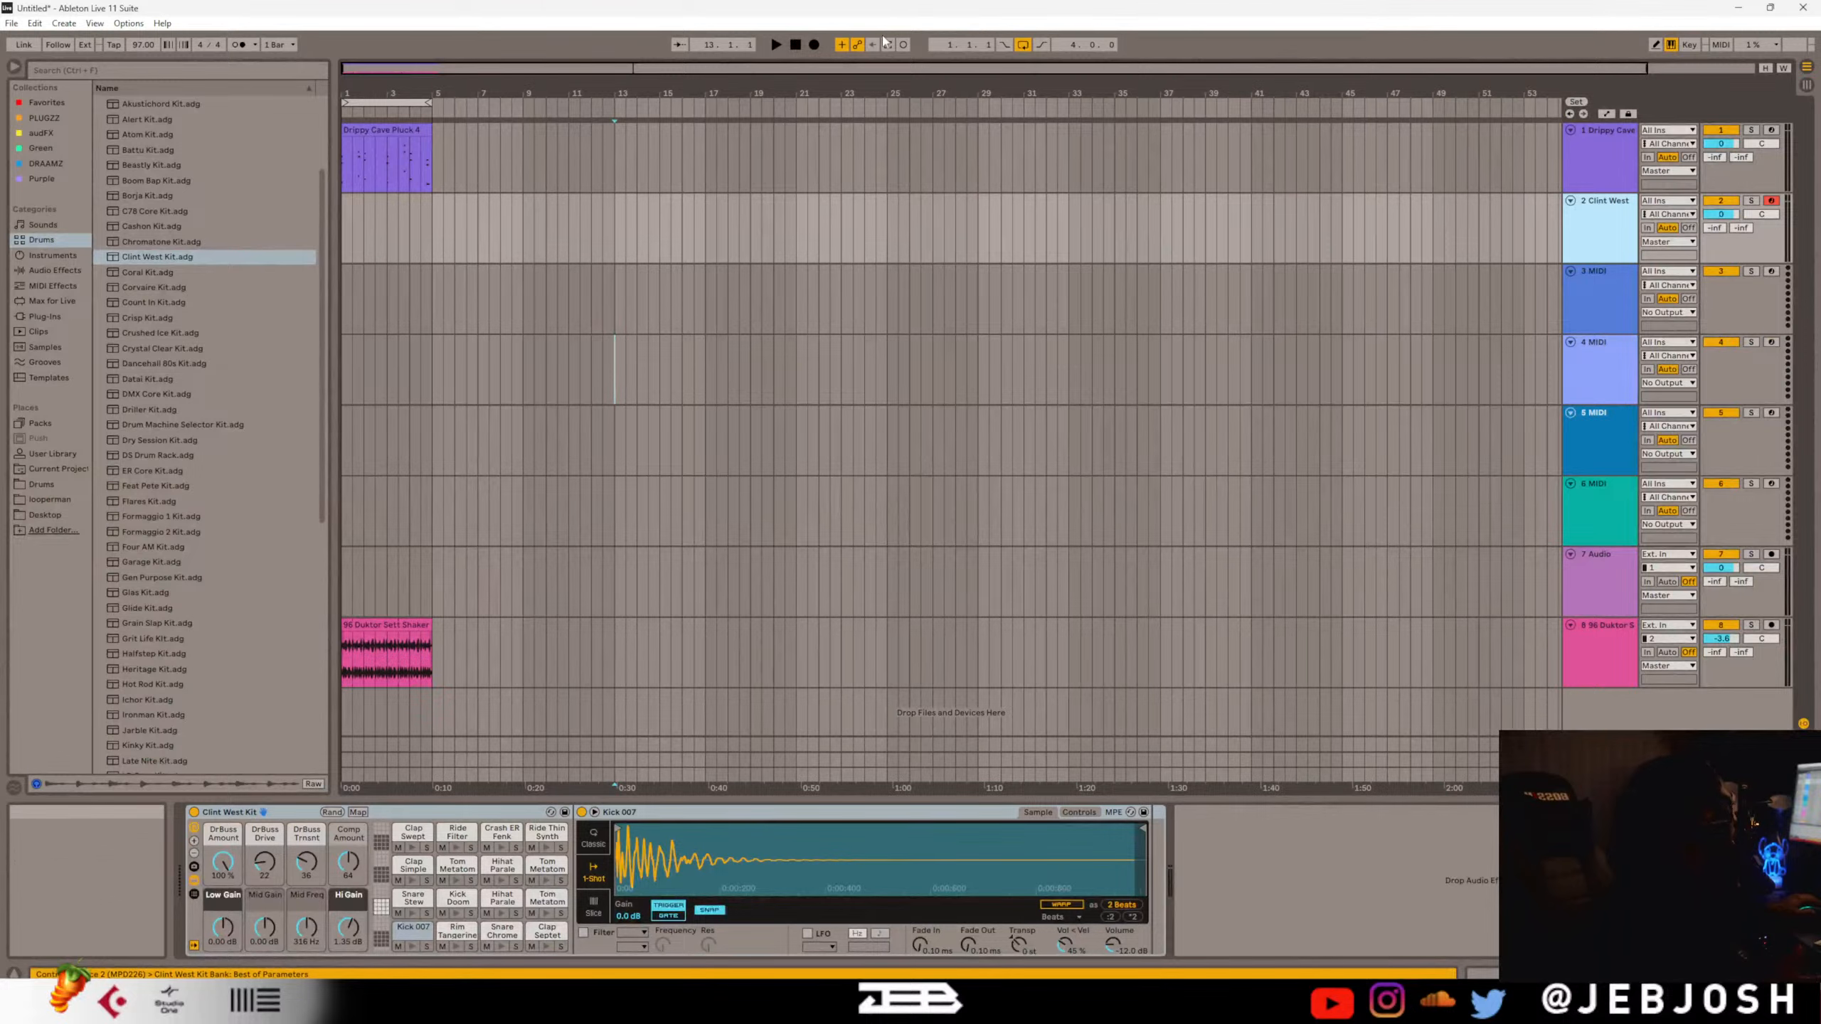
click(796, 45)
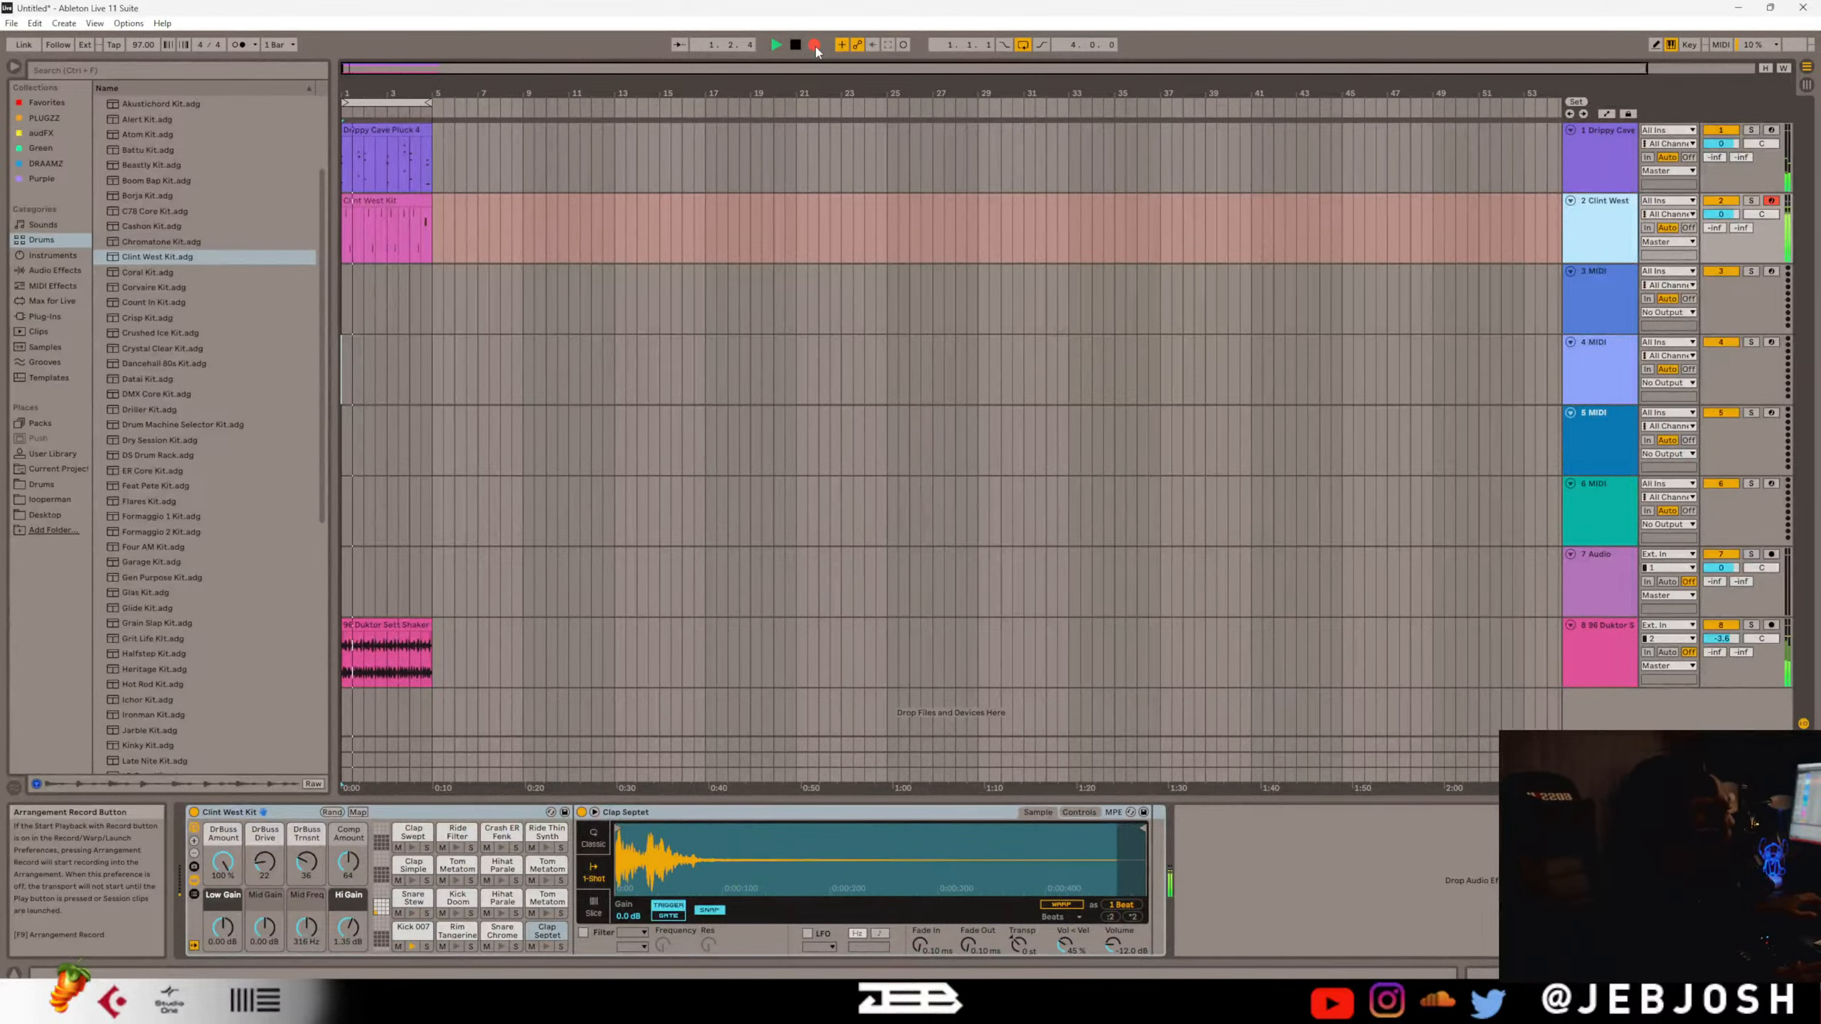
click(815, 46)
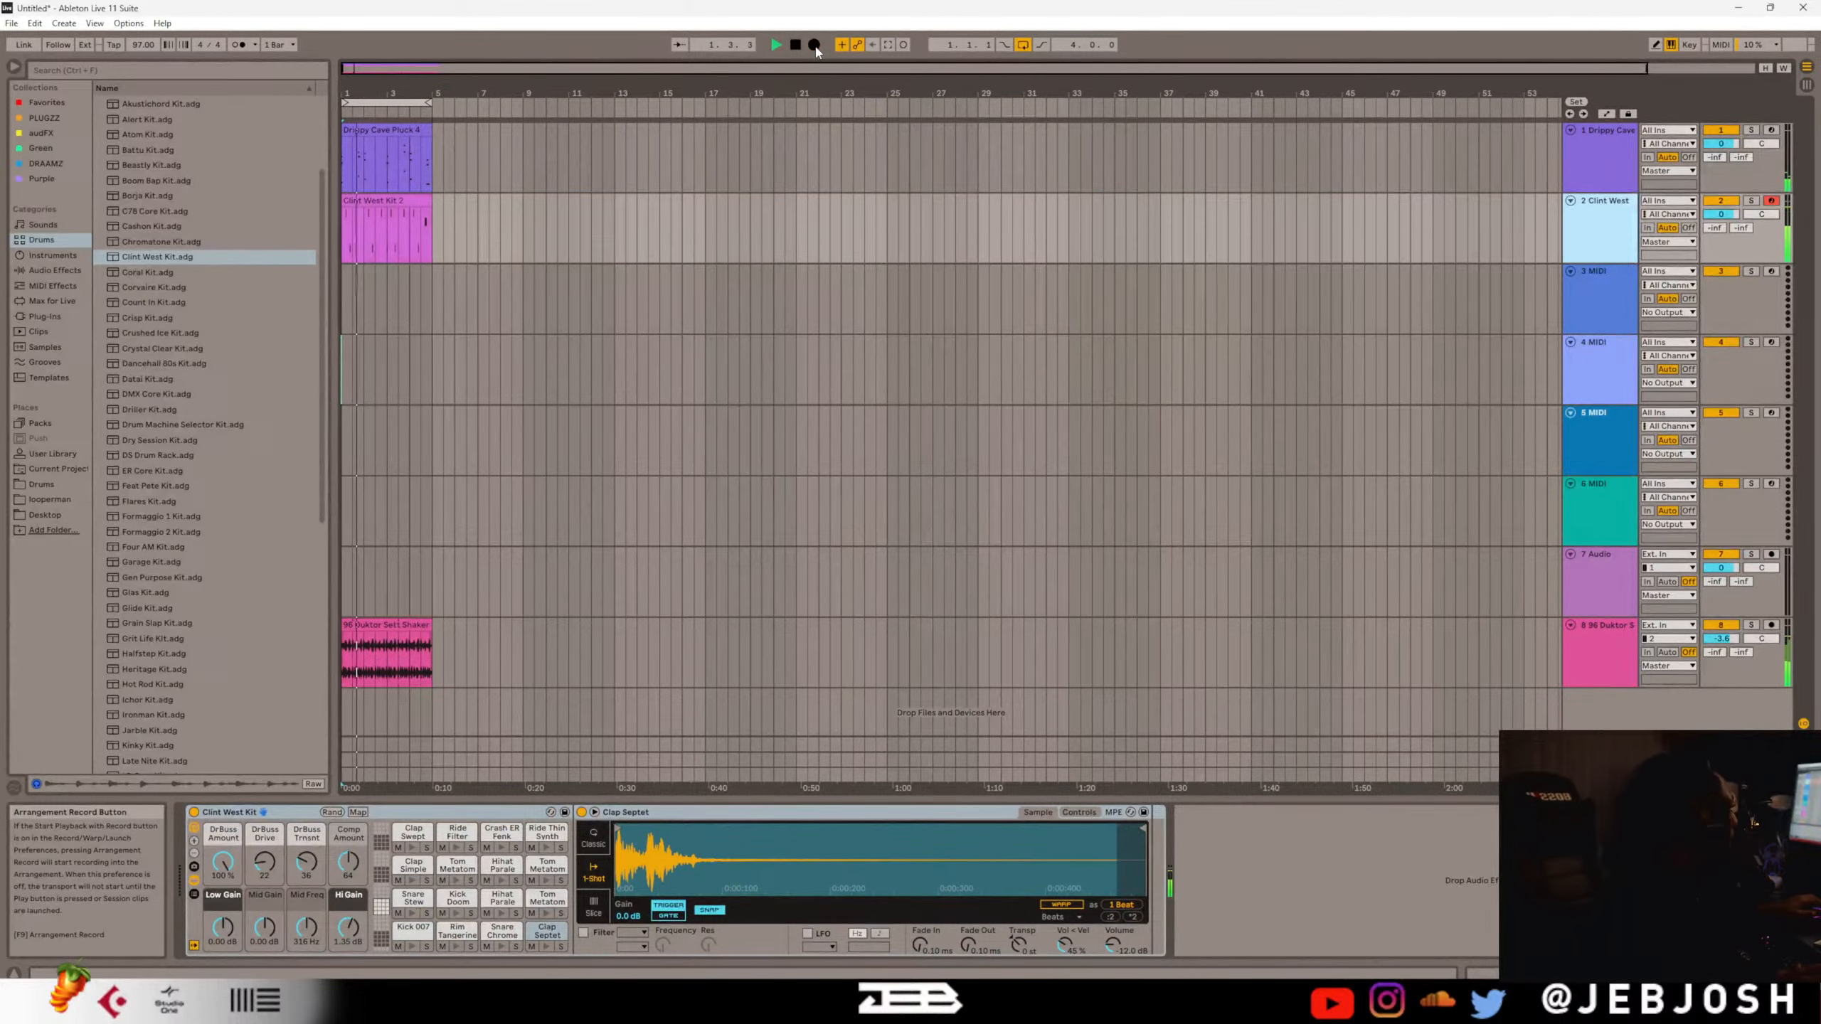
Open the recorded Clint West Kit clip and quantize its Kick 007 notes.
double_click(385, 202)
key(space)
key(ctrl+a)
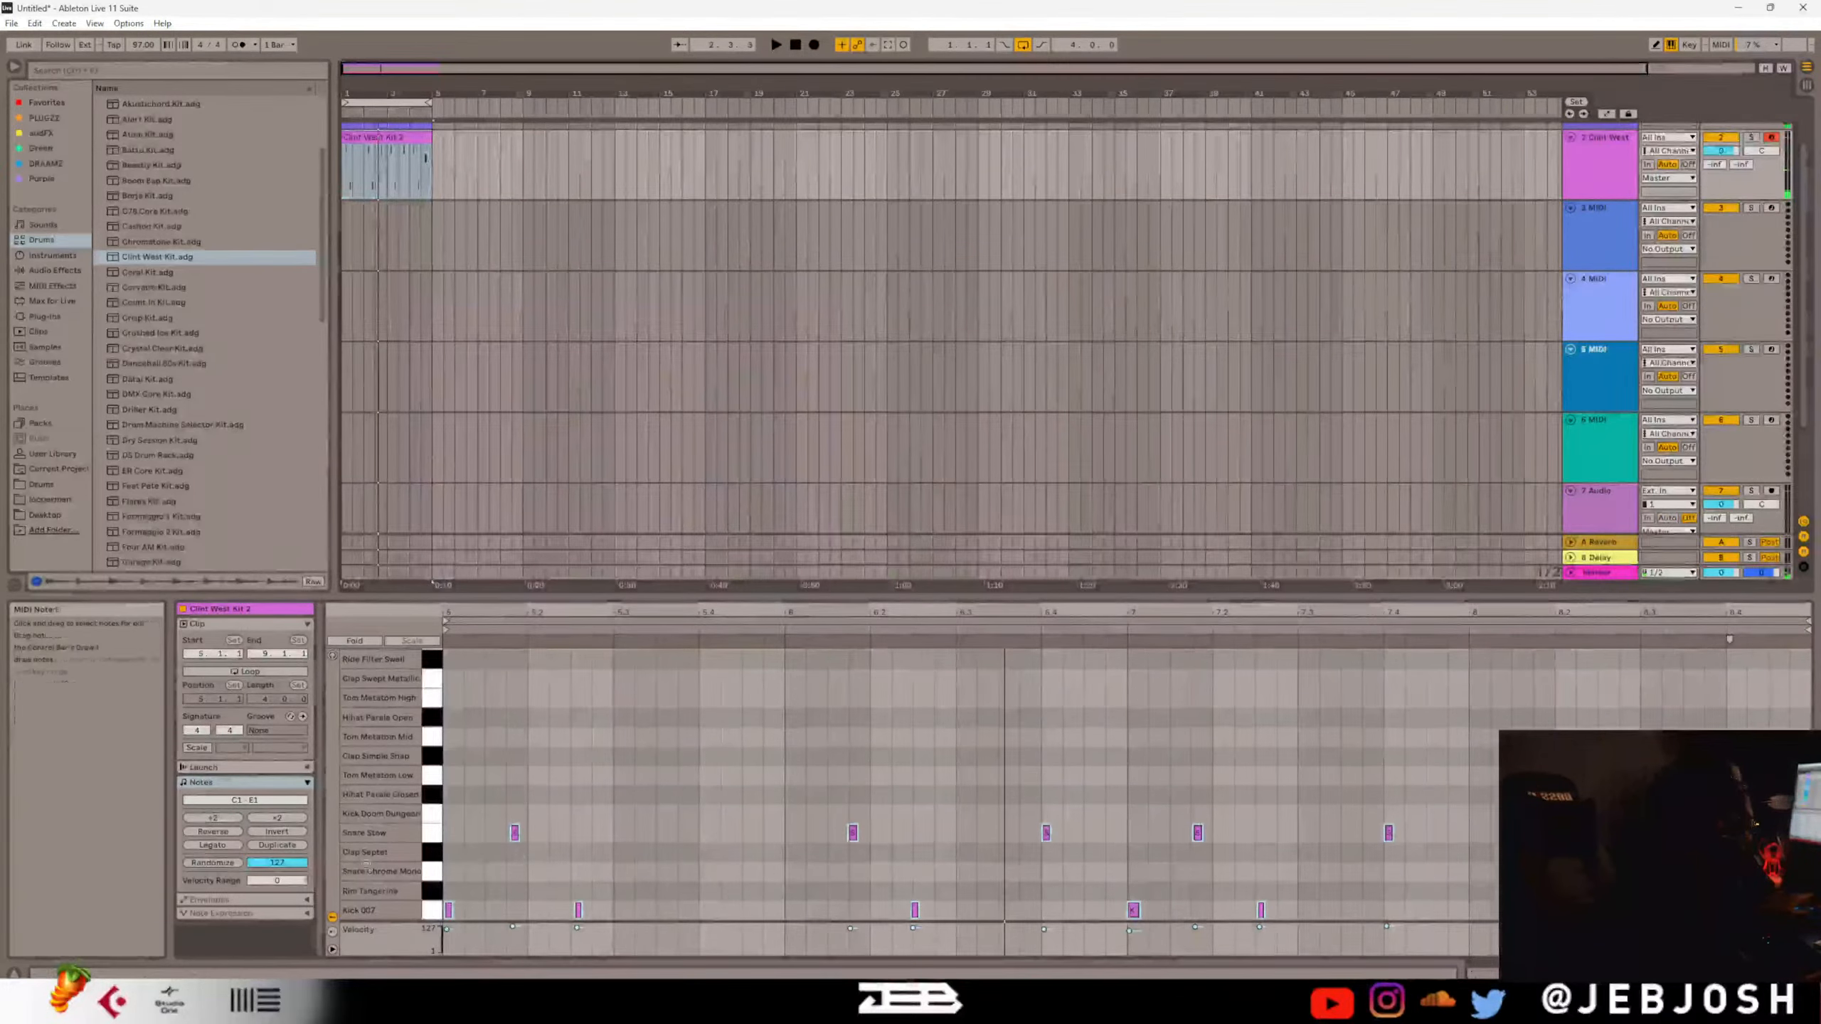
click(431, 909)
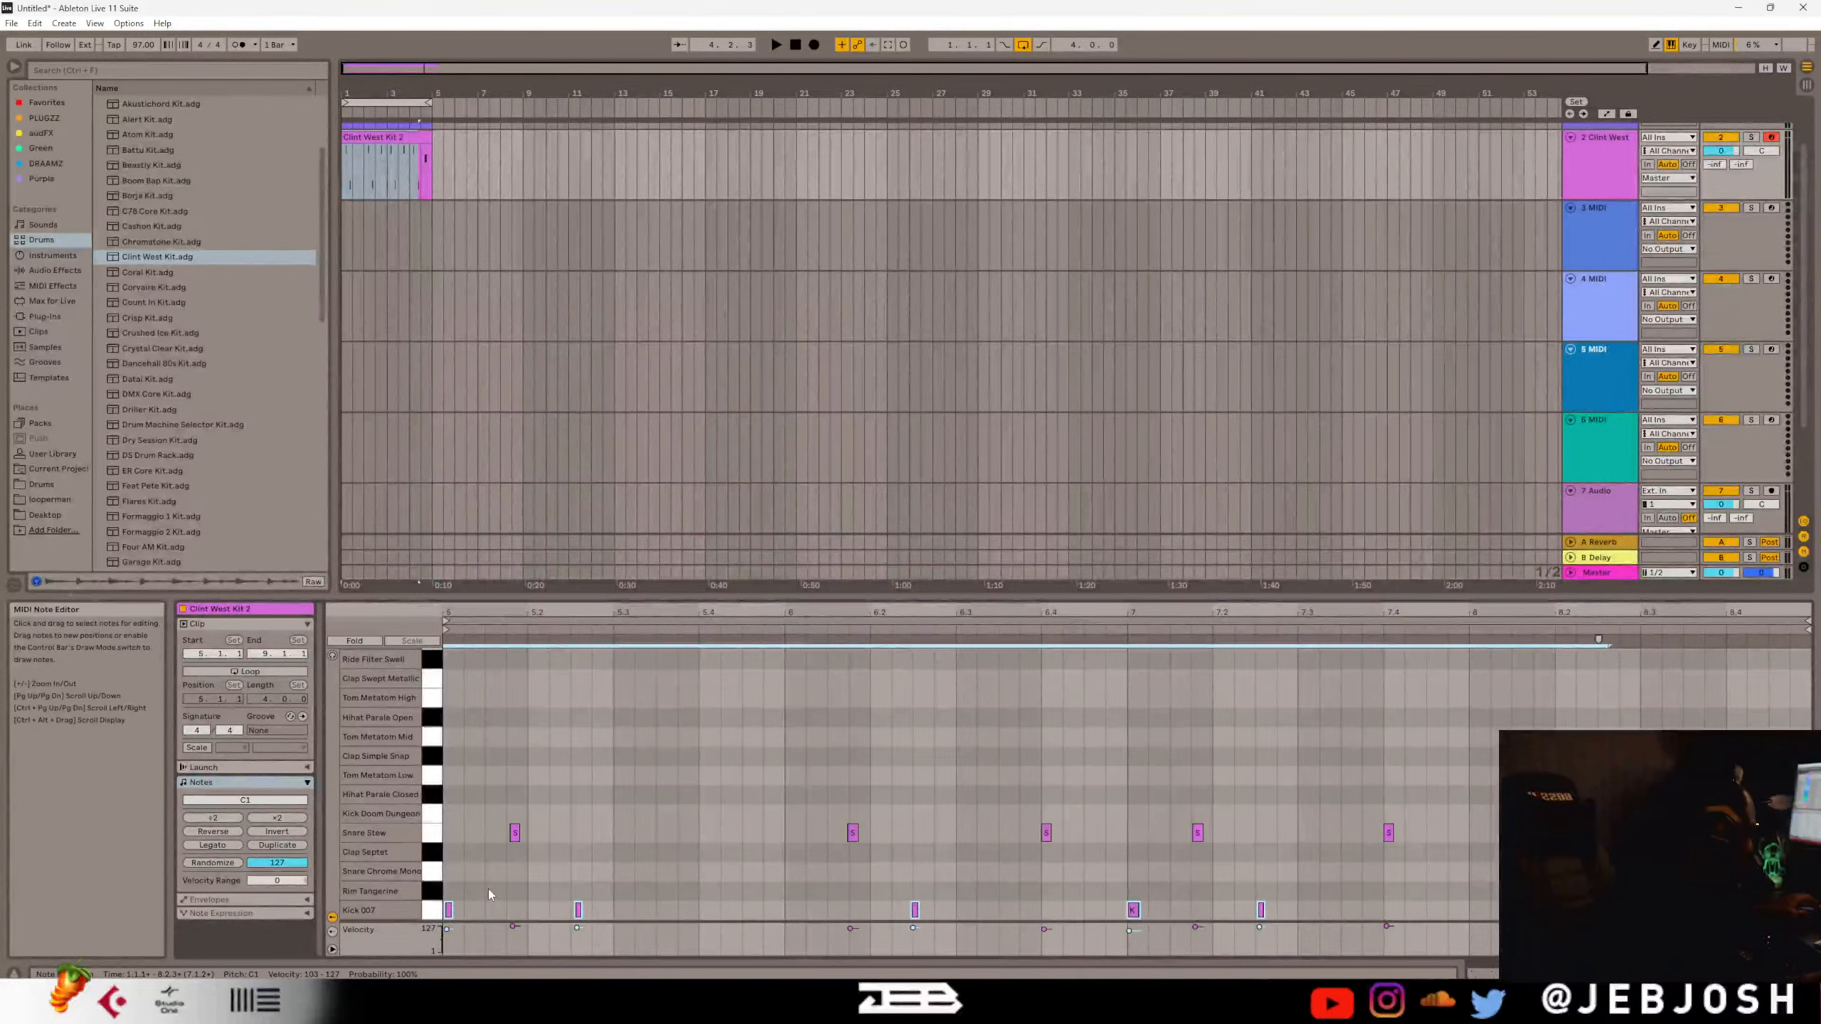
key(ctrl+u)
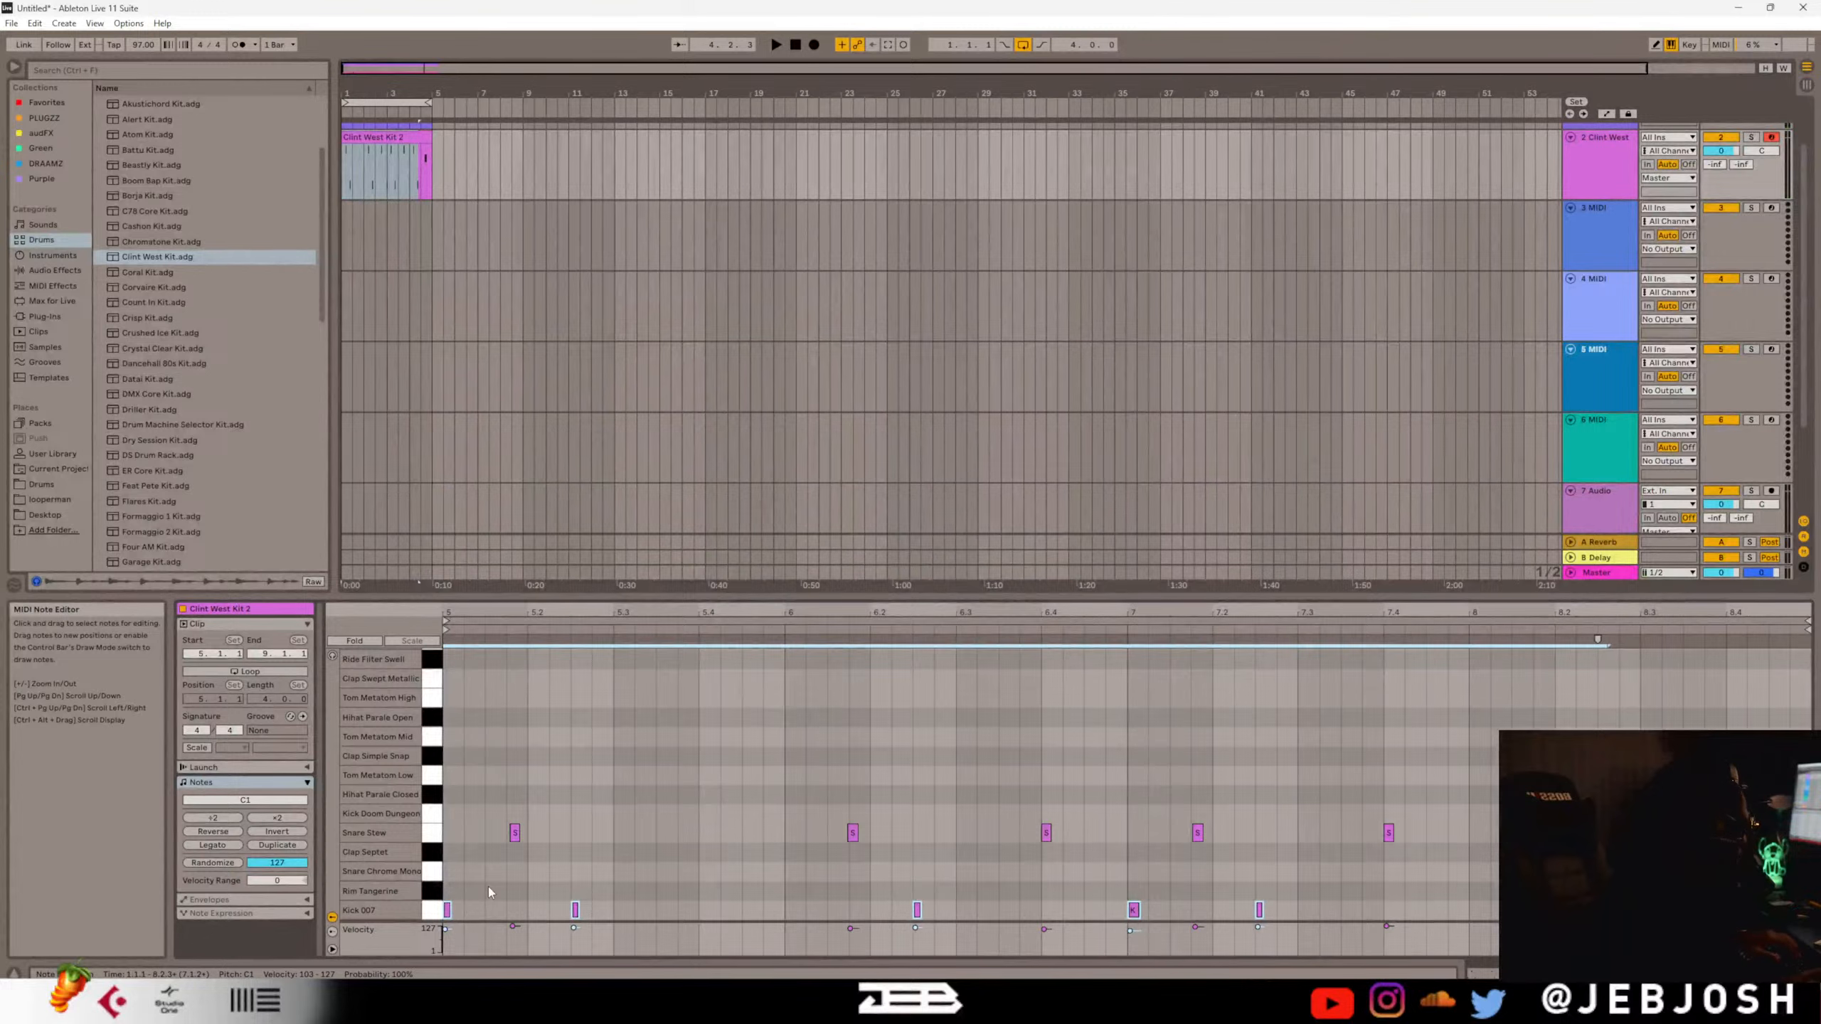
Play back the drum clip and quantize its snare notes.
key(space)
click(669, 826)
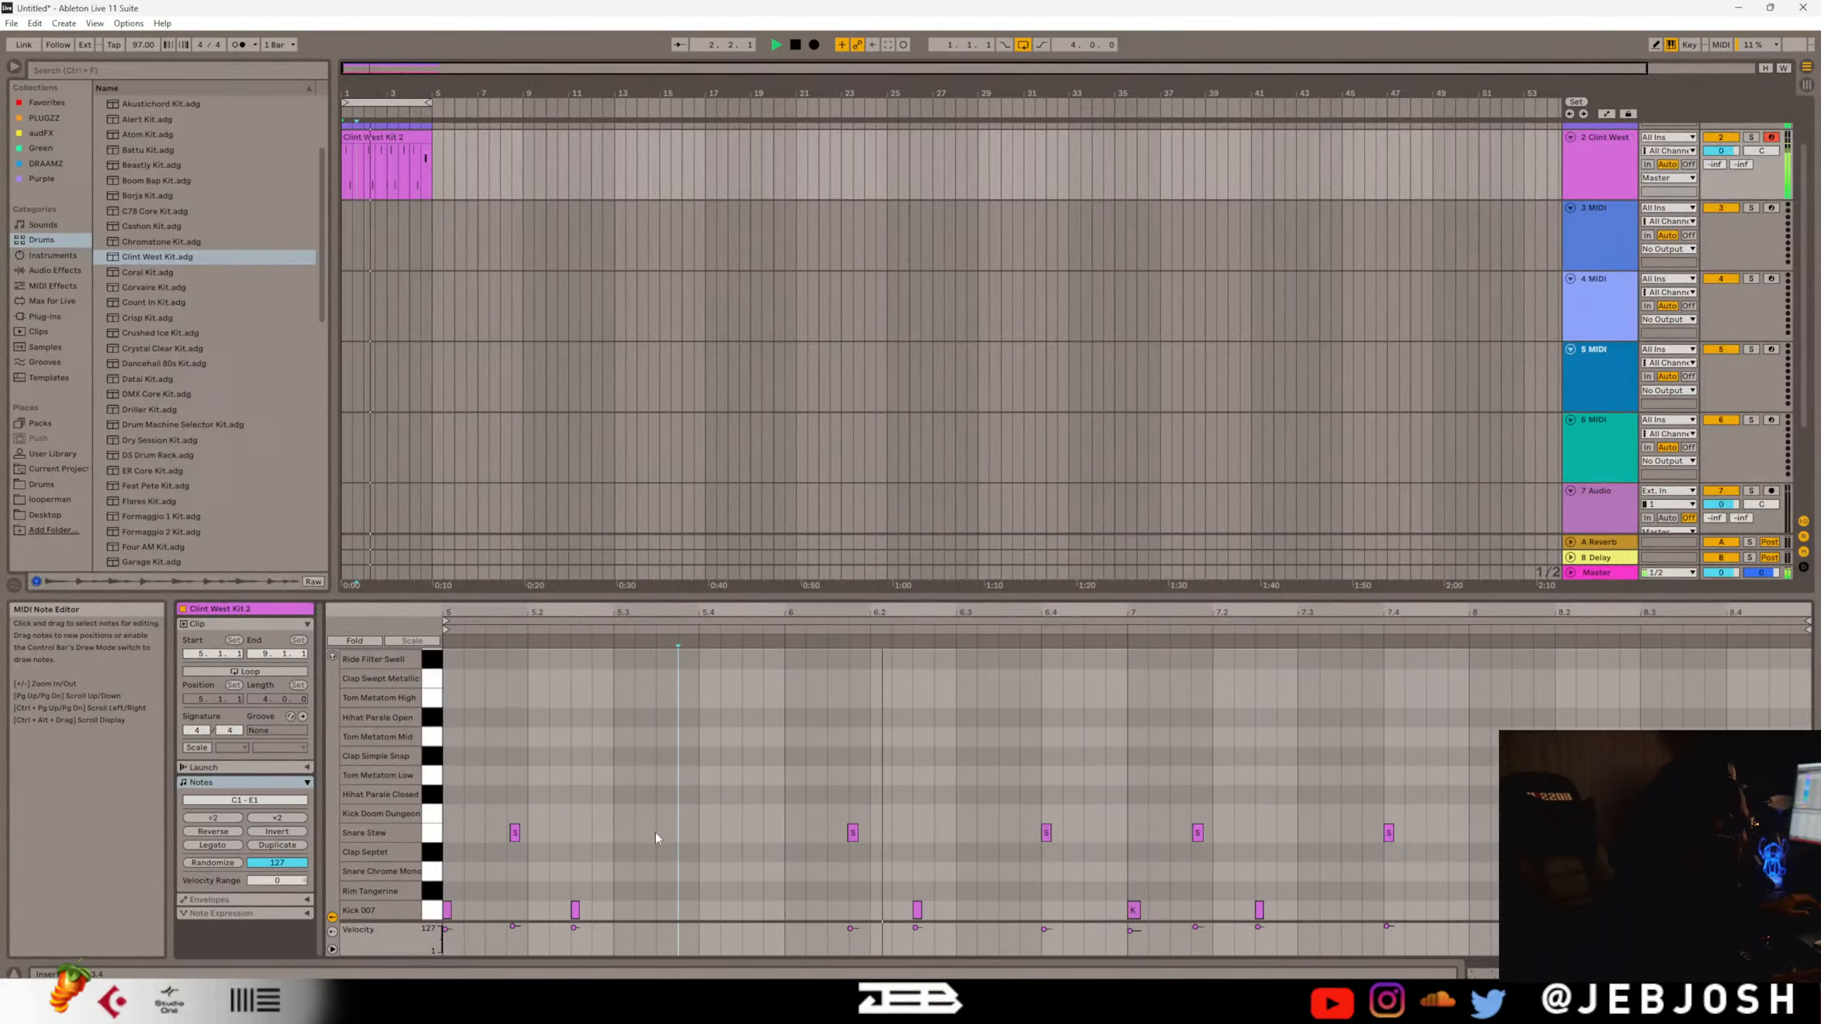
click(433, 835)
key(ctrl+u)
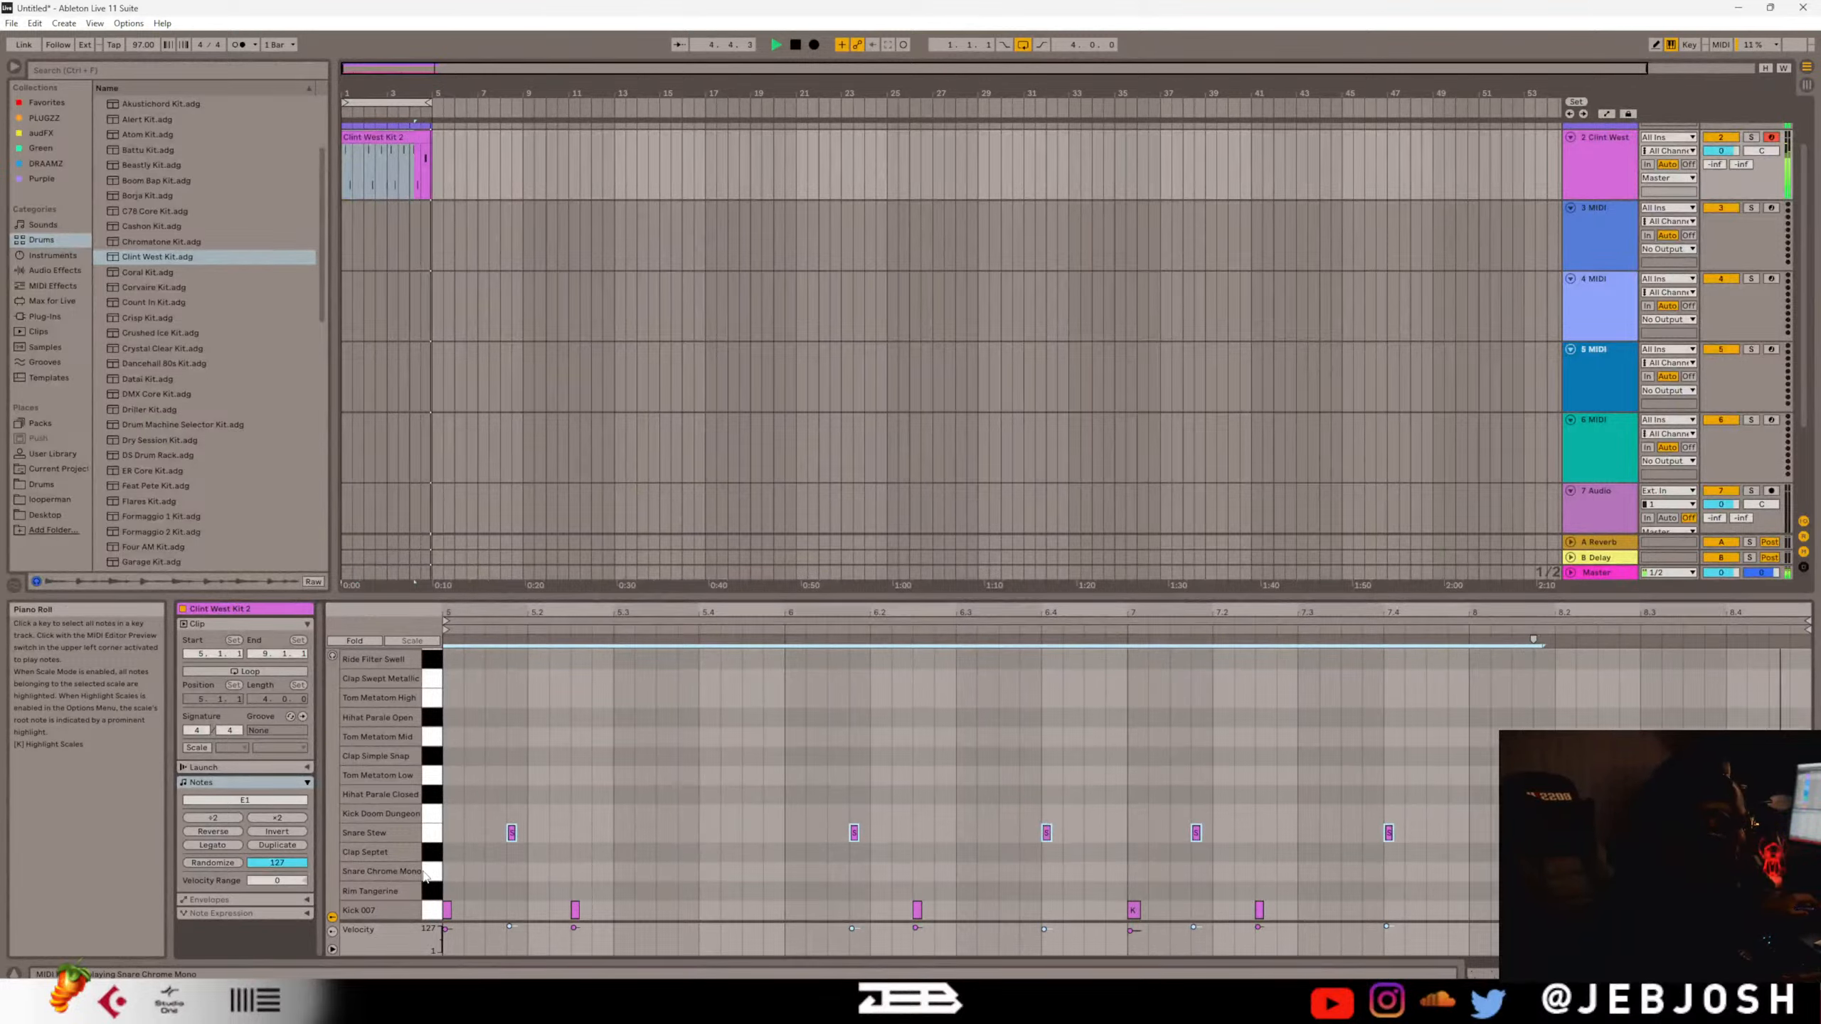
Try the Badass Lead and Basic Sine Drive Lead synth presets on the third track and lower that track's volume.
click(1578, 234)
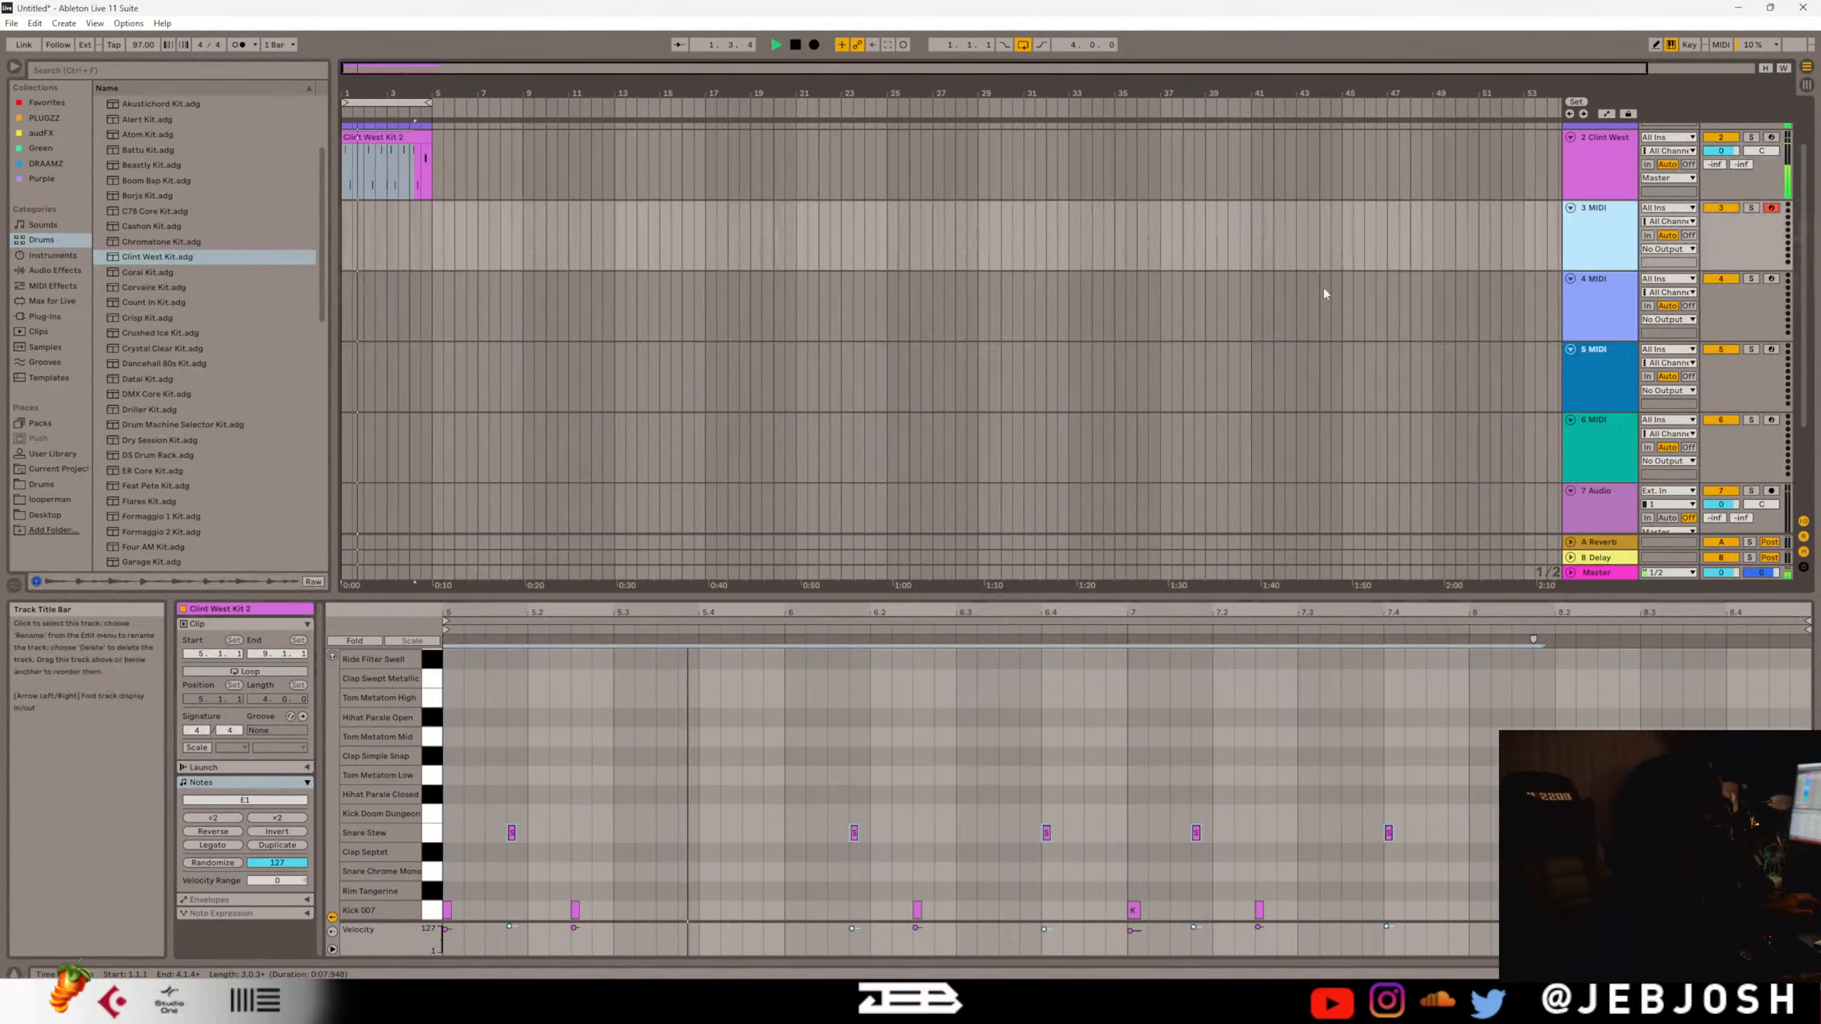
scroll(143, 248, up, 3)
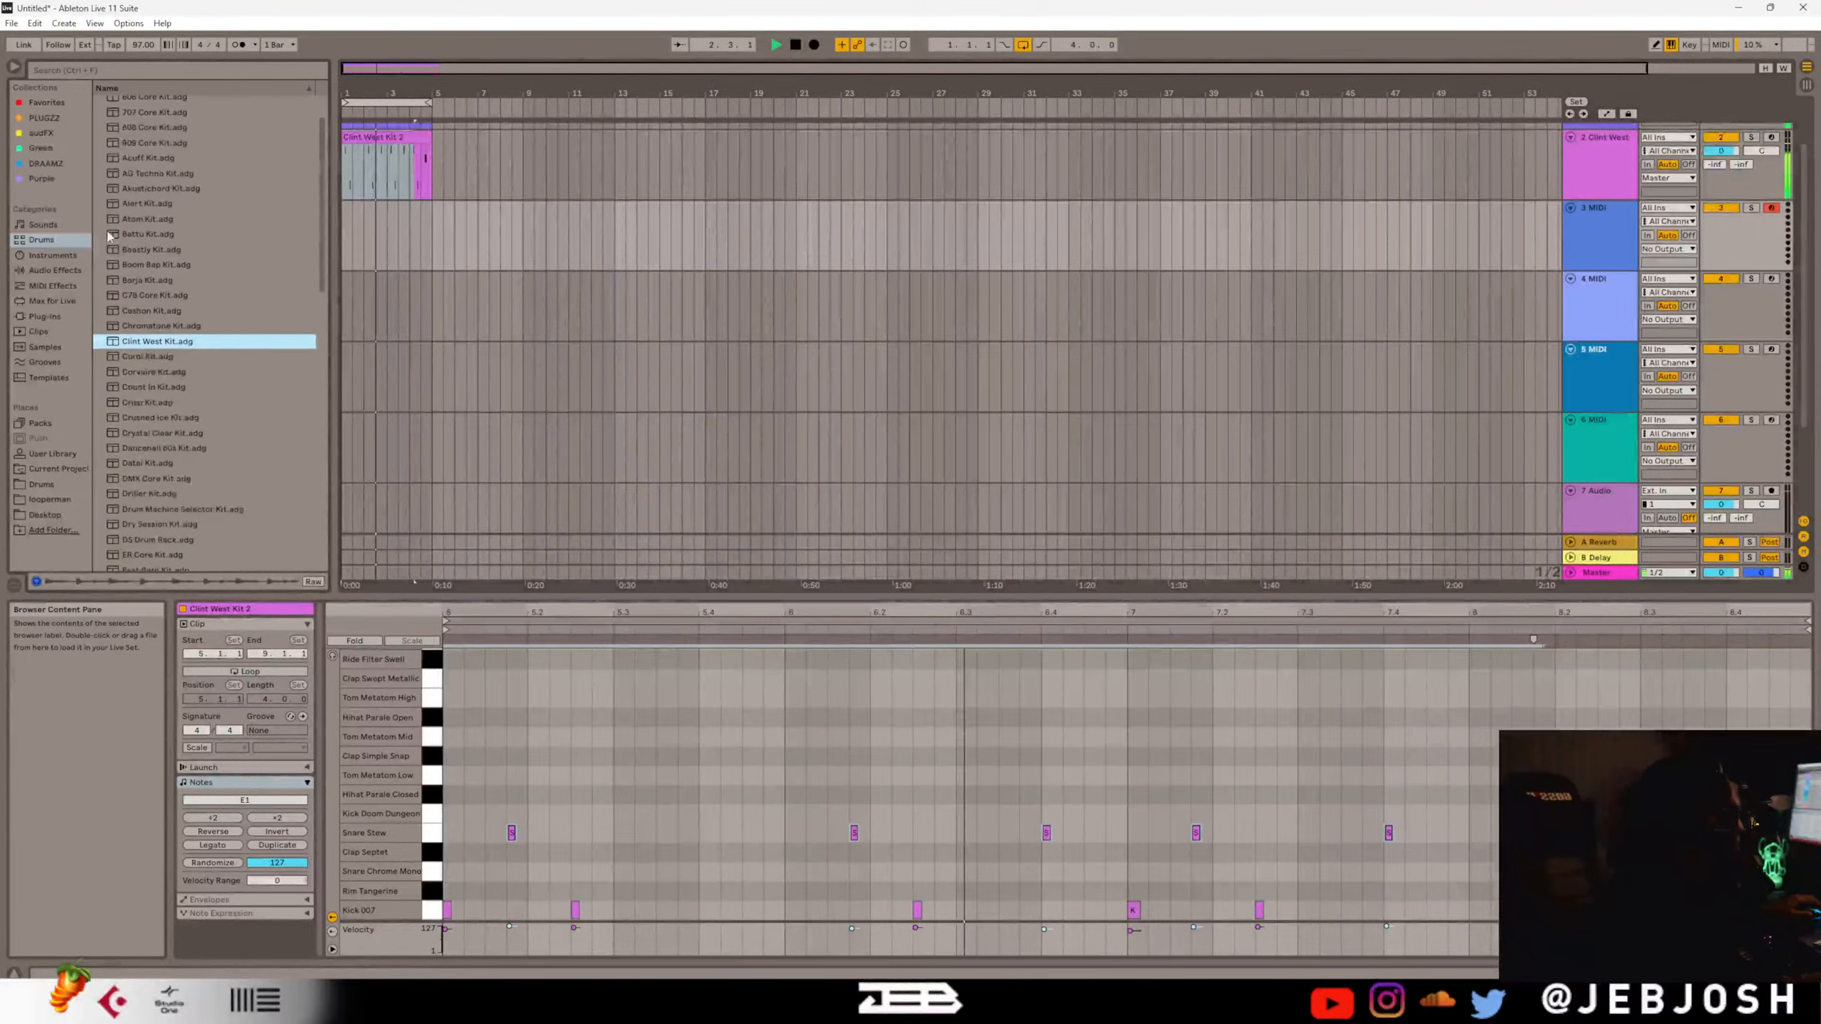
click(48, 257)
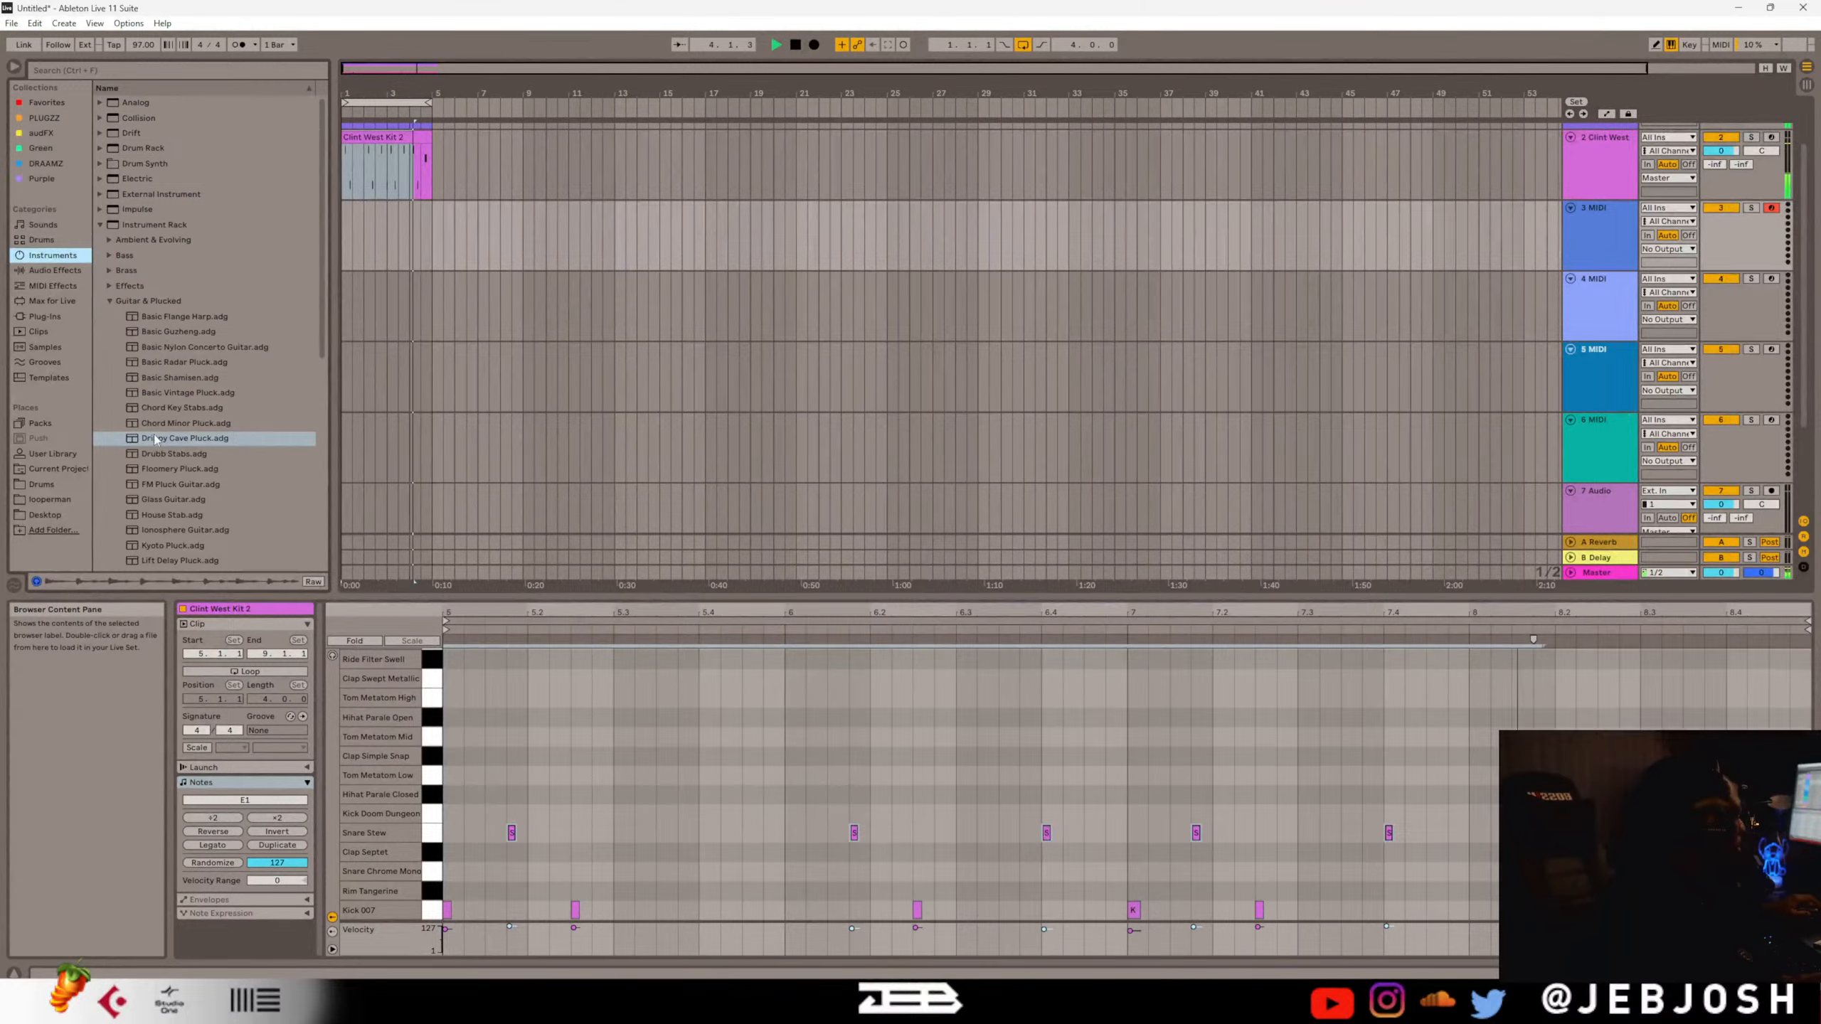
click(108, 301)
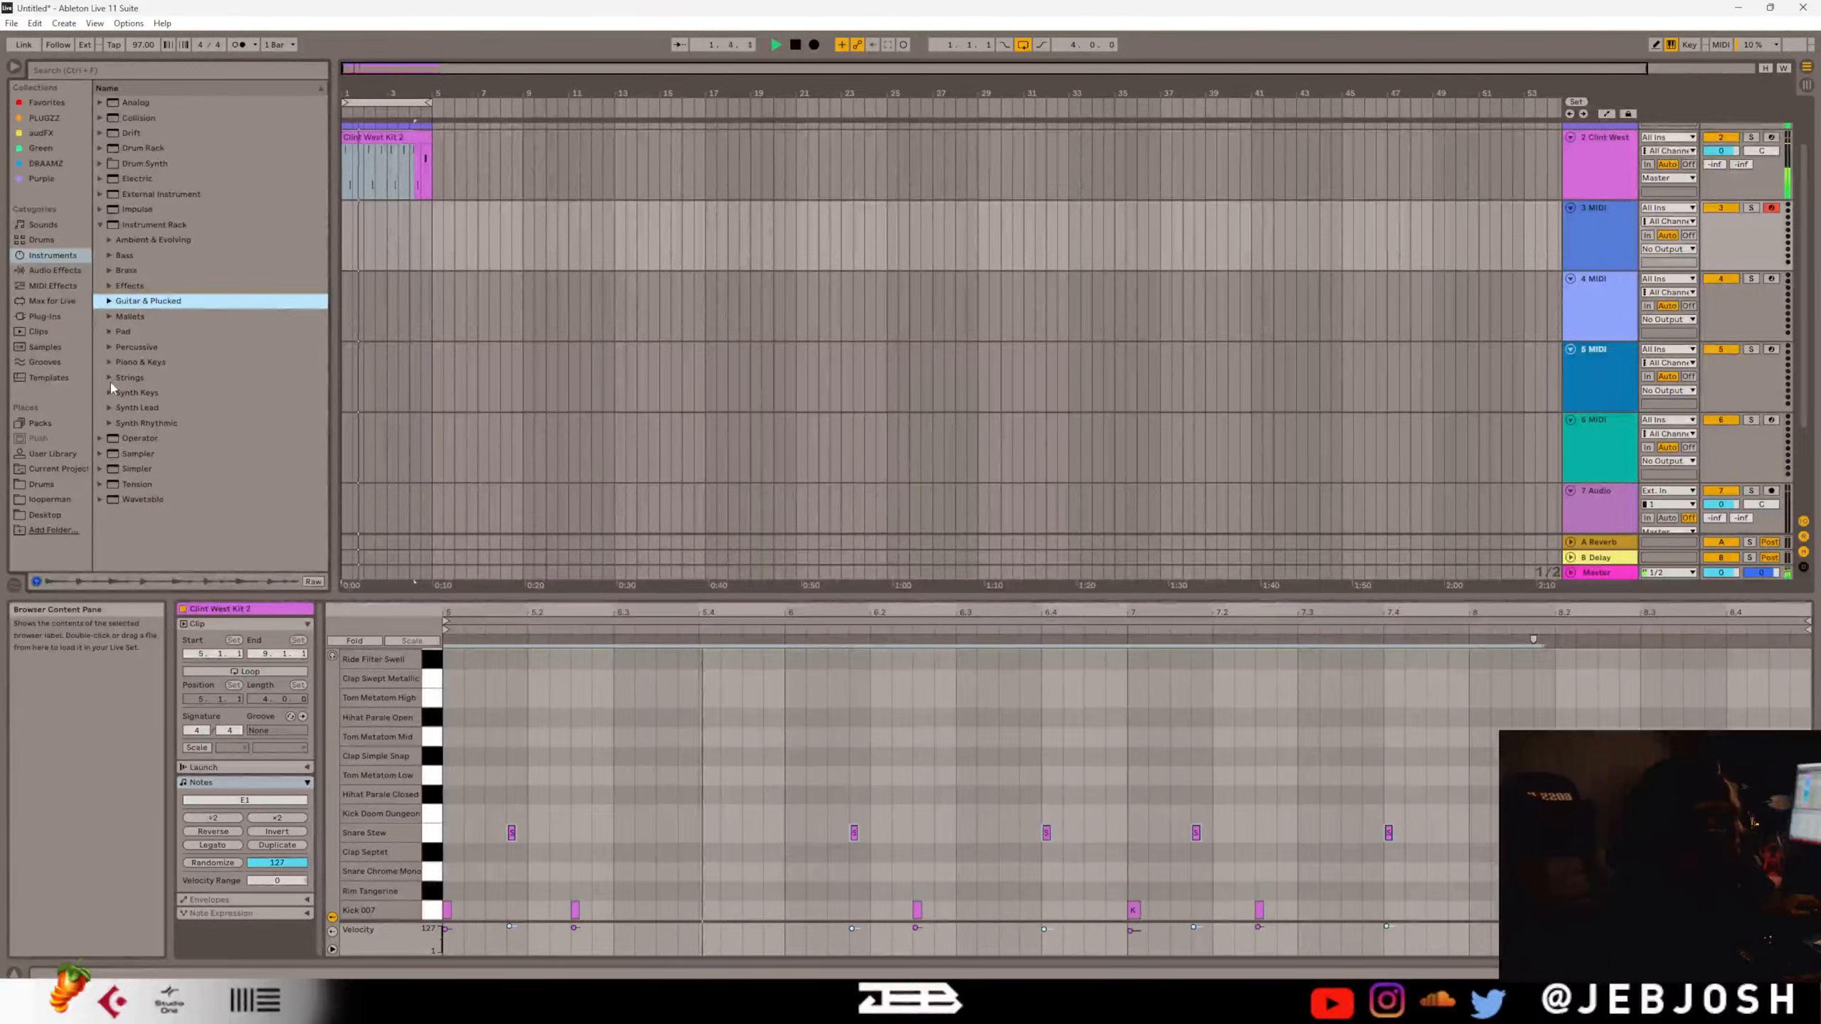
click(107, 407)
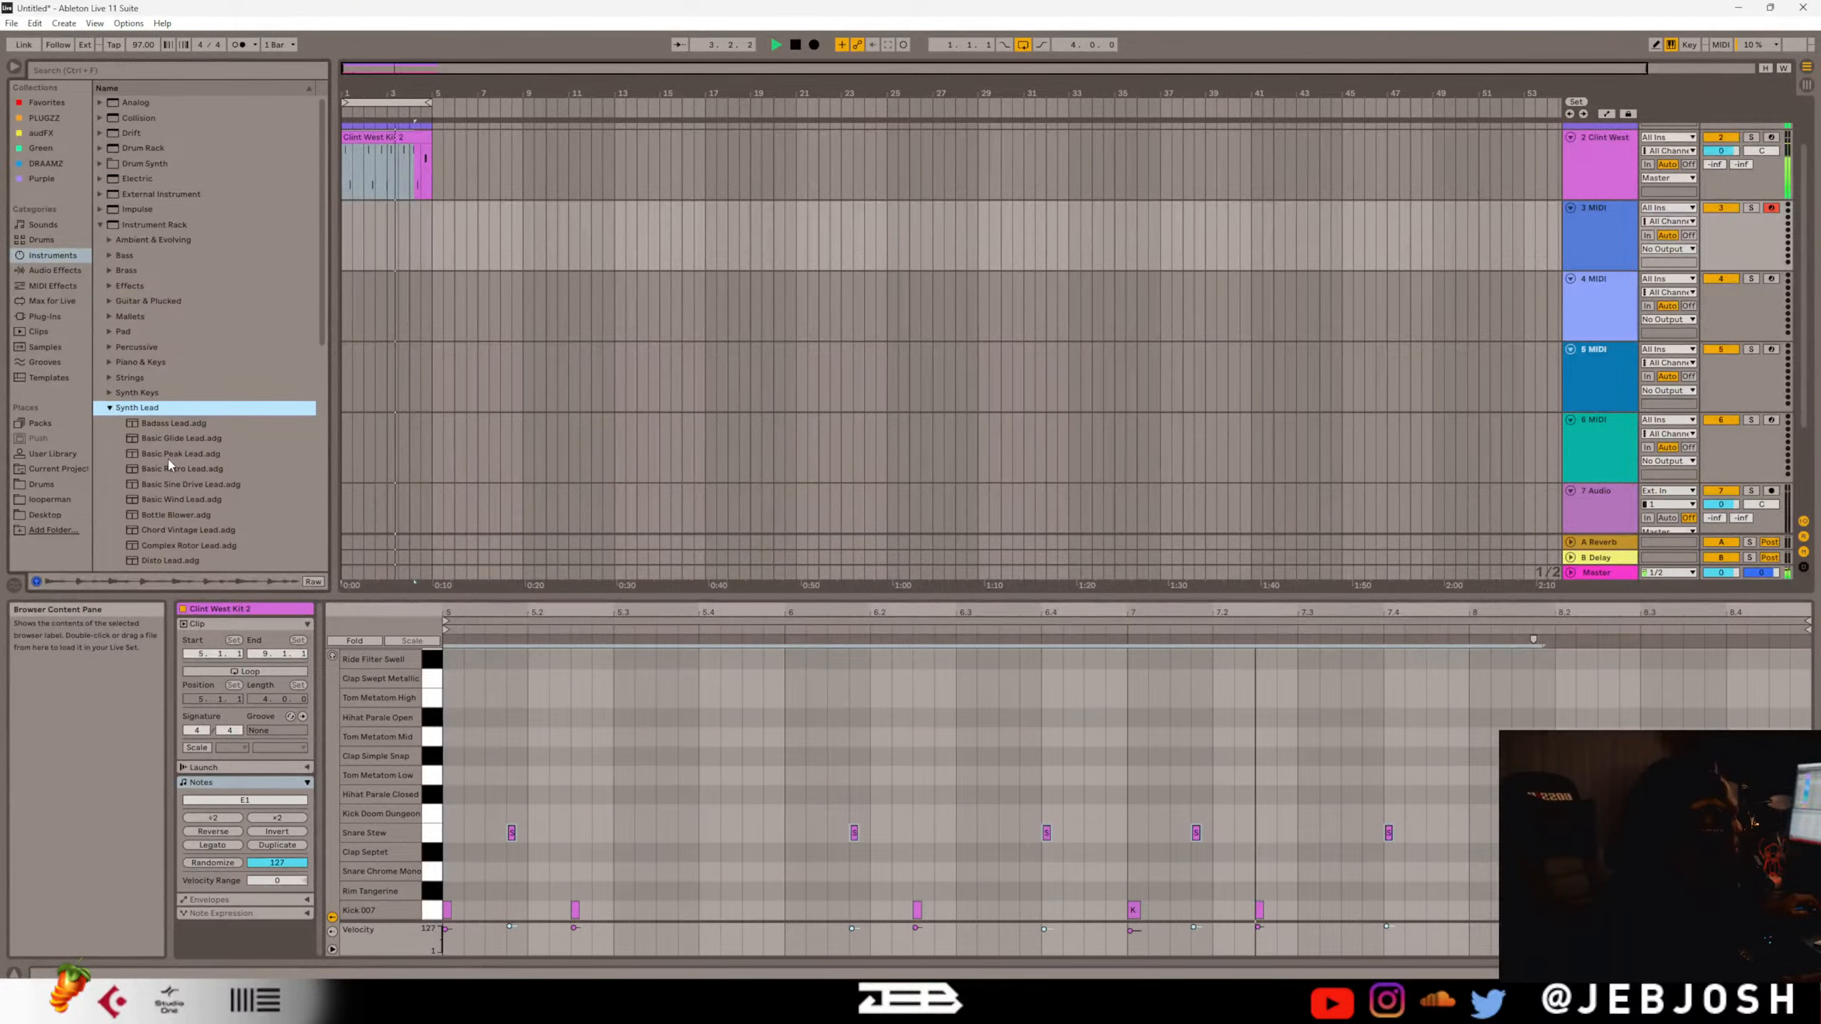
drag(174, 424, 369, 246)
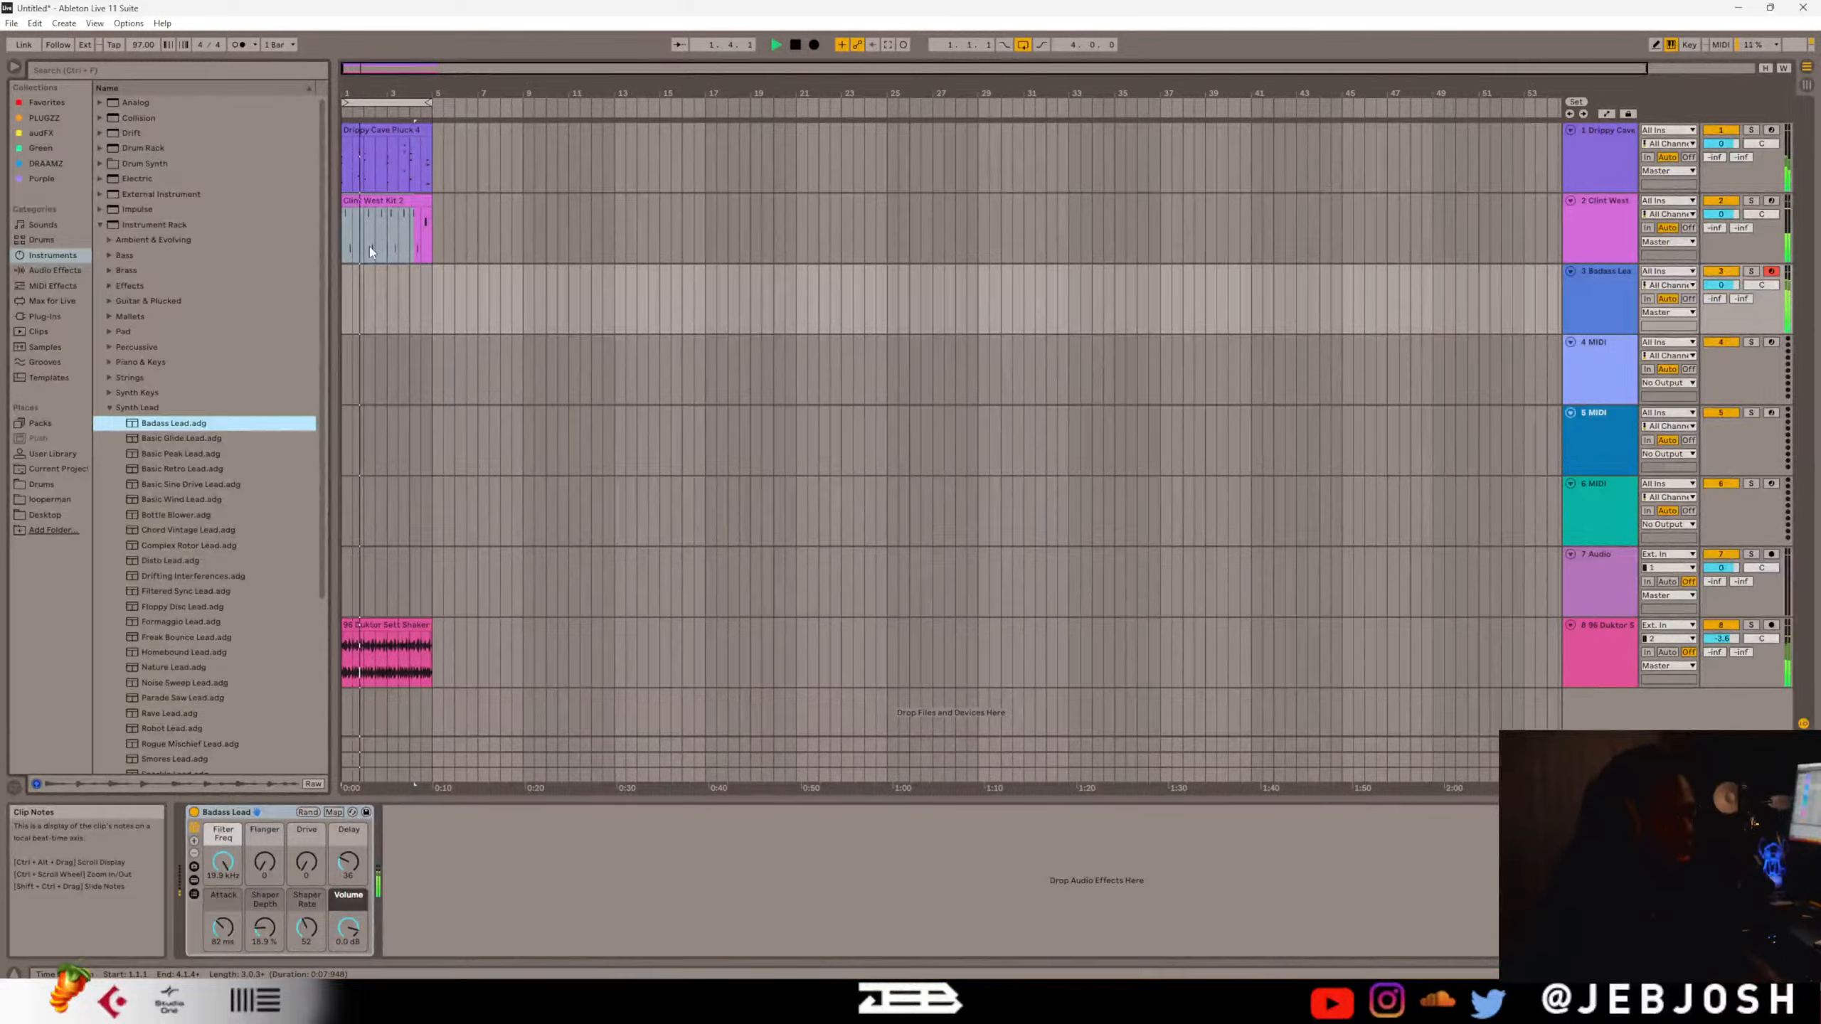
double_click(182, 492)
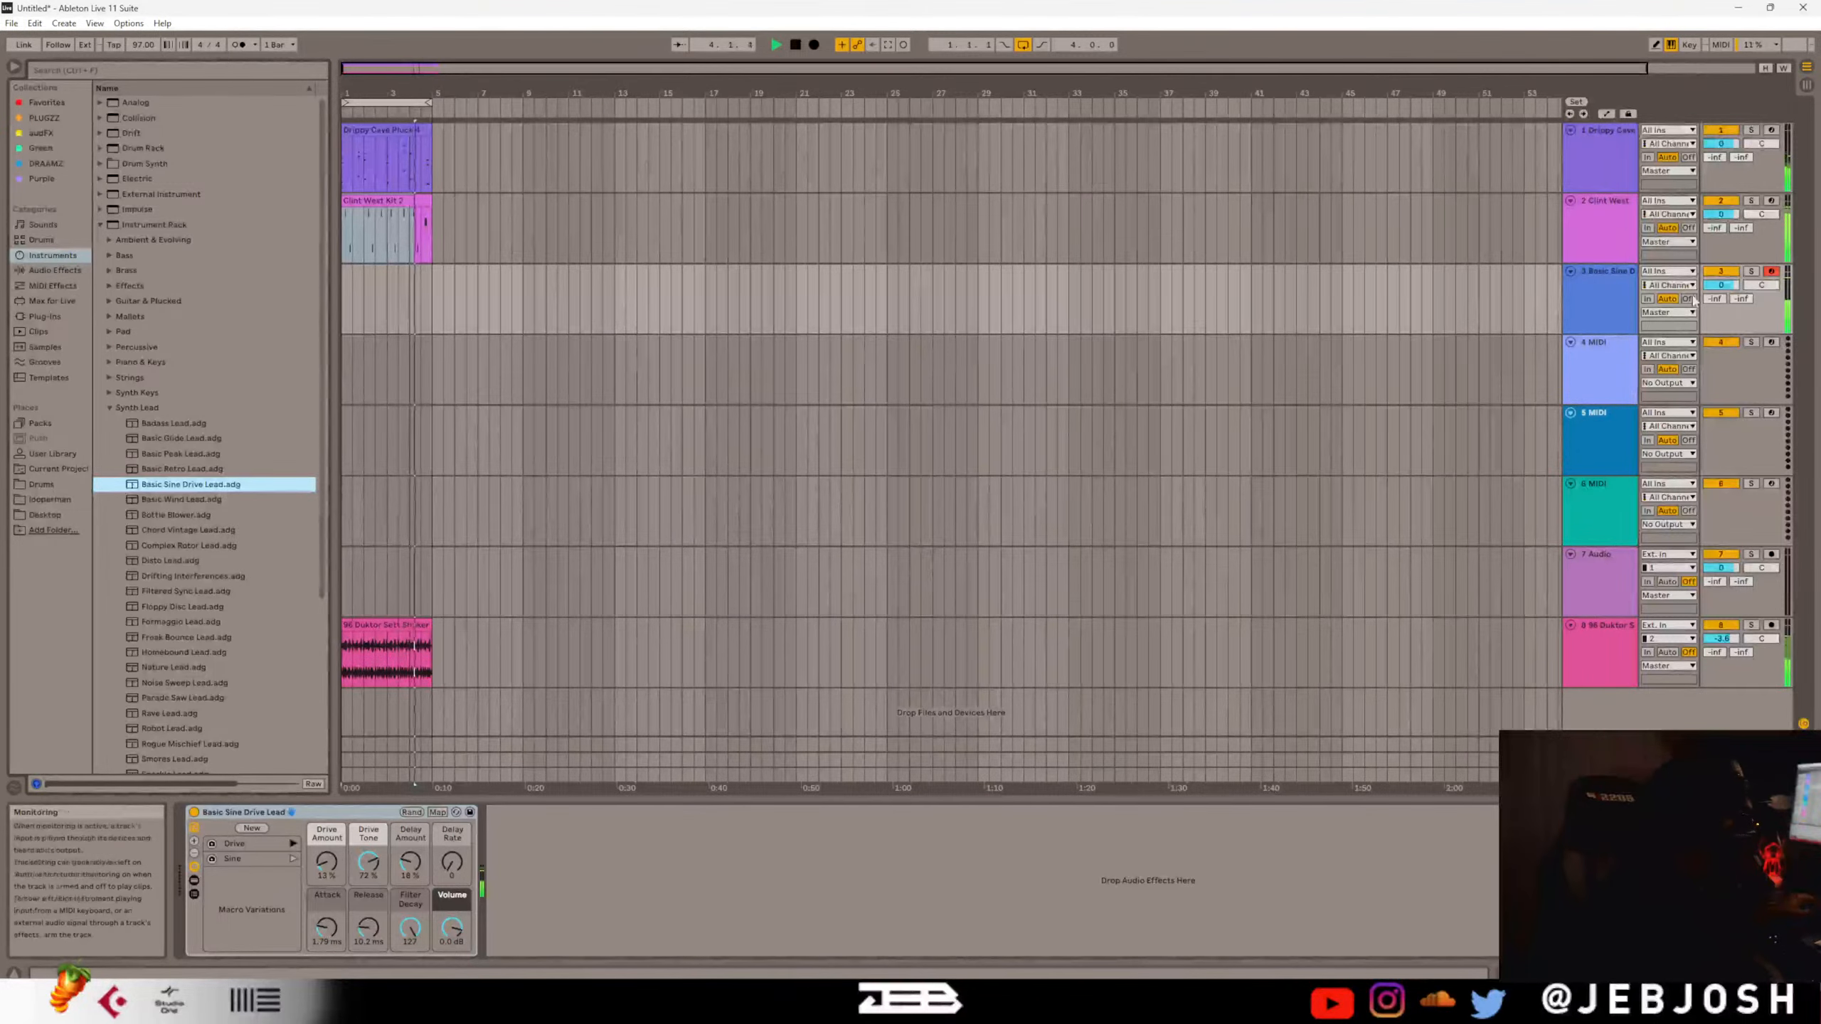
drag(1712, 286, 1712, 316)
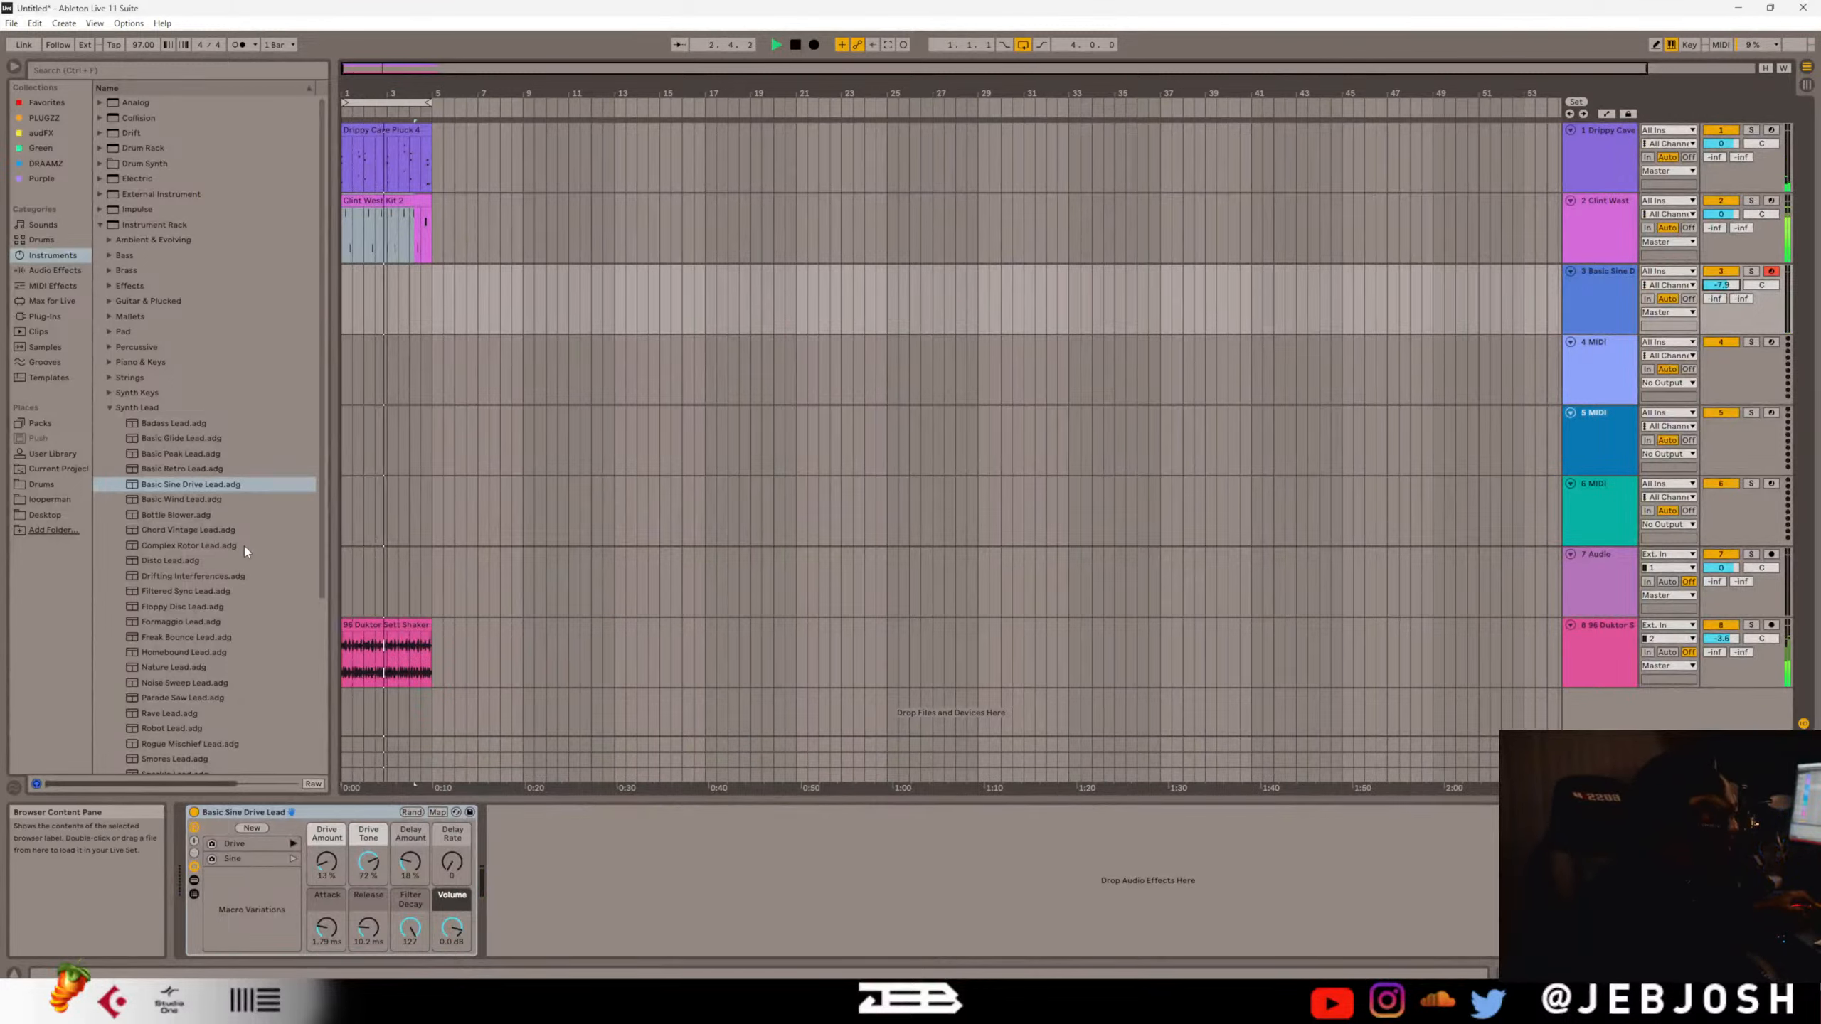
Try the Disto Lead, Rave Lead and Smores Lead presets on the third track during playback.
double_click(226, 559)
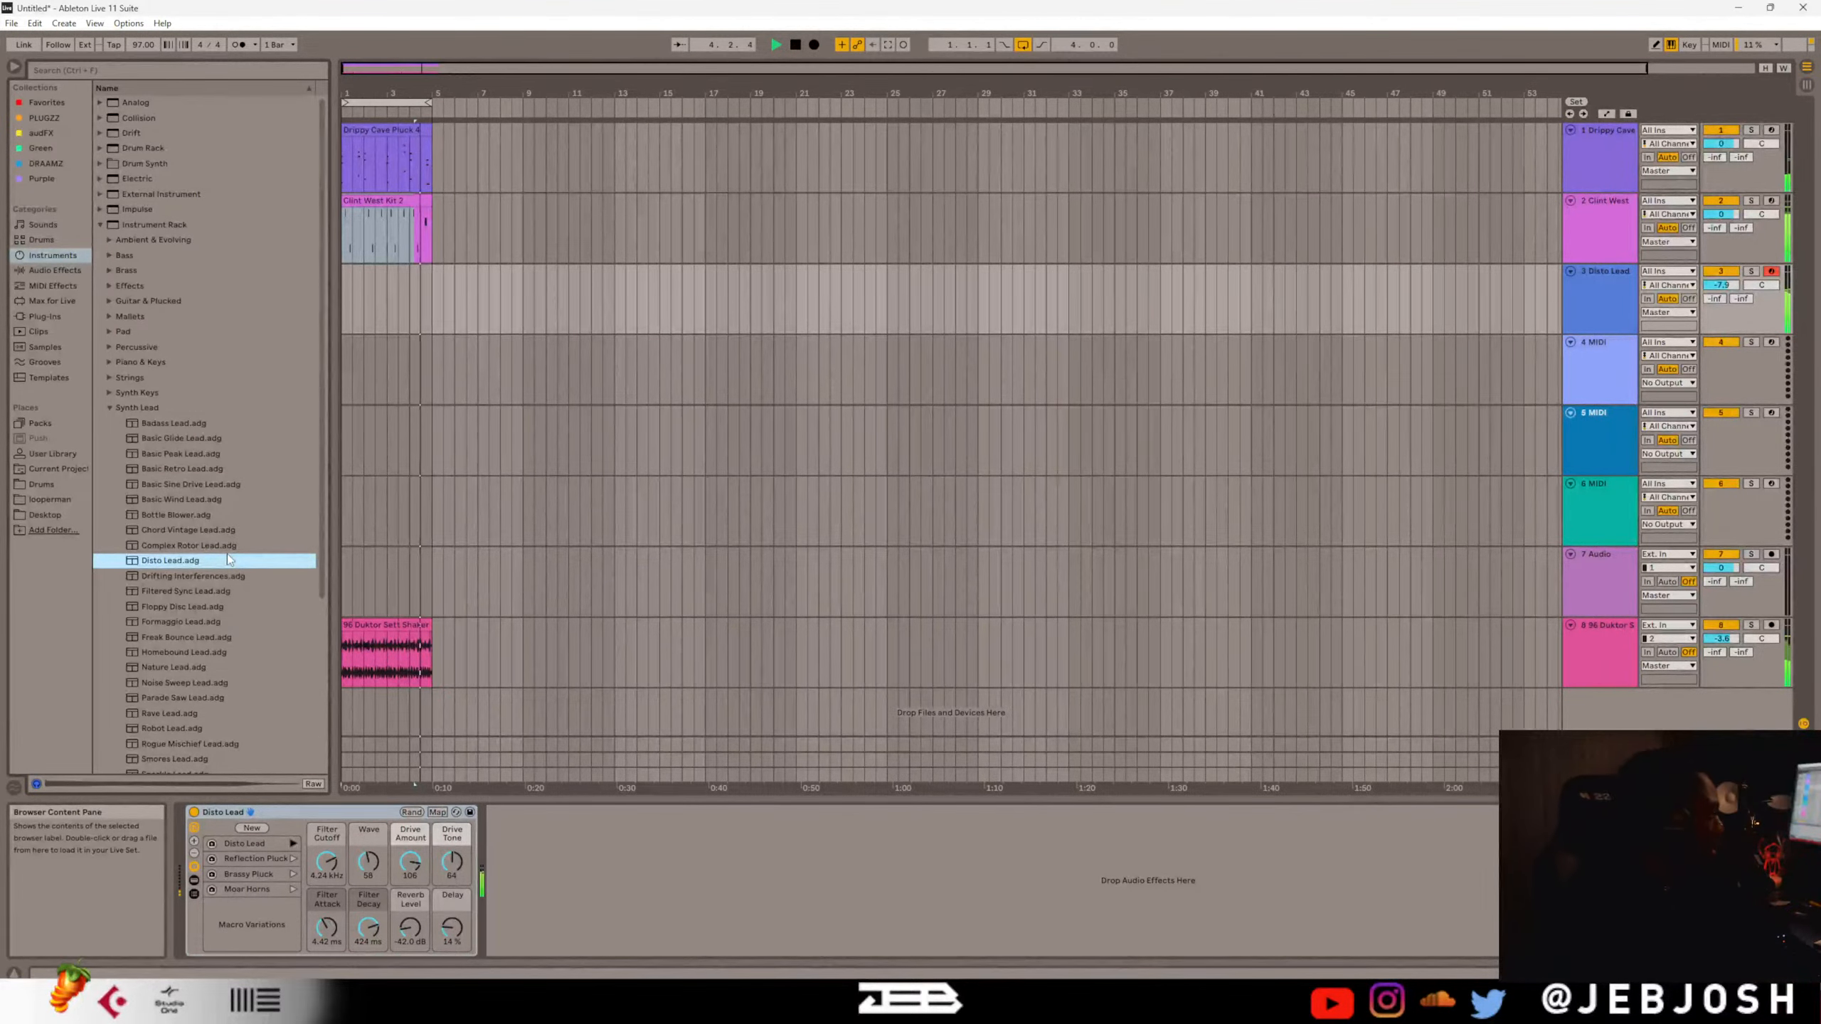
click(244, 697)
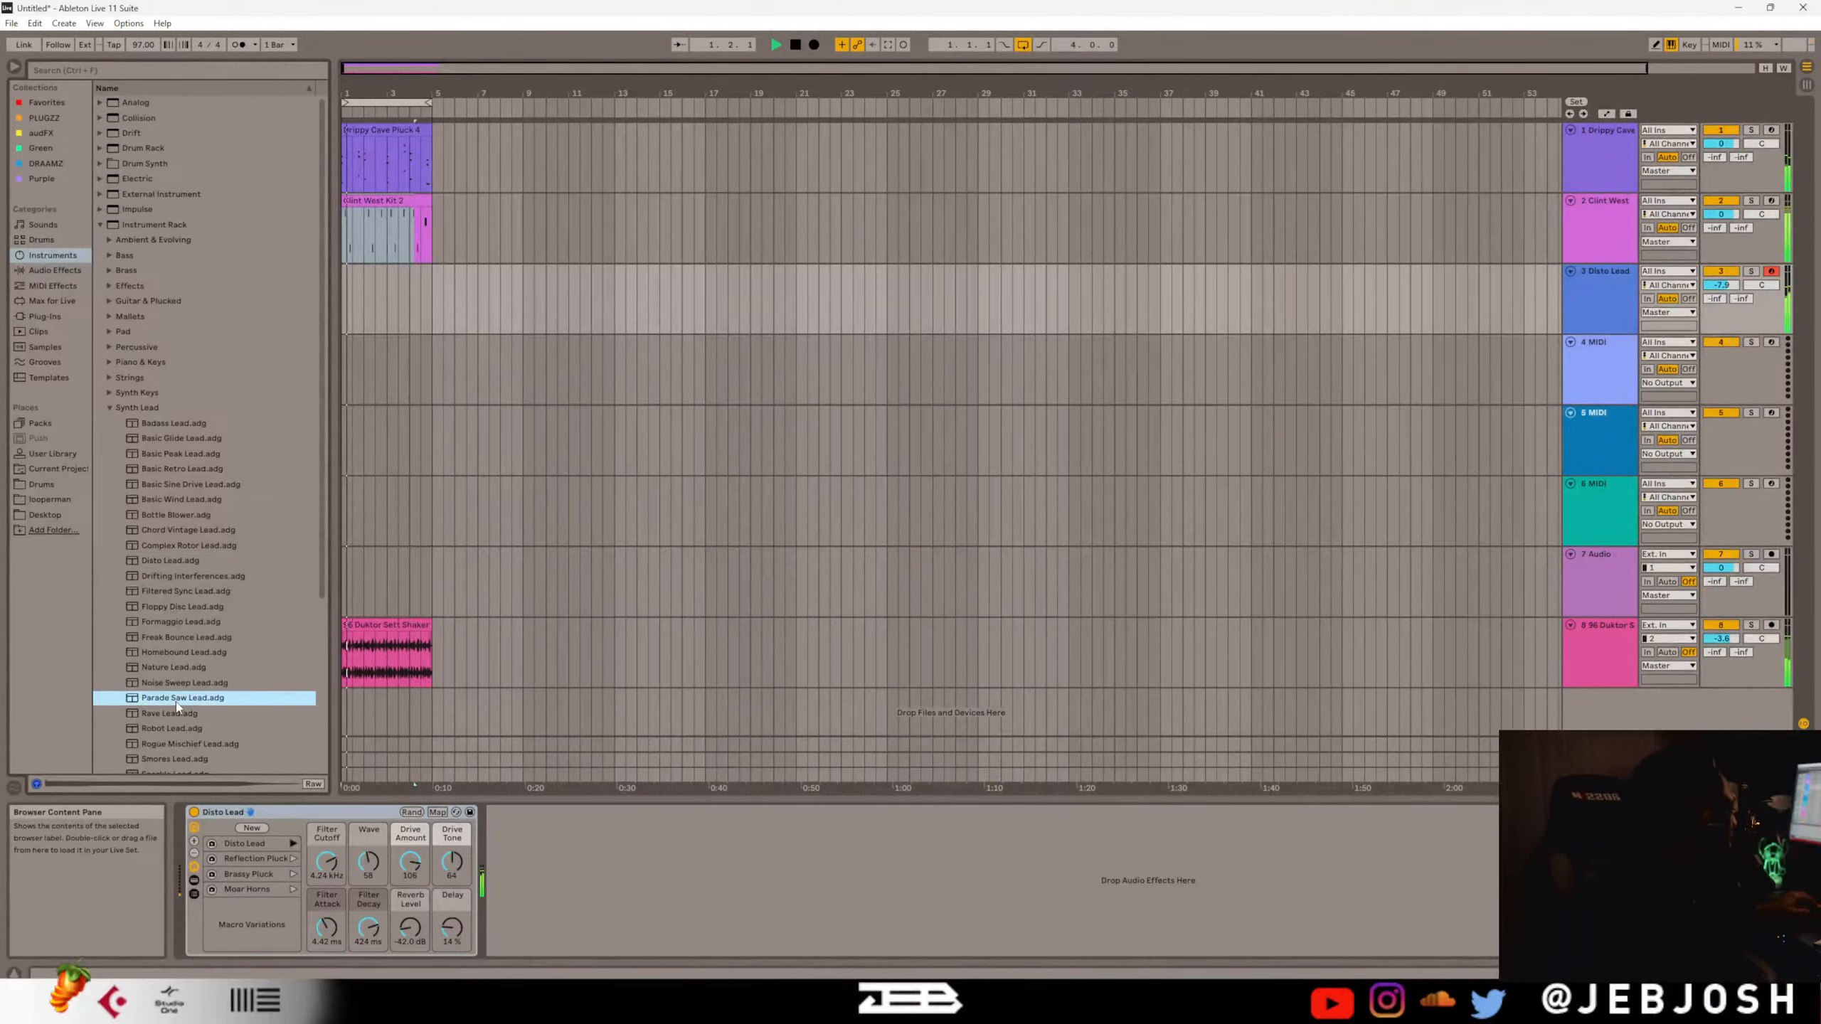
click(170, 714)
scroll(170, 719, down, 3)
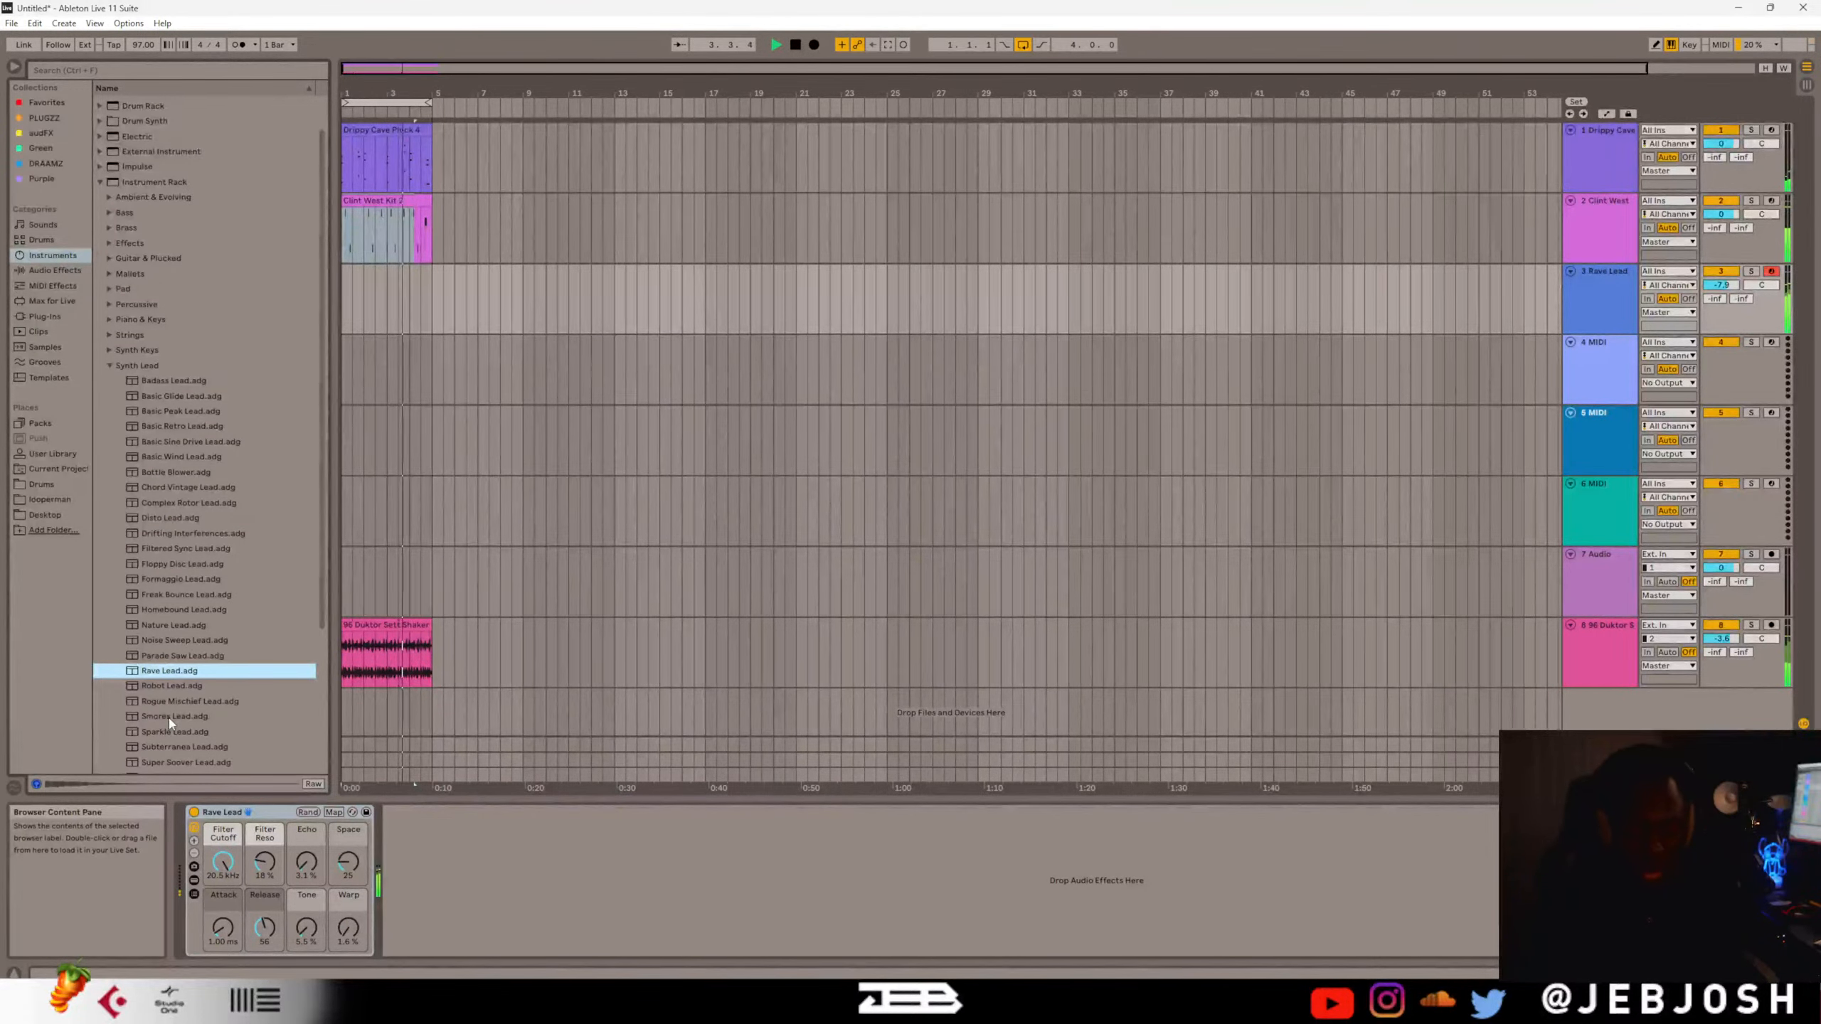
click(170, 717)
double_click(167, 717)
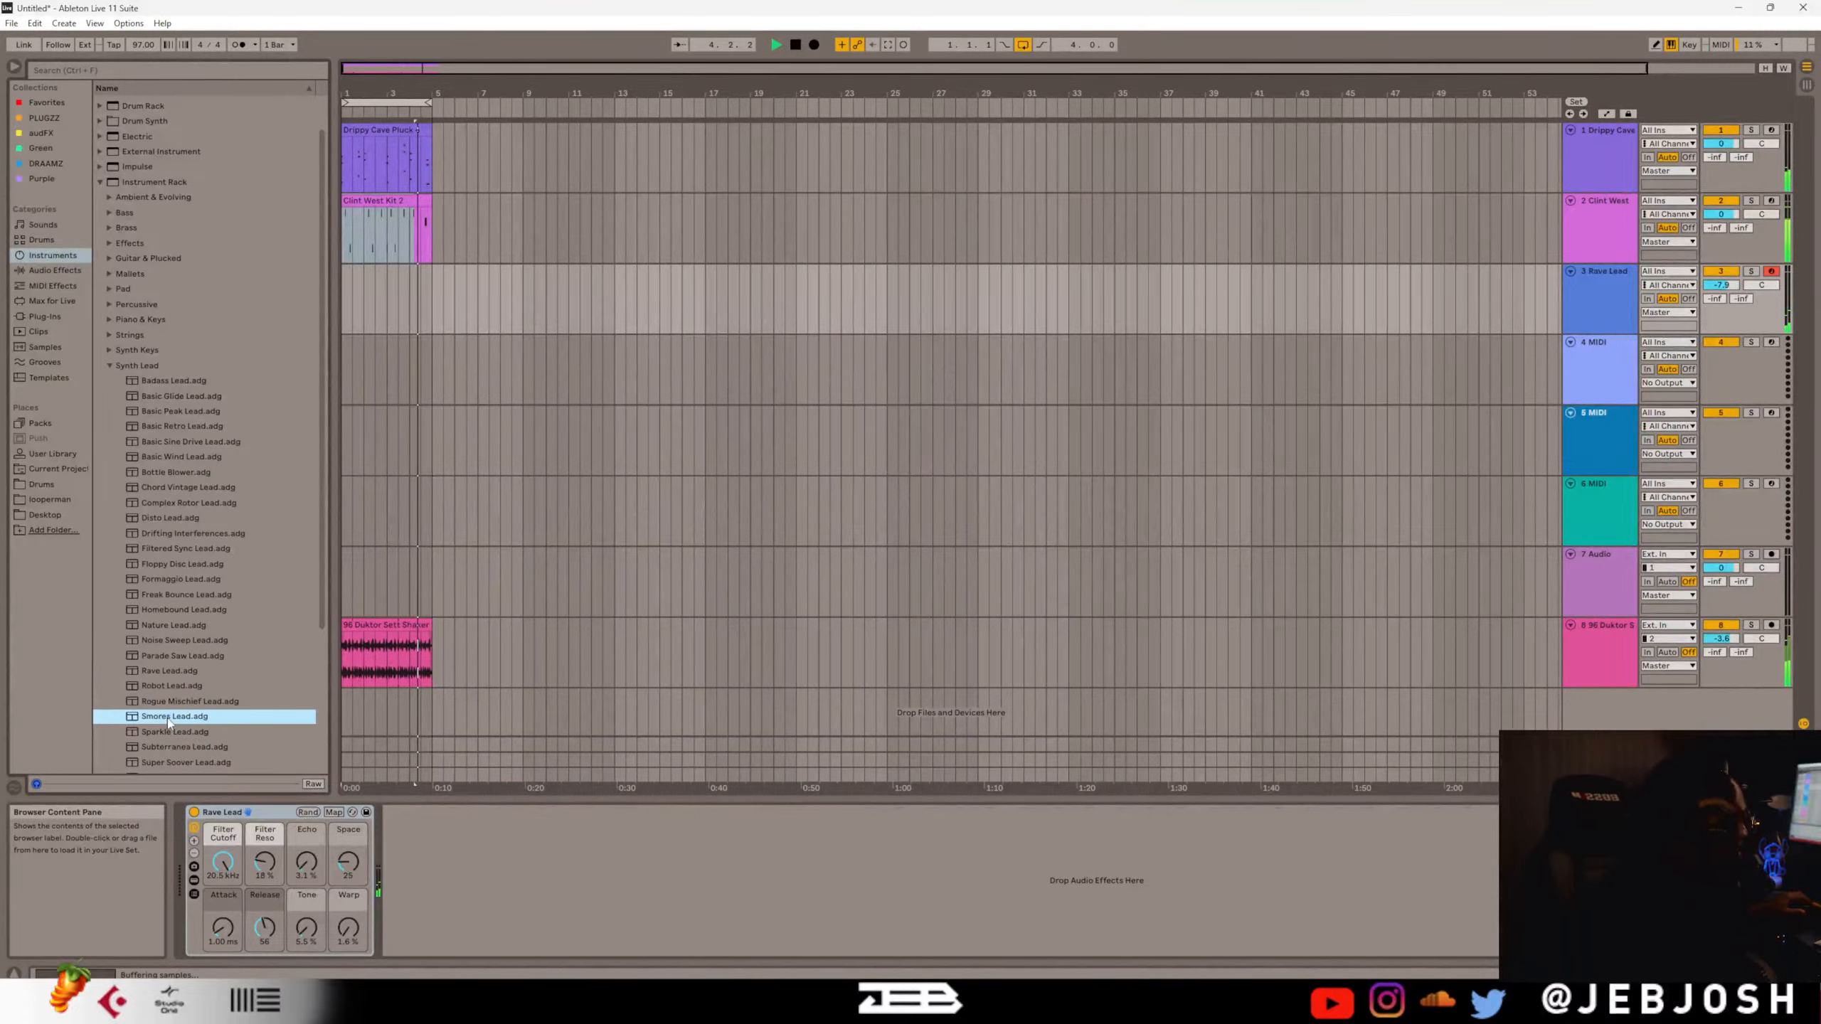
Try the Sparkle, Swirl and Subterranea Lead presets on the third track, then settle on Synthetic Flute.
click(168, 733)
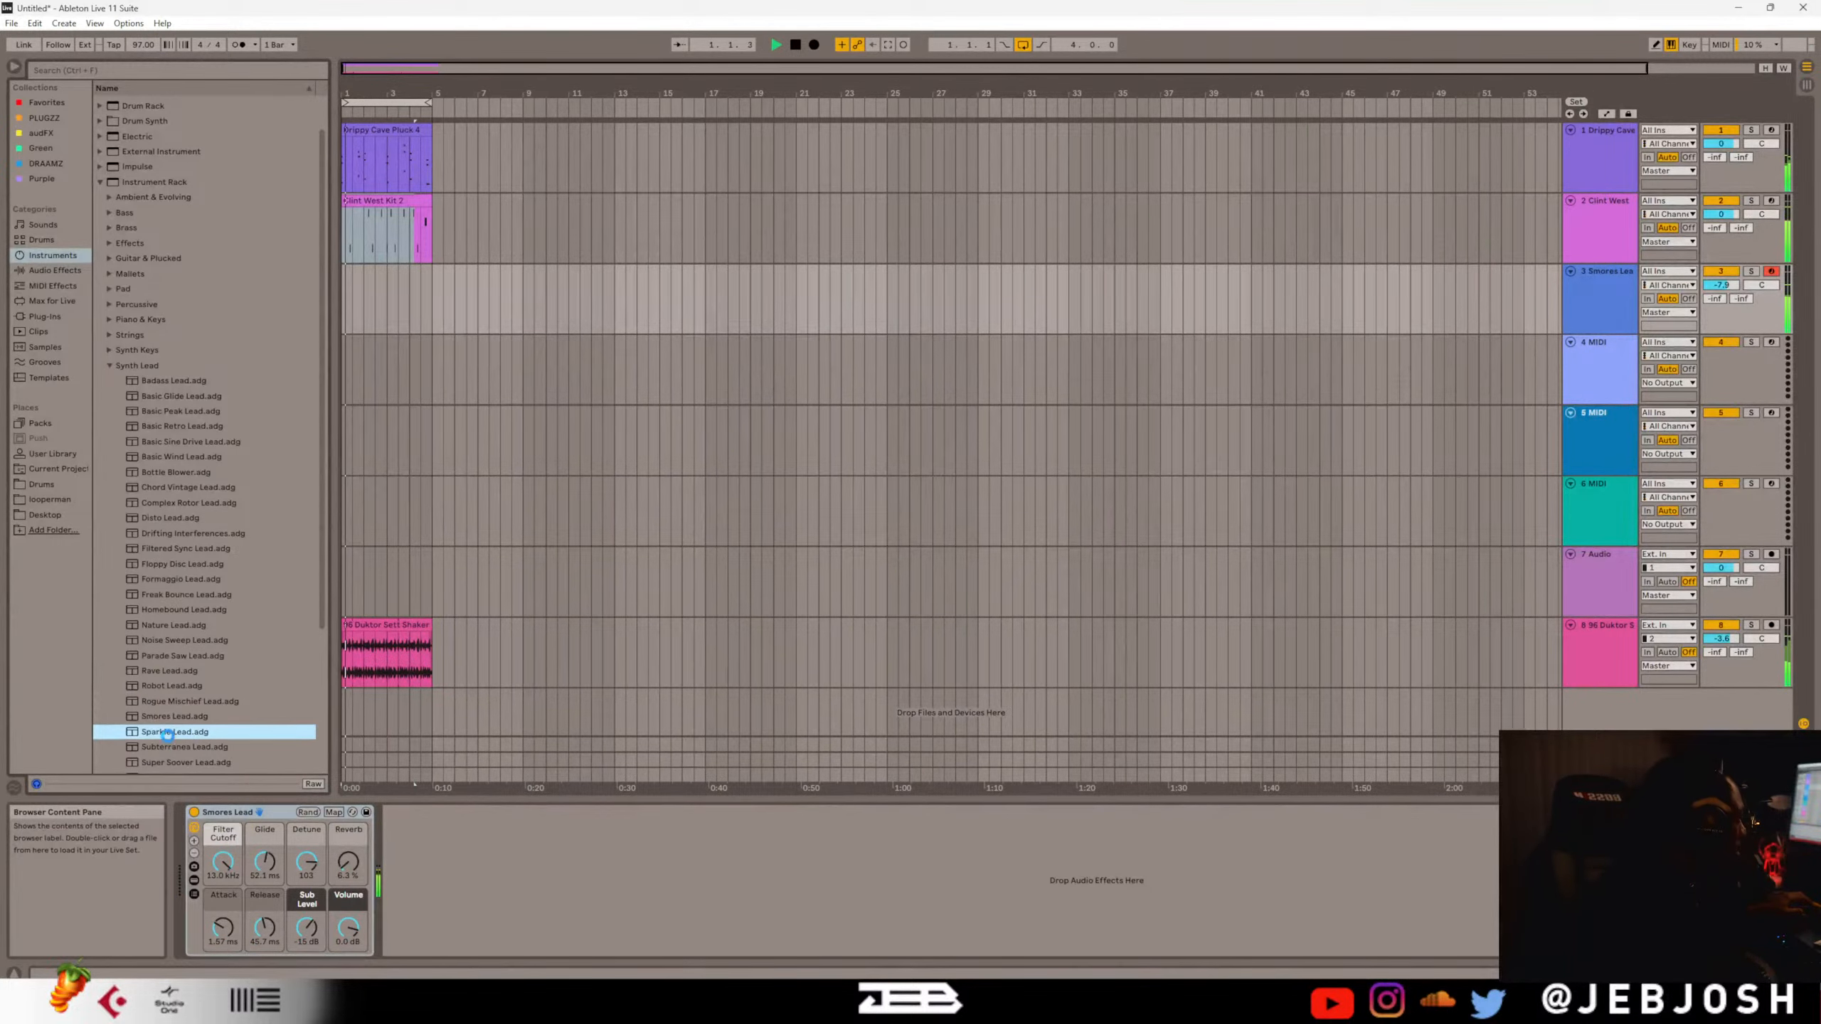
scroll(184, 582, down, 3)
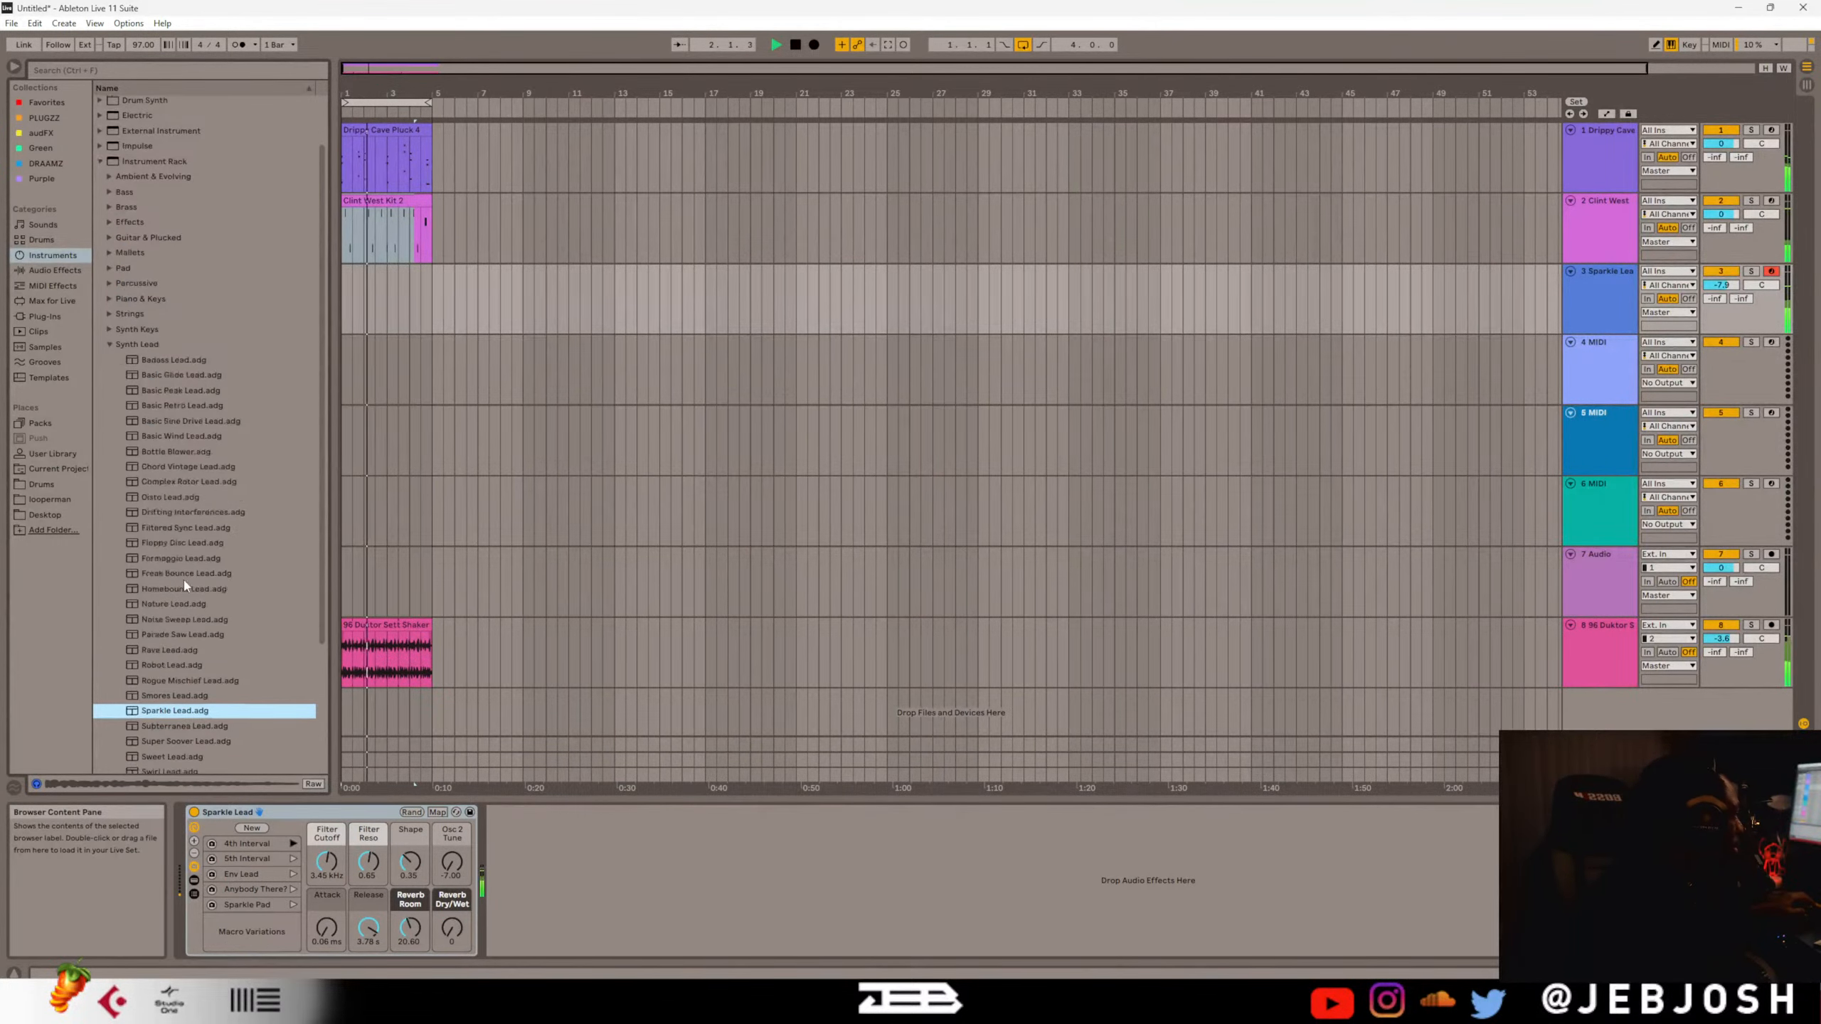
click(155, 741)
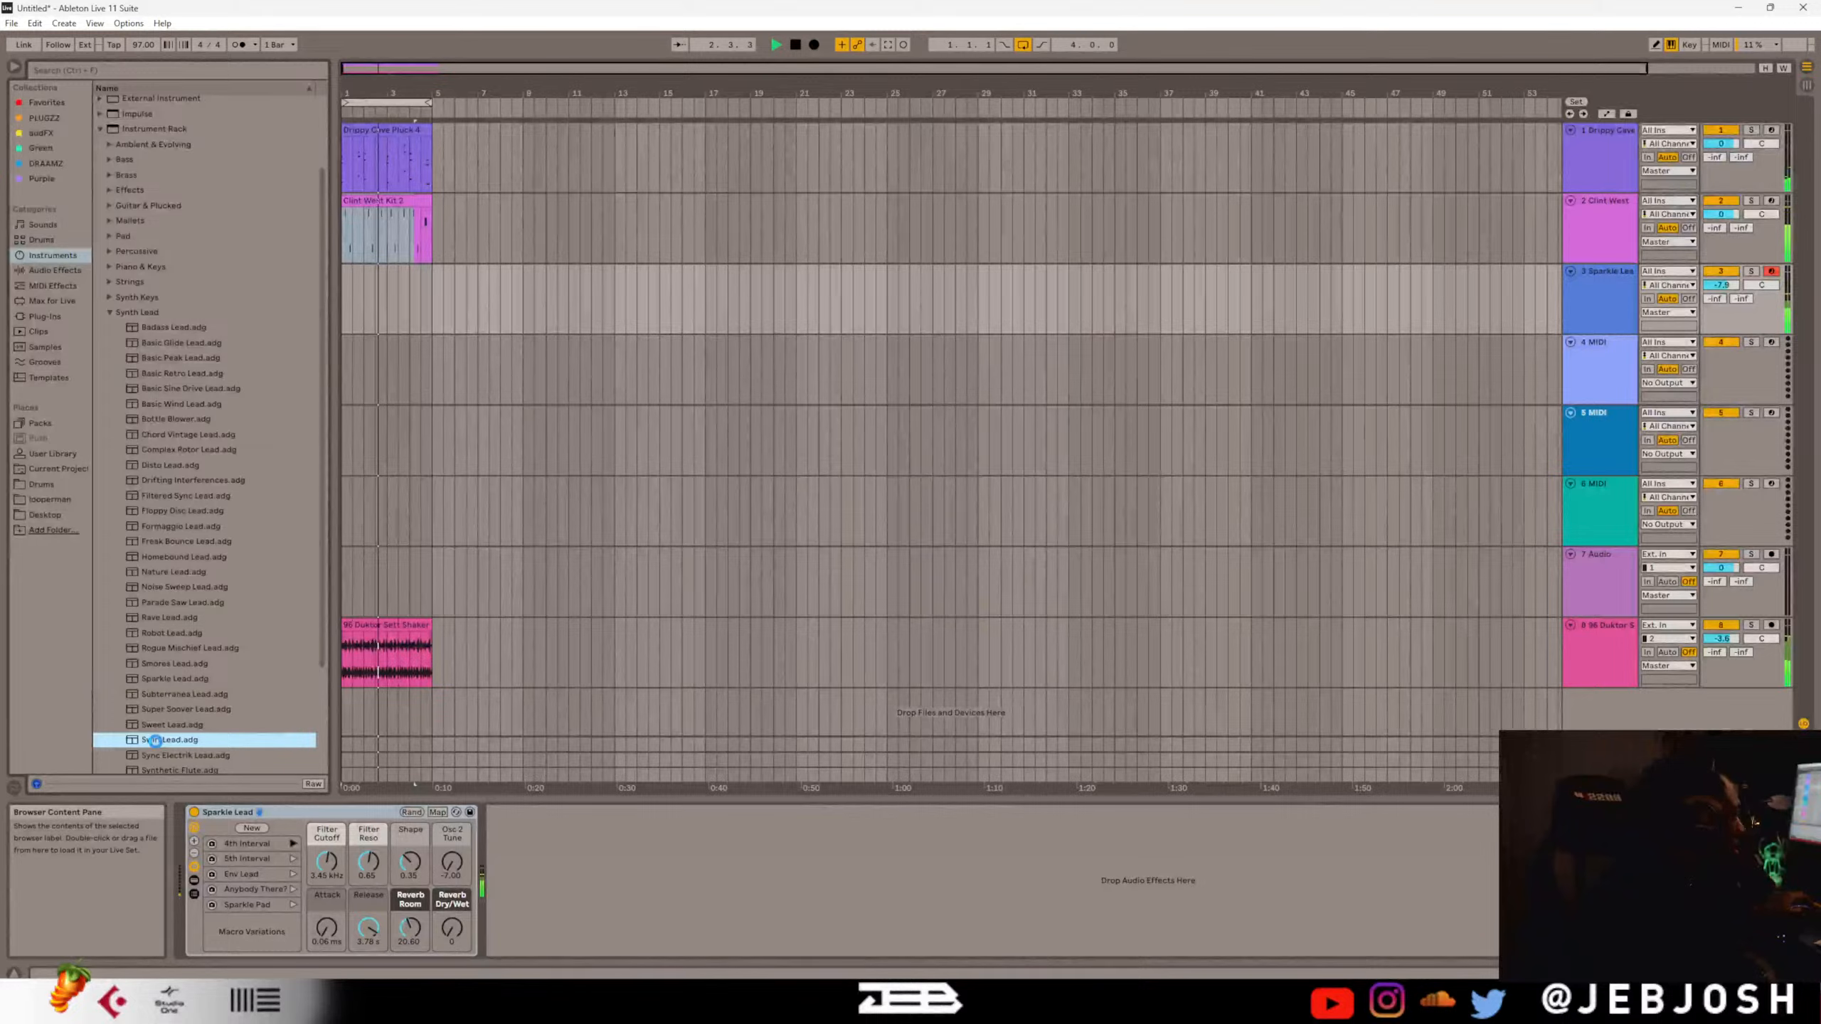
click(179, 694)
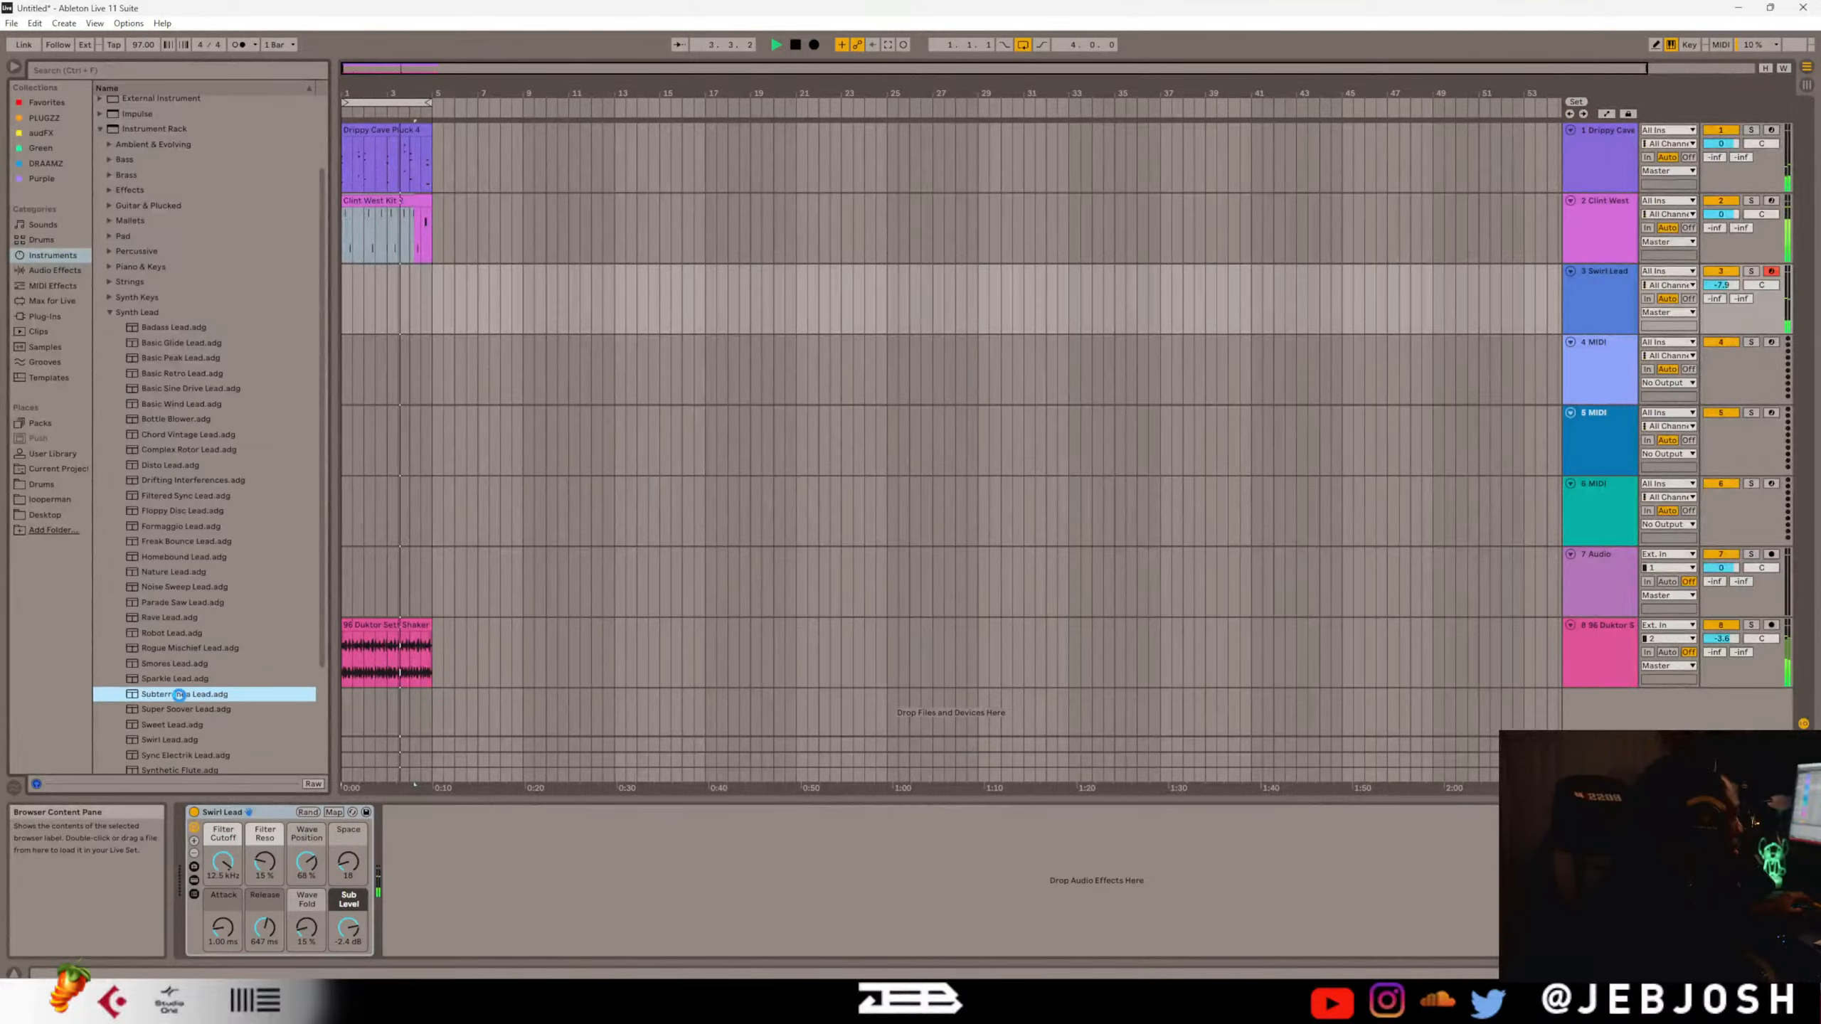
scroll(178, 703, down, 3)
click(176, 718)
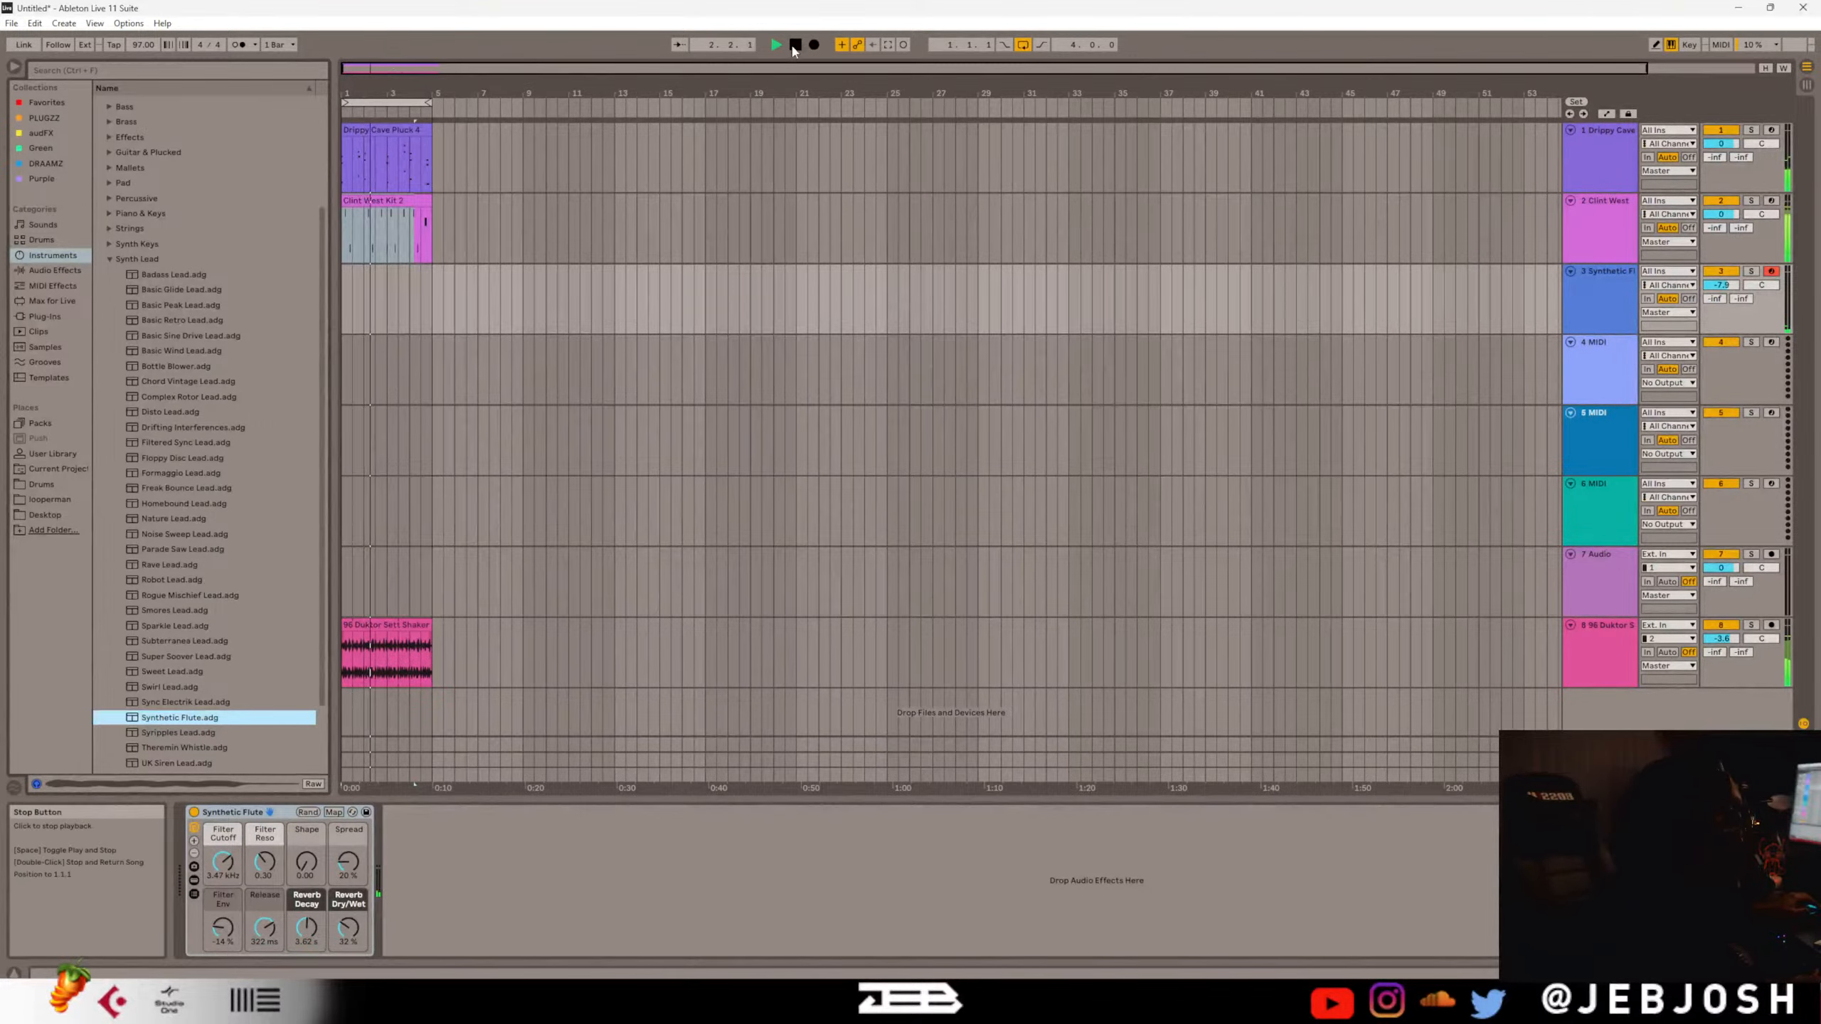
Look through the Instrument Rack's Mallets presets, dismiss the IObit Uninstaller notification and return the playhead to the start.
click(109, 258)
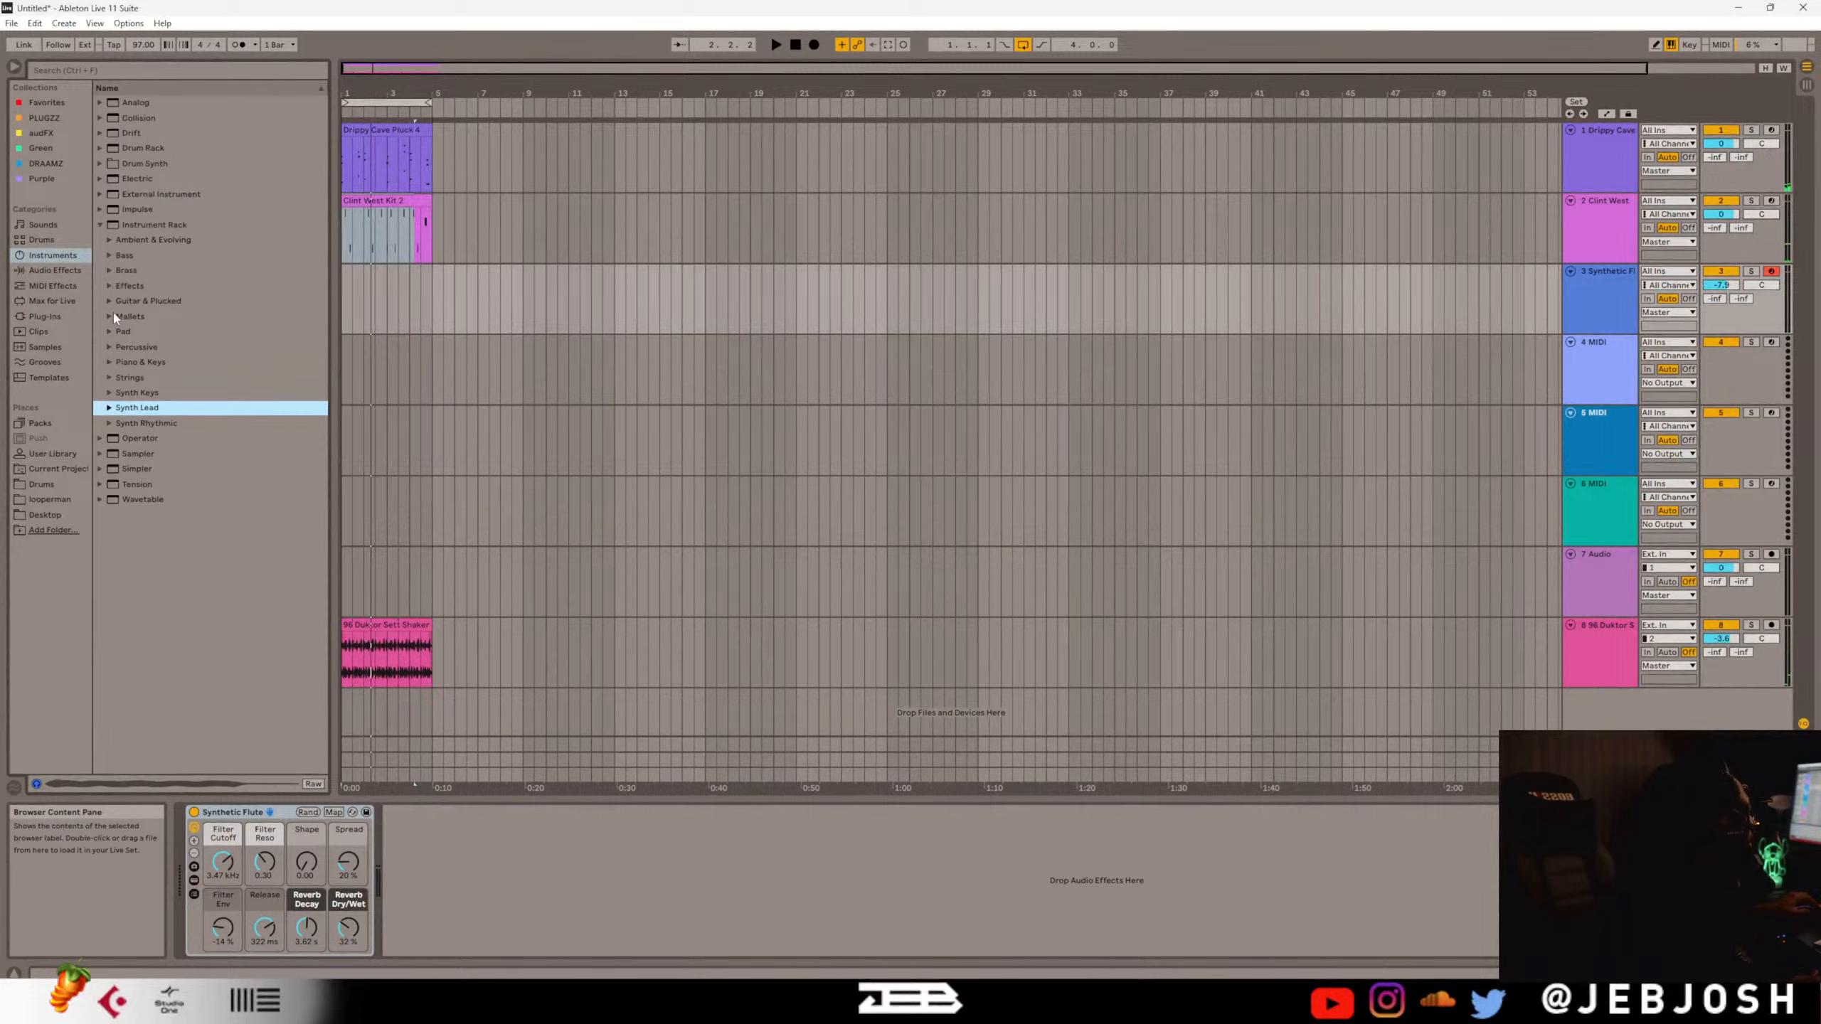
click(108, 318)
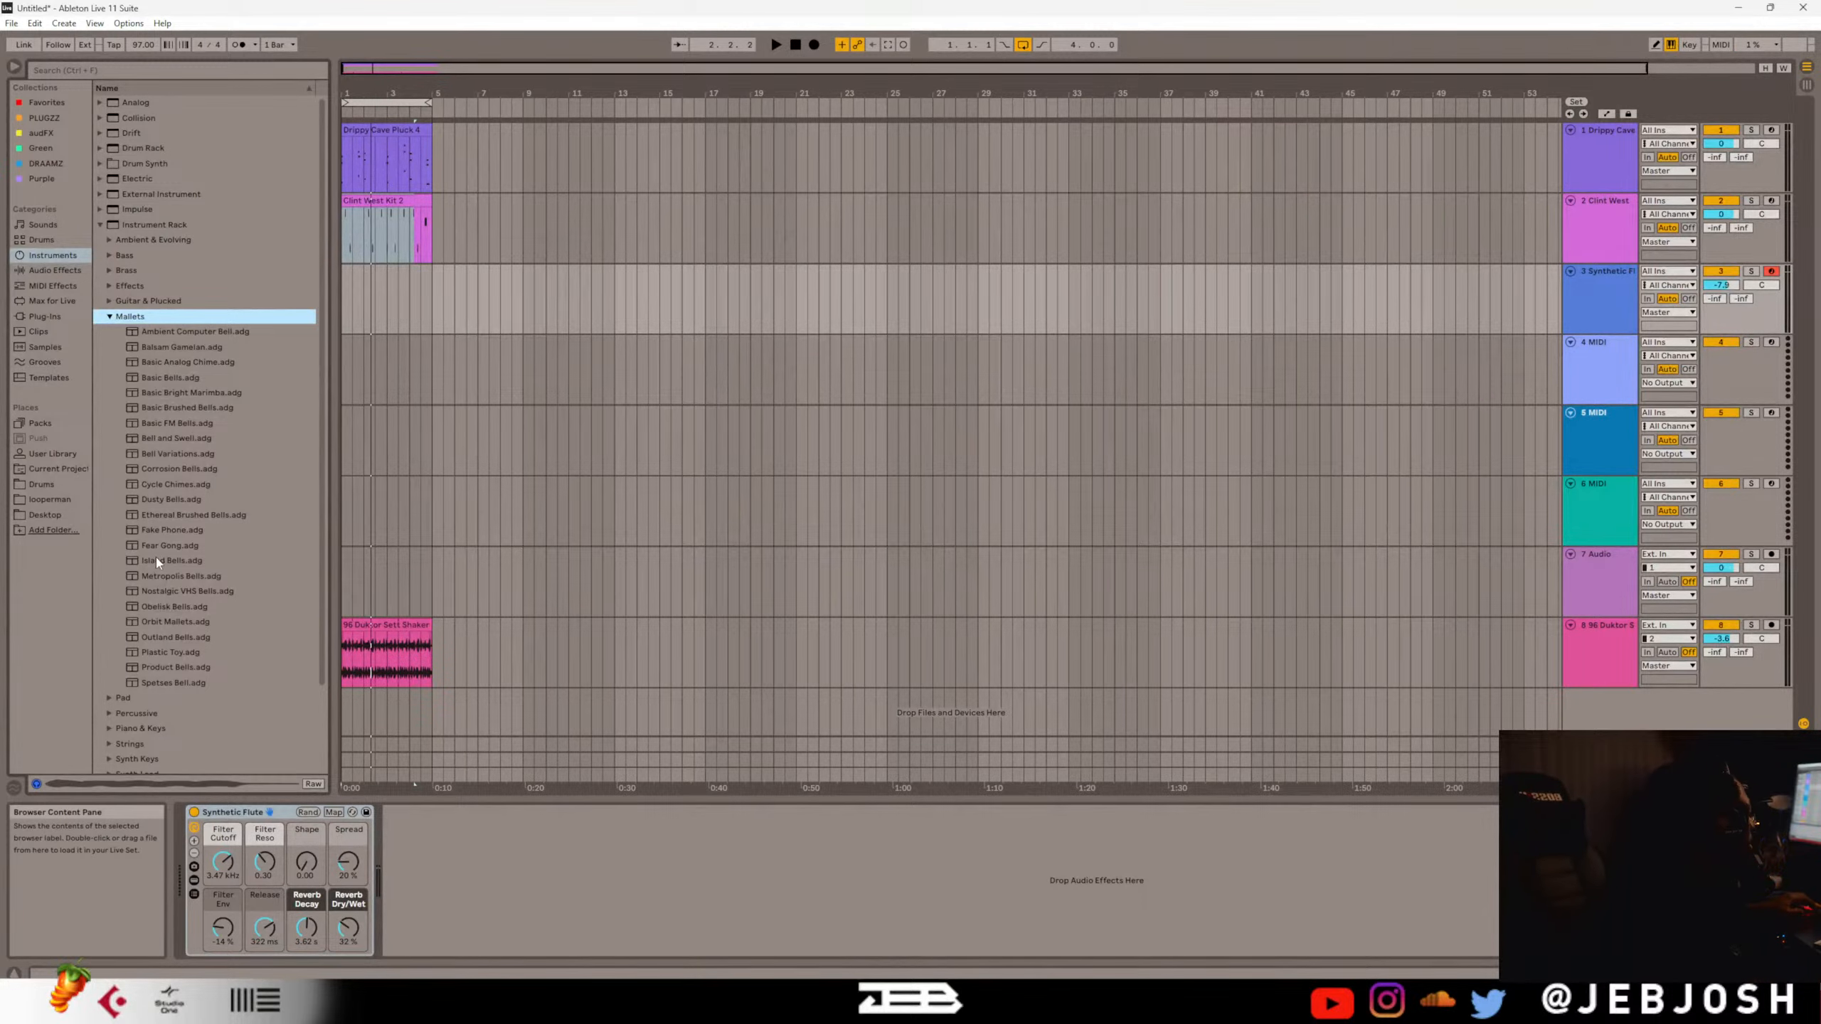
scroll(156, 559, down, 1)
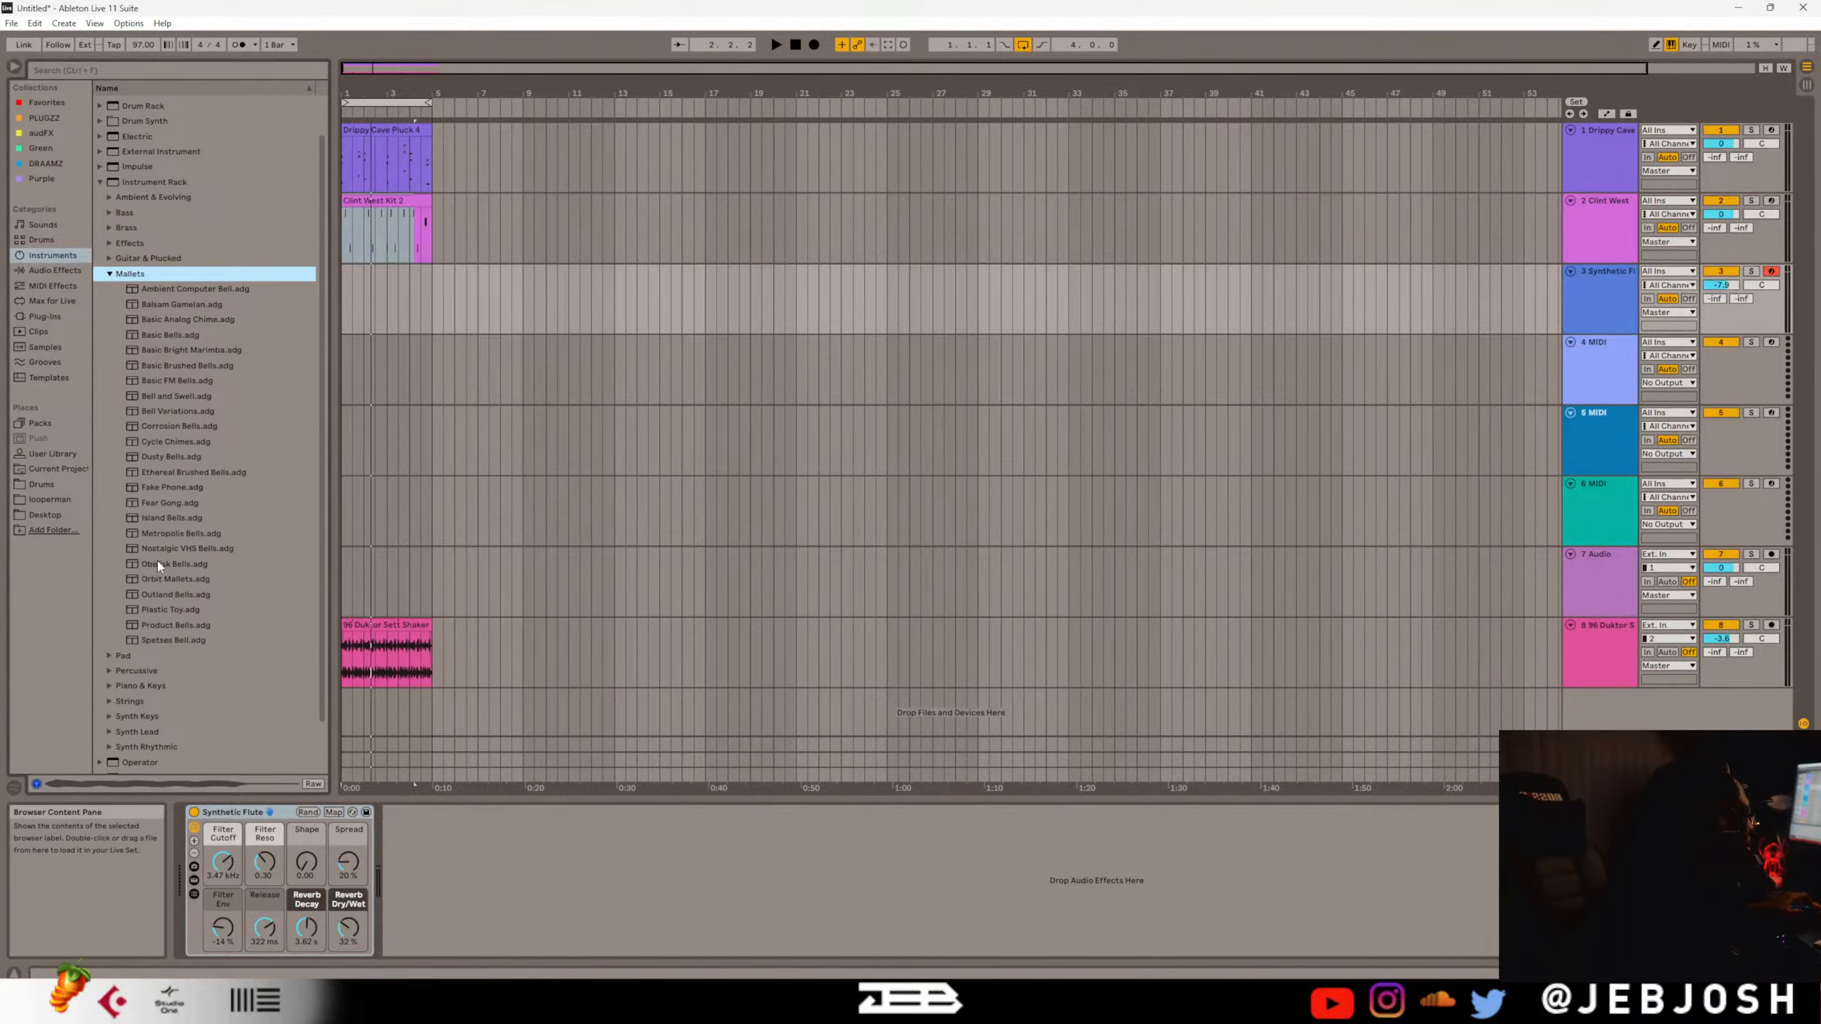
scroll(156, 562, up, 1)
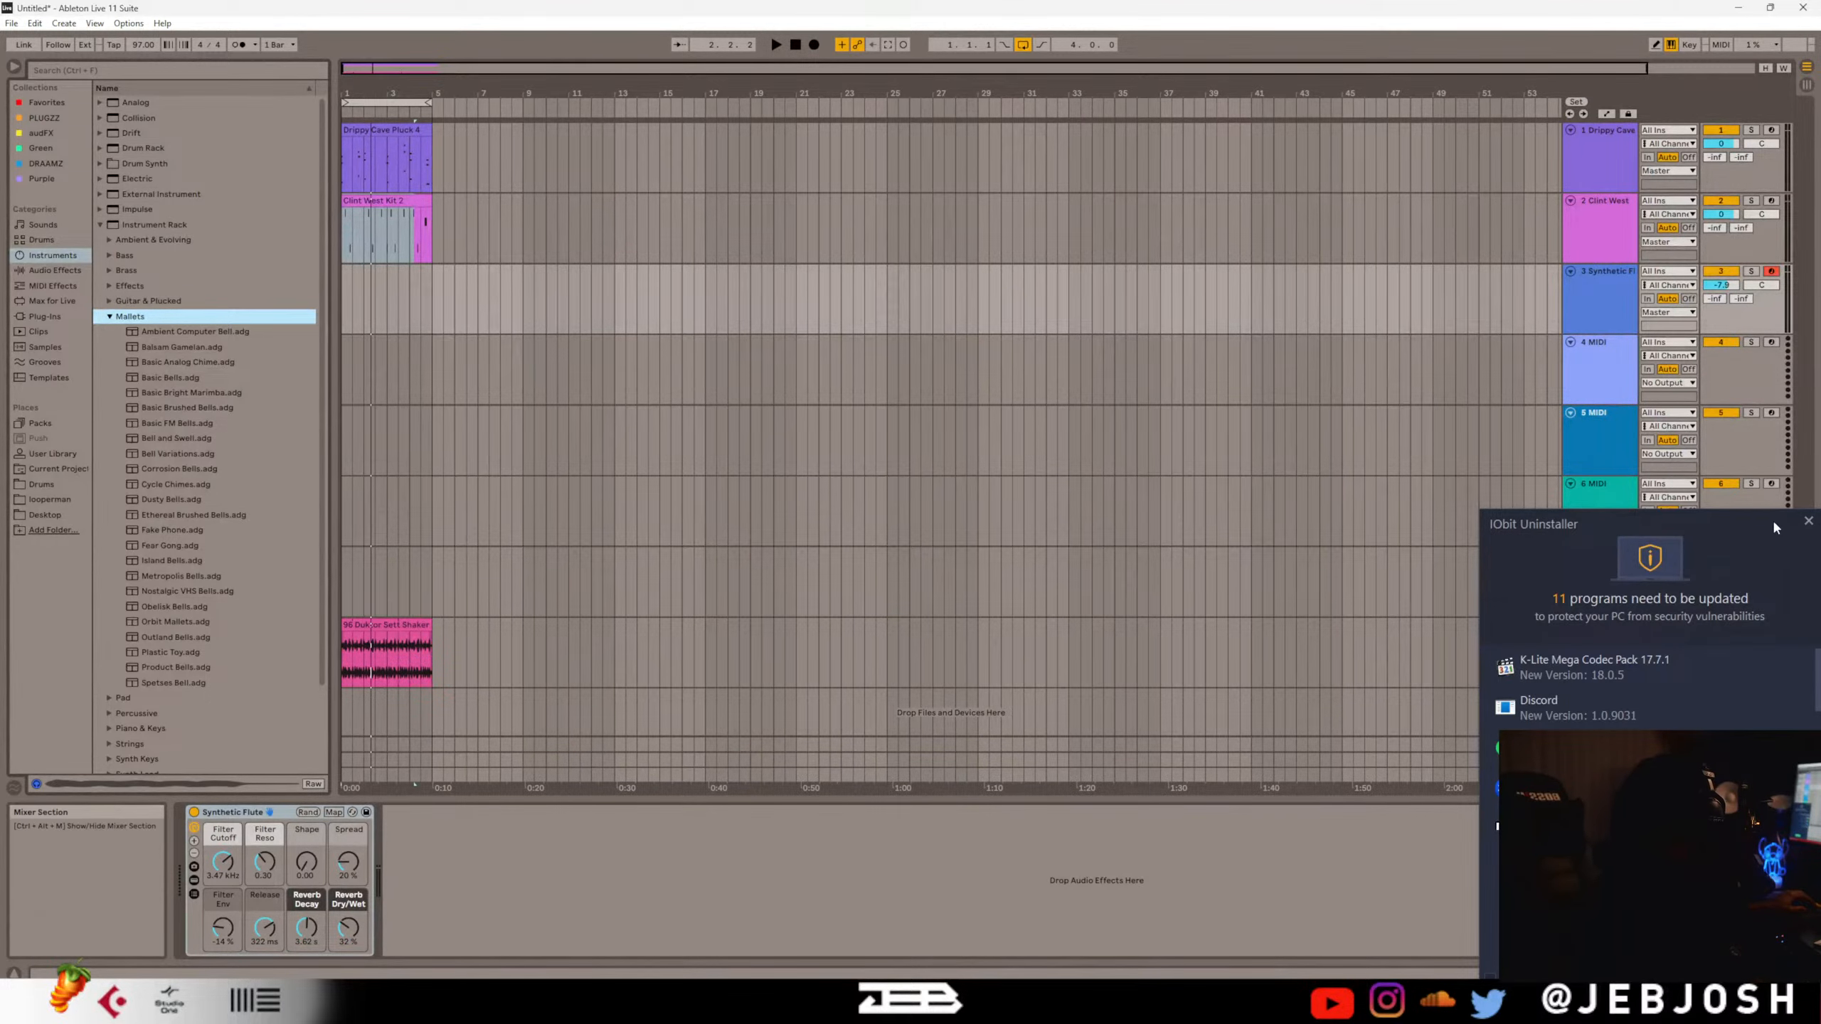
click(1806, 522)
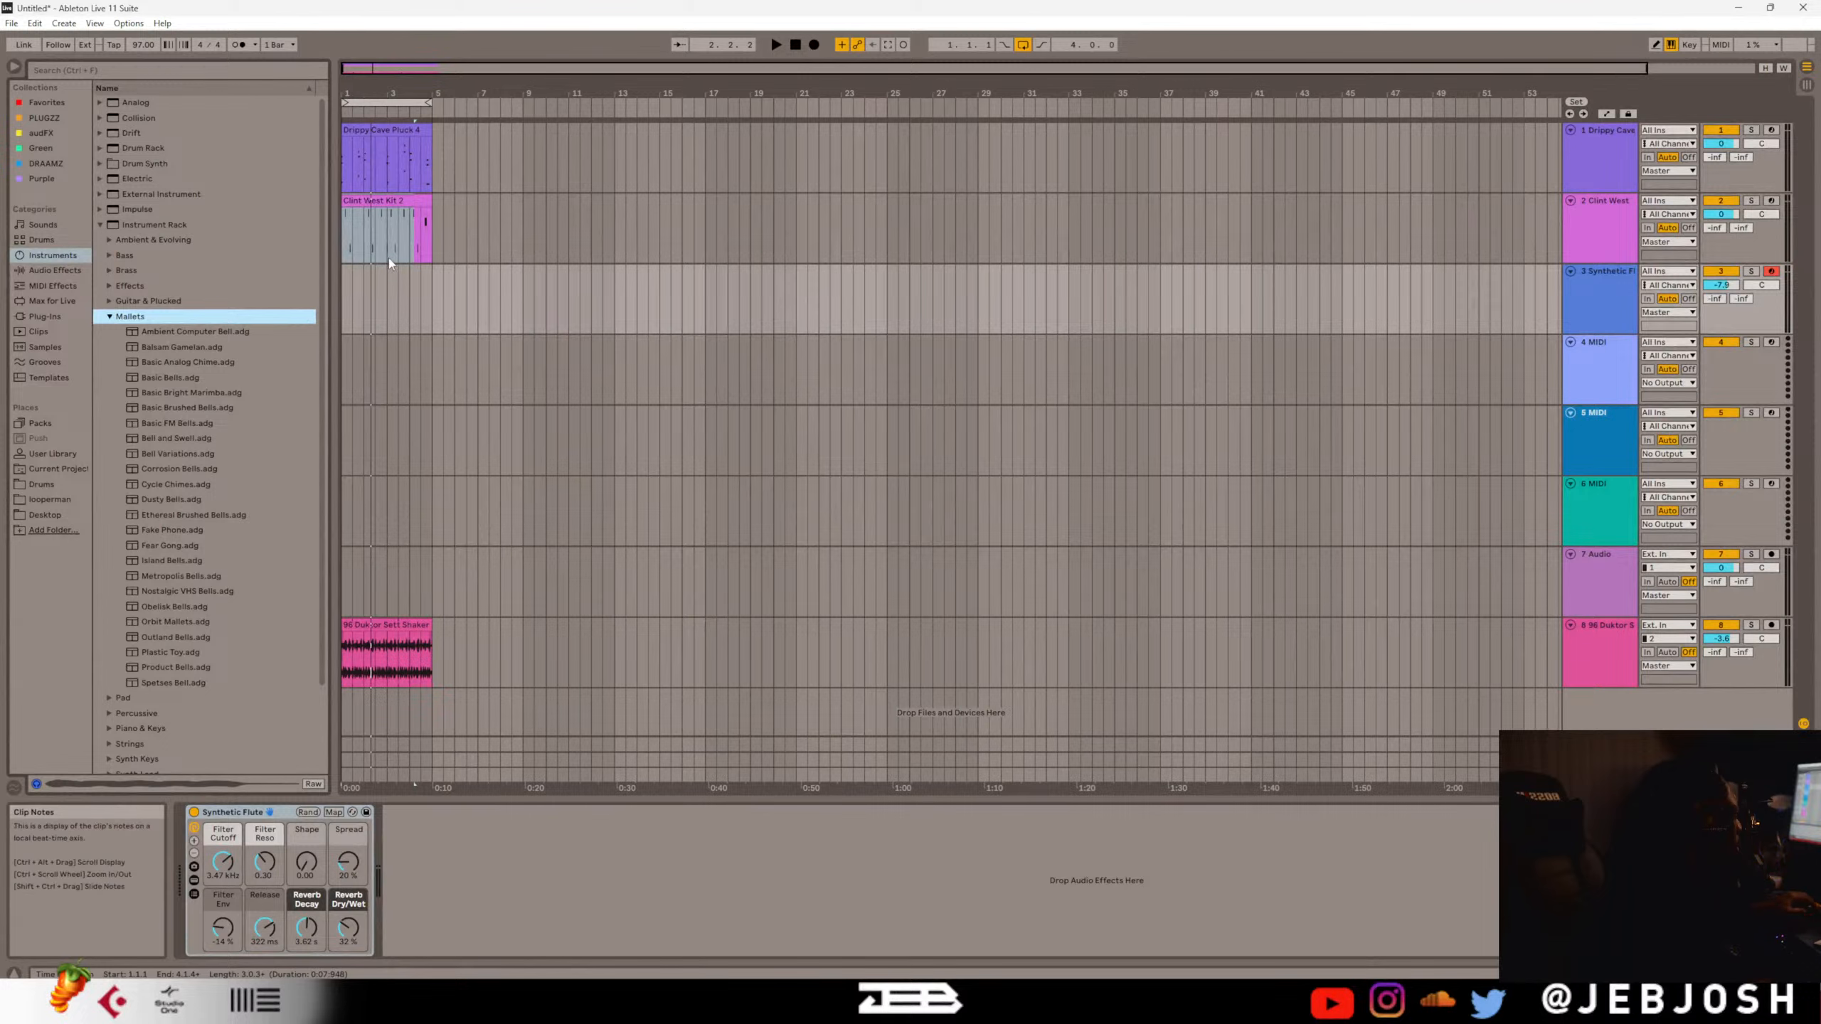
click(796, 46)
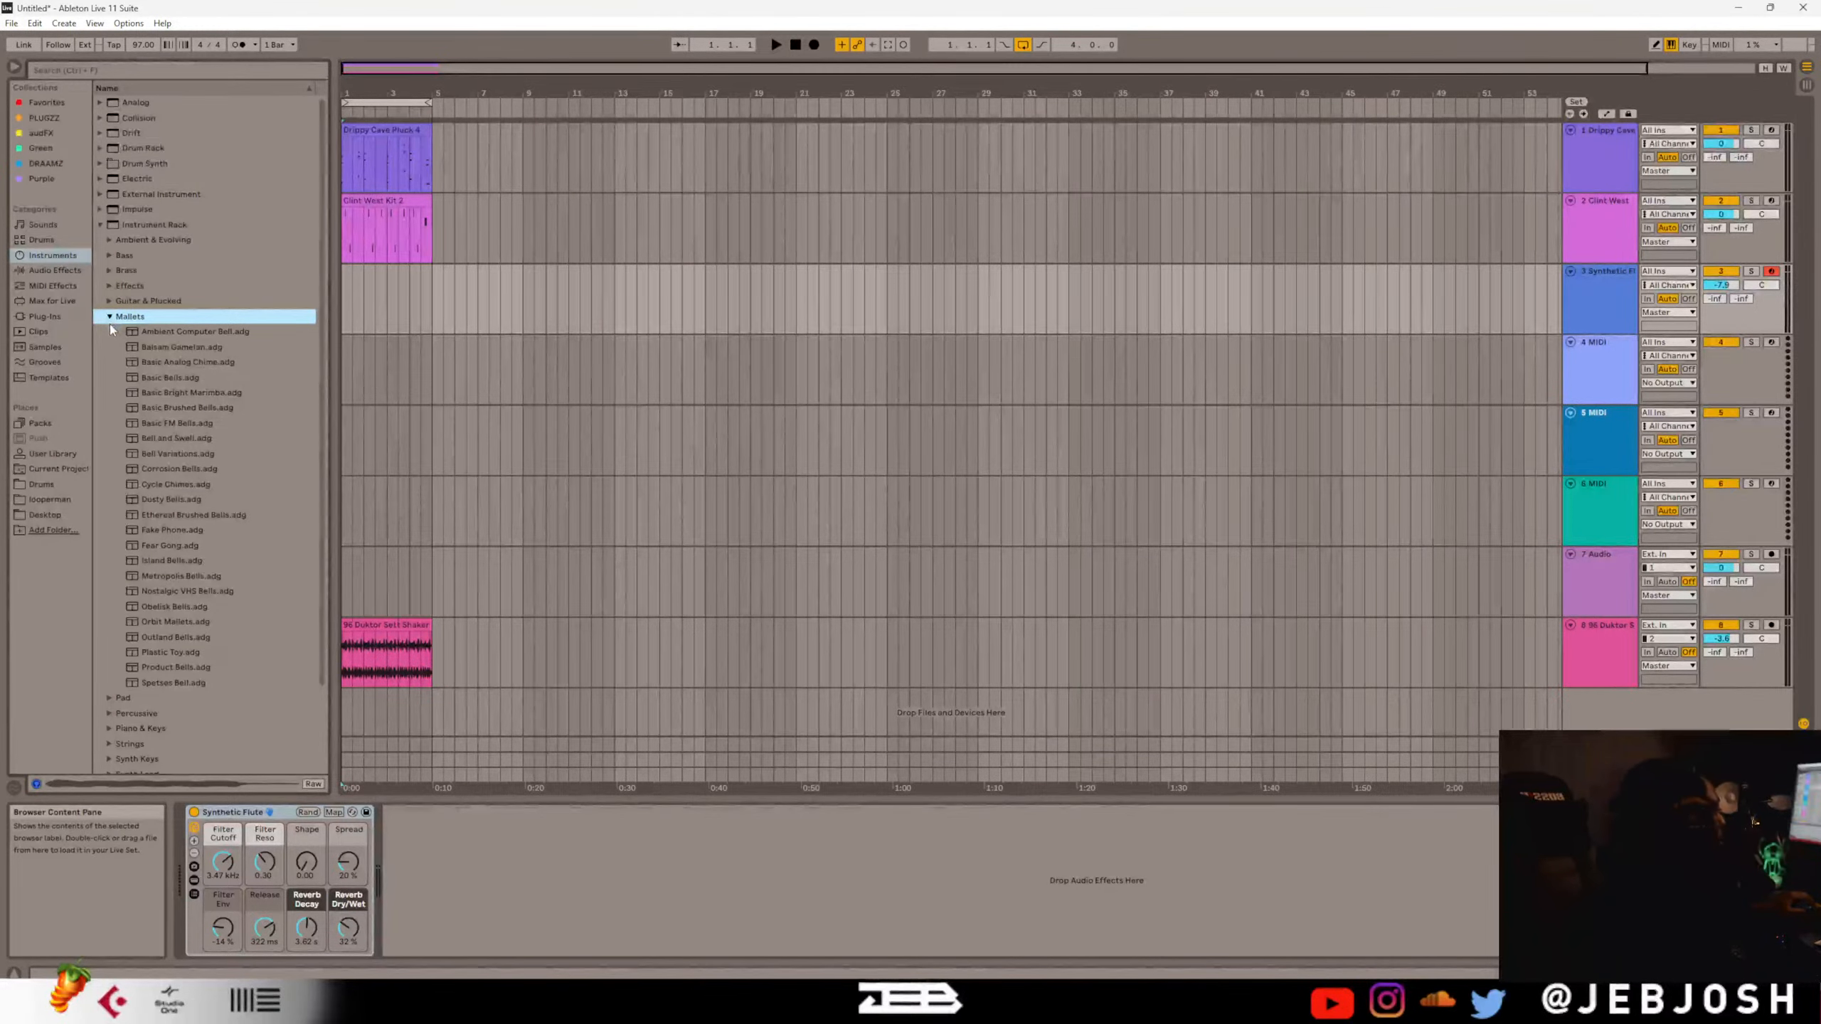
scroll(154, 414, down, 2)
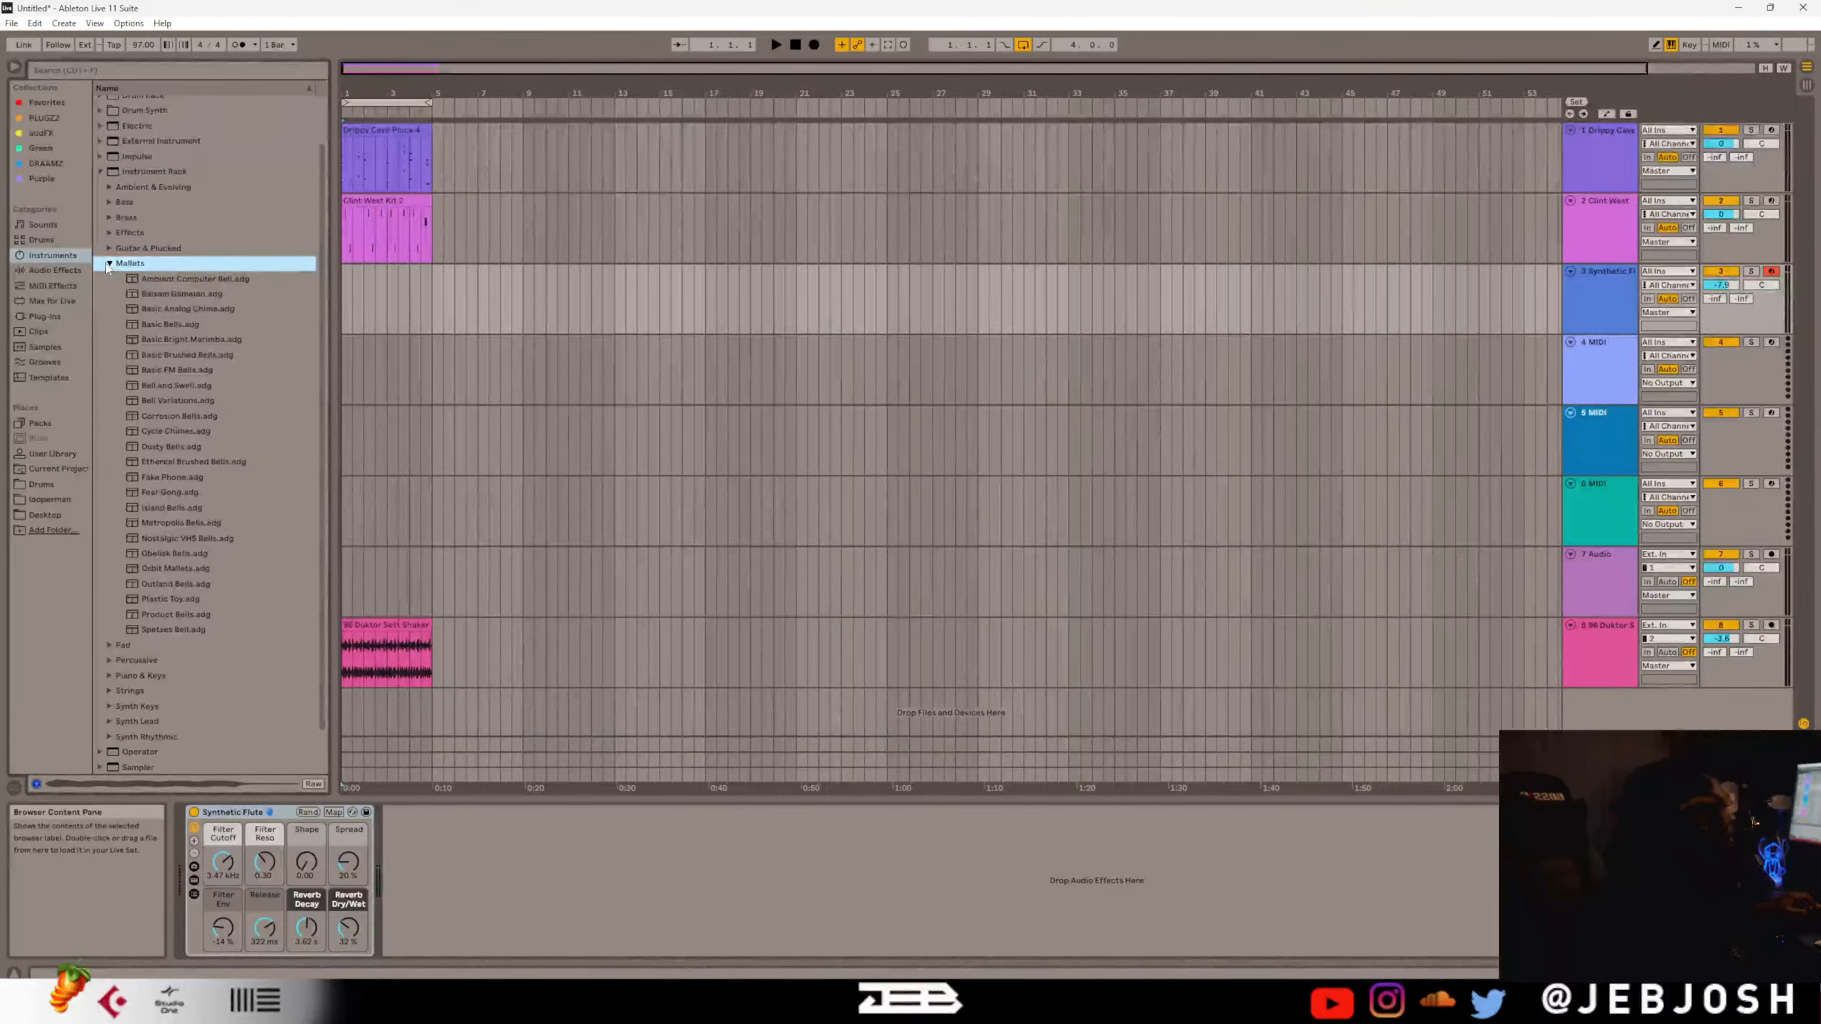
click(108, 264)
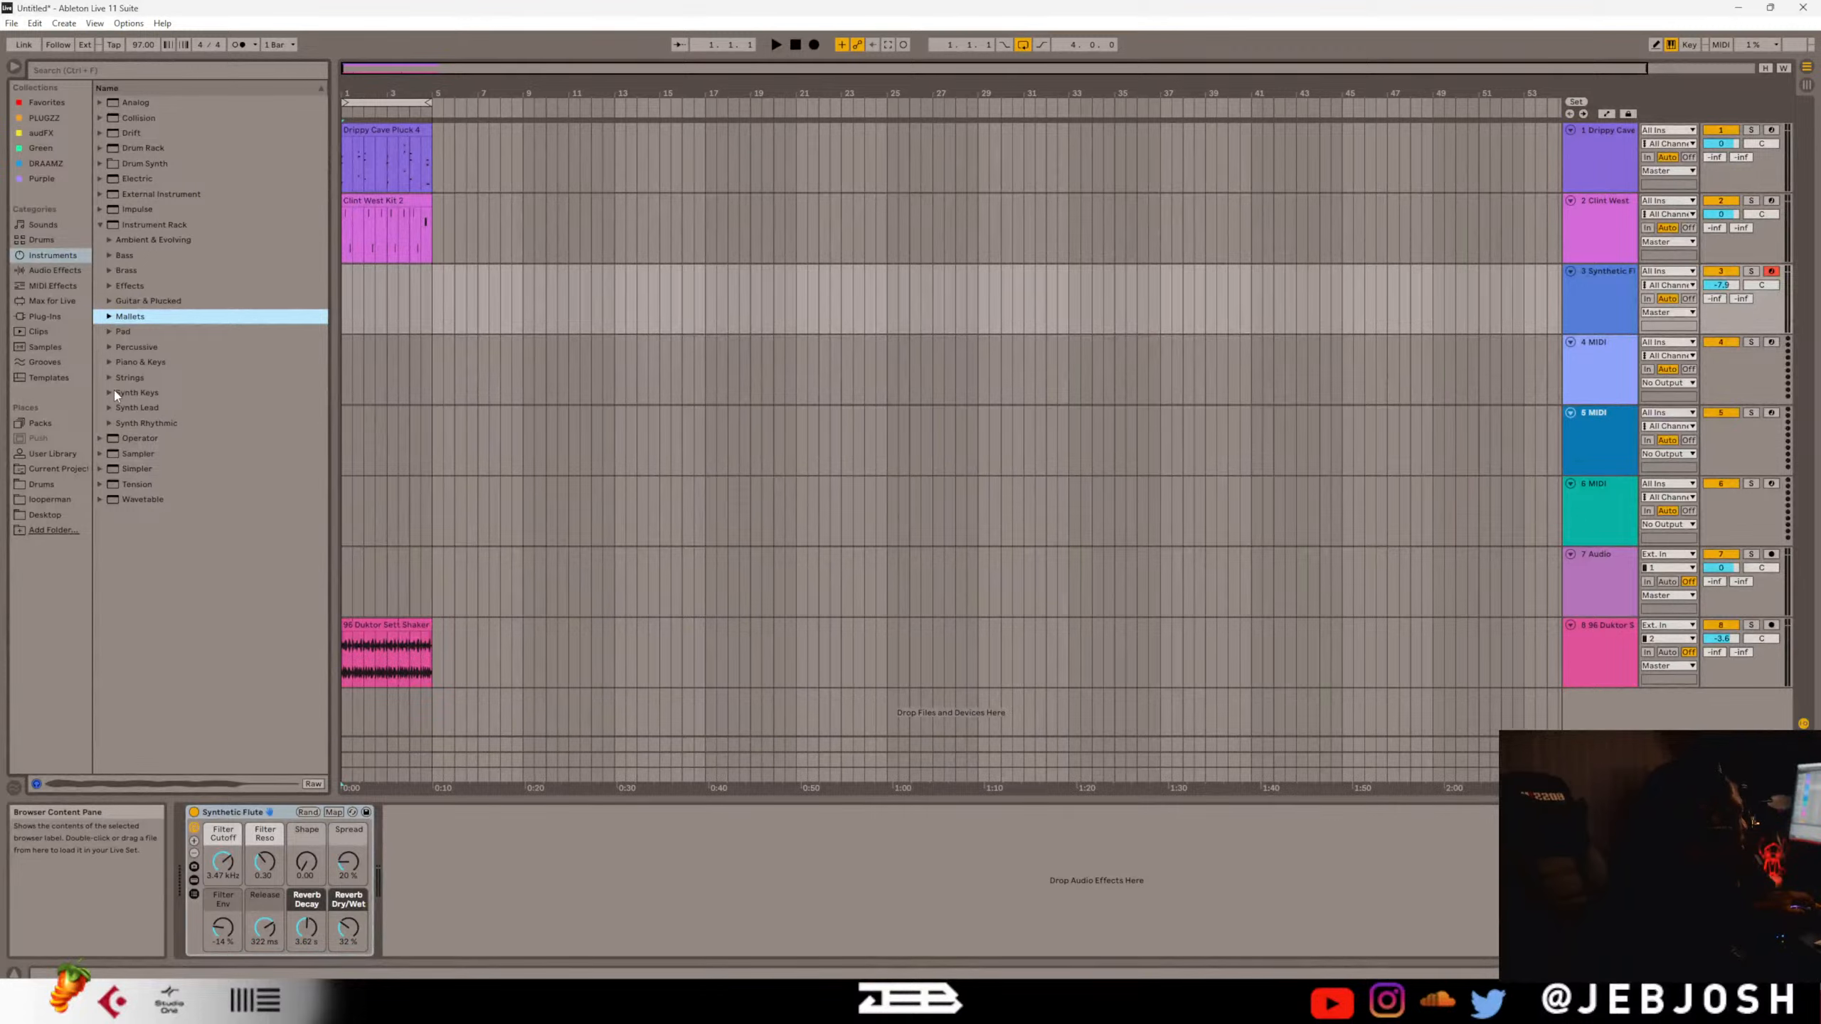
Preview the Operator mallet presets Bells Classic Muffled, Bells Sun, Bells Tinkle Fine and Bells Tinkle Toy.
click(103, 439)
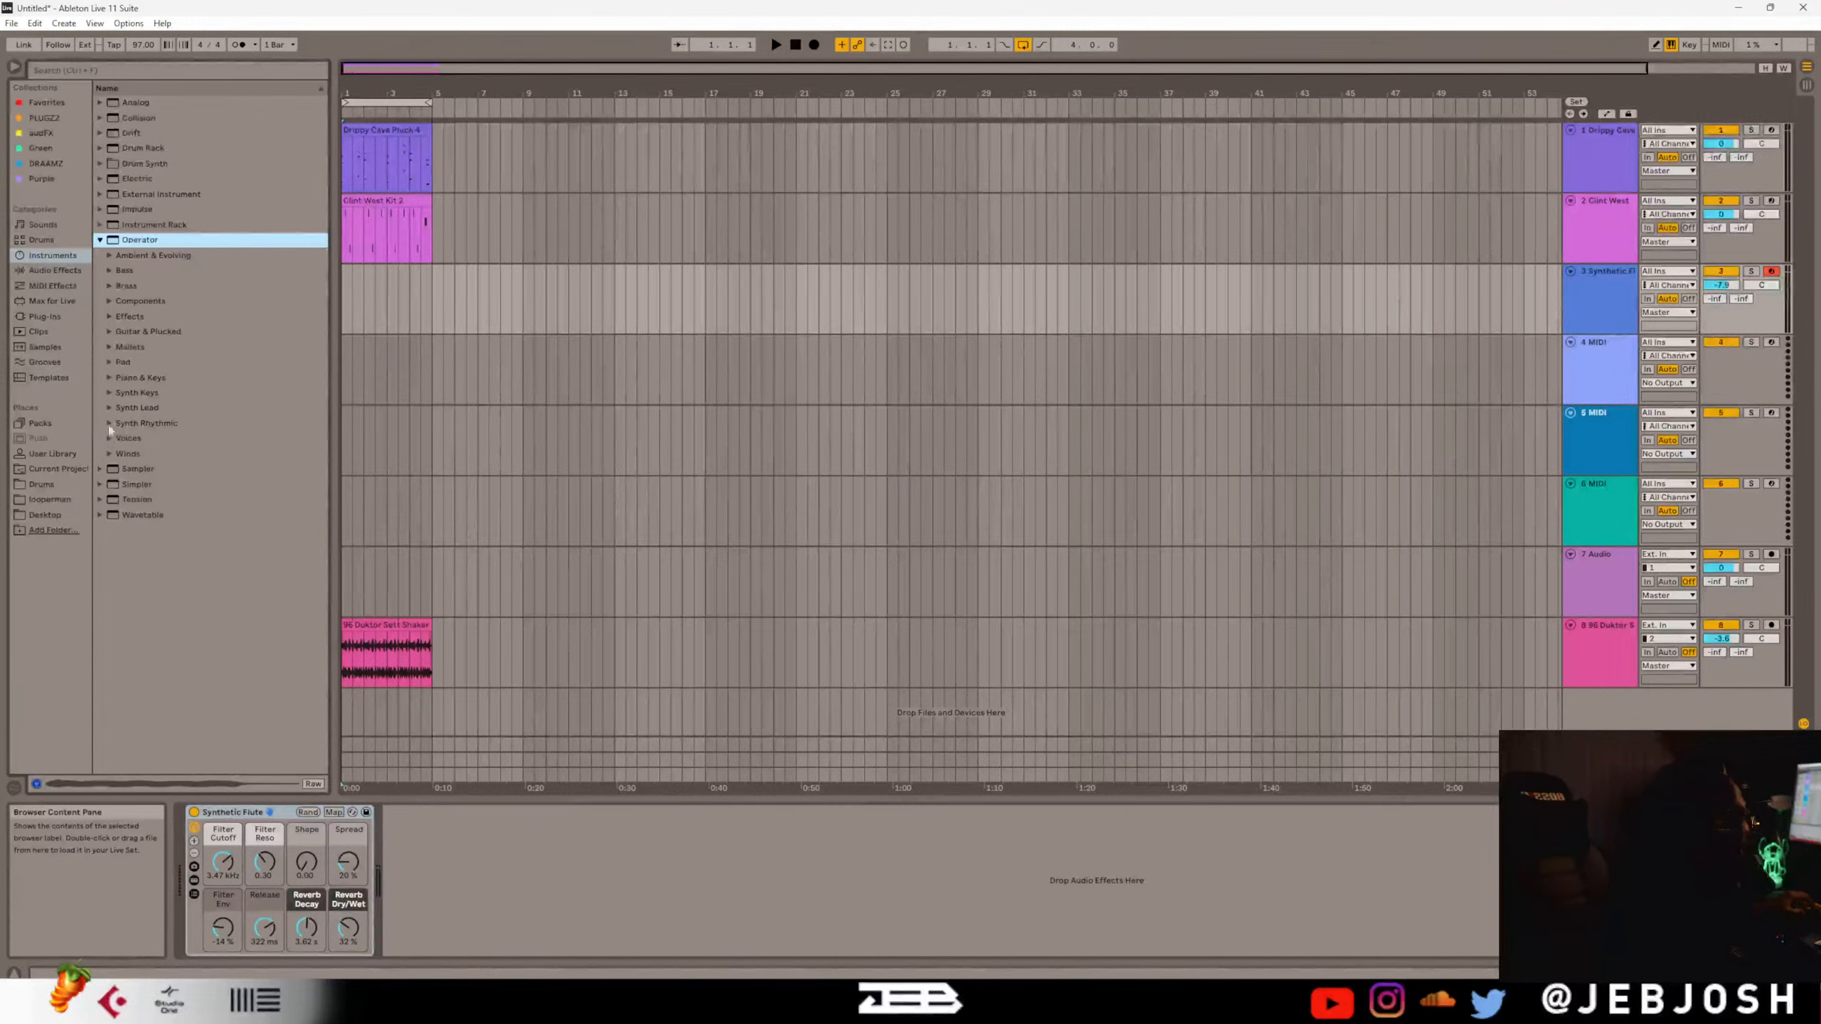
click(108, 347)
click(165, 452)
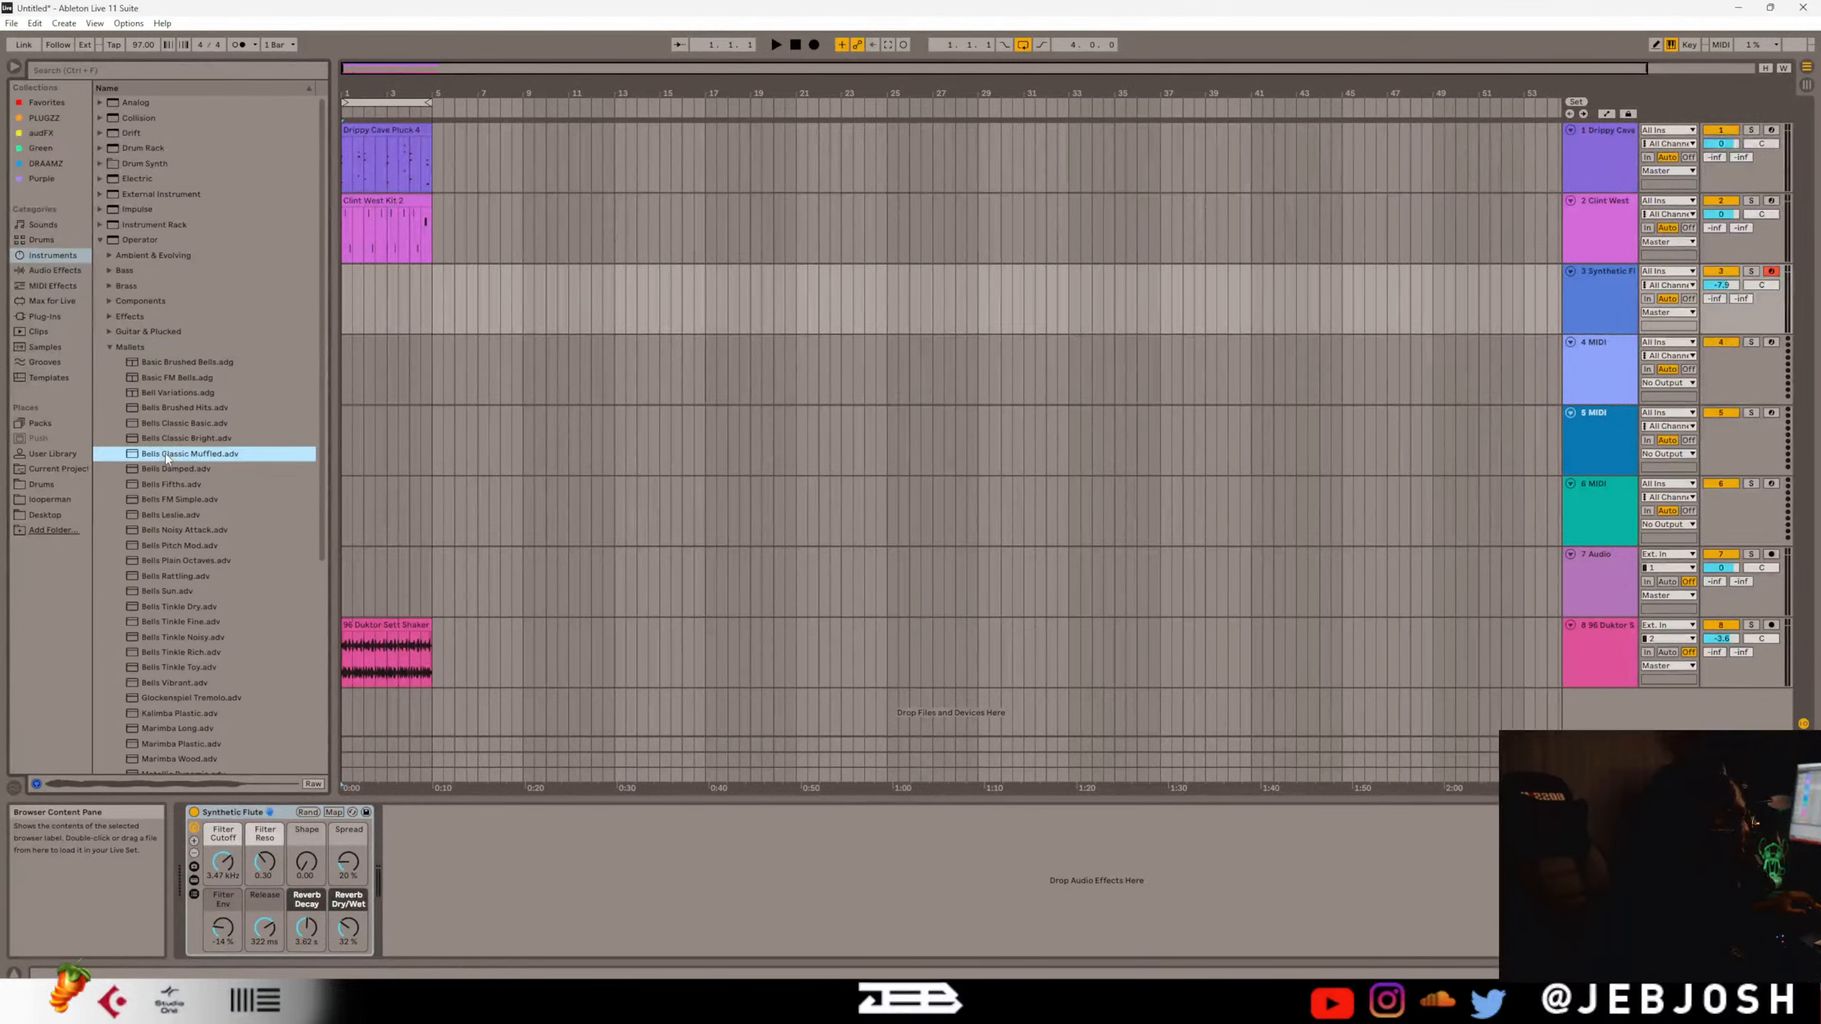
click(185, 590)
click(162, 621)
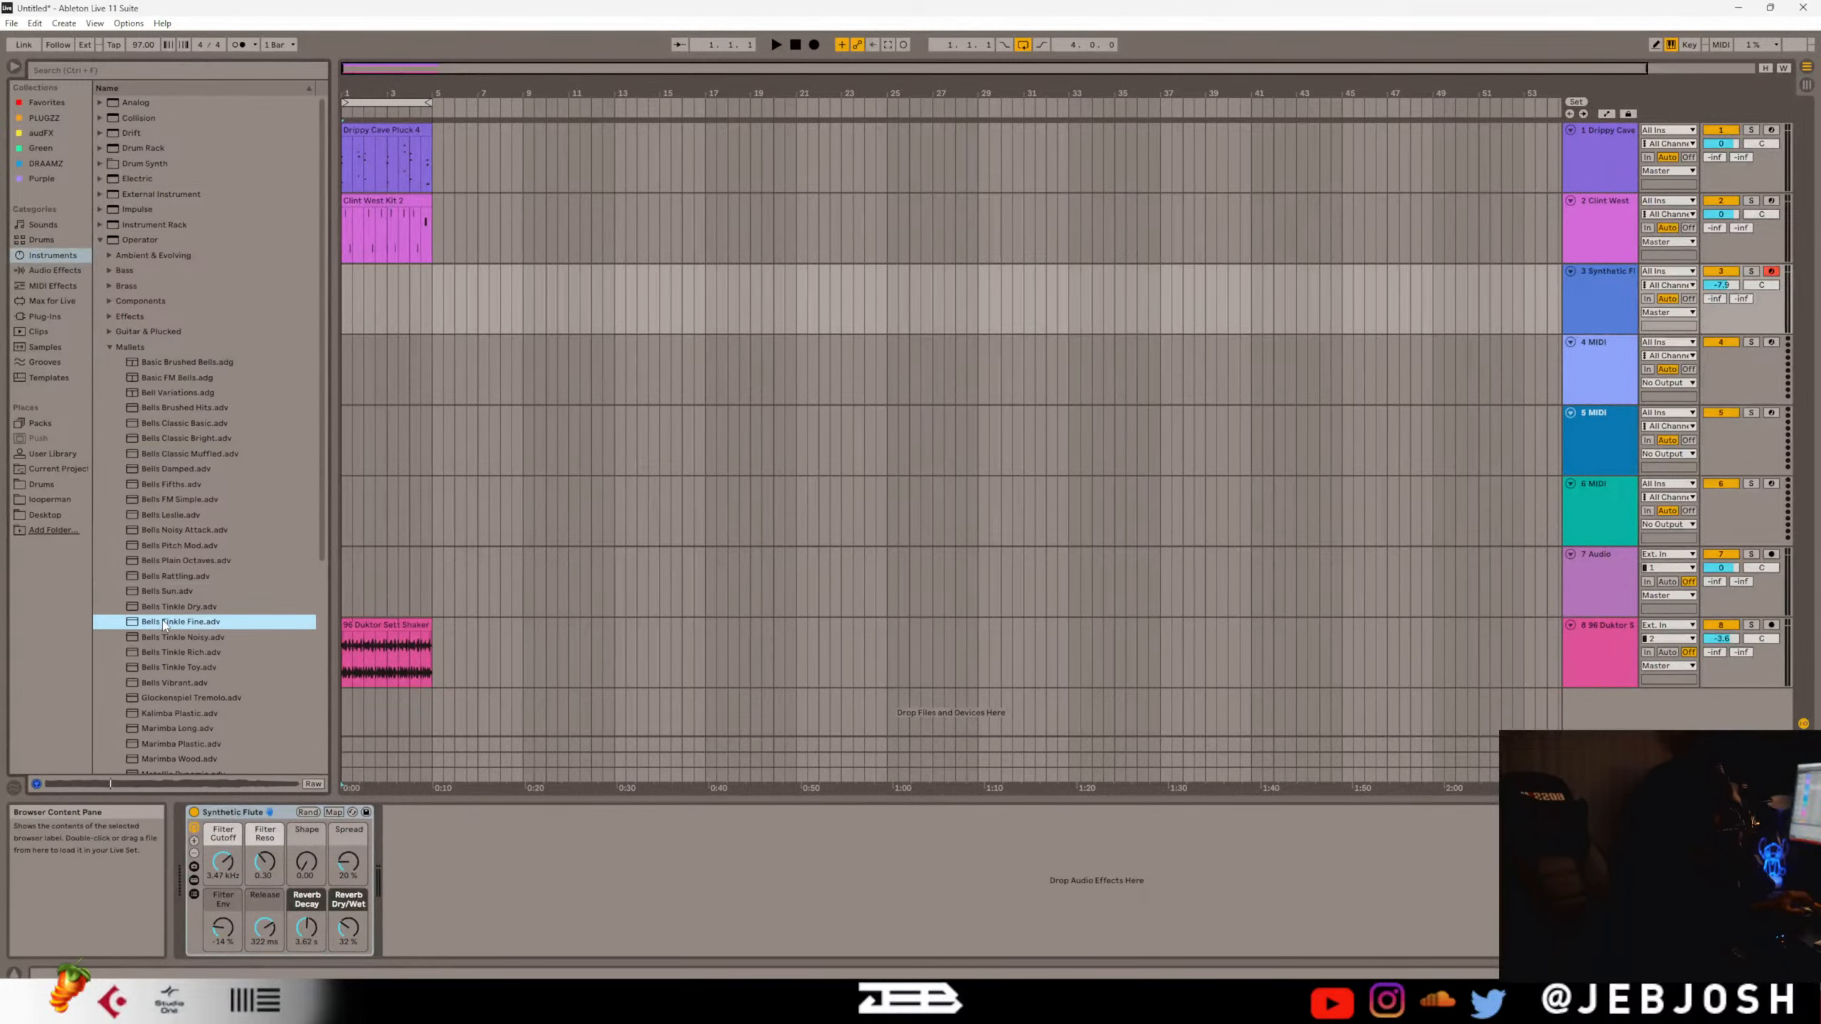
click(174, 667)
scroll(179, 646, down, 1)
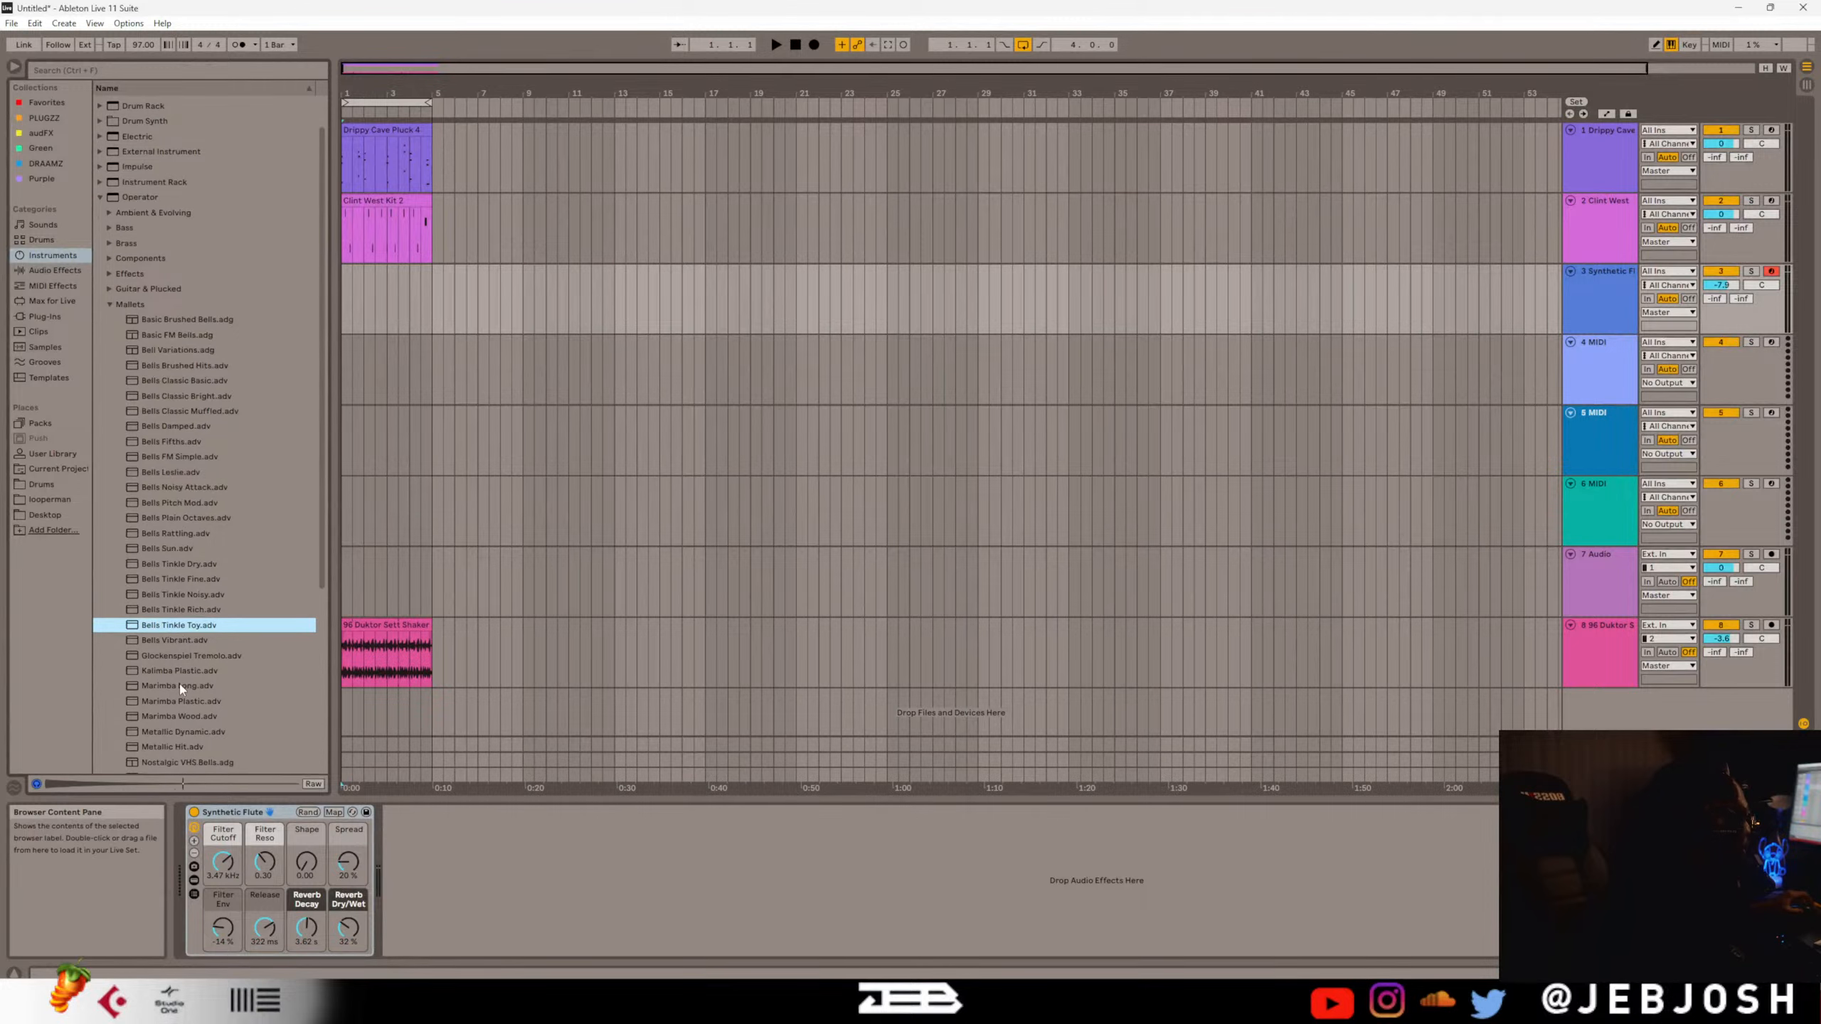
Load Bells Tinkle Toy on the third track, play the arrangement with it and return to the start.
click(1582, 284)
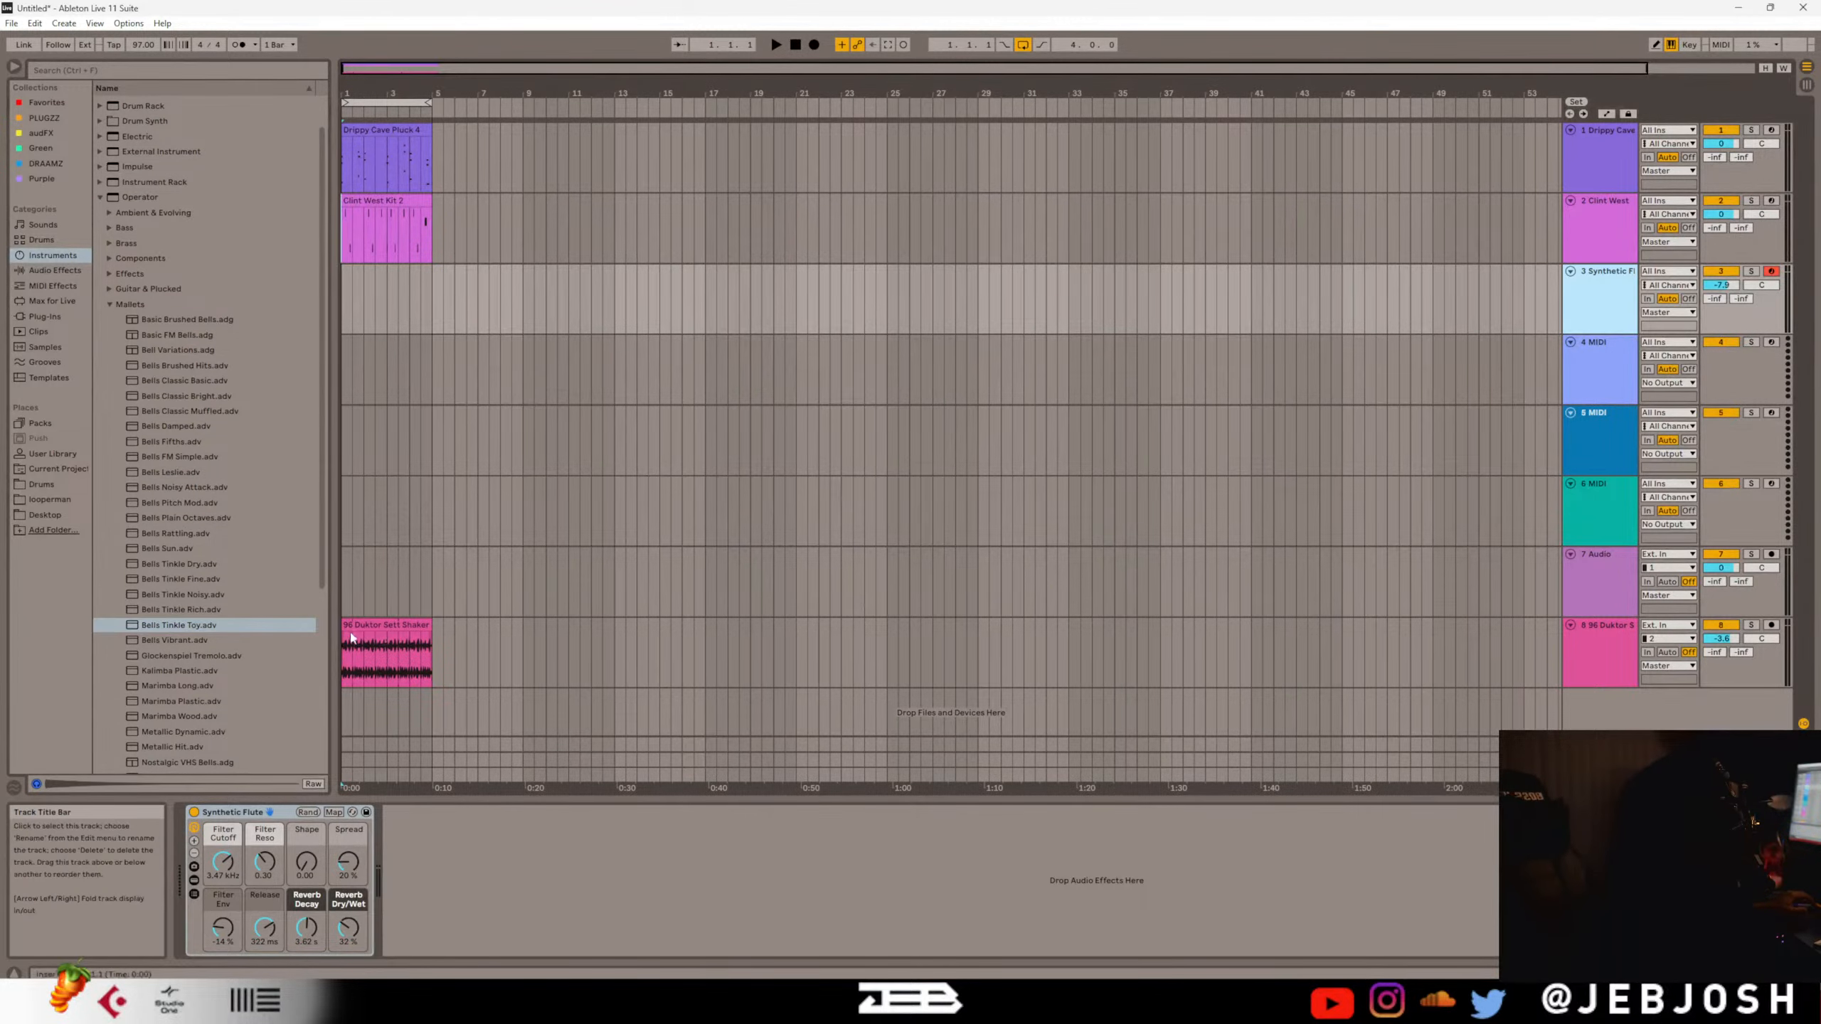
double_click(179, 625)
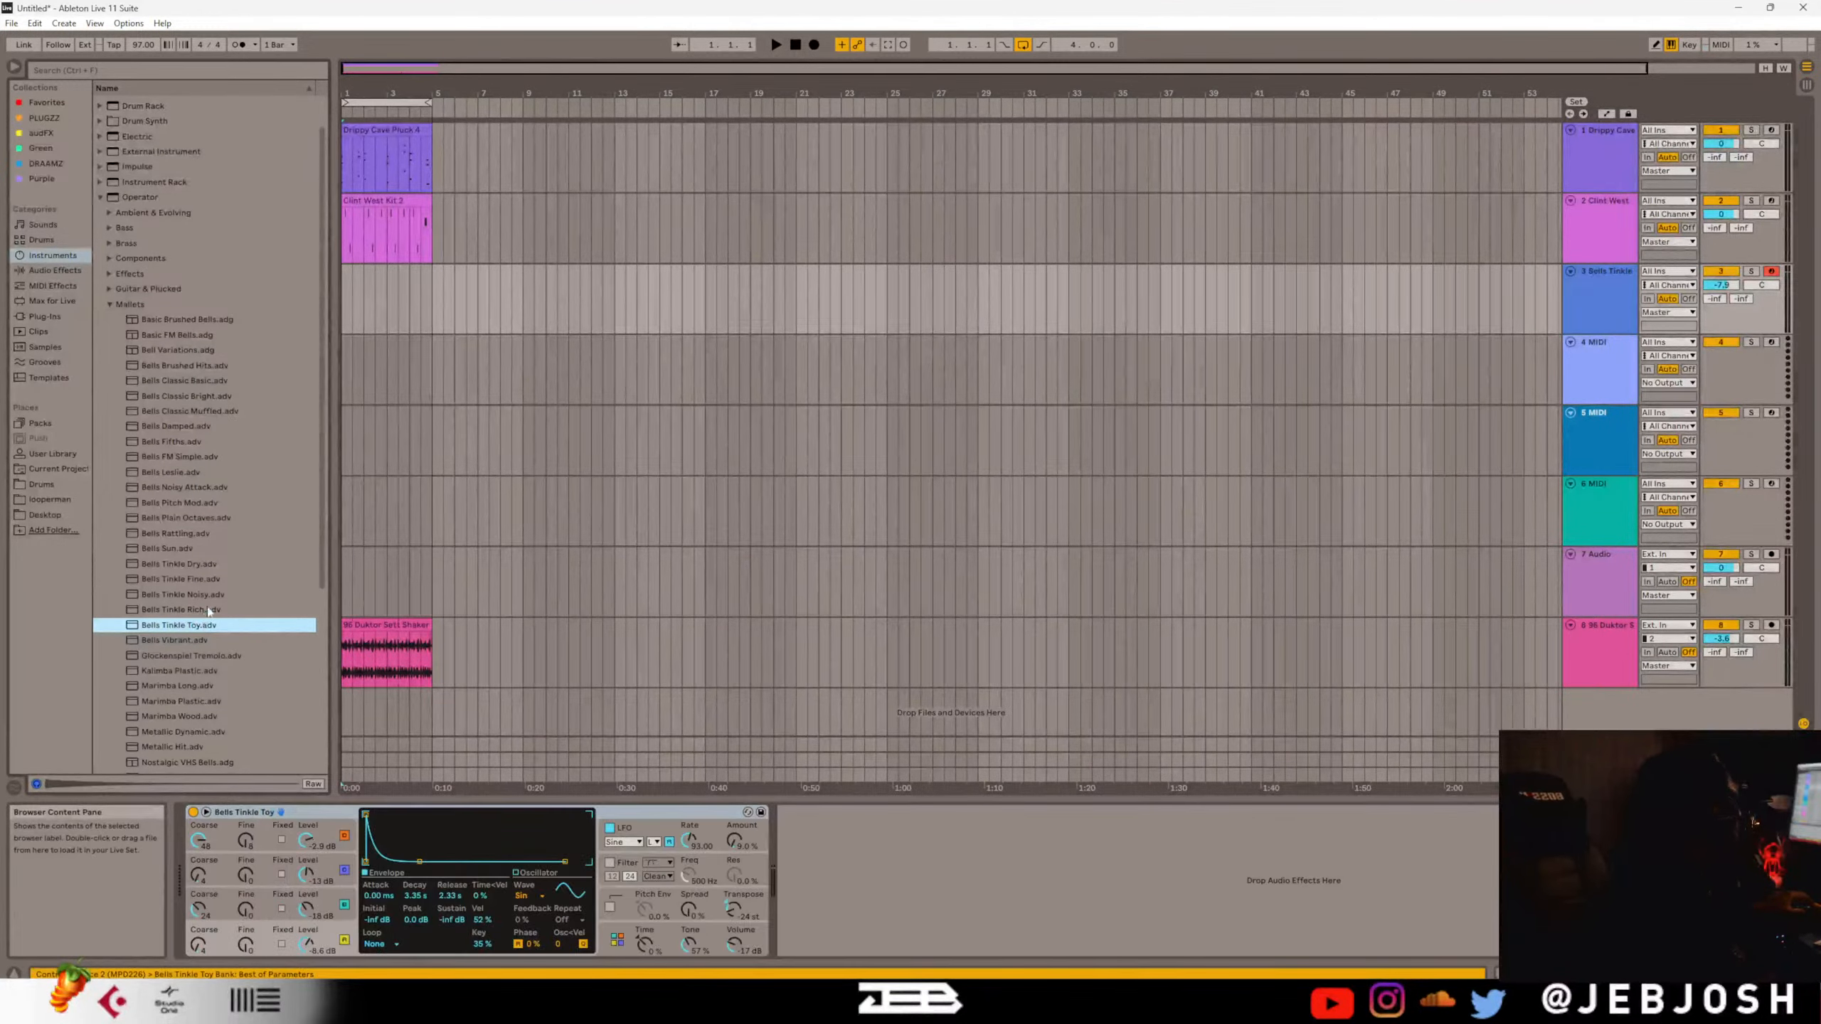
click(775, 45)
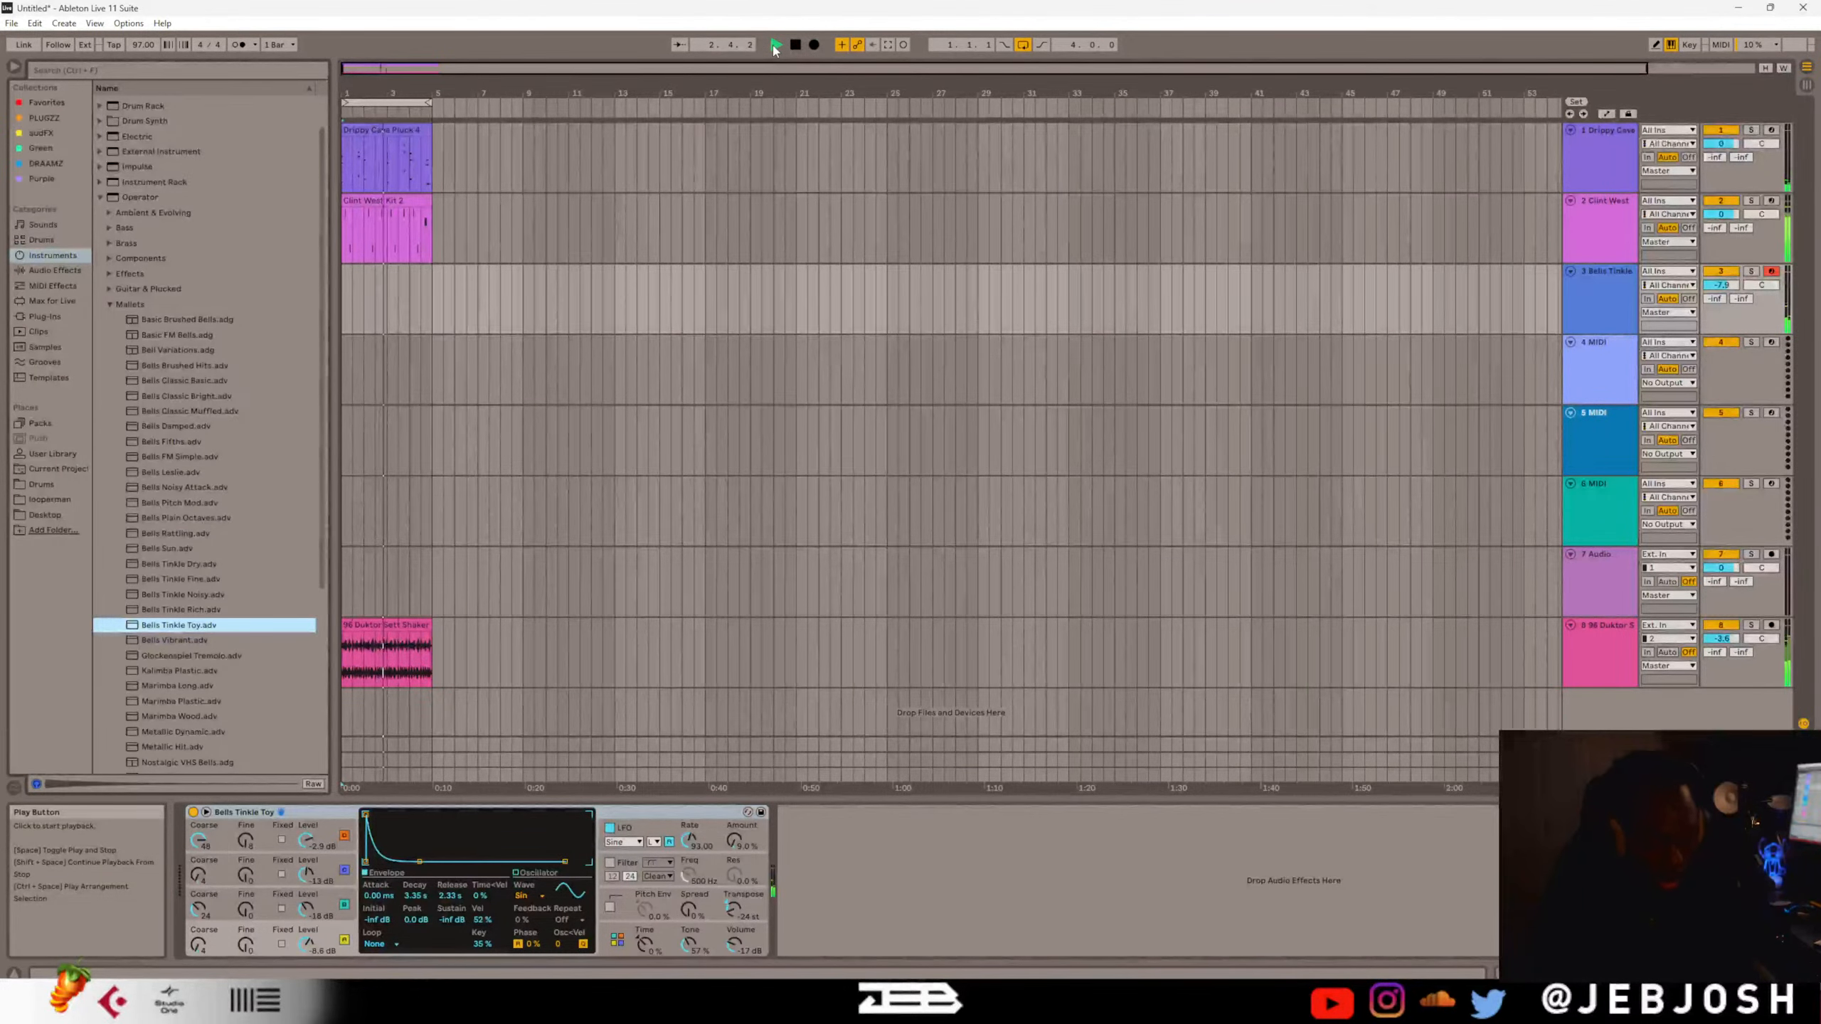
key(space)
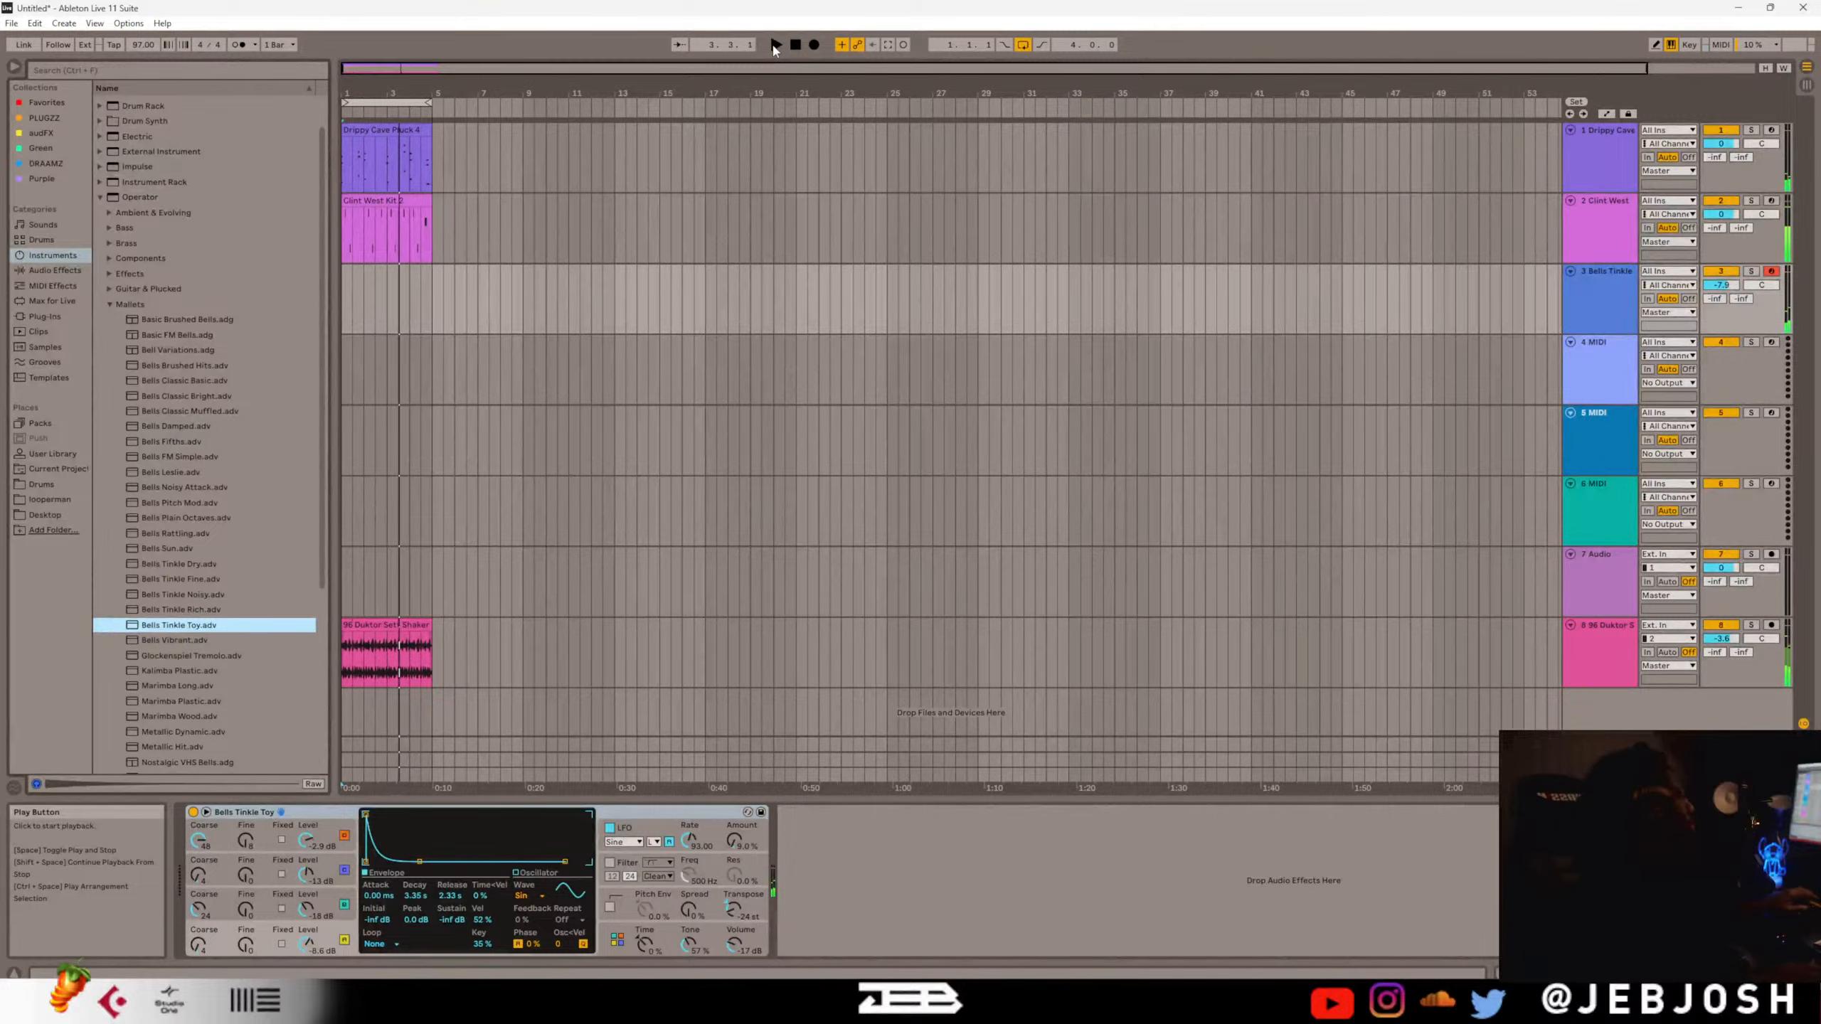
key(Home)
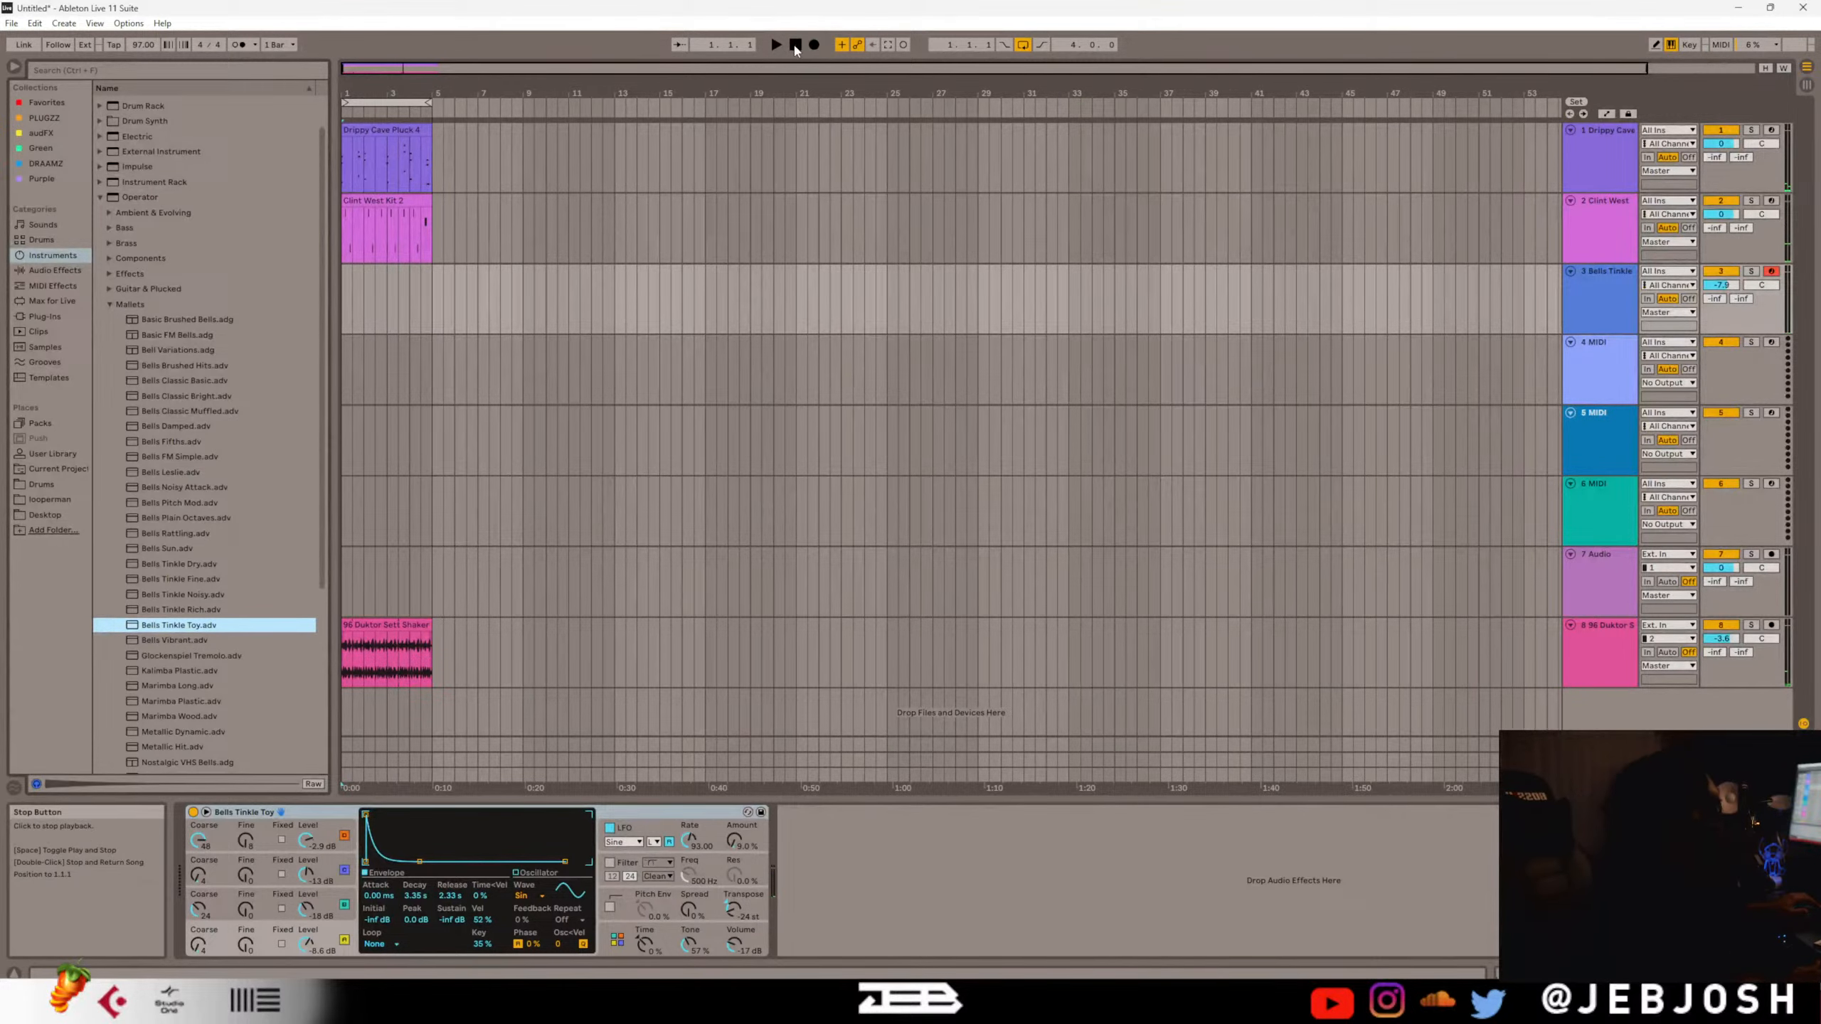
Deactivate the Clint West Kit drum clip and play the arrangement without it.
click(383, 202)
key(0)
key(space)
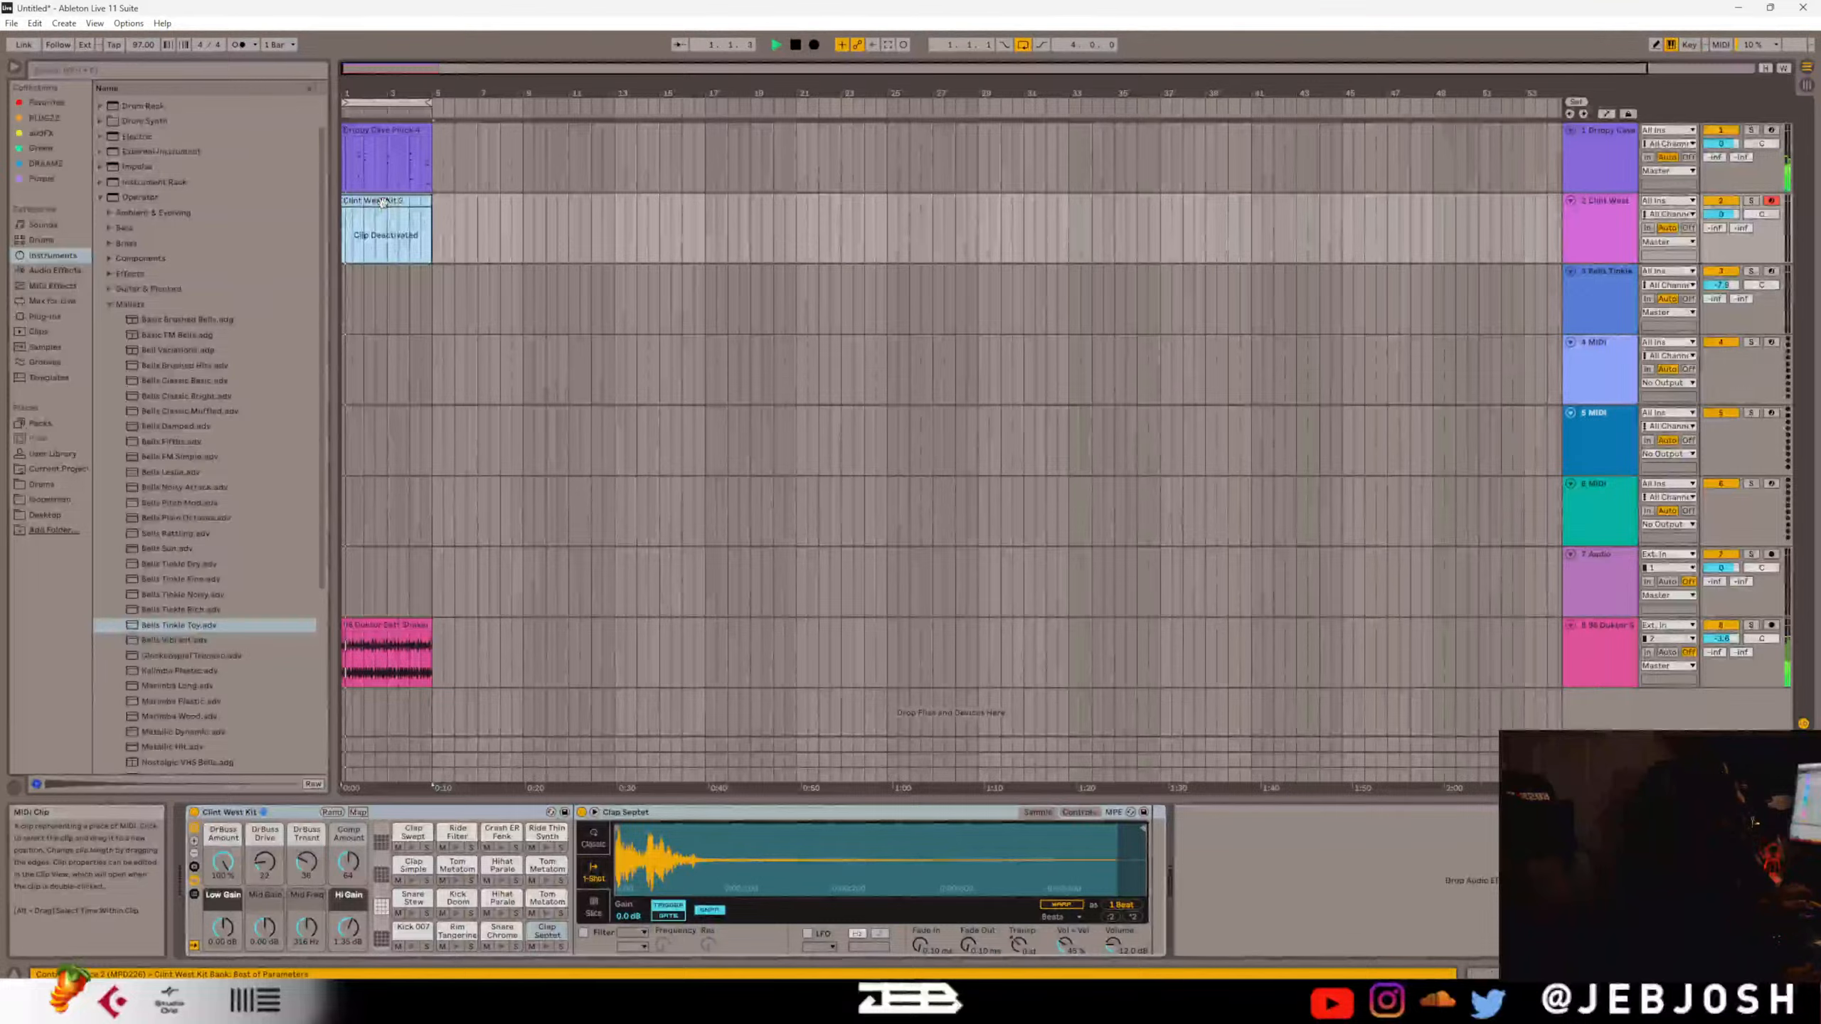
key(space)
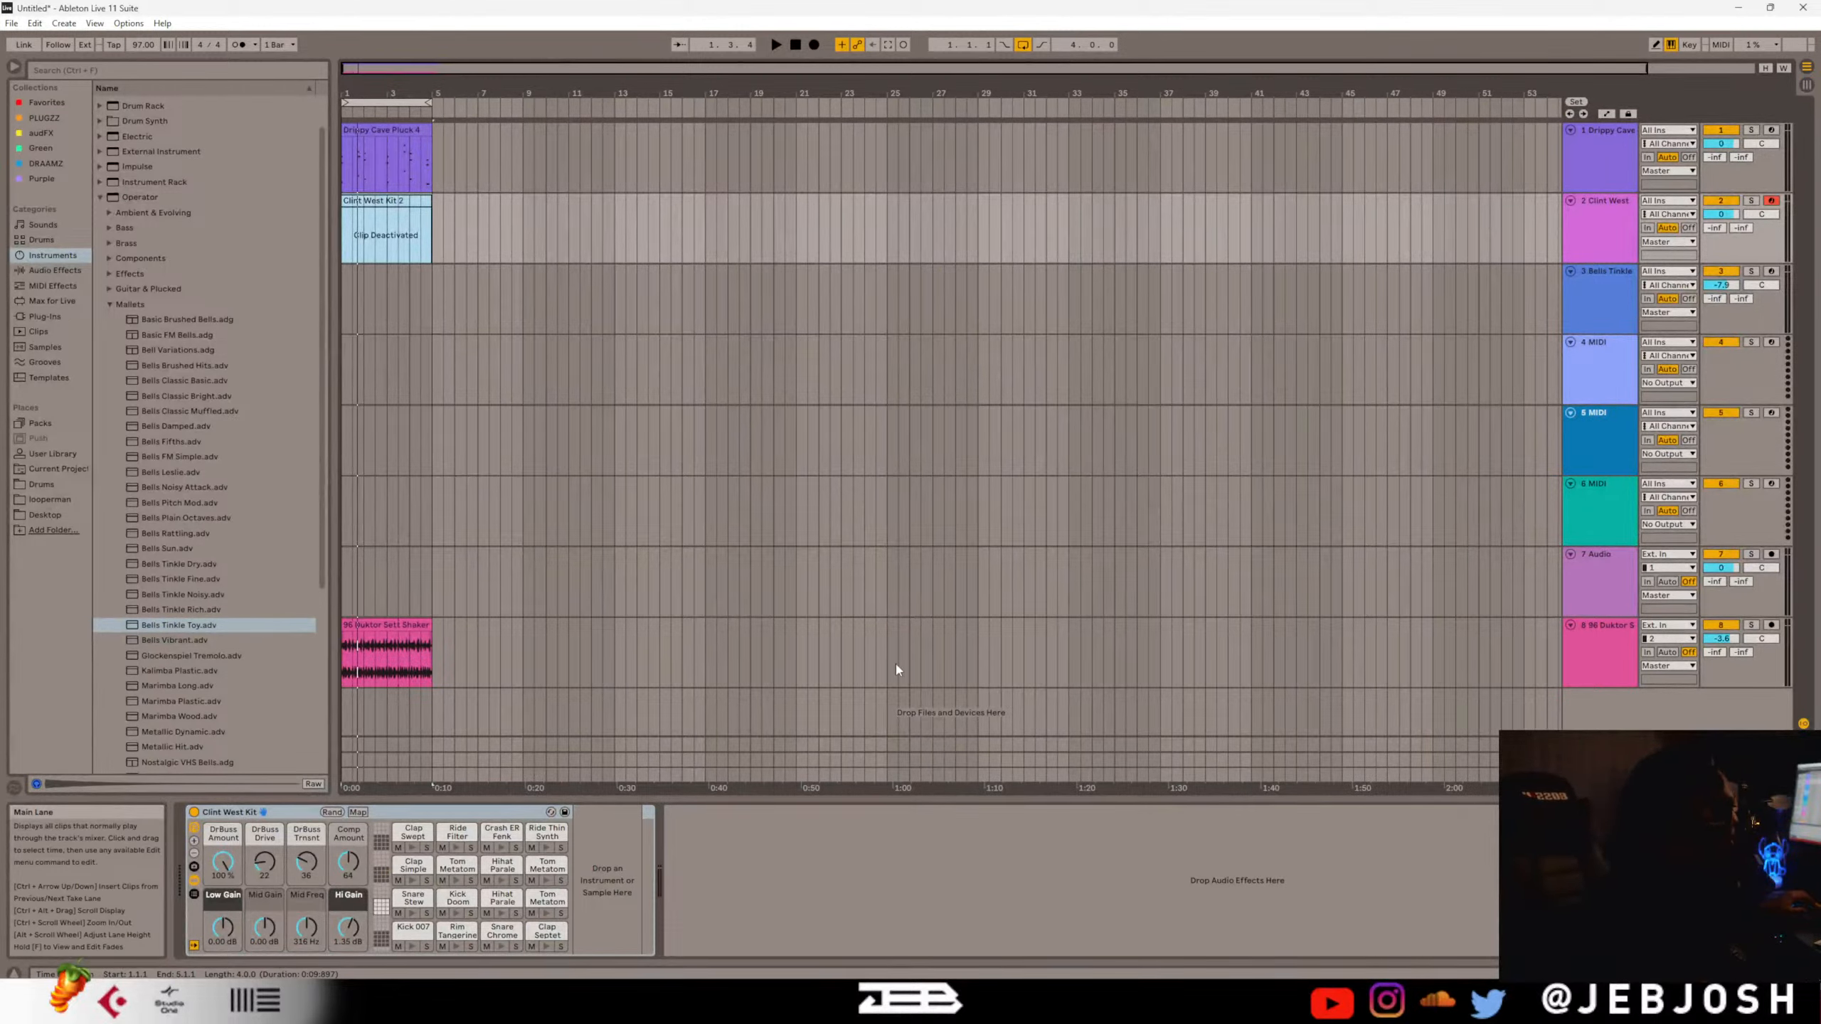
Open the Drippy Cave Pluck clip on the first track and examine its notes.
click(385, 153)
double_click(381, 148)
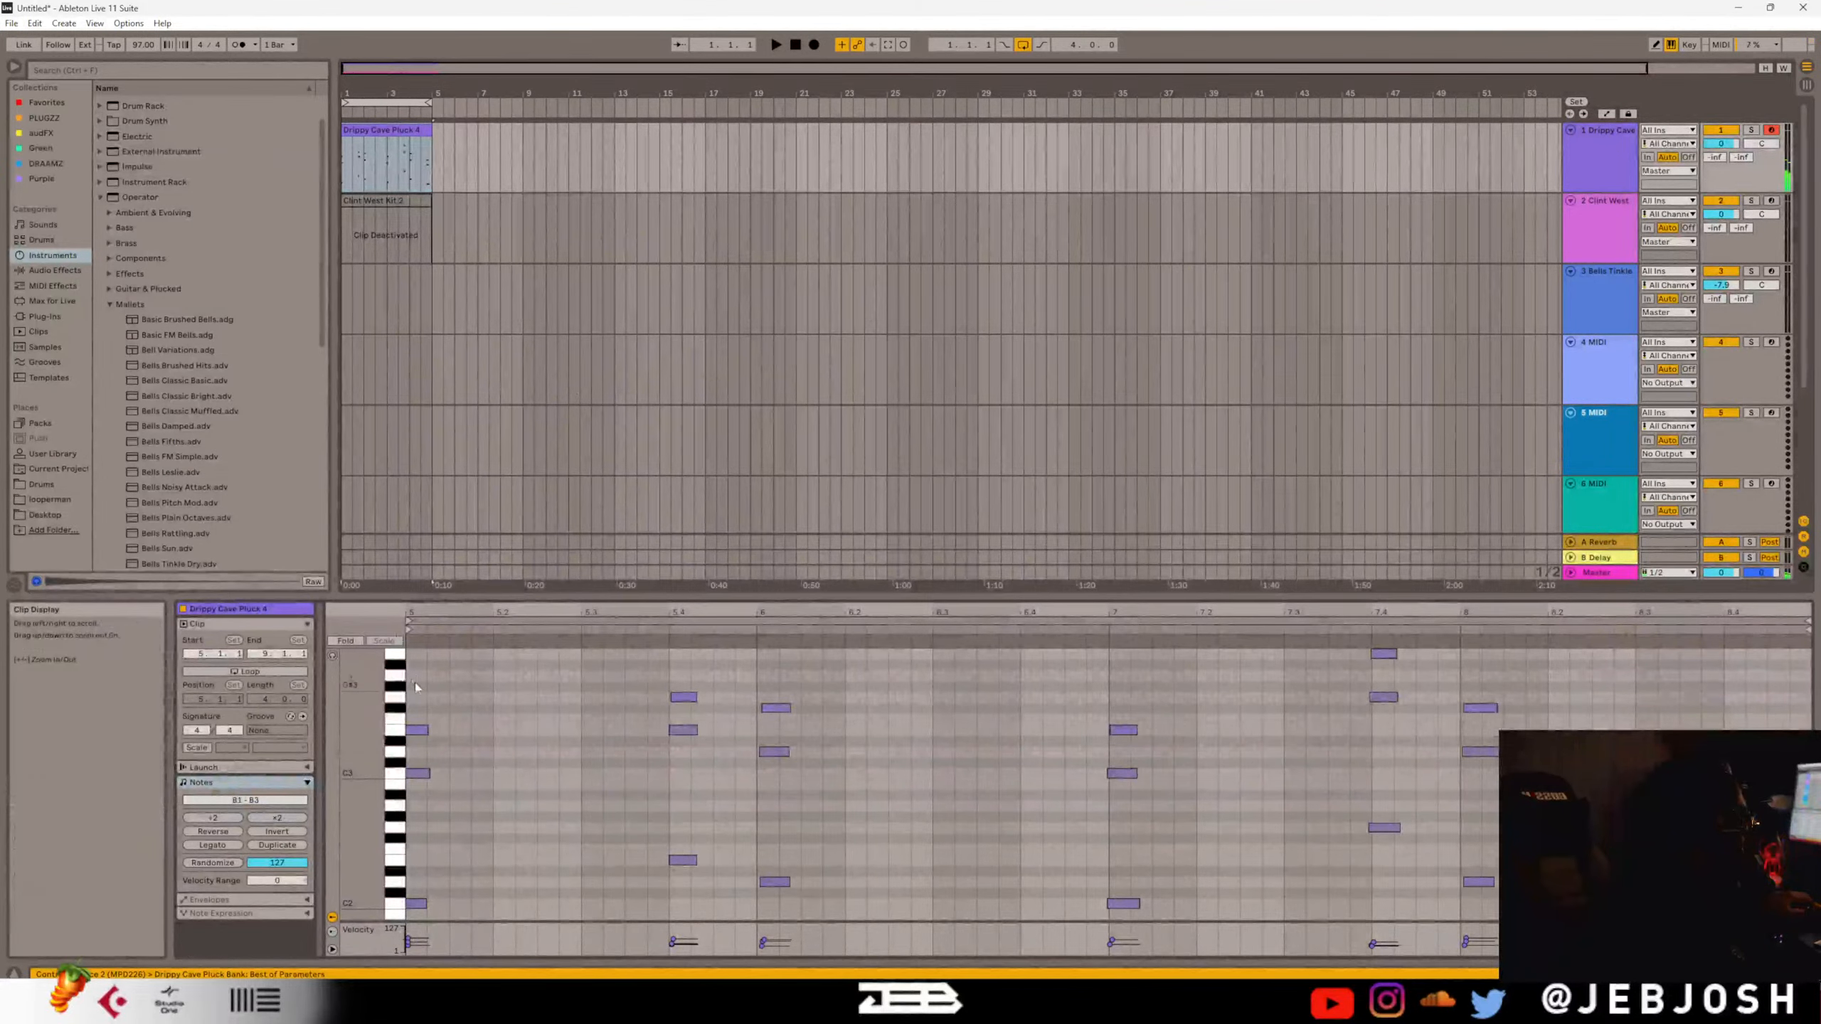
scroll(392, 722, up, 2)
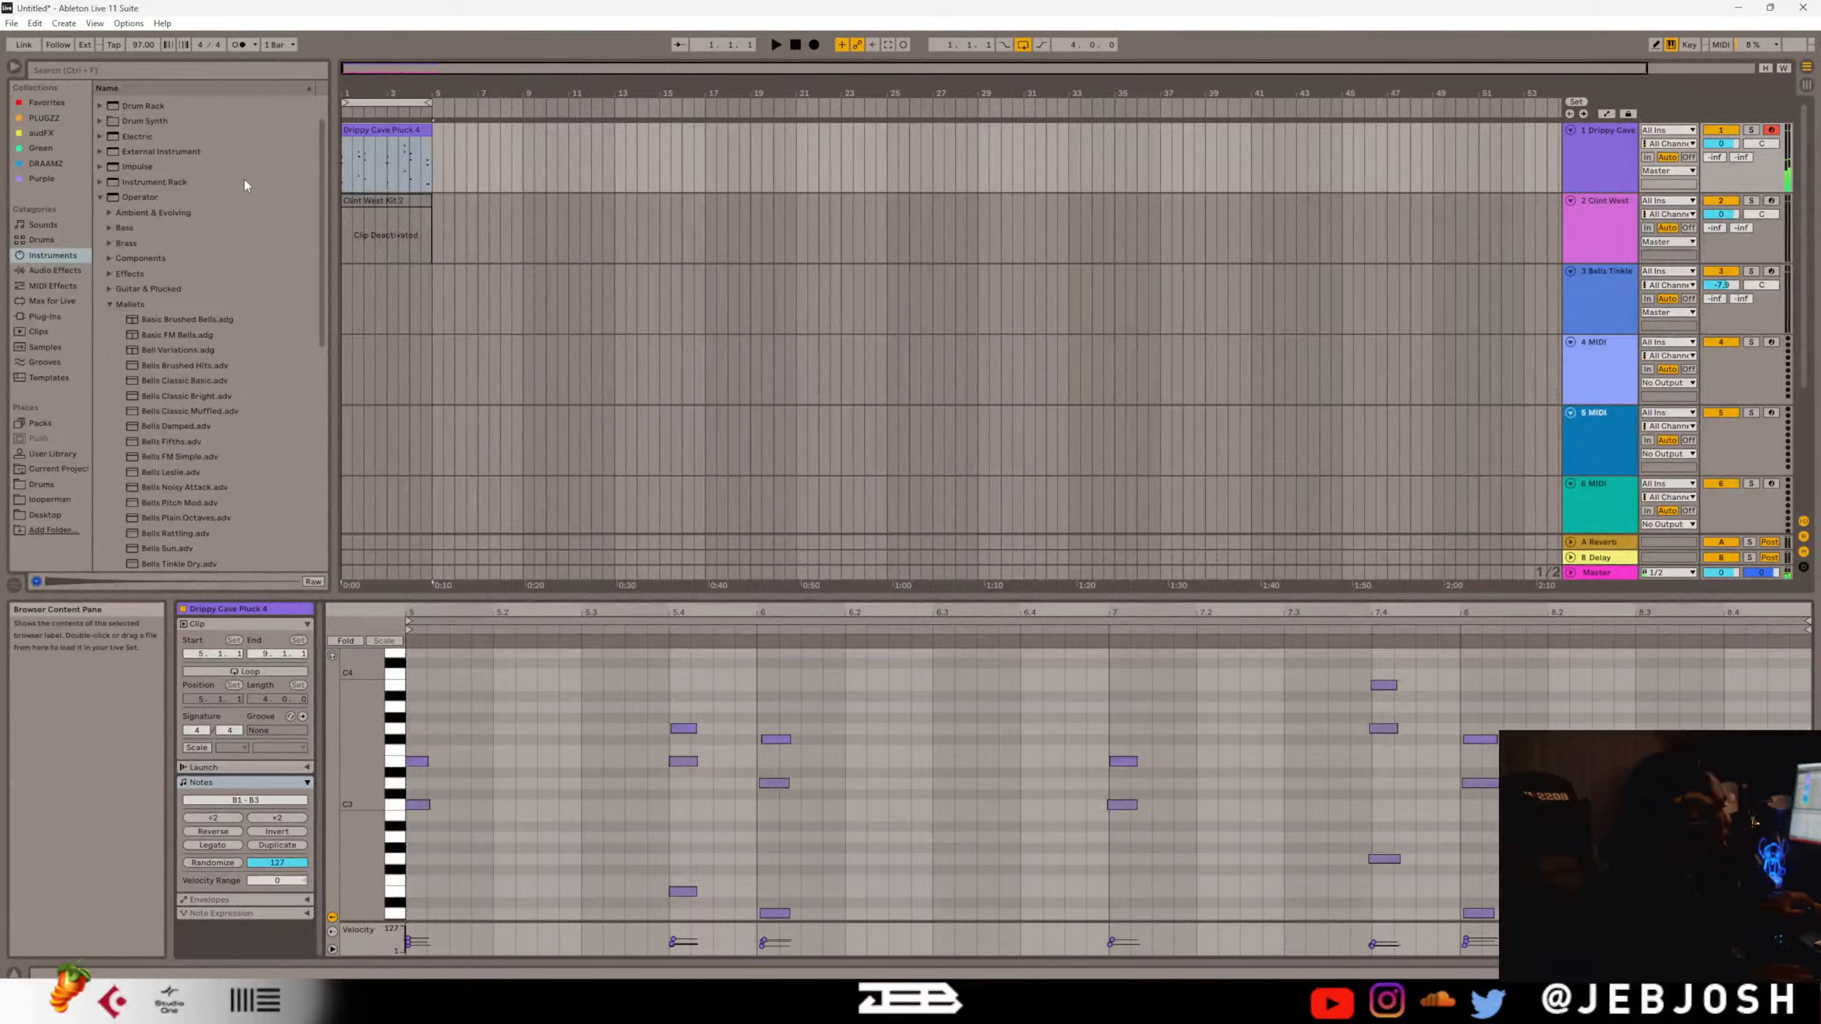
Collapse Operator's Mallets presets and search the plug-ins for "arca".
click(111, 305)
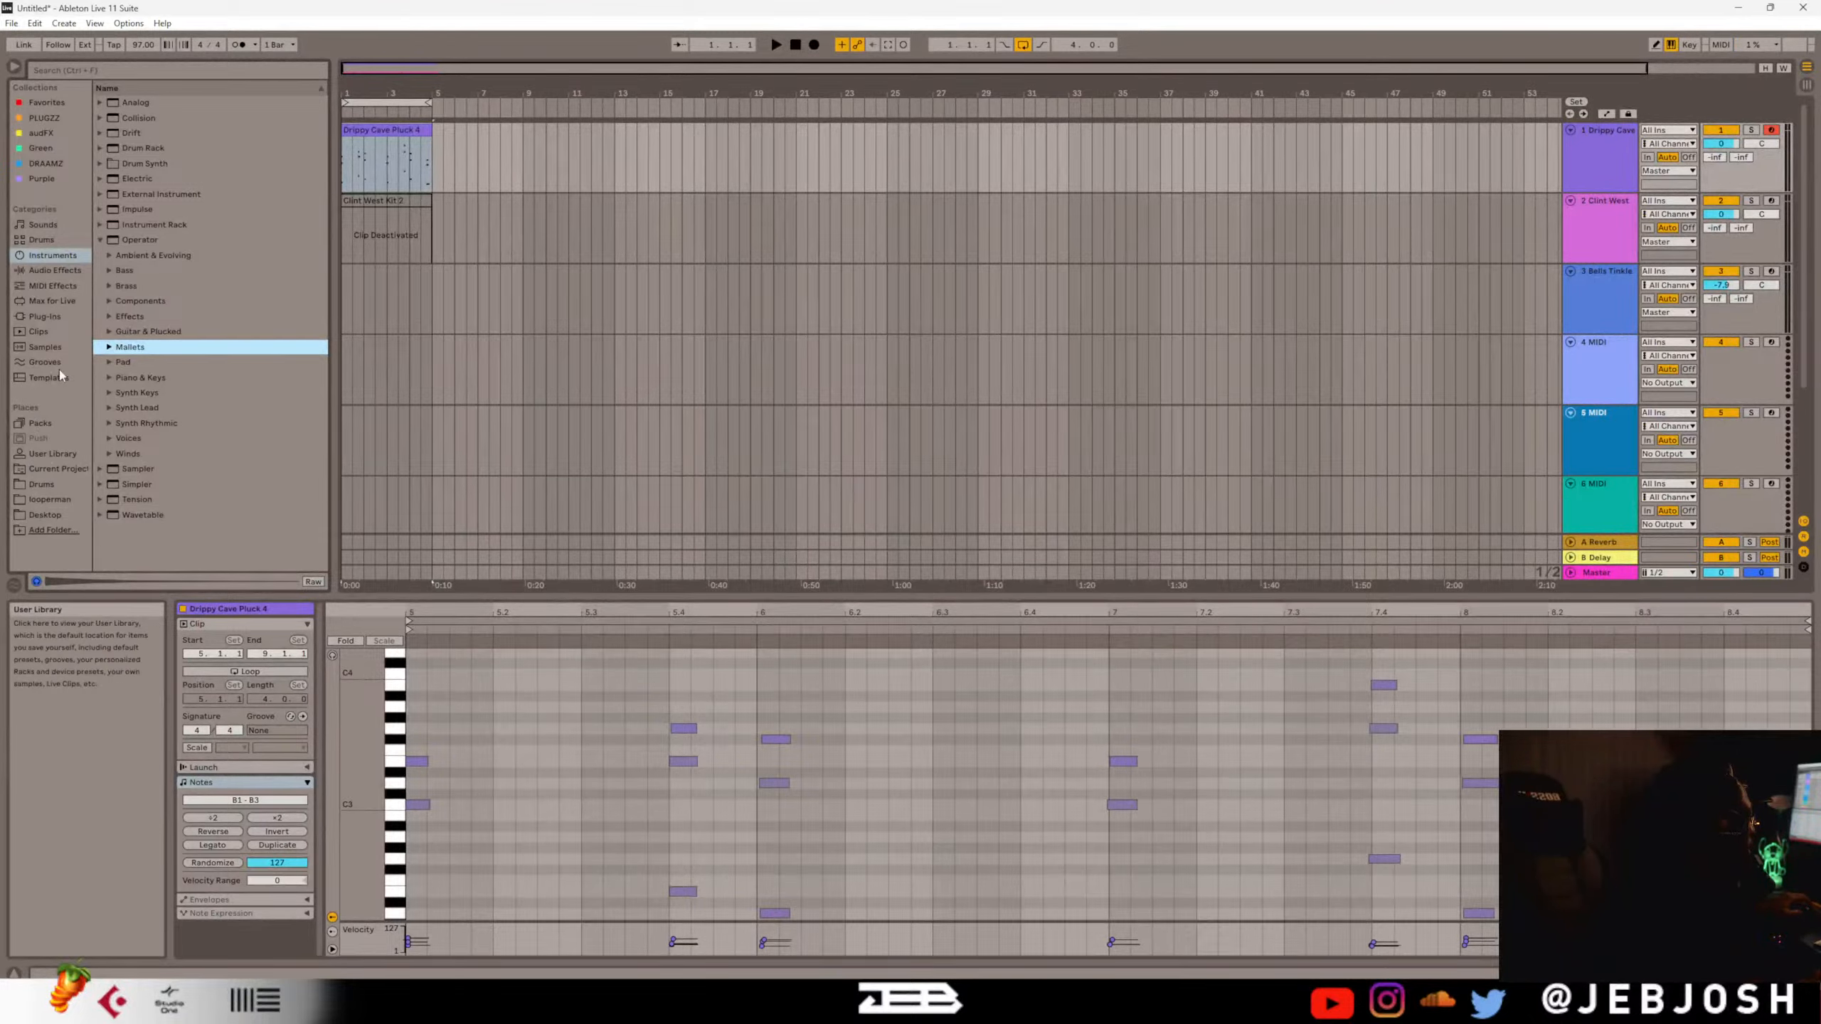
click(44, 317)
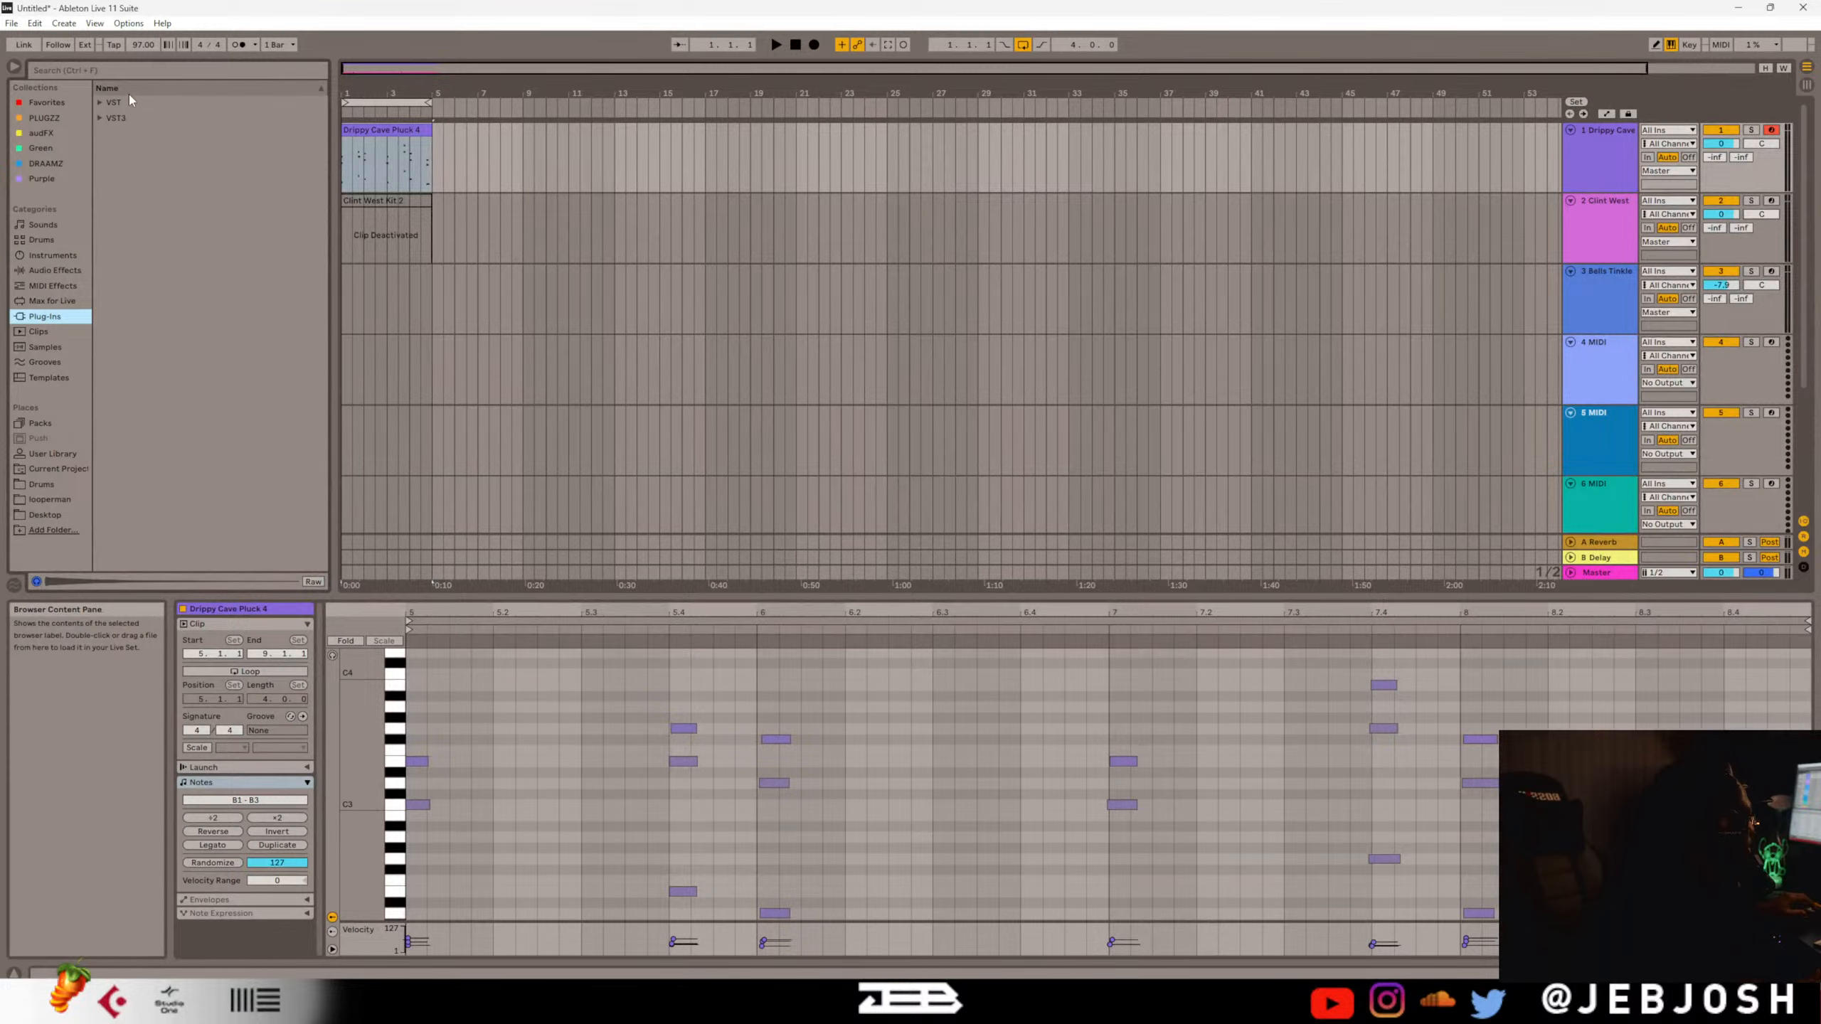
click(141, 71)
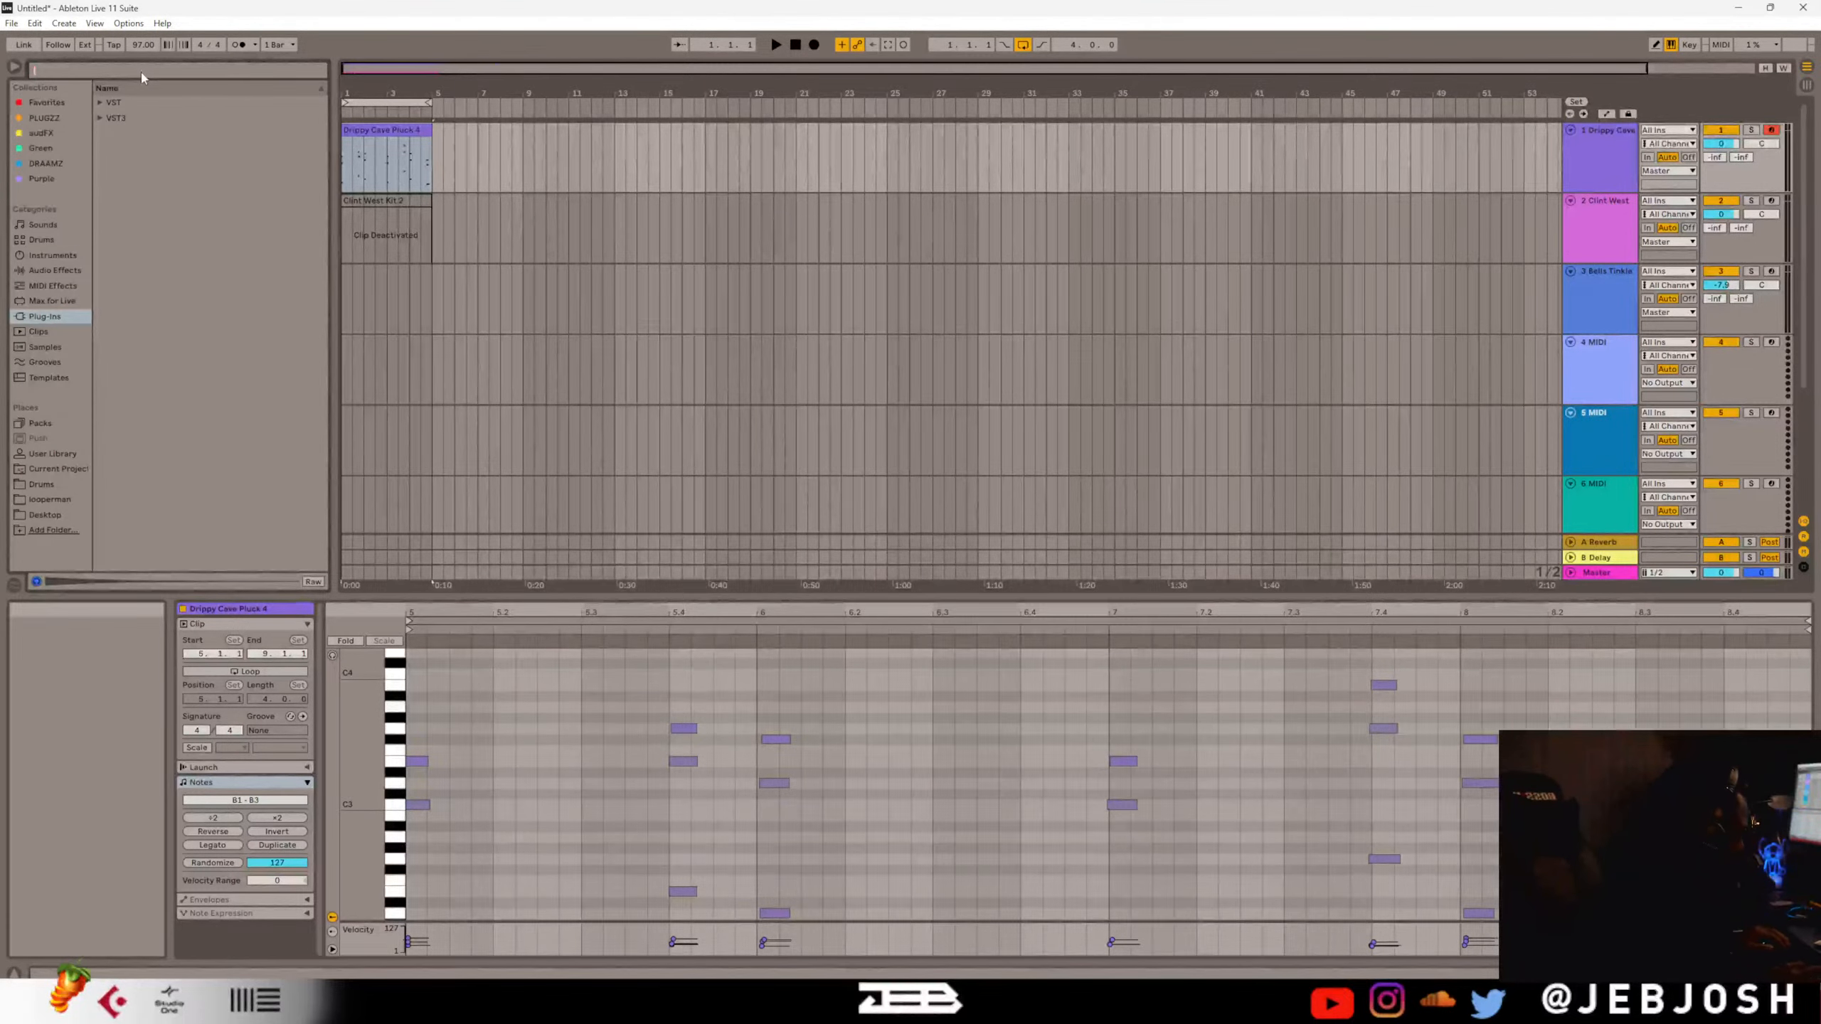
text(s)
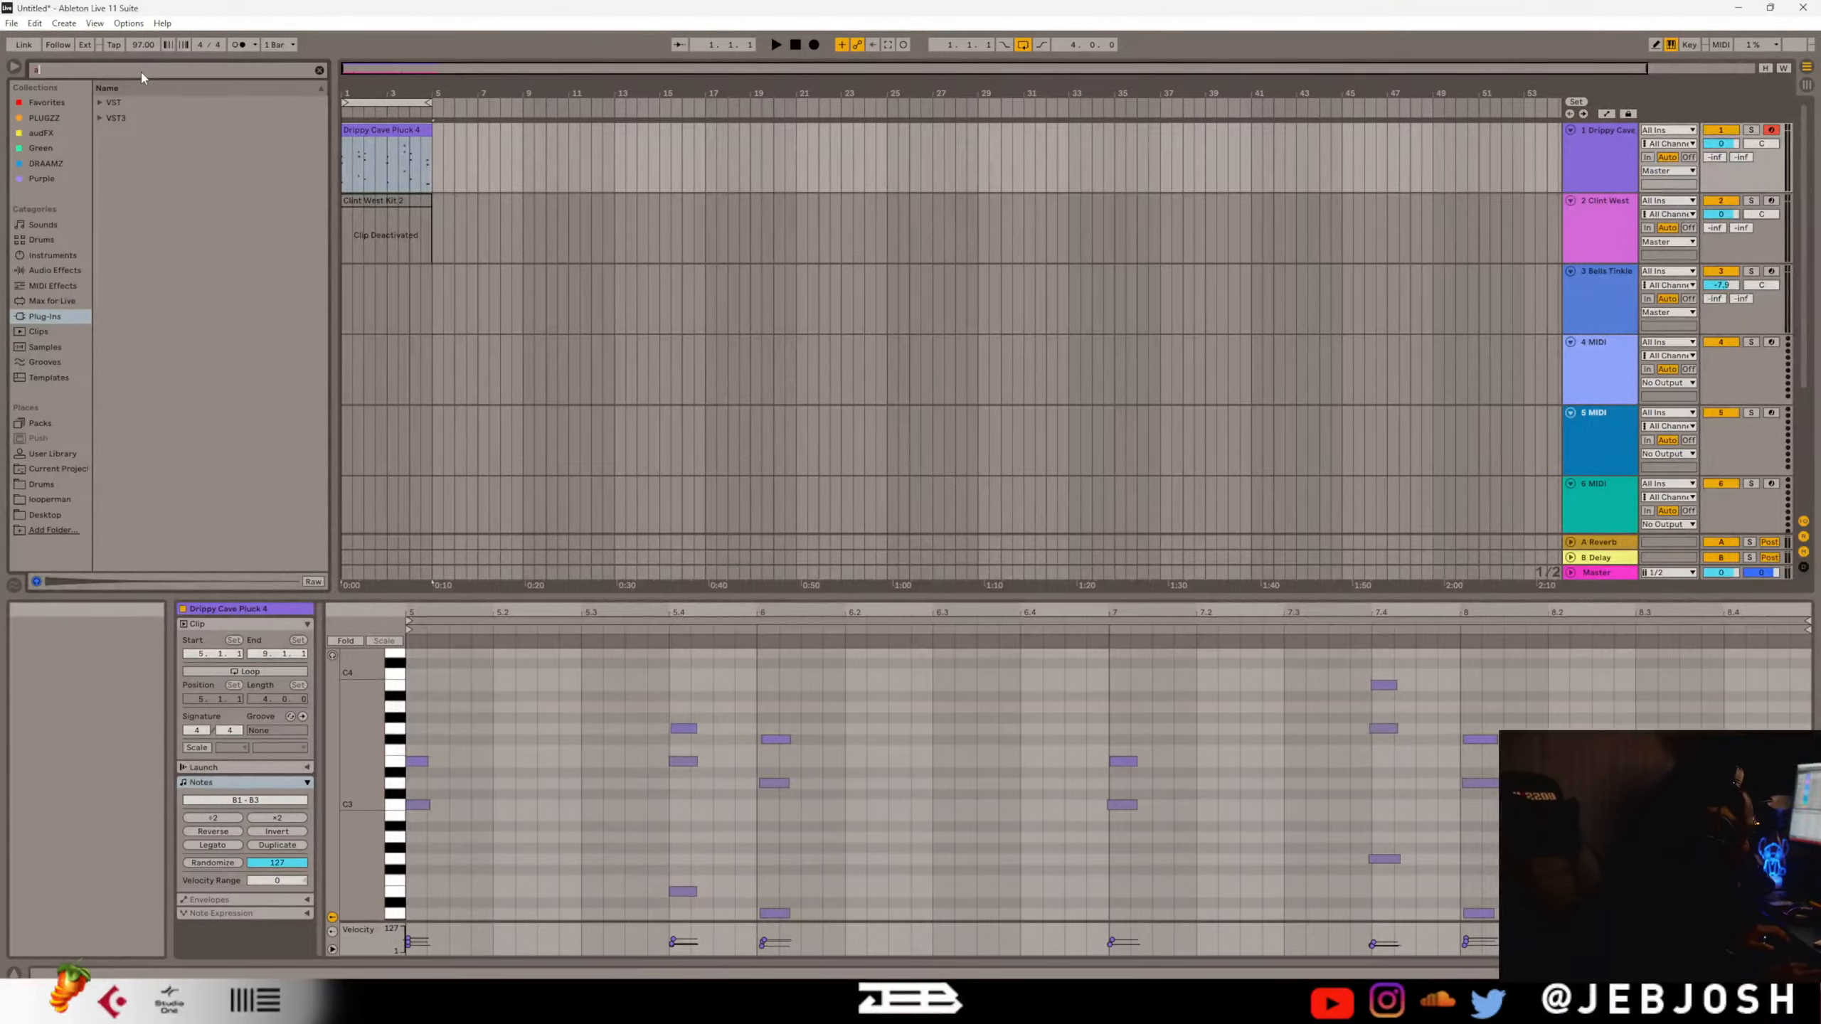
text(crade)
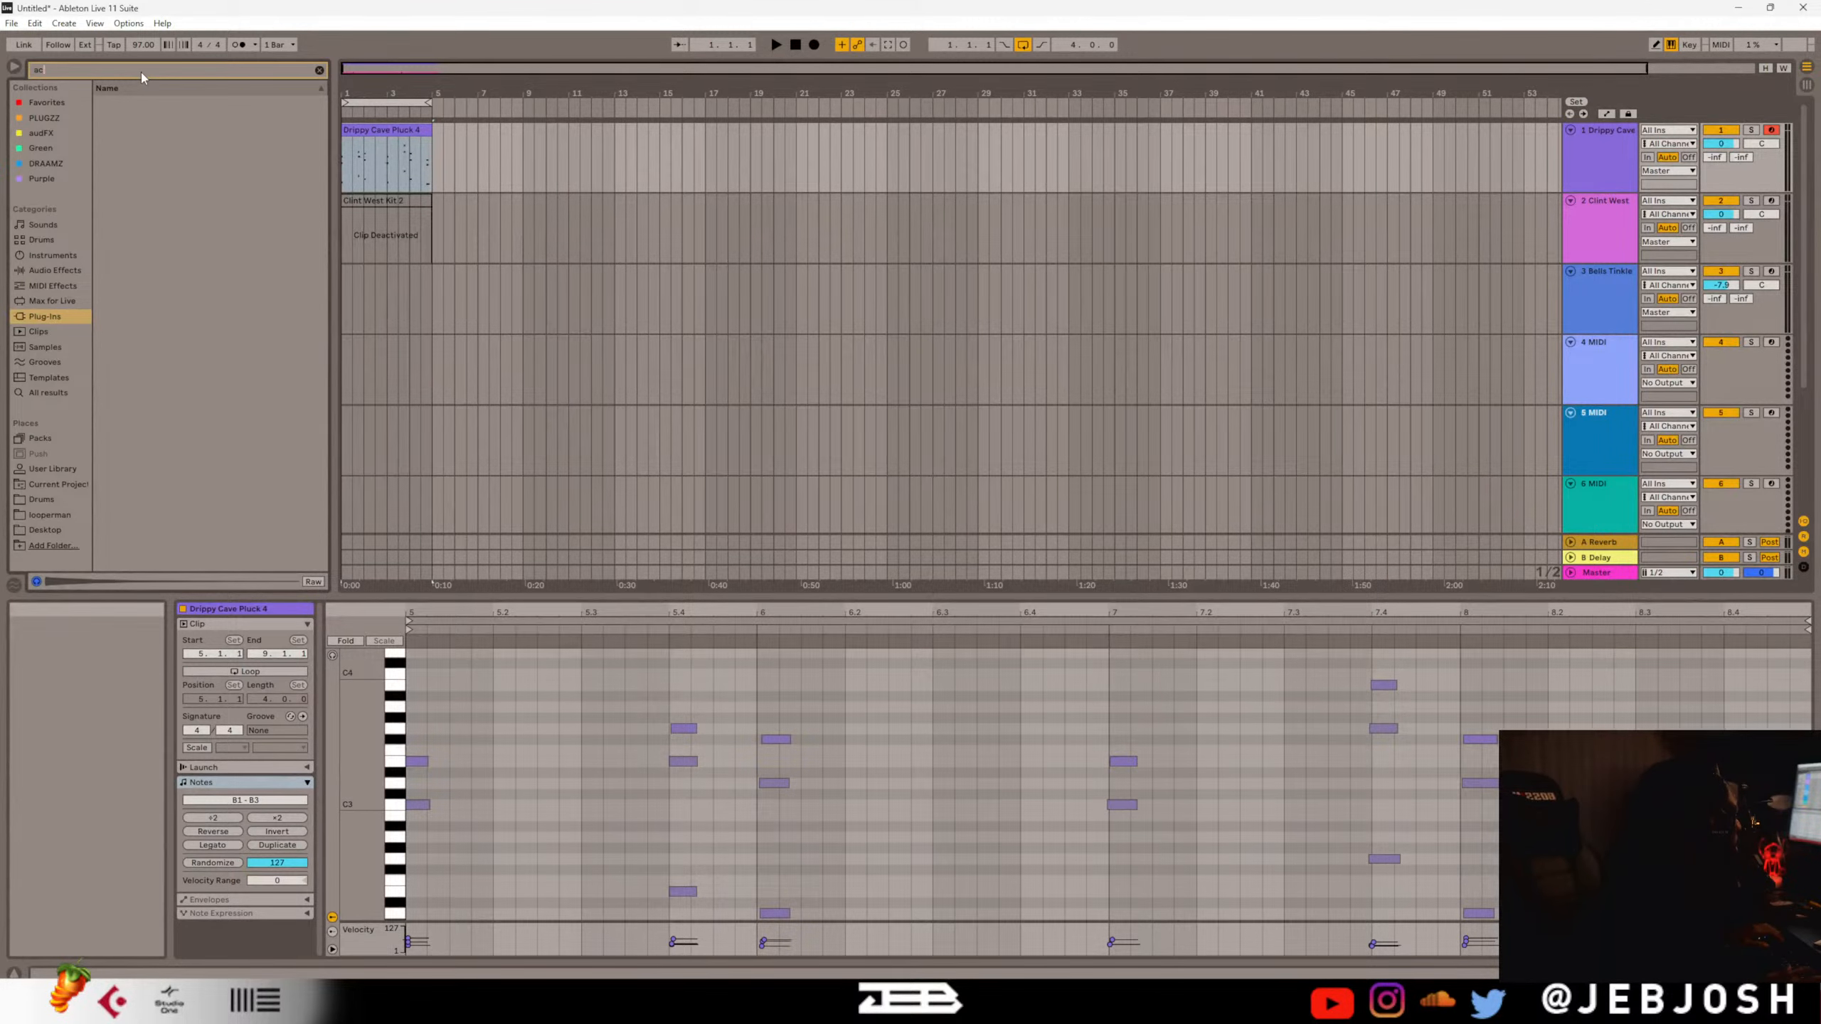
key(BackSpace)
key(BackSpace)
key(BackSpace)
key(BackSpace)
text(rca)
Load Output's VST3 Arcade plug-in on the fourth track and move its window over the arrangement.
click(101, 118)
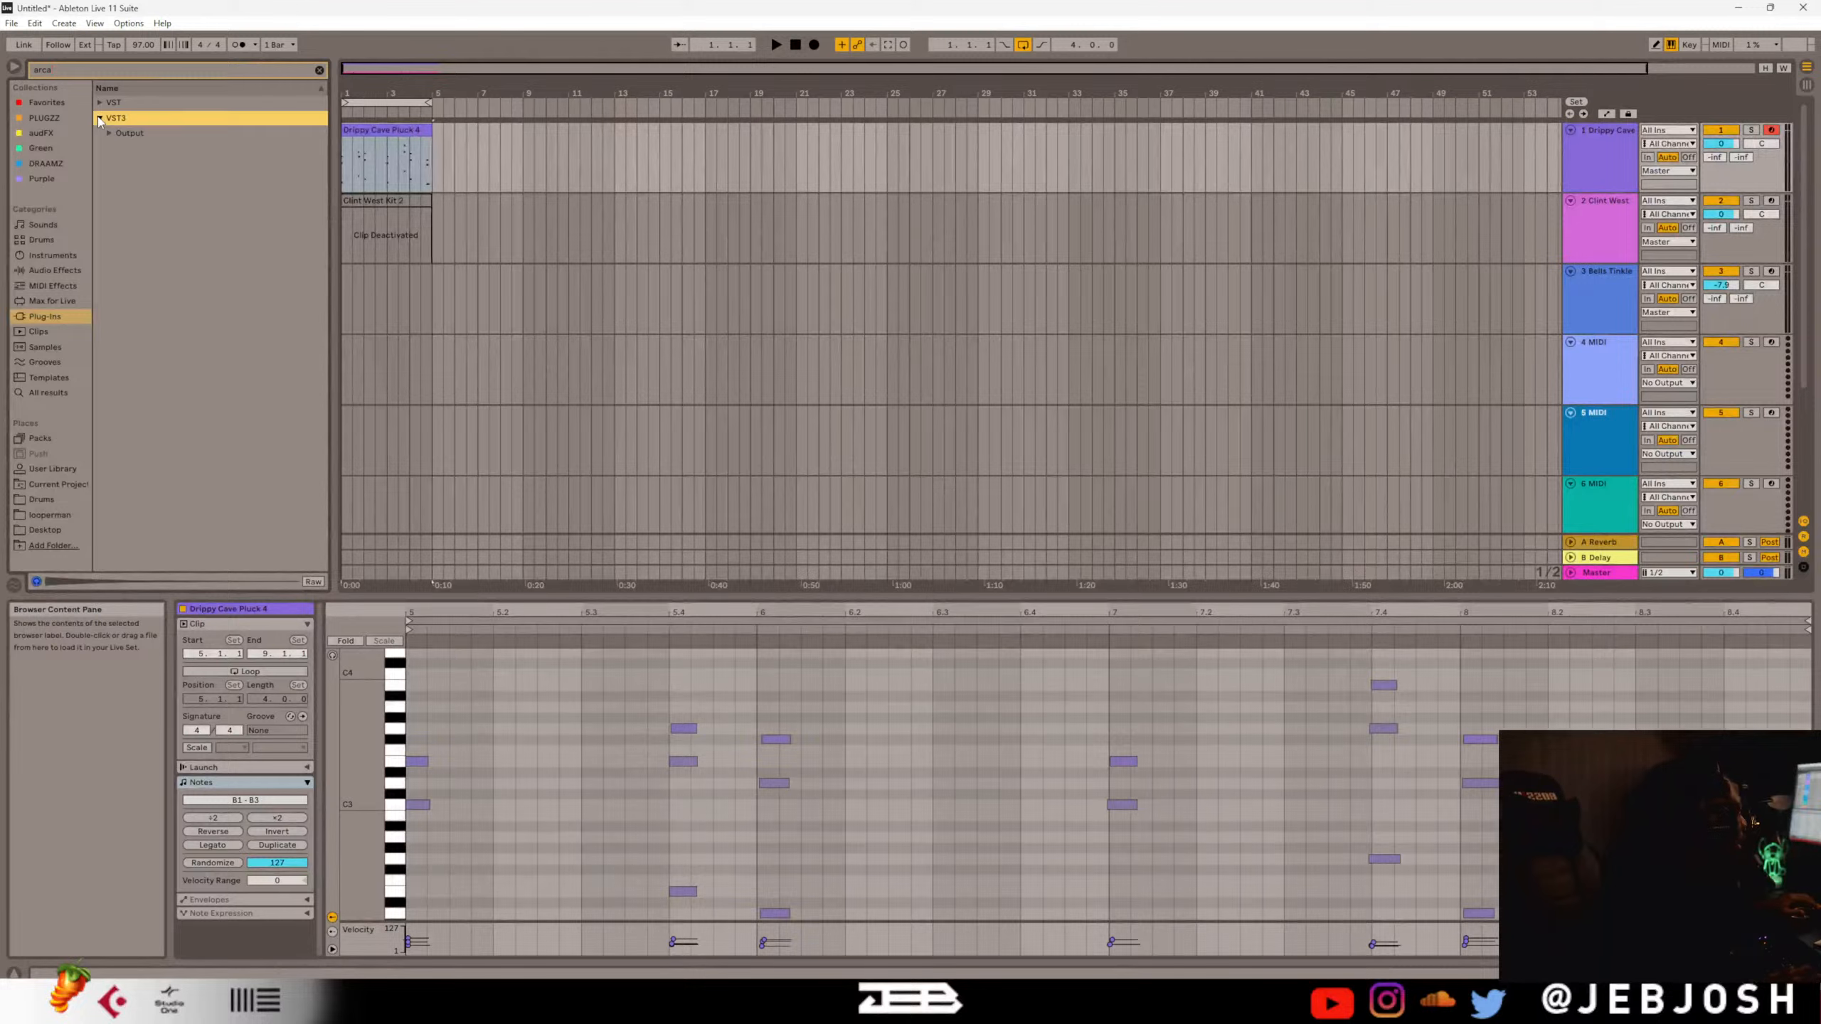
click(109, 135)
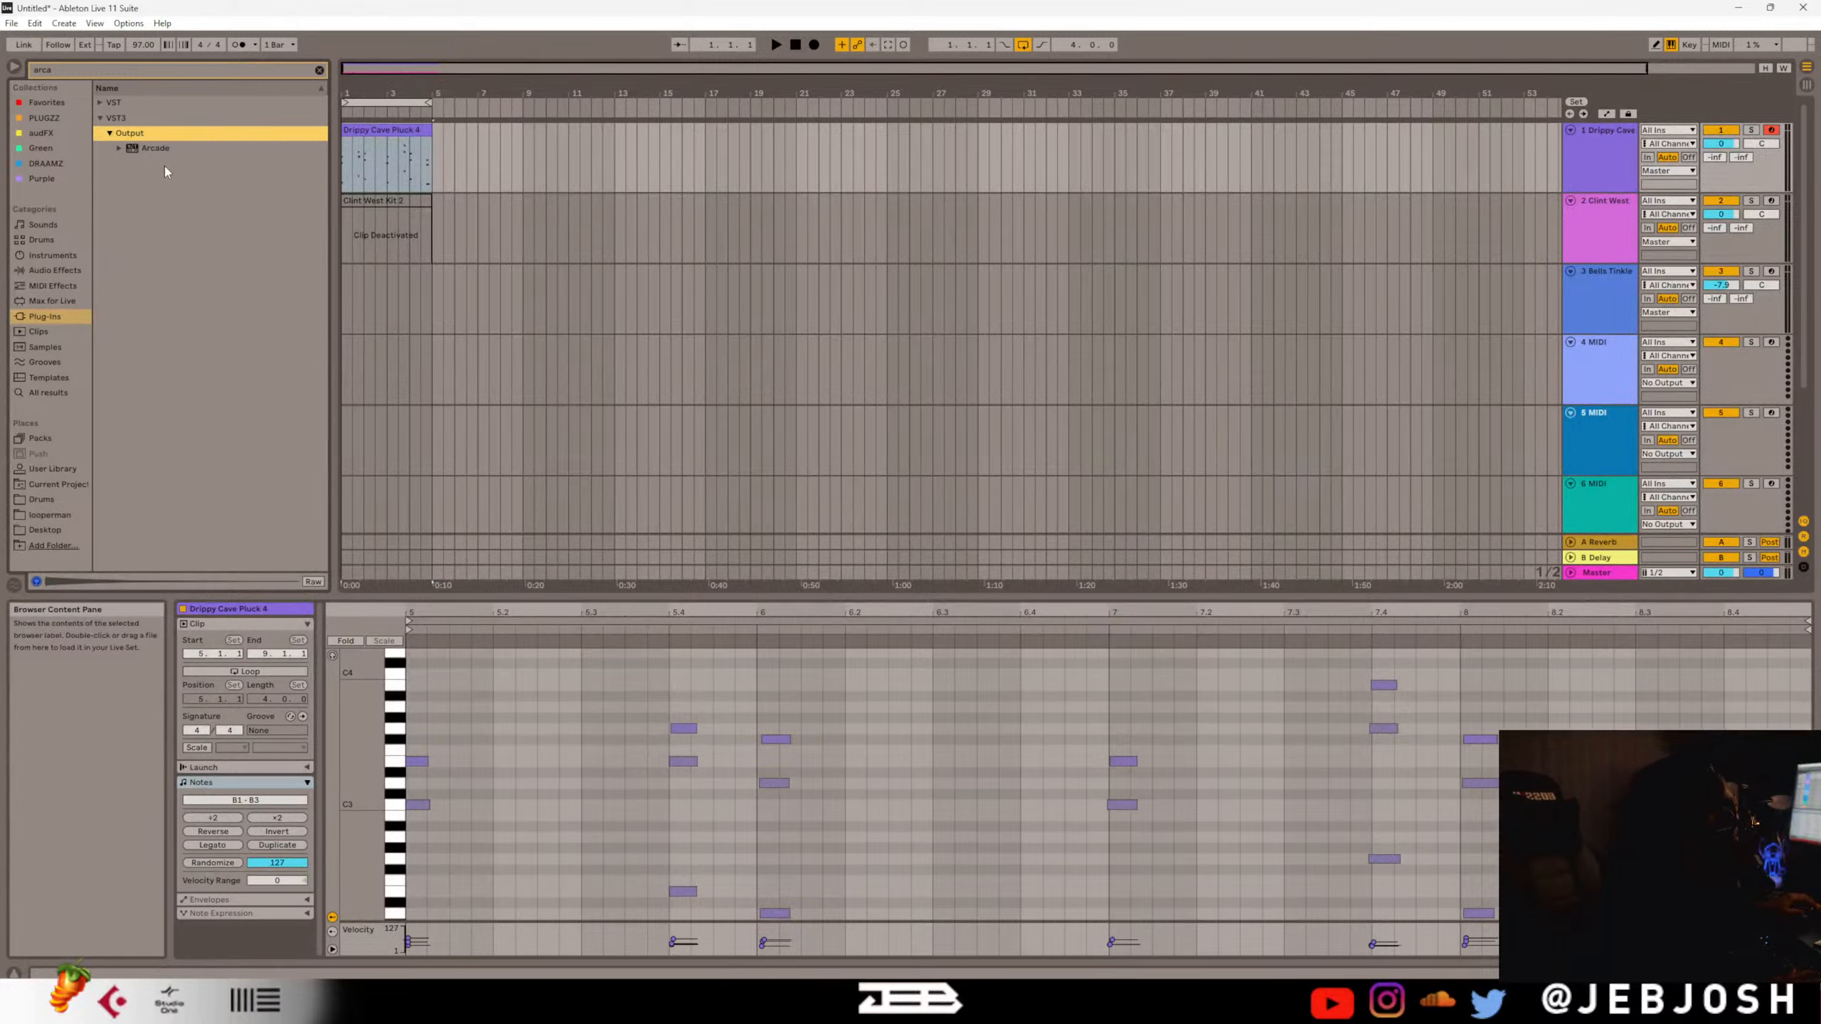
drag(162, 148, 315, 178)
drag(389, 371, 387, 364)
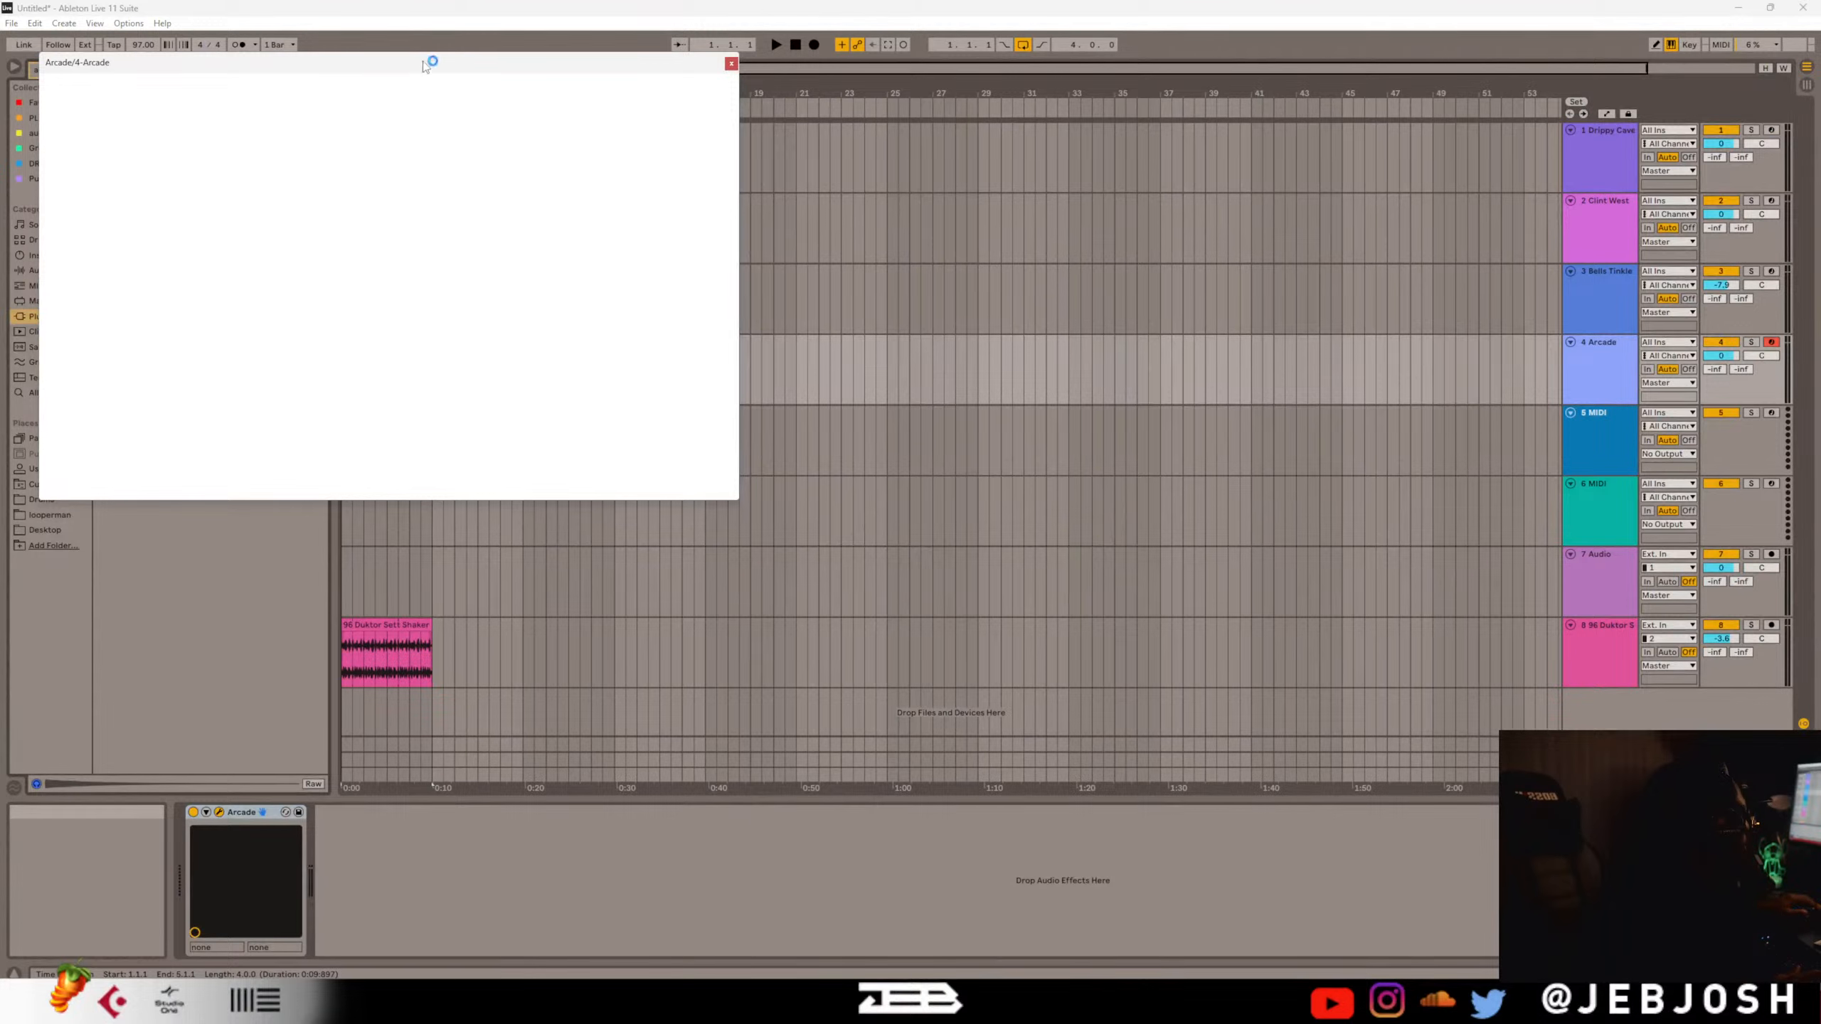
drag(426, 62, 737, 238)
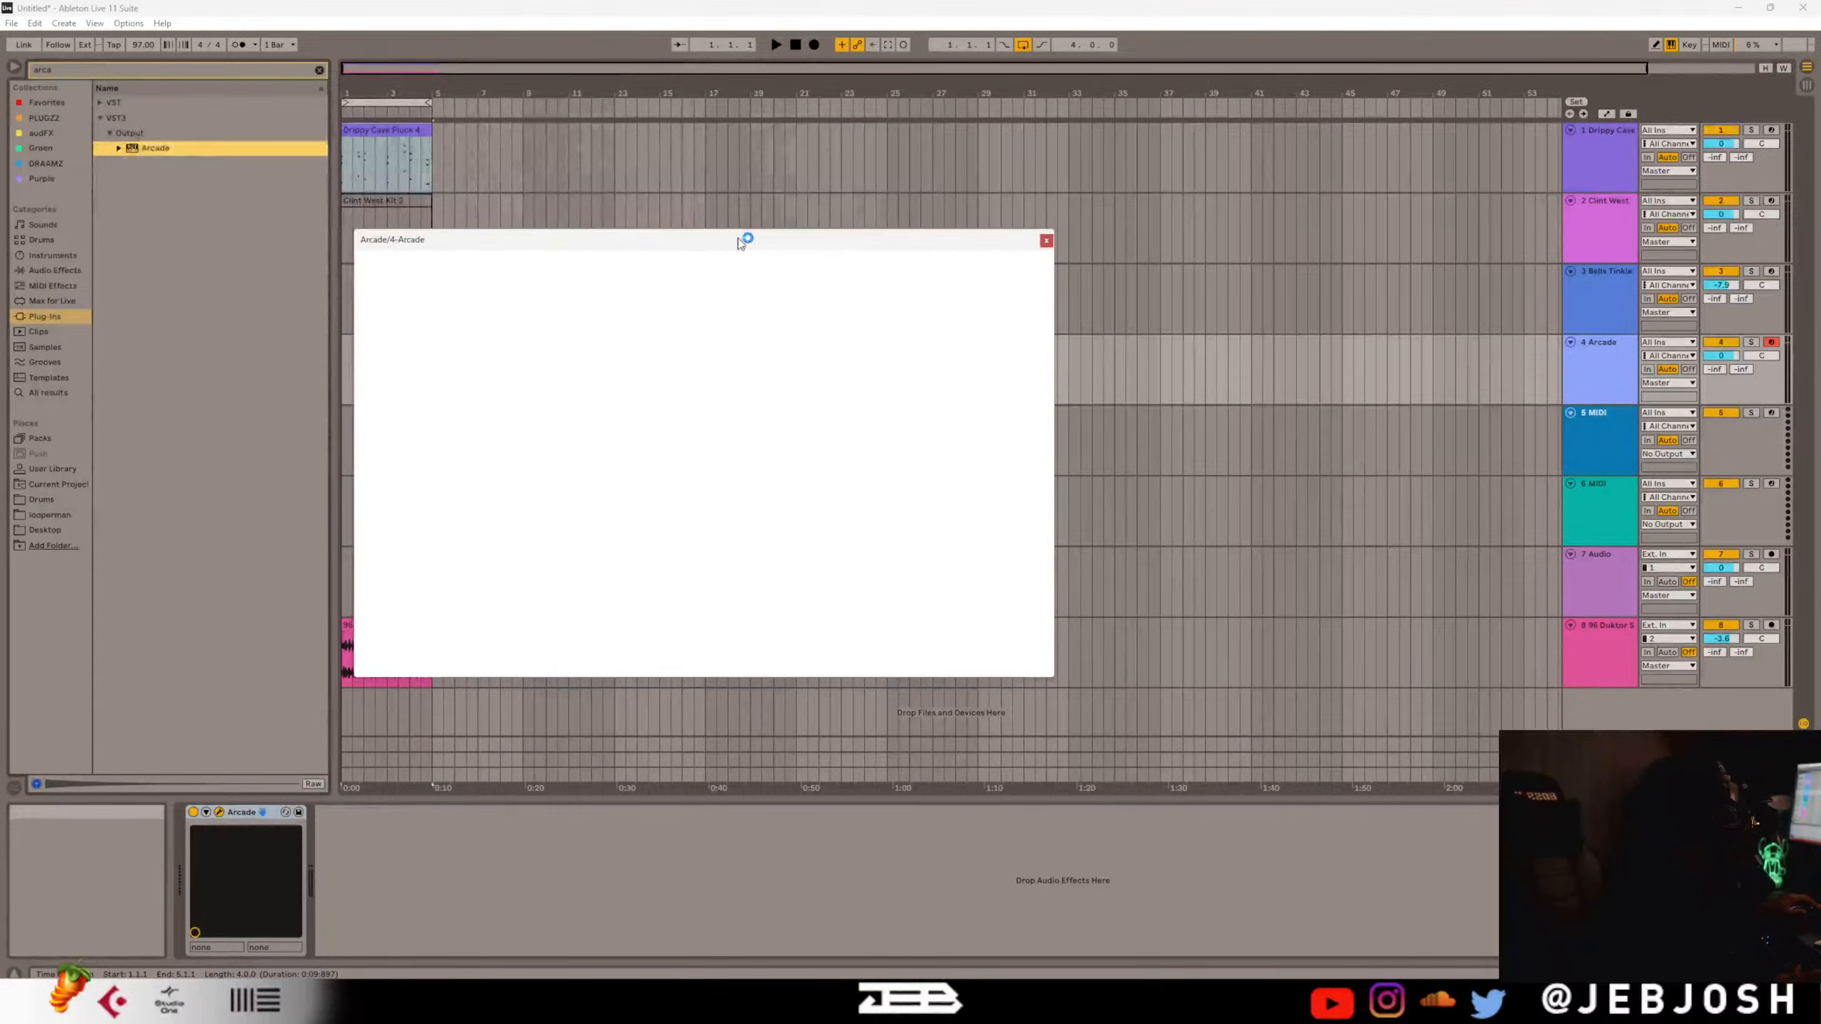
Expand the VST search results, close the Arcade window and reopen it from the fourth track's device.
click(103, 103)
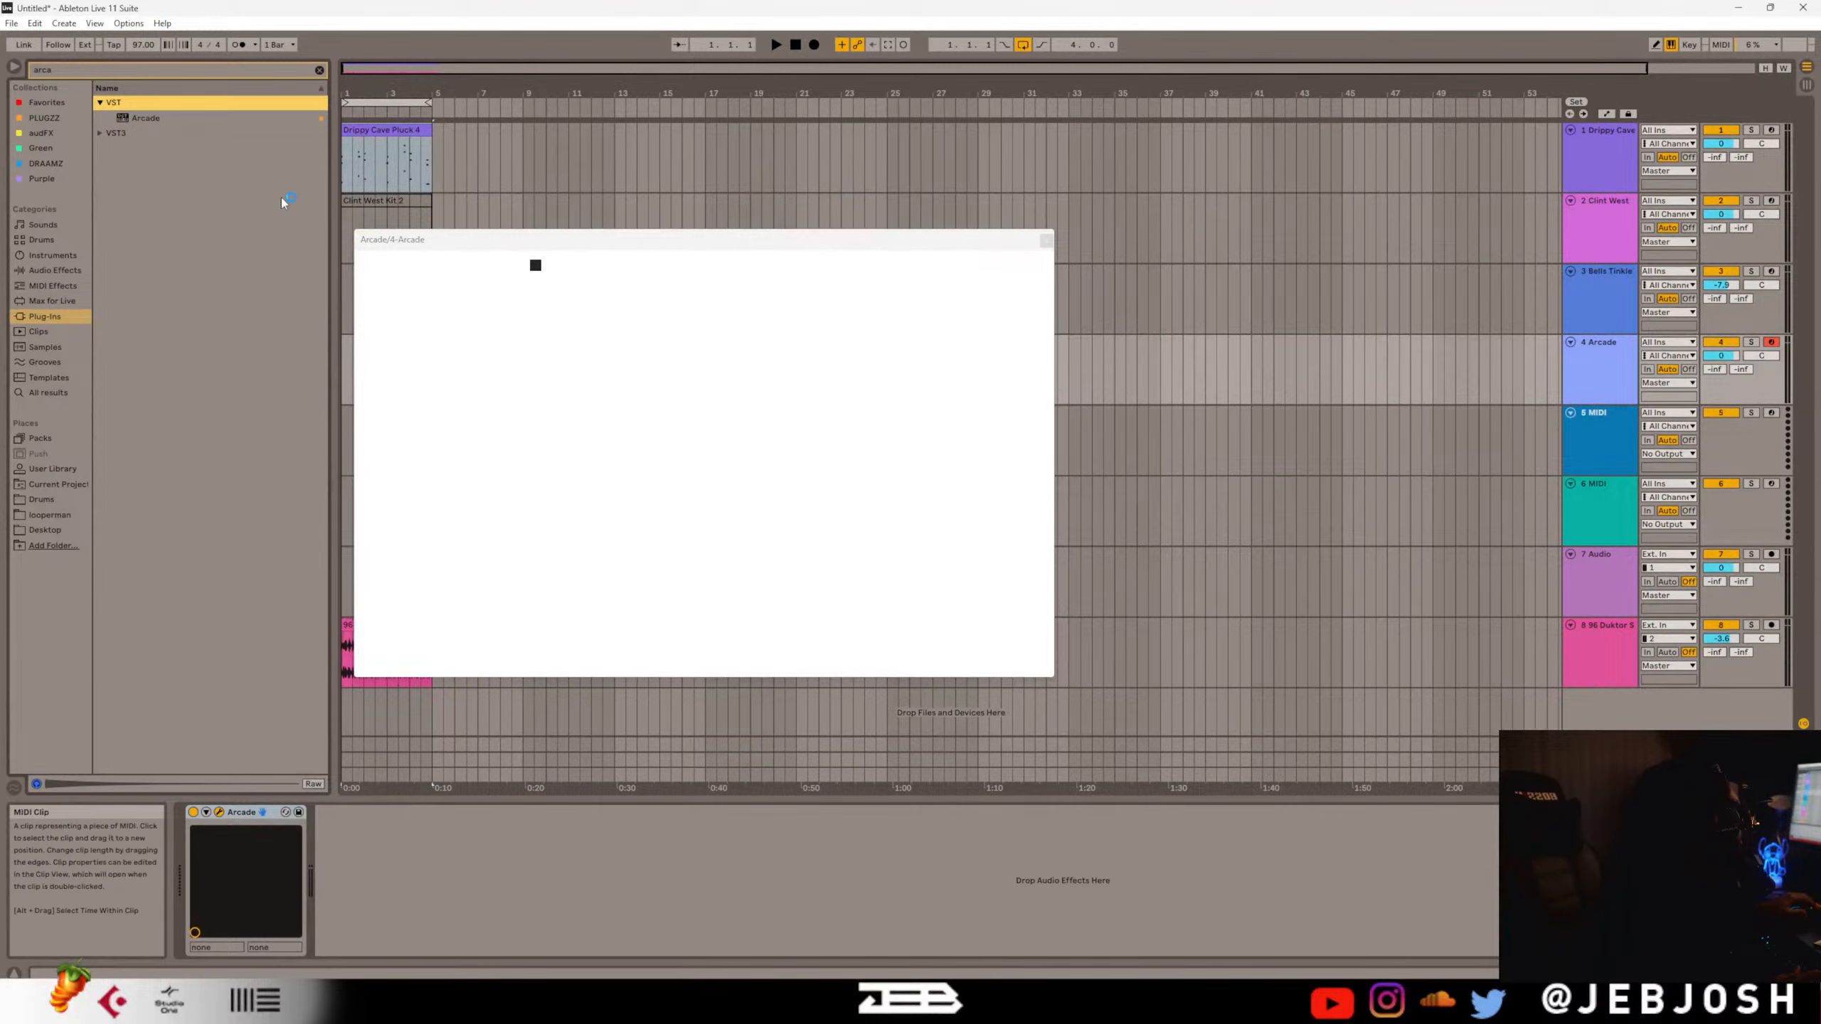
click(1046, 242)
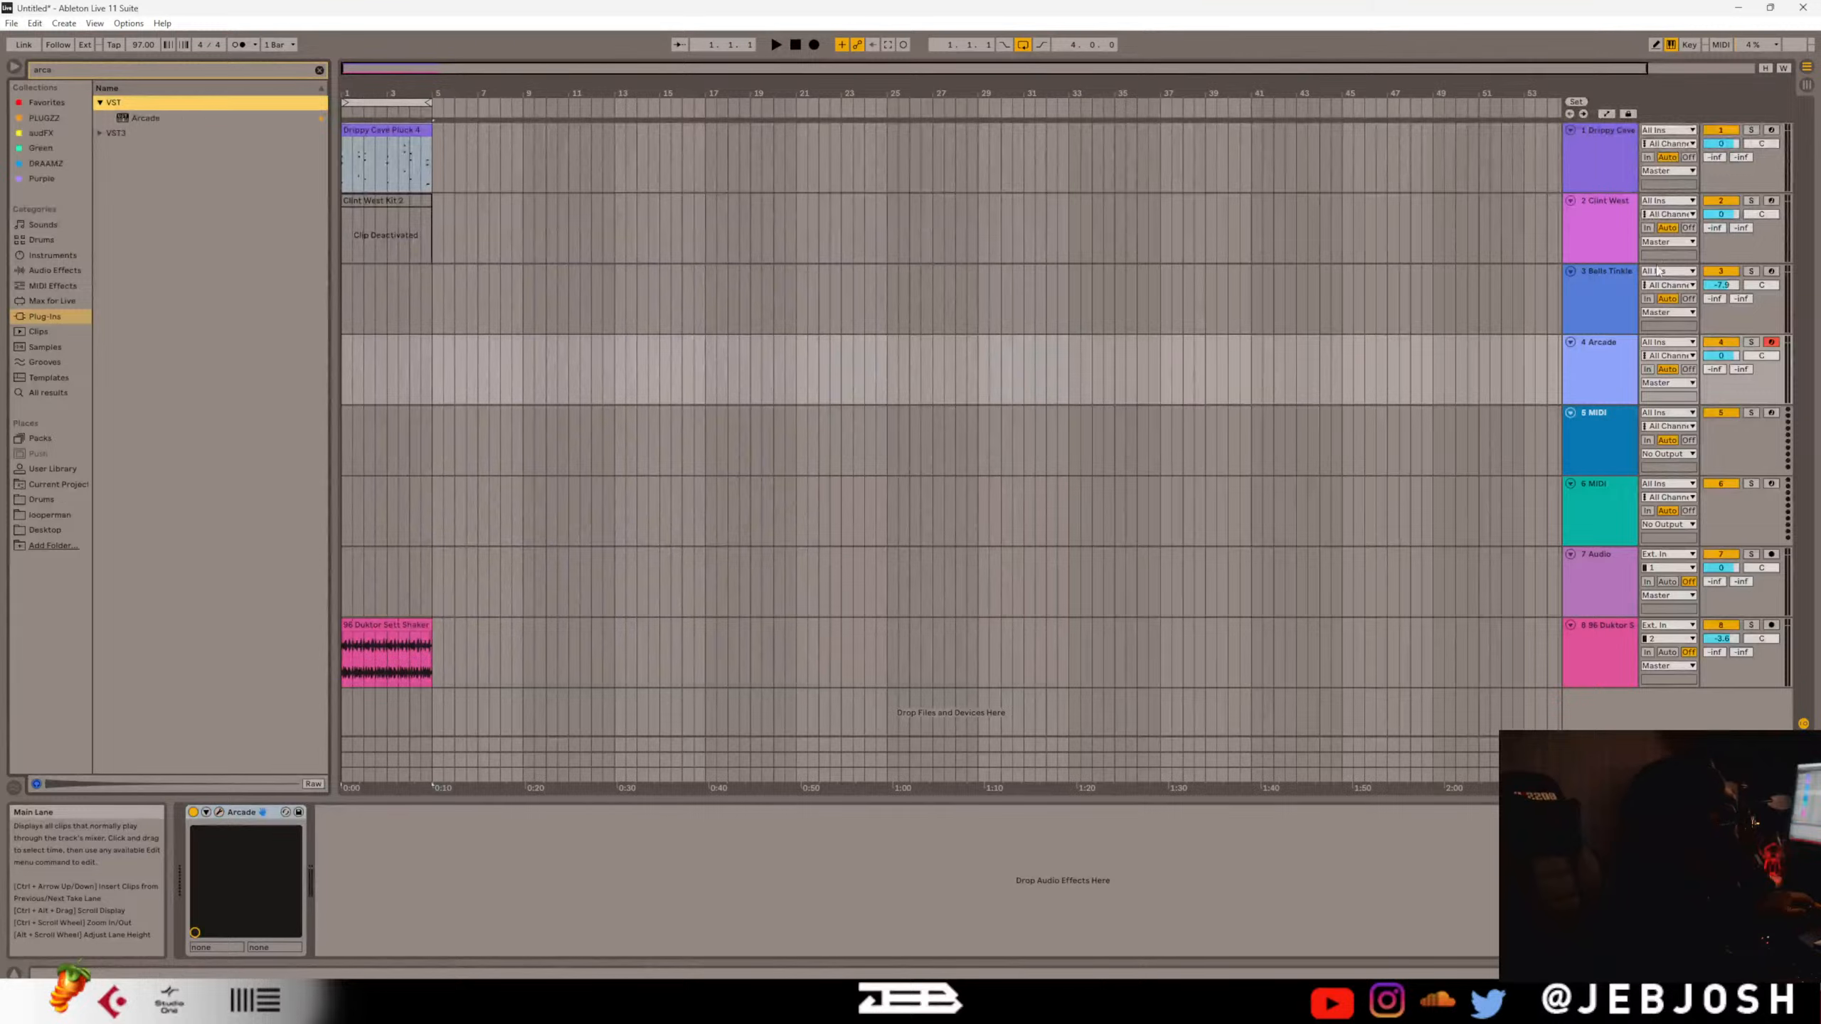
click(1605, 177)
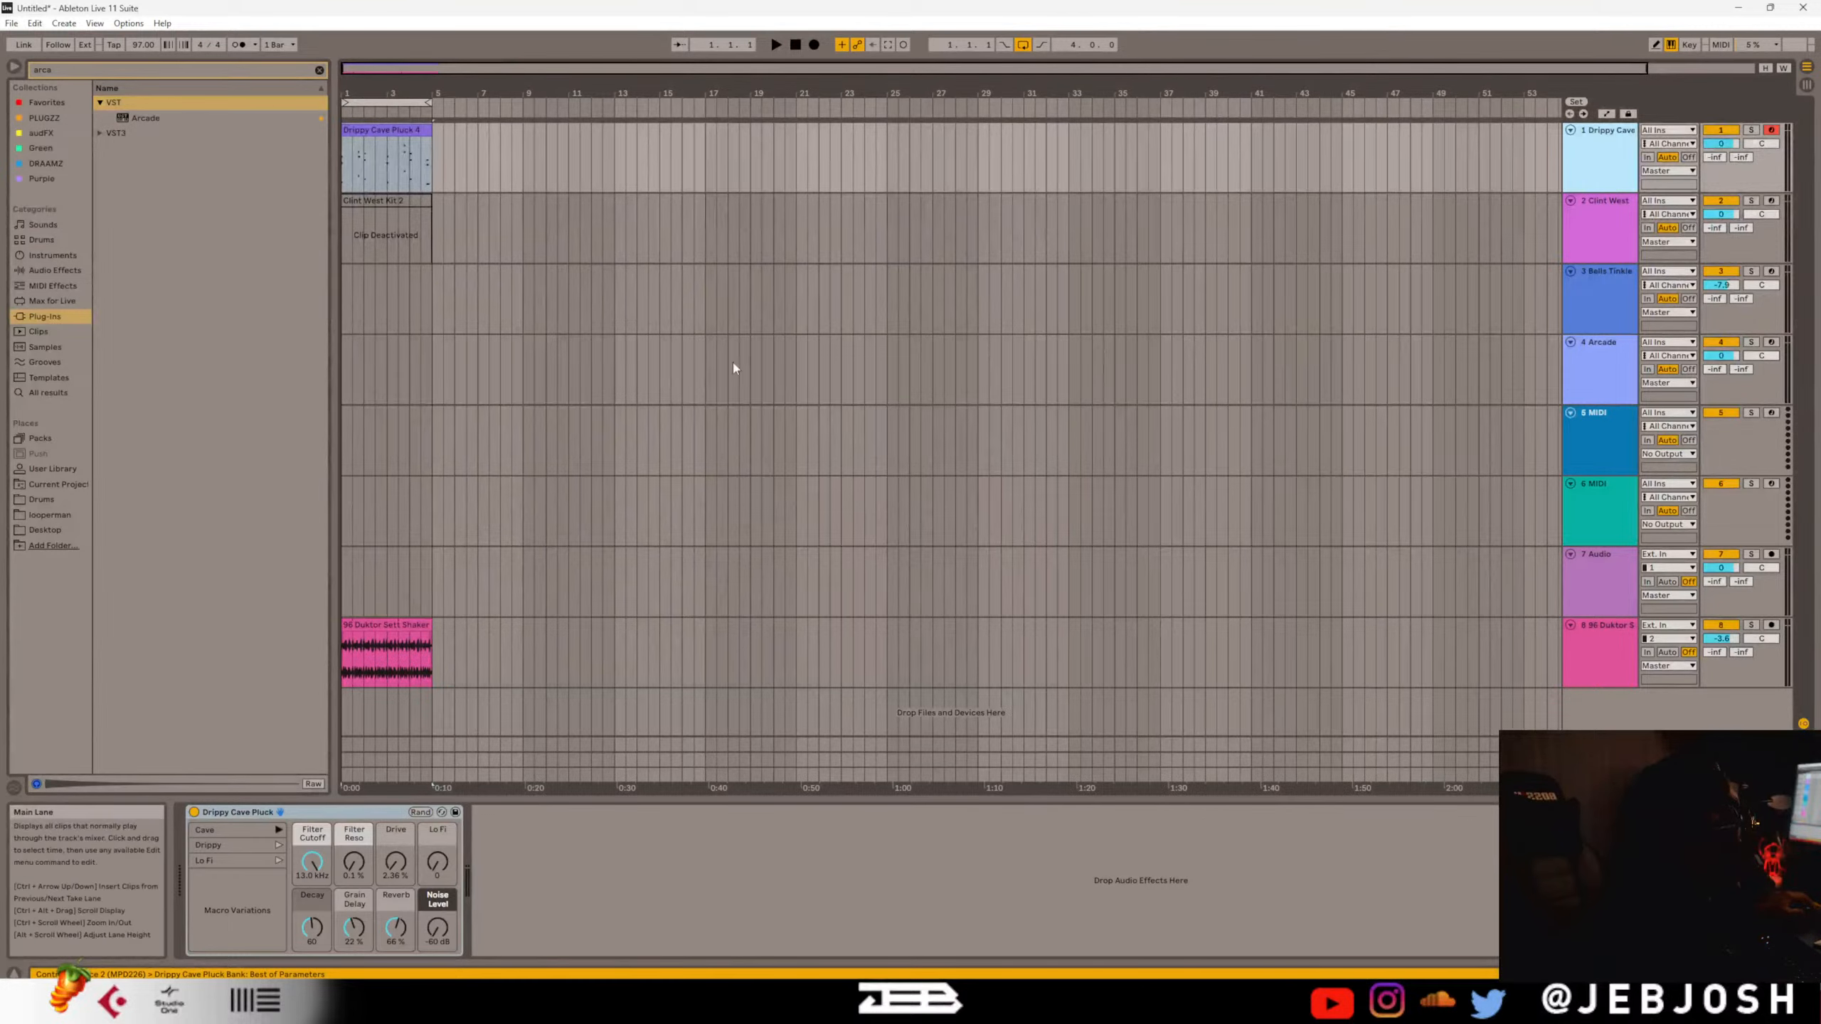
click(1595, 367)
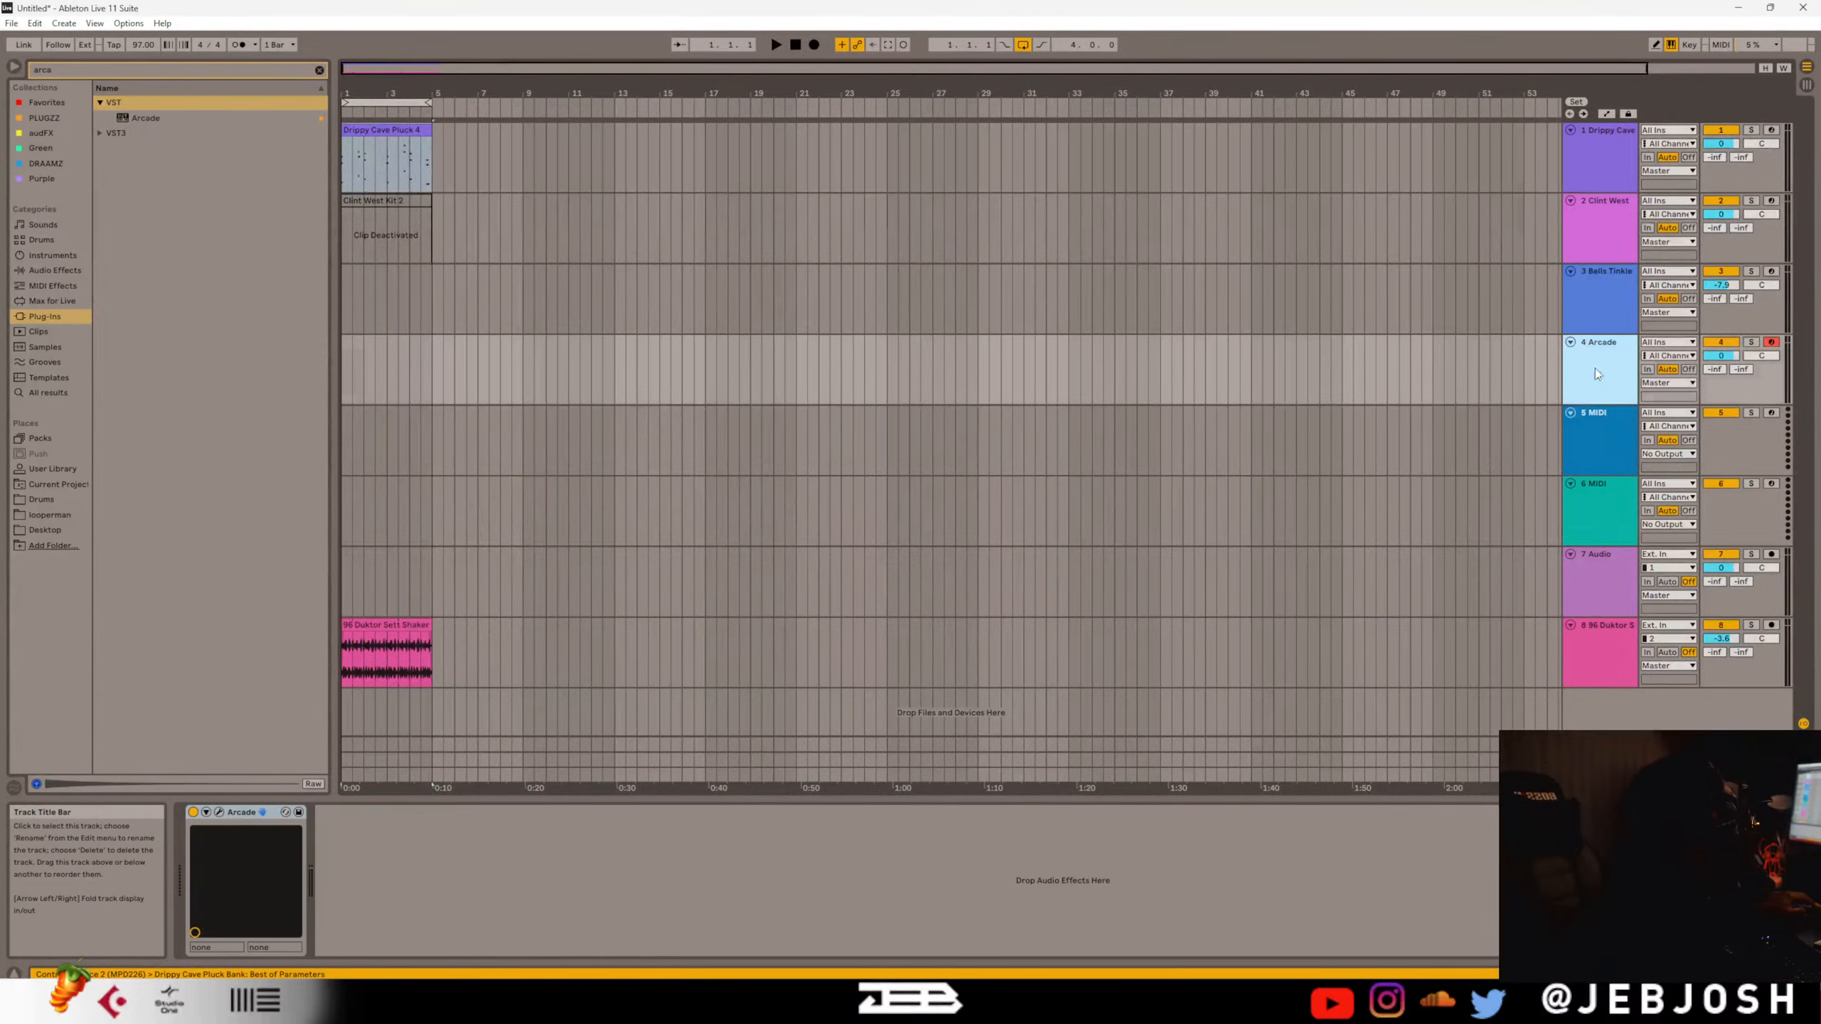
click(221, 816)
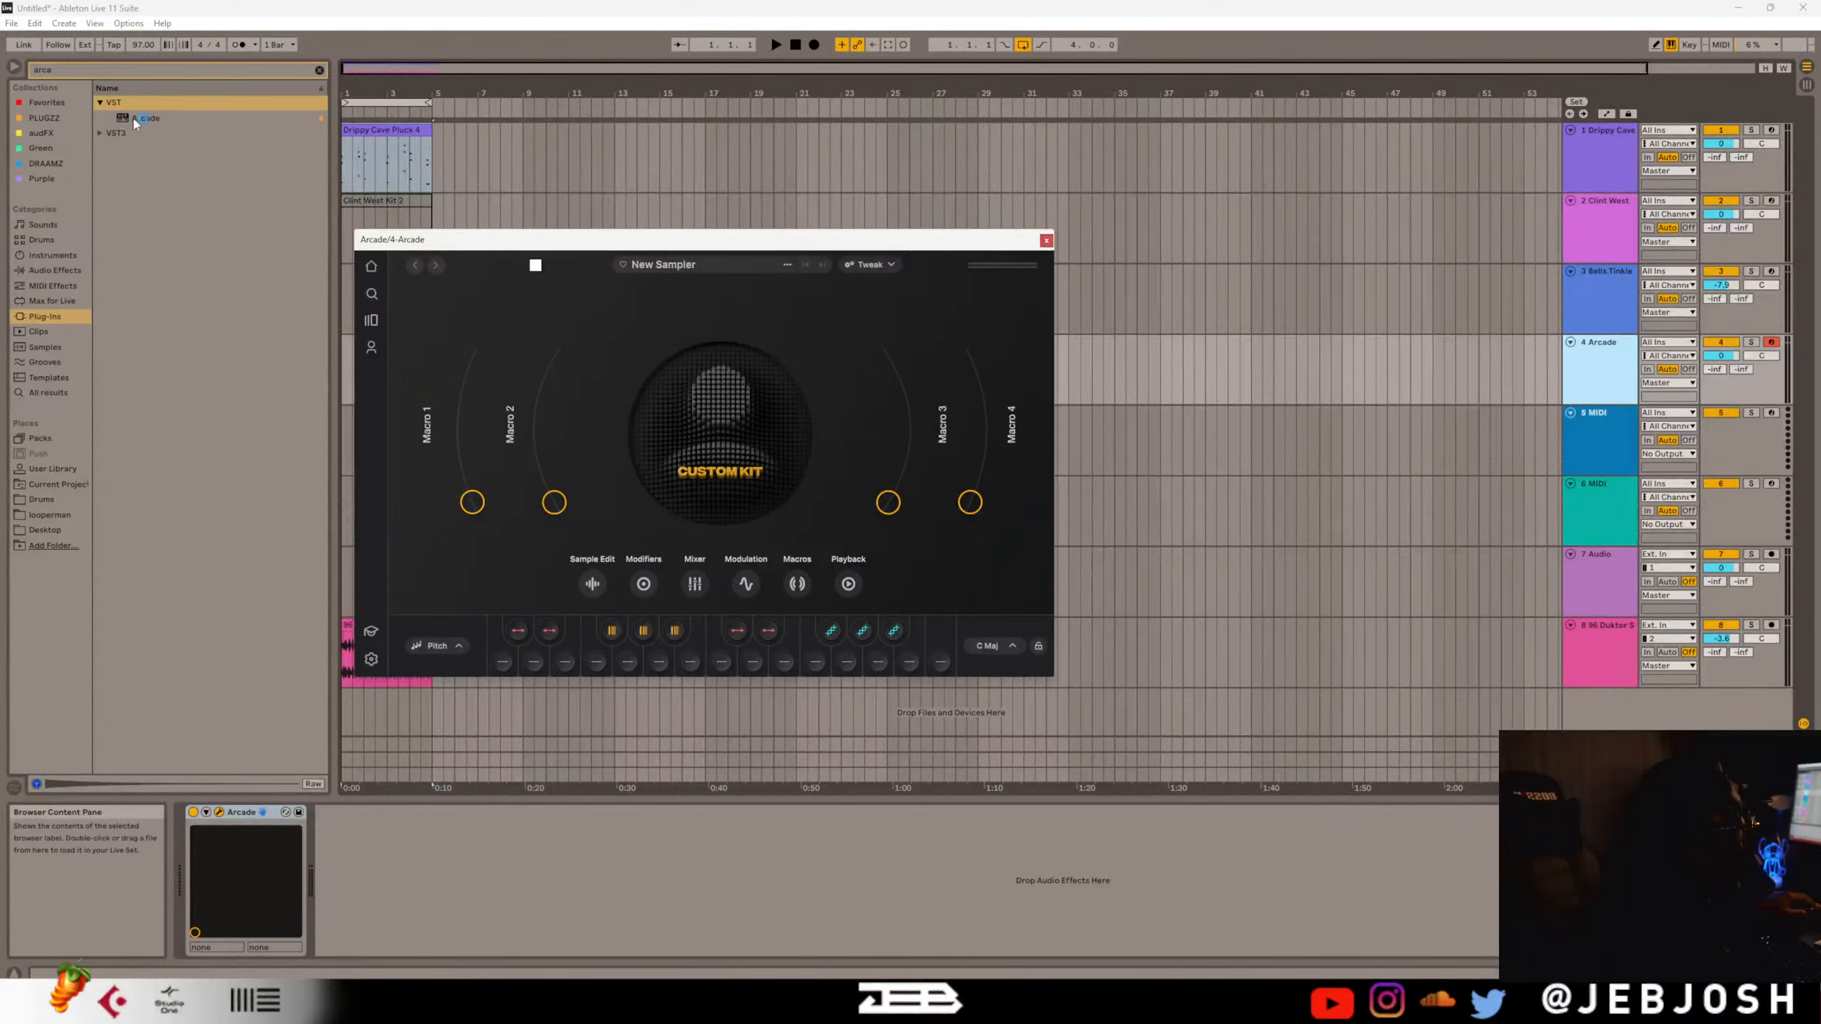
Load the VST version of Arcade onto the fourth track, reopen its window and move it over the arrangement.
drag(134, 123, 331, 831)
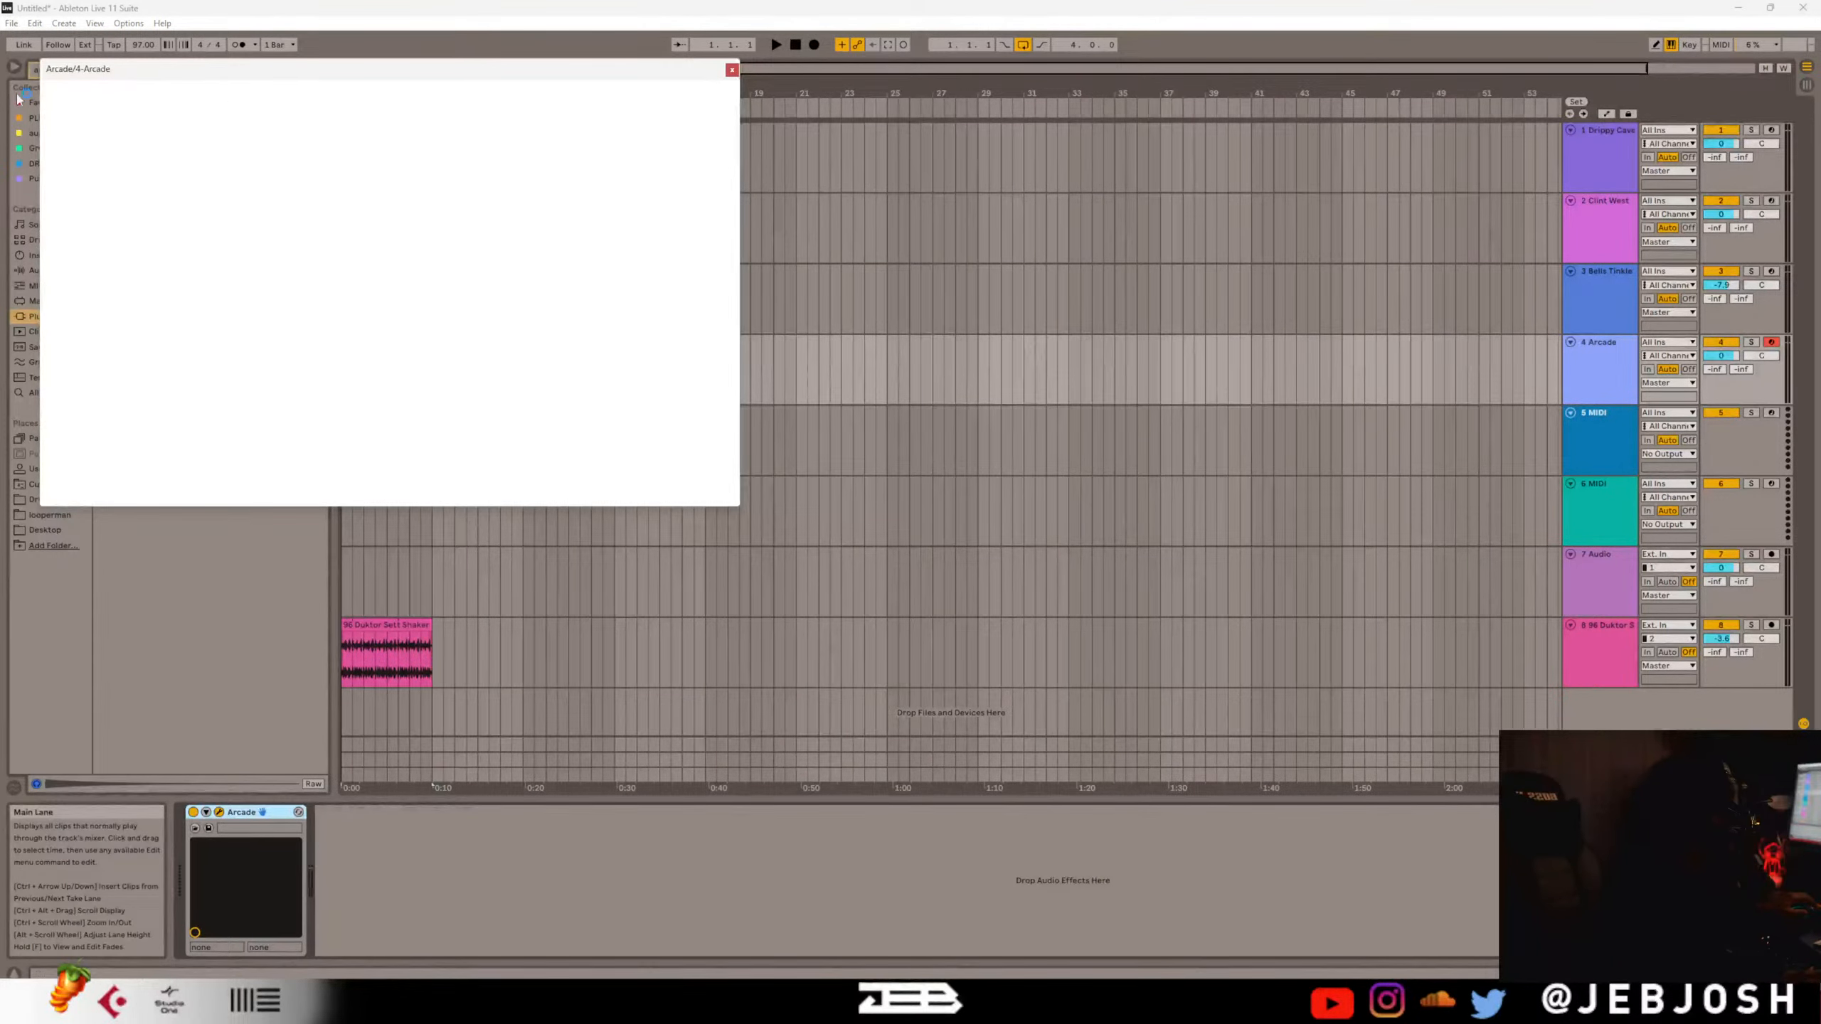
click(731, 69)
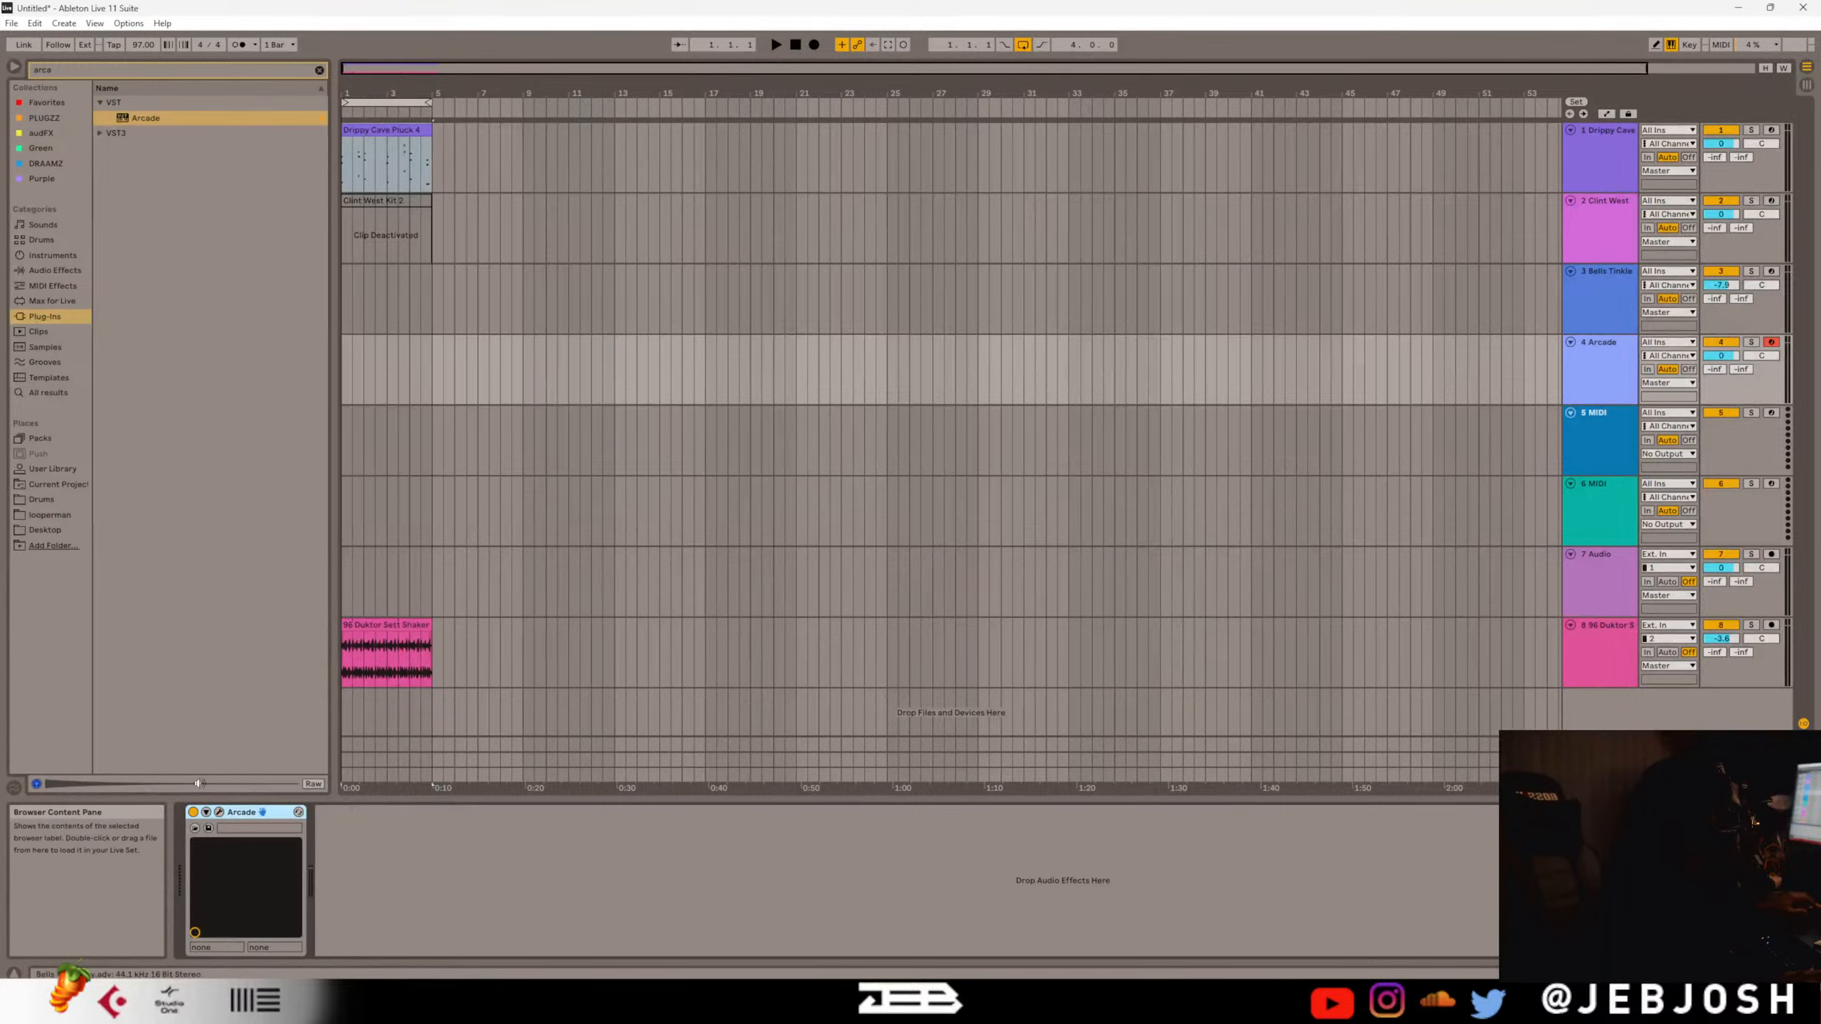
click(219, 813)
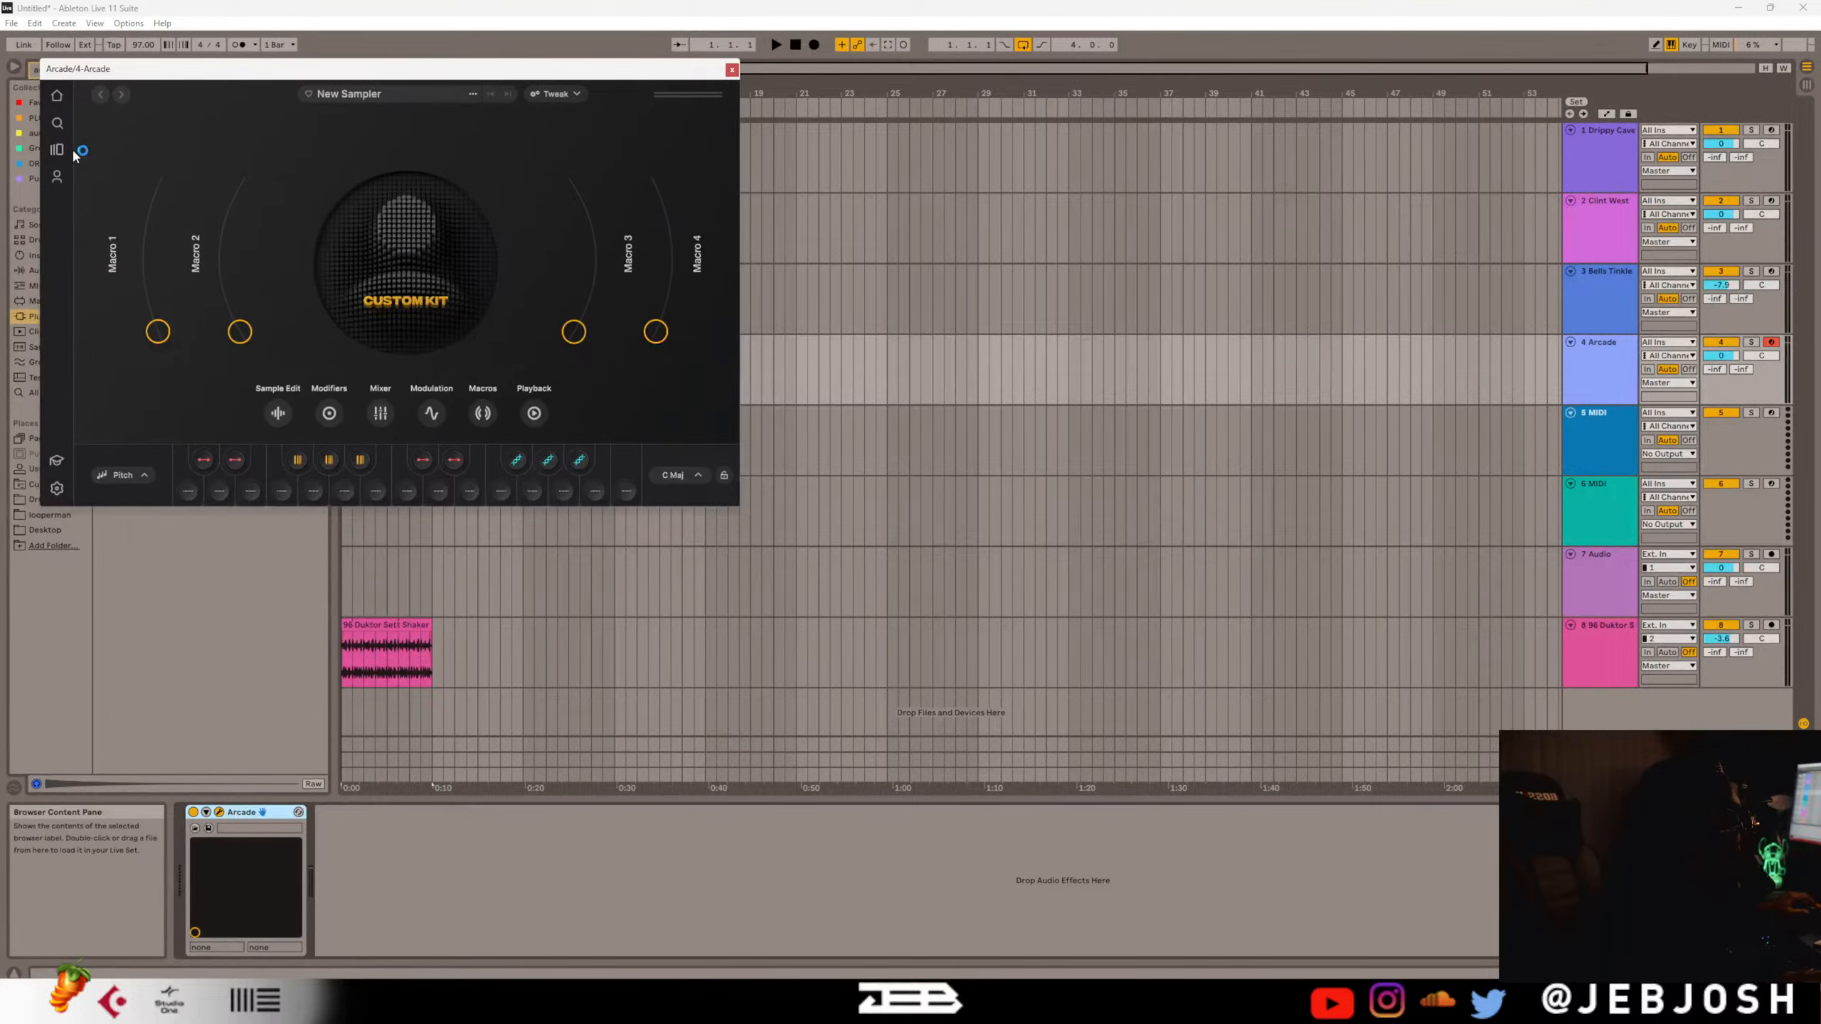
drag(175, 72, 364, 226)
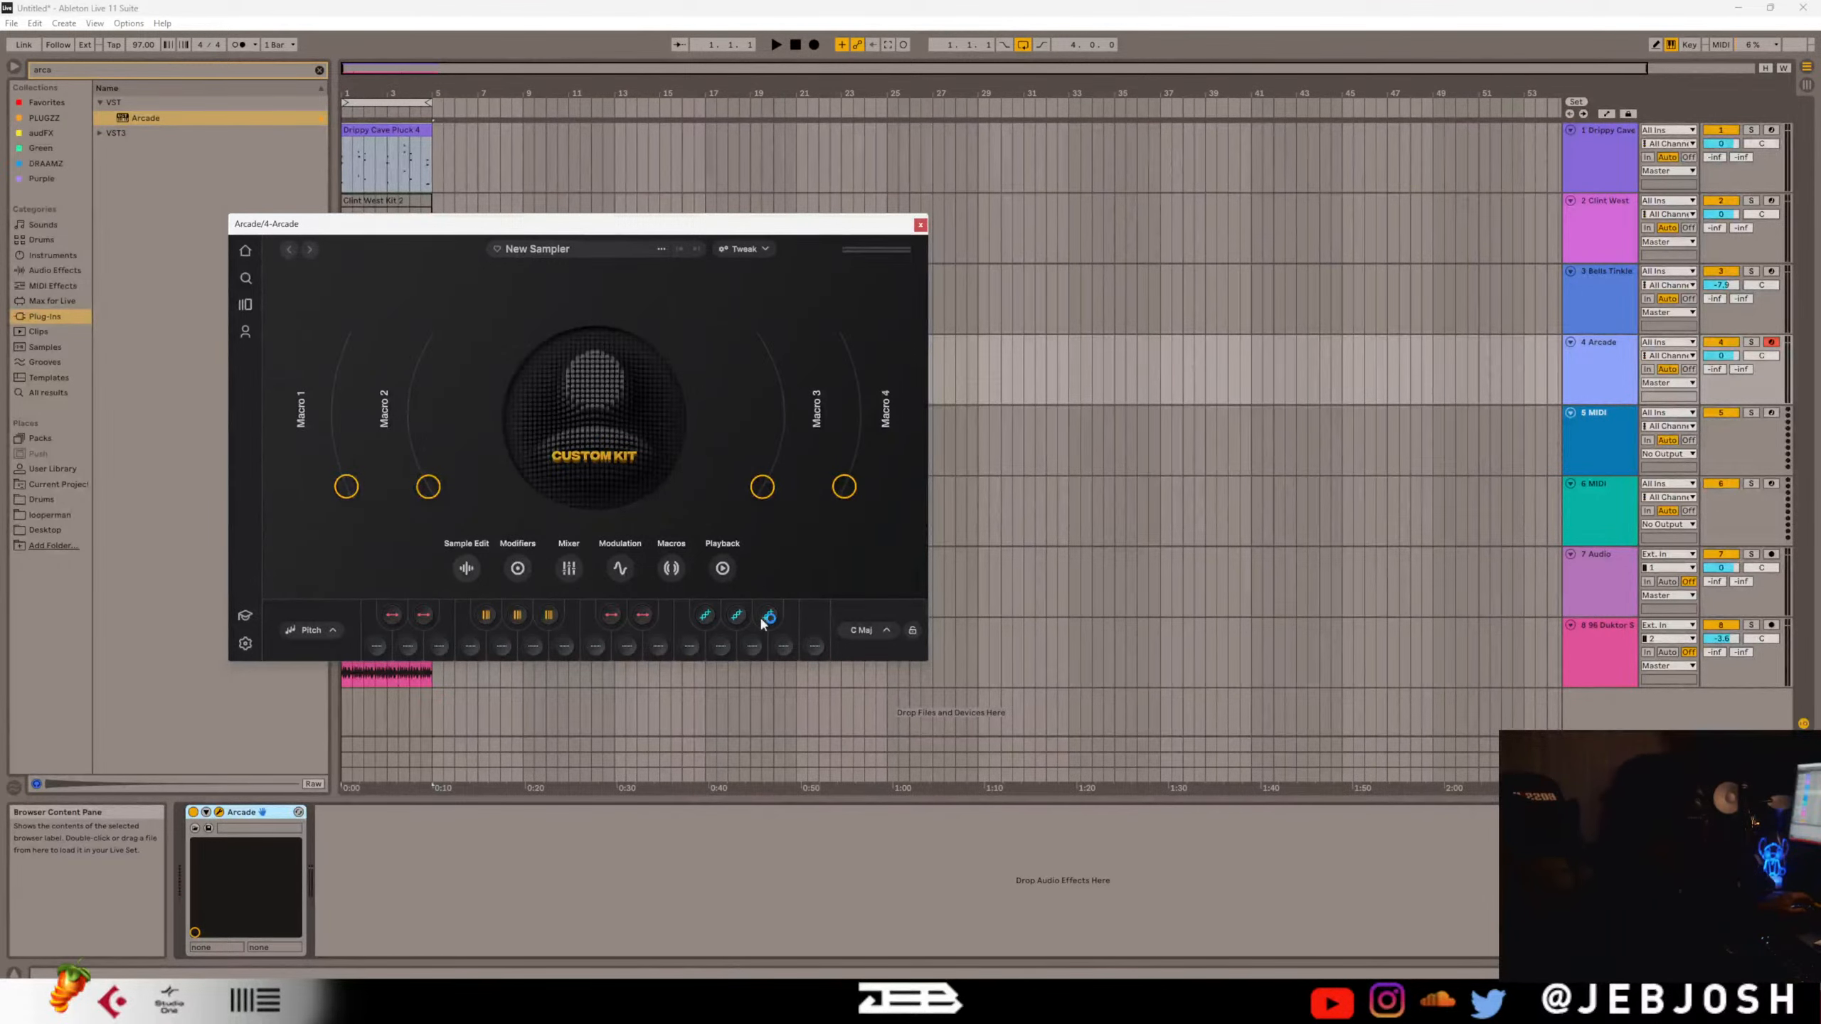
Close, reopen and close the Arcade window again, and delete the Arcade device from the fourth track.
click(920, 225)
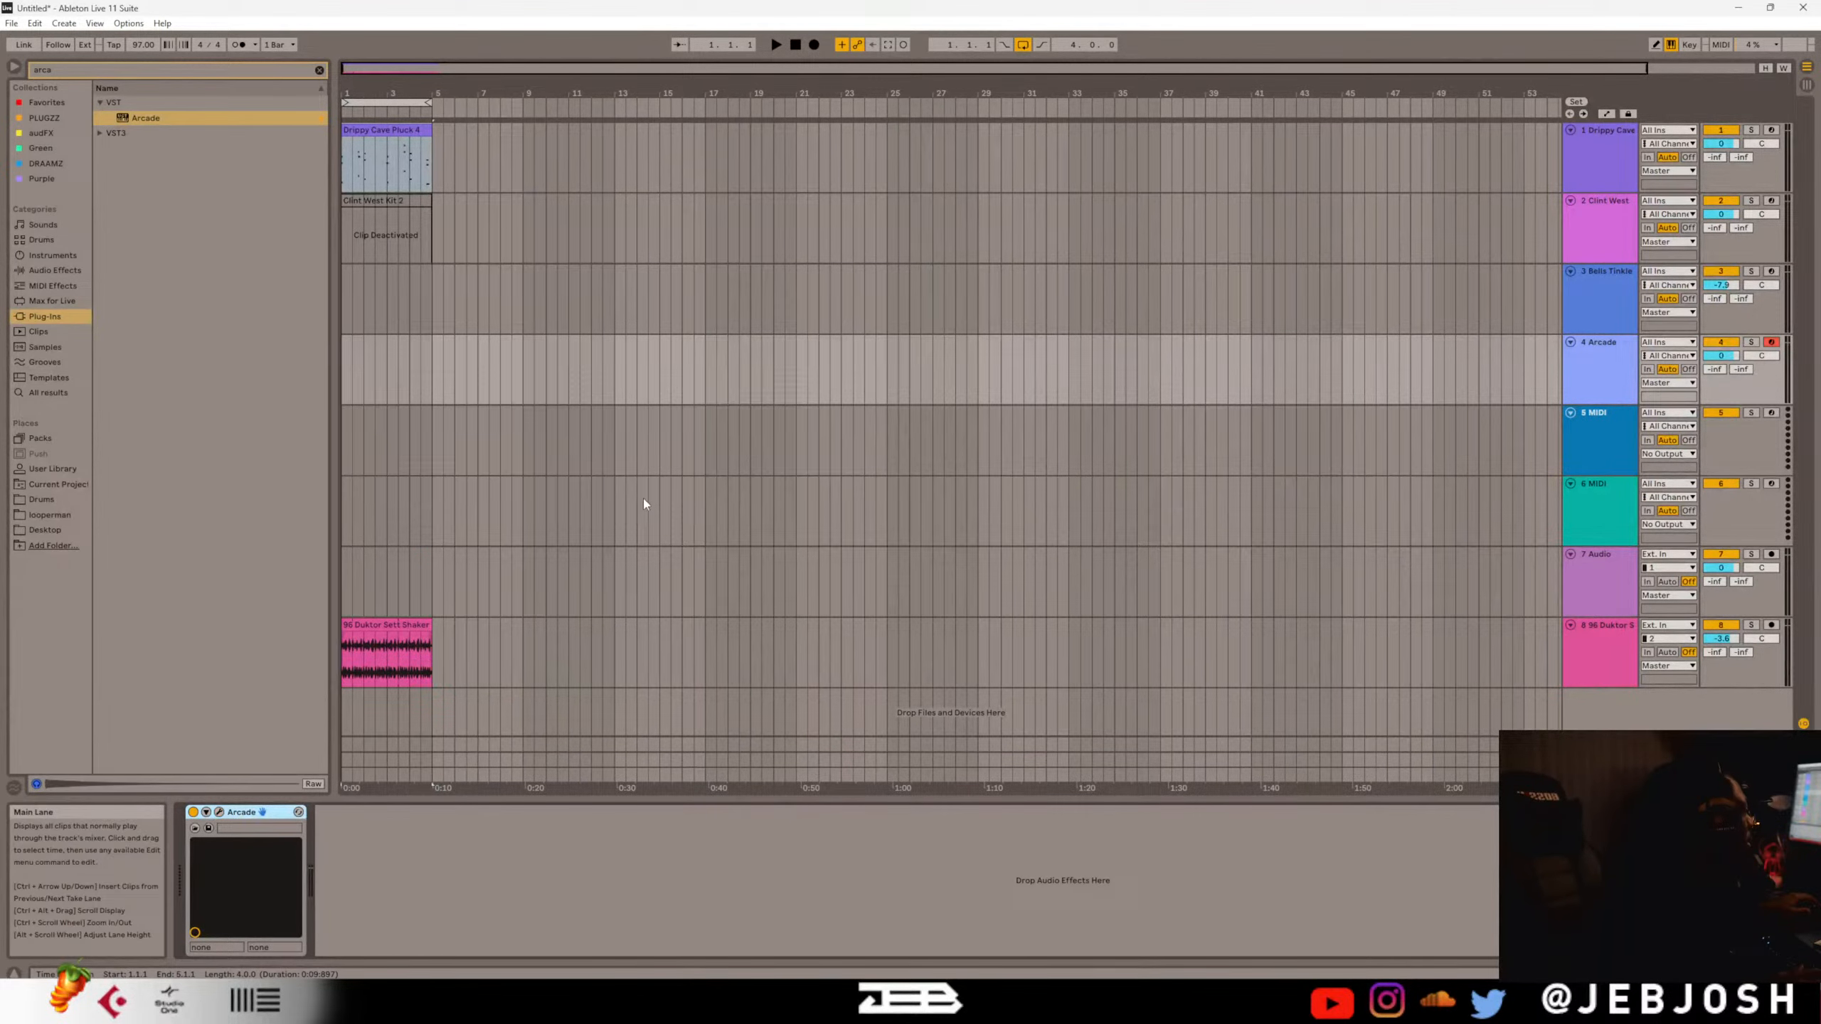
click(218, 814)
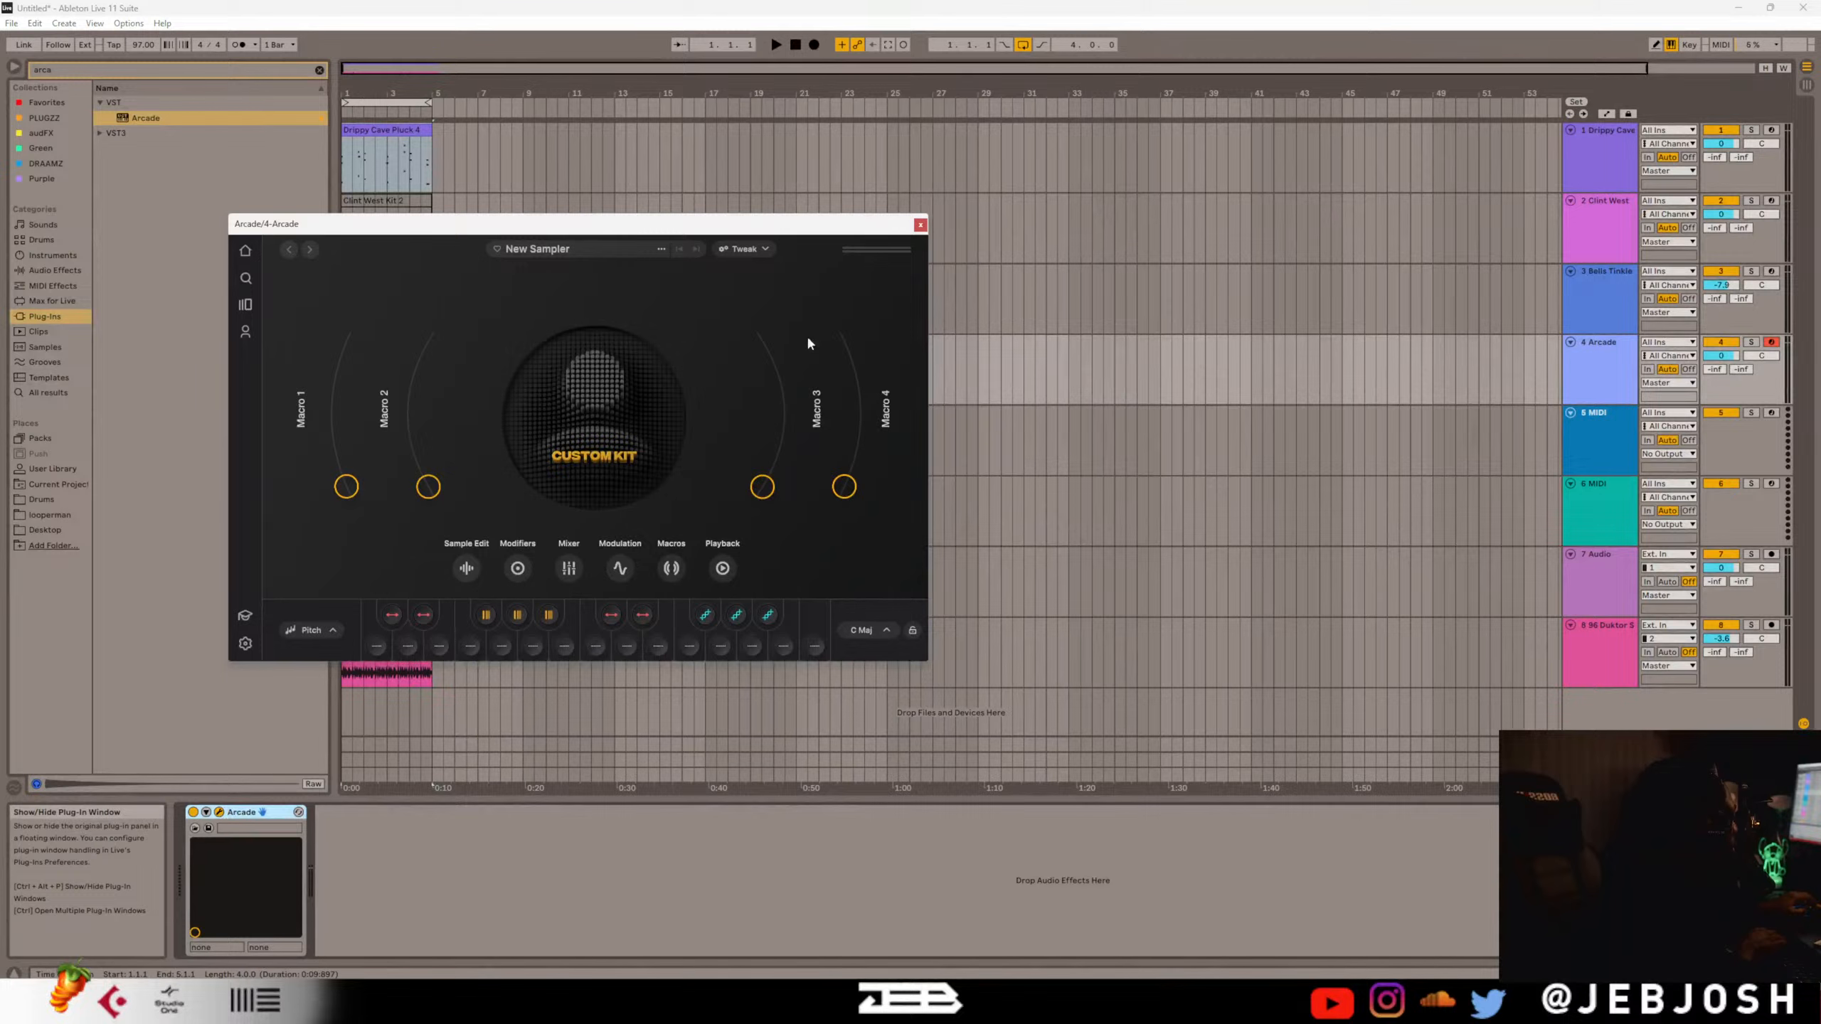
click(919, 226)
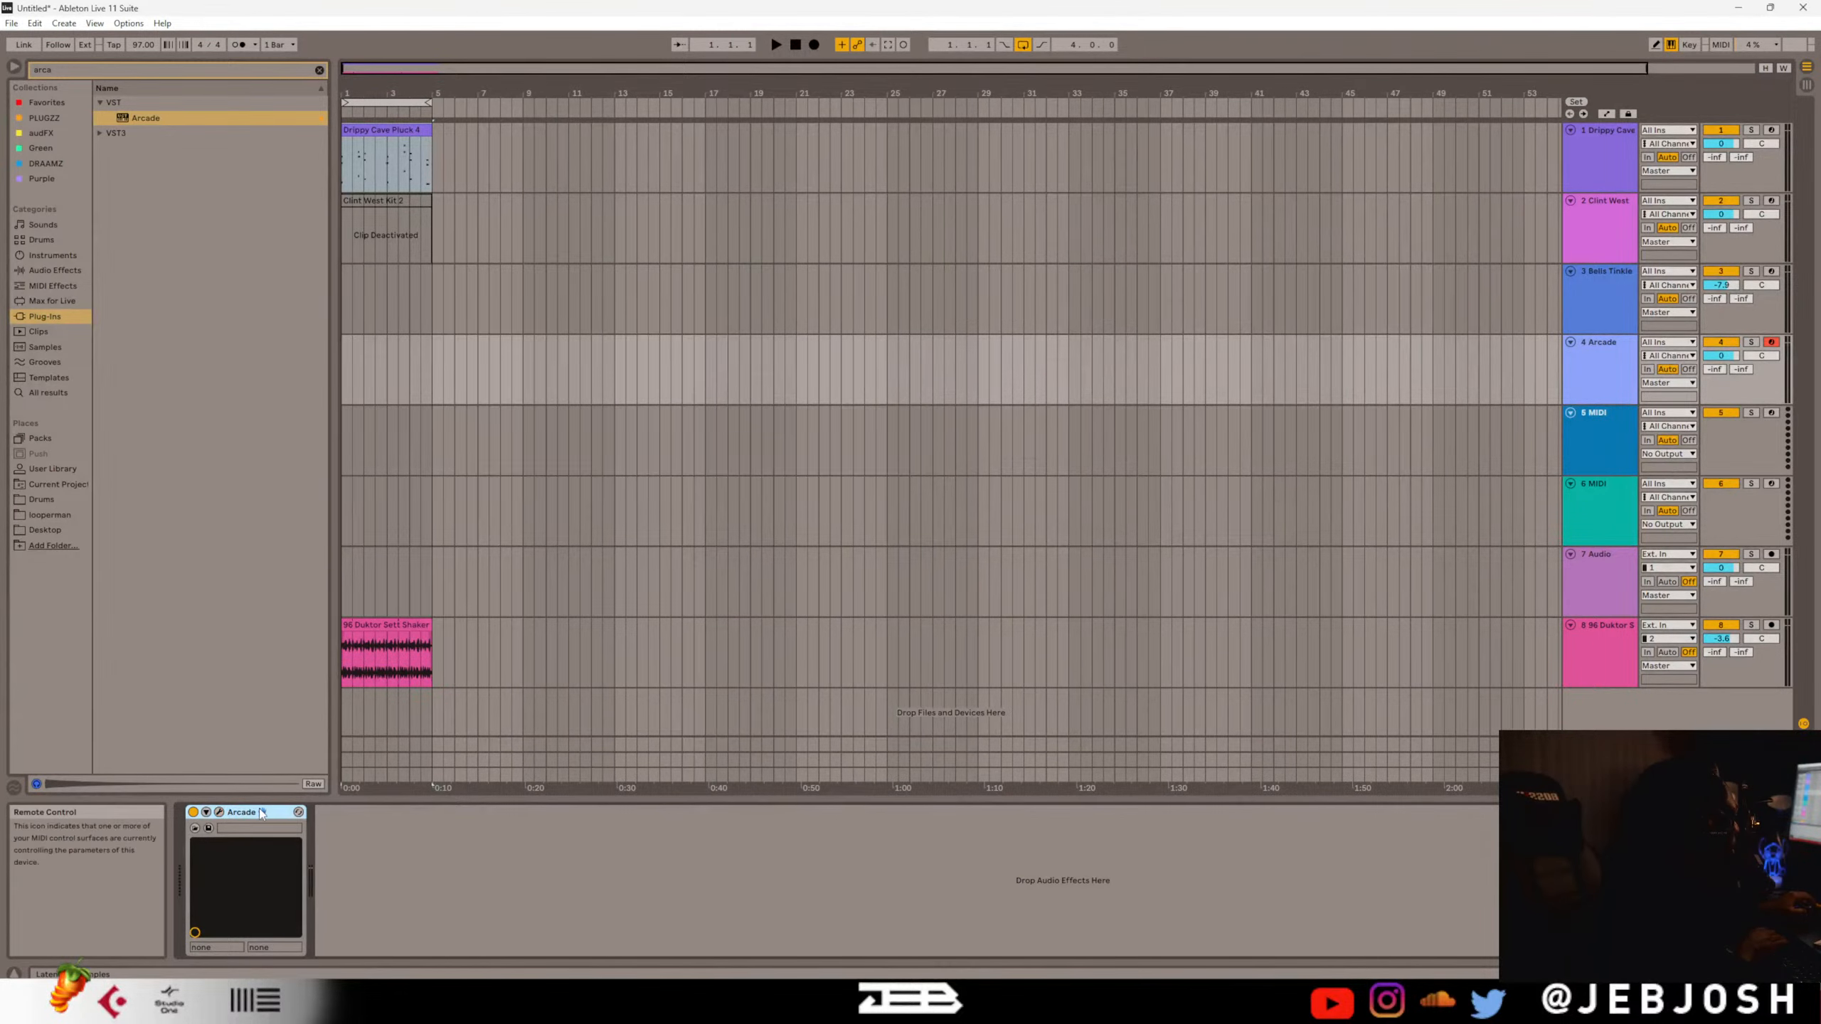
key(Delete)
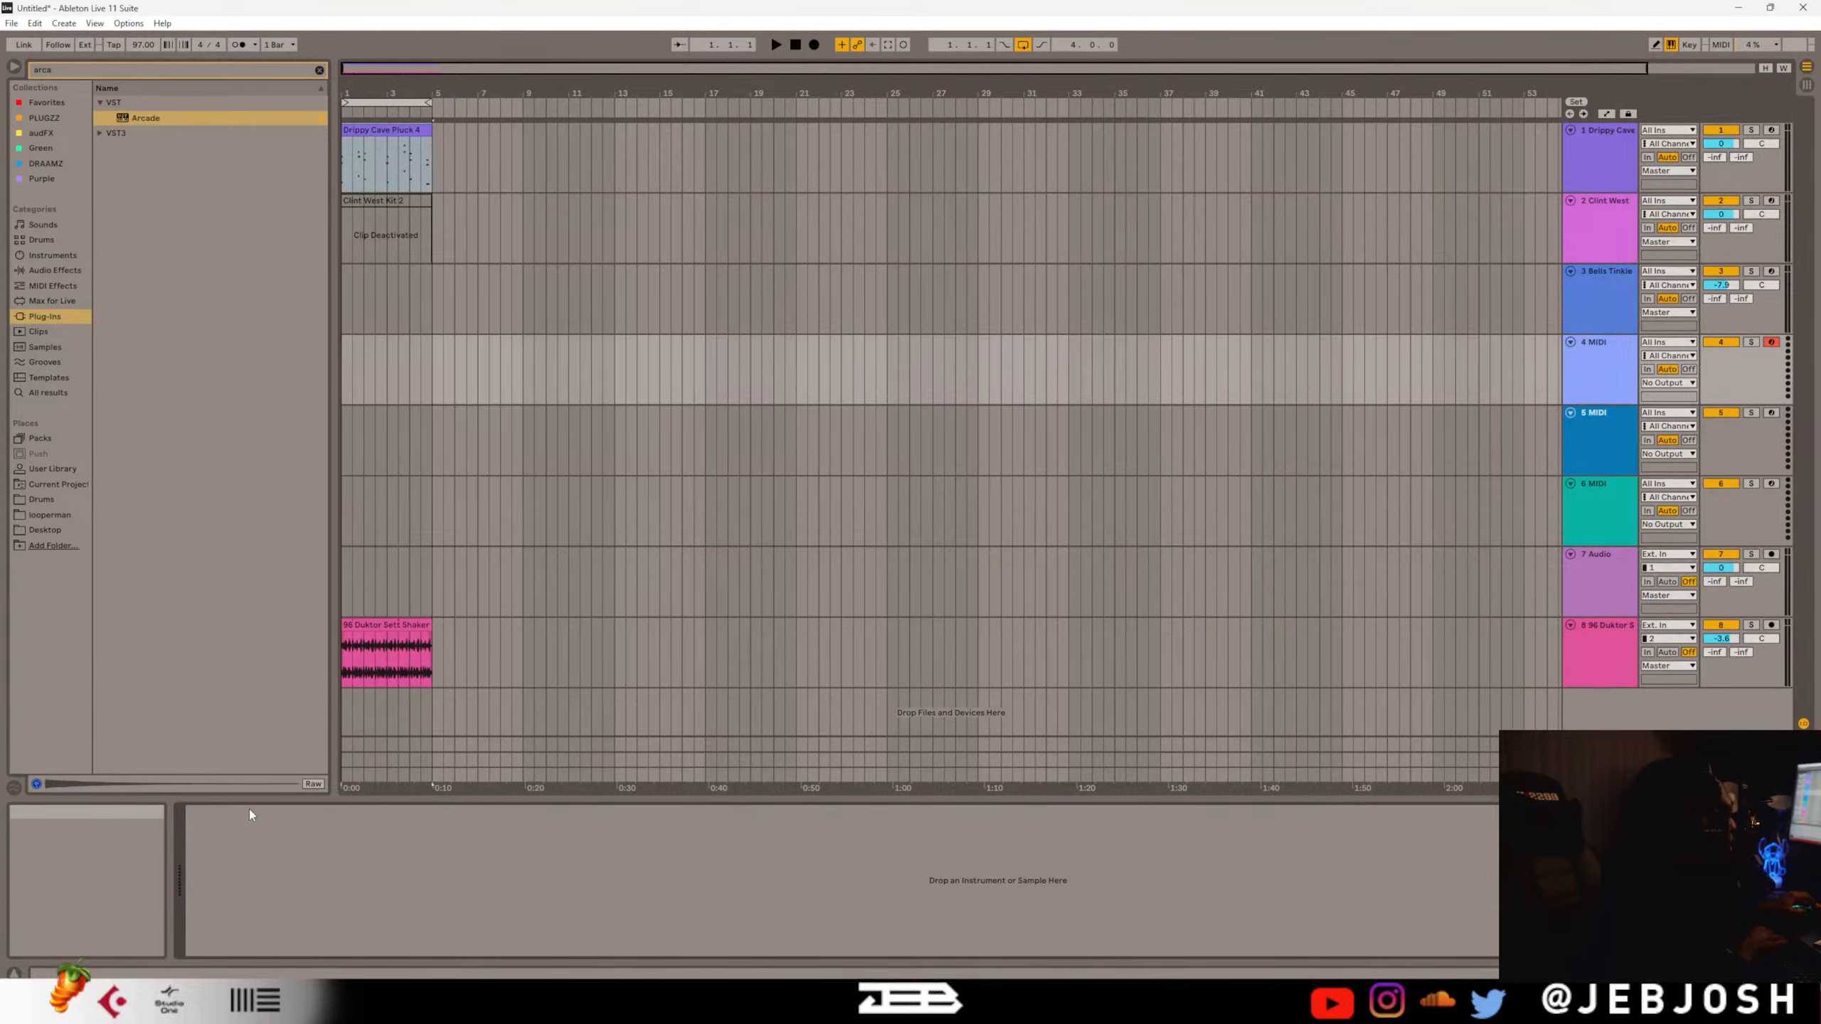
Reactivate the Clint West Kit 2 clip, solo its track, and open its notes for playback.
click(369, 202)
key(0)
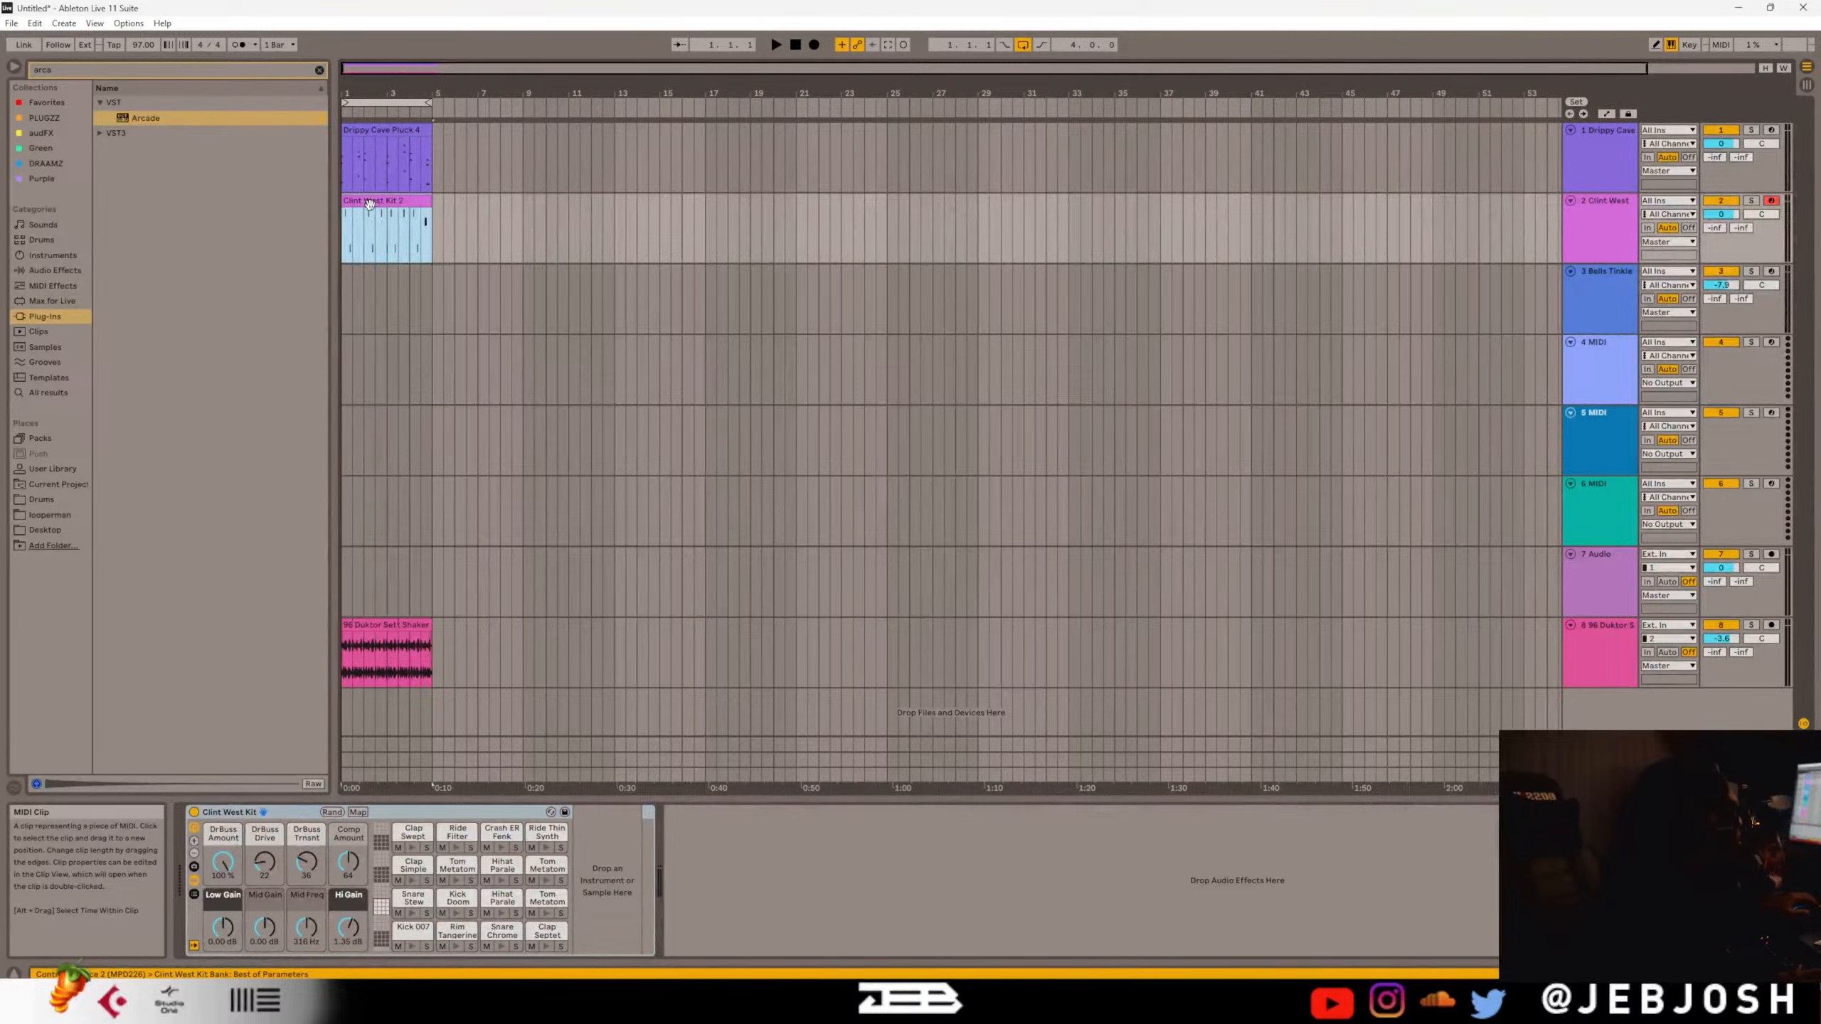
click(1751, 200)
double_click(420, 251)
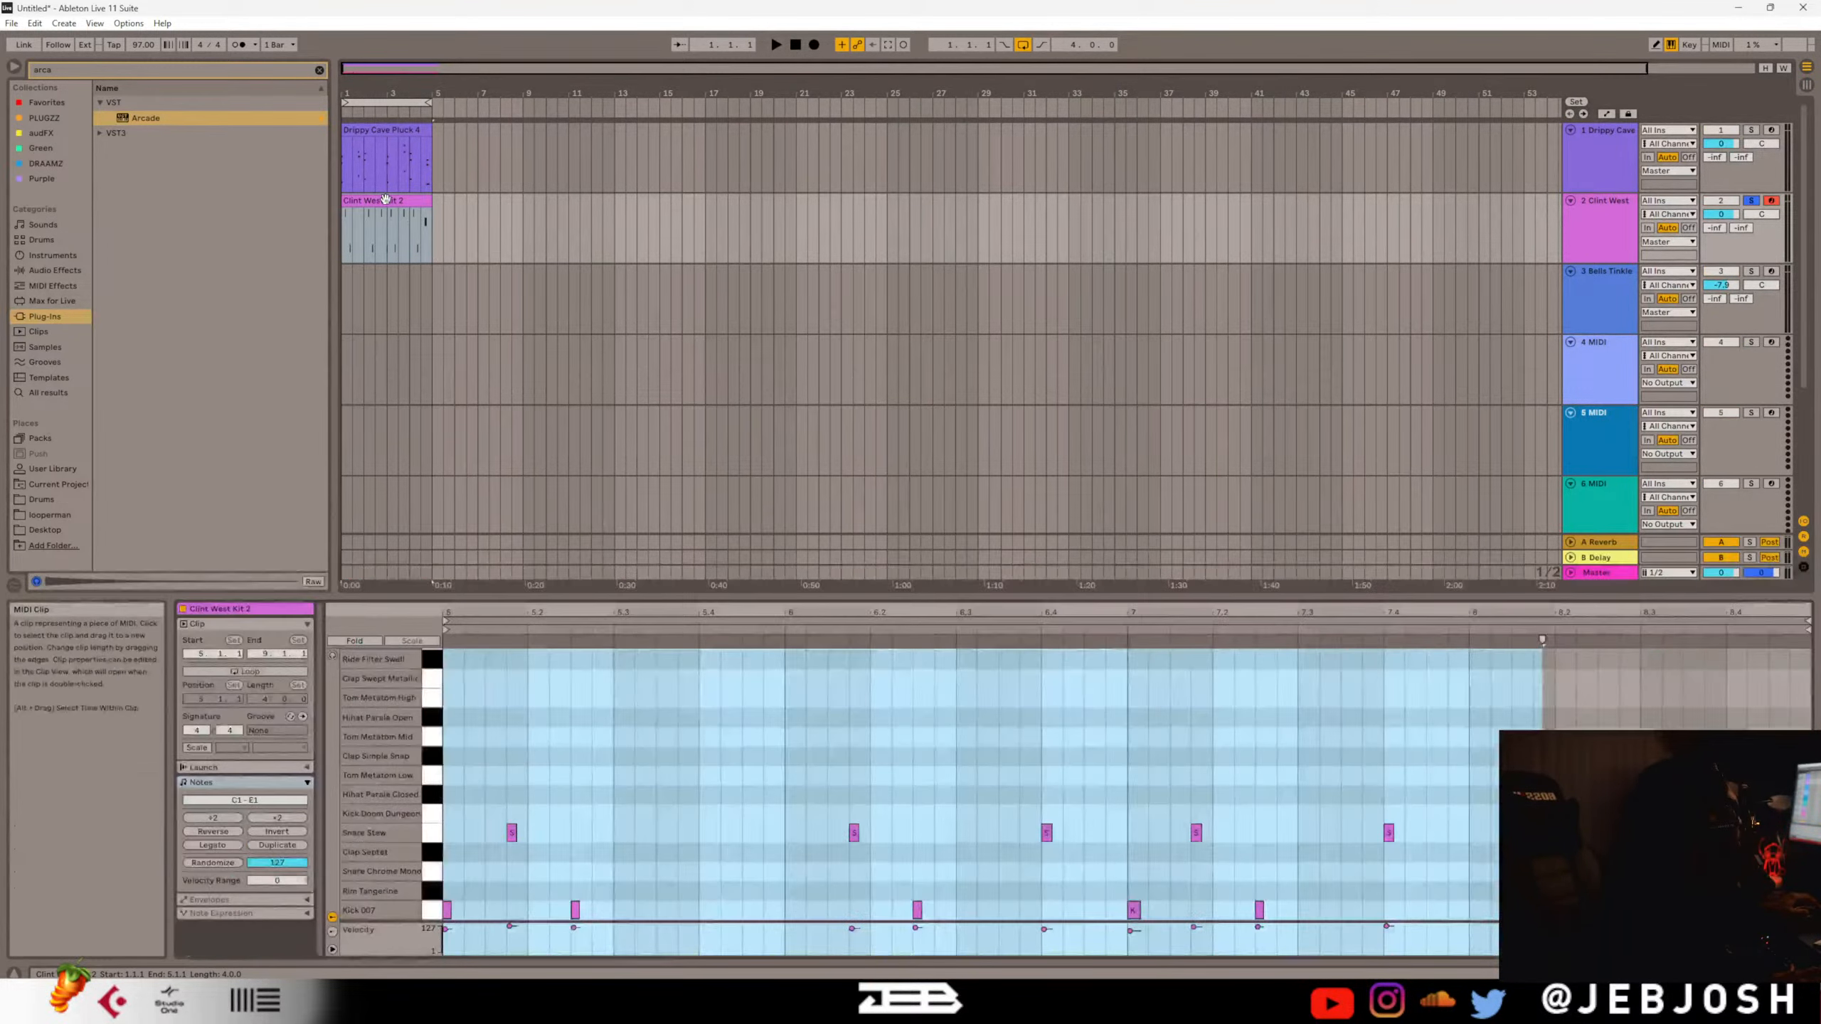
key(space)
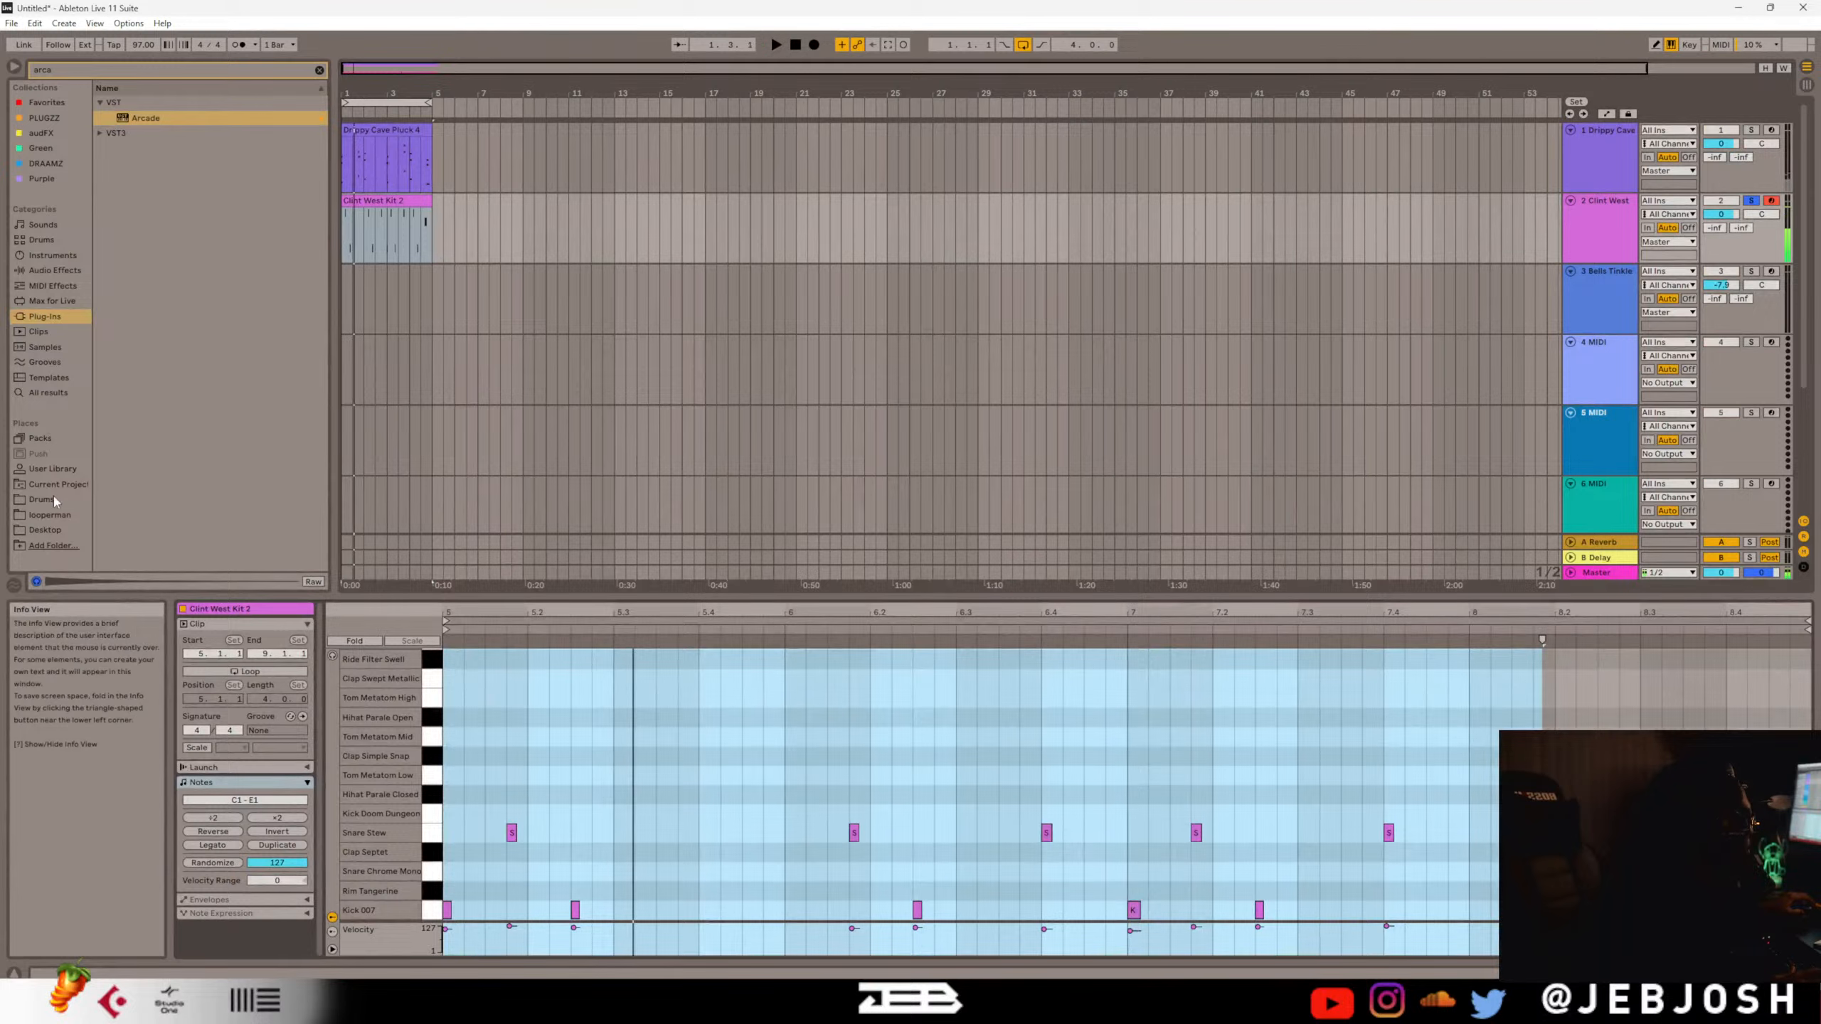
Clear the browser search, list the grooves and apply Jazz 5_4 Swing Cool 8ths to the Clint West Kit 2 clip.
click(44, 362)
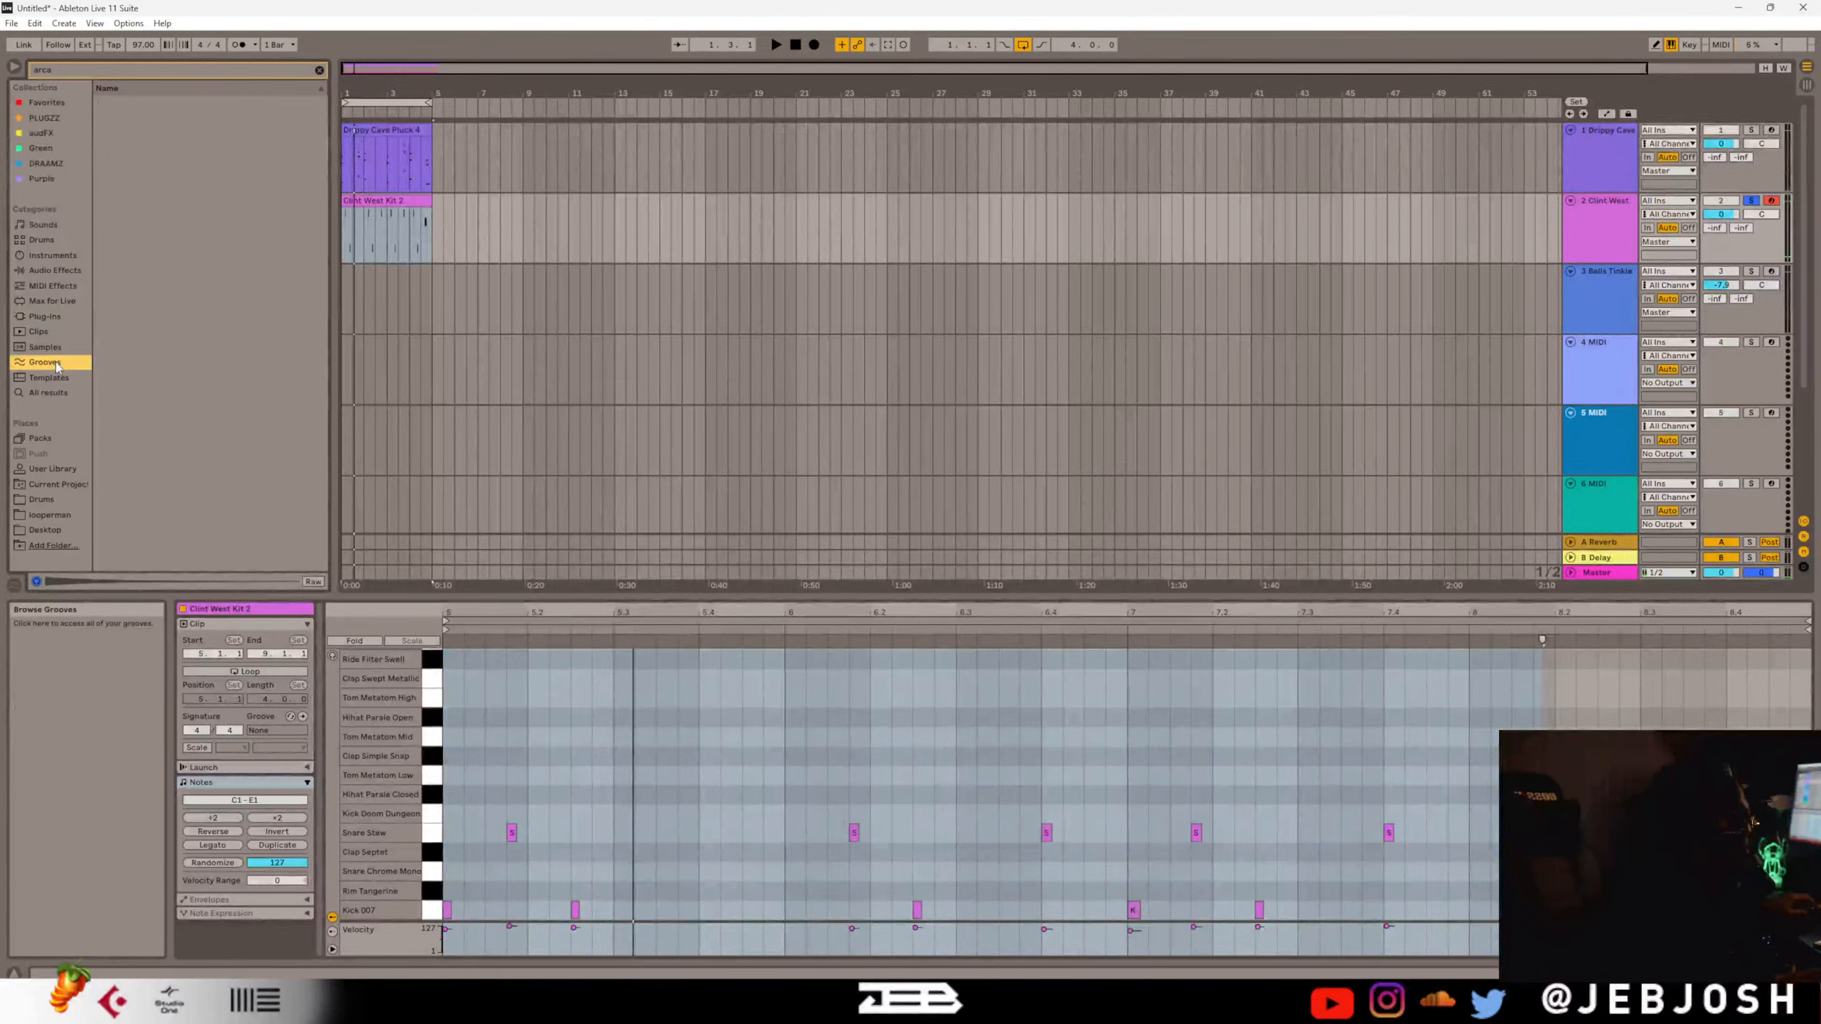
click(320, 70)
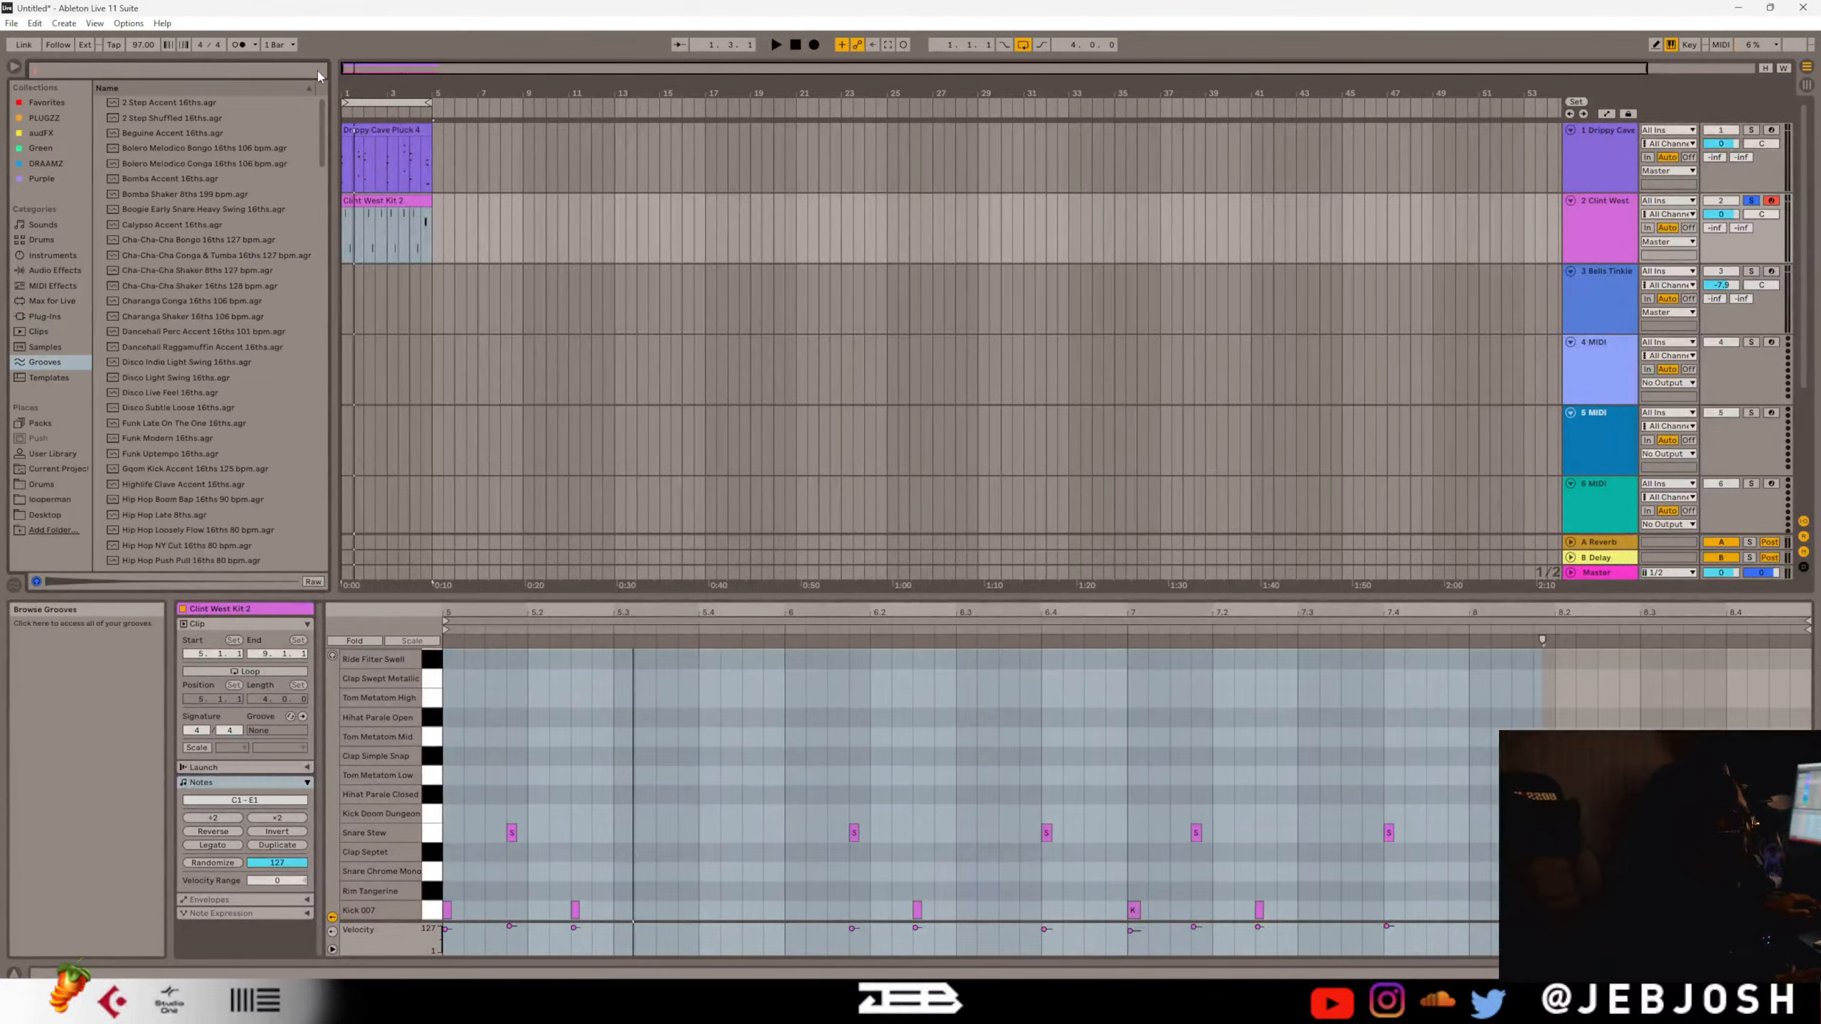
scroll(180, 426, down, 5)
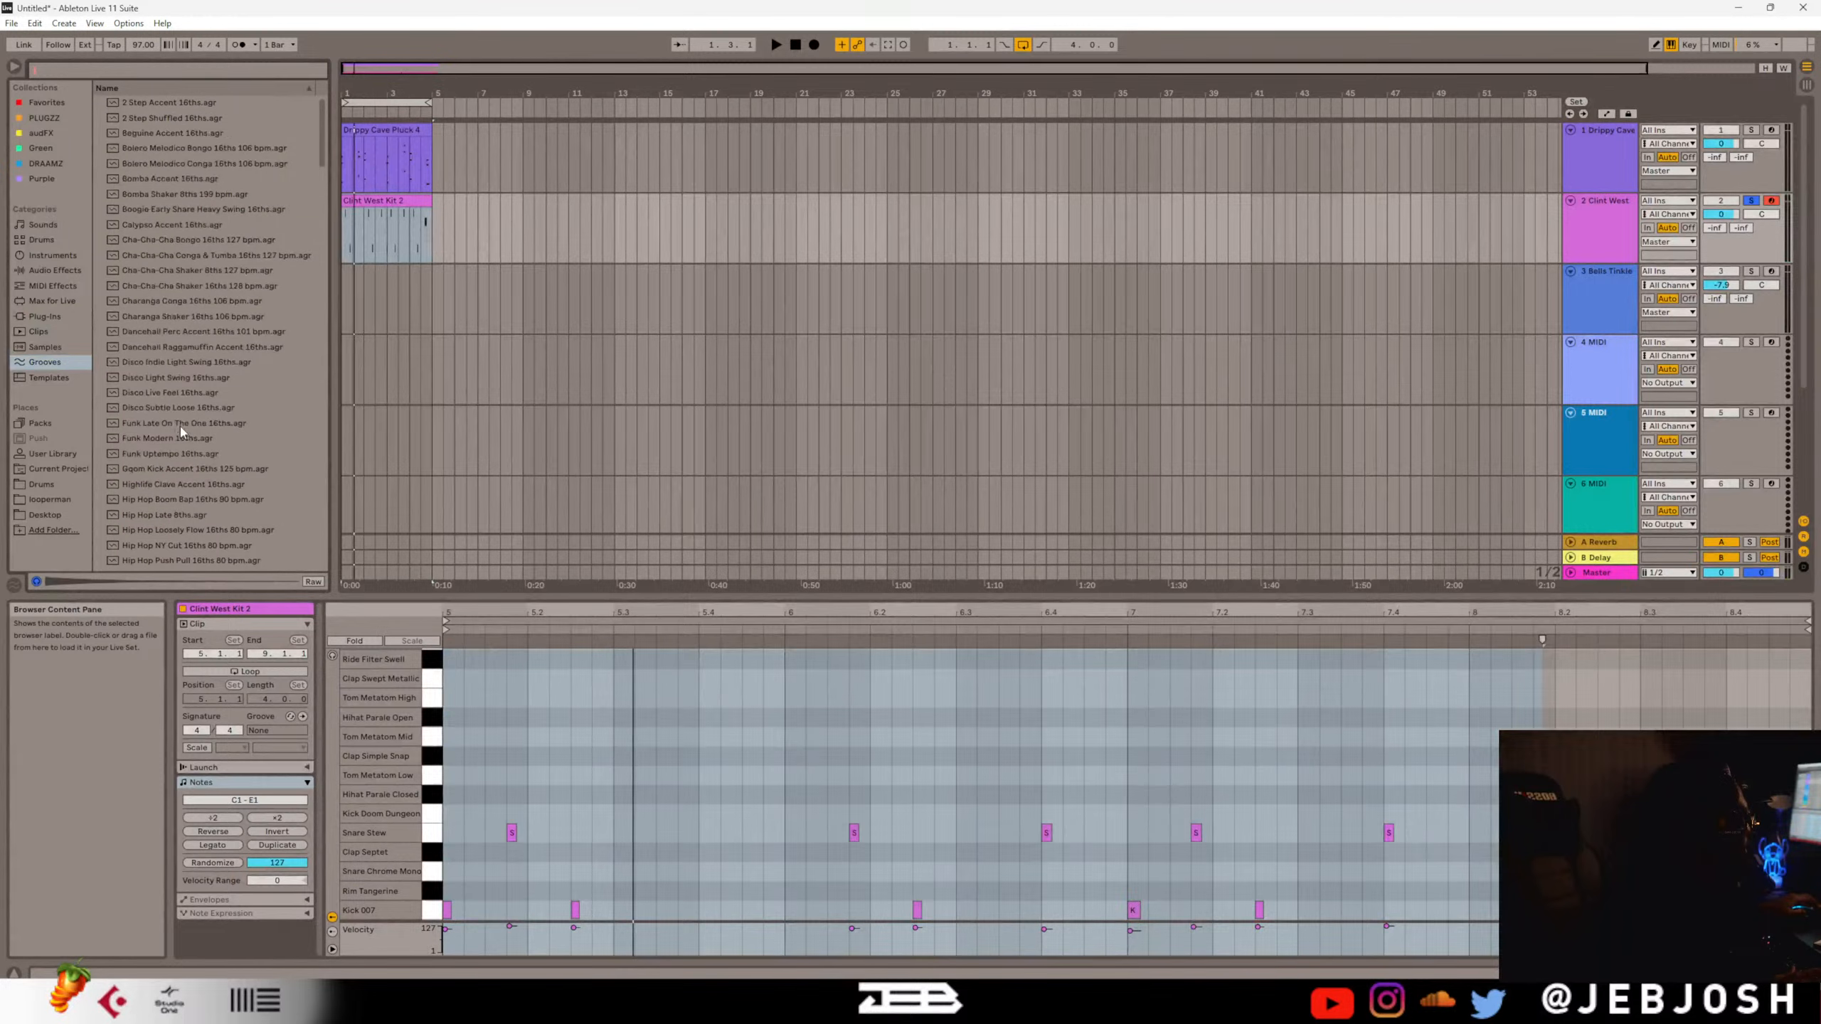
scroll(181, 429, down, 3)
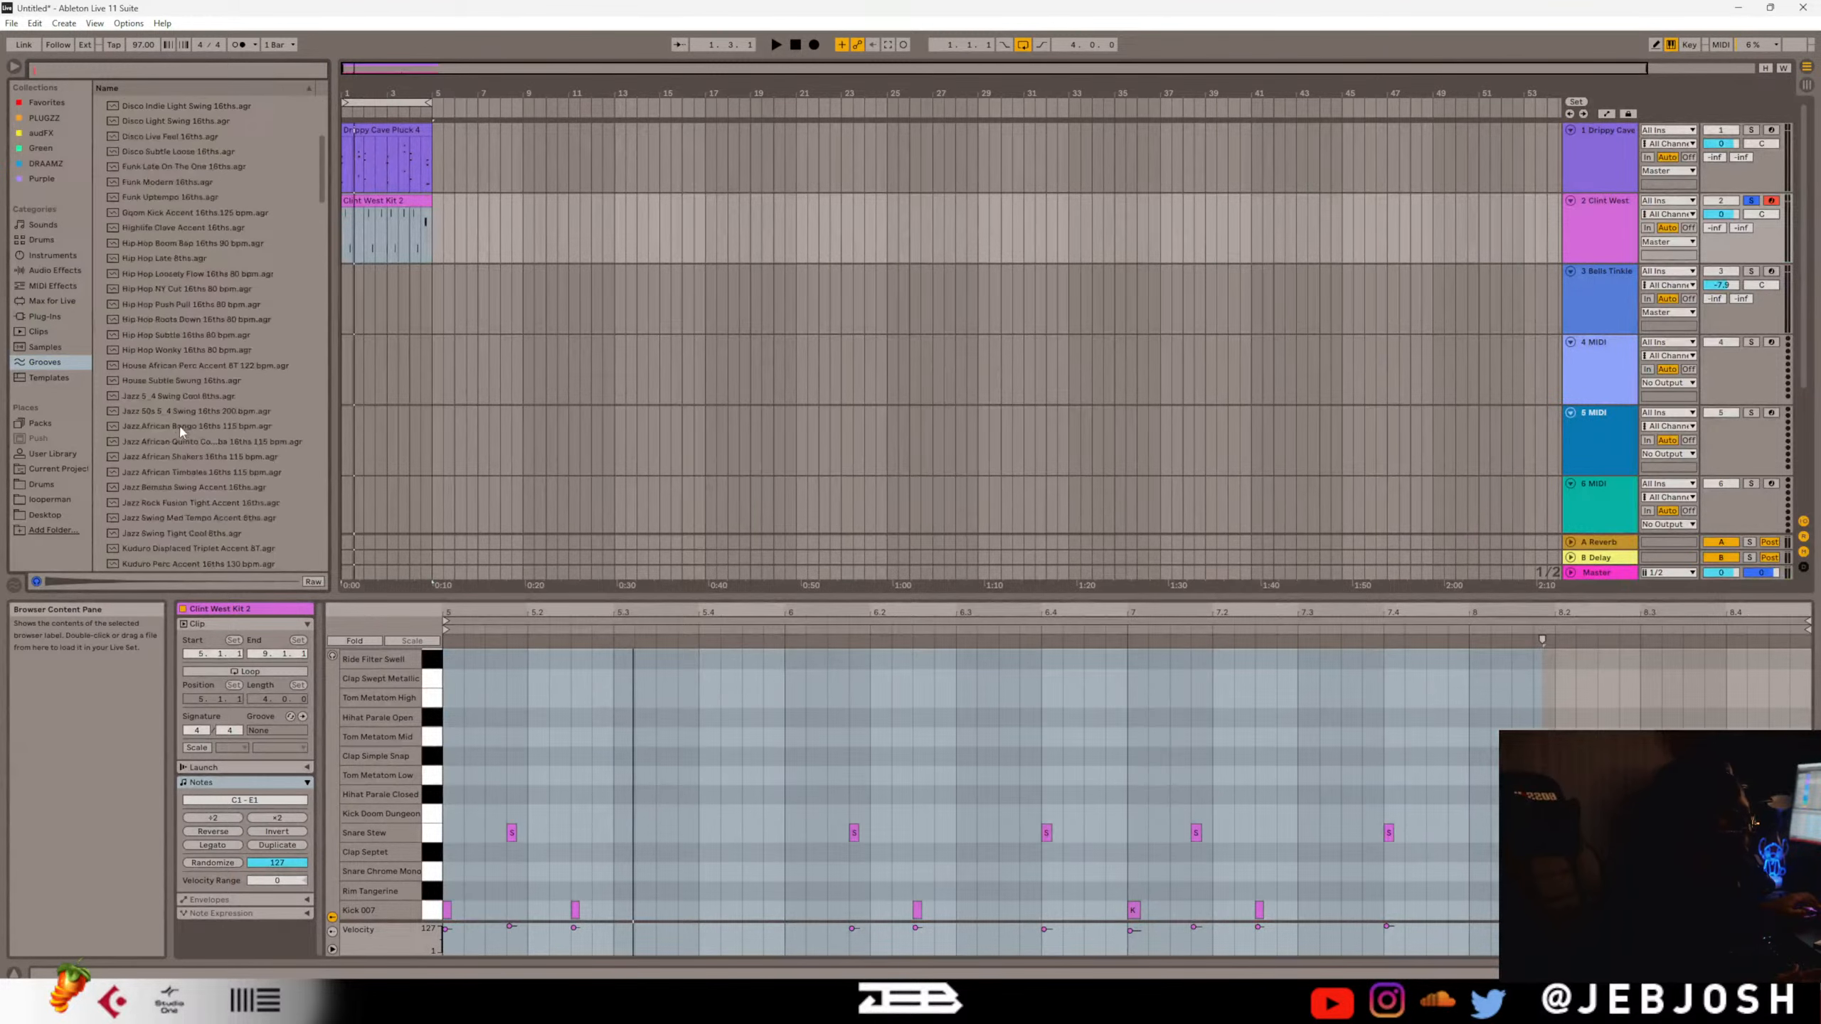
click(154, 395)
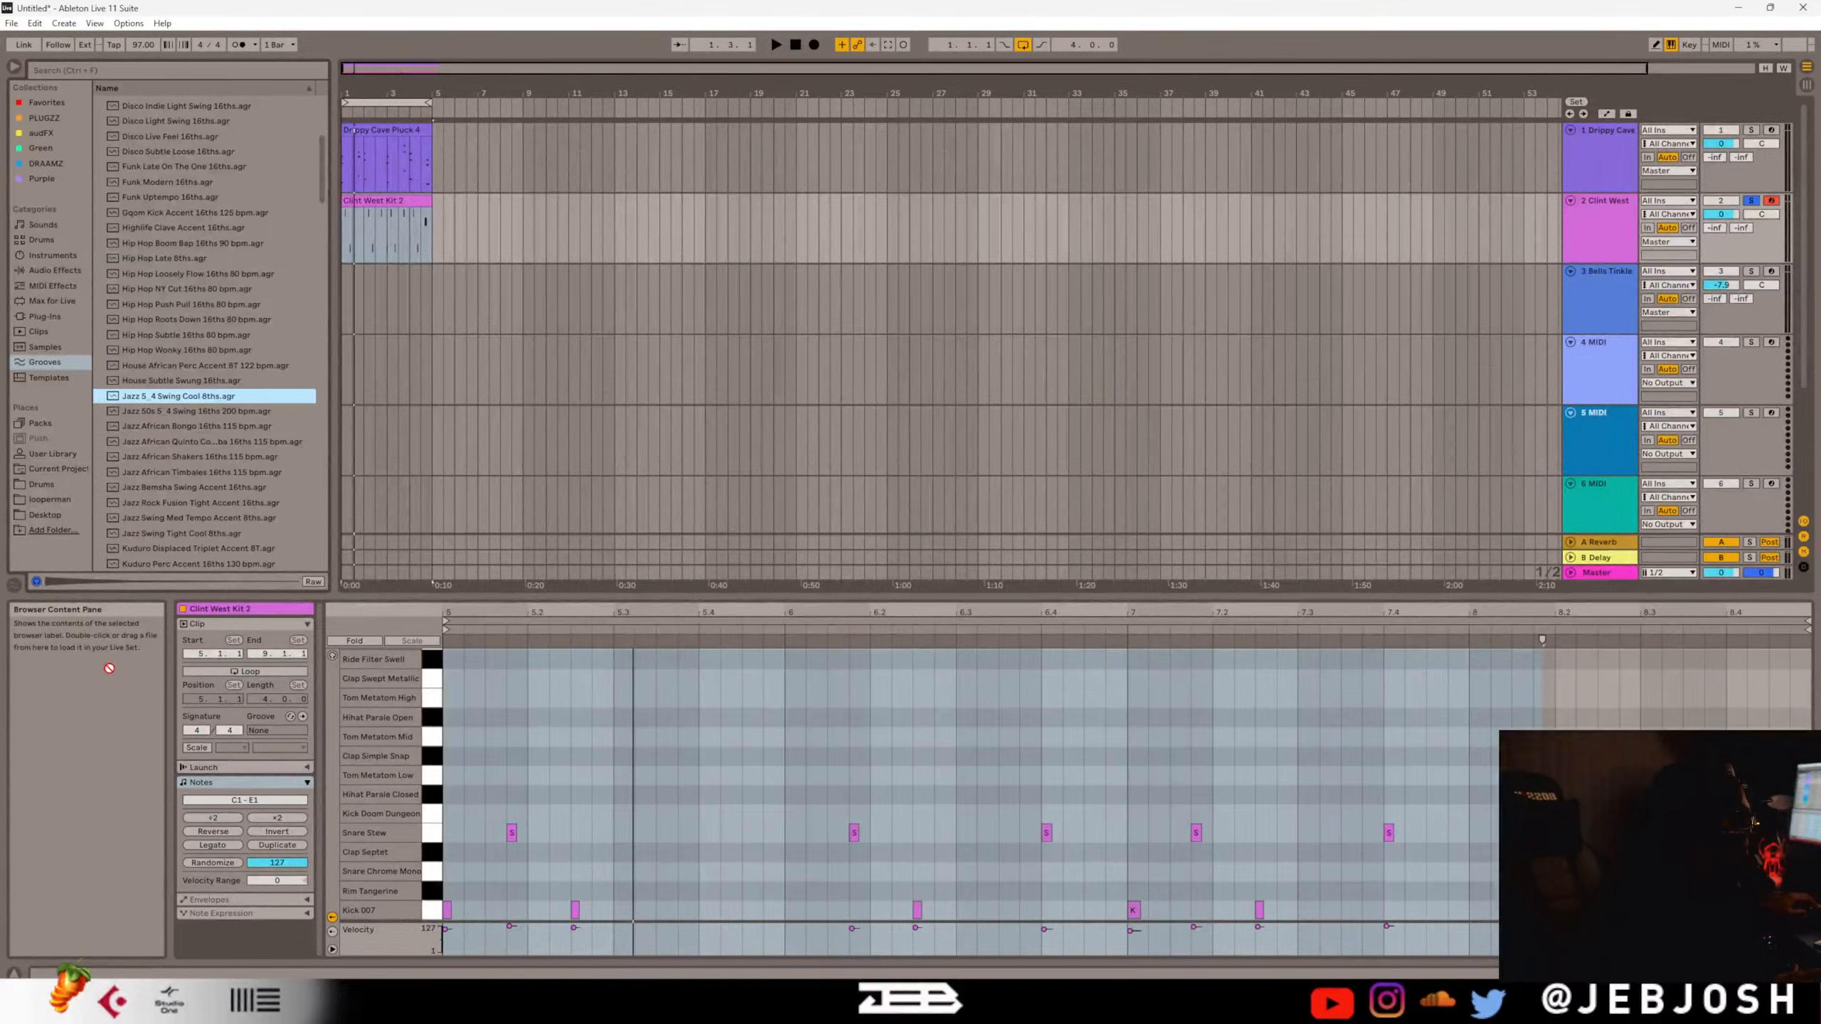
key(Return)
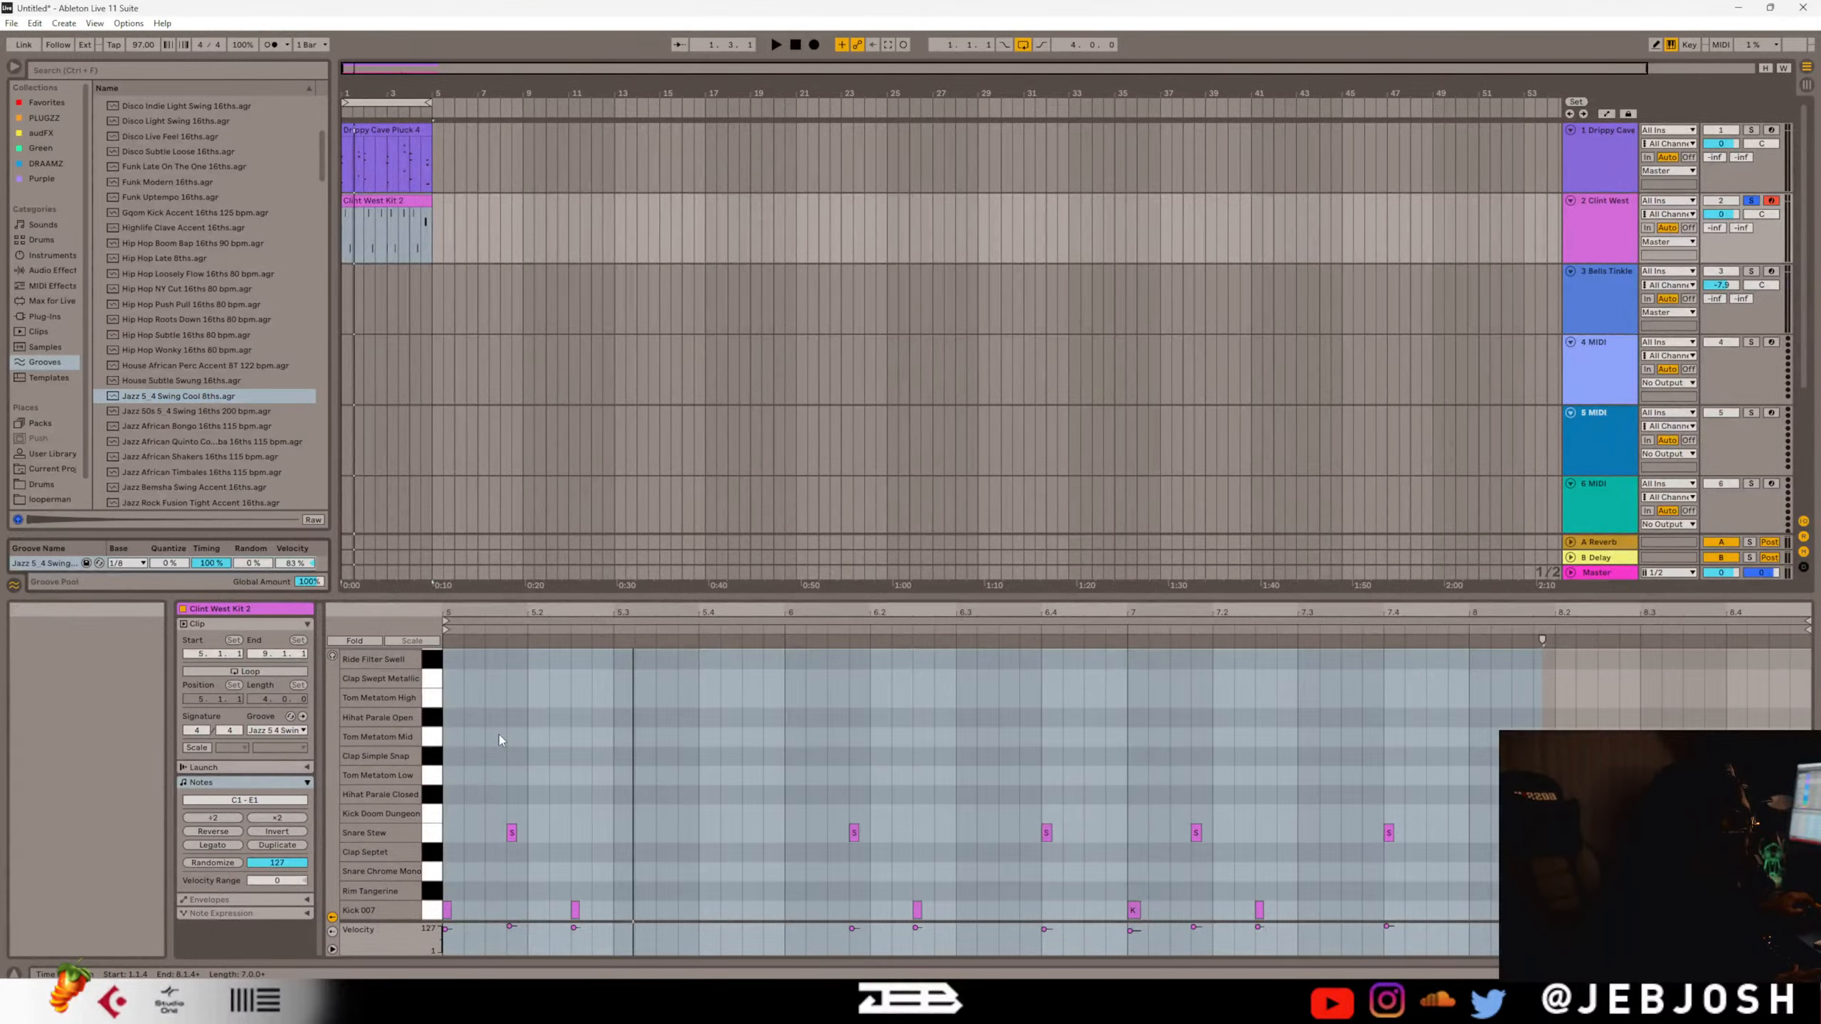
Play the drums with the metronome on, comparing the clip groove set to None against Jazz 5_4 Swing Cool 8ths.
key(space)
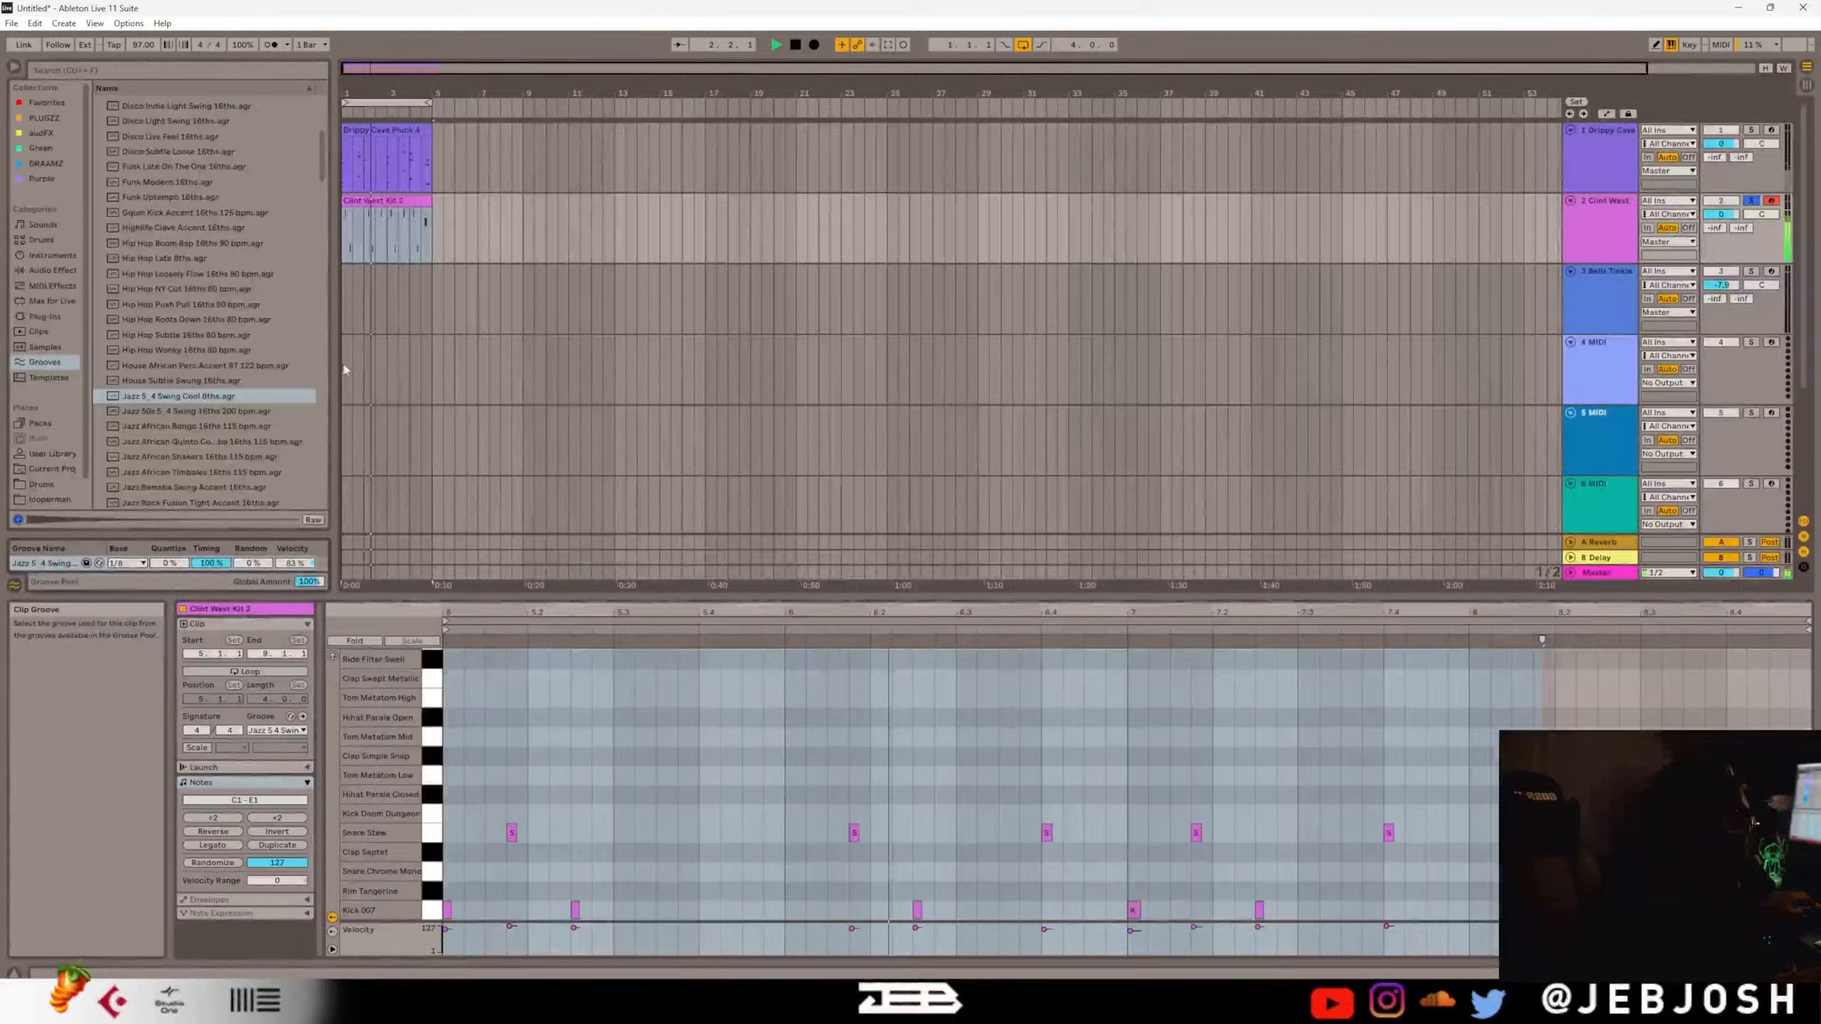
click(271, 45)
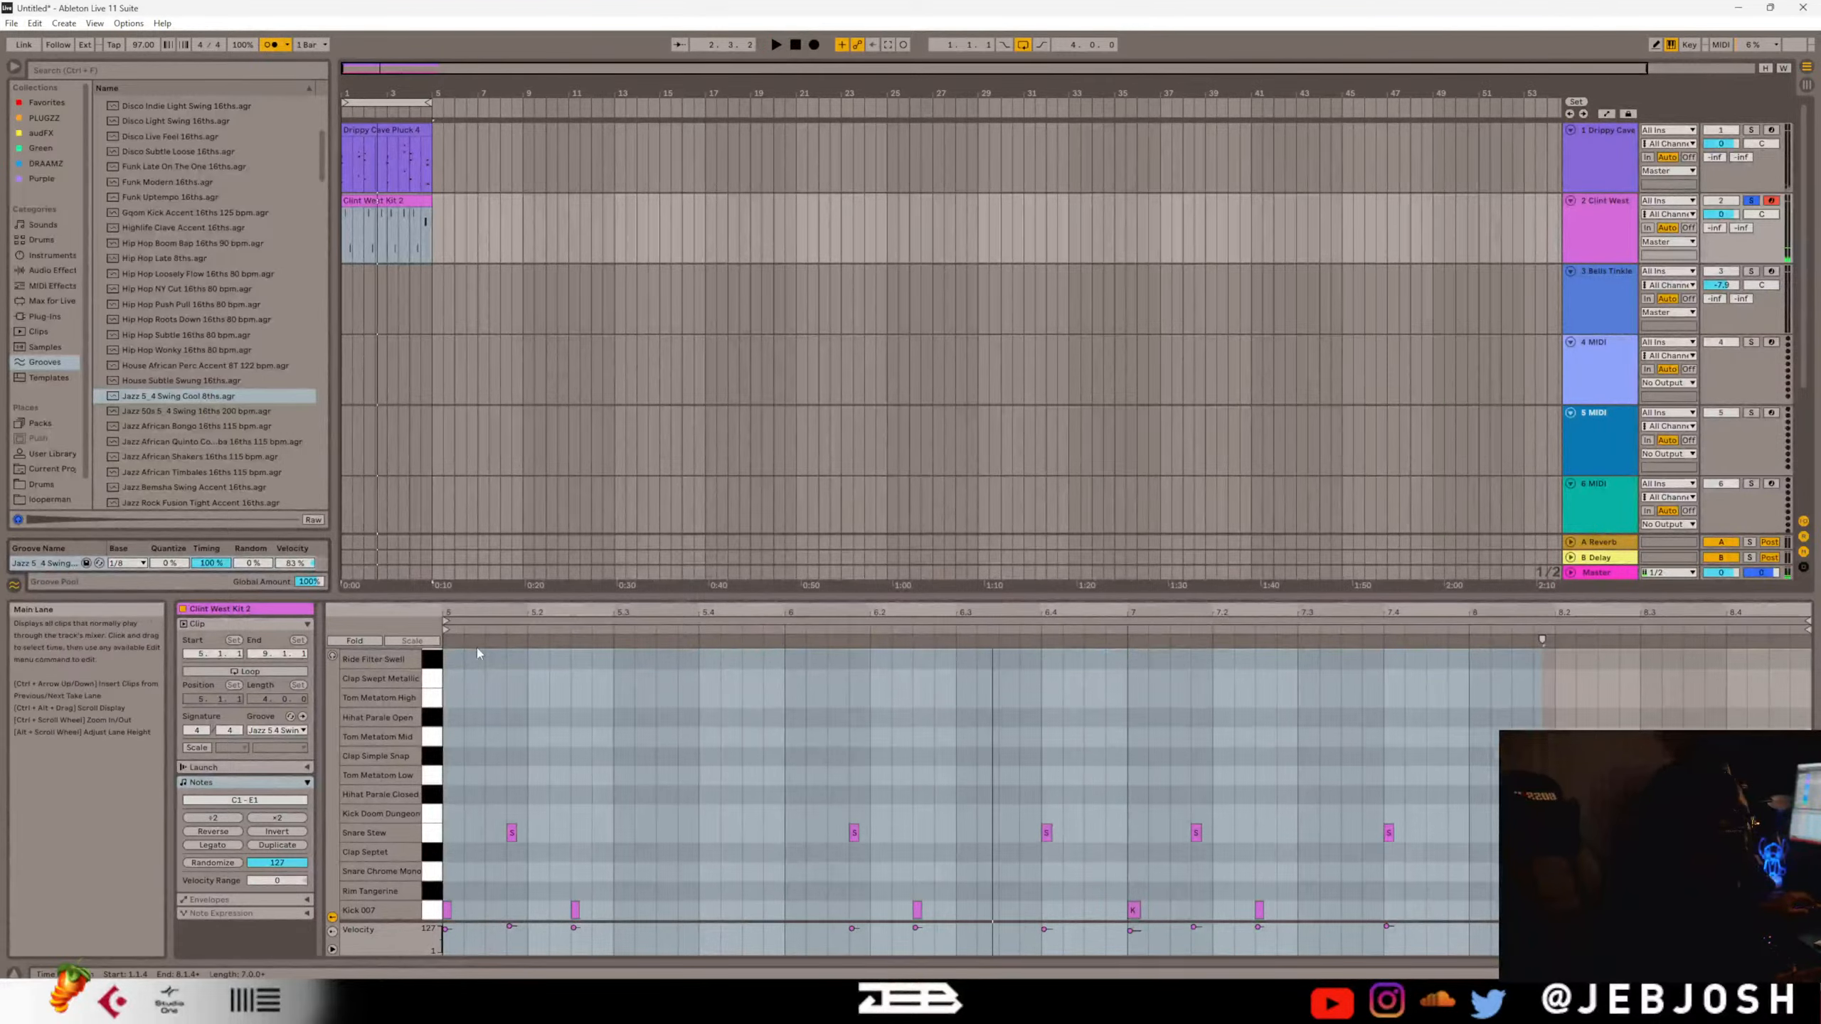
click(277, 731)
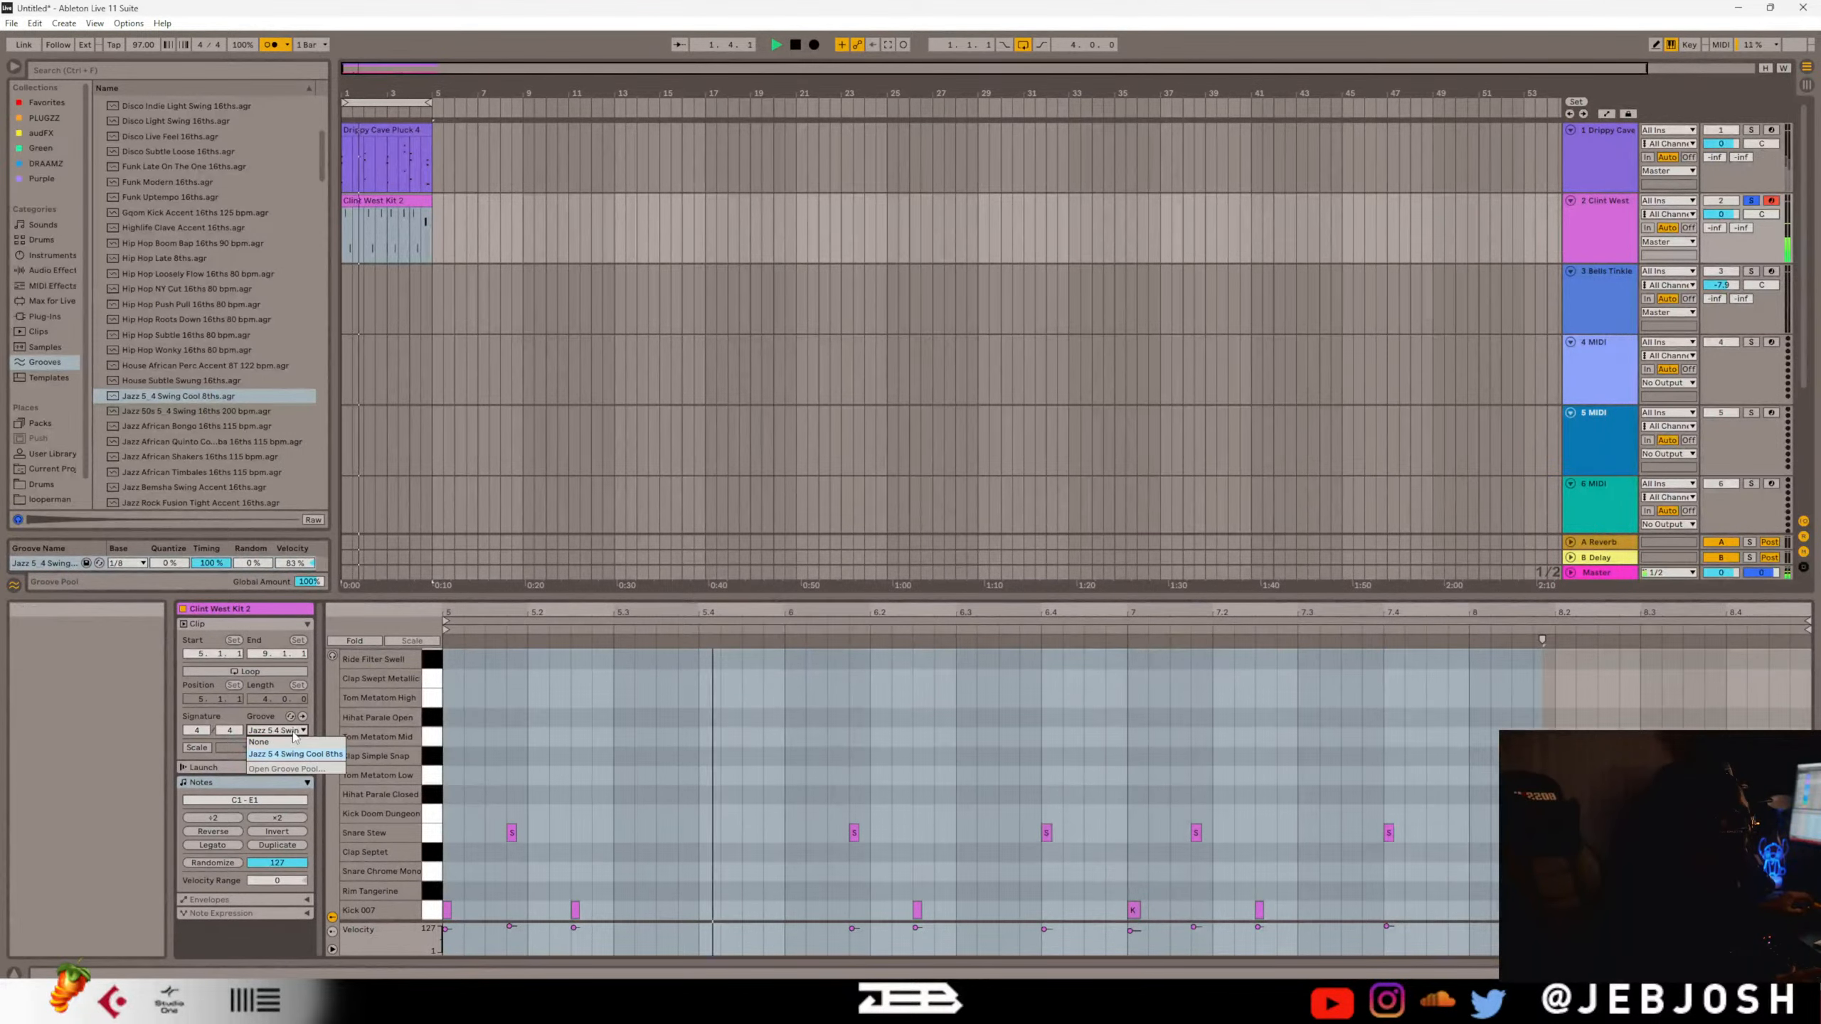
click(290, 746)
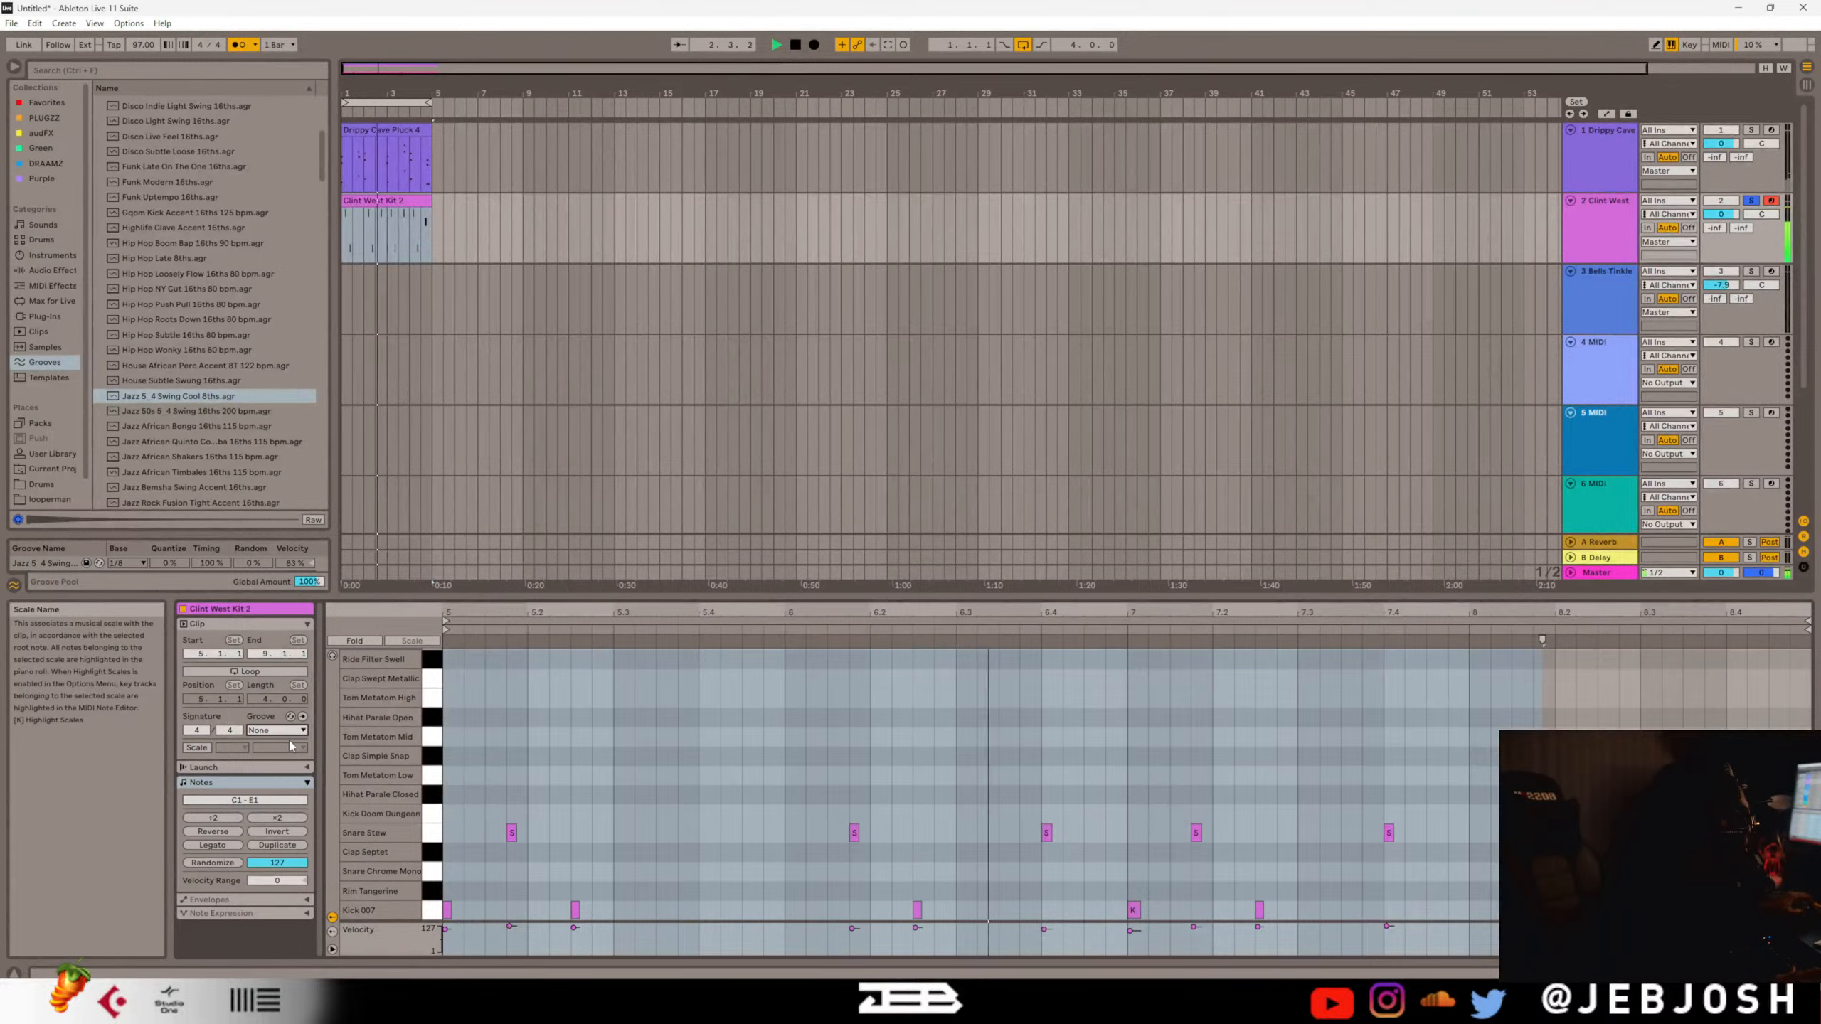
click(290, 732)
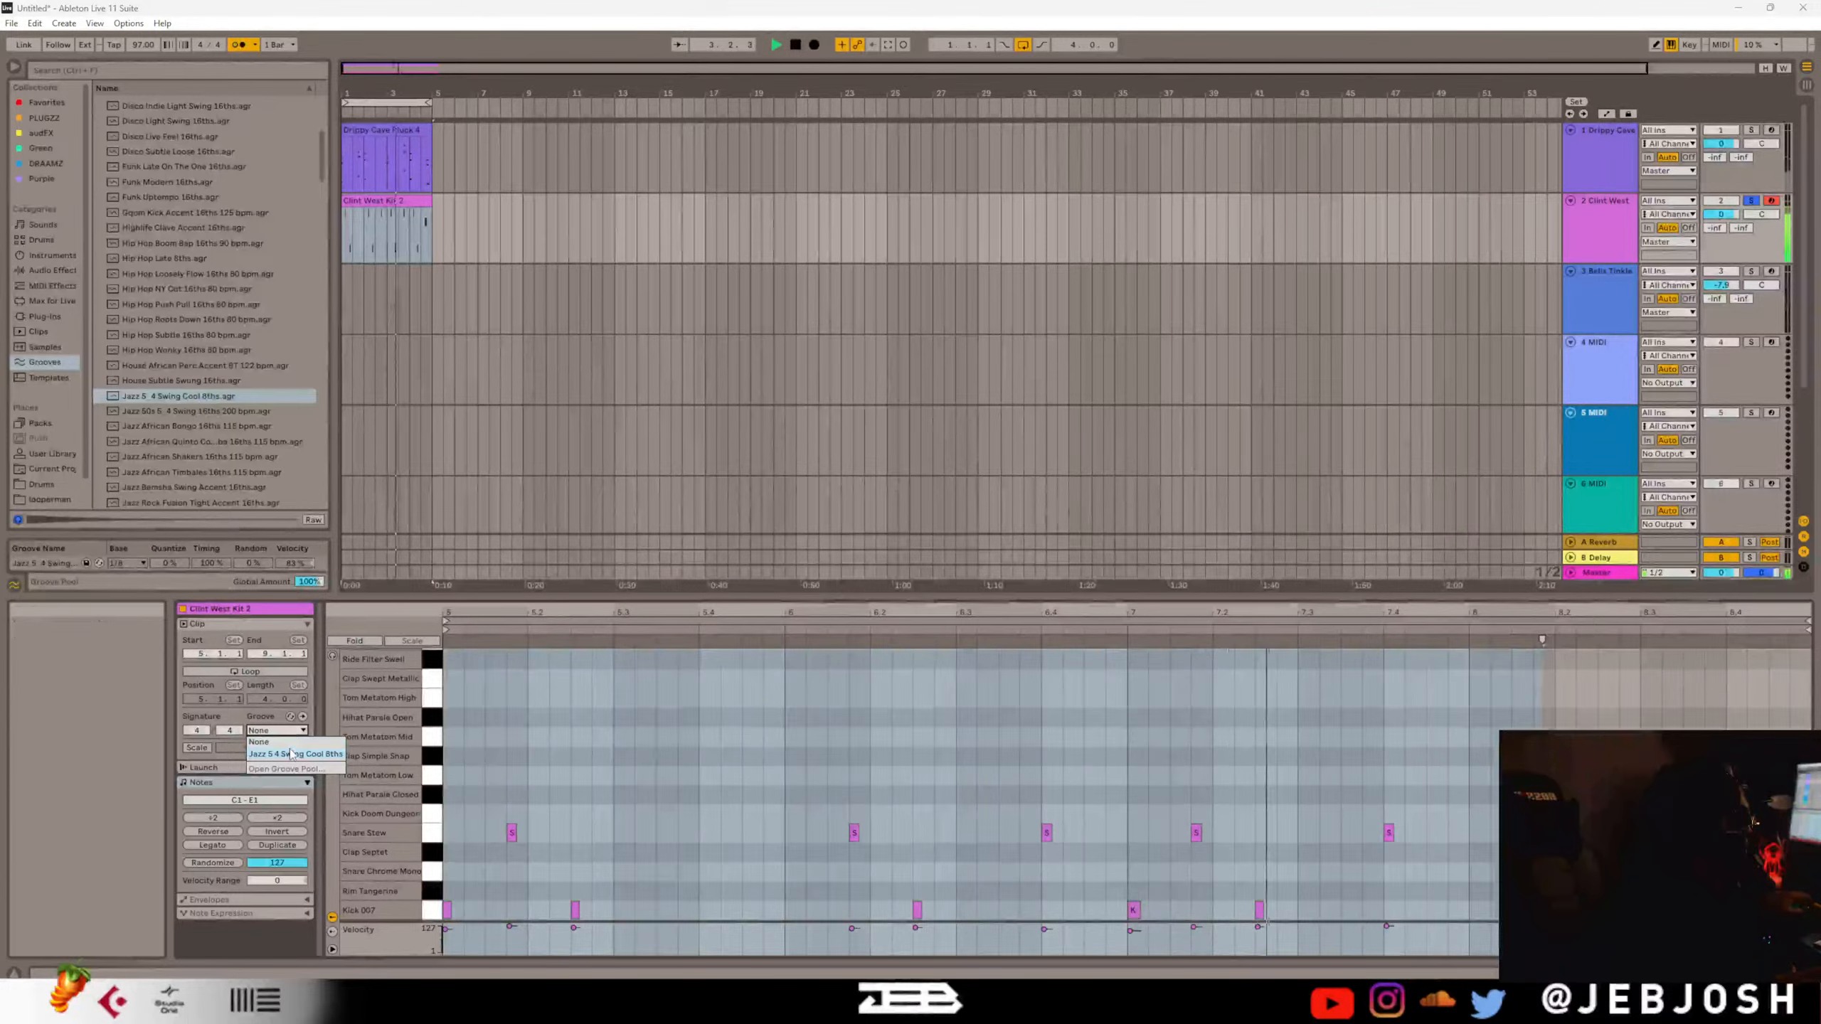
click(291, 749)
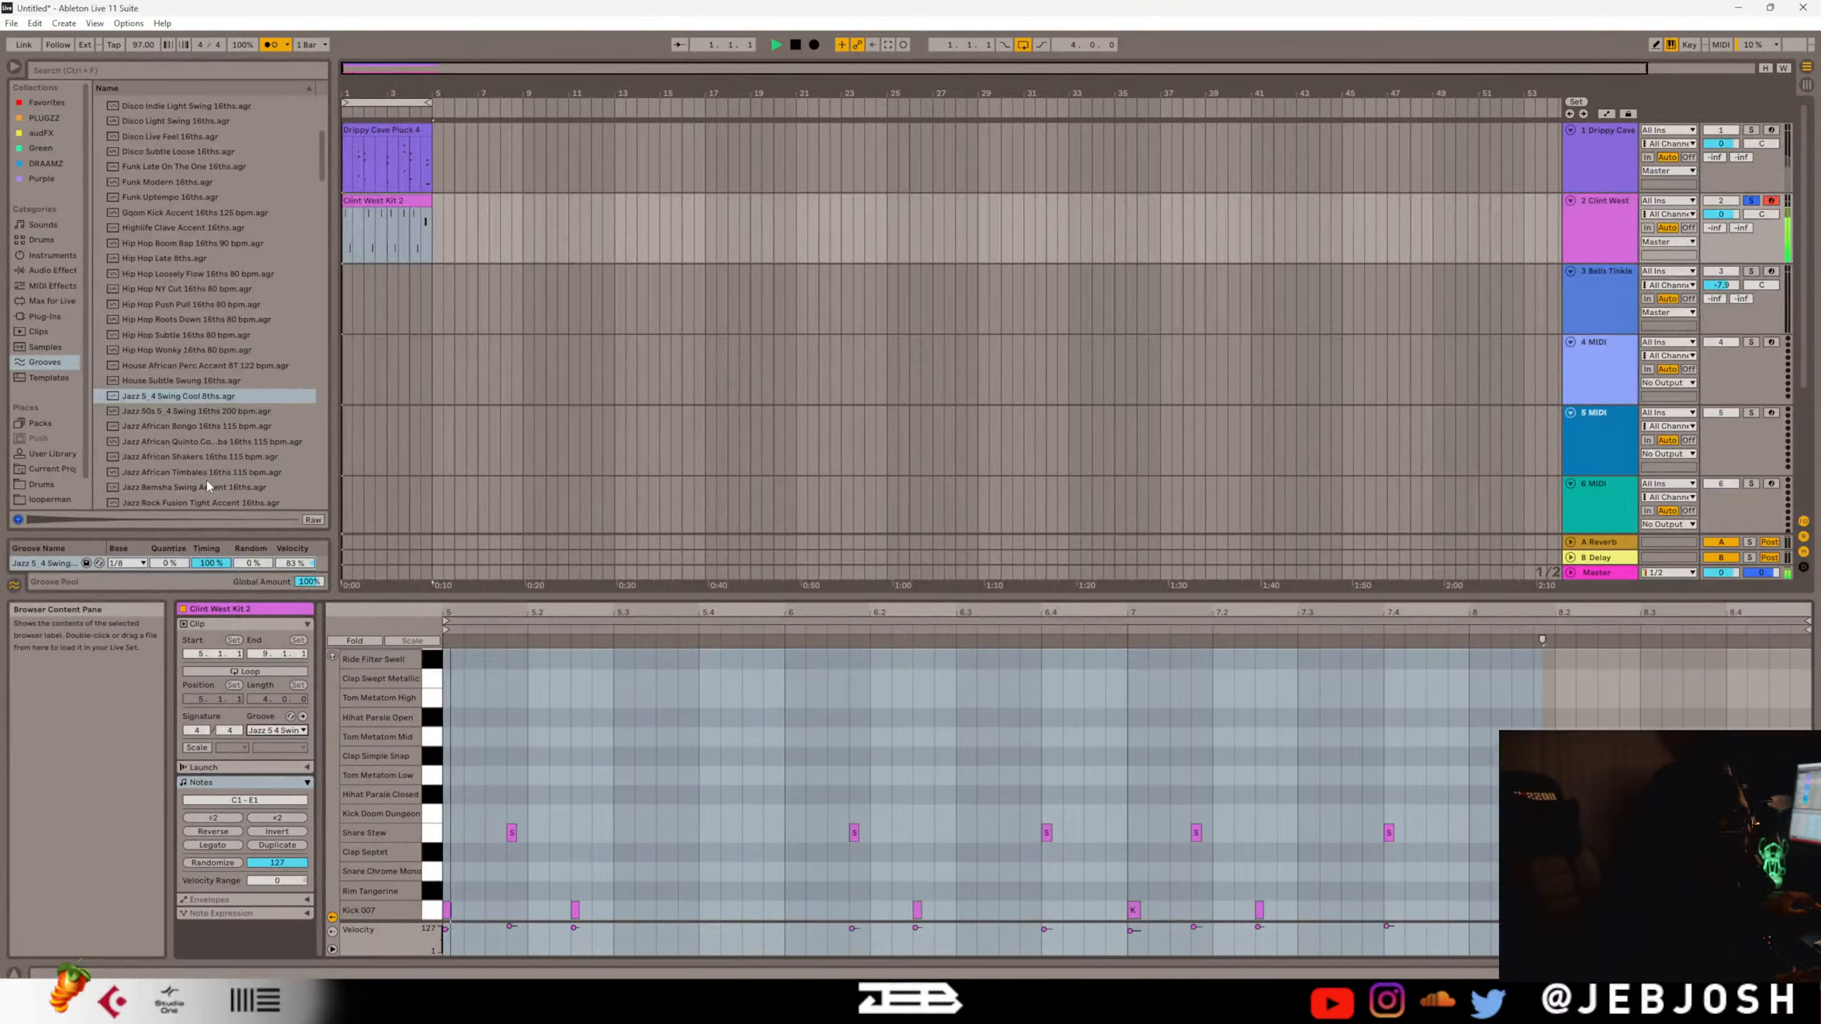
Replace the drum clip's groove with House African Perc Accent 8T 122 bpm and play it back.
scroll(173, 228, up, 6)
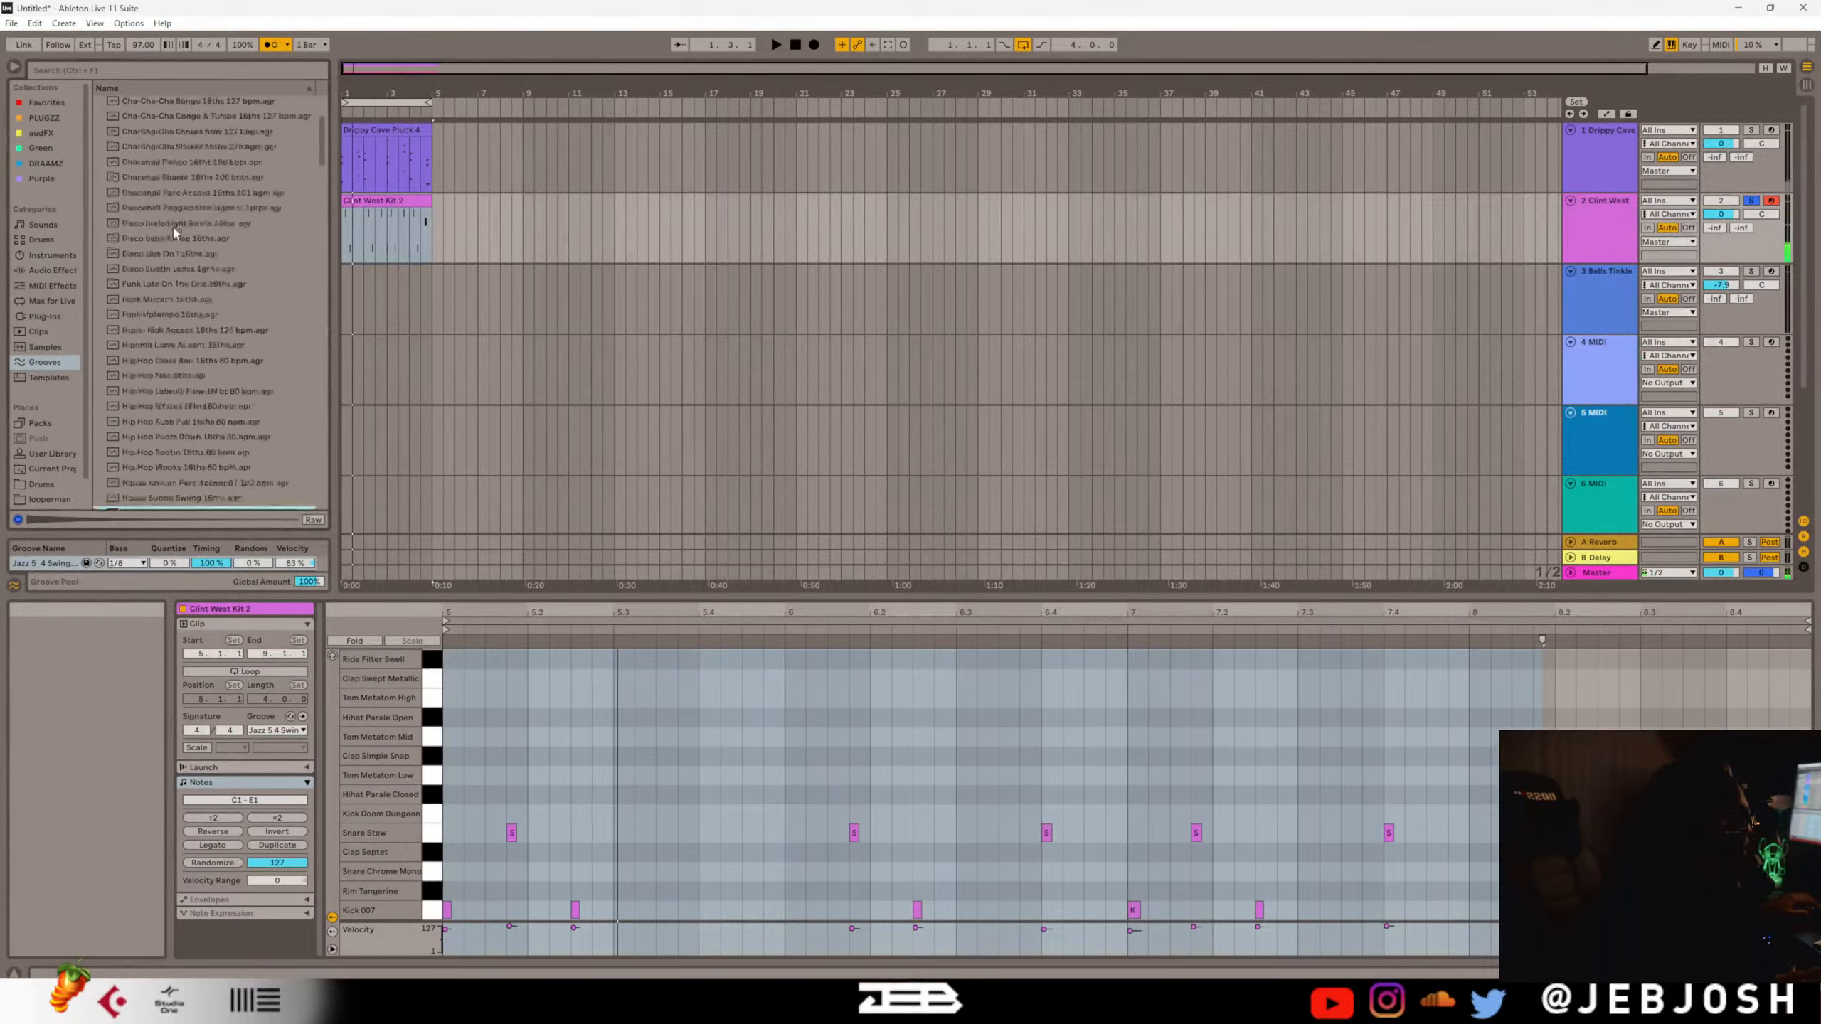
scroll(175, 229, down, 3)
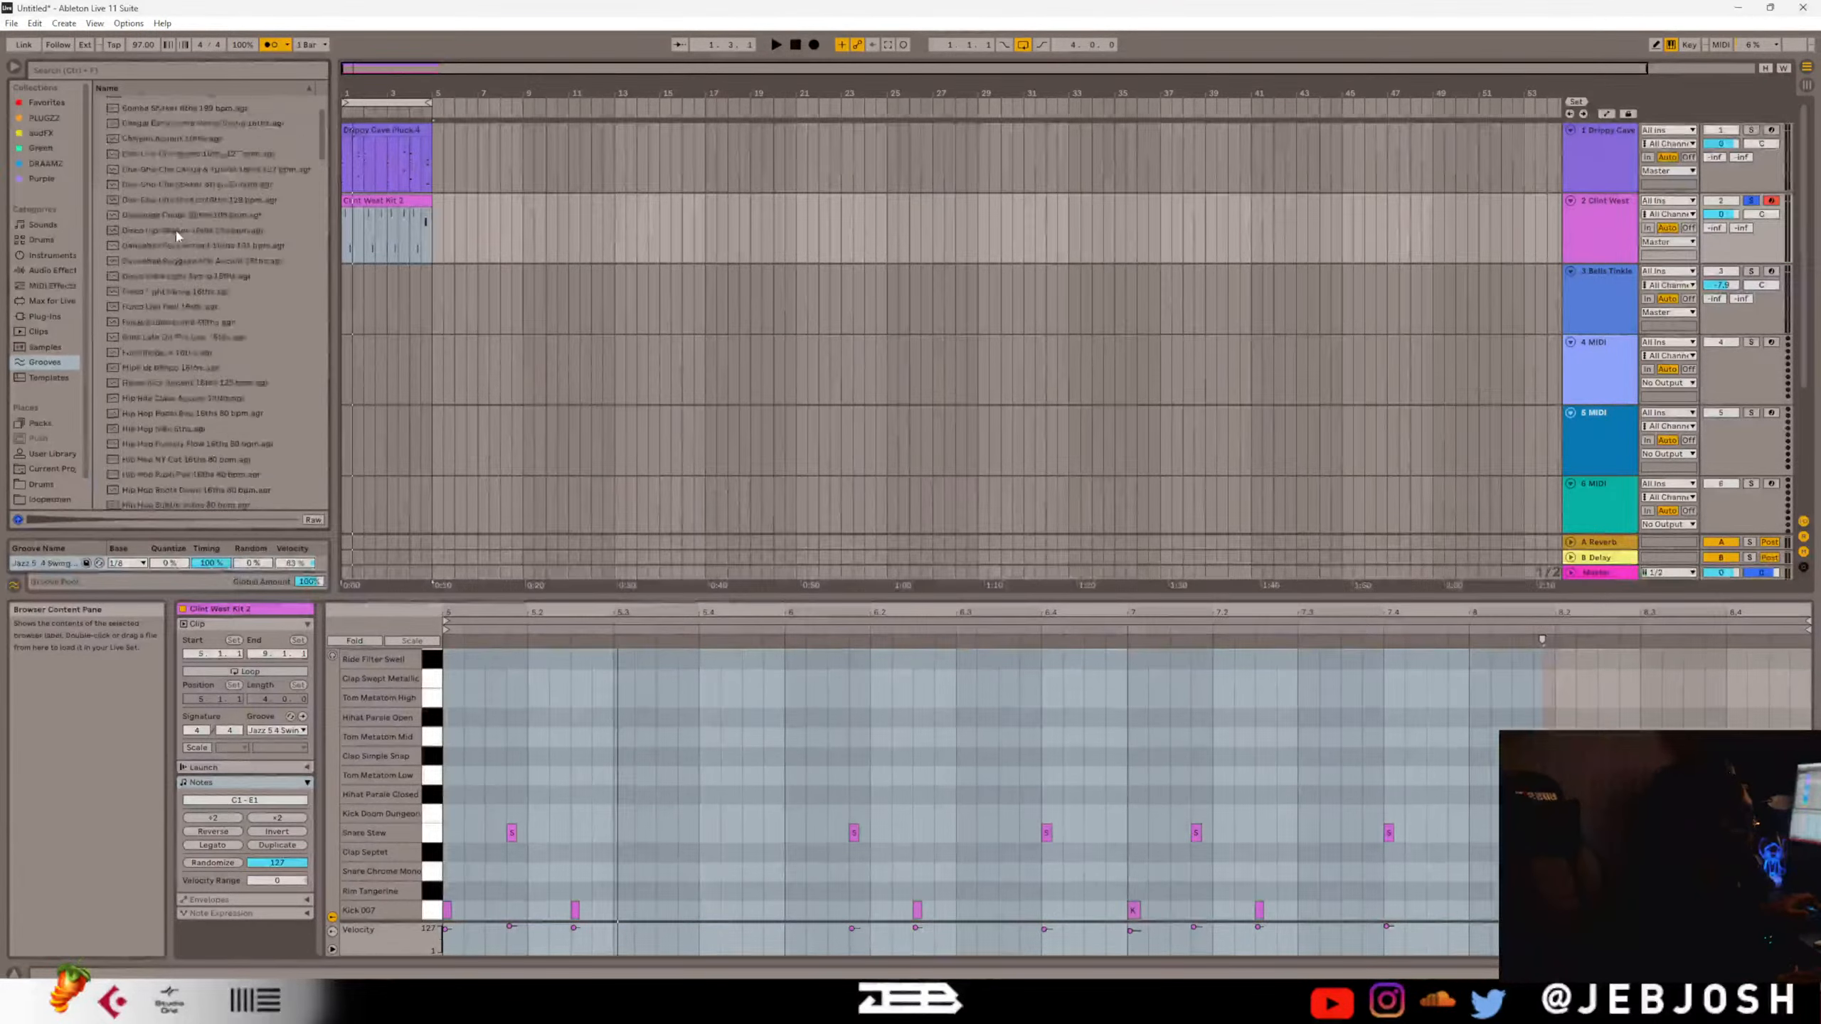
scroll(190, 286, down, 5)
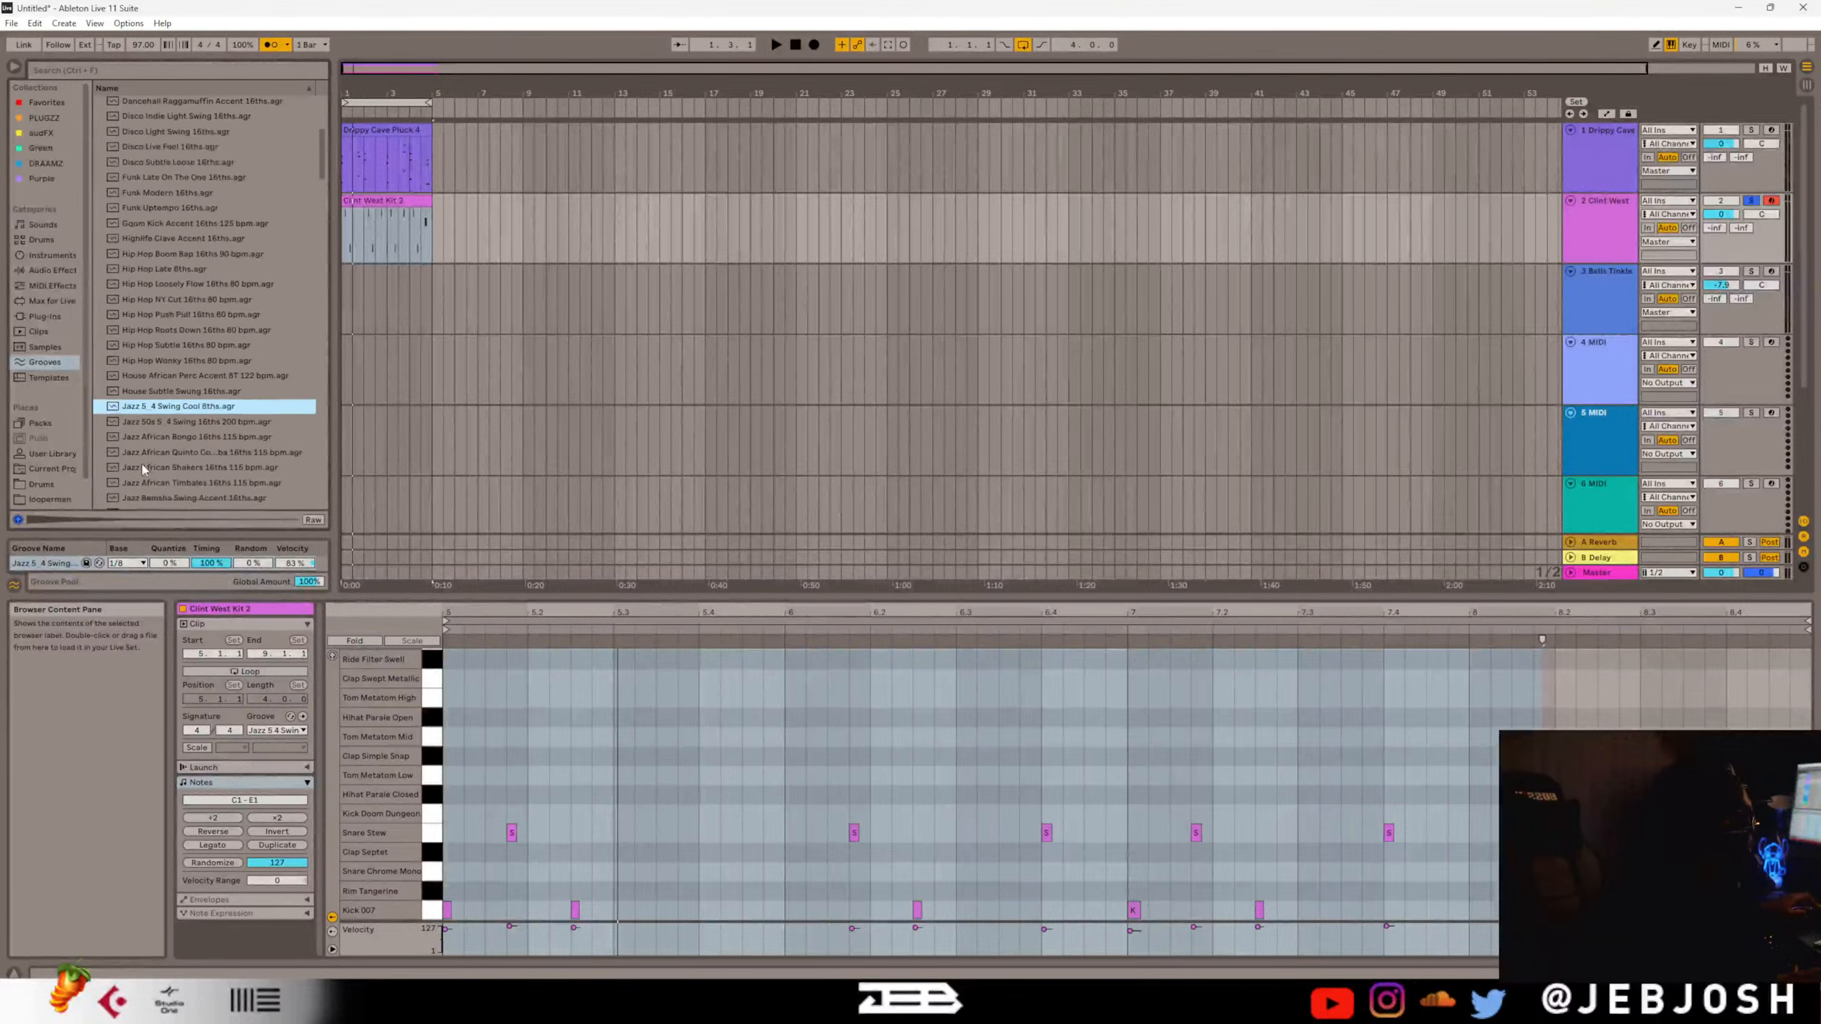
drag(207, 376, 269, 378)
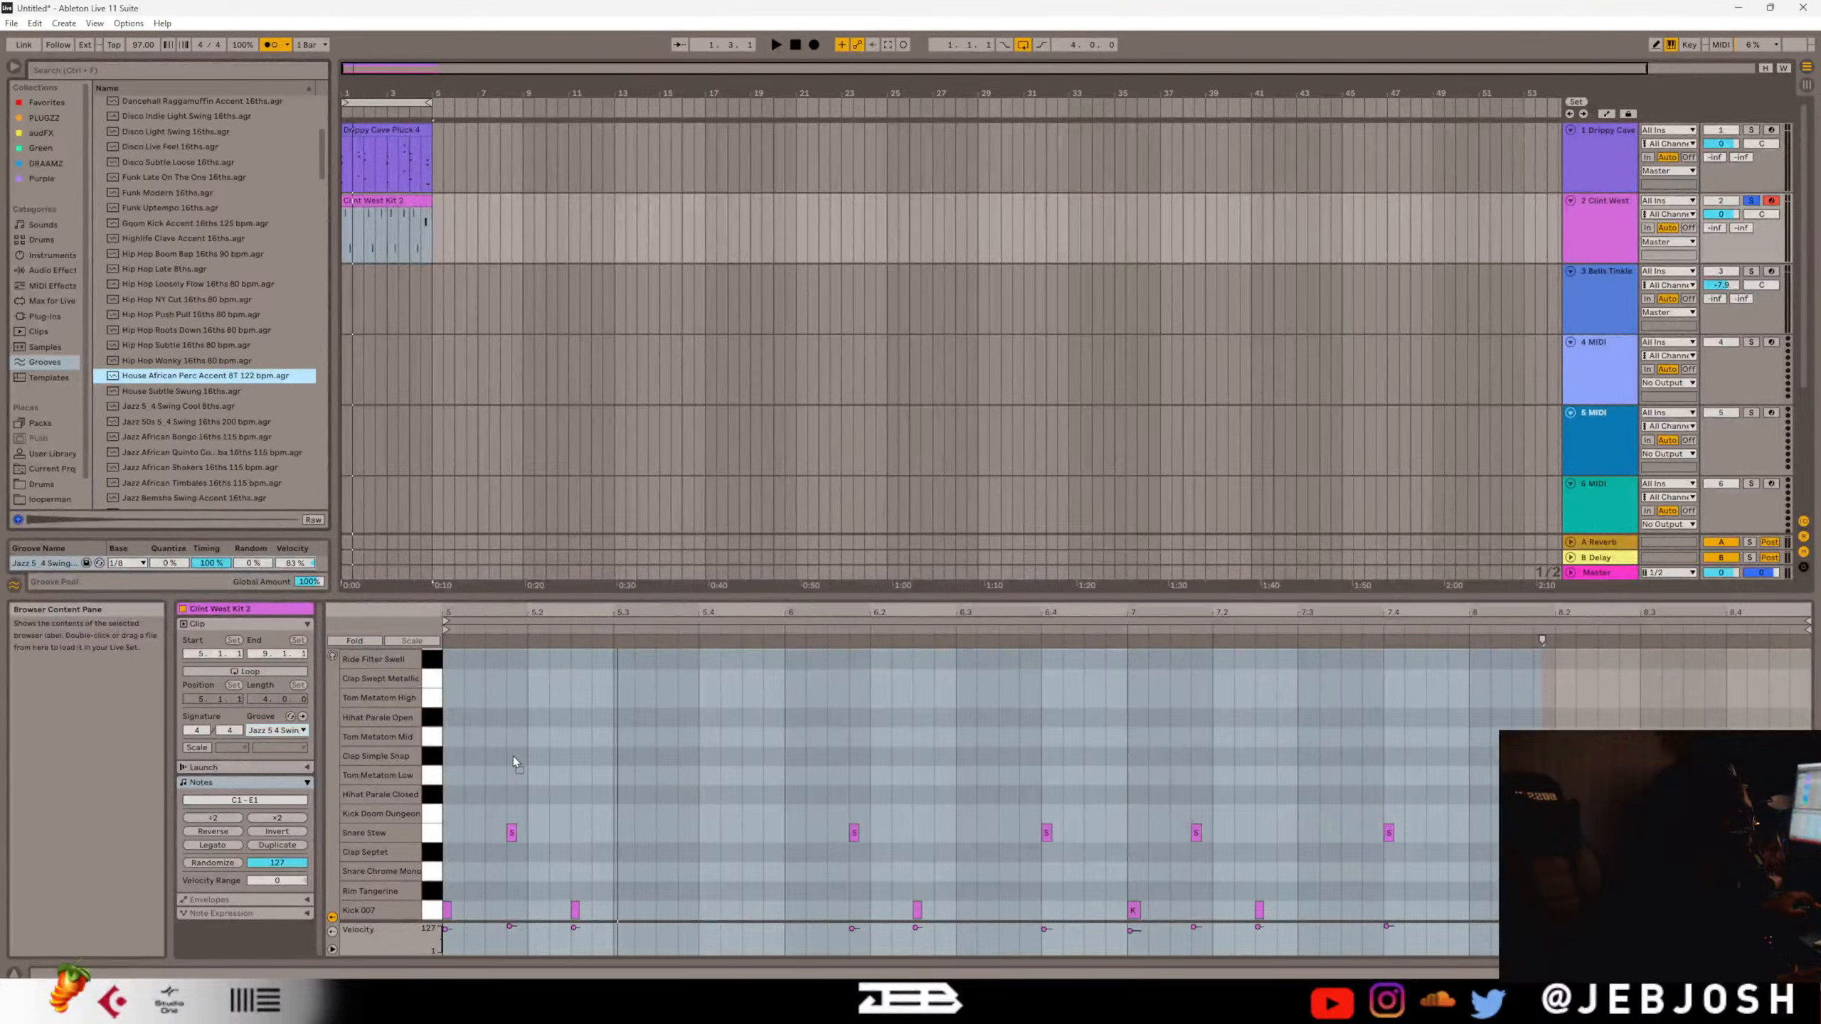
drag(512, 757, 512, 756)
key(space)
click(278, 731)
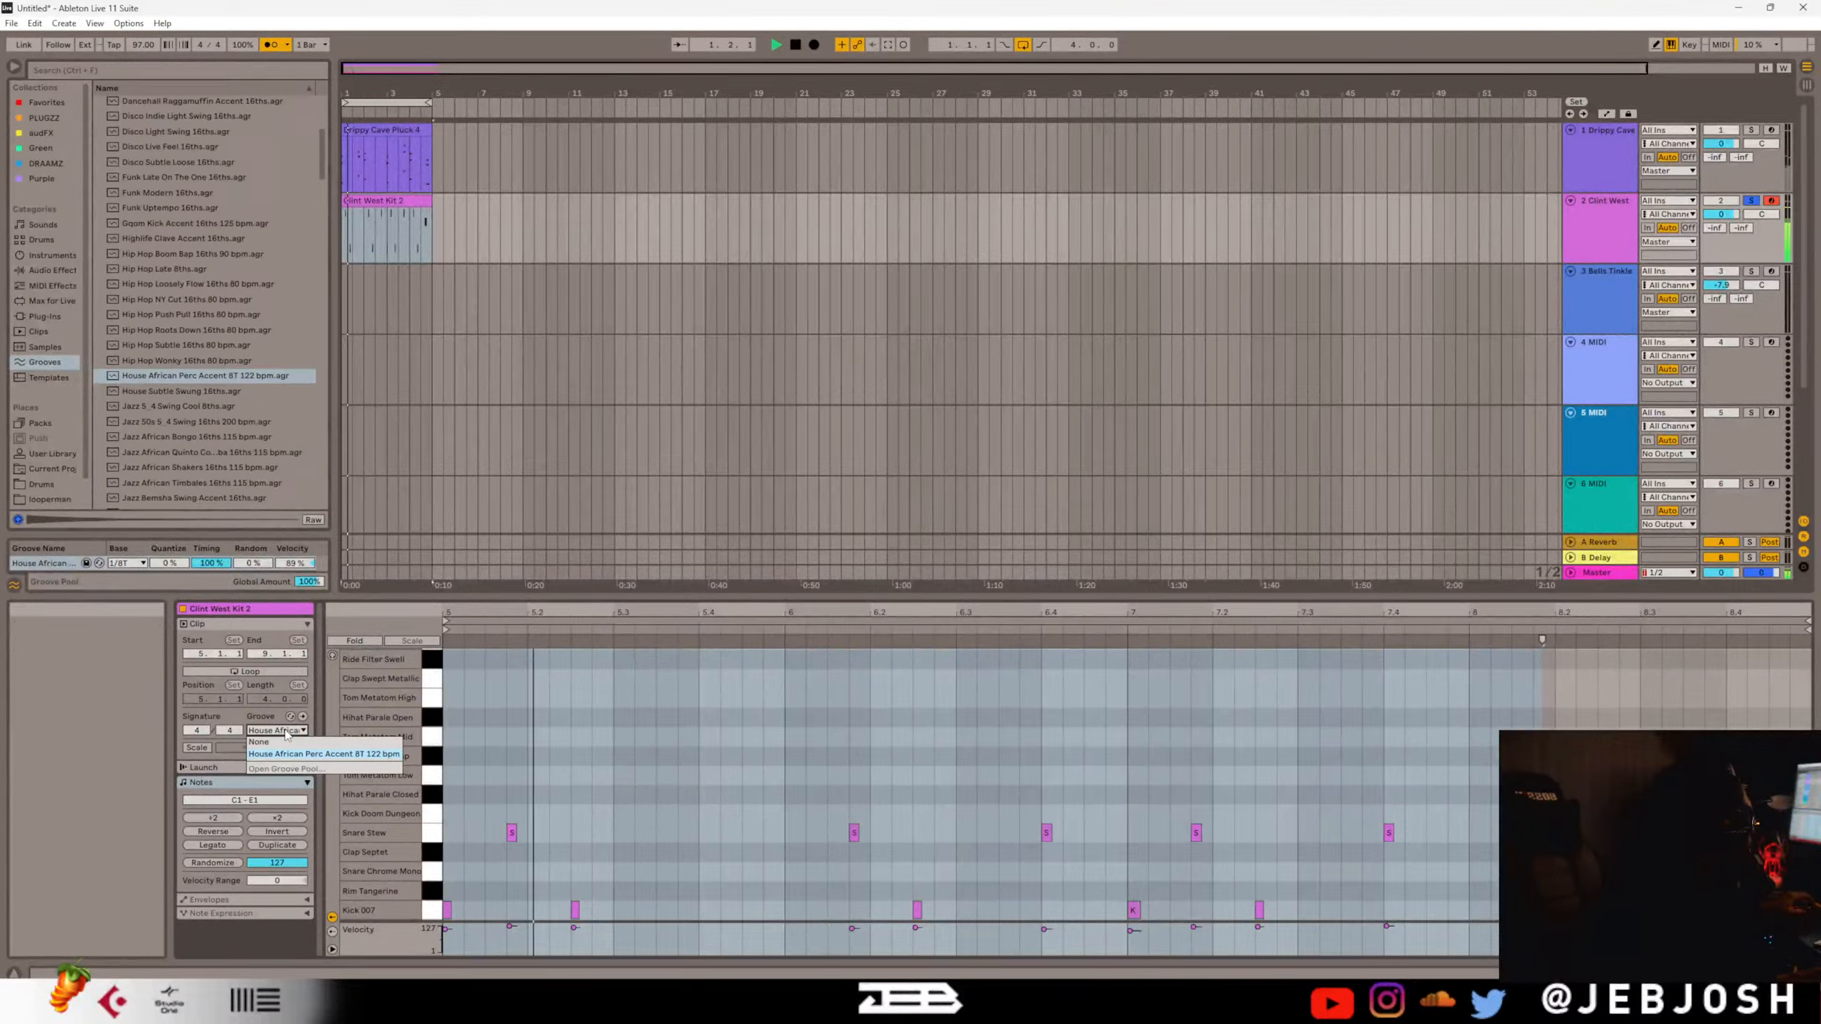
click(541, 700)
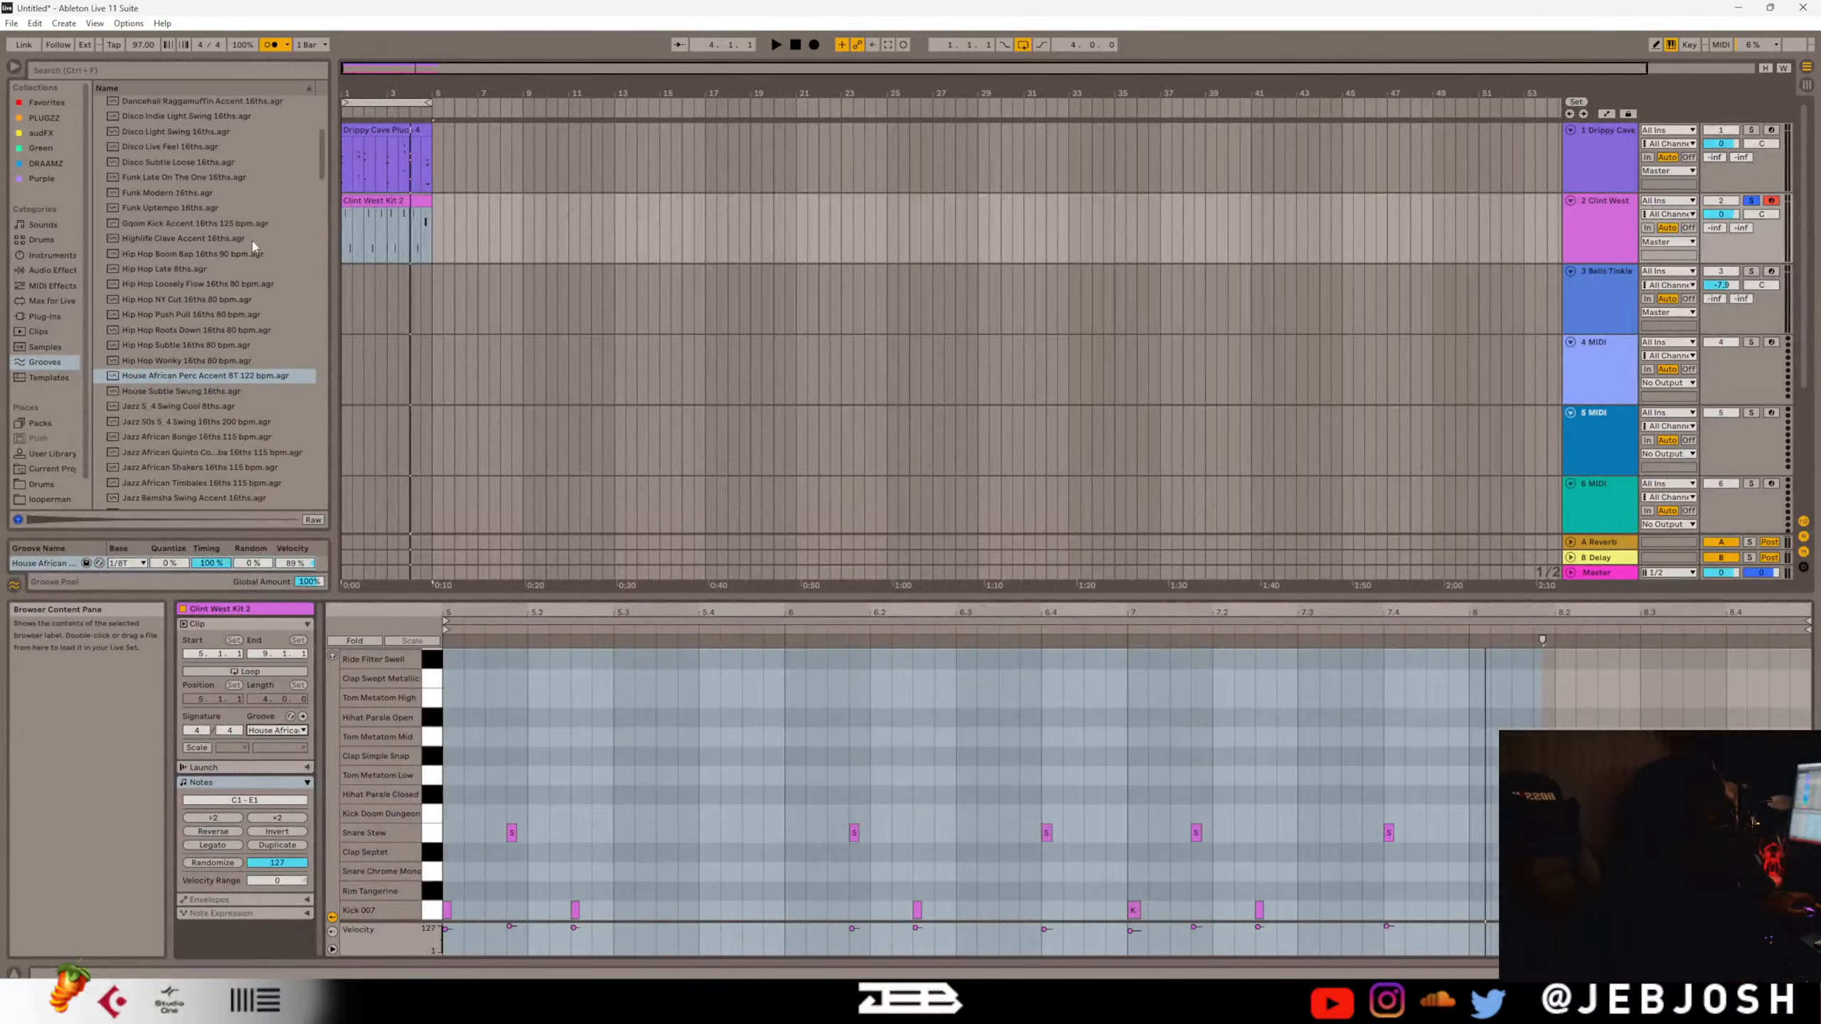
Set the Clint West Kit 2 clip's groove to None.
click(274, 732)
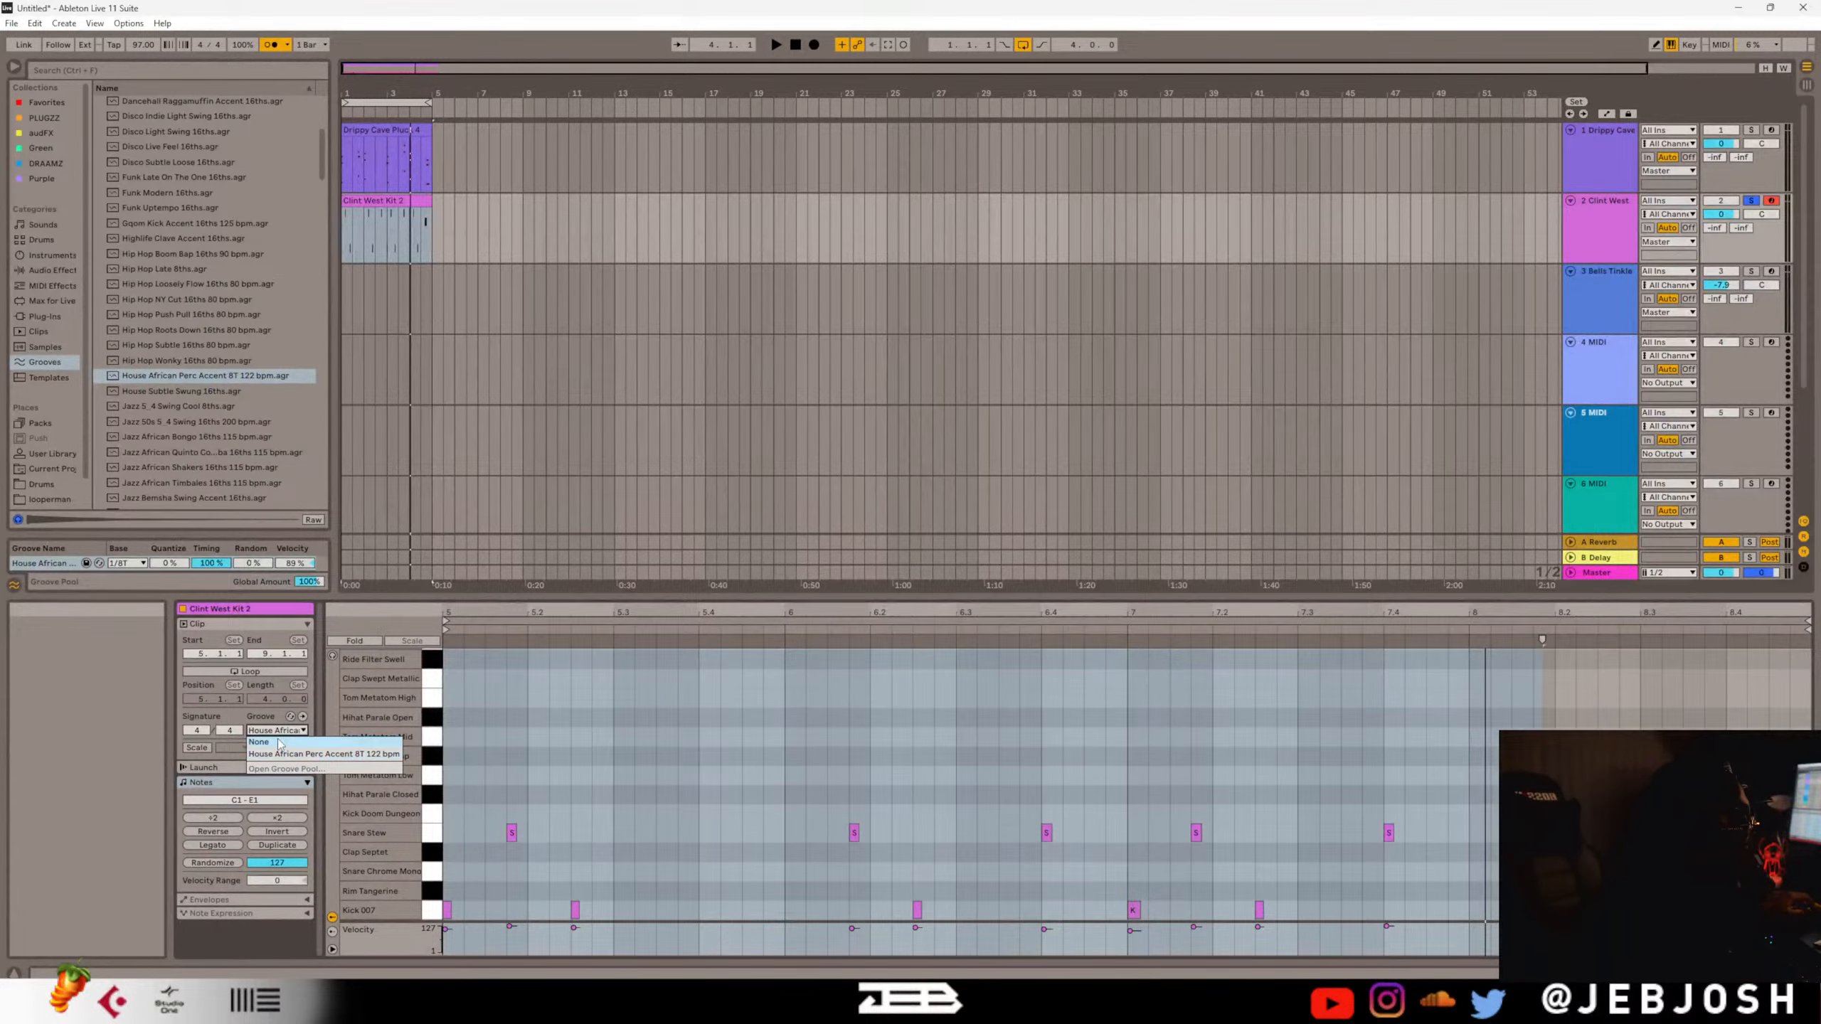
click(279, 744)
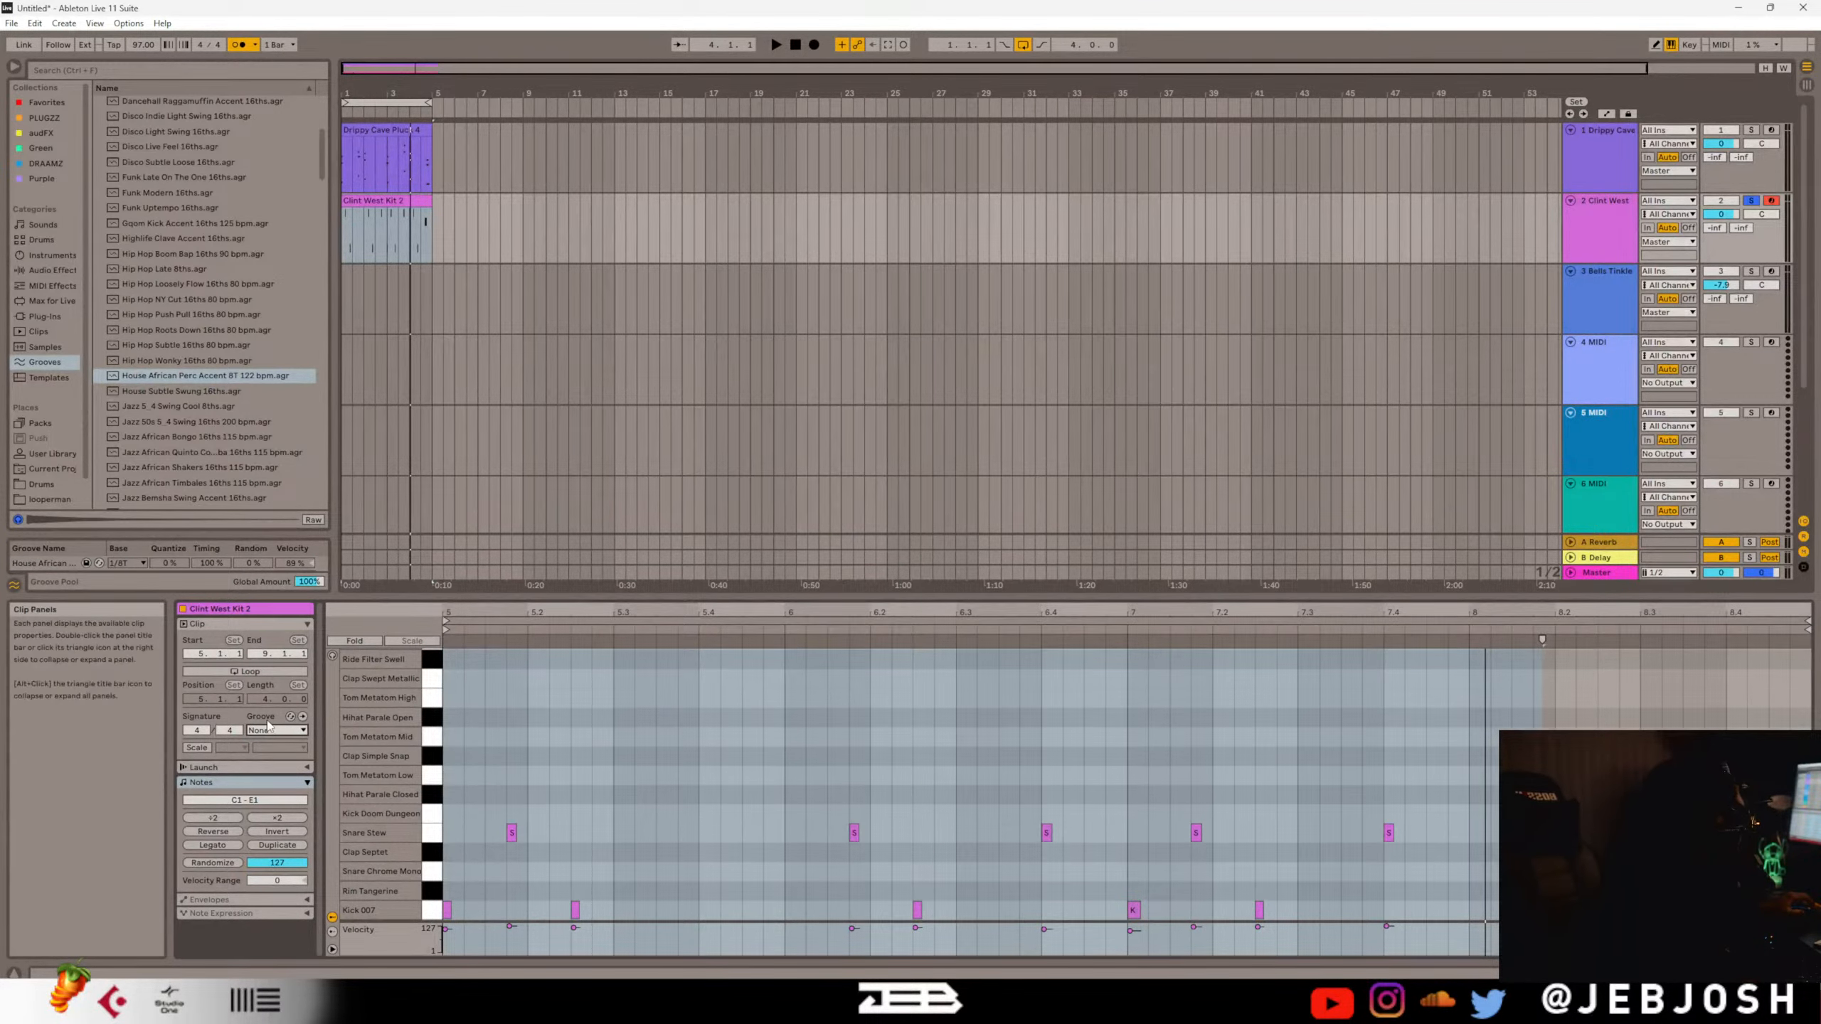
click(276, 731)
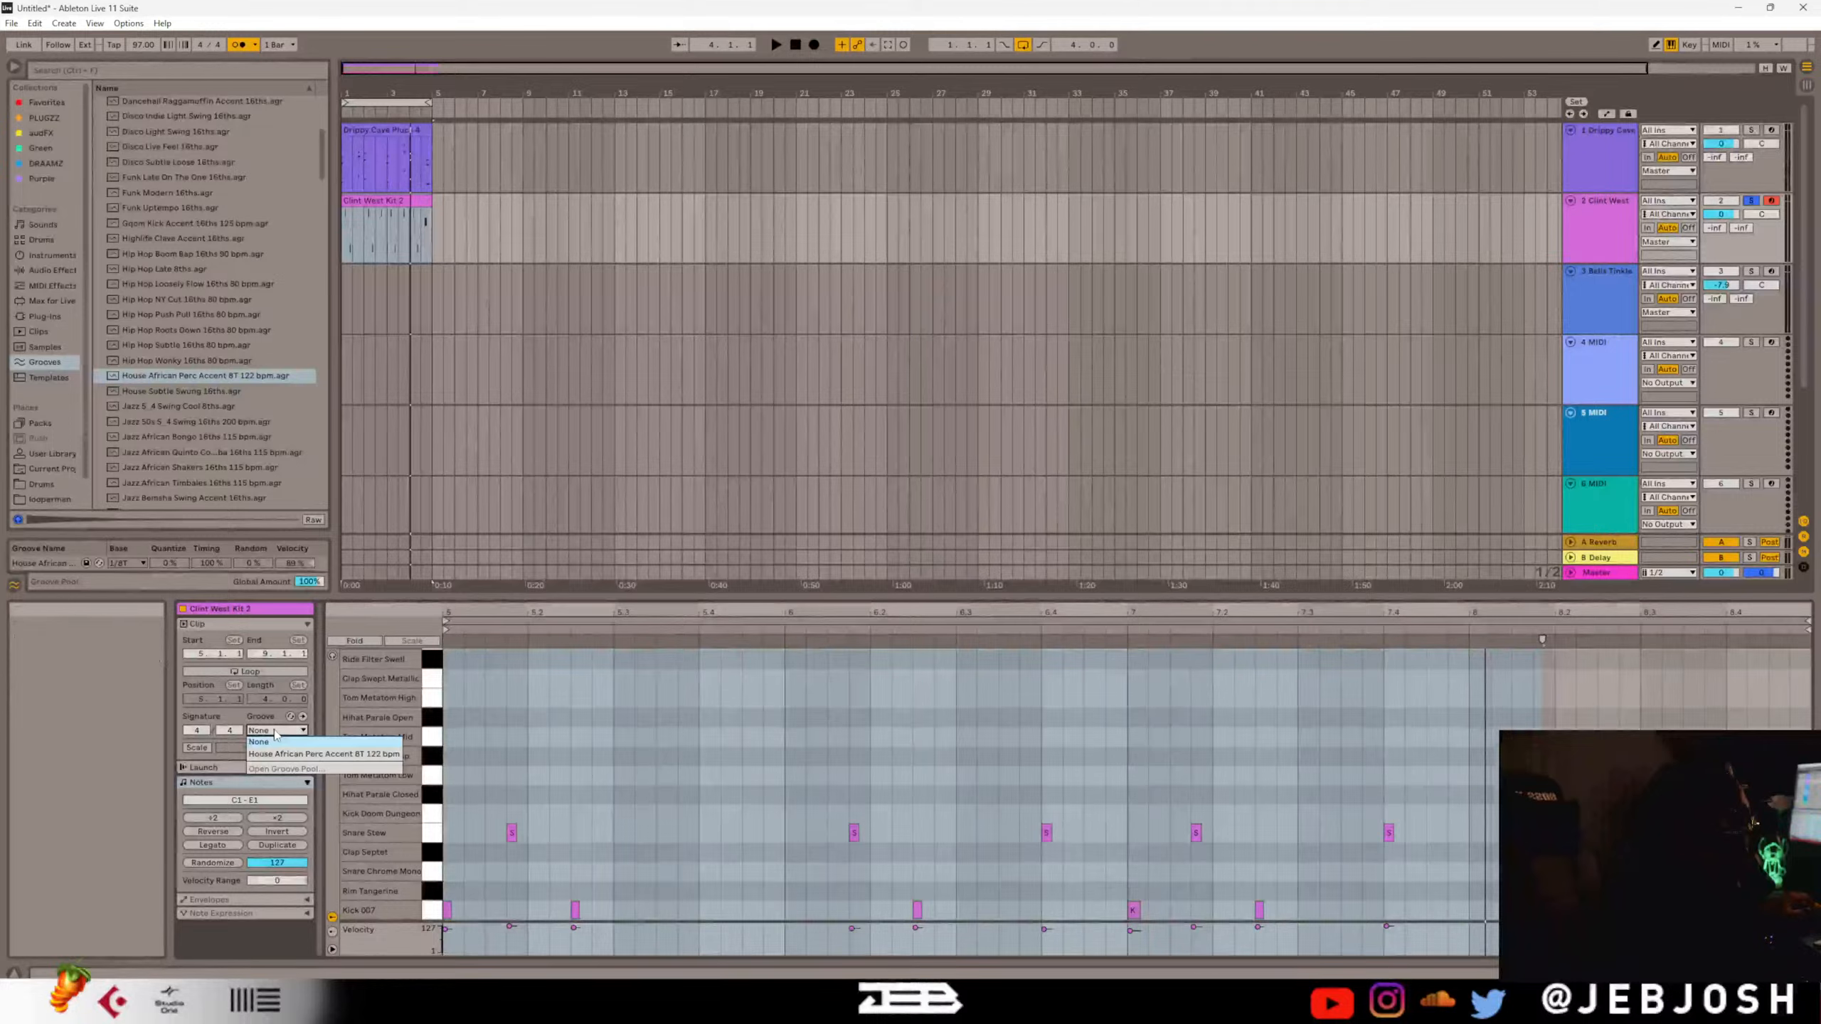
click(271, 742)
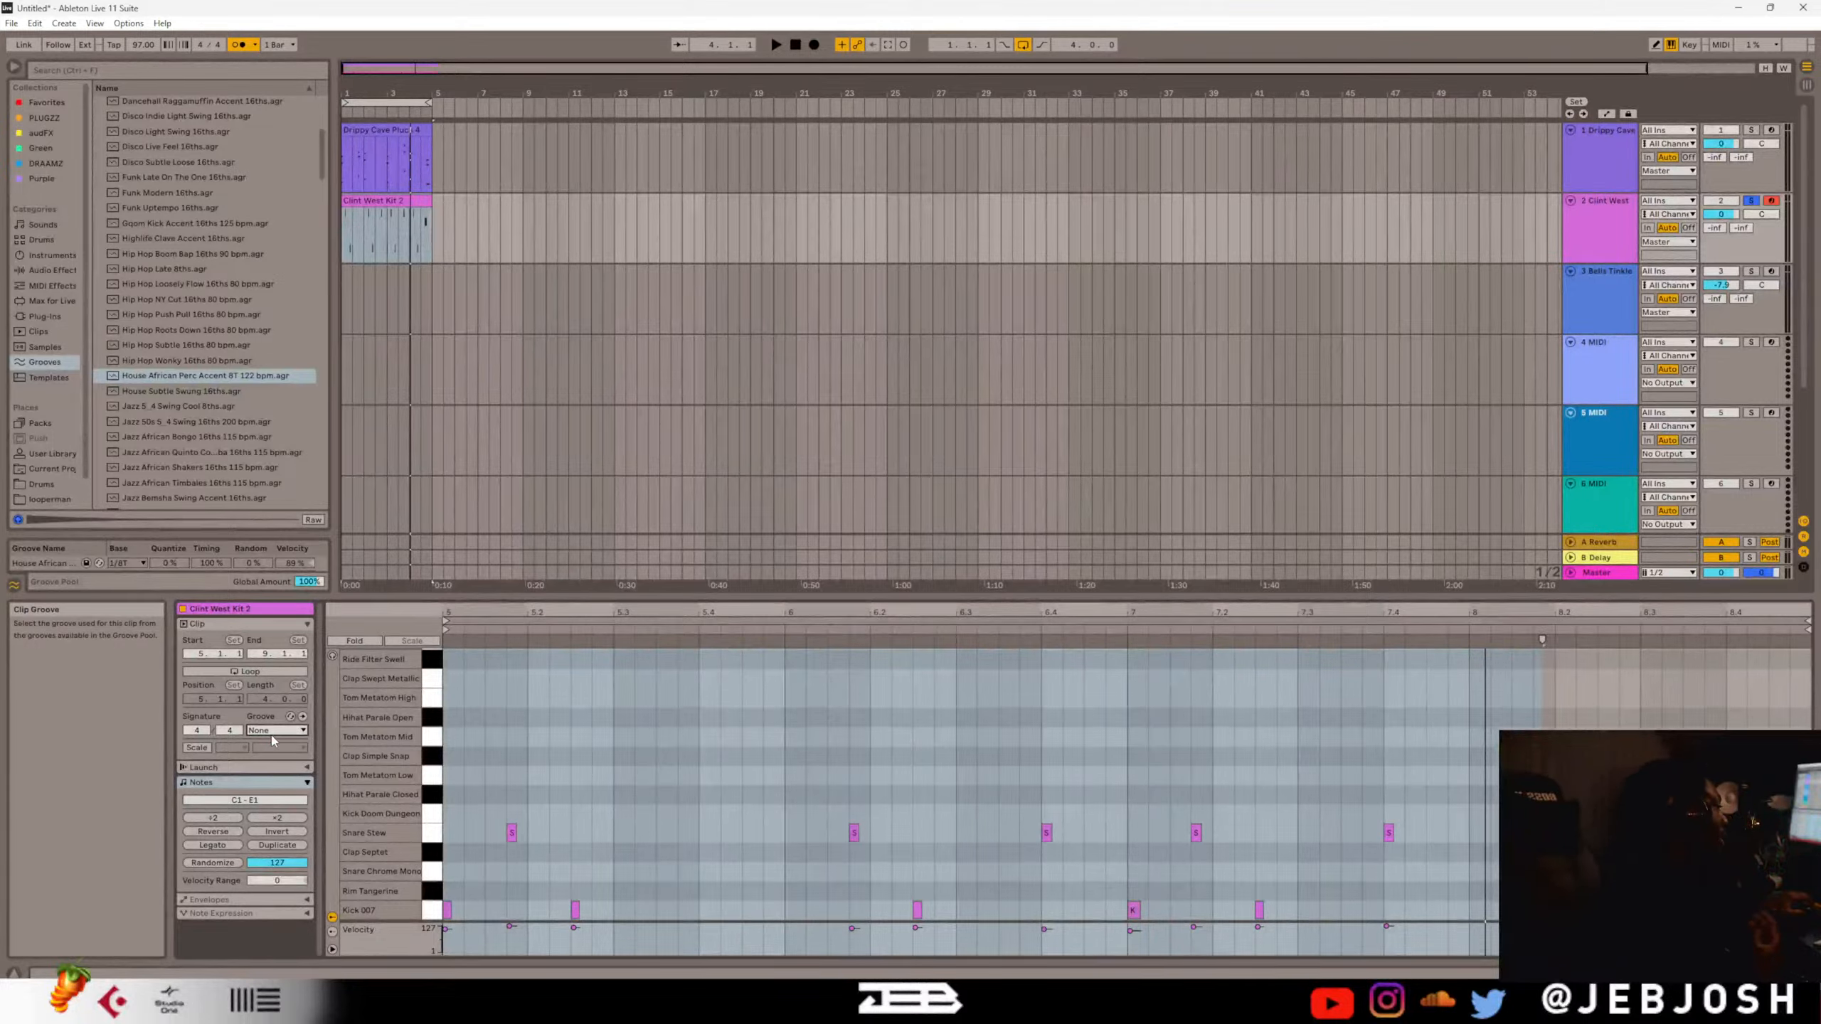
Find Swing Notator 16D in the groove library and apply it to the Clint West Kit 2 clip.
scroll(208, 493, down, 5)
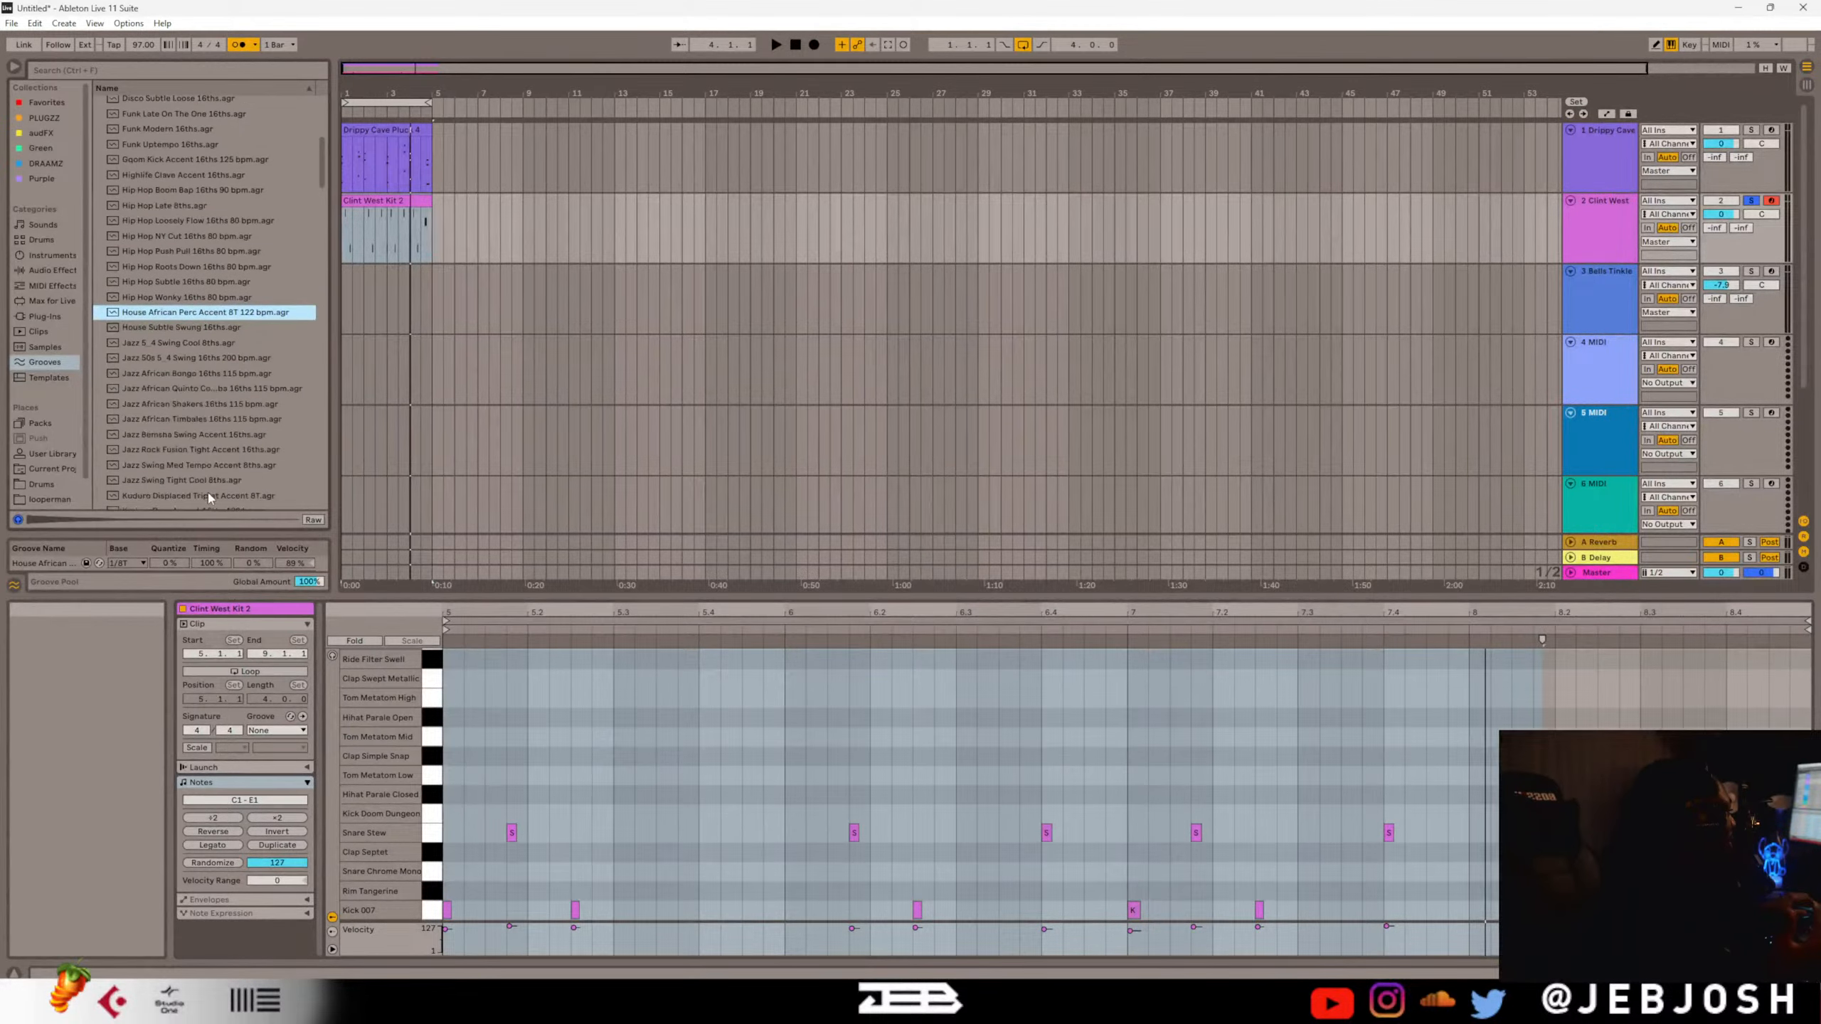
scroll(207, 493, down, 3)
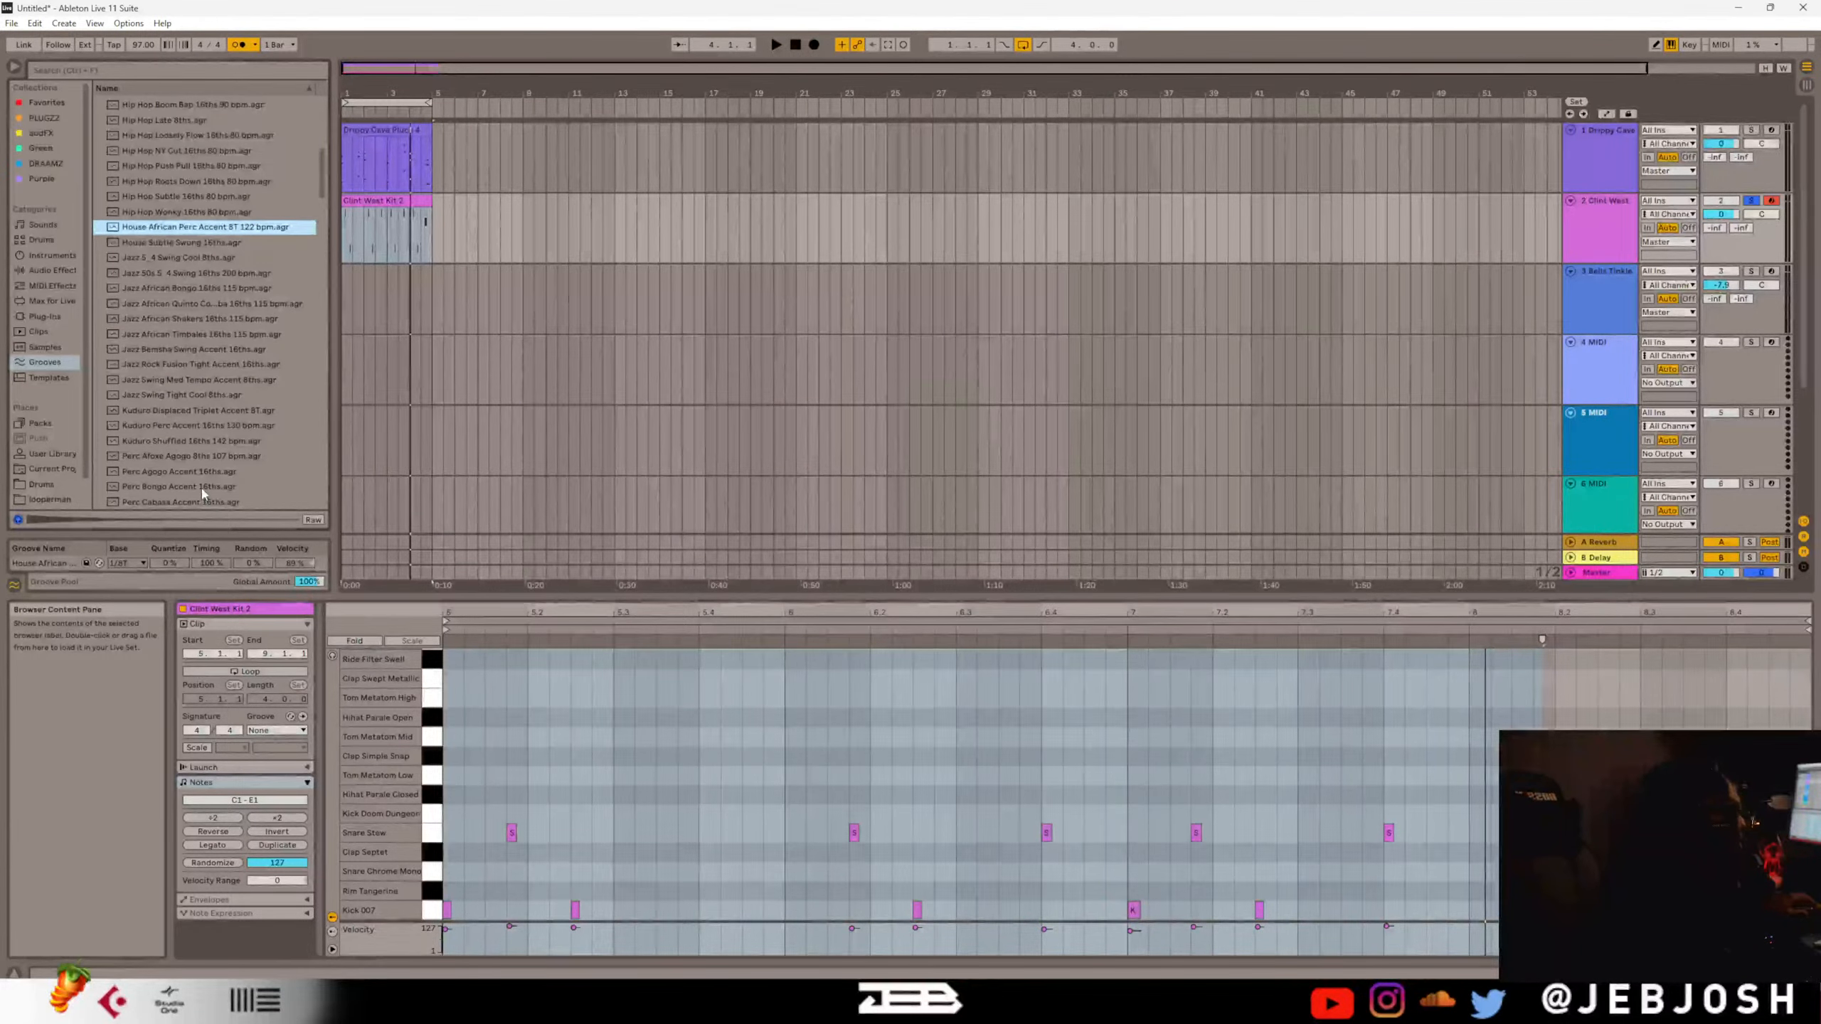
scroll(202, 494, down, 10)
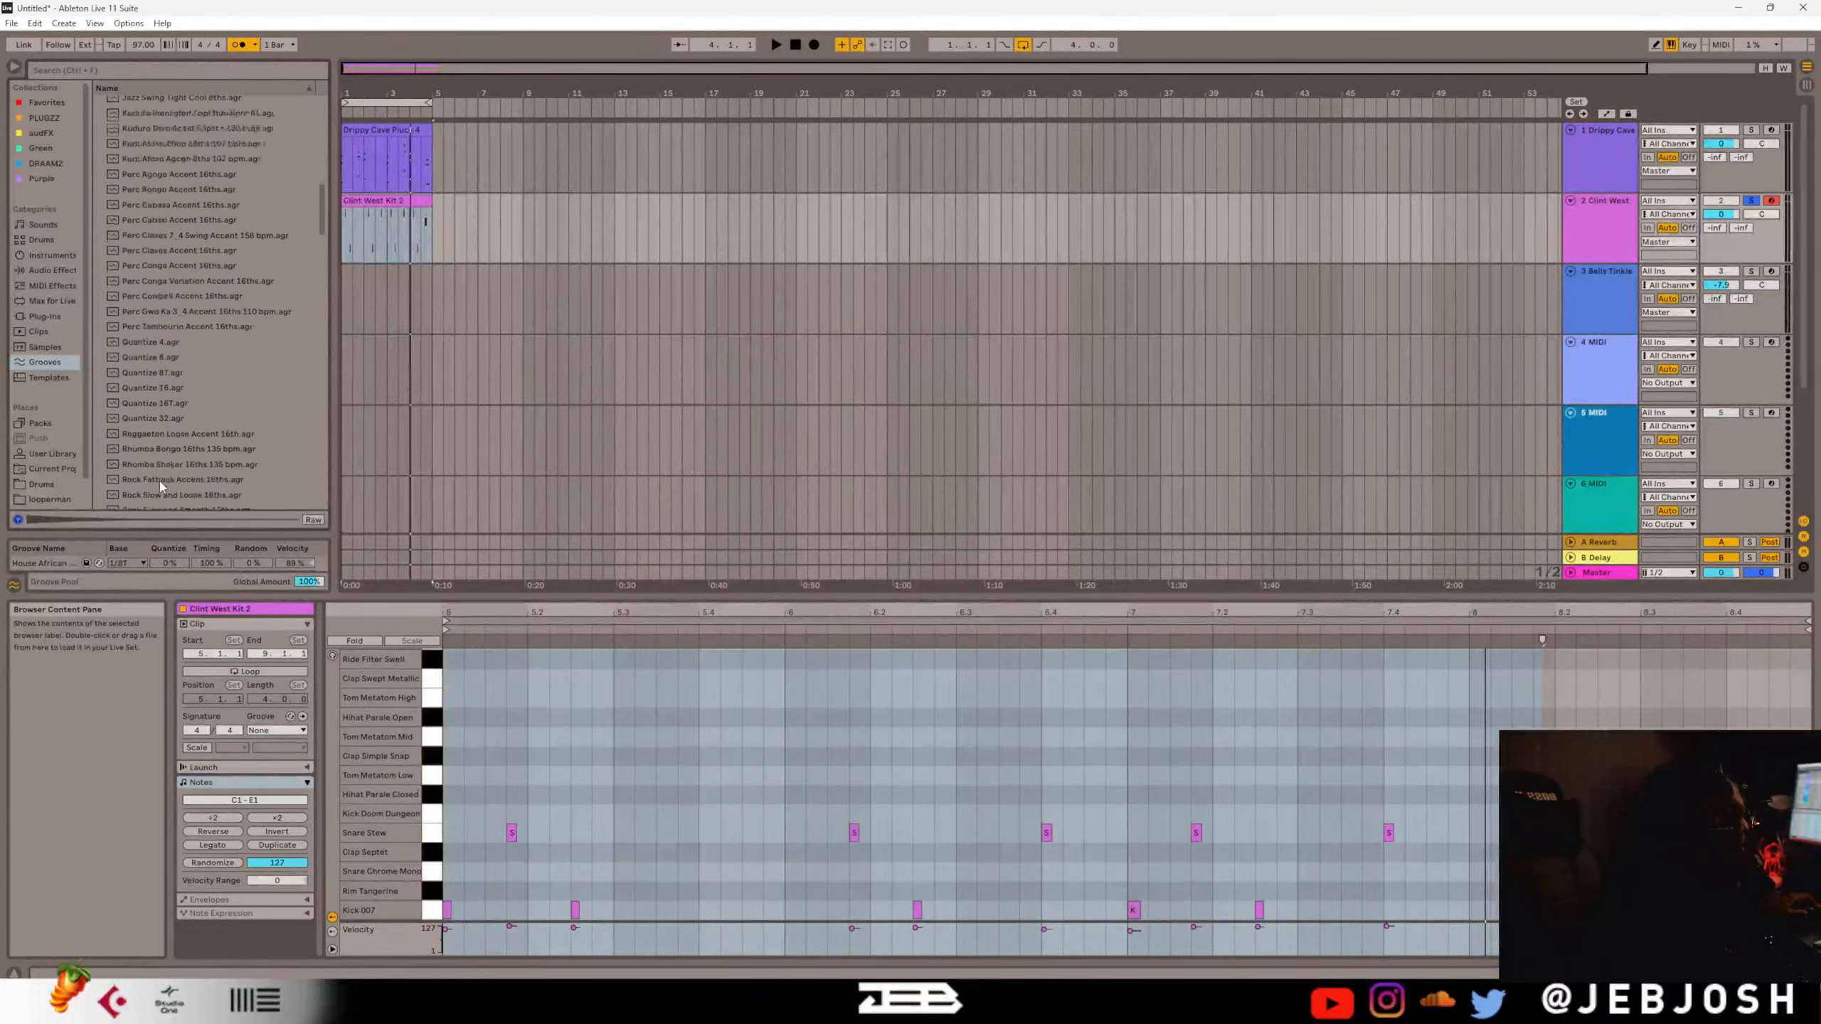
scroll(159, 485, down, 7)
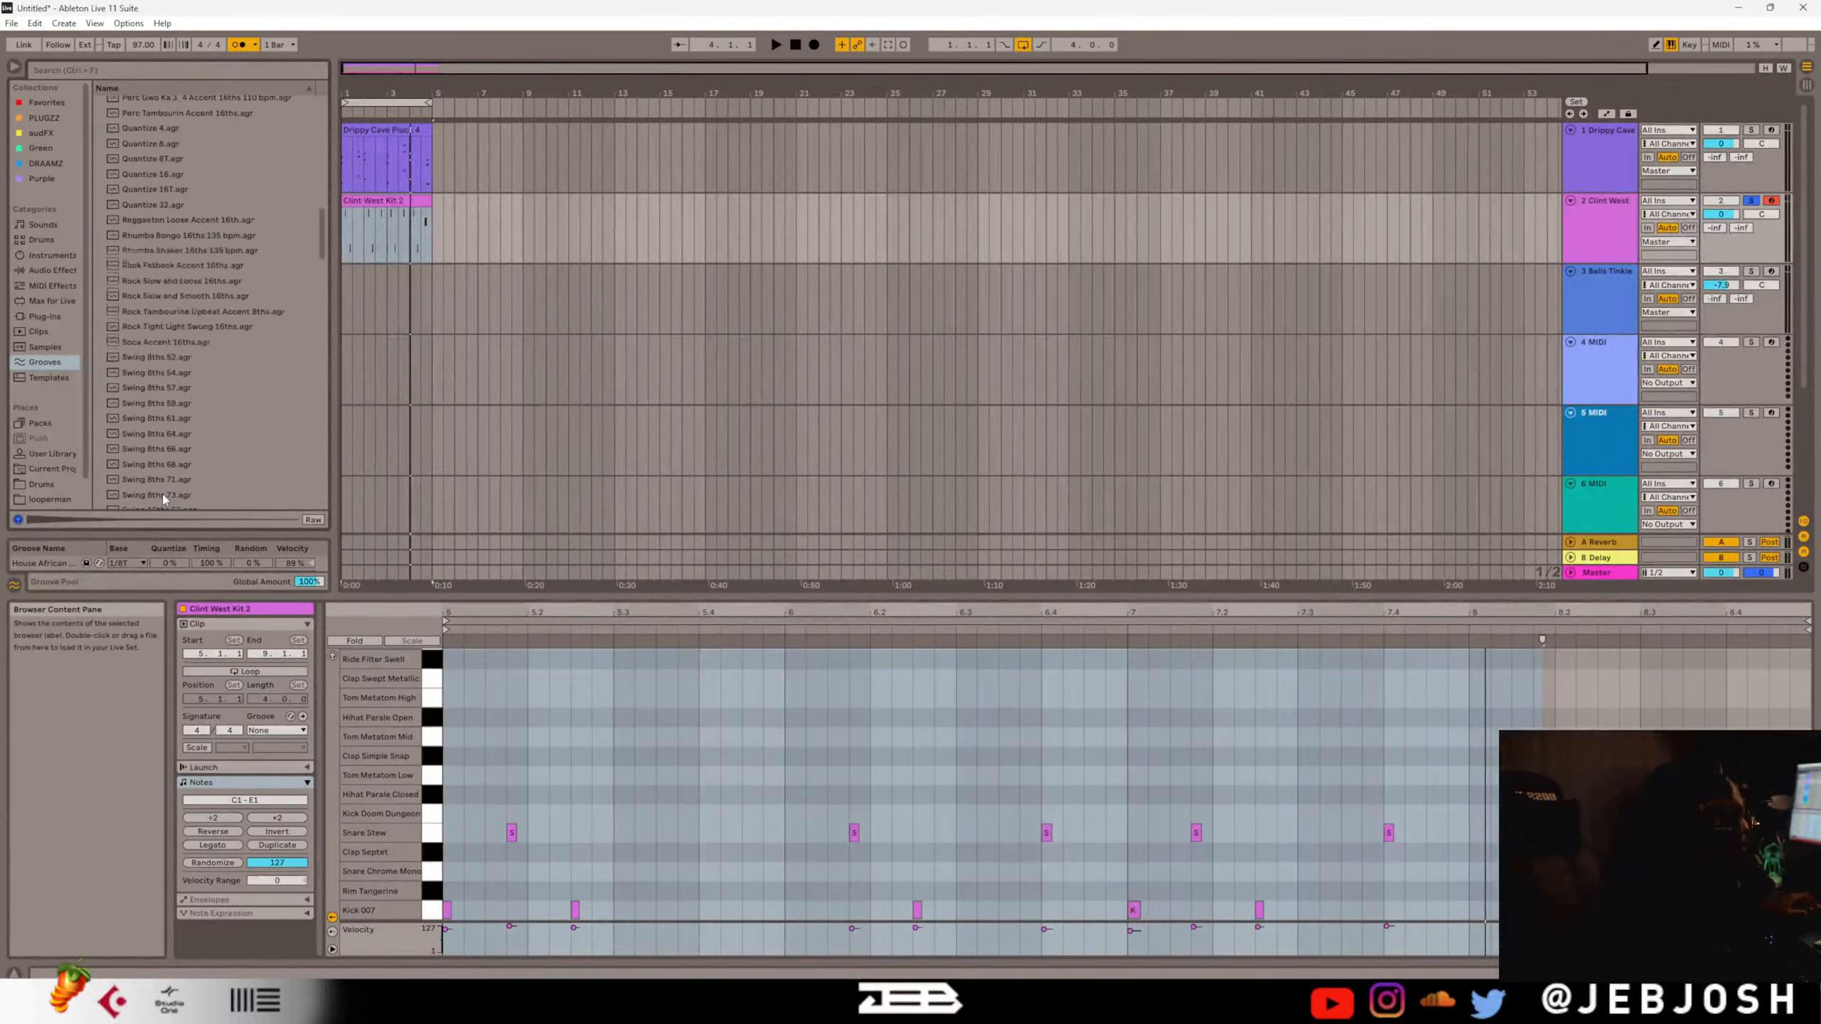
scroll(164, 492, down, 6)
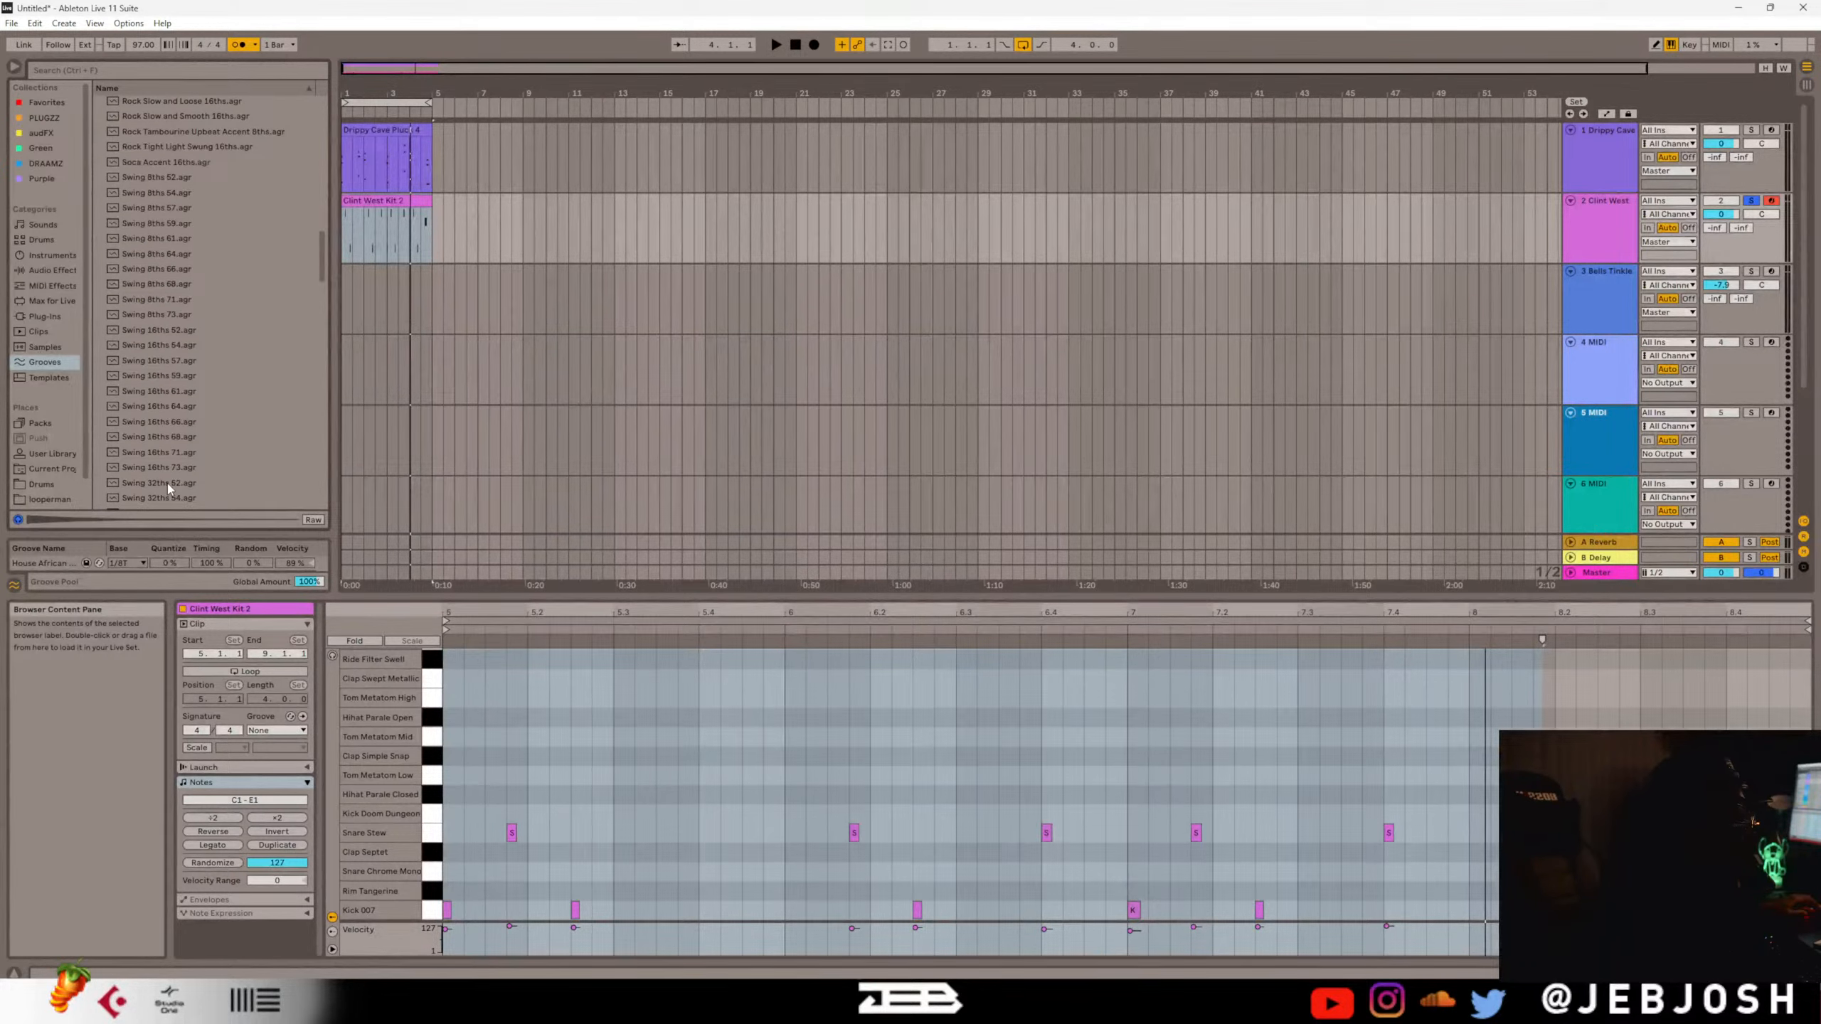
scroll(168, 484, down, 6)
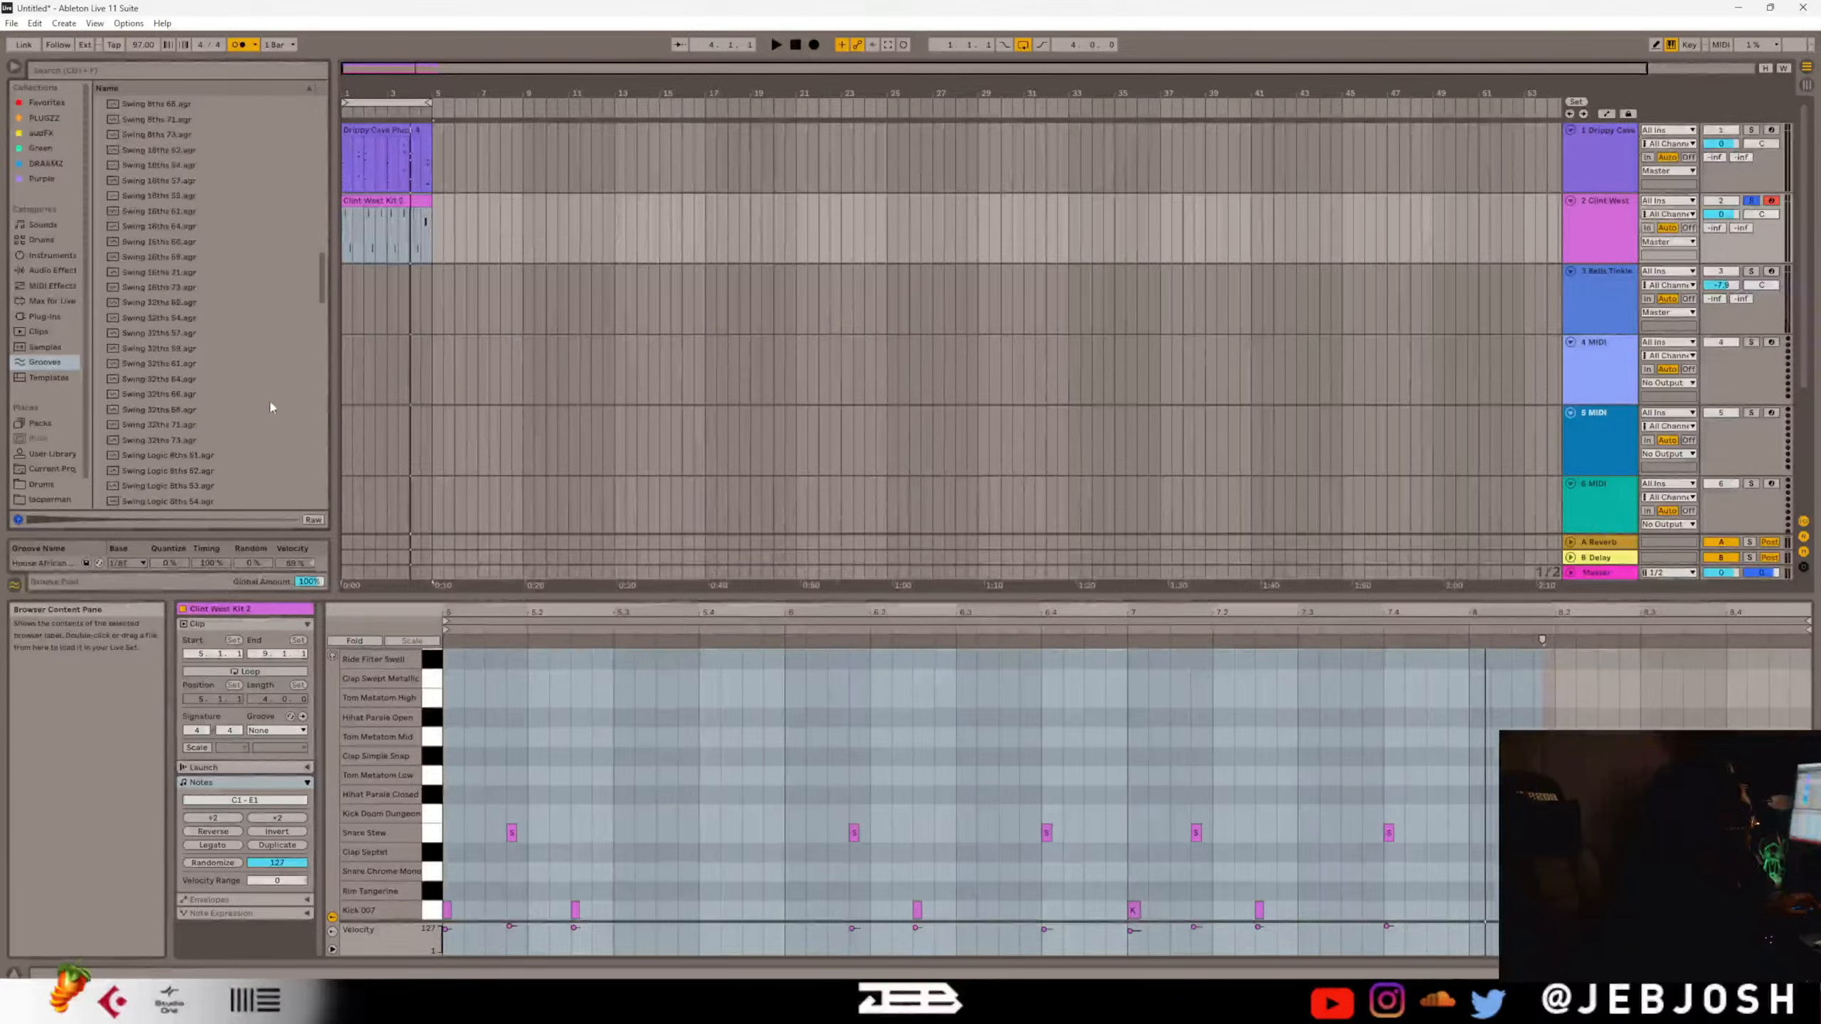
drag(316, 305, 282, 531)
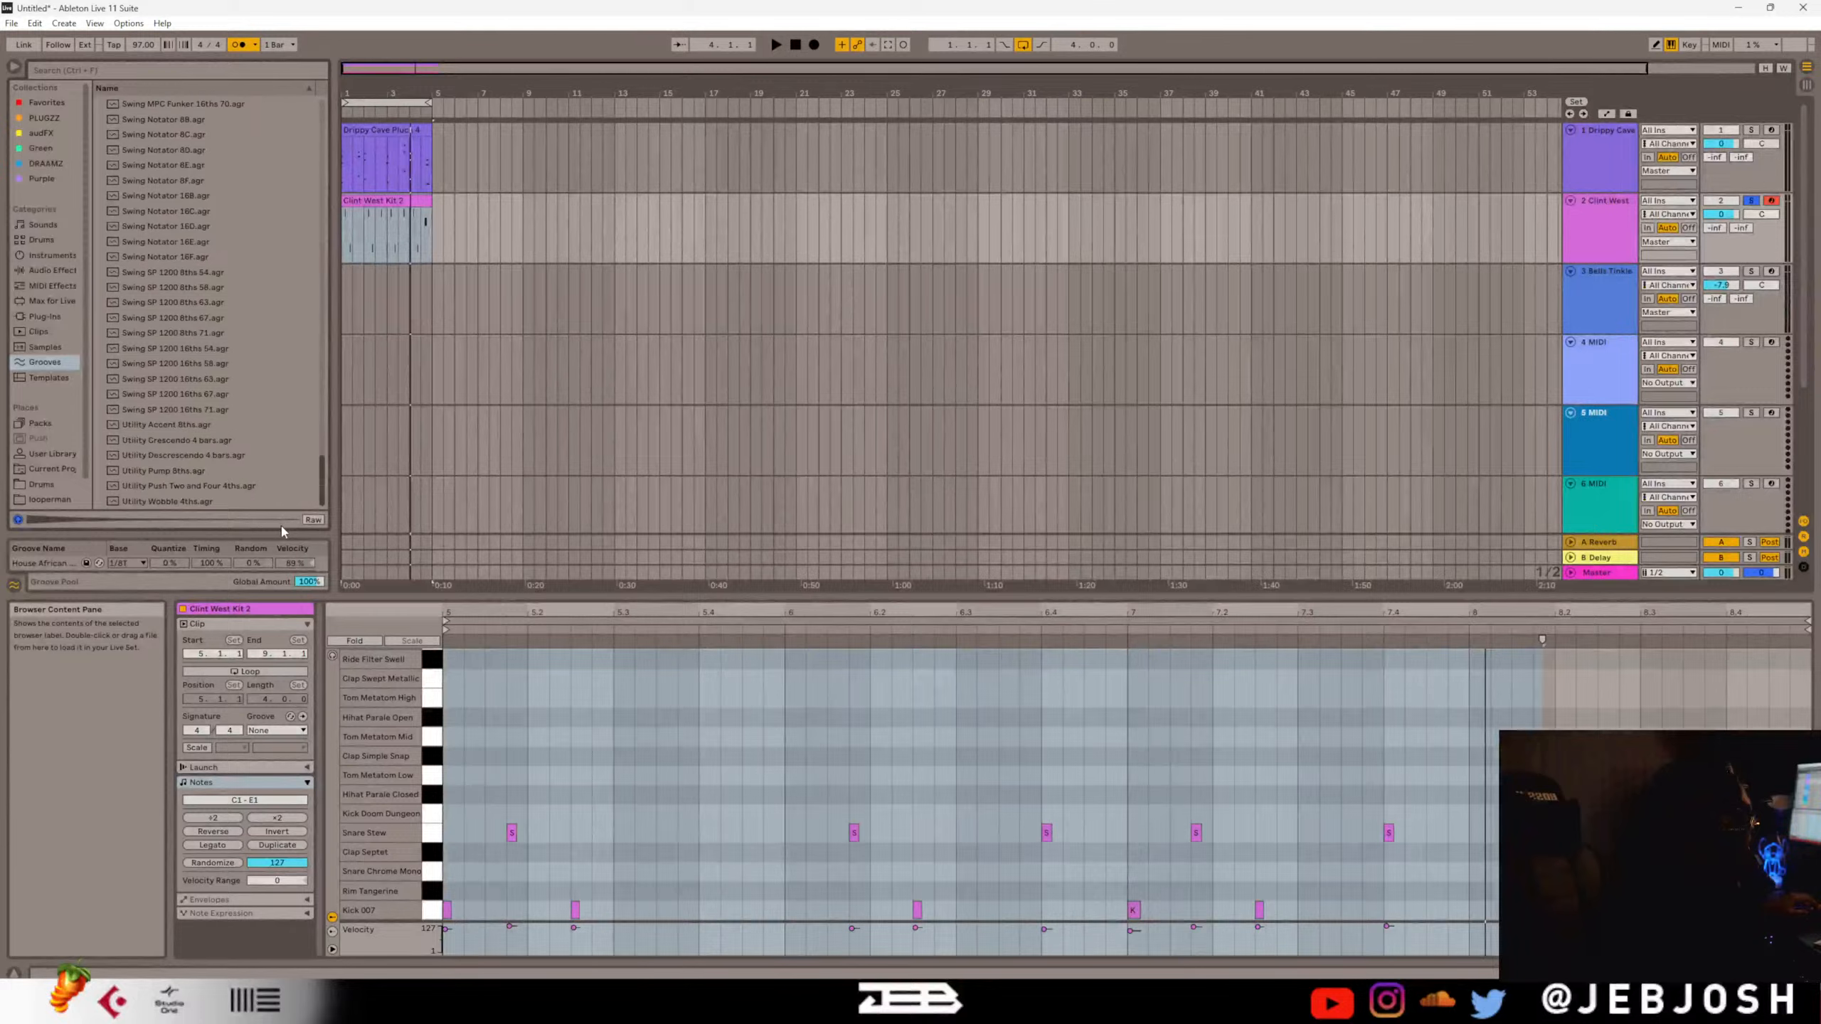
scroll(287, 495, up, 1)
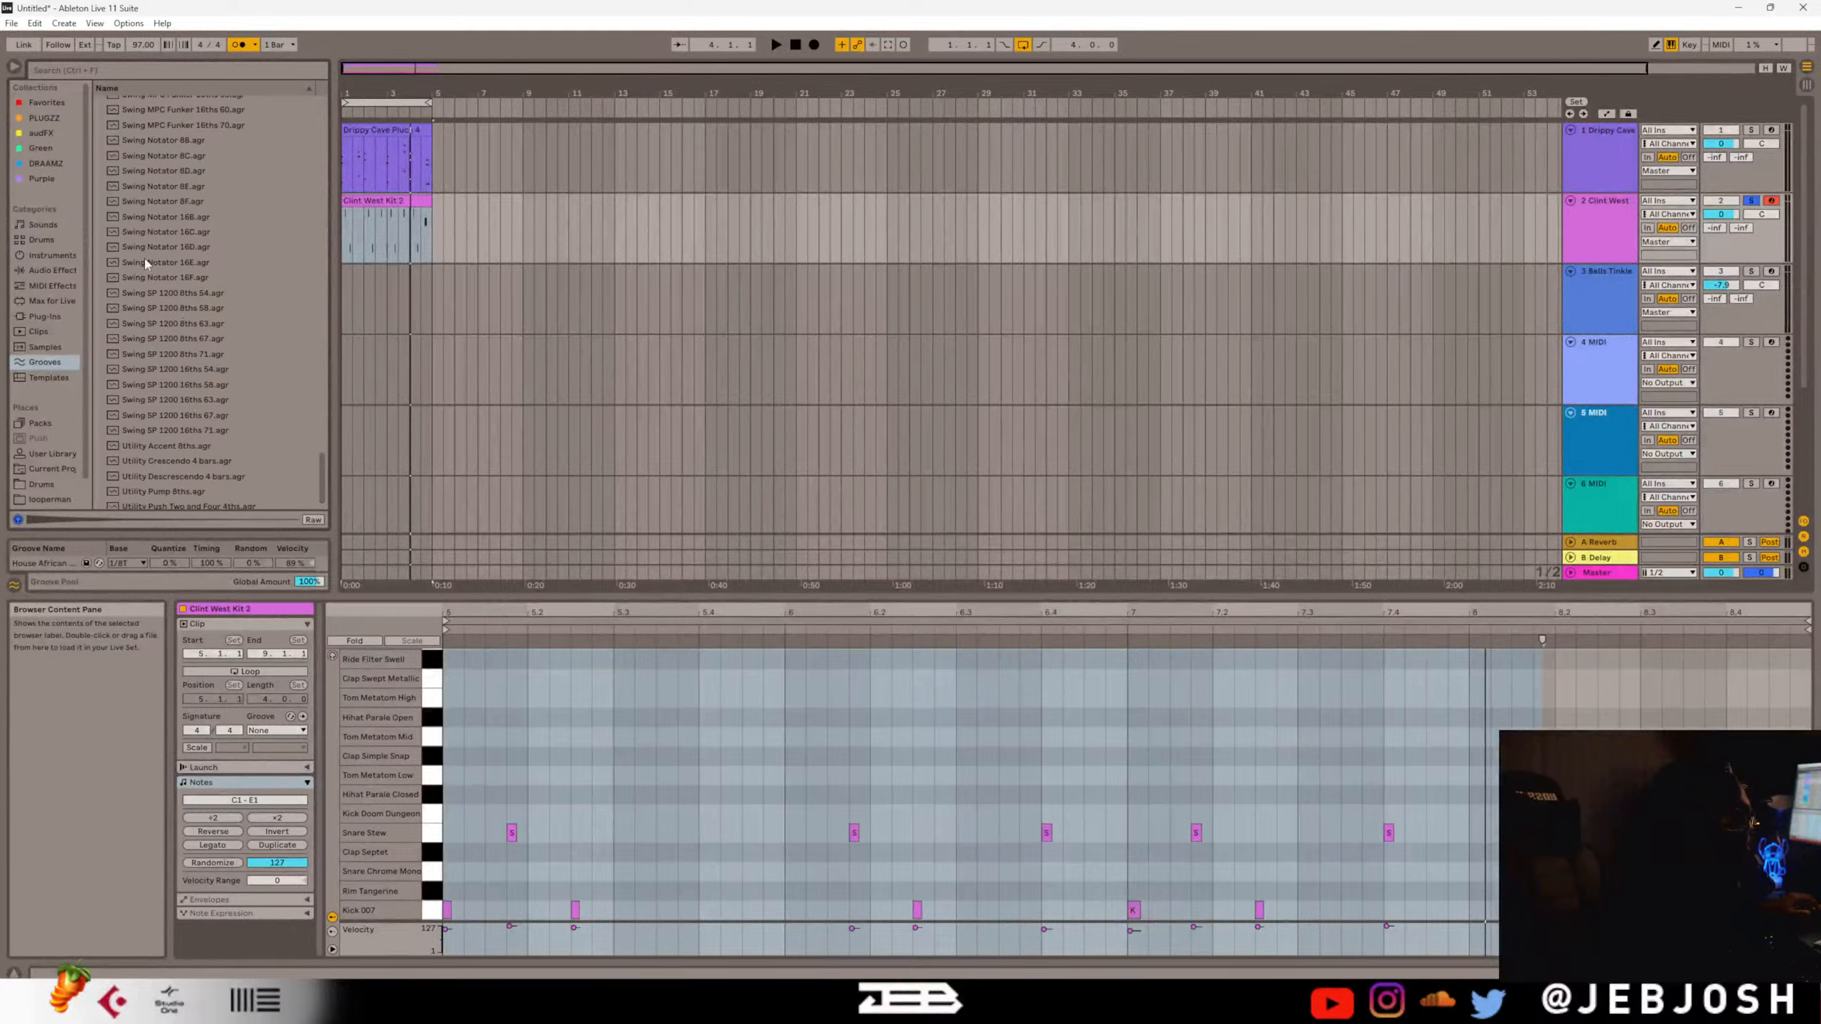
double_click(168, 248)
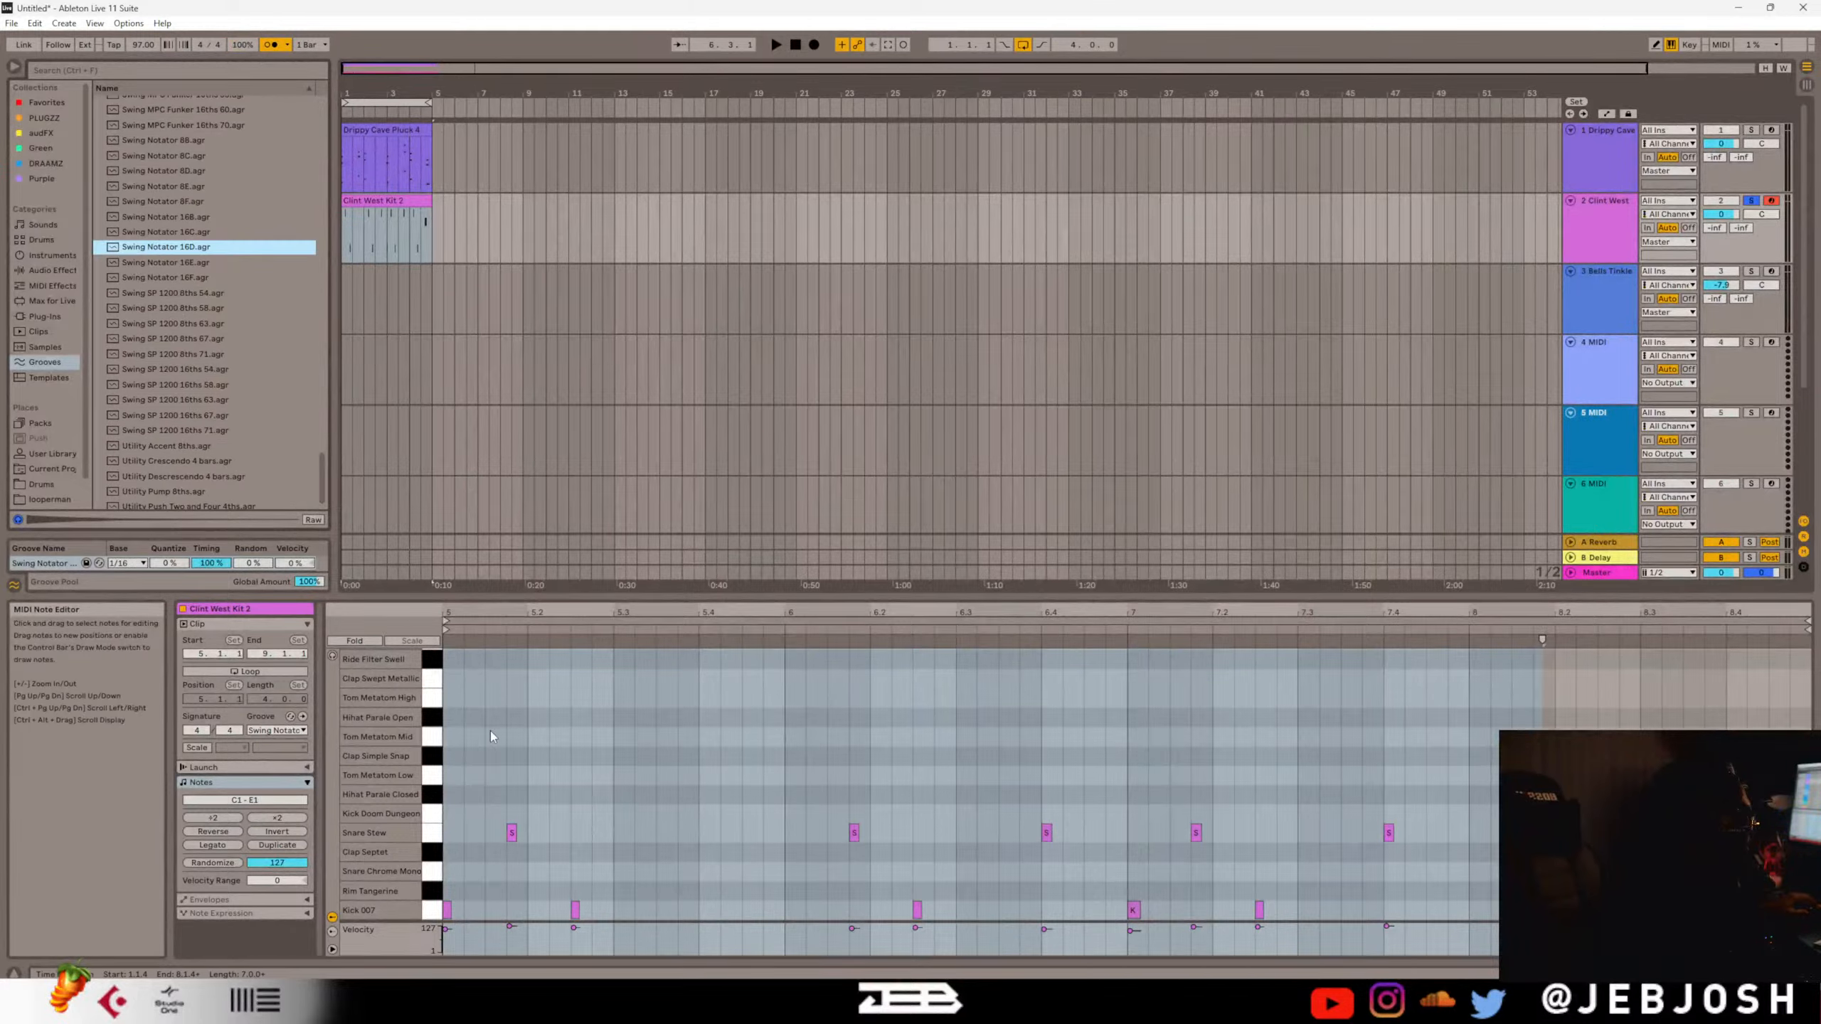
Play back the swung drums and clear the Clint West track's solo to hear them together with the pluck melody.
key(space)
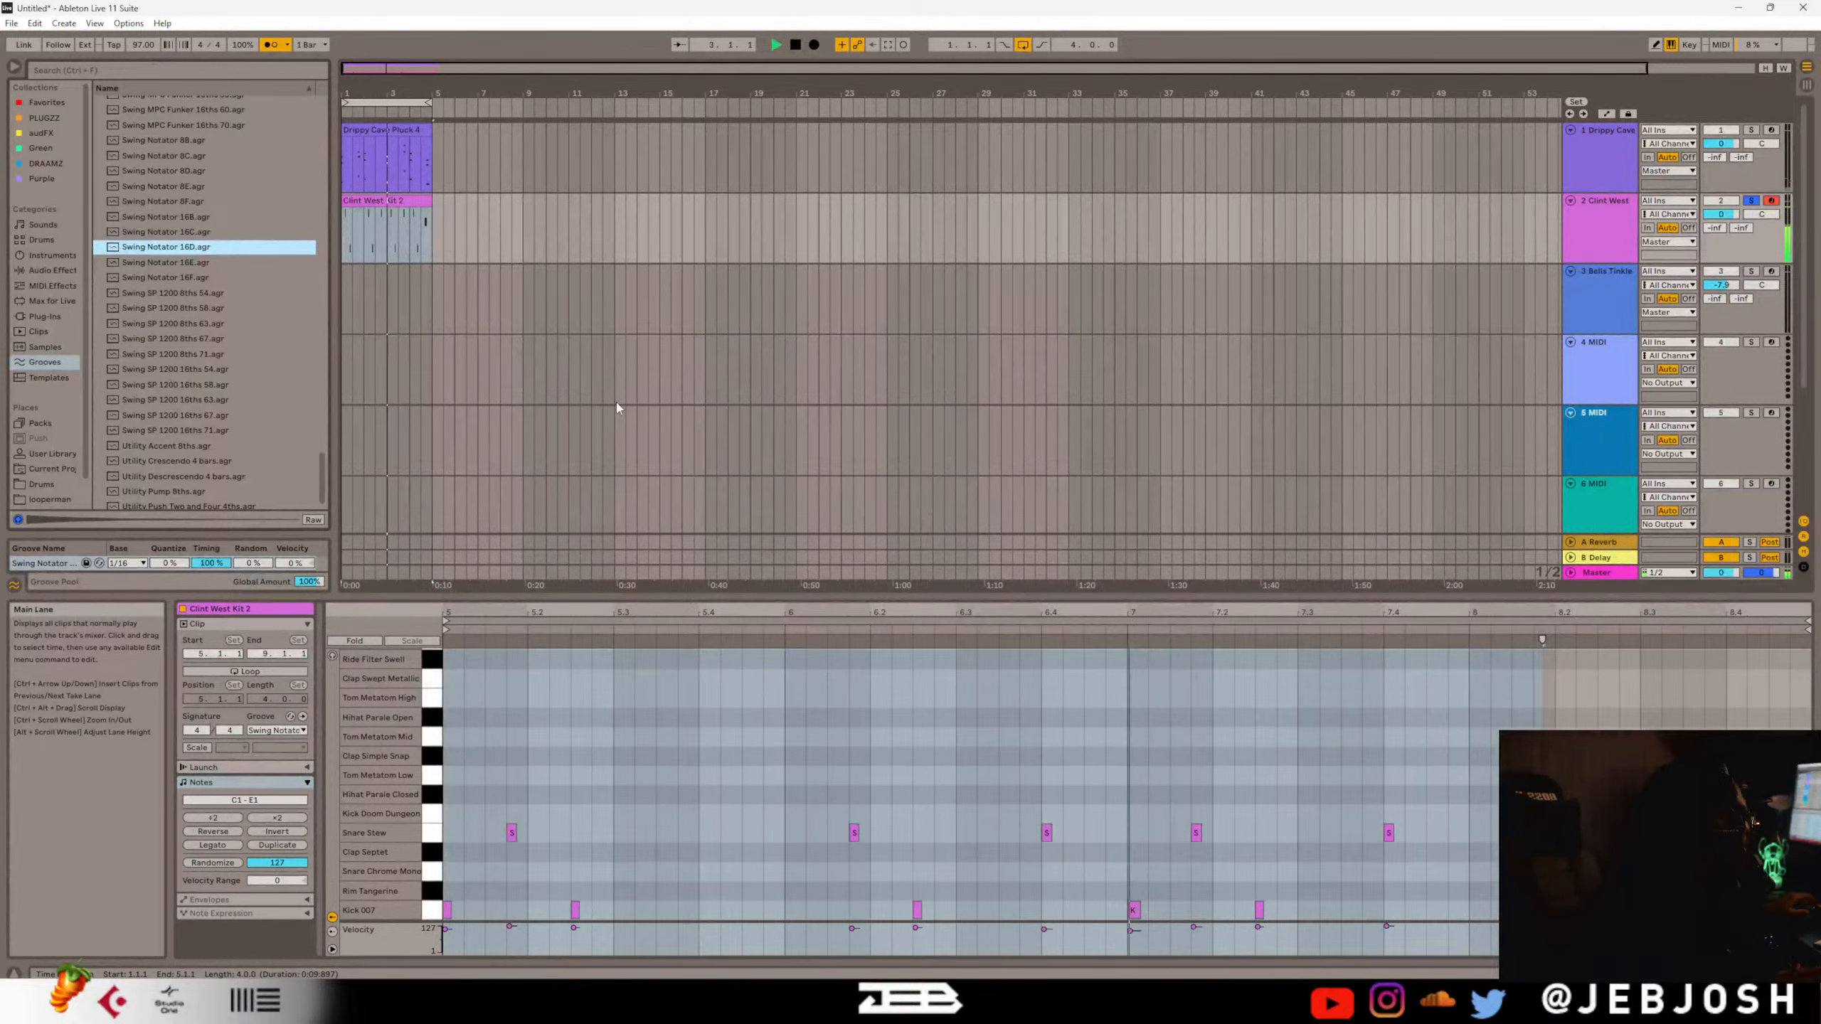
click(1751, 131)
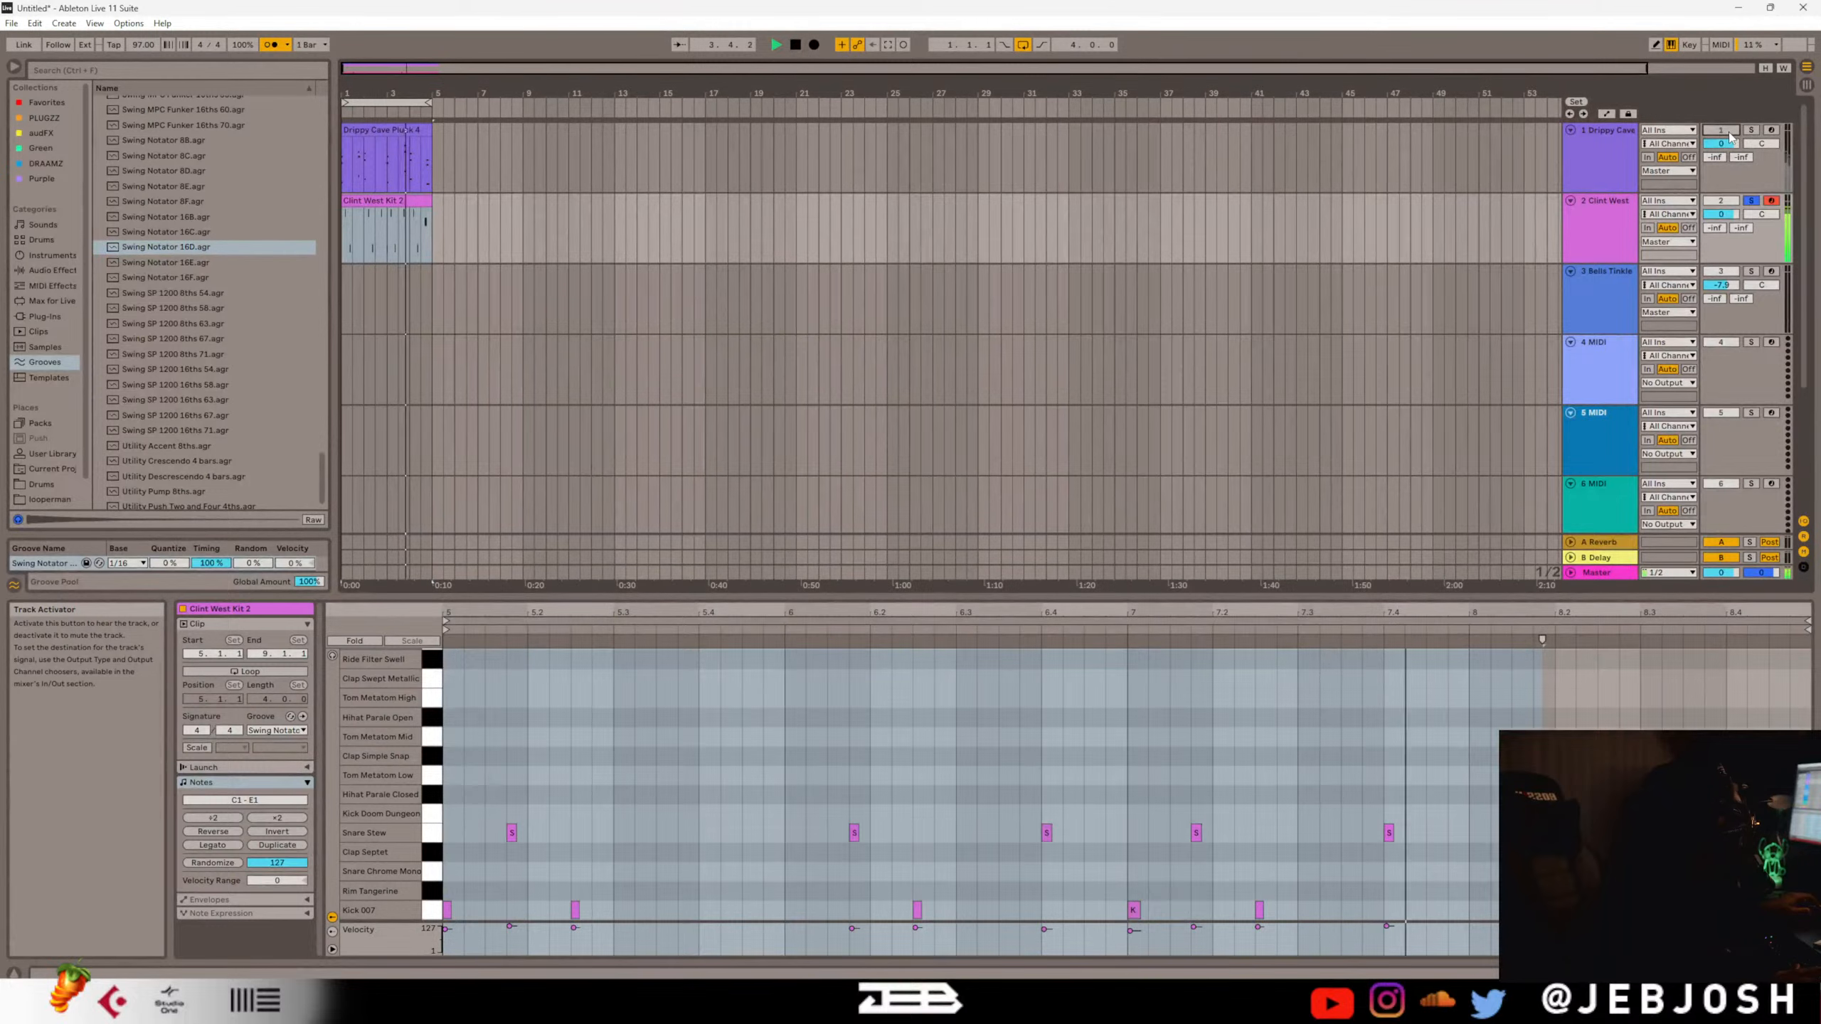
click(1751, 132)
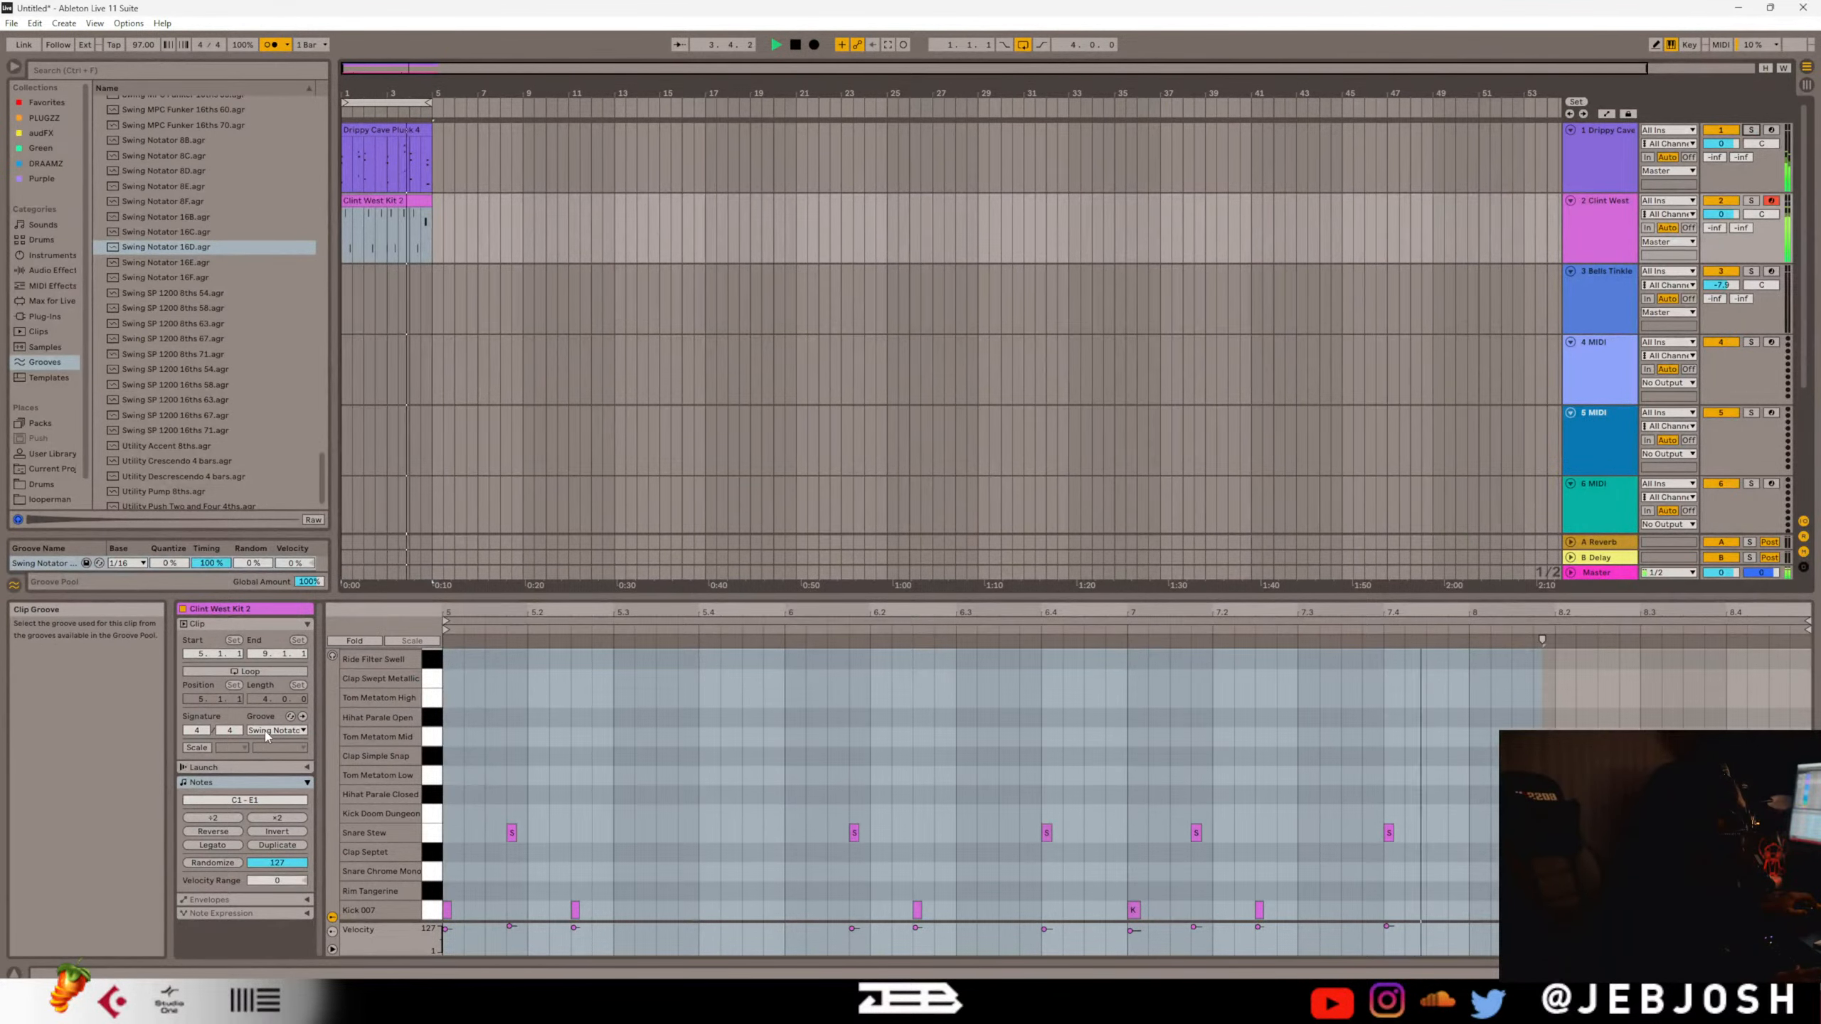
key(space)
drag(210, 564, 210, 564)
key(space)
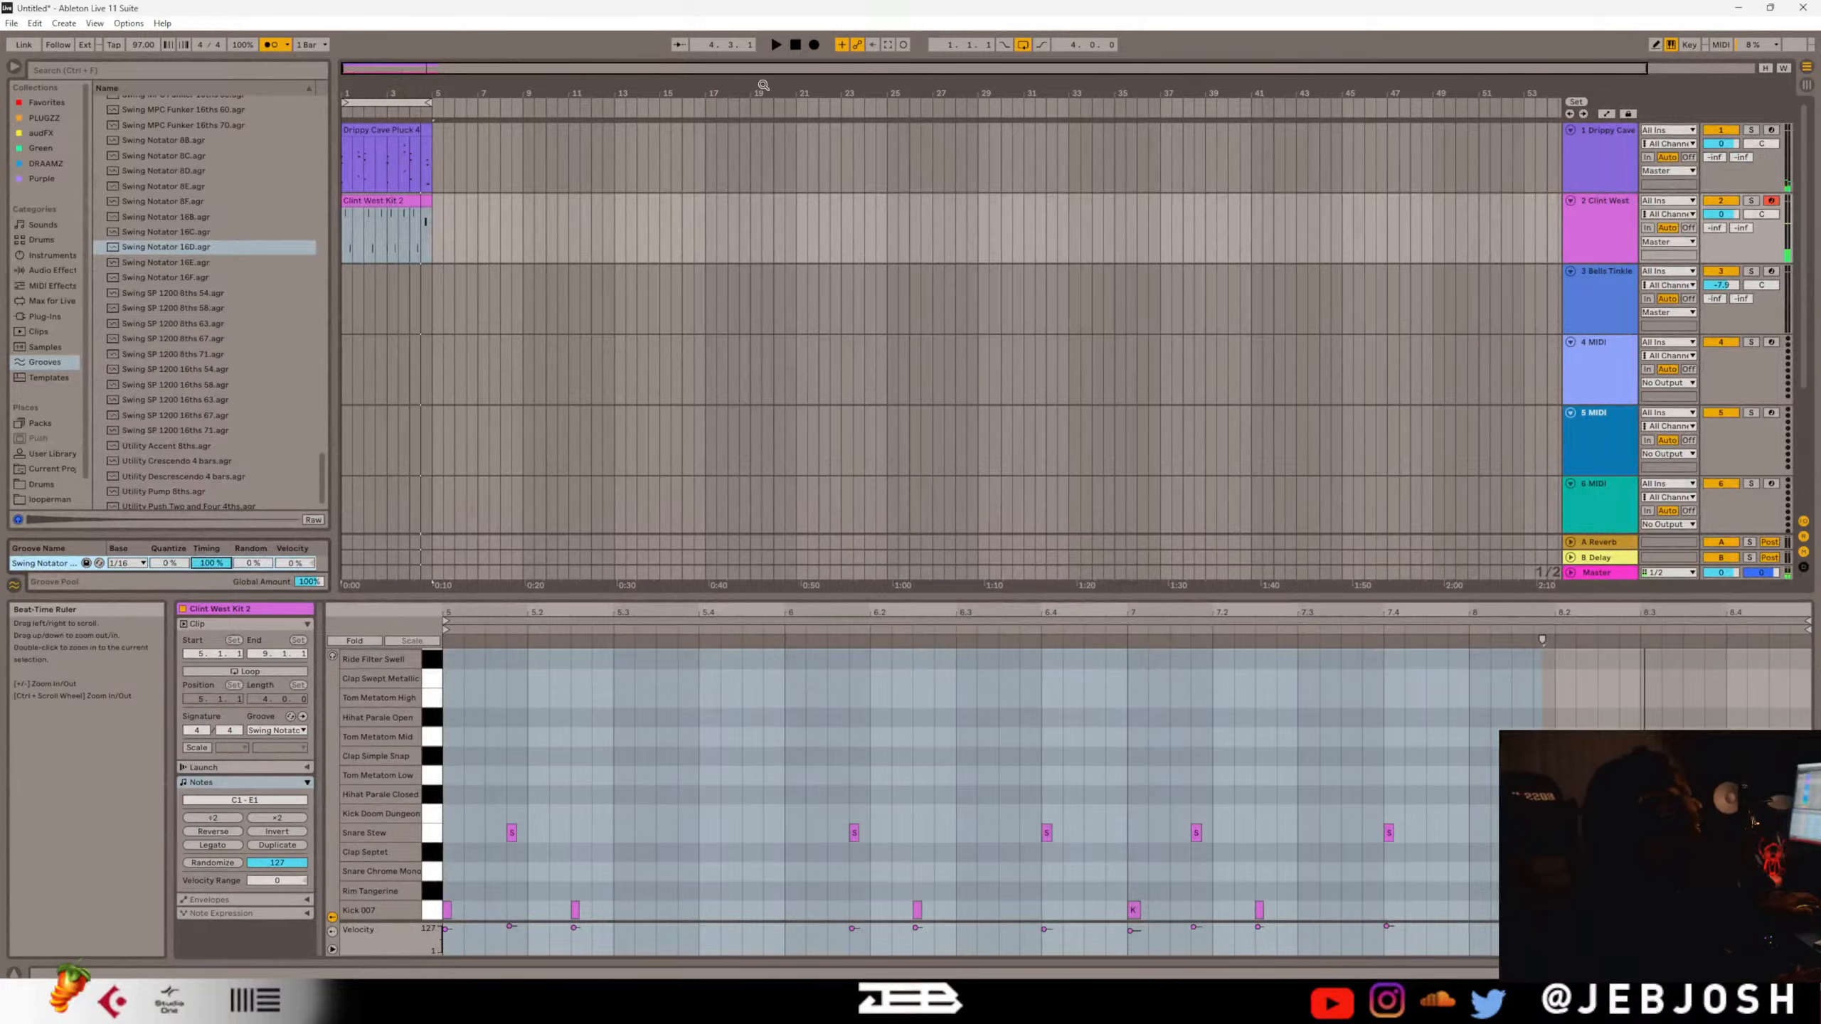
scroll(147, 318, up, 5)
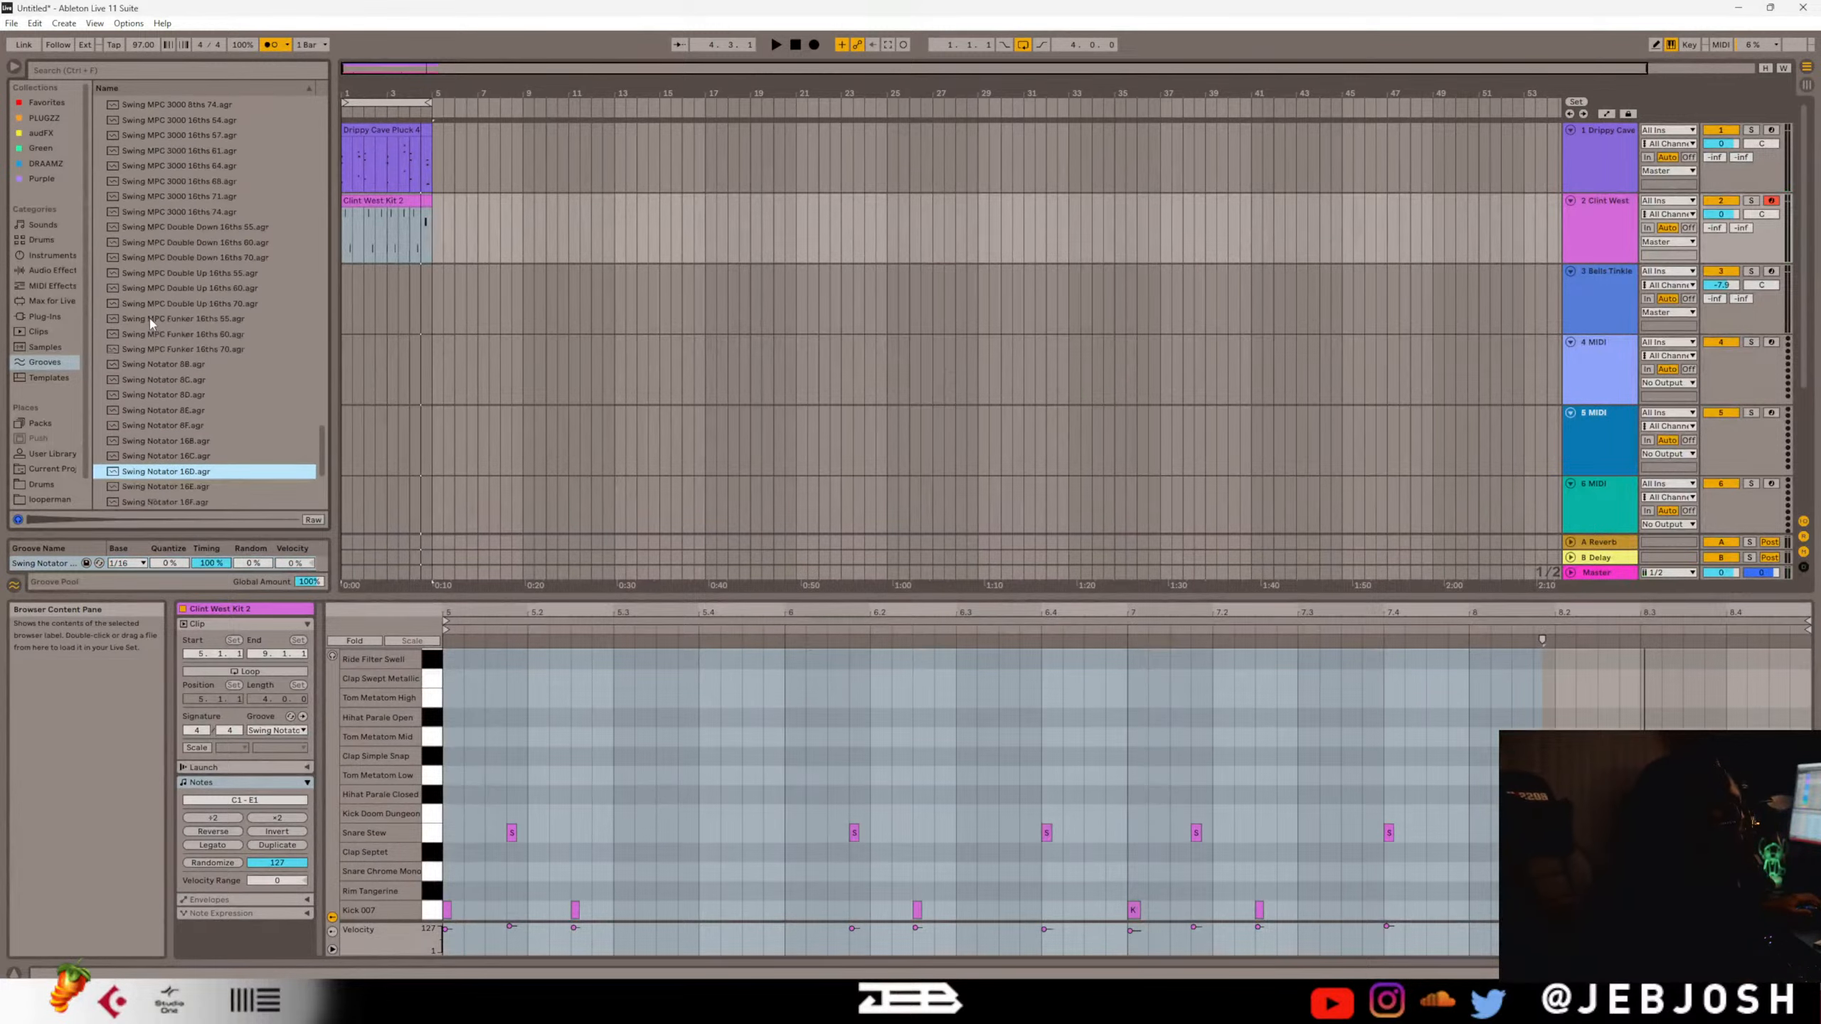
scroll(149, 319, up, 4)
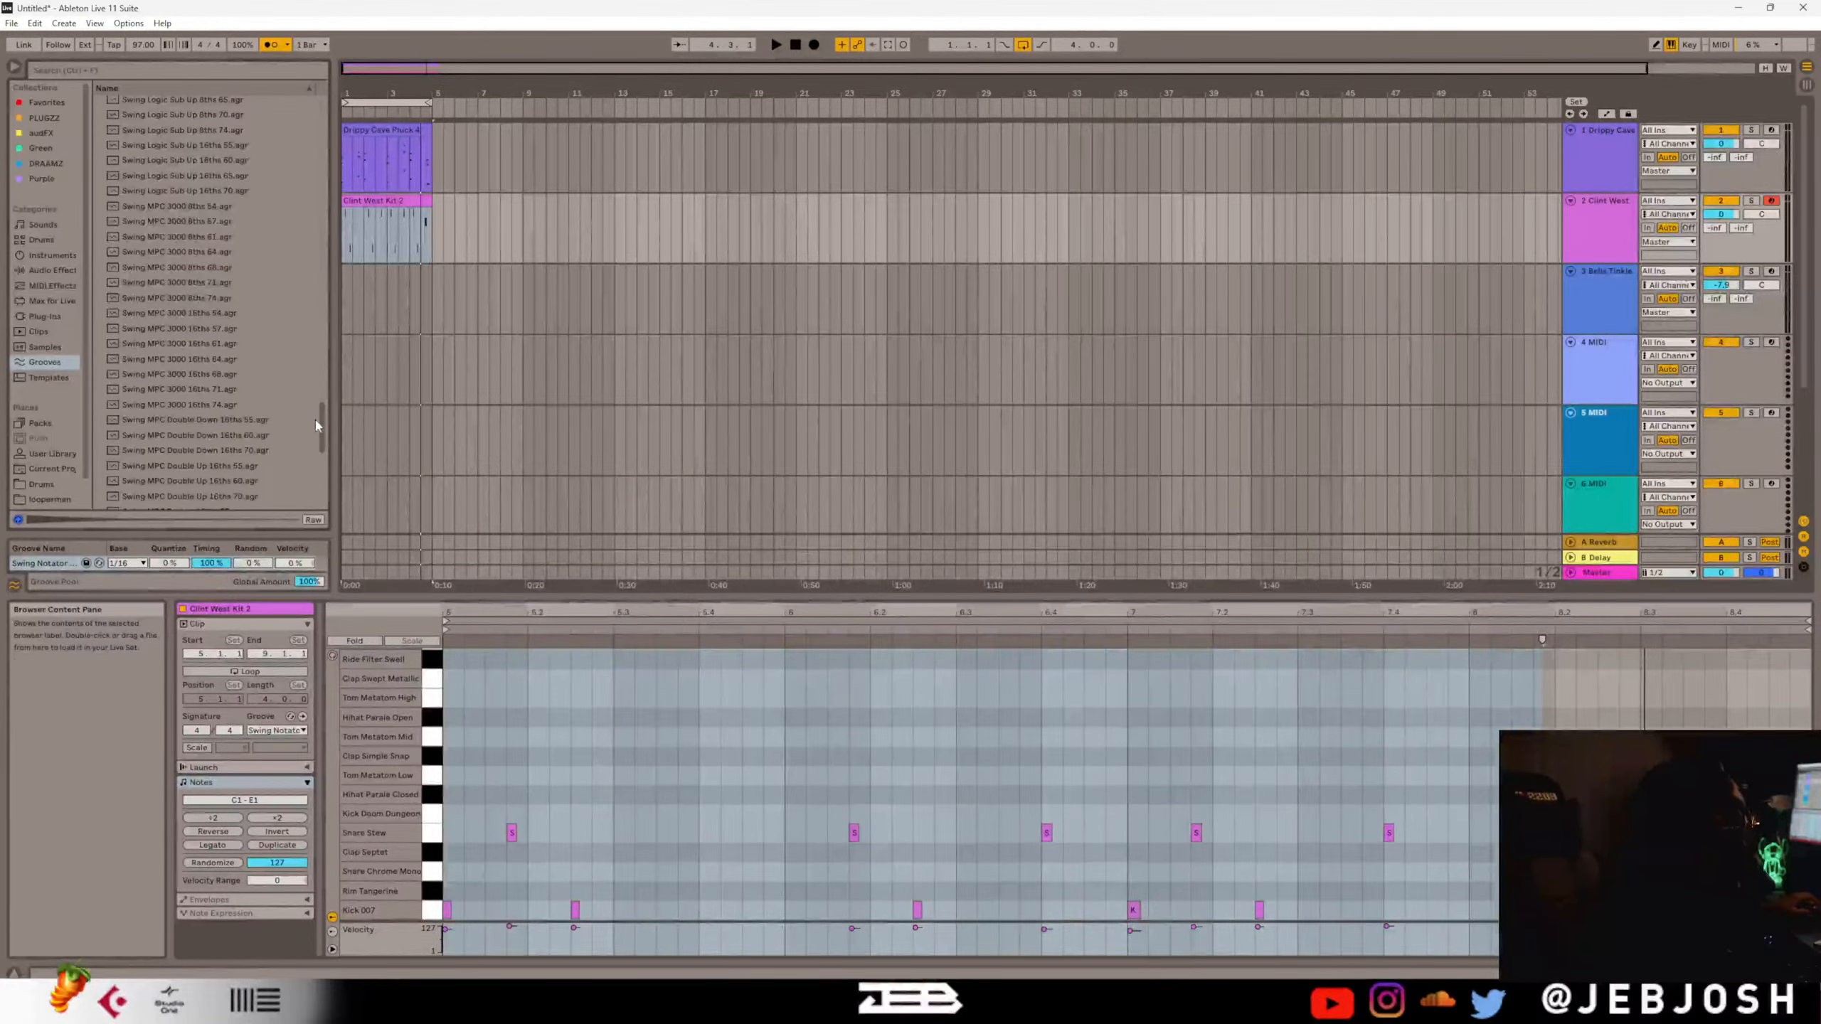
drag(322, 423, 320, 111)
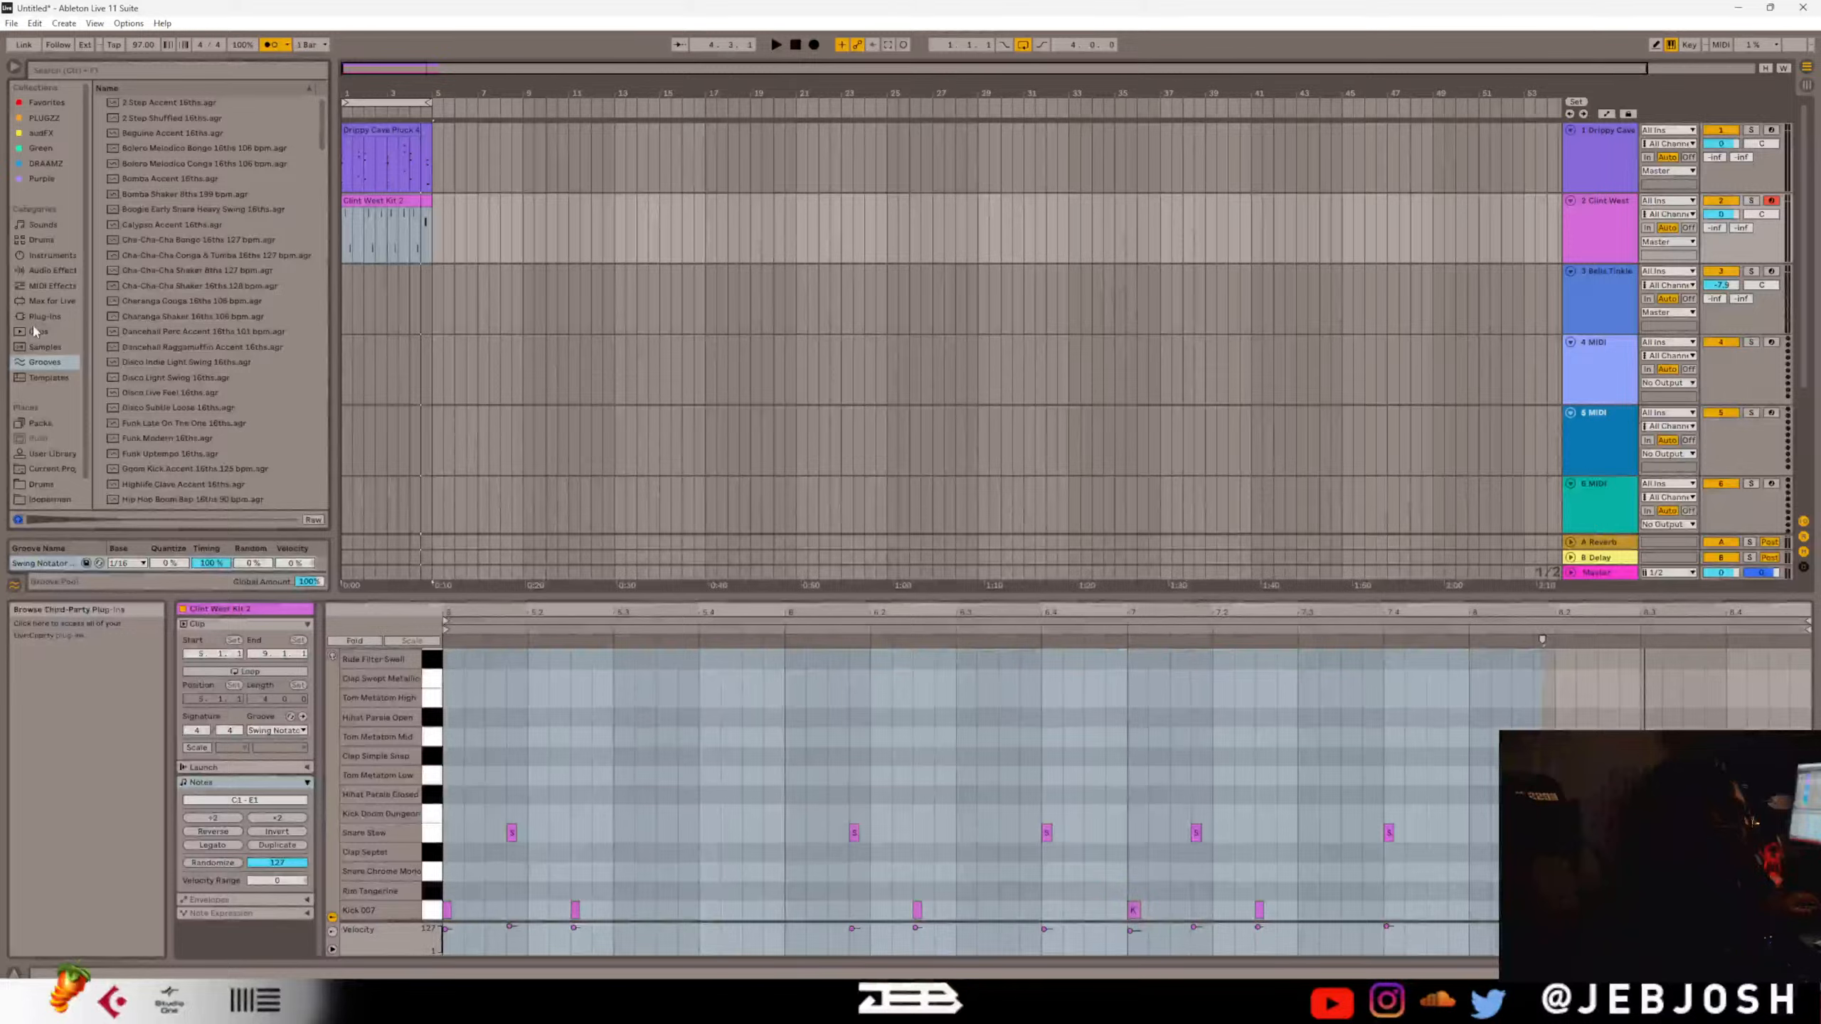
click(1596, 348)
click(1589, 301)
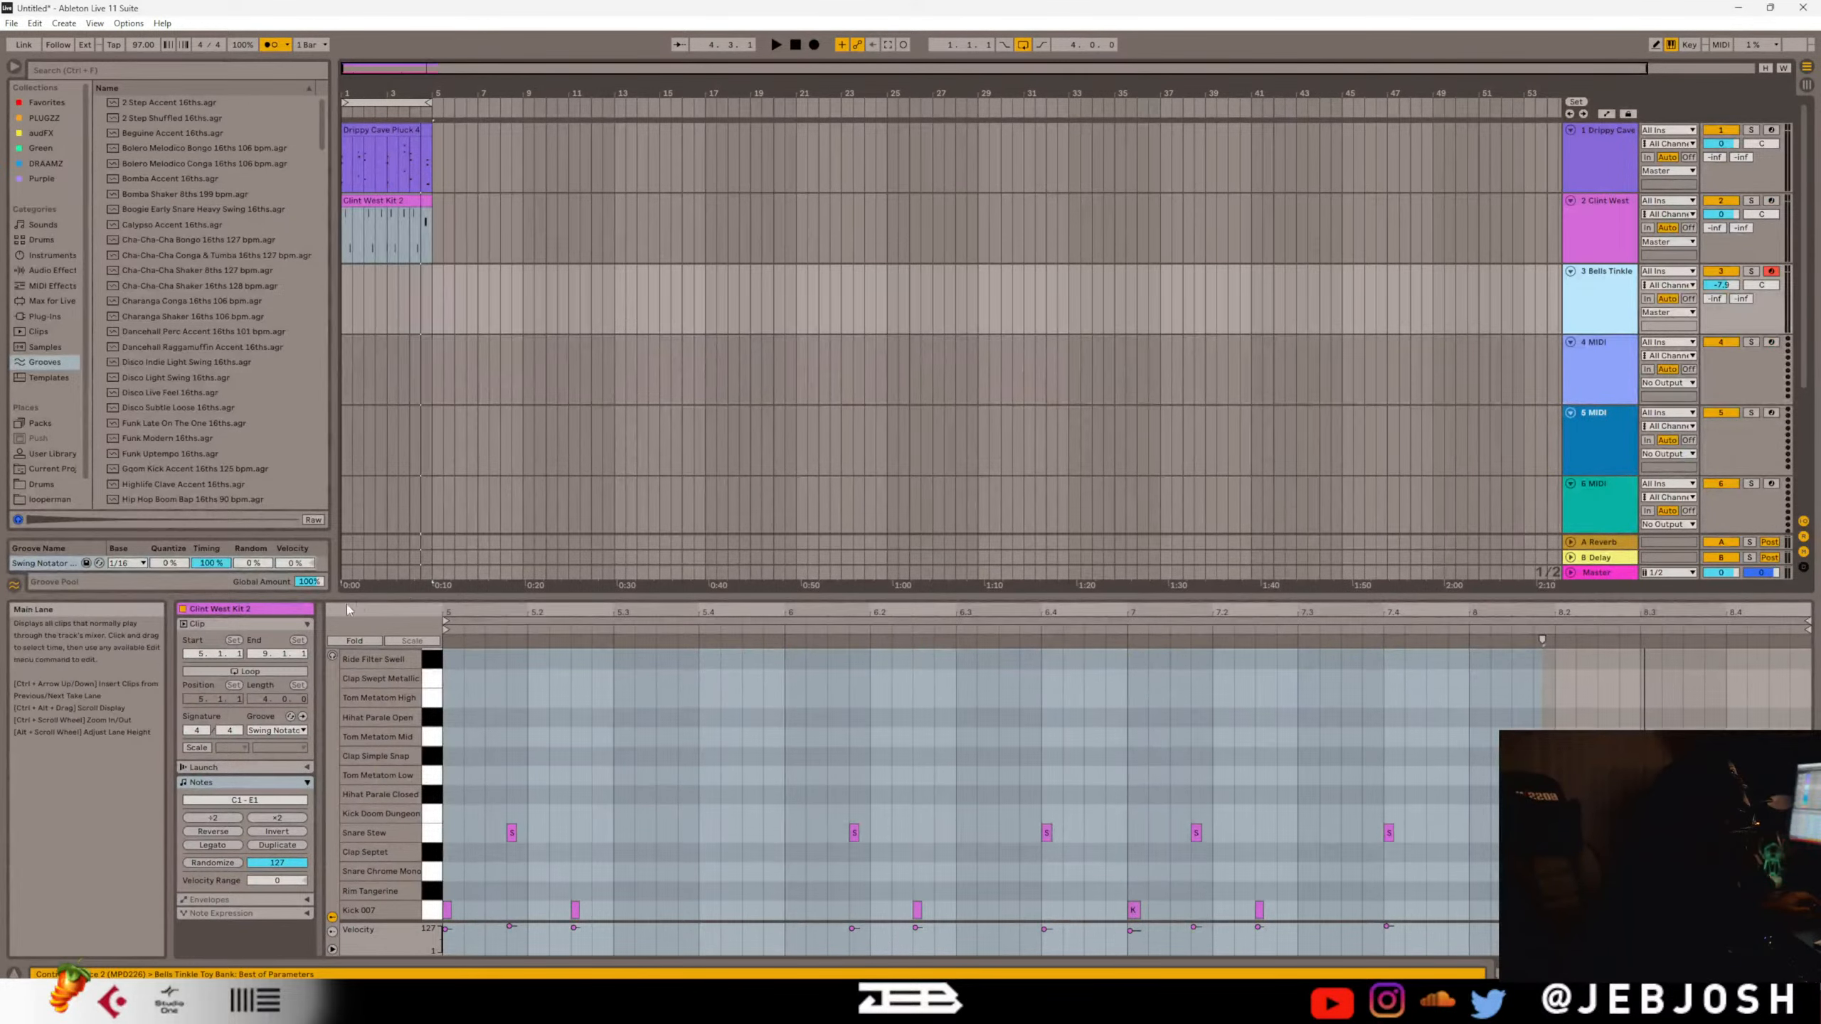
click(54, 256)
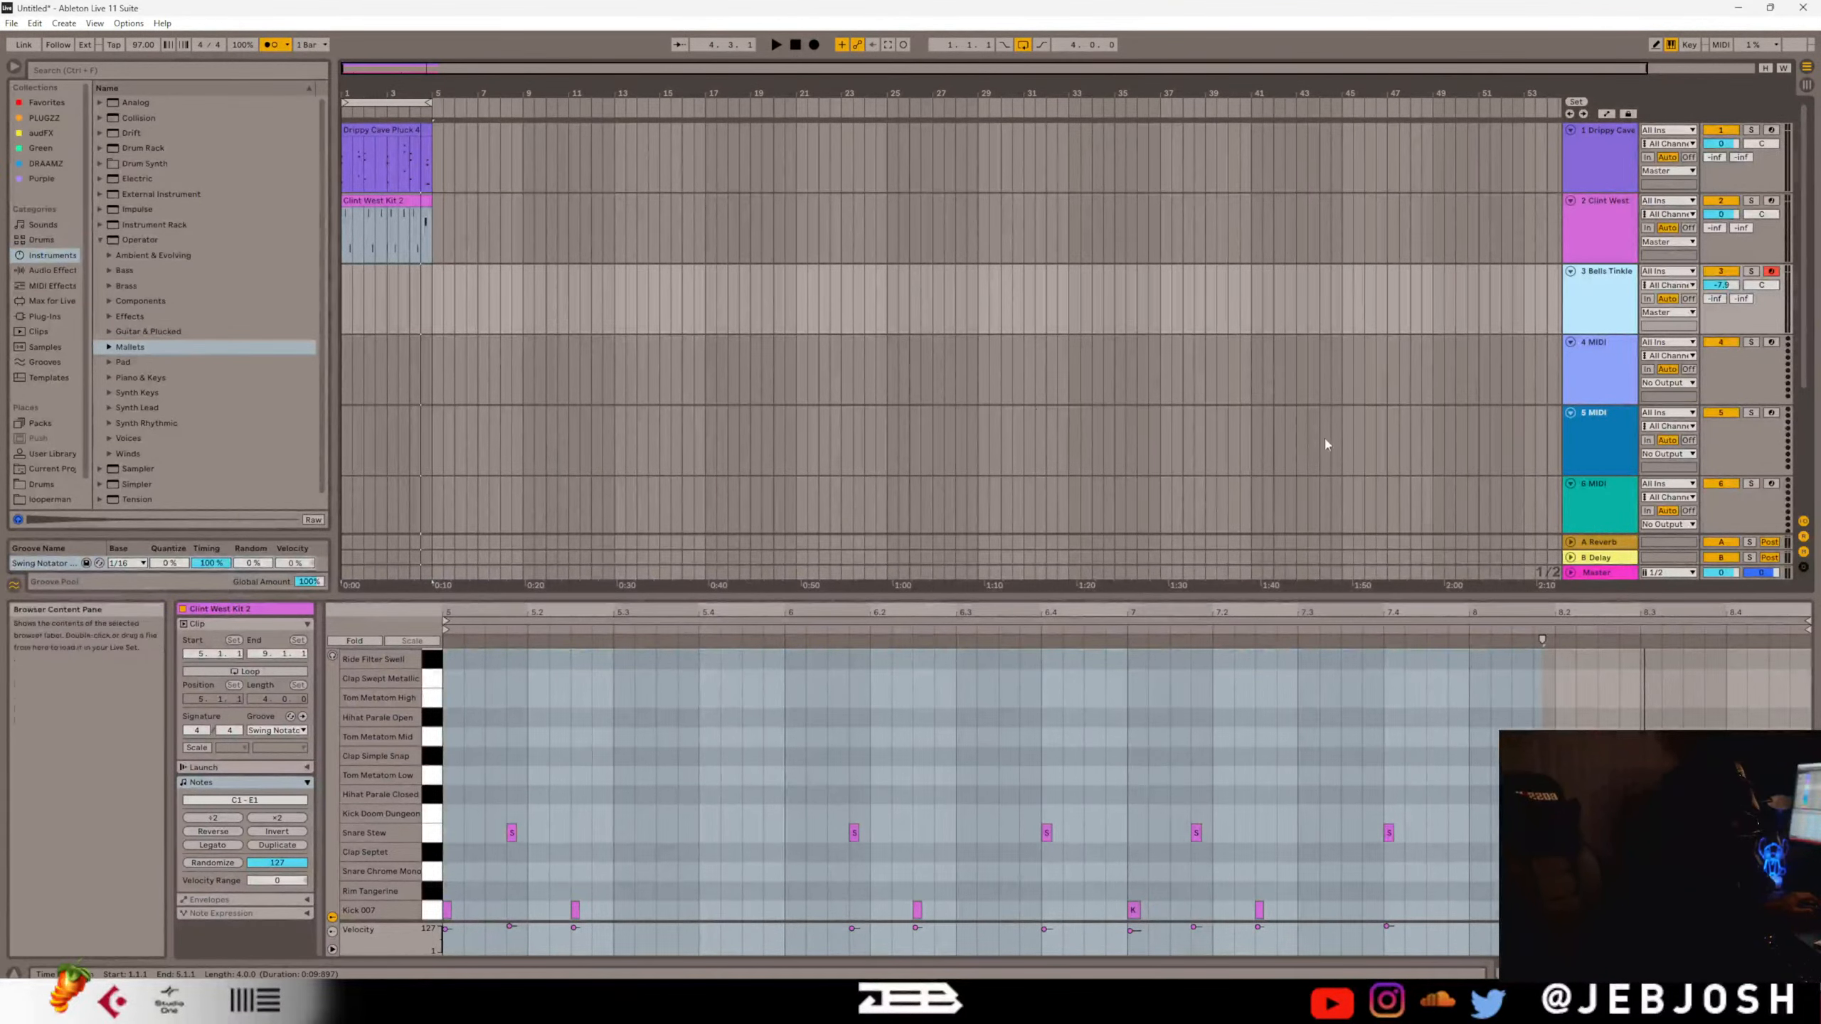
Search the plug-ins for "konta" and load the VST3 version of Native Instruments Kontakt on the 4 MIDI track.
click(1579, 382)
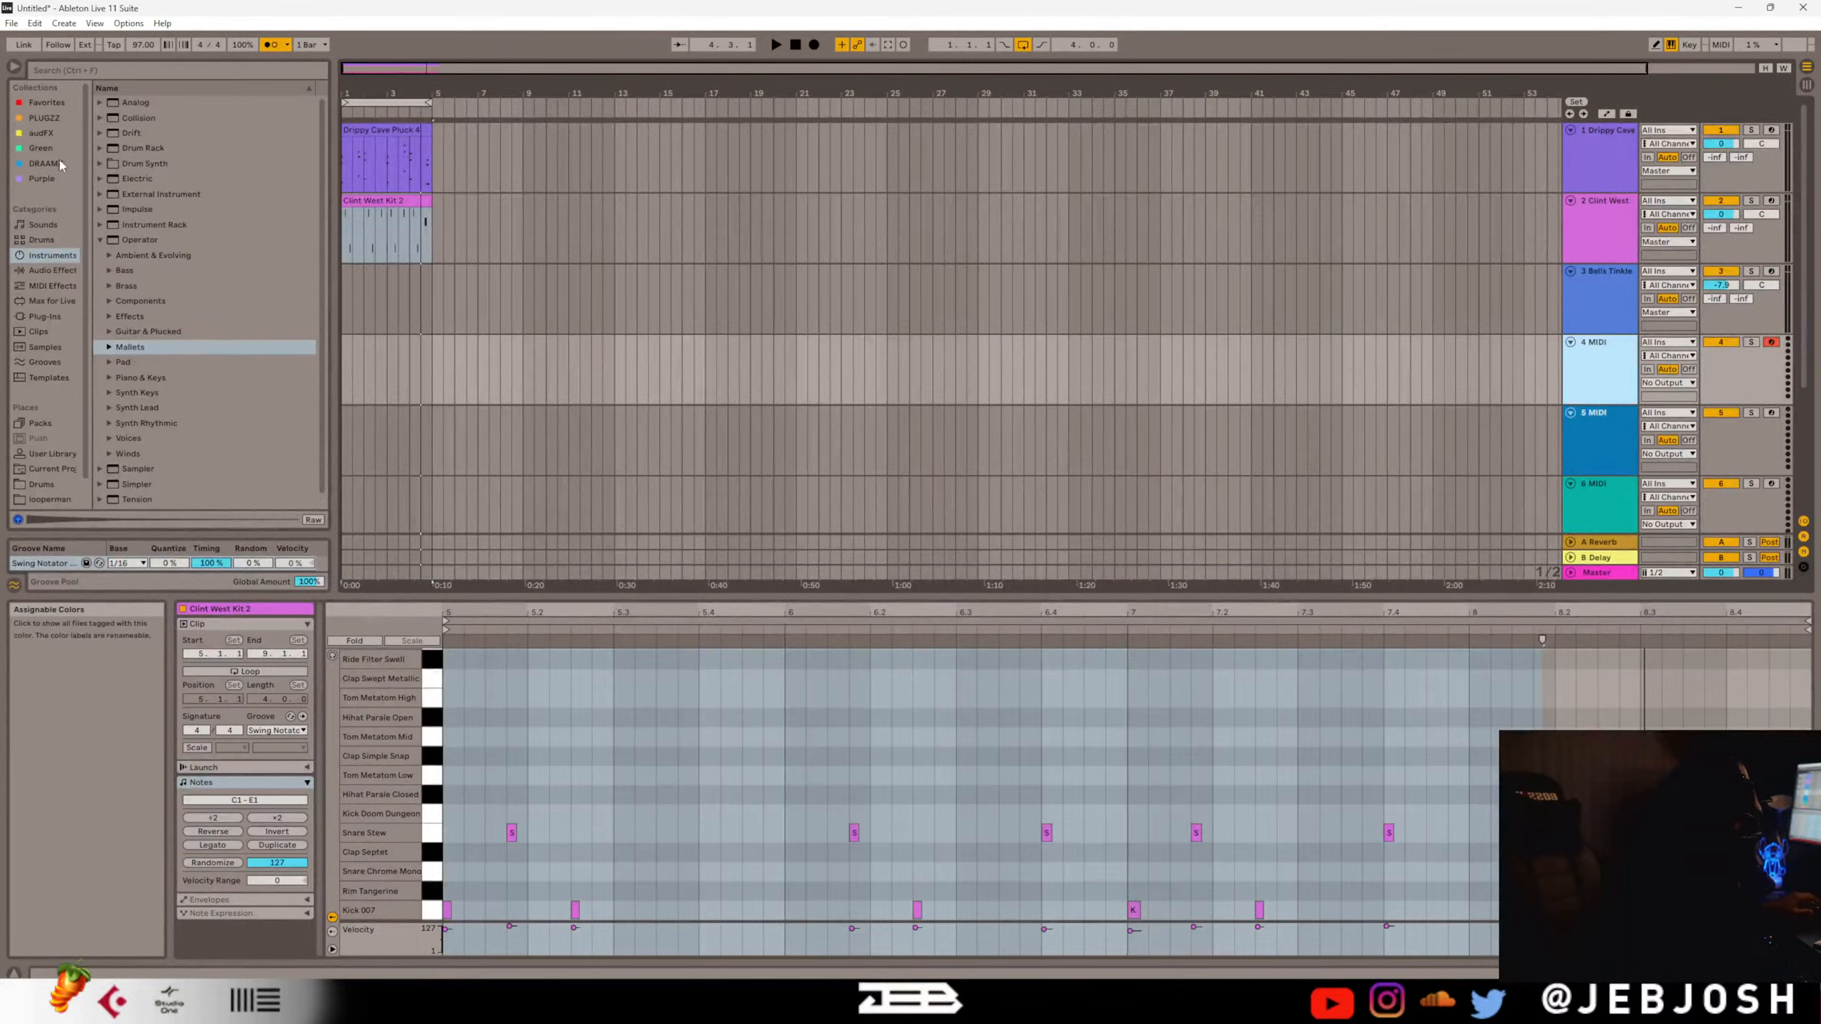
click(44, 316)
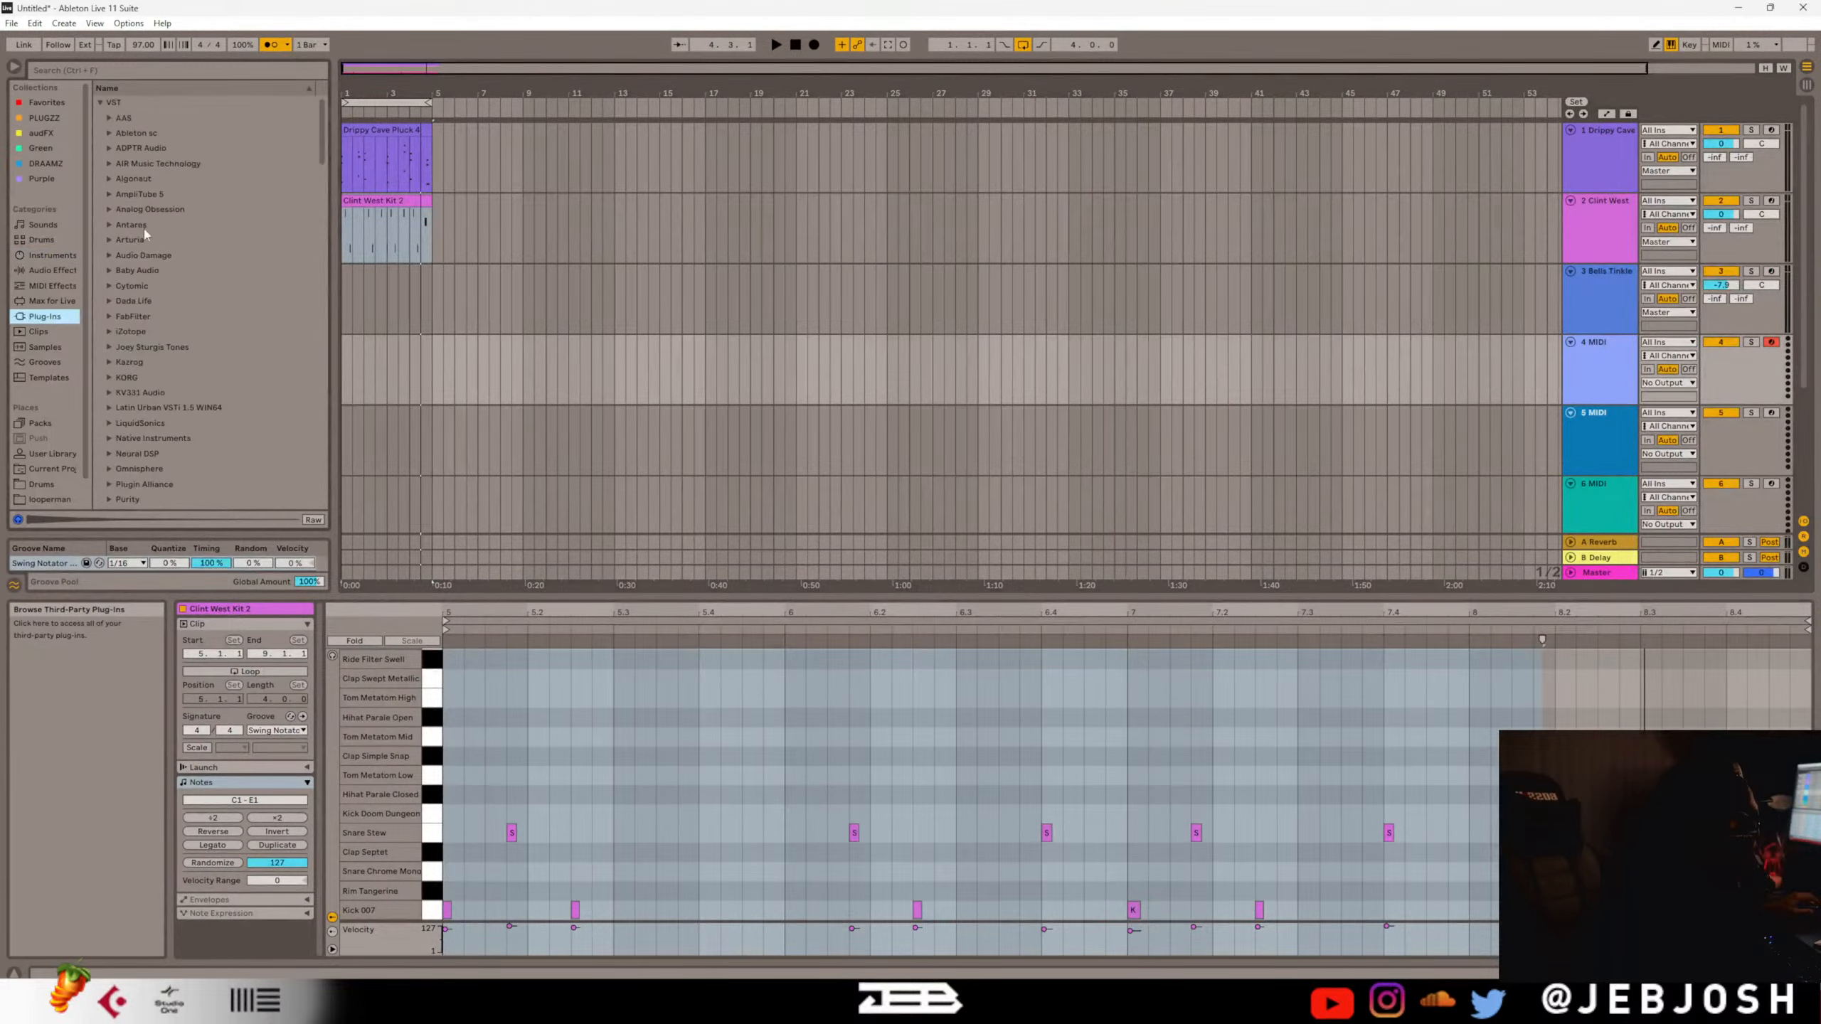
click(153, 72)
text(kon)
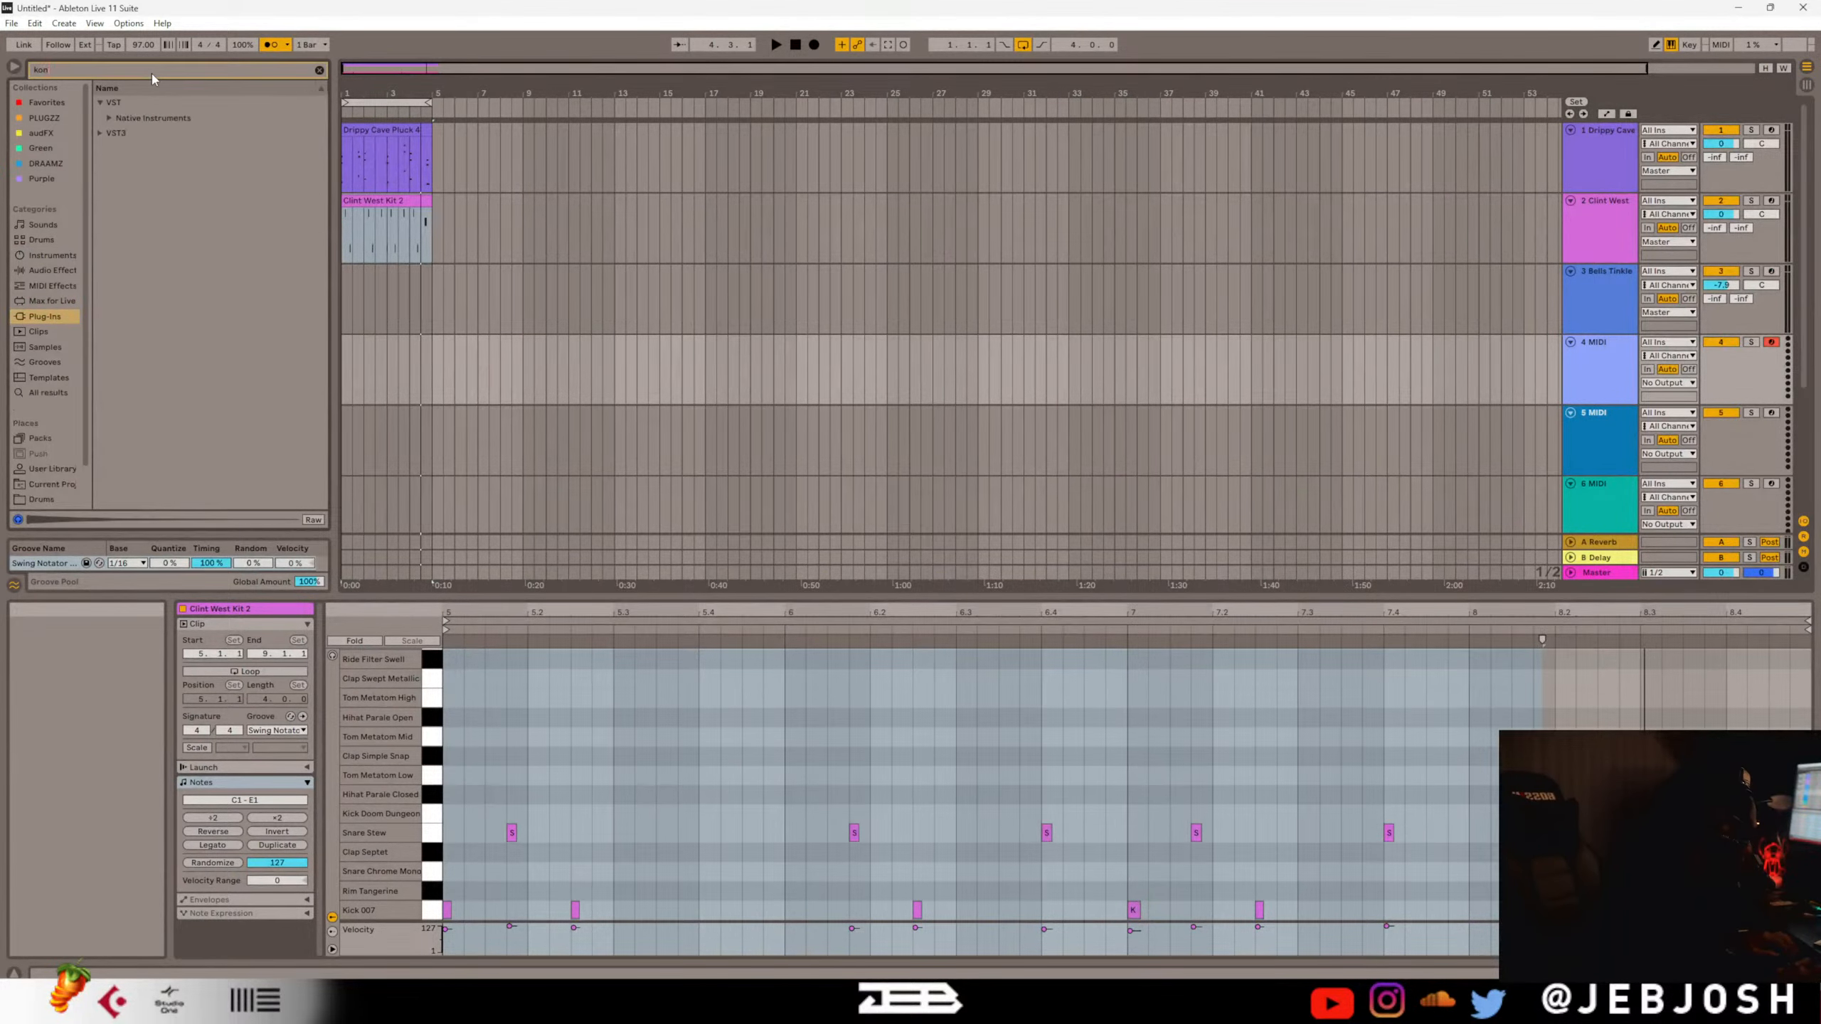
text(ta)
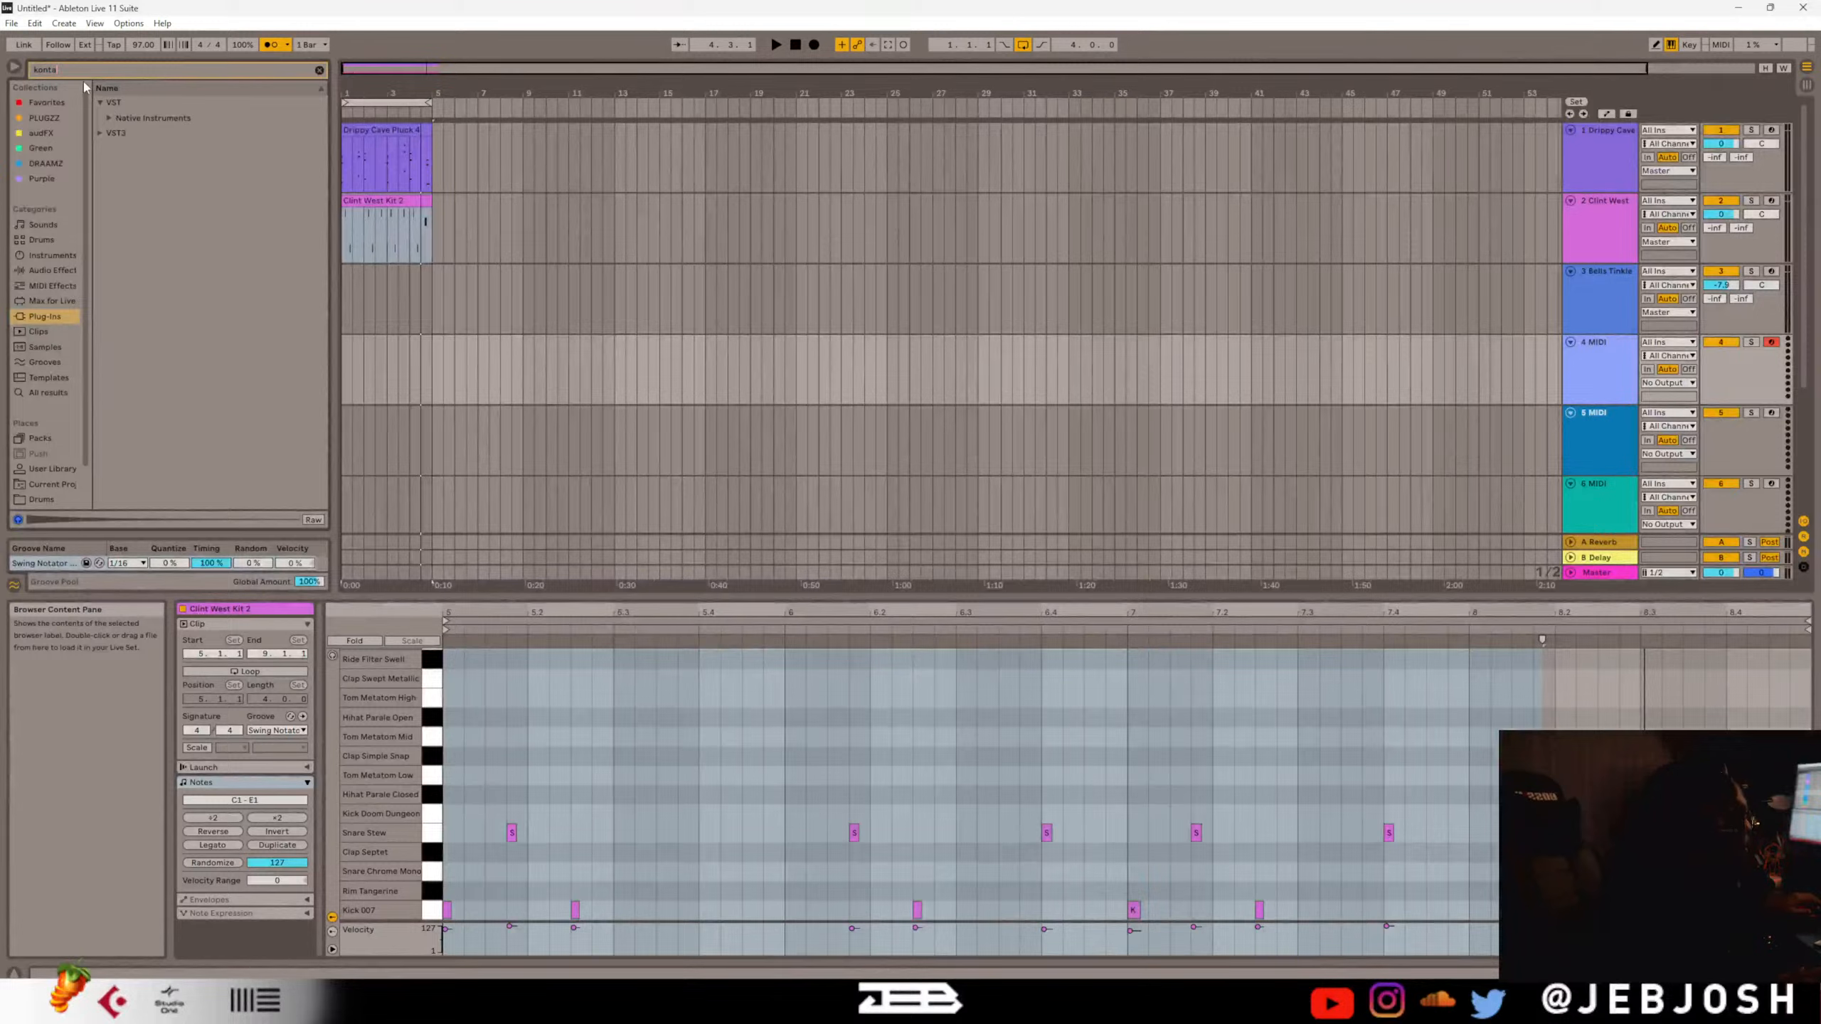
click(98, 133)
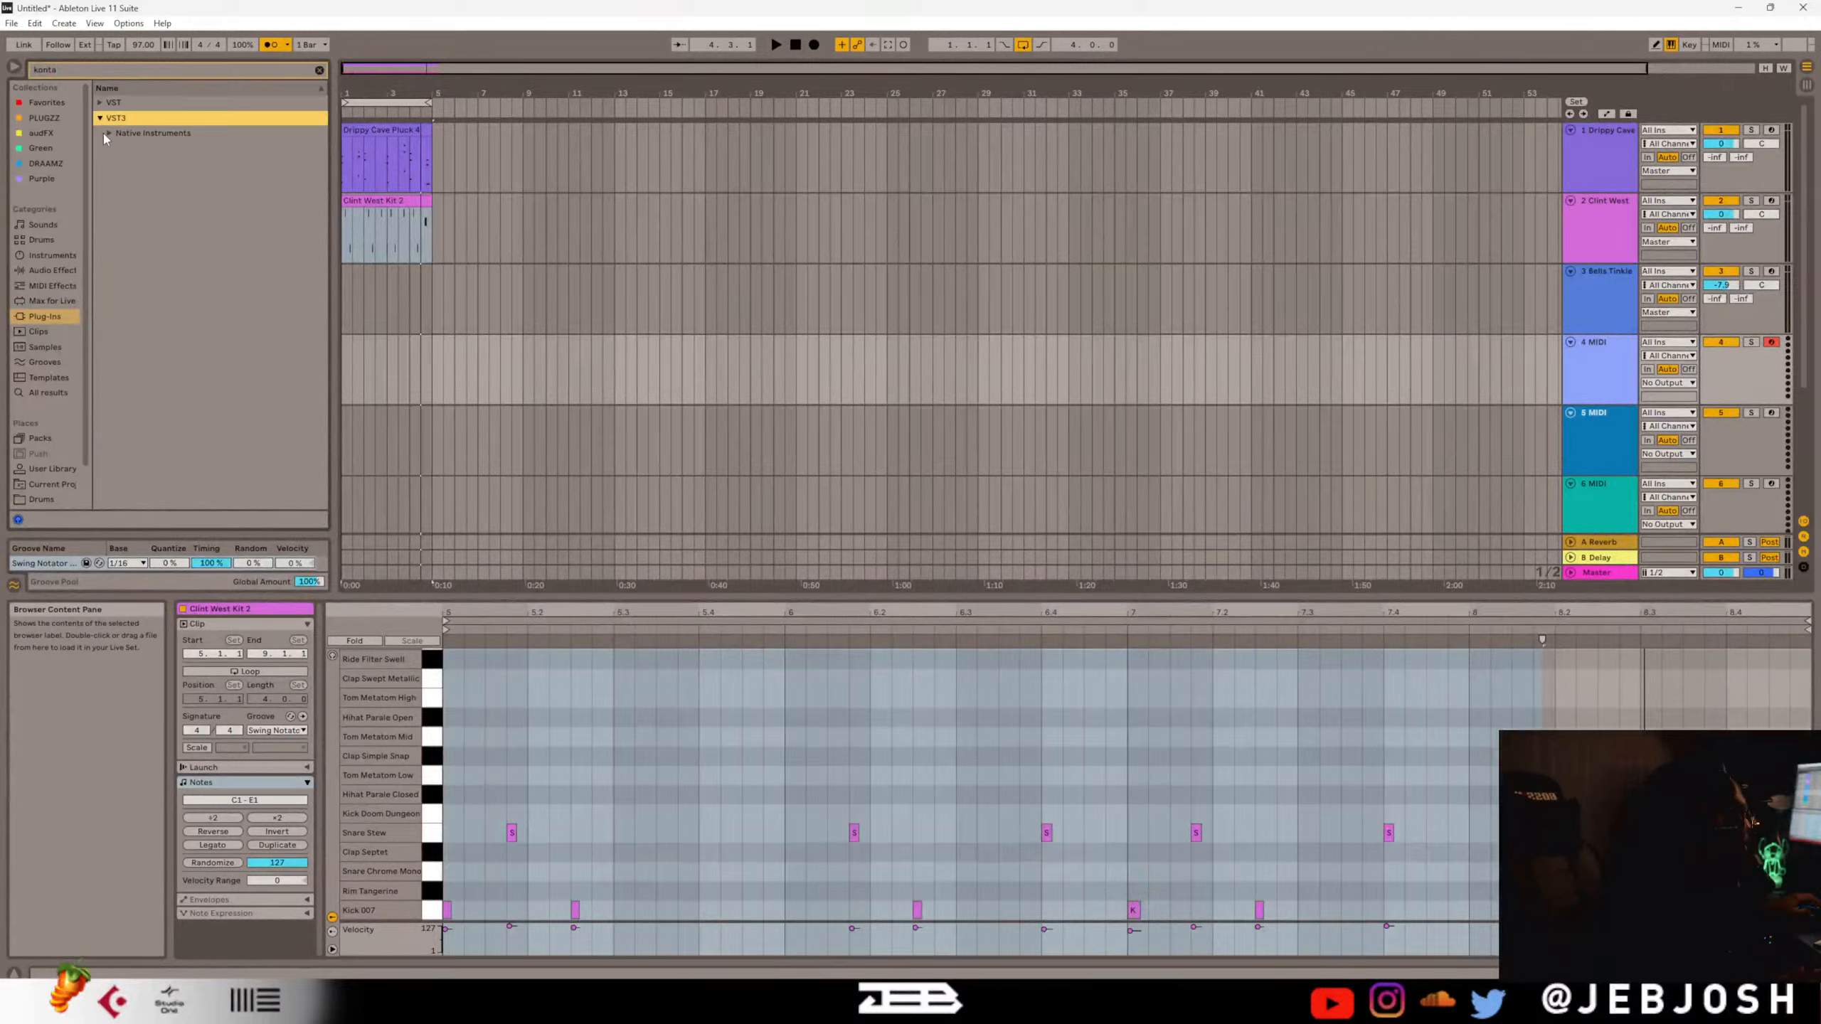
click(106, 134)
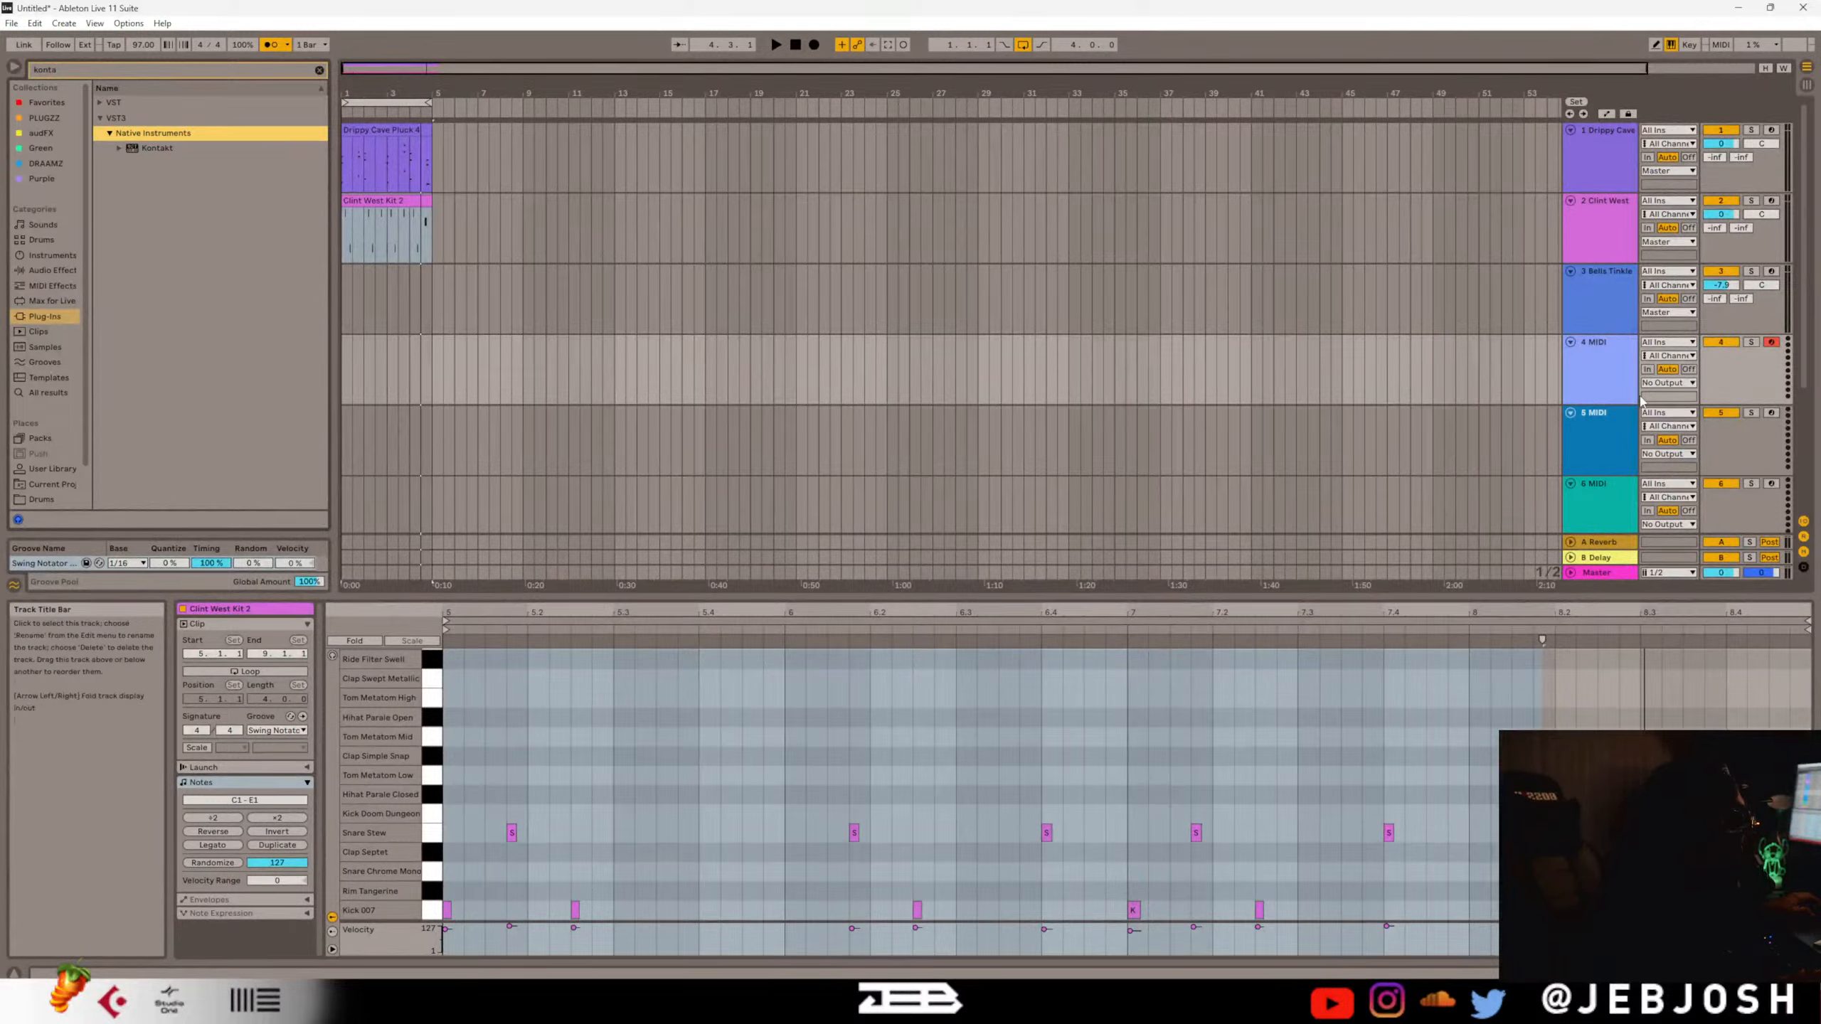
key(Down)
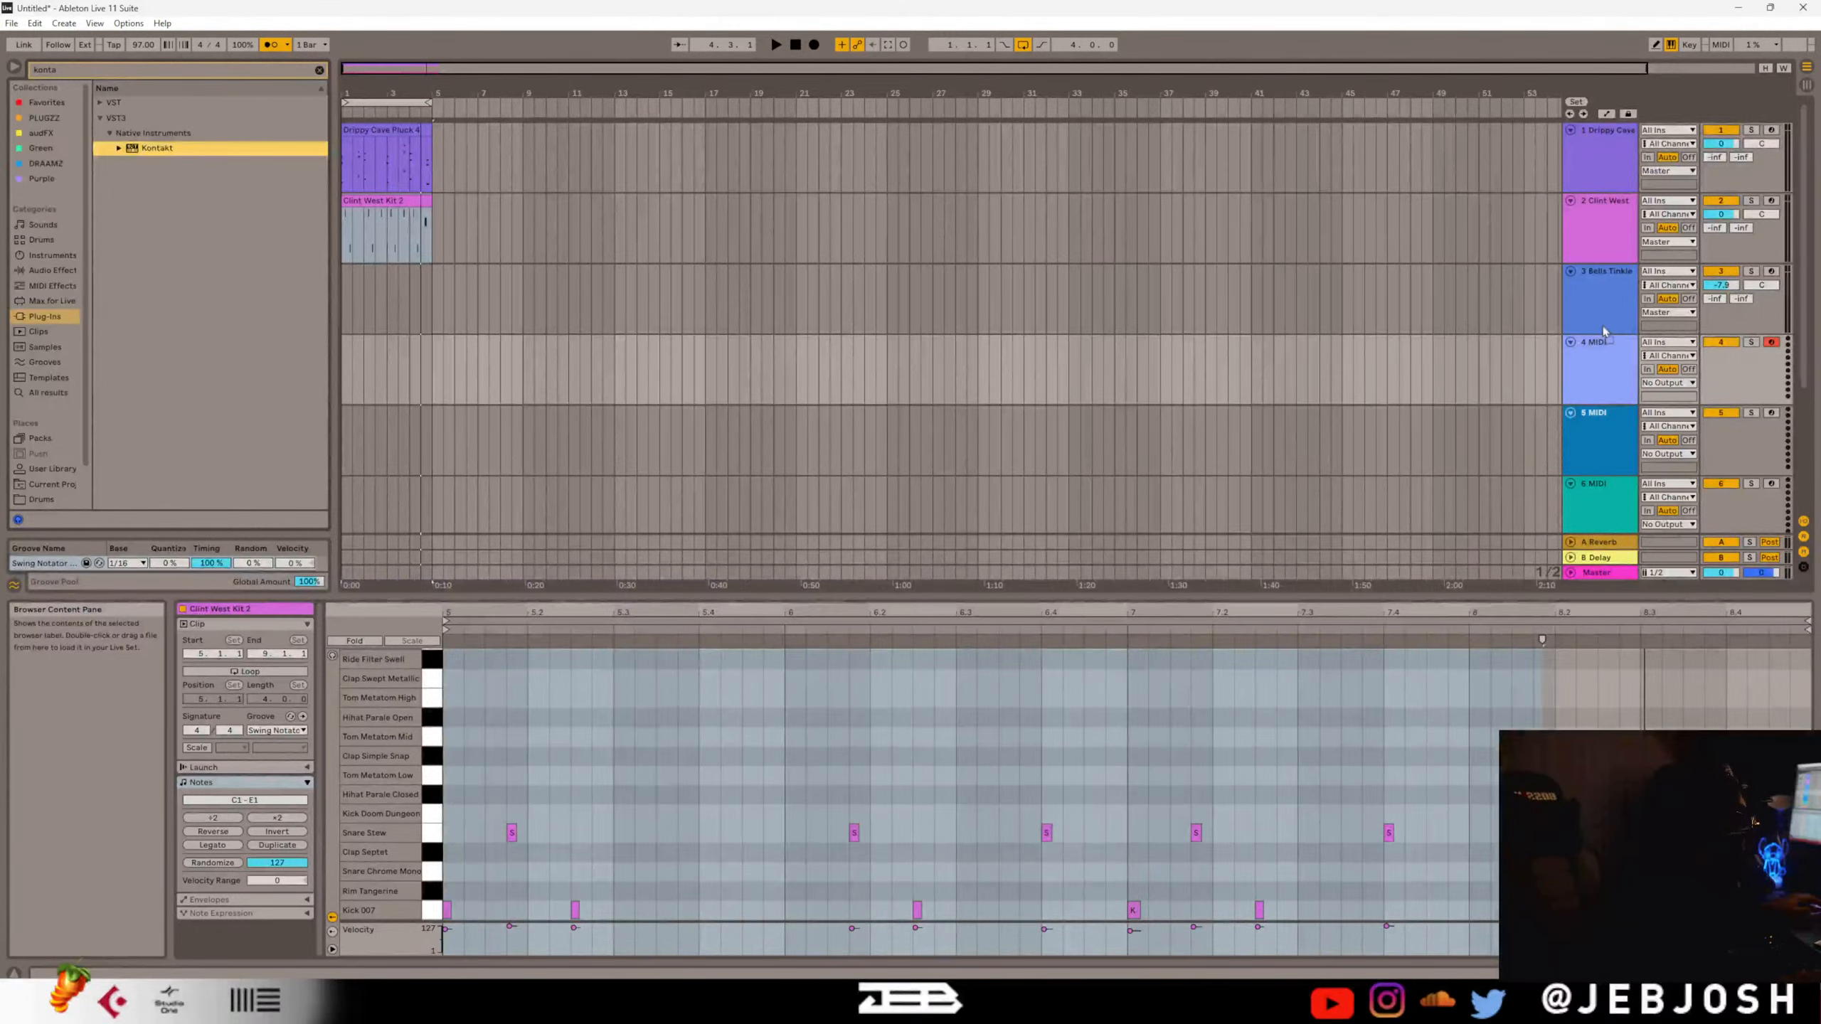
drag(1545, 381, 1504, 376)
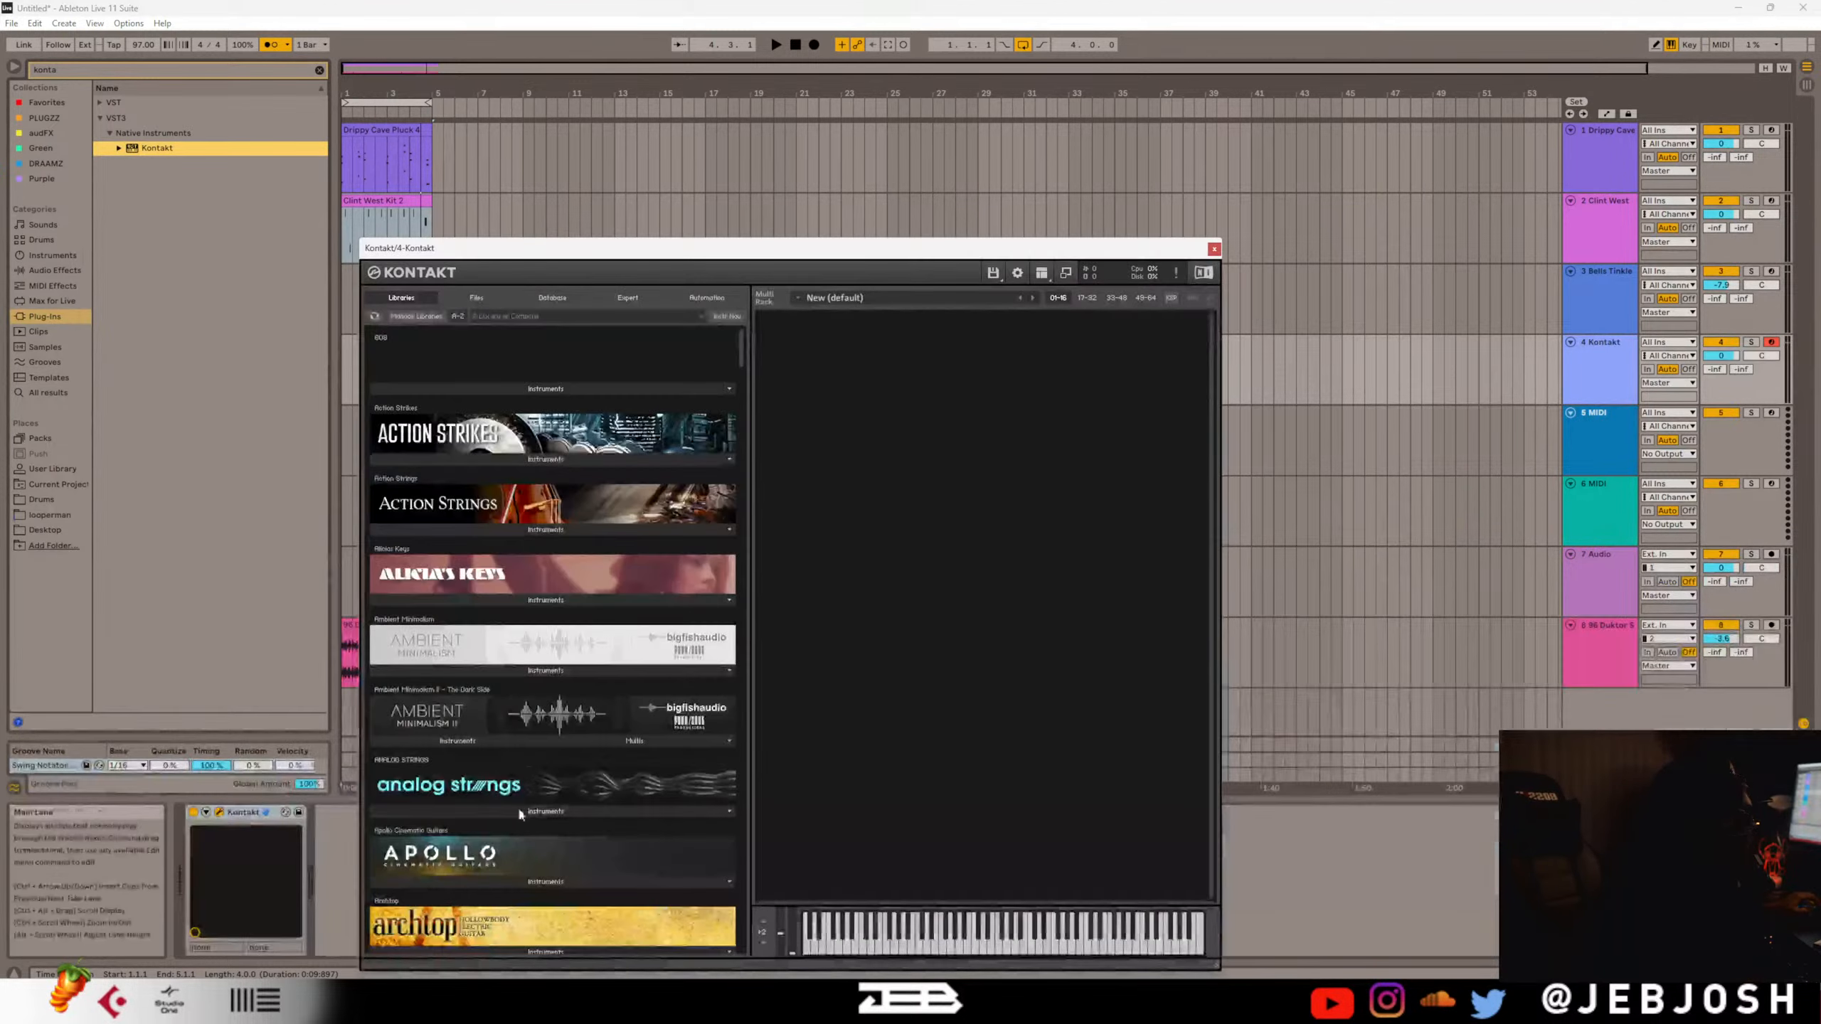
Load EXHALE.nki from the EXHALE library into the Kontakt rack and move the plug-in window clear of the track headers.
drag(746, 344, 729, 549)
click(582, 565)
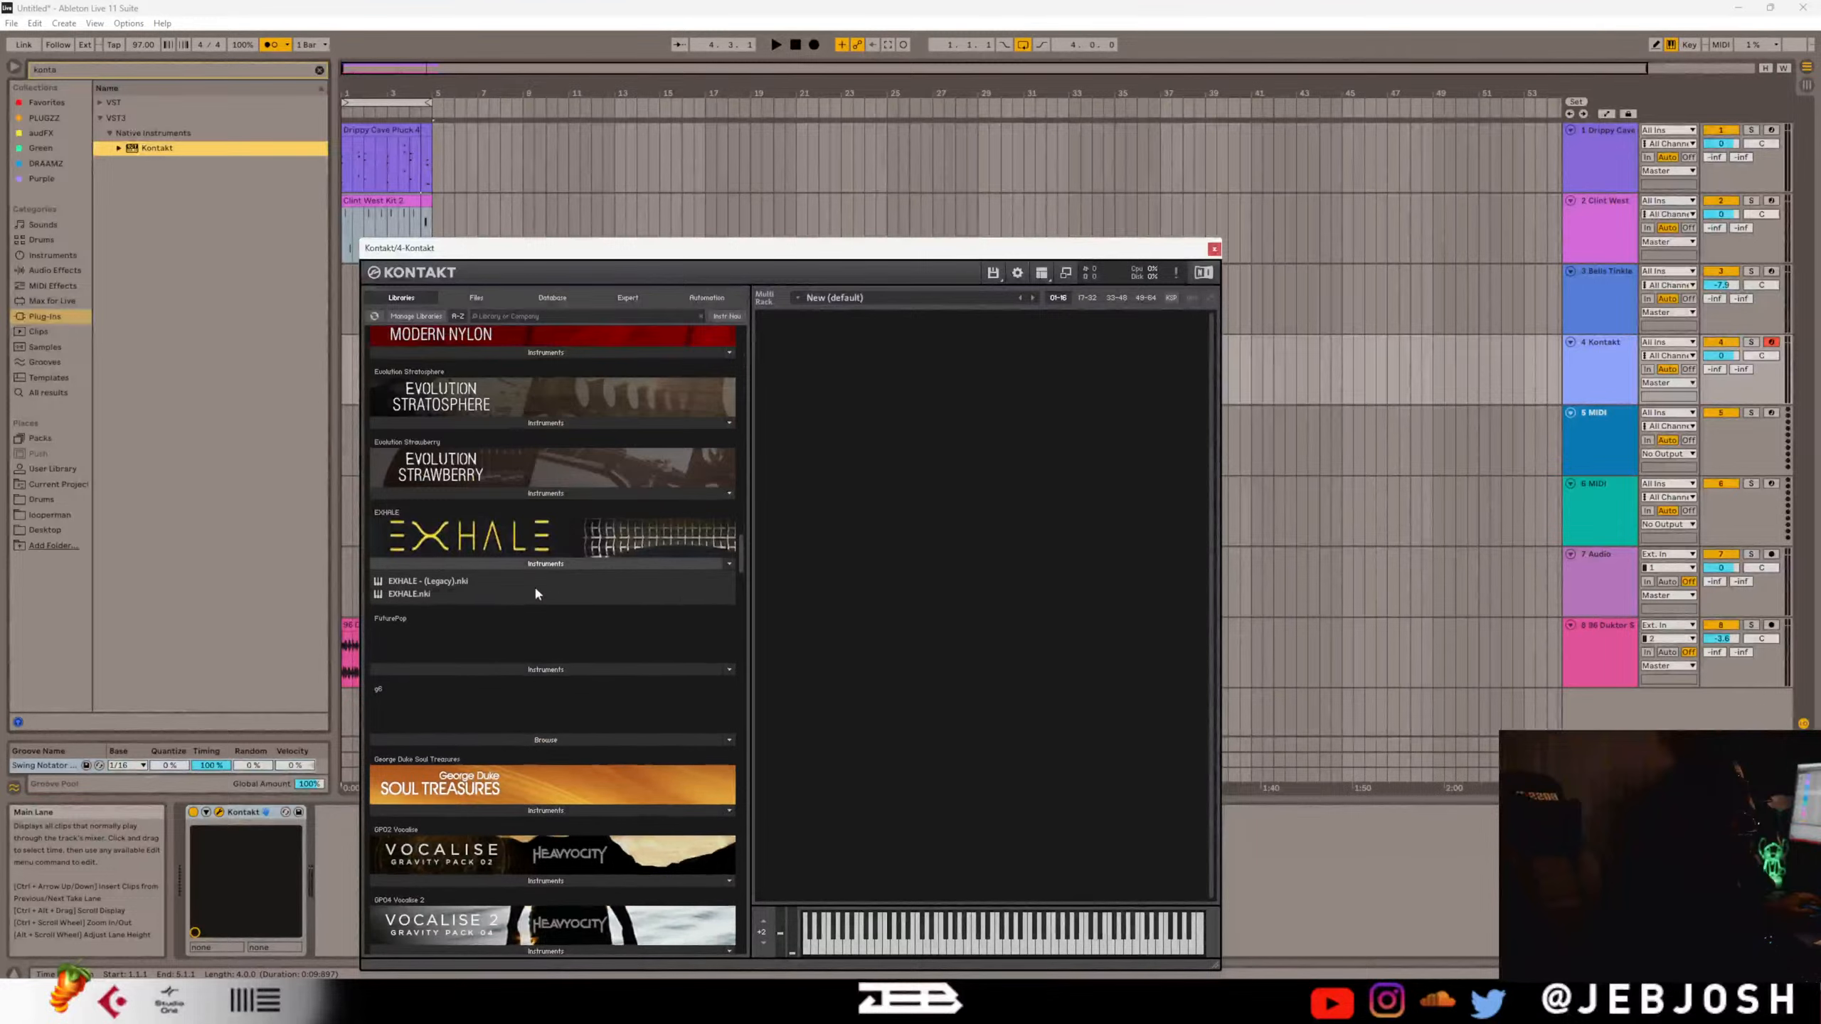
drag(407, 595, 919, 500)
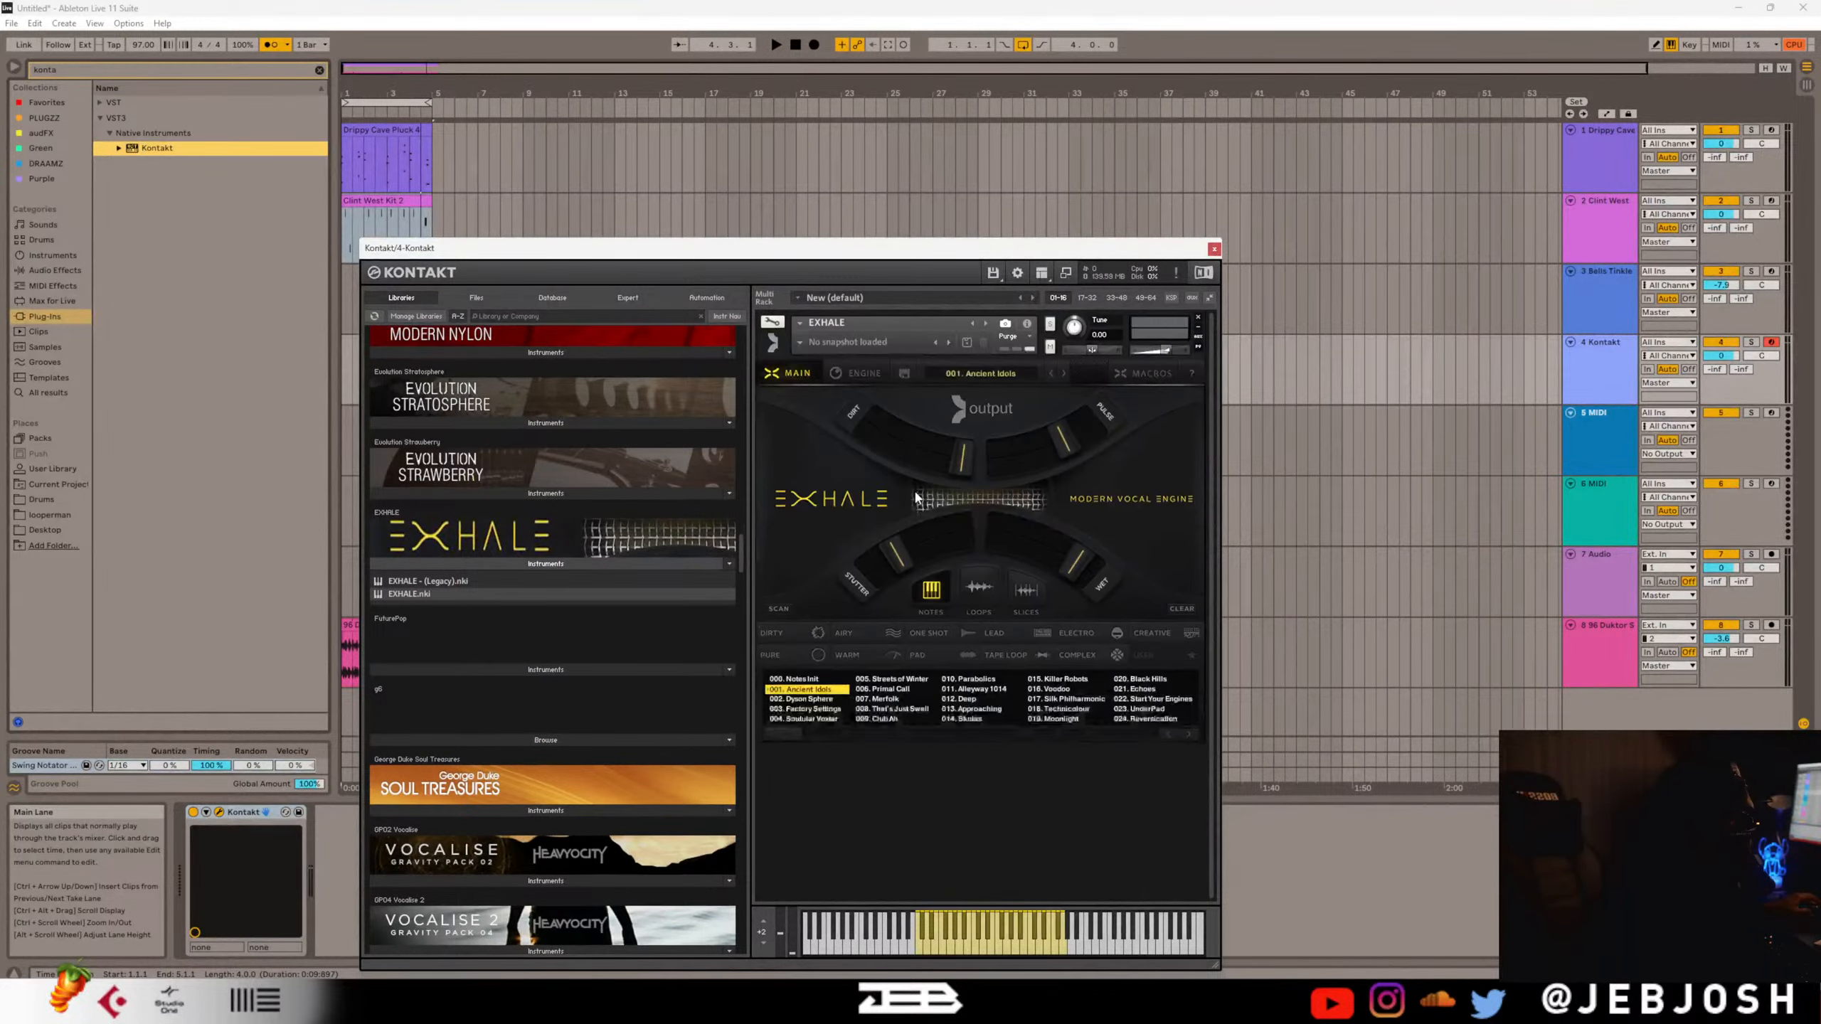
drag(824, 248, 685, 132)
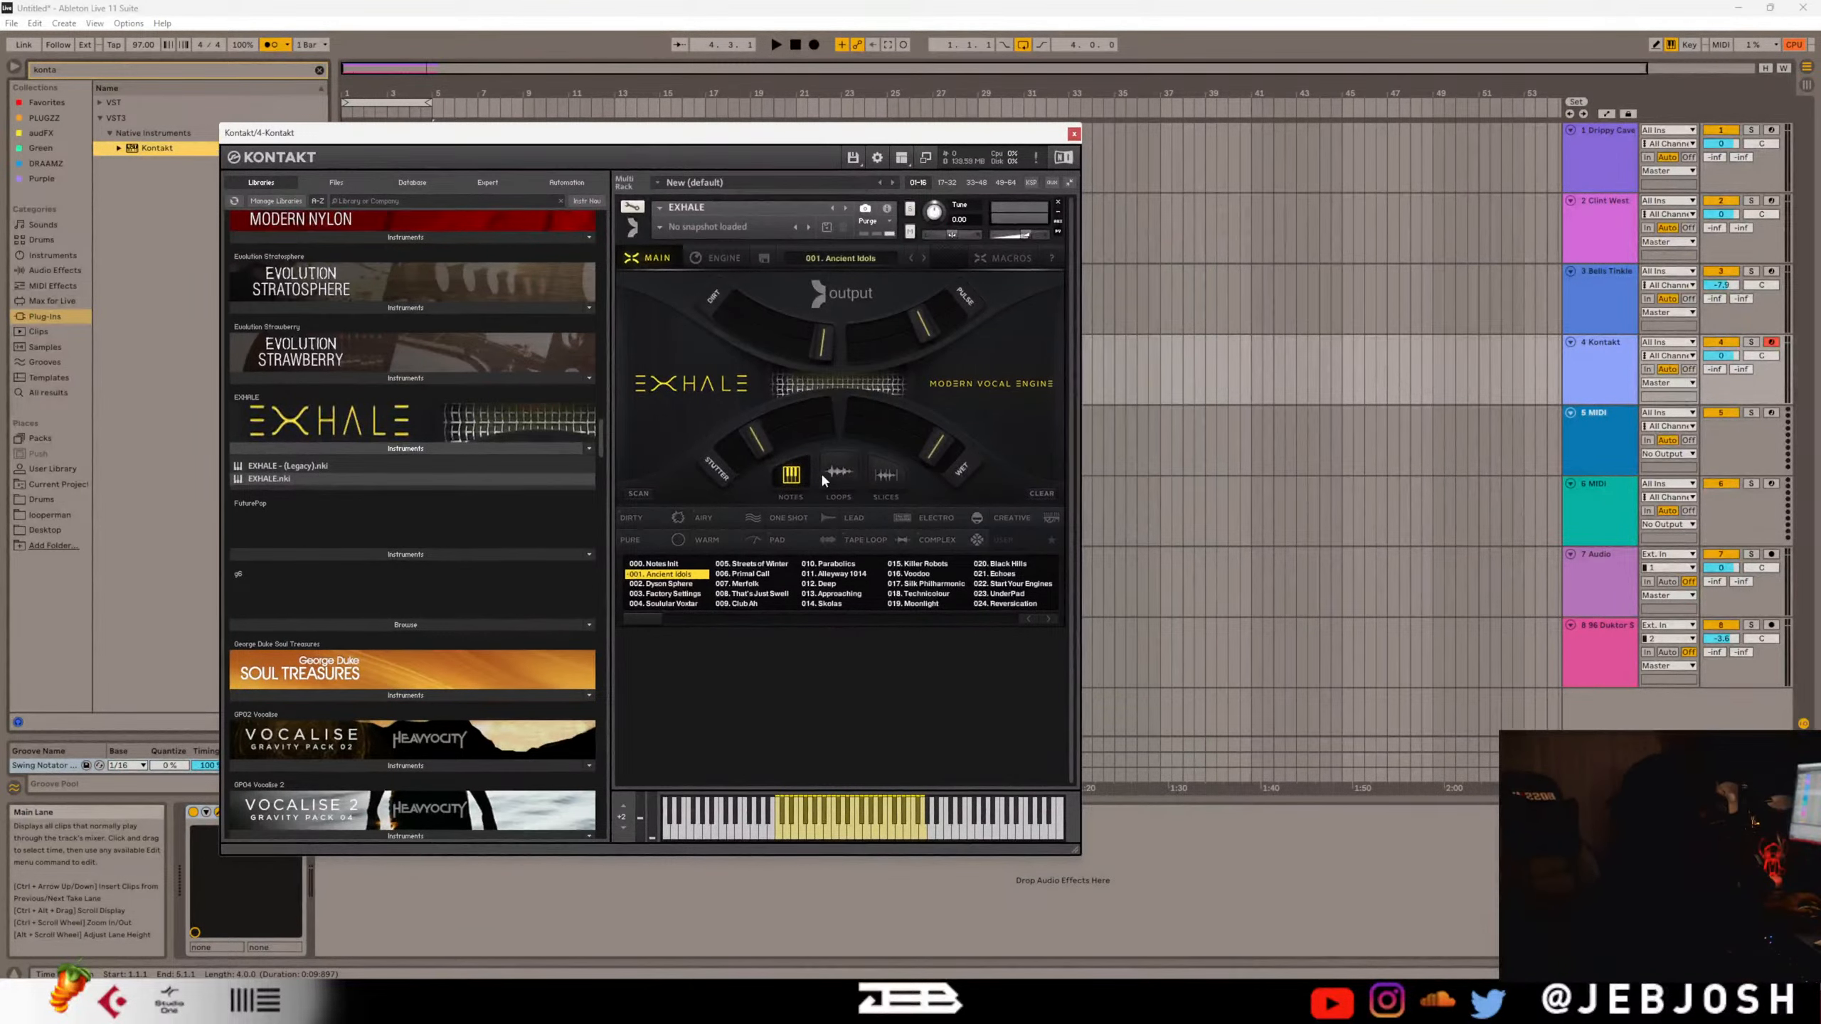
Switch EXHALE to its Loops mode and choose a minor key for the vocal loops in its key selector.
click(841, 479)
click(894, 440)
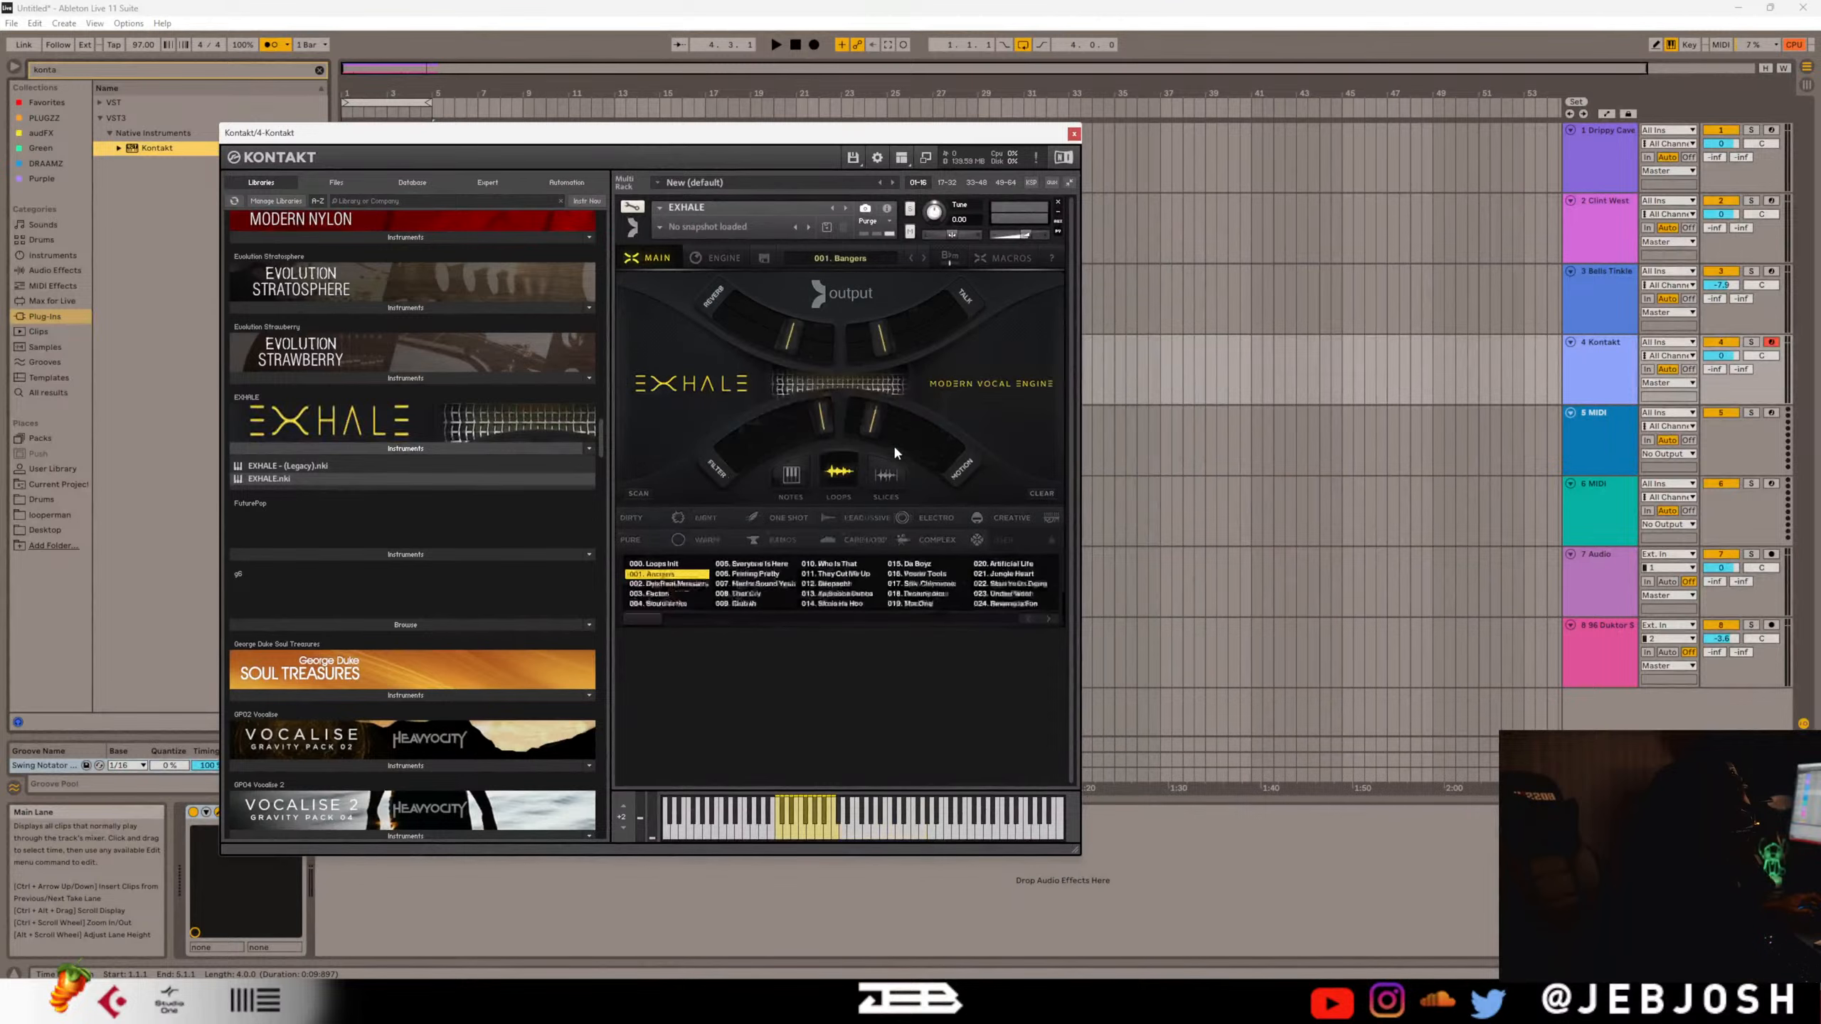
click(951, 259)
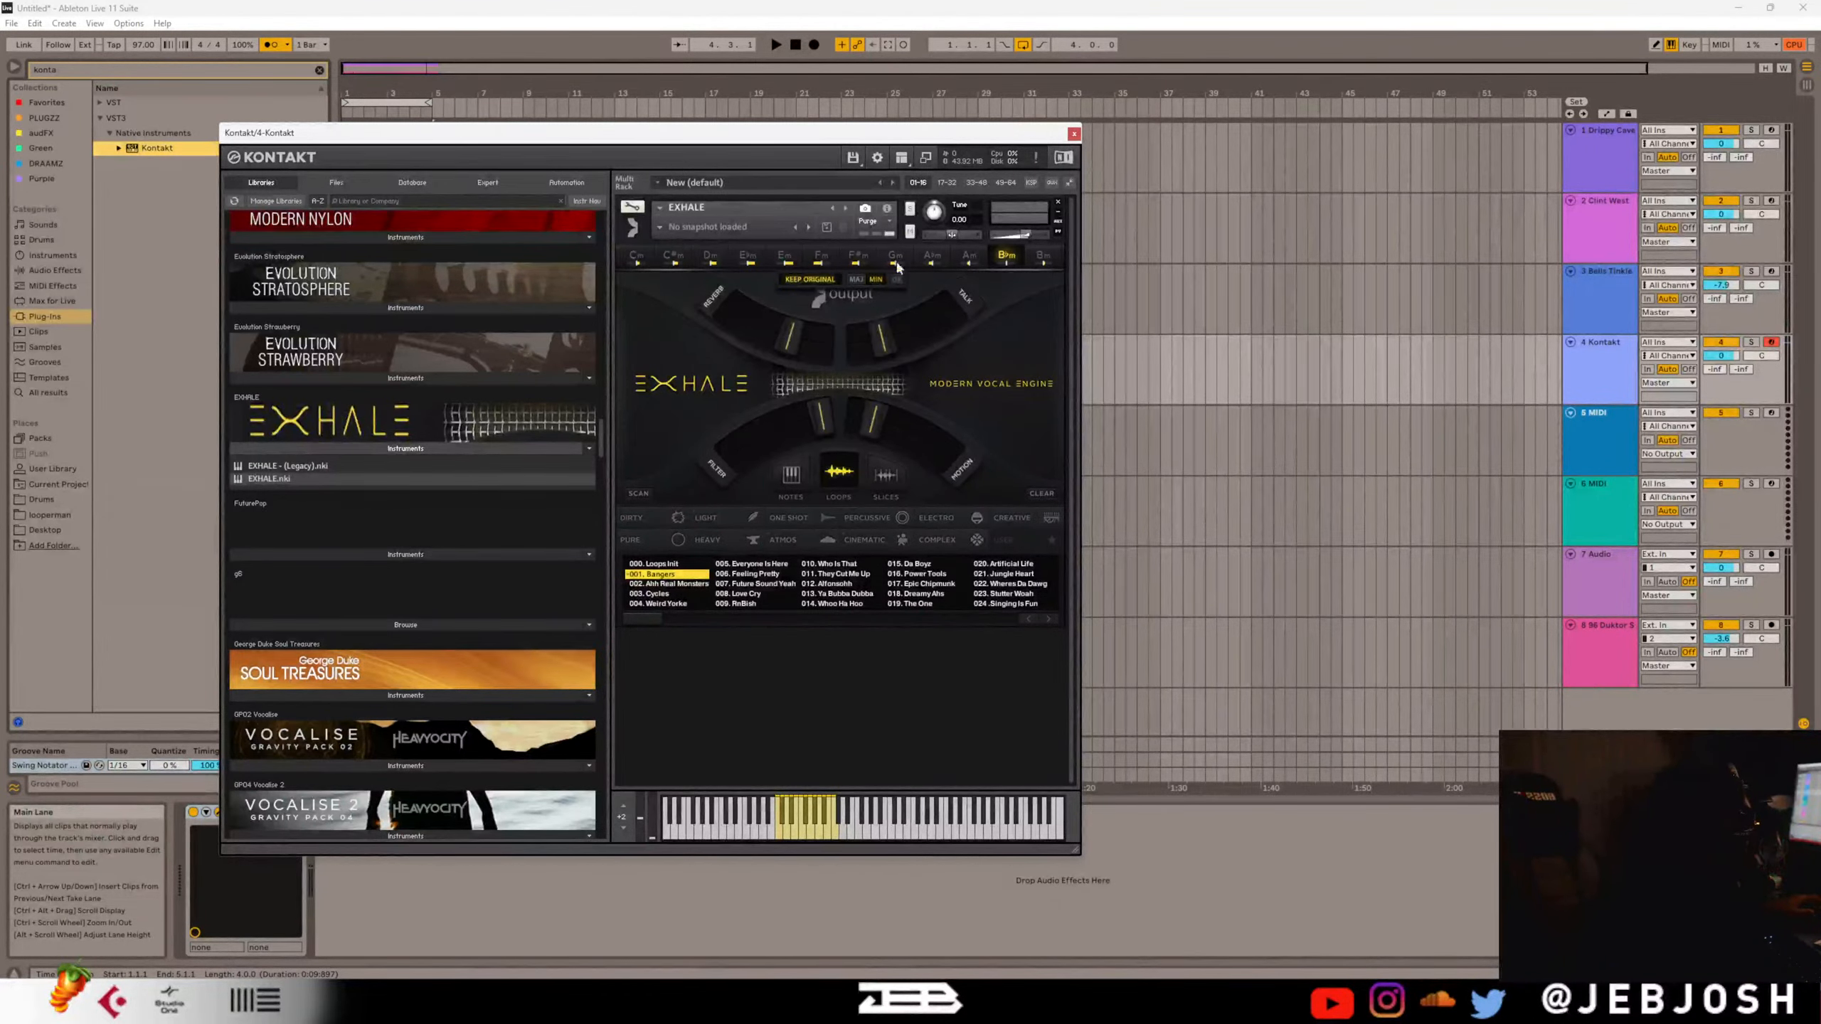
click(786, 260)
click(895, 279)
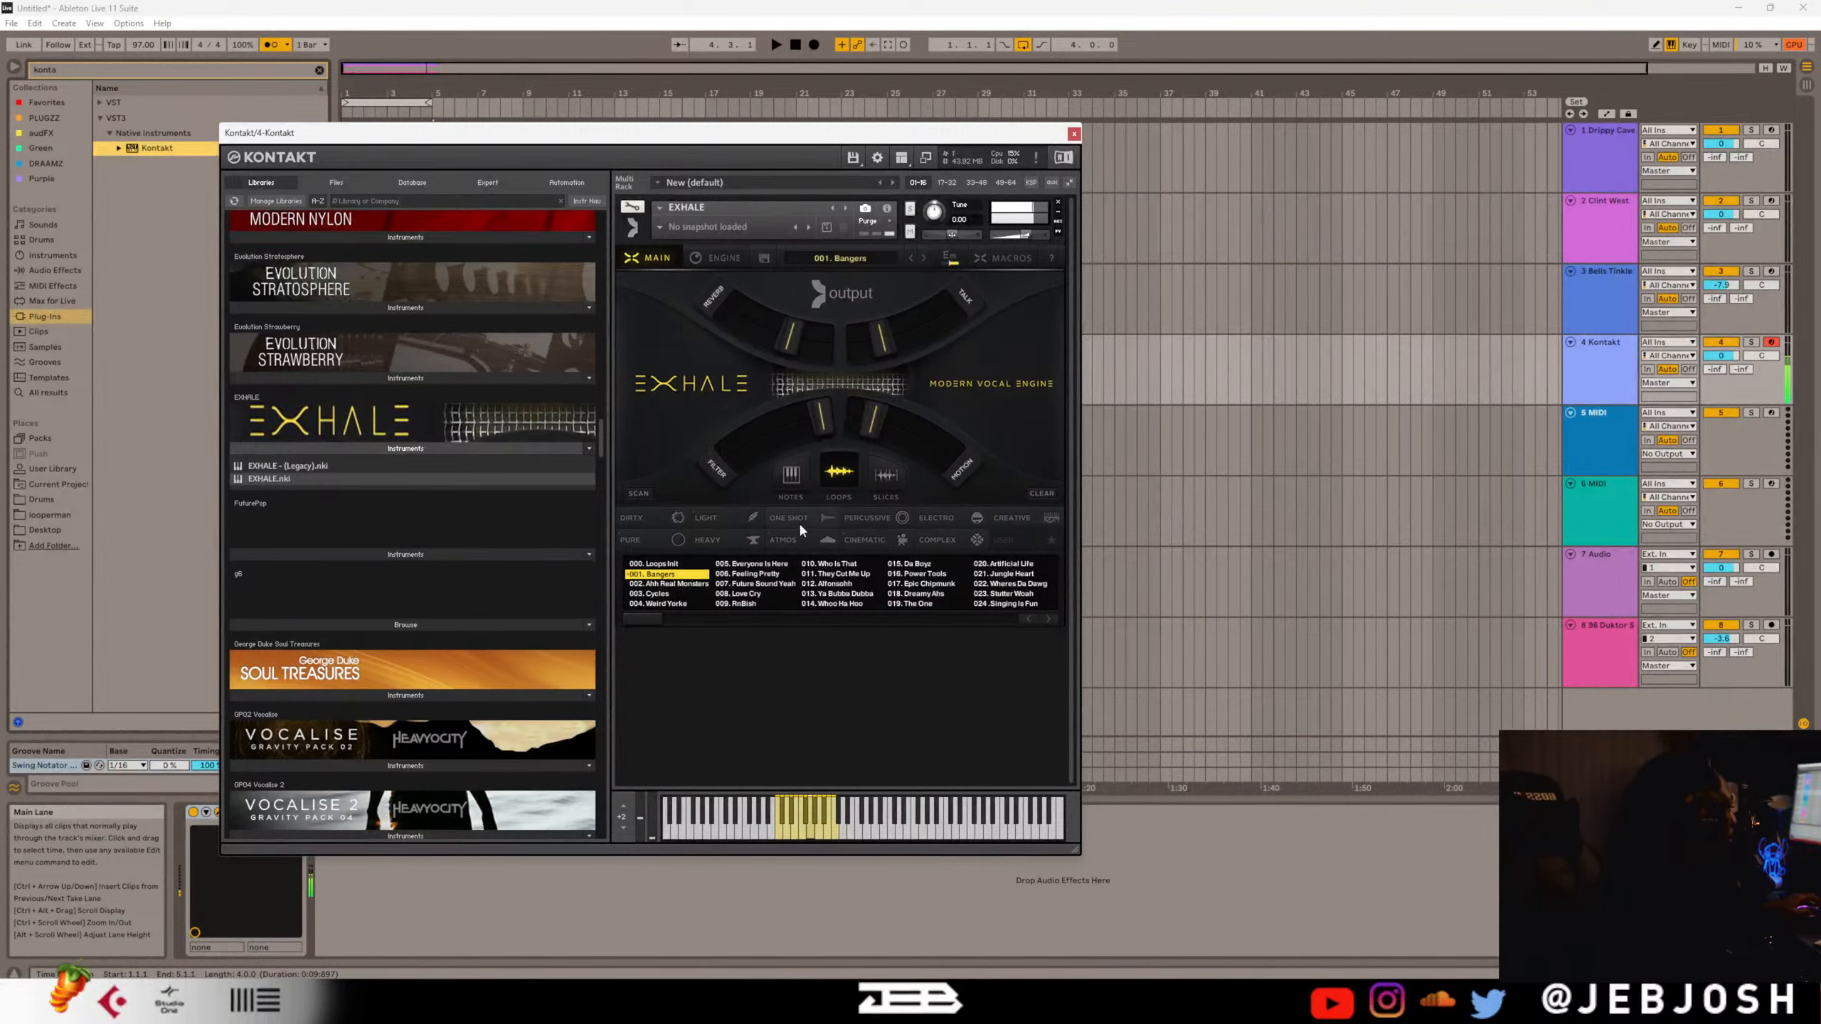
Restart the beat from the beginning and audition EXHALE loop preset 012 over it.
click(796, 46)
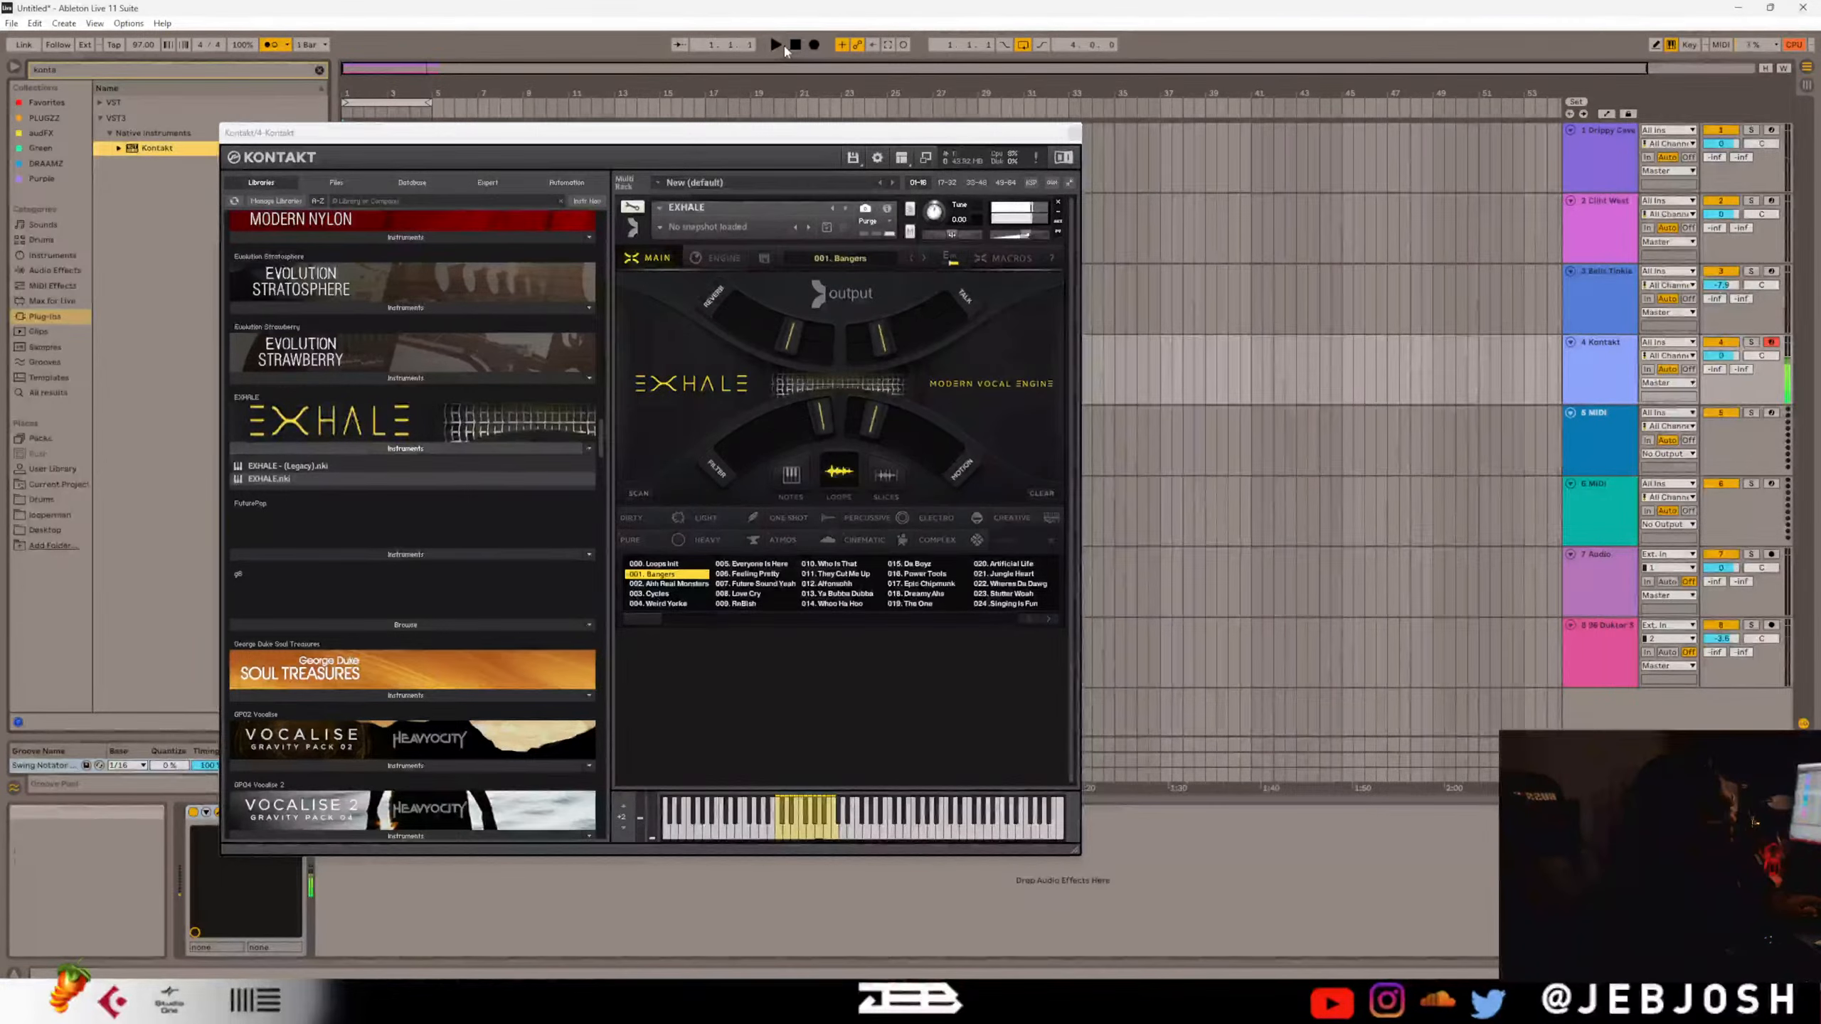
click(778, 45)
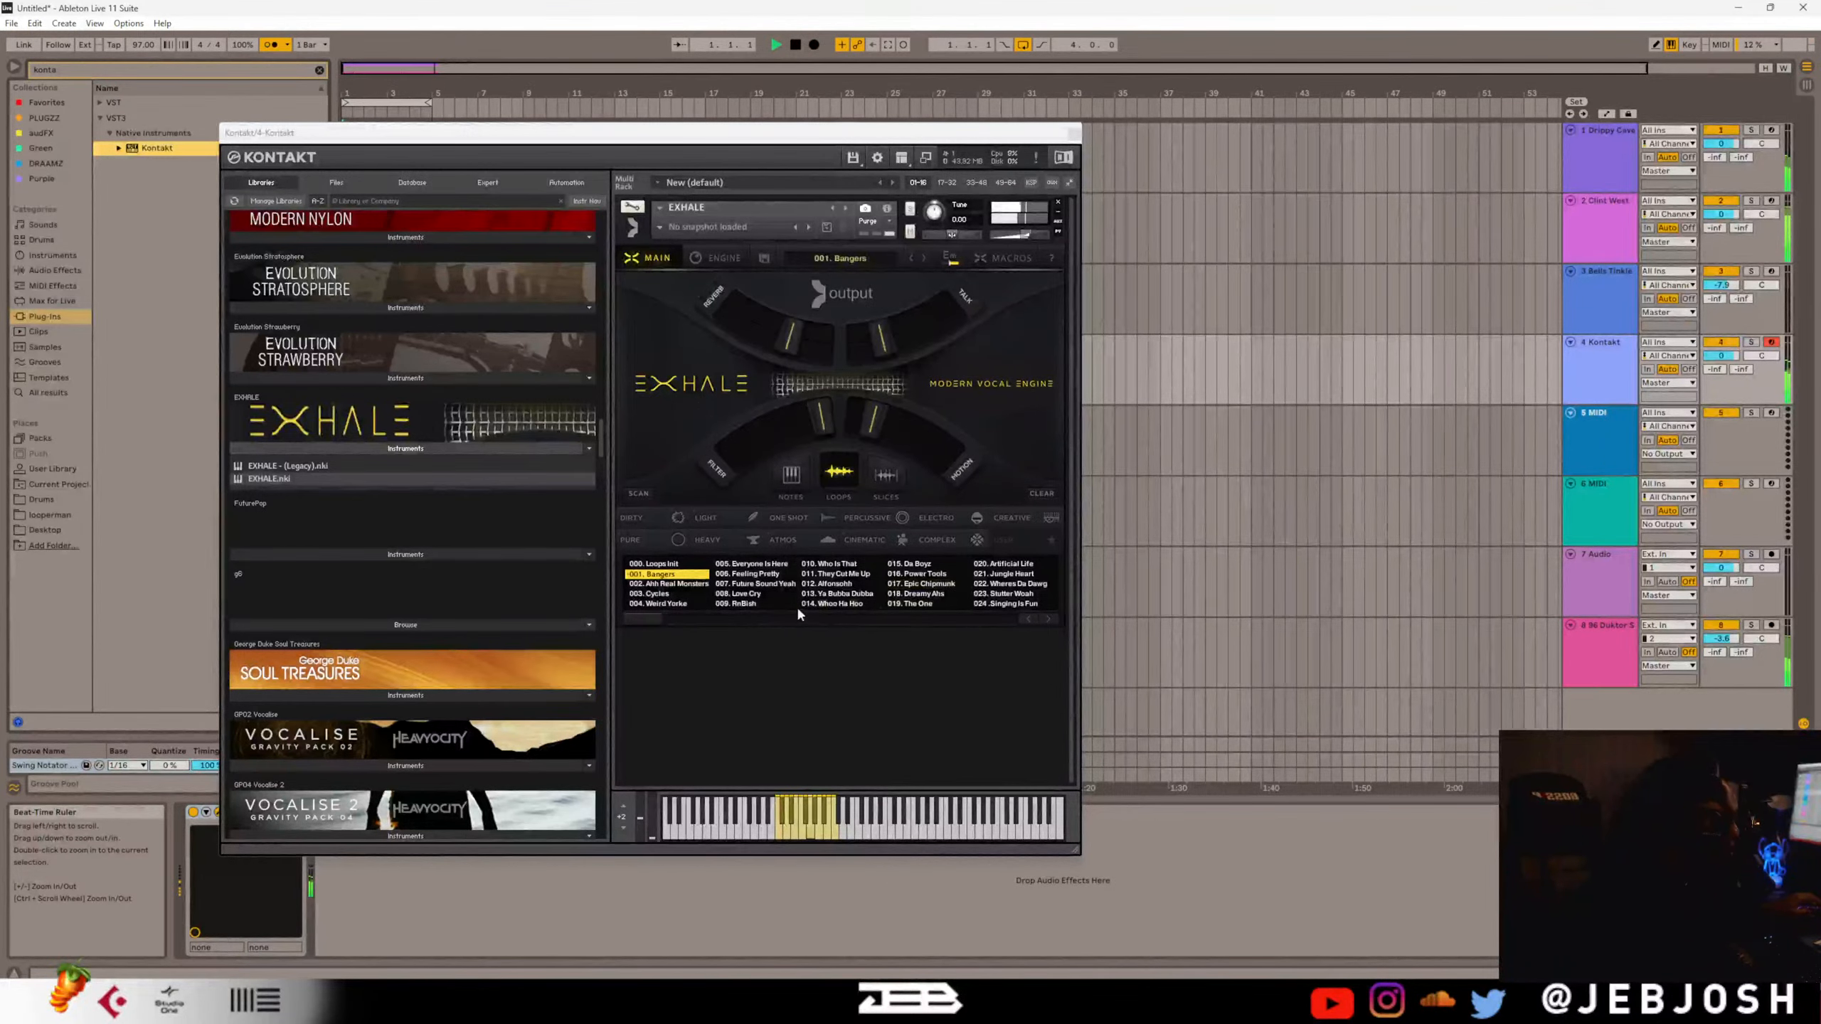
click(836, 585)
click(836, 585)
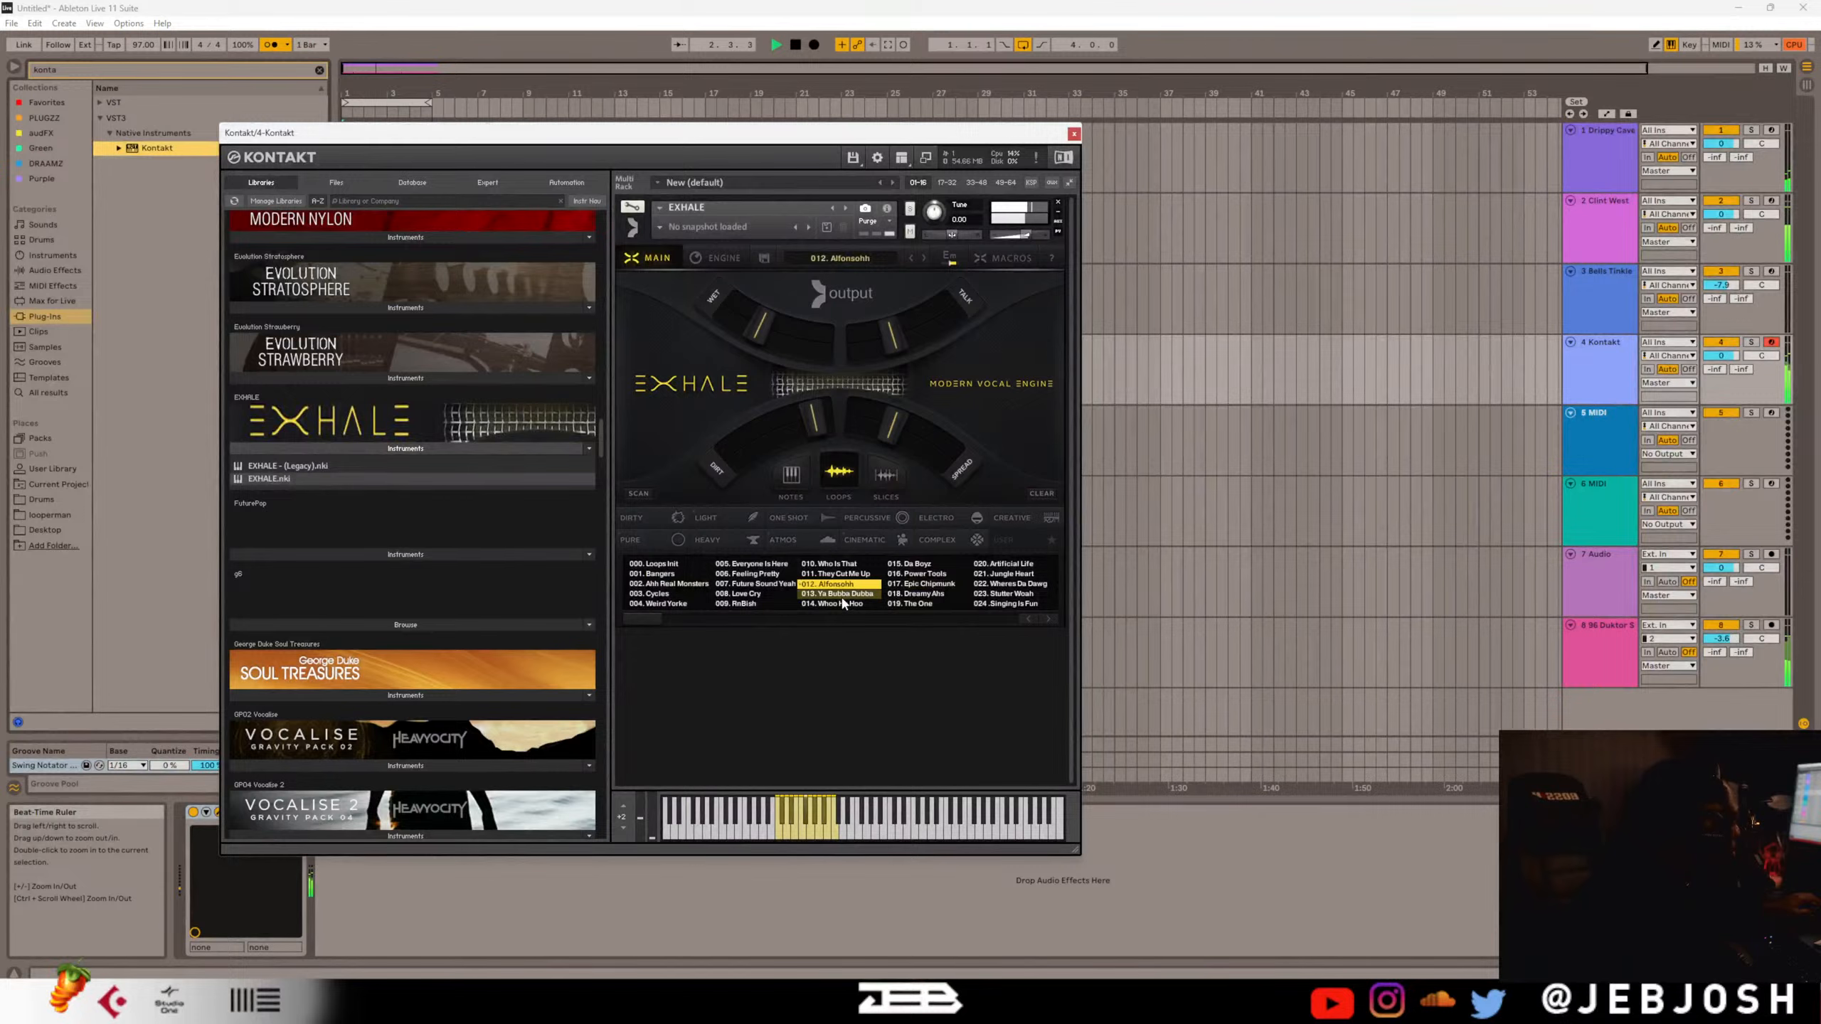
click(844, 605)
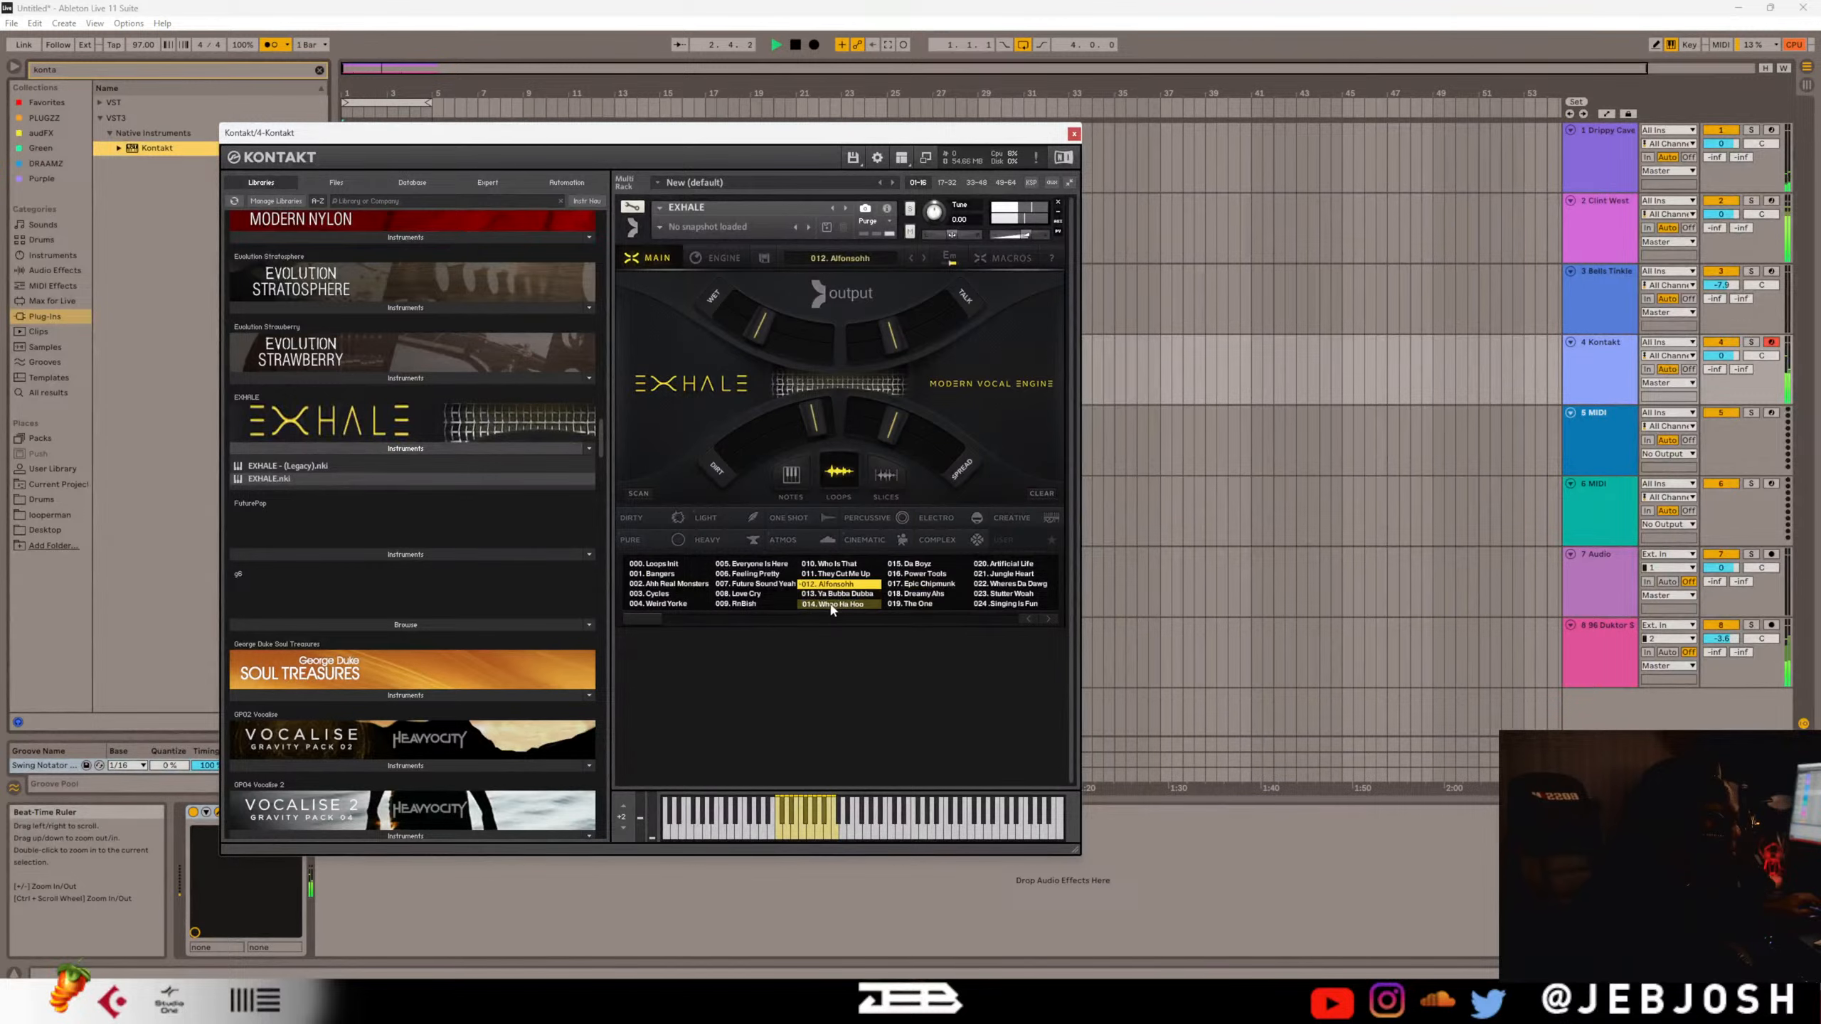
Audition the Feeling Pretty and Epic Chipmunk loop presets against the beat, load 021. Jungle Heart, and stop playback.
click(731, 575)
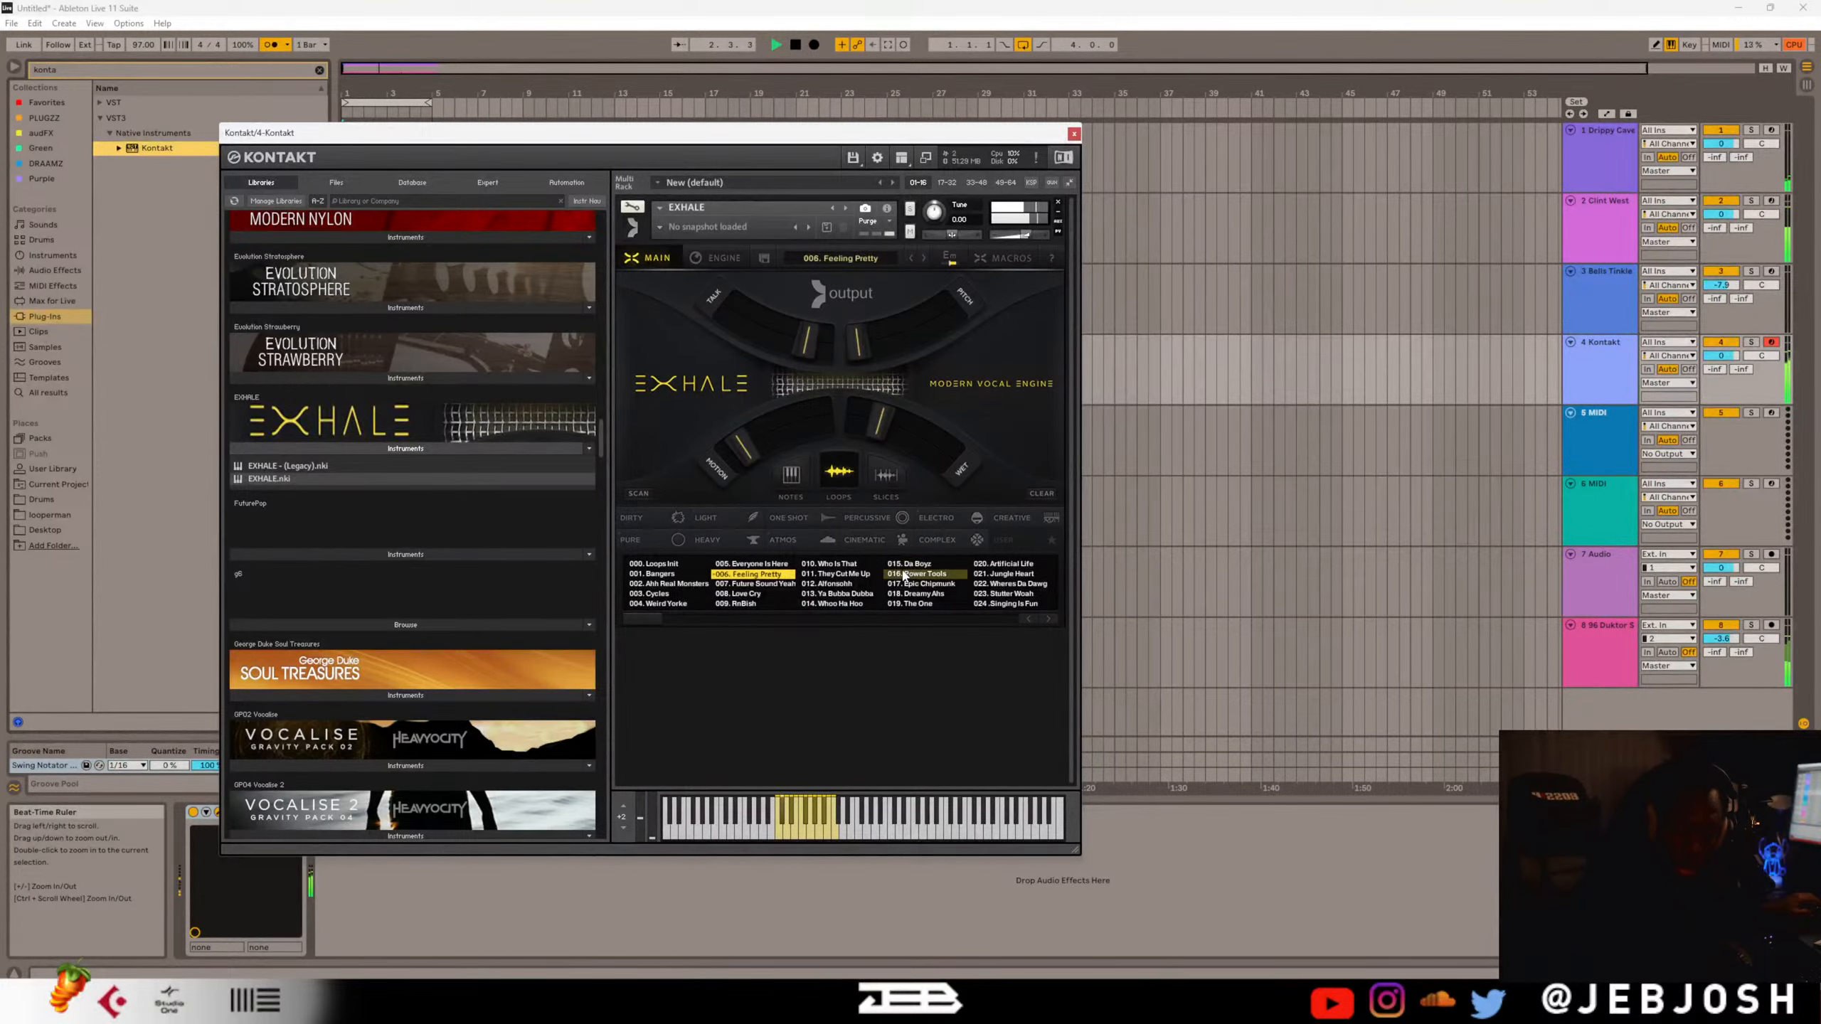
click(950, 586)
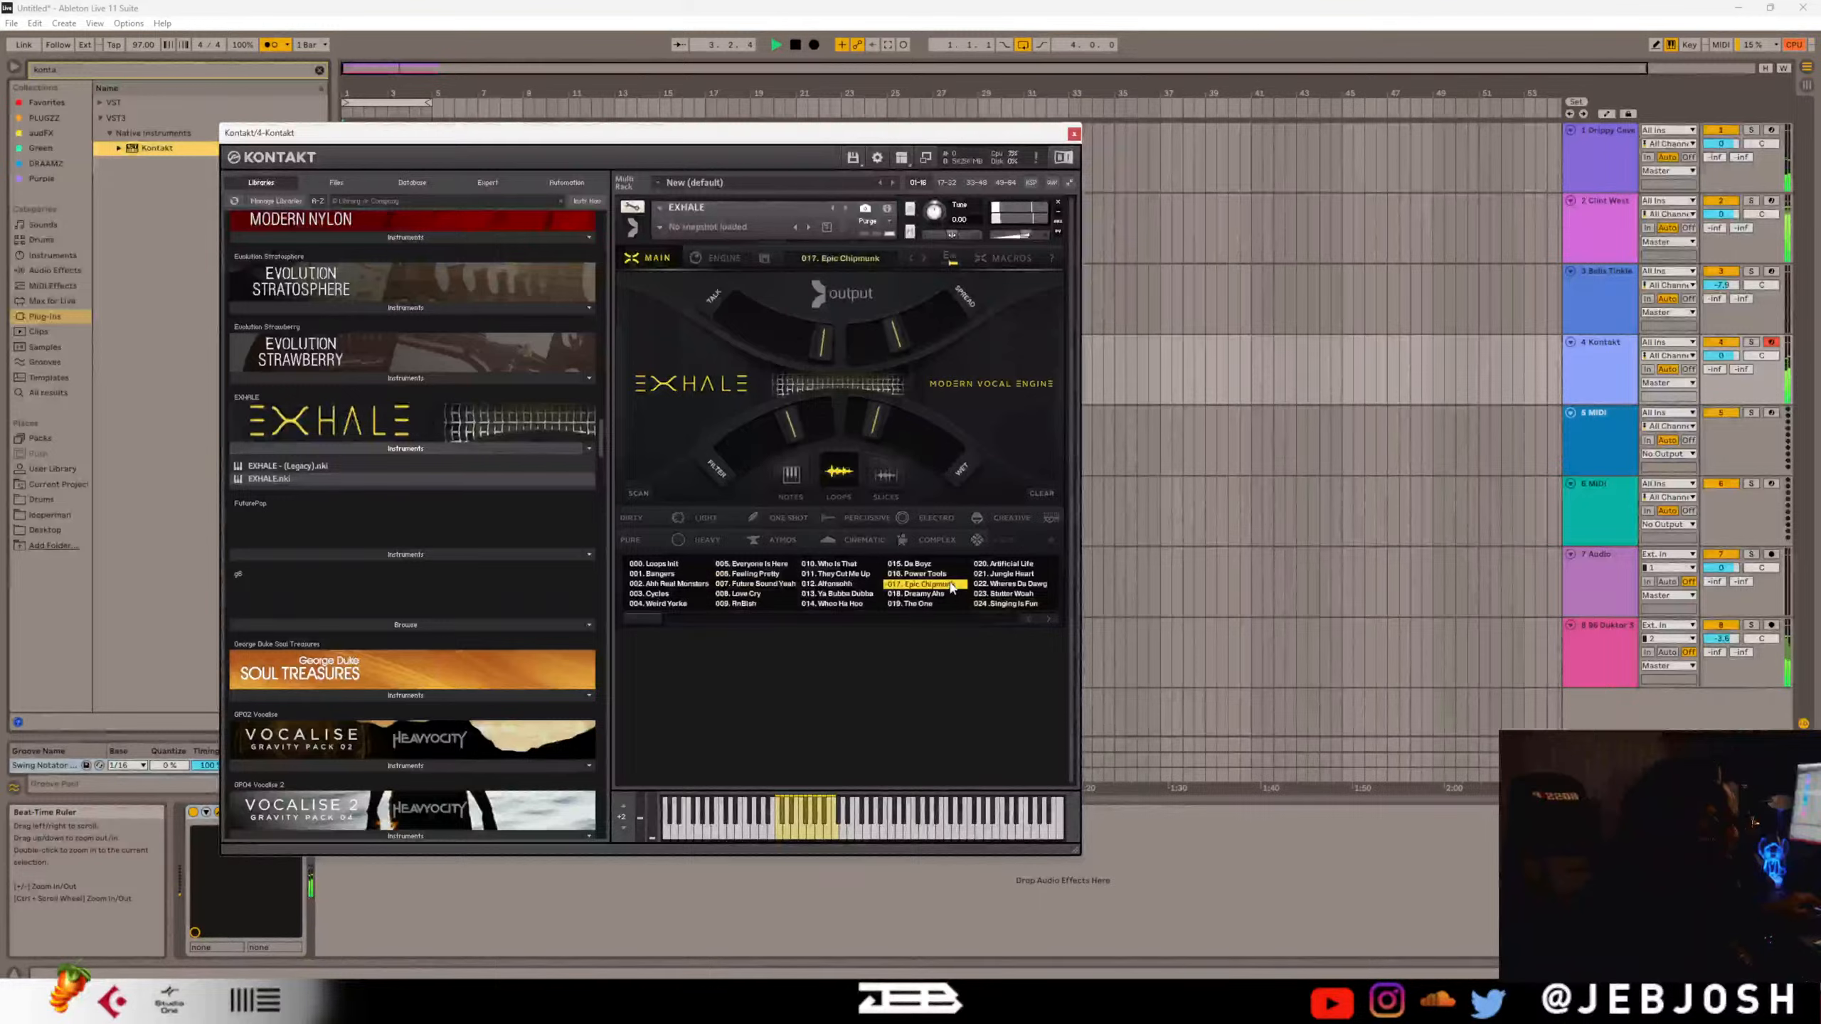
click(1006, 574)
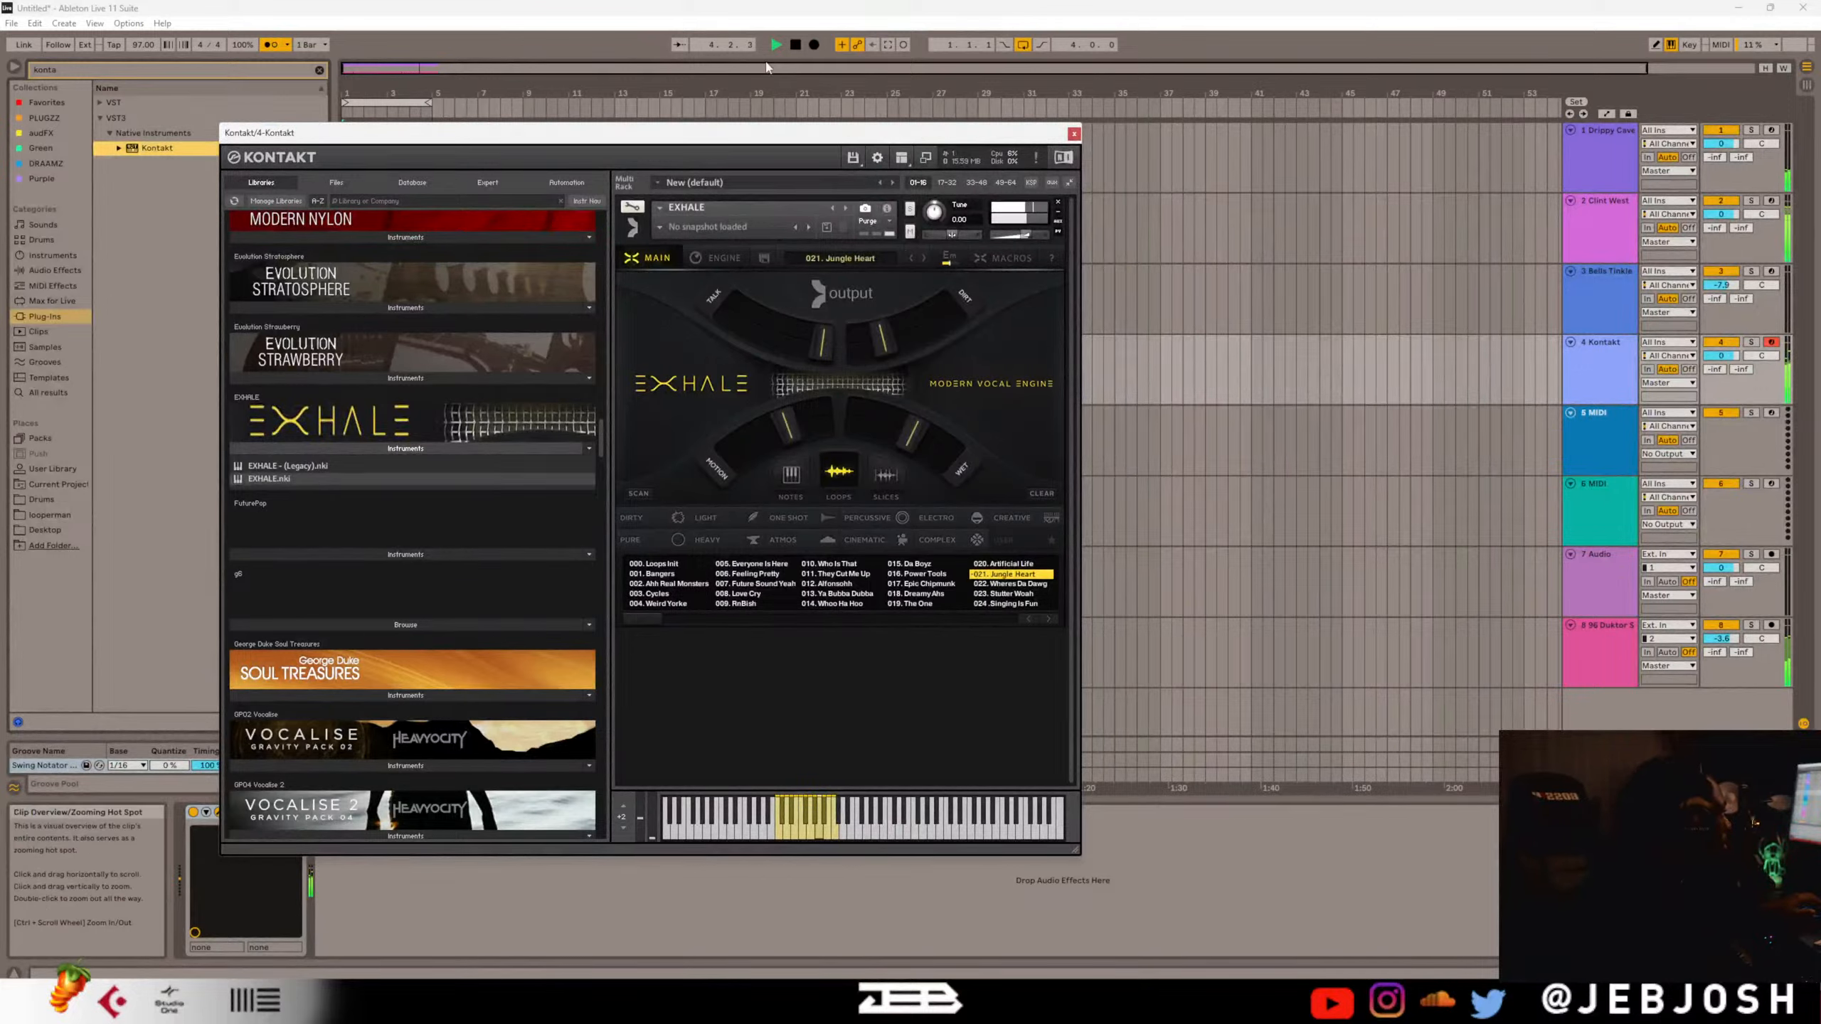
click(796, 46)
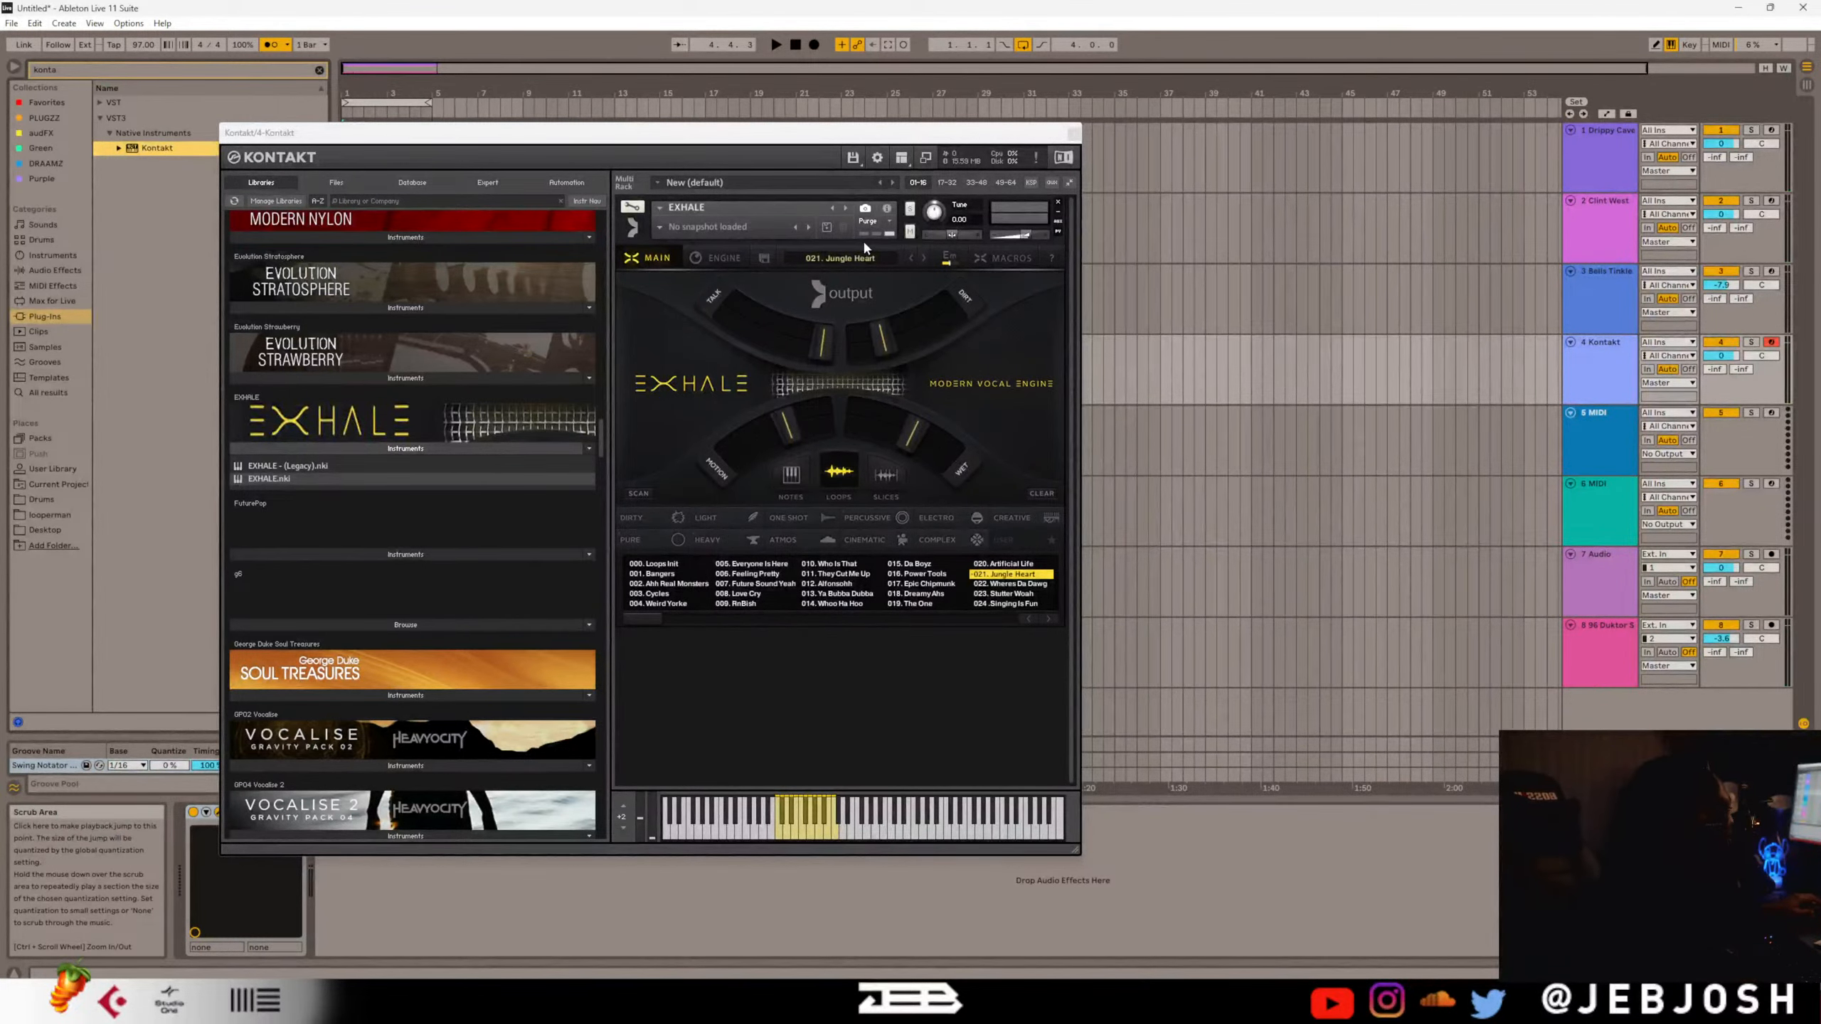
Set the EXHALE instrument's tuning to 12.00 in Kontakt and lower its volume slightly.
drag(928, 219, 938, 189)
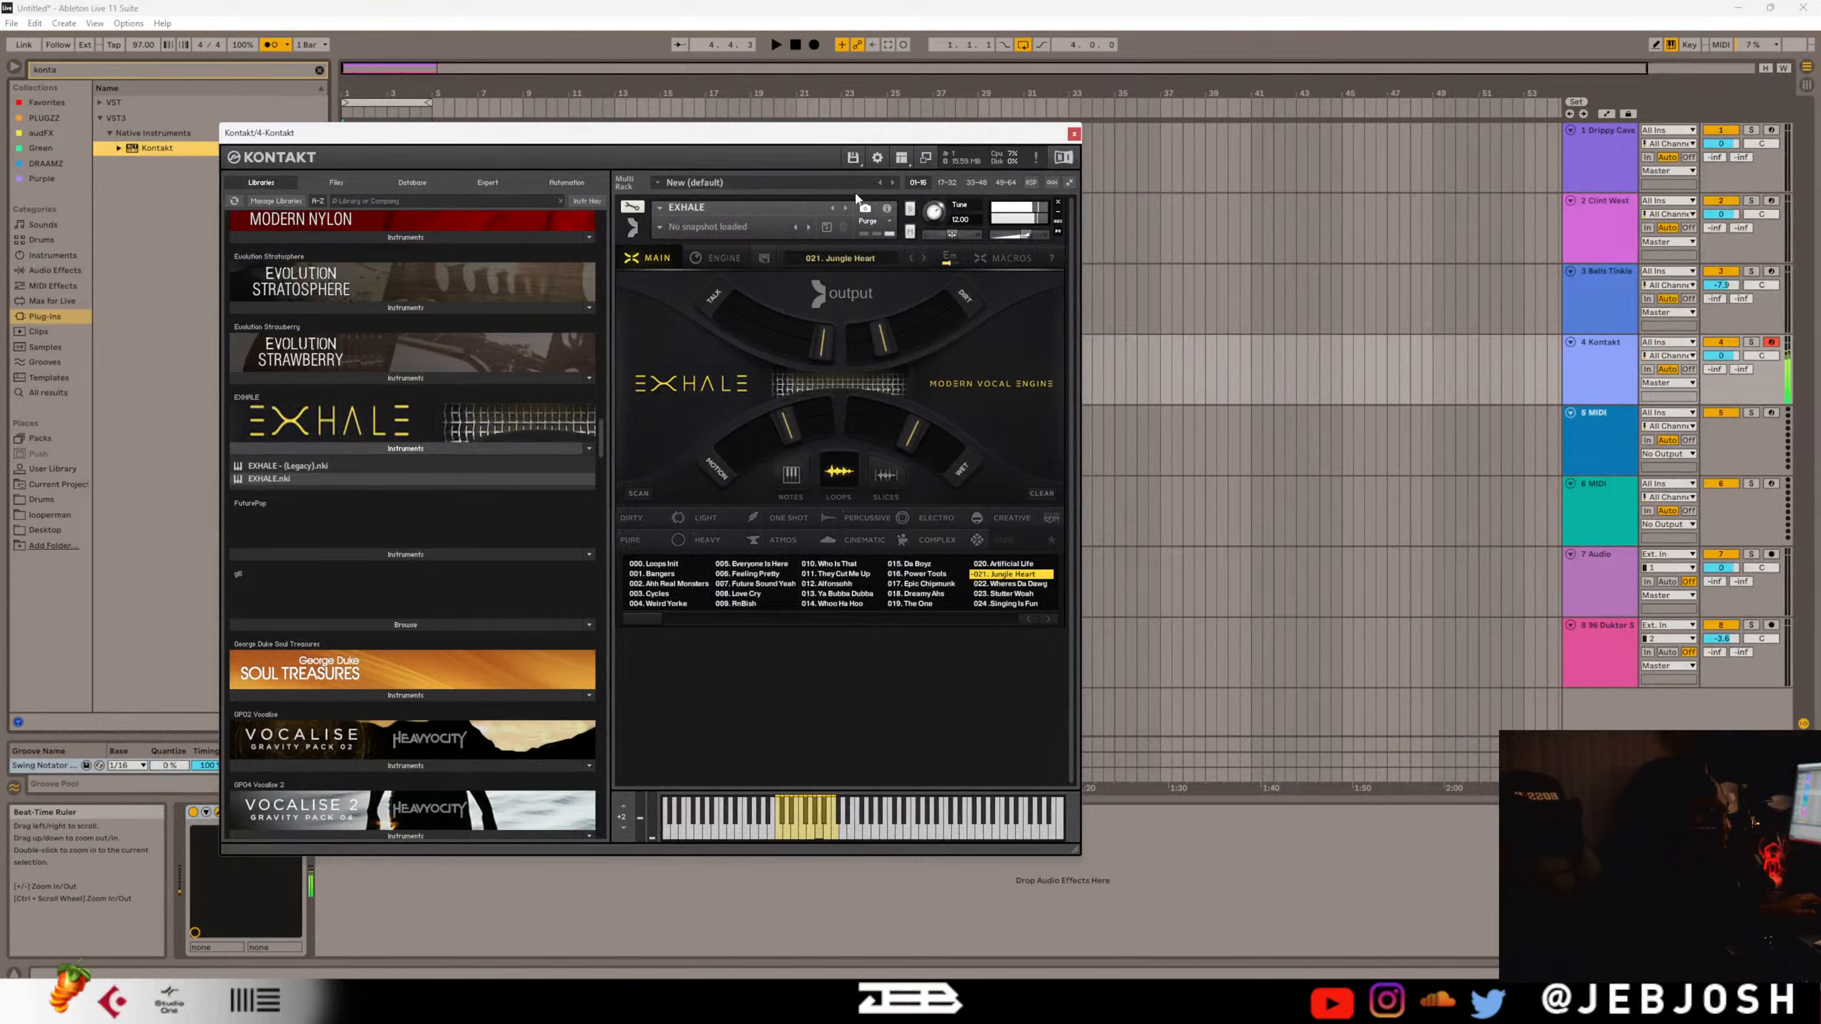
drag(1026, 235, 1020, 236)
click(1074, 134)
Clear the browser search and look through the DRAAMZ collection and the Drums folder for sounds.
click(320, 69)
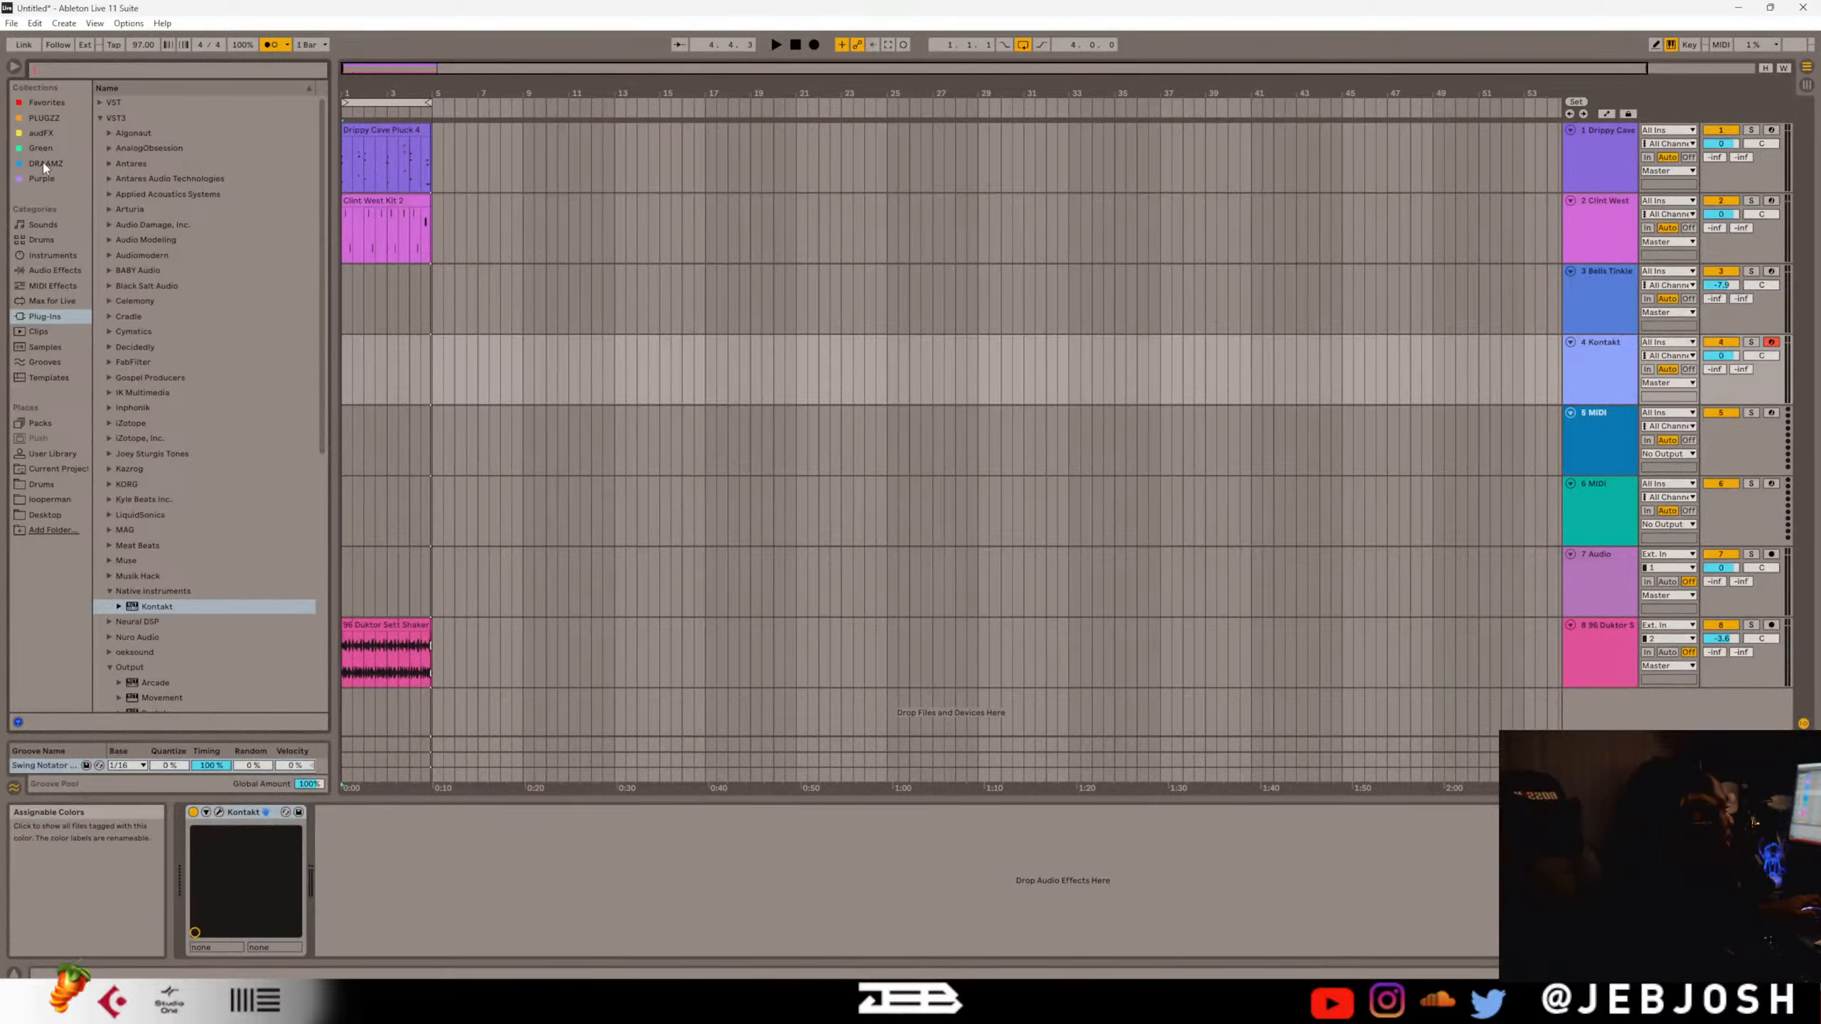
click(43, 164)
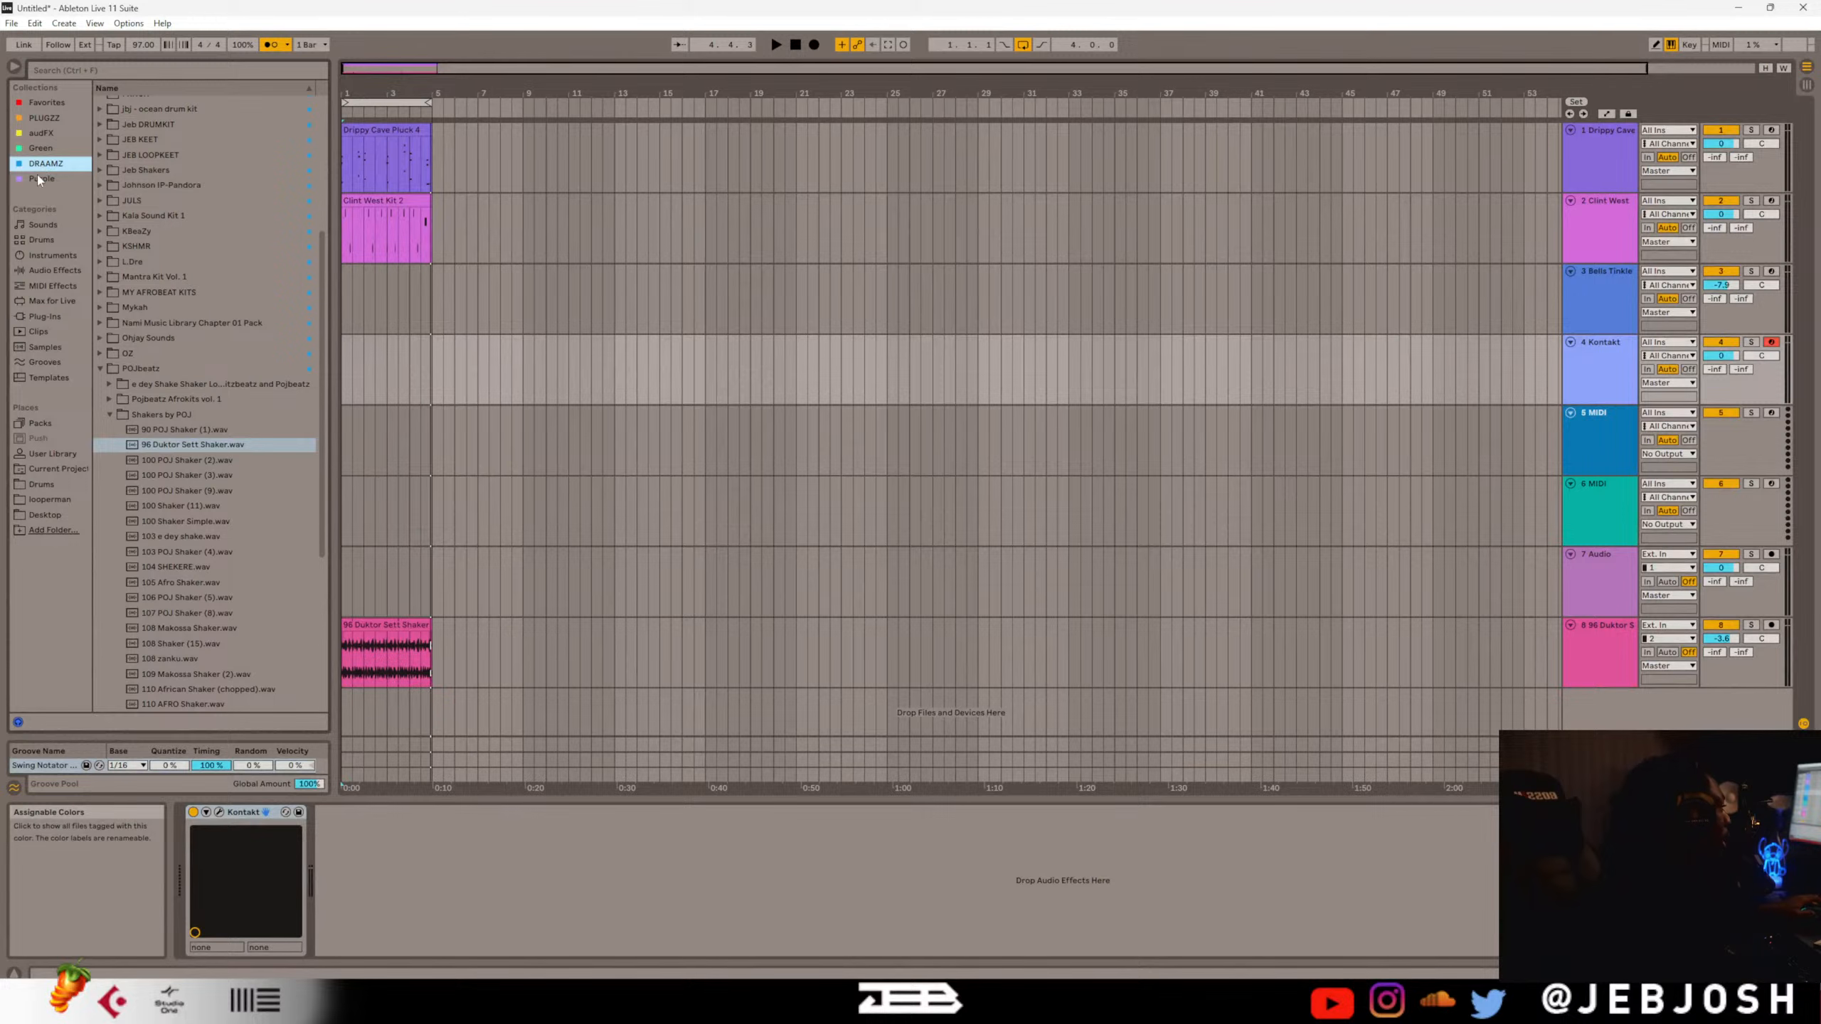
click(50, 486)
mouse_move(325, 178)
mouse_down()
mouse_move(326, 93)
mouse_move(309, 188)
mouse_up()
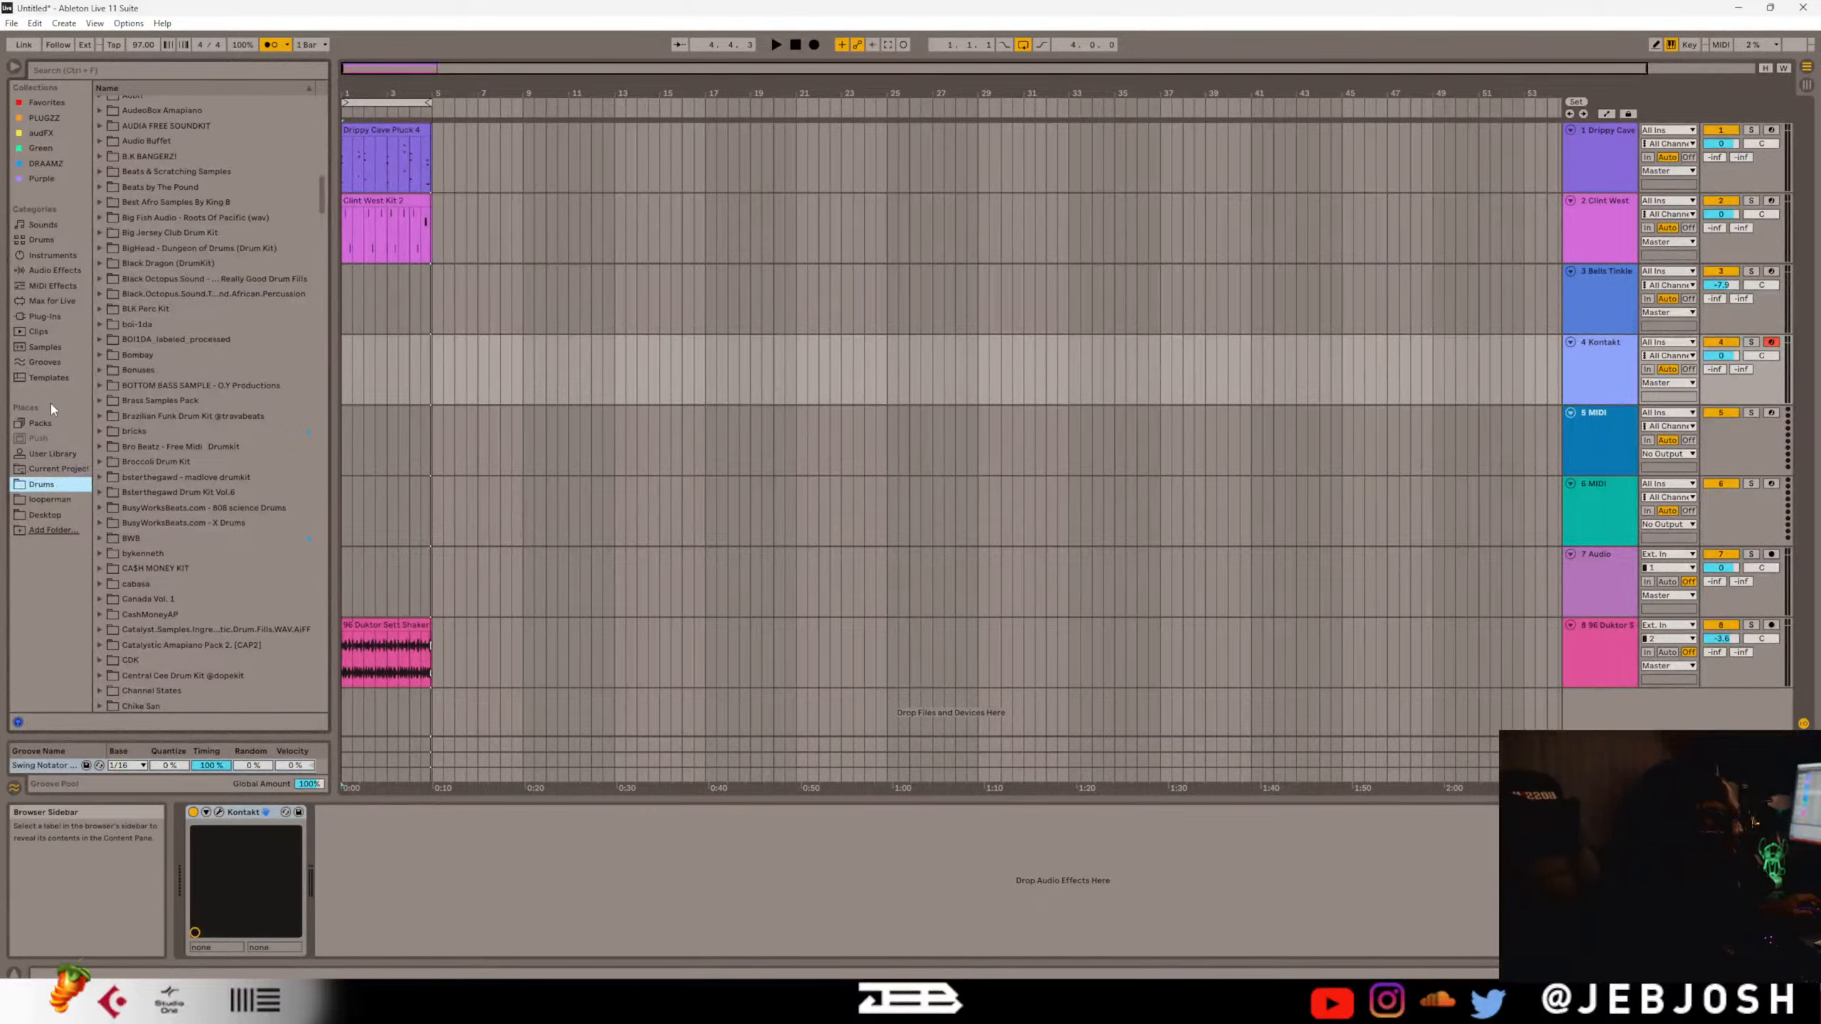
Search the plug-ins for "eos" and add Audio Damage's Eos 2 after Kontakt on the Kontakt track.
click(42, 317)
click(161, 71)
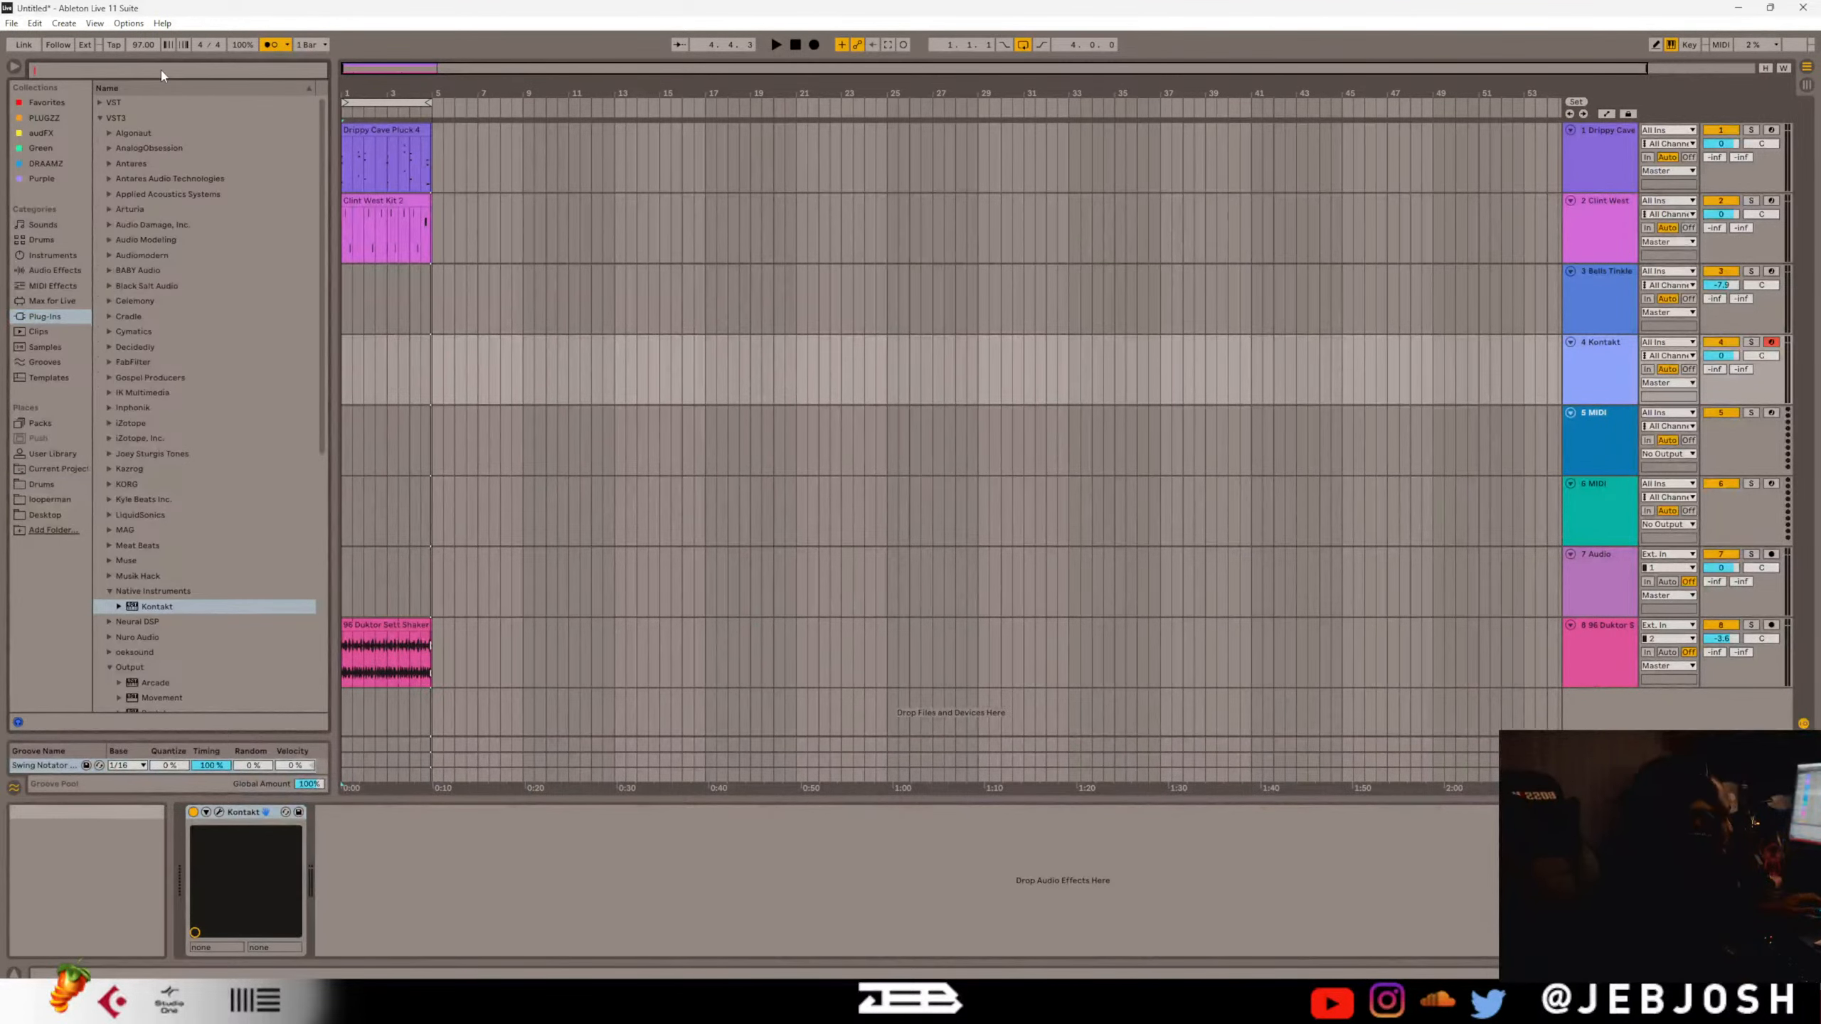
text(e)
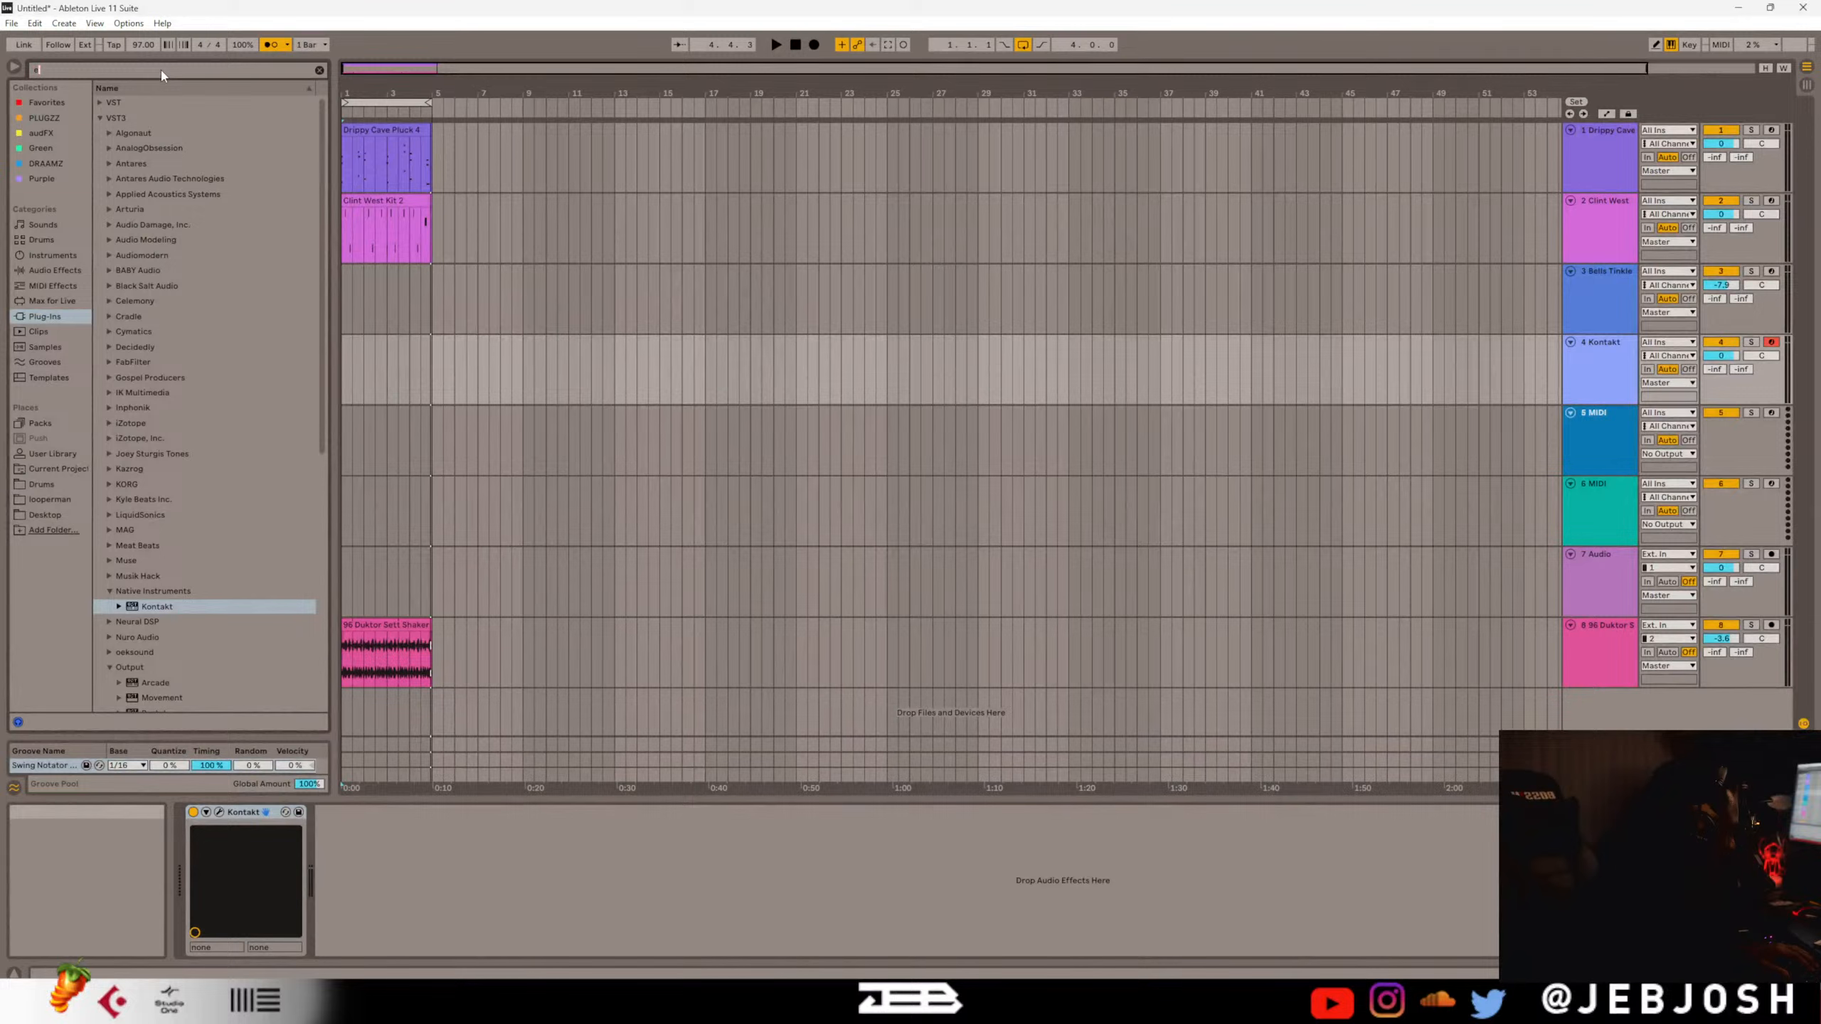
text(os)
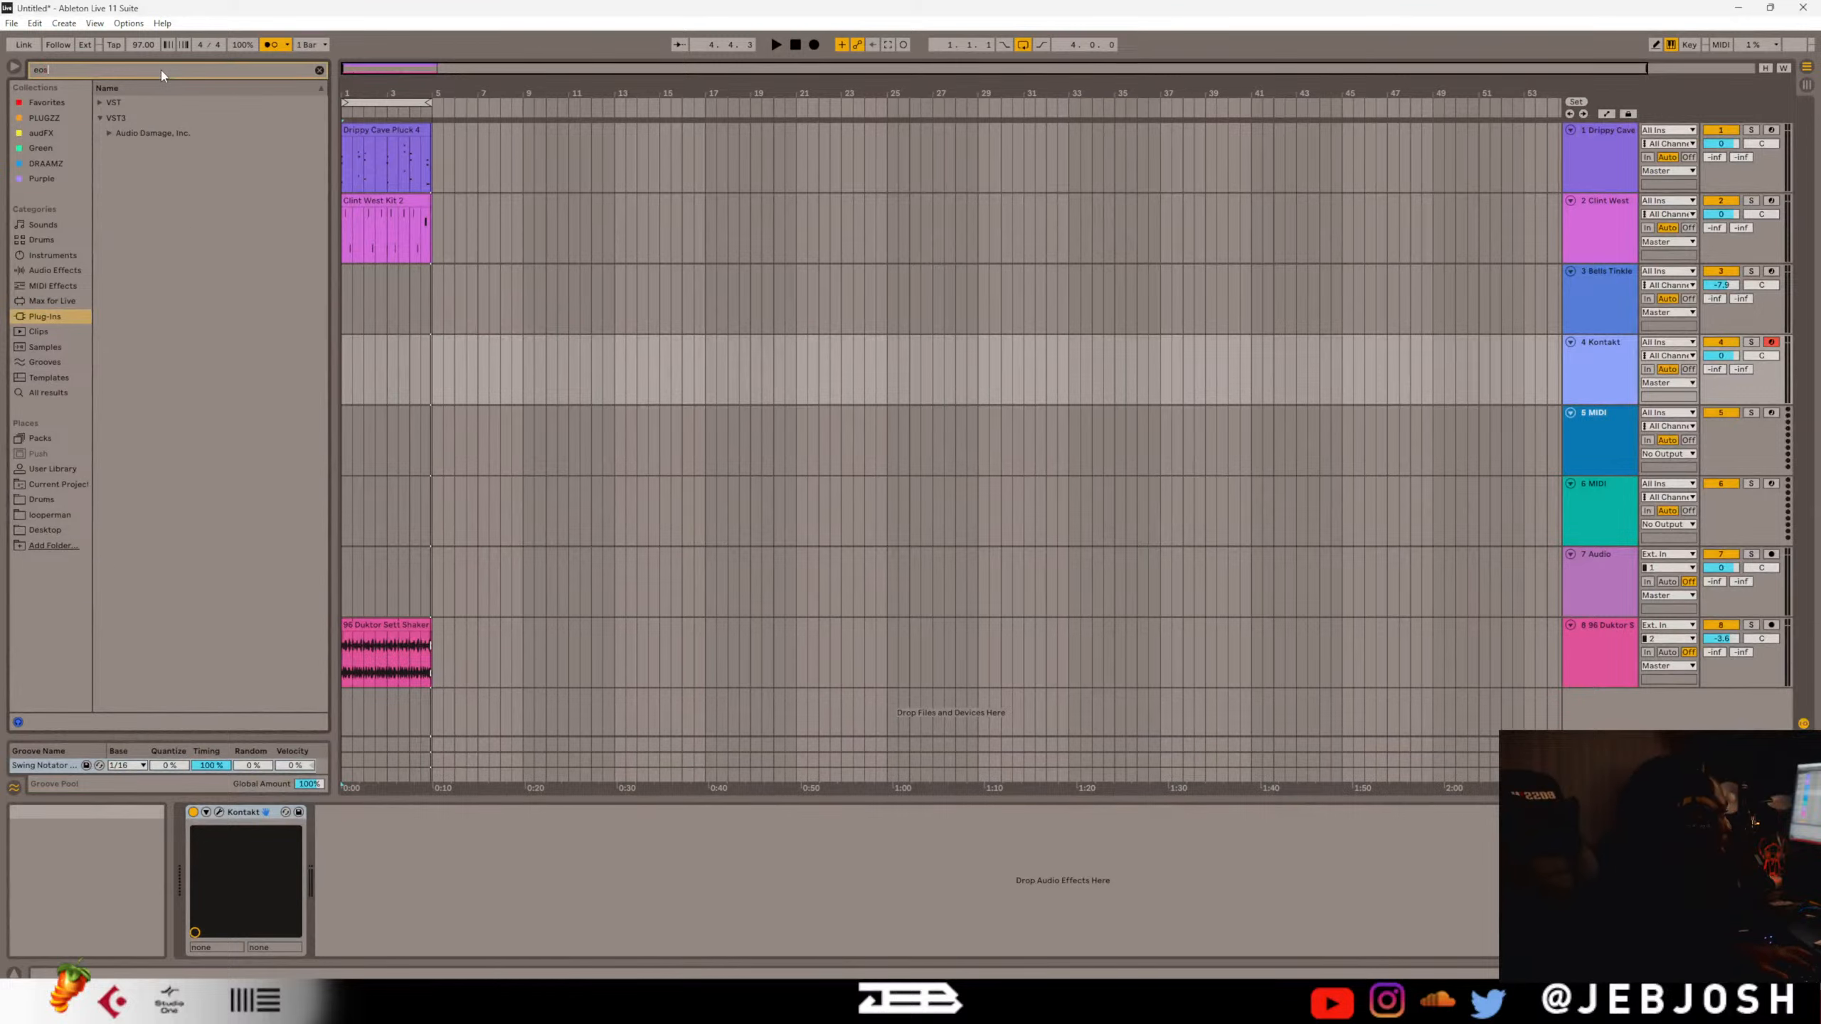
click(110, 132)
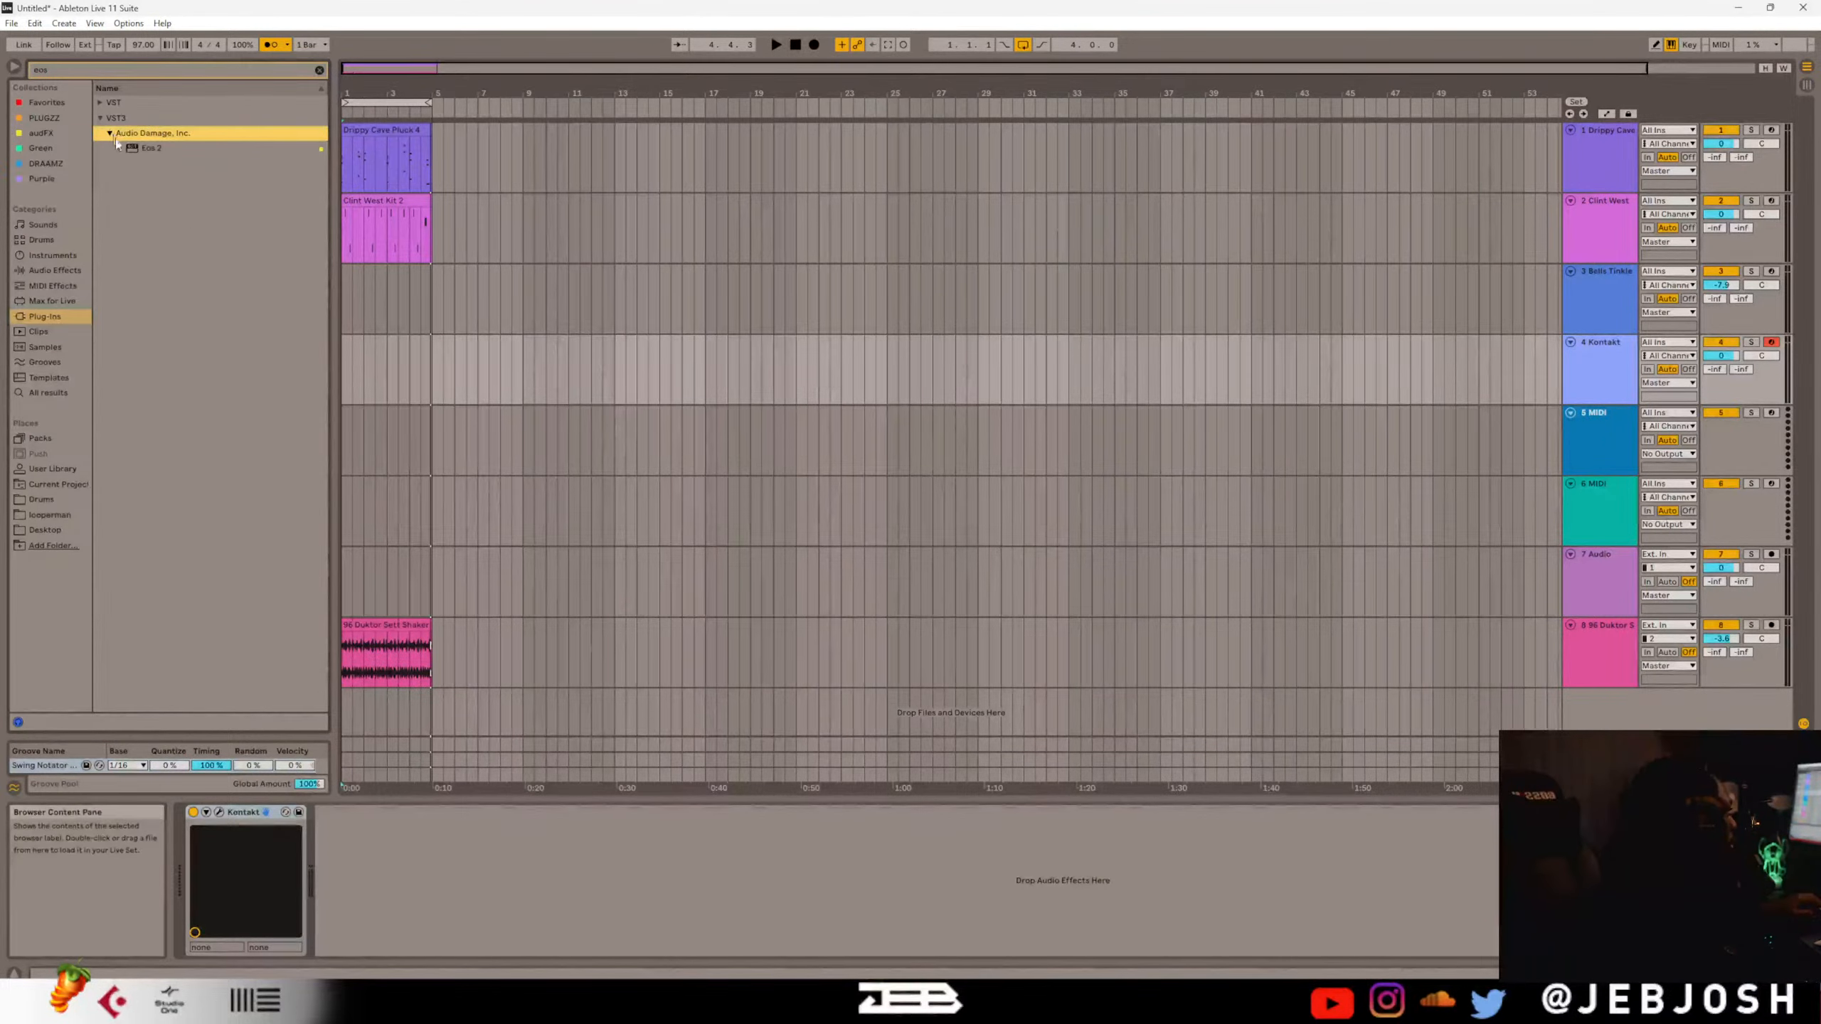
drag(159, 151, 396, 828)
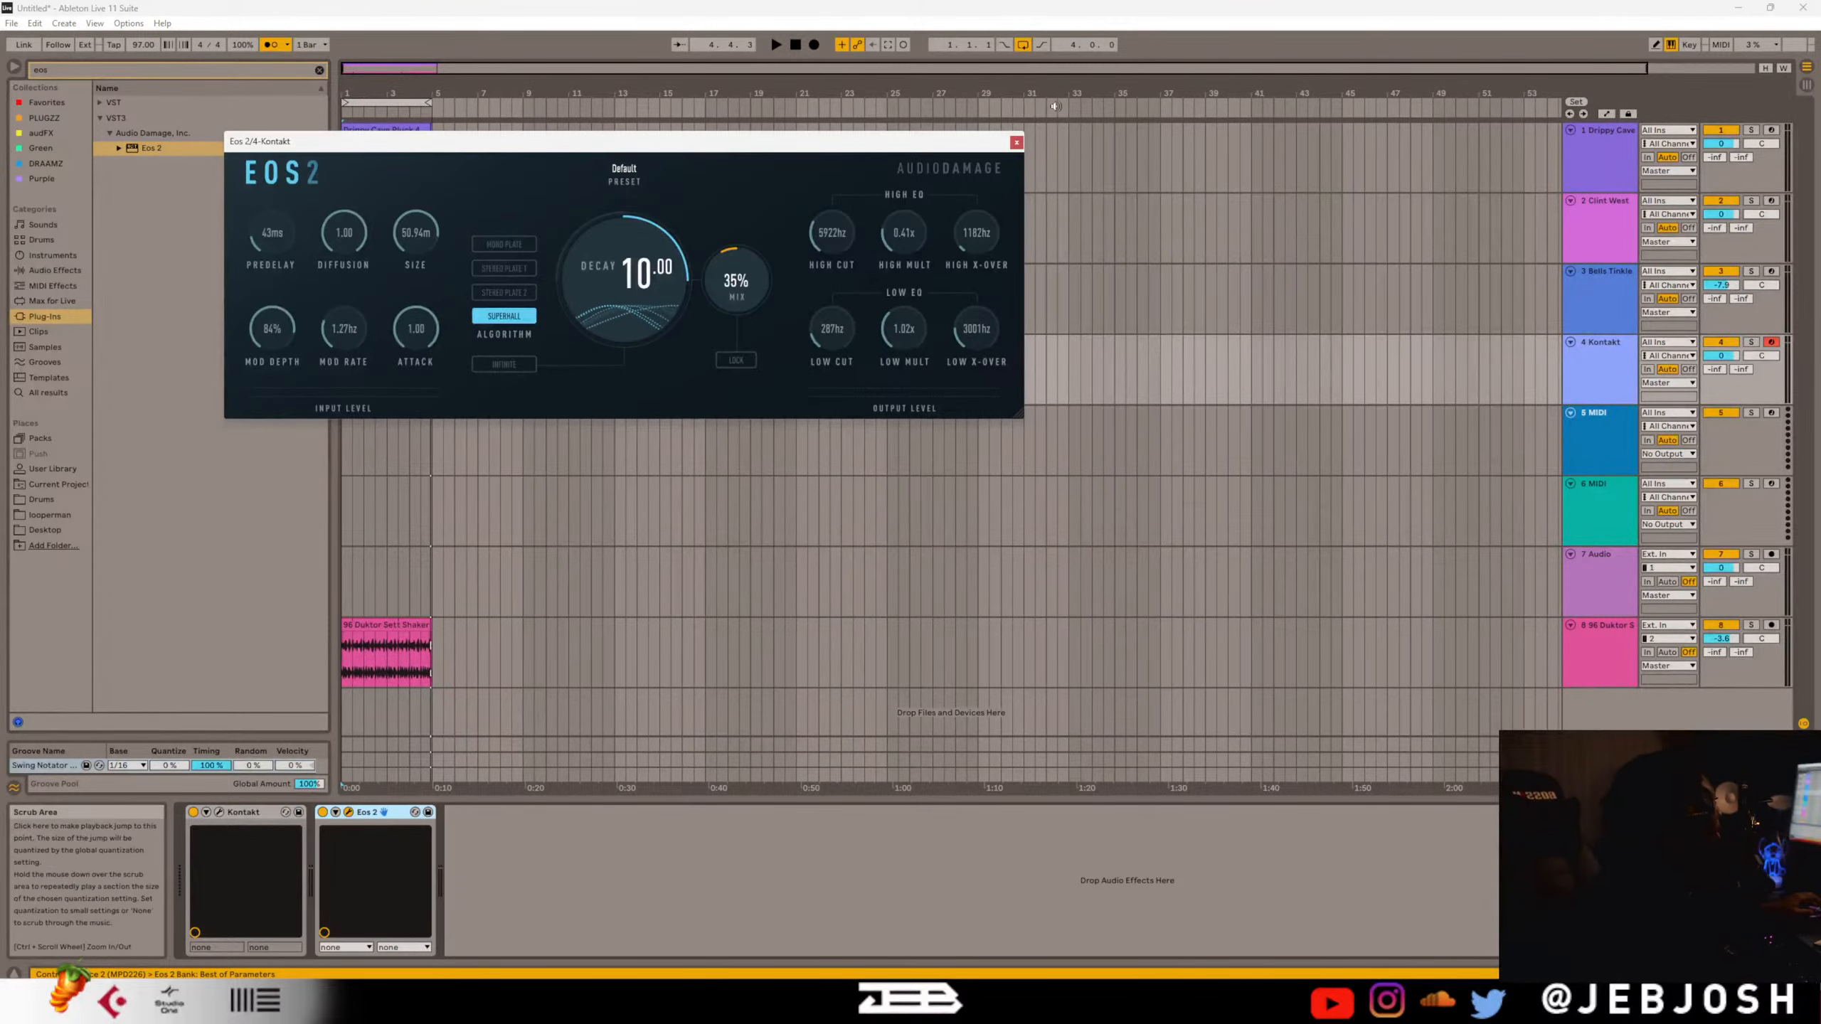
click(1016, 144)
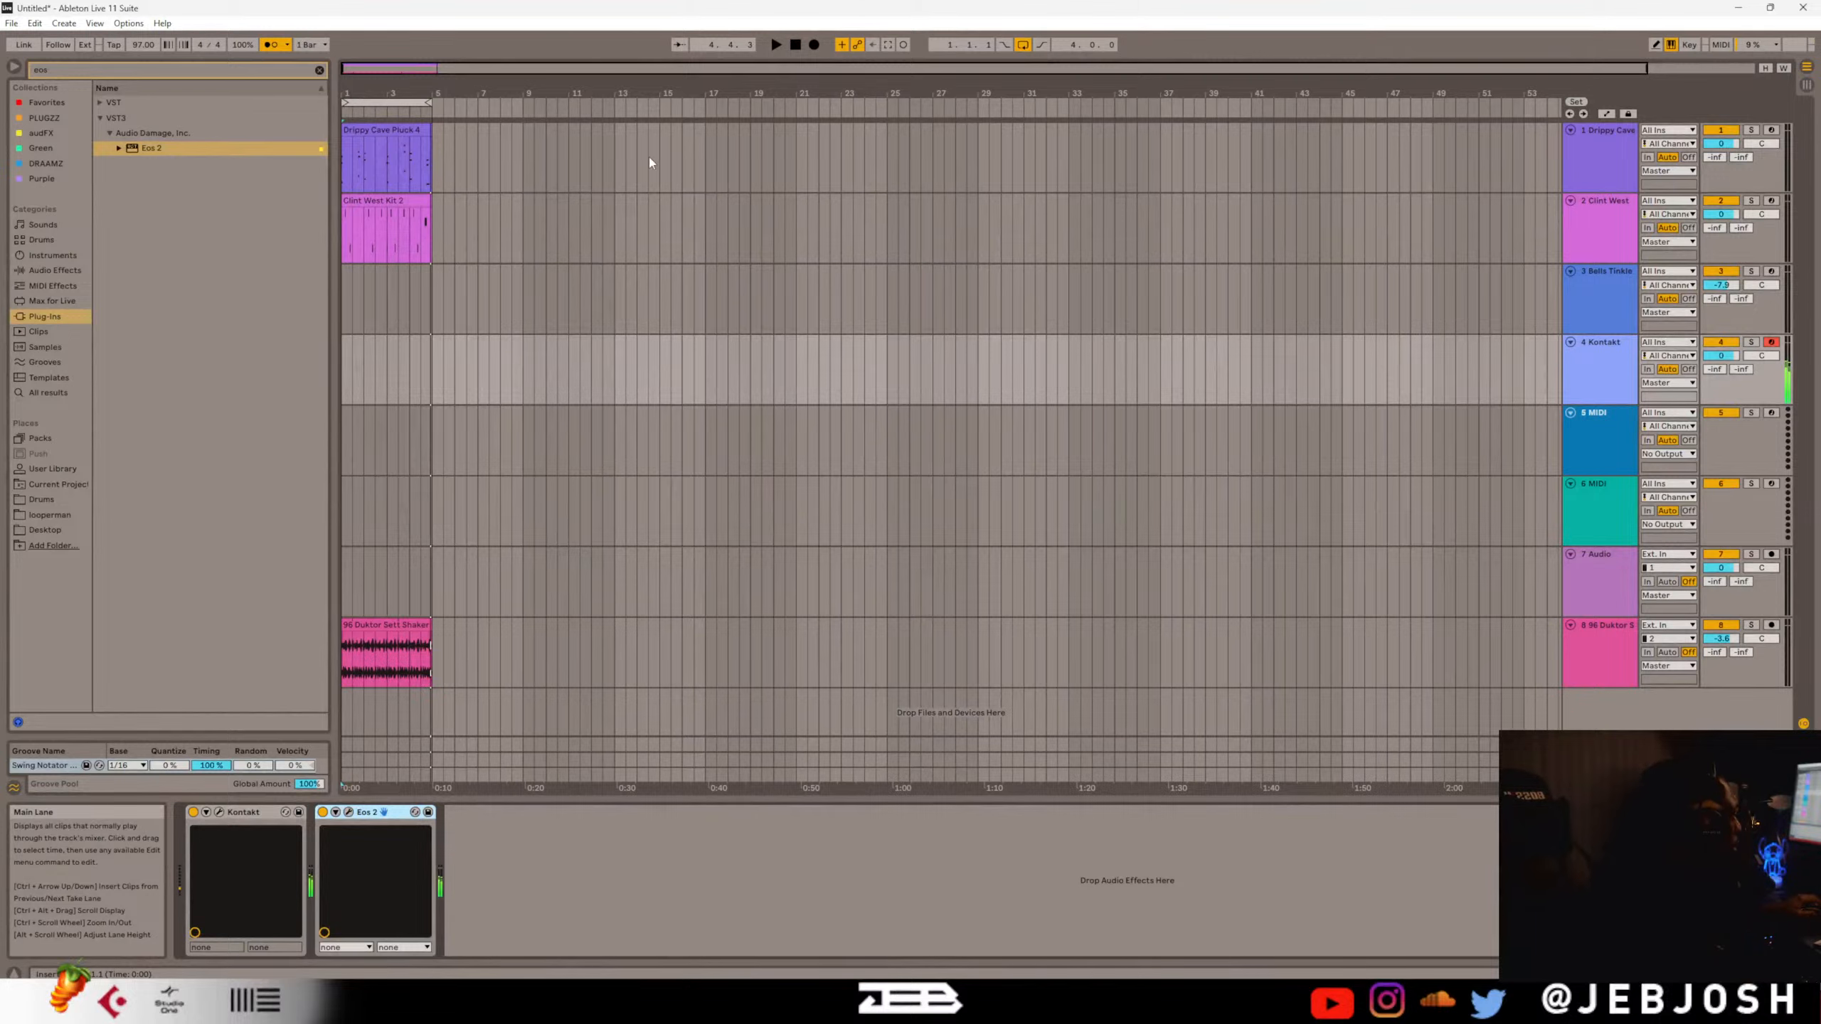
Create a MIDI clip at the start of the Kontakt track and add an A2 note at its beginning.
click(776, 44)
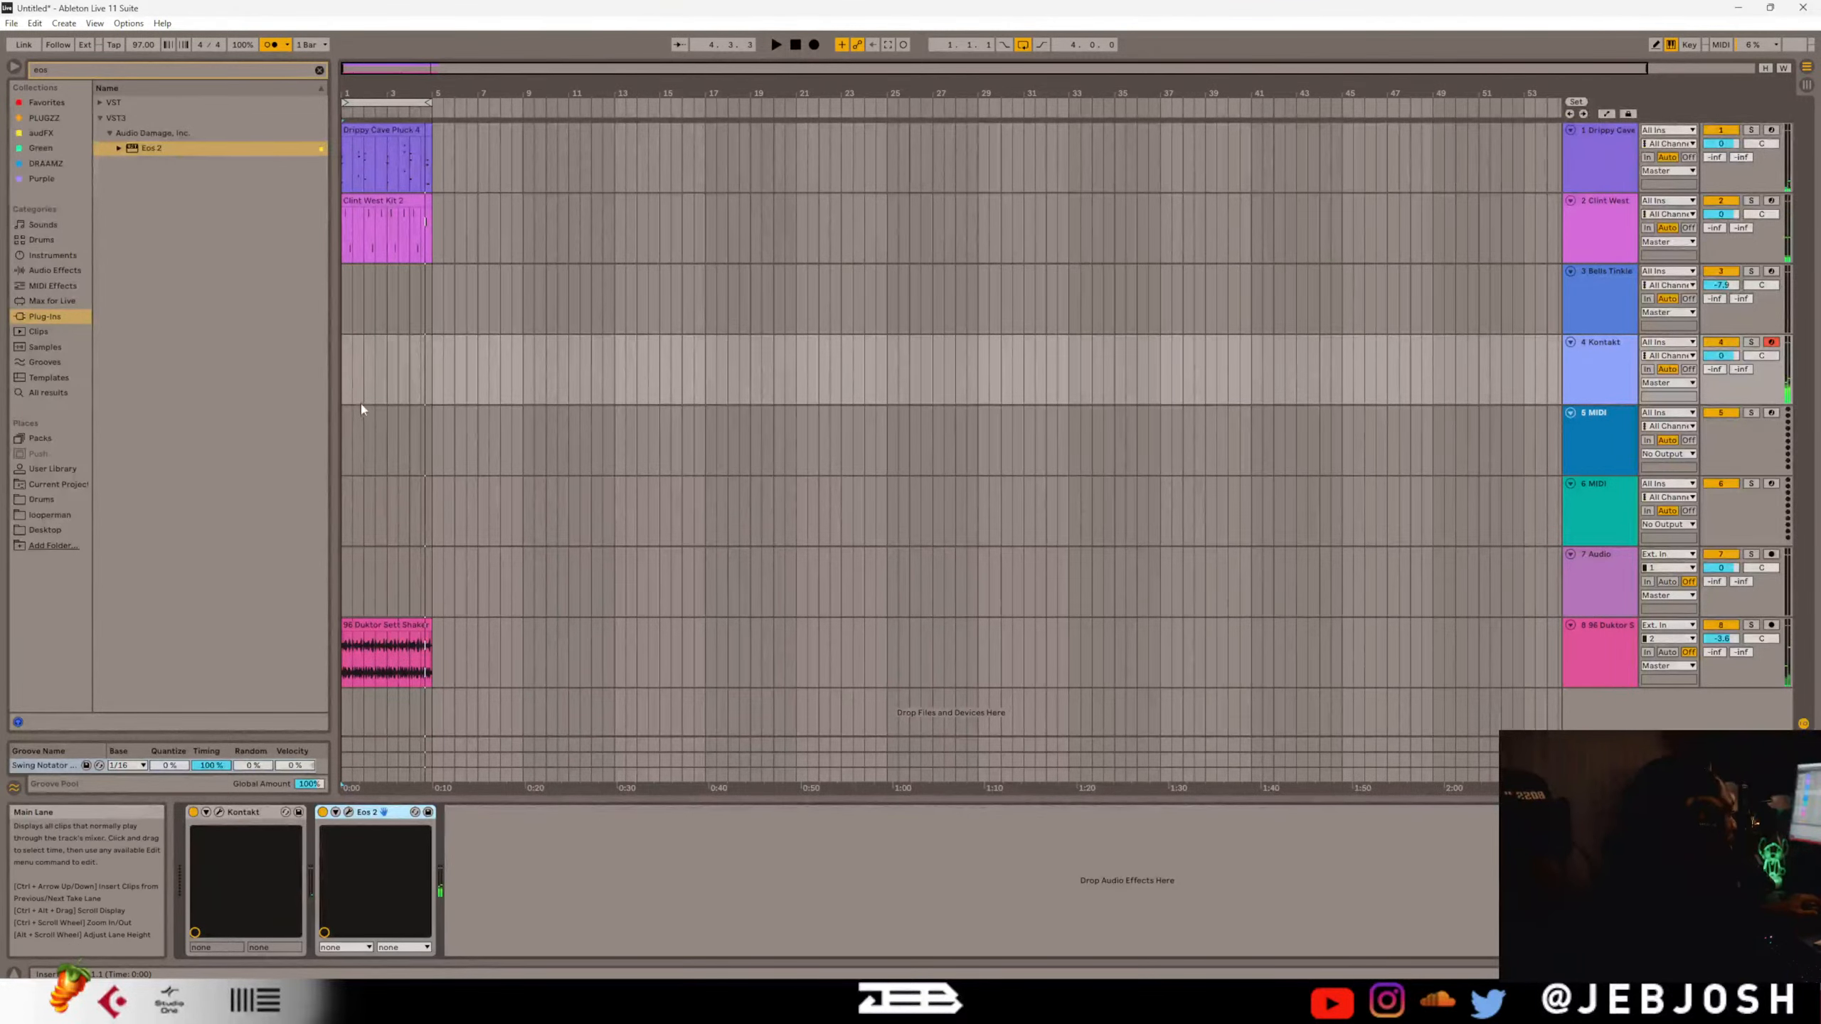
double_click(346, 382)
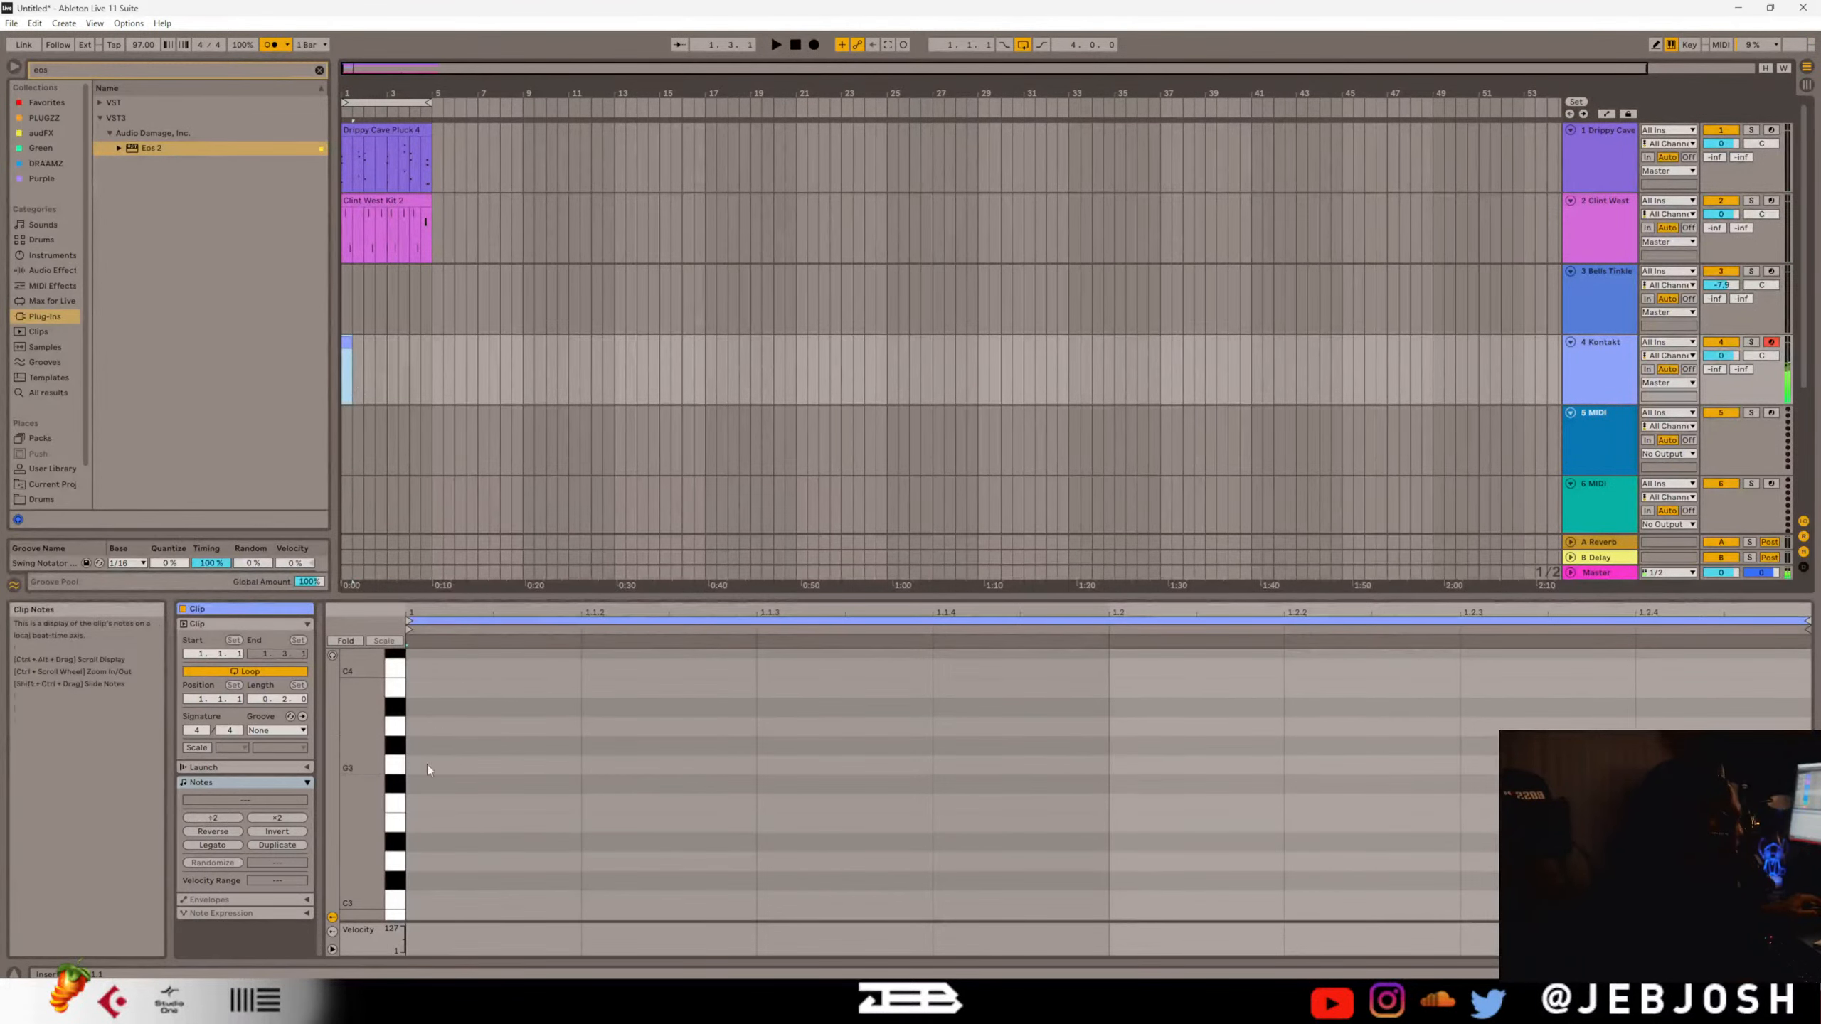
scroll(430, 768, up, 3)
scroll(444, 739, down, 6)
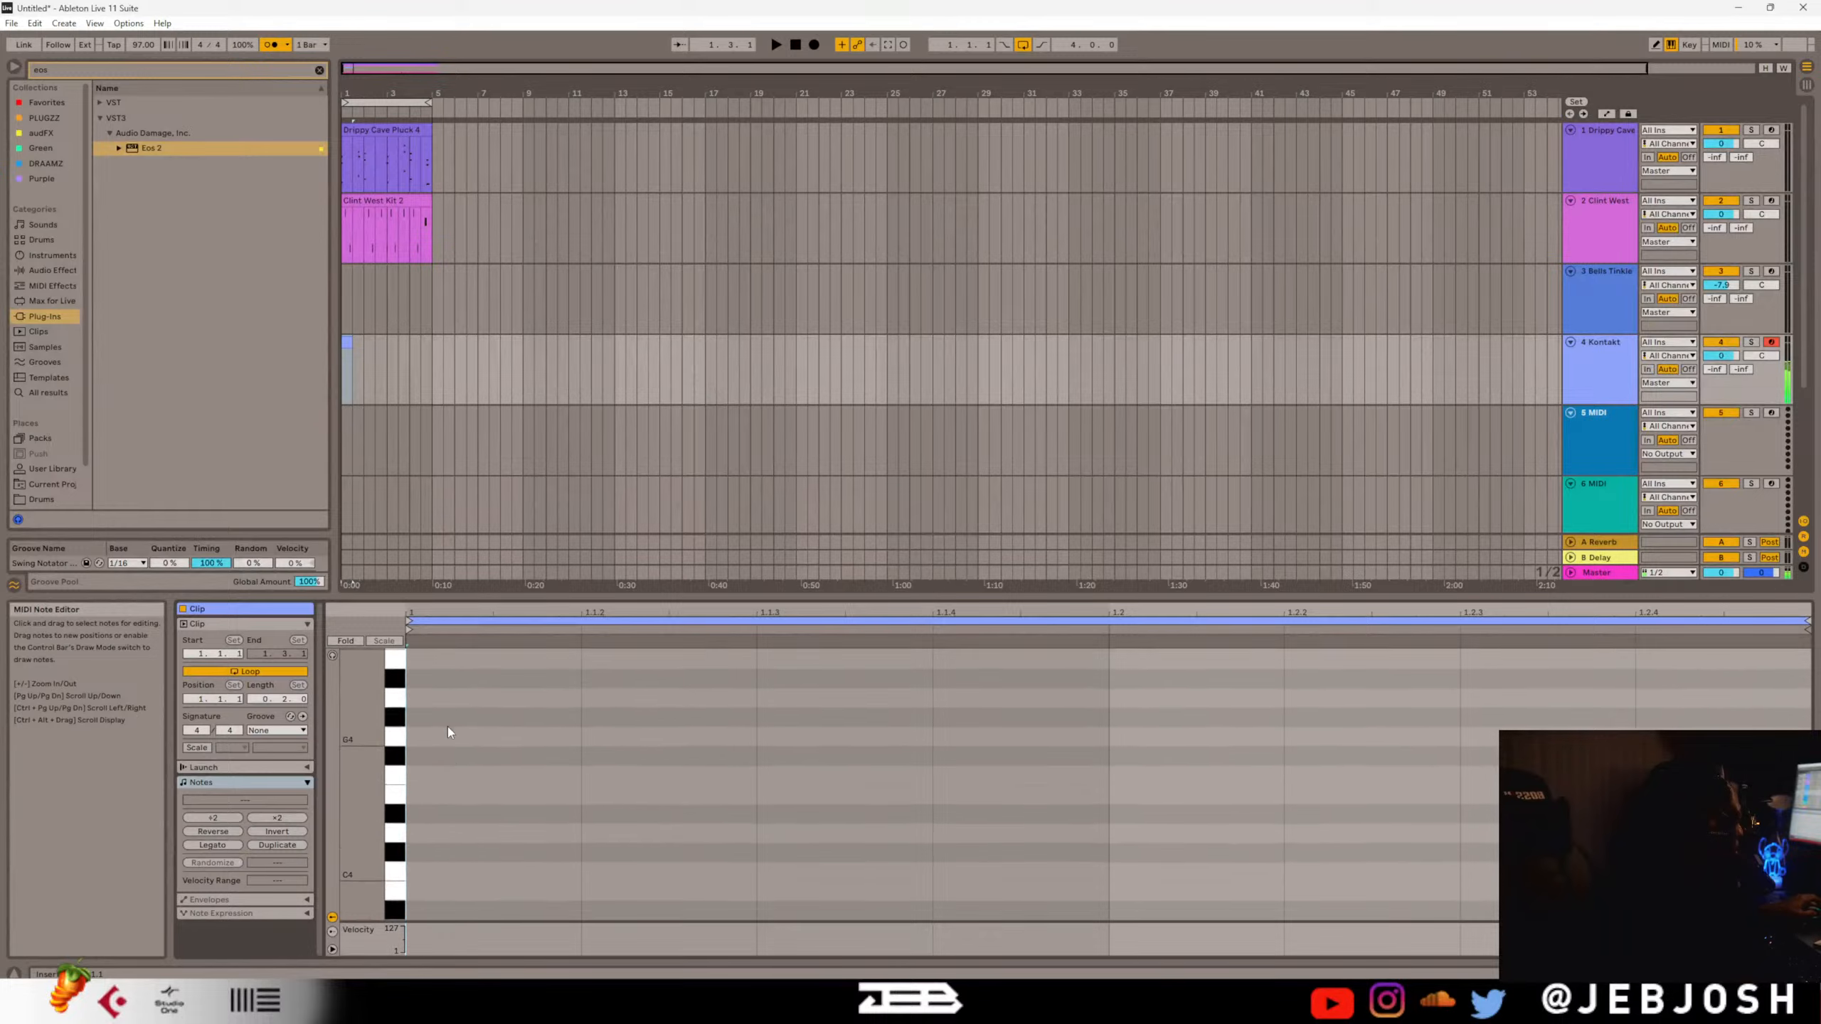
scroll(430, 789, down, 2)
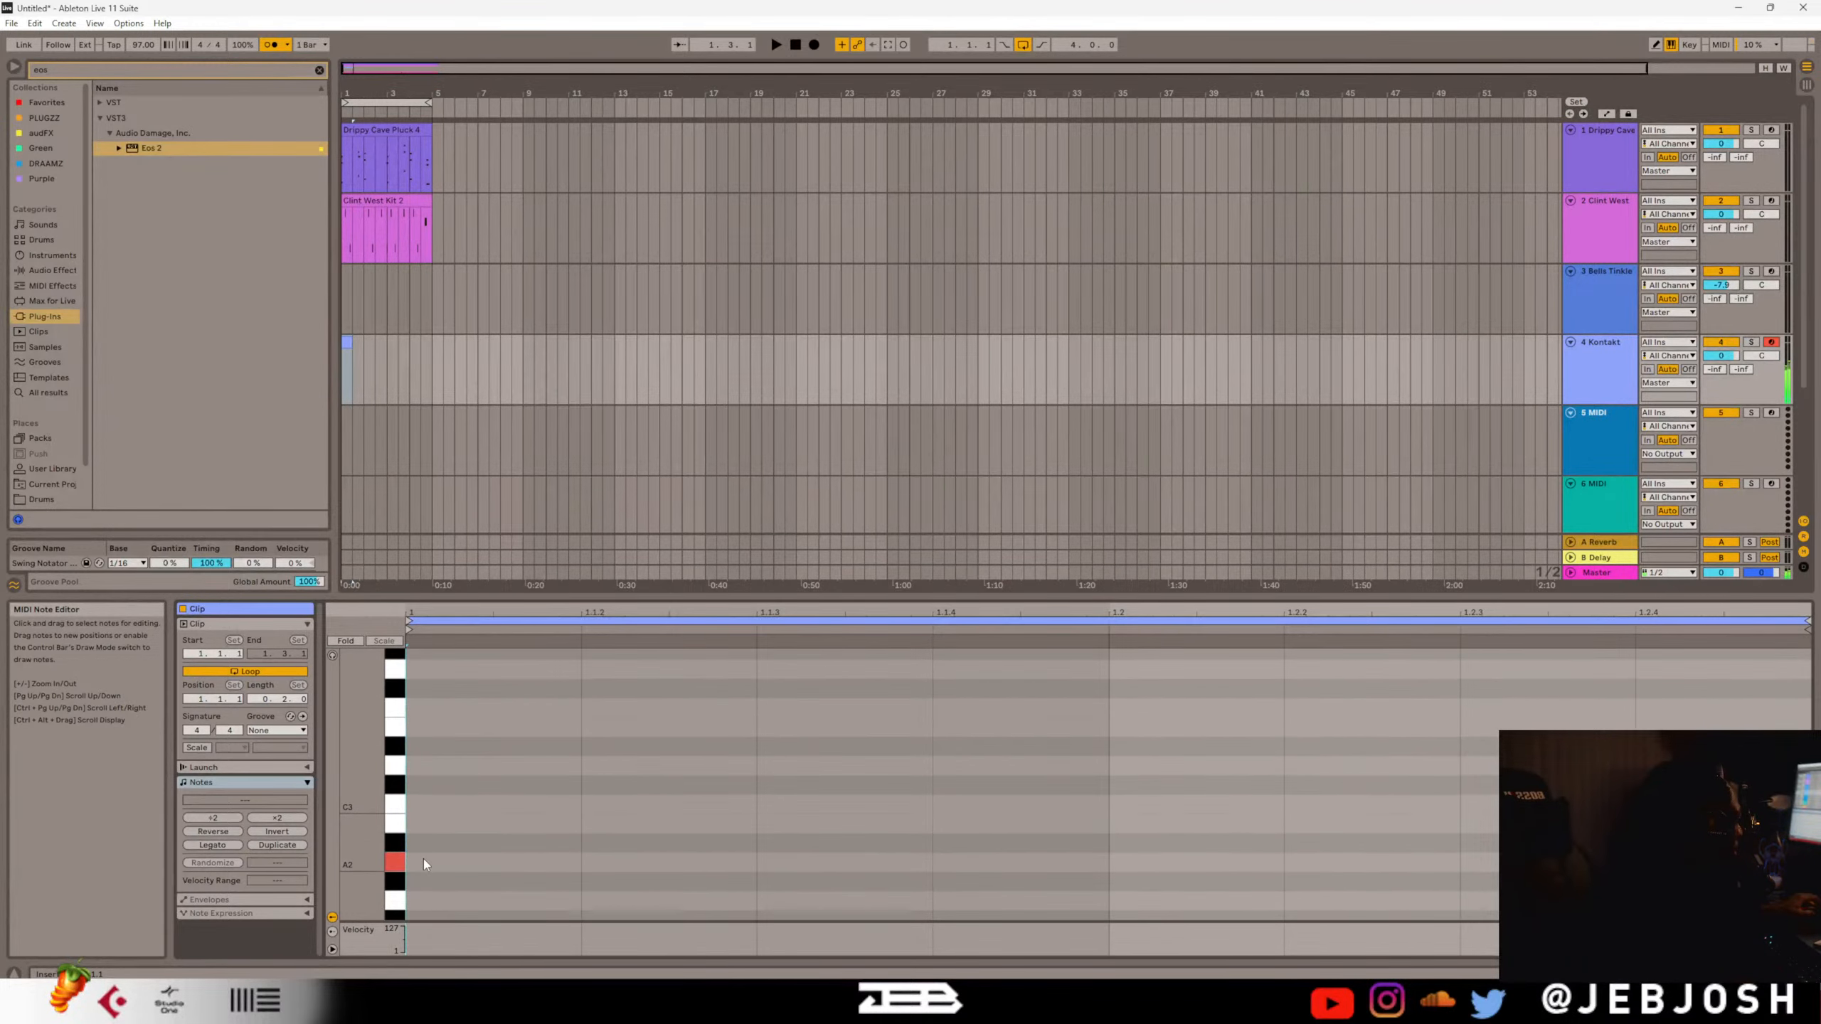
double_click(424, 863)
key(space)
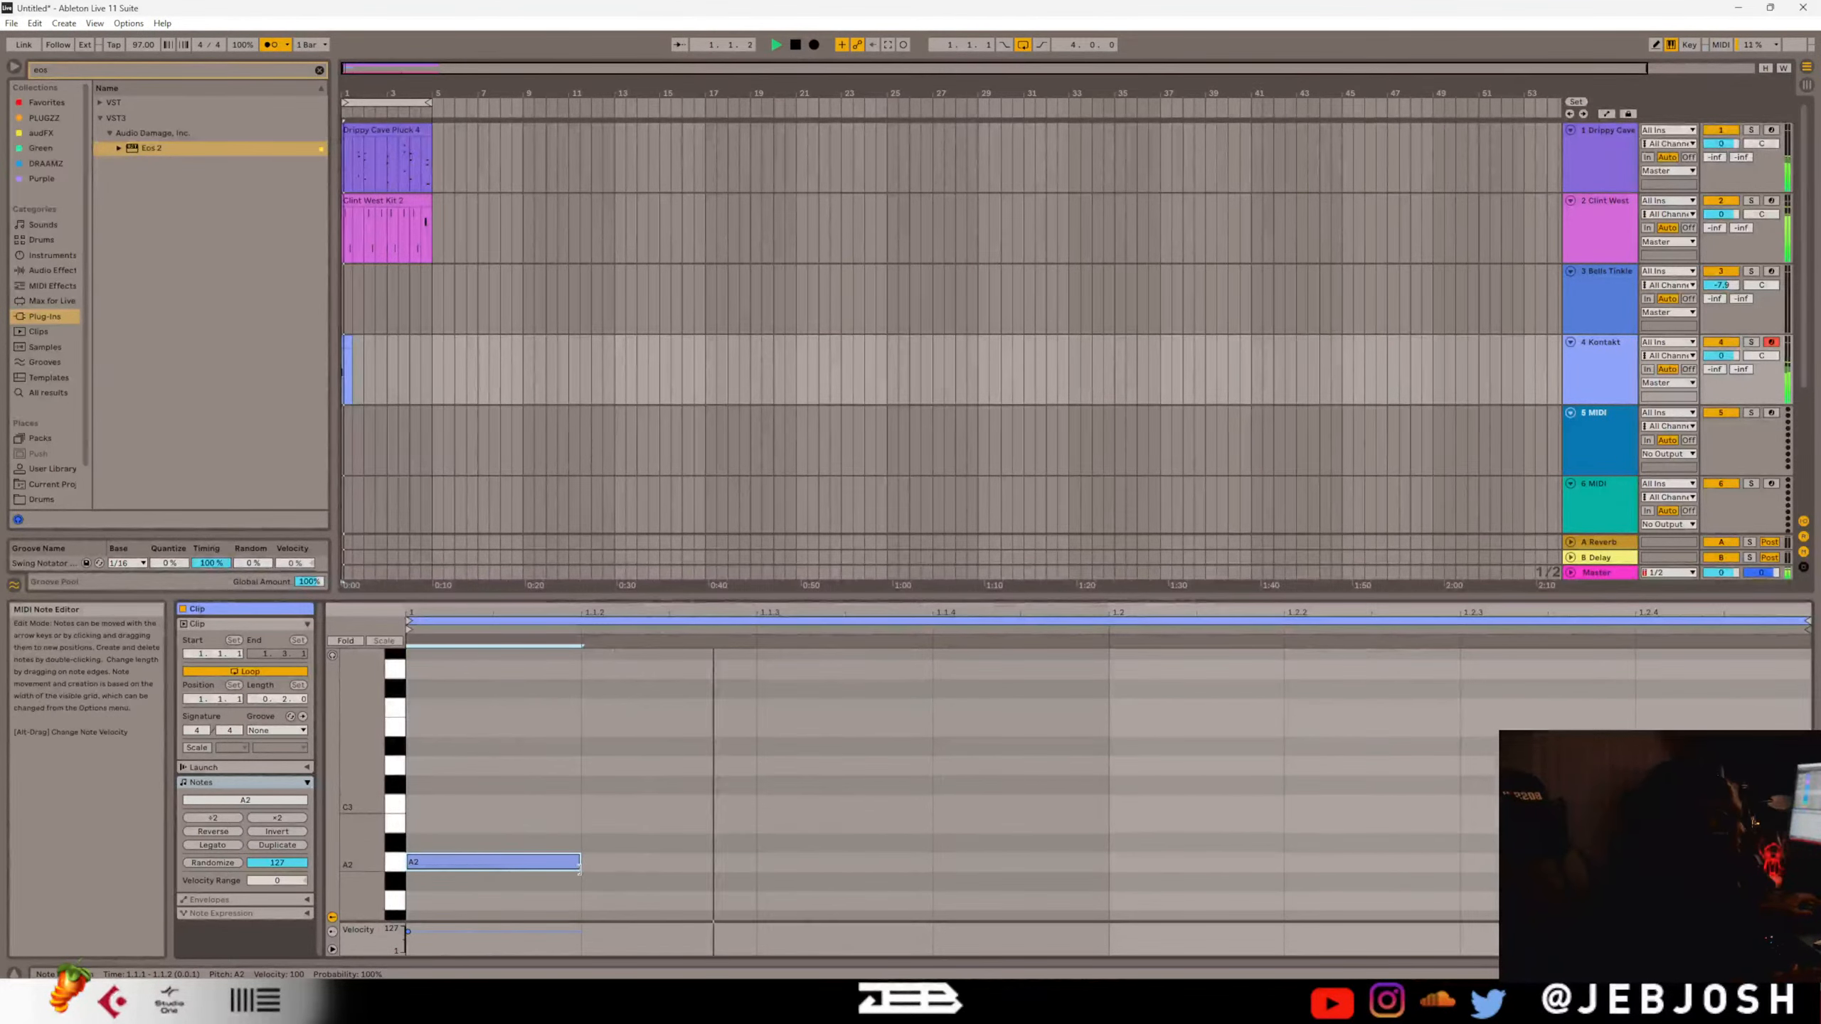
Lengthen the A2 note so it ends at 1.2.4.
drag(578, 864, 1636, 860)
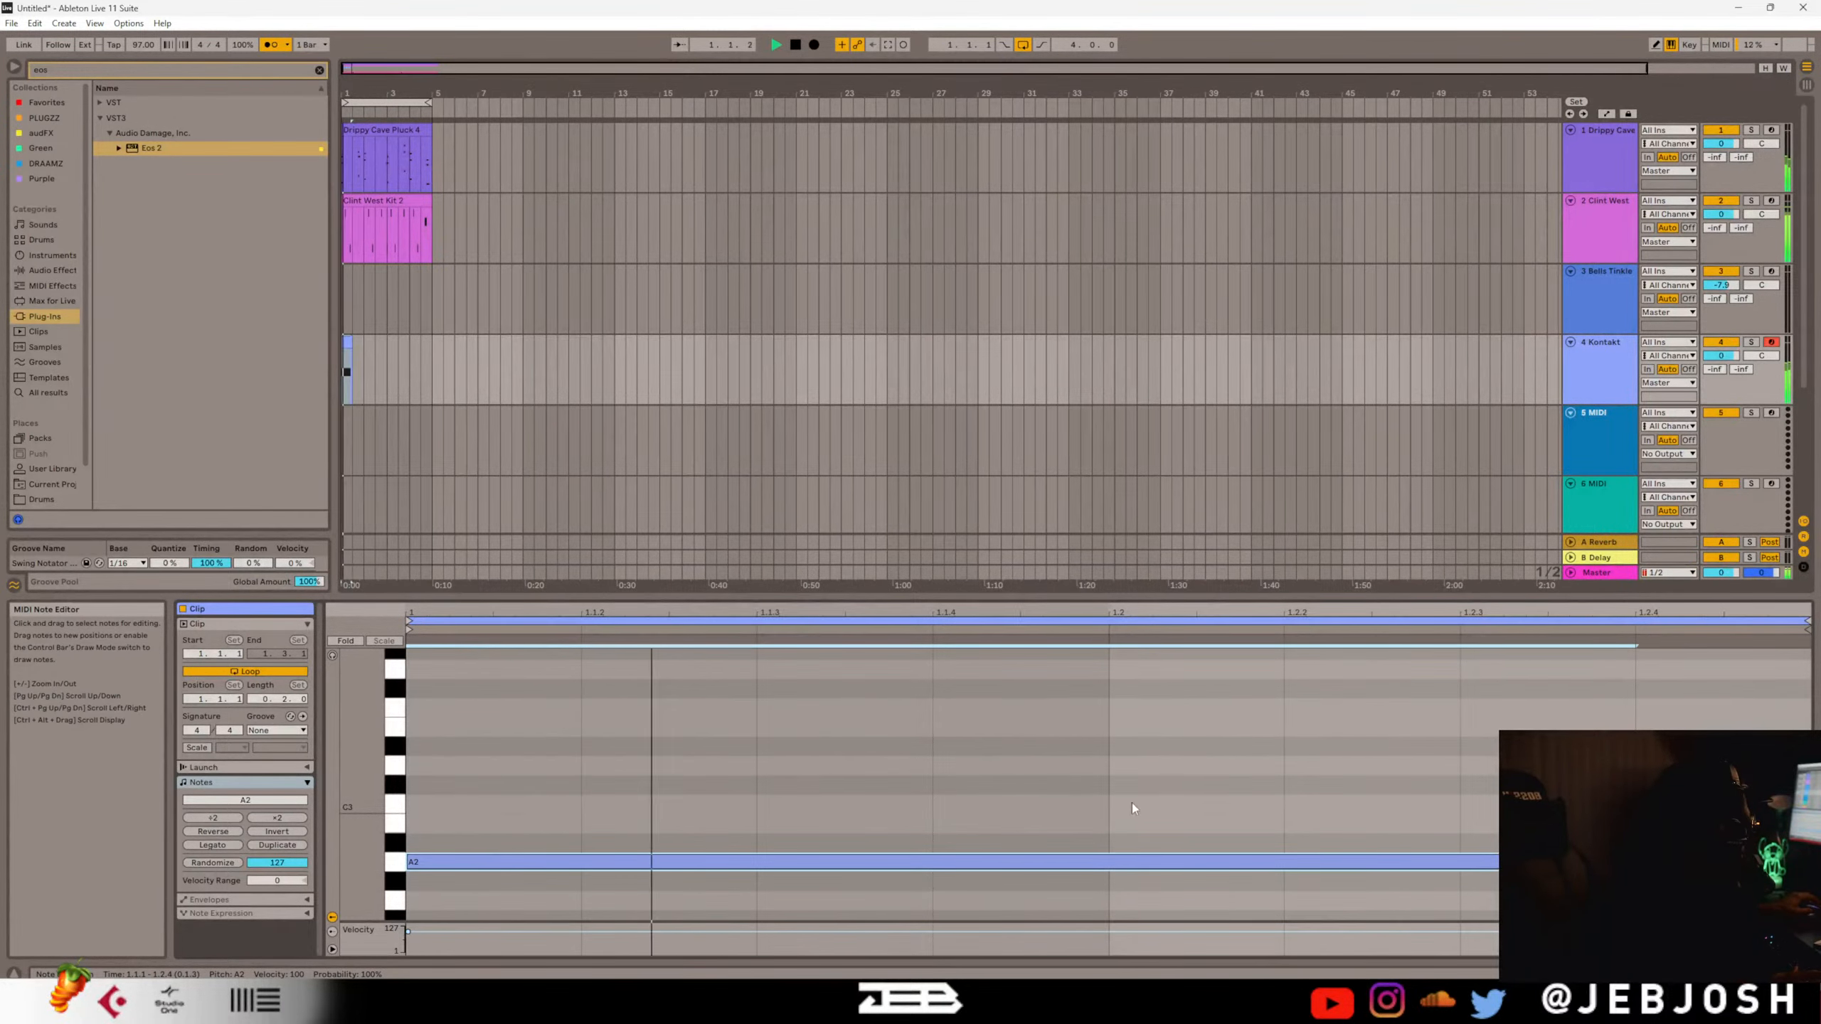
scroll(976, 826, down, 3)
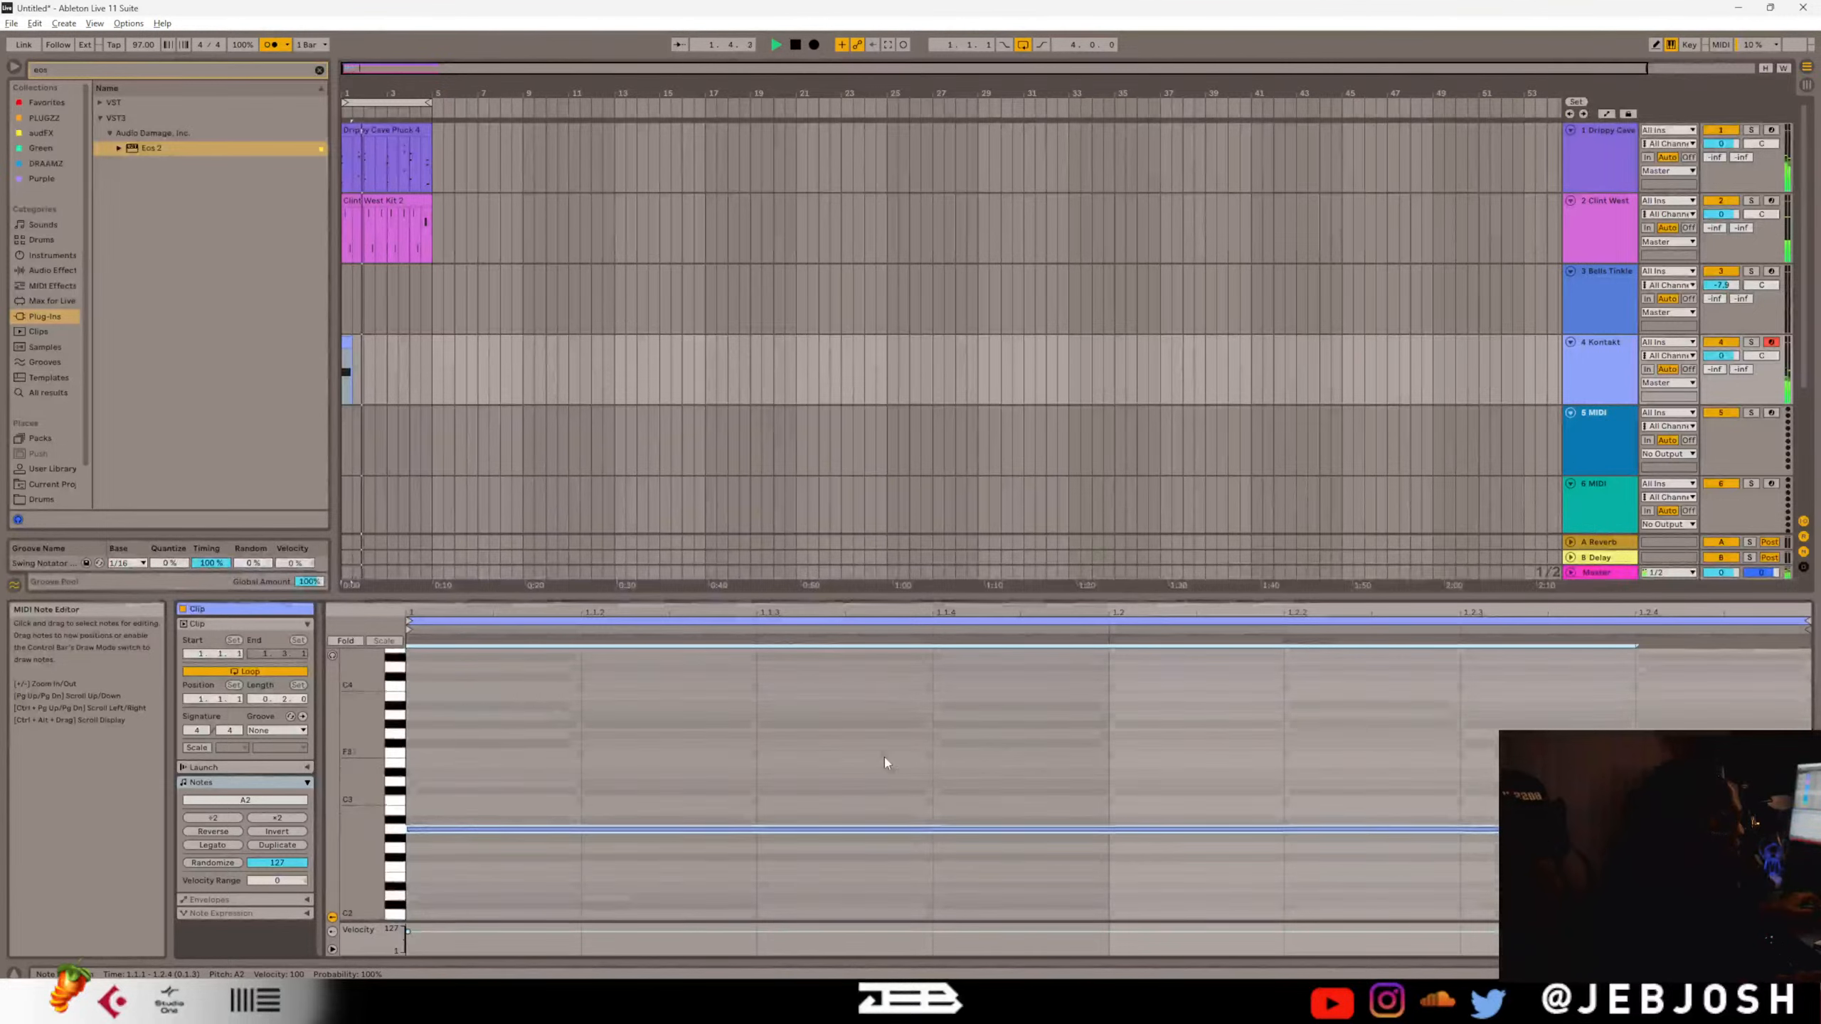
scroll(885, 762, up, 3)
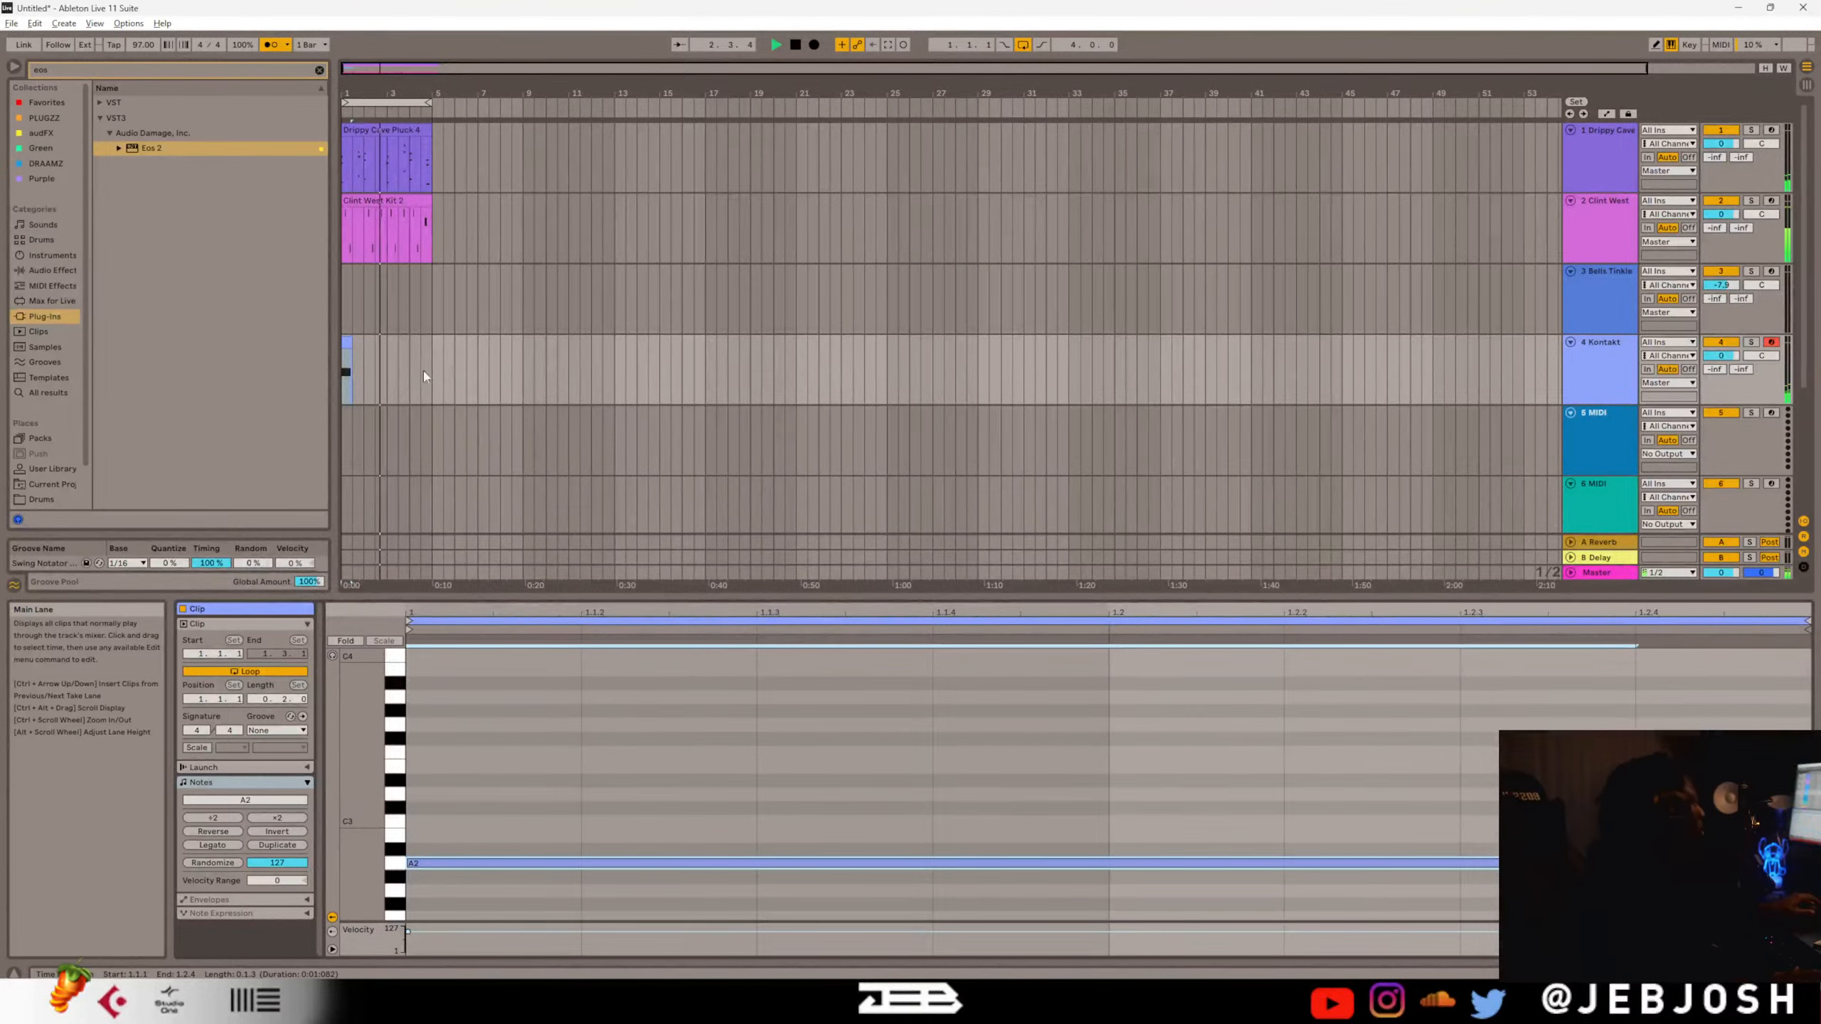
Loop the Kontakt clip out to a length of 1.2.0 and consolidate it into one clip.
key(space)
drag(352, 343, 371, 343)
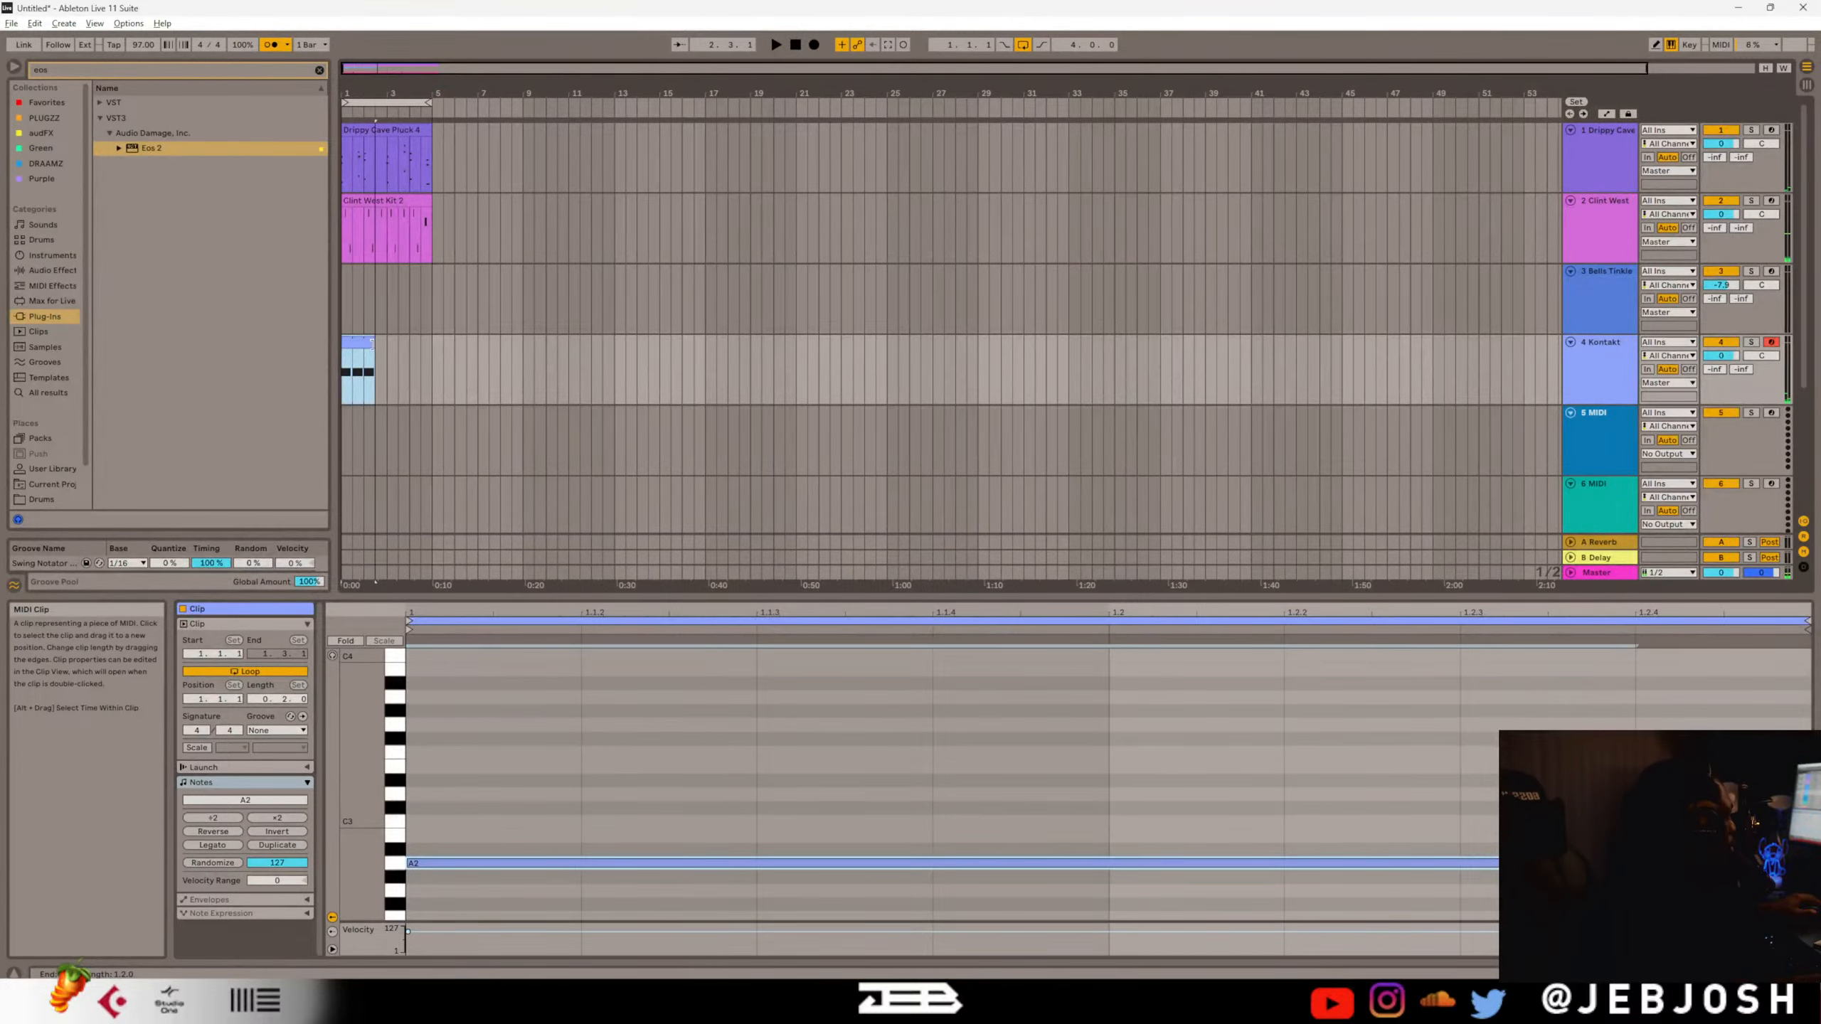
key(ctrl+j)
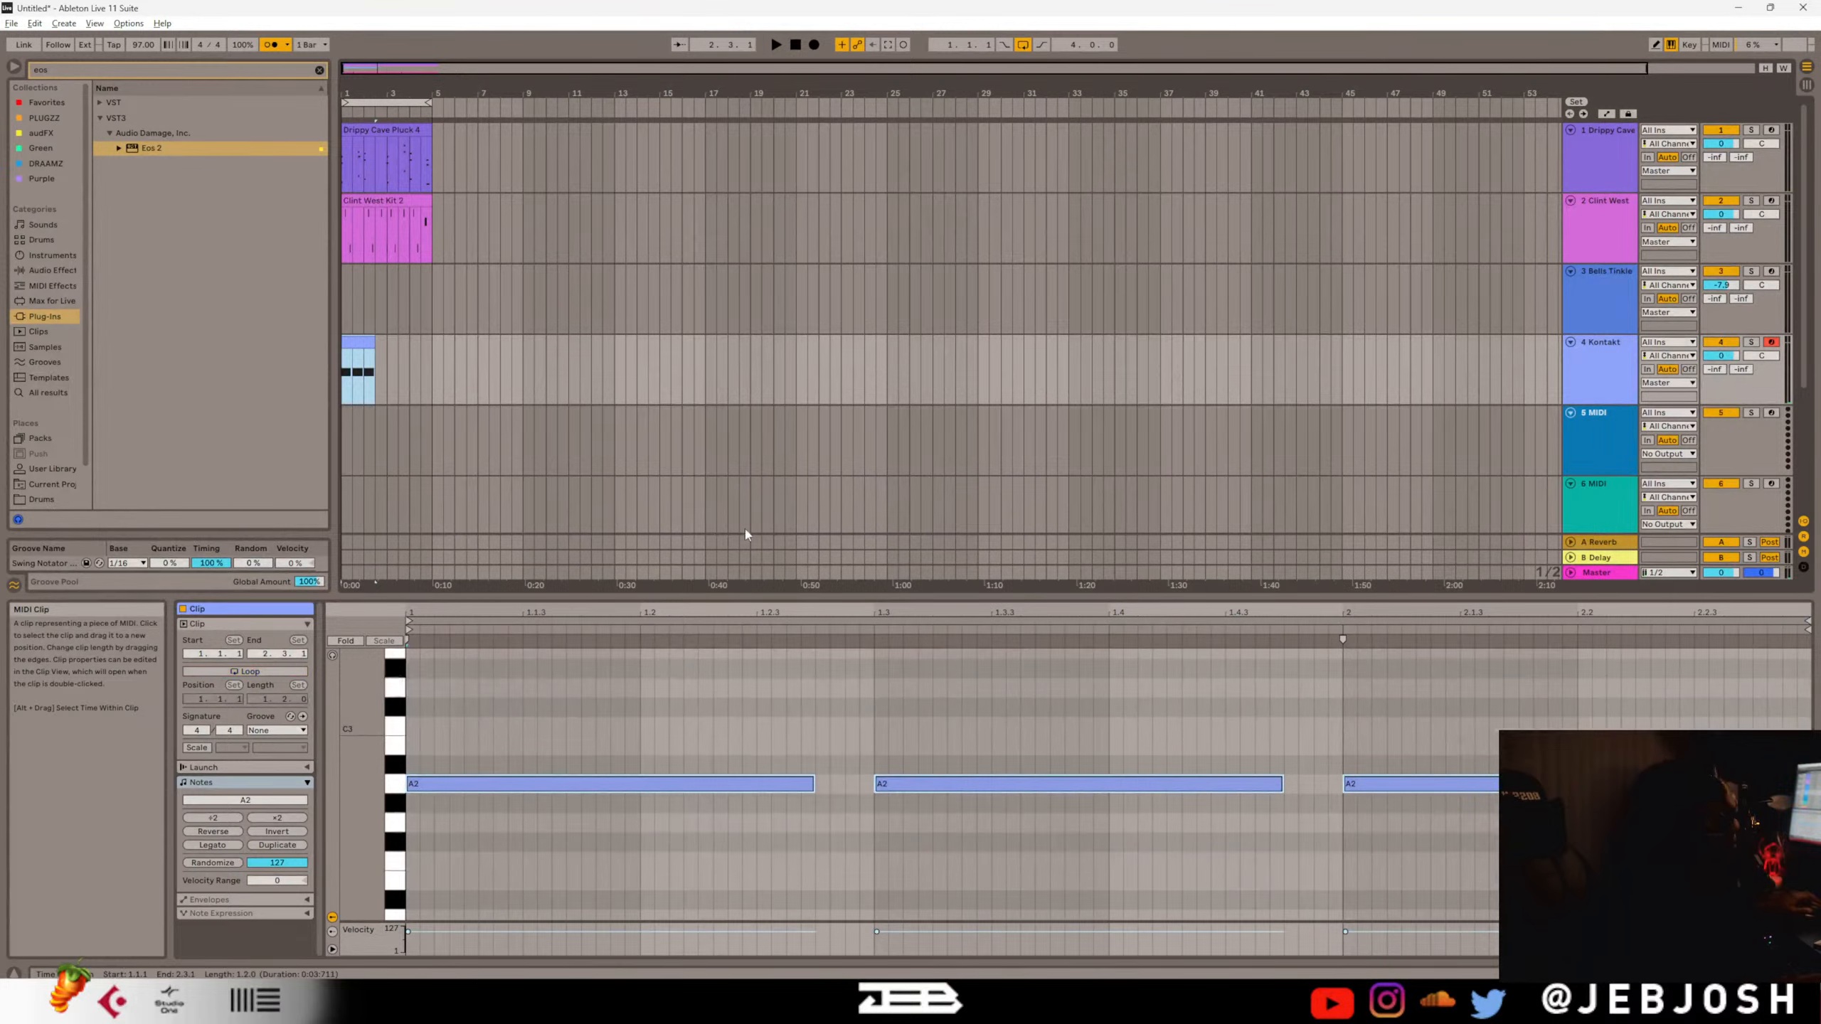
Delete the two repeated A2 notes and stretch the first one to the clip's end at 2.3.
key(space)
double_click(882, 784)
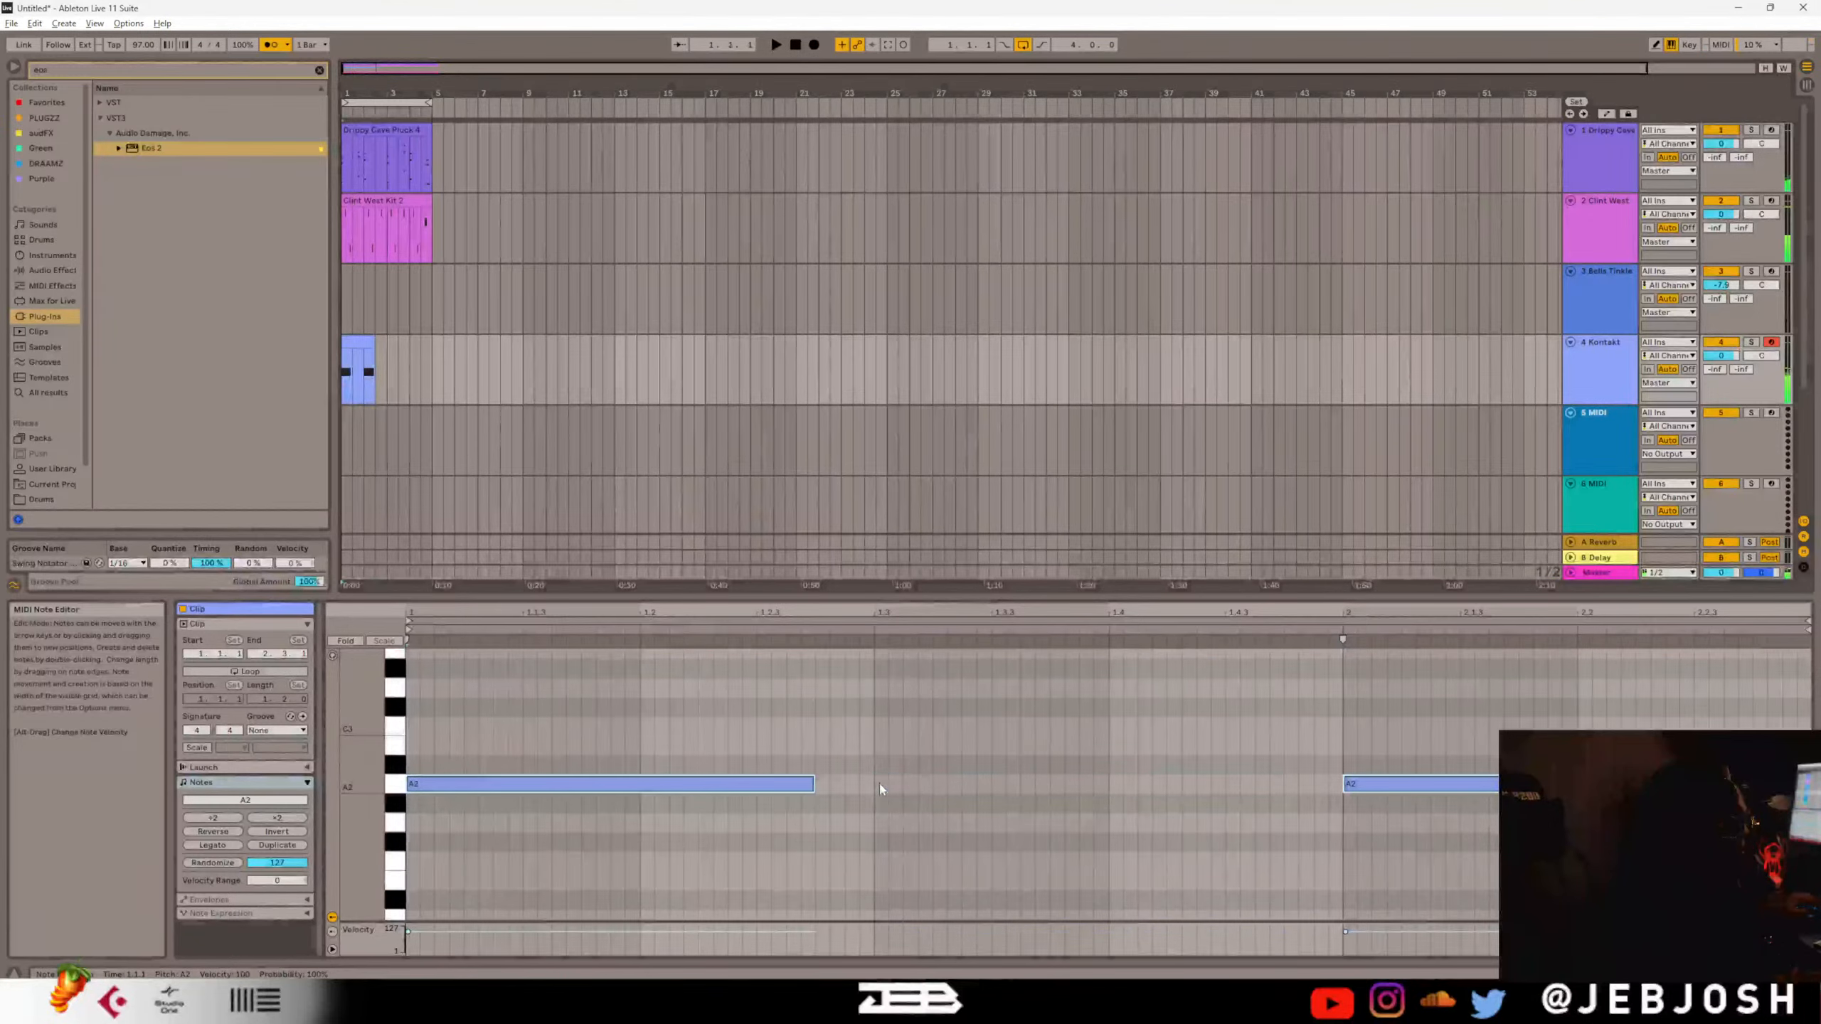
drag(812, 784, 1342, 801)
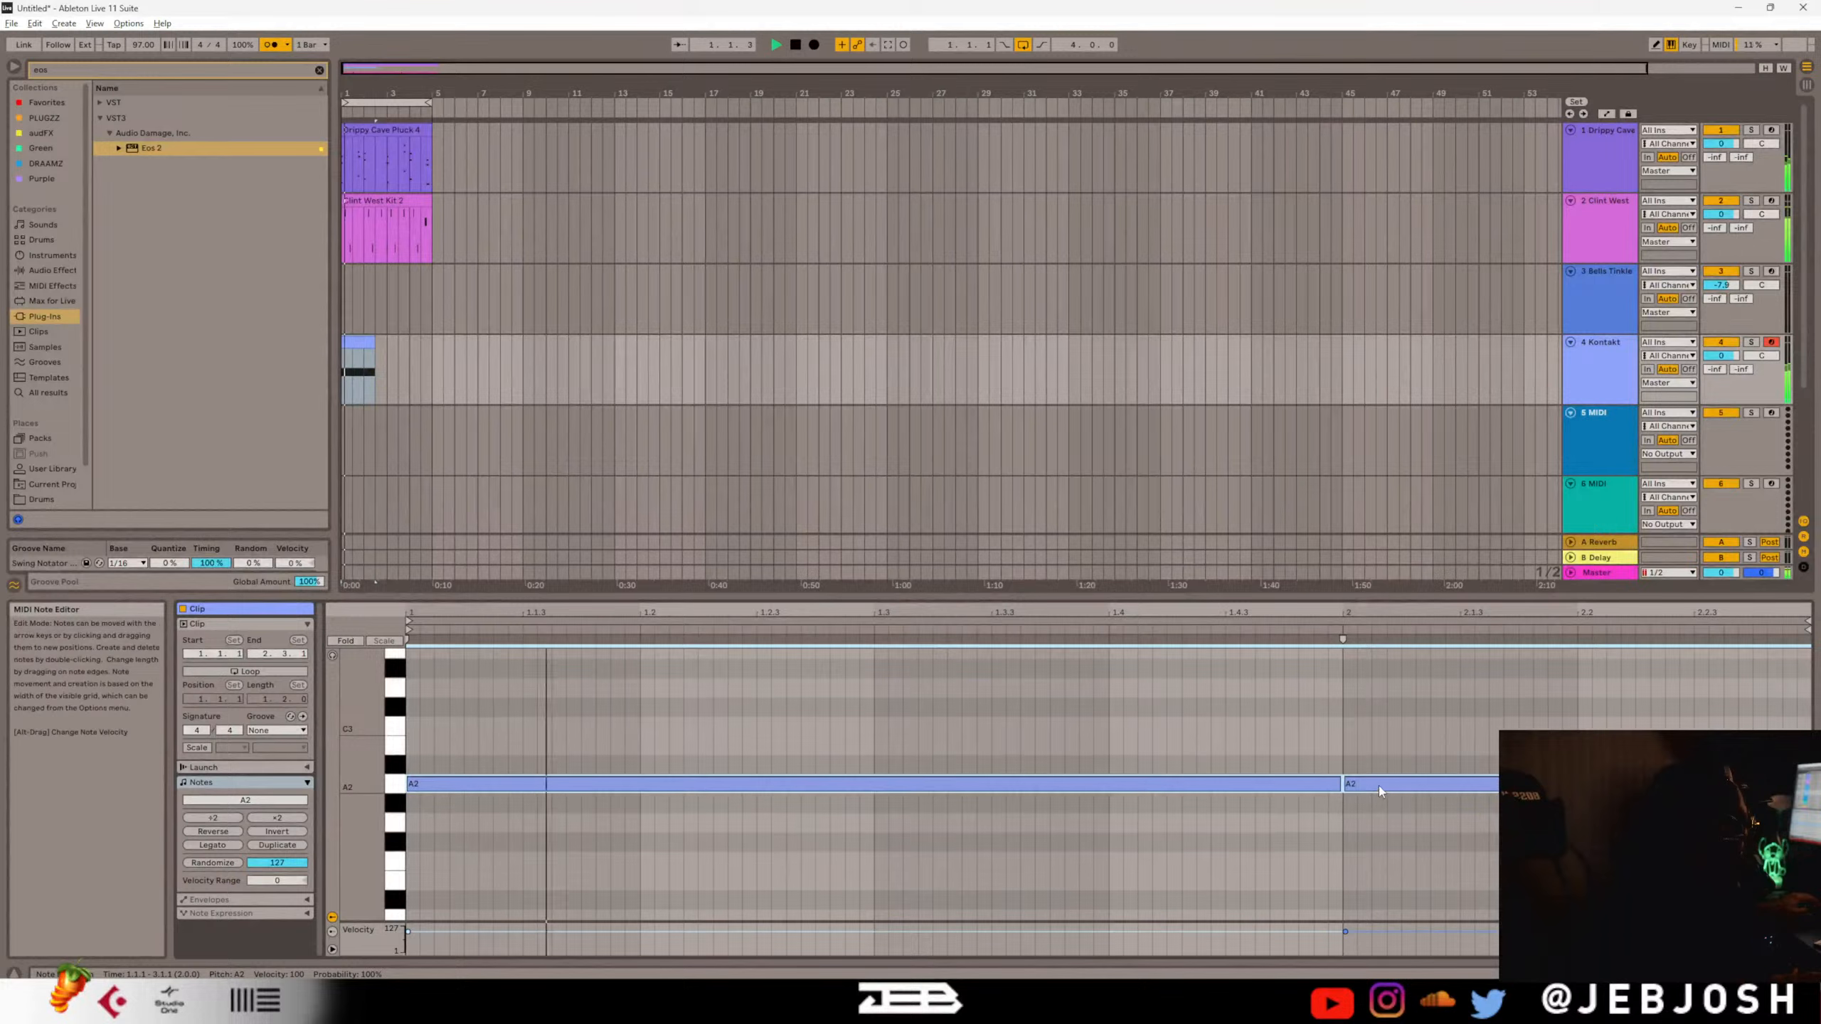
scroll(1356, 786, up, 1)
scroll(1355, 786, down, 2)
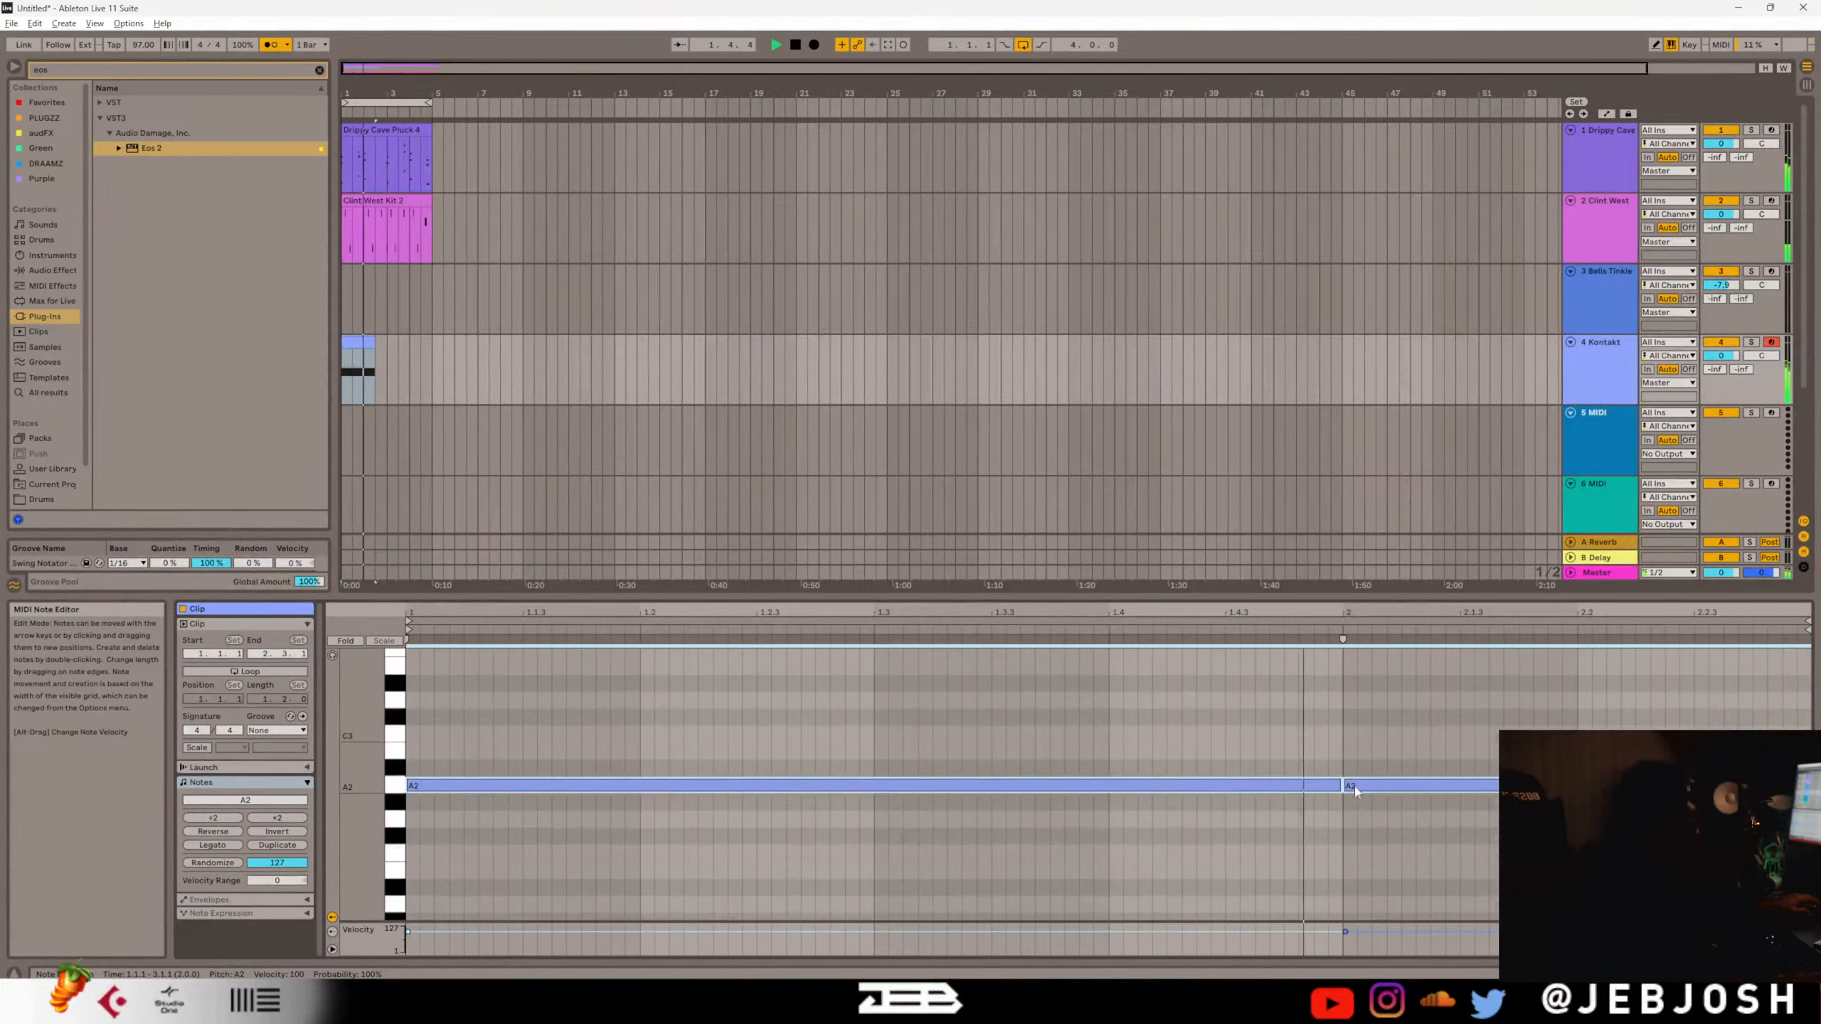
scroll(1354, 786, down, 1)
double_click(1251, 794)
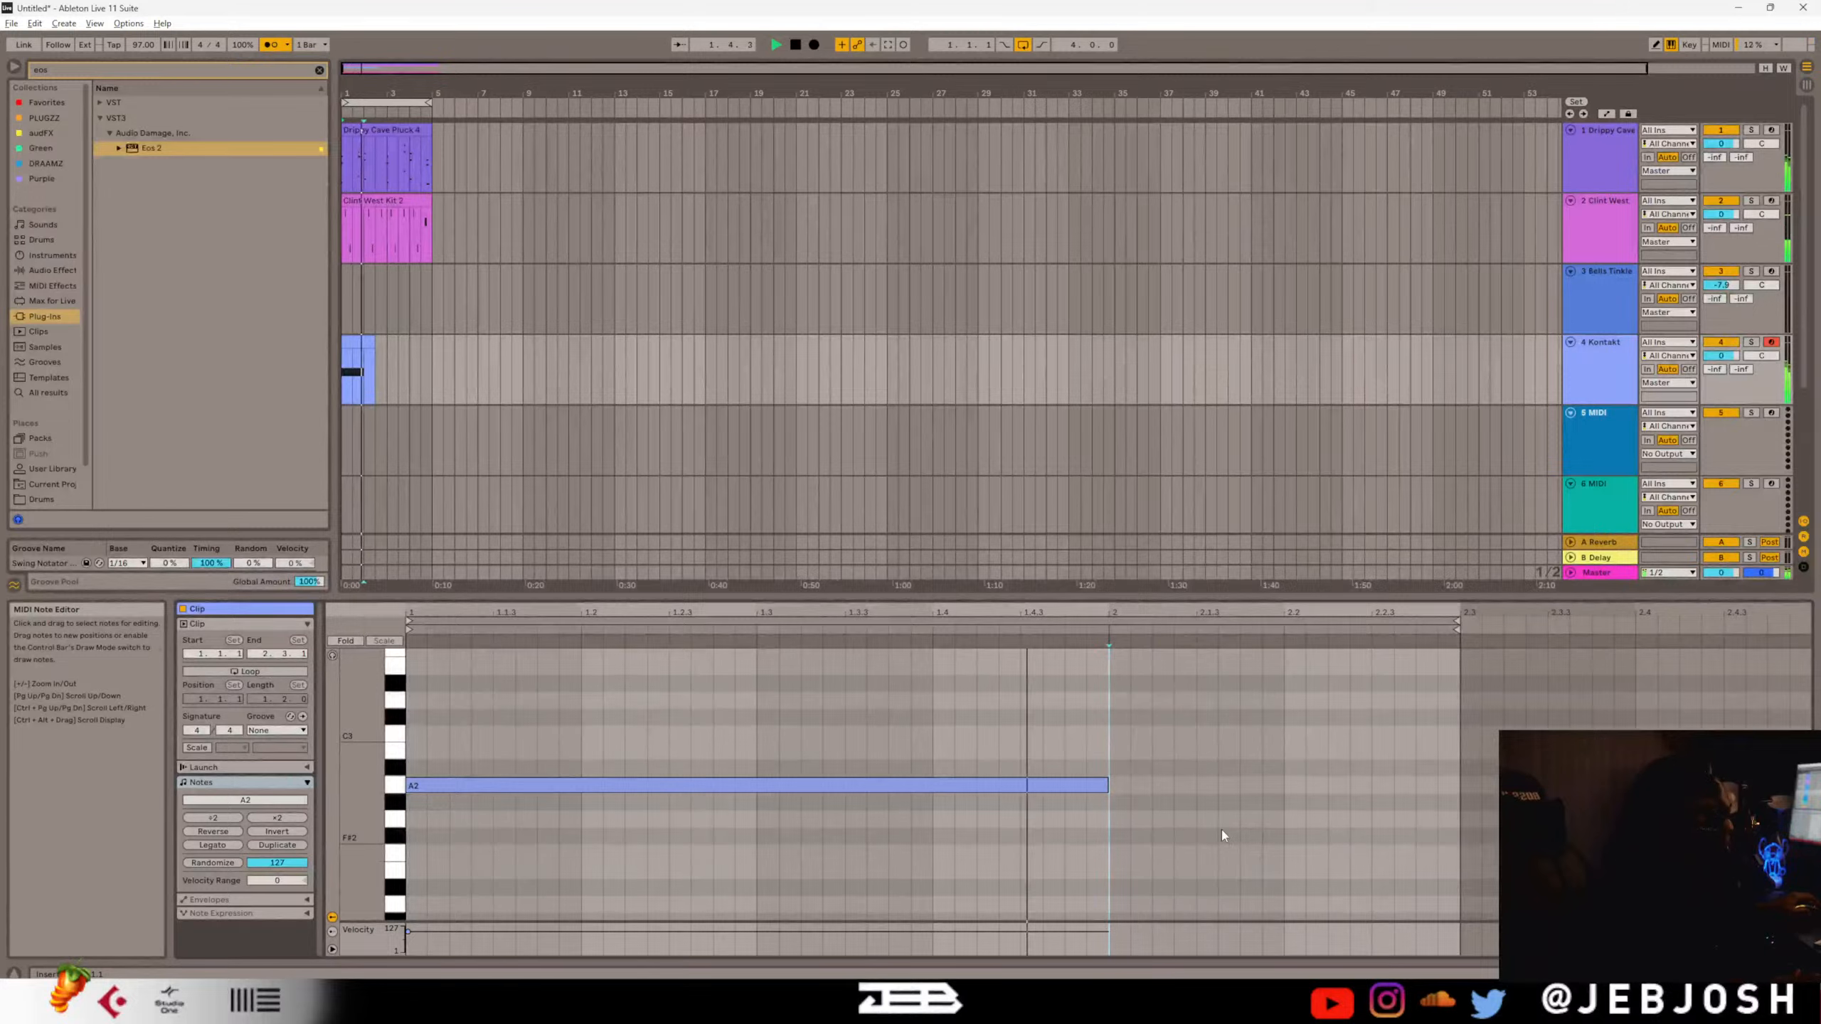
drag(1108, 784, 1458, 784)
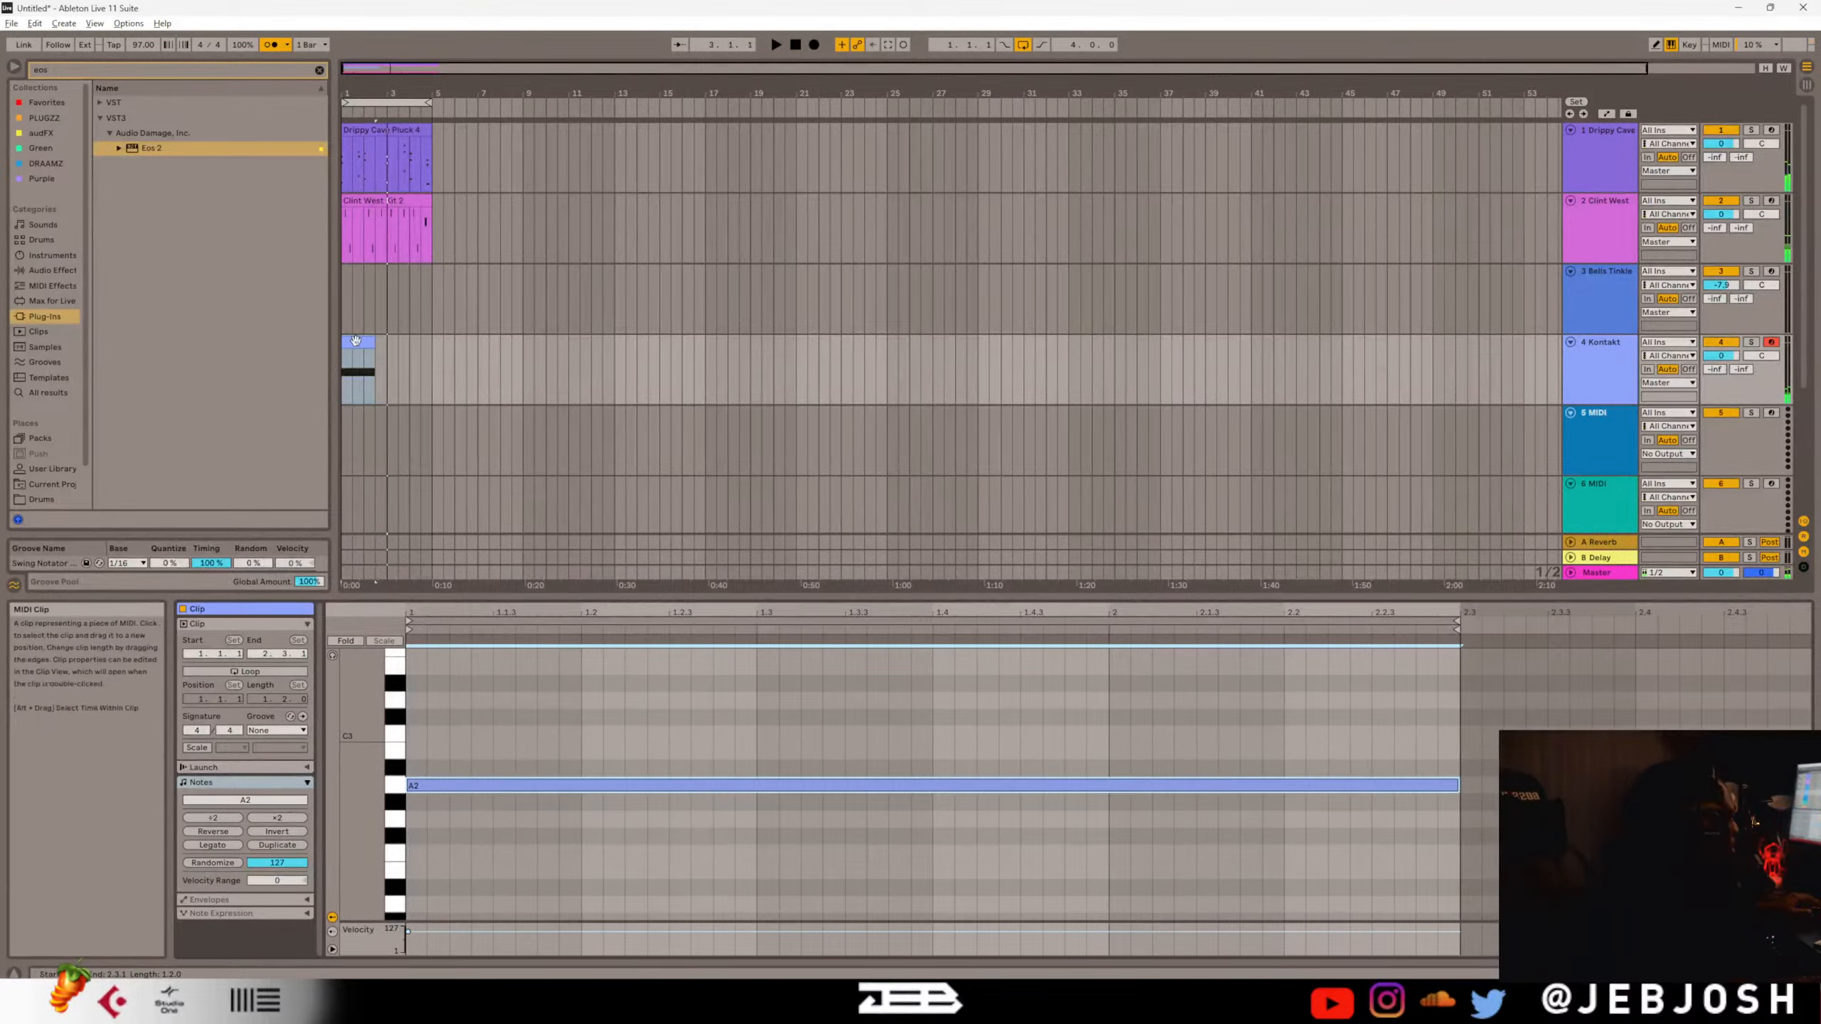
Extend the Kontakt clip to four bars and copy the A2 note to the start of bar 3.
drag(374, 343, 429, 343)
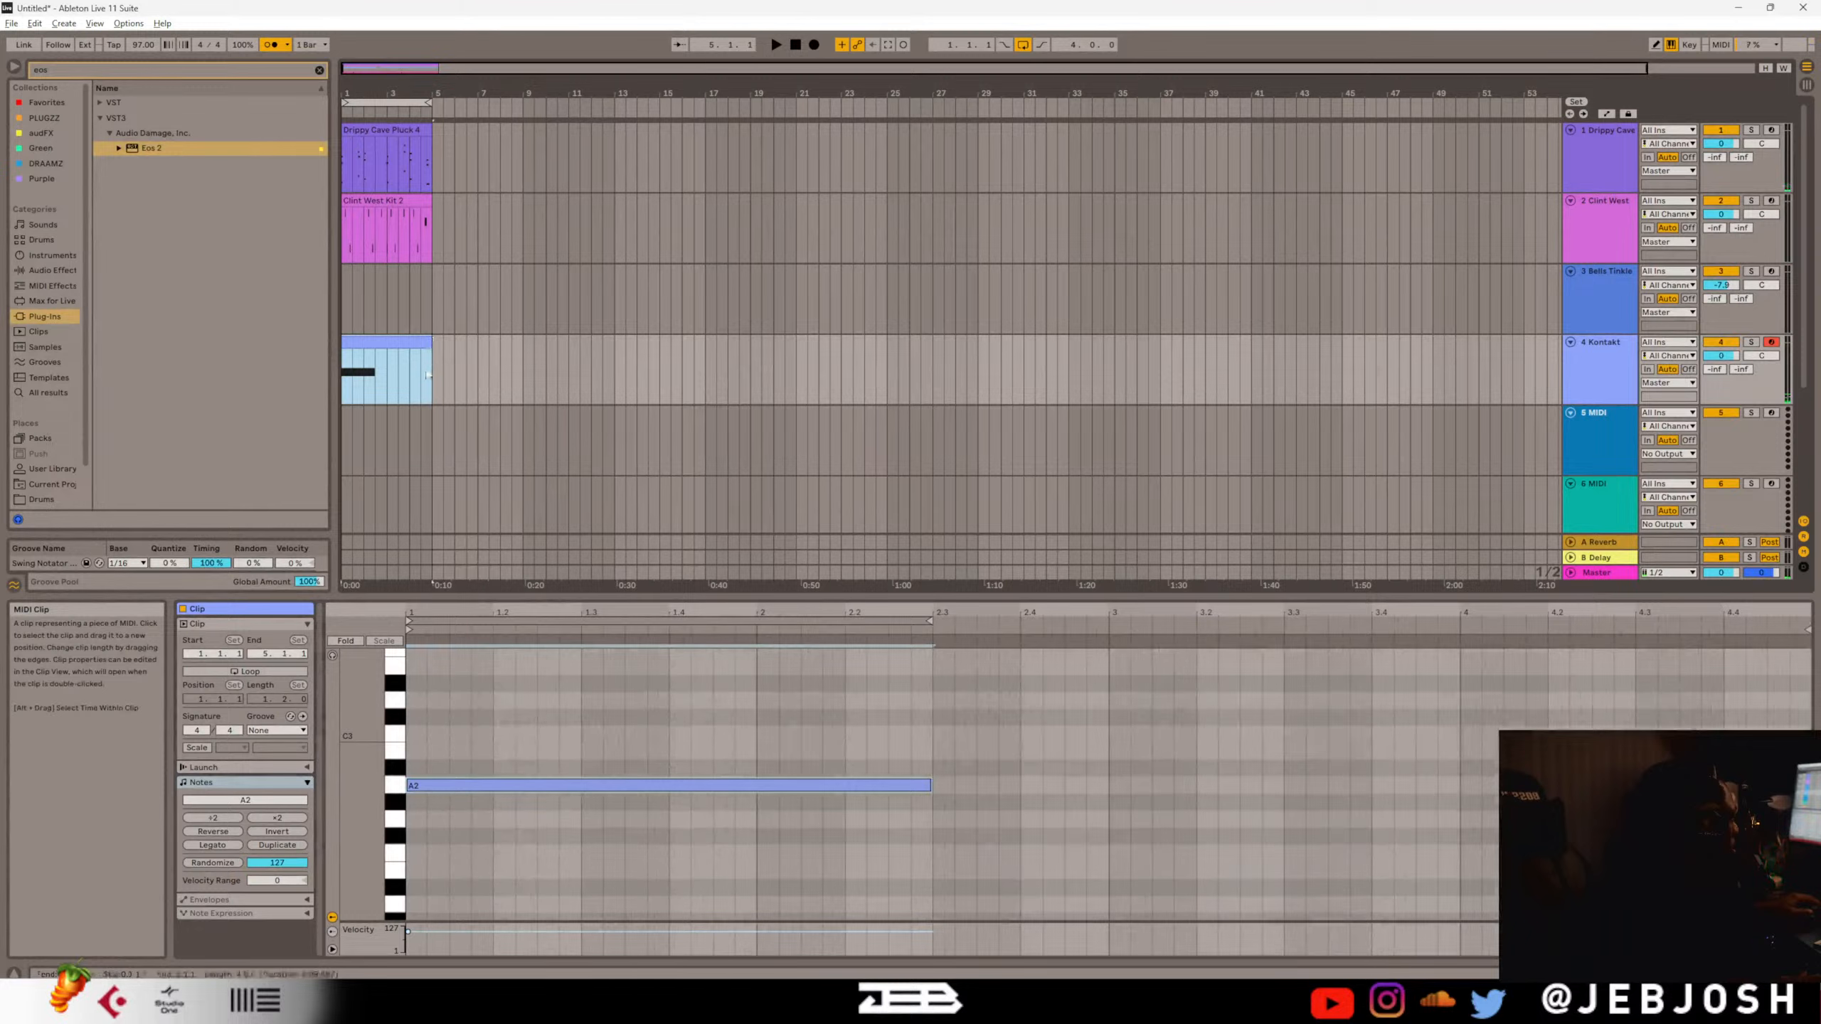
key(space)
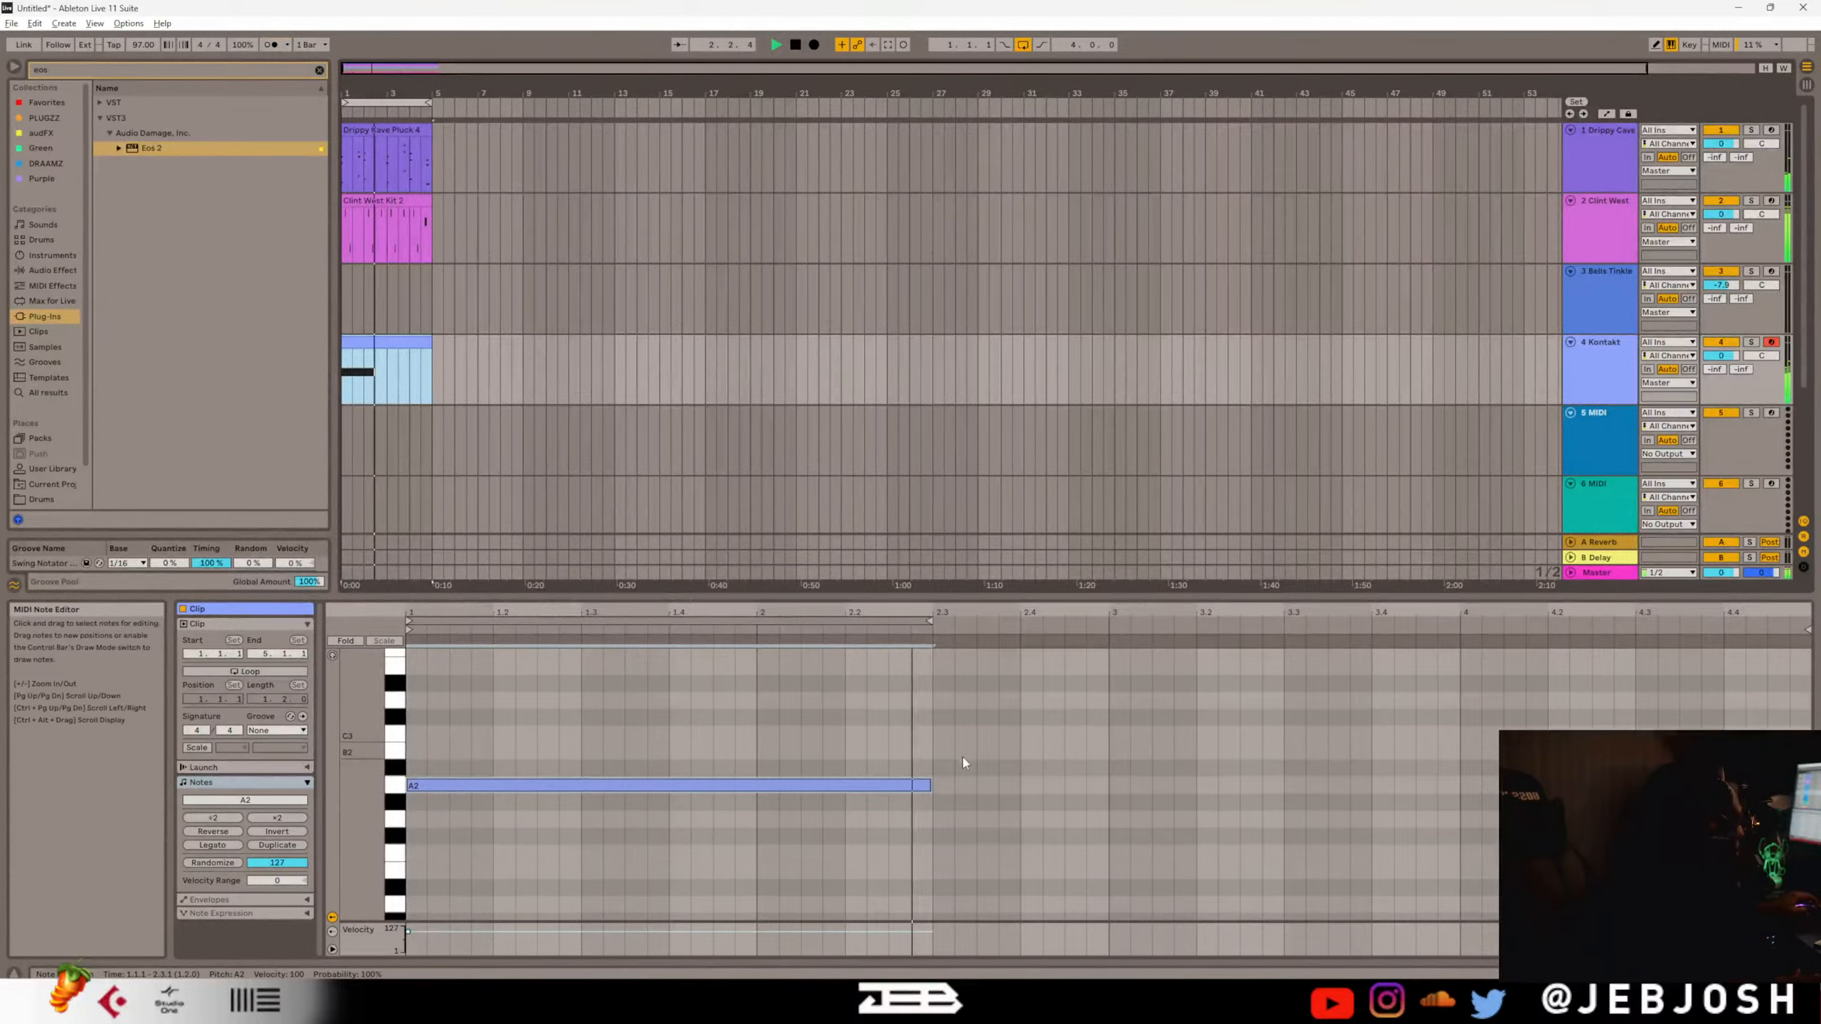
key(space)
click(680, 784)
ctrl+drag(680, 784, 1372, 786)
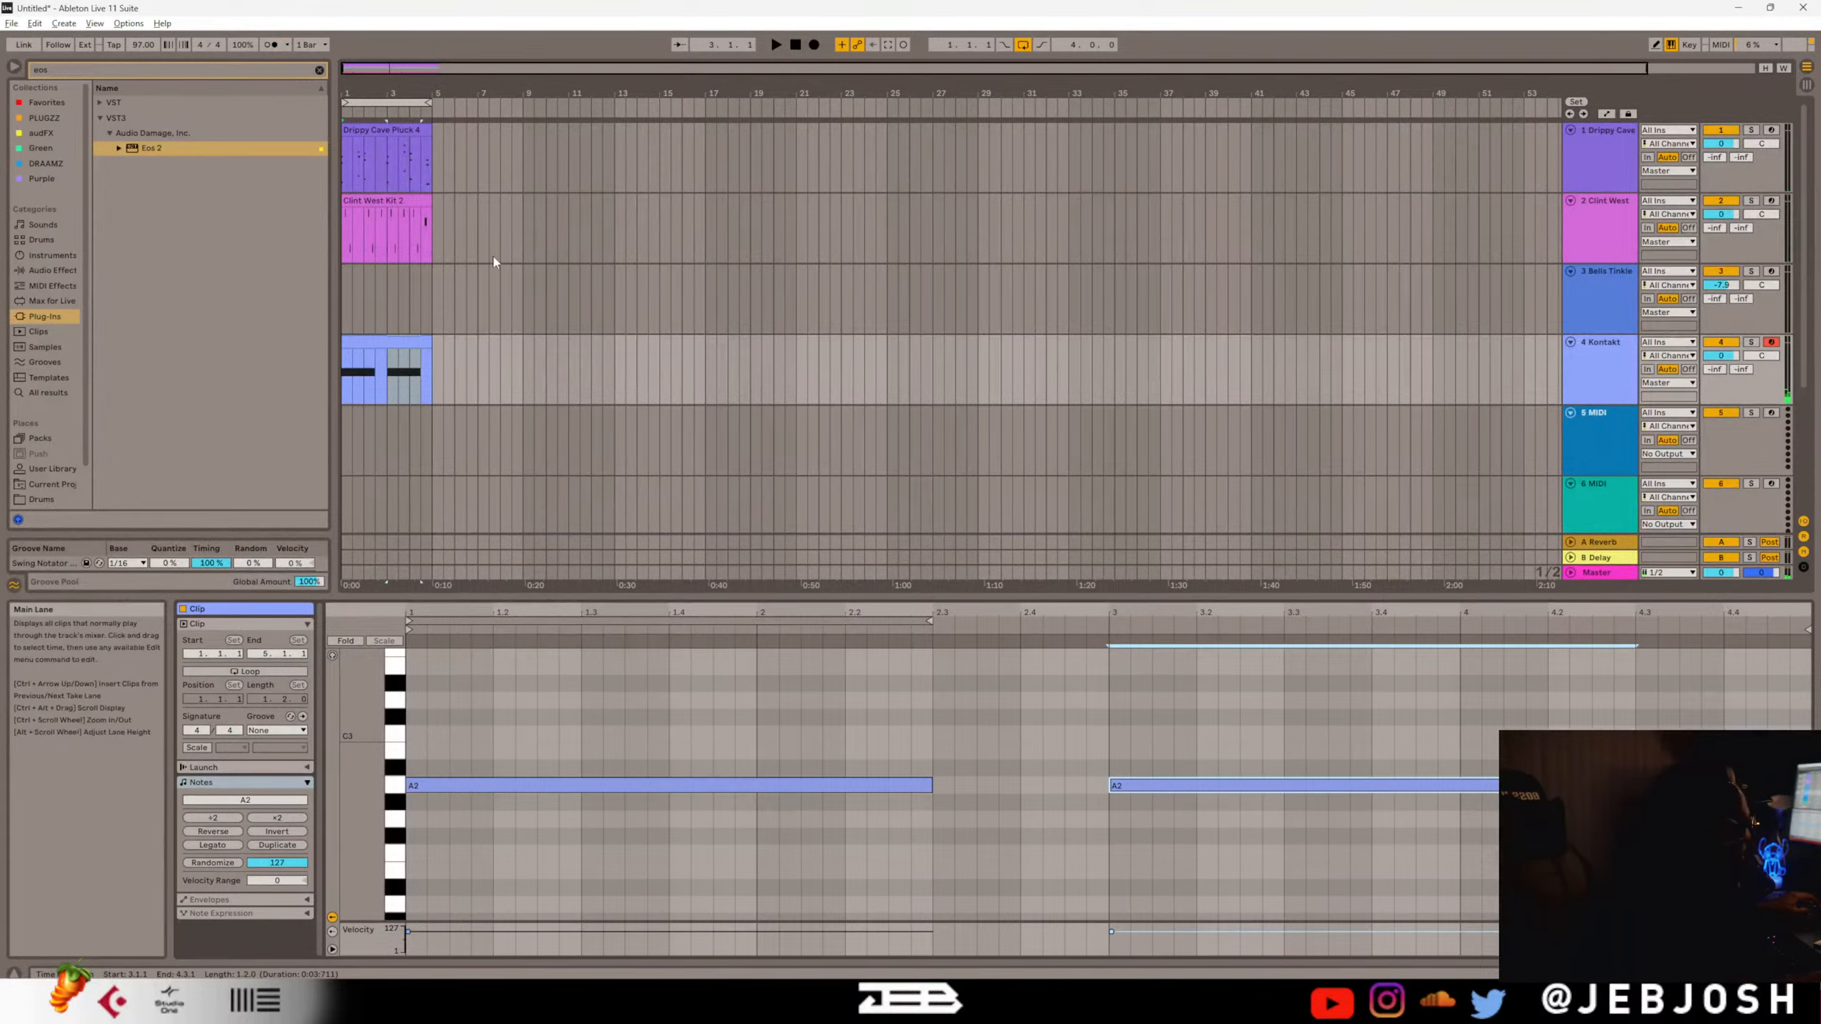
Add a B2 note at 4.2 in the Kontakt clip and lengthen it to the clip's end.
key(space)
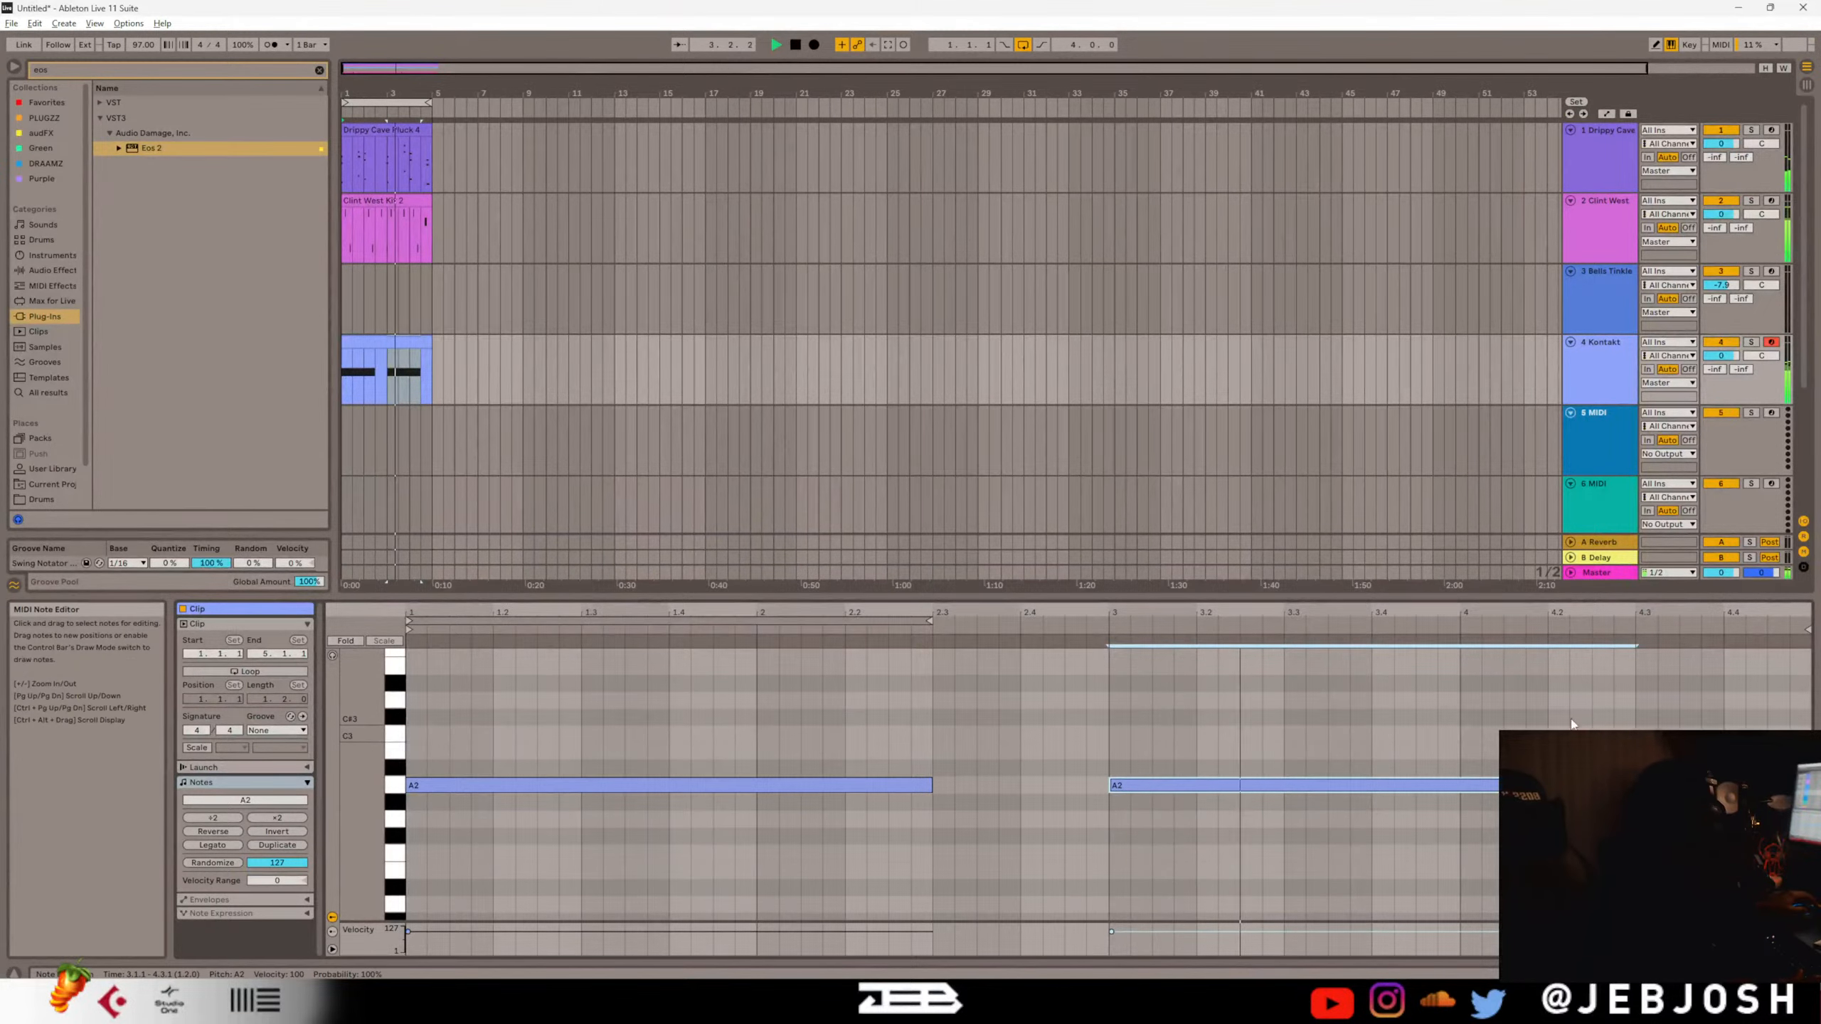
click(1559, 752)
drag(1566, 752, 1808, 752)
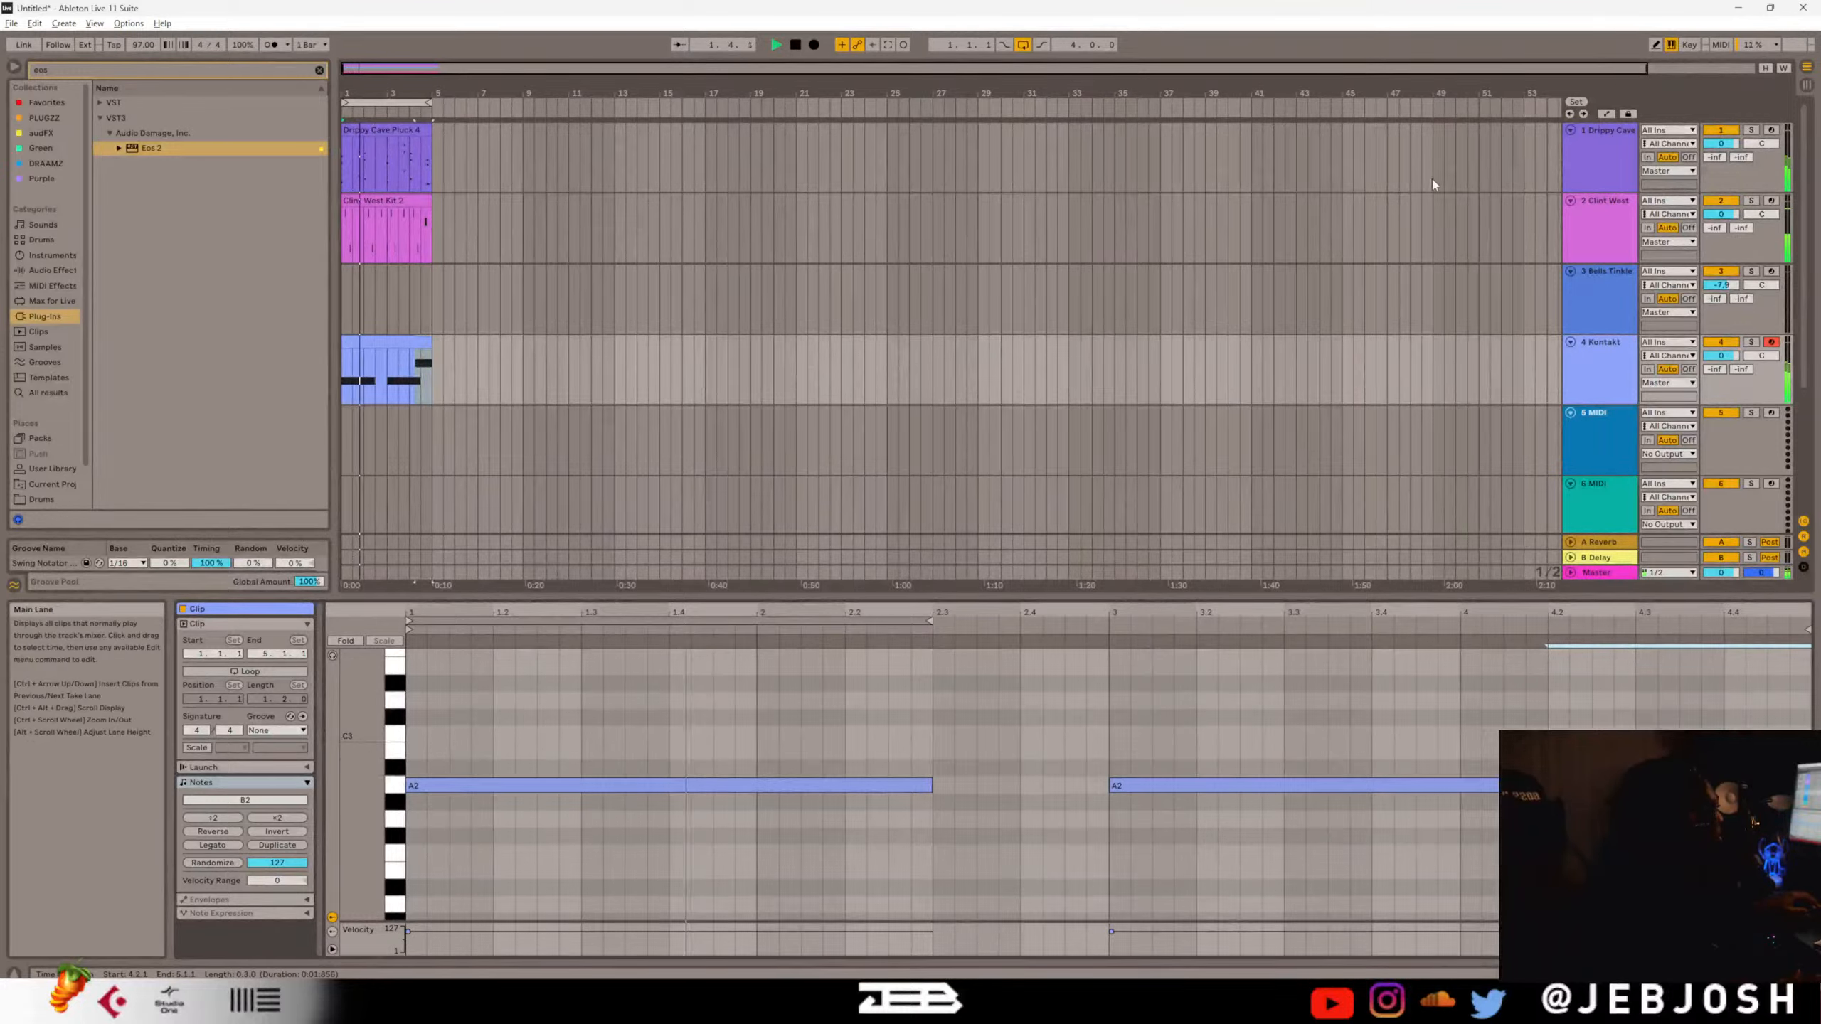
Lower the volume of the Snare Stew pad in the Clint West Kit drum rack to -14.3 dB.
click(1577, 239)
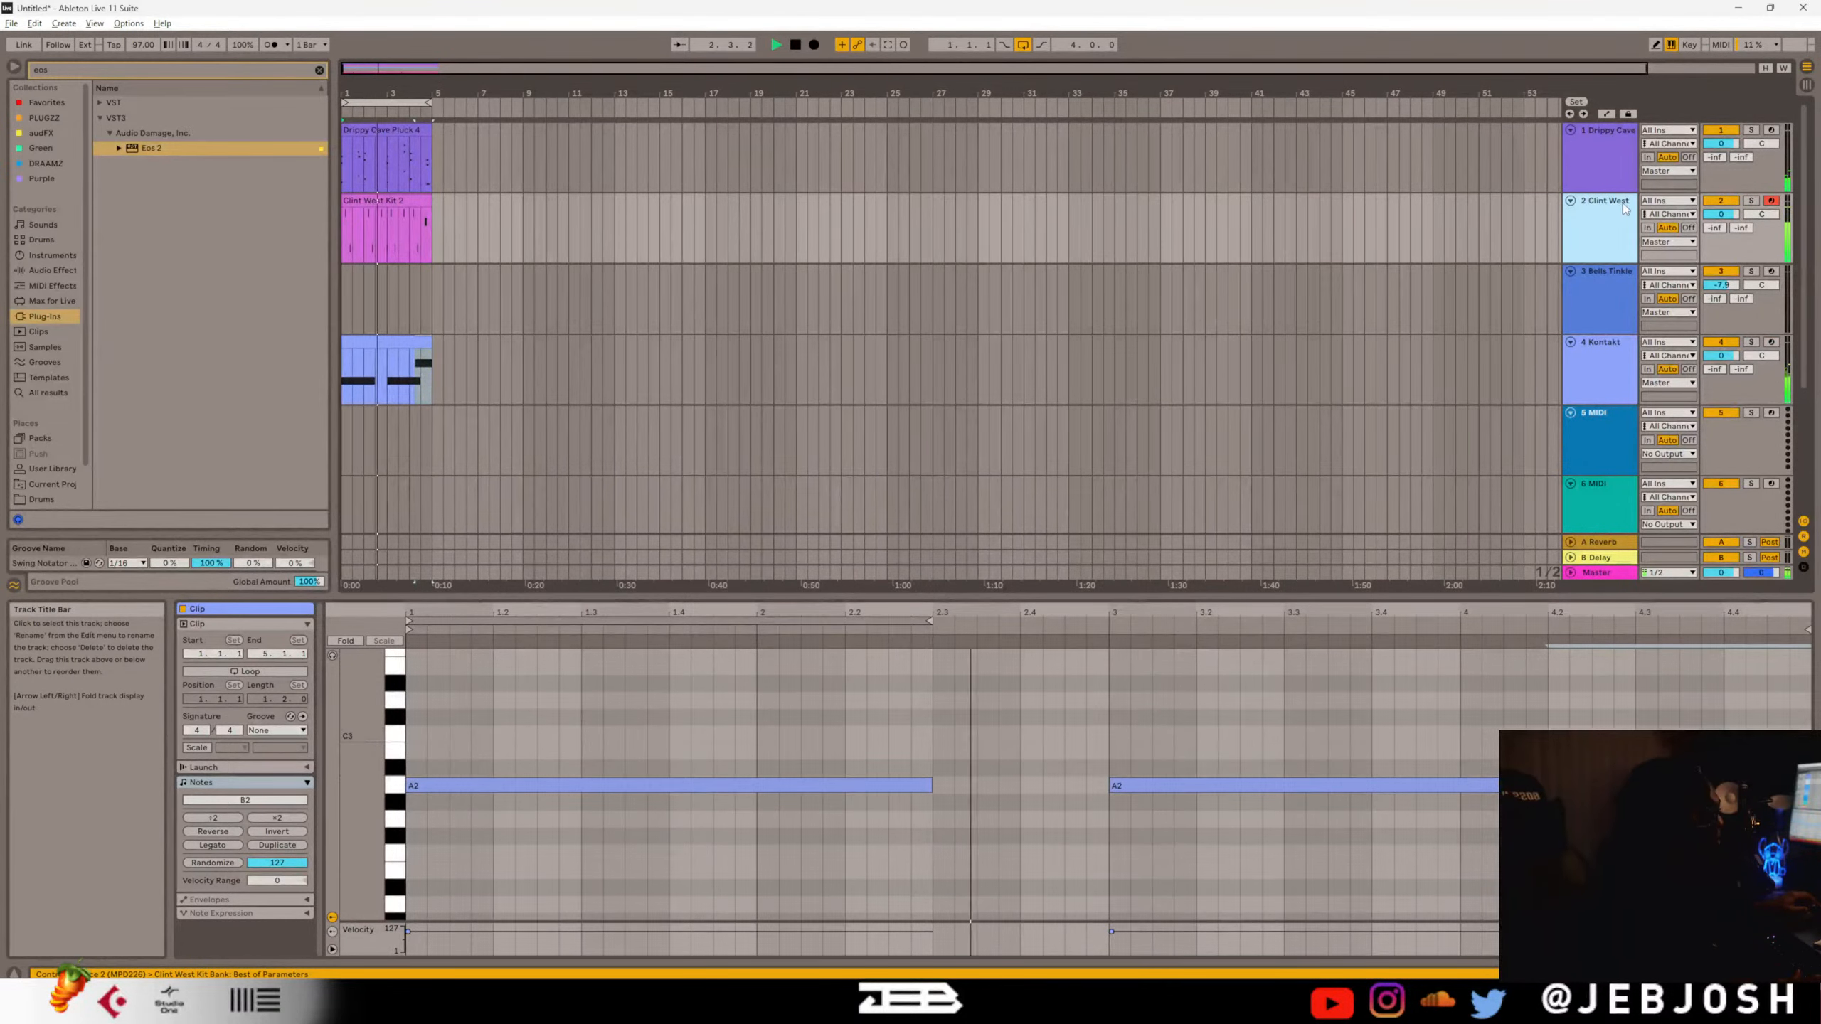
click(1749, 973)
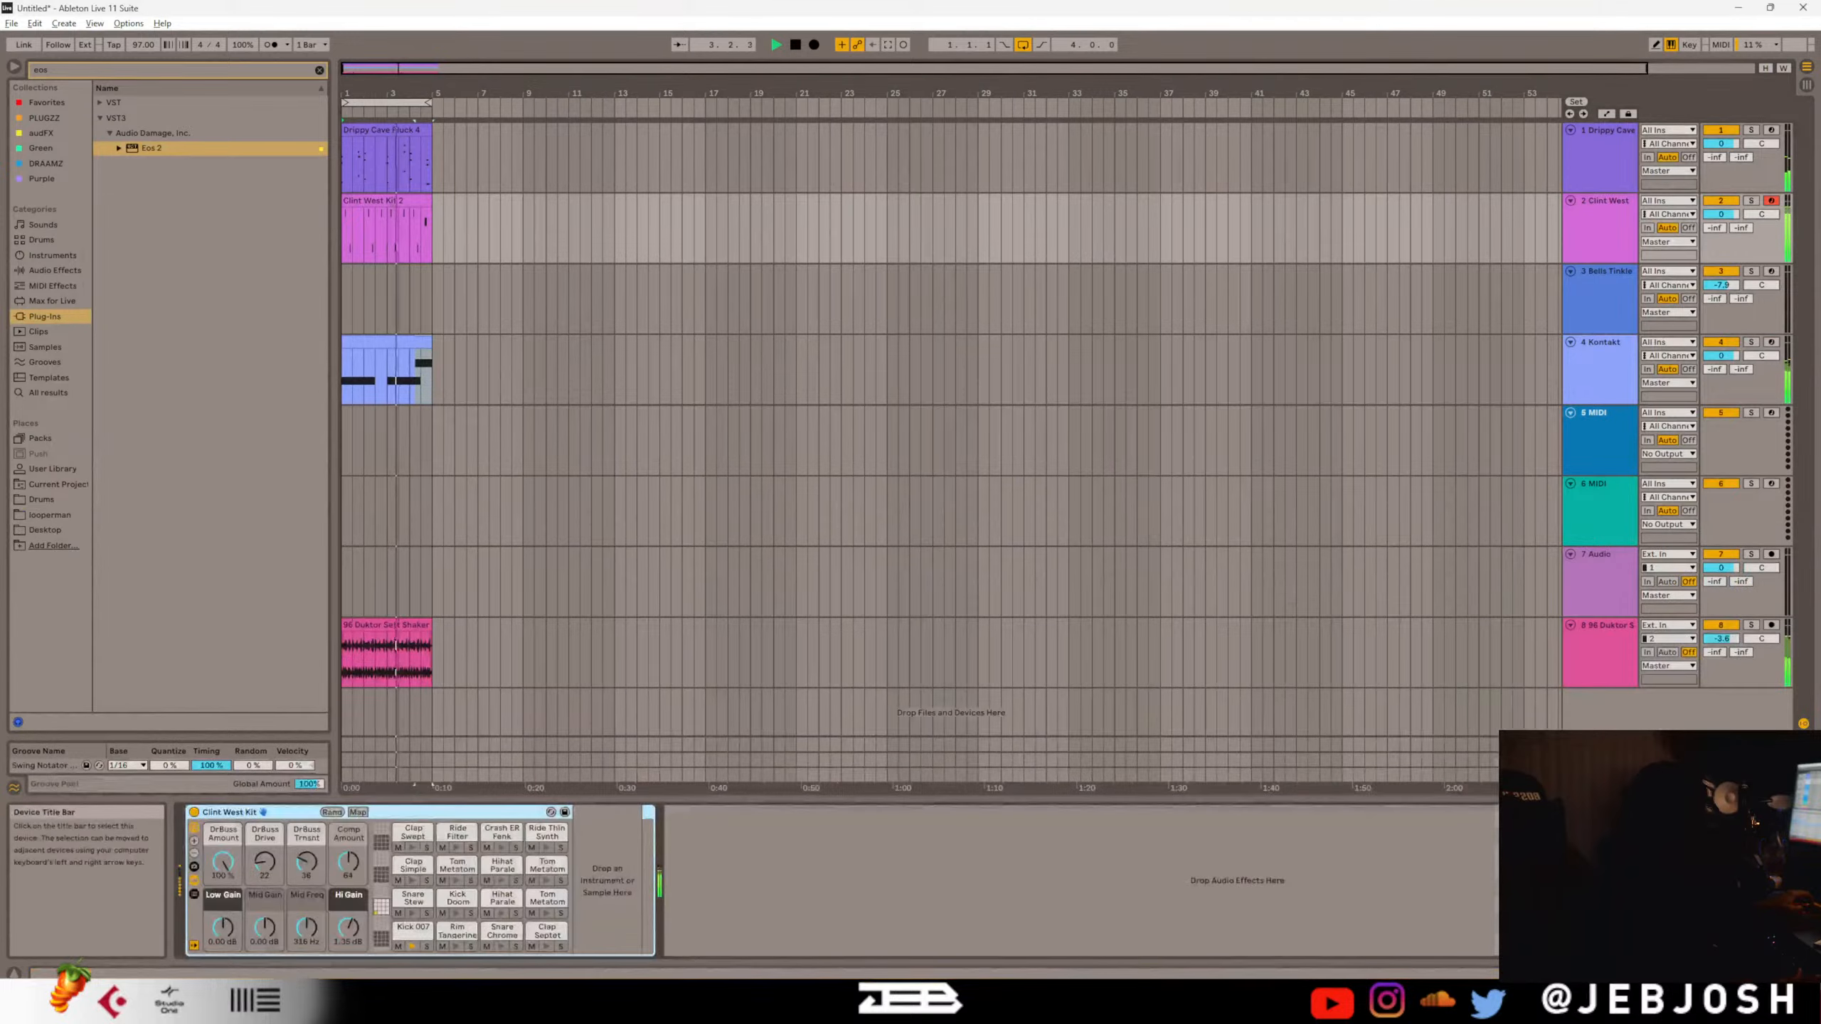
click(412, 900)
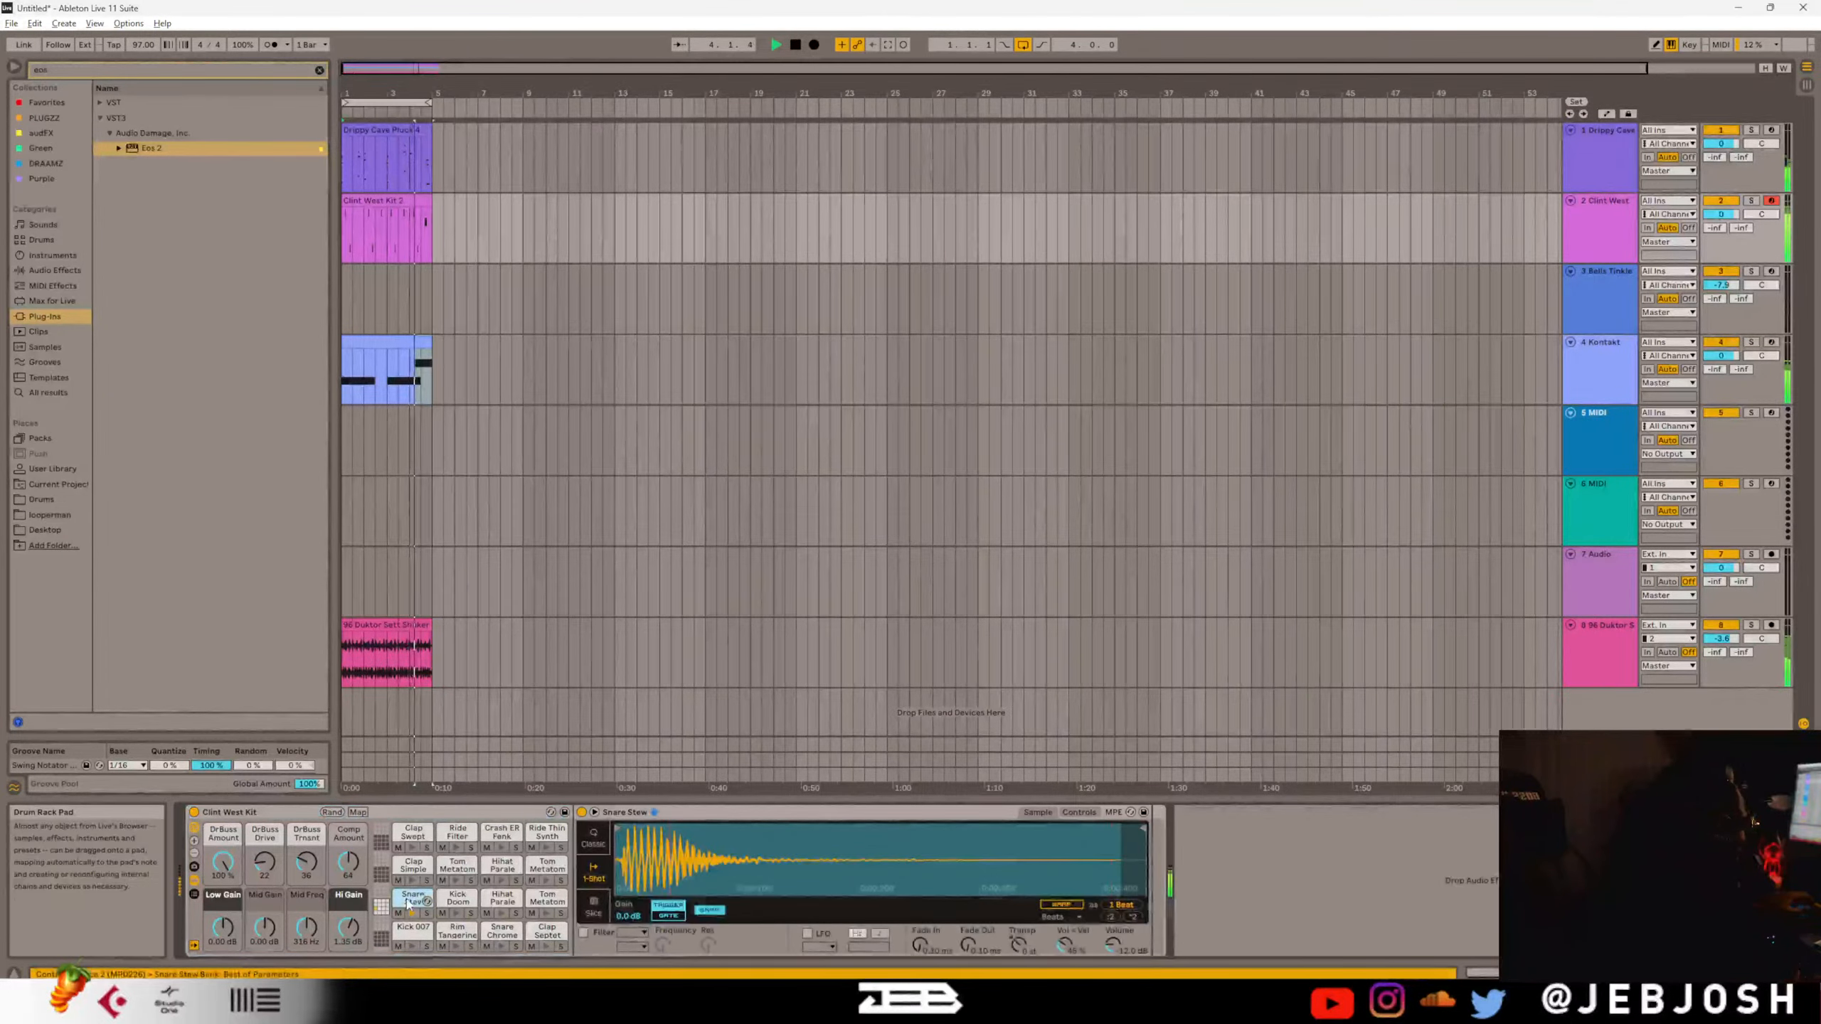
drag(1065, 945, 1112, 958)
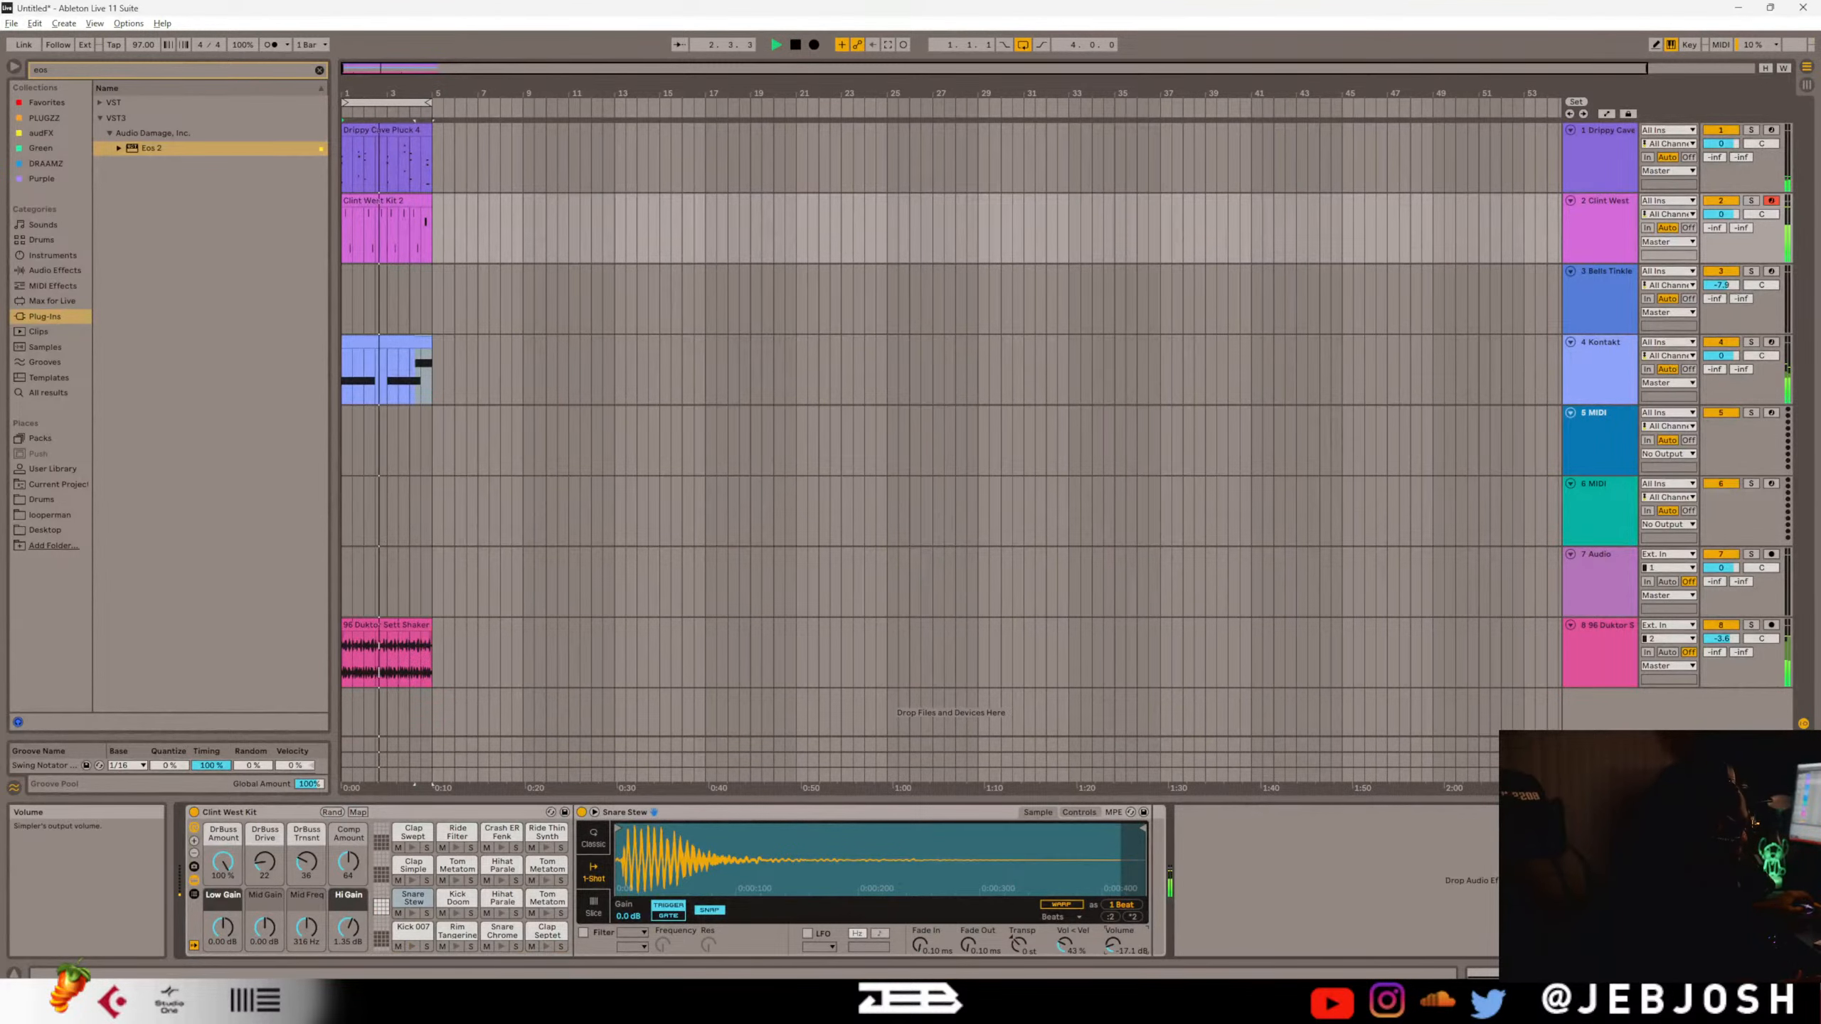
drag(1112, 945, 1111, 939)
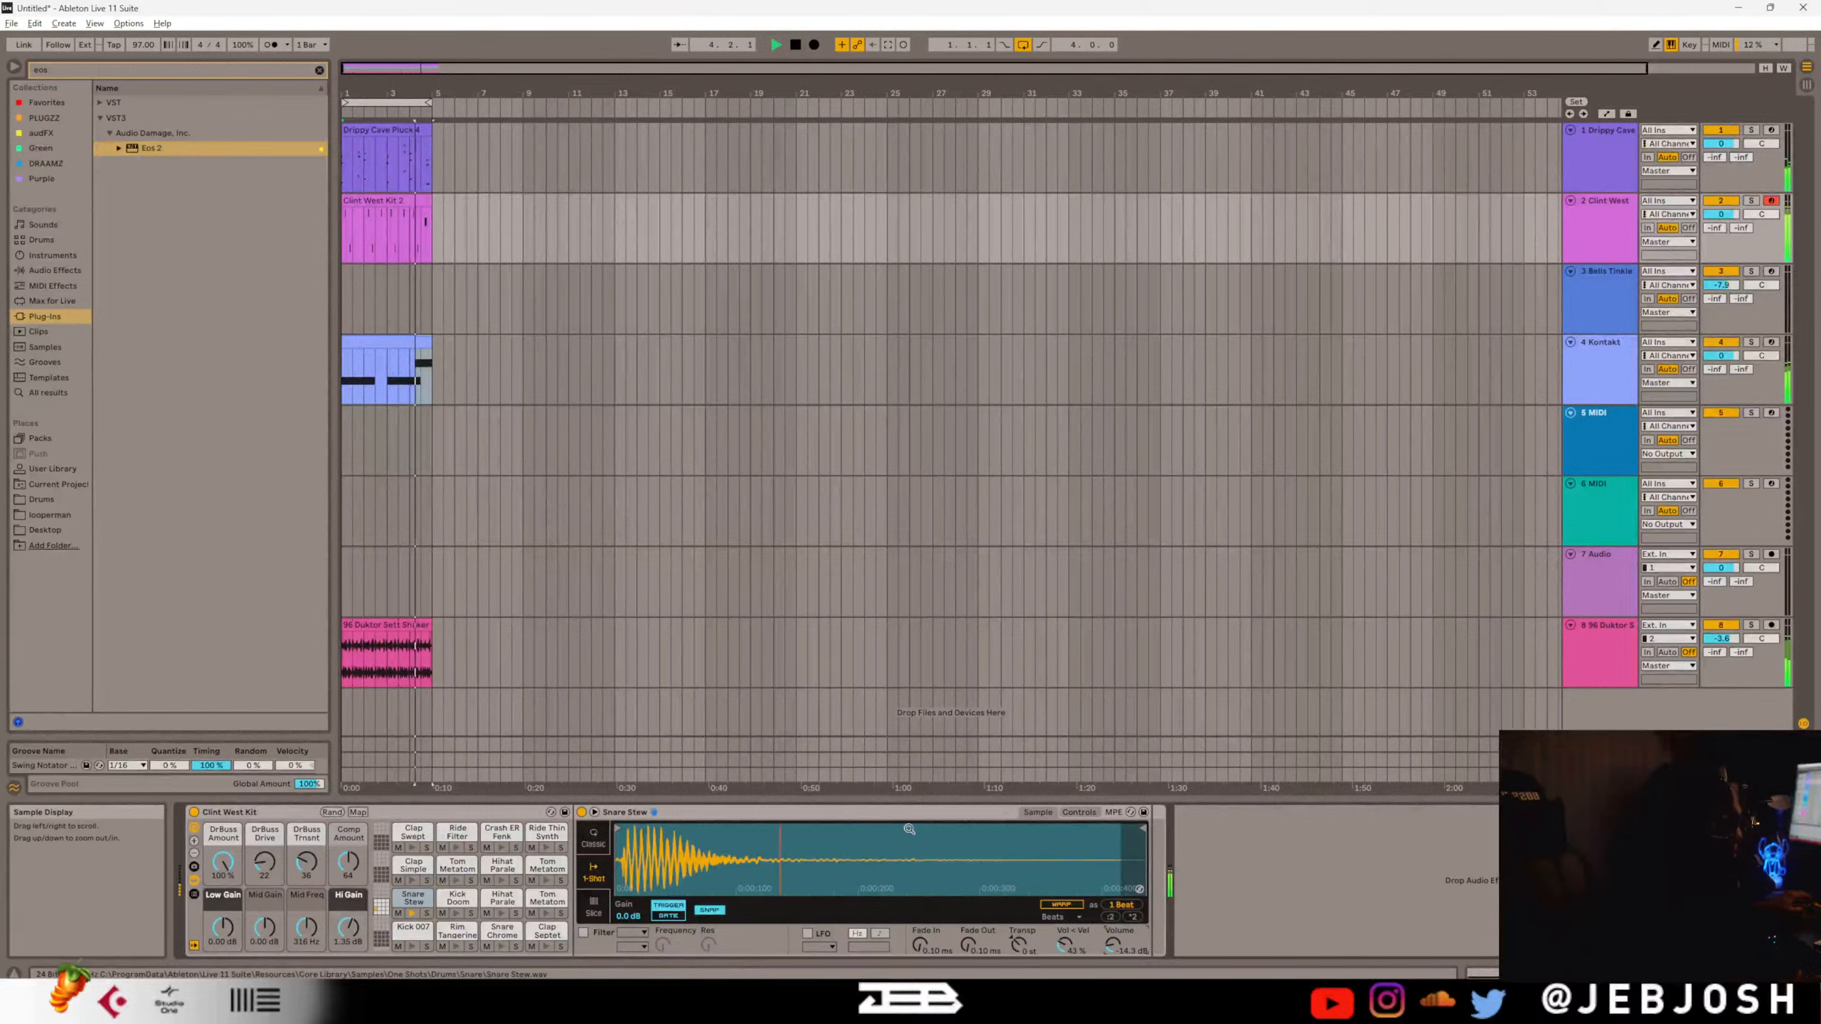
Lower the note at 4.2 in the track 4 Kontakt clip to E2 and play the loop from the start.
key(space)
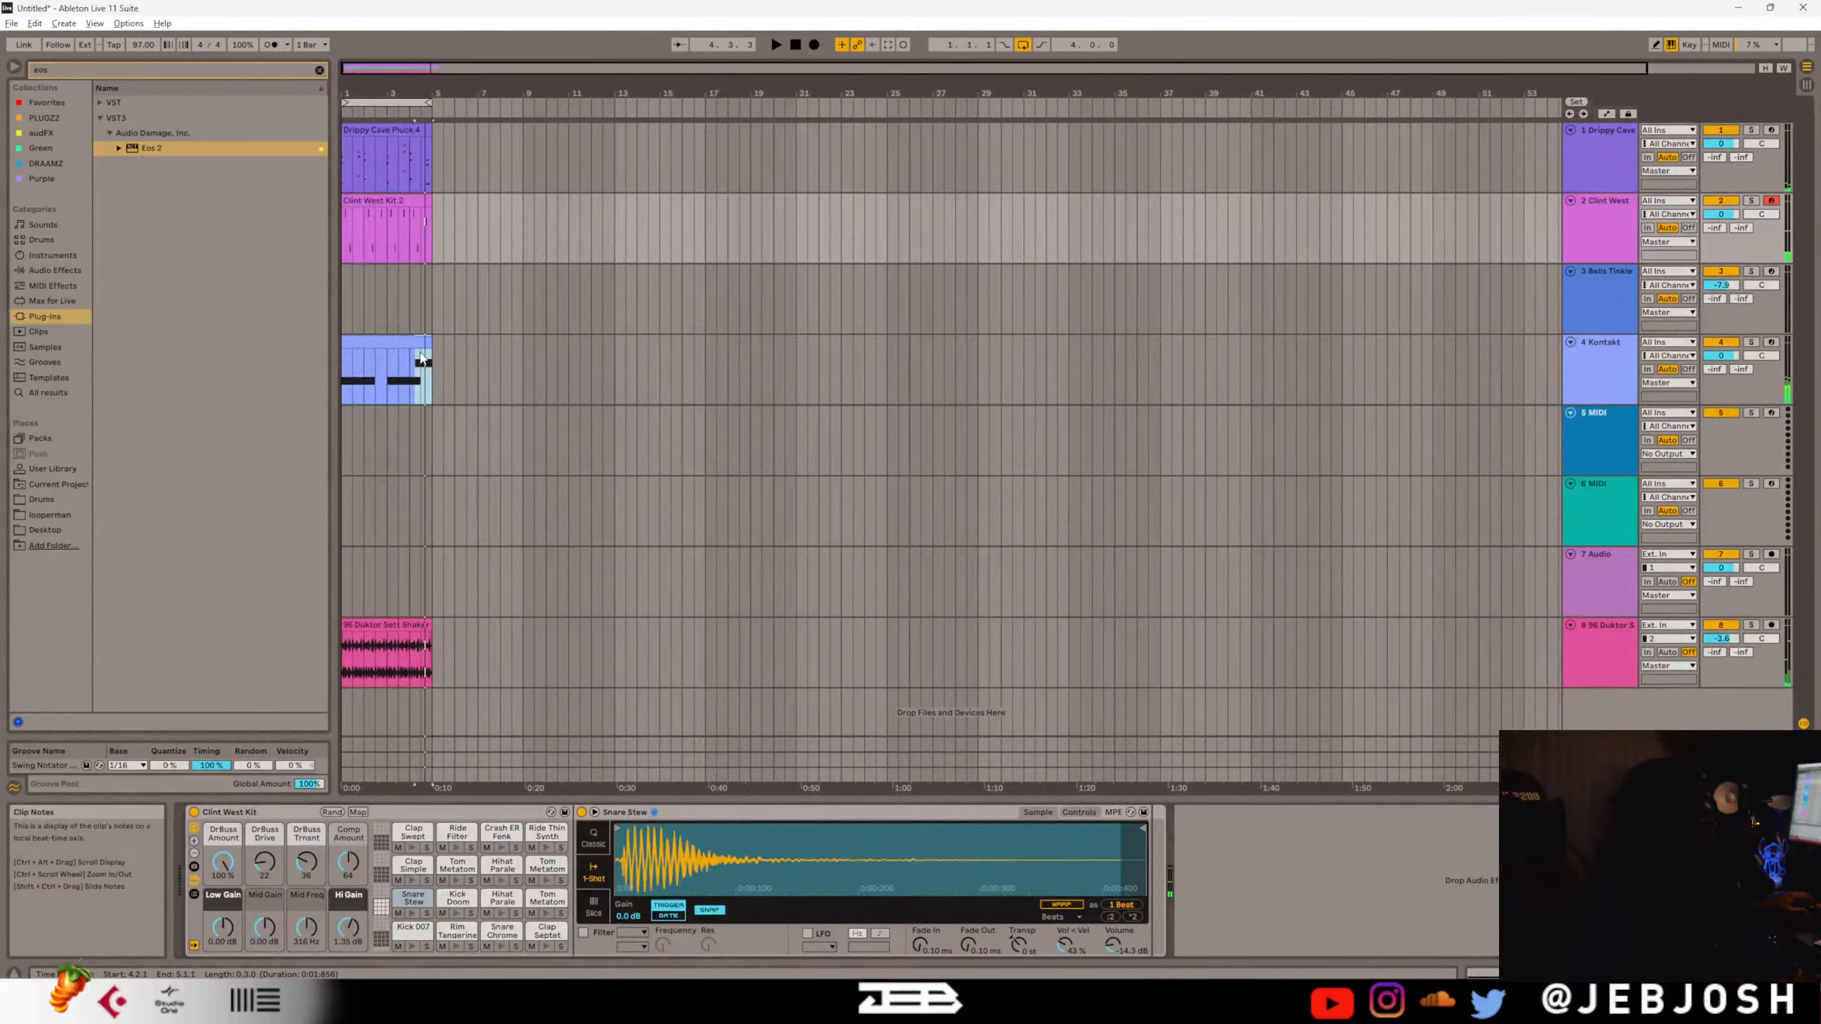
click(424, 360)
double_click(423, 342)
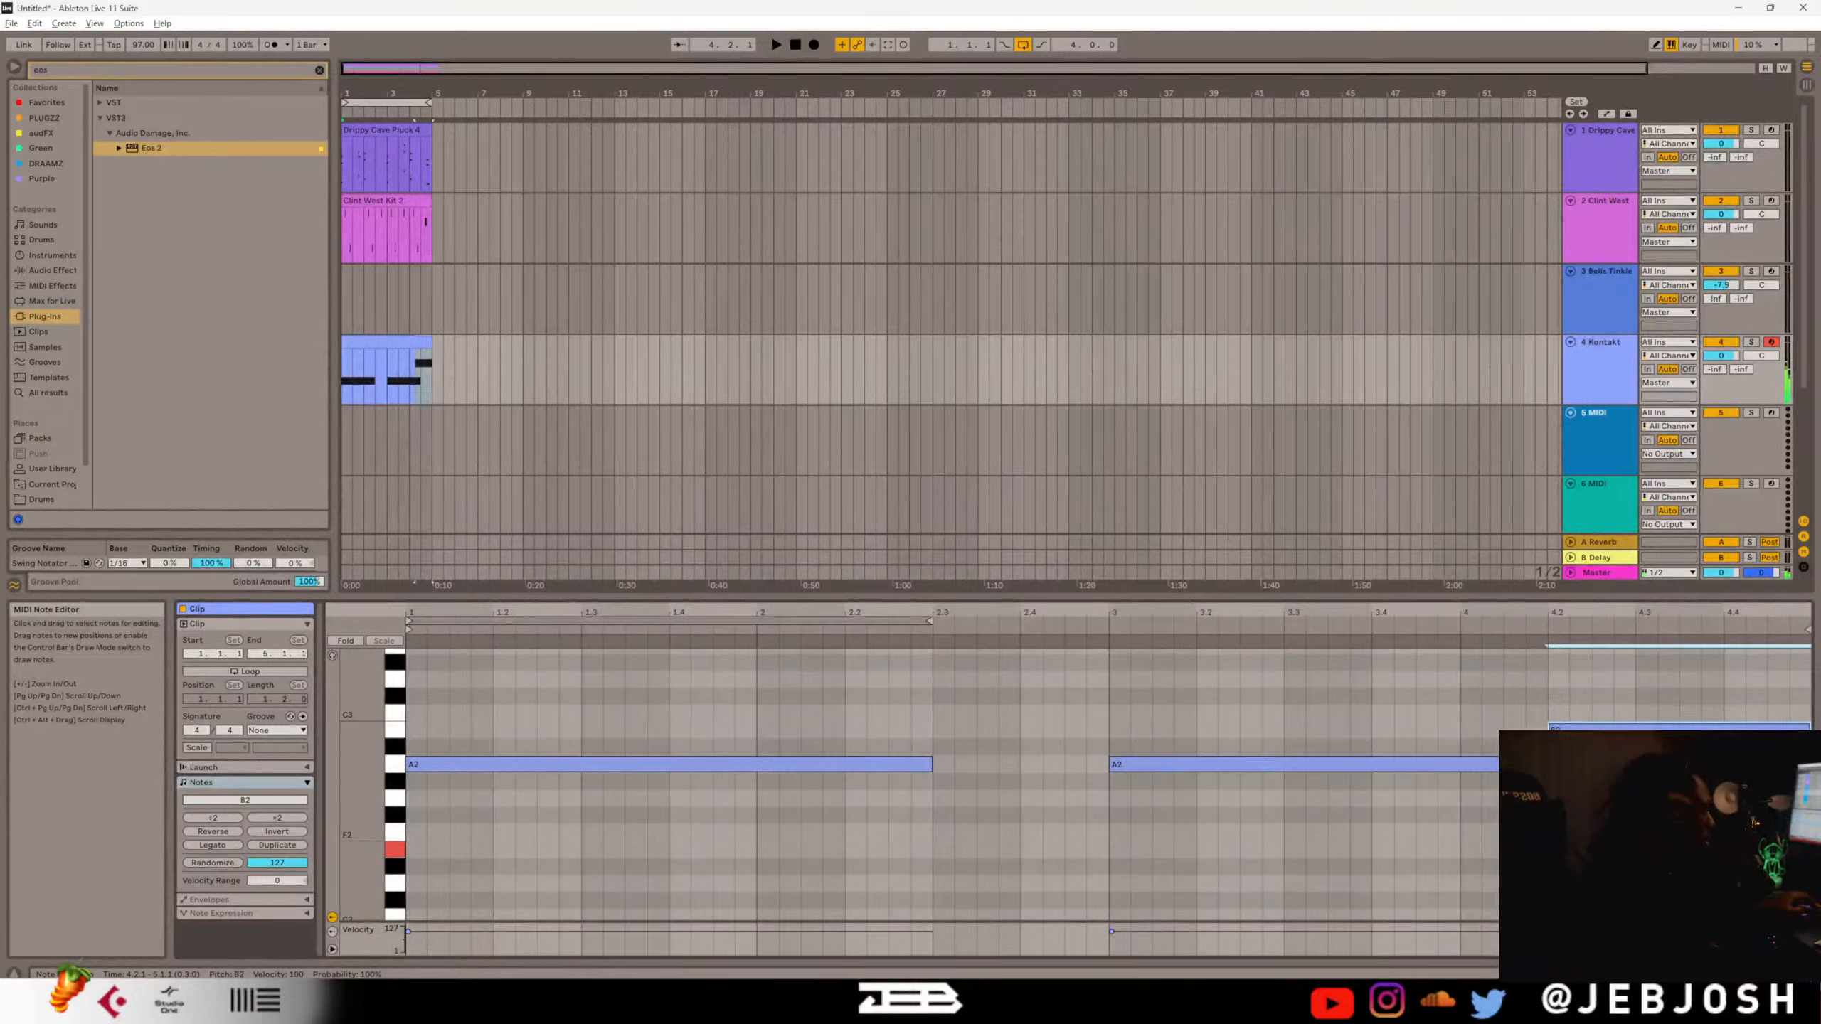
drag(1677, 732, 1677, 834)
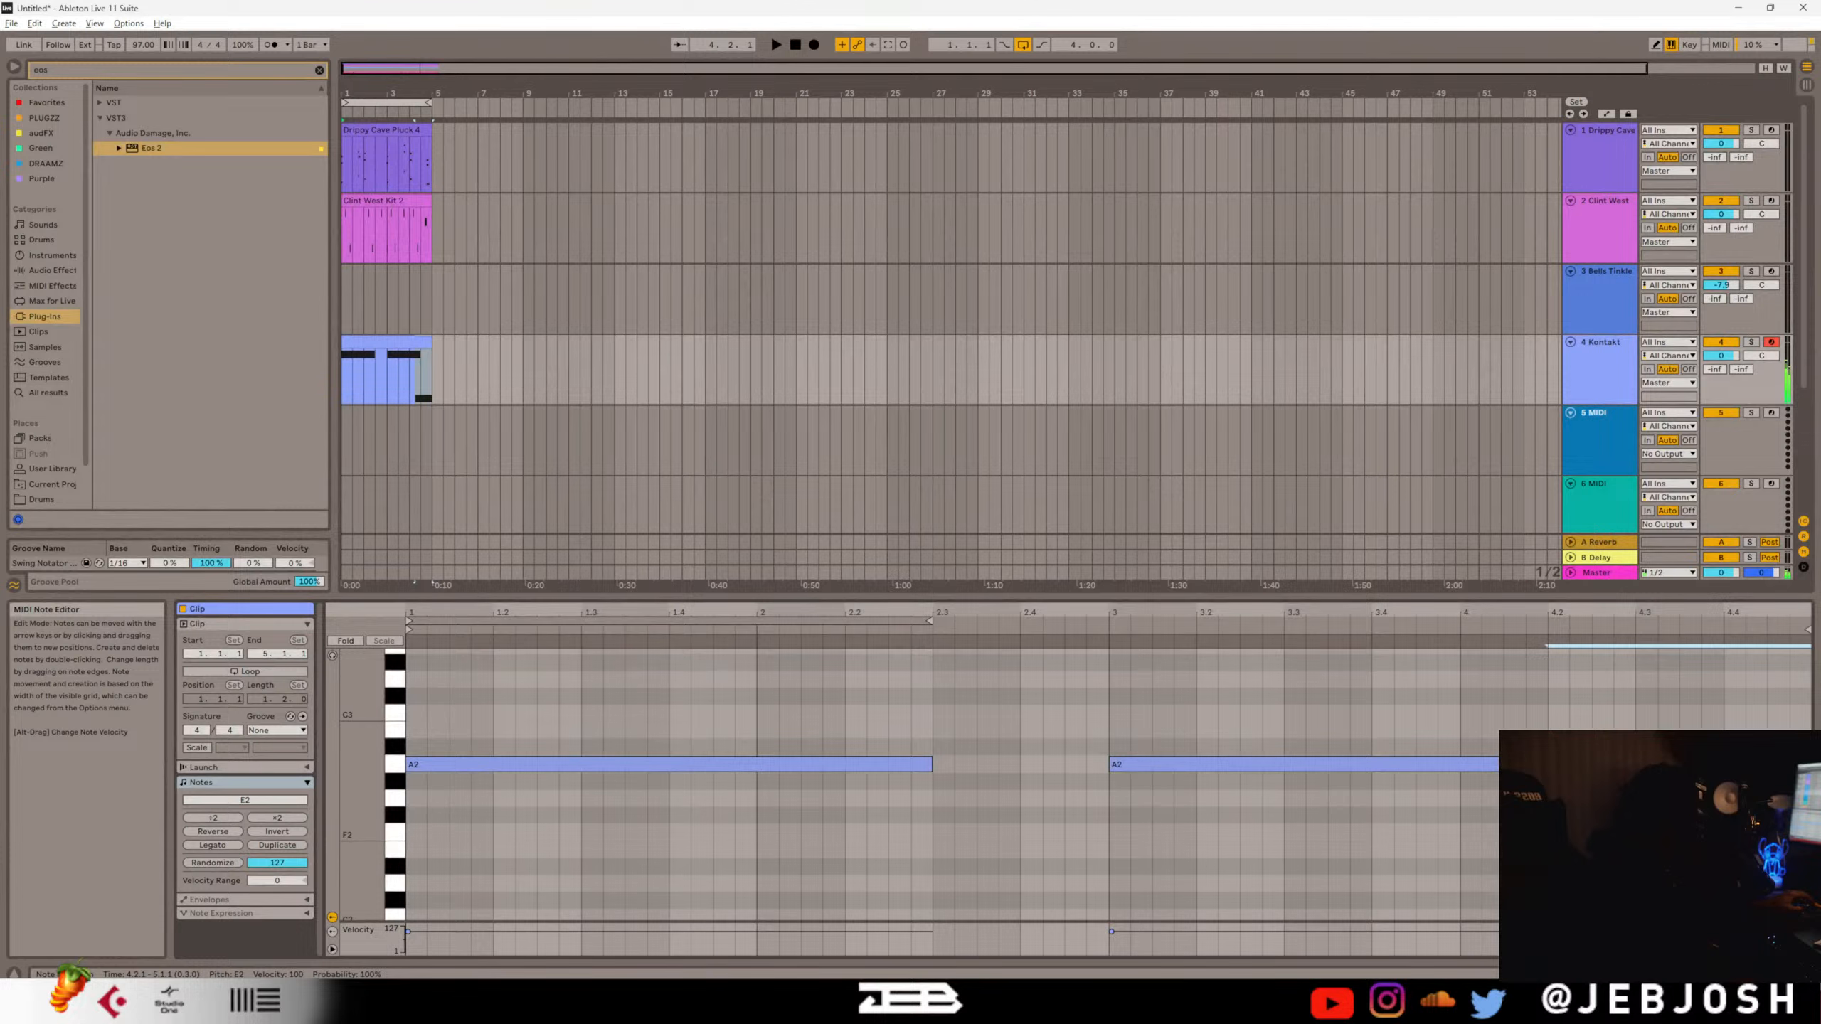
click(794, 45)
key(space)
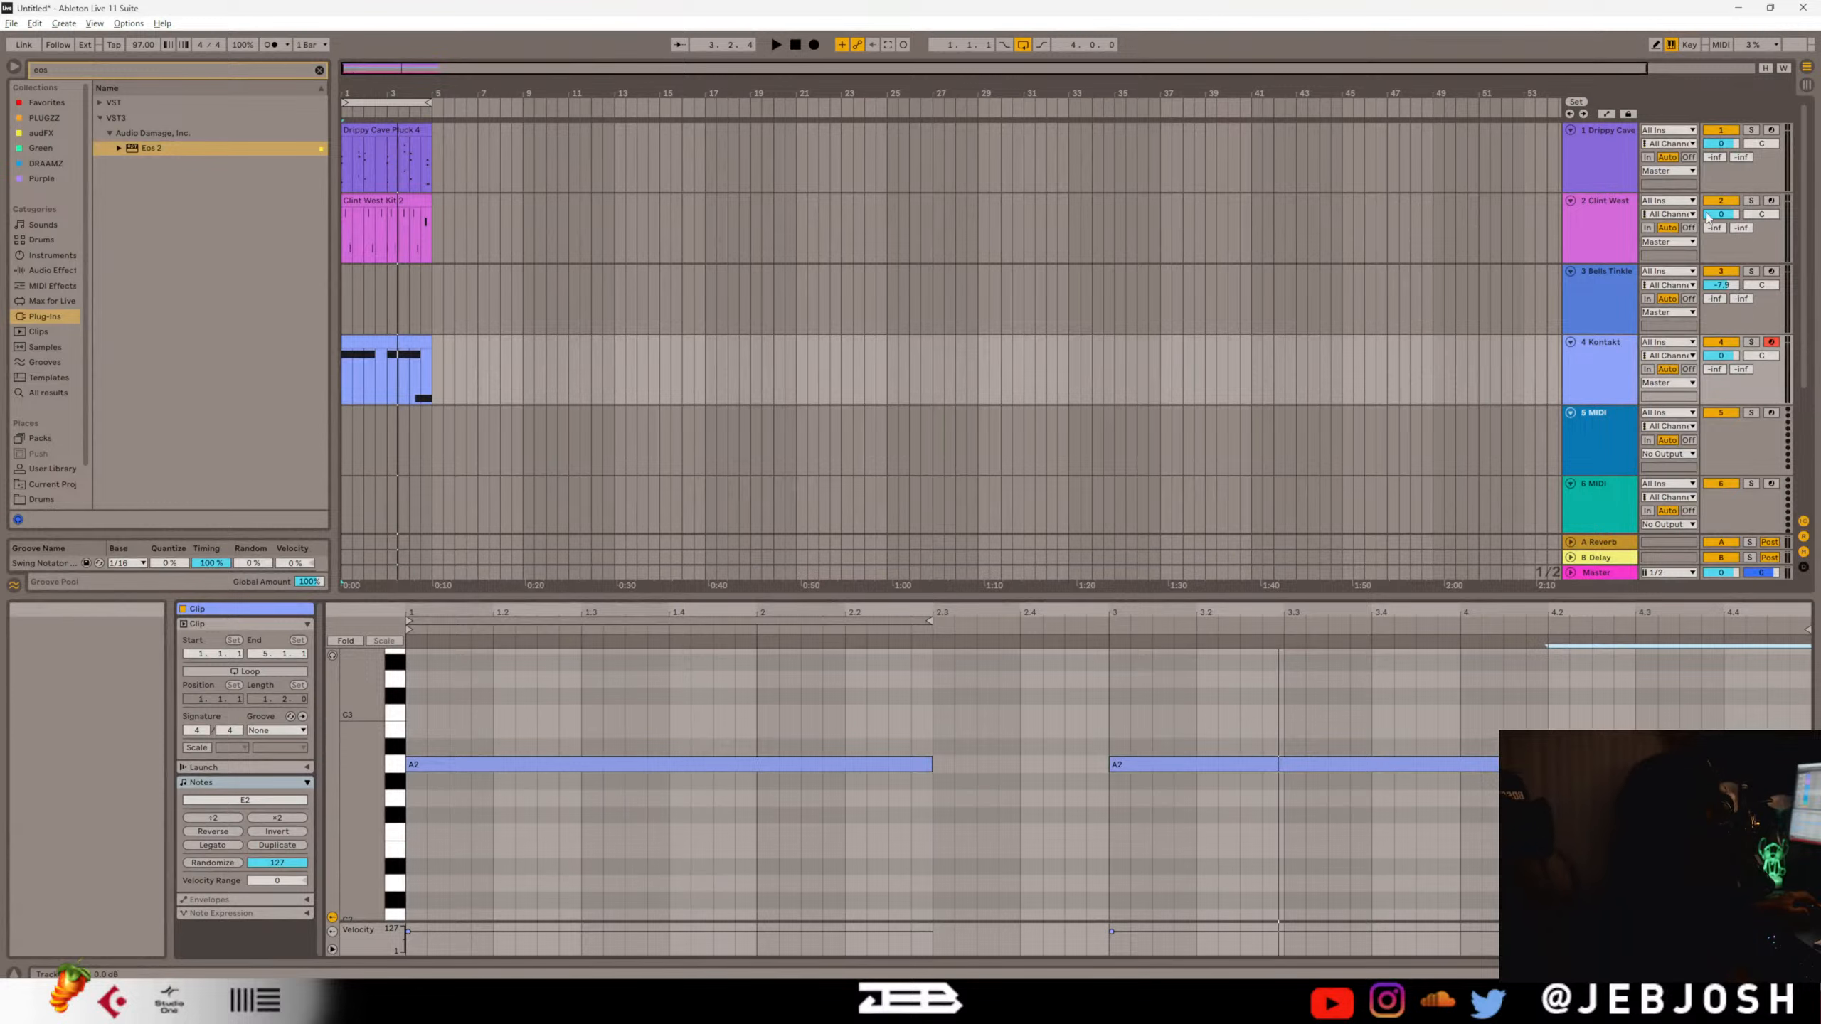
Clear the plug-in search and browse the VST3 vendor folders for another instrument.
click(1596, 299)
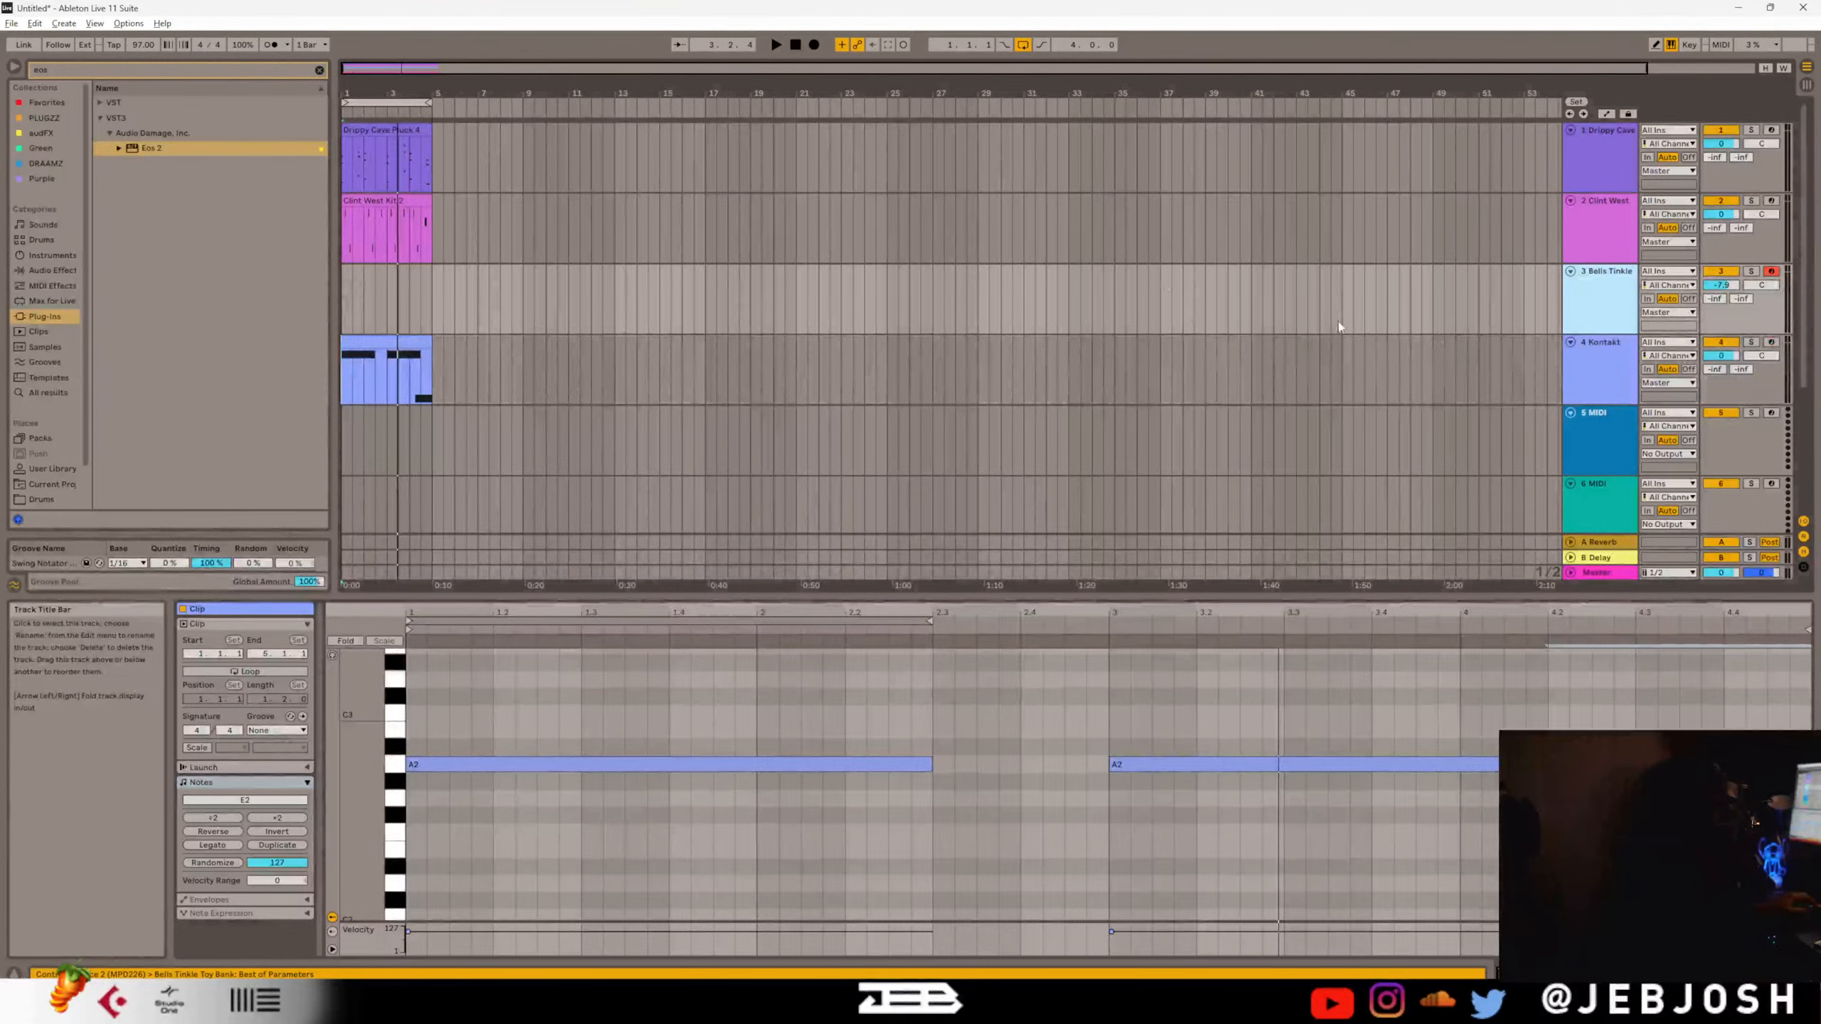
click(796, 46)
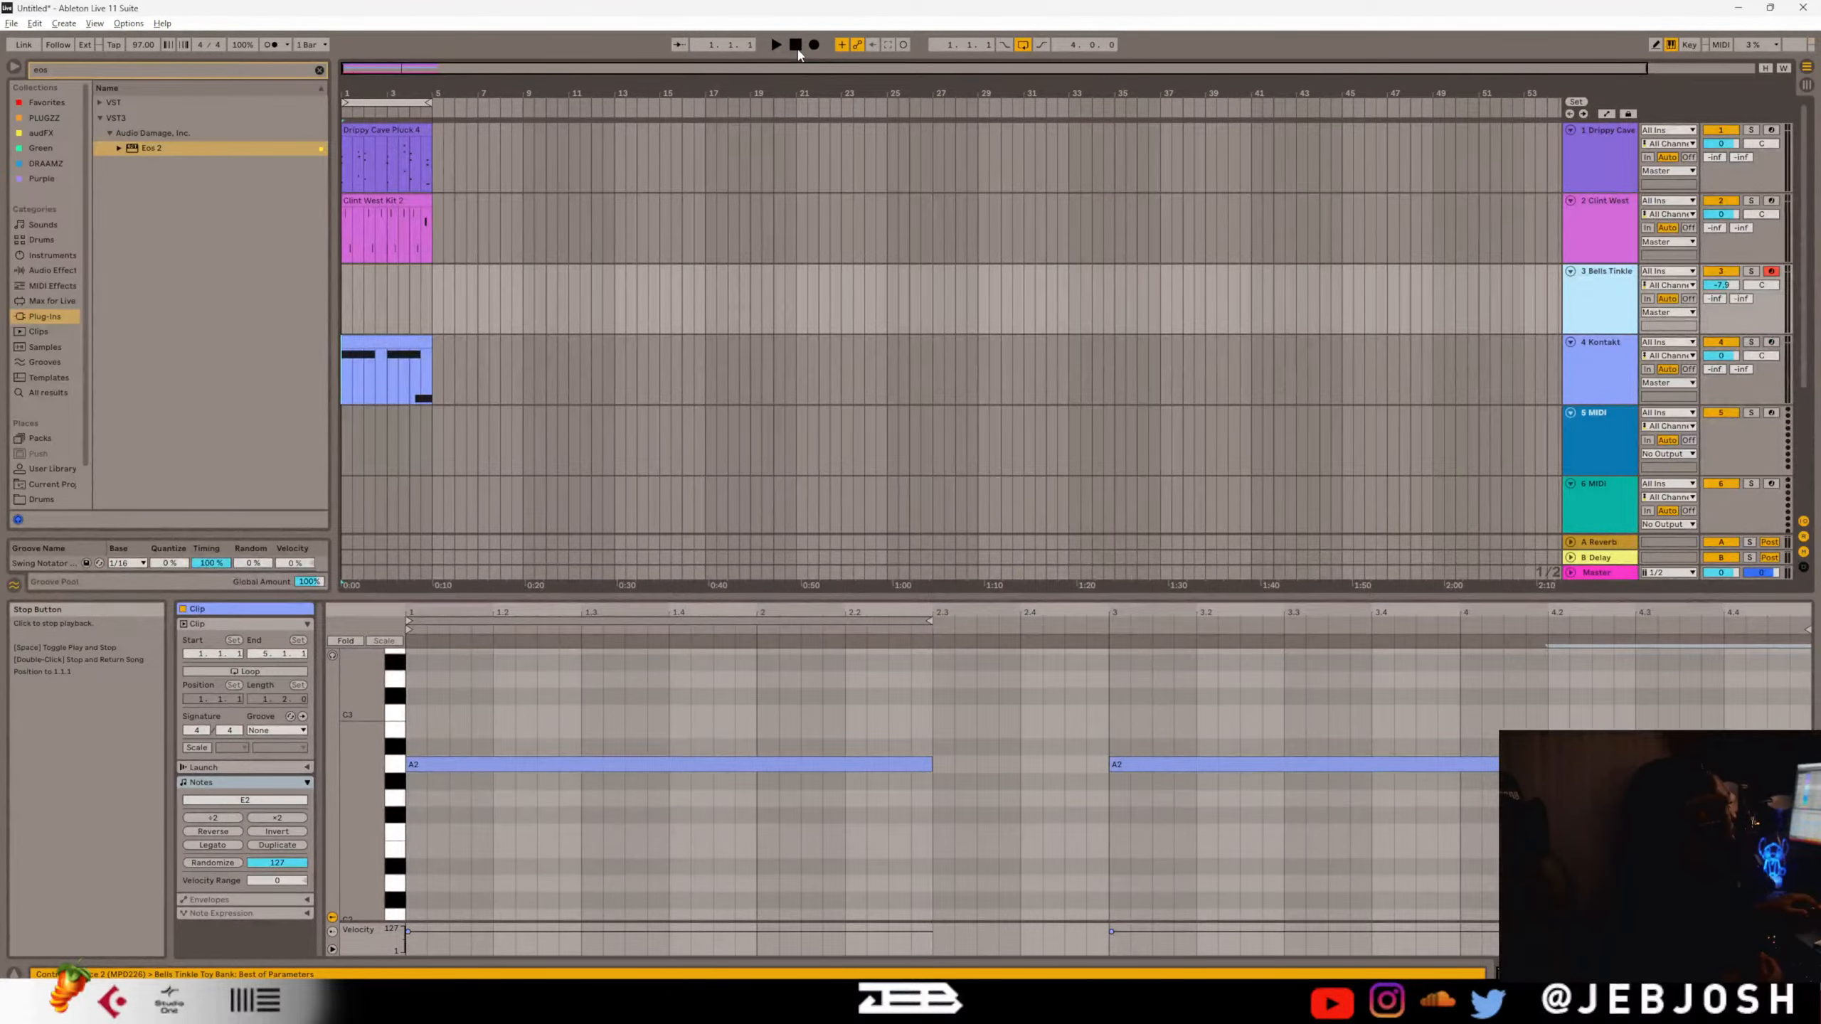
click(320, 70)
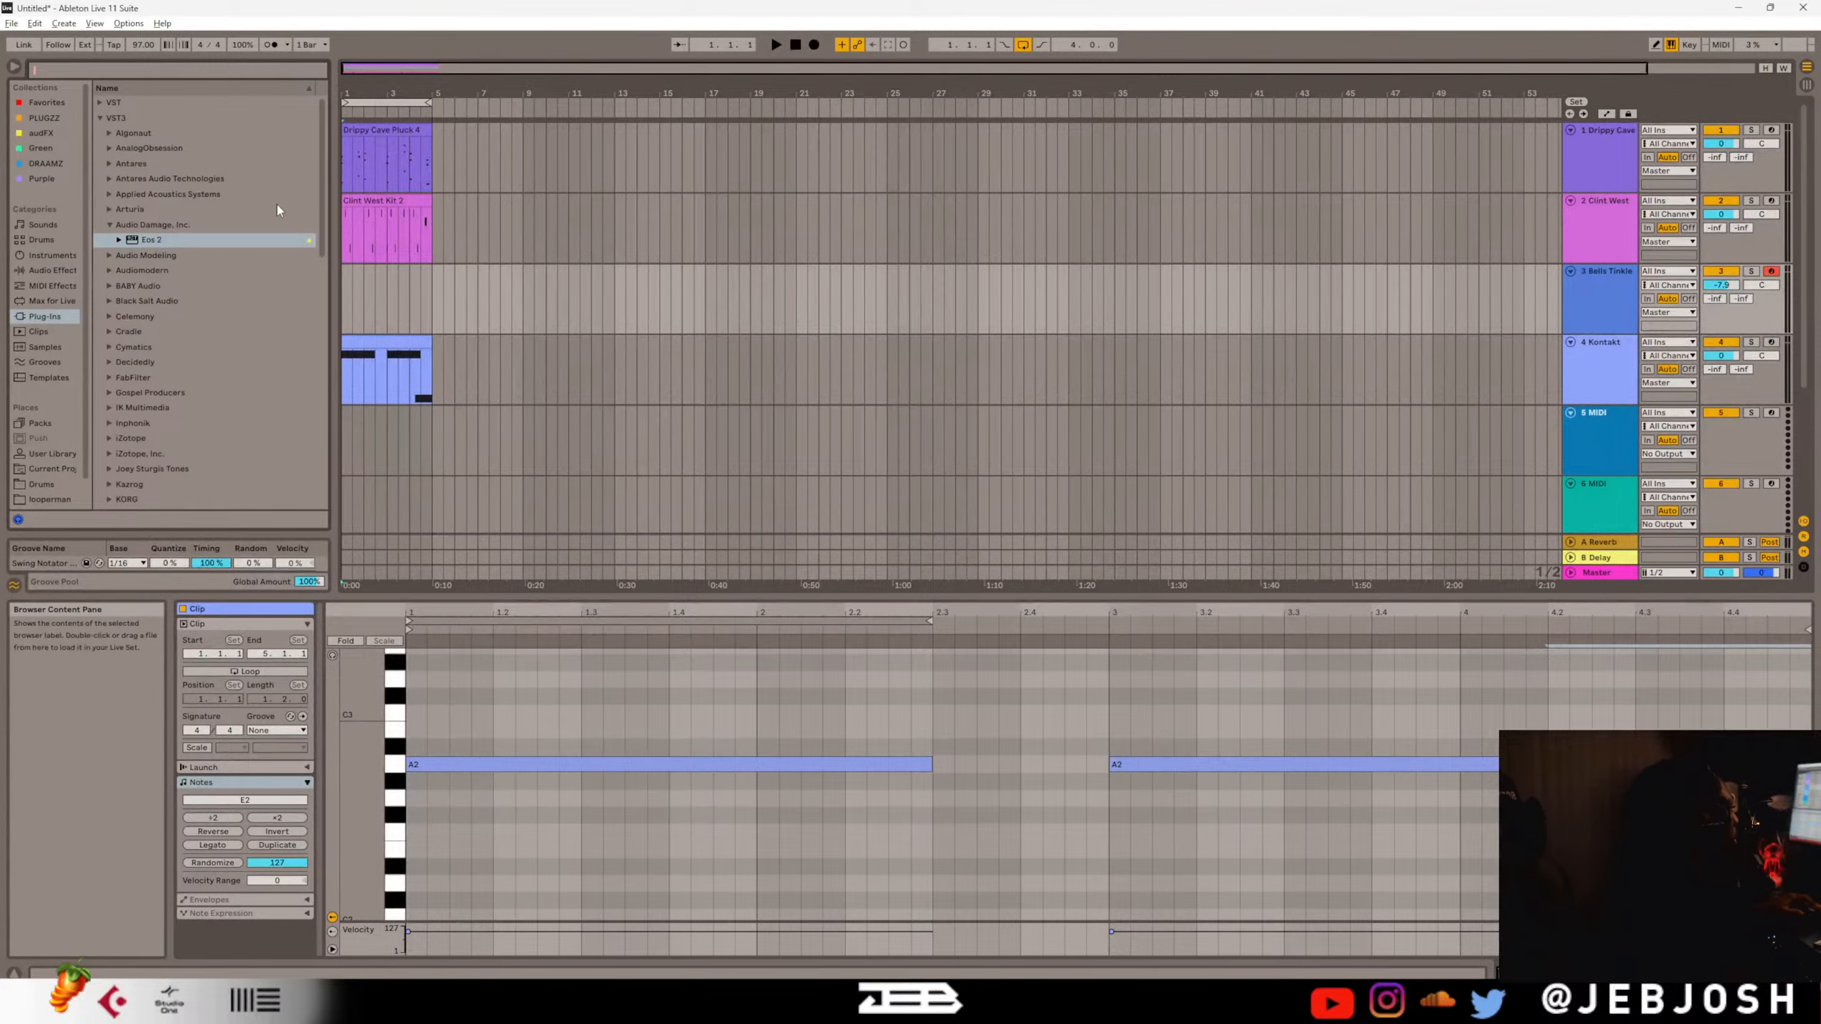
mouse_move(323, 203)
mouse_down()
mouse_move(313, 345)
mouse_move(317, 182)
mouse_up()
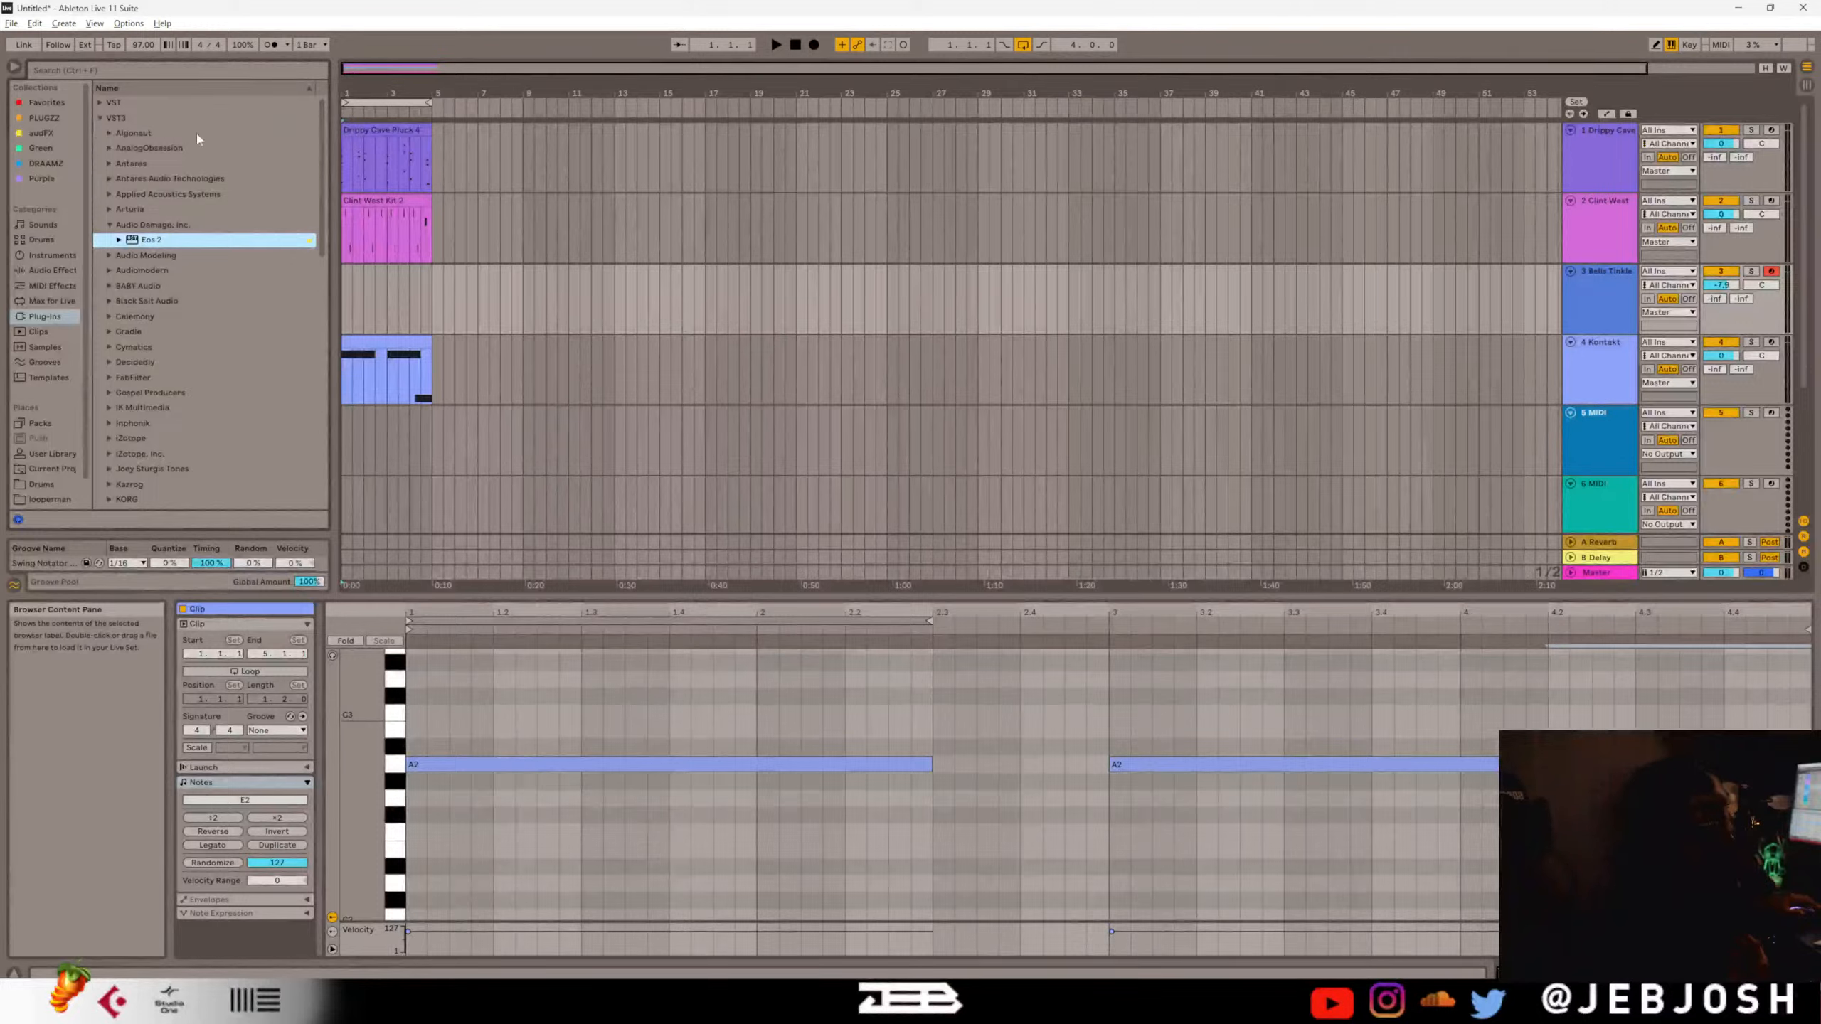
scroll(162, 444, down, 4)
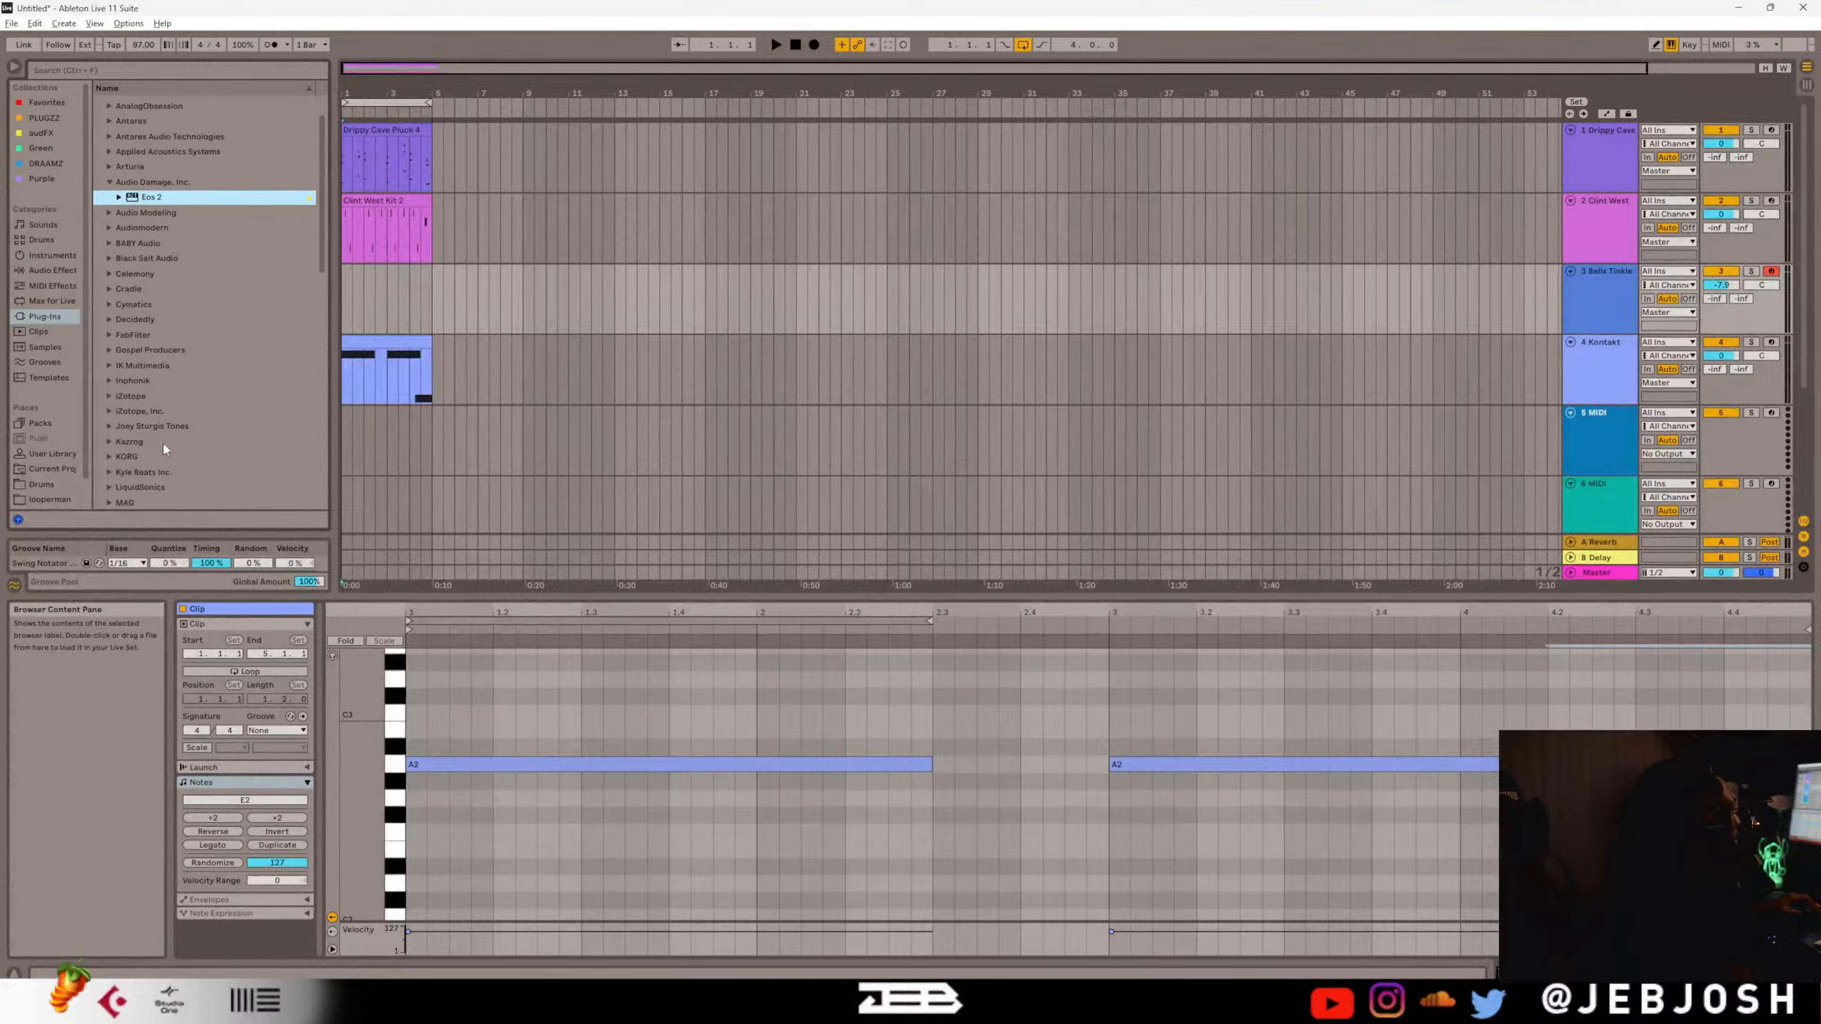
scroll(107, 427, down, 1)
click(108, 406)
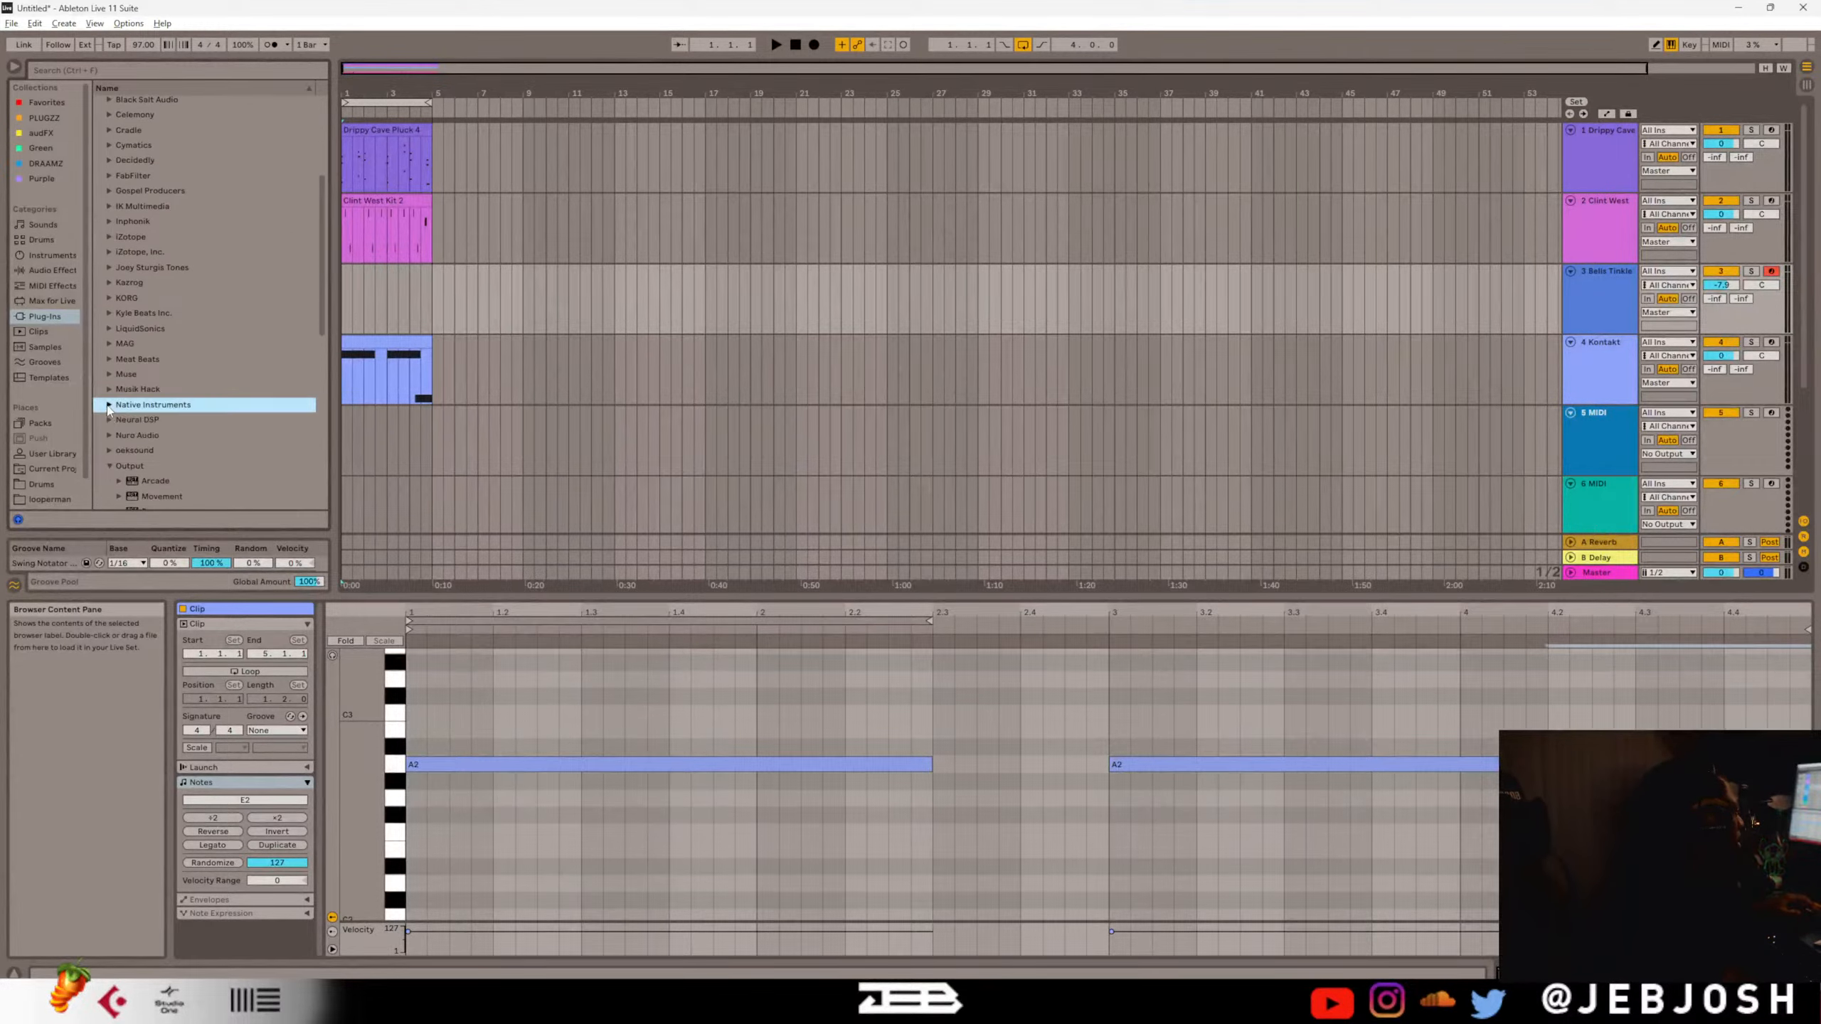
click(108, 465)
scroll(115, 462, down, 3)
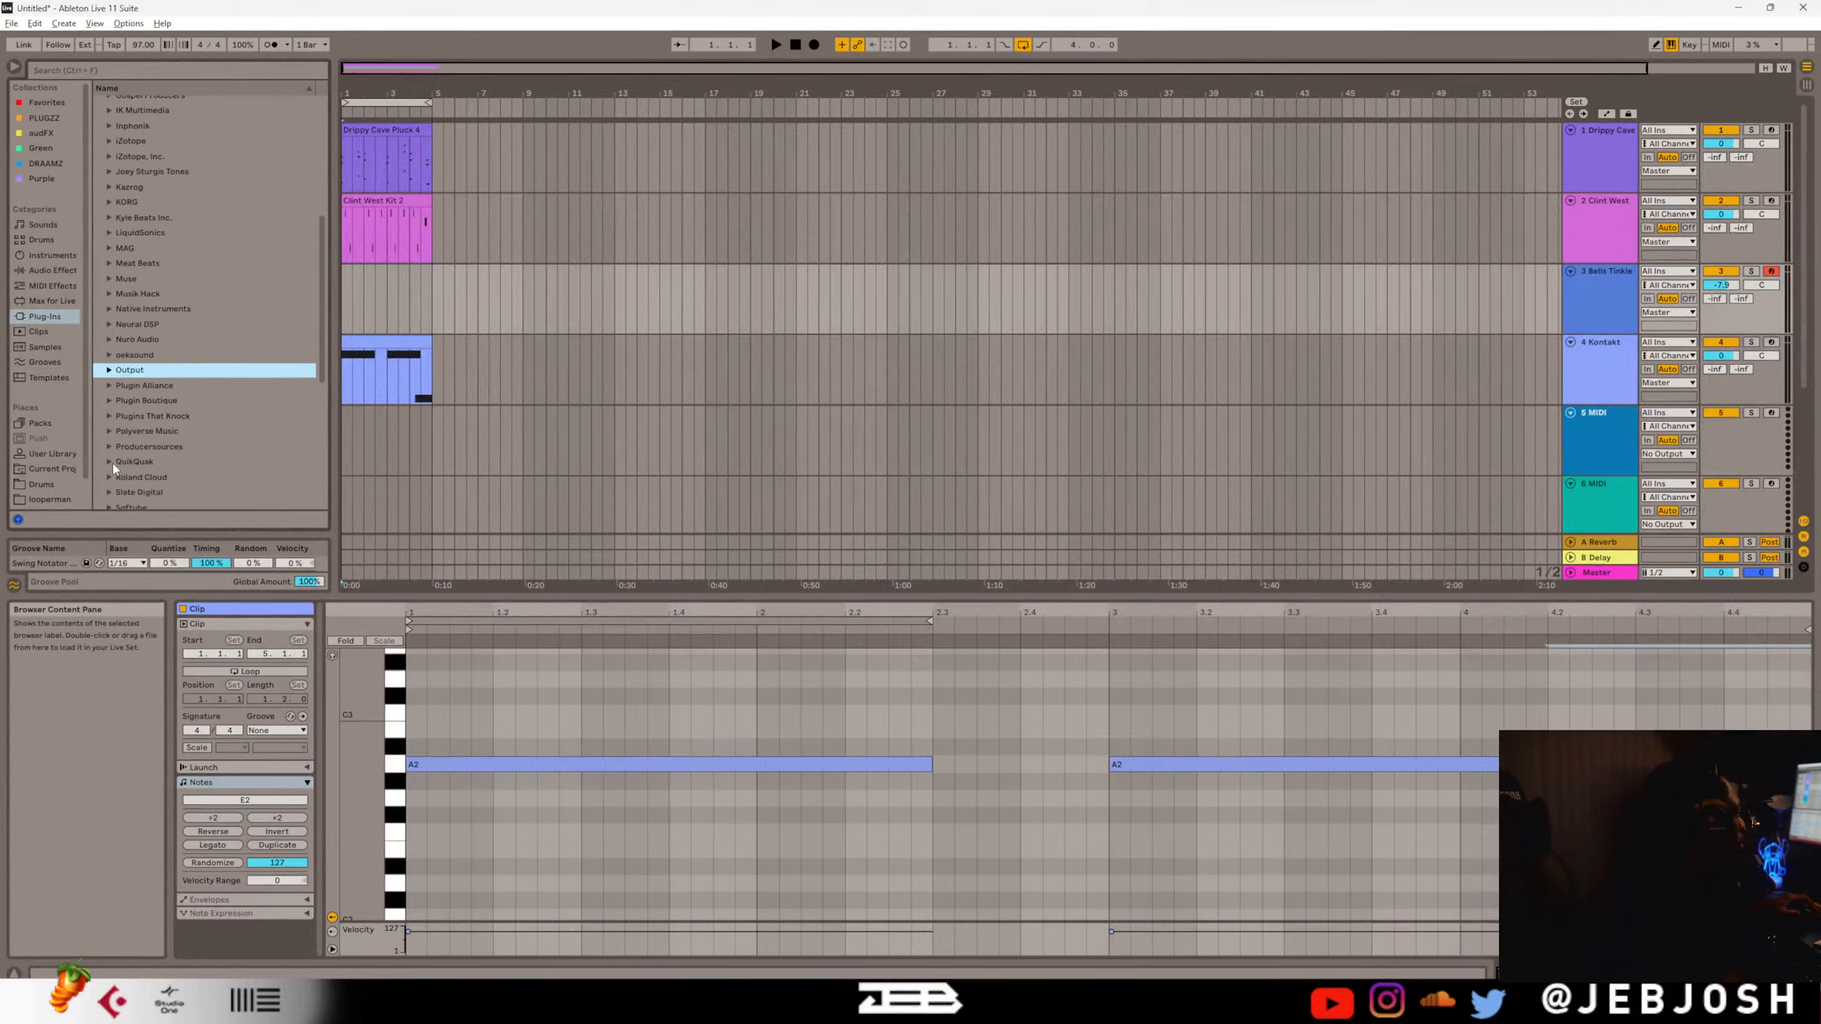
Search the plug-ins for "kontak" and load the Native Instruments Kontakt plug-in onto the empty MIDI track 5.
click(1612, 462)
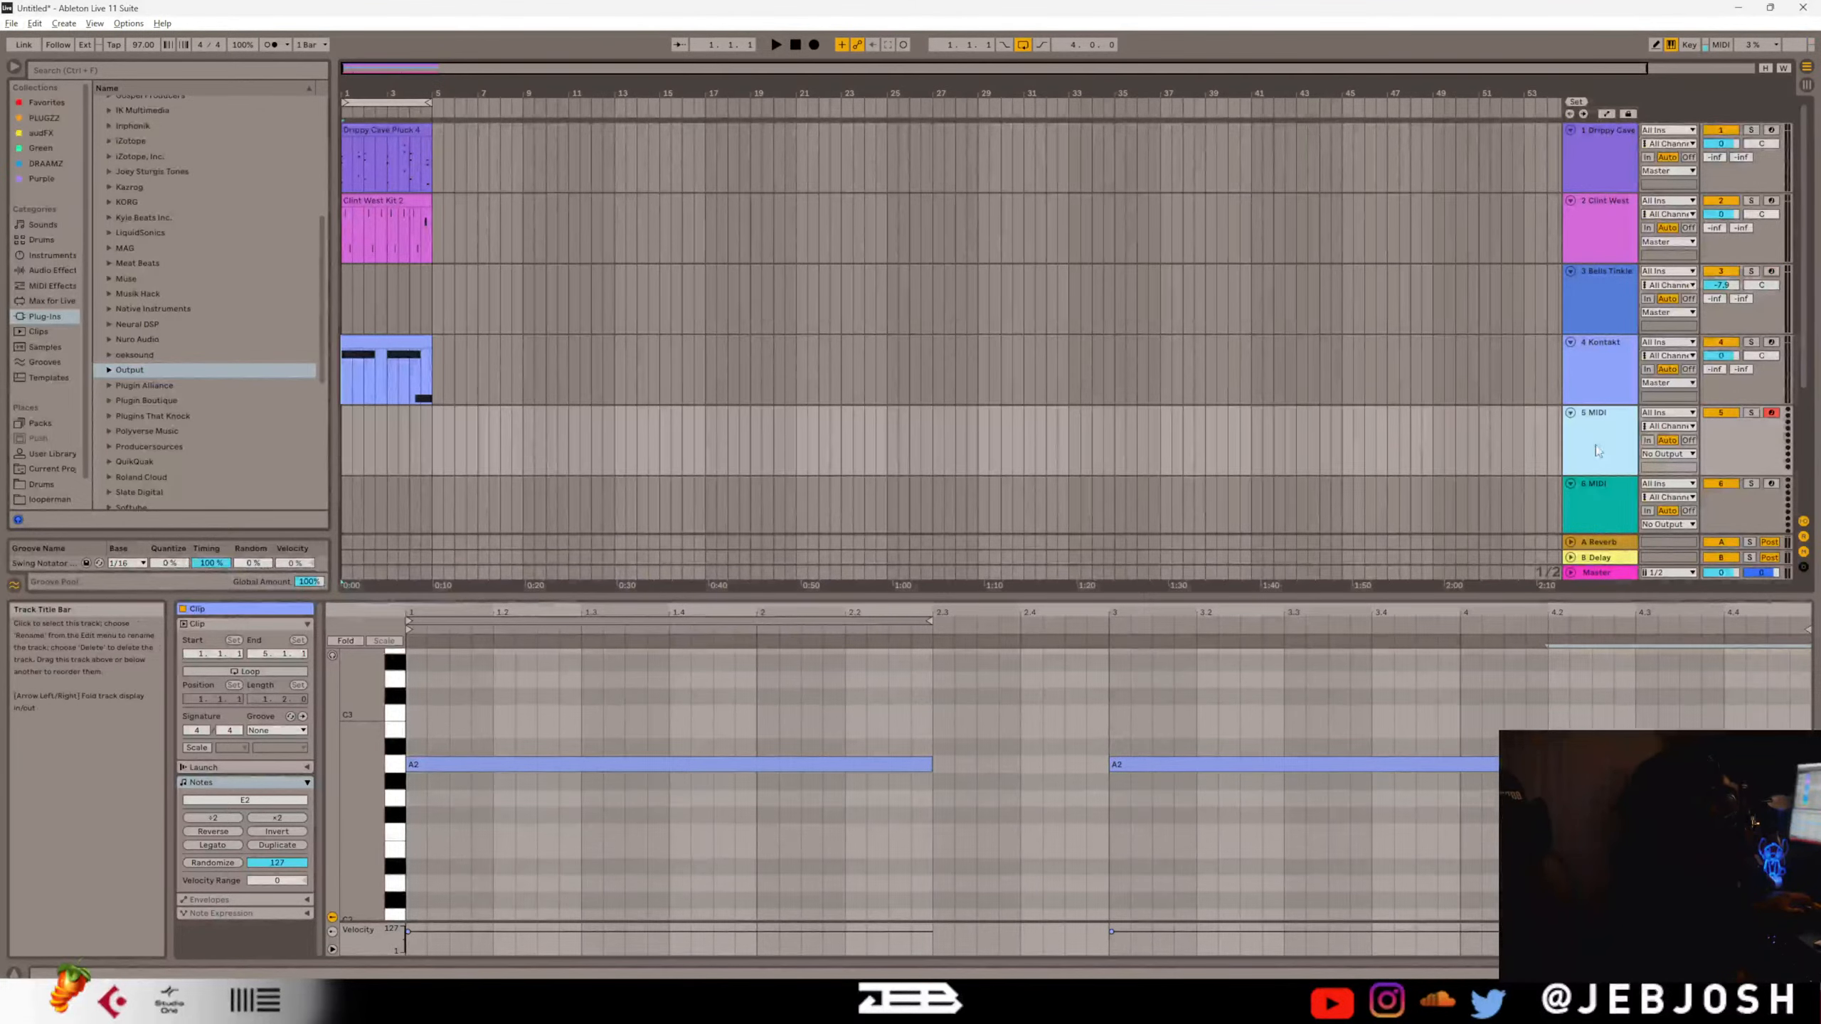
scroll(97, 190, up, 2)
scroll(97, 190, up, 6)
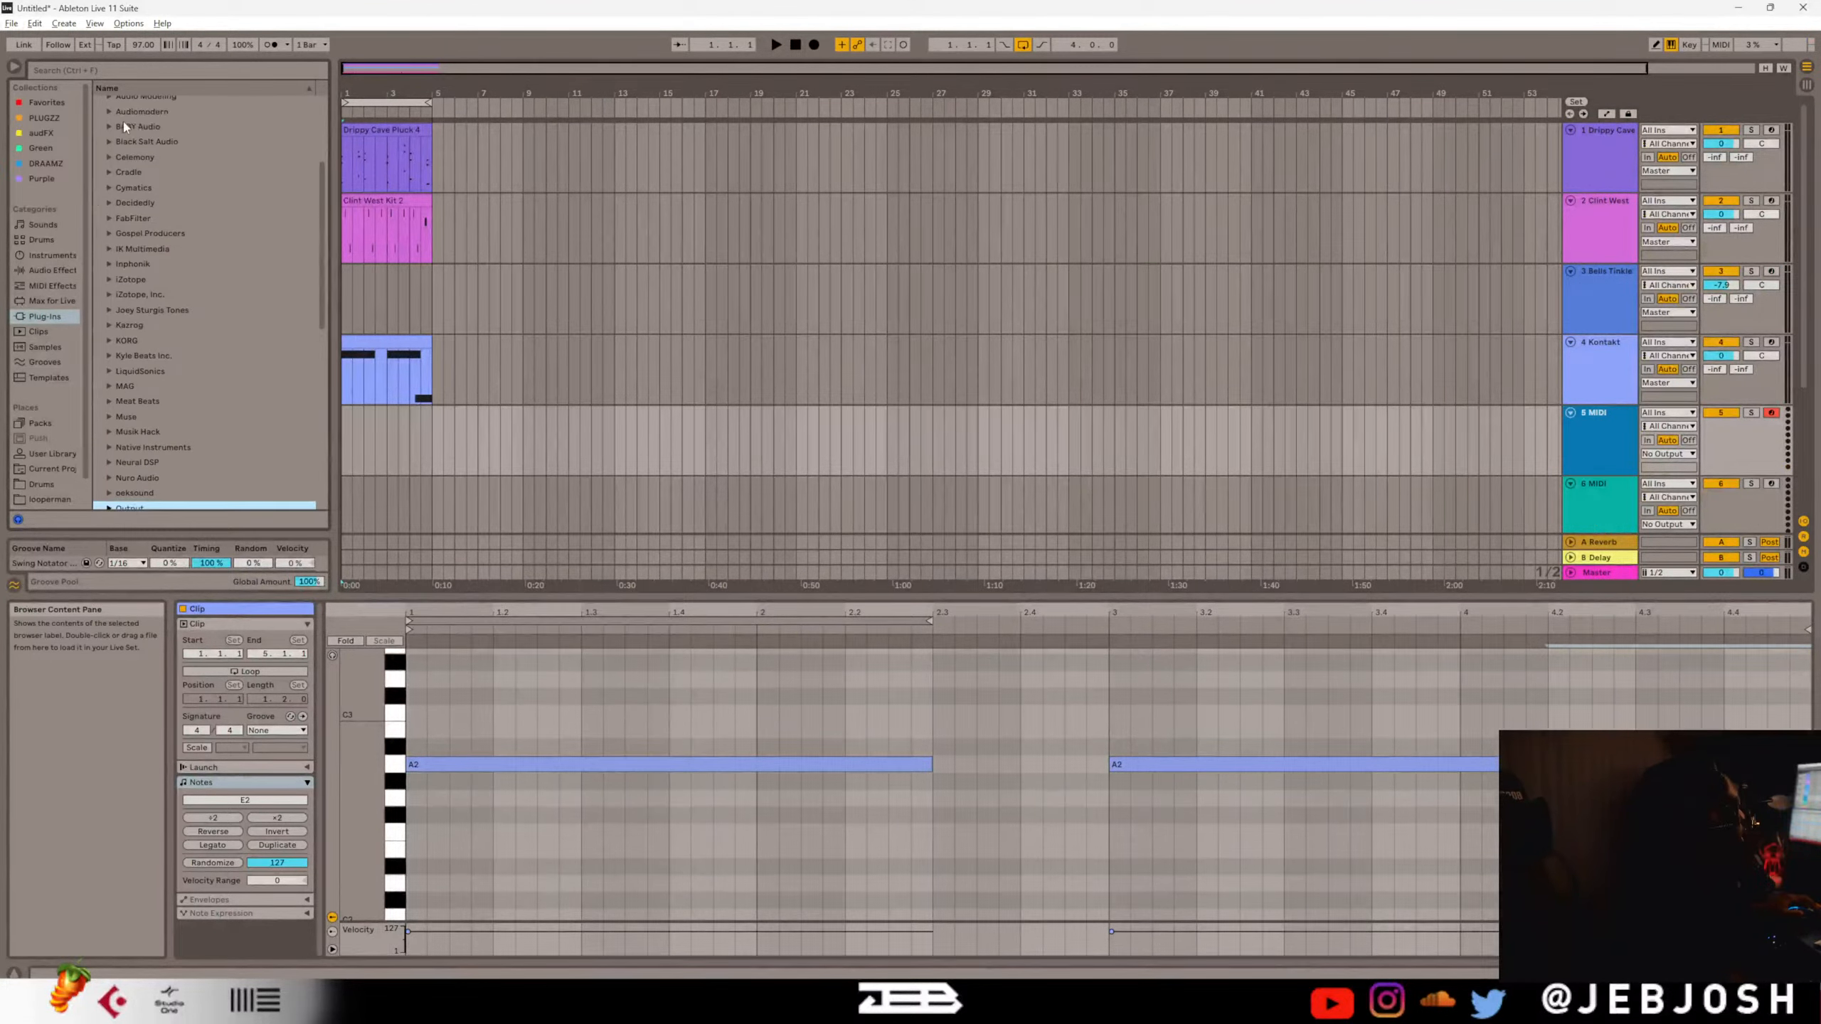
scroll(118, 128, up, 2)
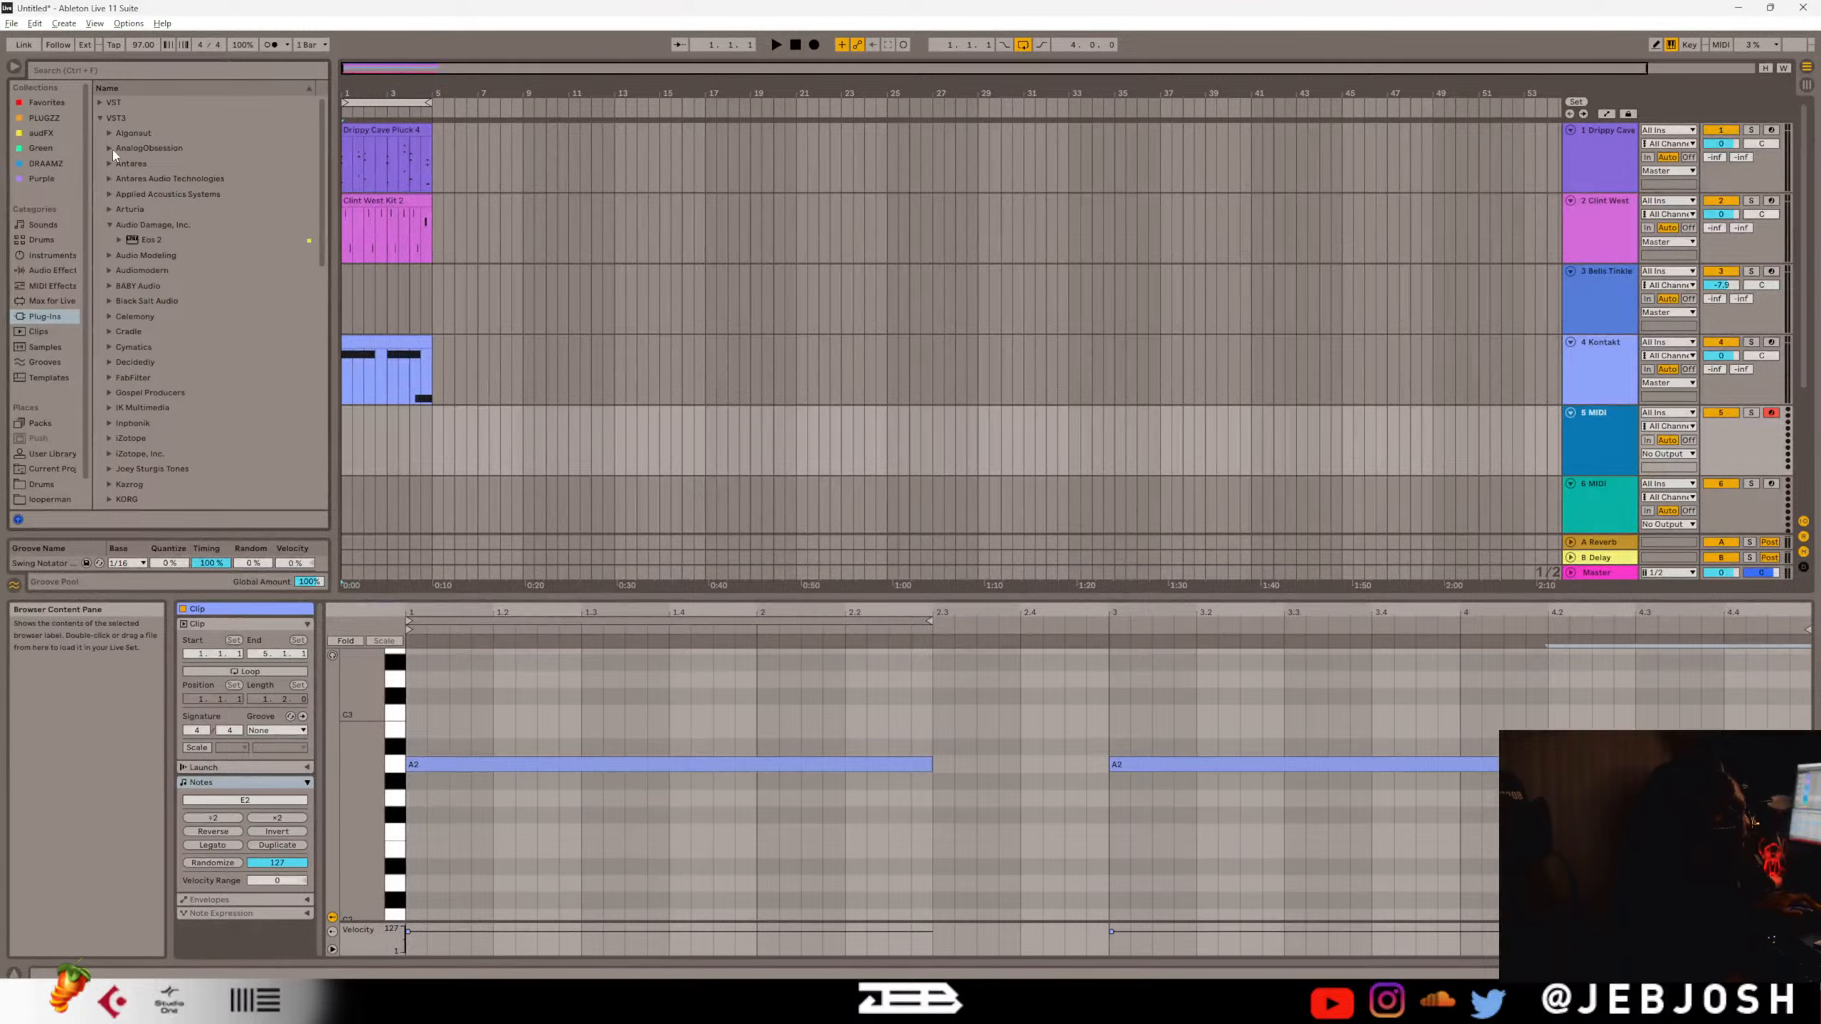
click(114, 73)
text(ko)
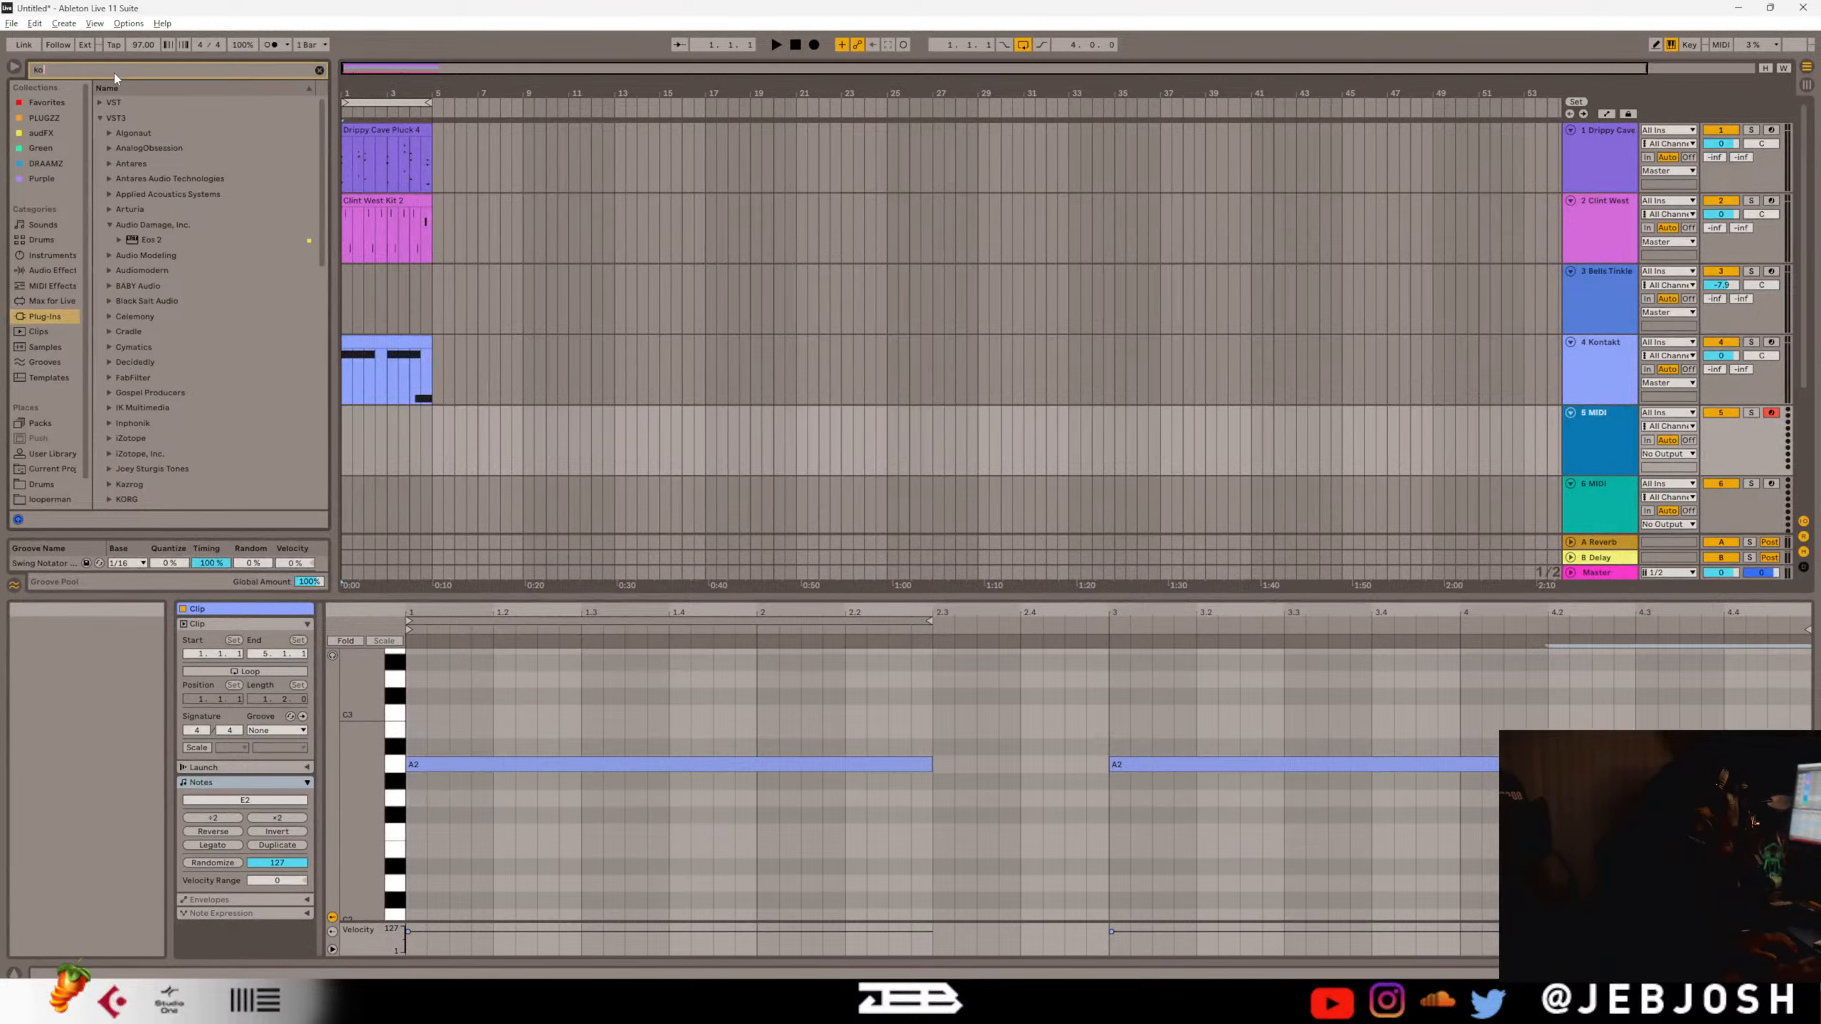
text(ntak)
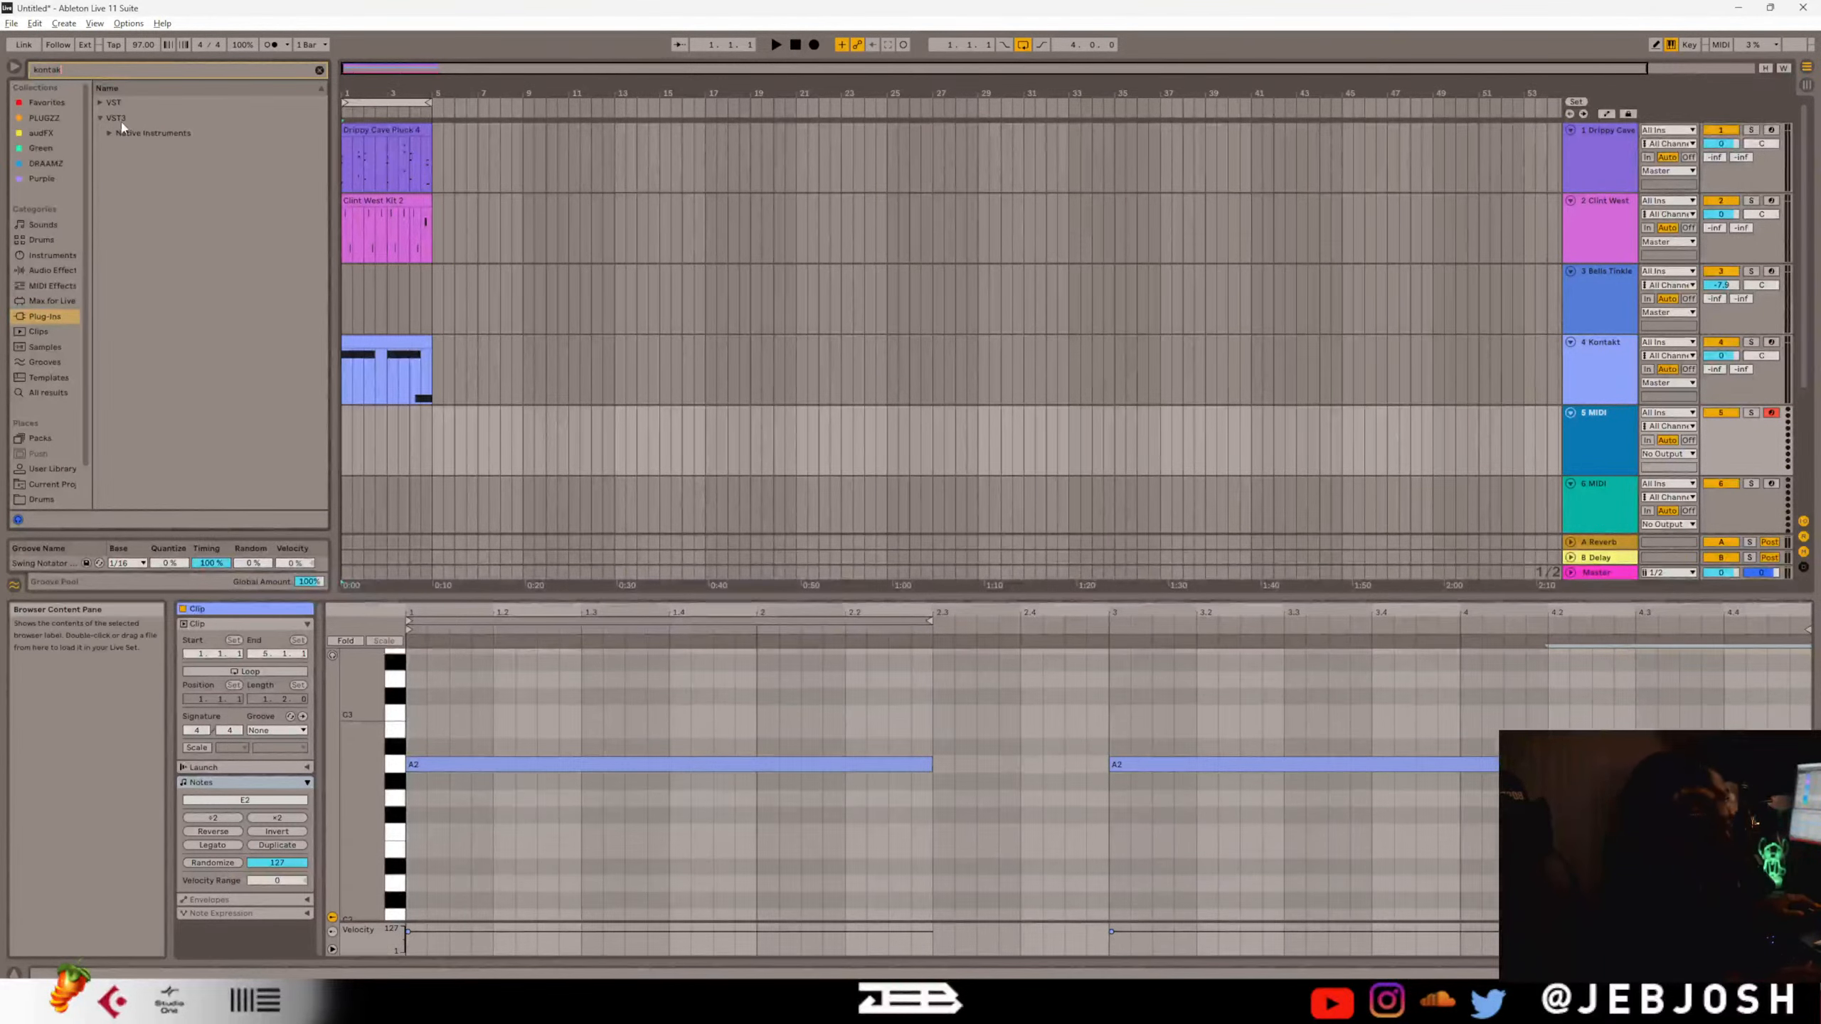
click(111, 134)
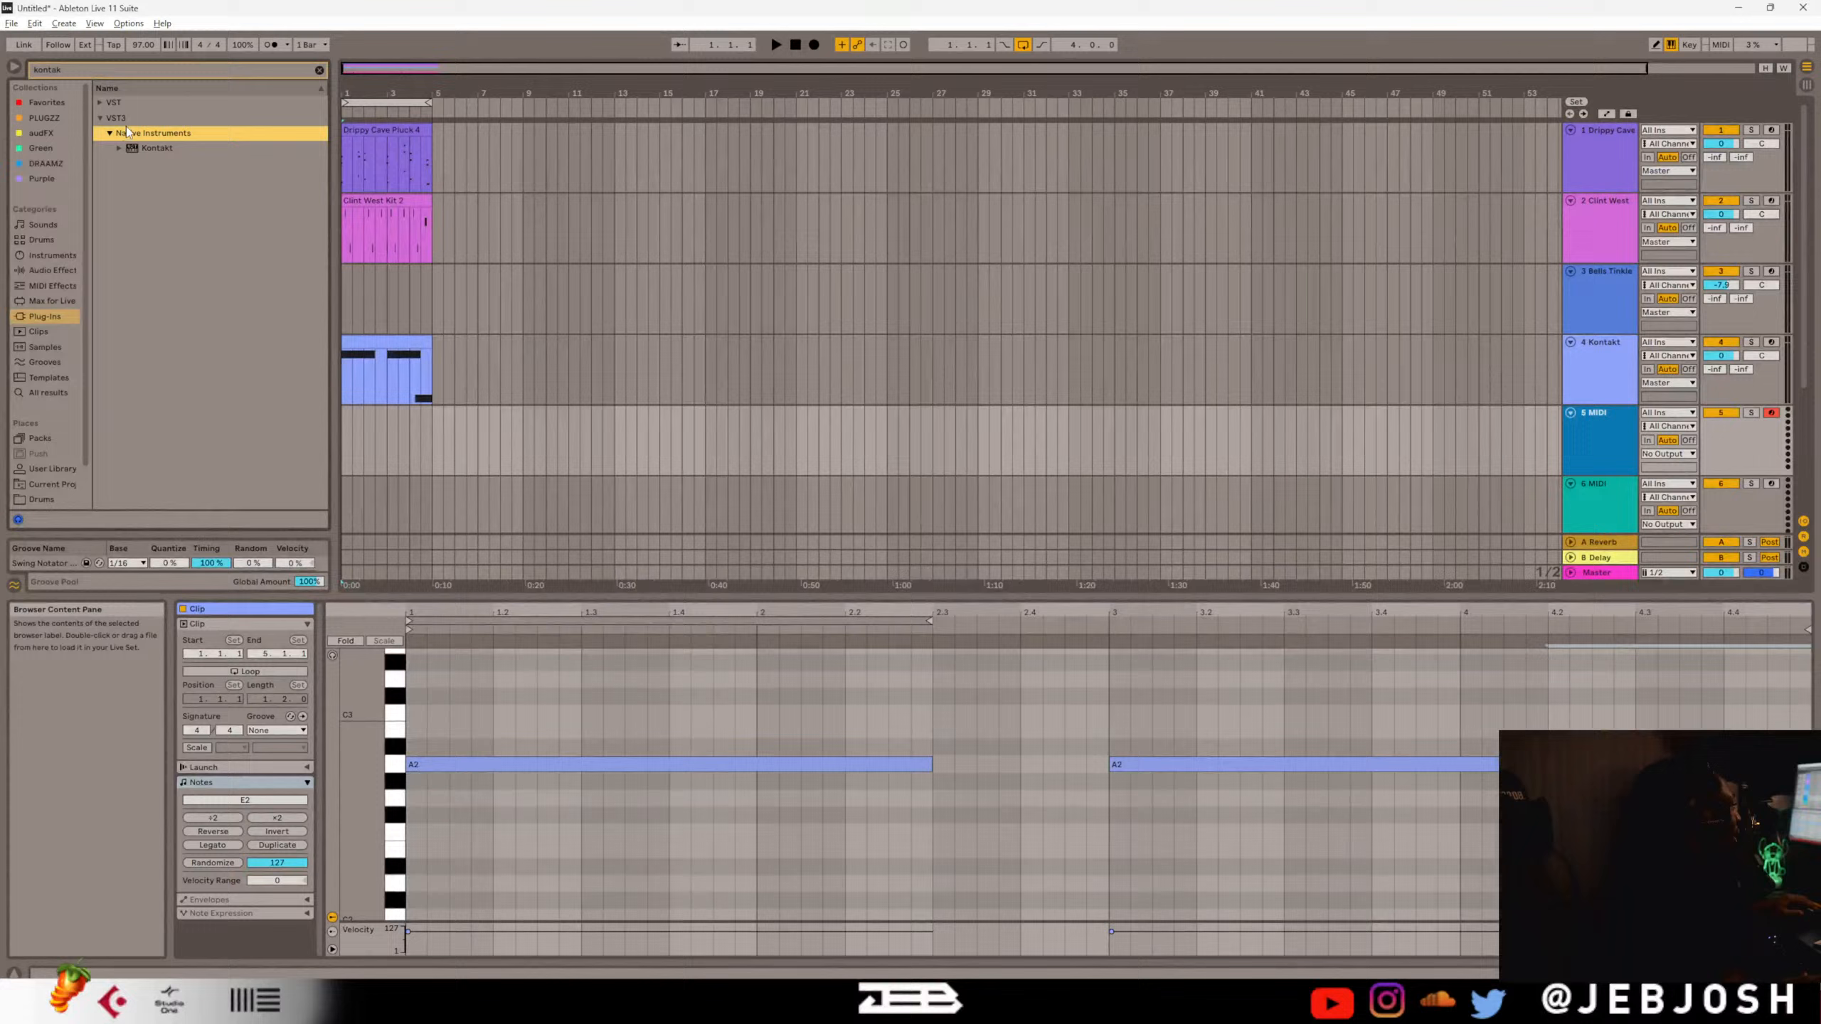
click(152, 152)
drag(413, 434, 412, 436)
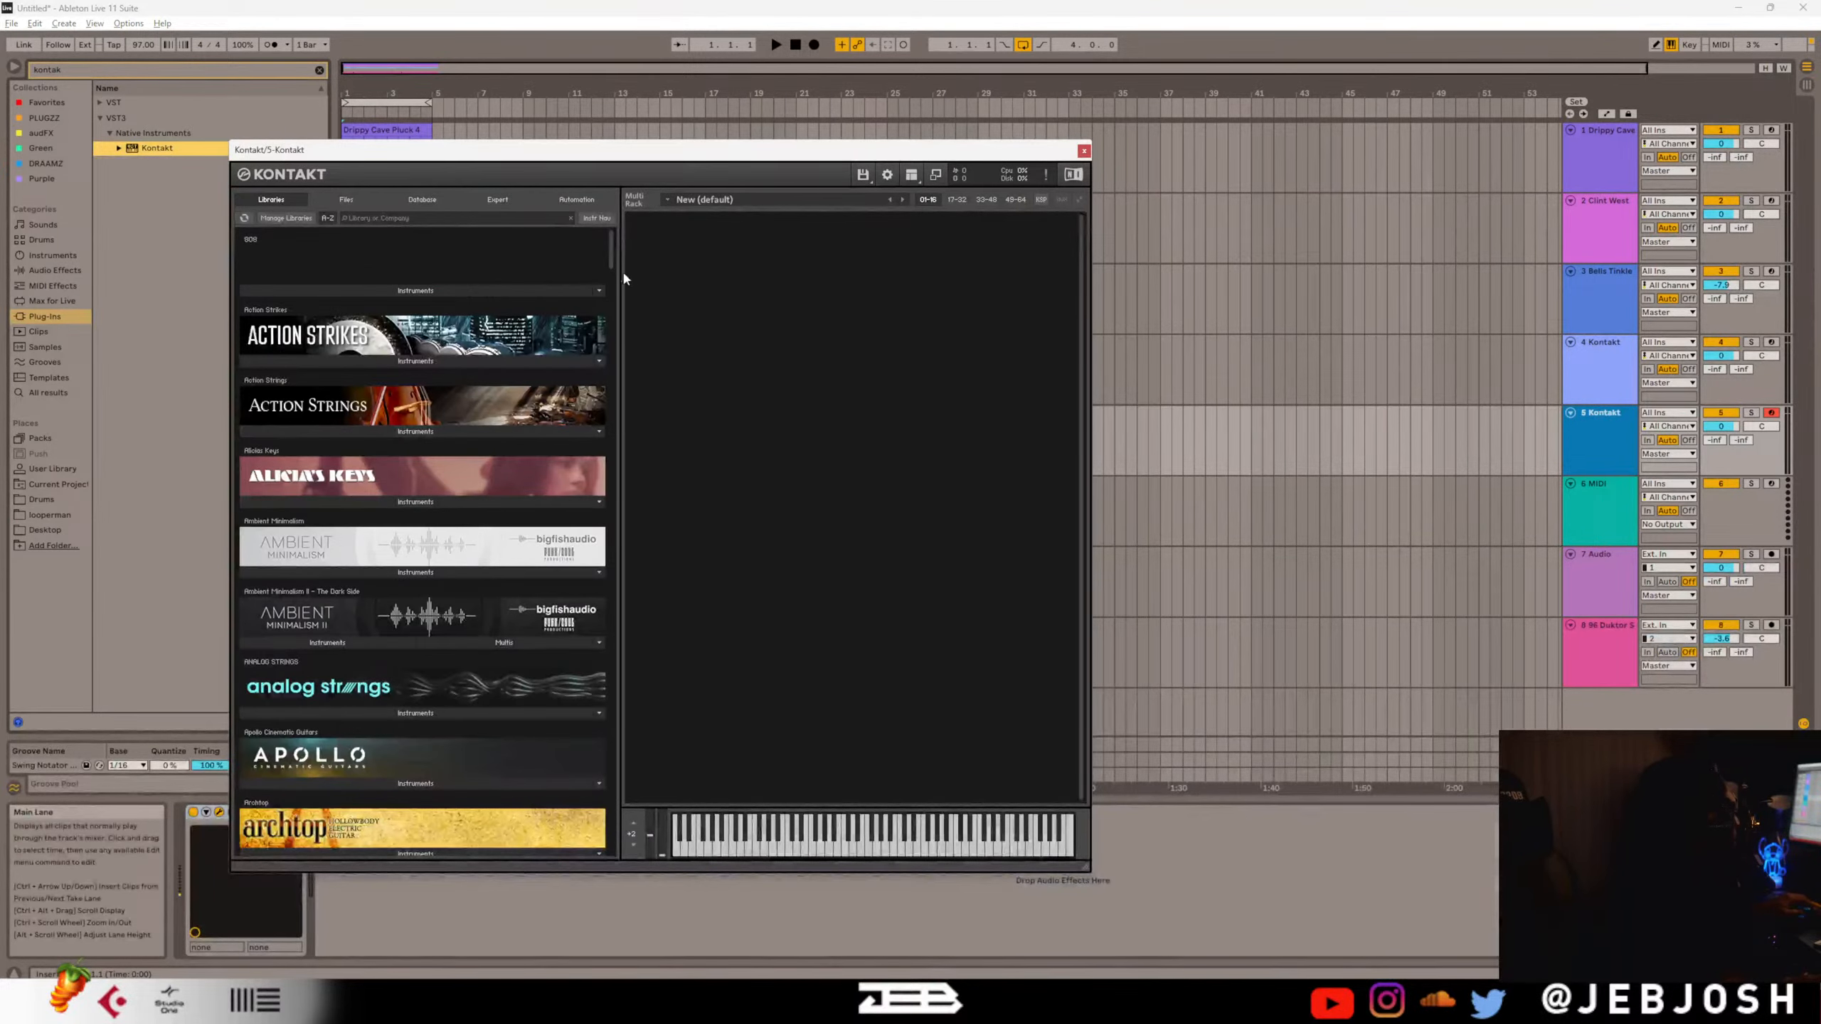
Load the Alicias Keys 1.2 piano into the new Kontakt instance and audition it over the playing beat.
mouse_move(609, 265)
mouse_down()
mouse_move(612, 372)
mouse_move(606, 262)
mouse_up()
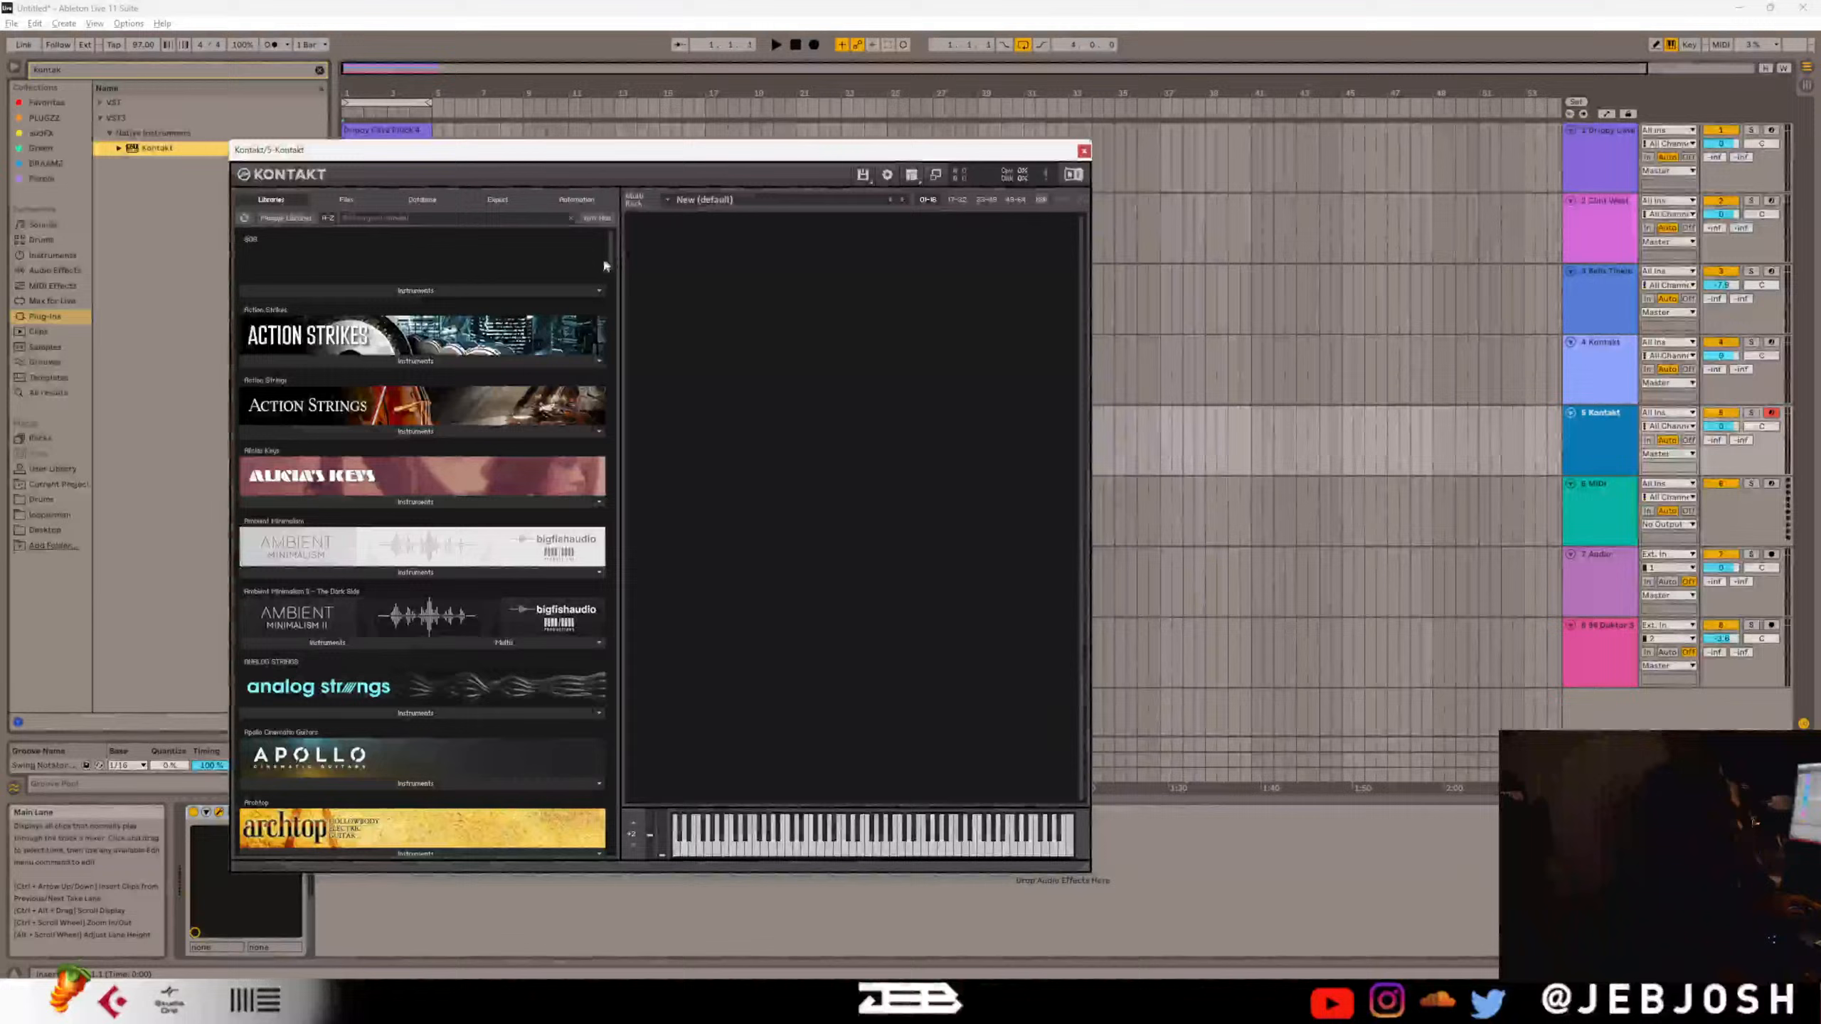
click(438, 502)
double_click(371, 519)
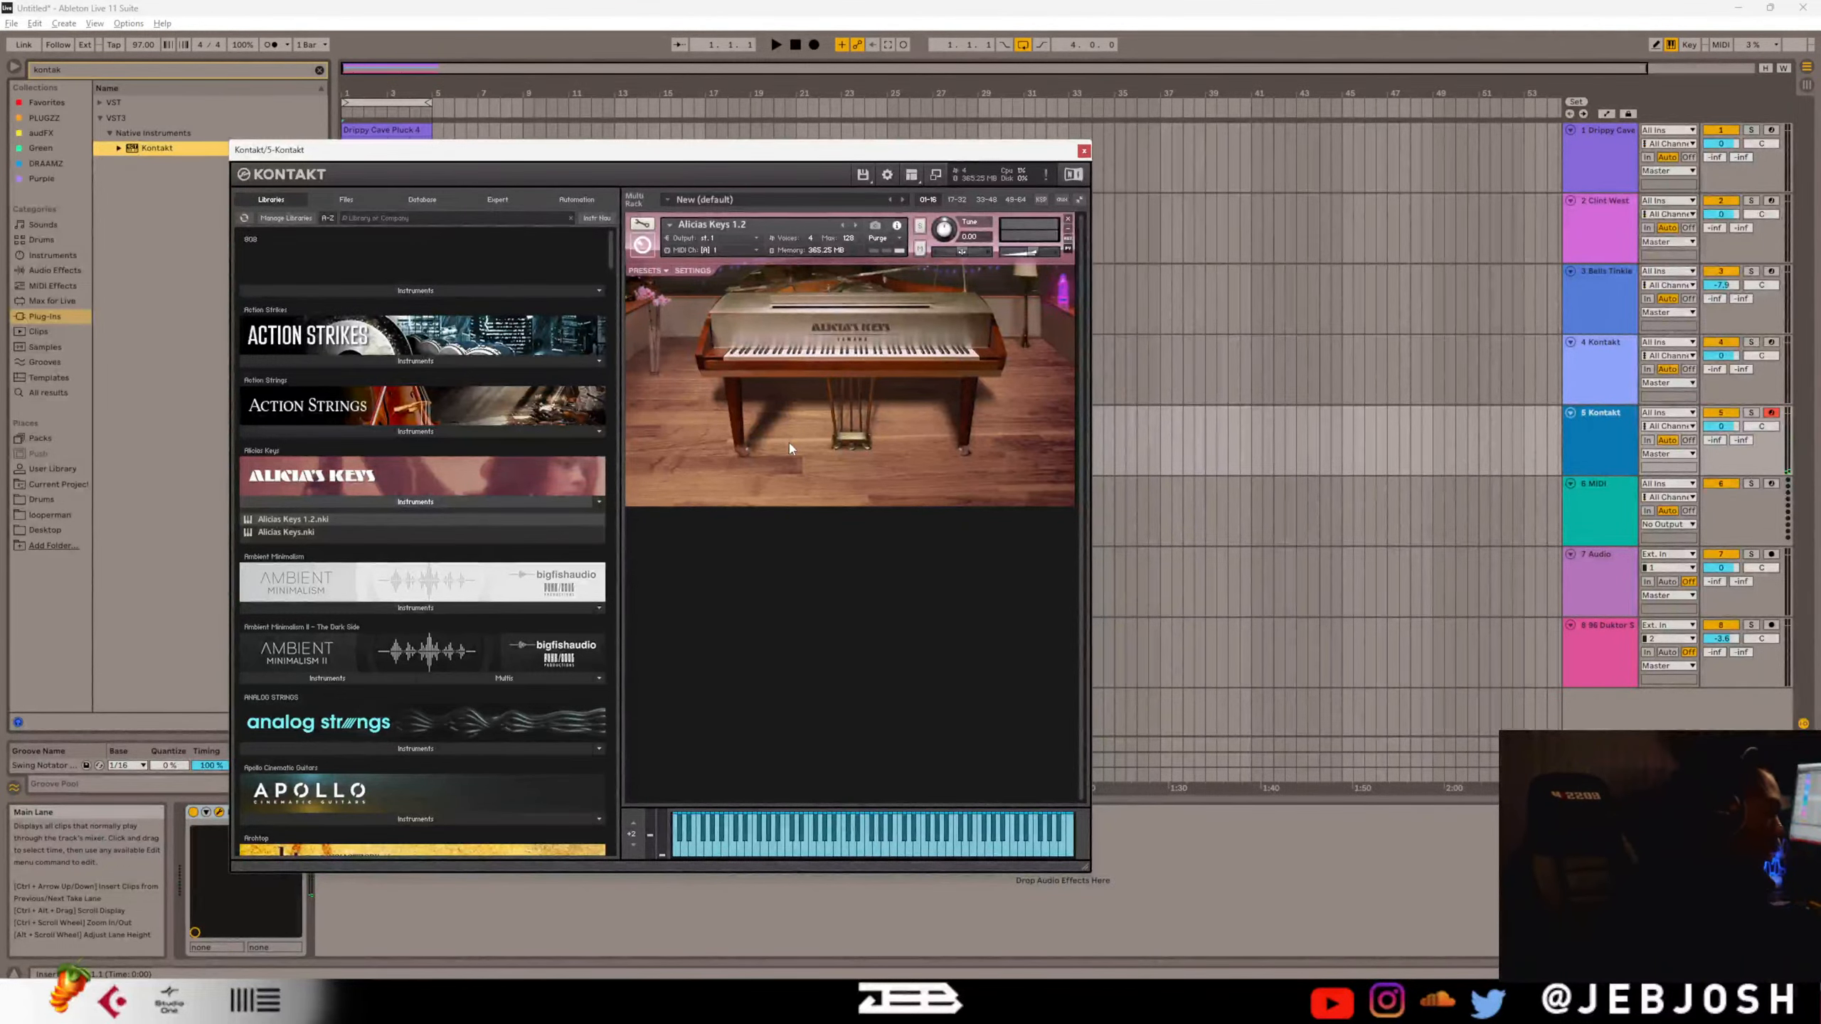
key(space)
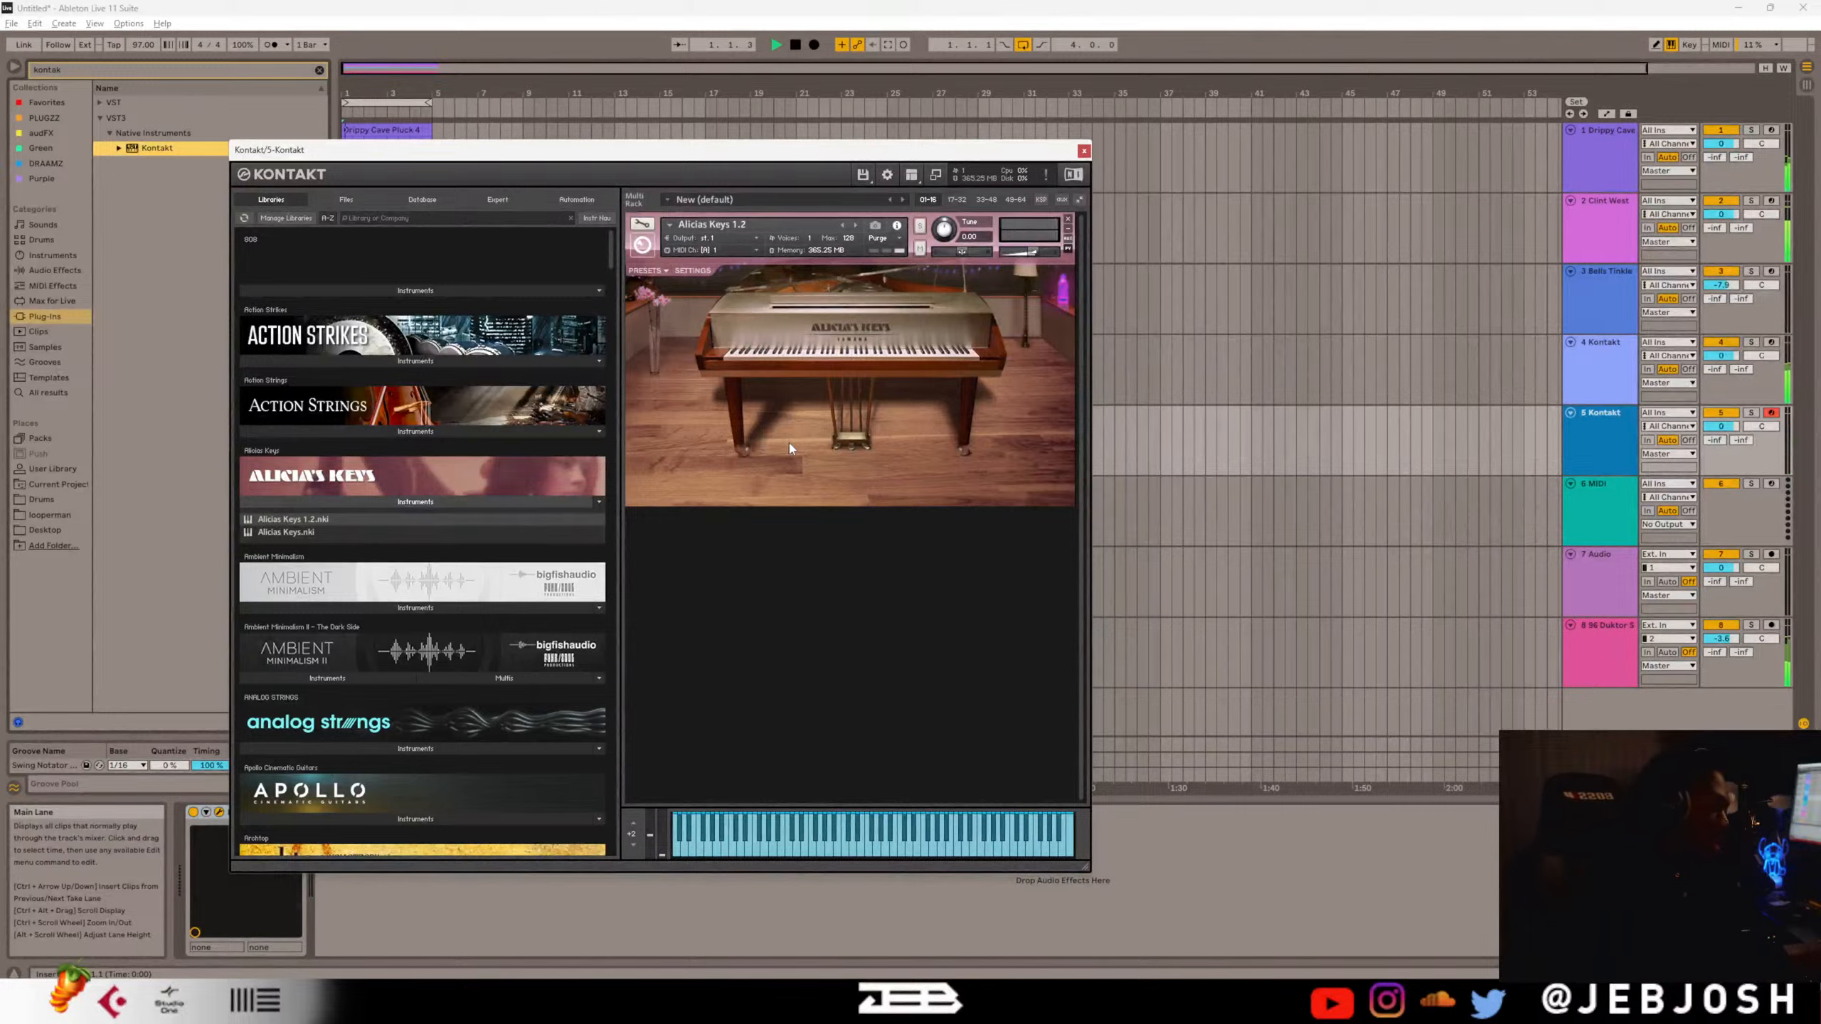
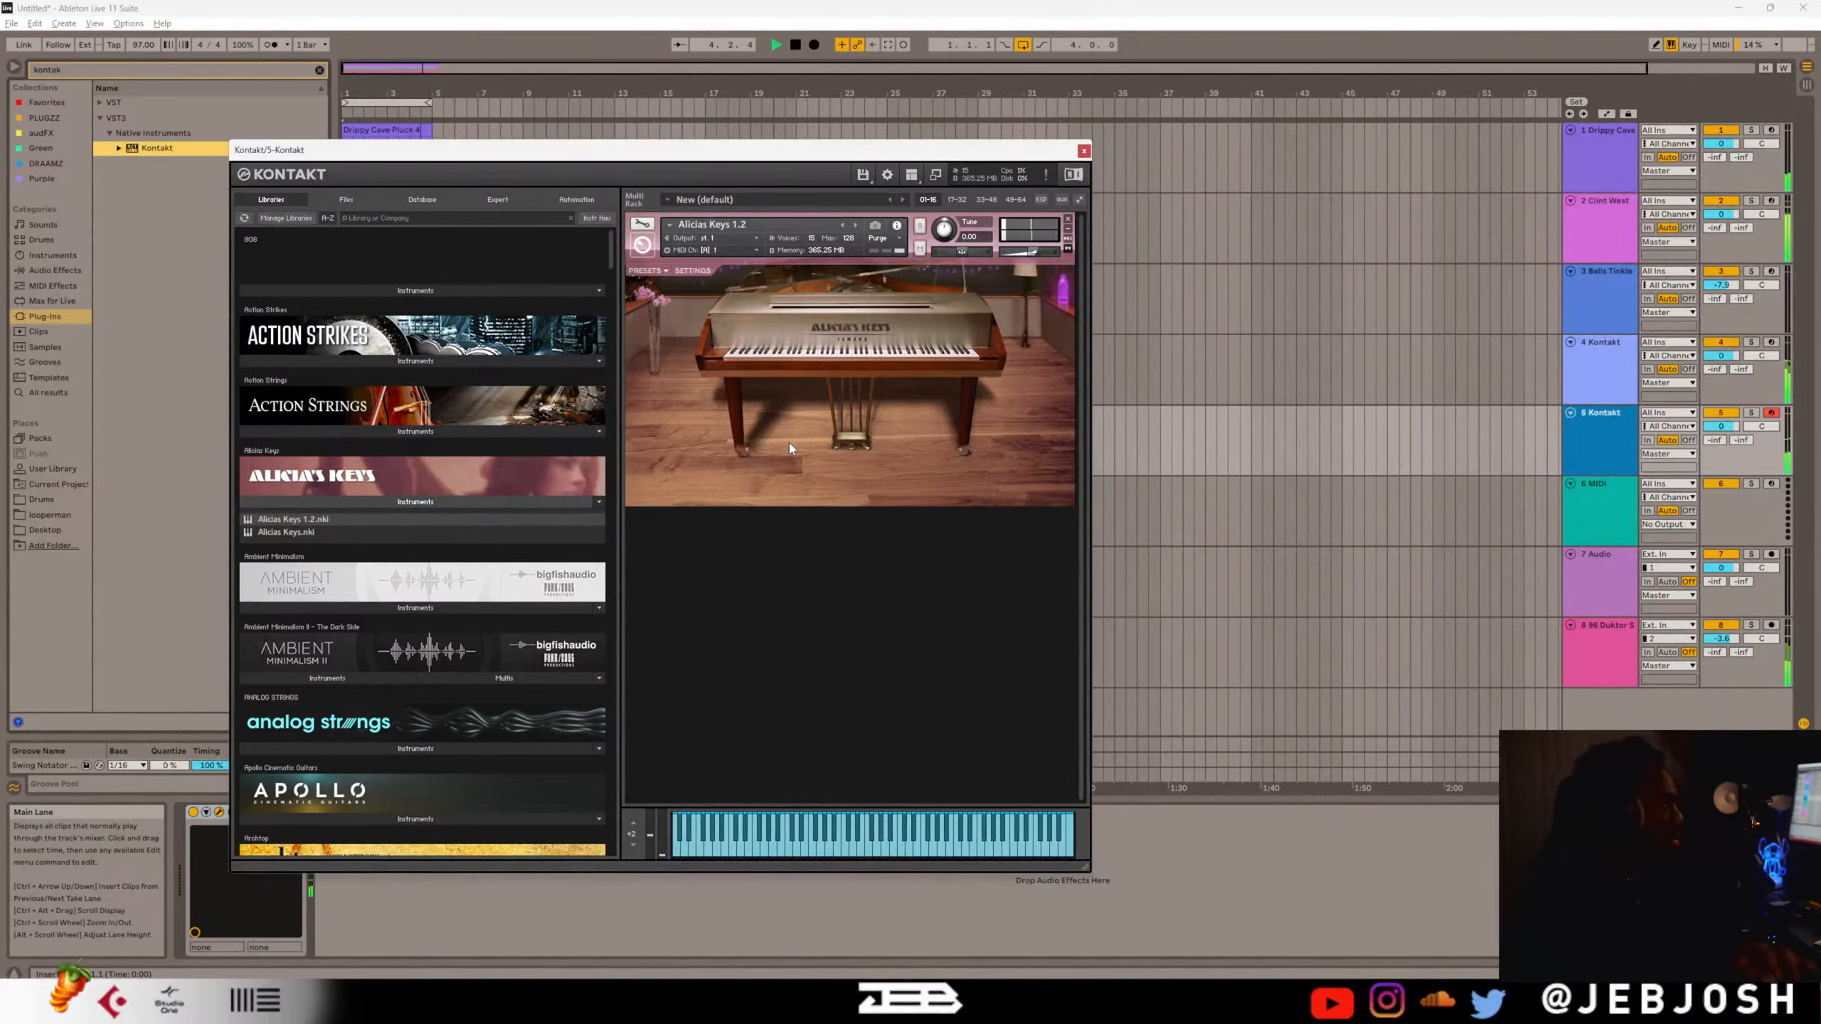
click(1085, 151)
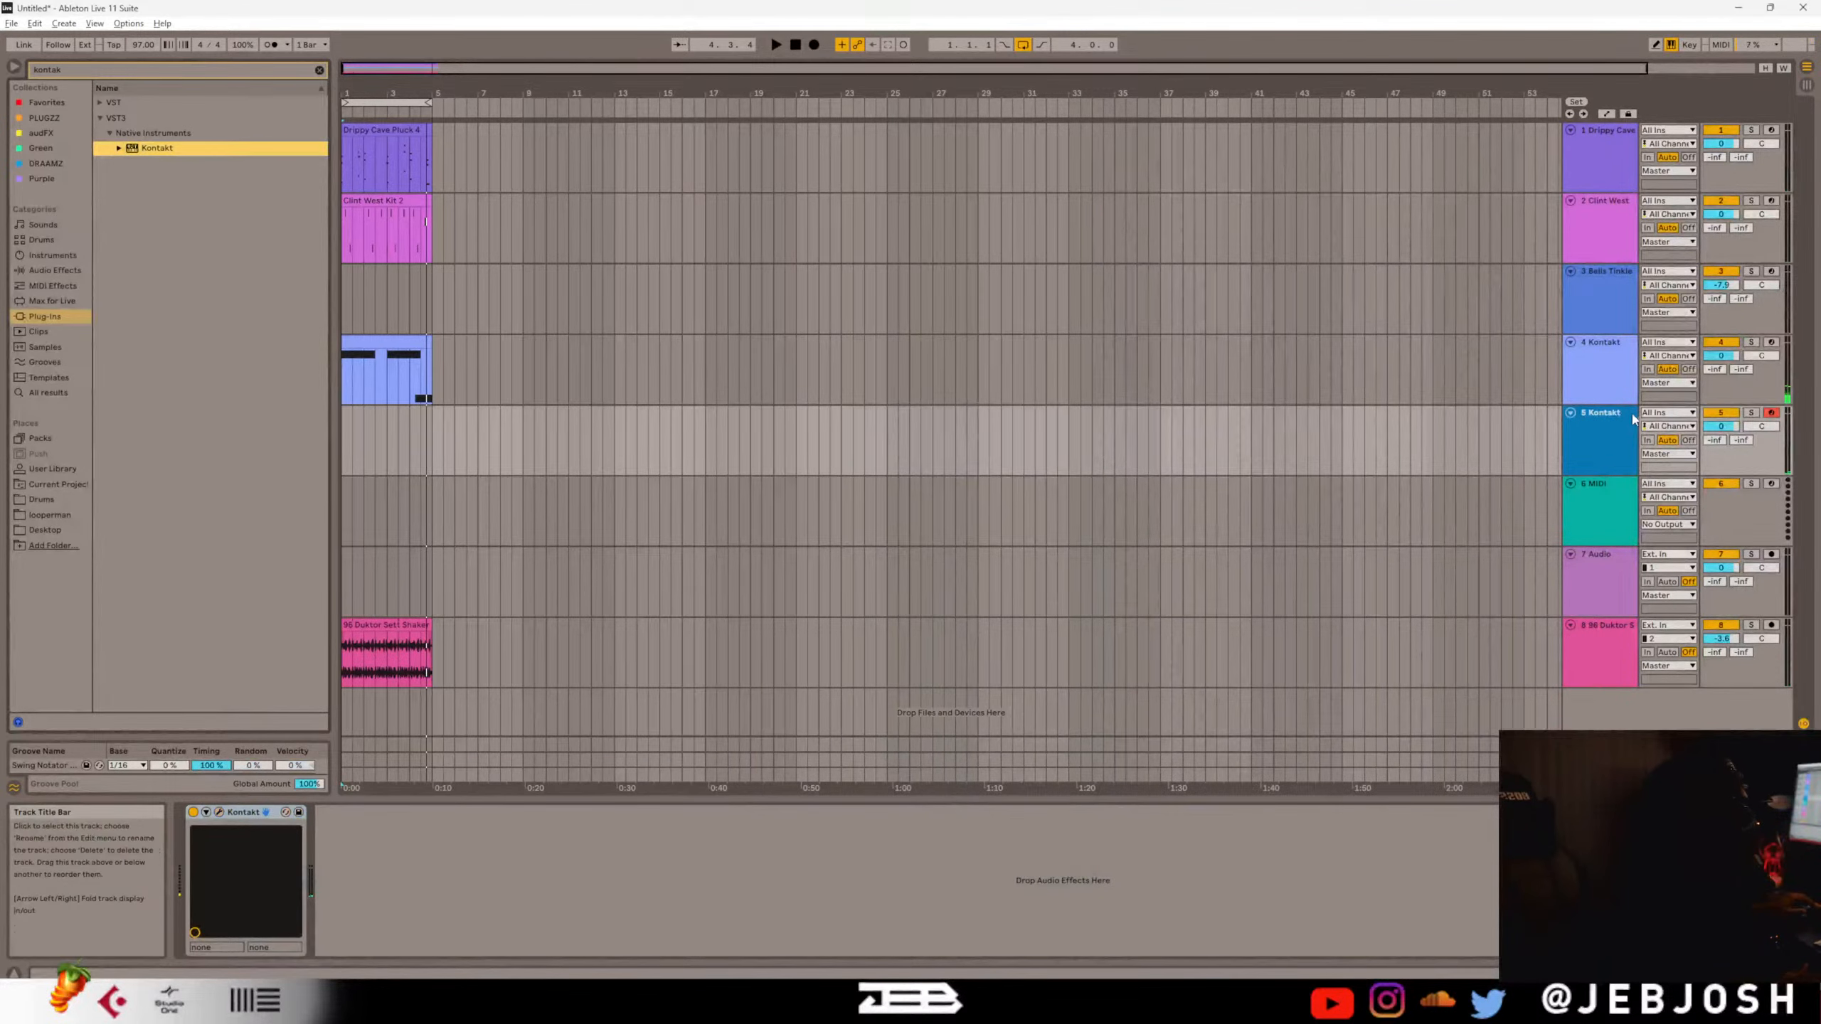
Open the track 4 Kontakt clip in the note editor and replay the beat from the start with track 5 selected.
click(1596, 371)
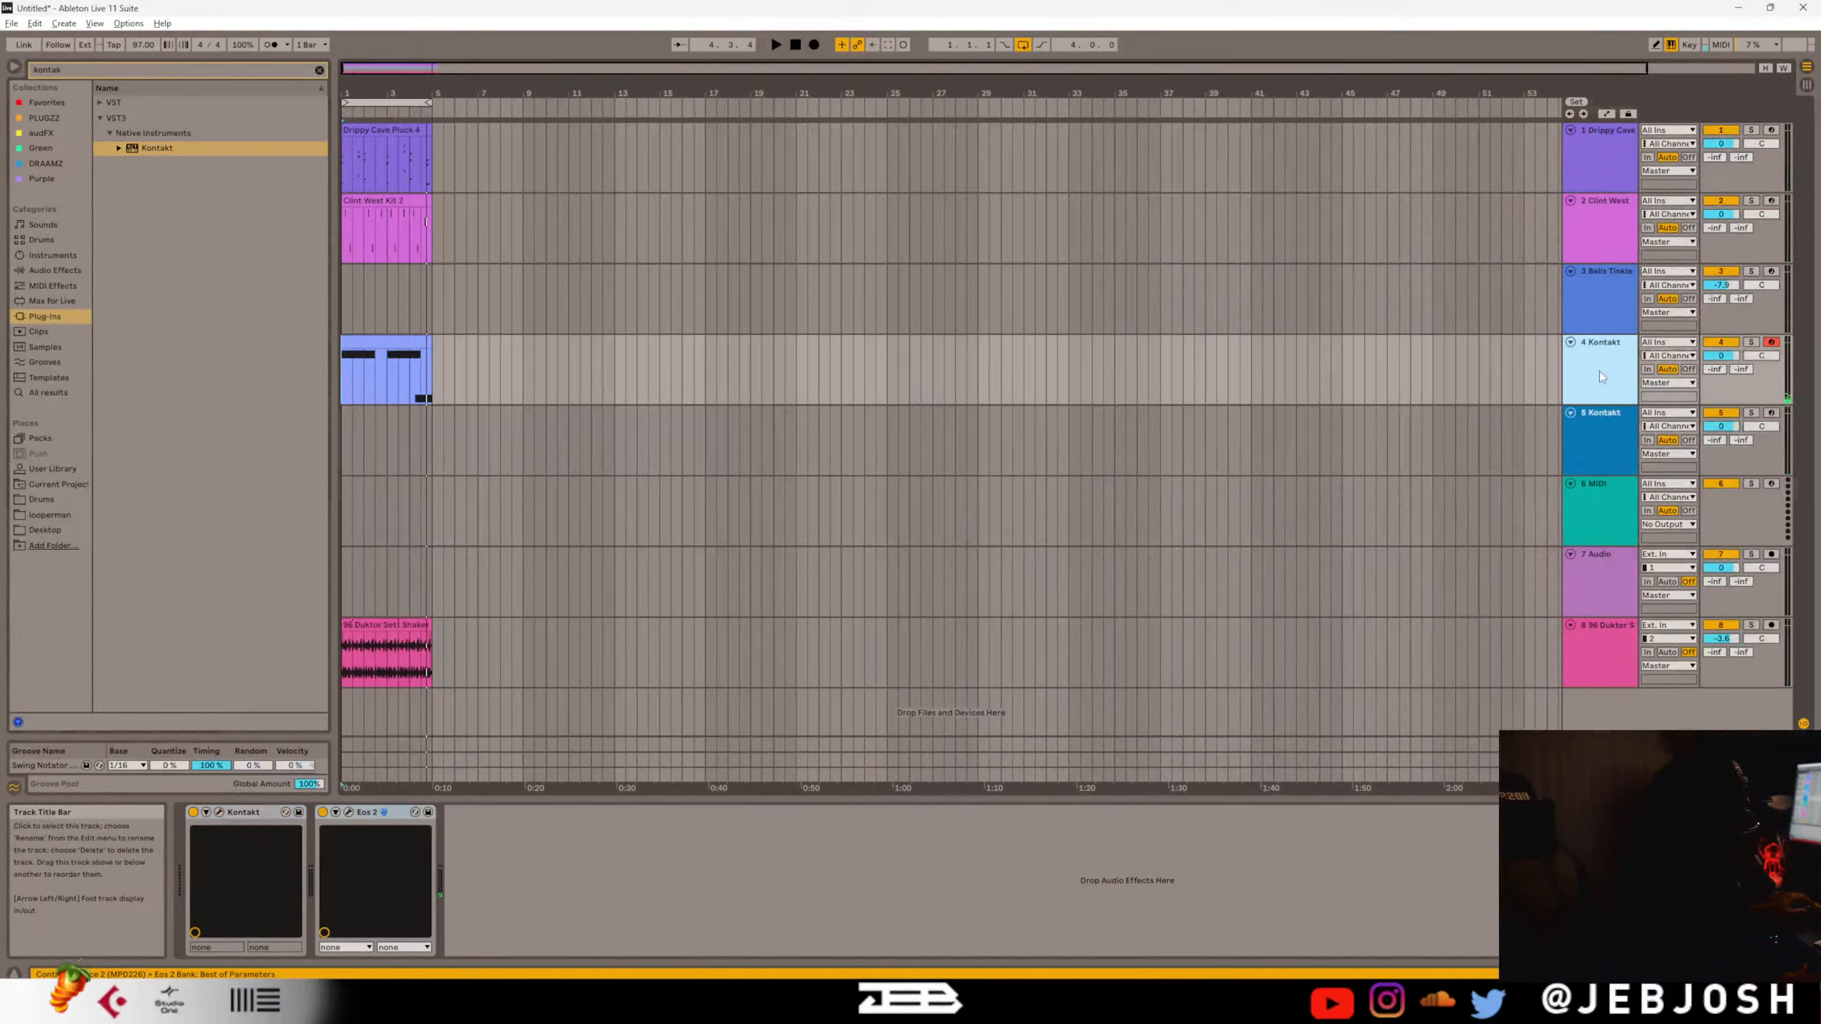
double_click(408, 340)
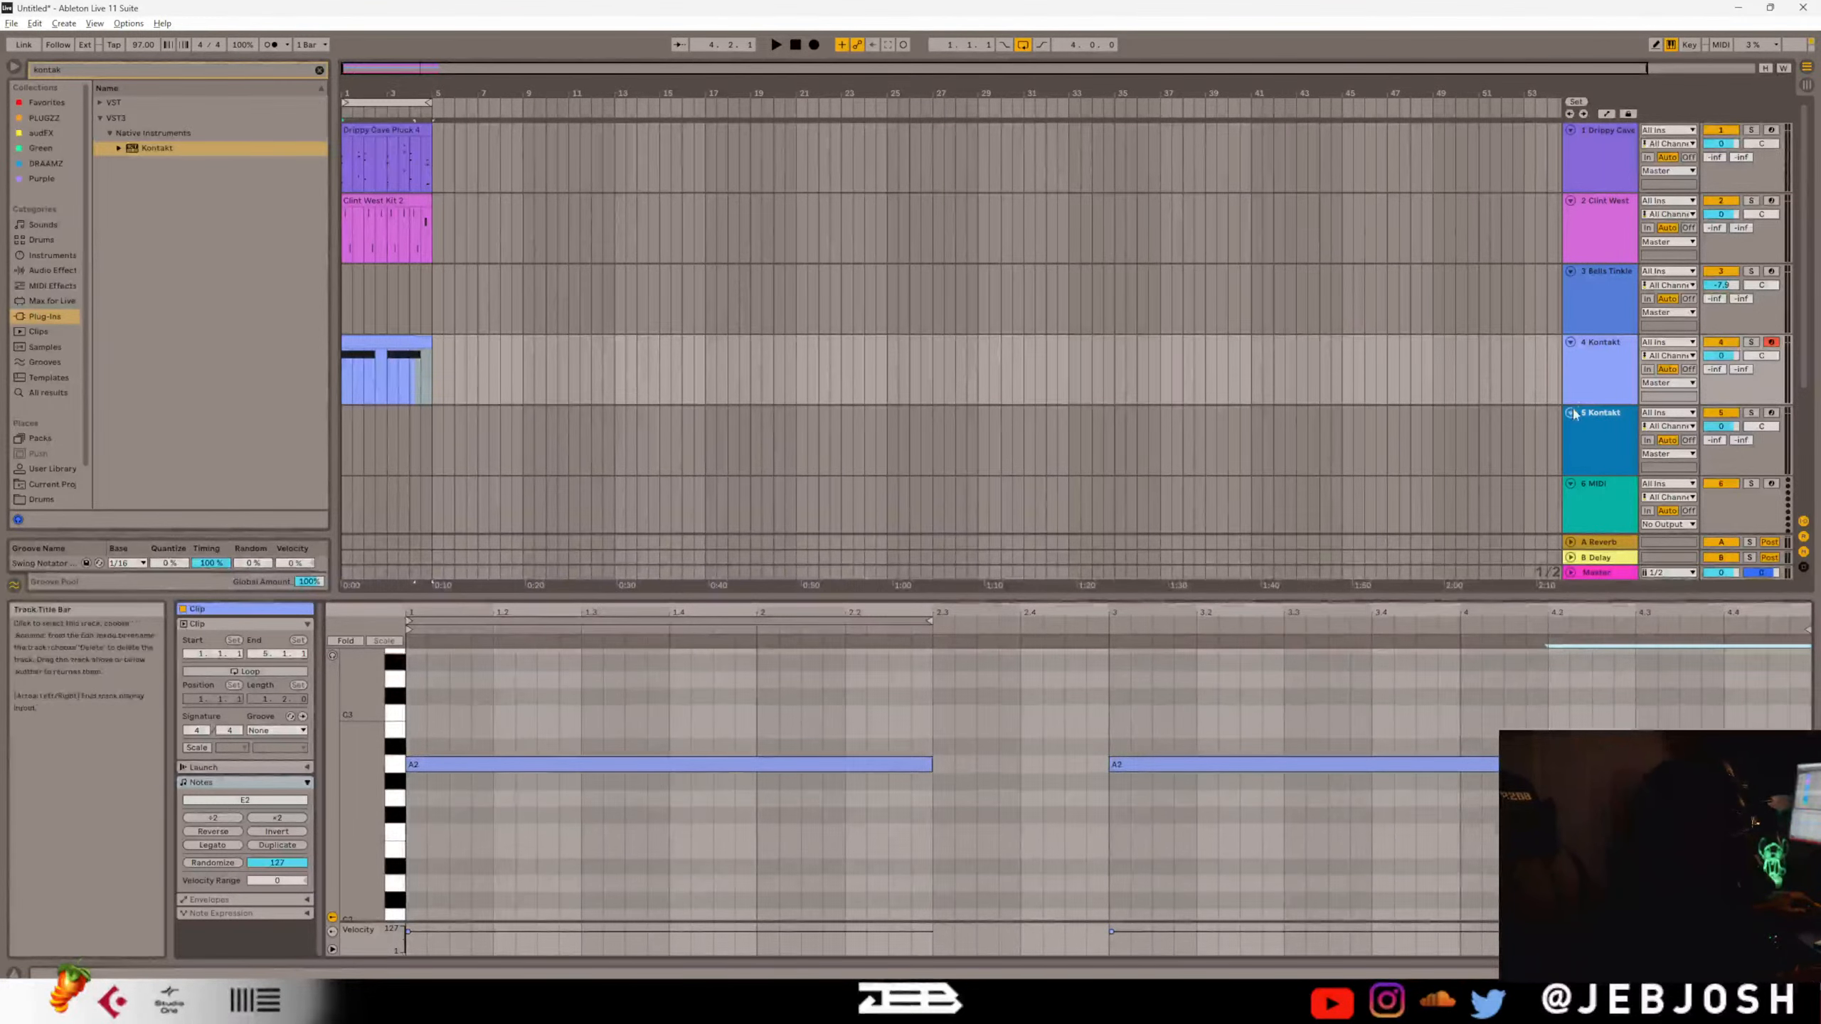
click(1574, 463)
click(795, 47)
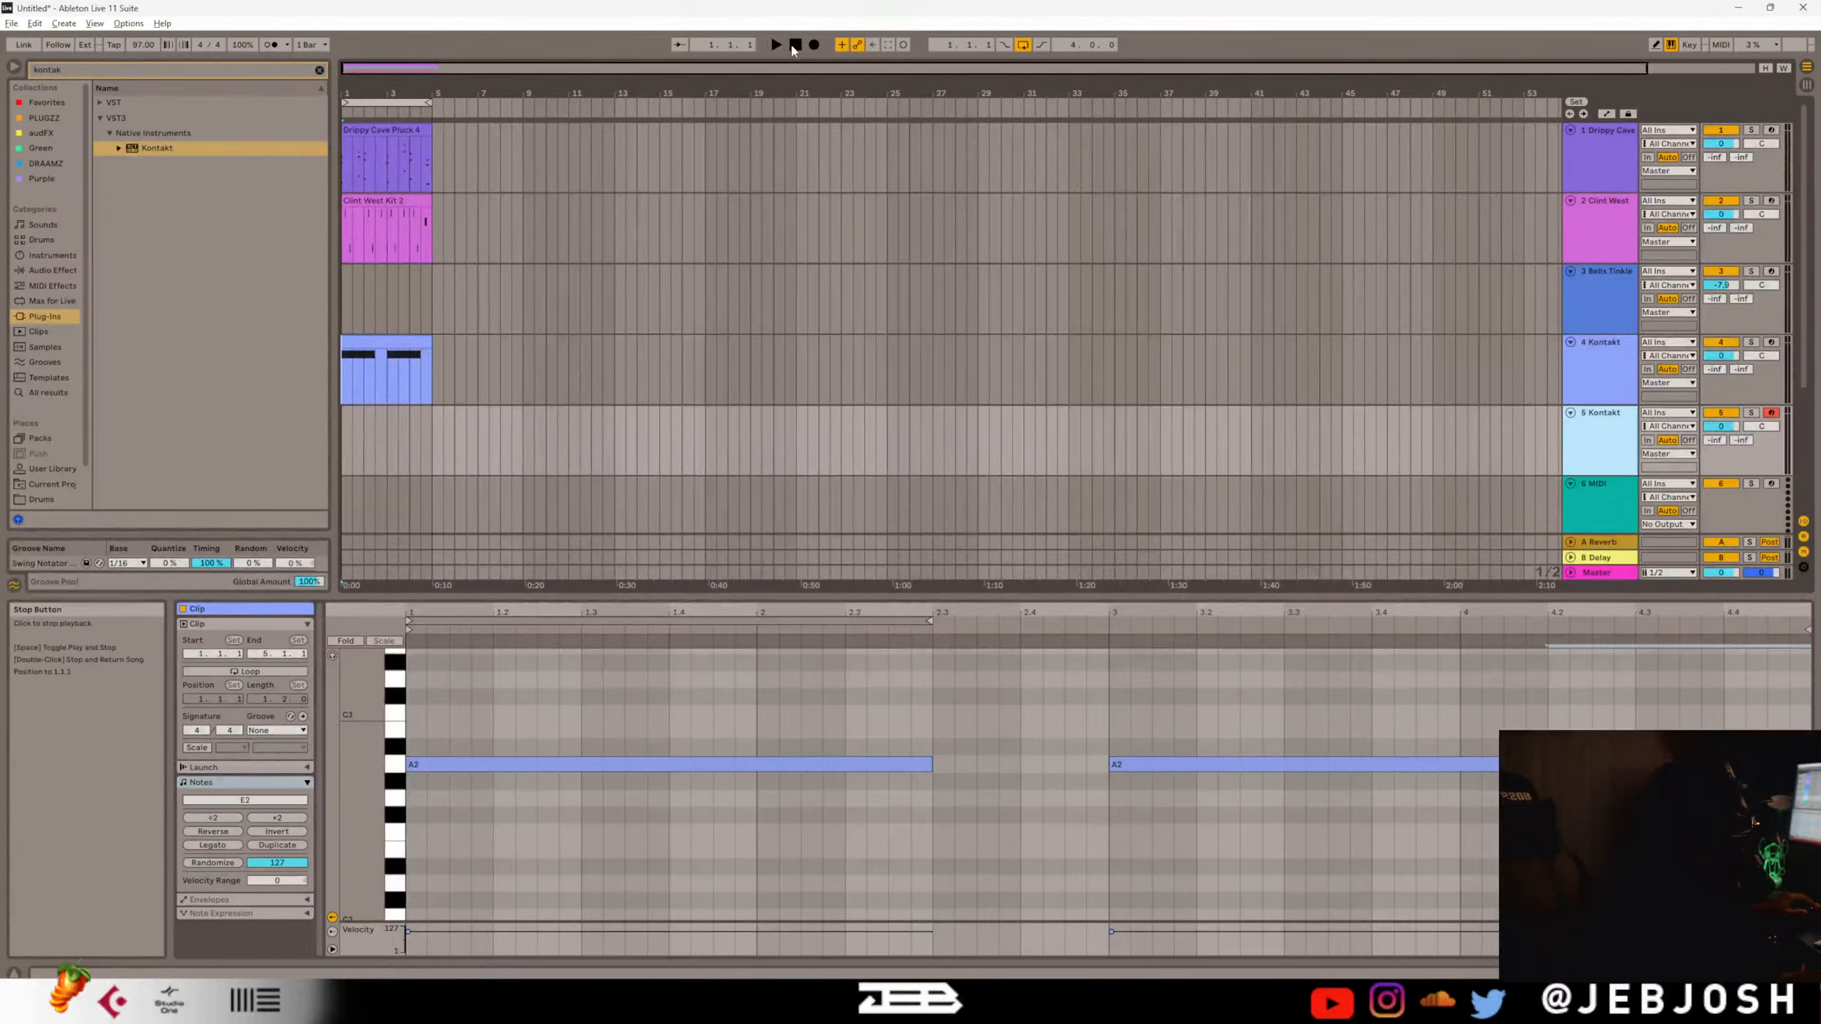
key(space)
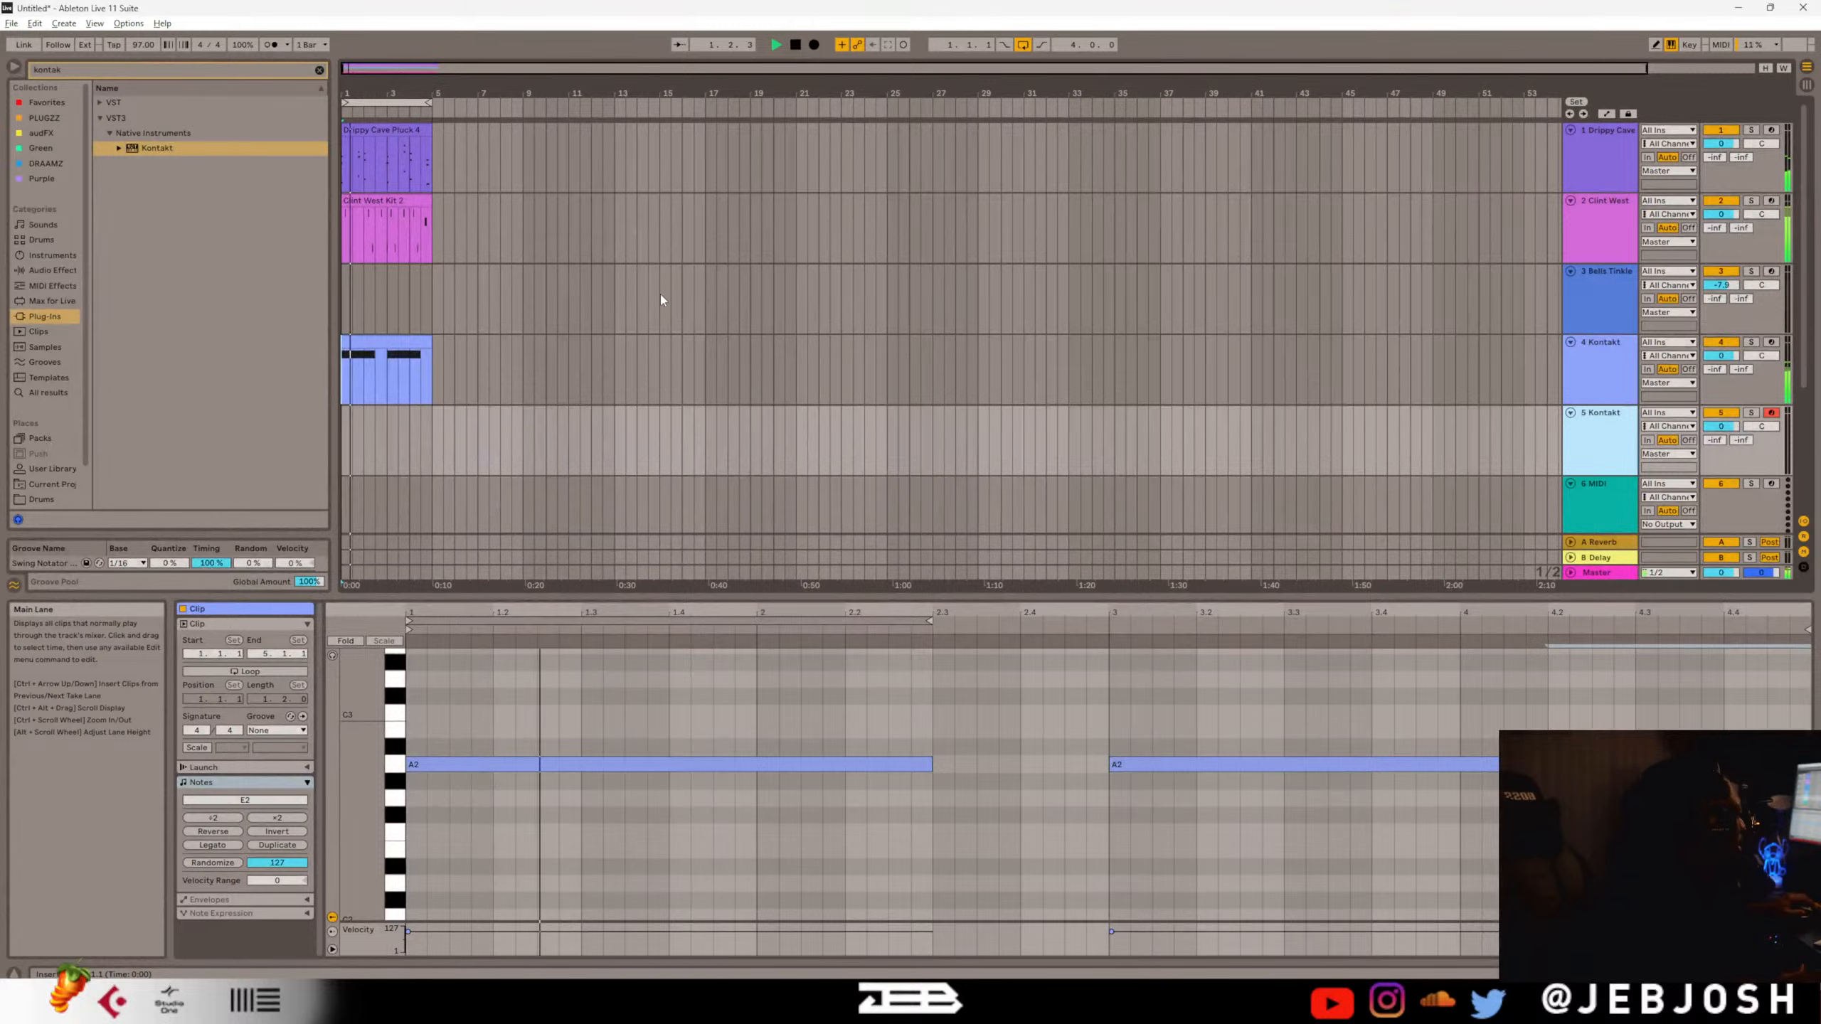
key(space)
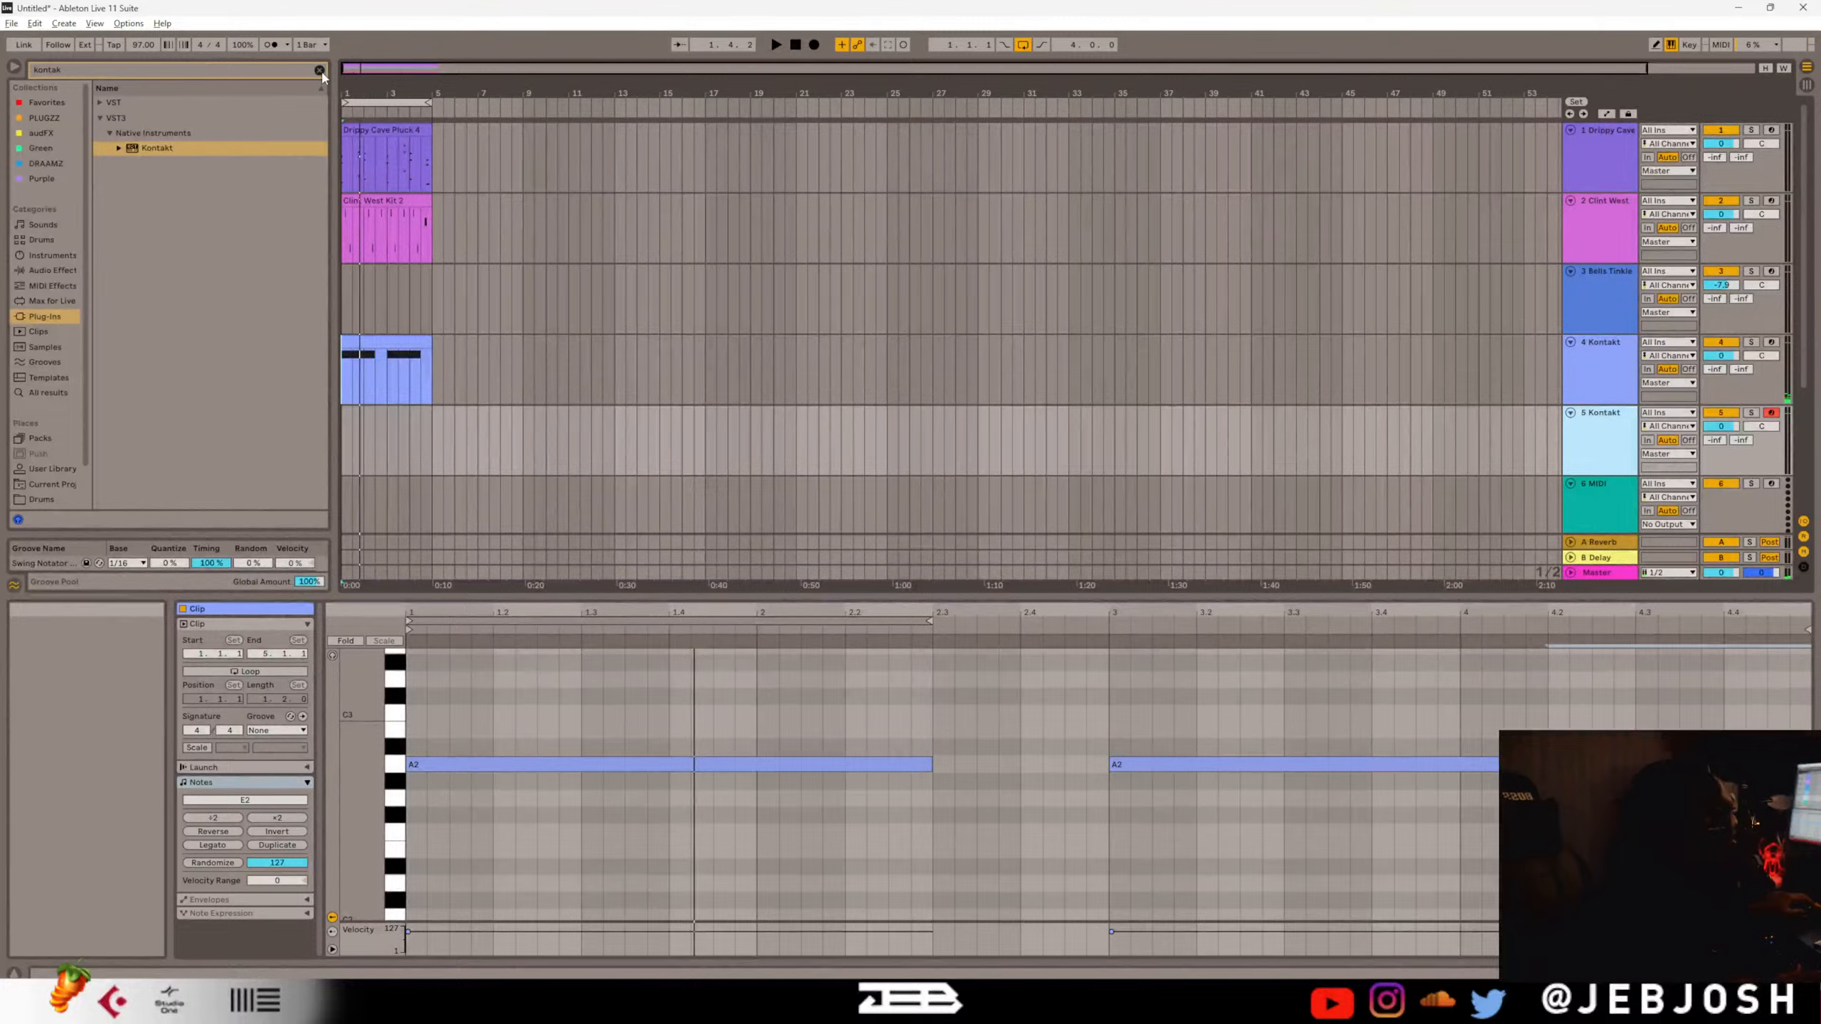
Move the Clint West Kit 2 drum clip to bar 5 and play the arrangement from the start.
scroll(1401, 440, down, 3)
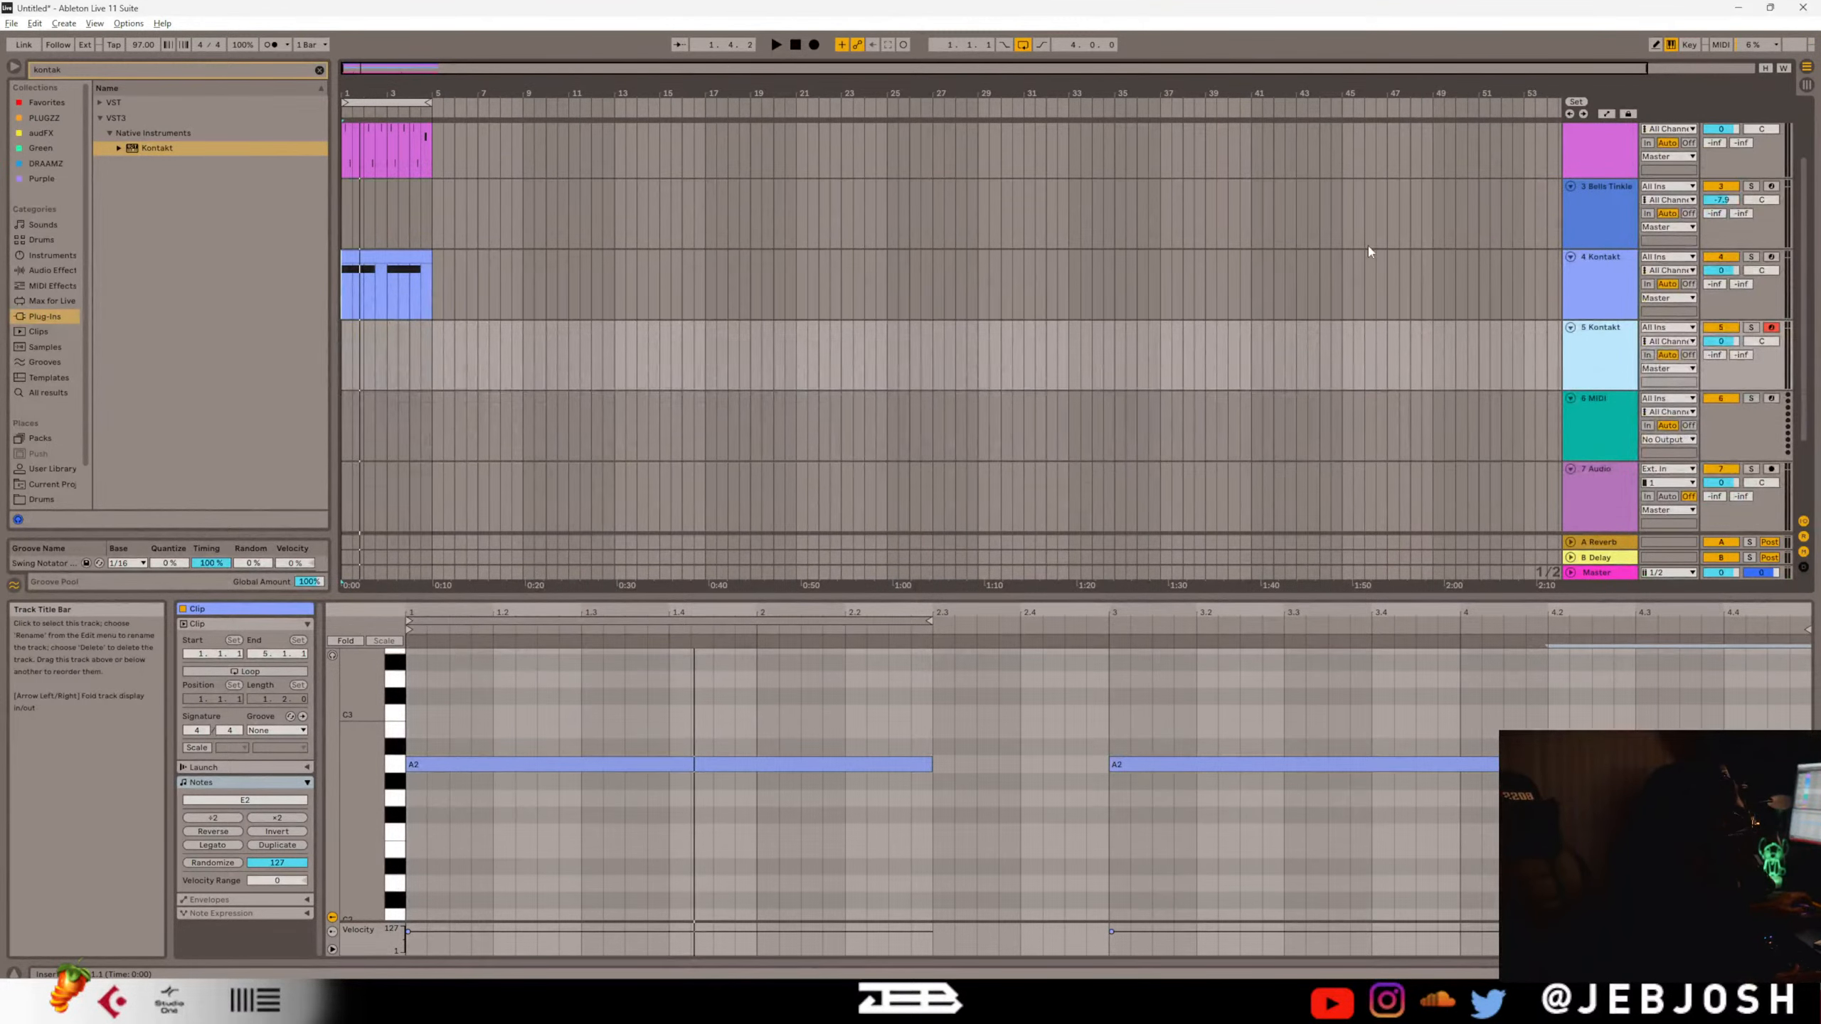
scroll(1366, 251, up, 3)
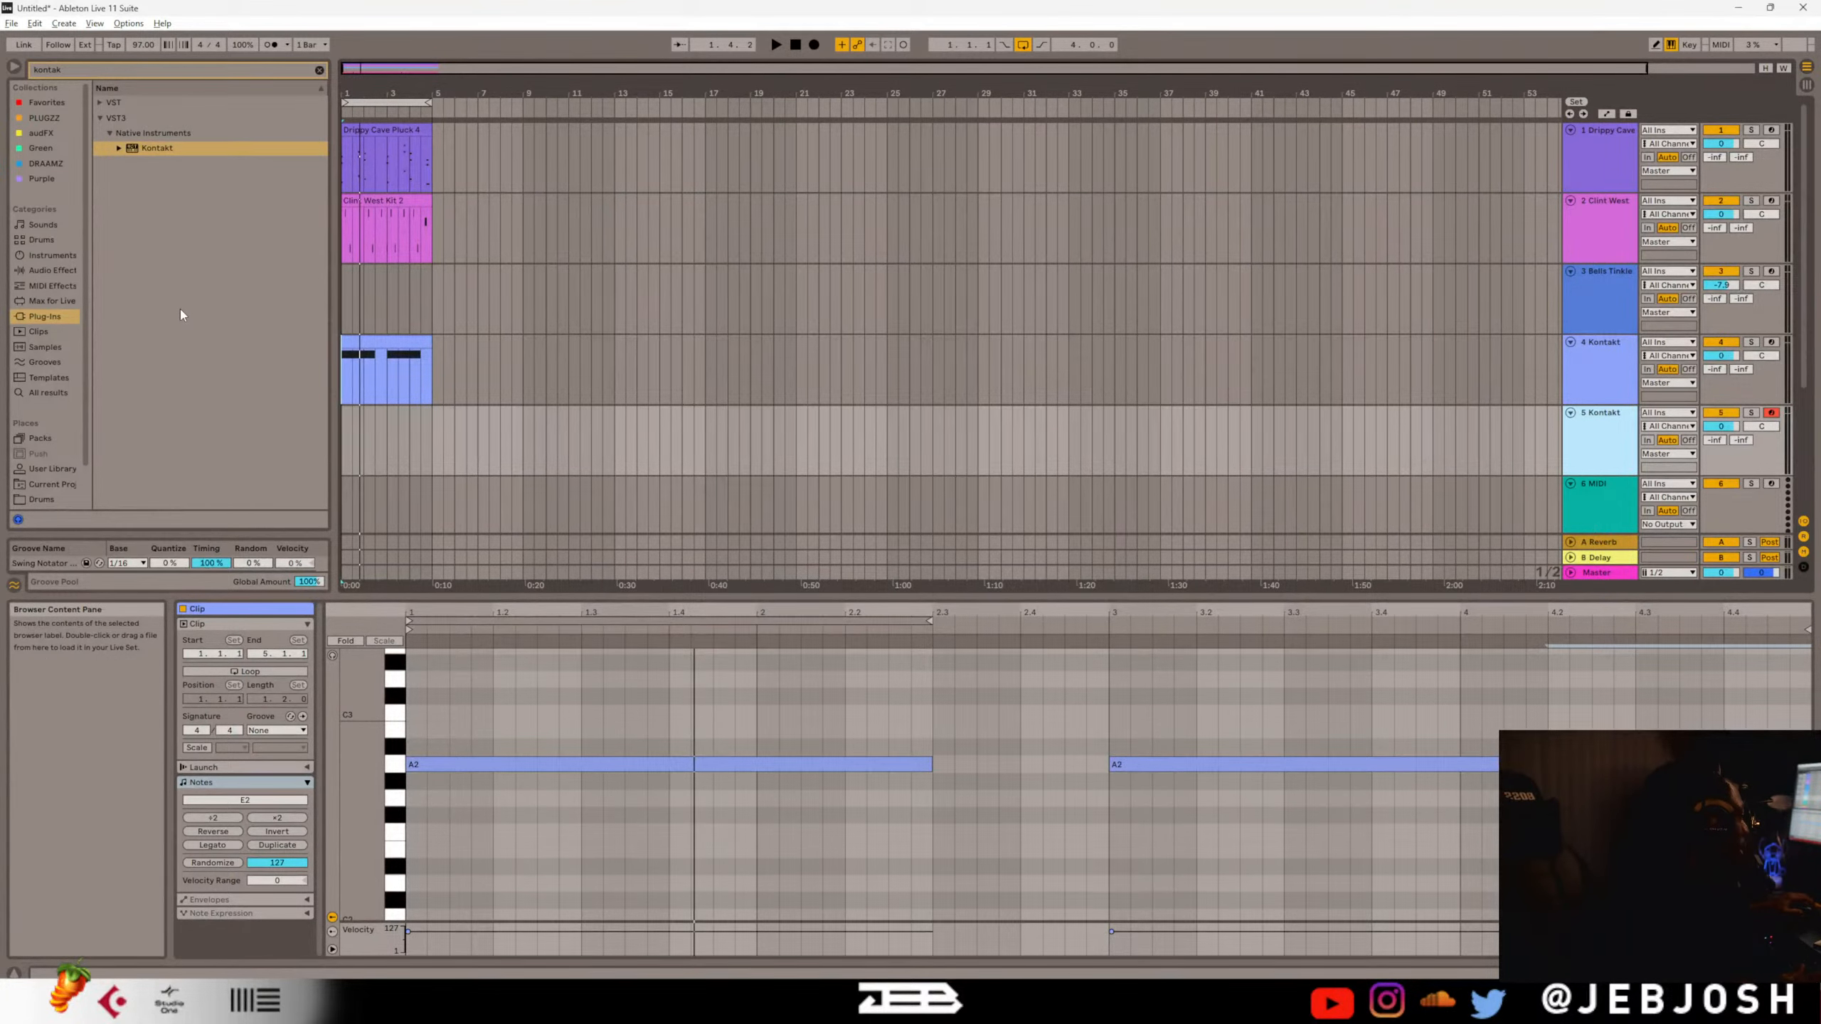
click(794, 45)
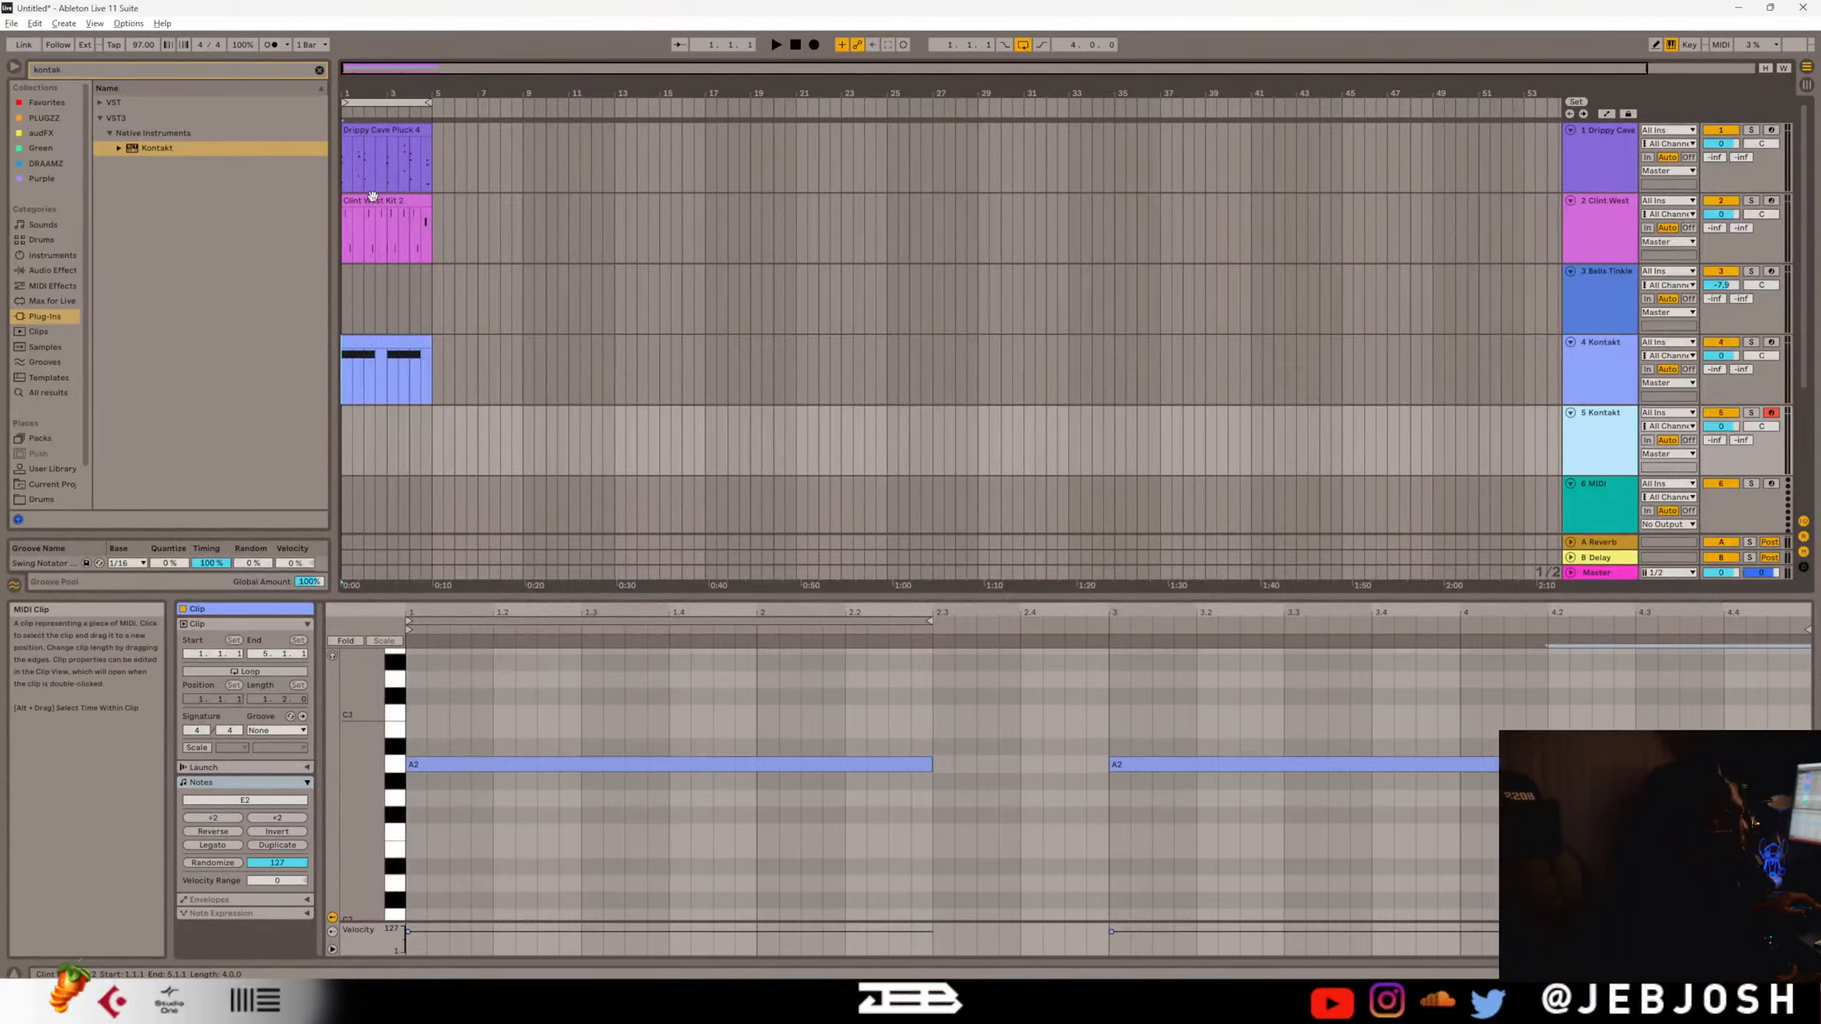
drag(372, 200, 462, 199)
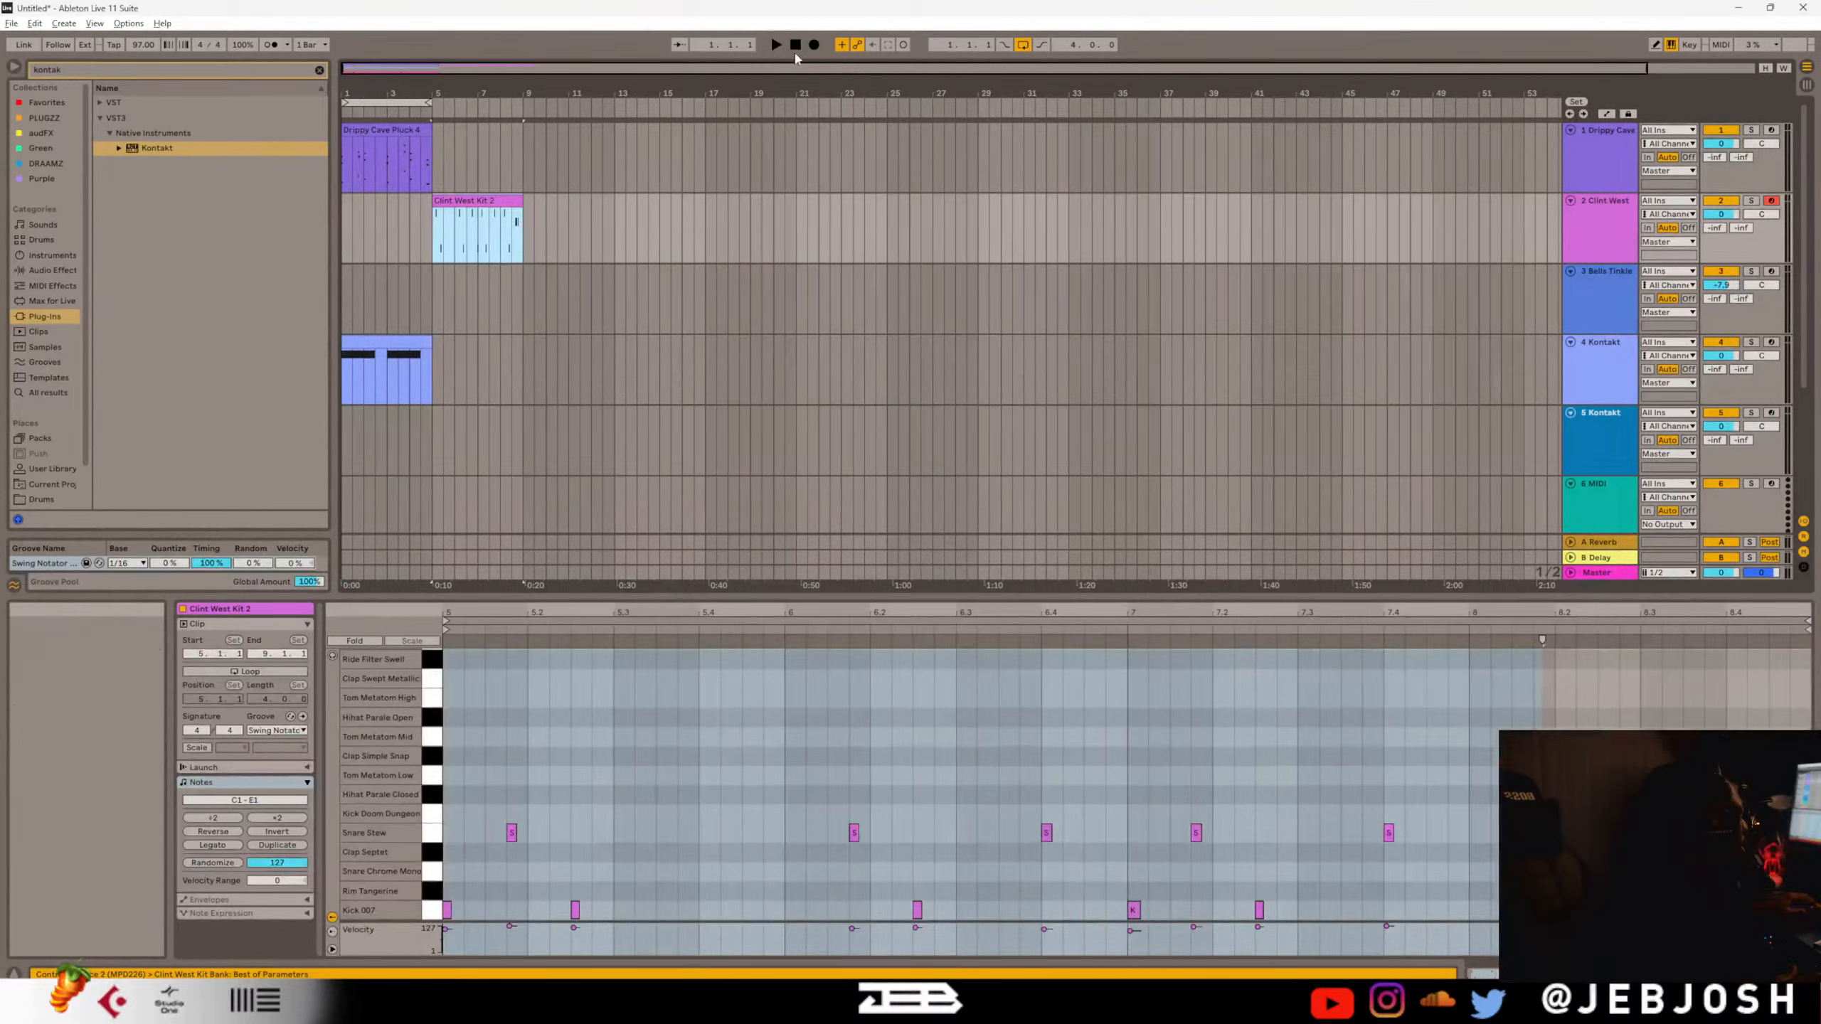
click(795, 48)
key(space)
Copy the Drippy Cave Pluck 4 clip to bar 5, directly after the original.
scroll(501, 374, down, 1)
scroll(500, 376, down, 2)
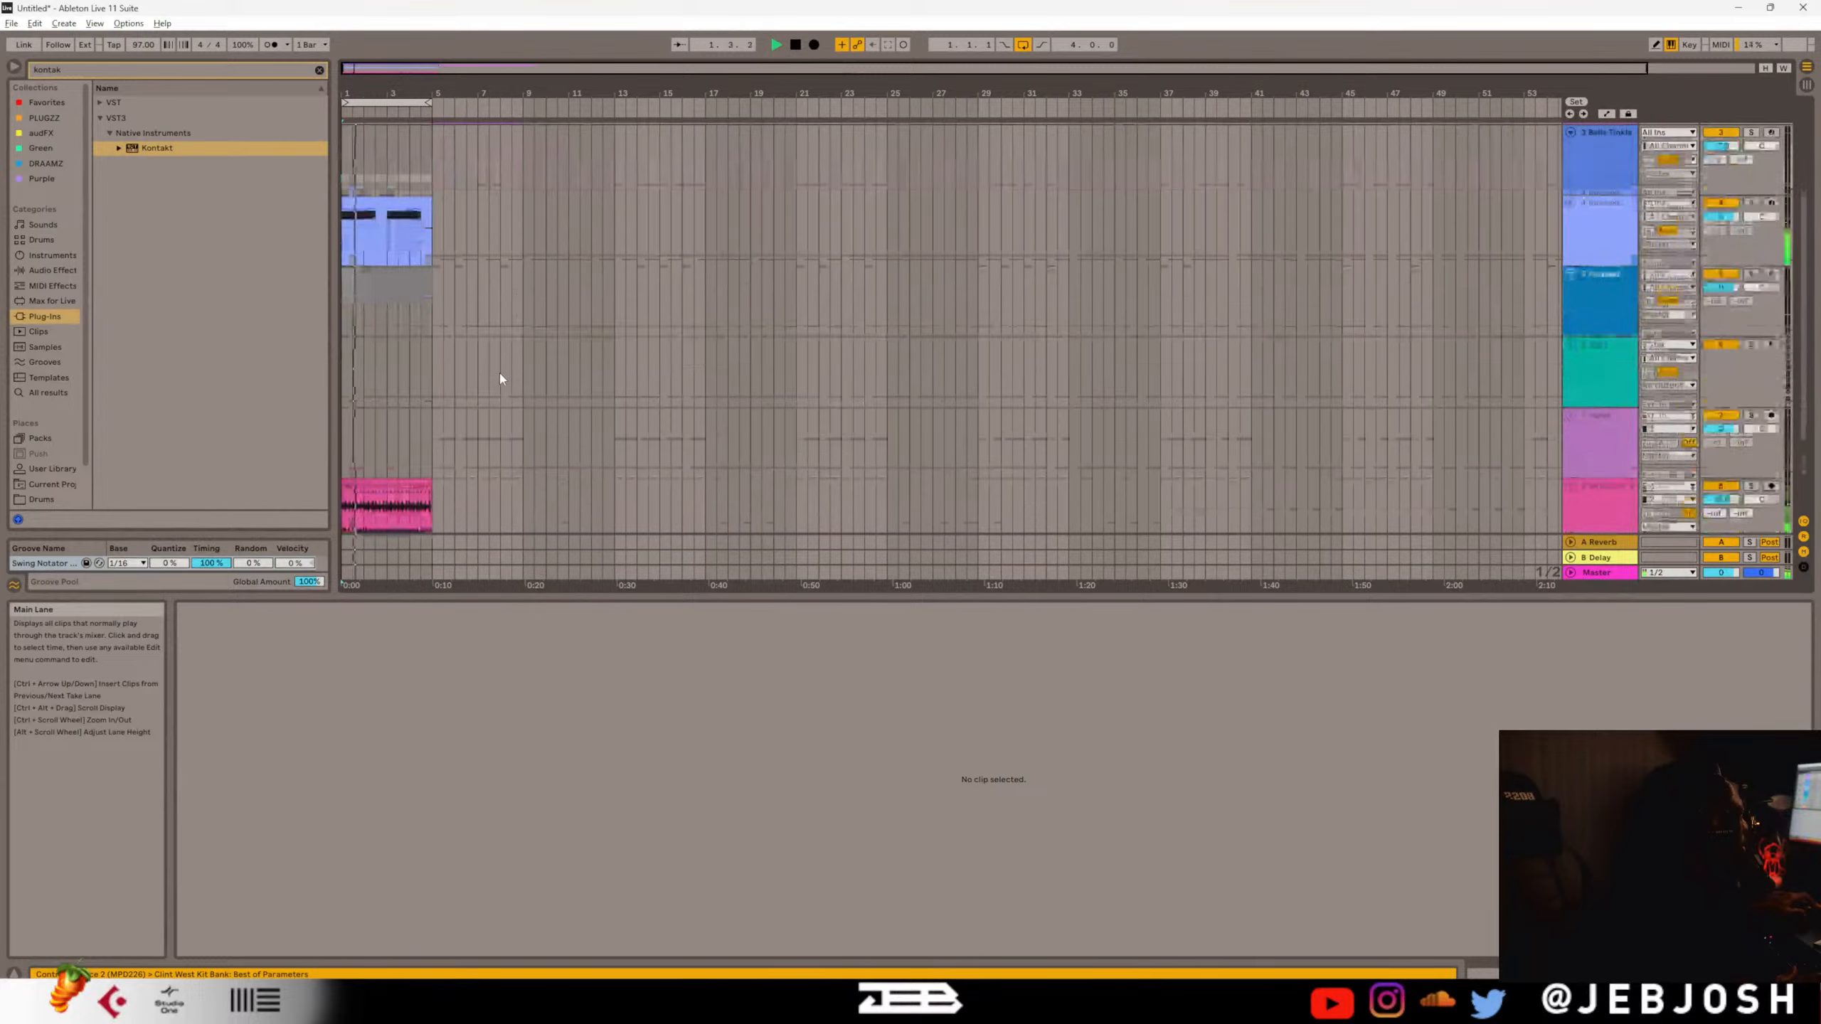
scroll(497, 351, up, 3)
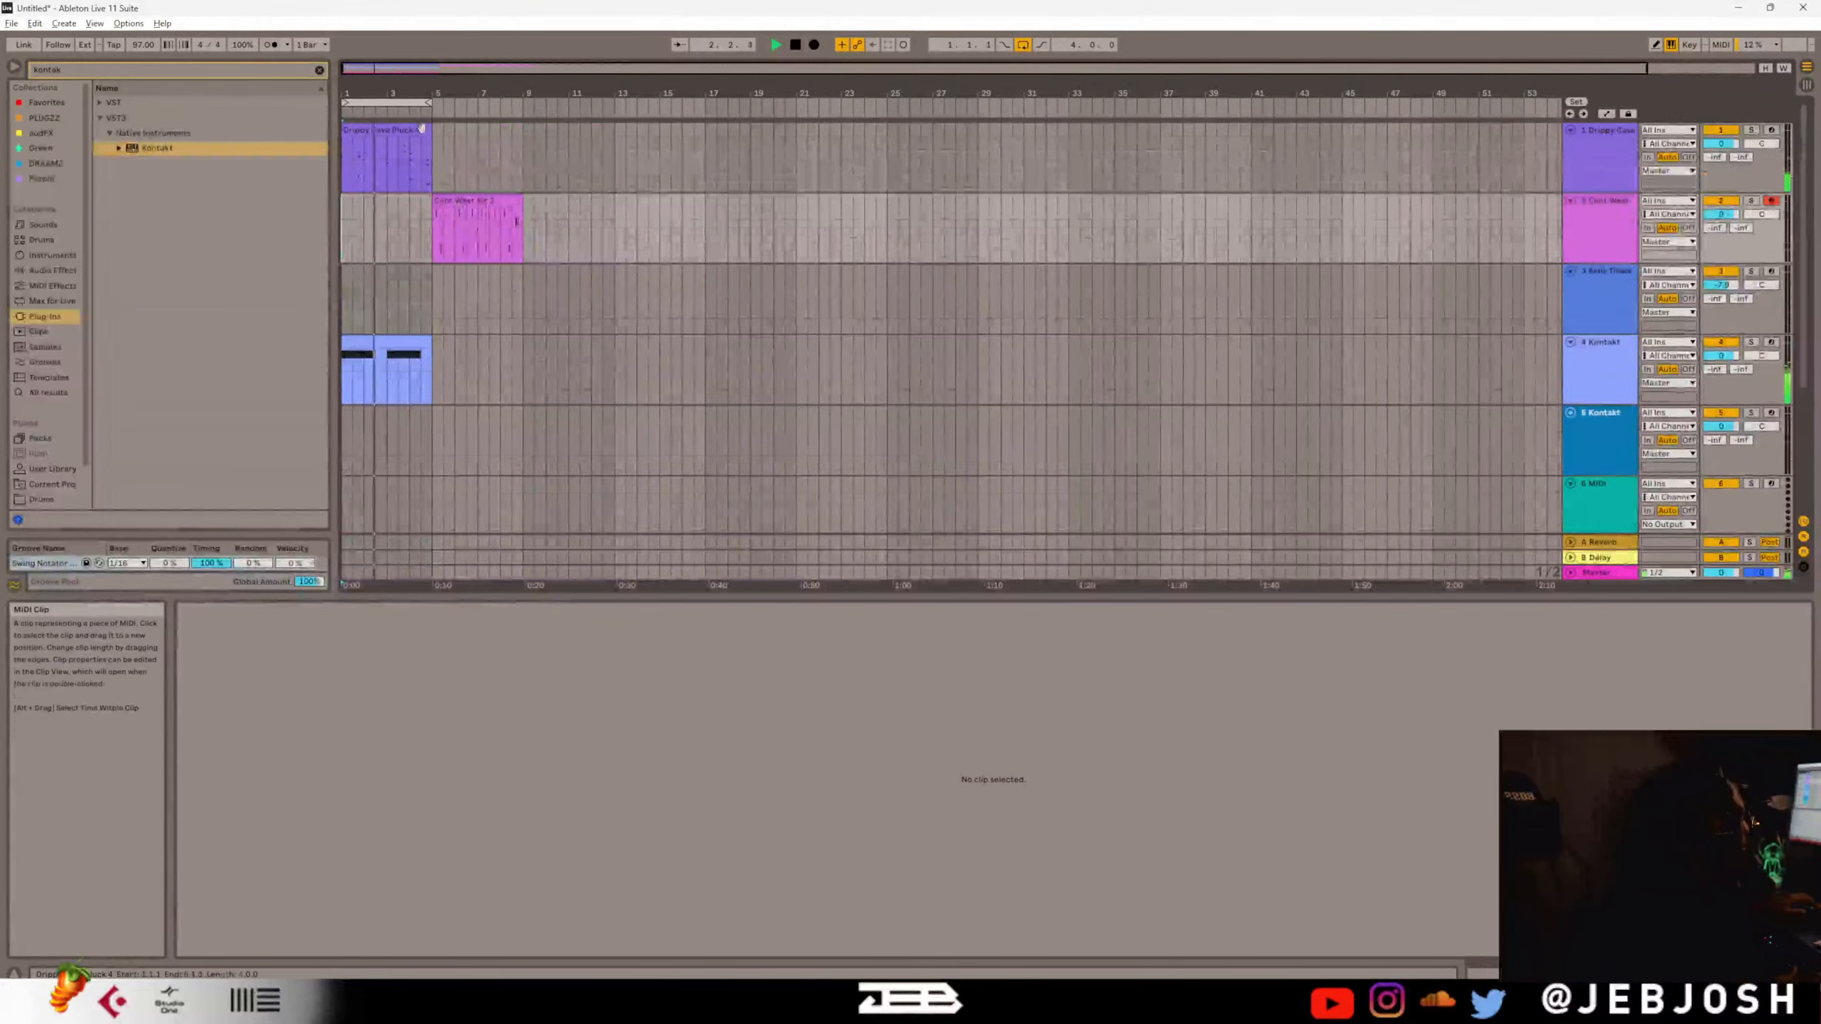
drag(387, 142, 477, 143)
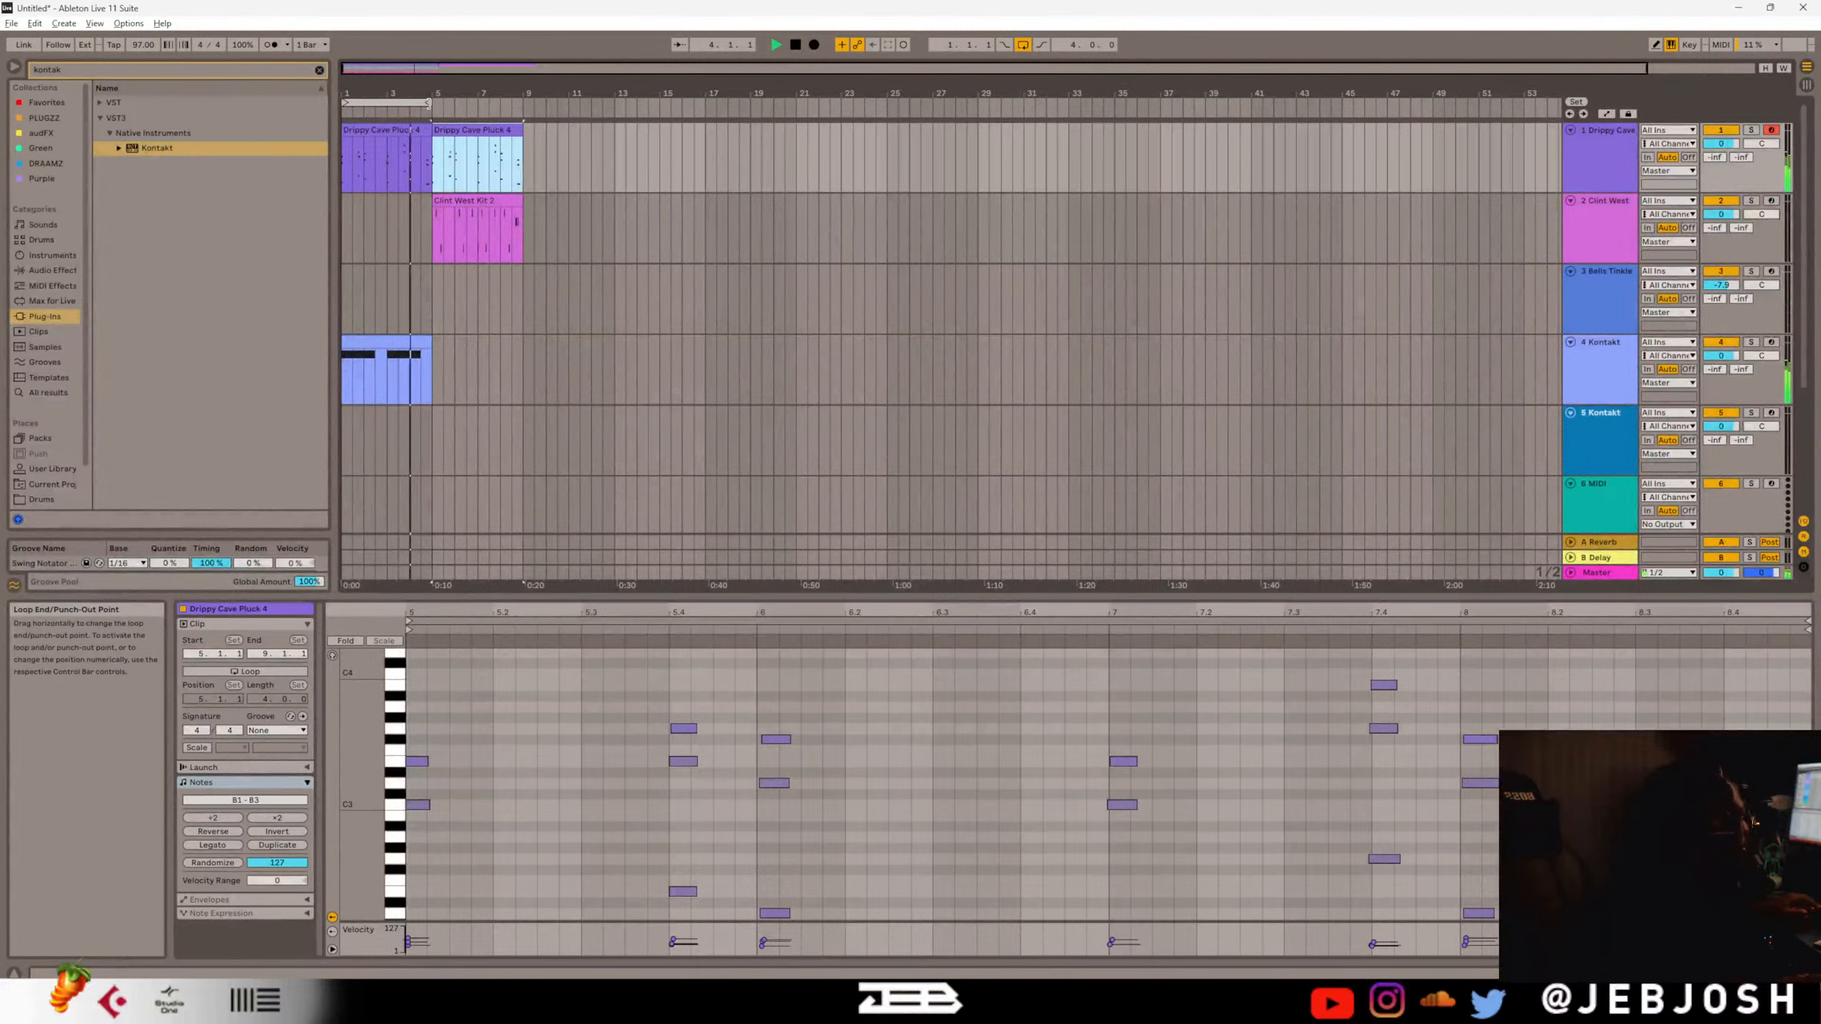
Extend the loop to bar 9 and copy the Salt Shaker audio clip to bar 5.
drag(429, 103, 521, 103)
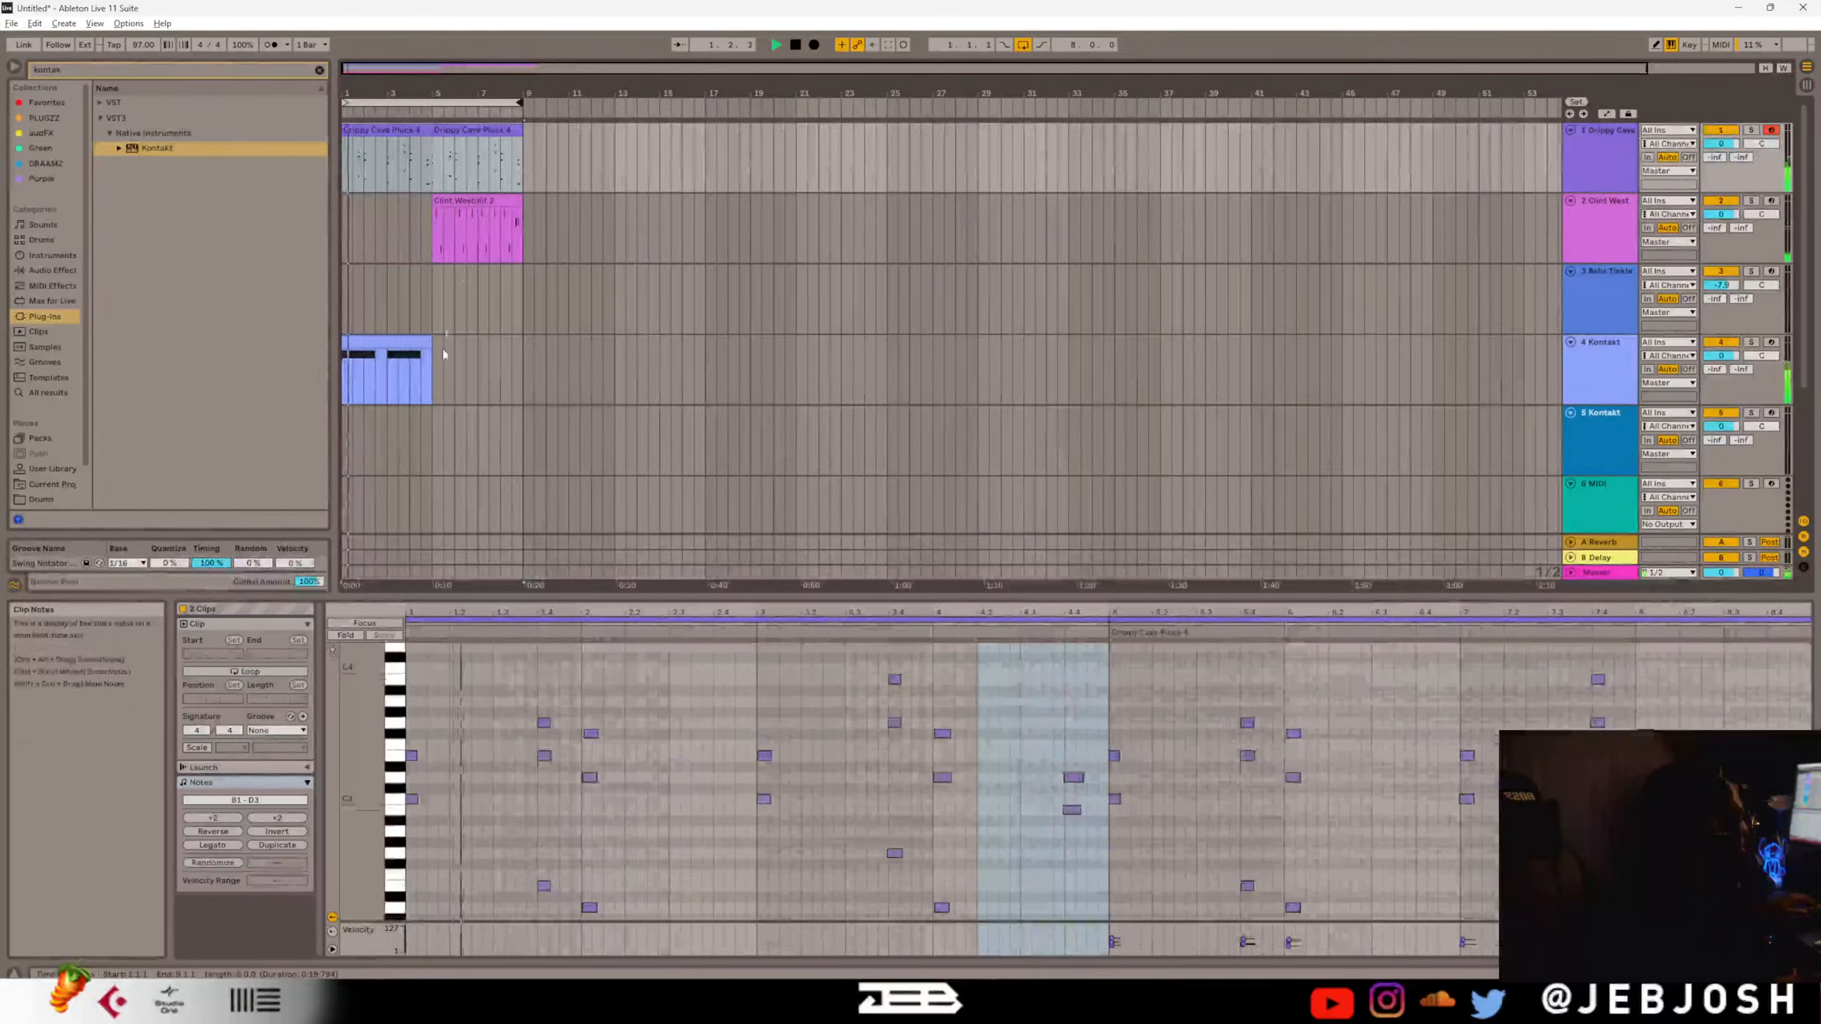
scroll(430, 380, down, 5)
drag(413, 433, 503, 444)
scroll(500, 344, up, 4)
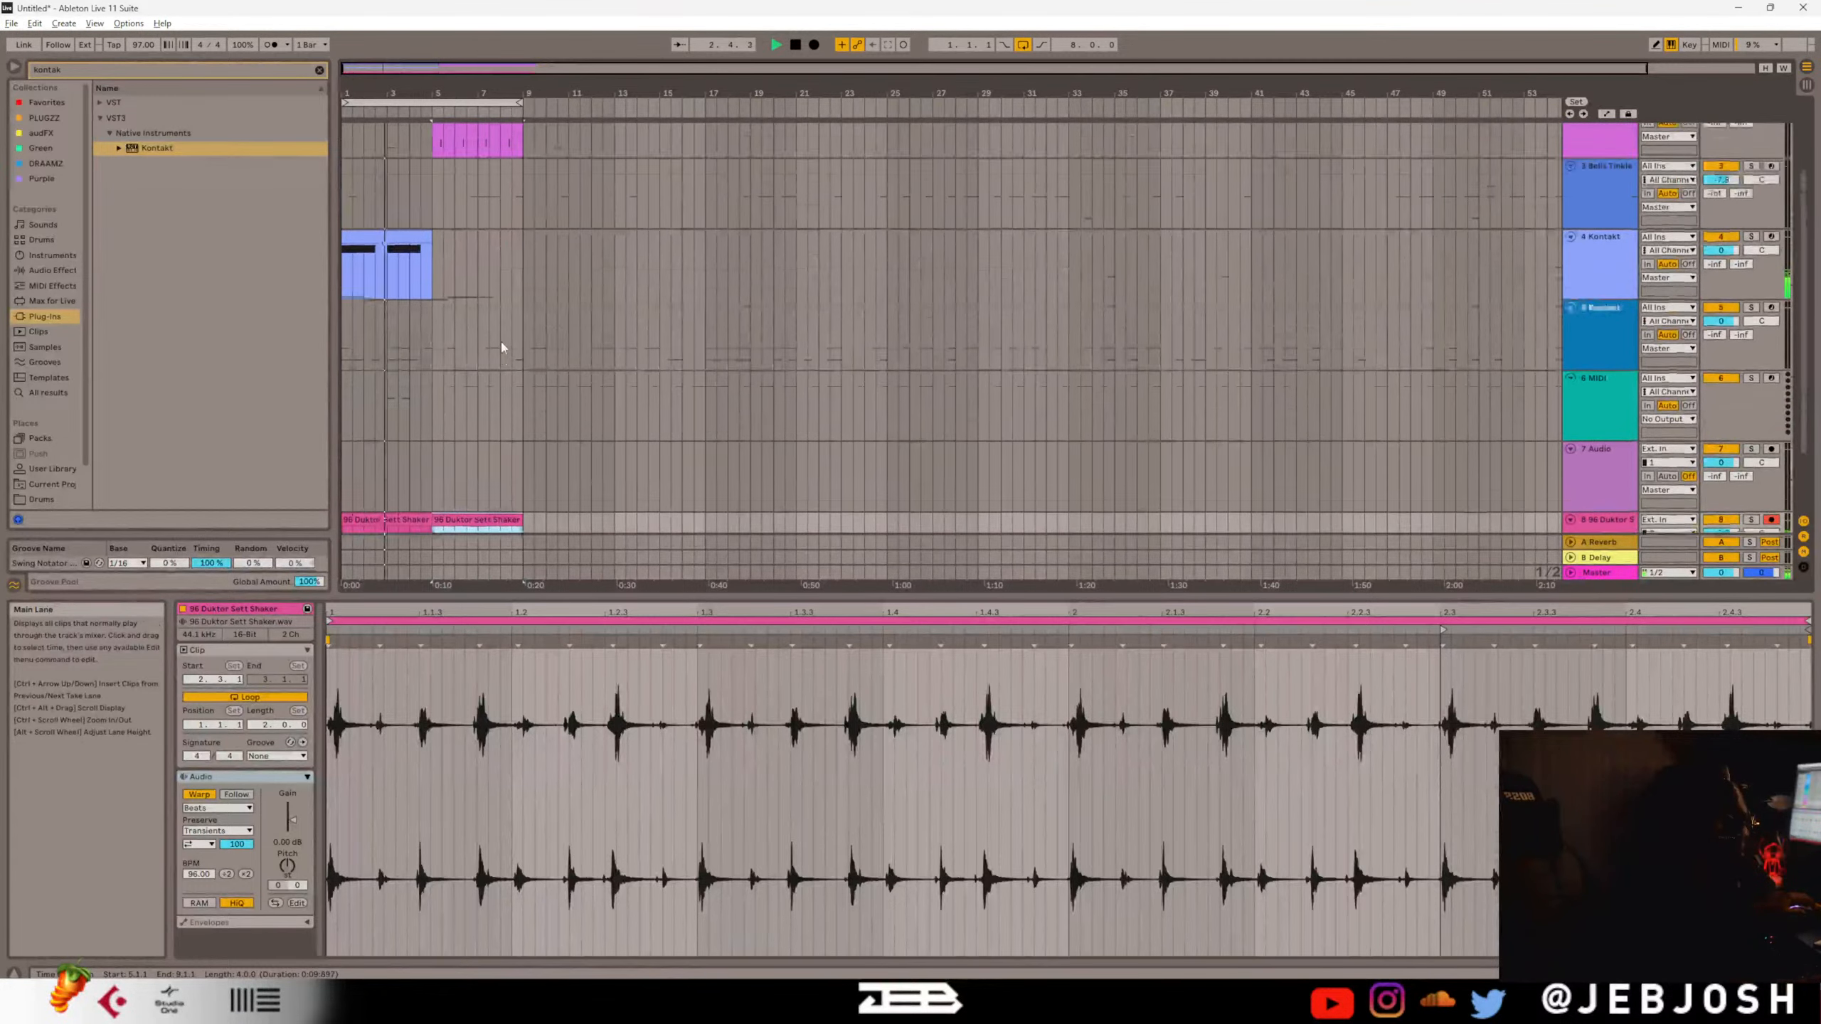
Extend the loop to bar 13 and copy the bar 5 Drippy Cave Pluck 4 and Clint West Kit 2 clips to bar 9.
click(320, 69)
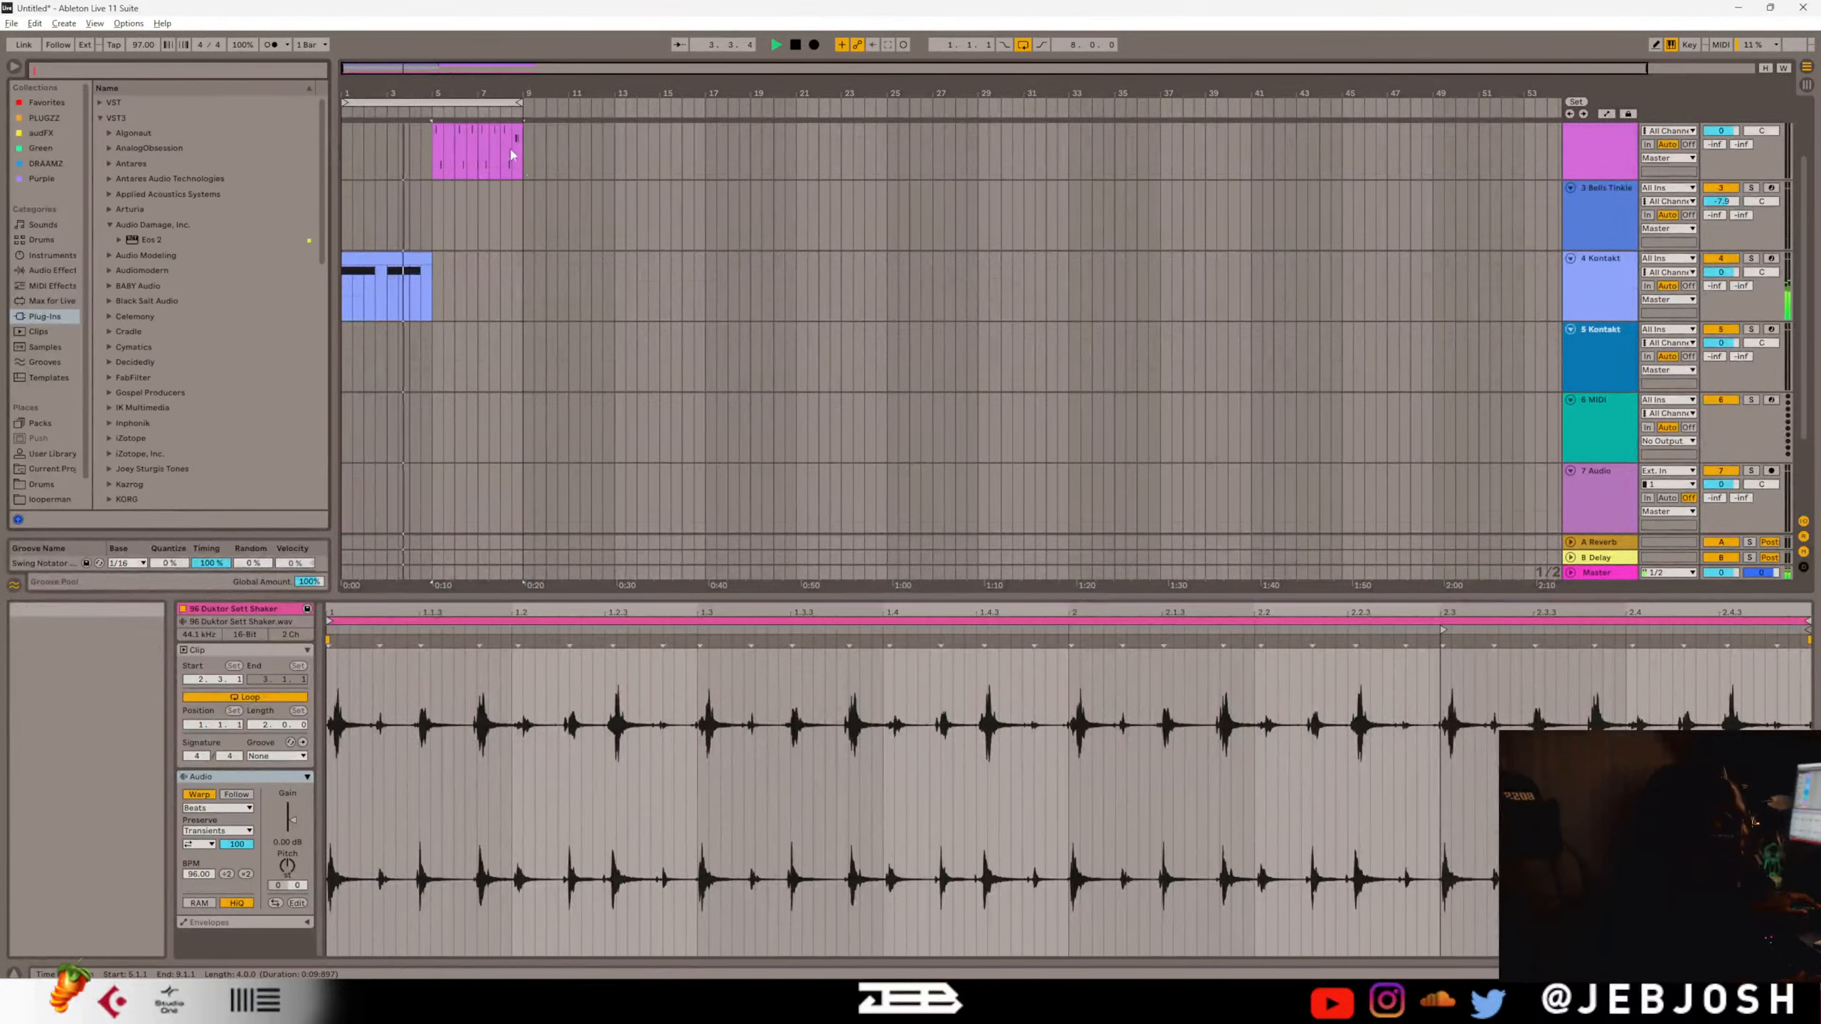
scroll(561, 193, up, 3)
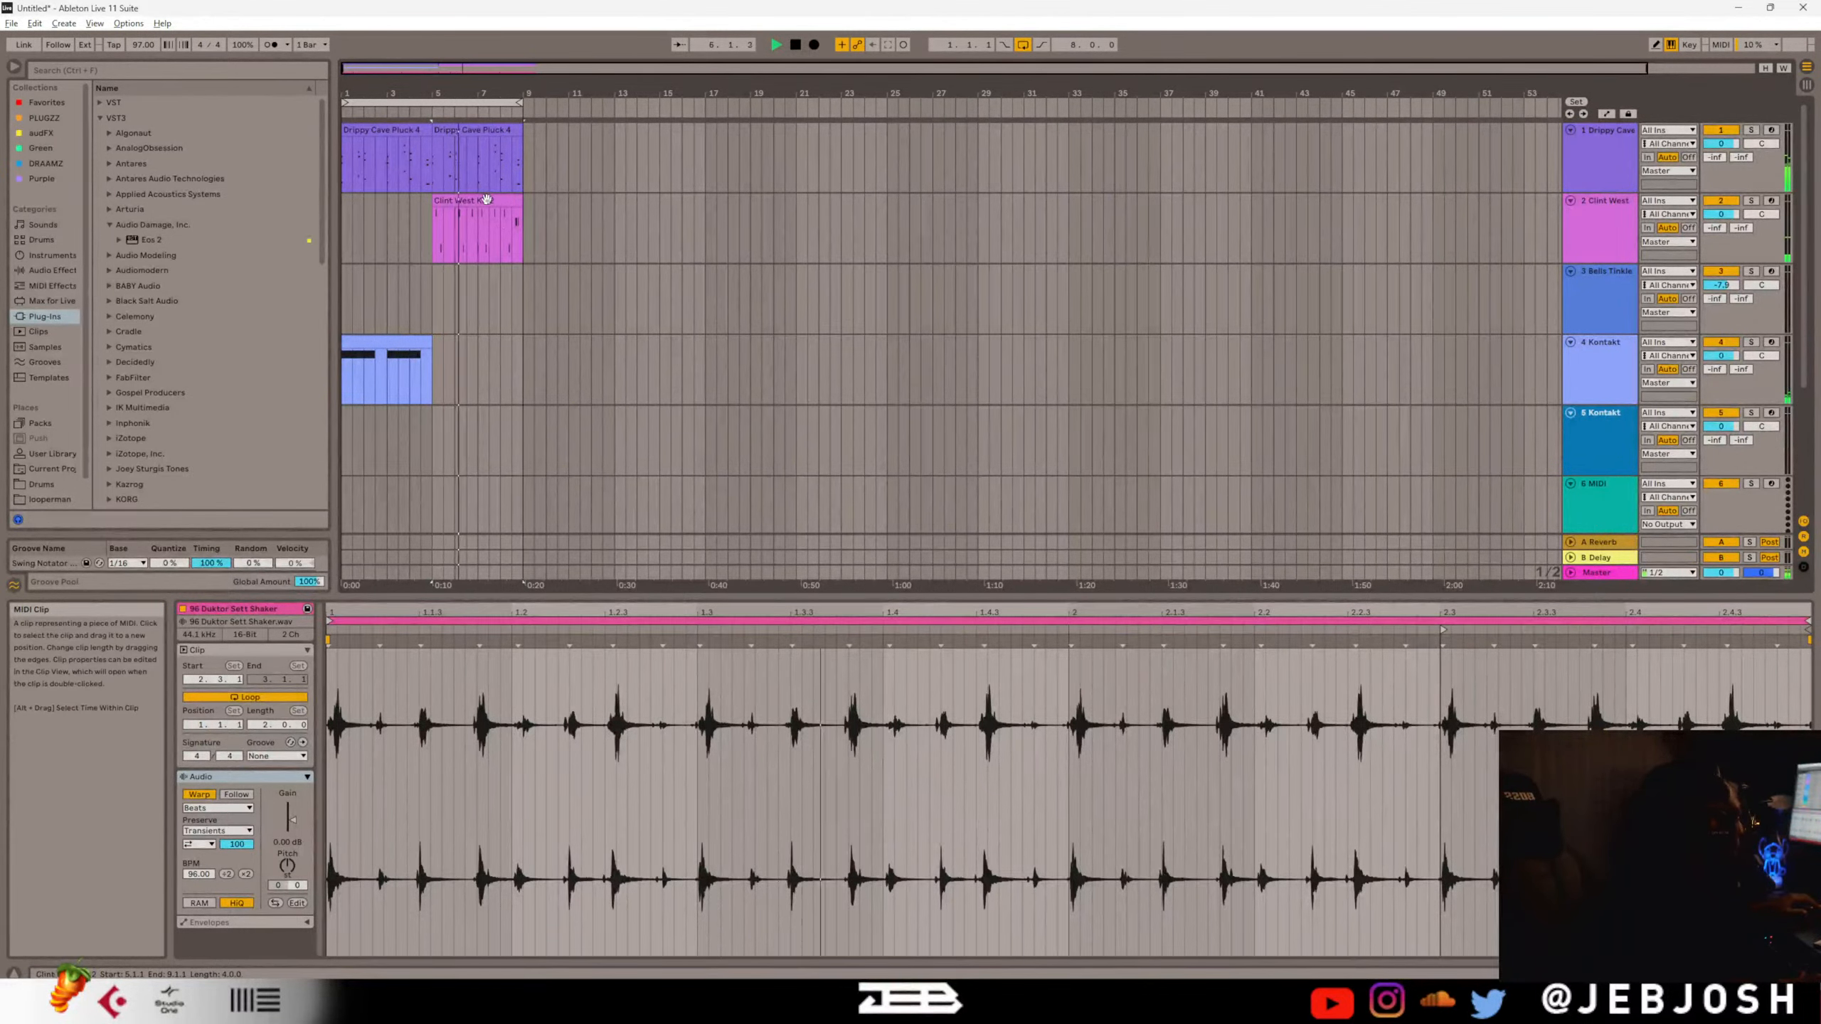
click(496, 231)
drag(521, 103, 614, 109)
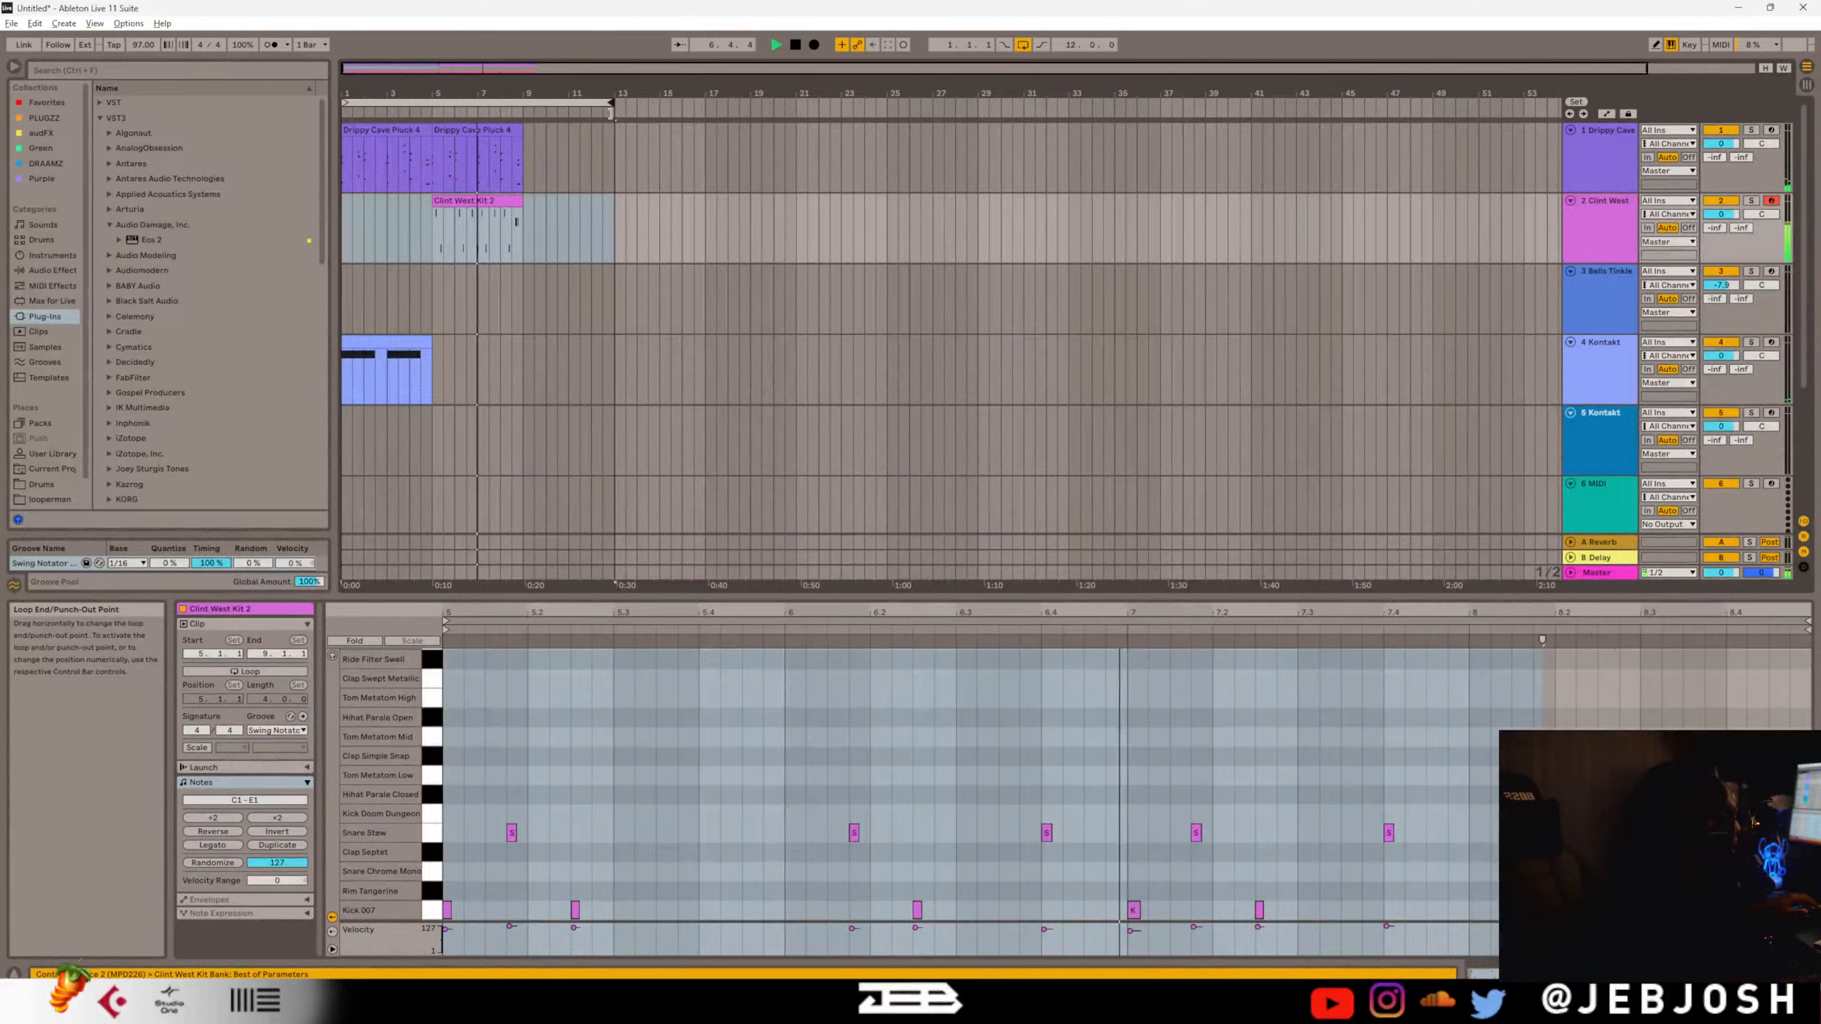
click(507, 201)
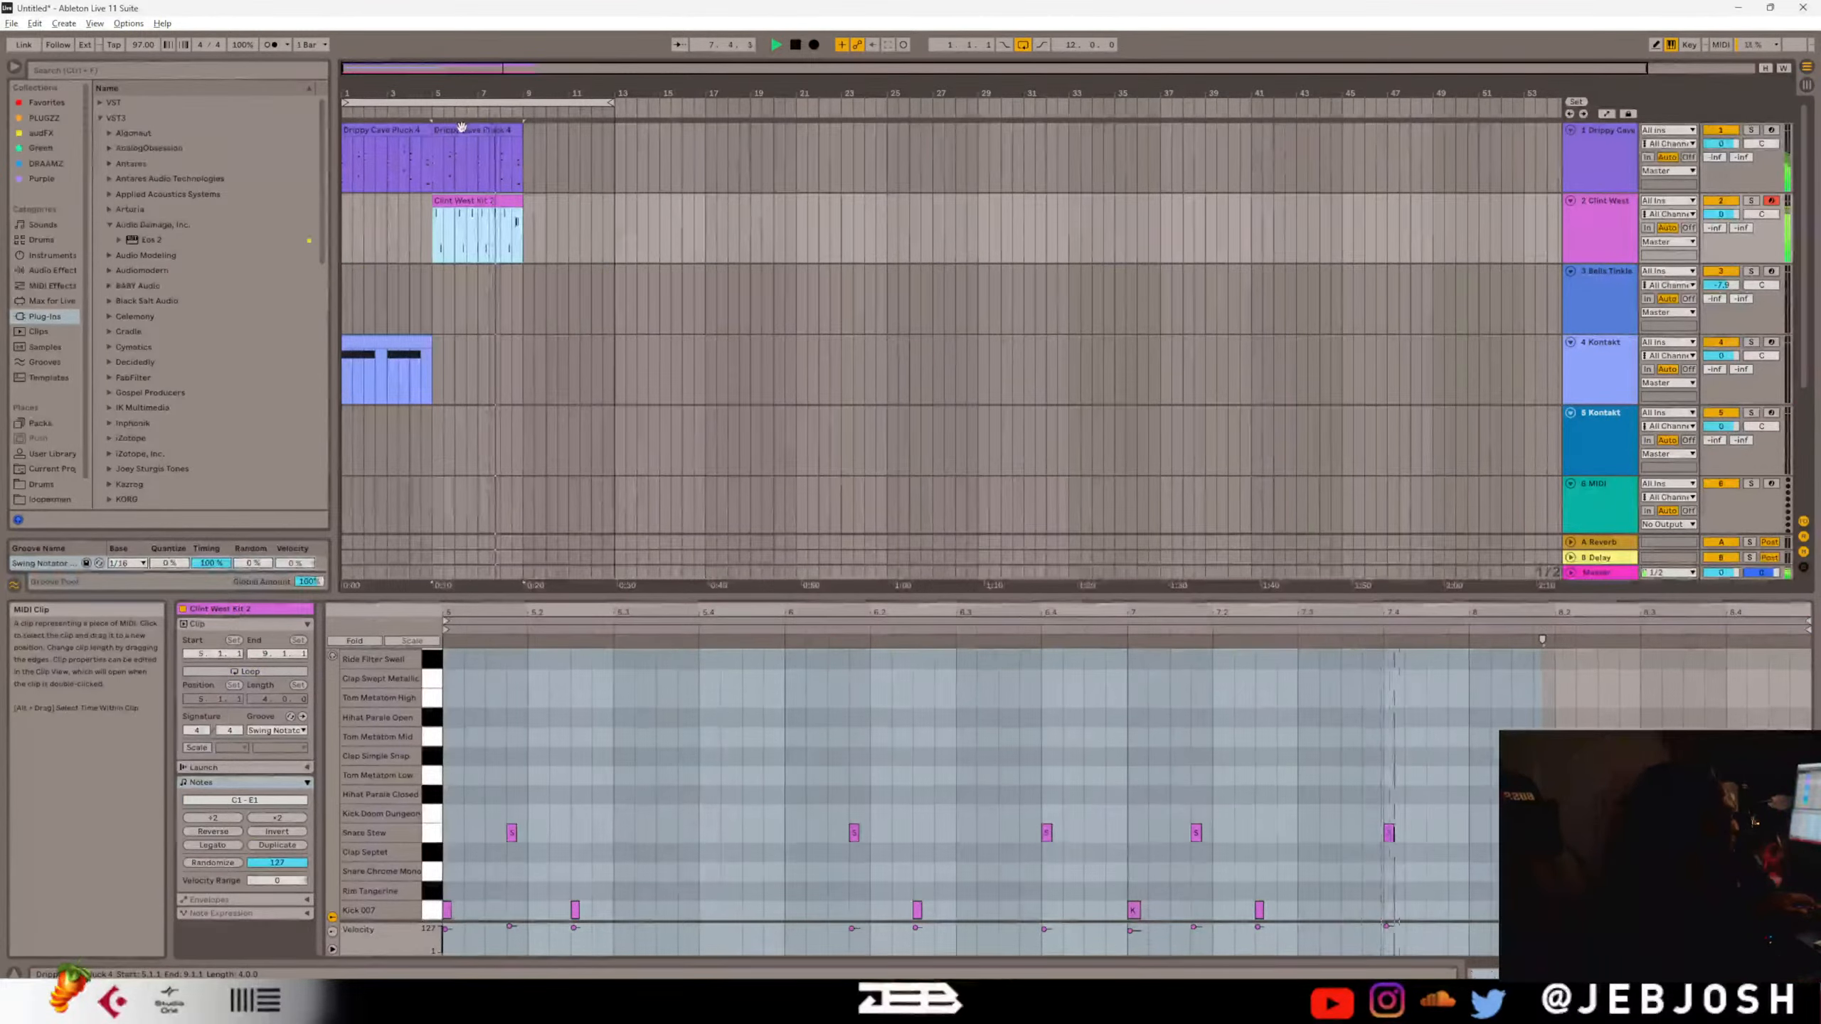
shift+click(470, 148)
drag(469, 147, 558, 146)
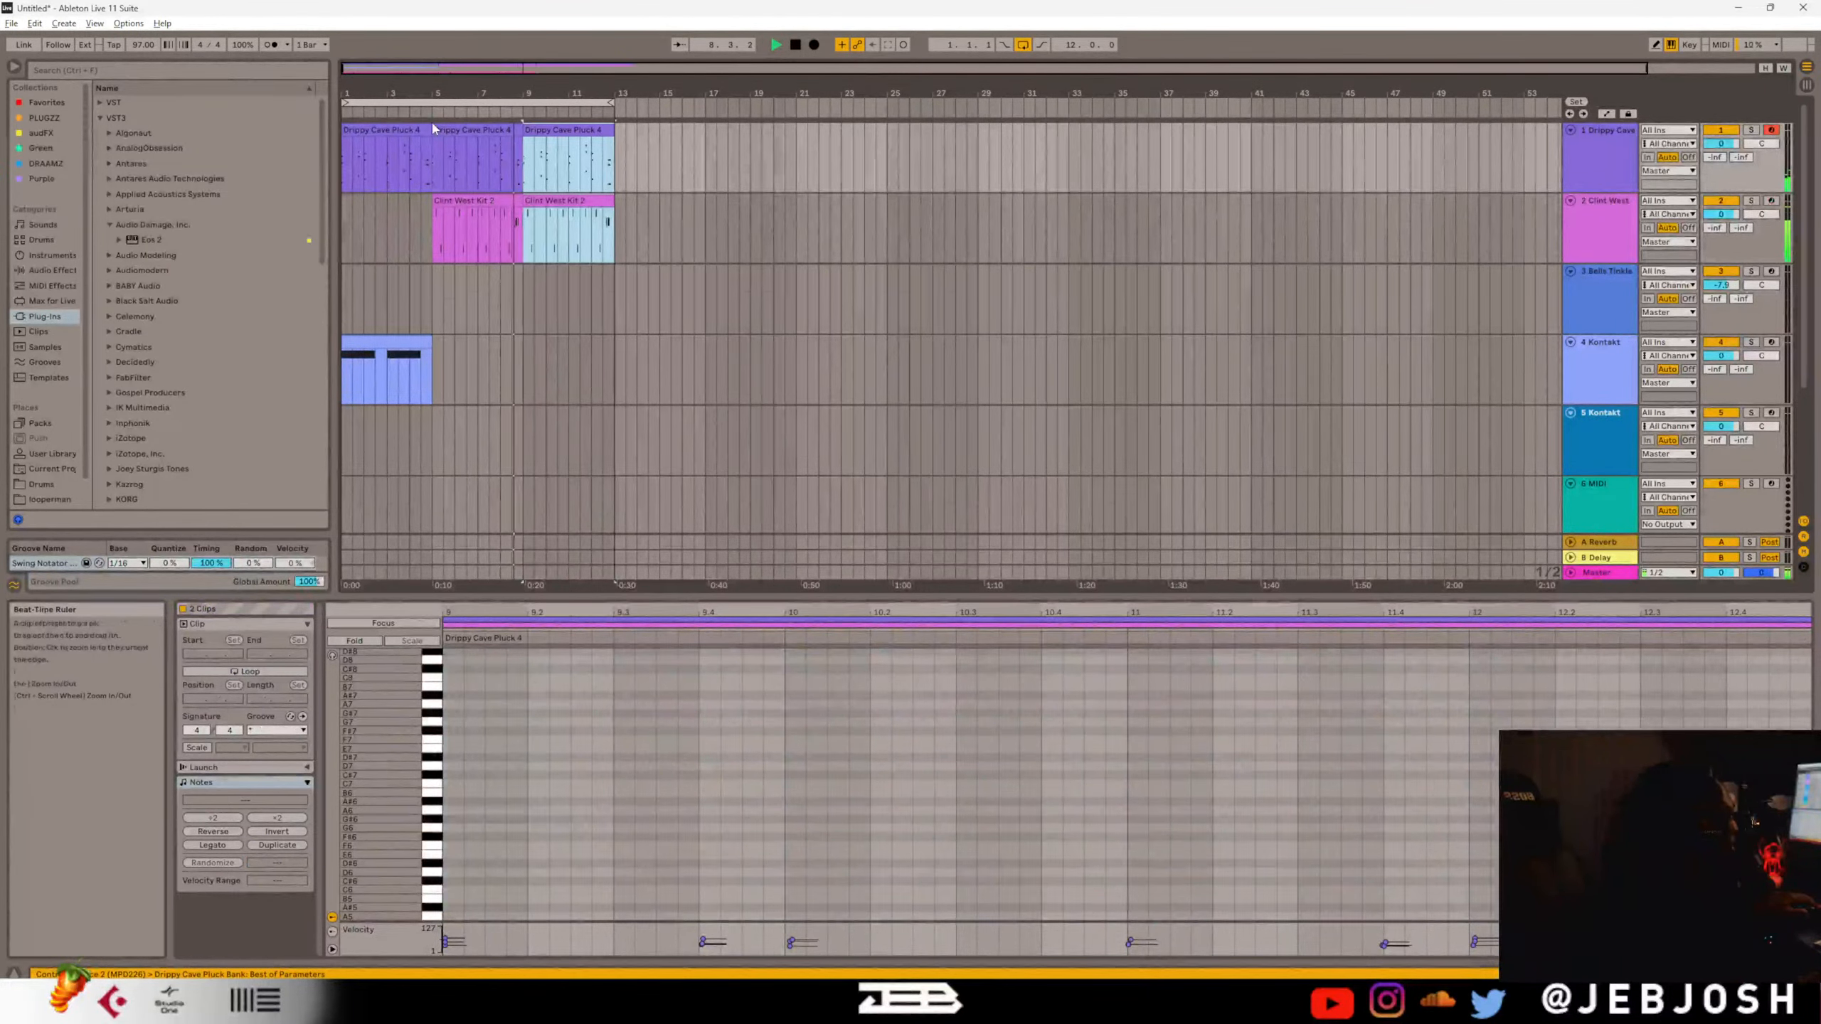
Copy the Salt Shaker audio clip from bar 5 to bar 9.
scroll(552, 313, down, 5)
drag(482, 431, 556, 444)
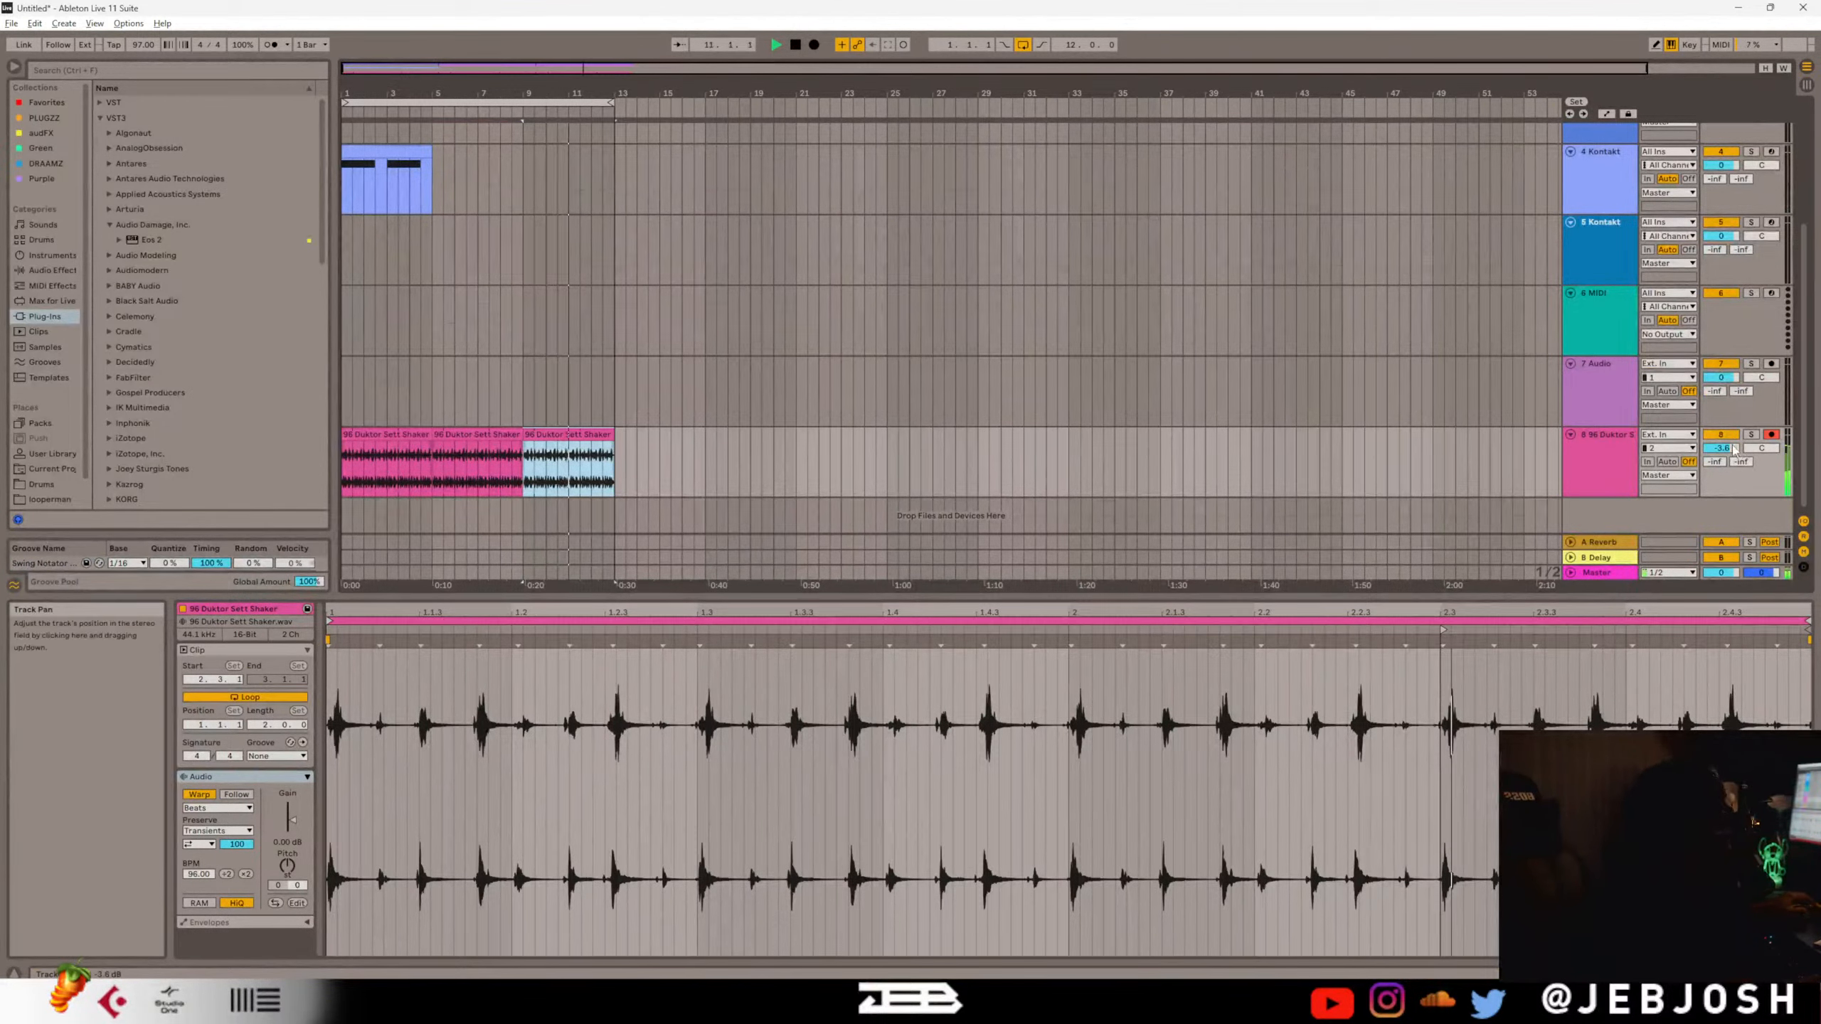
scroll(726, 337, up, 2)
scroll(725, 338, up, 3)
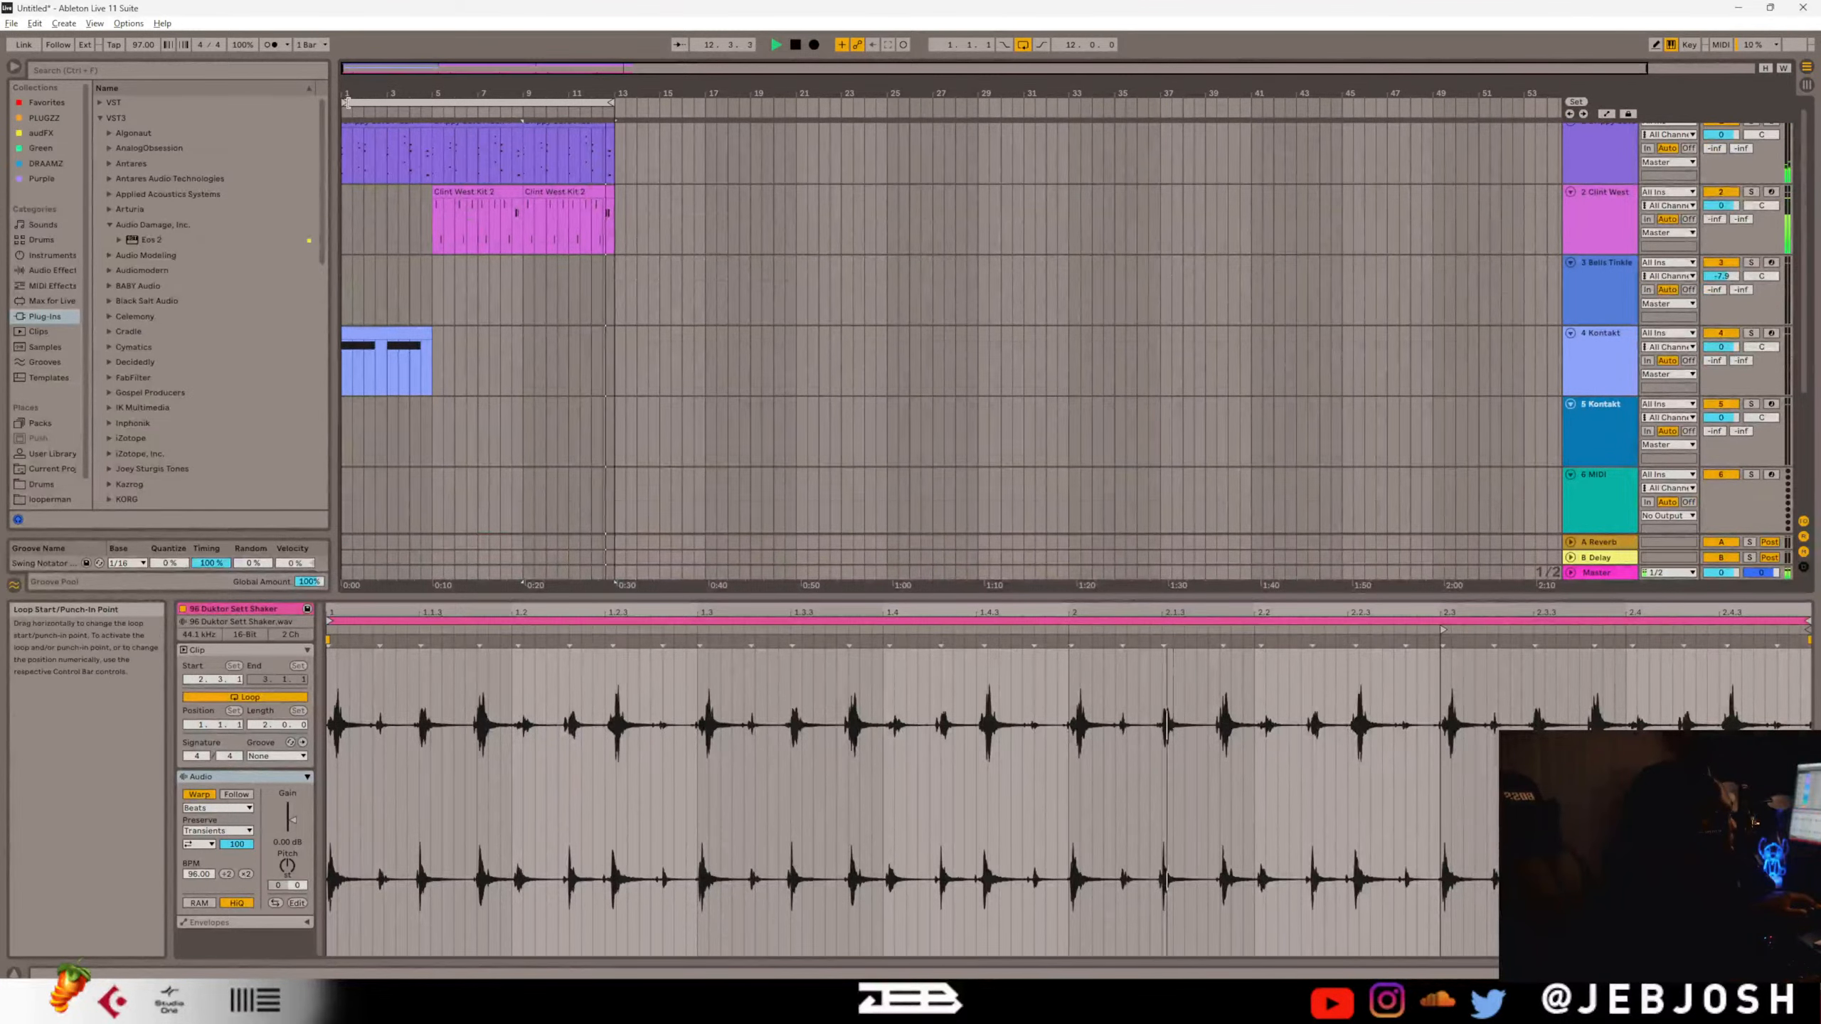
Move the loop start to bar 5 and stop playback, returning the song position to the start of the loop.
drag(348, 103, 435, 115)
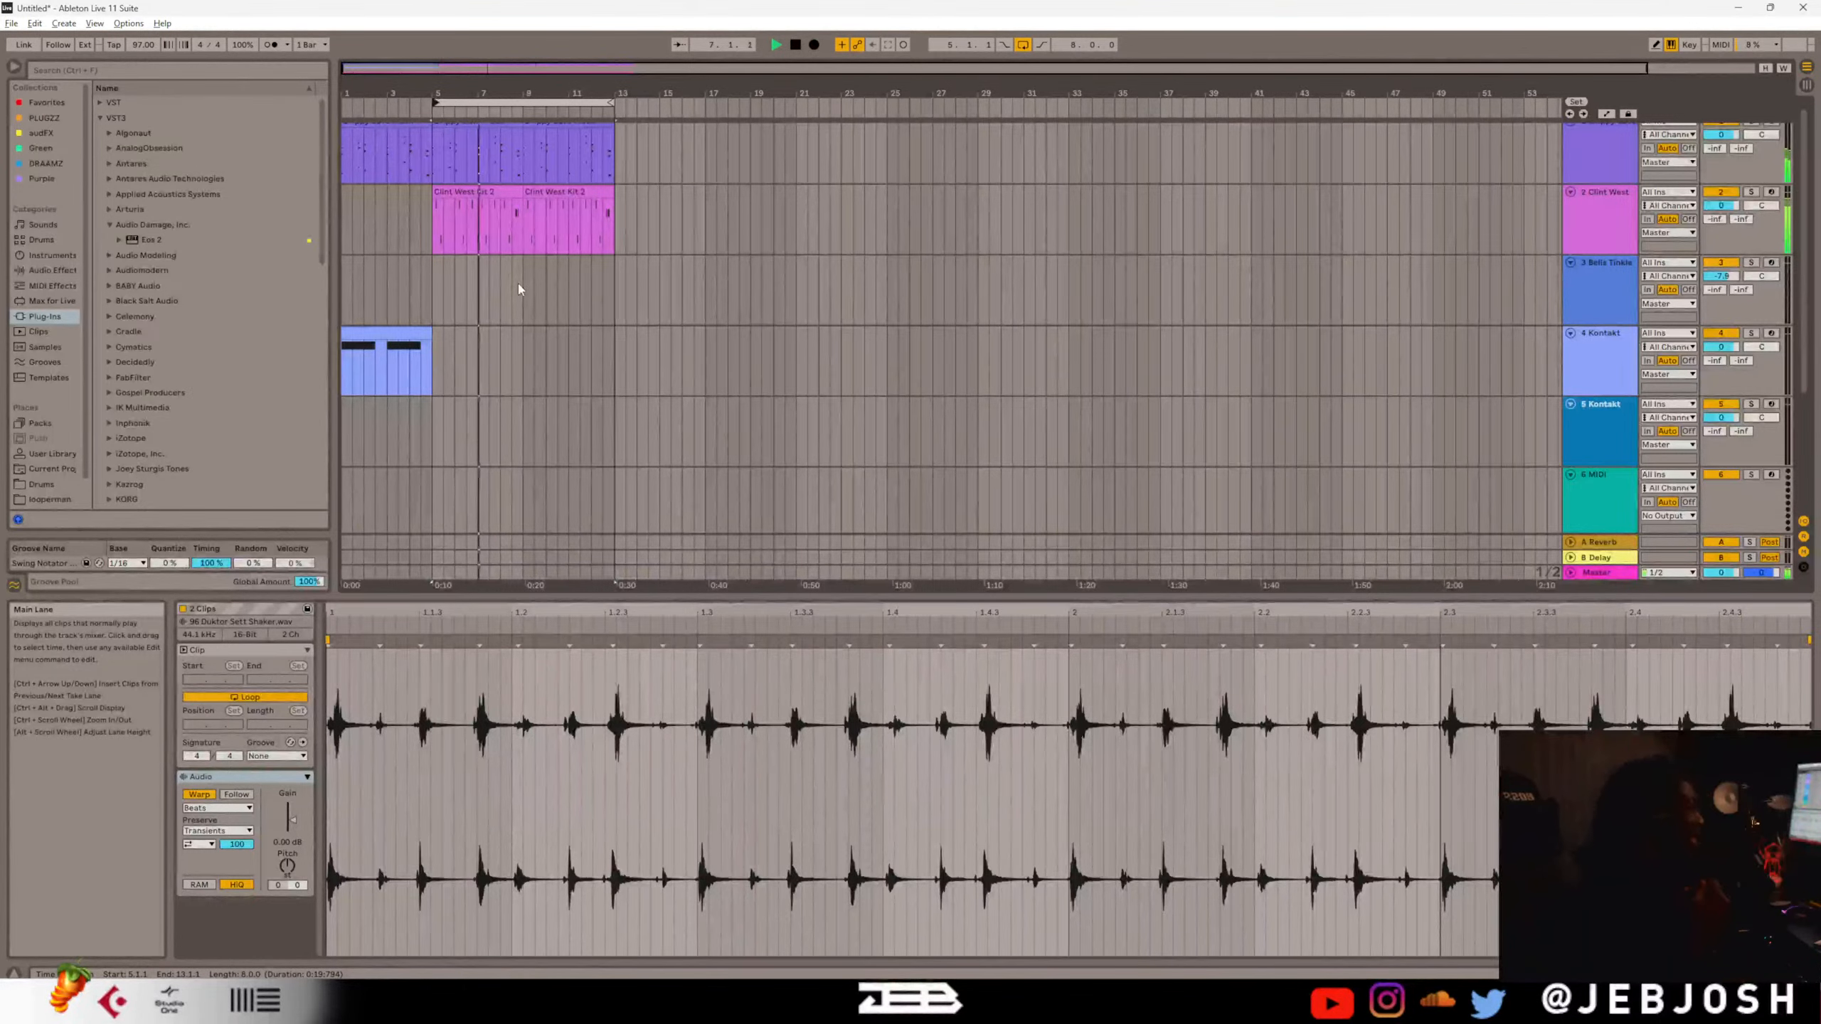
key(space)
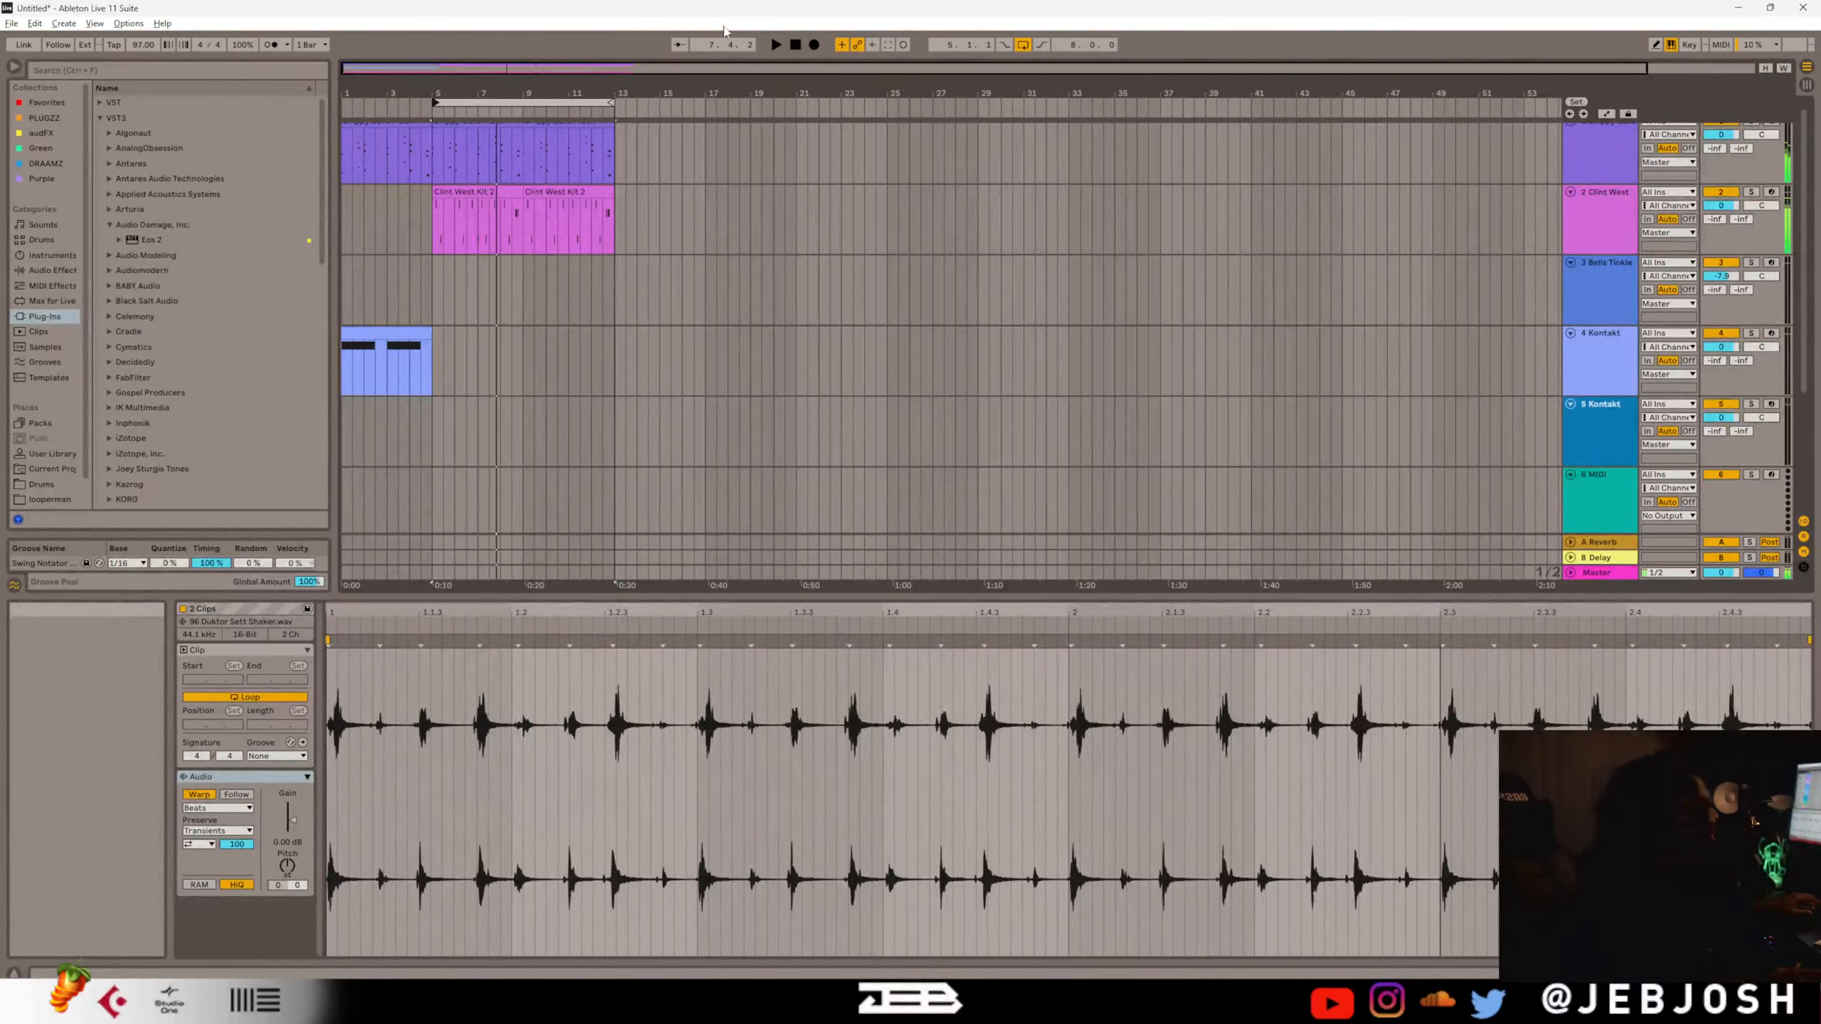
click(796, 45)
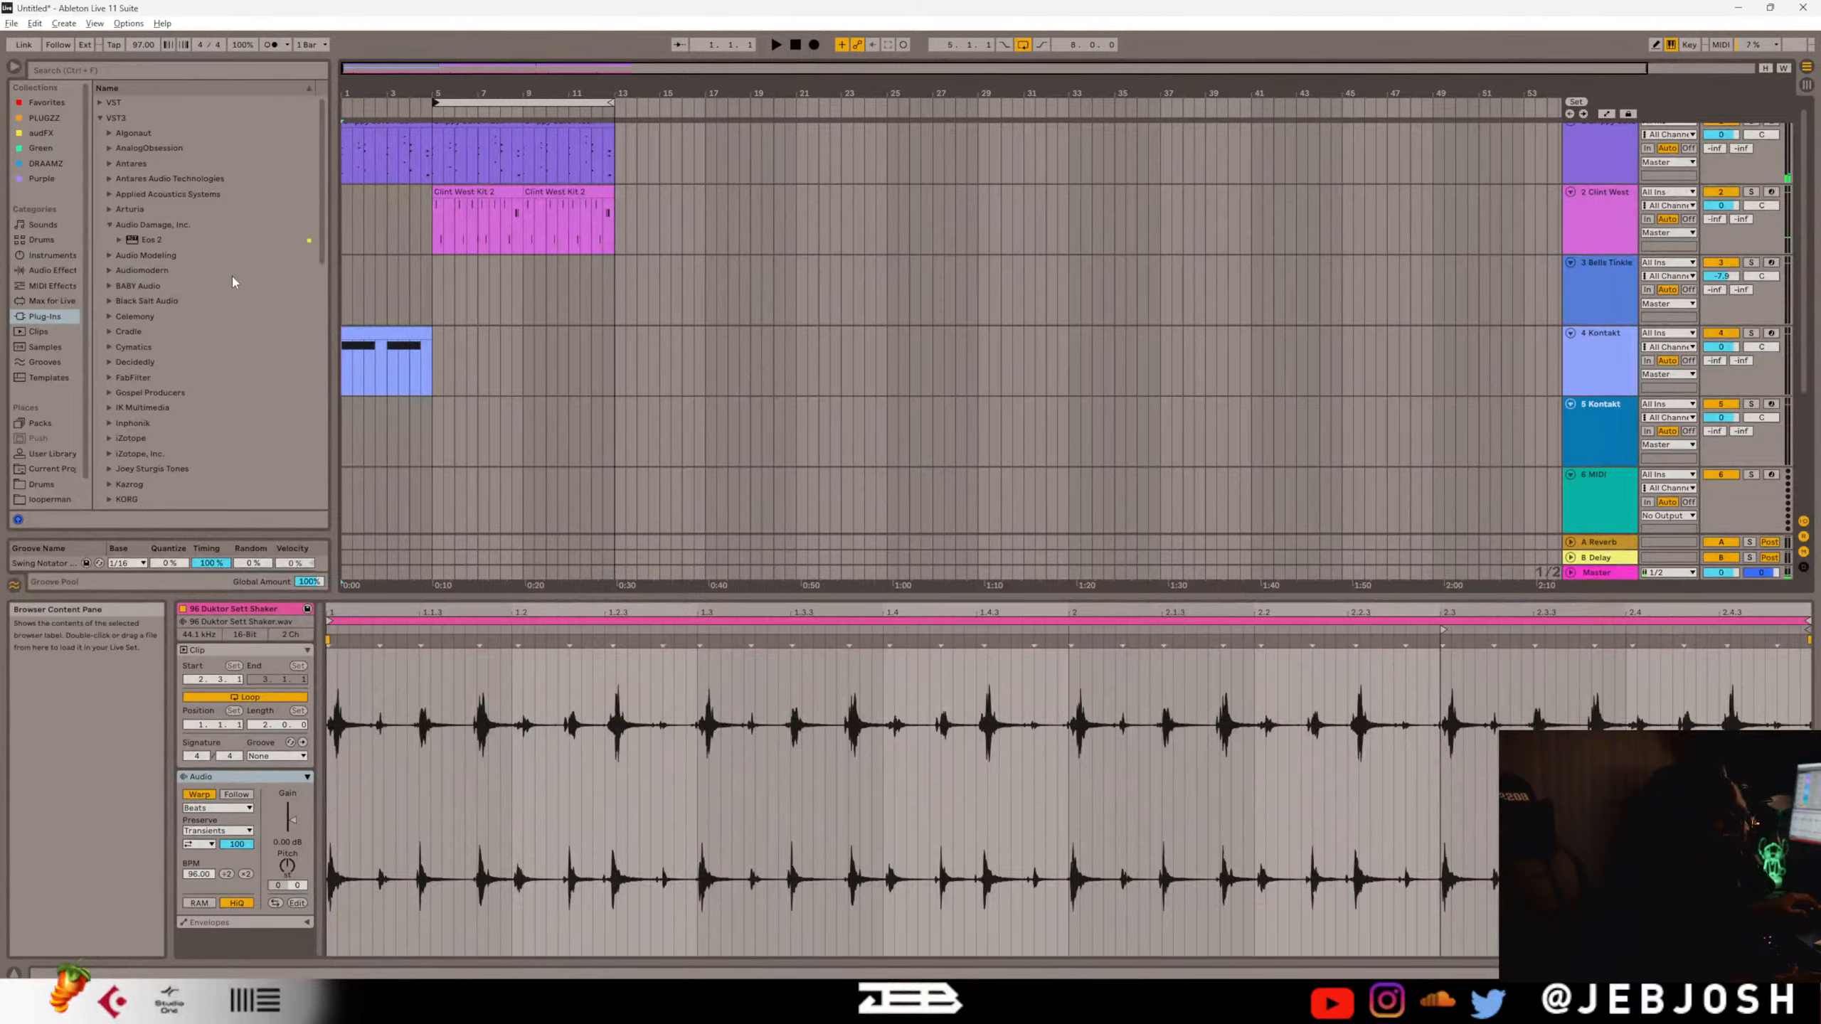
scroll(244, 321, down, 8)
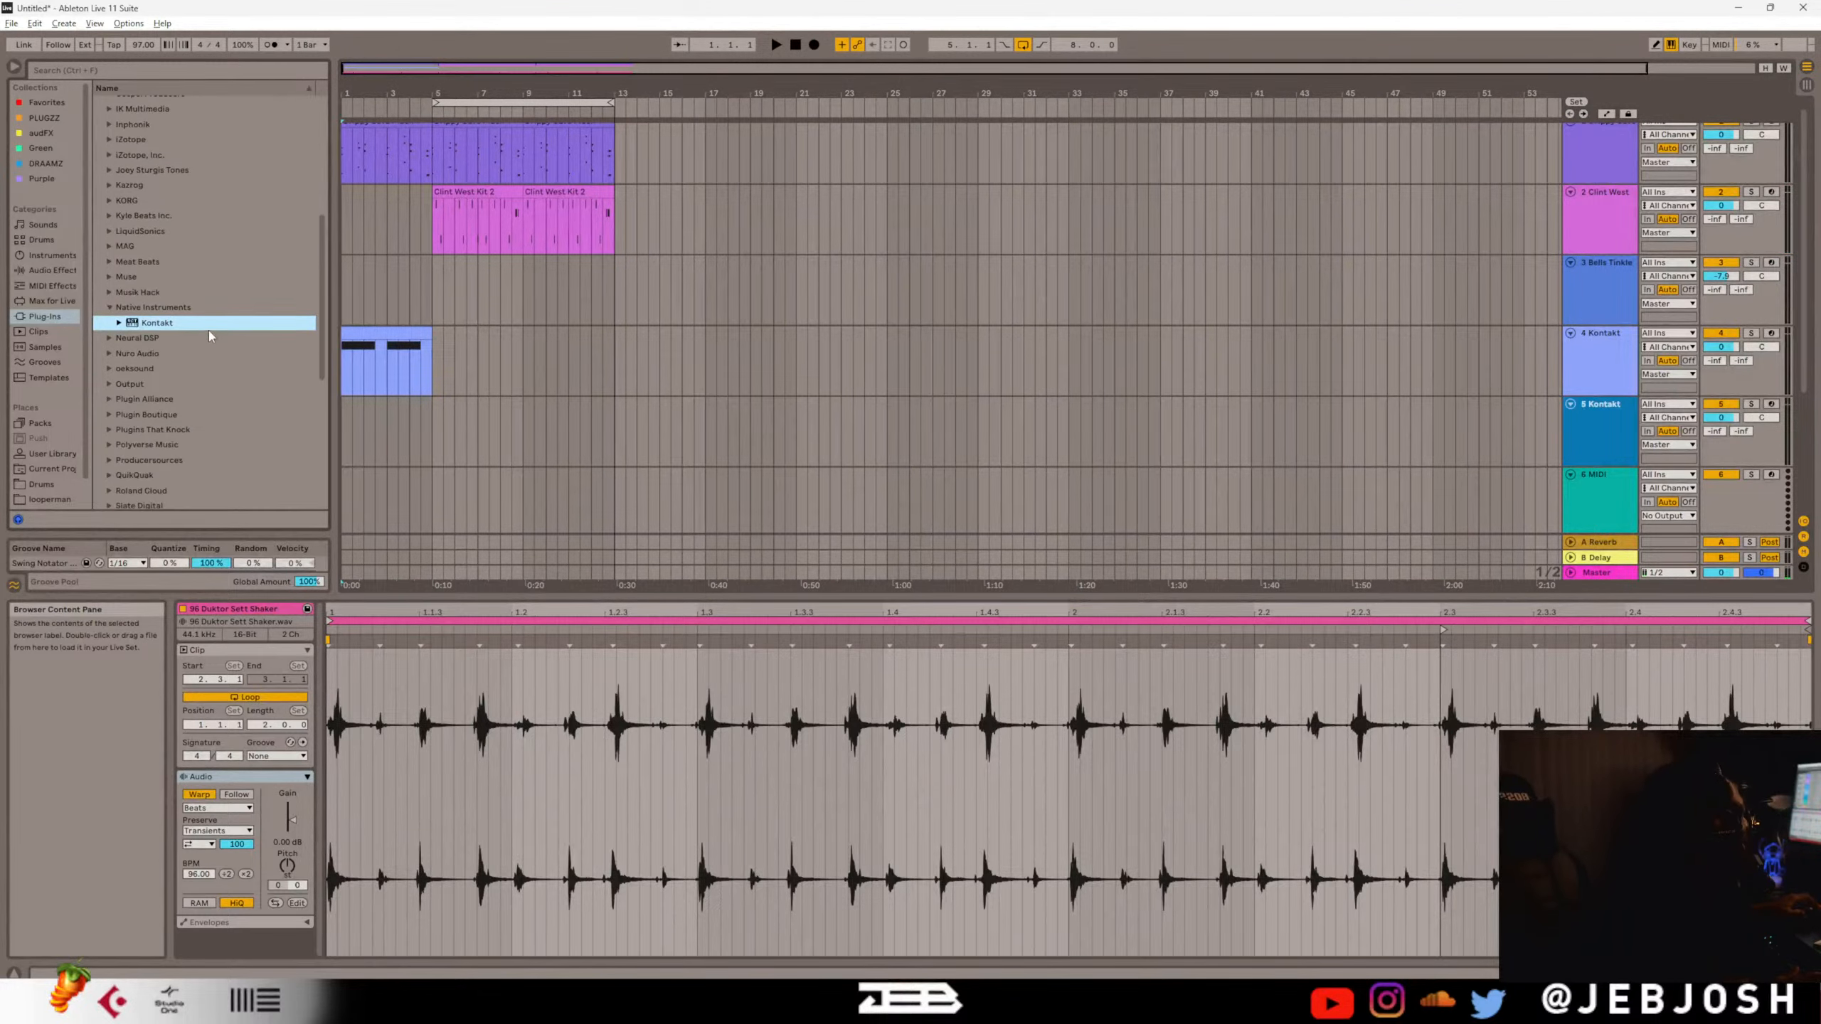
click(1613, 446)
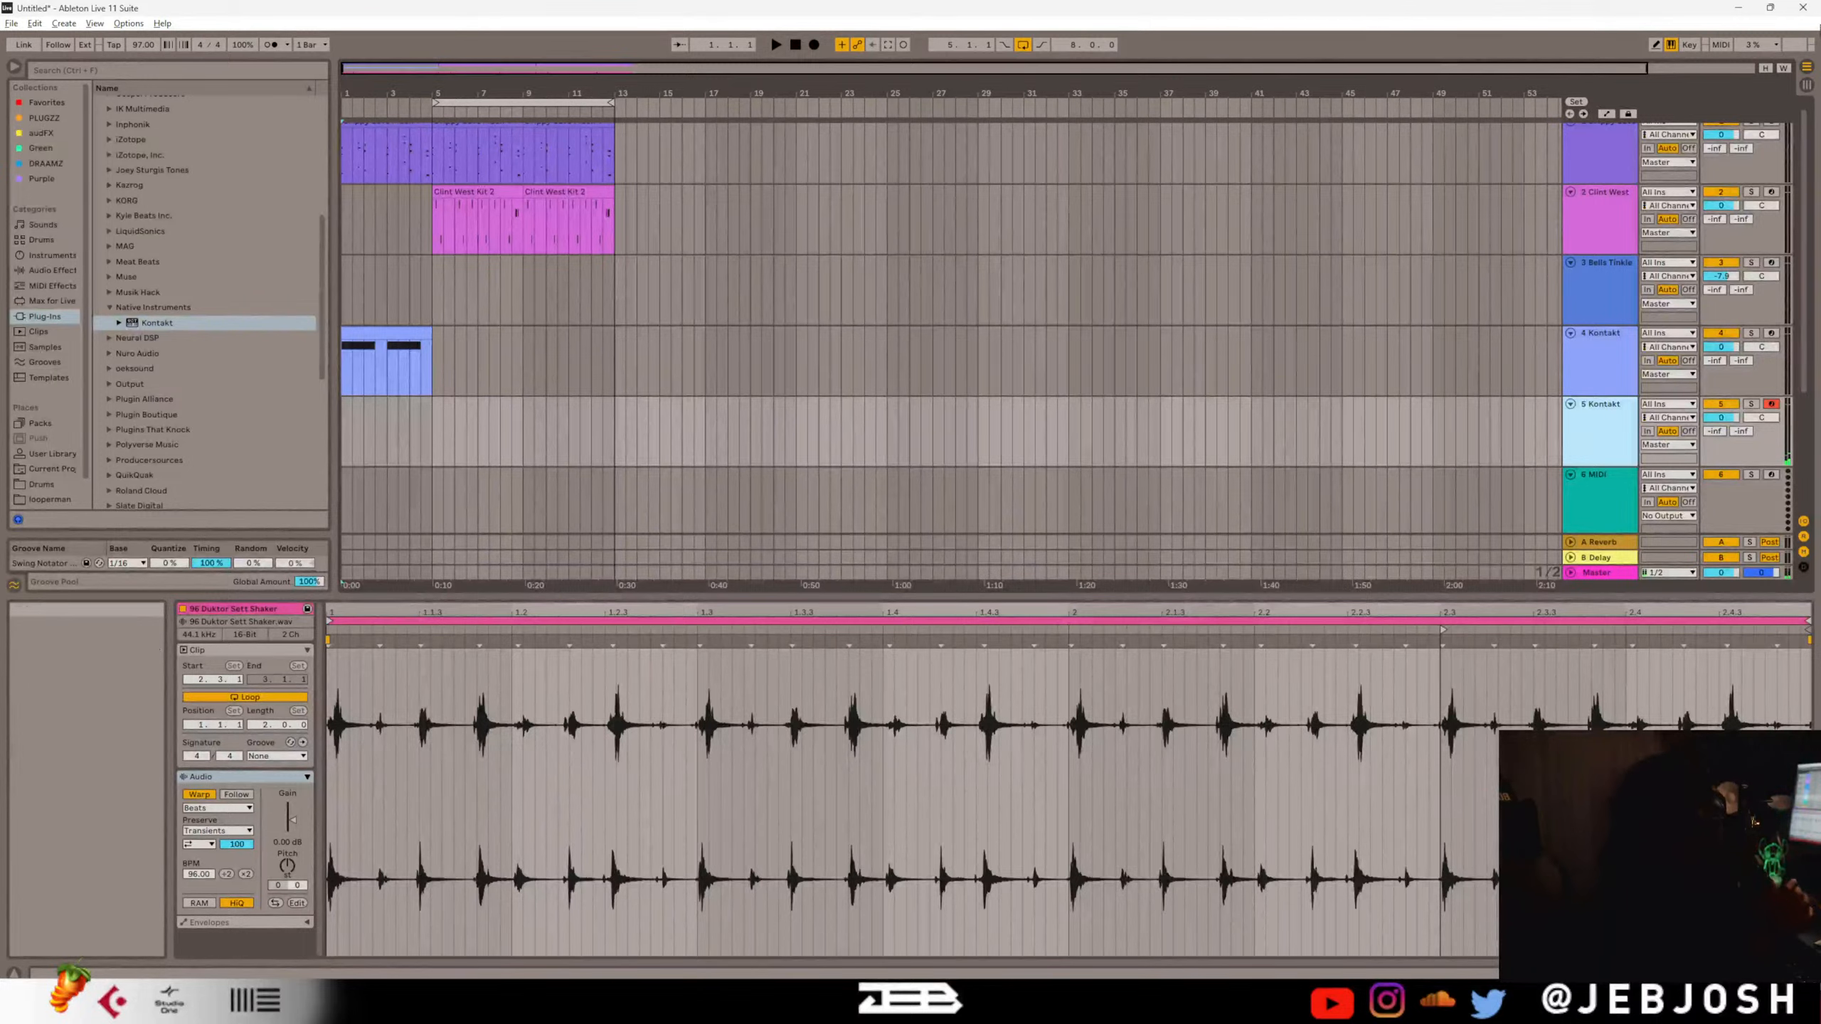
scroll(1087, 297, down, 1)
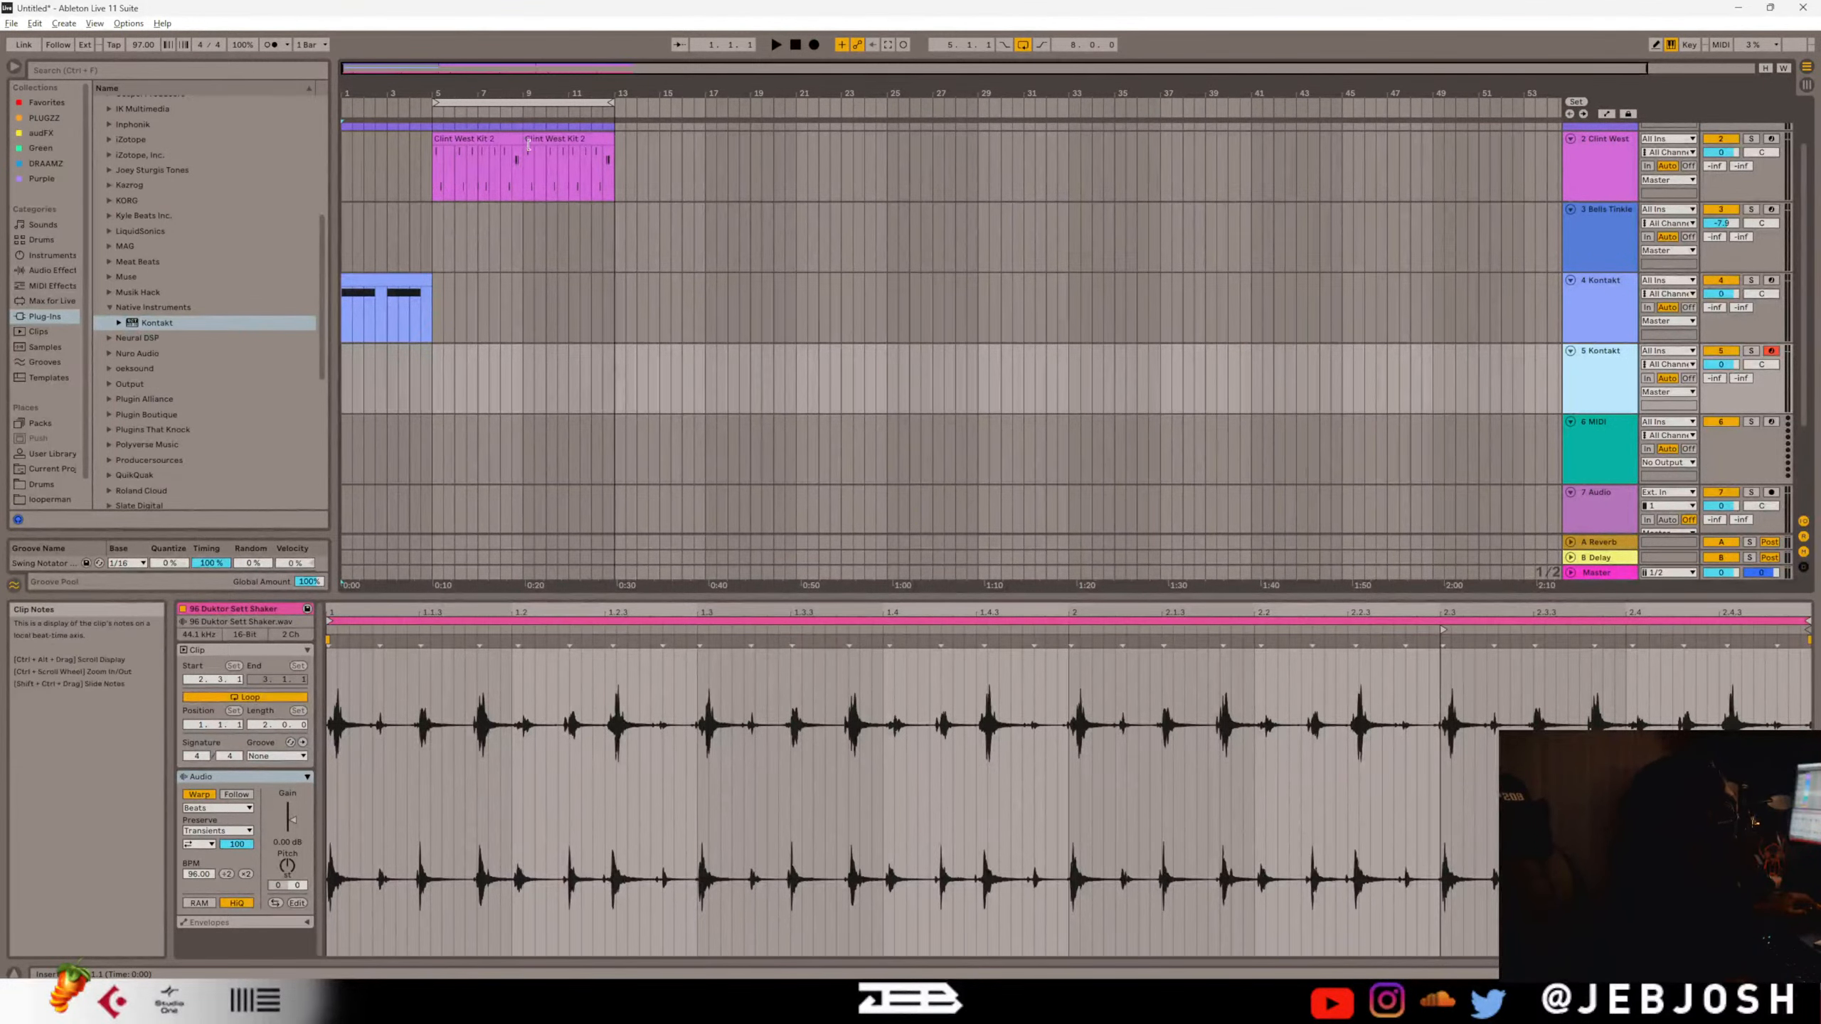
Record a Bells Tinkle Toy part on track 3 from bar 5 and lower the track's volume while playing it back.
click(432, 208)
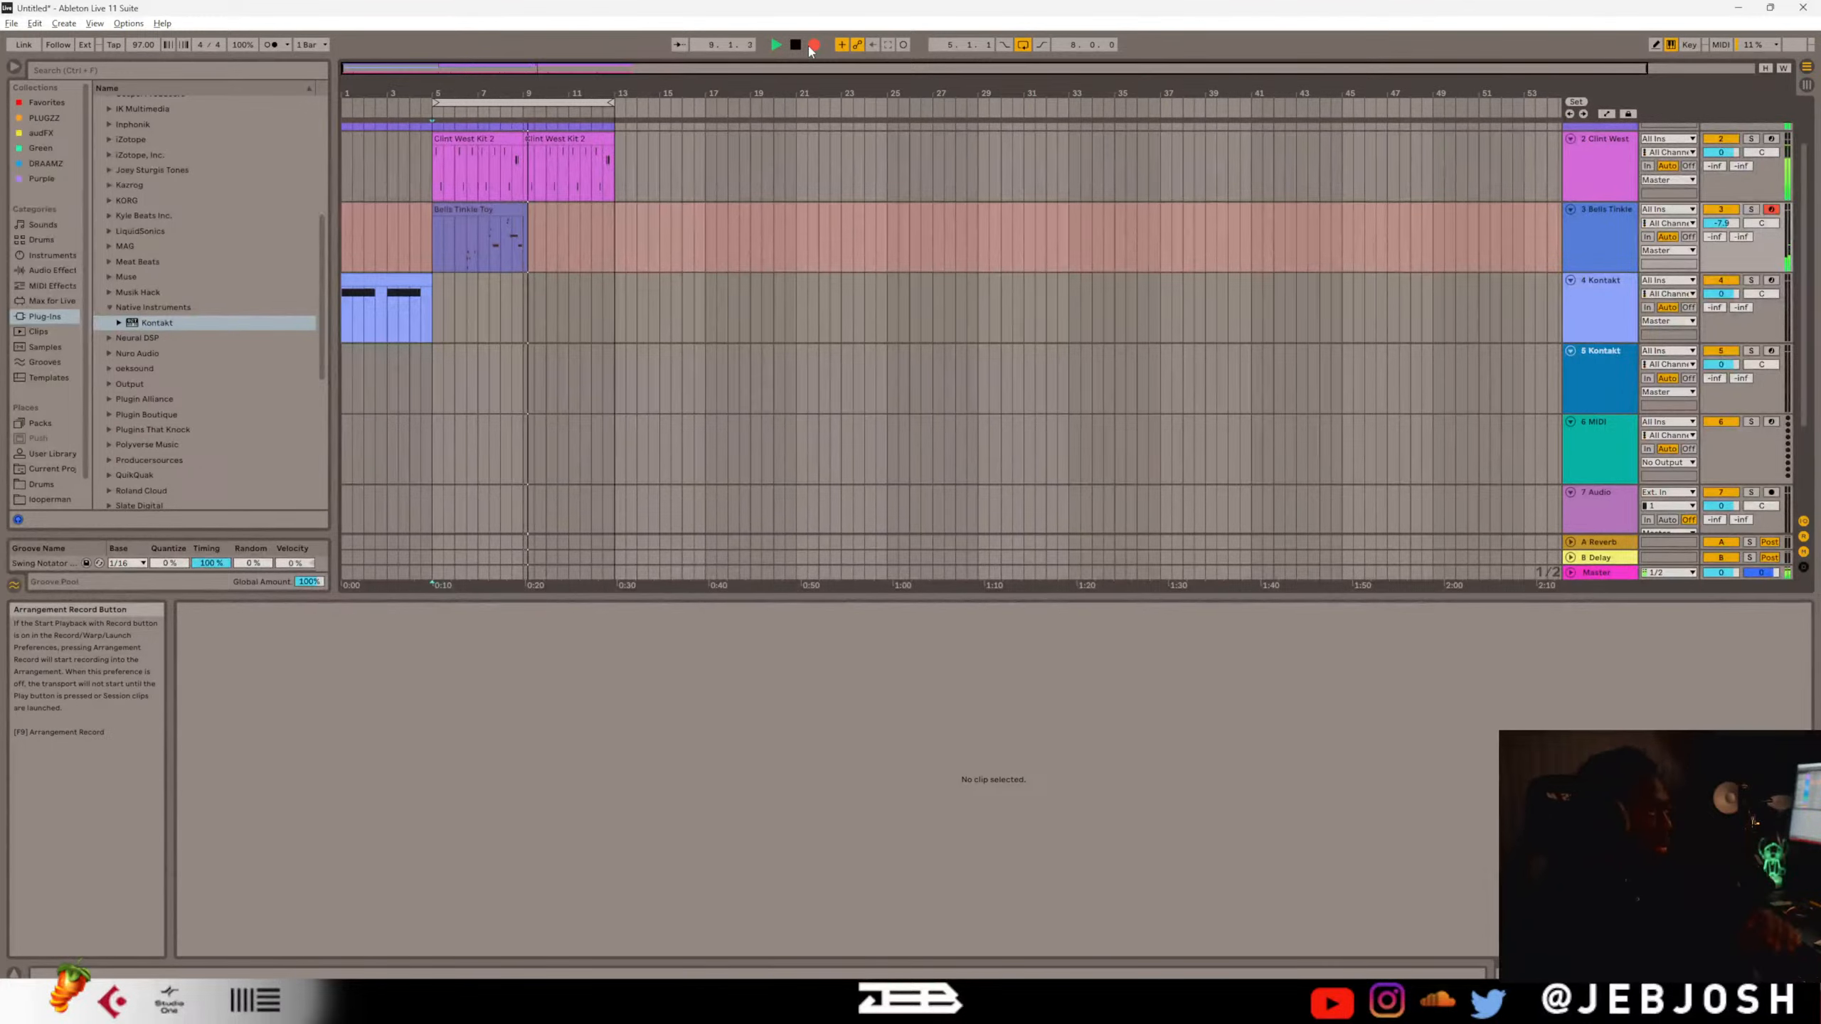
key(space)
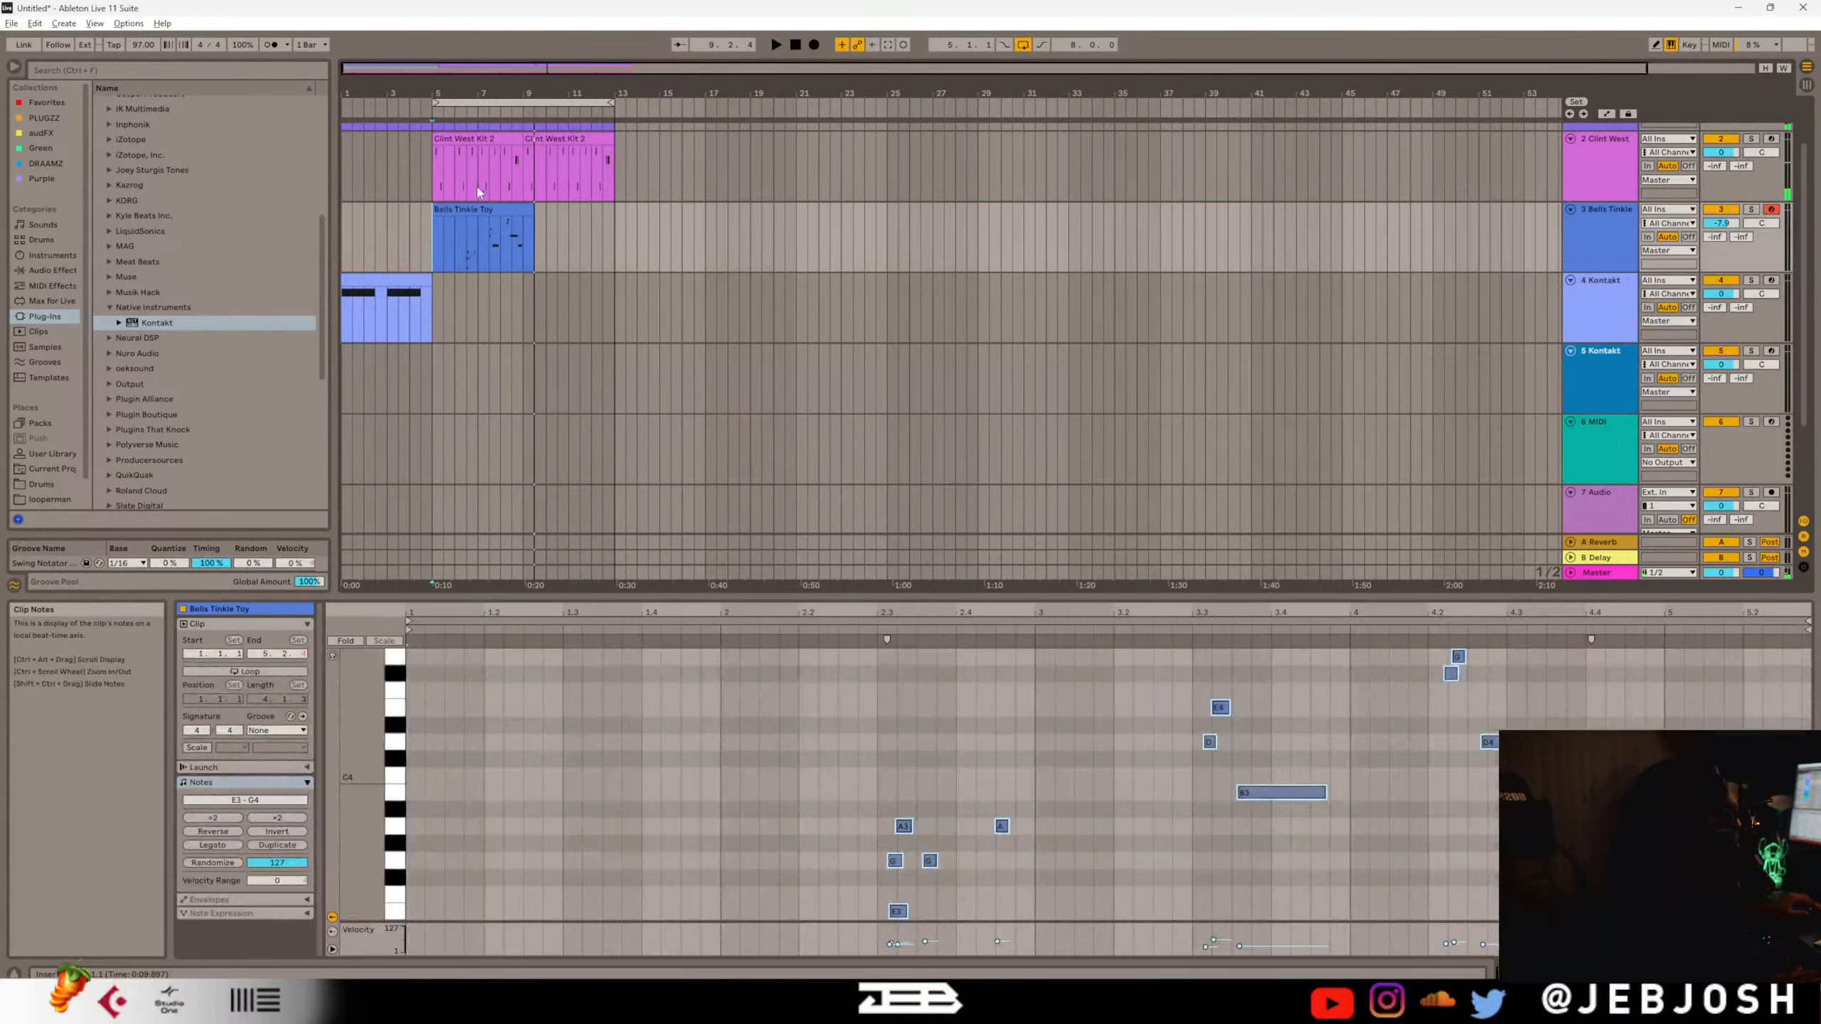
click(431, 124)
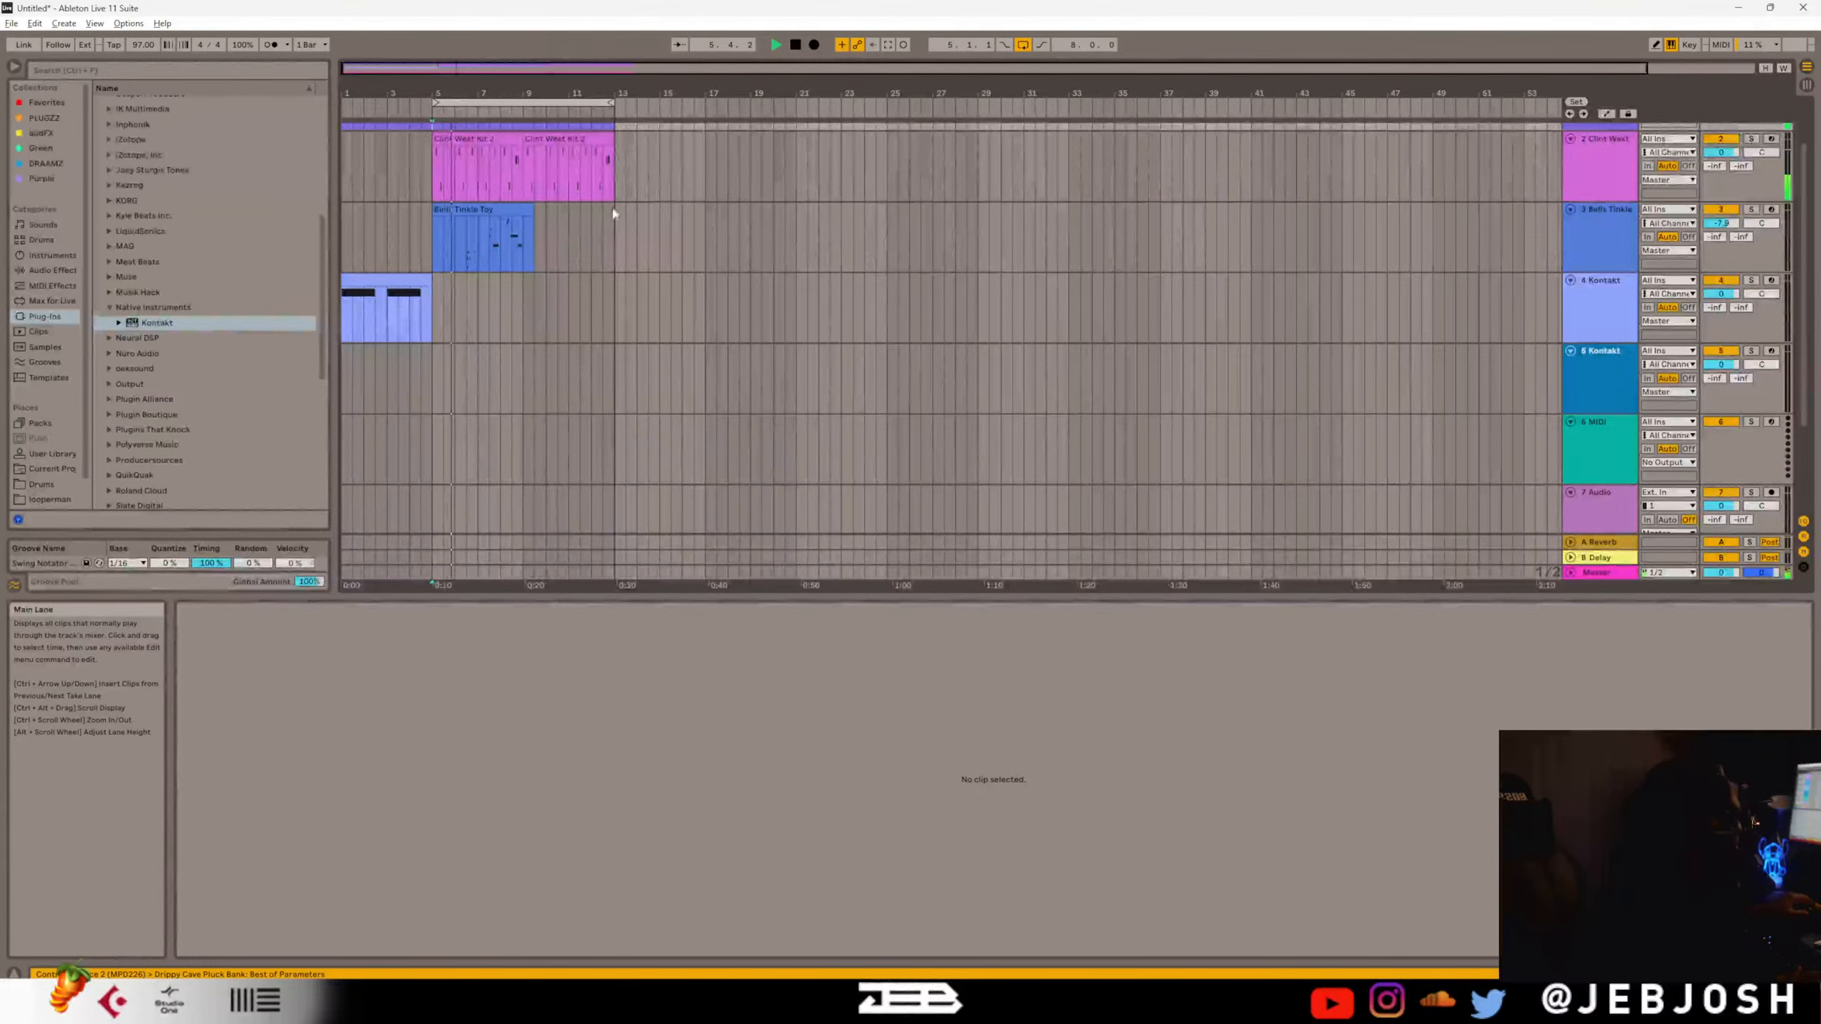
drag(1720, 226, 1721, 240)
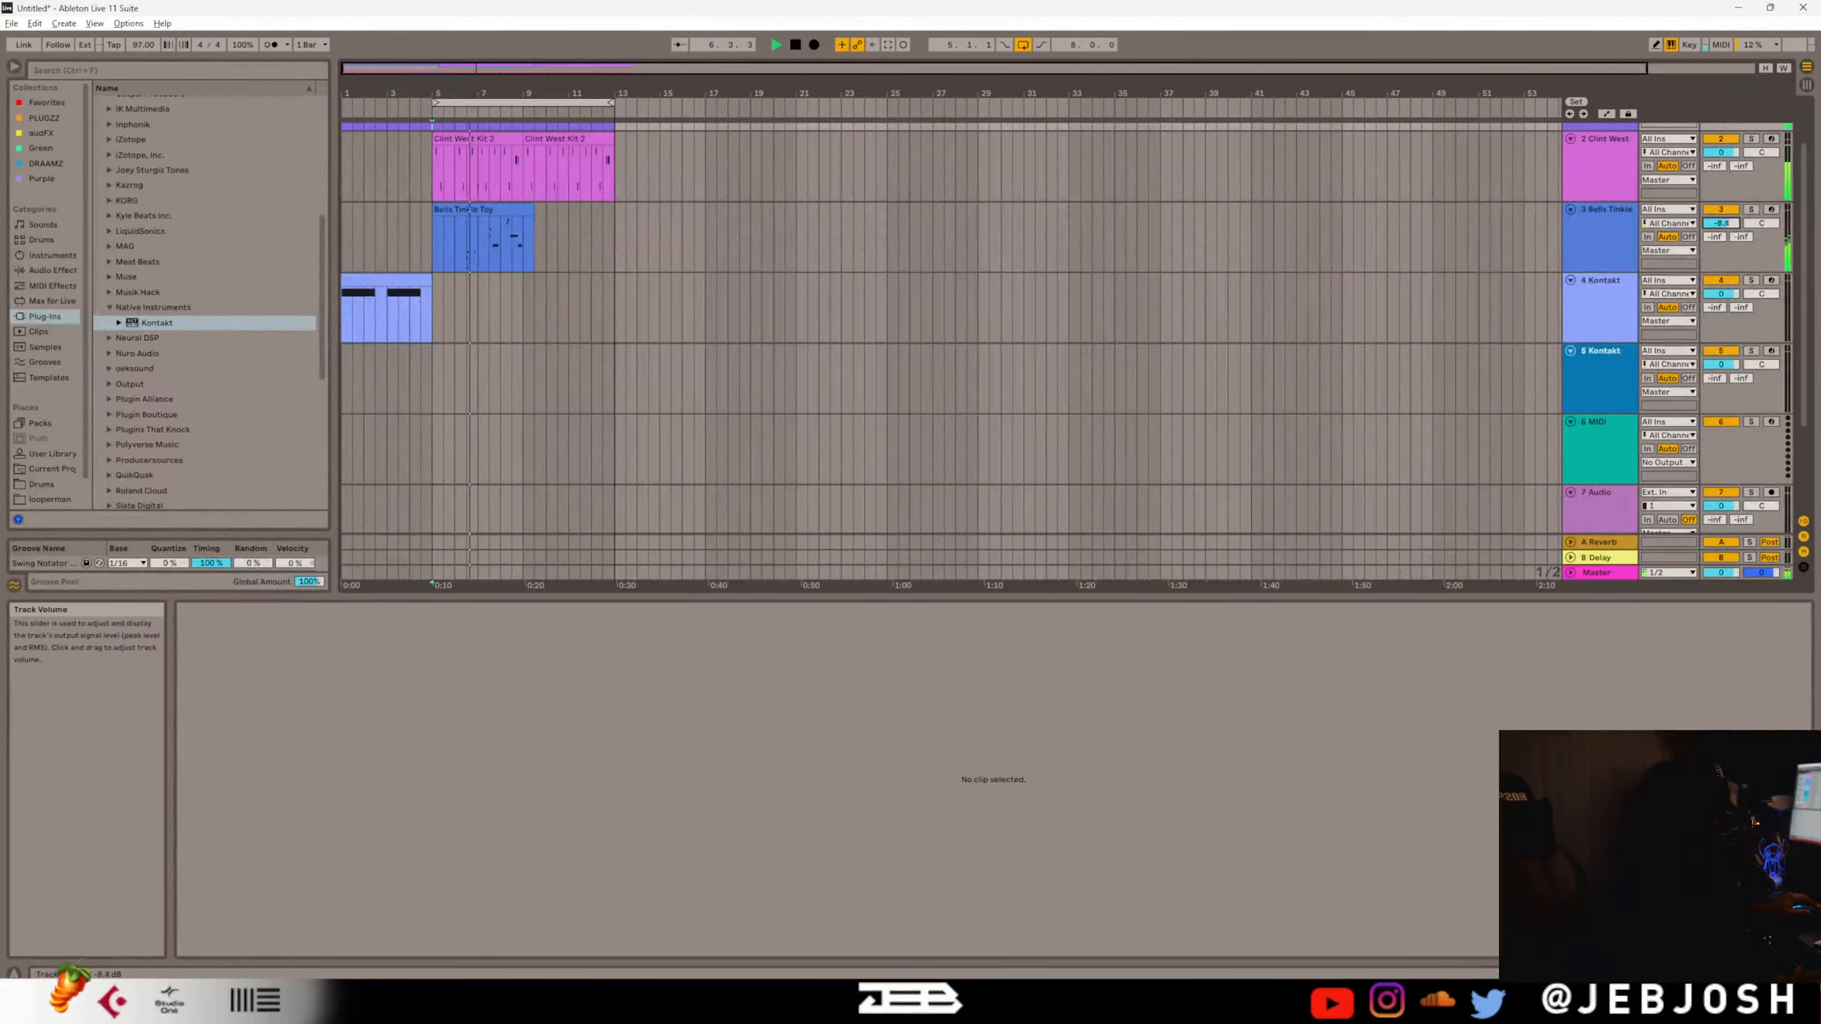
Open the Bells Tinkle Toy clip and try moving its second A3 note slightly later, replaying from beat 2.3.
click(469, 208)
key(space)
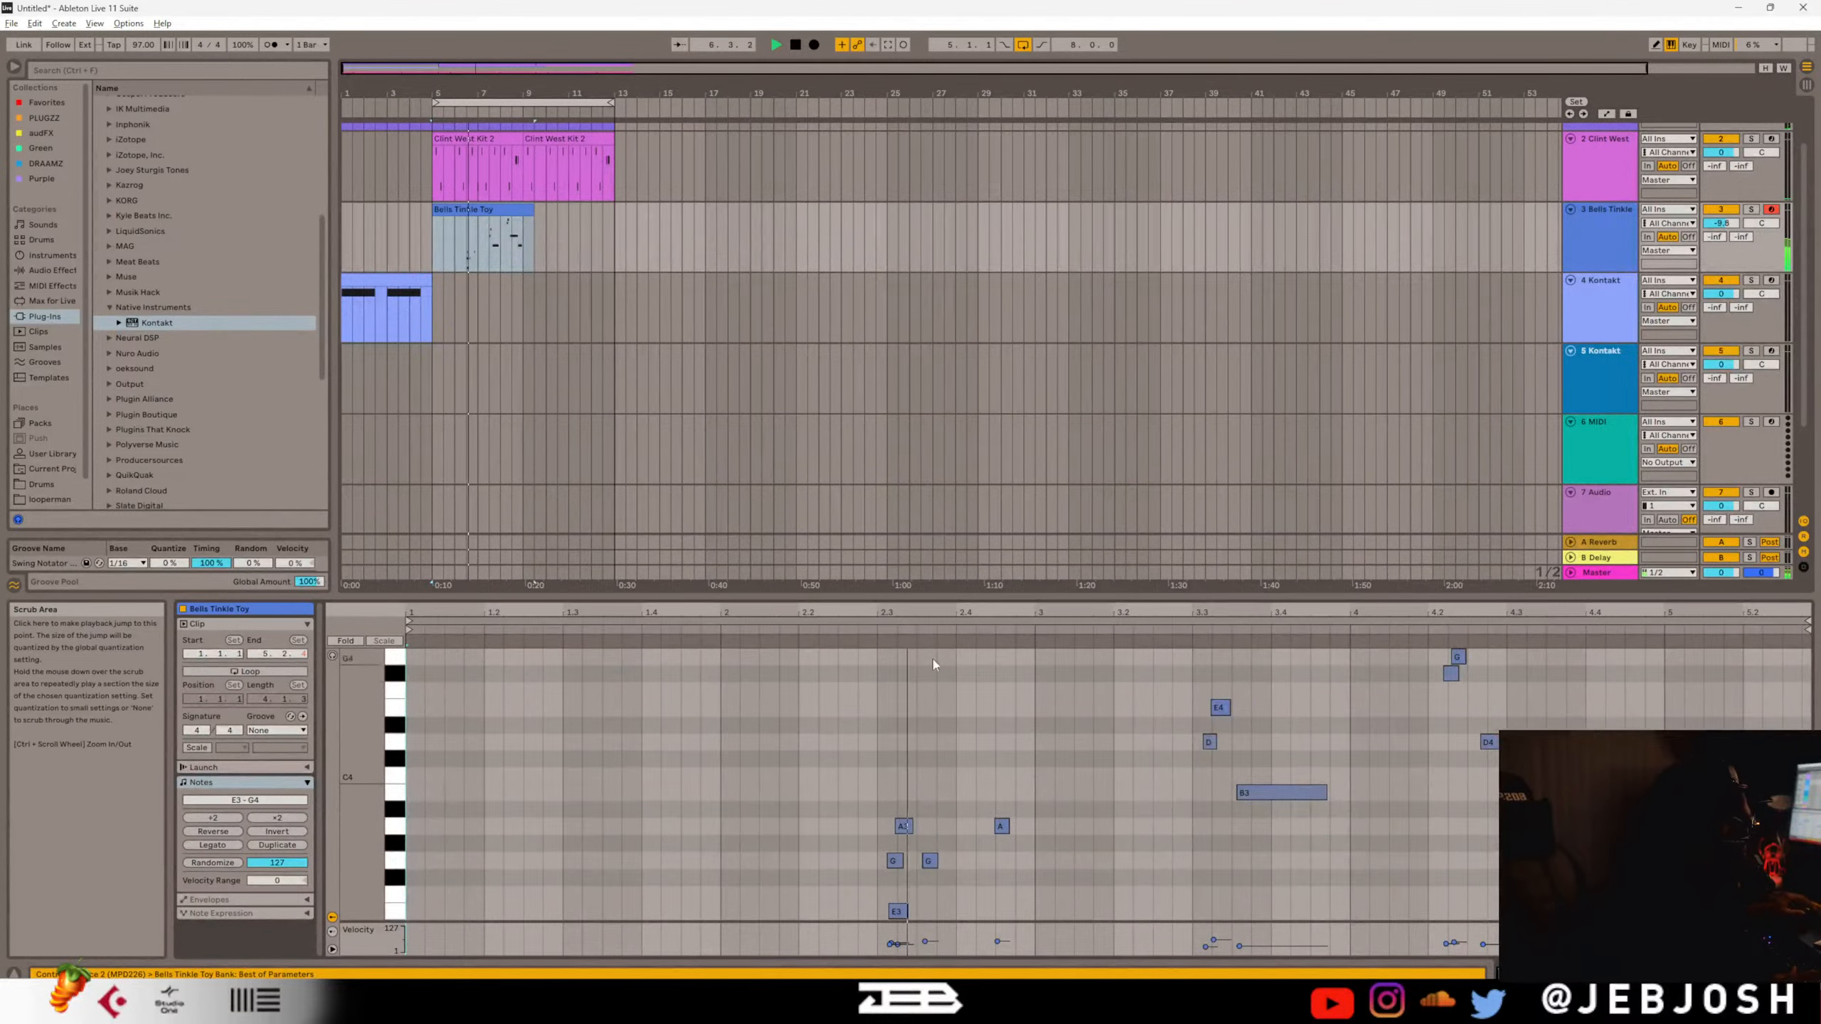
scroll(1131, 791, down, 2)
key(space)
drag(1002, 804, 1022, 805)
click(876, 638)
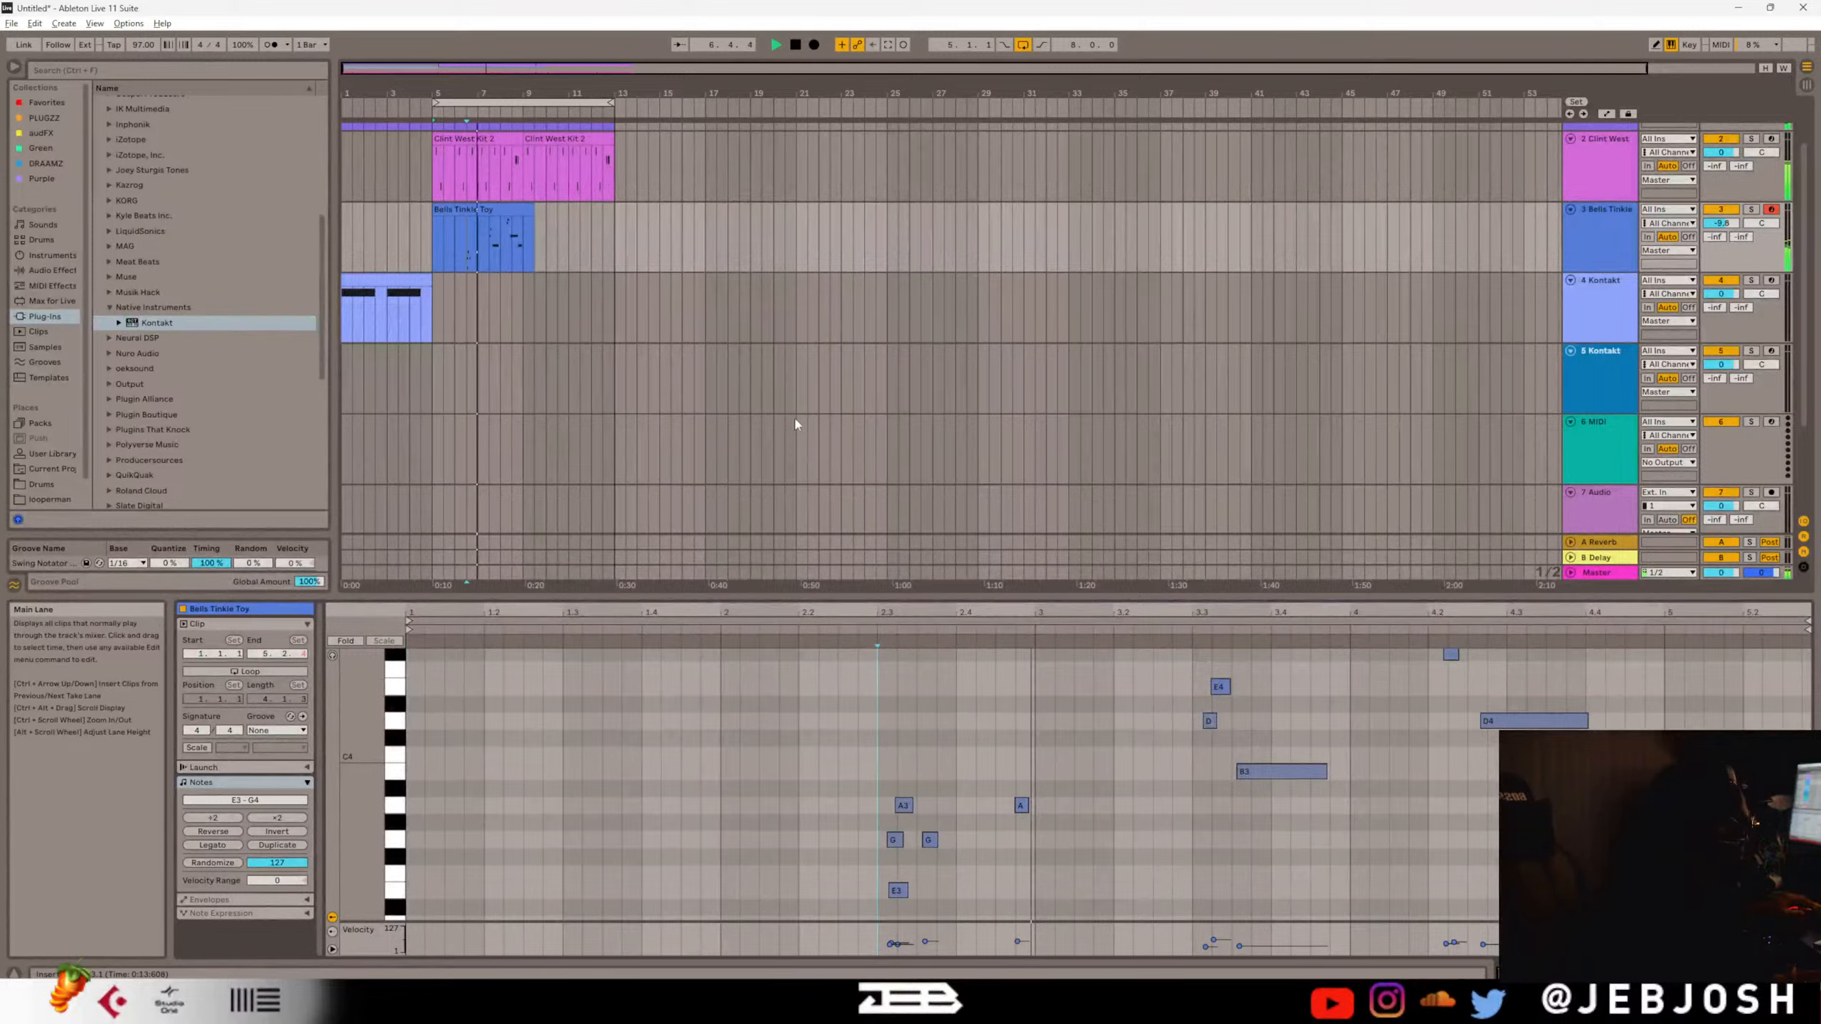
Move the second A3 note in the Bells Tinkle Toy clip back earlier and replay the passage.
key(space)
drag(1018, 808, 1000, 808)
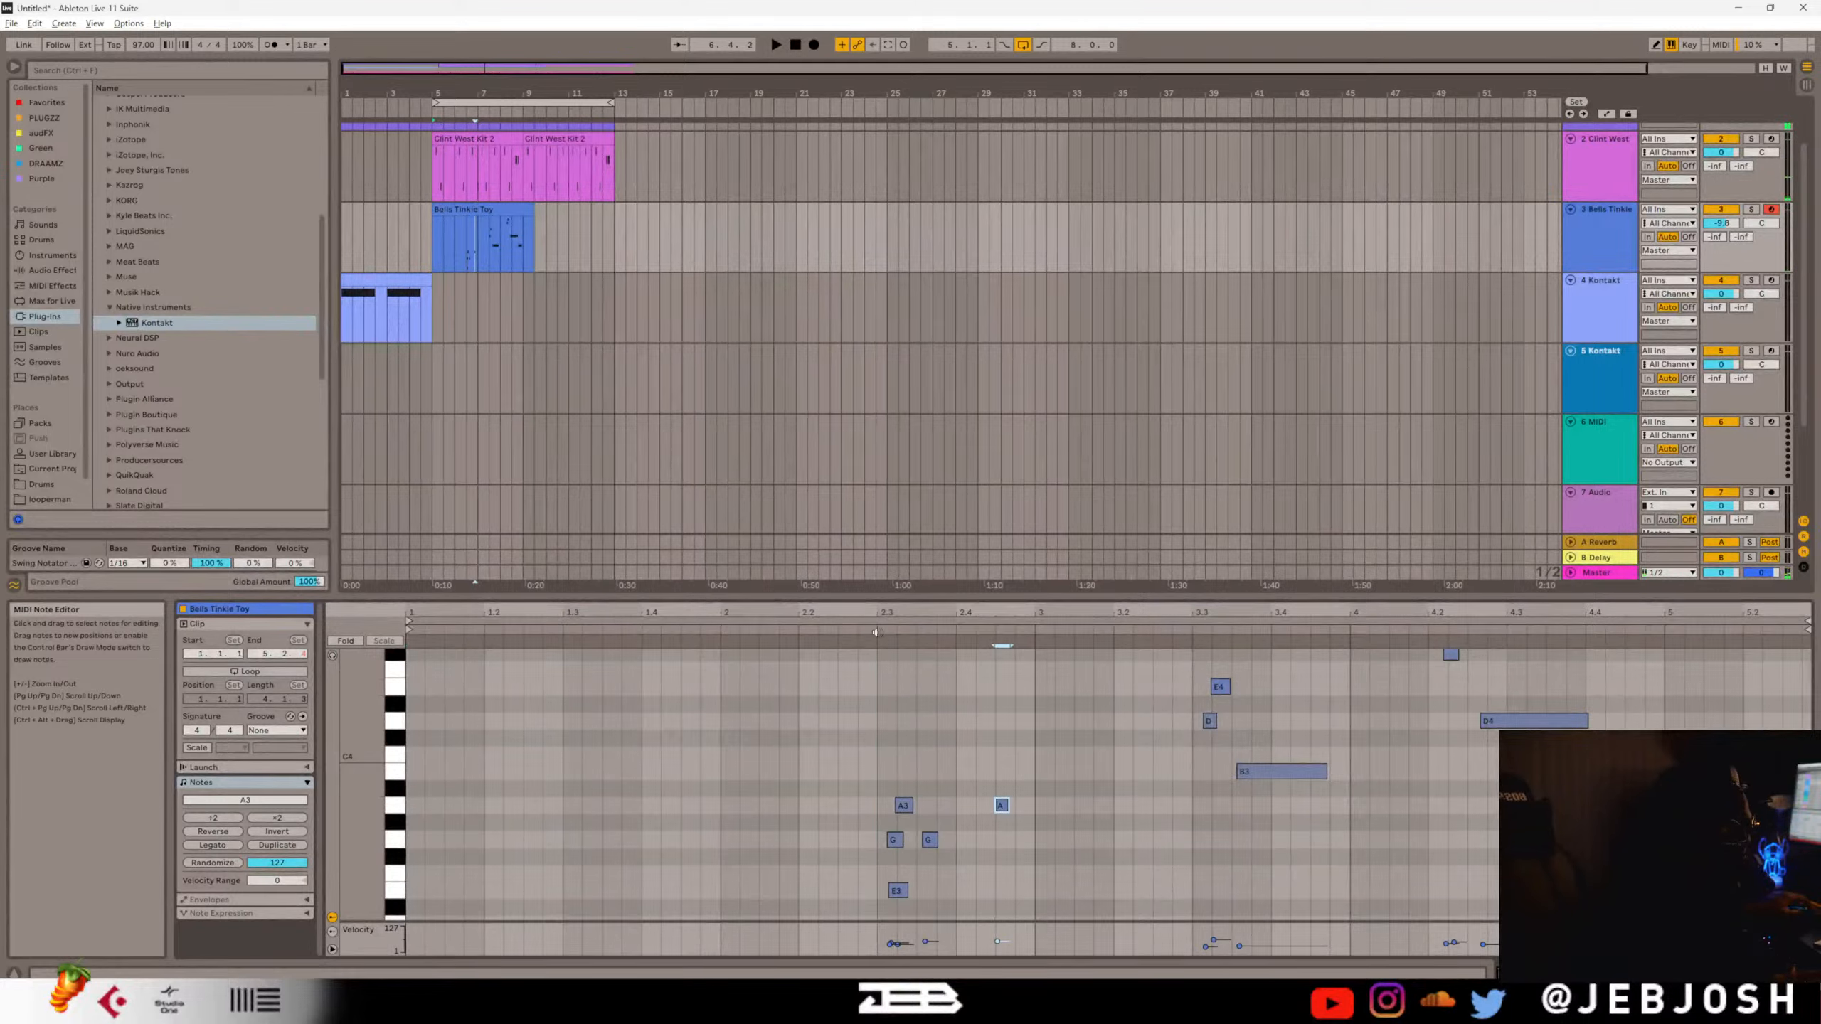
key(space)
key(space)
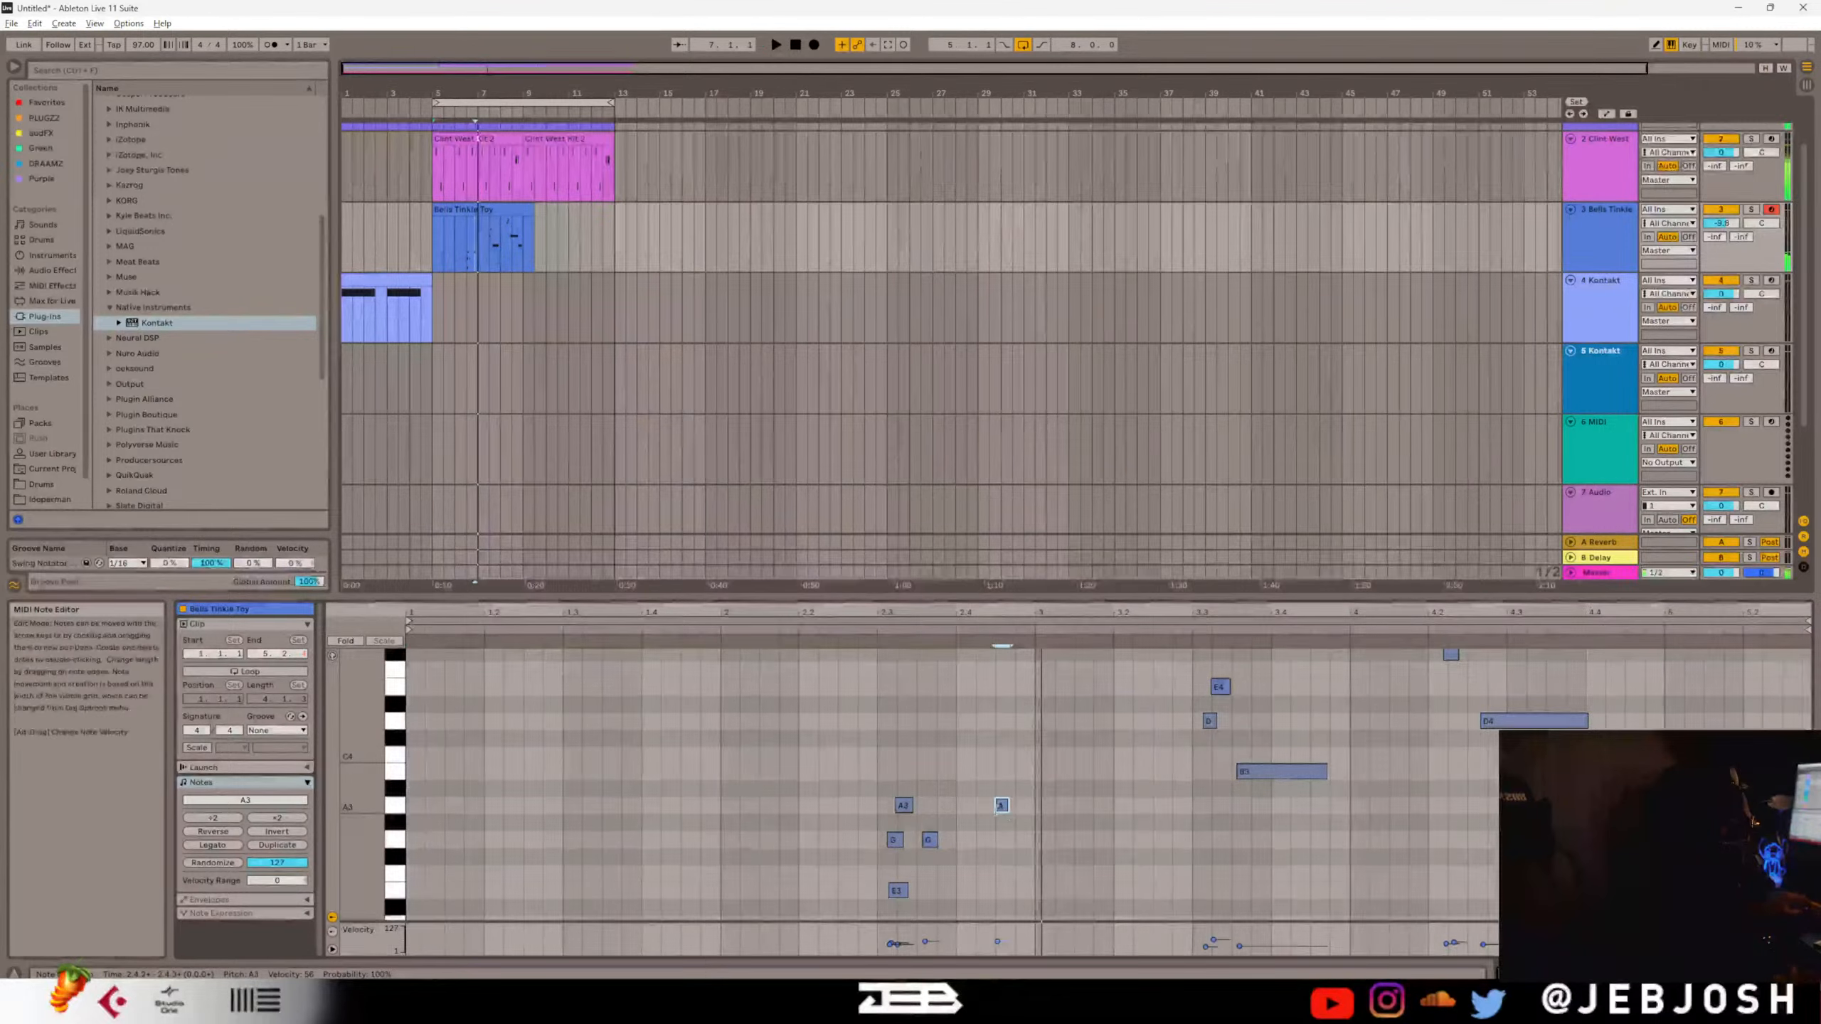
key(space)
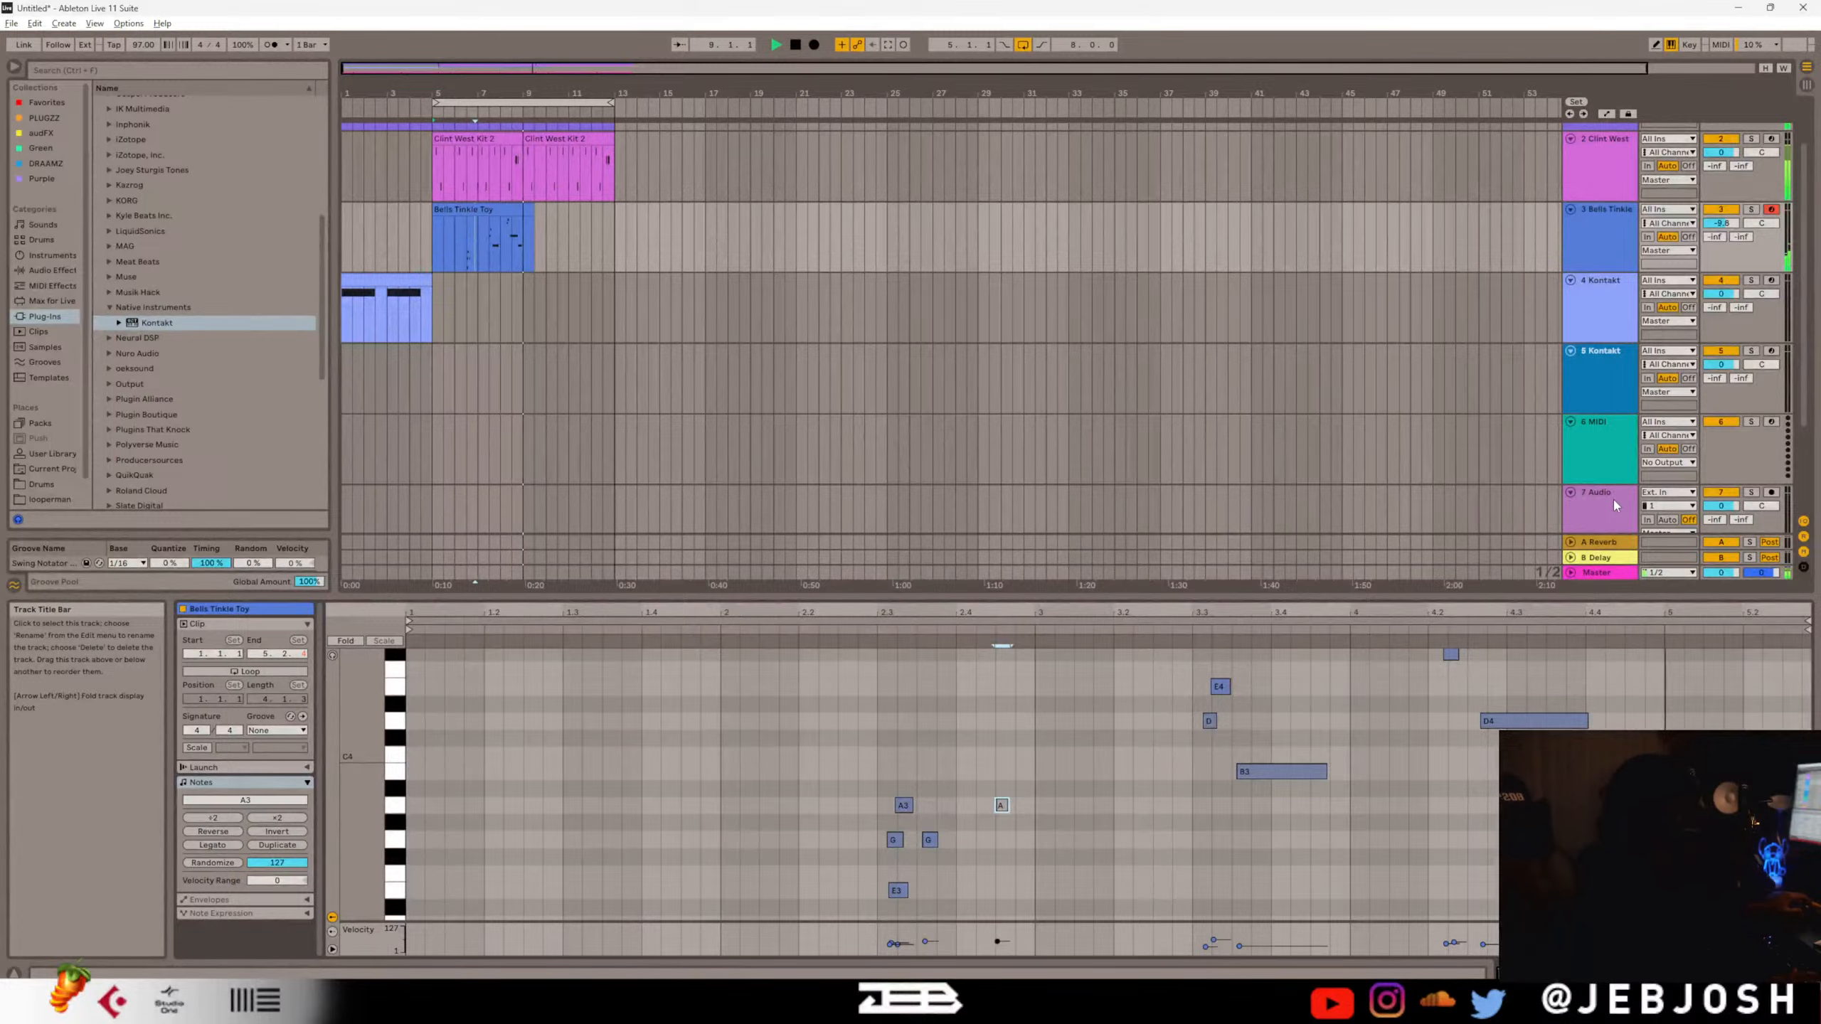
Open the first Clint West Kit 2 clip, select a short range near its end and listen to the loop.
click(521, 155)
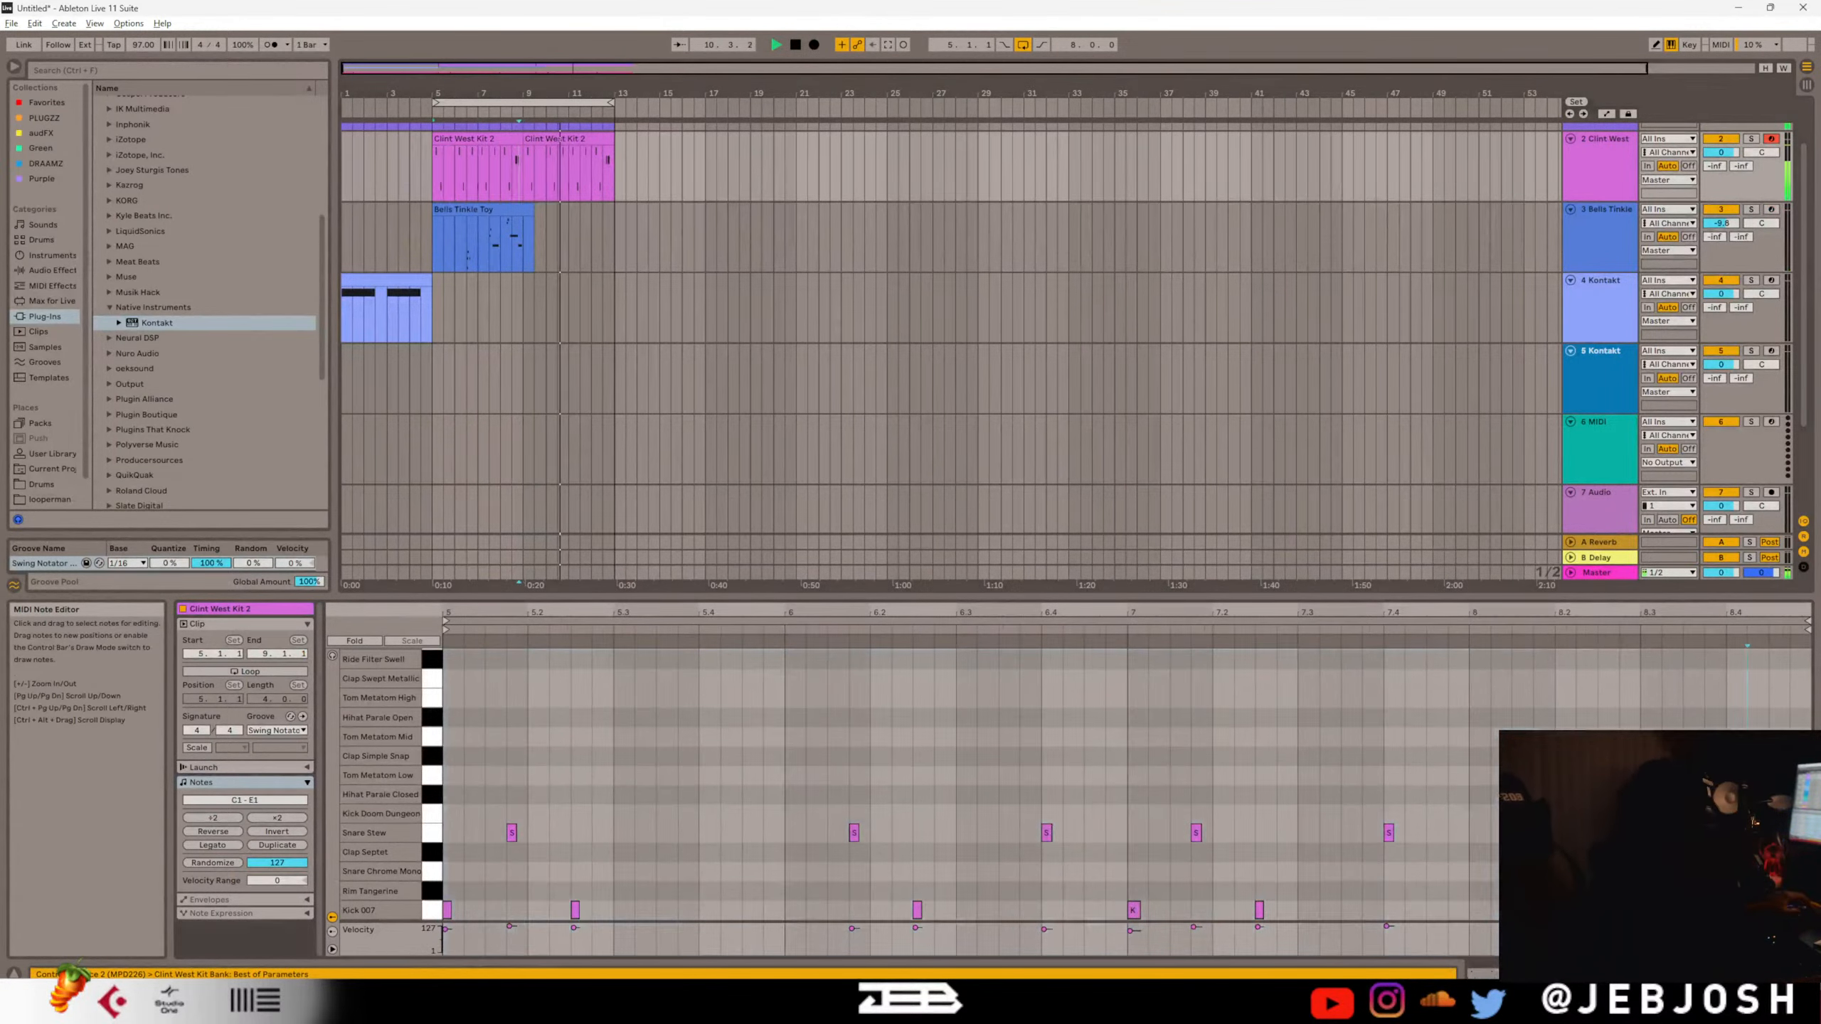
drag(1747, 869, 1683, 843)
scroll(1721, 931, down, 1)
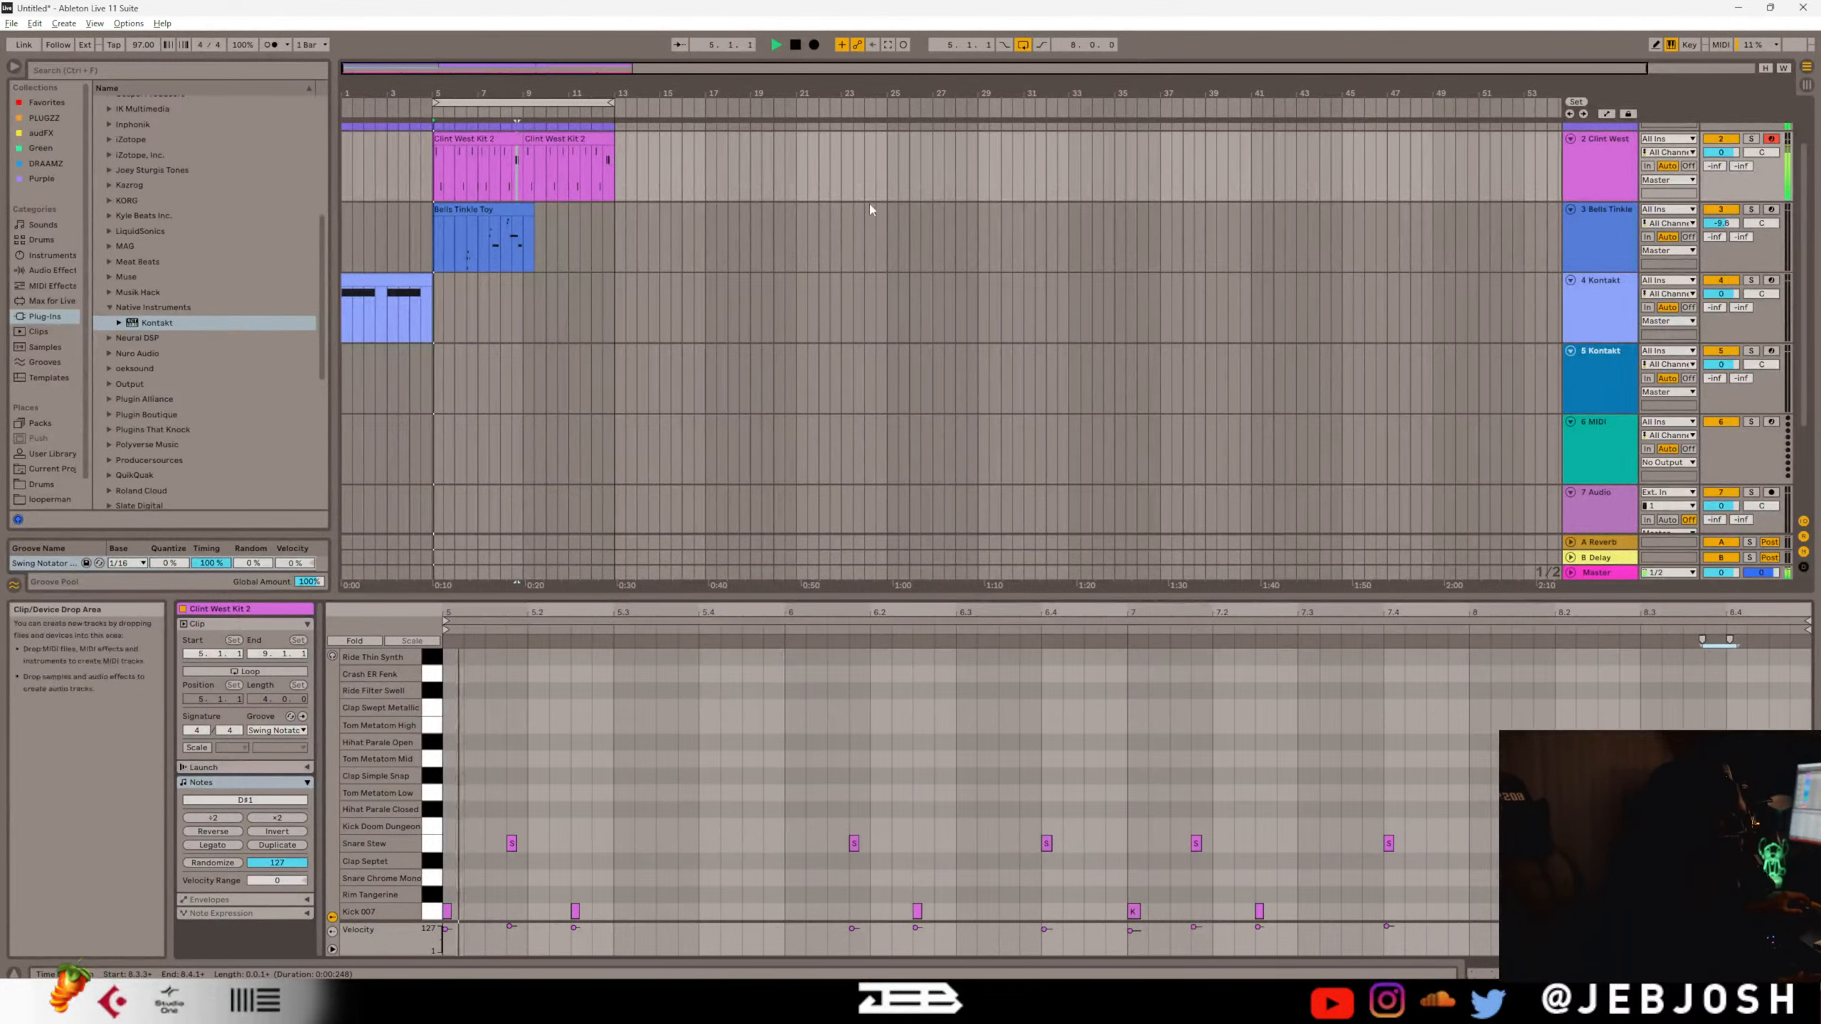
scroll(999, 217, up, 1)
key(space)
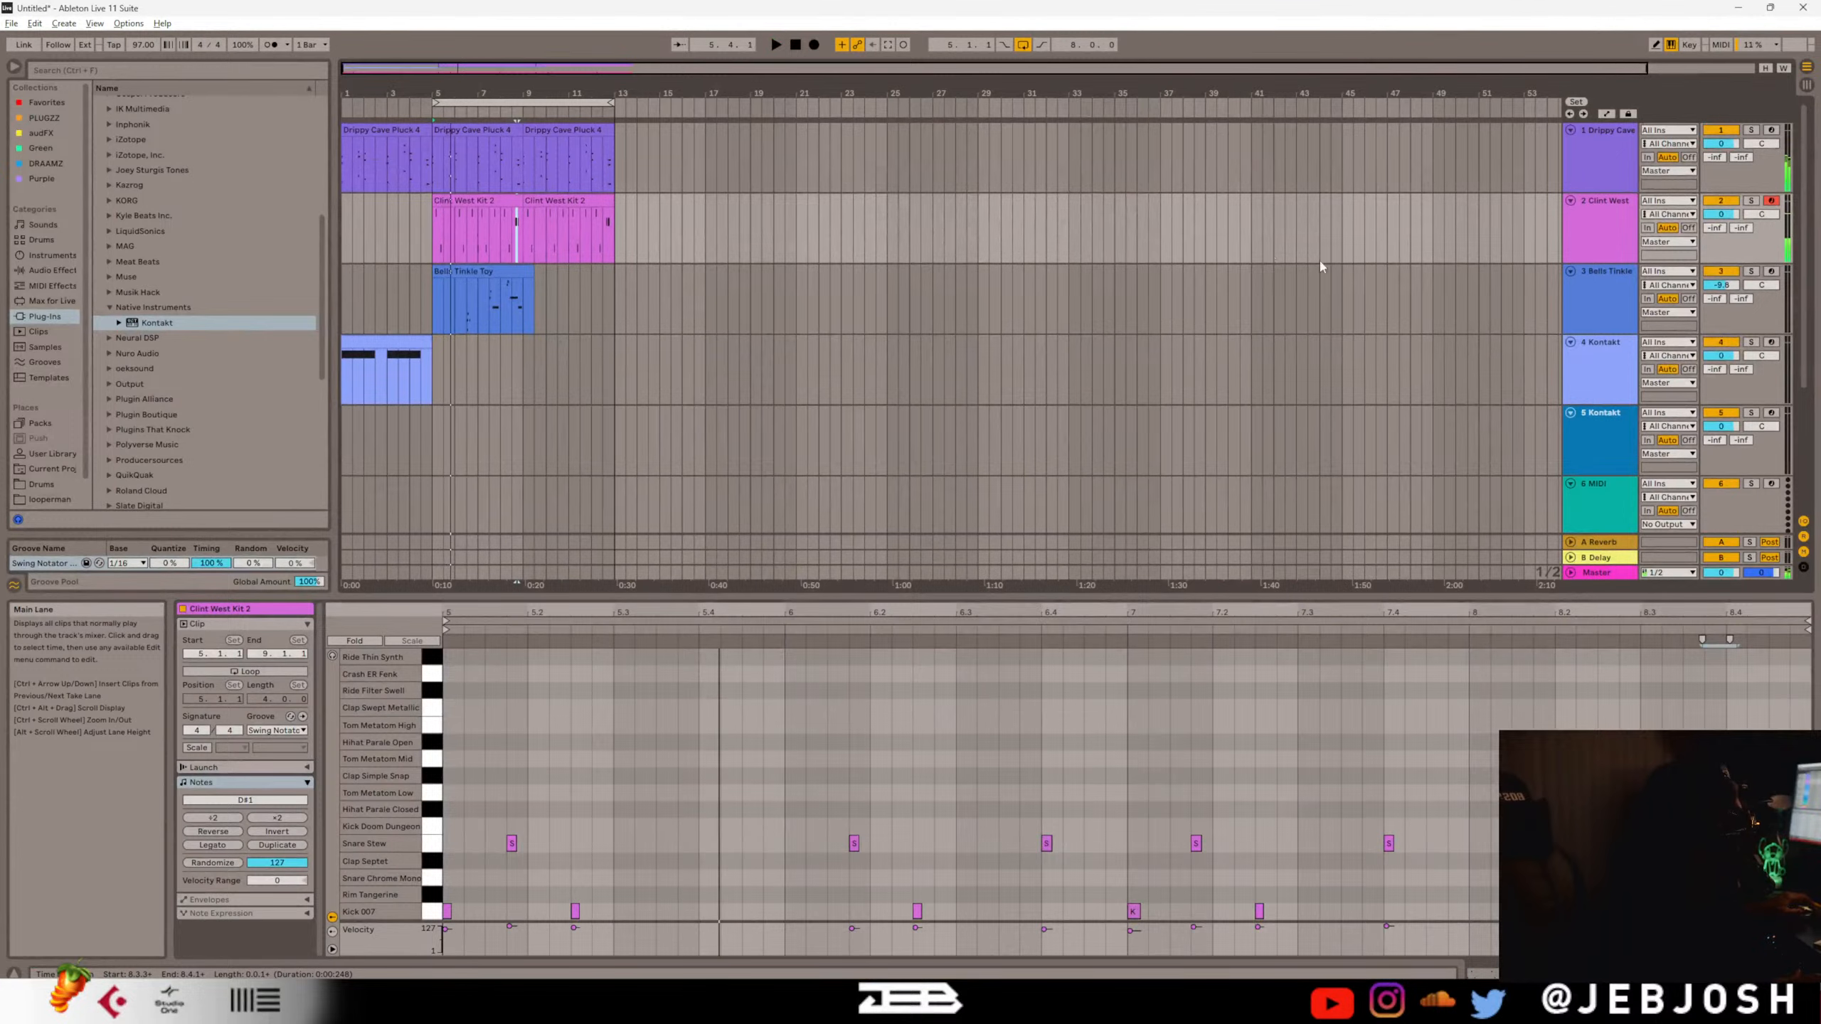
Collapse the Native Instruments plug-in folder and open the Kontakt window of track 5.
scroll(1604, 436, down, 1)
click(1607, 439)
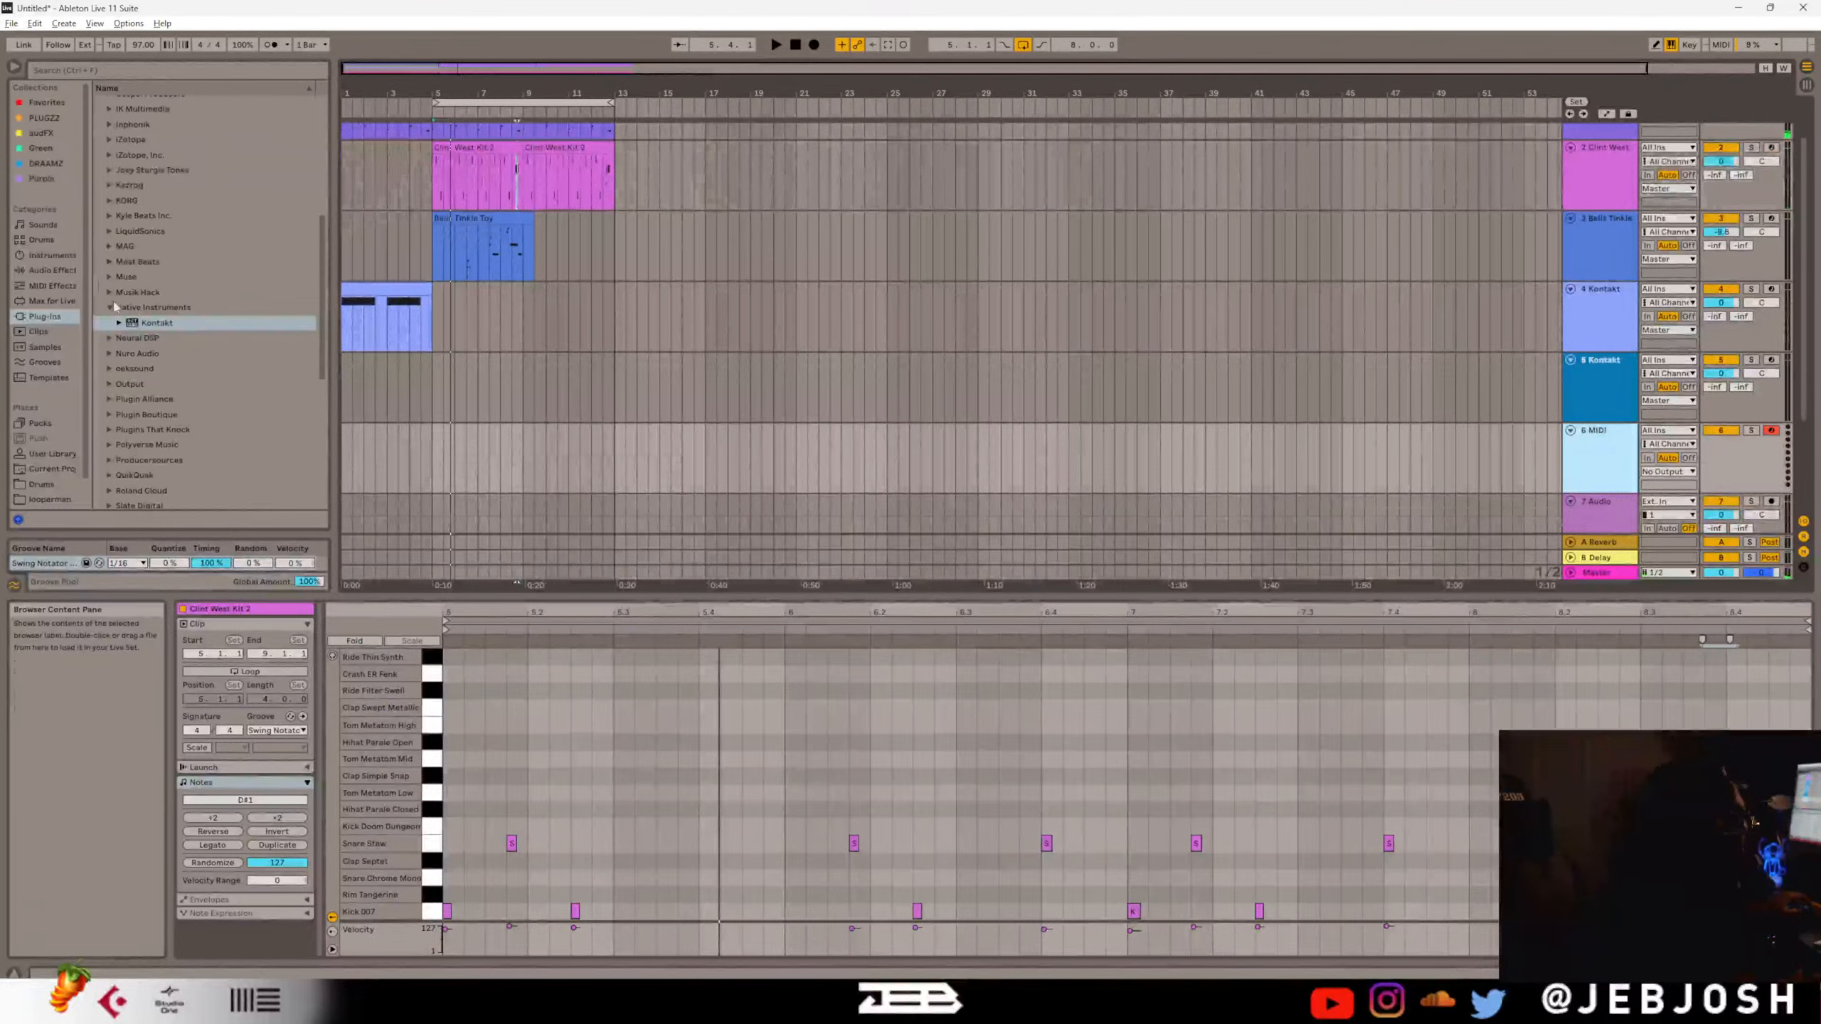
click(109, 309)
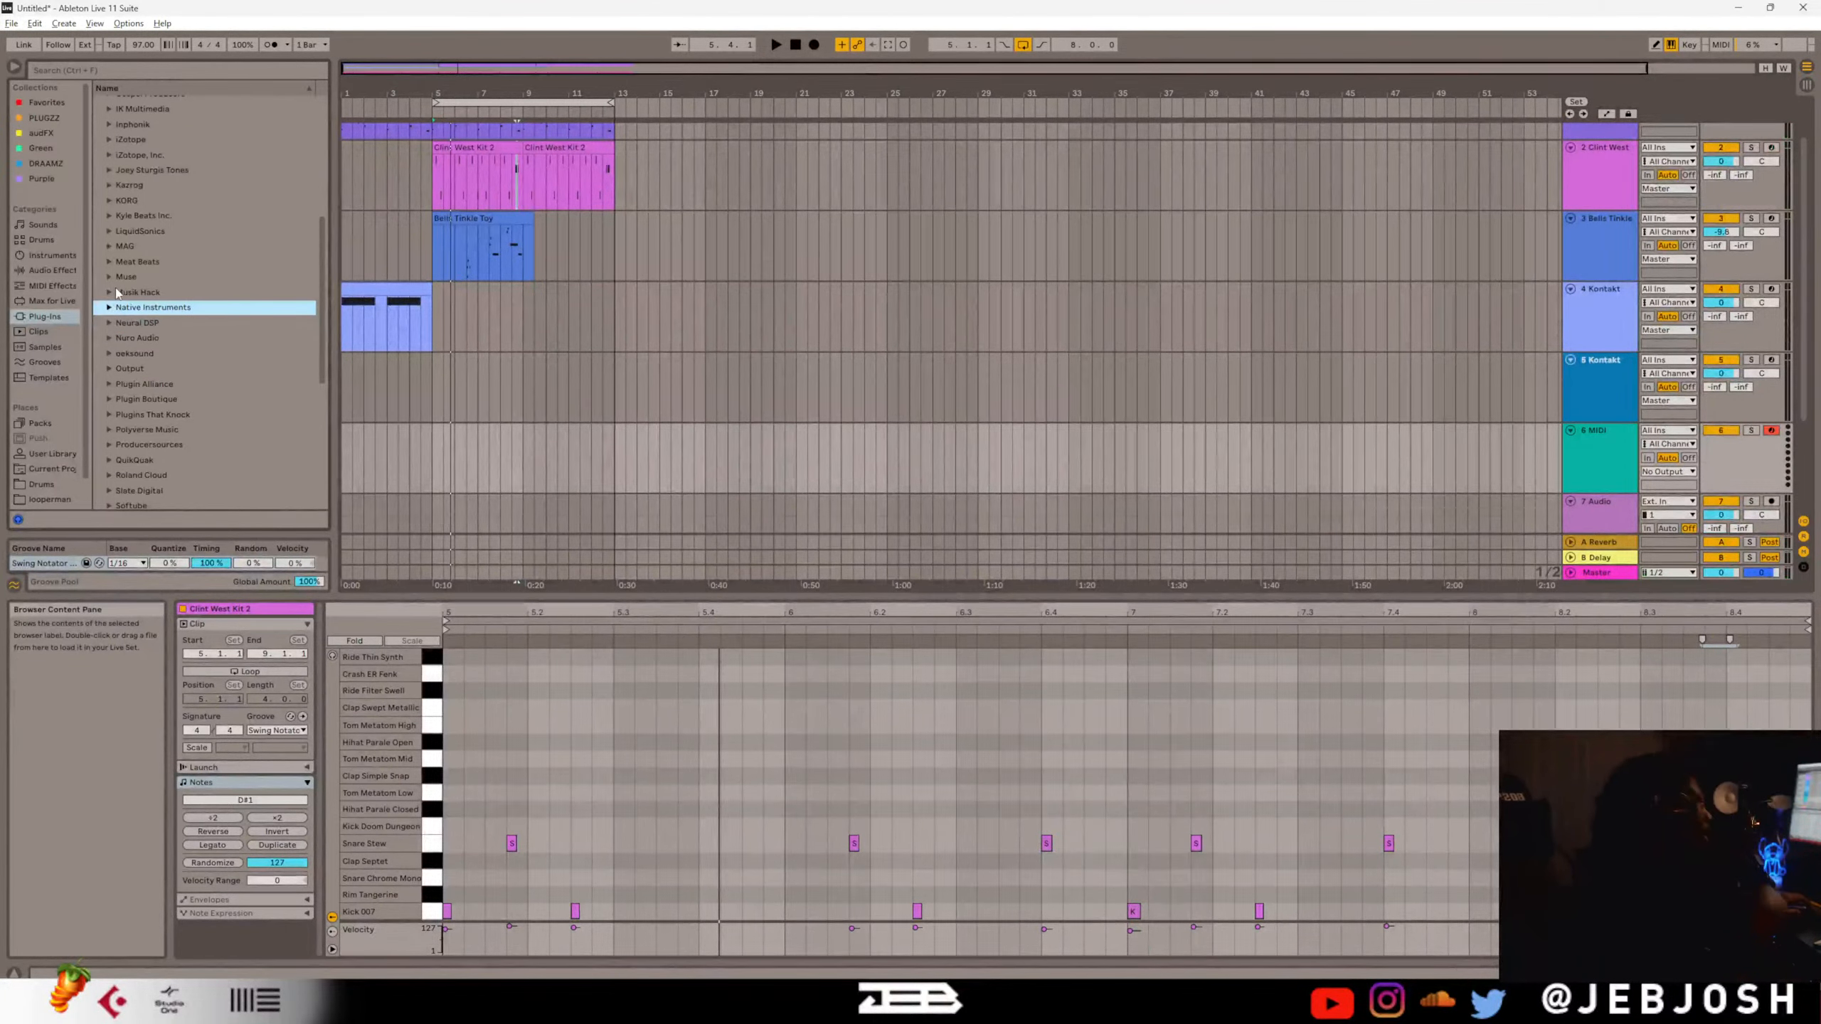
click(1599, 399)
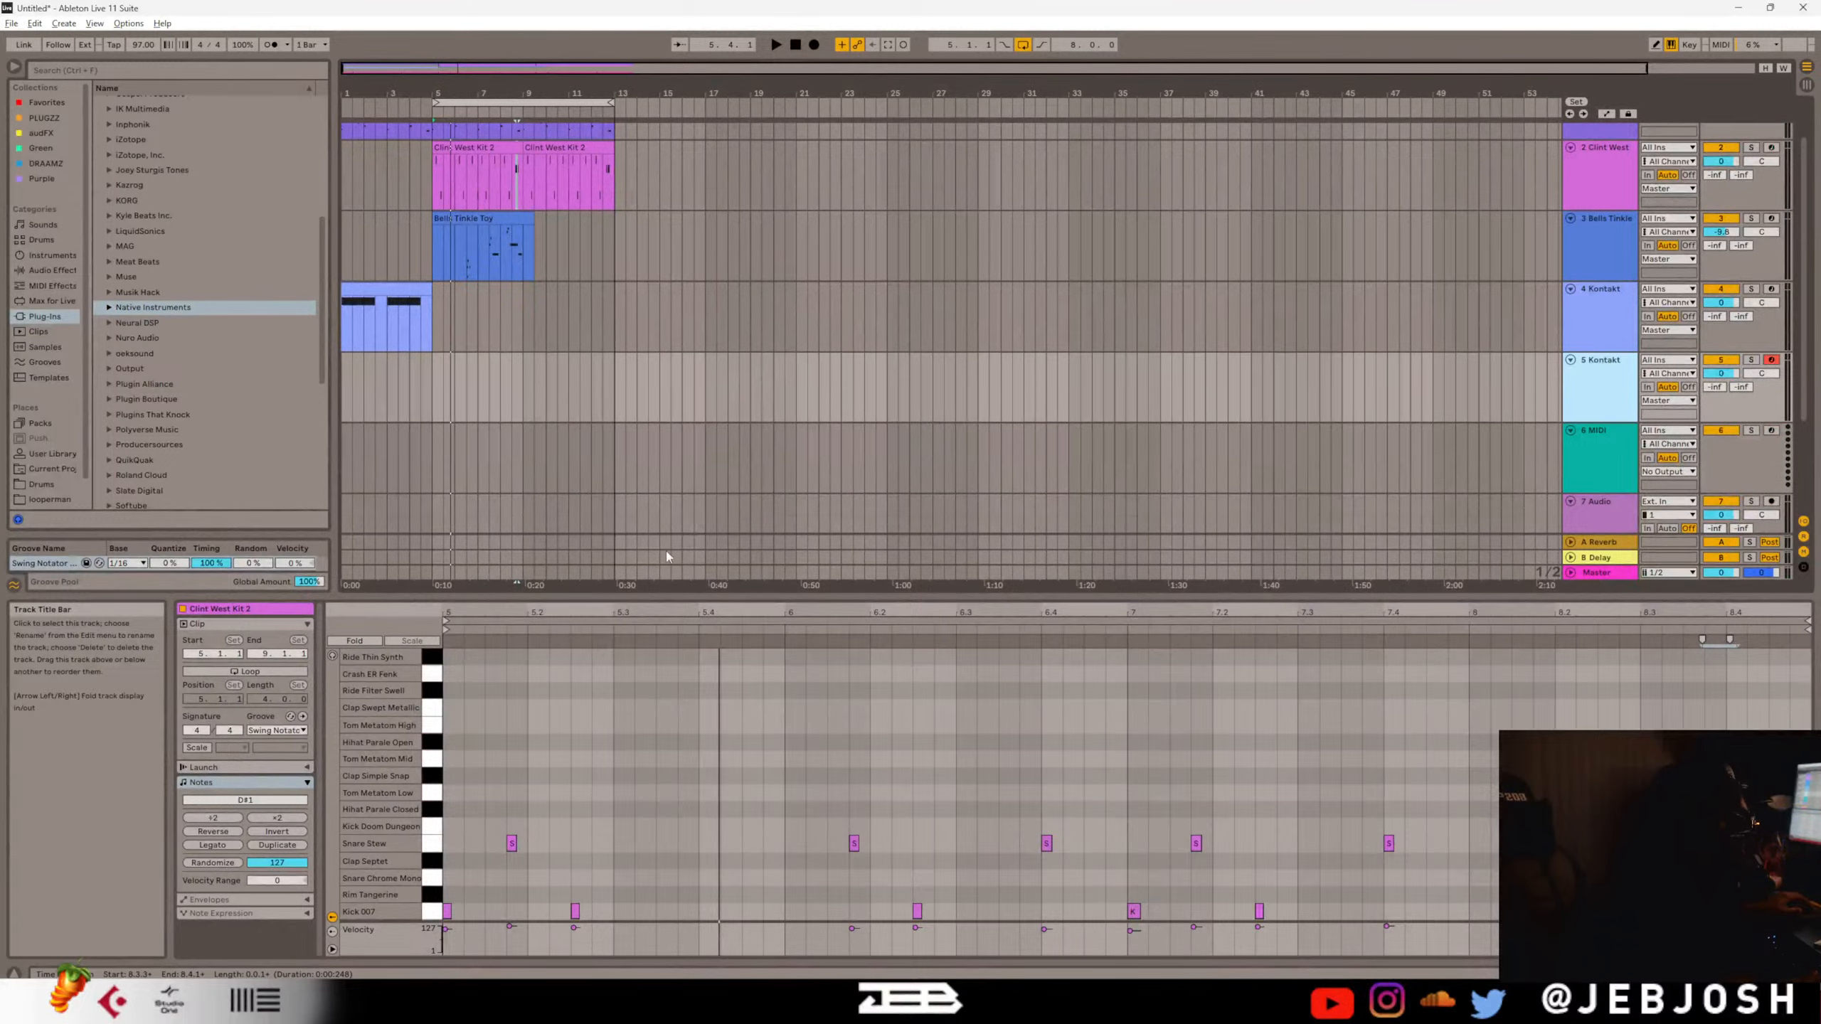
click(1577, 376)
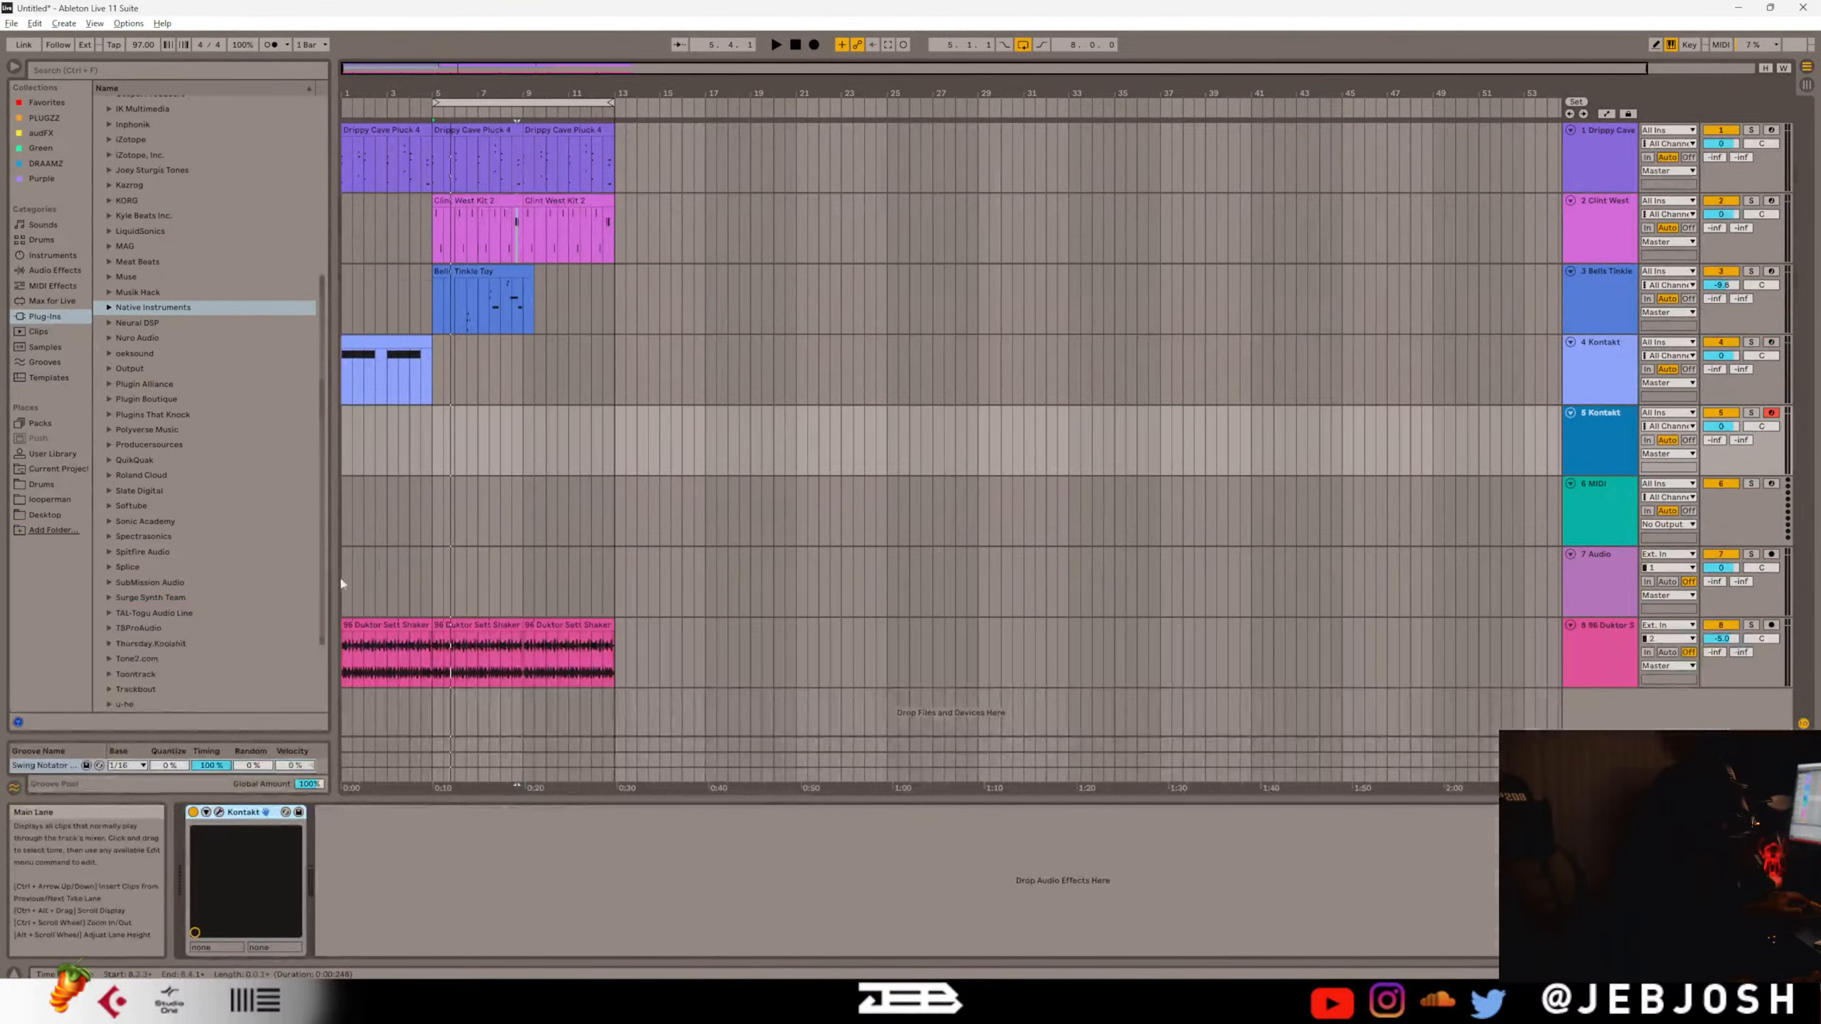
click(218, 812)
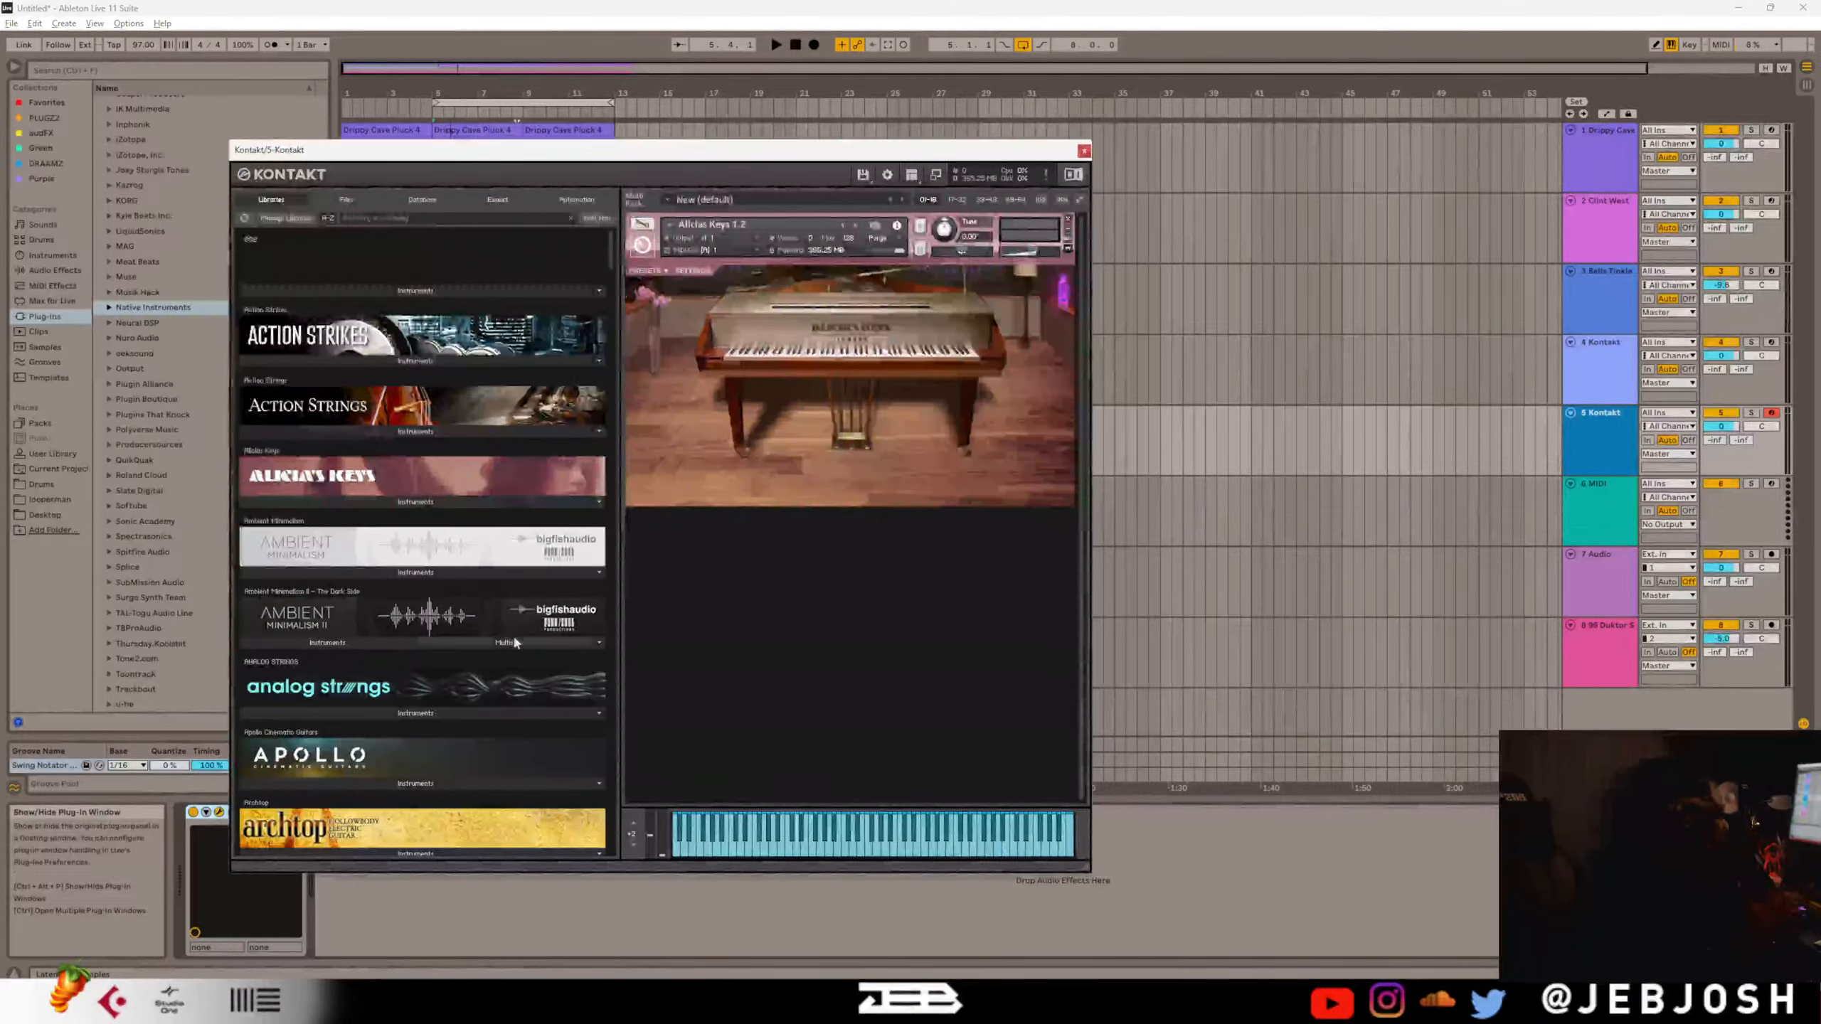
Find the Kontakt Factory Library in Kontakt's library list and show its Band instrument categories.
drag(612, 269, 608, 387)
scroll(416, 606, down, 15)
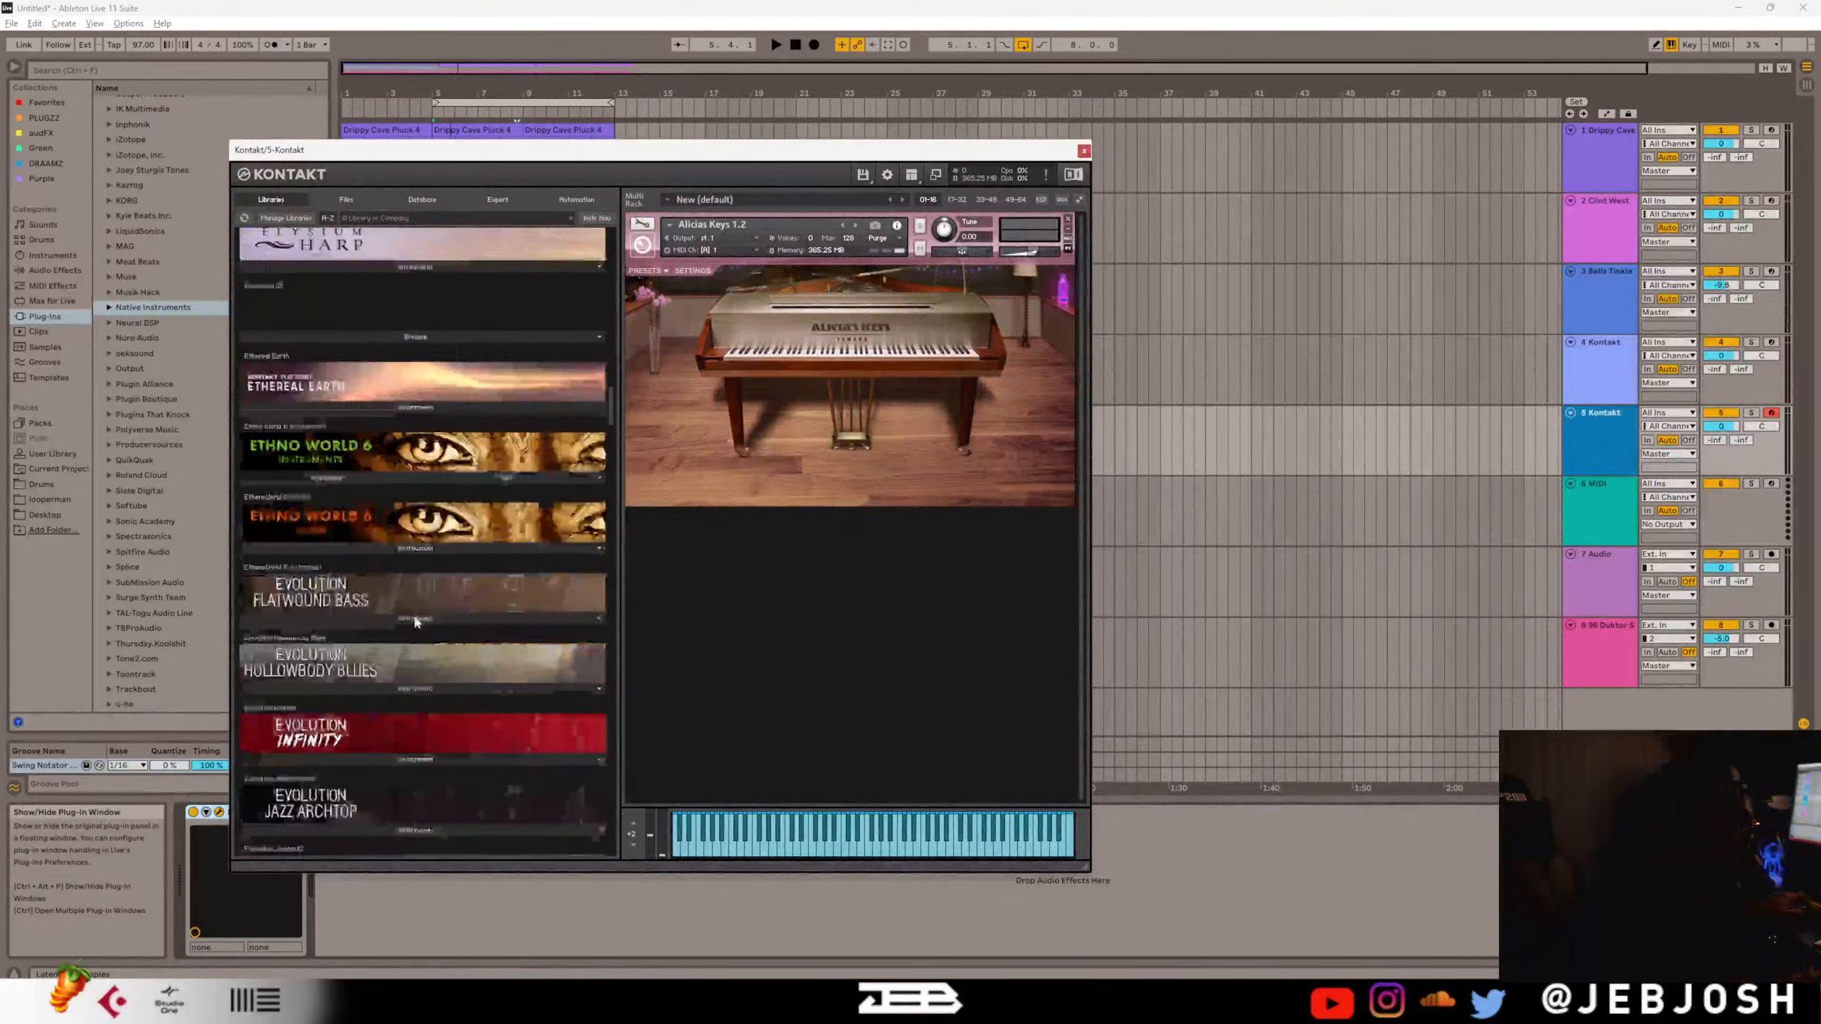
drag(613, 456, 608, 536)
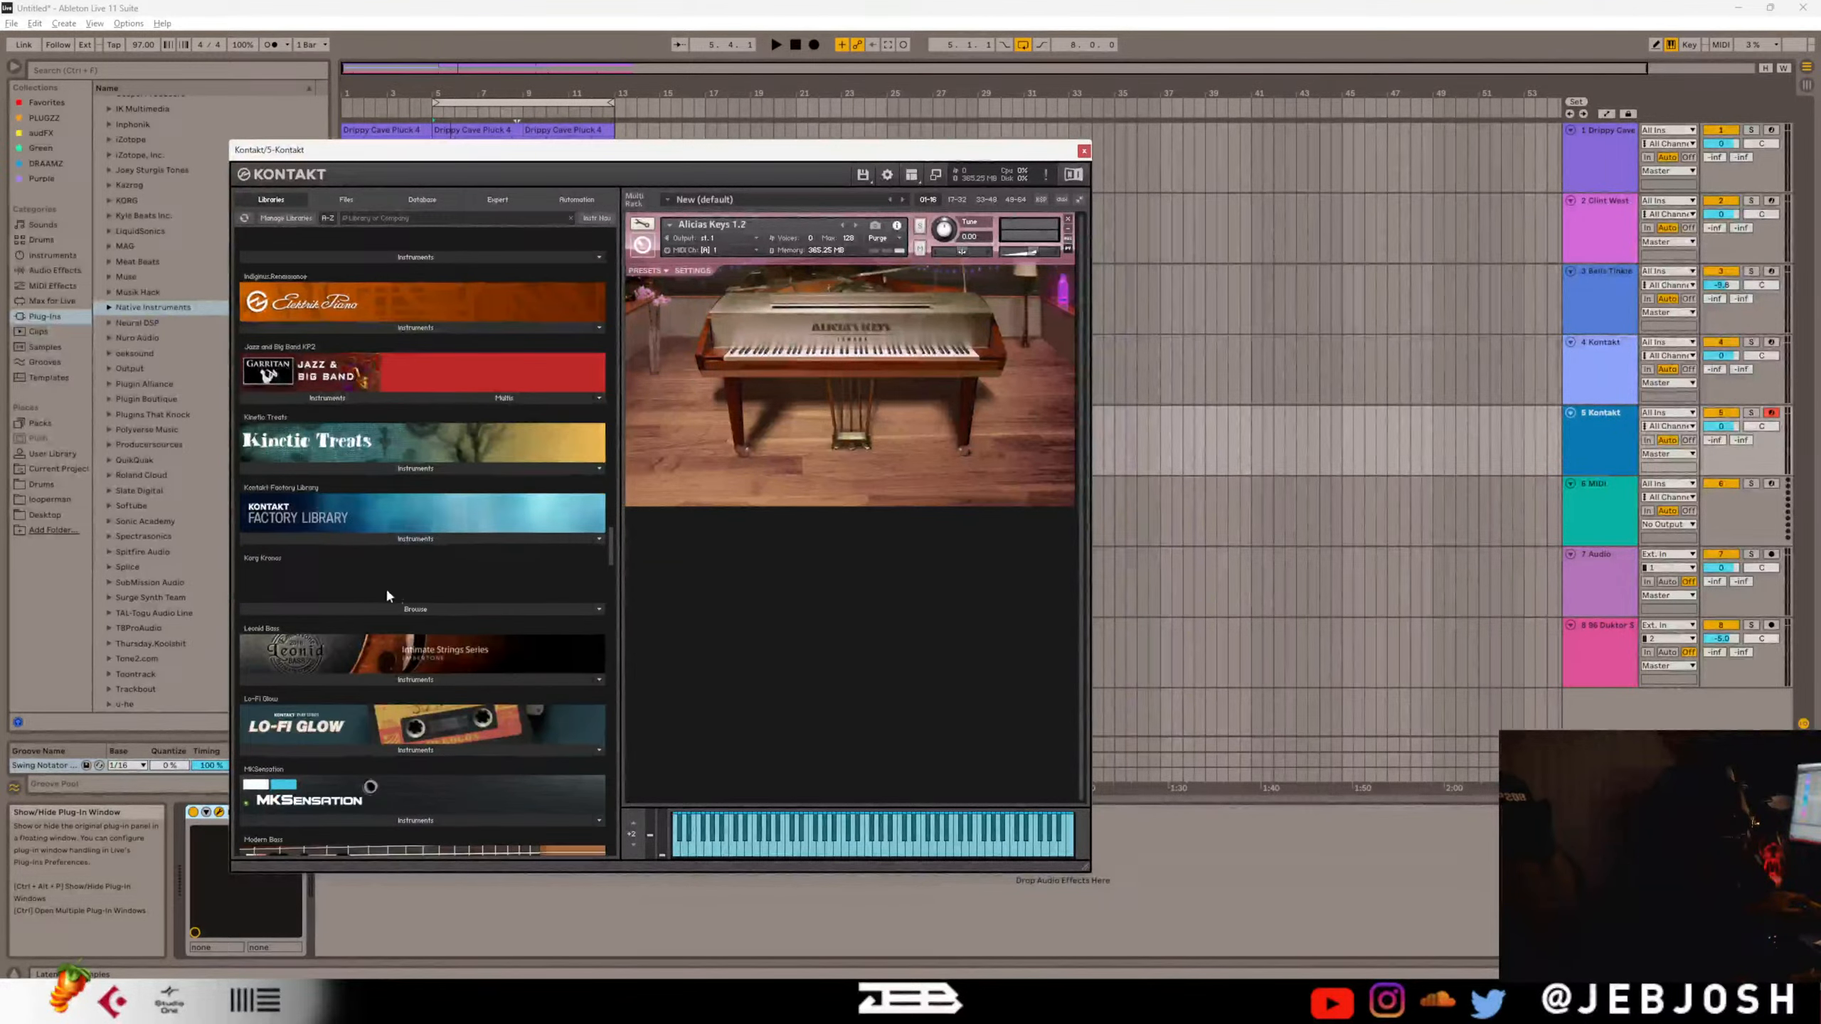
click(372, 537)
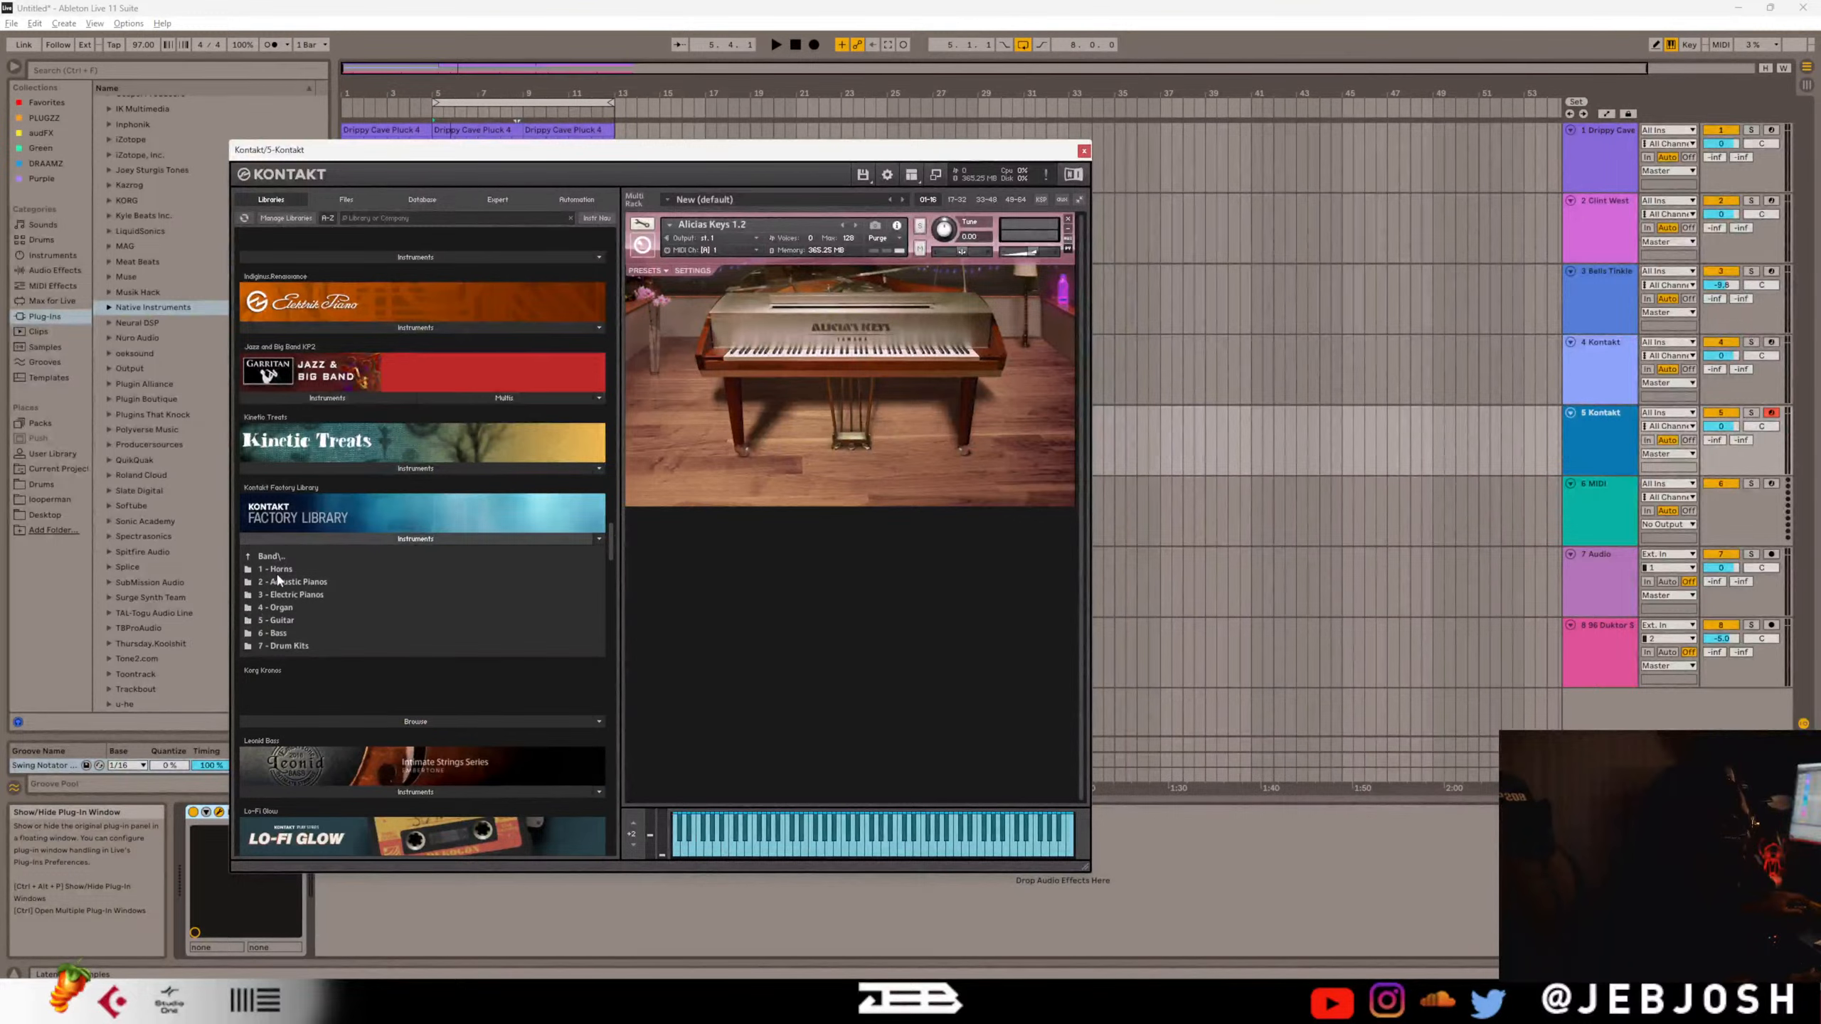
Replace track 5's Alicias Keys with Stand By Me from the Kontakt Factory Library's Synth pads and switch to the Straight Analog patch.
click(279, 557)
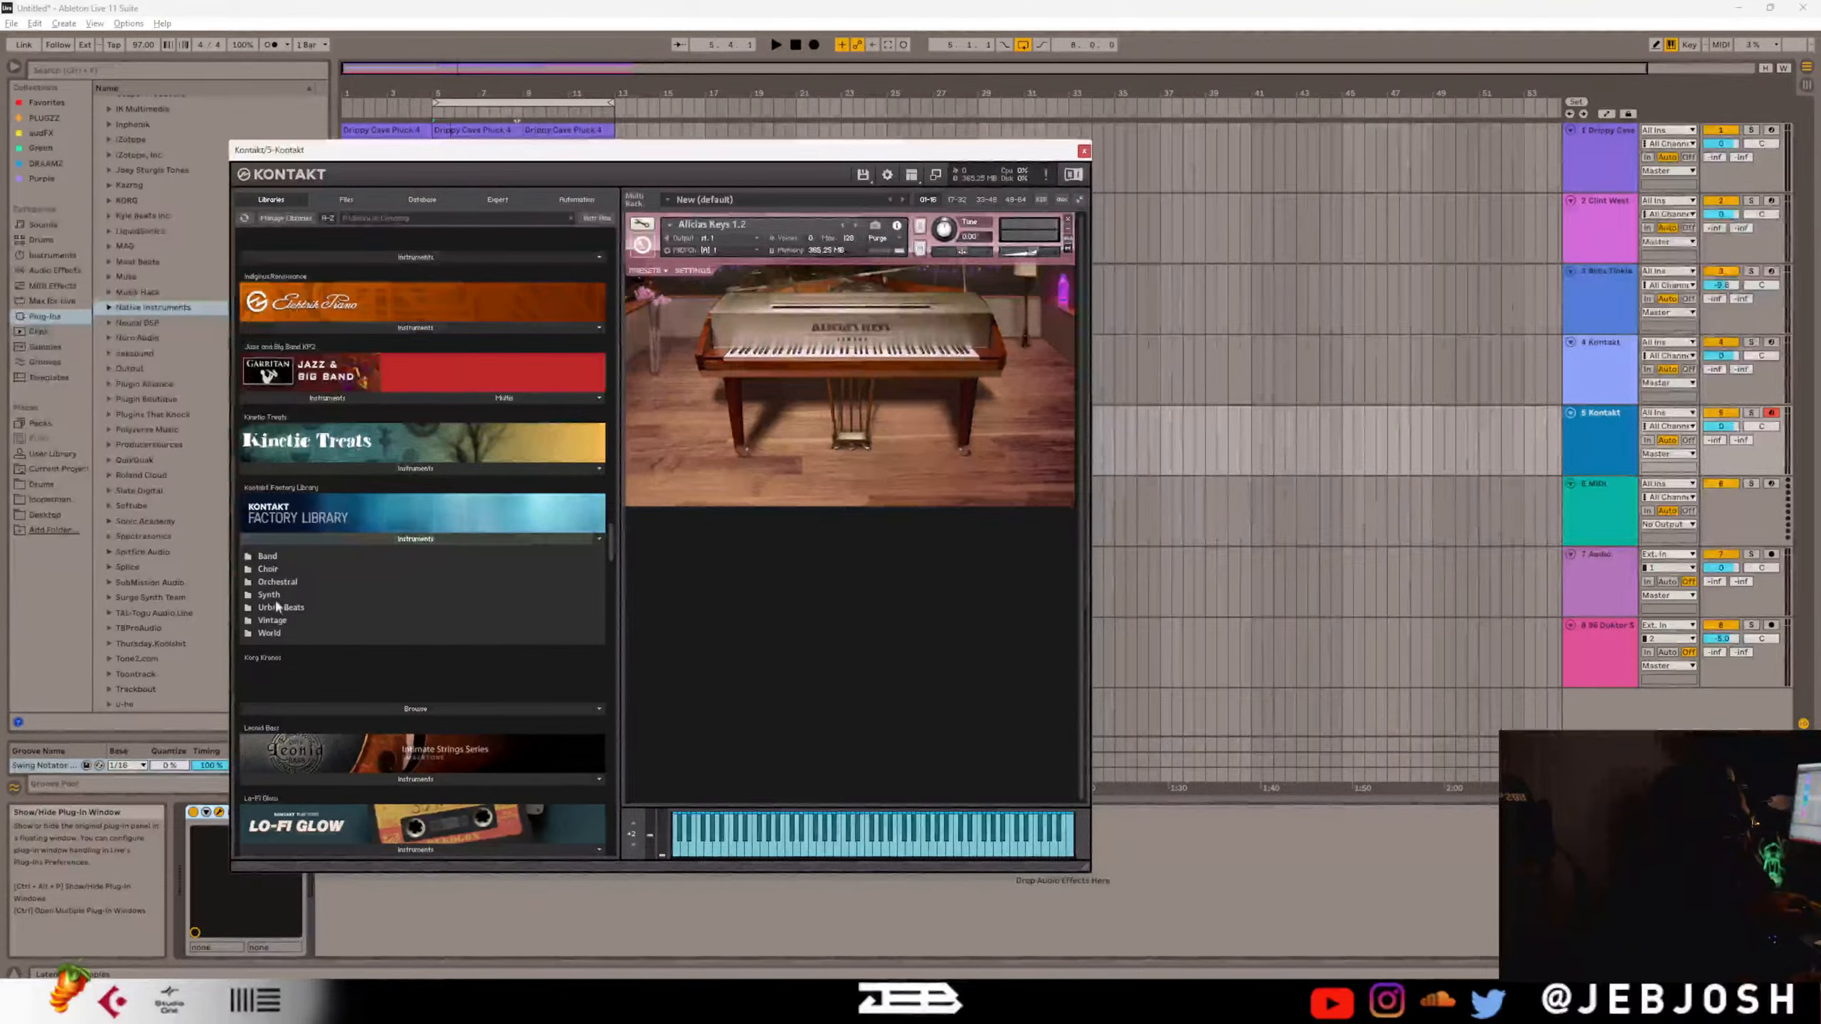
click(278, 605)
click(281, 570)
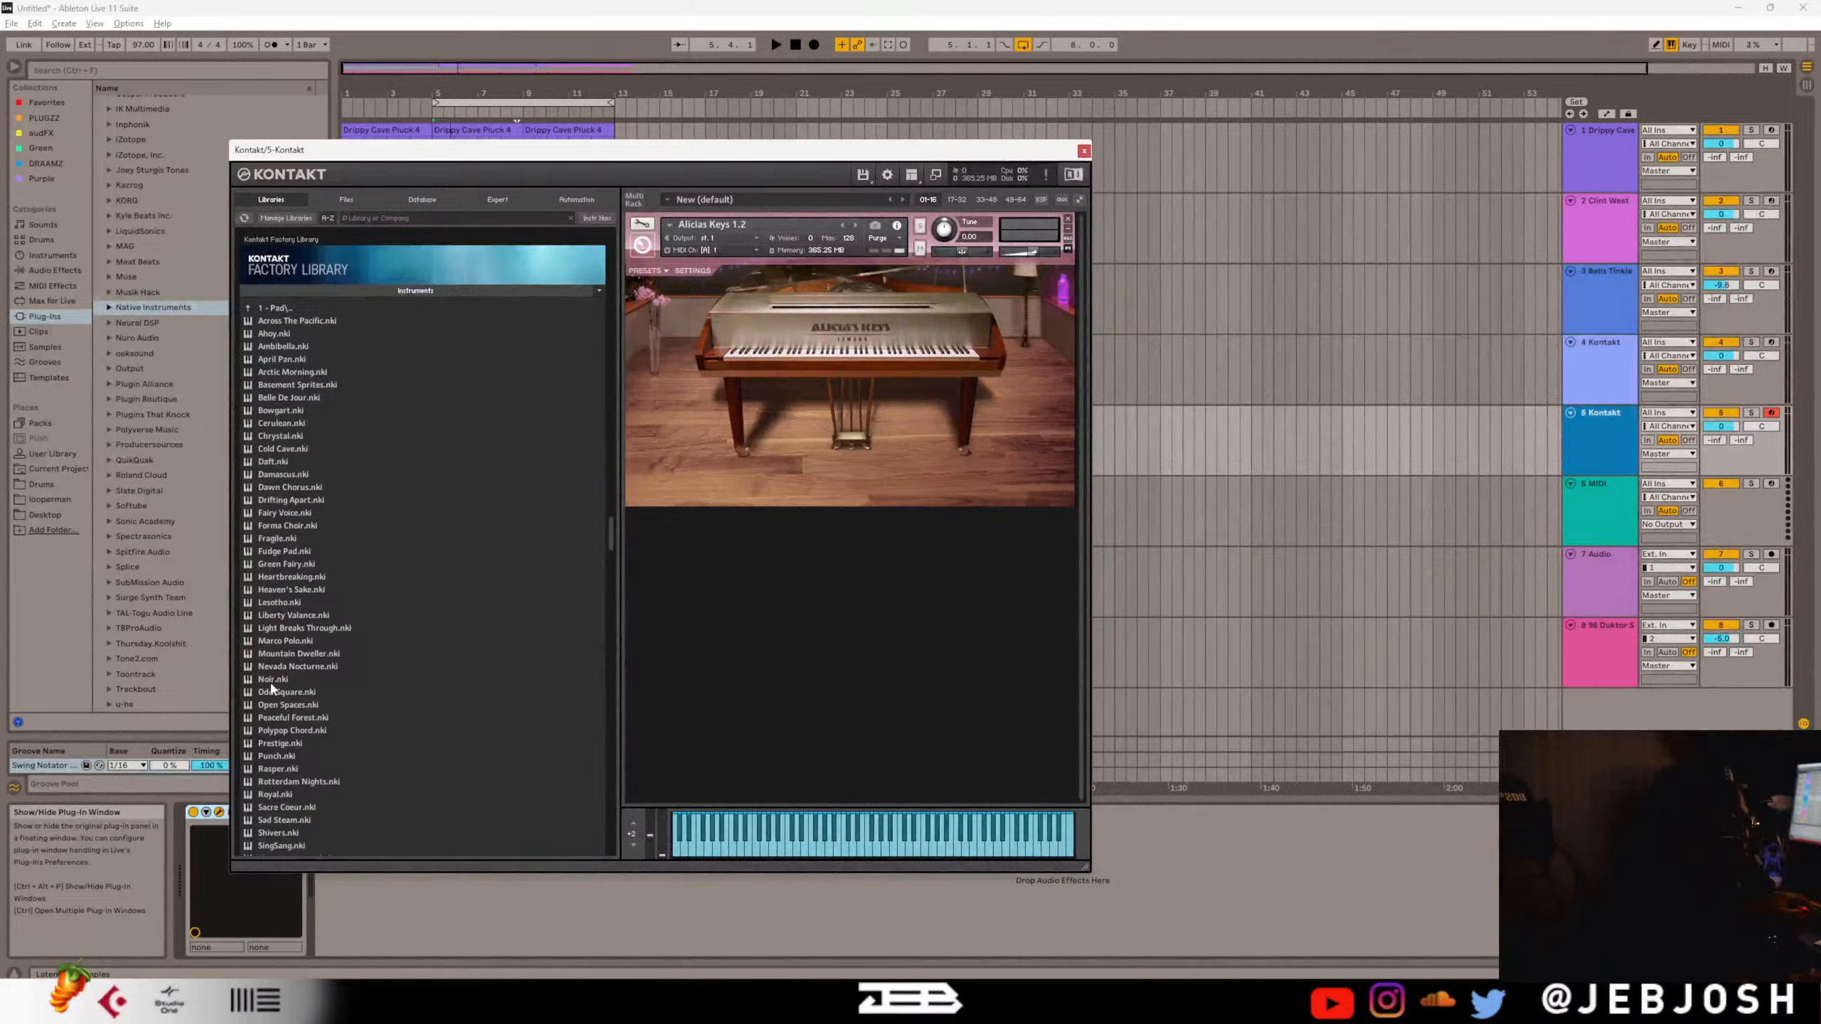
scroll(281, 789, down, 3)
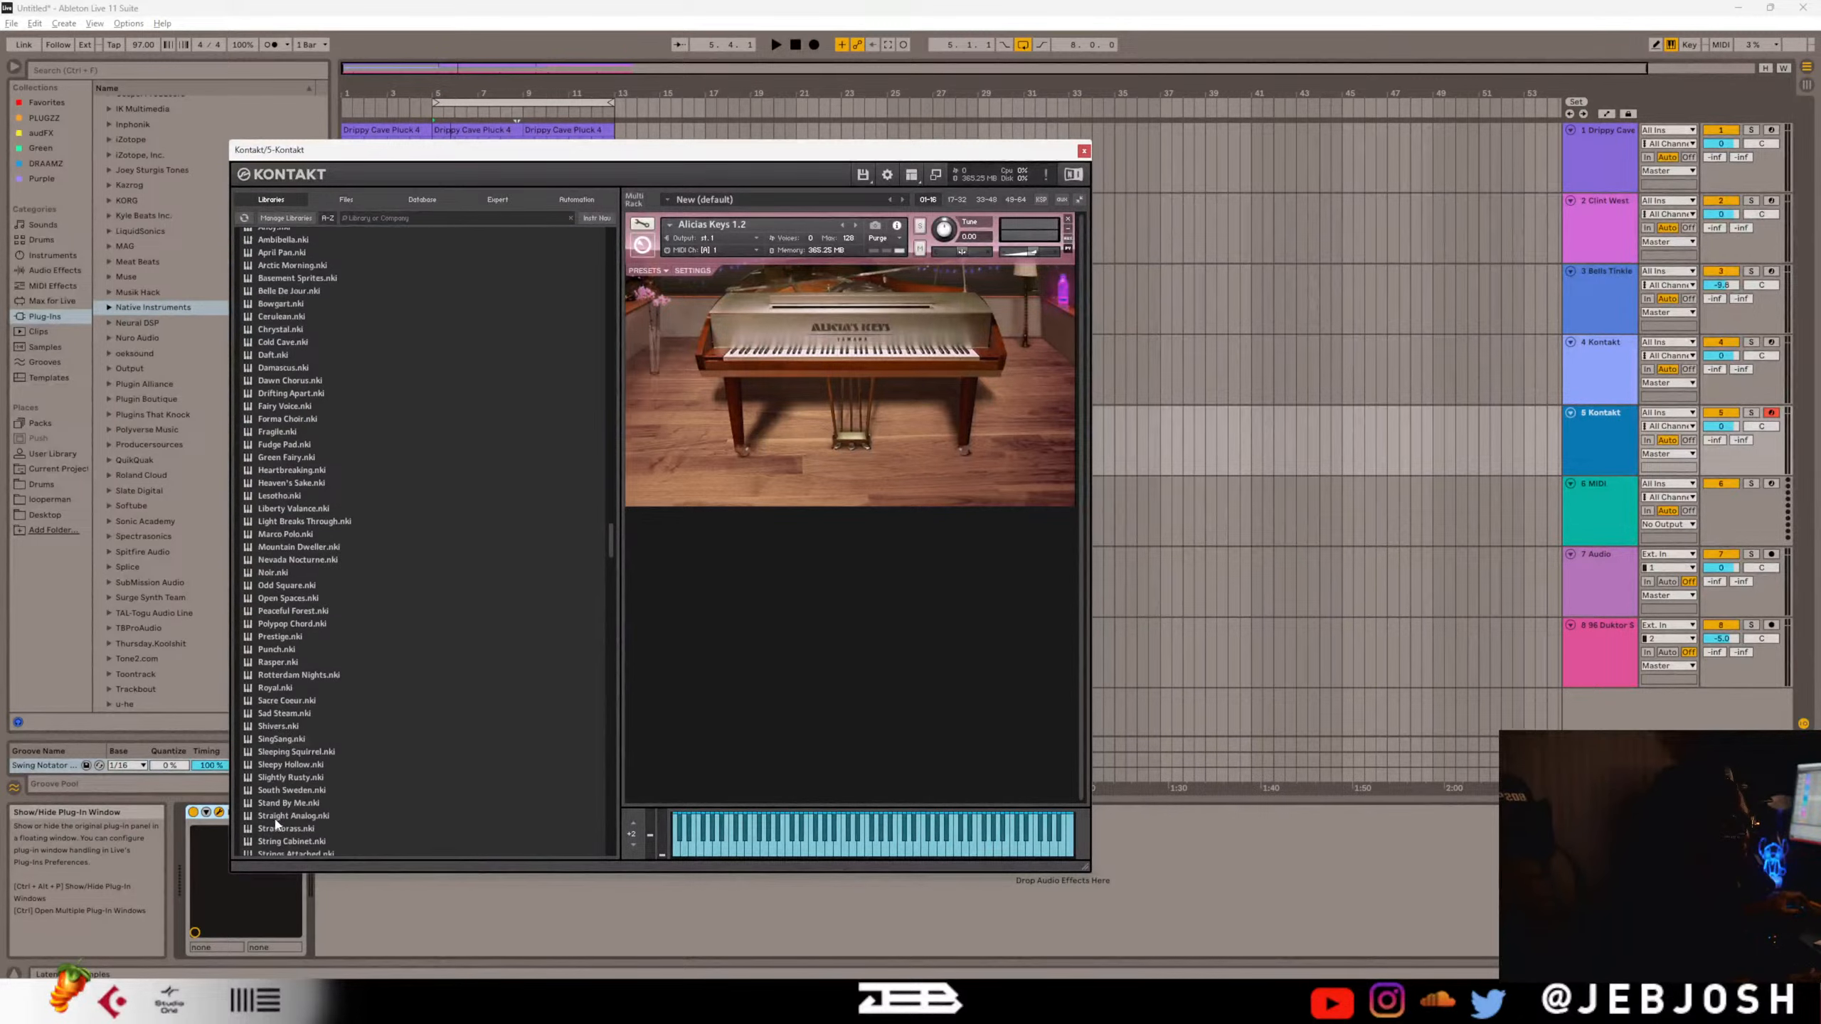
drag(281, 806, 640, 586)
drag(726, 465, 727, 464)
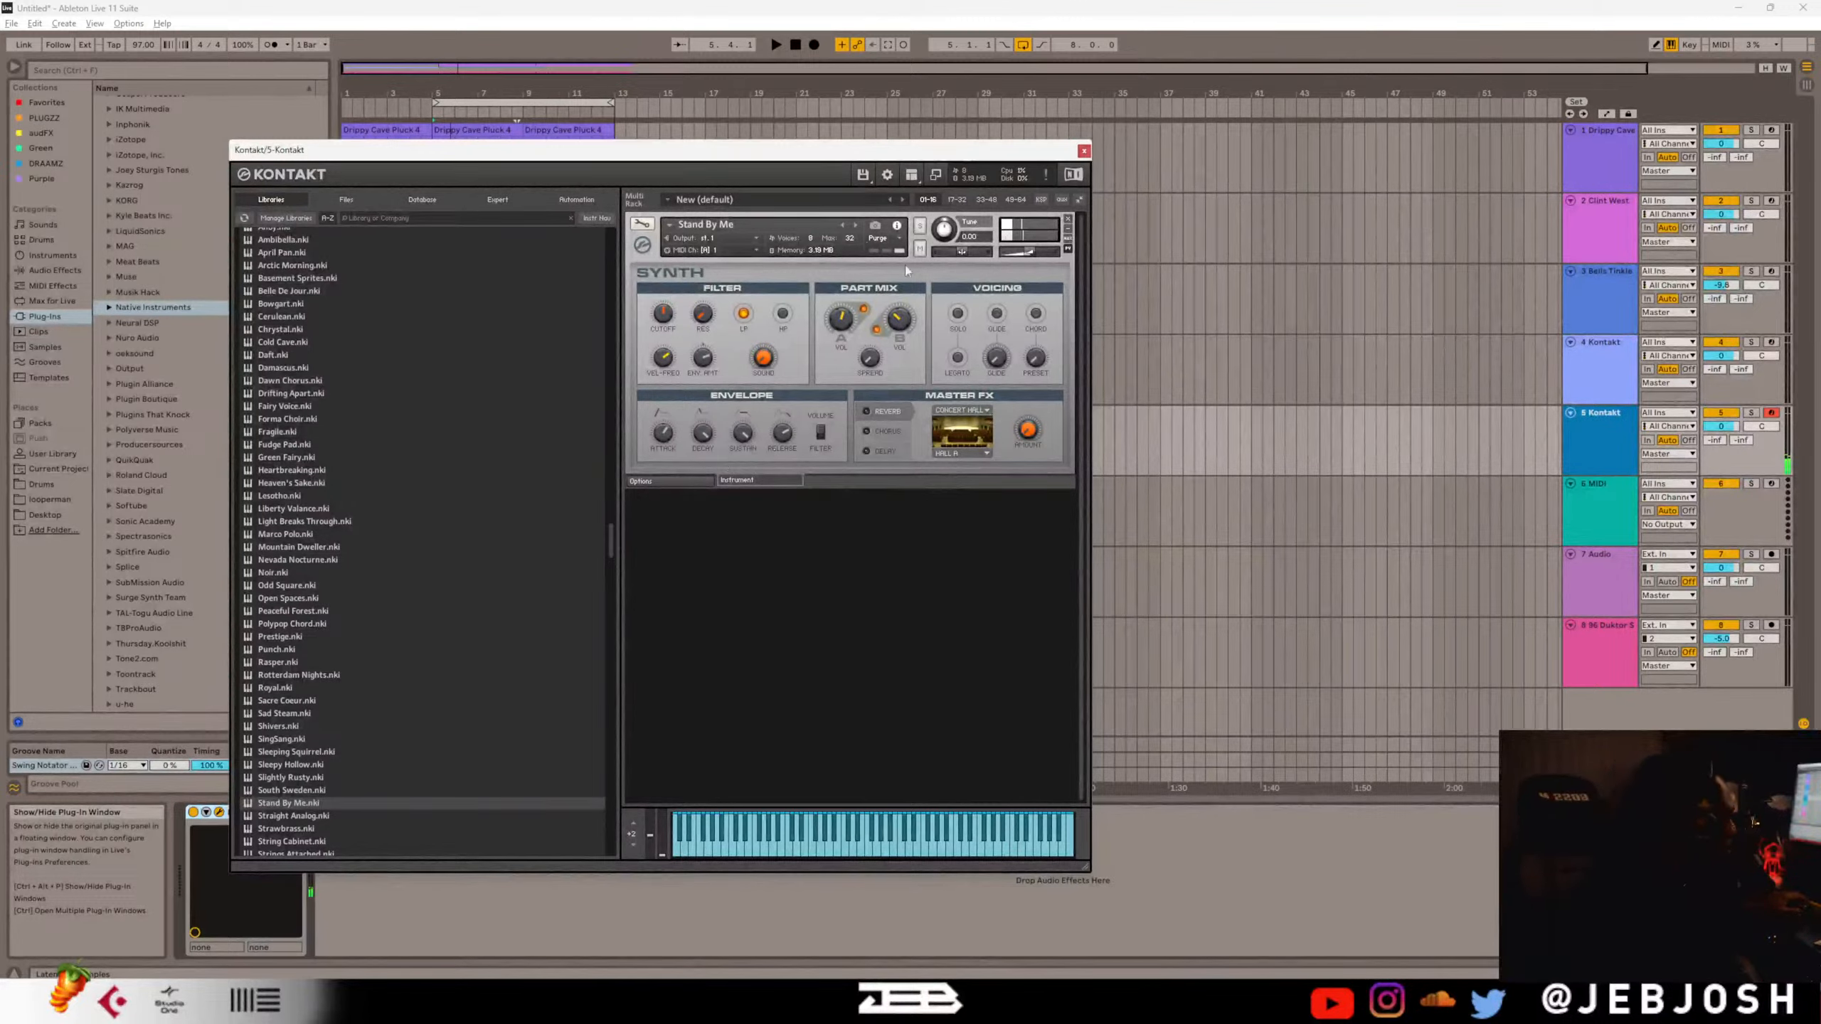
click(855, 225)
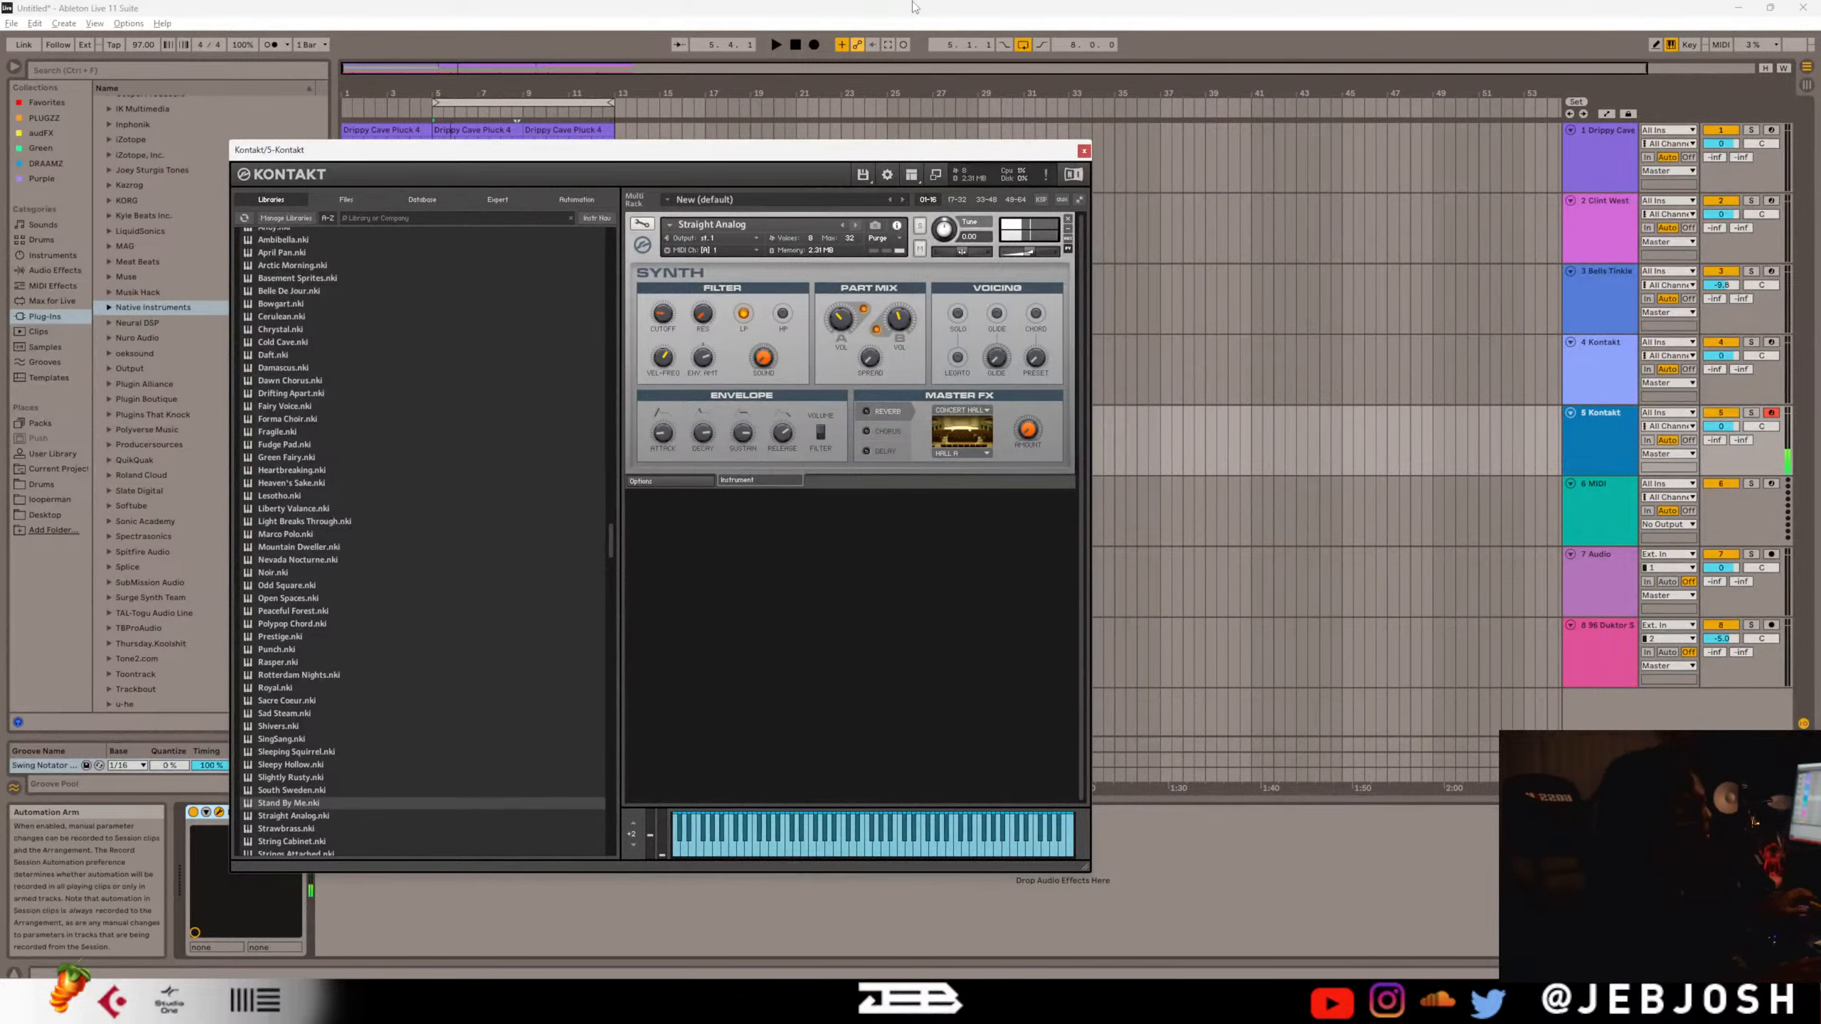
click(1083, 151)
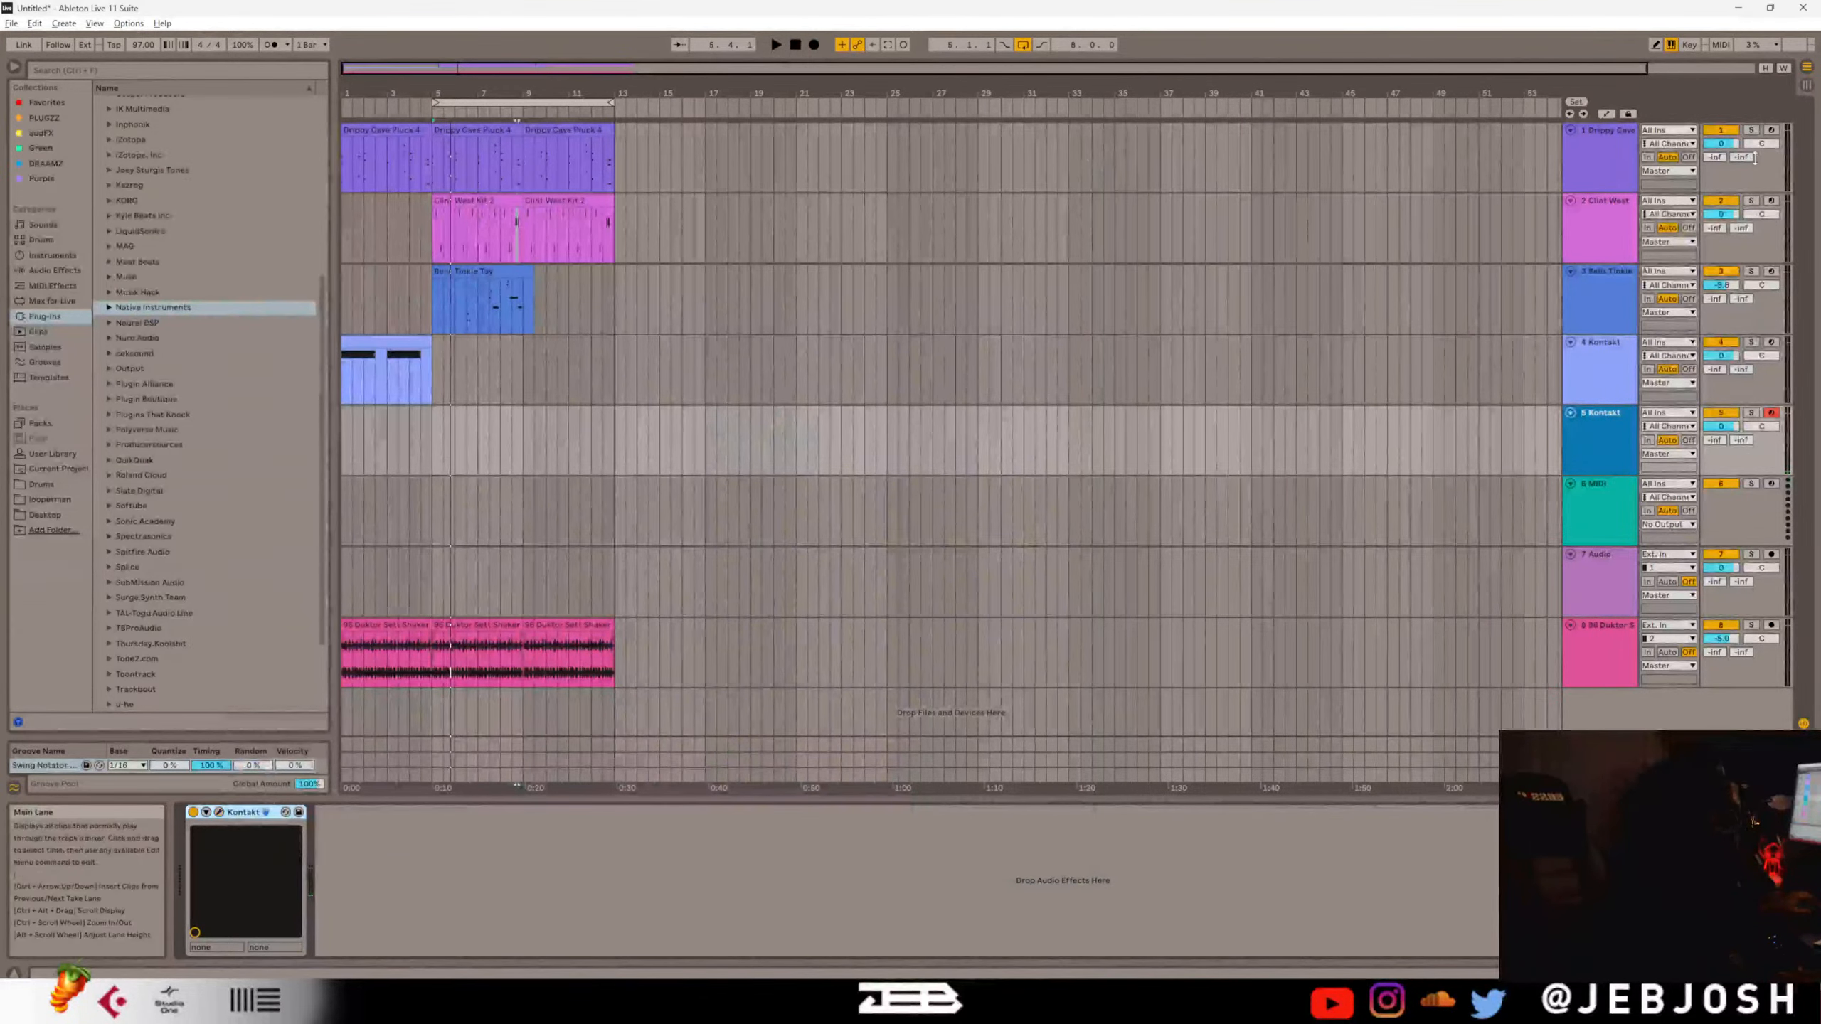
Mute the Drippy Cave Pluck and Clint West tracks and play the arrangement from the start, continuing from bar 5.
click(1718, 132)
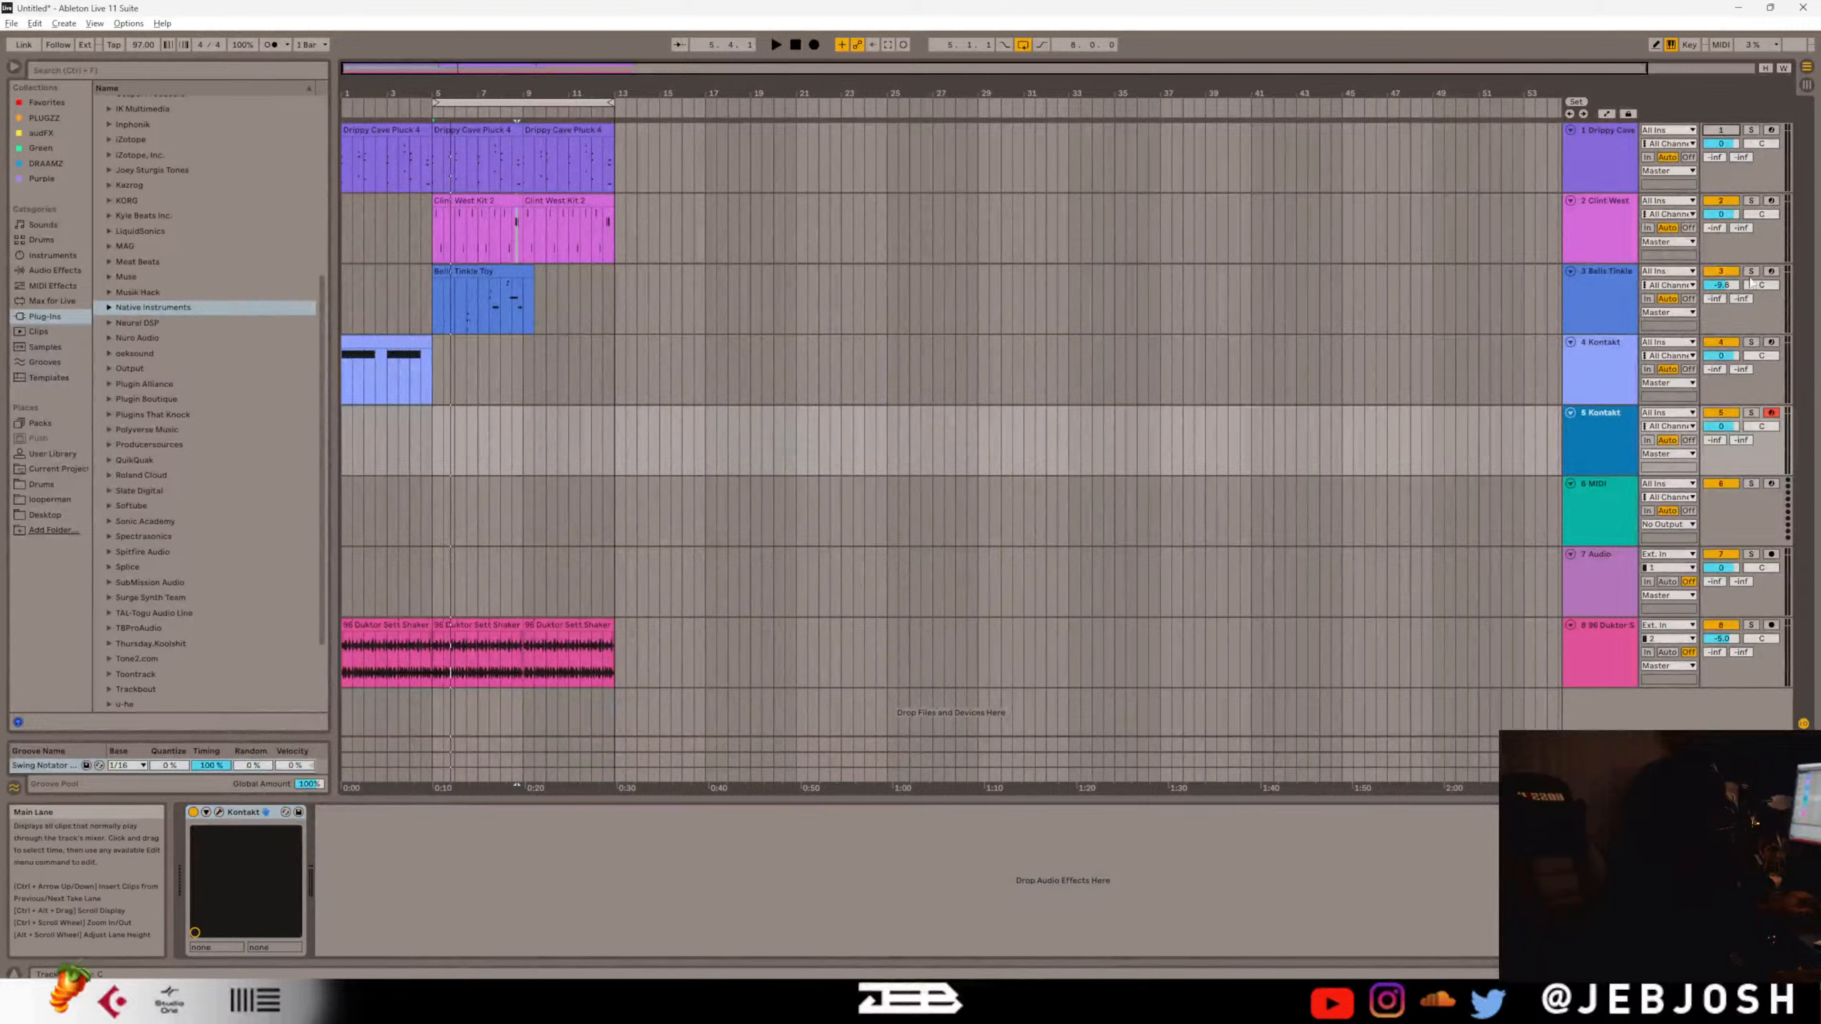
click(1720, 201)
click(796, 45)
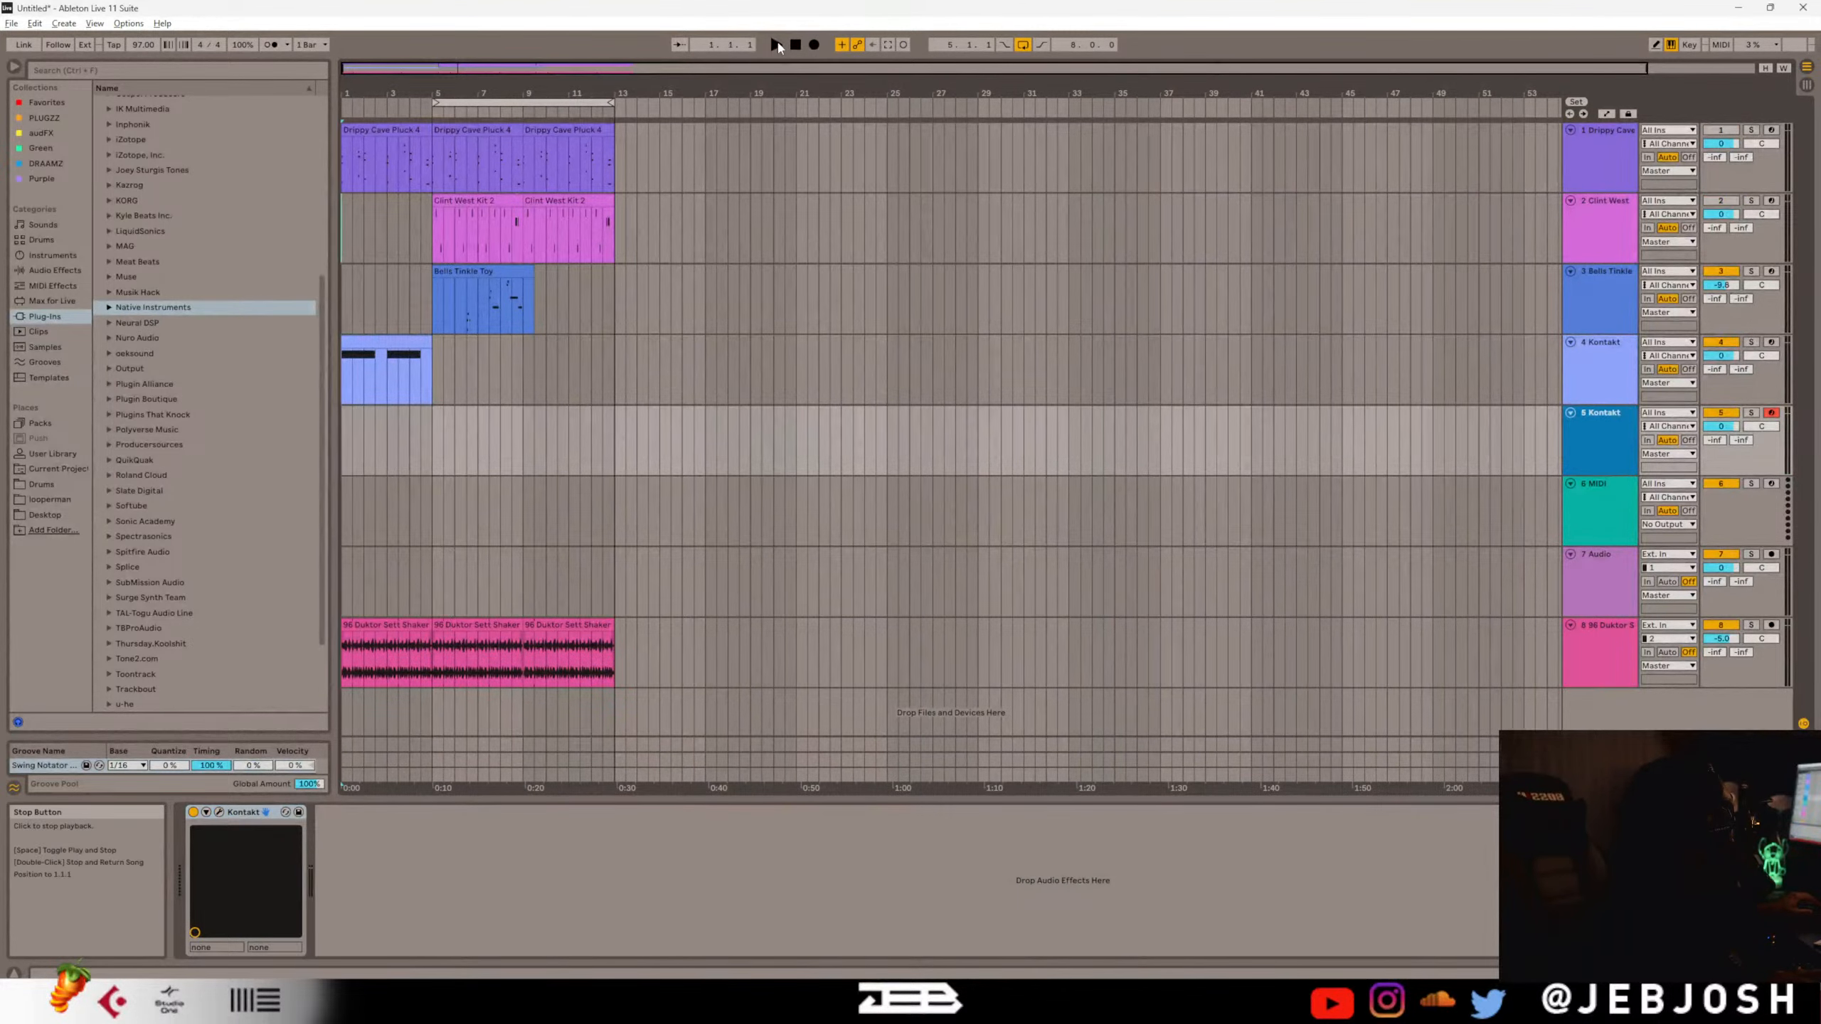
click(777, 45)
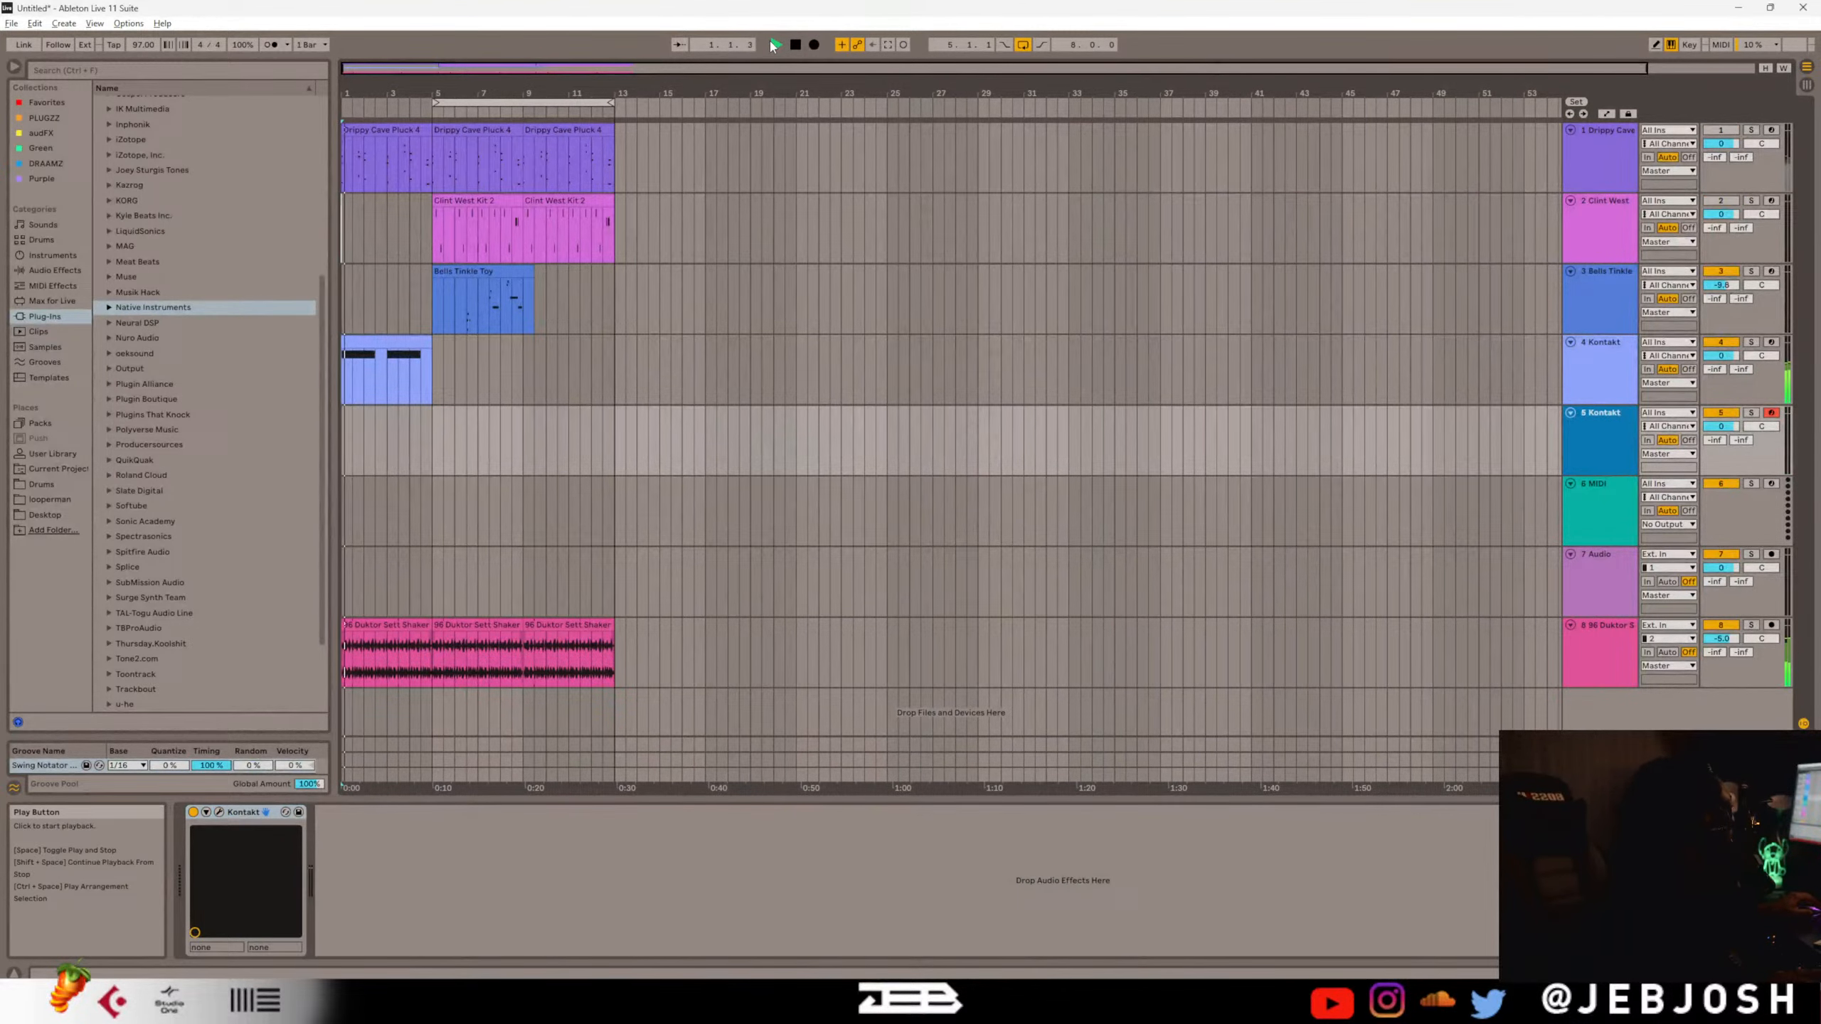
click(435, 183)
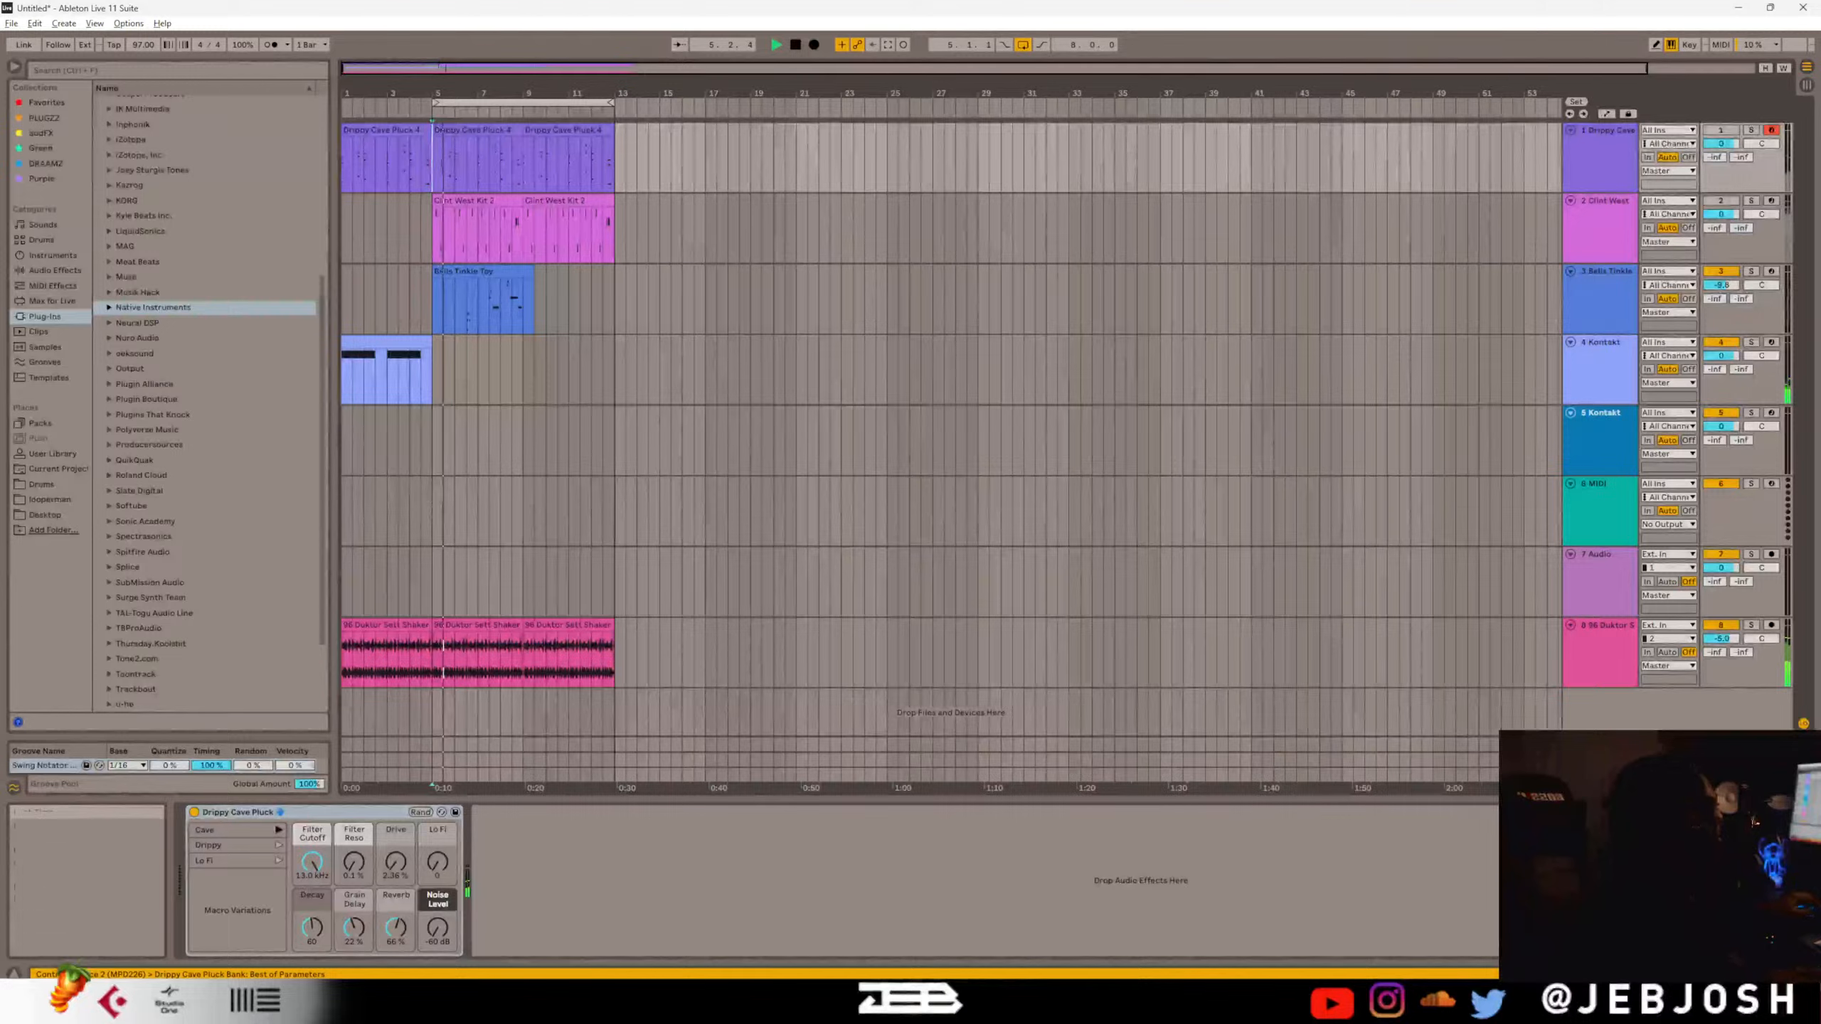
Unmute the Clint West track, mute the Bells Tinkle Toy track and try out track 5's Kontakt sound over the playback.
click(1721, 201)
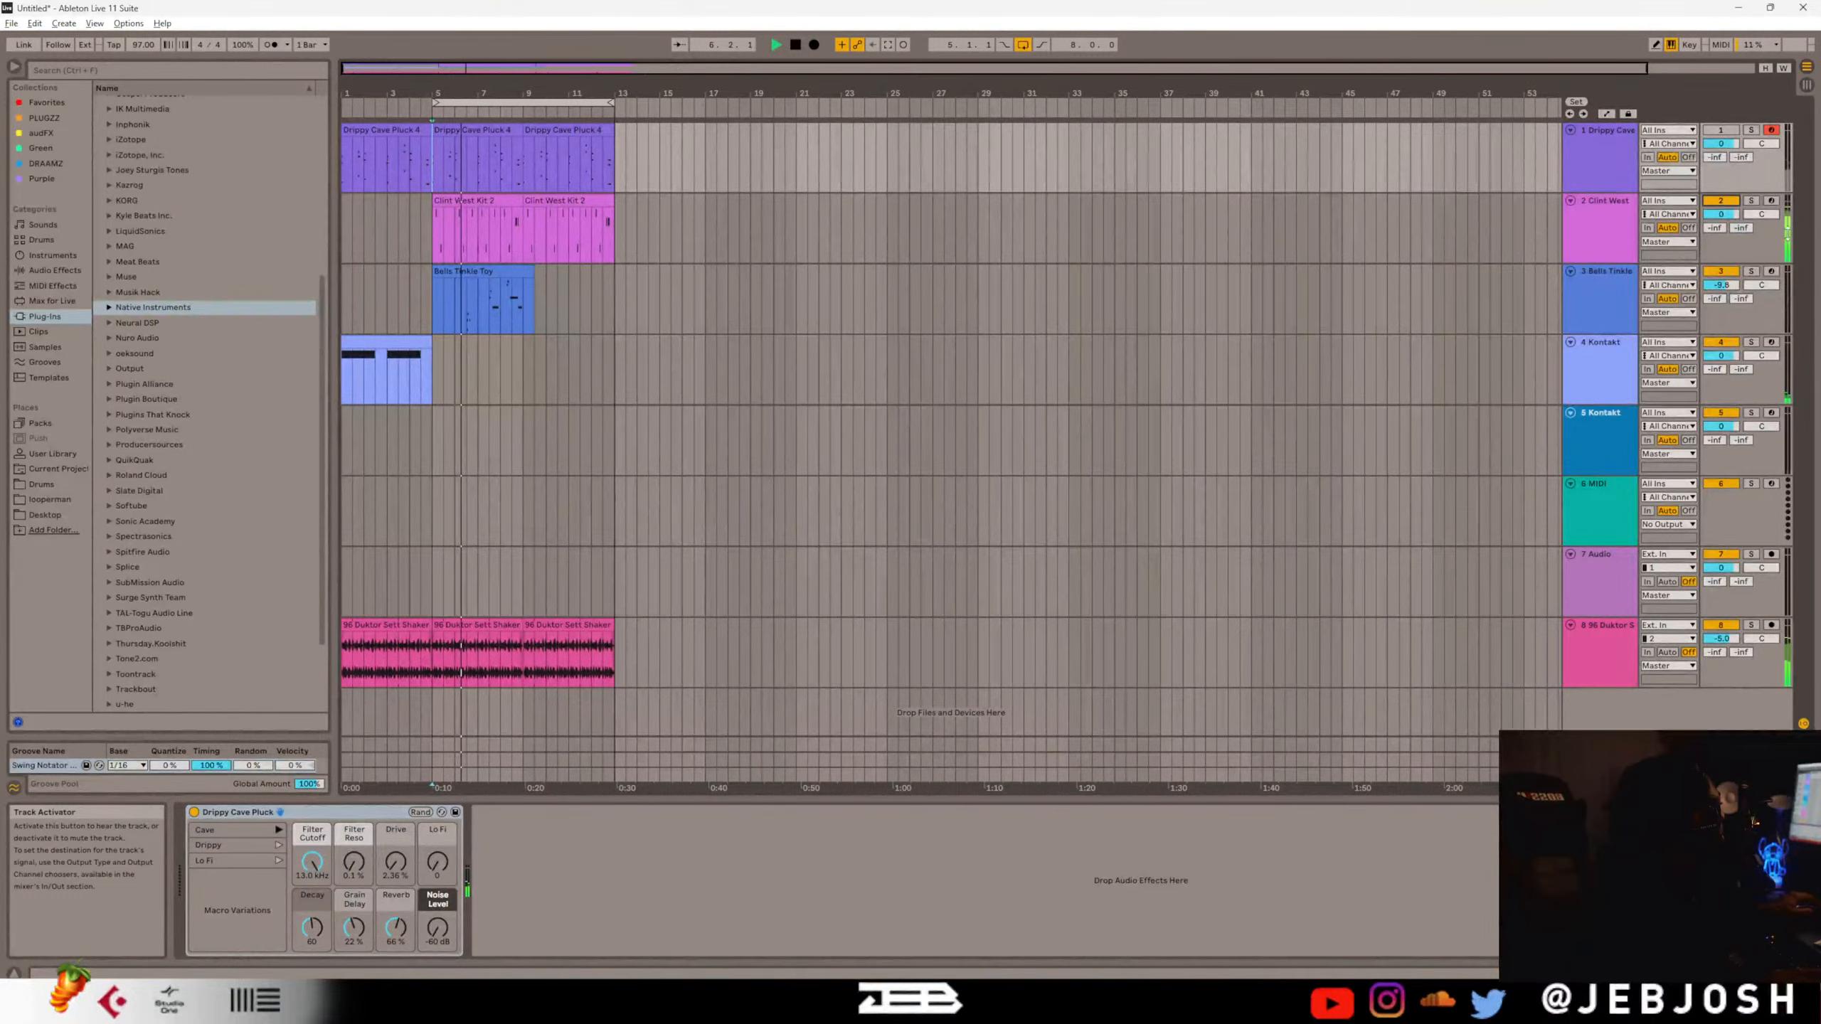
click(1721, 273)
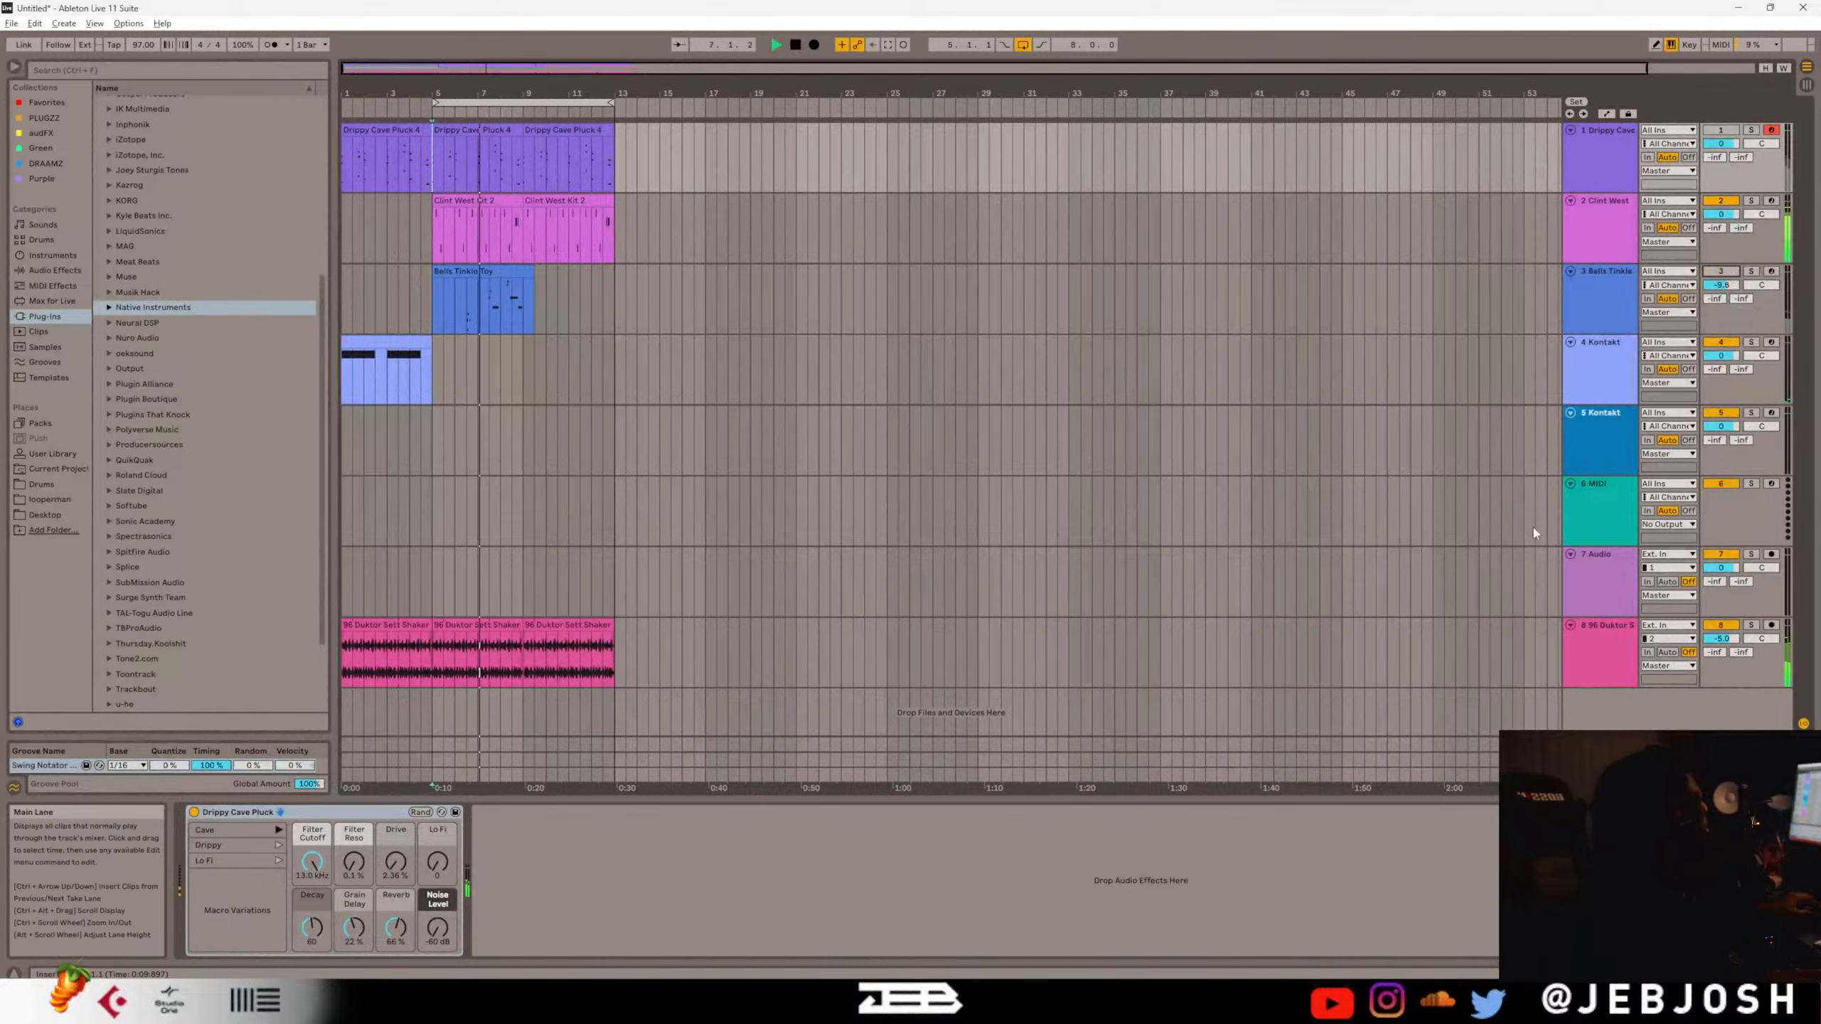
click(1596, 453)
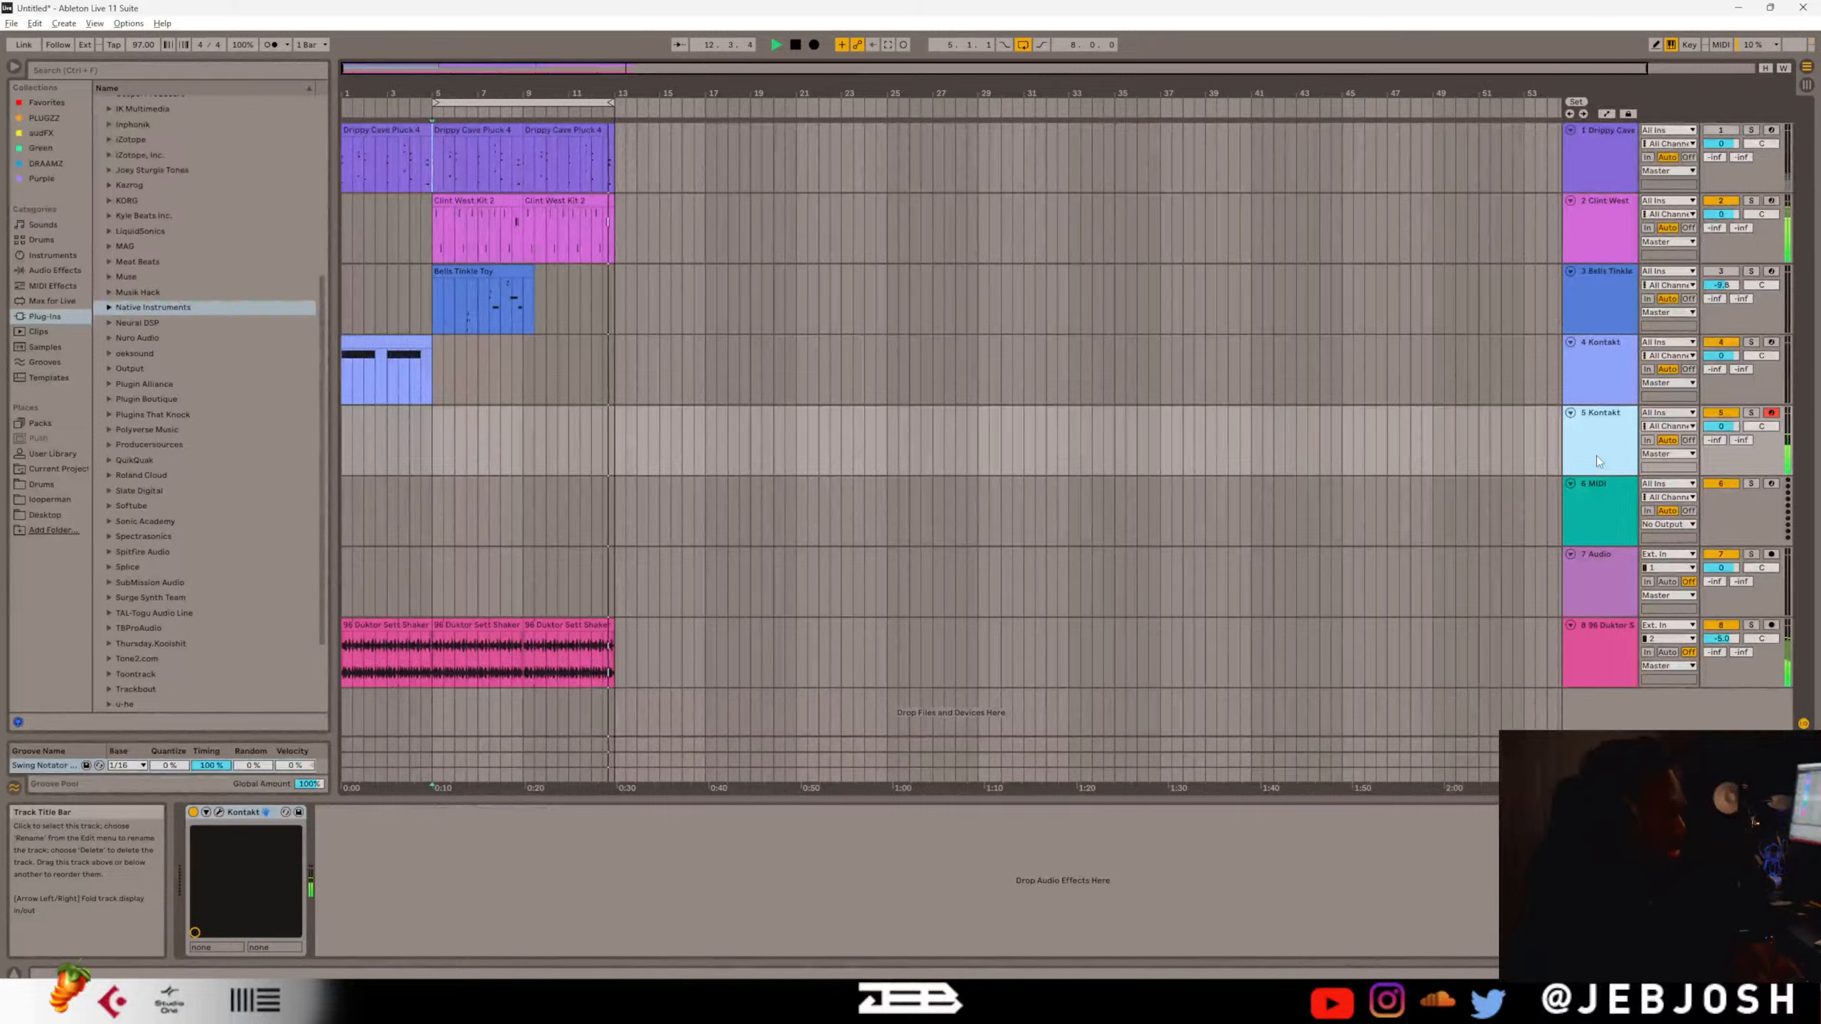
key(space)
Unmute the Drippy Cave Pluck track and briefly replay the arrangement.
click(1042, 415)
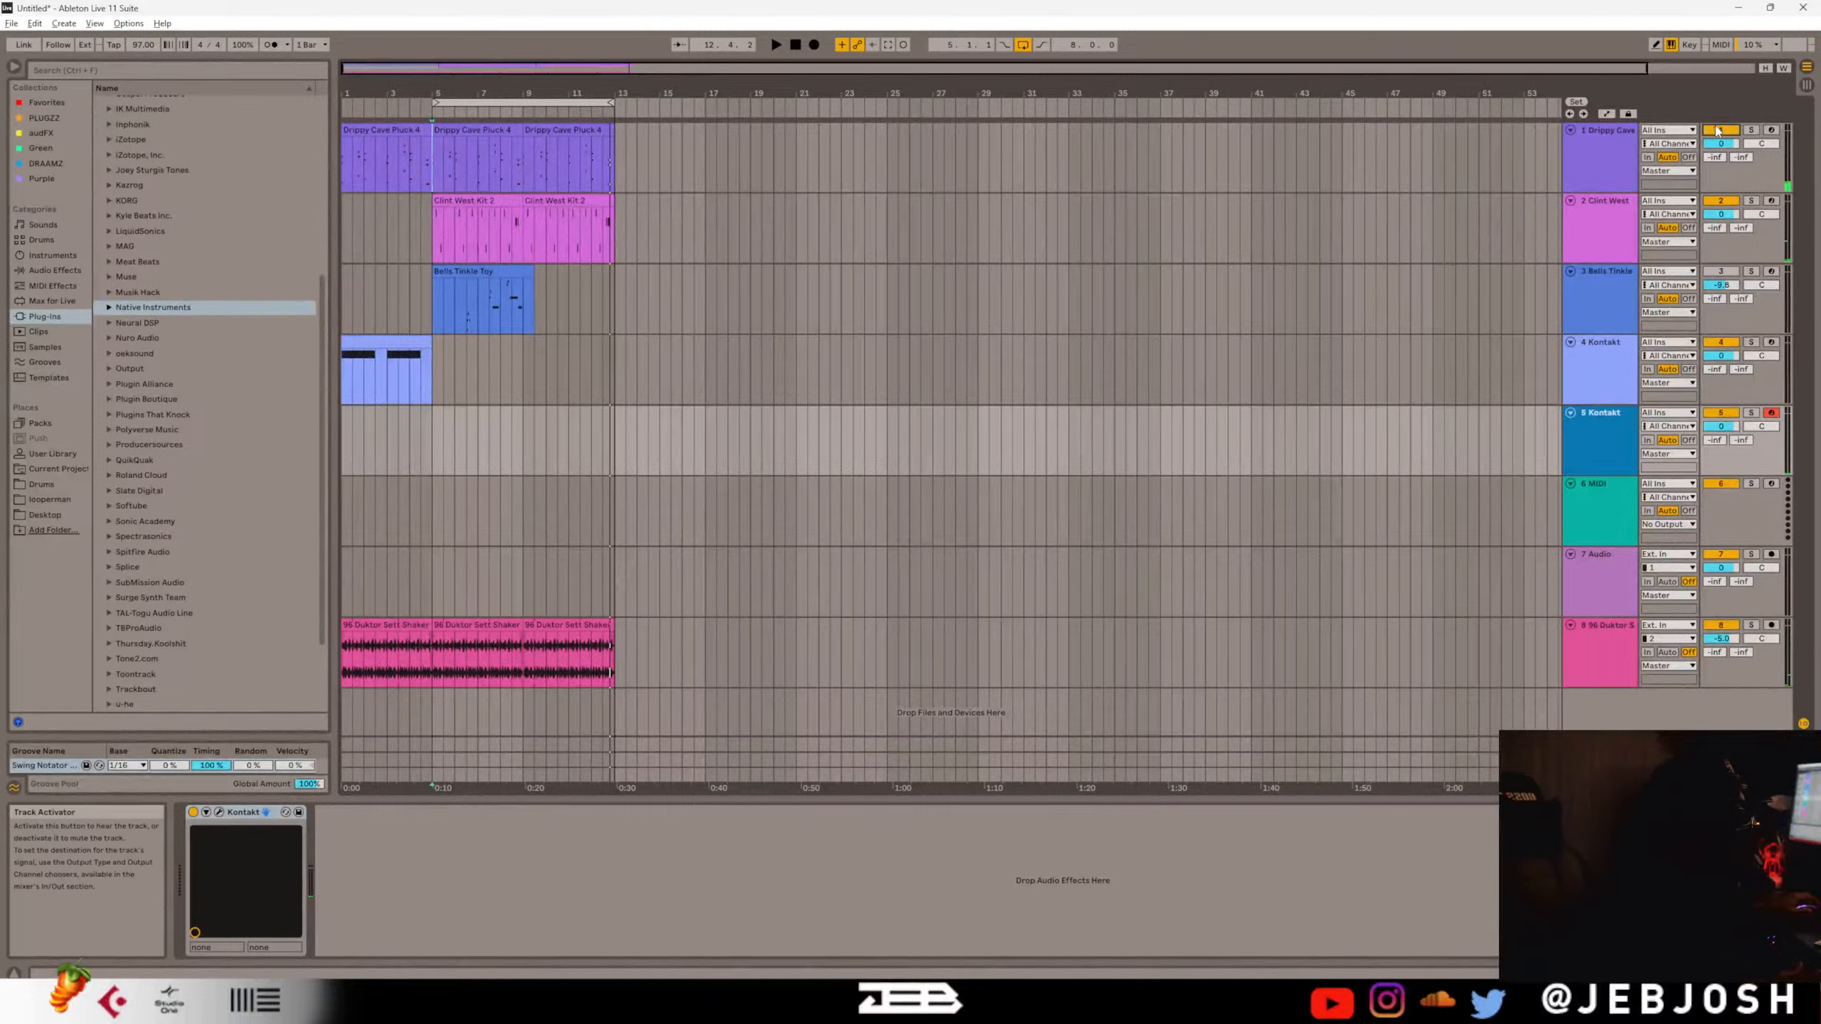
key(space)
key(space)
Copy the Drippy Cave Pluck clip at bar 5 onto track 5, listen to it and duplicate it at bar 9.
click(466, 137)
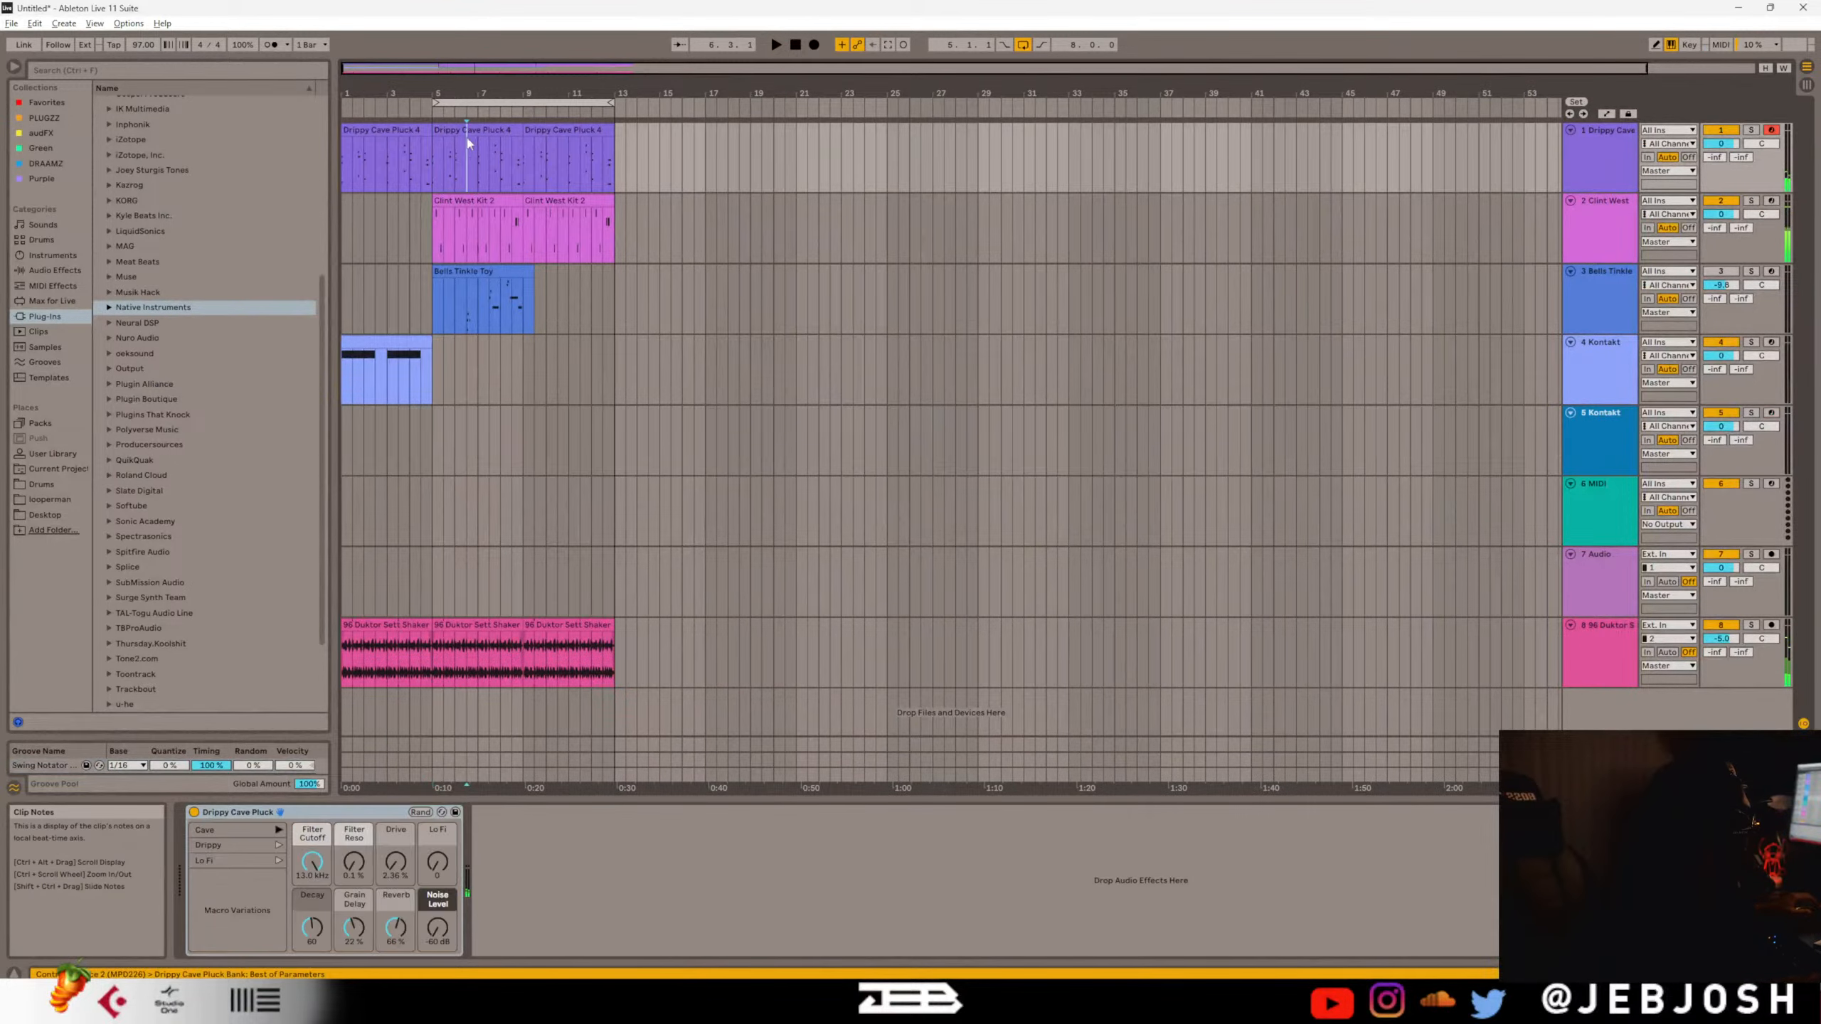
click(466, 130)
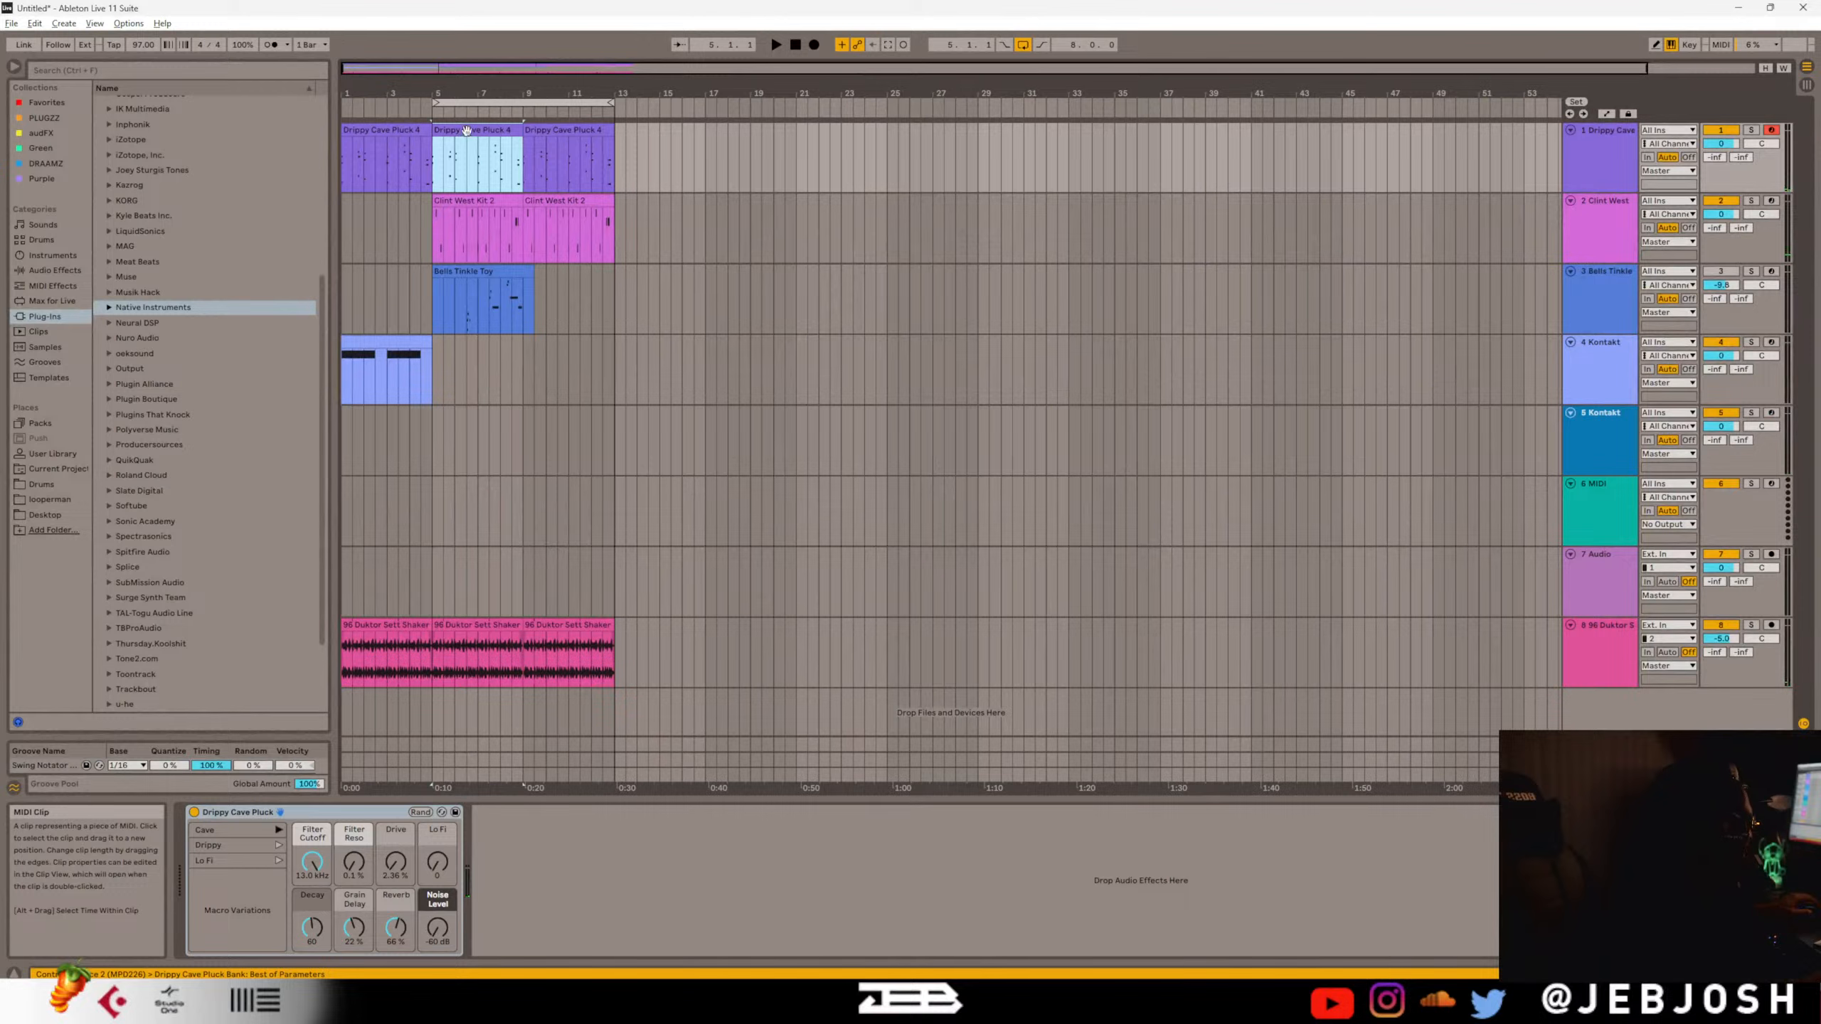
drag(467, 131, 467, 413)
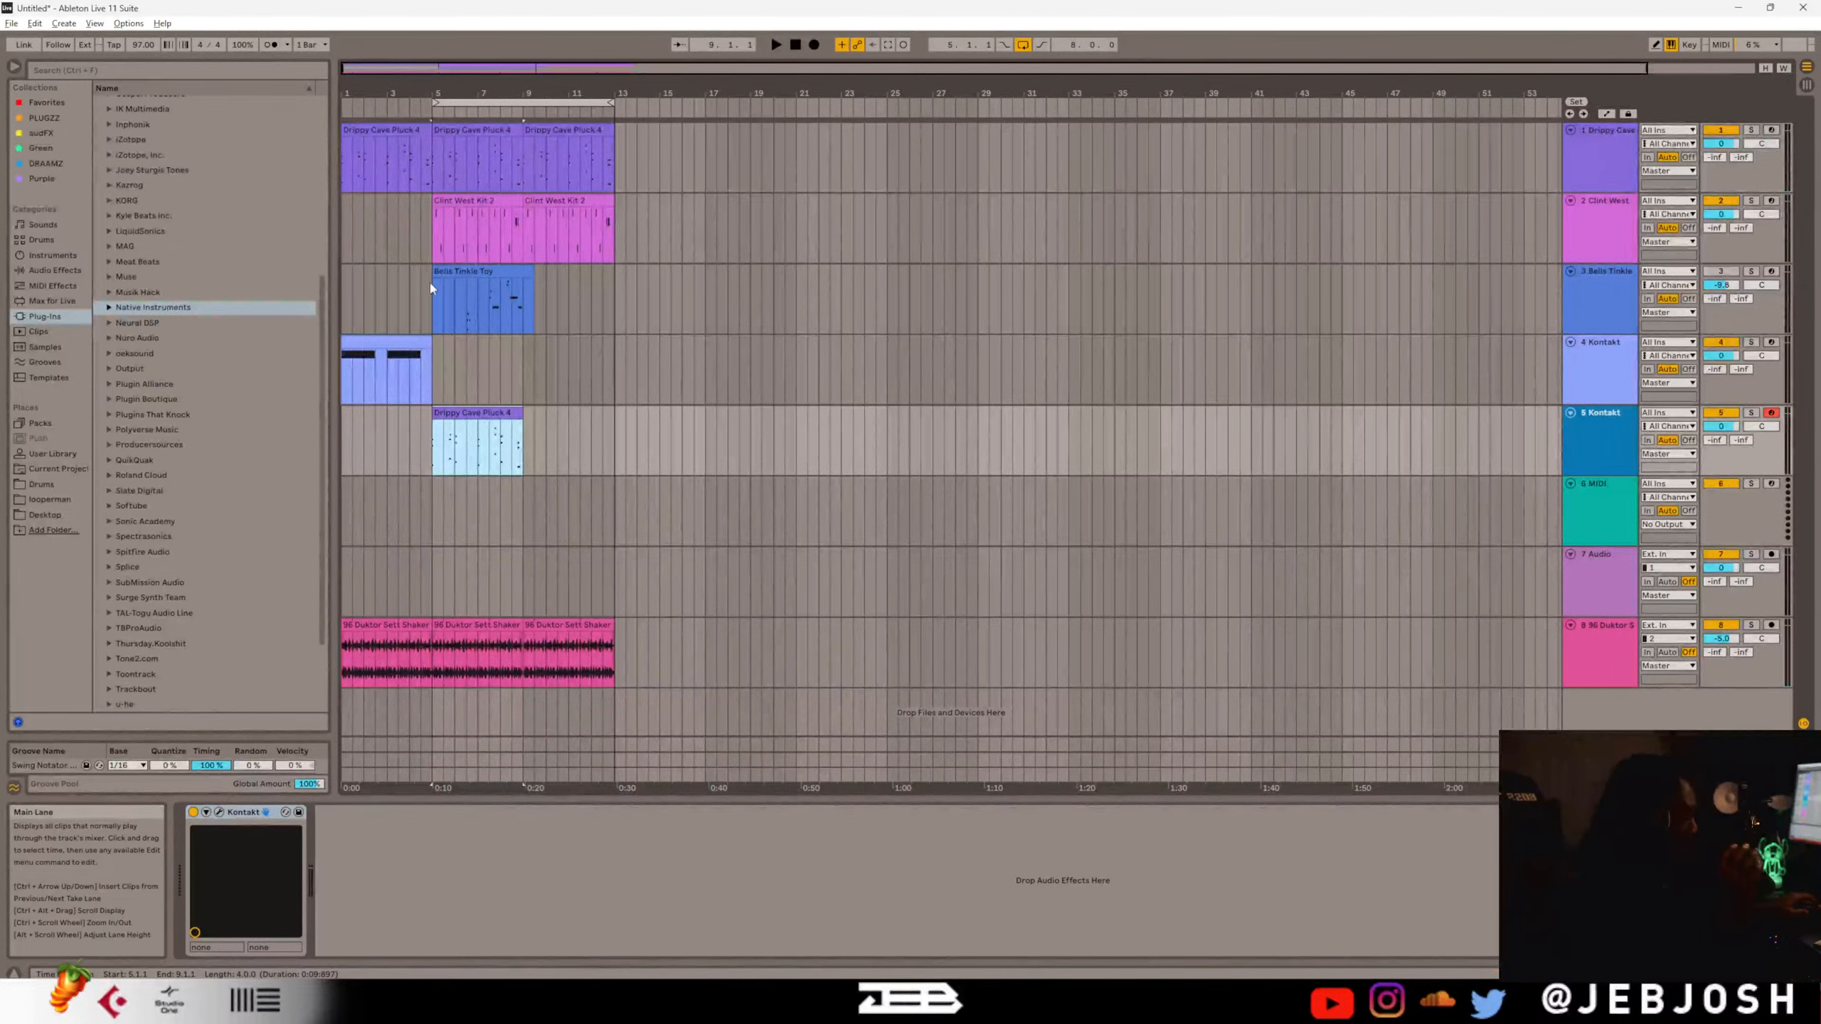
key(space)
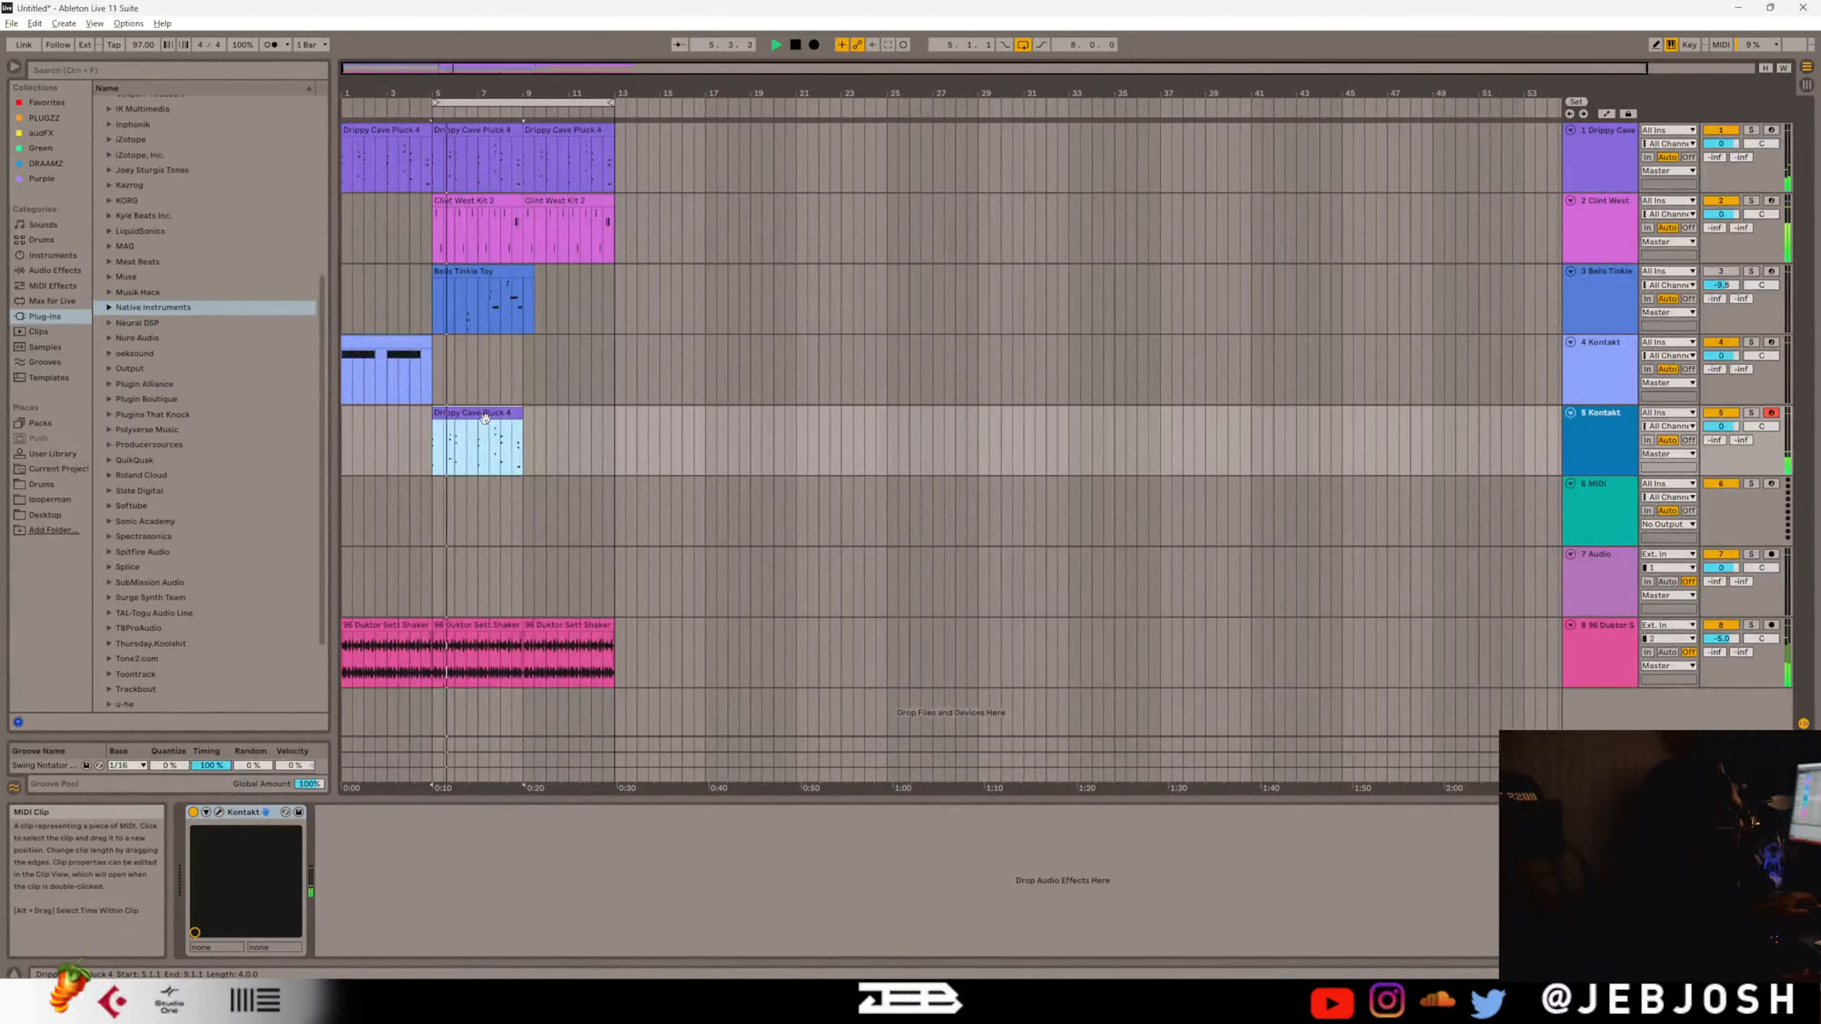
drag(555, 424, 555, 424)
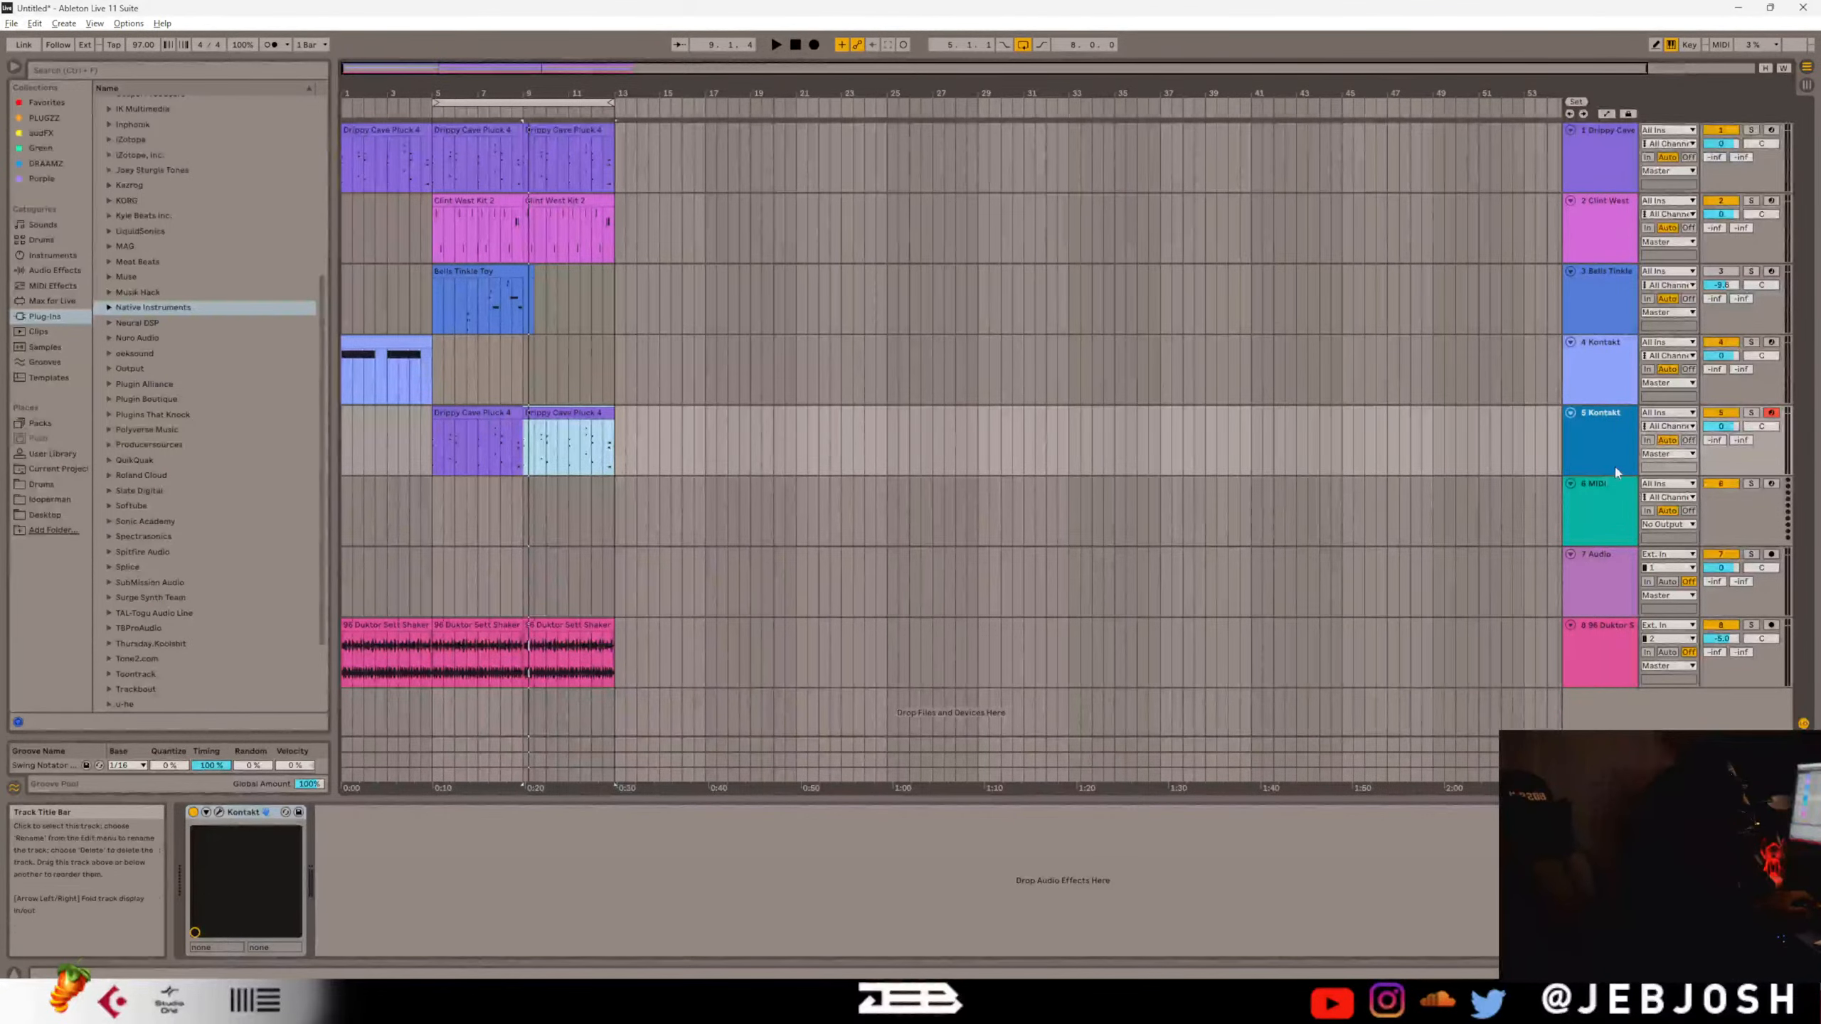
Open track 5's Kontakt window, look over the Straight Analog patch and the library list, and close it again.
click(1597, 453)
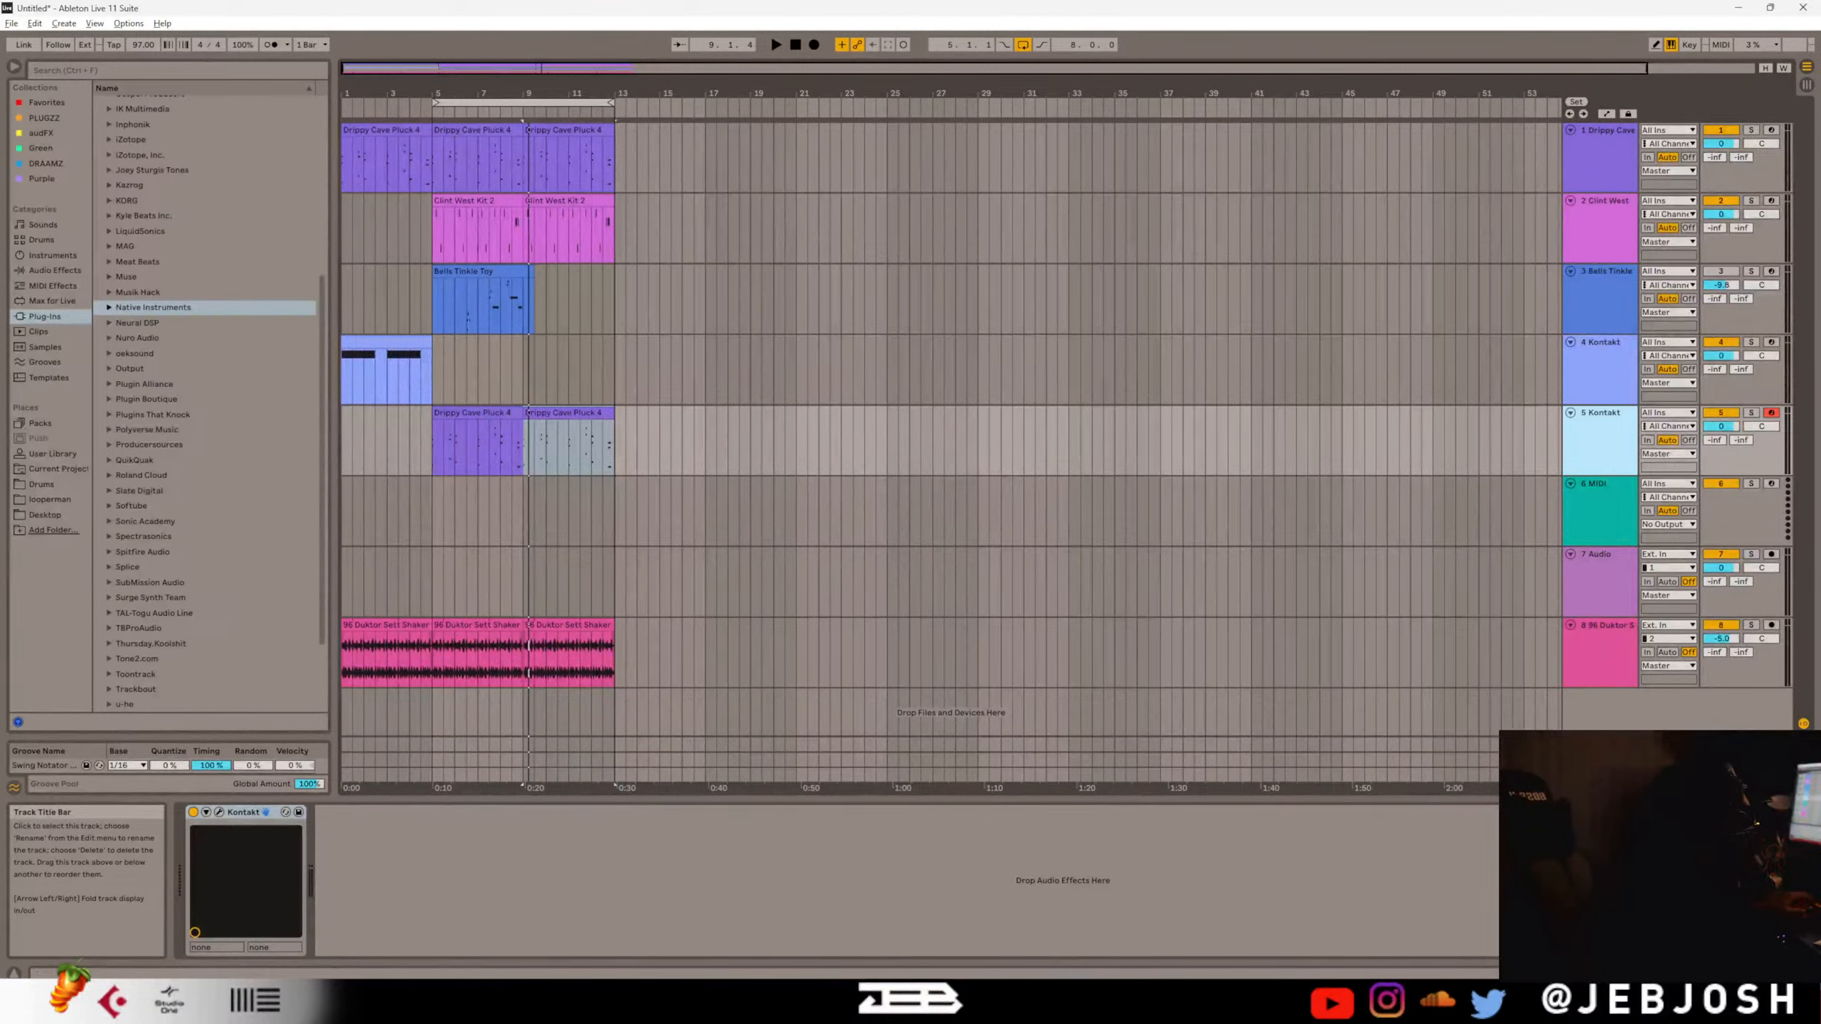
click(218, 813)
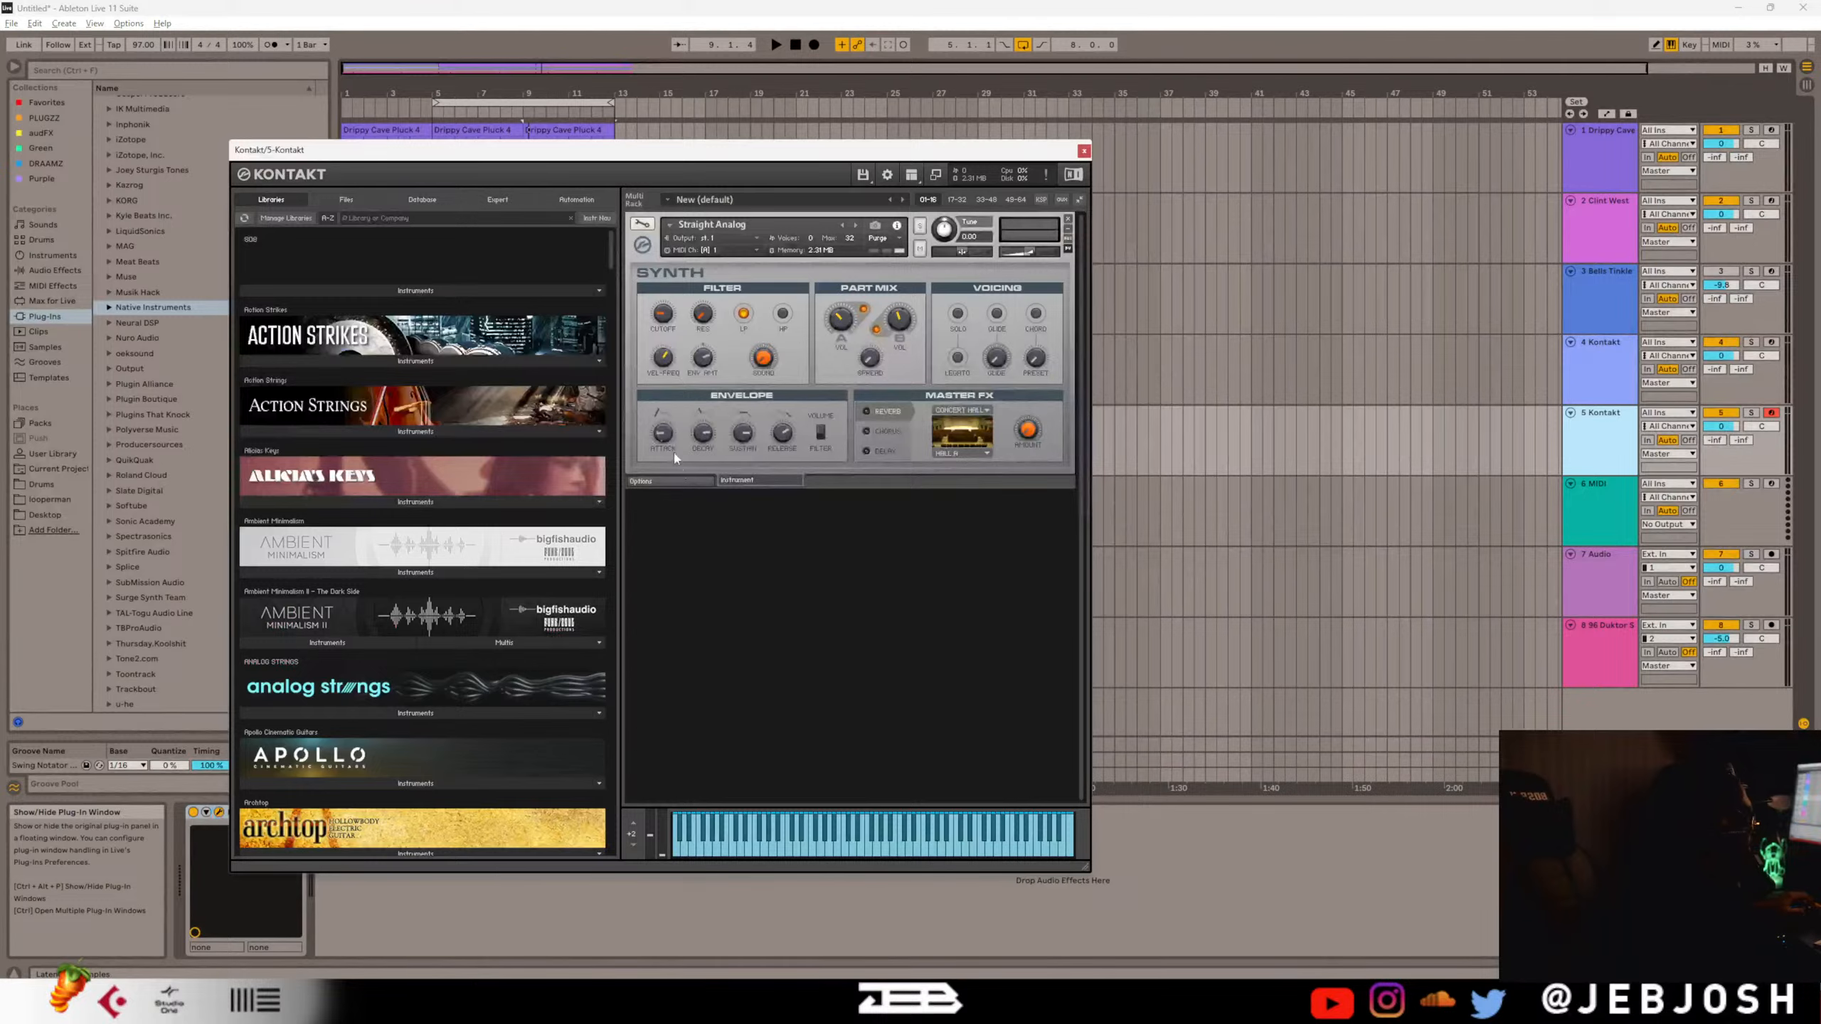
drag(607, 255, 615, 318)
click(1084, 151)
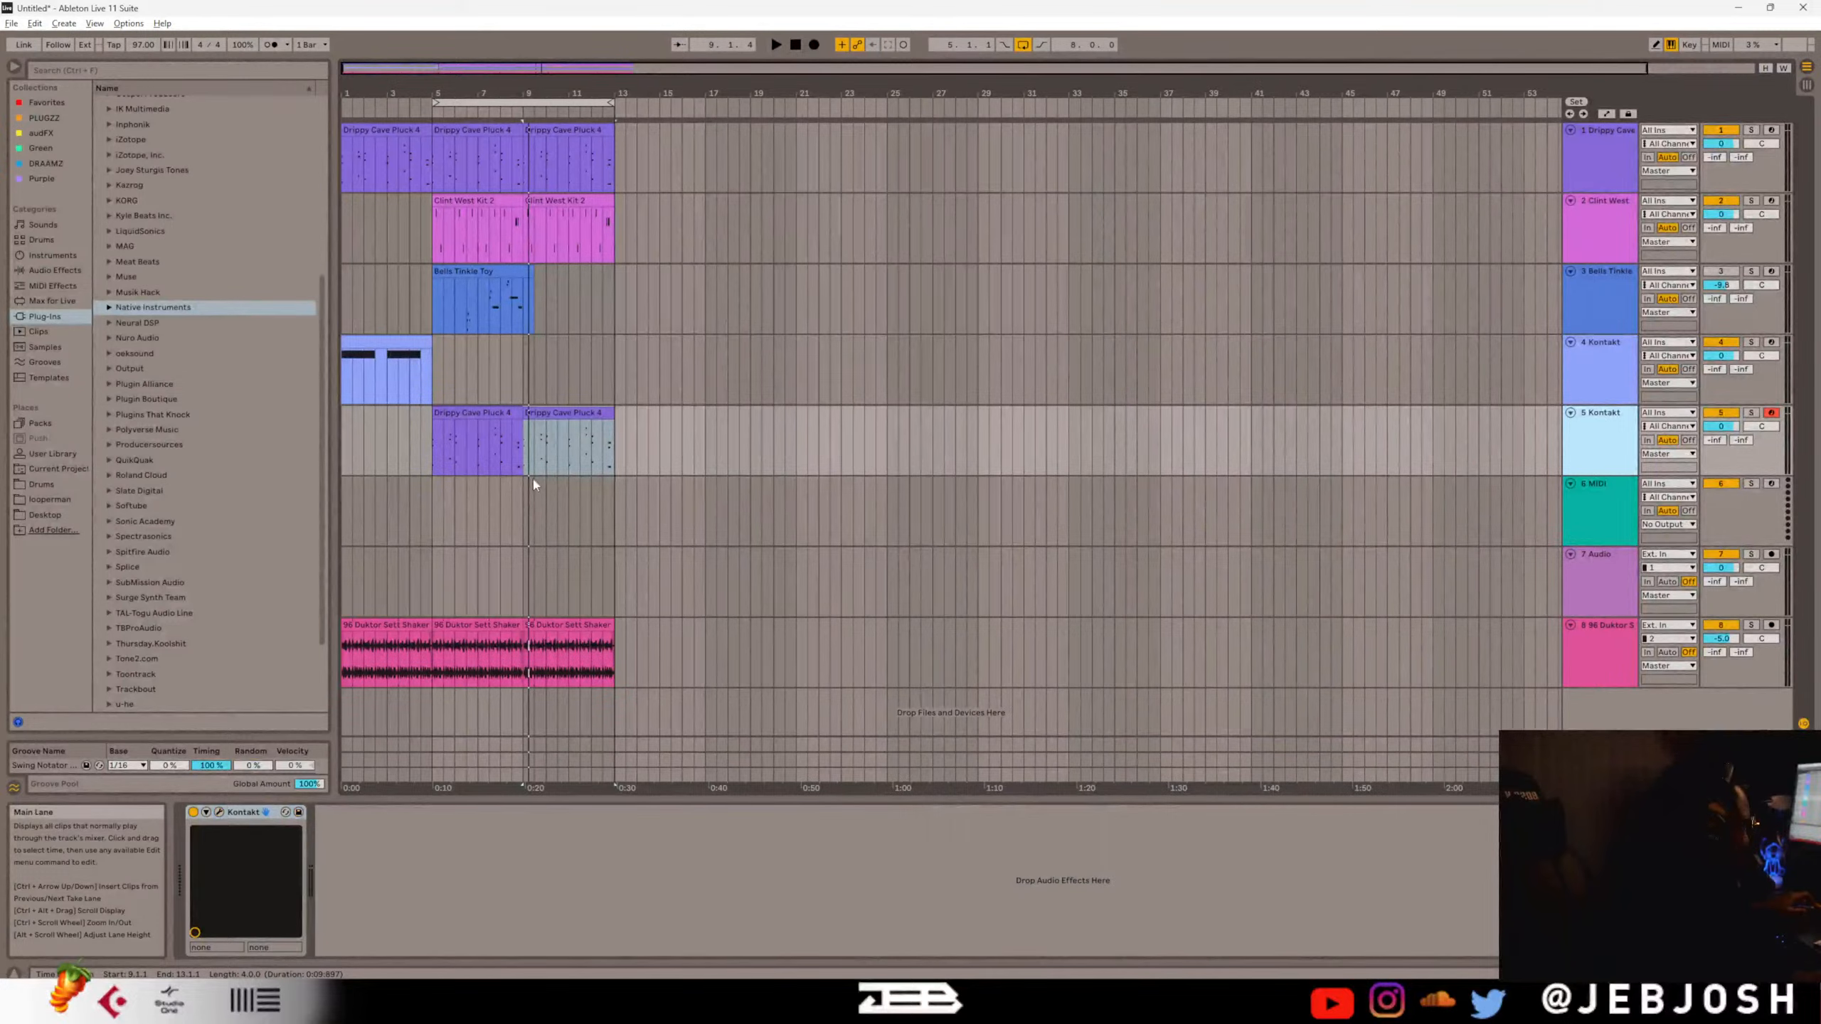
Play the arrangement from bar 5 to check the doubled pluck part with the drums.
scroll(529, 478, up, 5)
scroll(529, 479, down, 6)
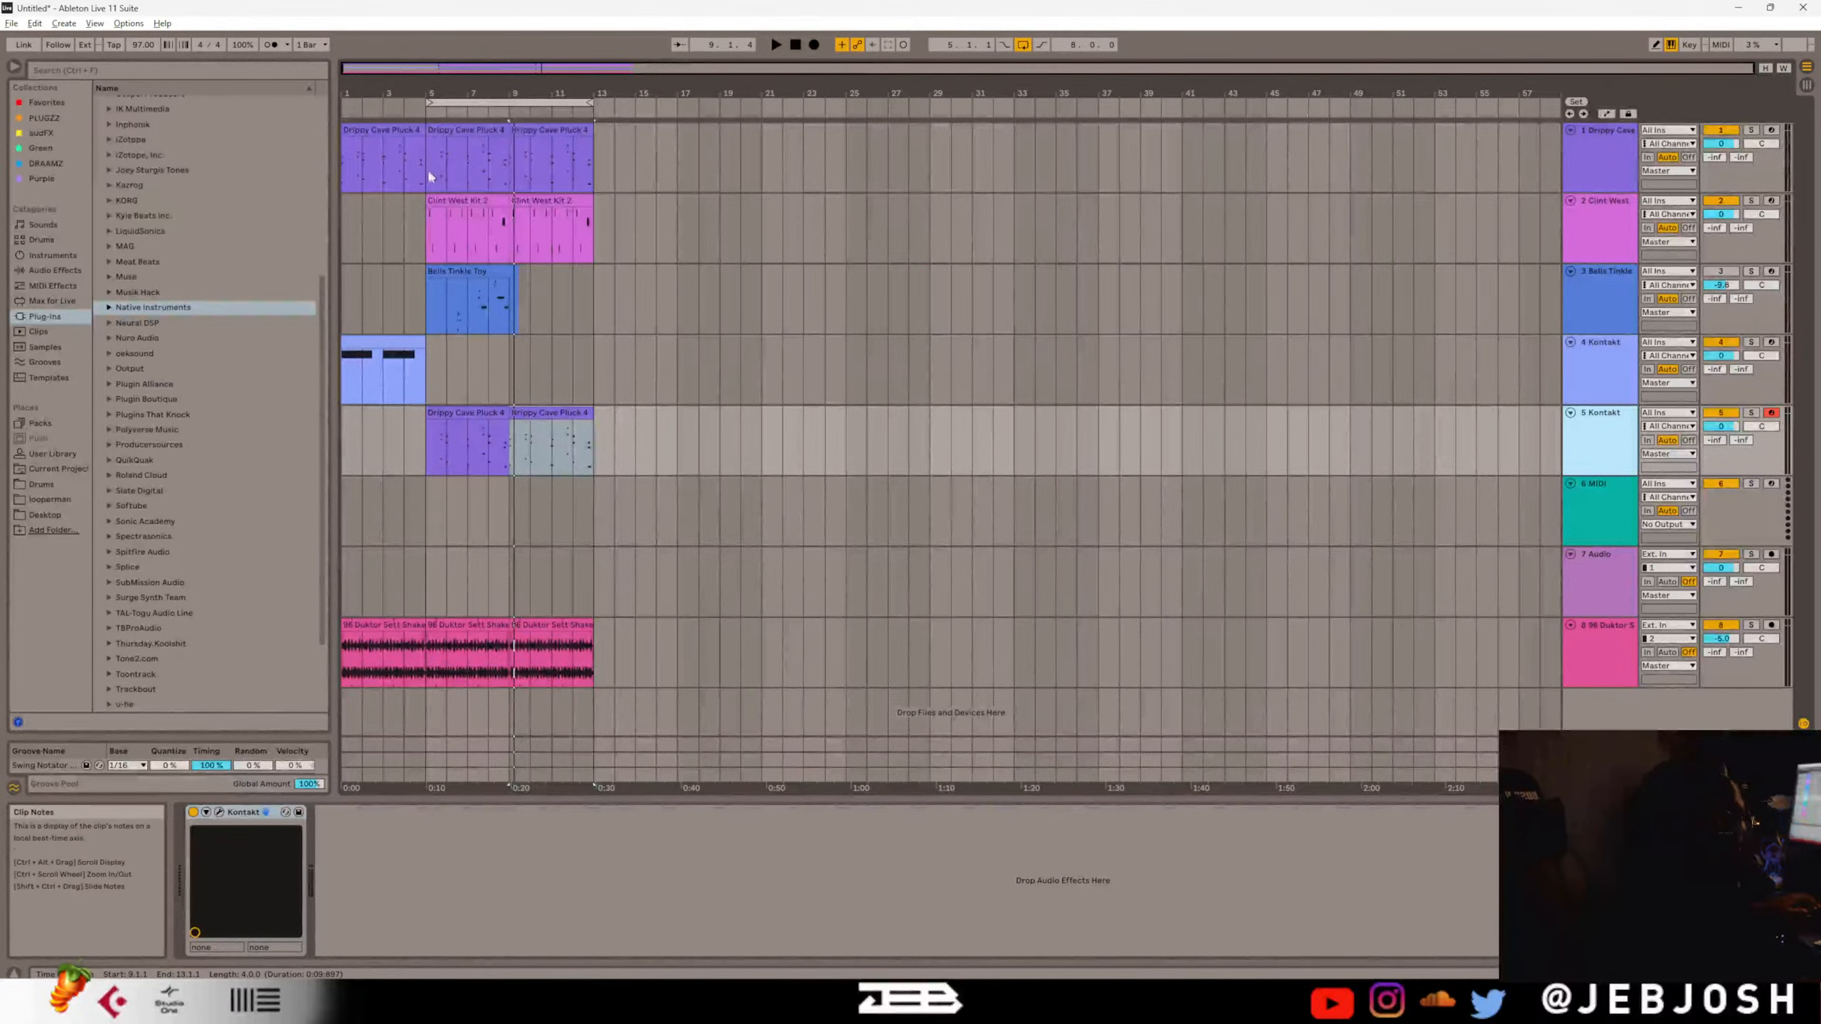
click(425, 223)
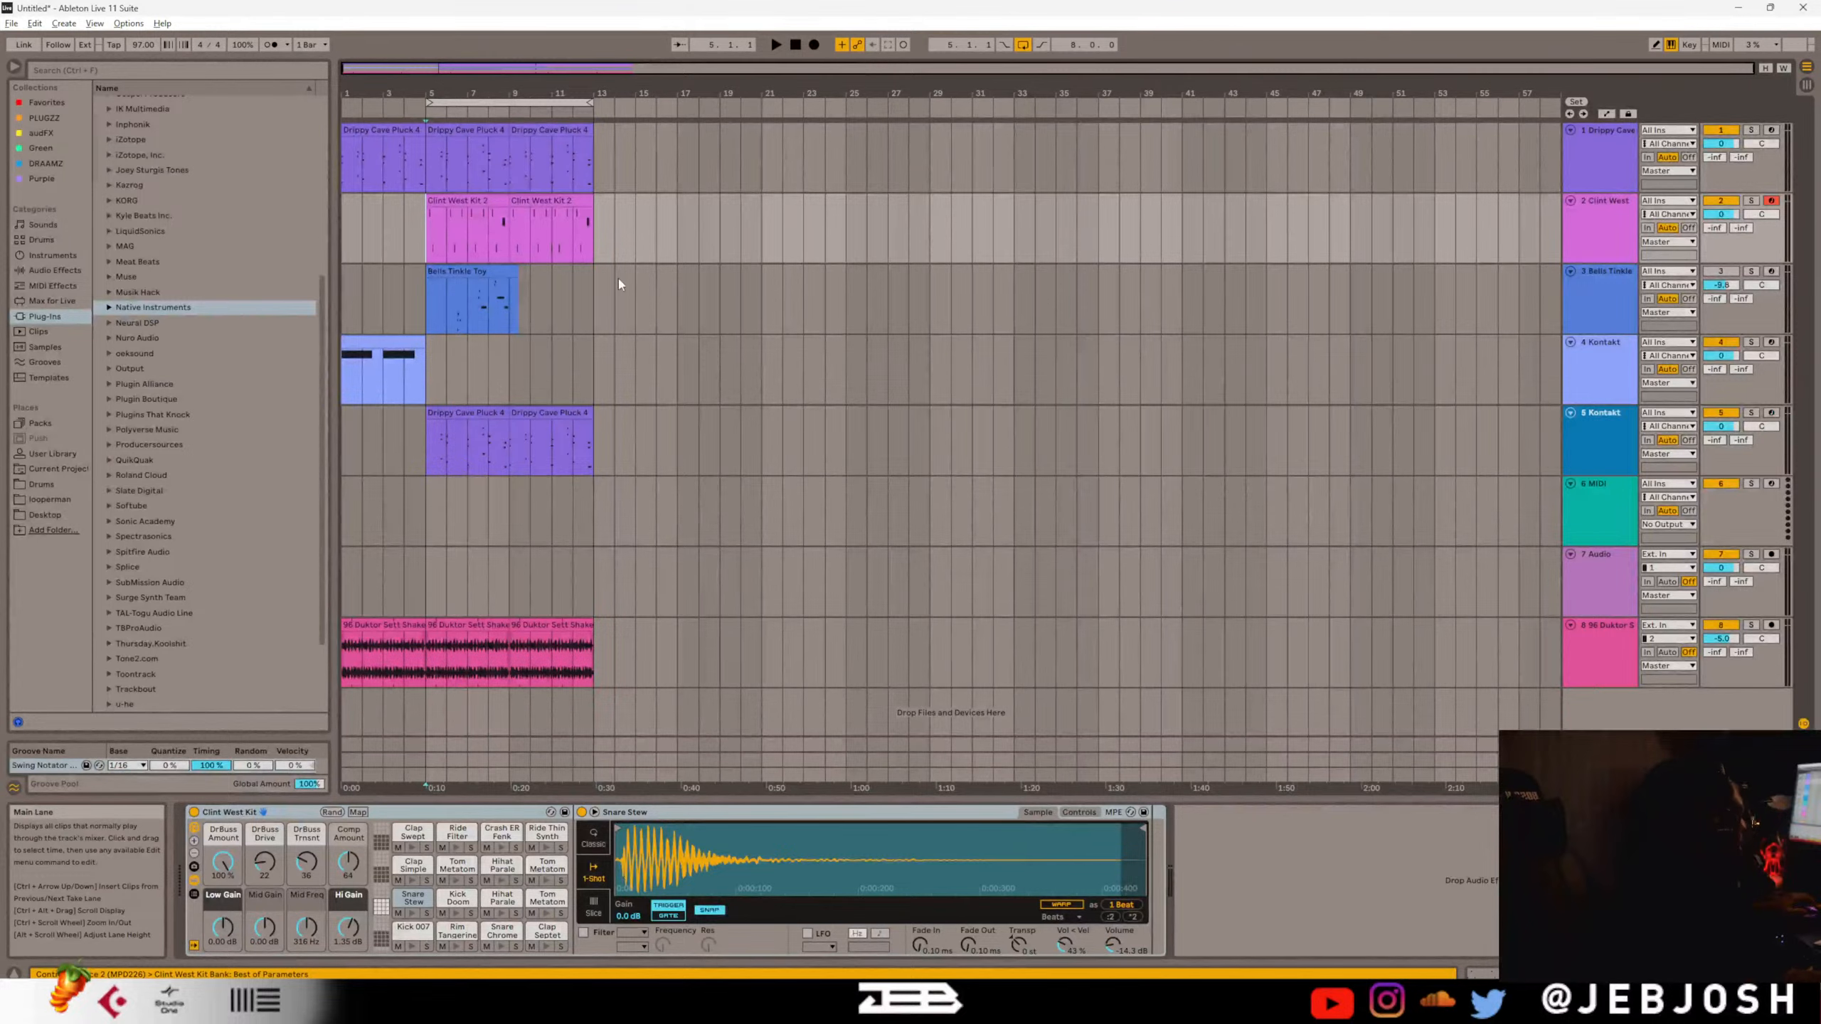
key(space)
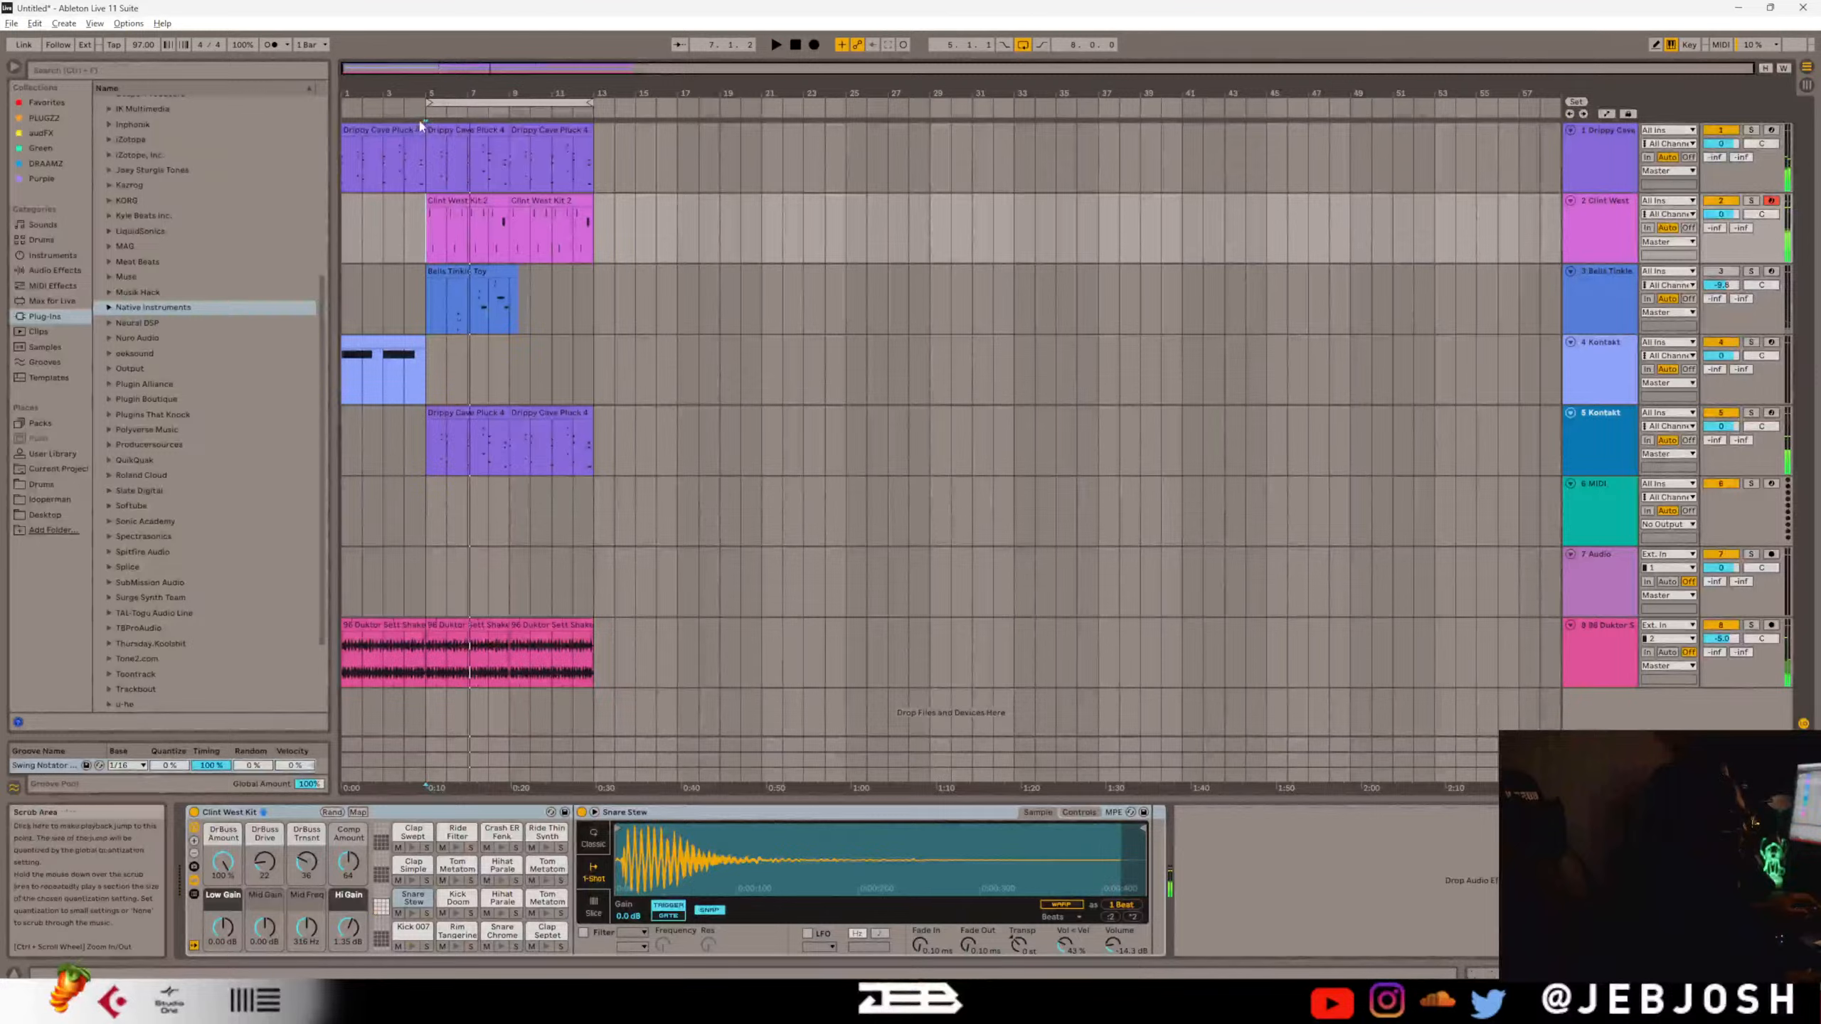
key(space)
Set the arrangement loop to start at bar 1 with a length of 12 bars and listen from the beginning.
drag(513, 103, 431, 117)
click(777, 44)
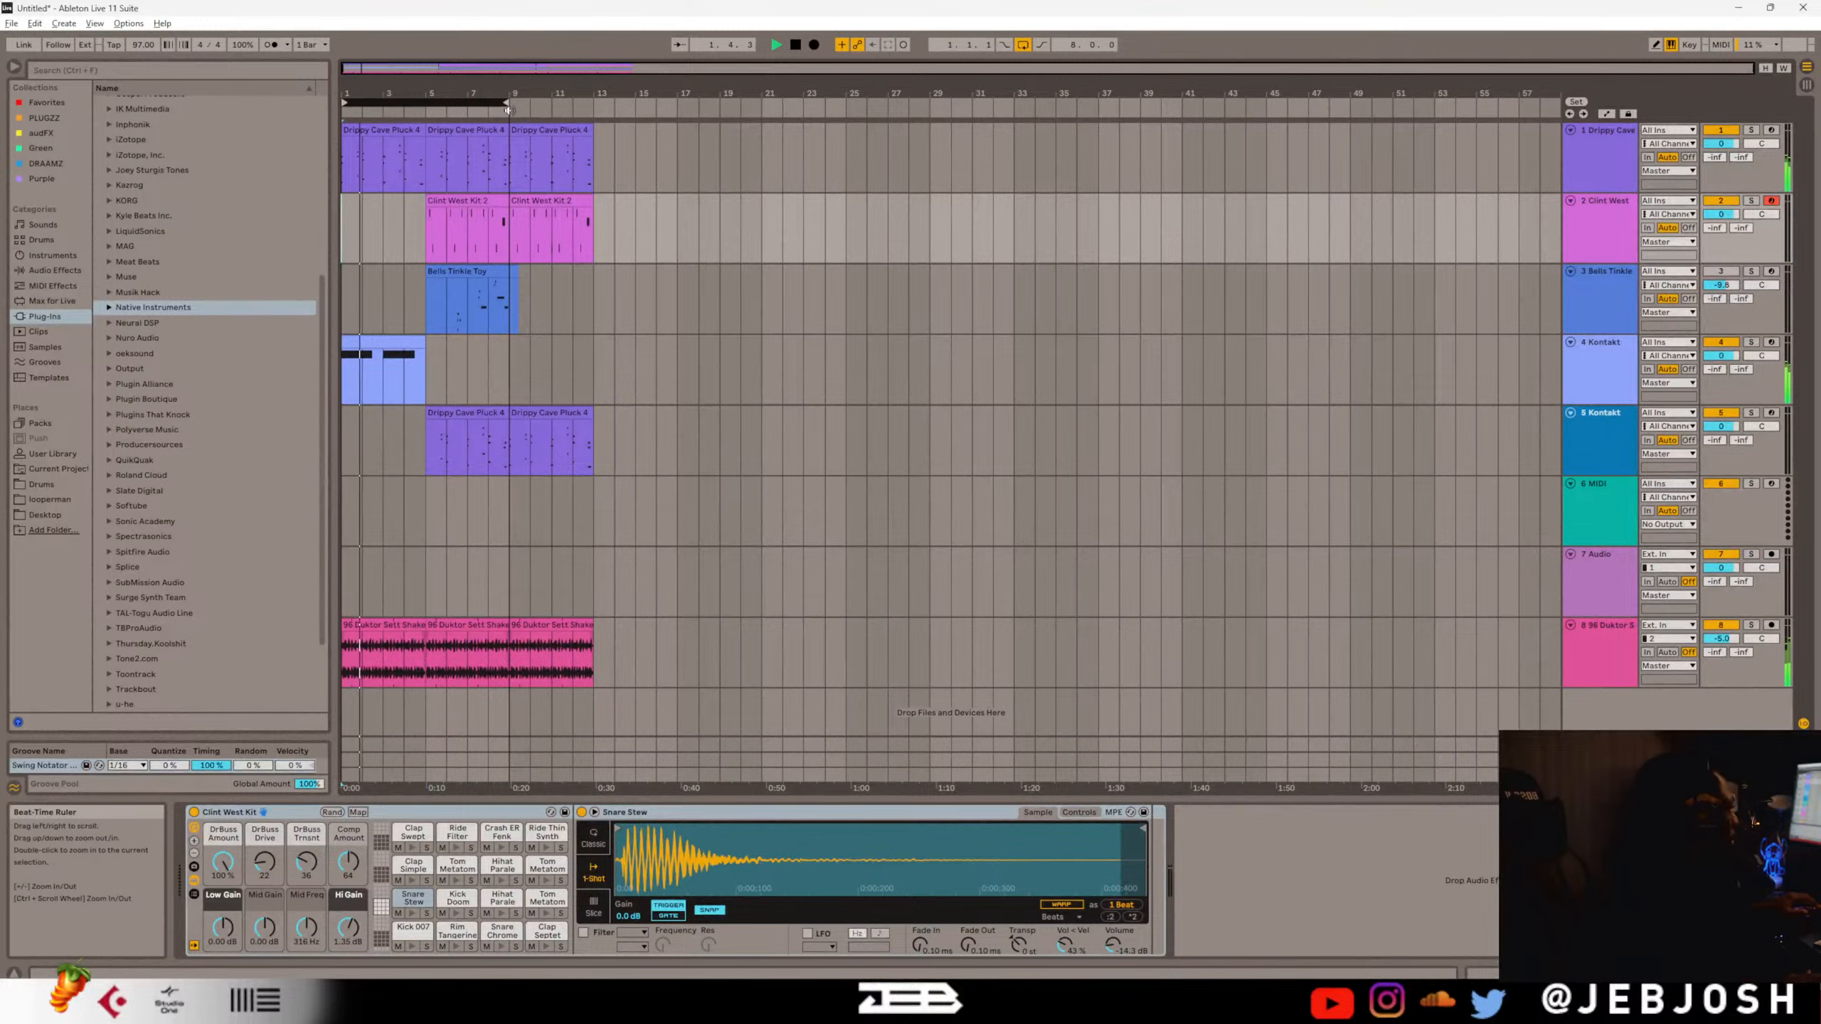
drag(508, 103, 590, 104)
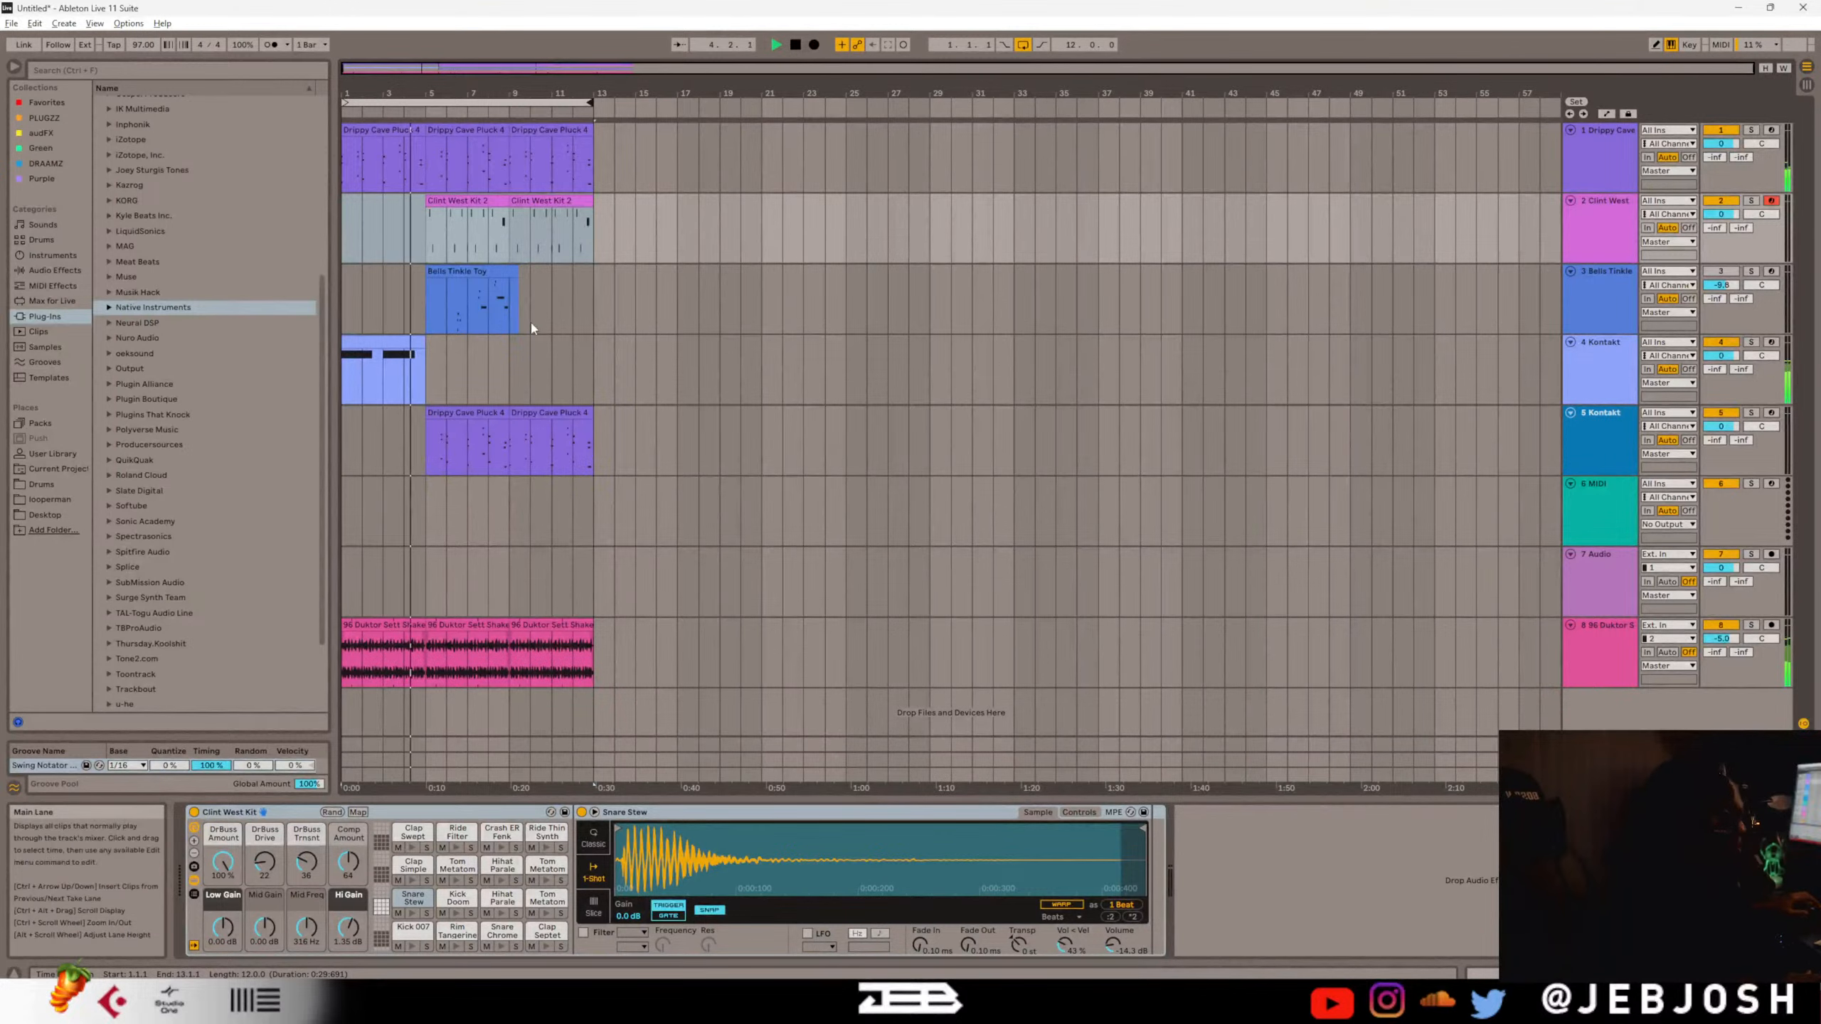
click(505, 369)
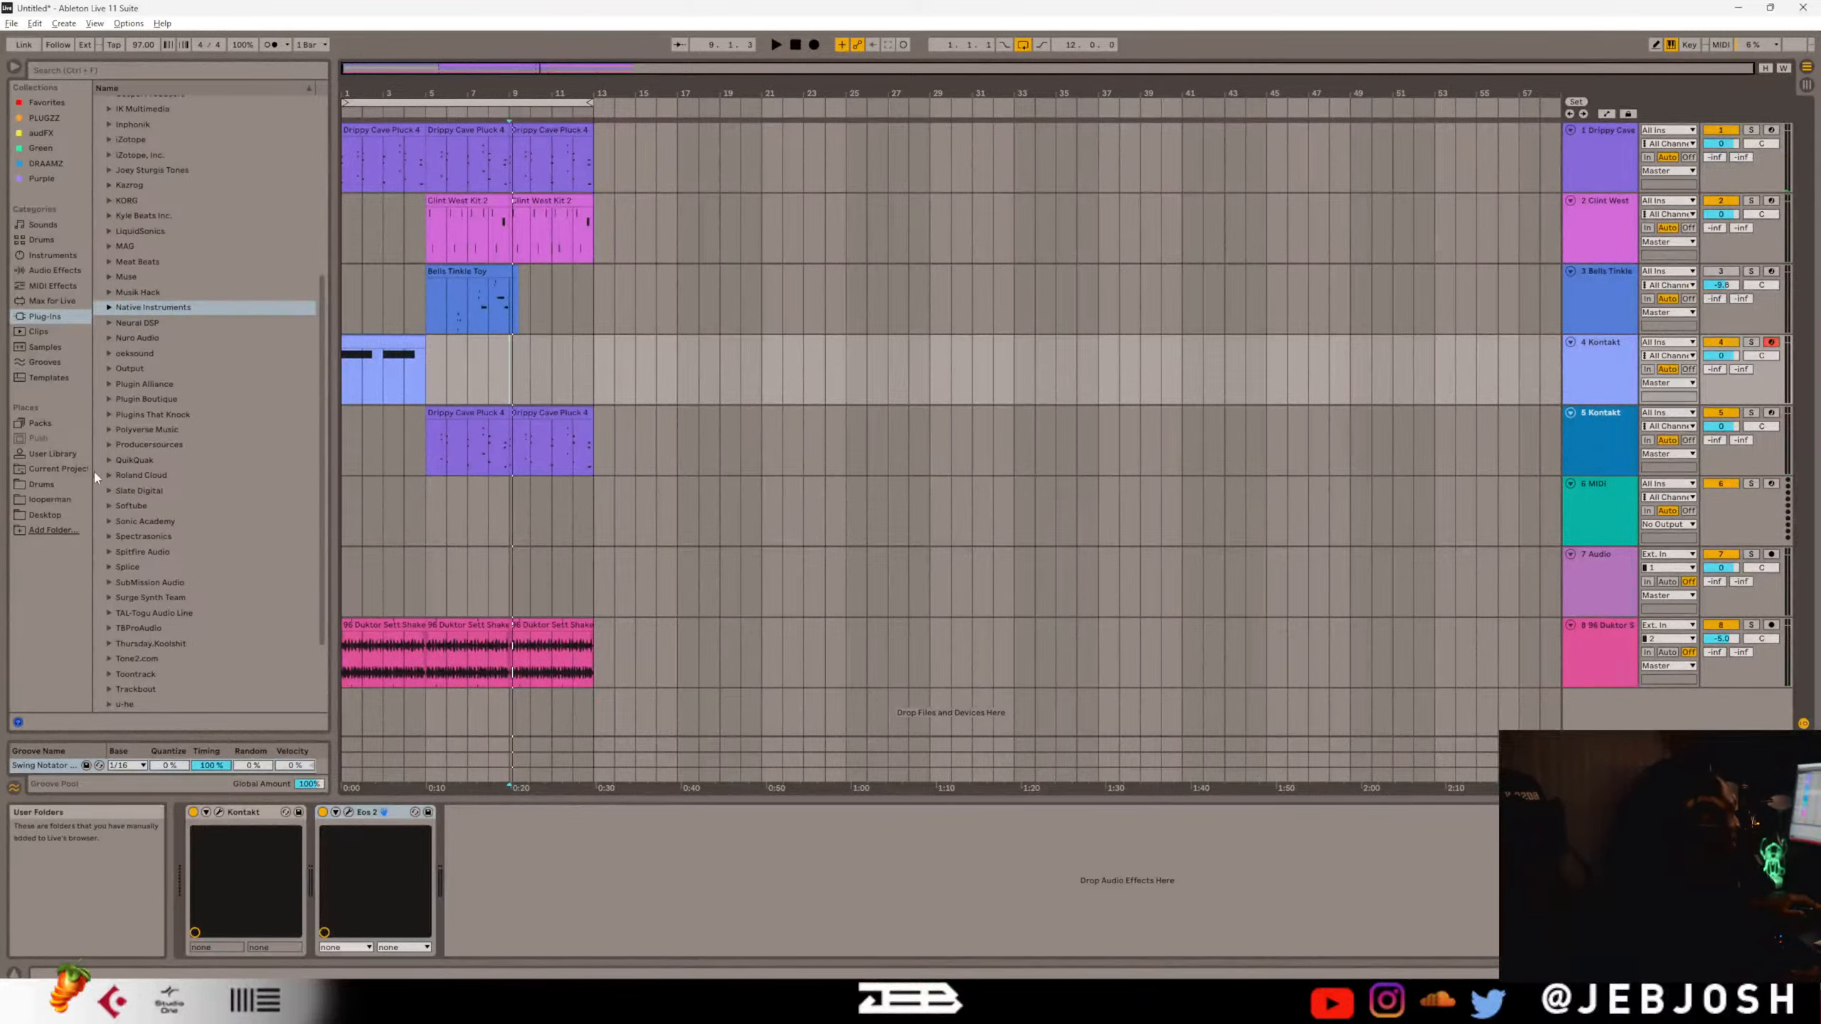
Load a Native Instruments Kontakt onto the empty MIDI track 6, skim its libraries and close its window.
scroll(127, 436, down, 2)
scroll(144, 369, up, 1)
click(108, 244)
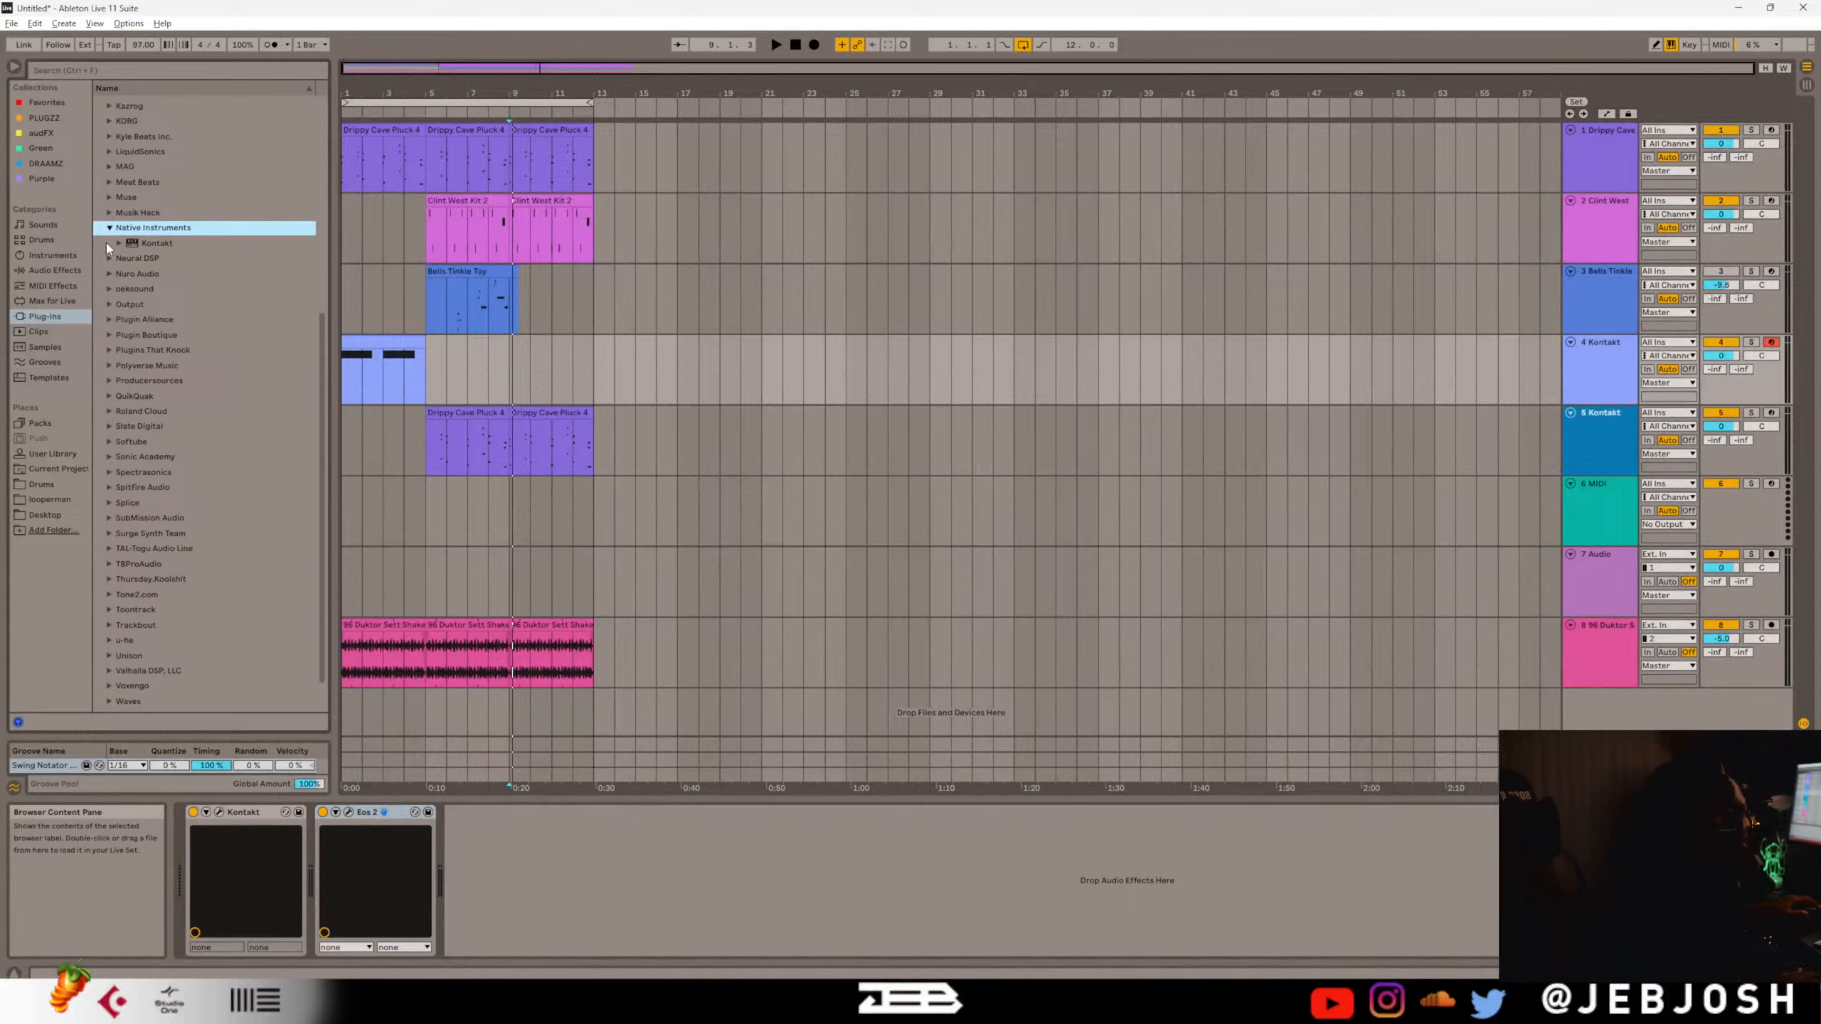
click(144, 241)
drag(144, 243, 479, 530)
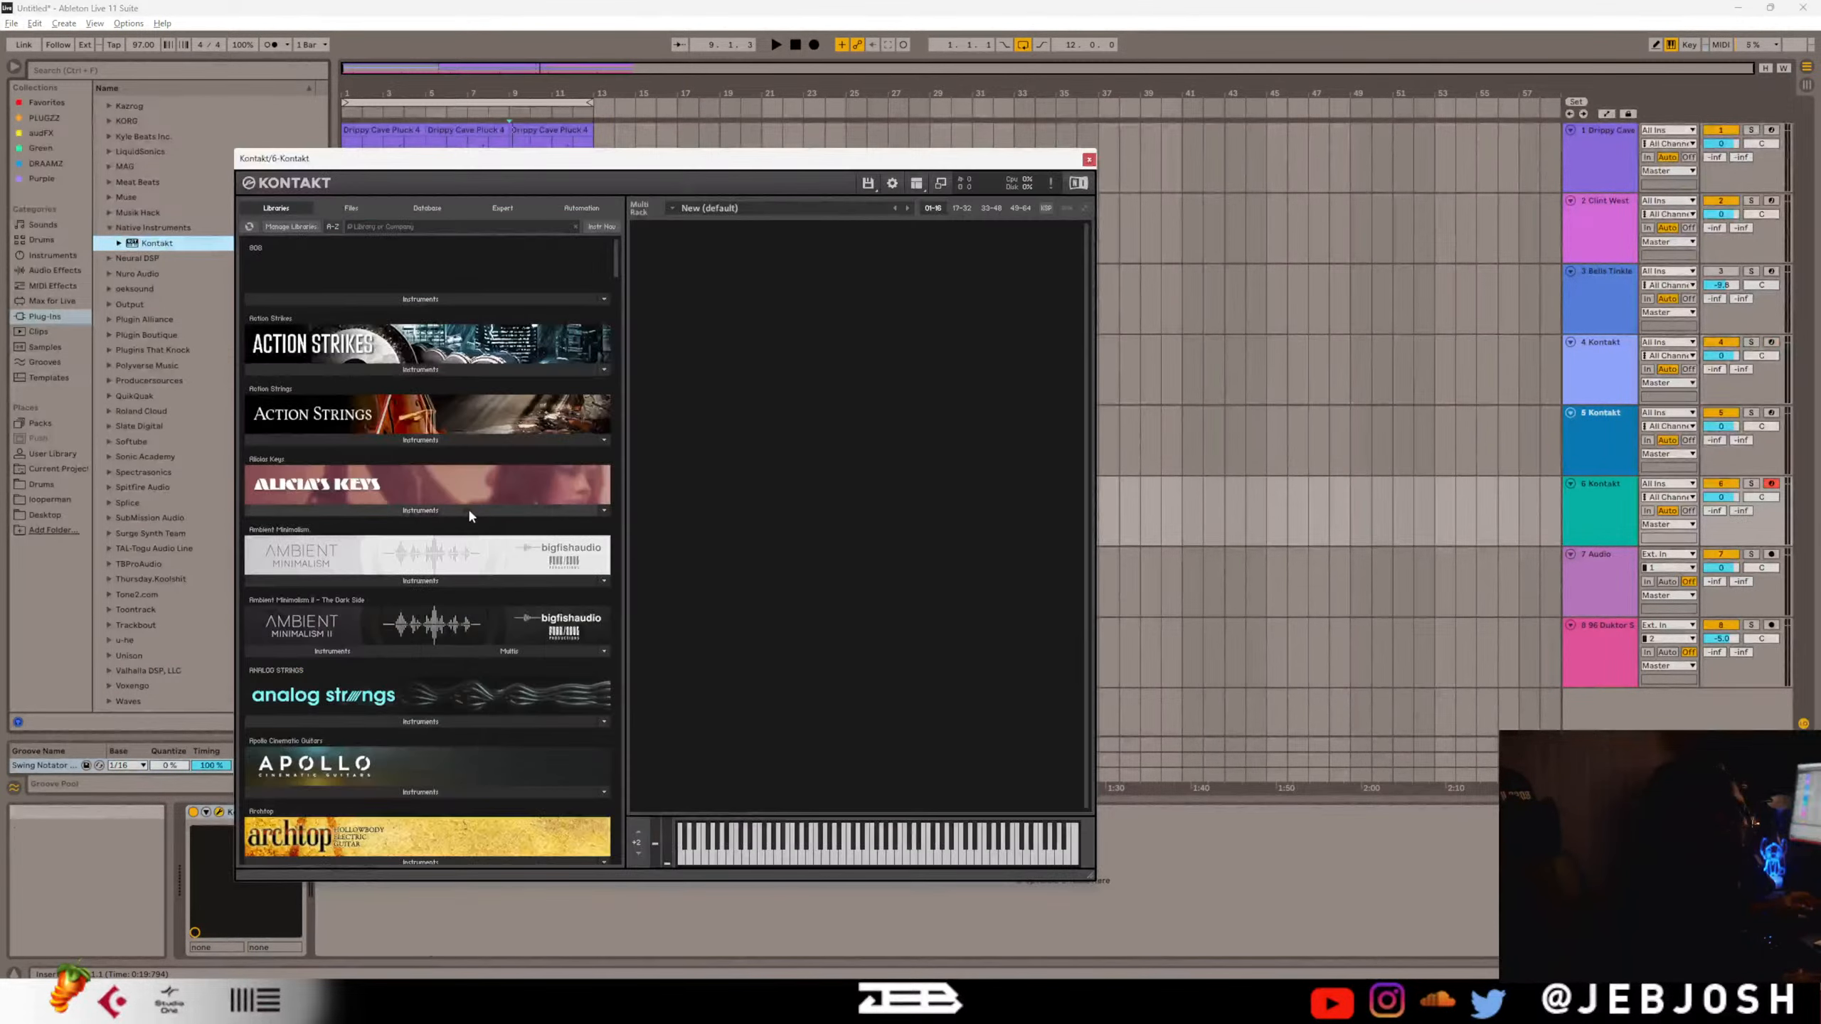
scroll(580, 342, down, 20)
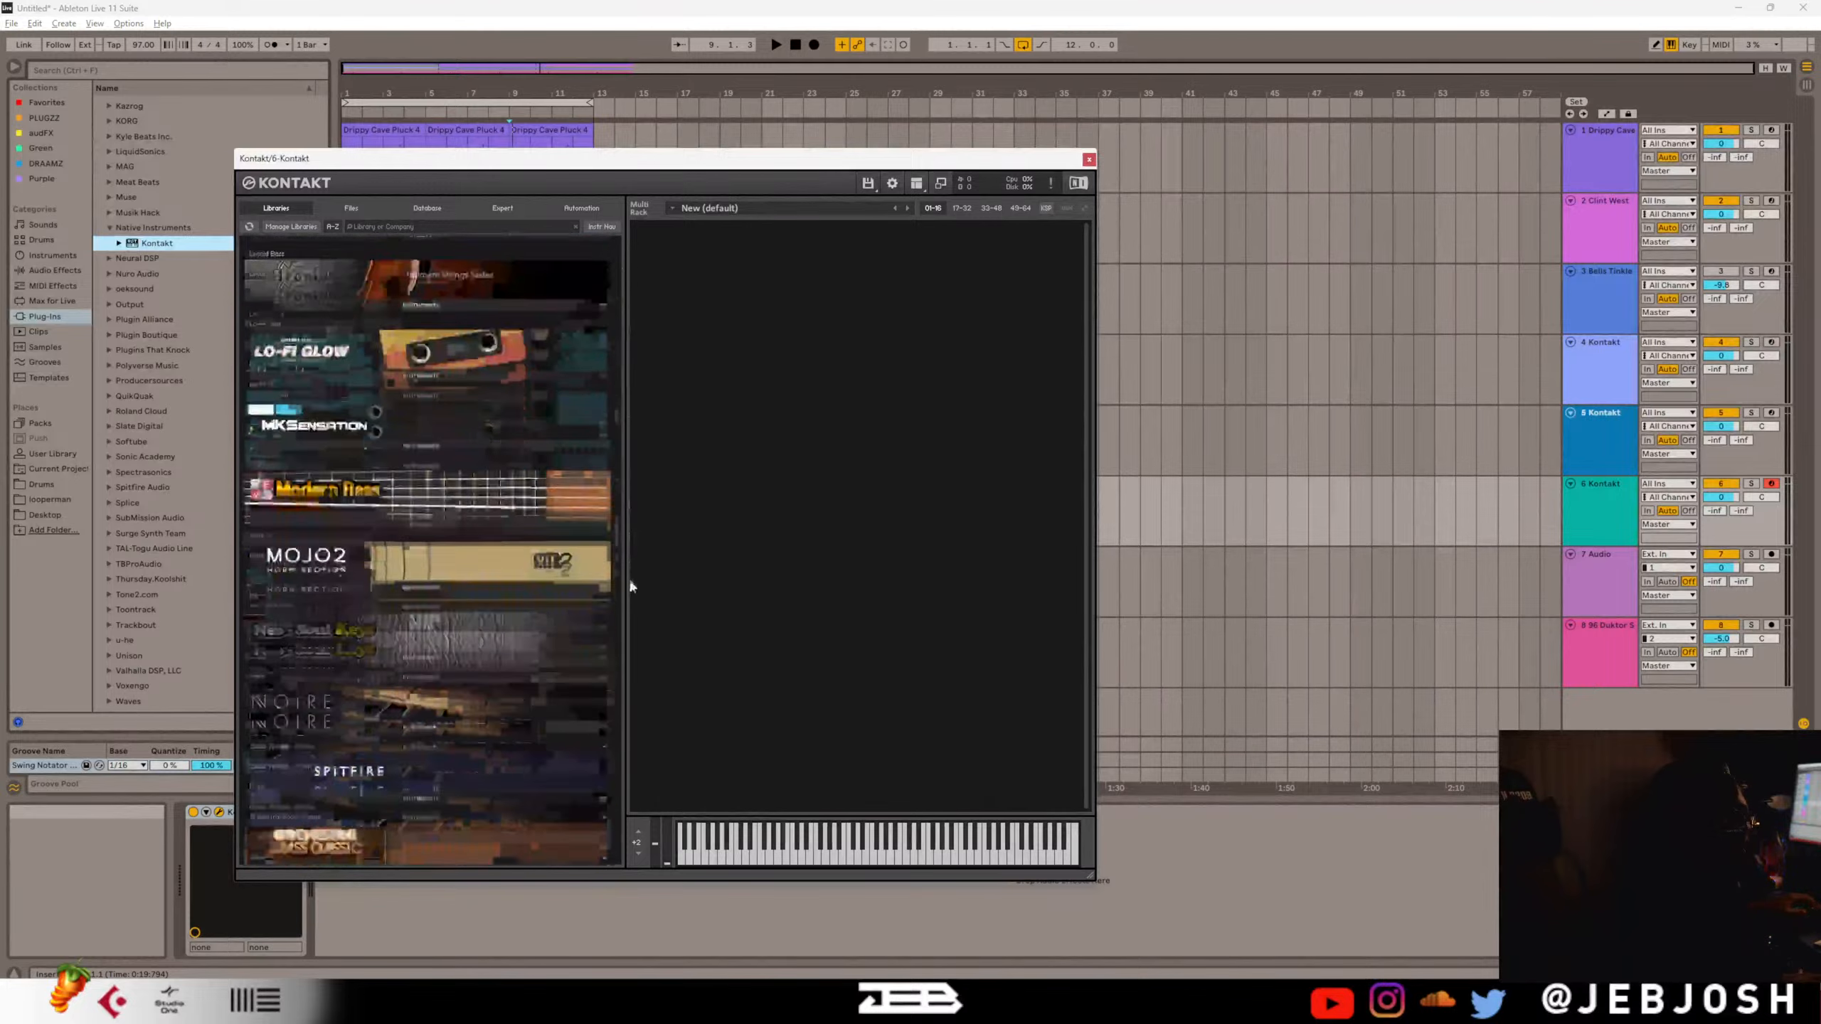
click(1087, 160)
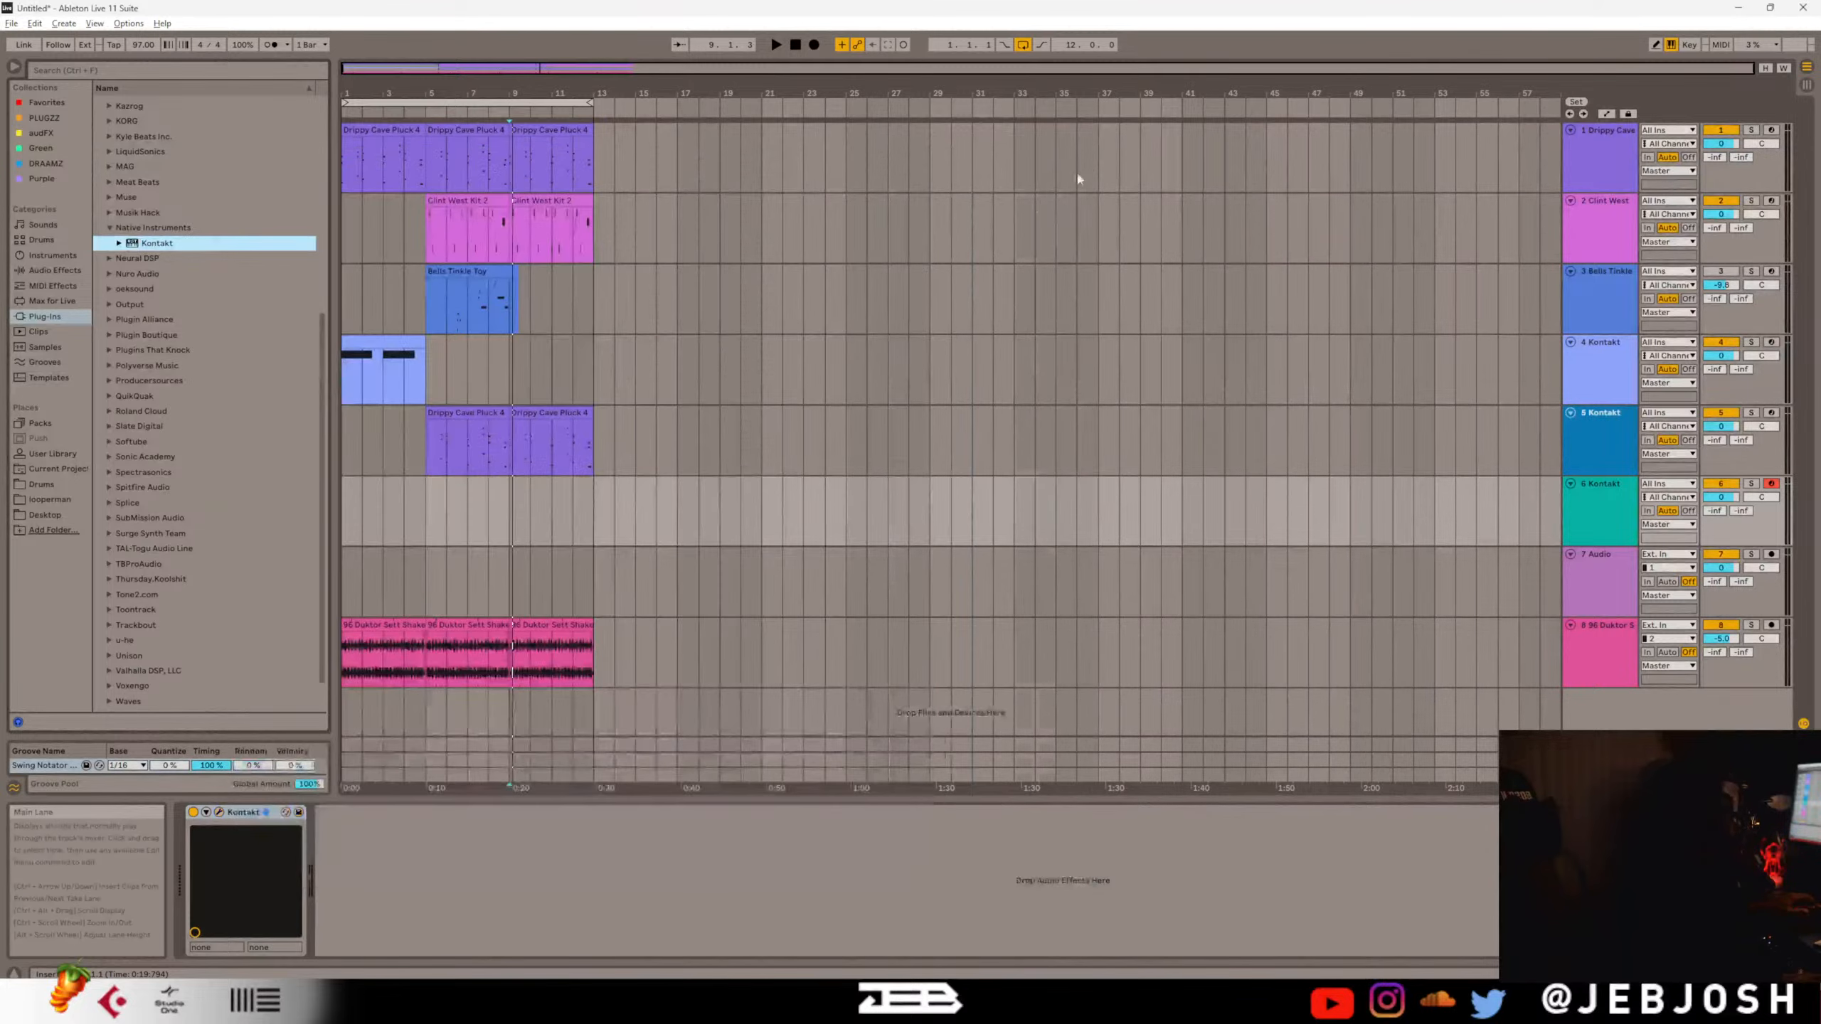
Look through the plug-in manufacturers list and search the plug-ins for "jeb", clearing the search when done.
scroll(164, 674, down, 1)
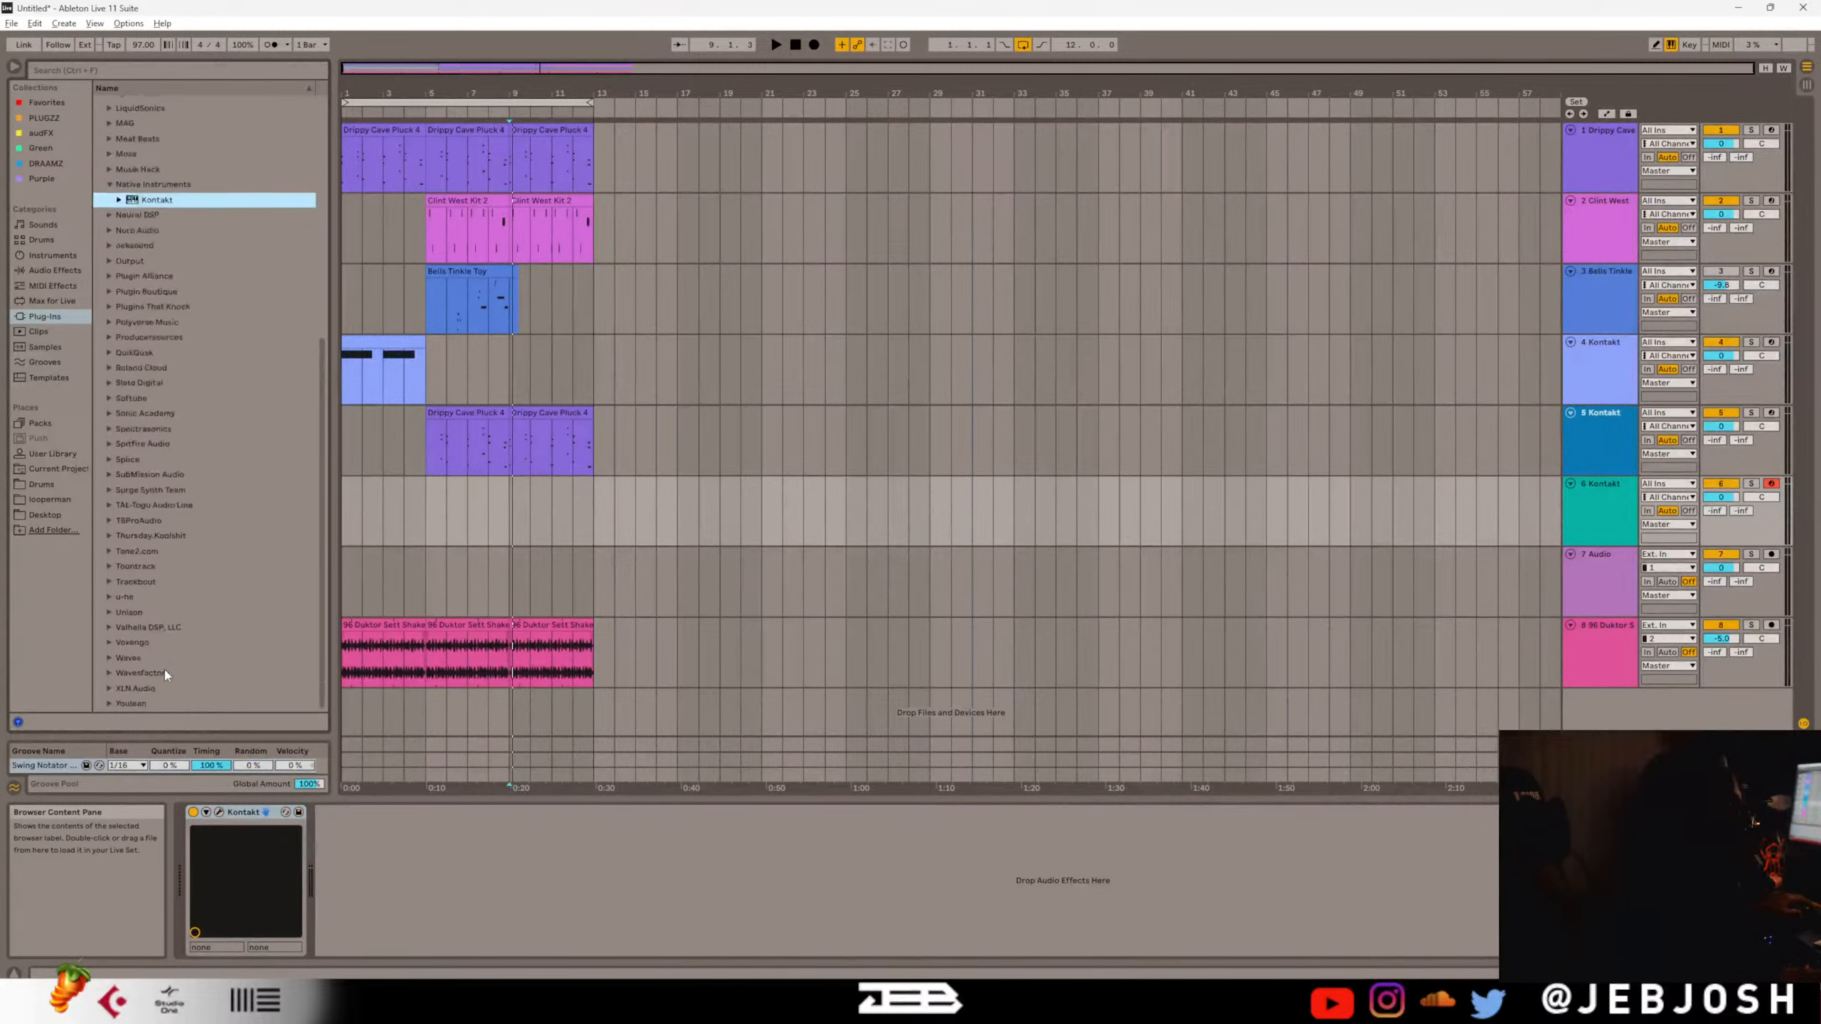
scroll(151, 450, up, 2)
scroll(151, 451, up, 5)
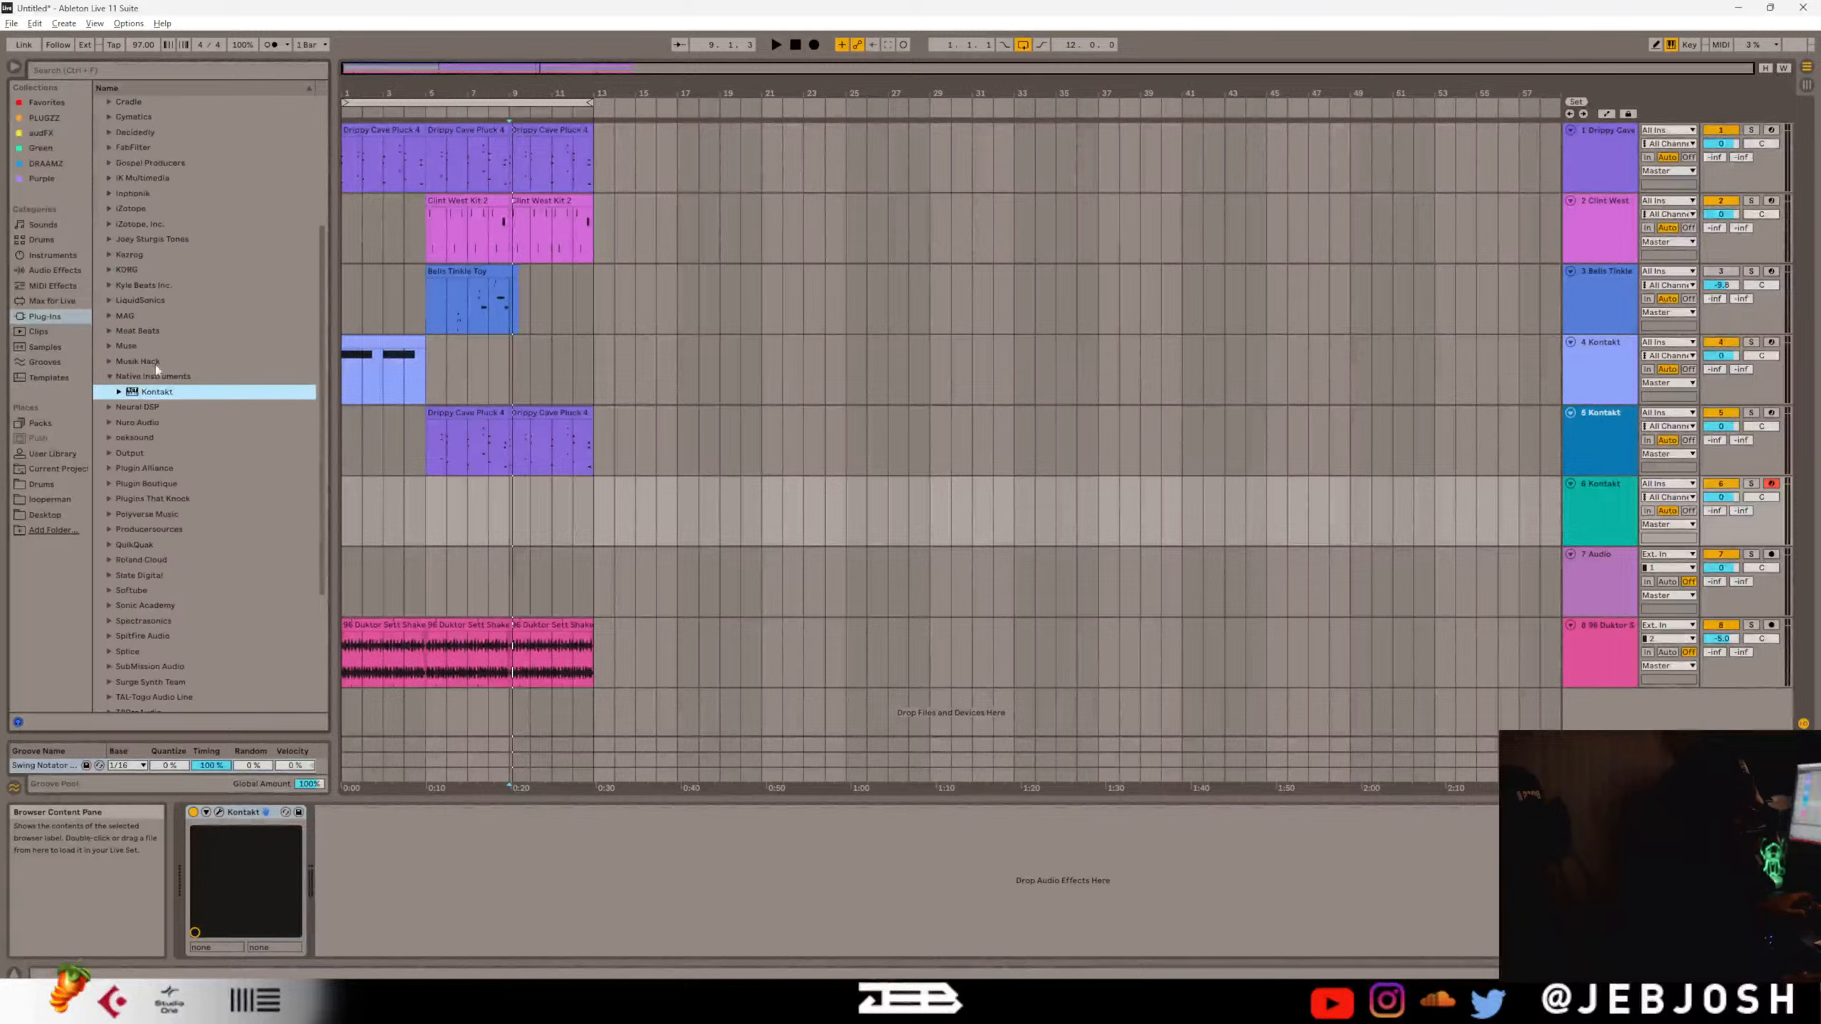
scroll(105, 272, up, 1)
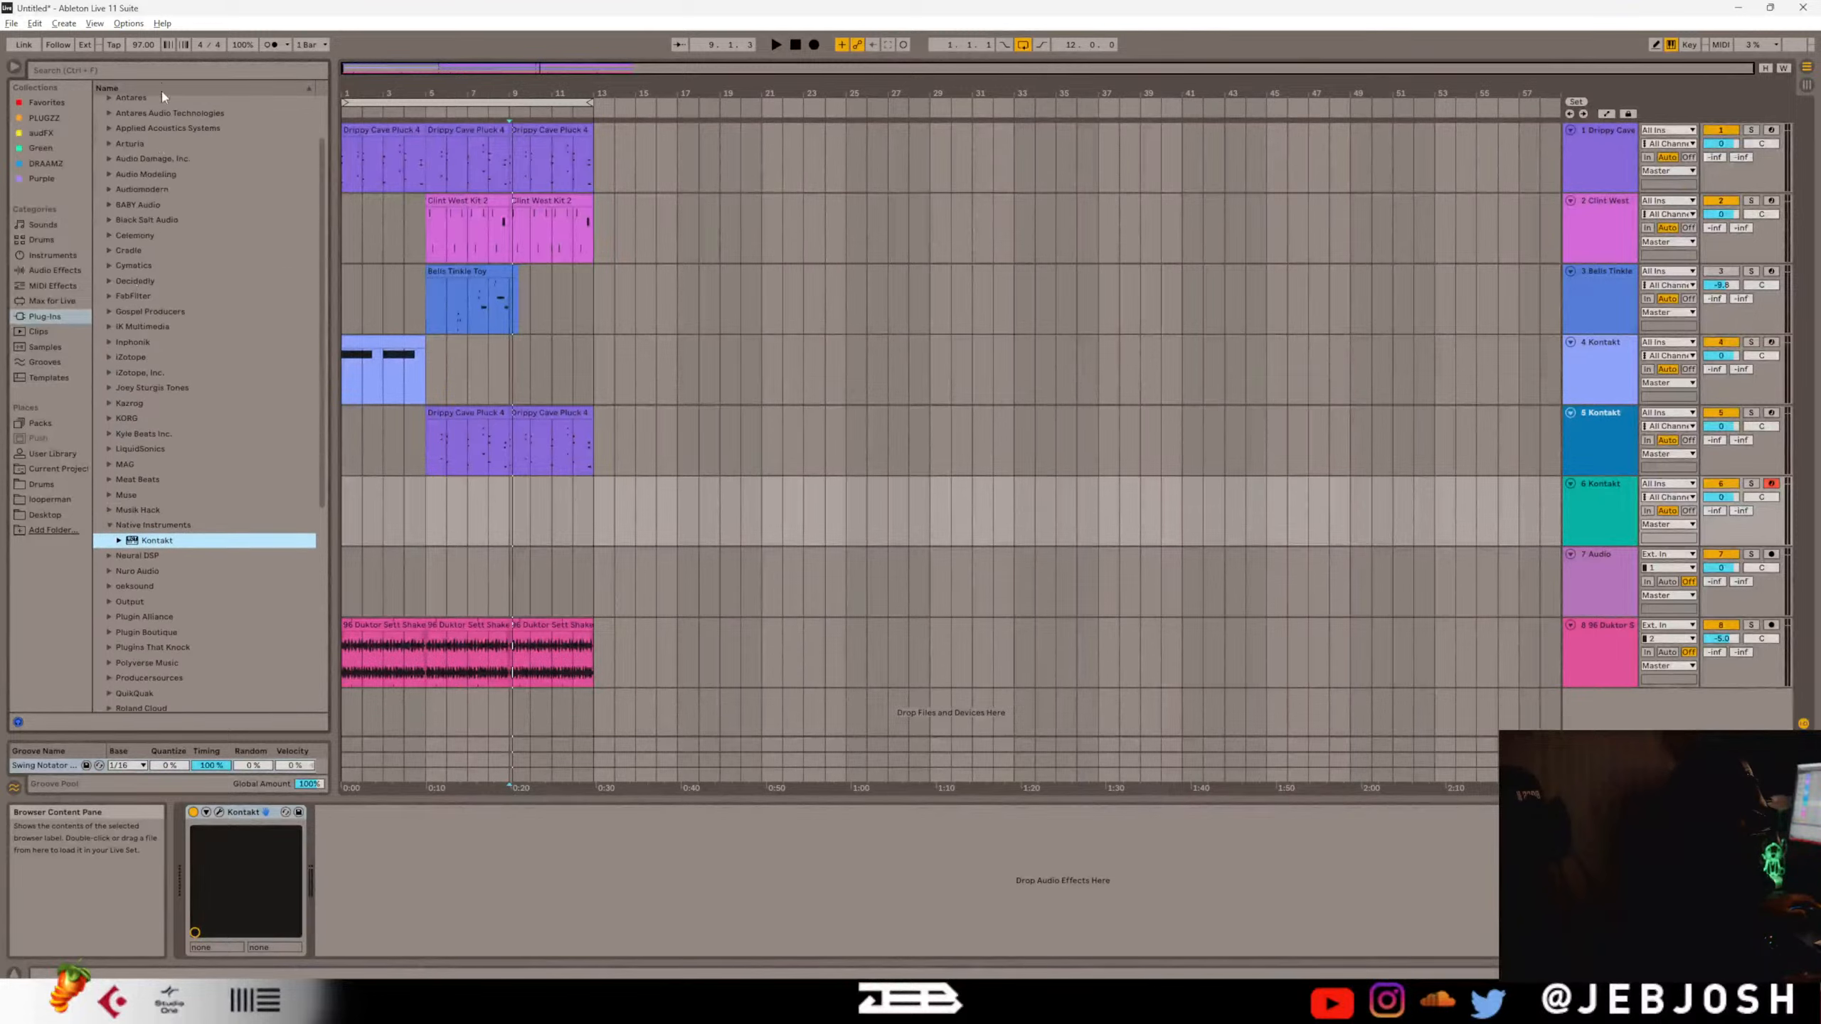
click(160, 72)
text(jeb)
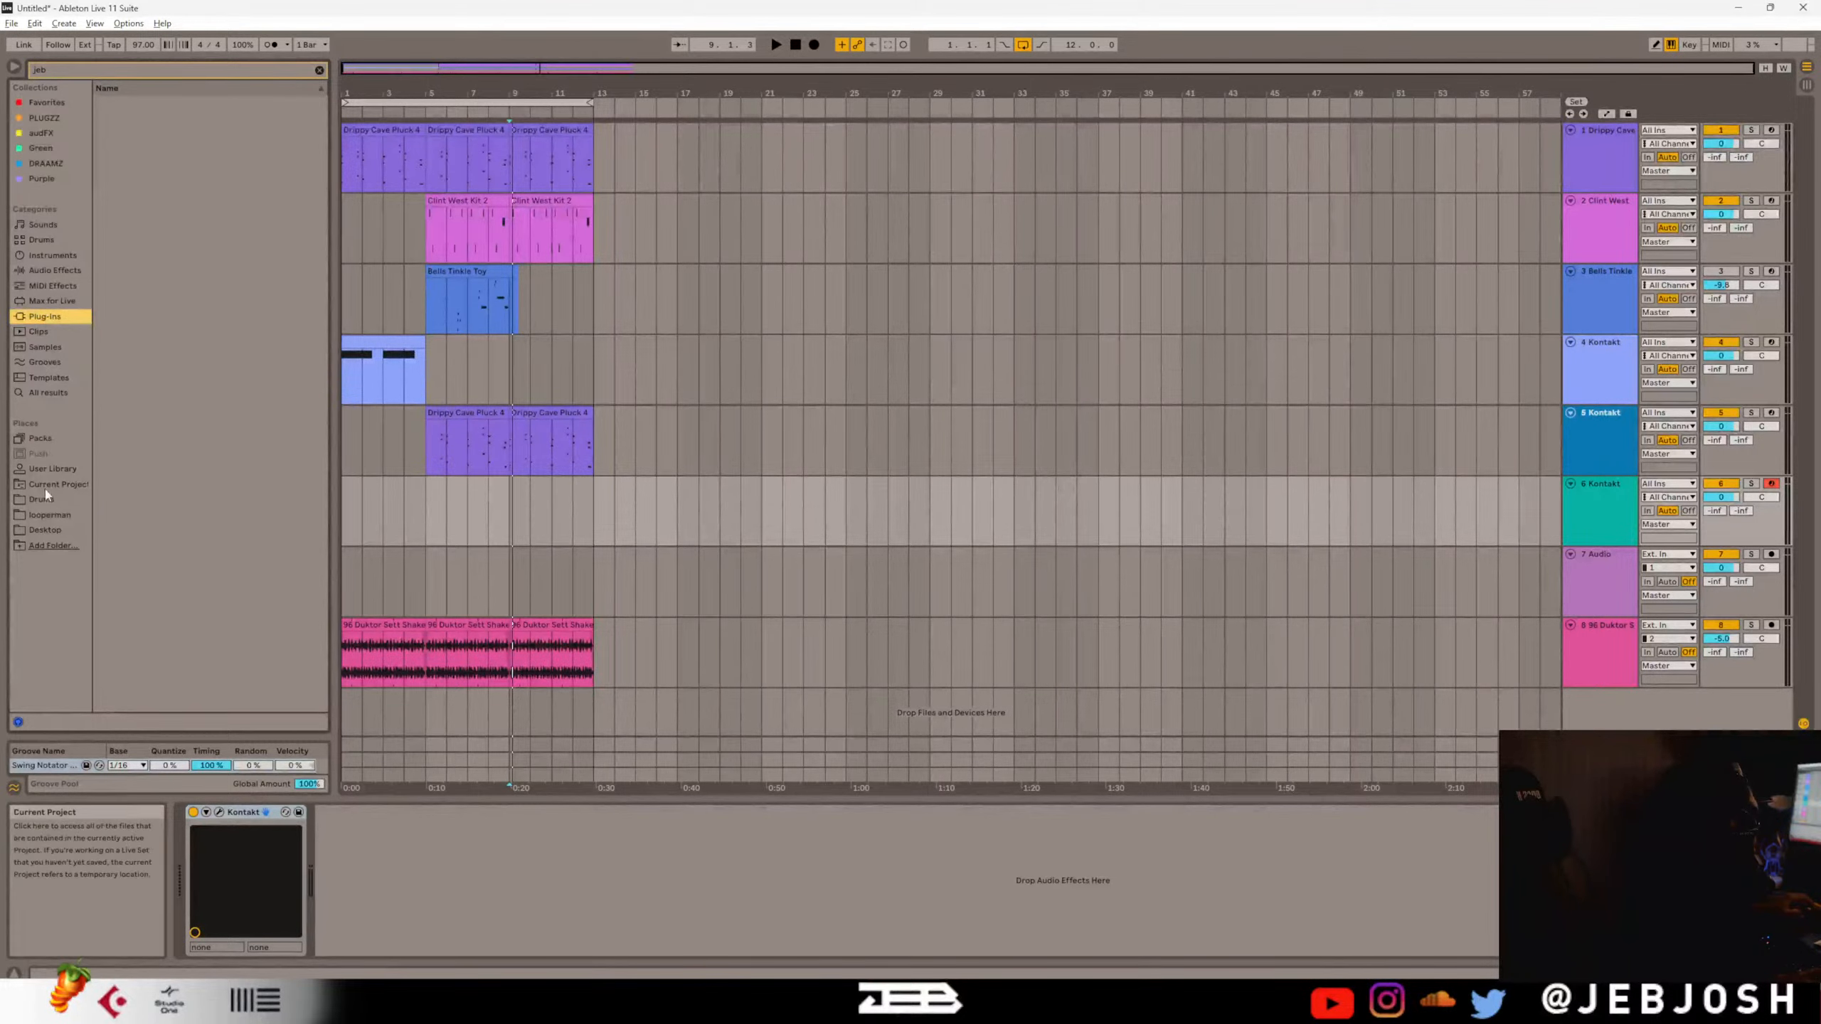
click(320, 71)
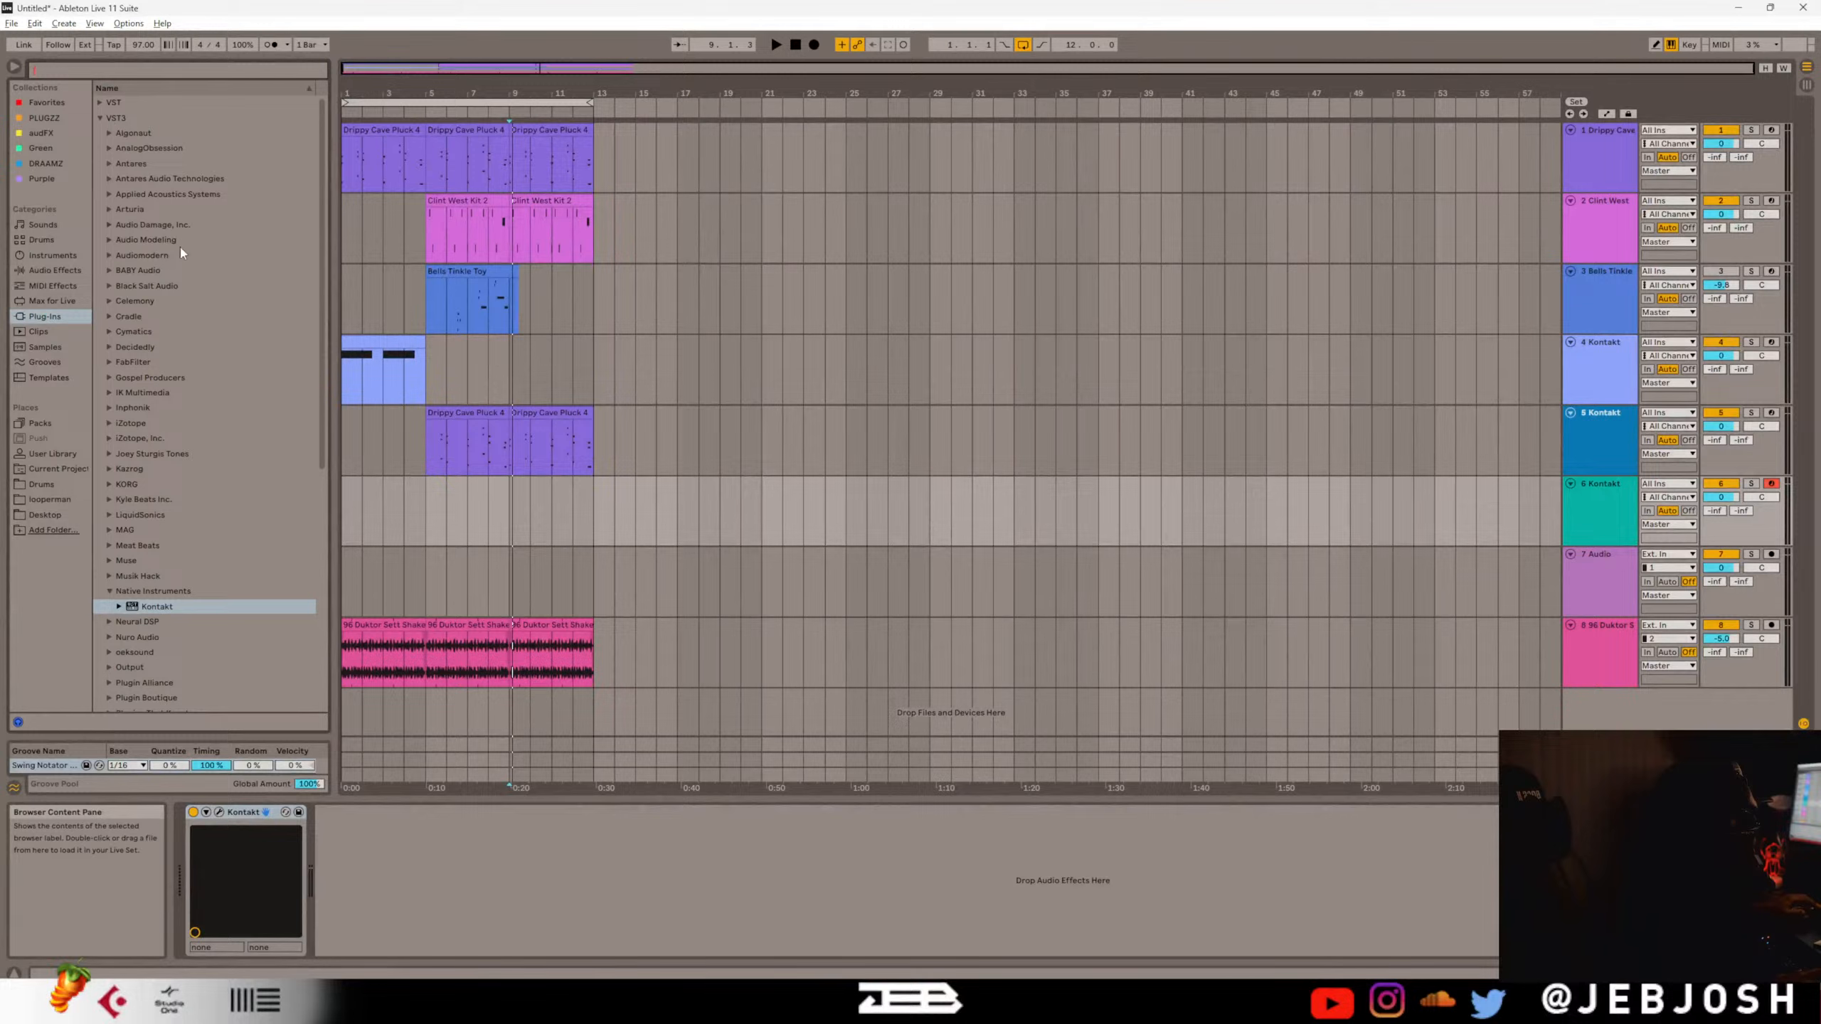
scroll(180, 311, down, 1)
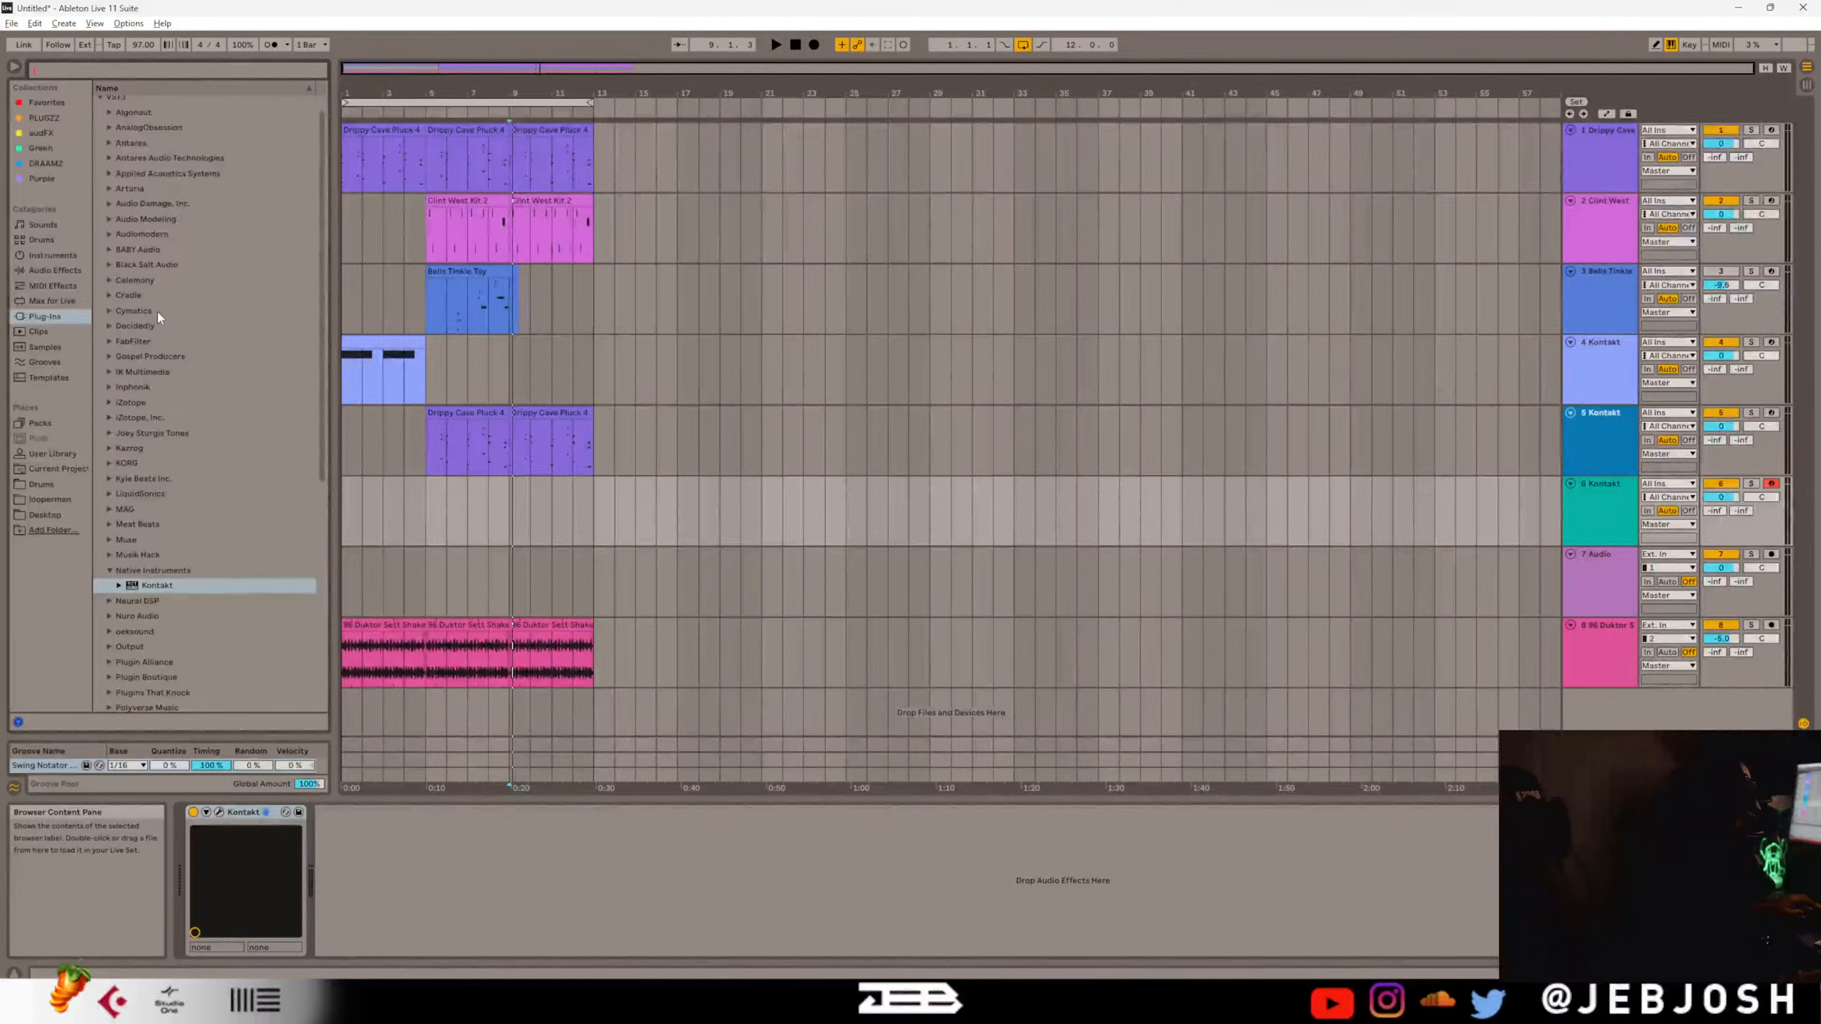
Save the Live Set in the chargie Project folder under the name "experiment 202".
click(12, 23)
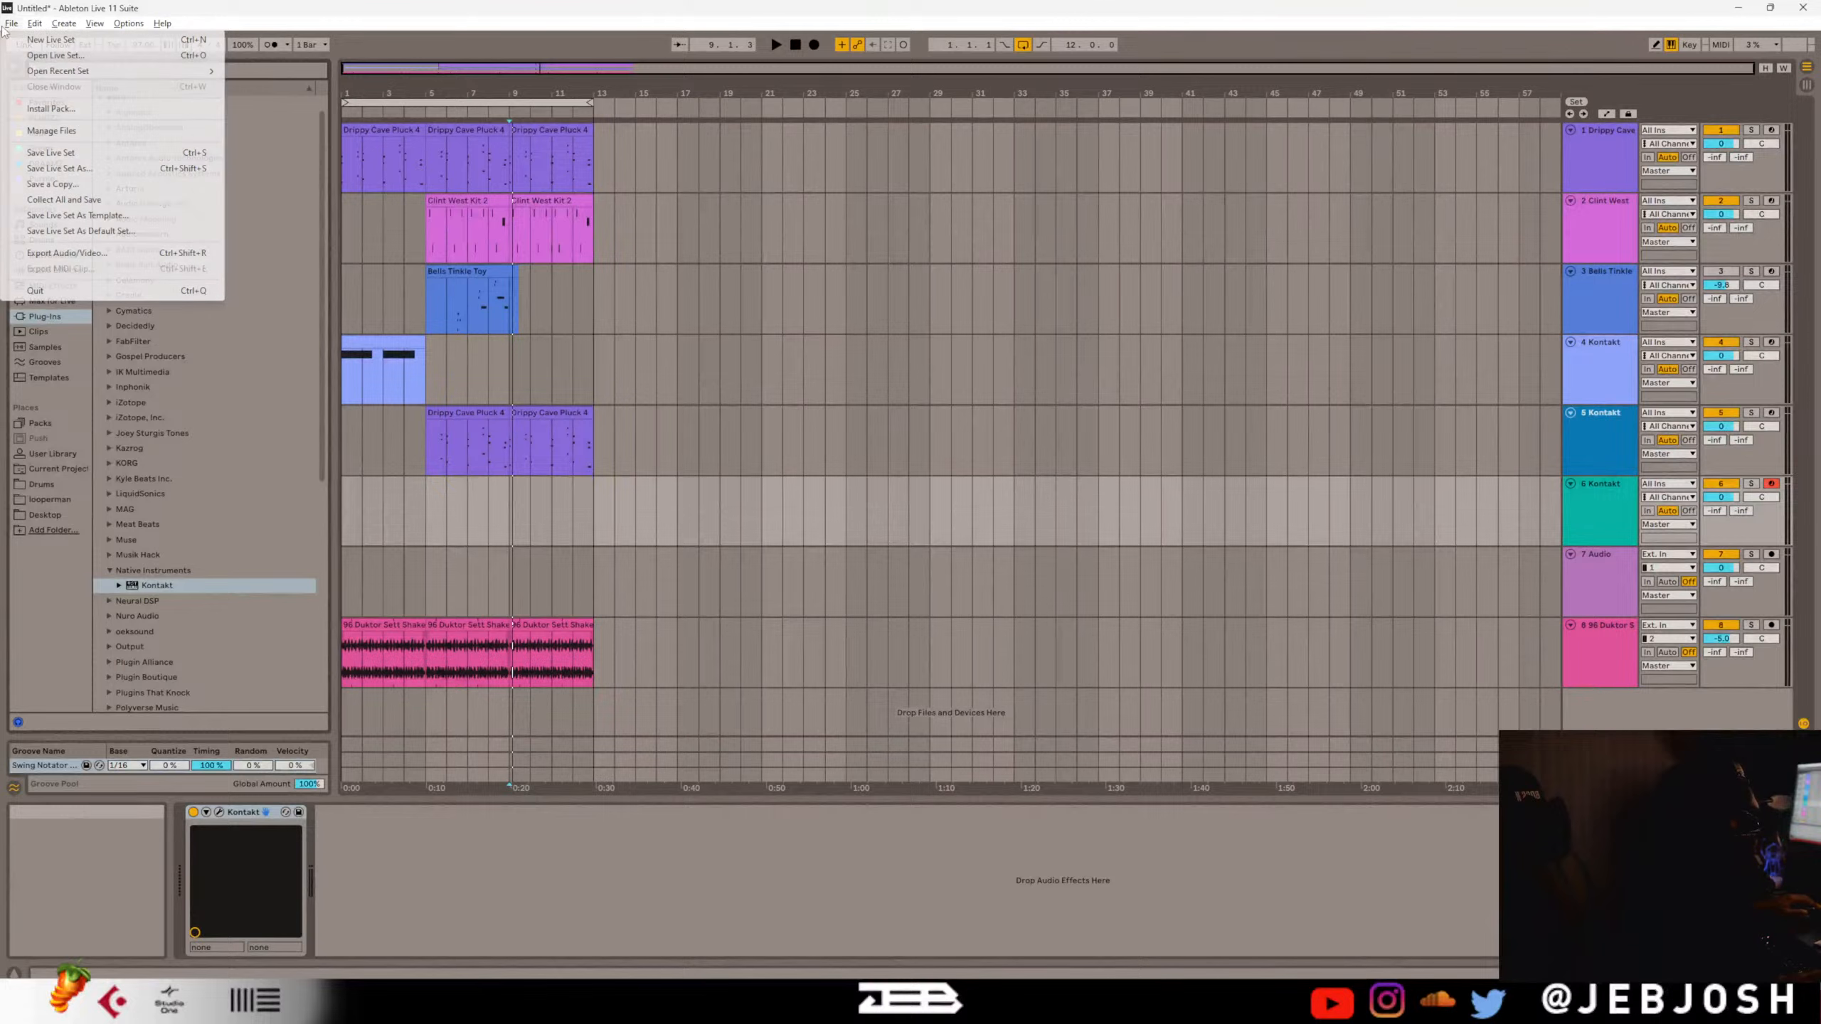
click(64, 165)
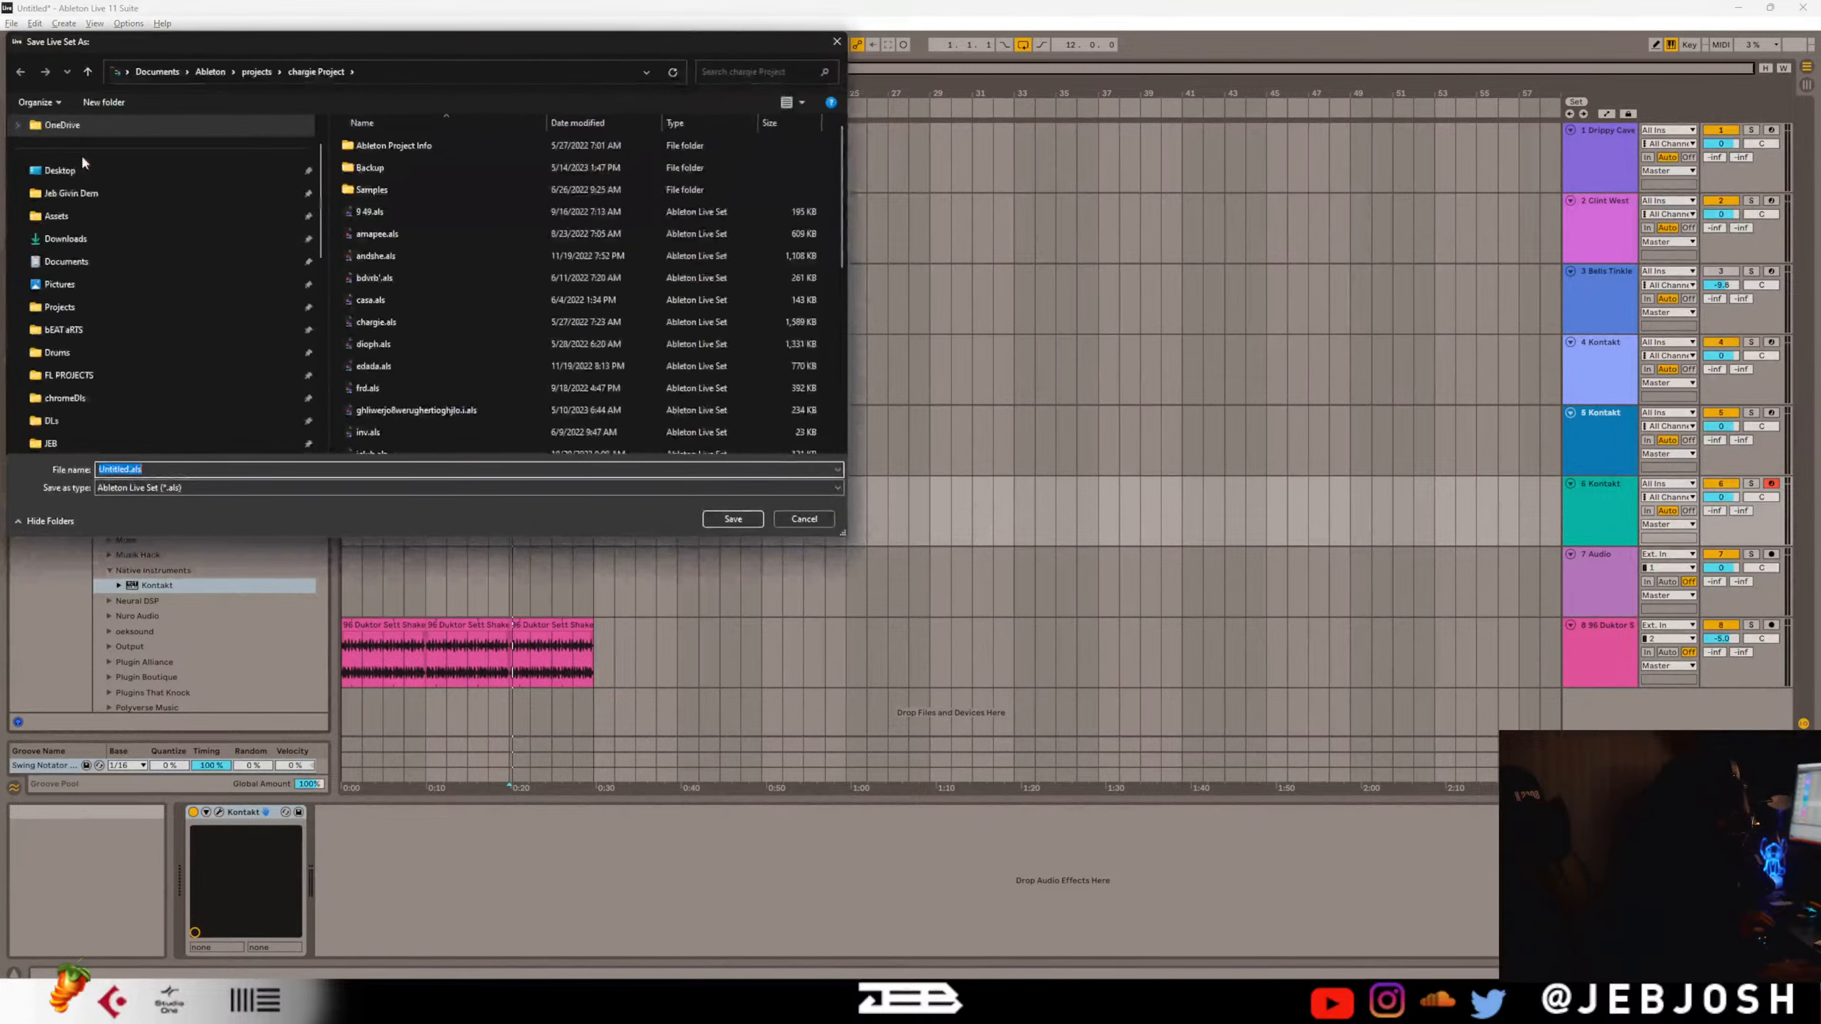
text(experiment 202)
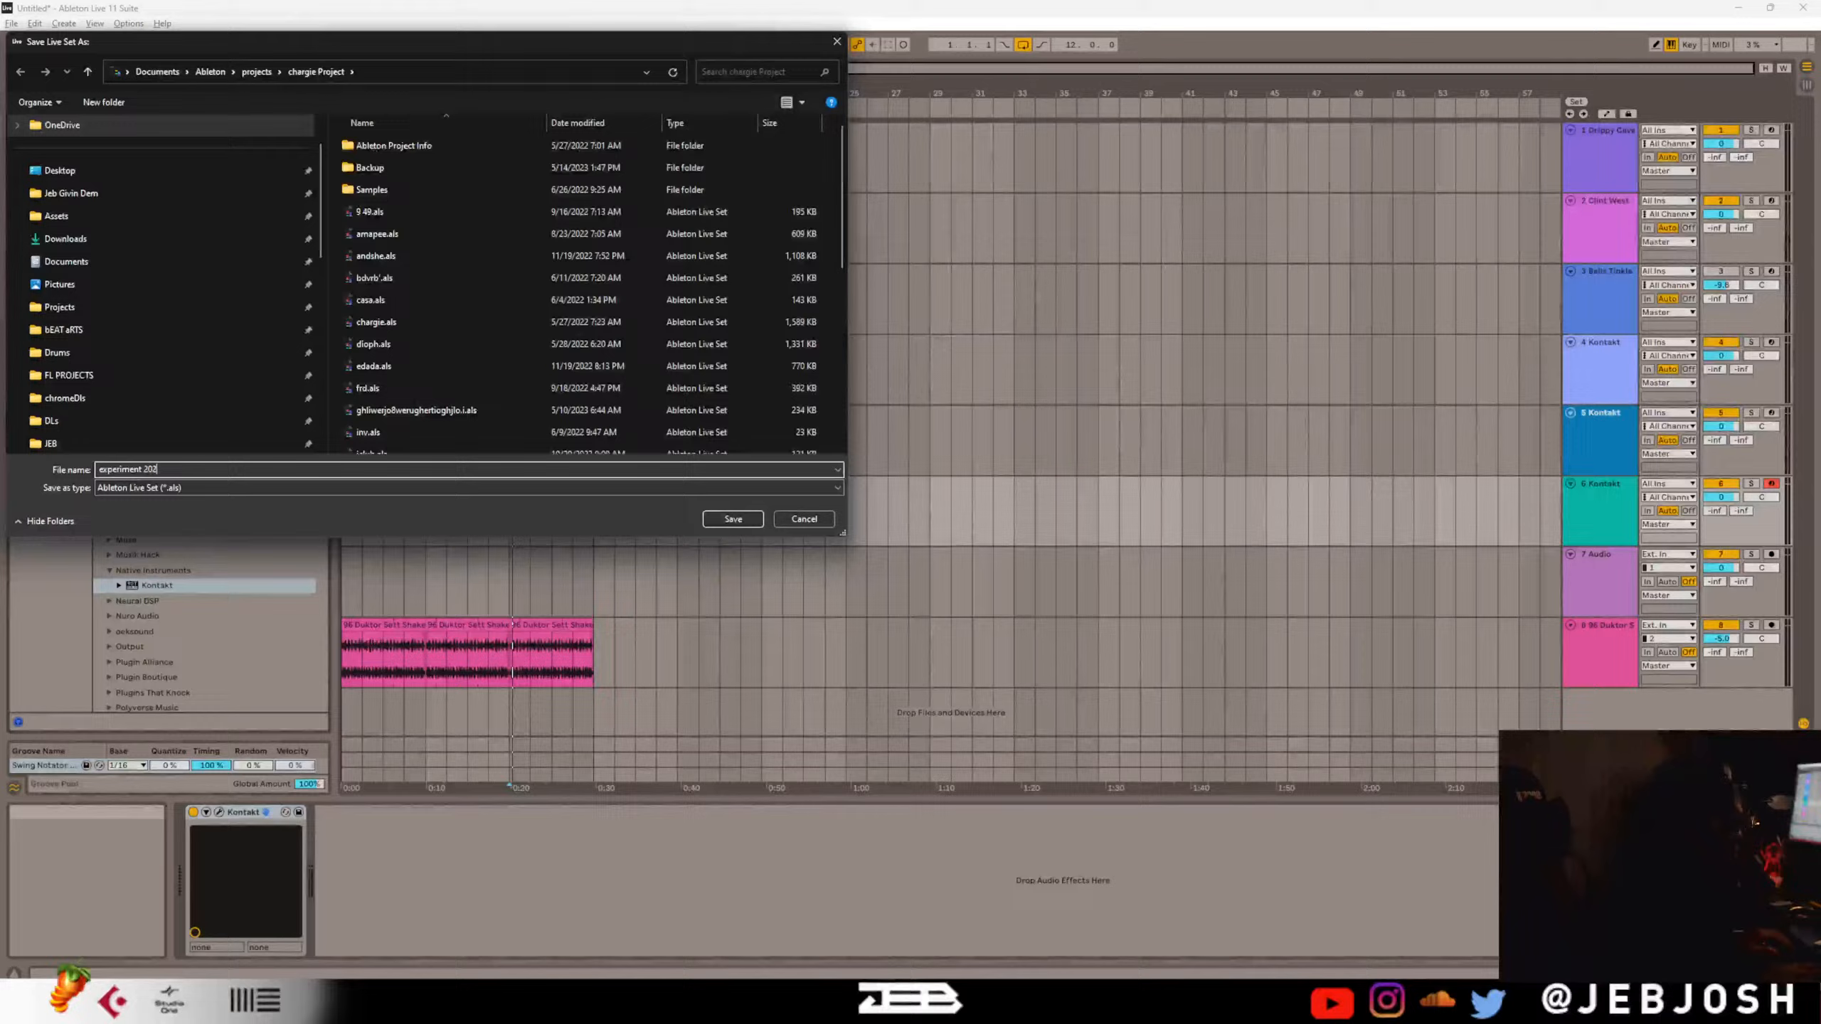
key(Return)
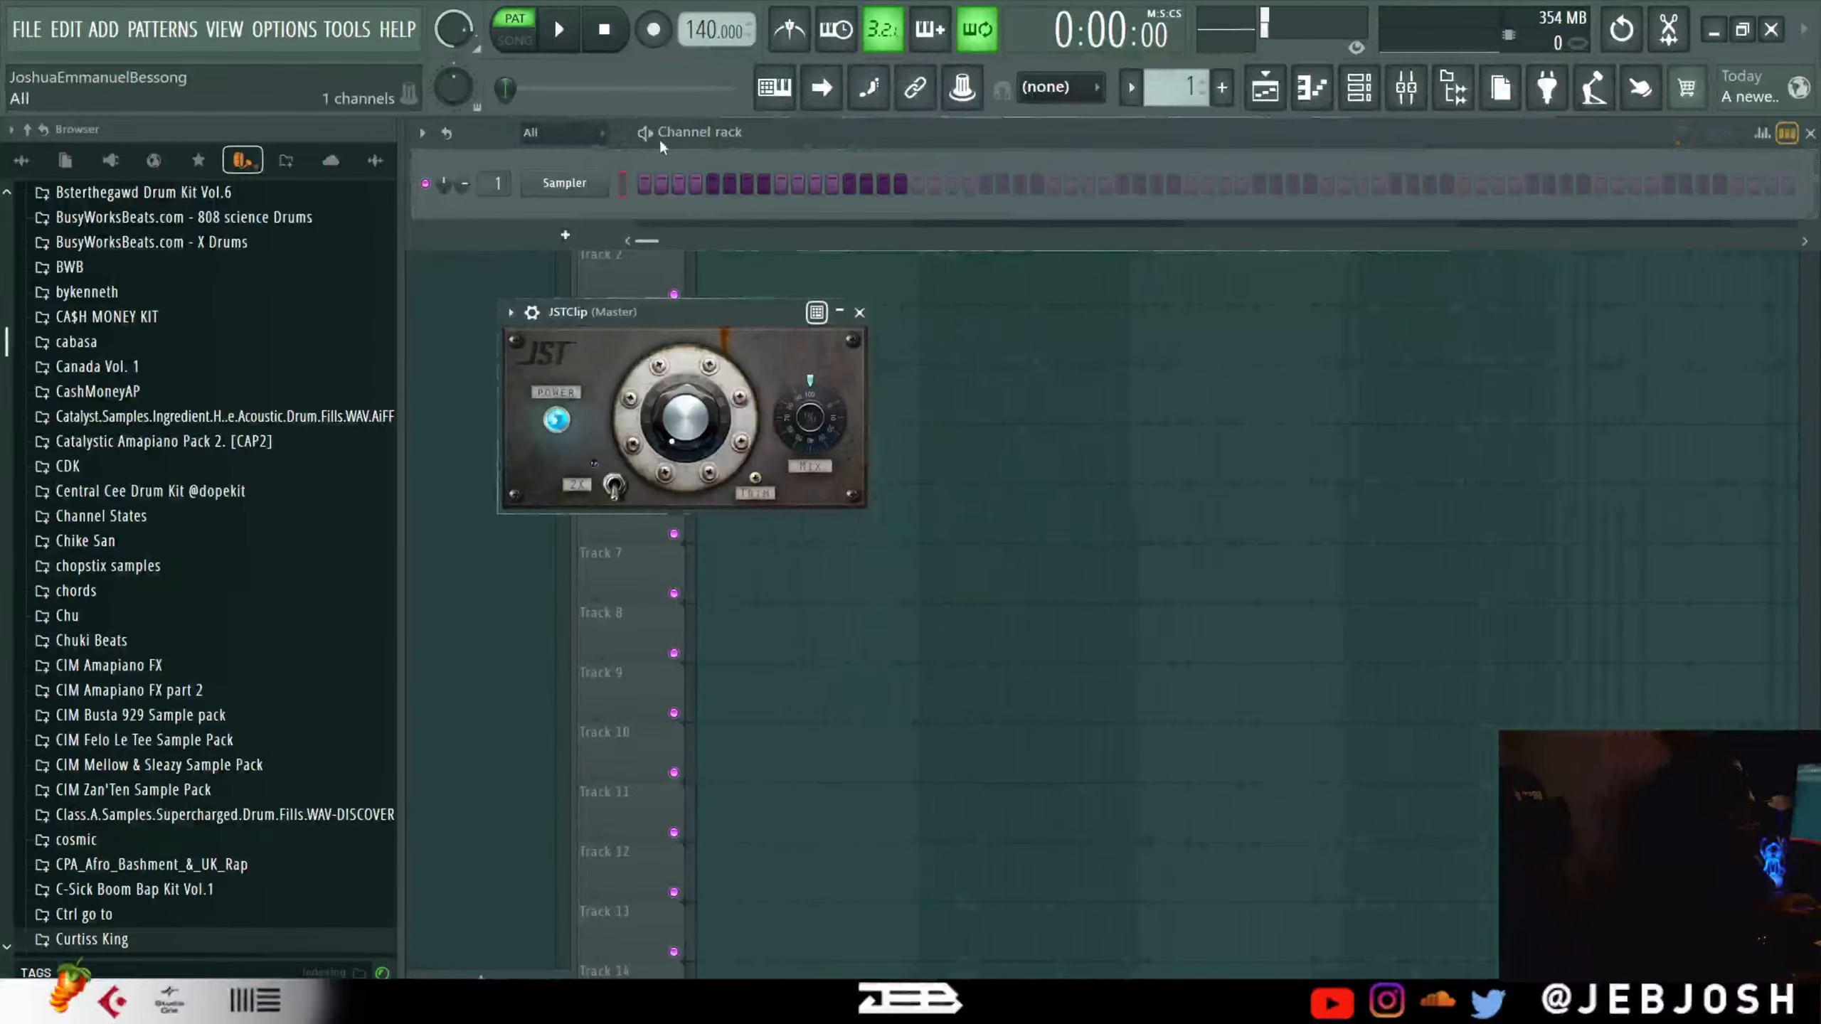
In FL Studio, add a Jeb VST instrument channel and reposition its plug-in window.
click(566, 235)
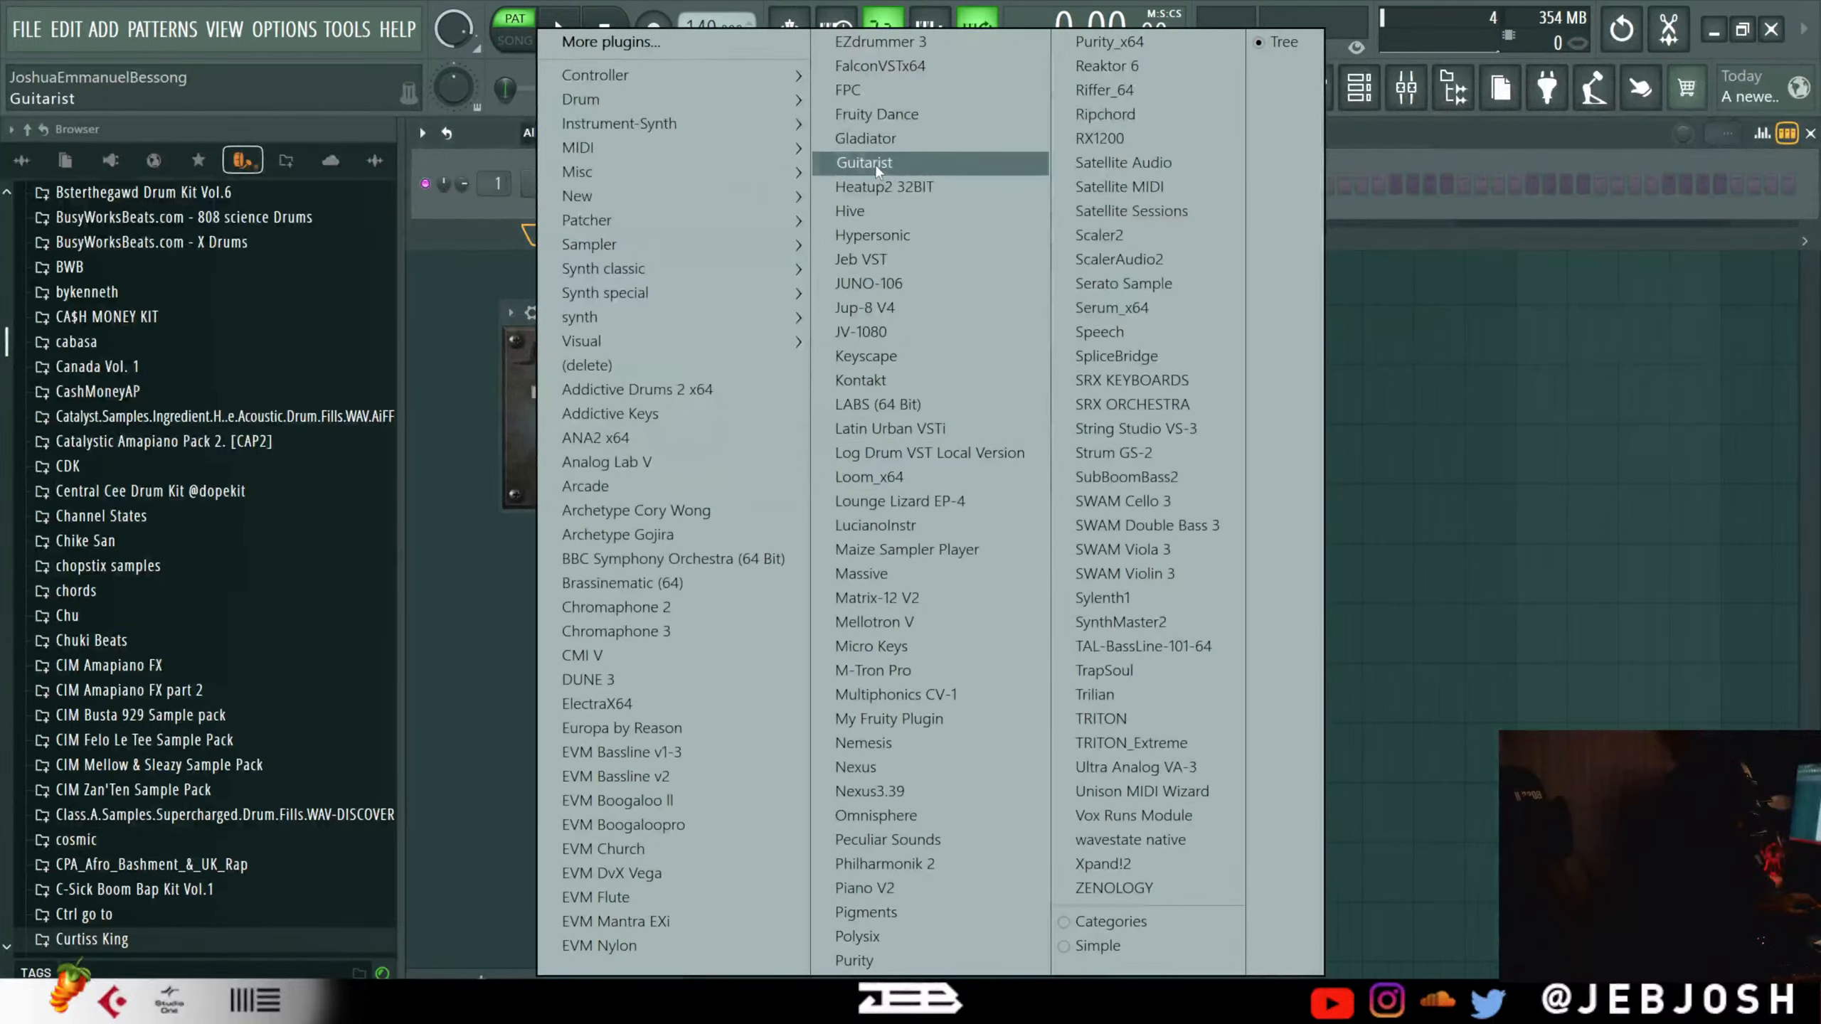
click(908, 249)
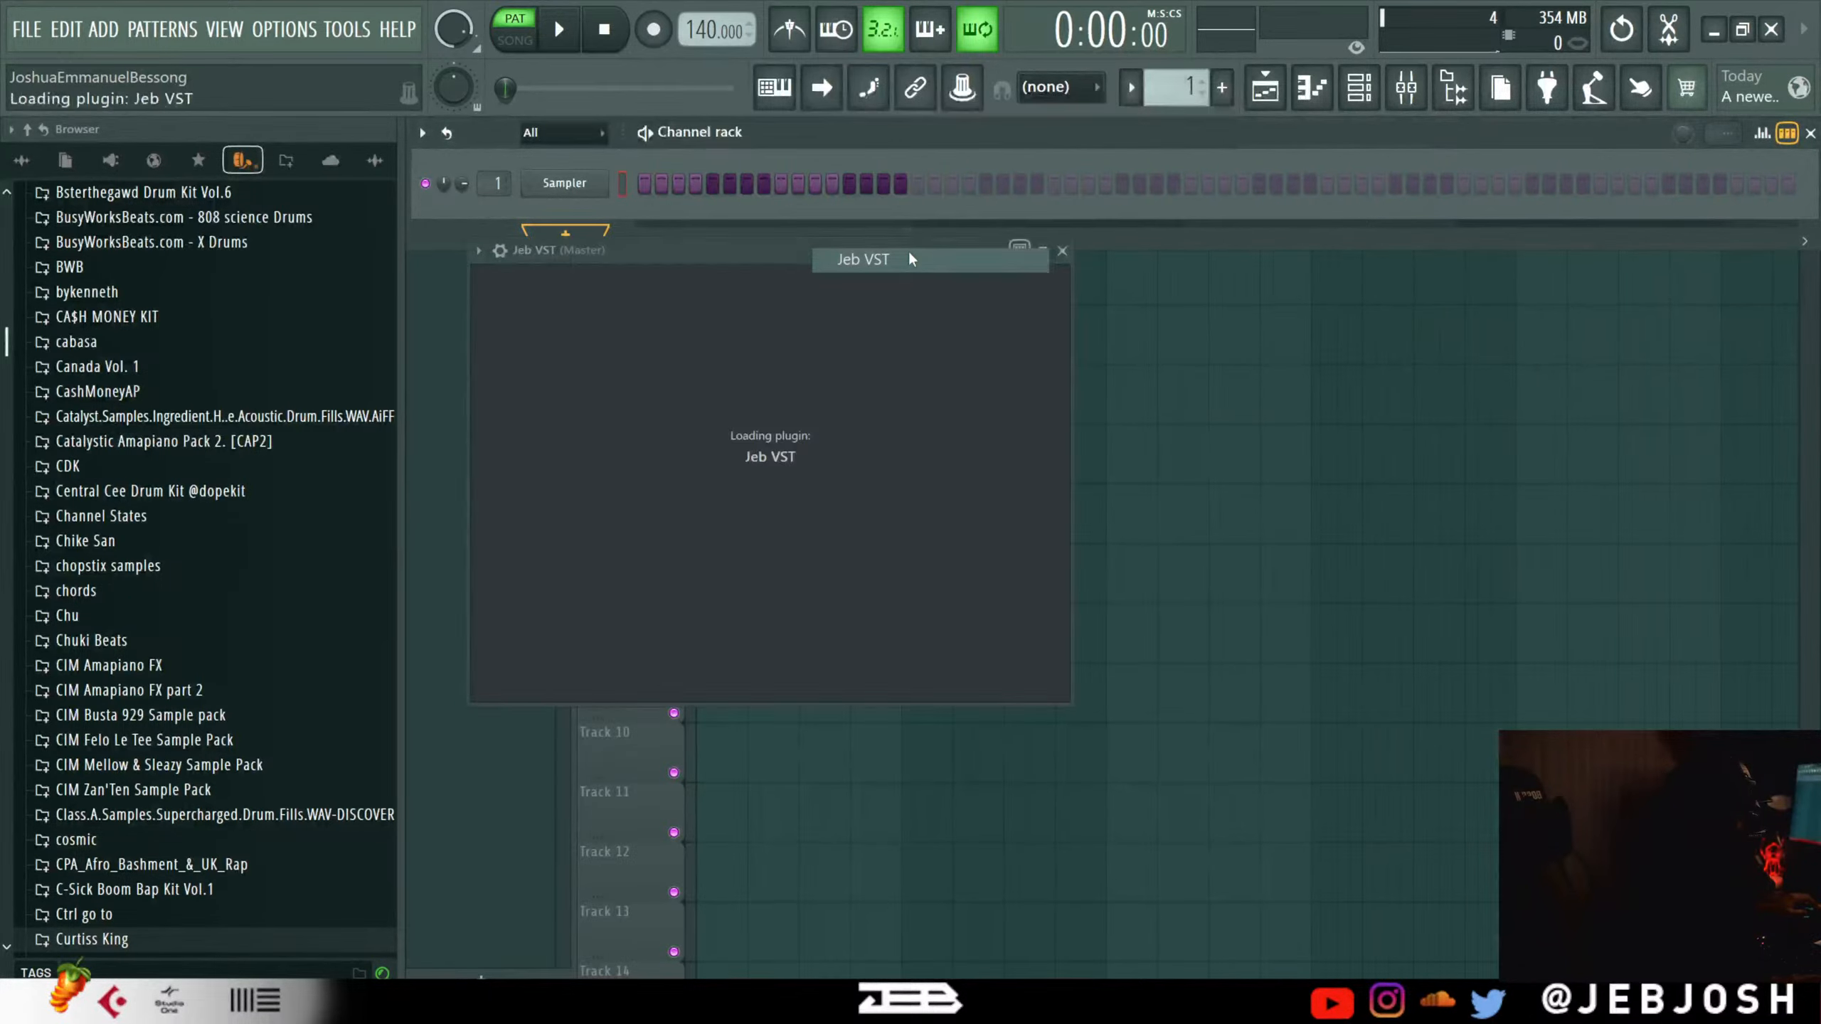
drag(835, 253, 826, 270)
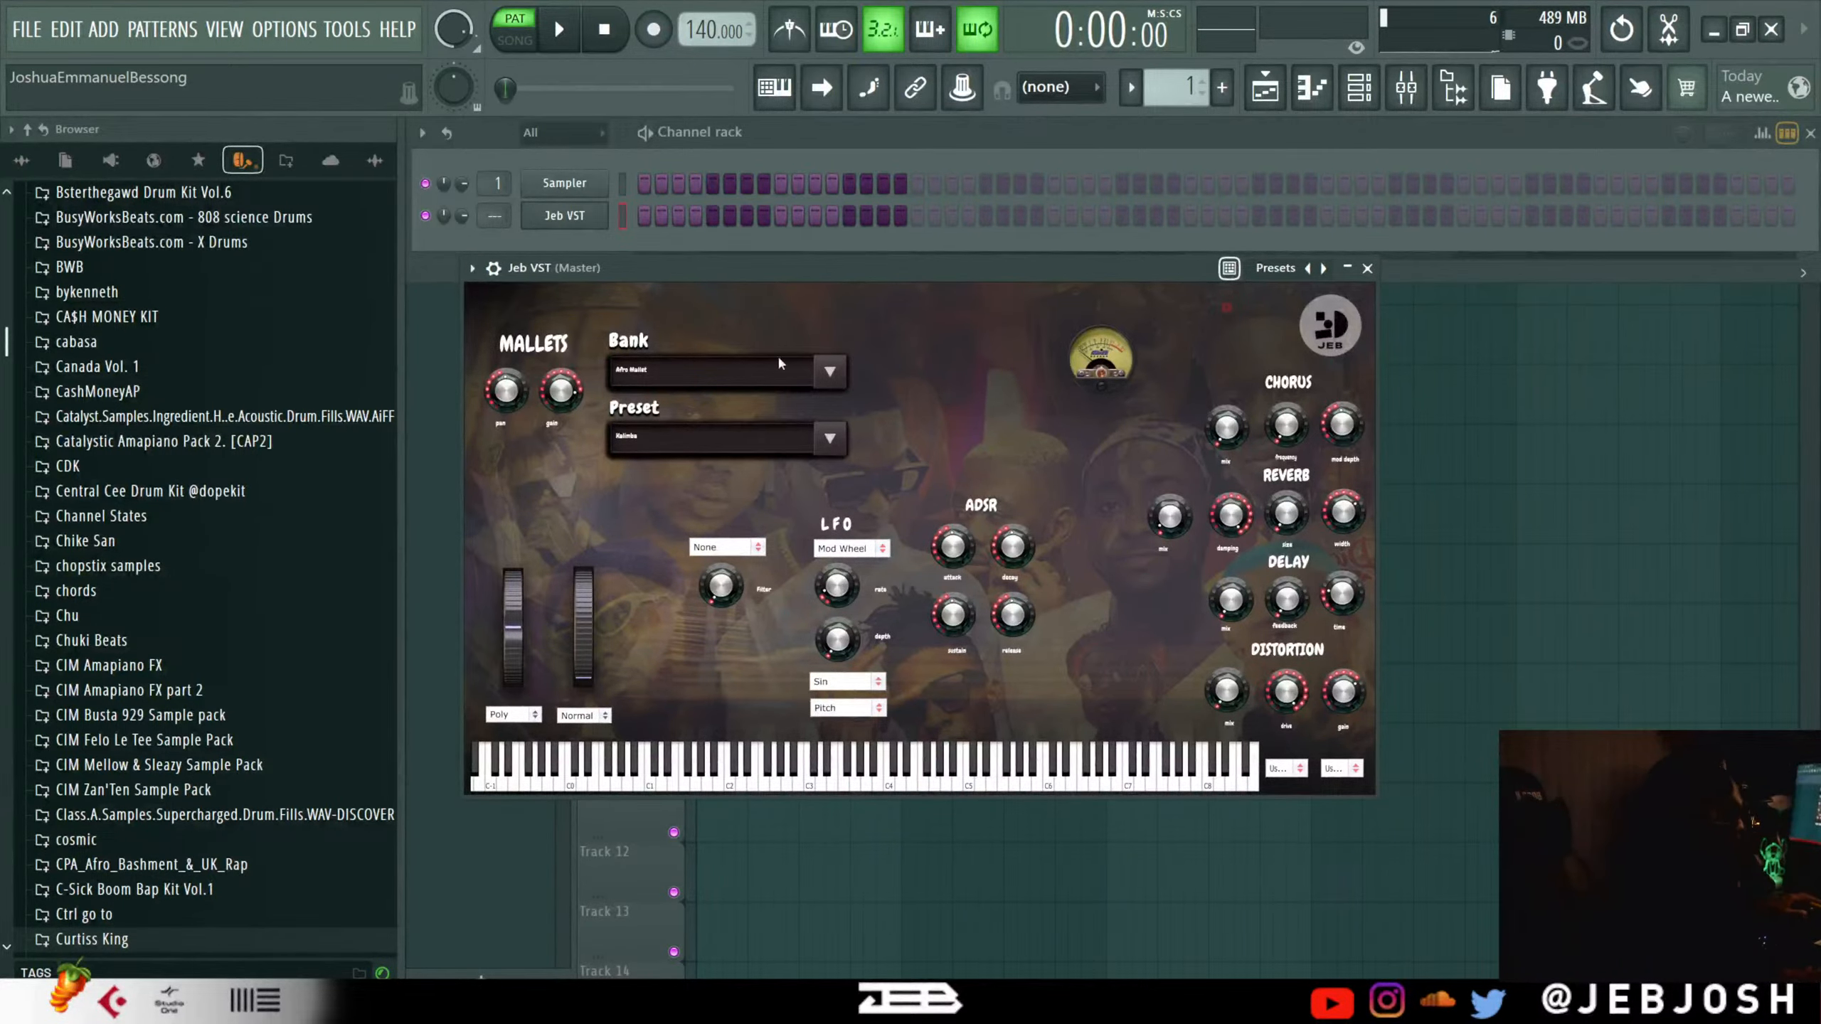
Switch to File Explorer, close the first folder tab and browse to the files starting with S in the bEAT aRTS folder.
mouse_move(308, 1003)
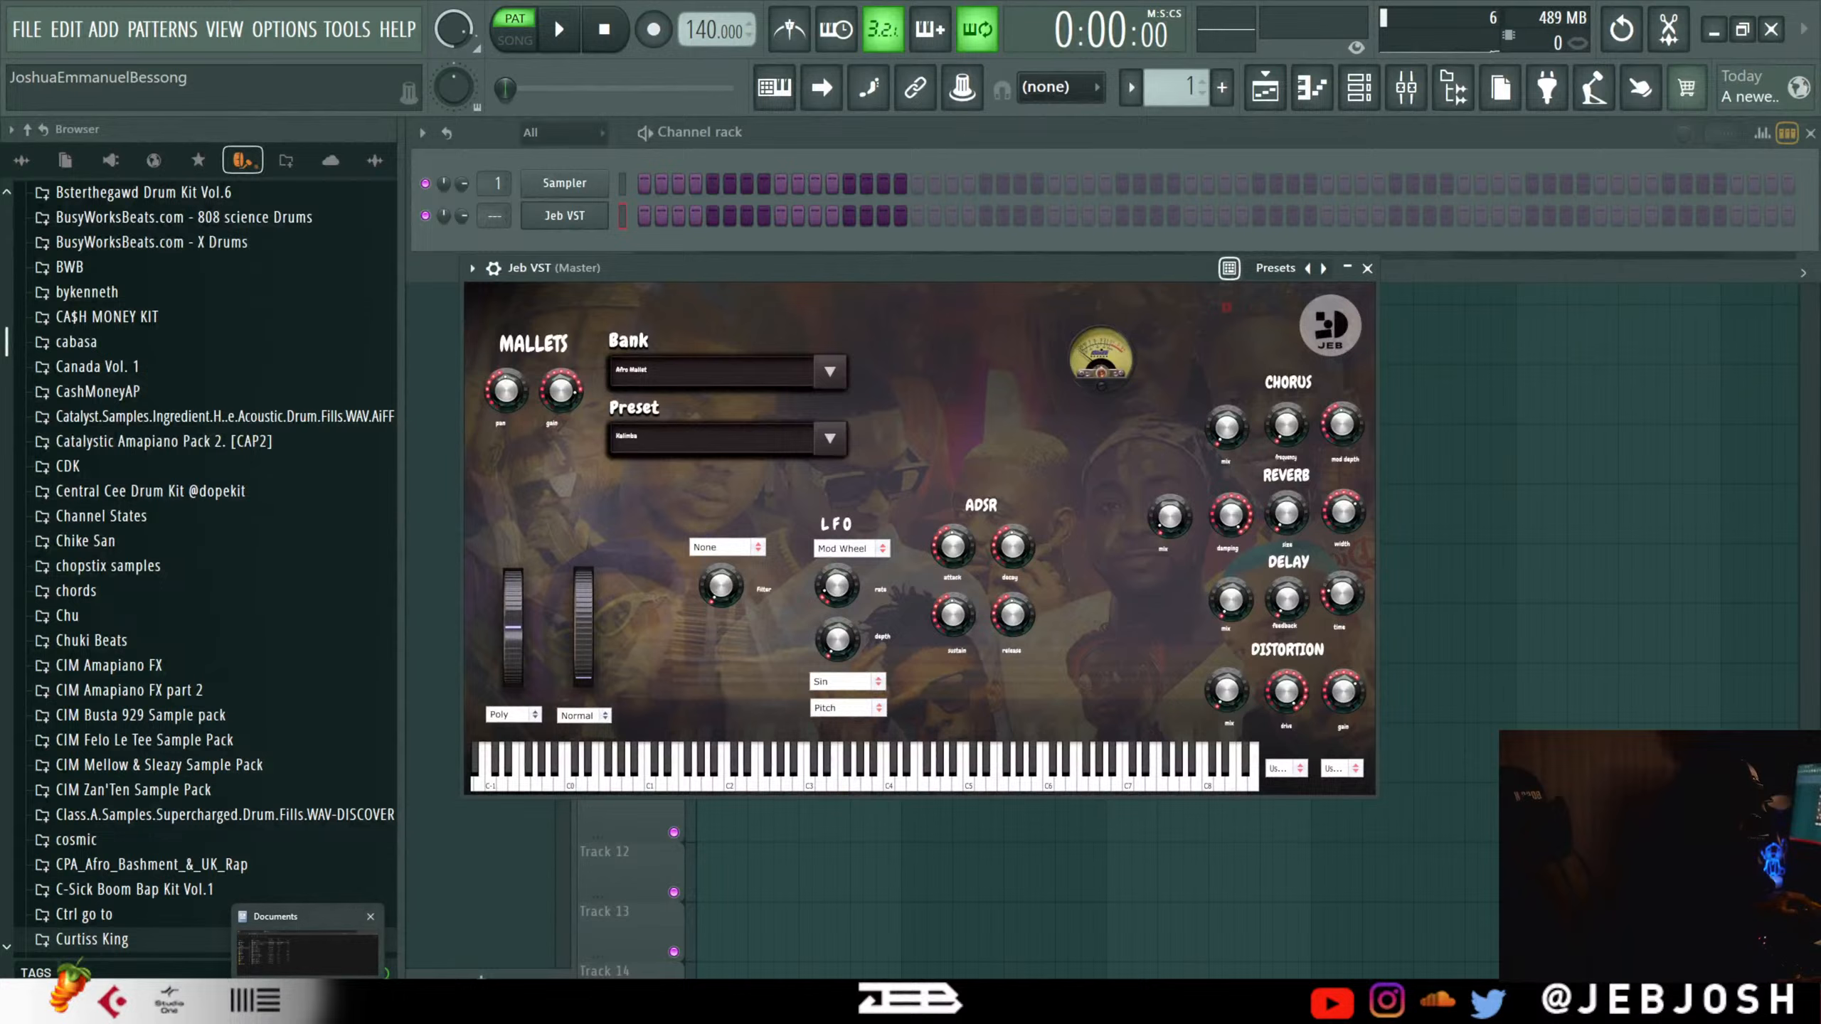
click(308, 940)
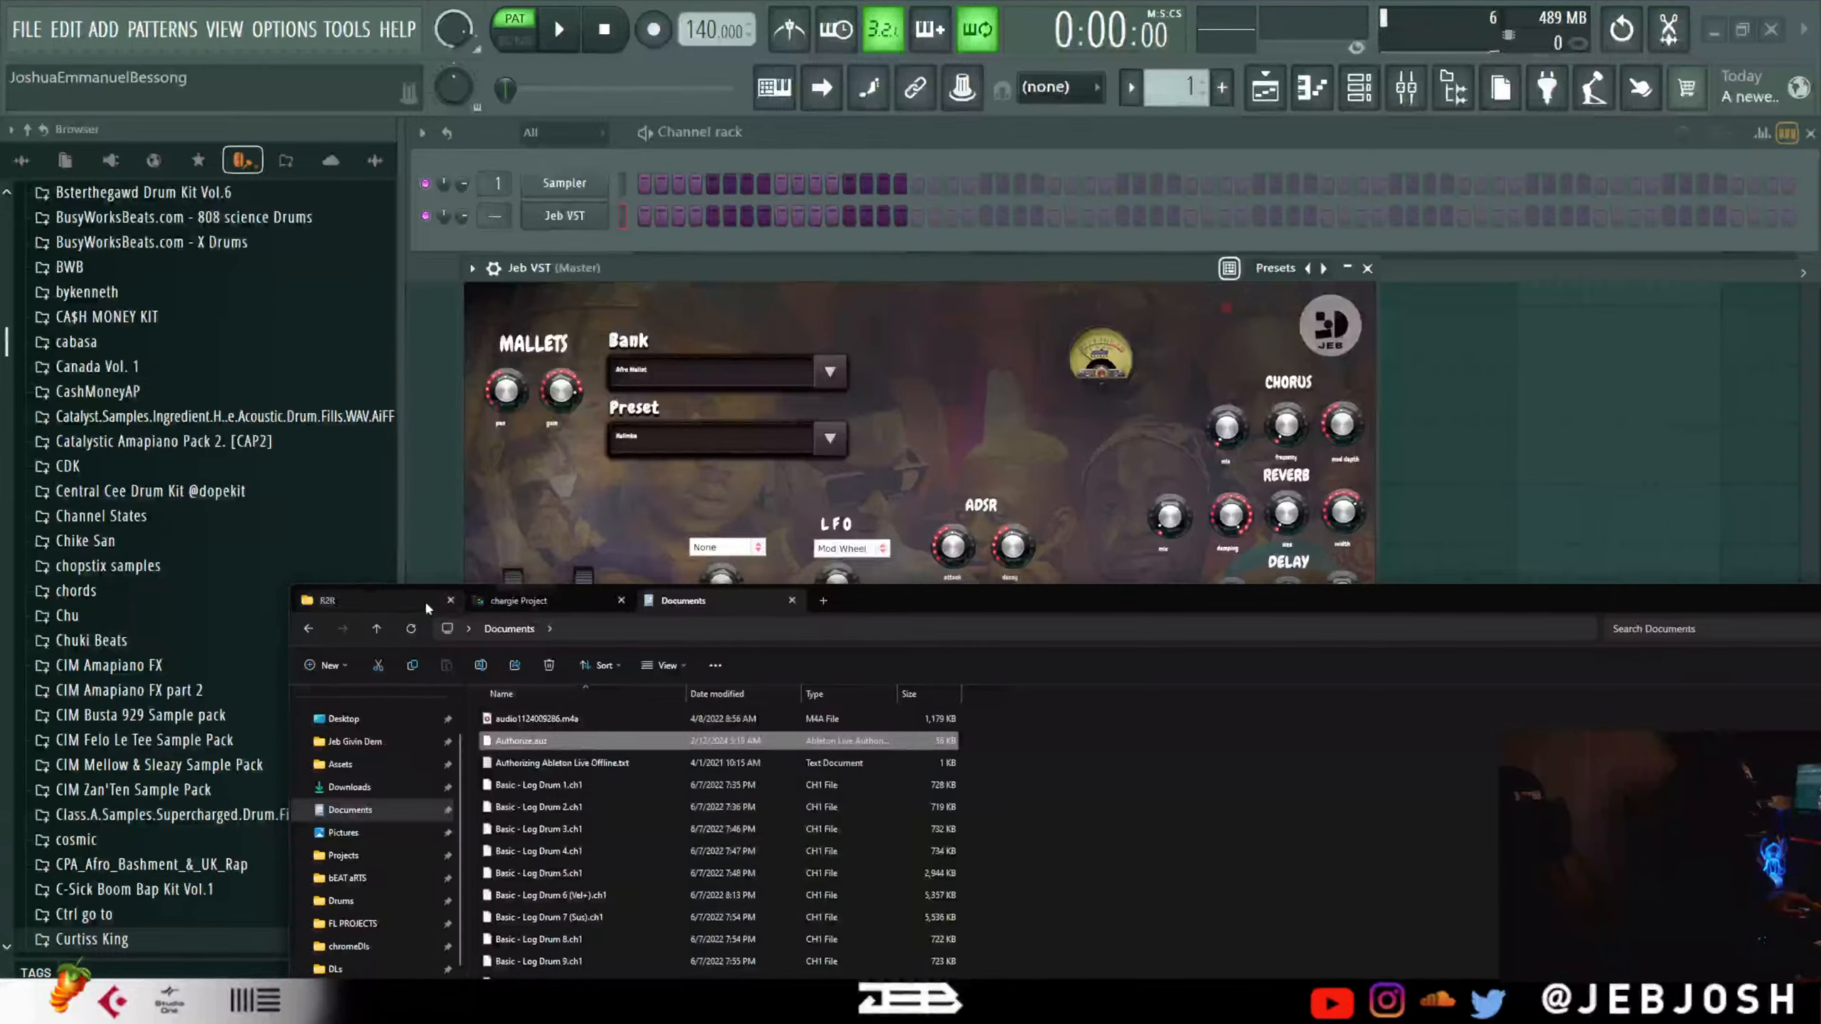
click(450, 600)
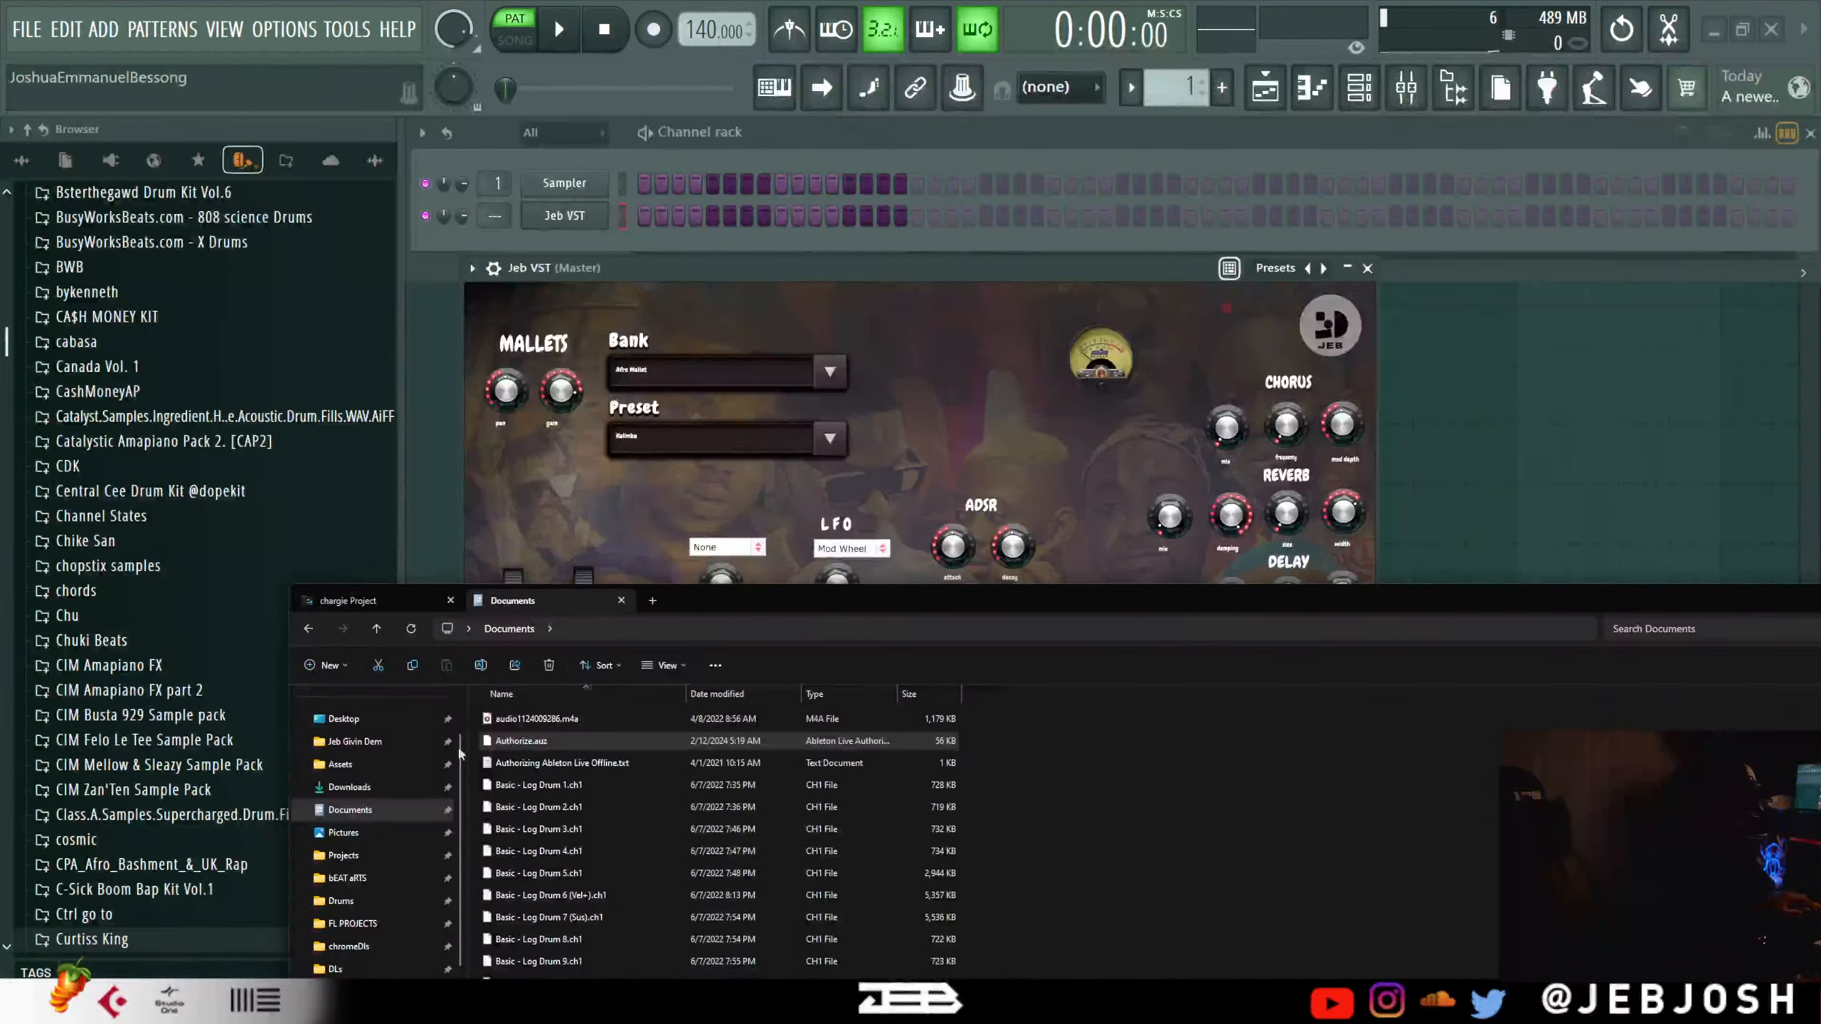
click(359, 839)
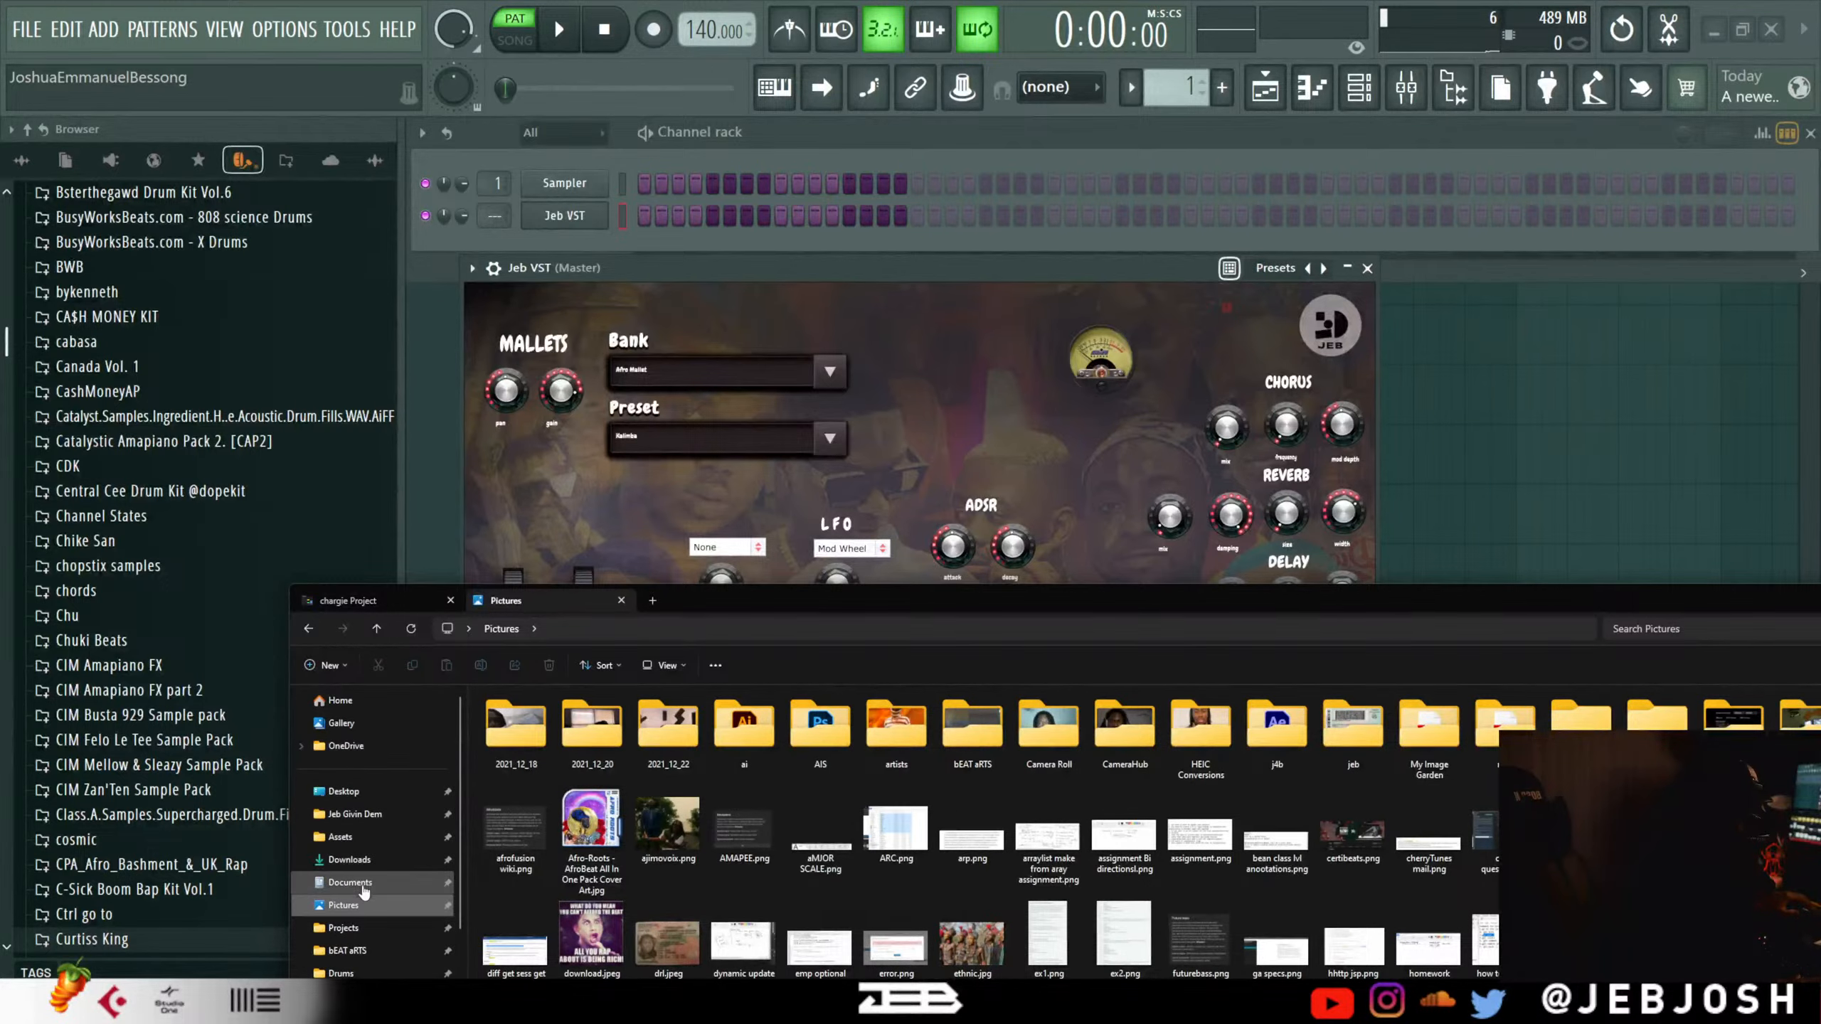
scroll(364, 889, down, 2)
scroll(367, 881, up, 2)
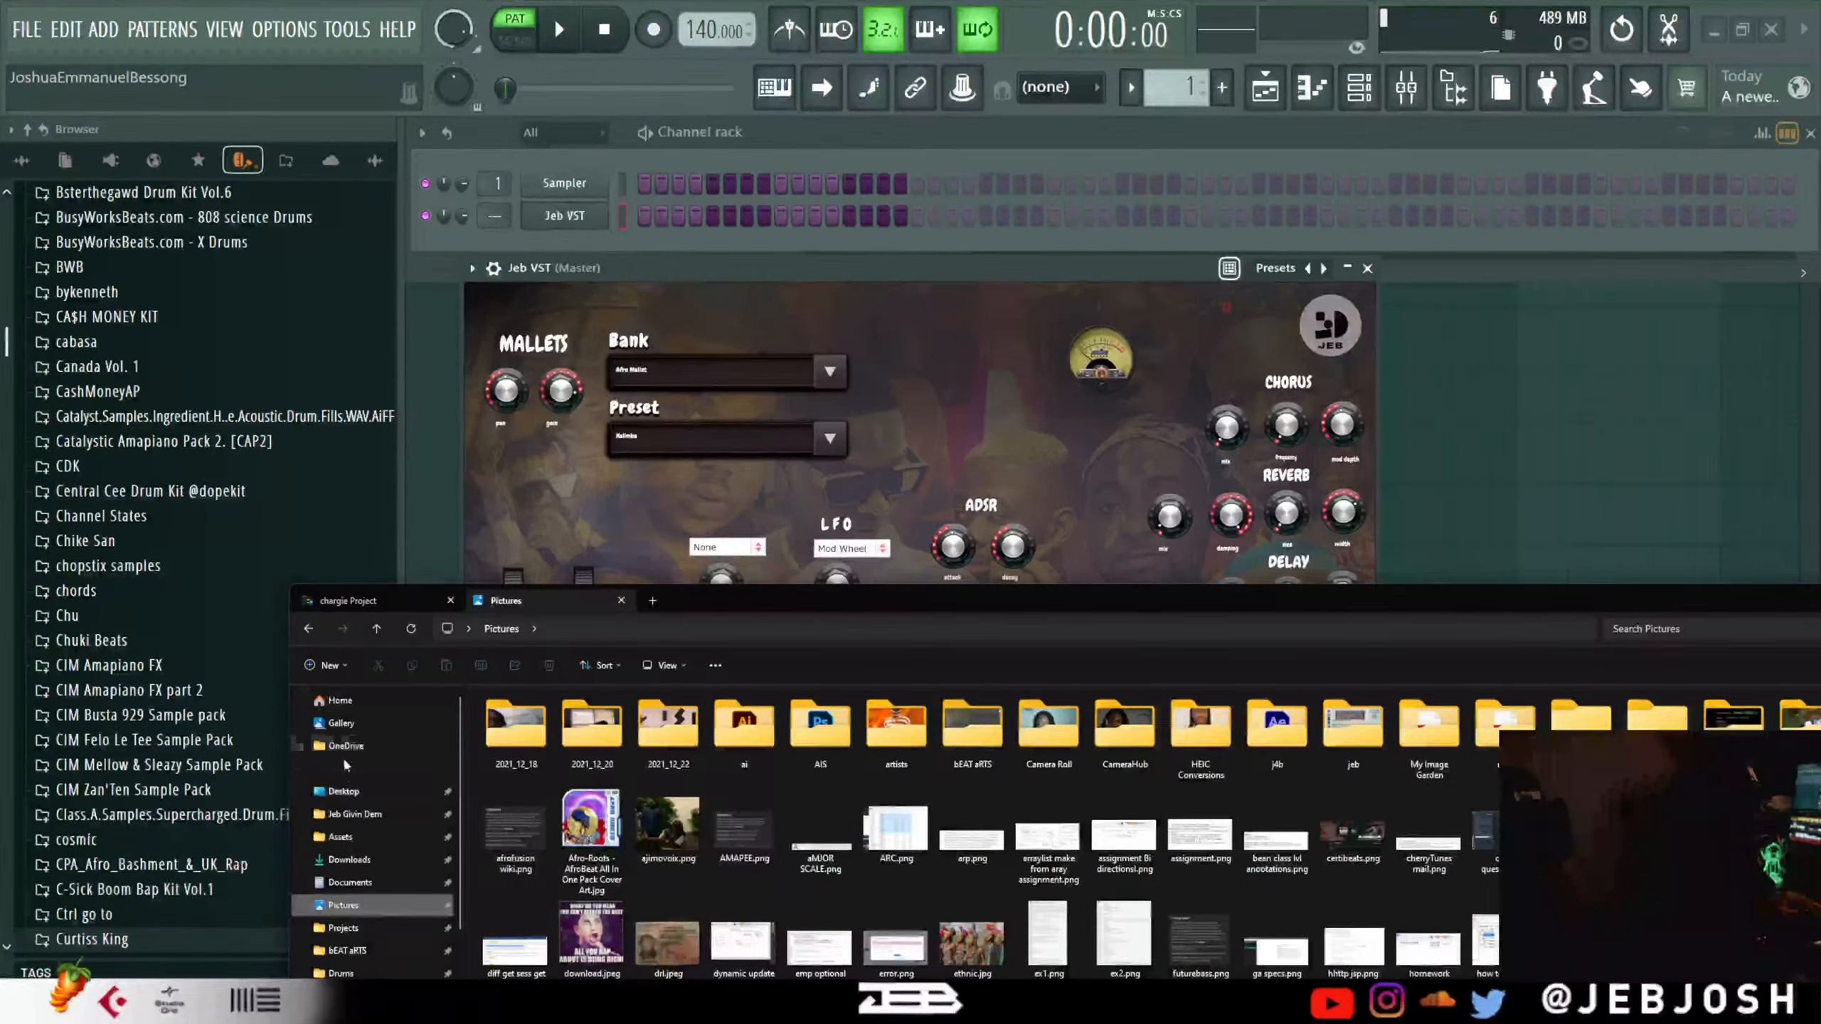
scroll(367, 864, down, 3)
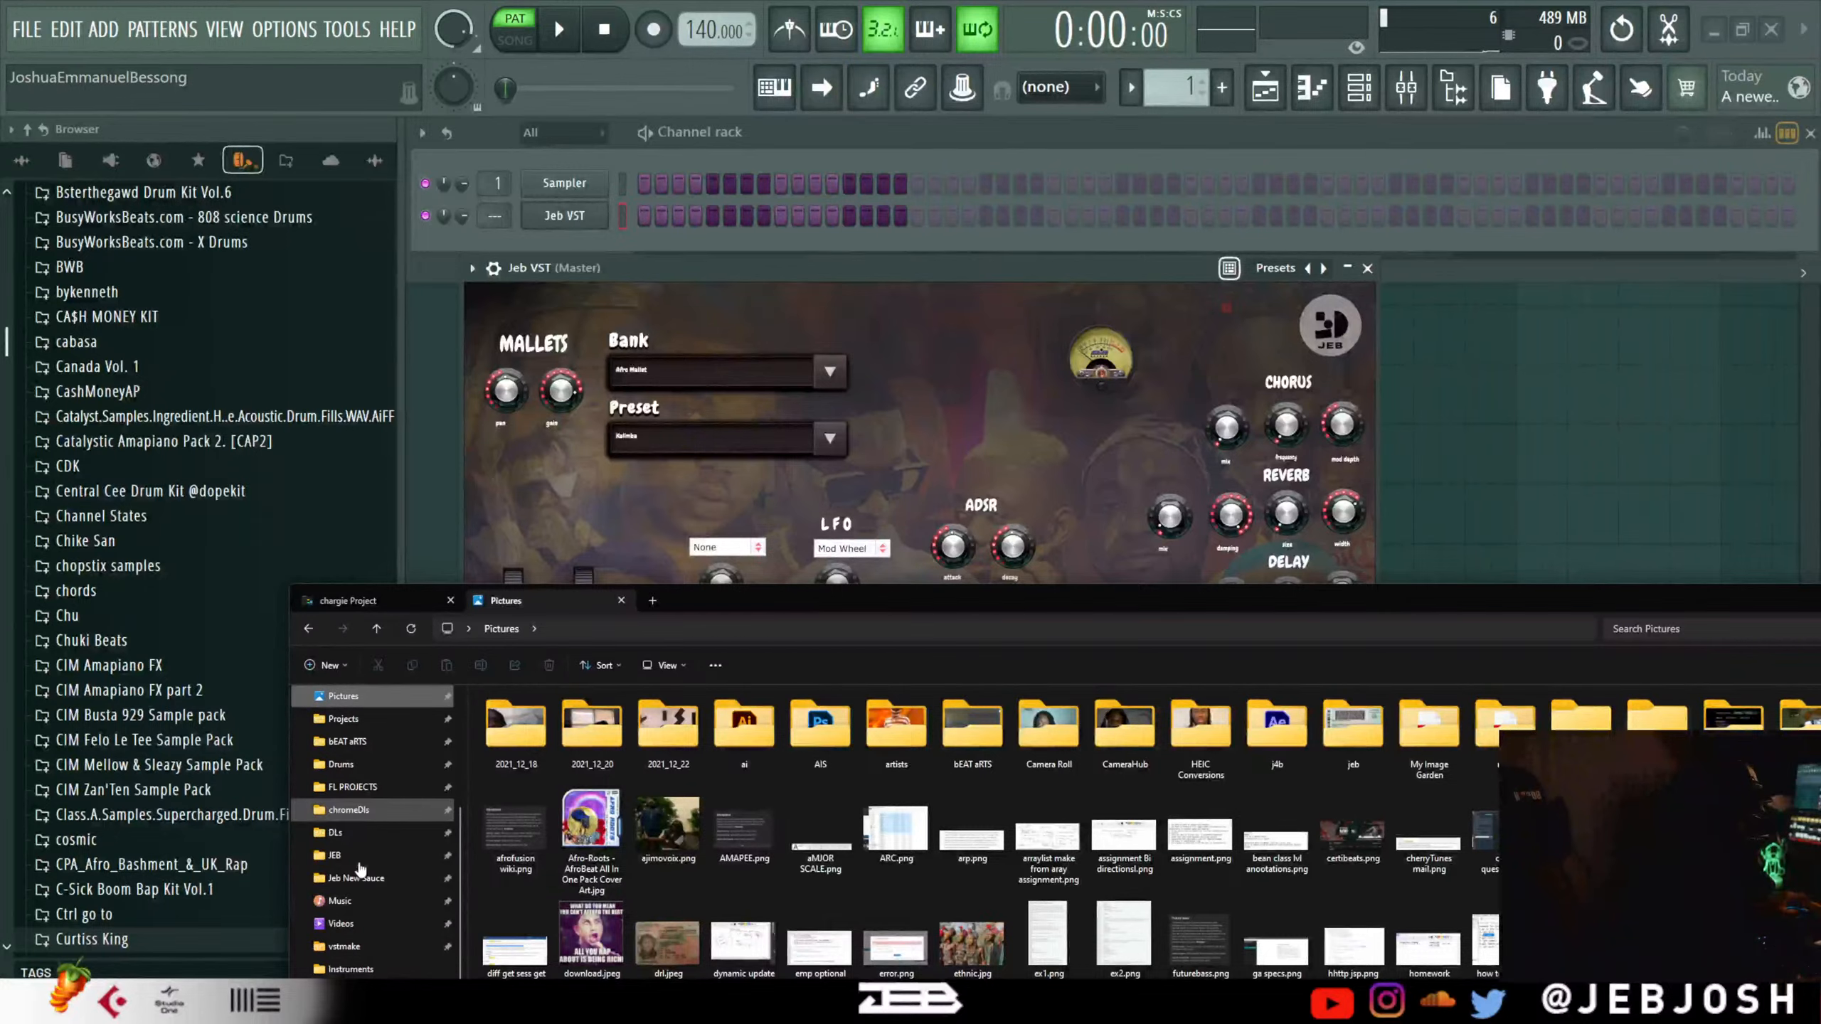
scroll(364, 863, up, 2)
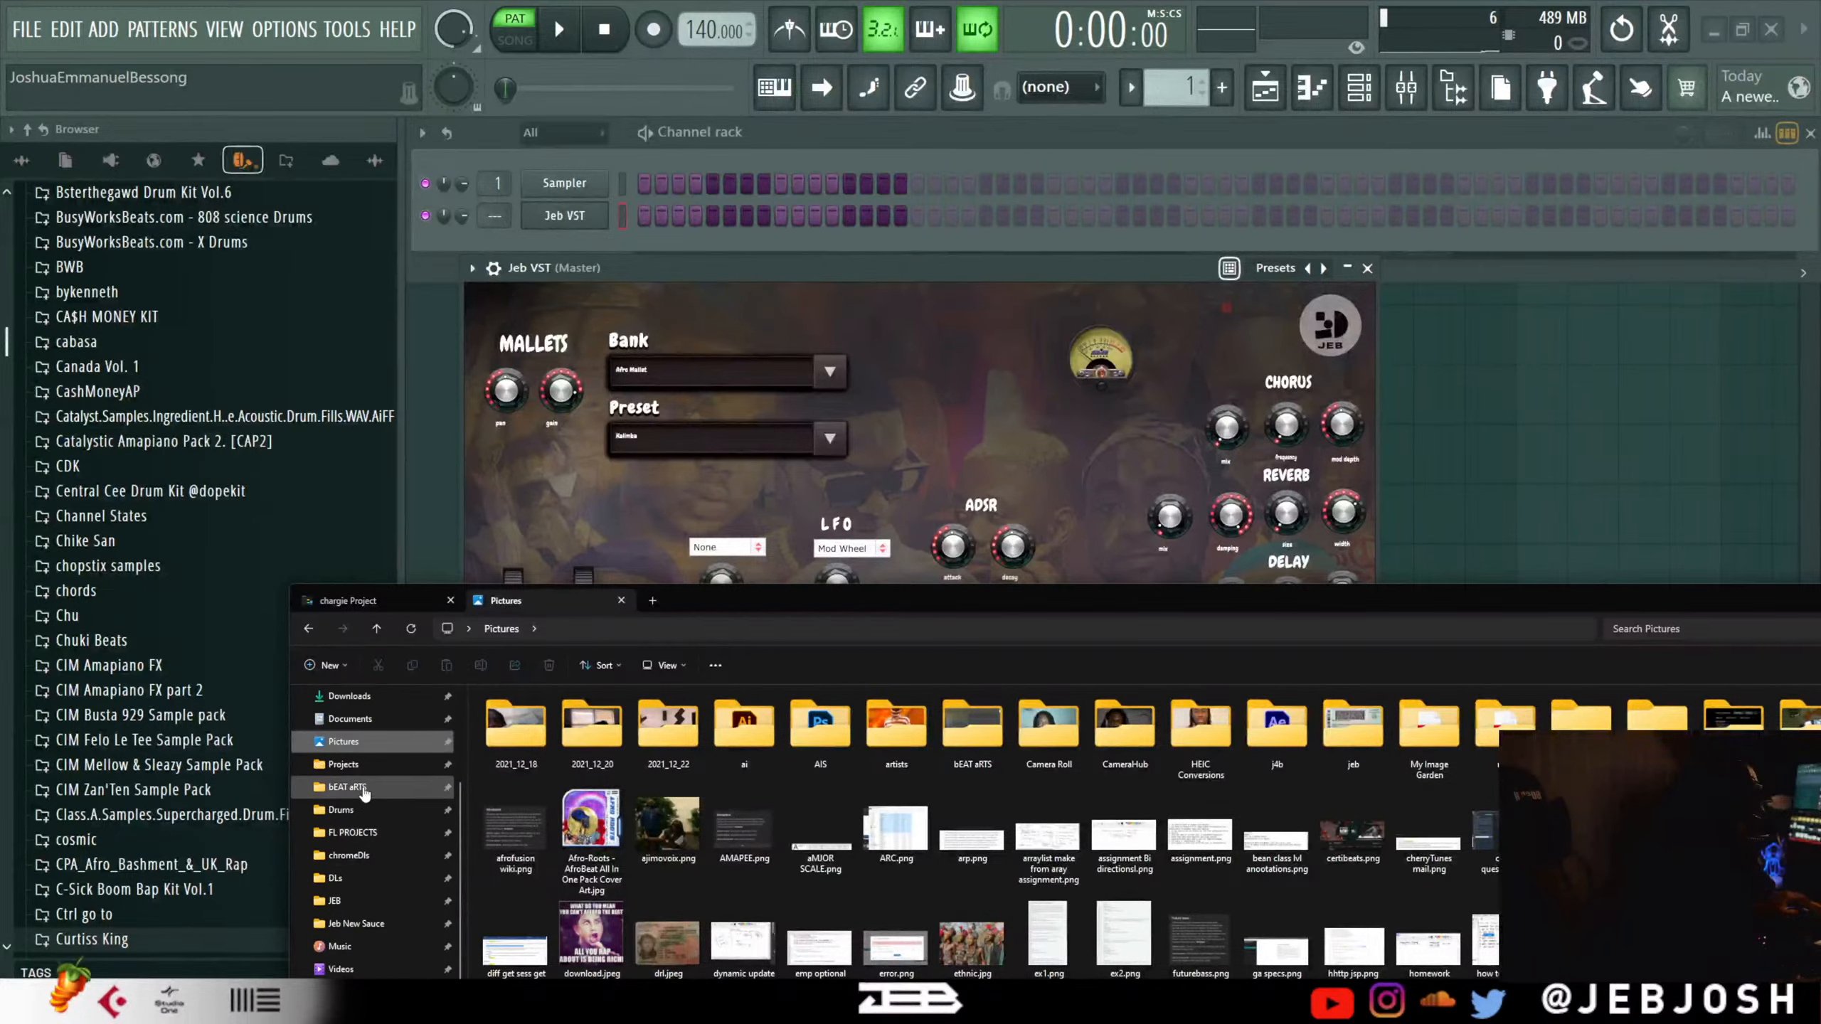
click(351, 786)
key(s)
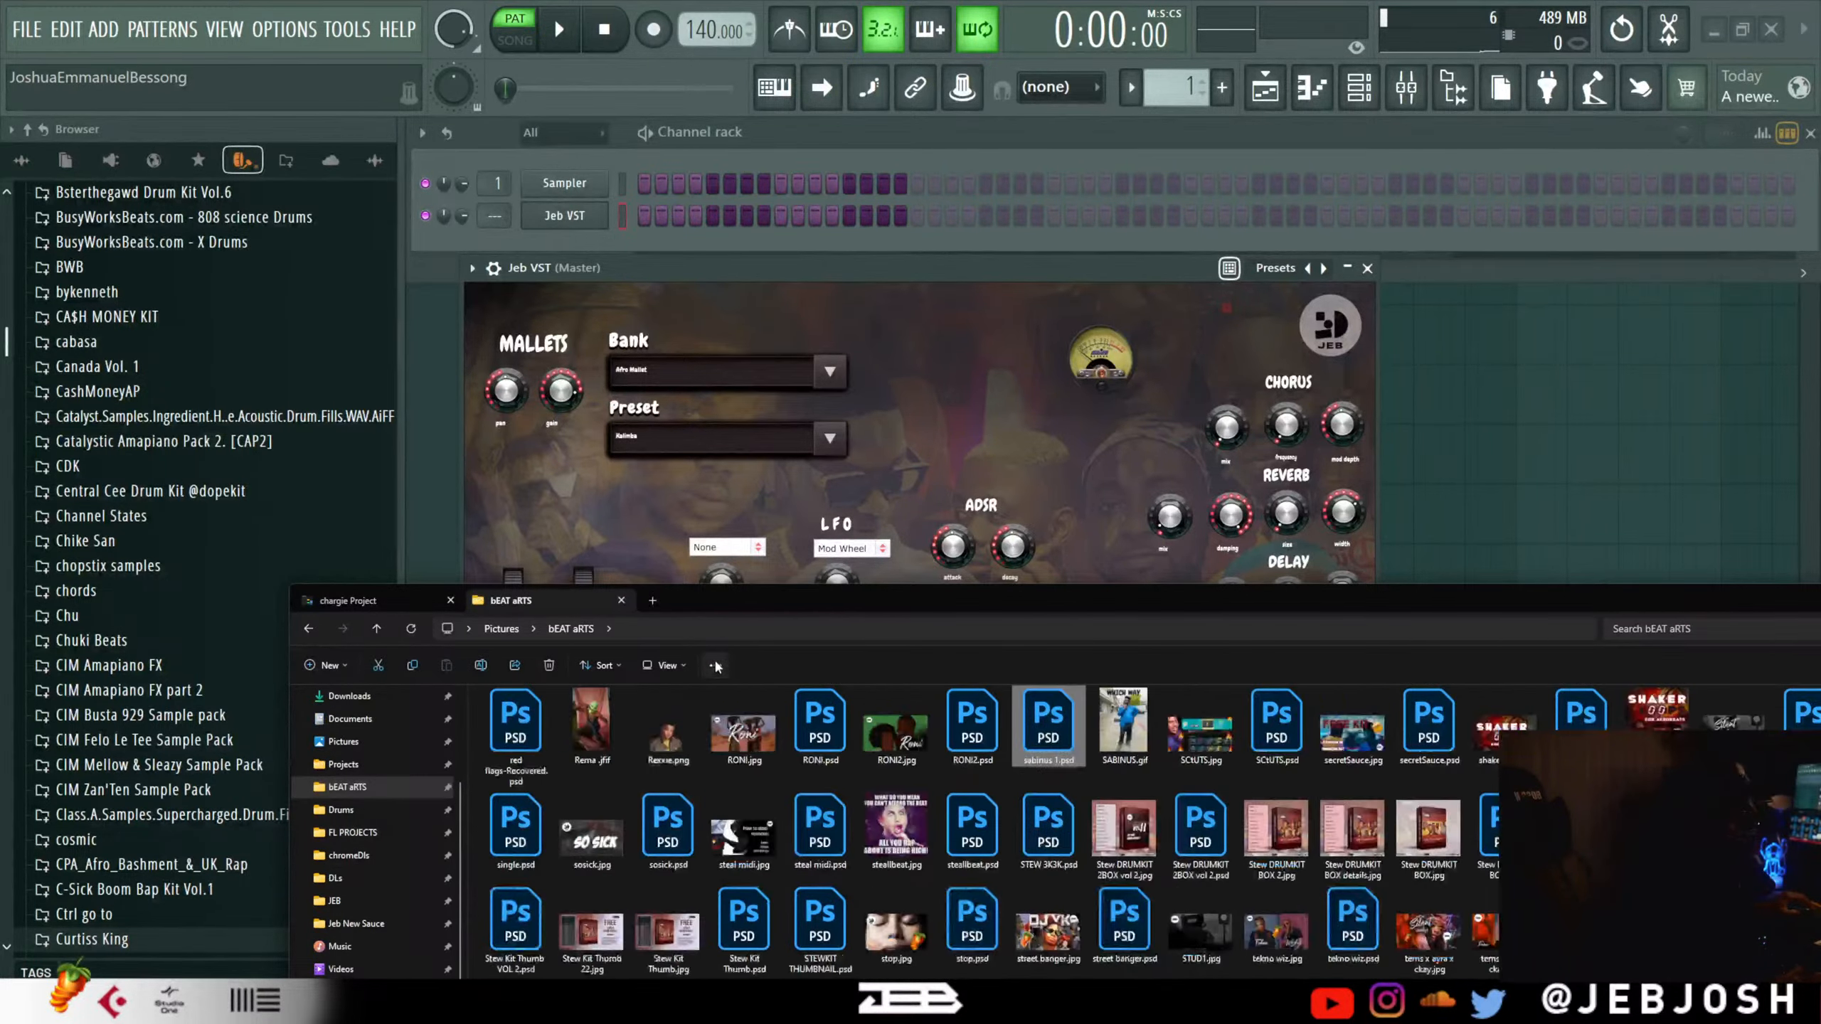
Enlarge the view of the bEAT aRTS files, open STEW DRUMKIT2.png and examine the cover artwork.
drag(731, 603, 546, 314)
click(997, 437)
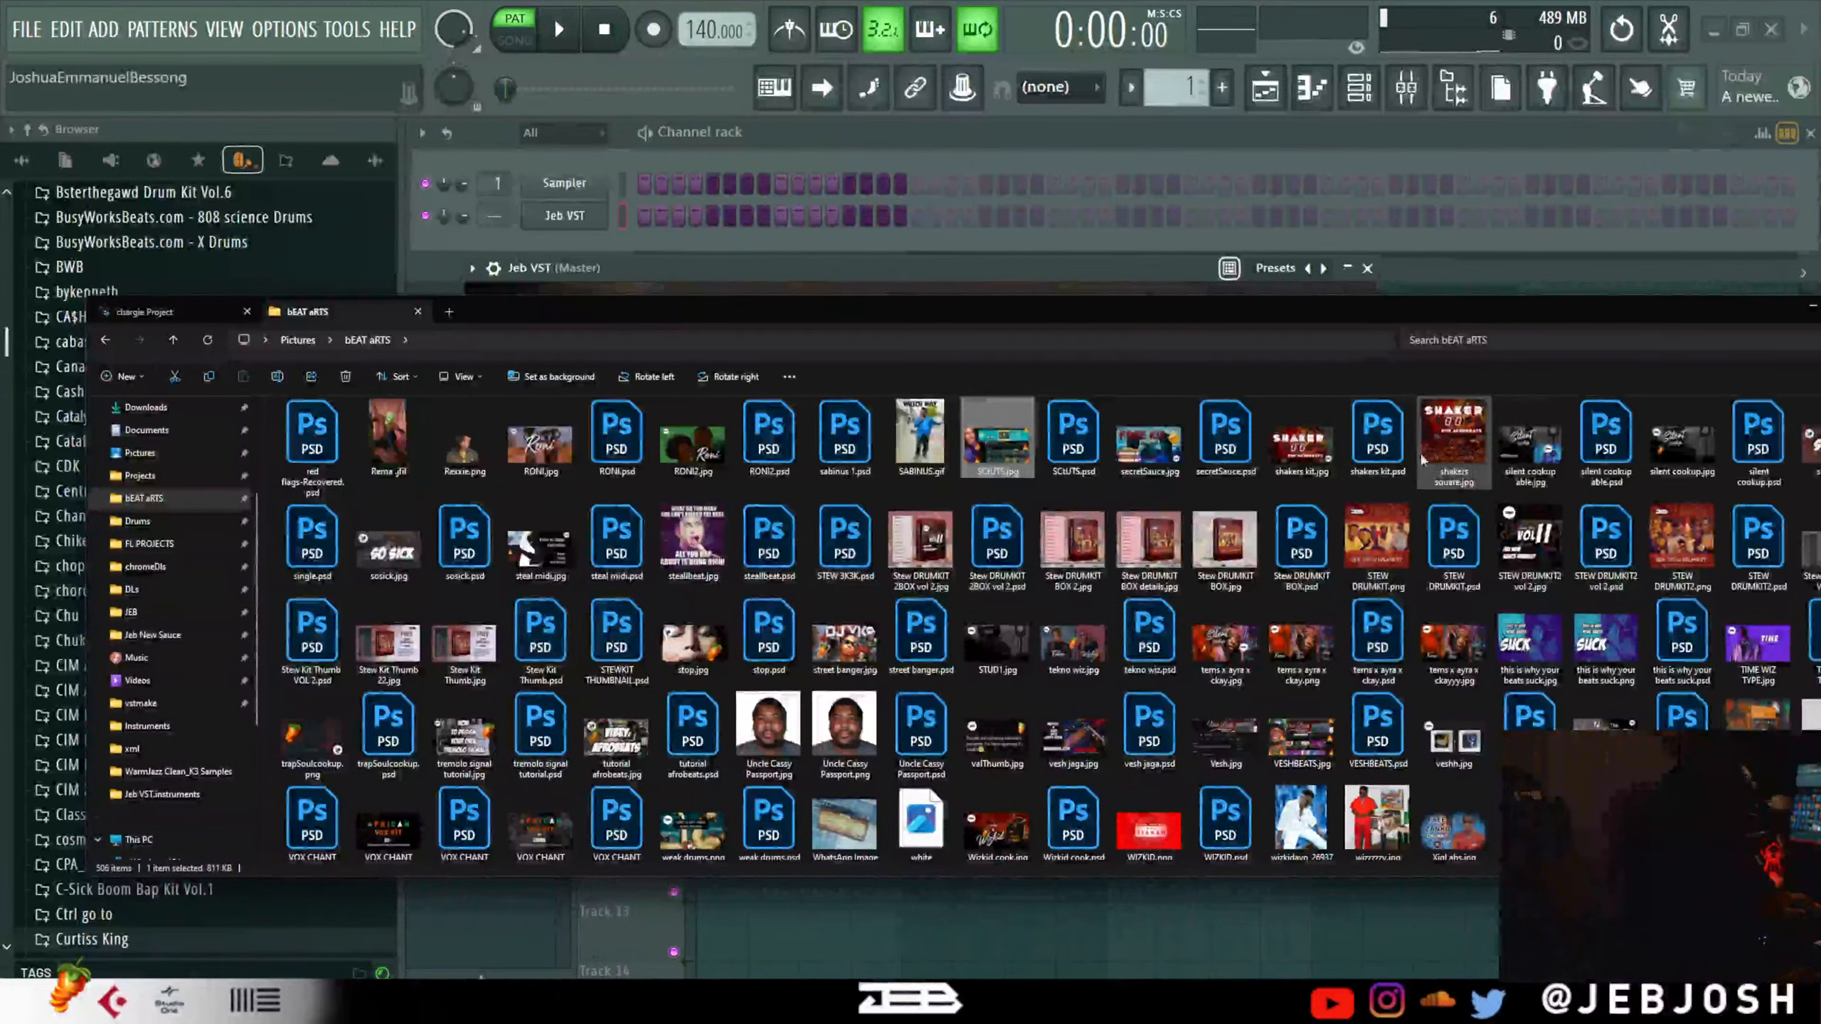
click(1378, 541)
double_click(1681, 544)
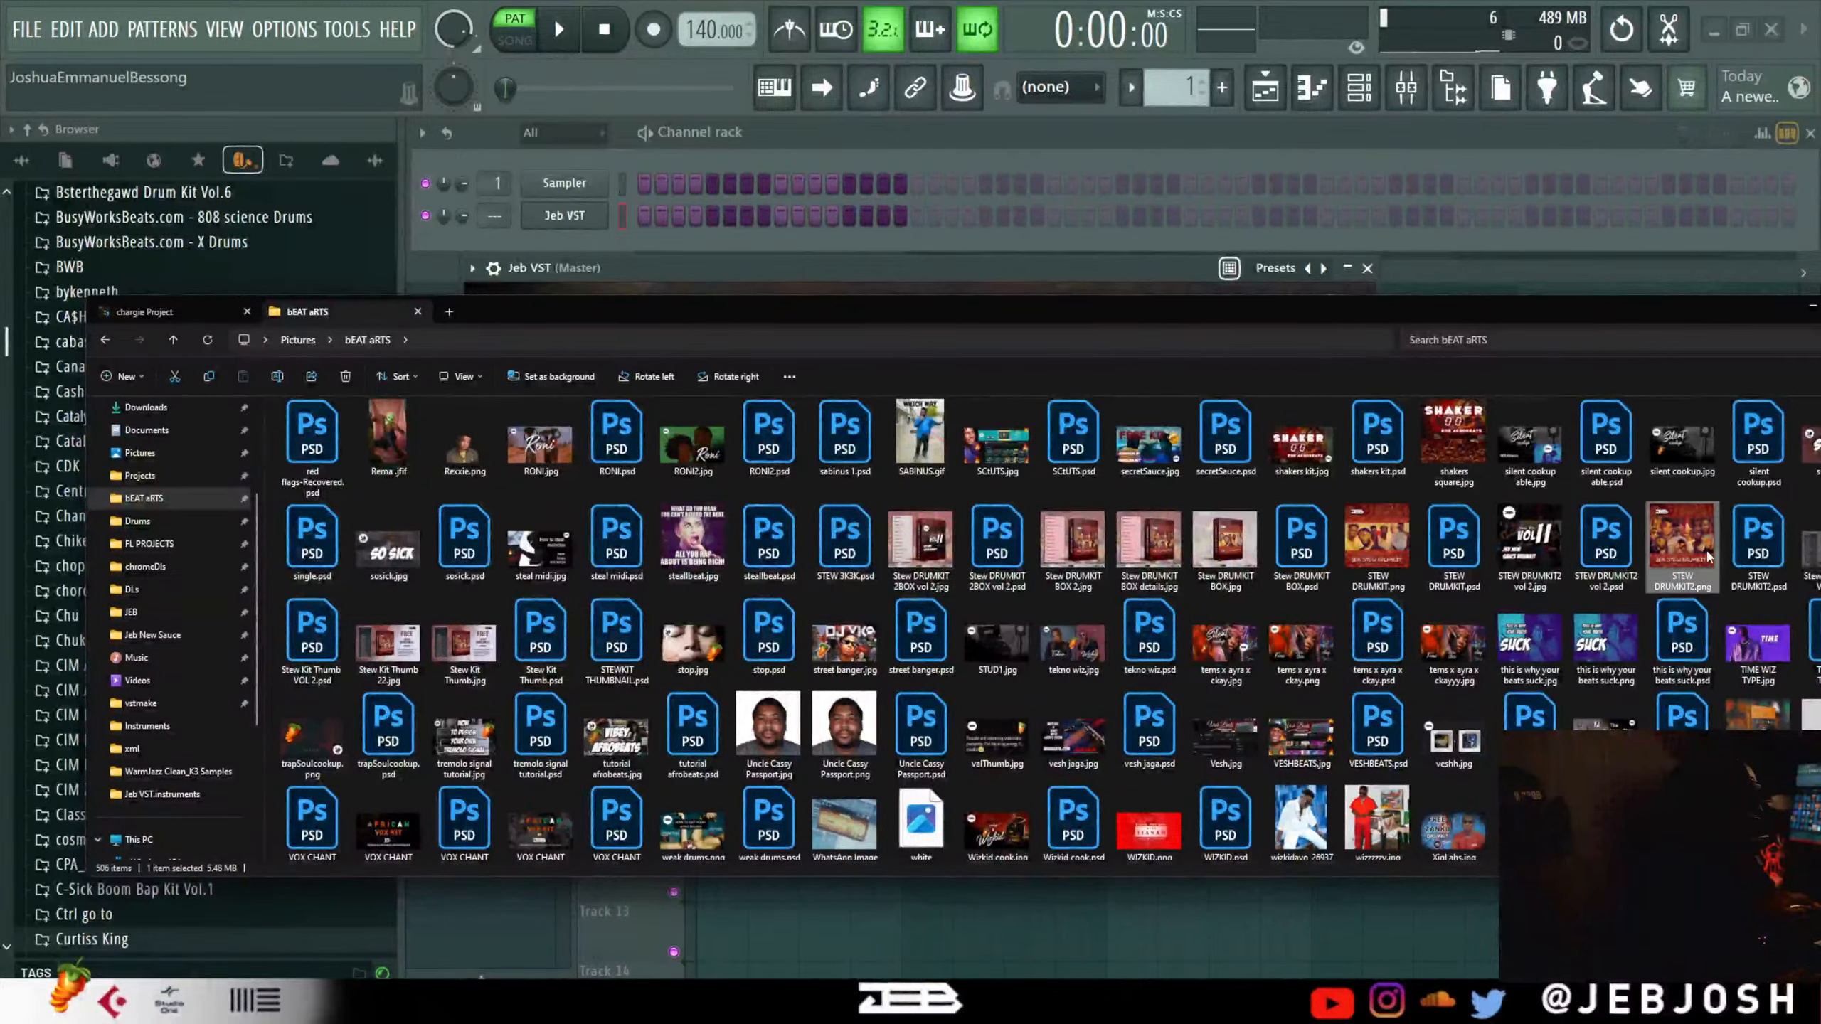
scroll(545, 476, up, 4)
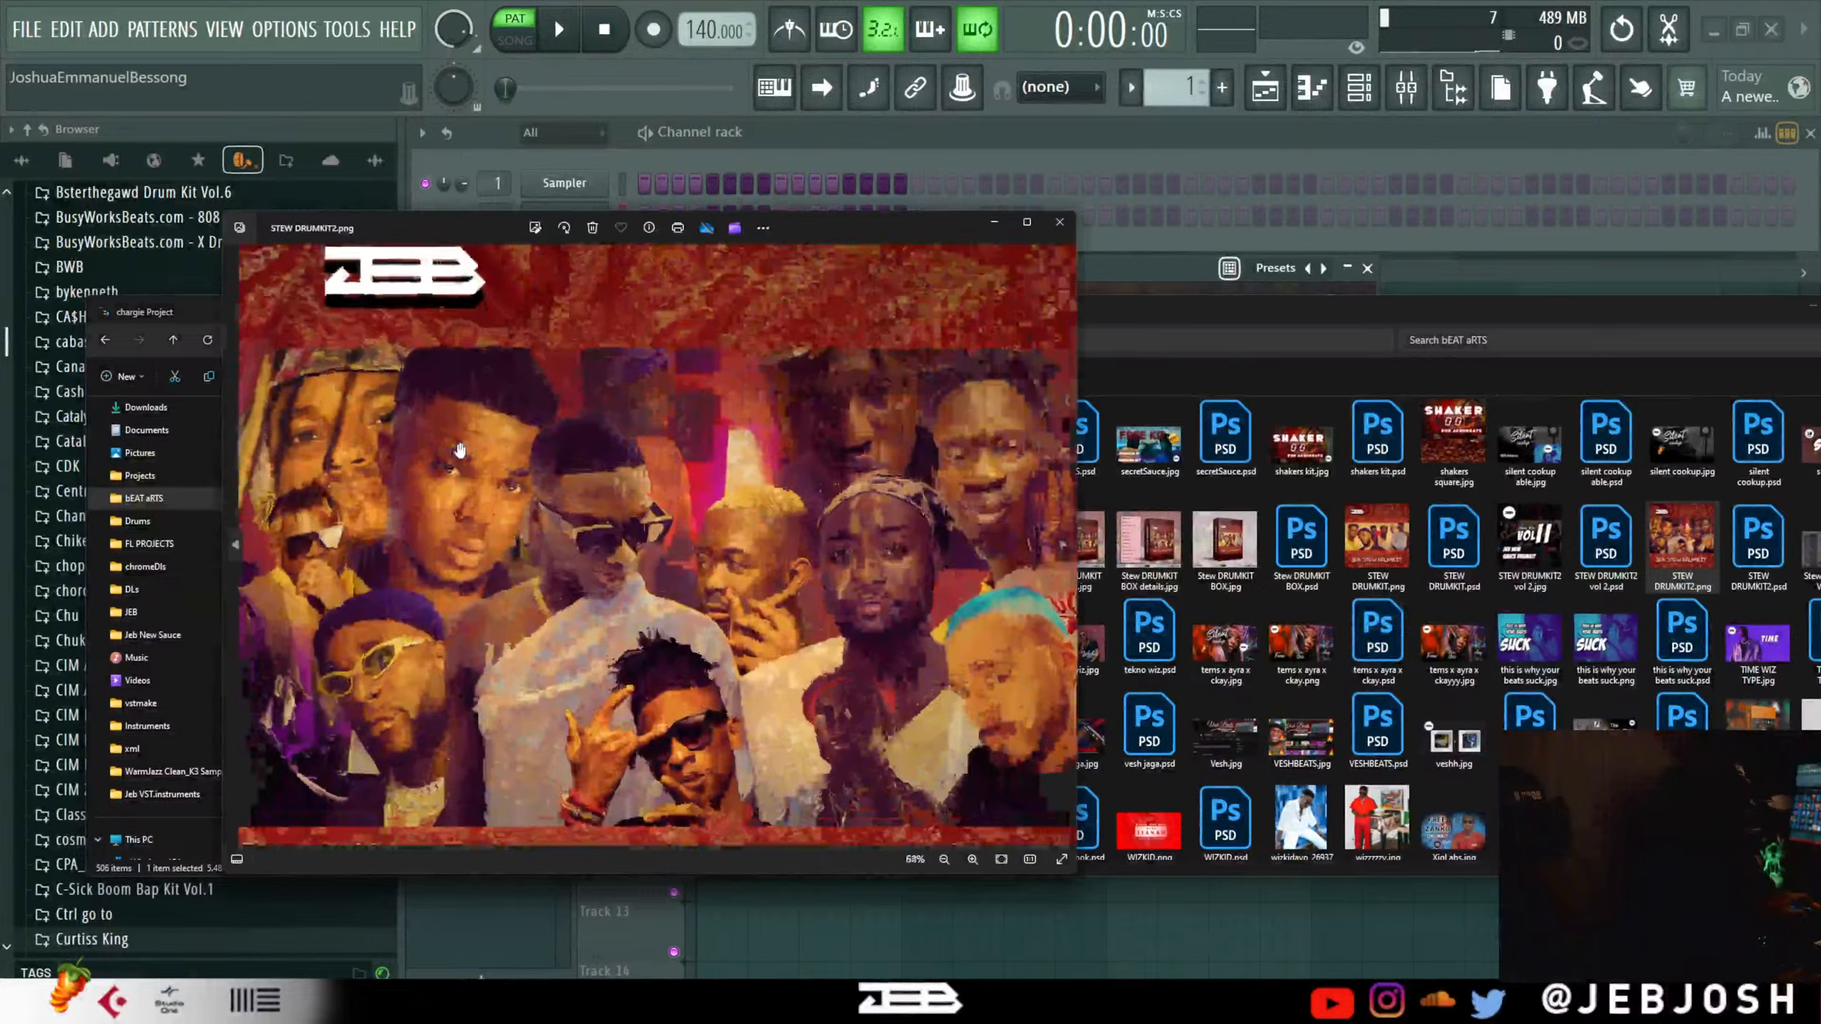
scroll(680, 498, down, 3)
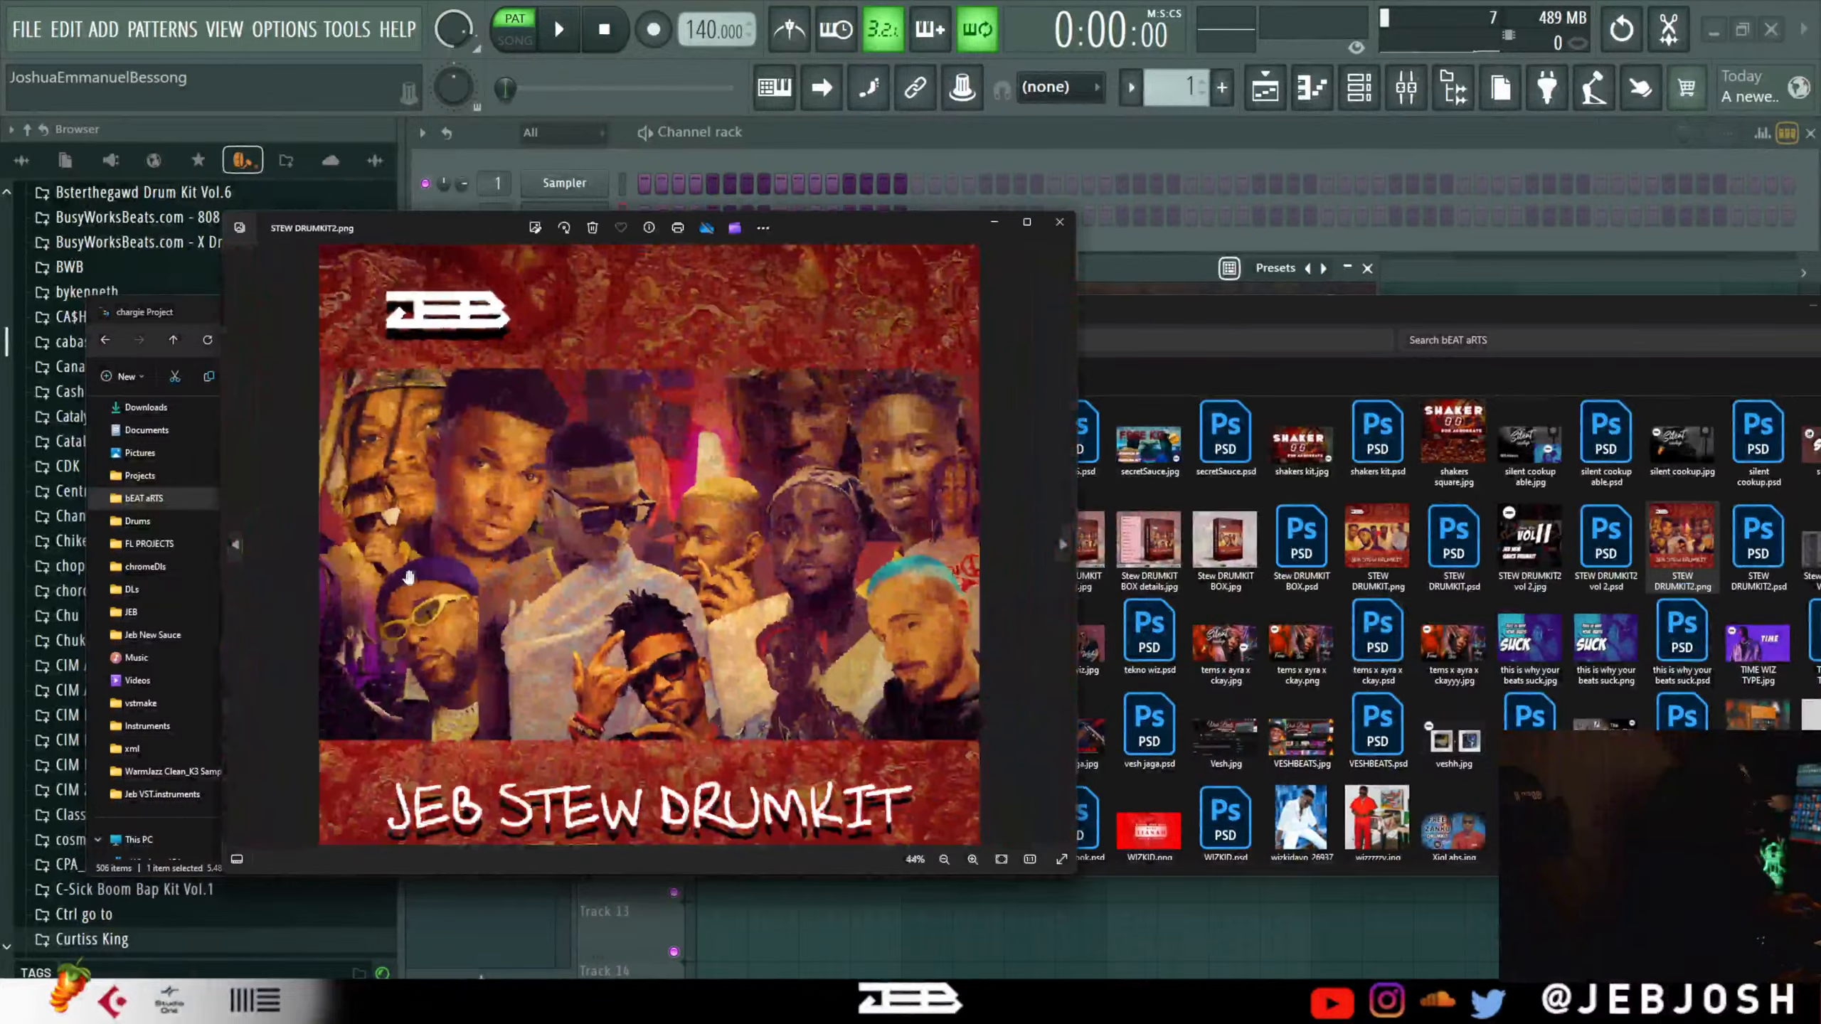
scroll(803, 536, down, 1)
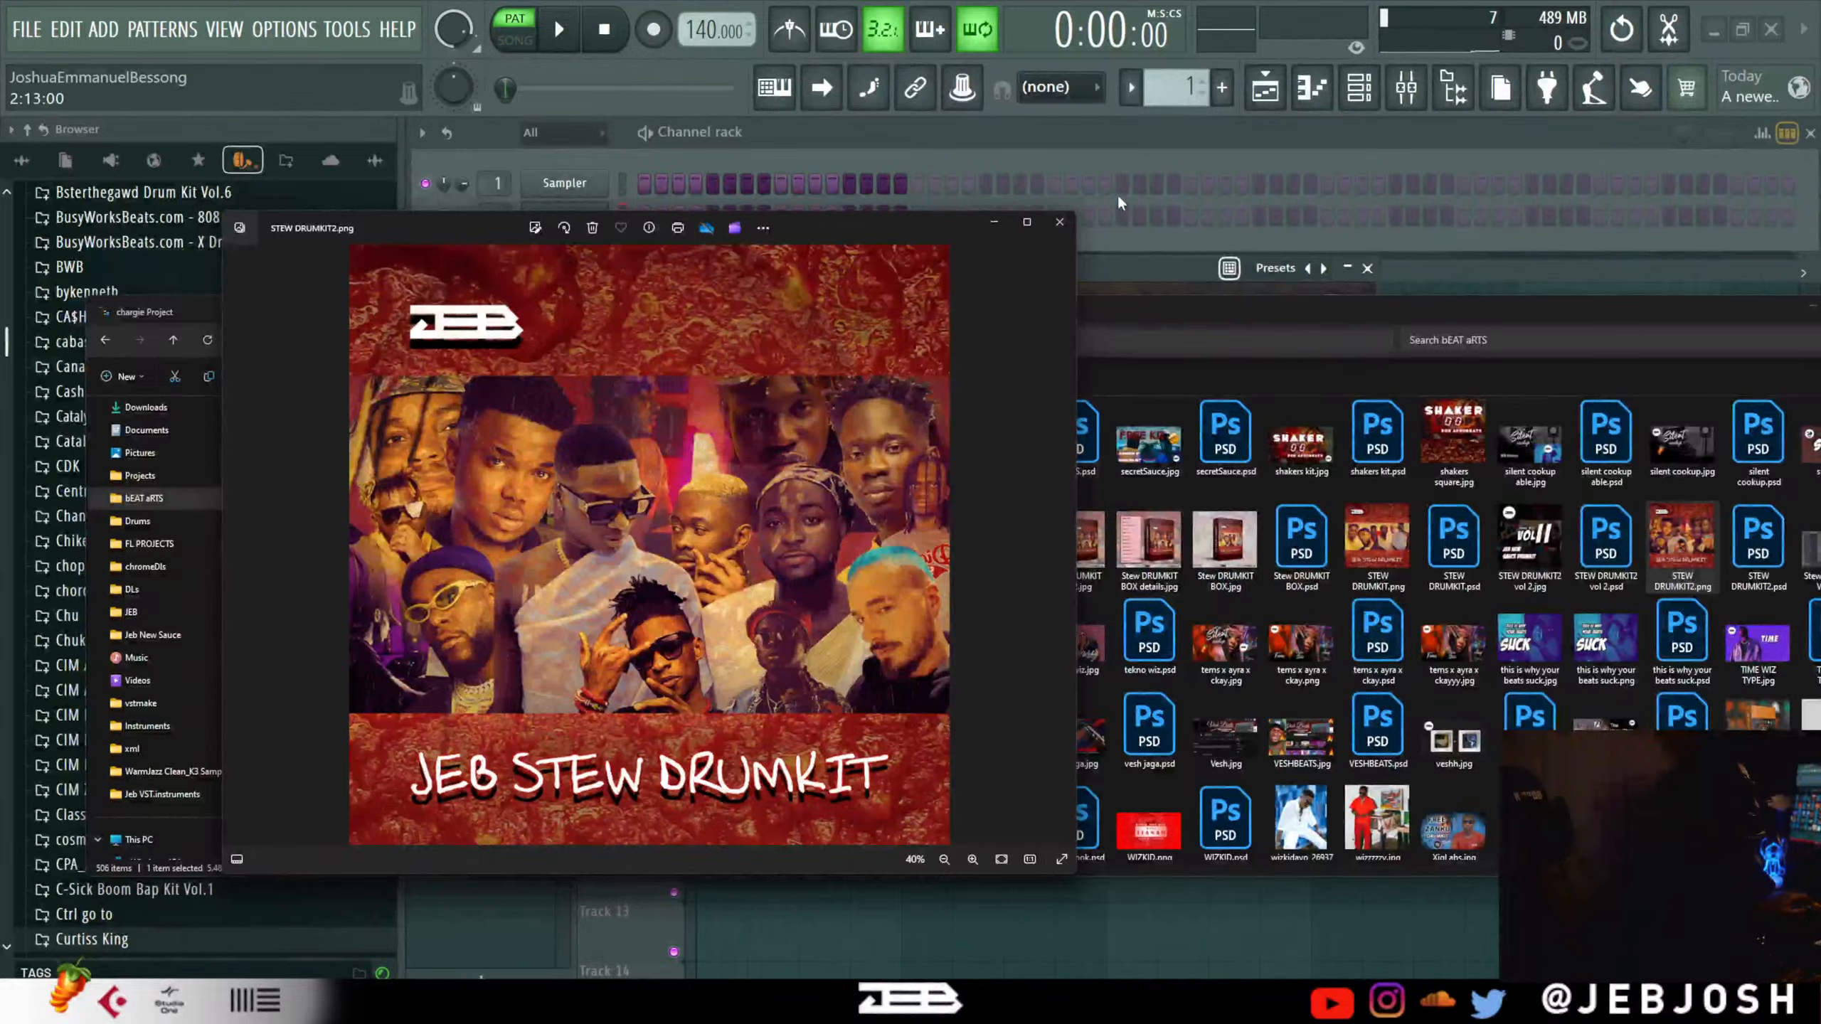
Compare the STEW DRUMKIT2.png artwork side by side with the Jeb VST background in FL Studio, and minimize the image.
click(1145, 270)
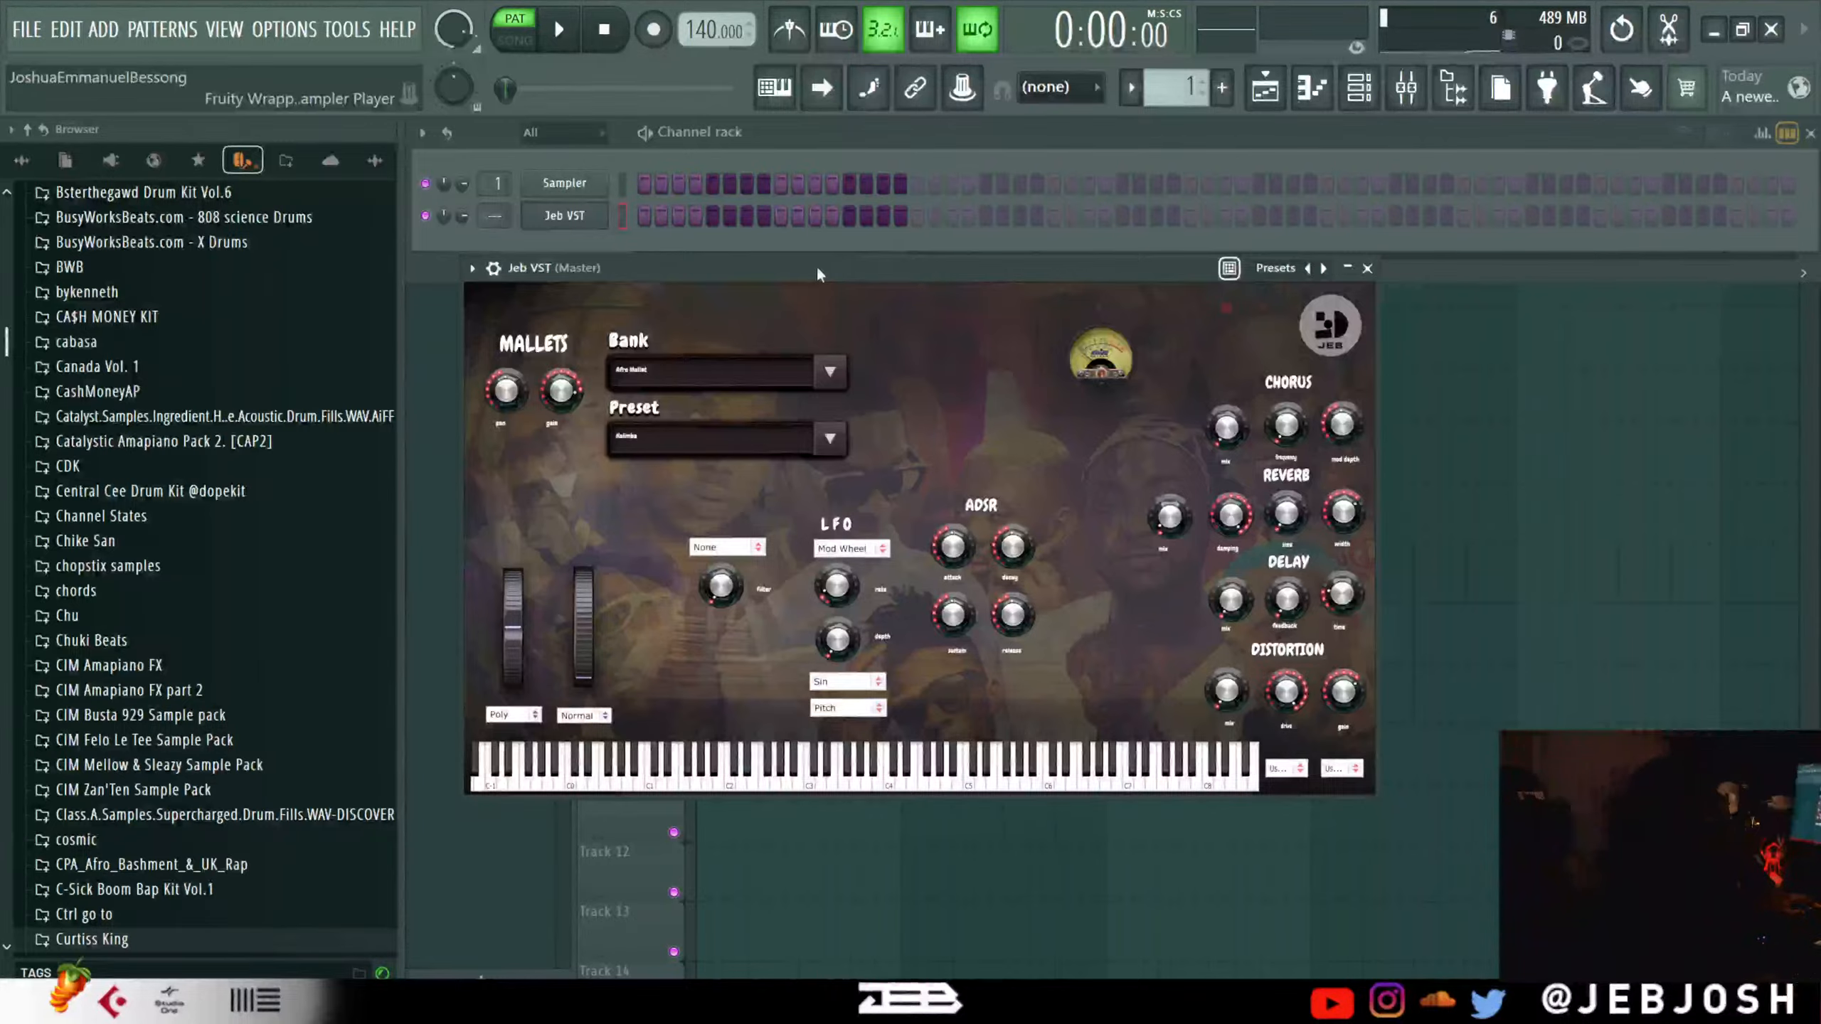
drag(817, 265, 993, 325)
key(alt+Tab)
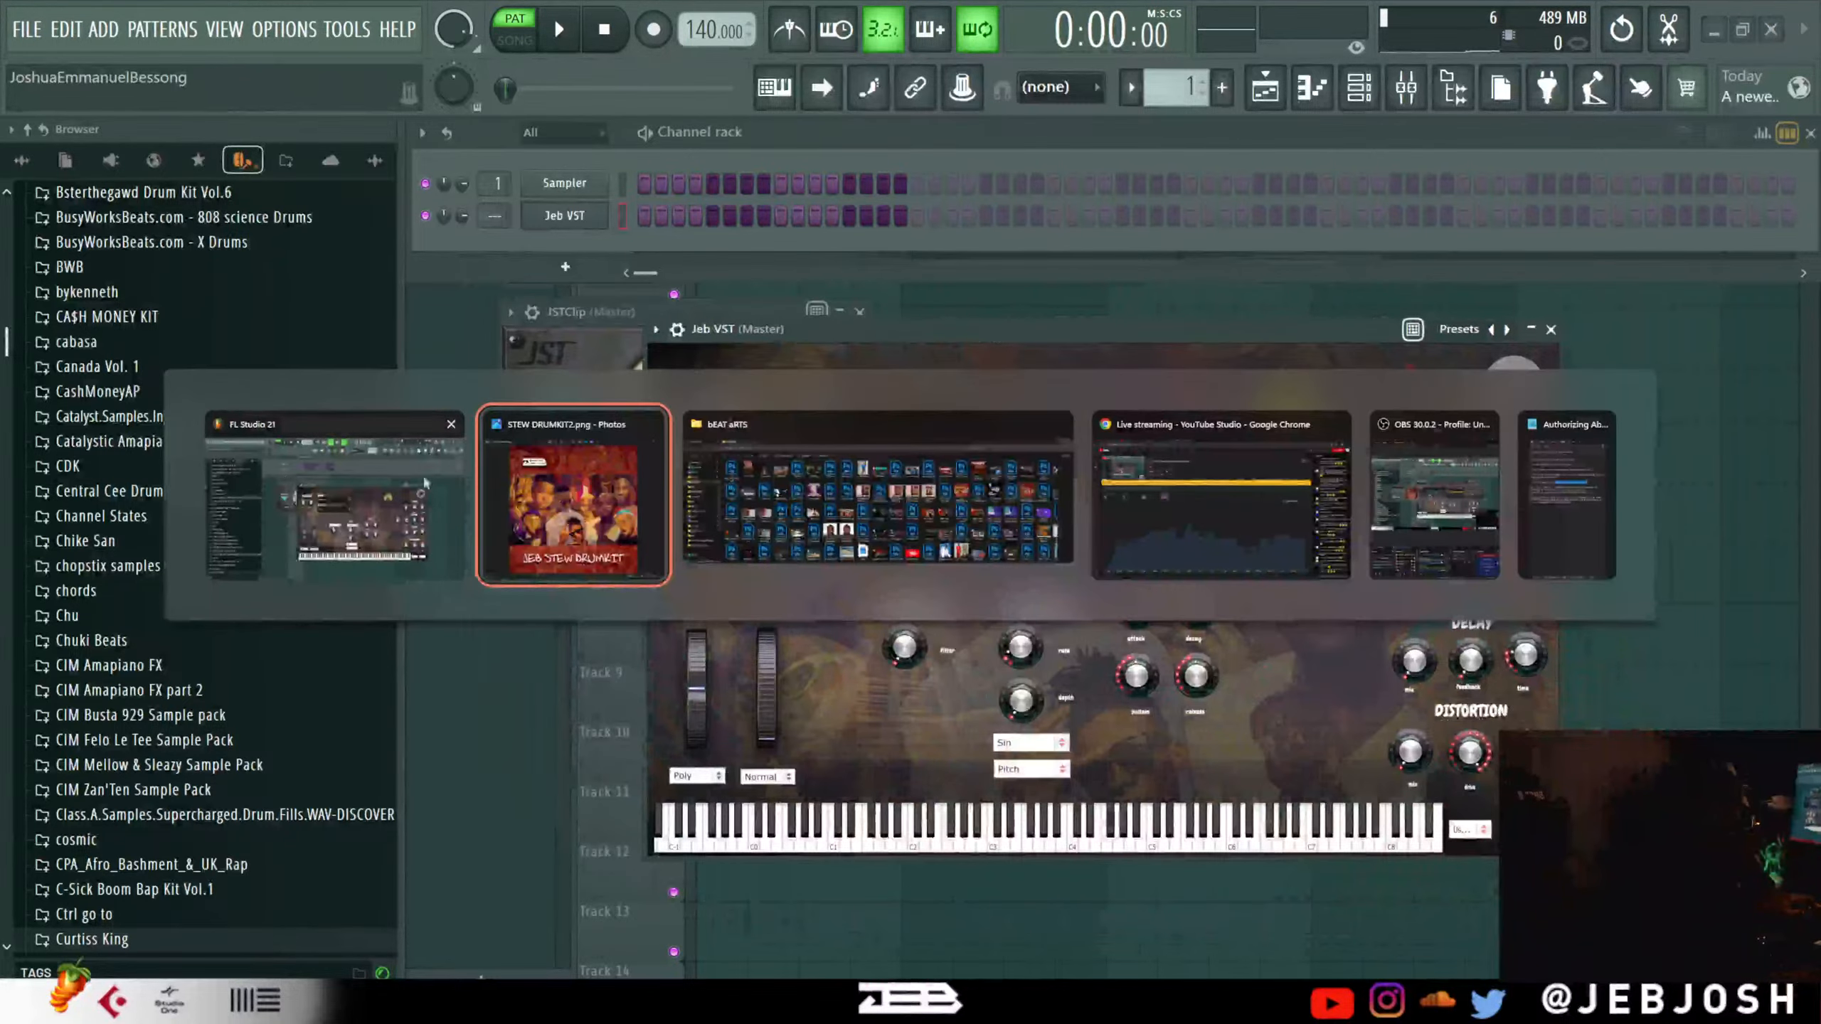
click(578, 527)
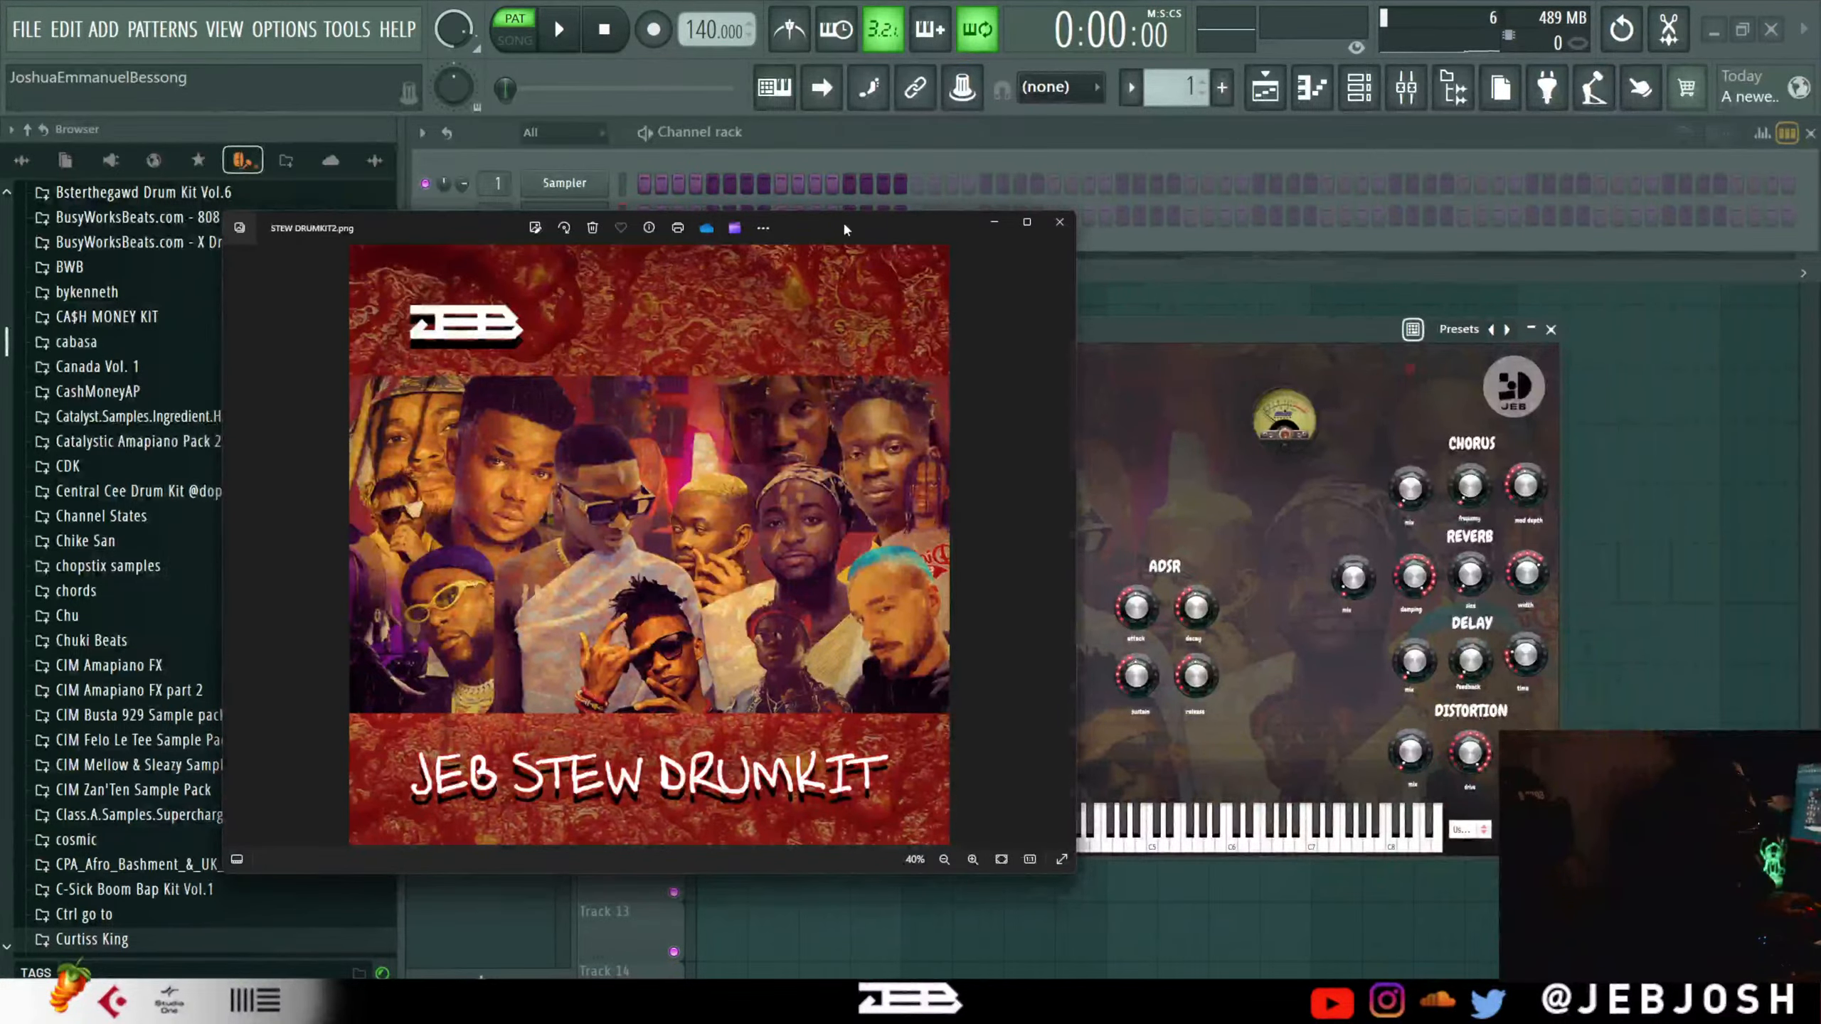
drag(843, 228, 478, 250)
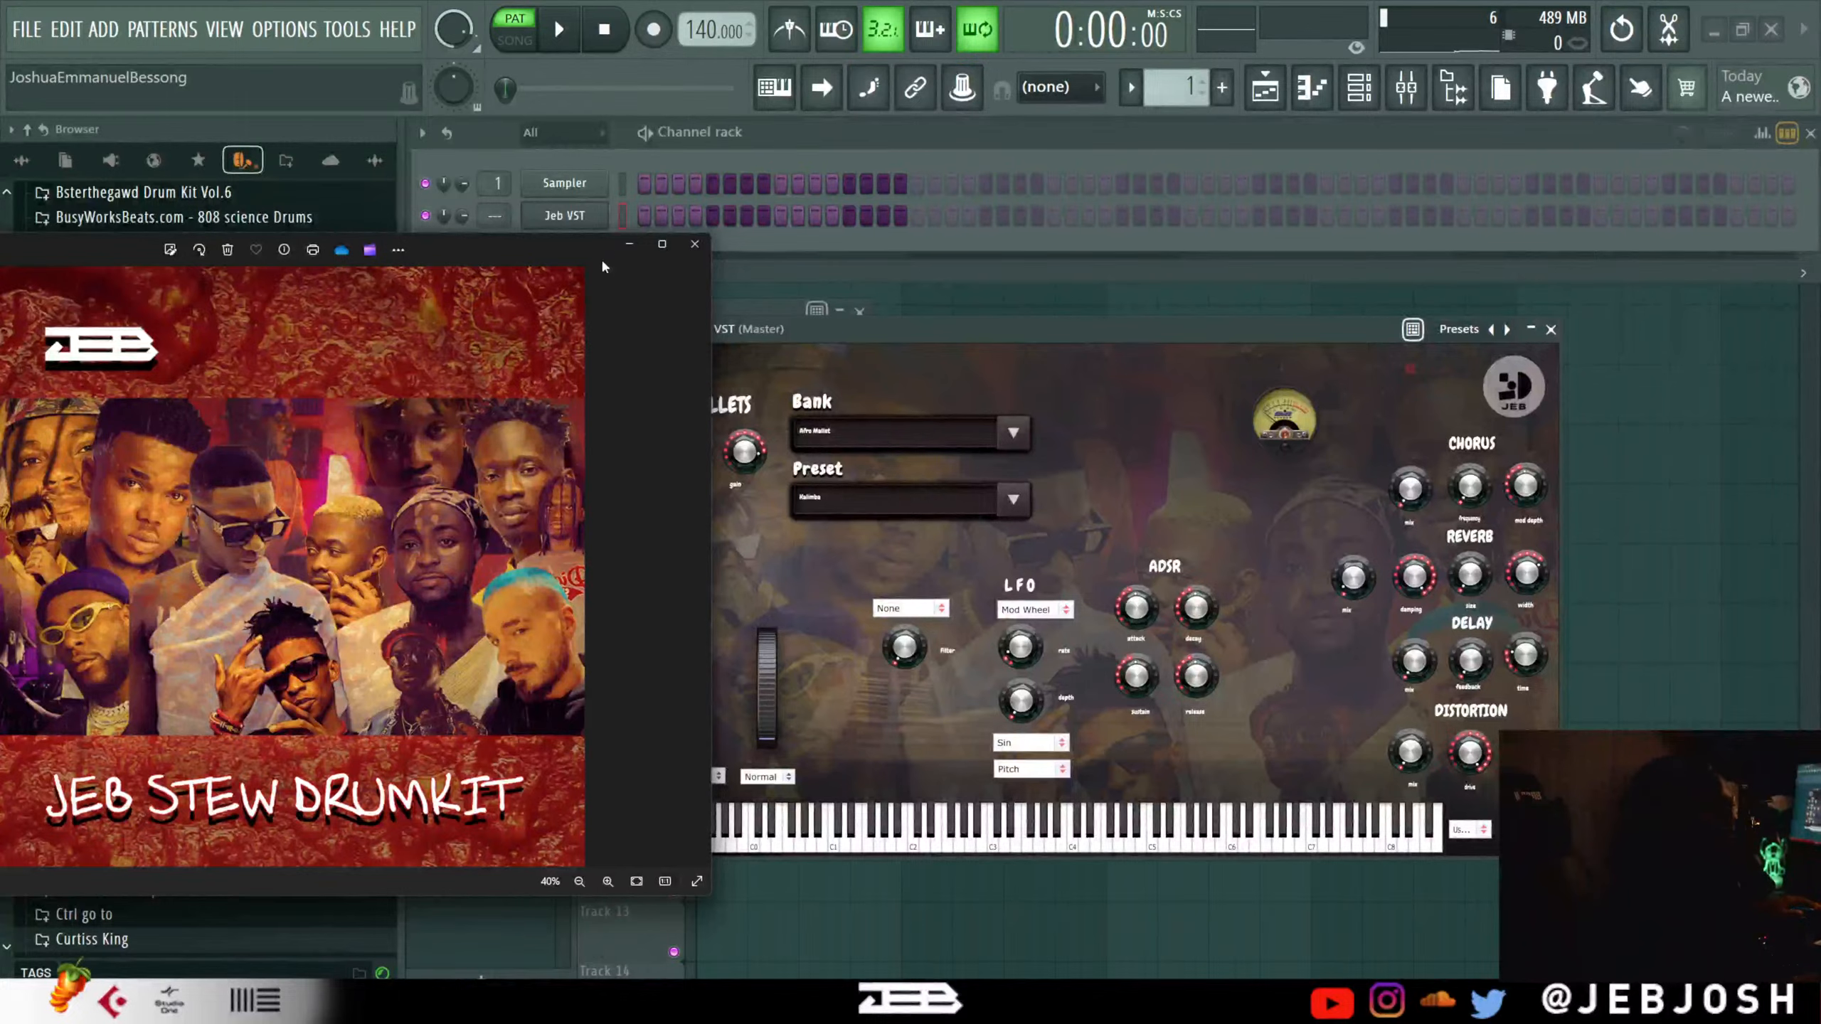
click(628, 247)
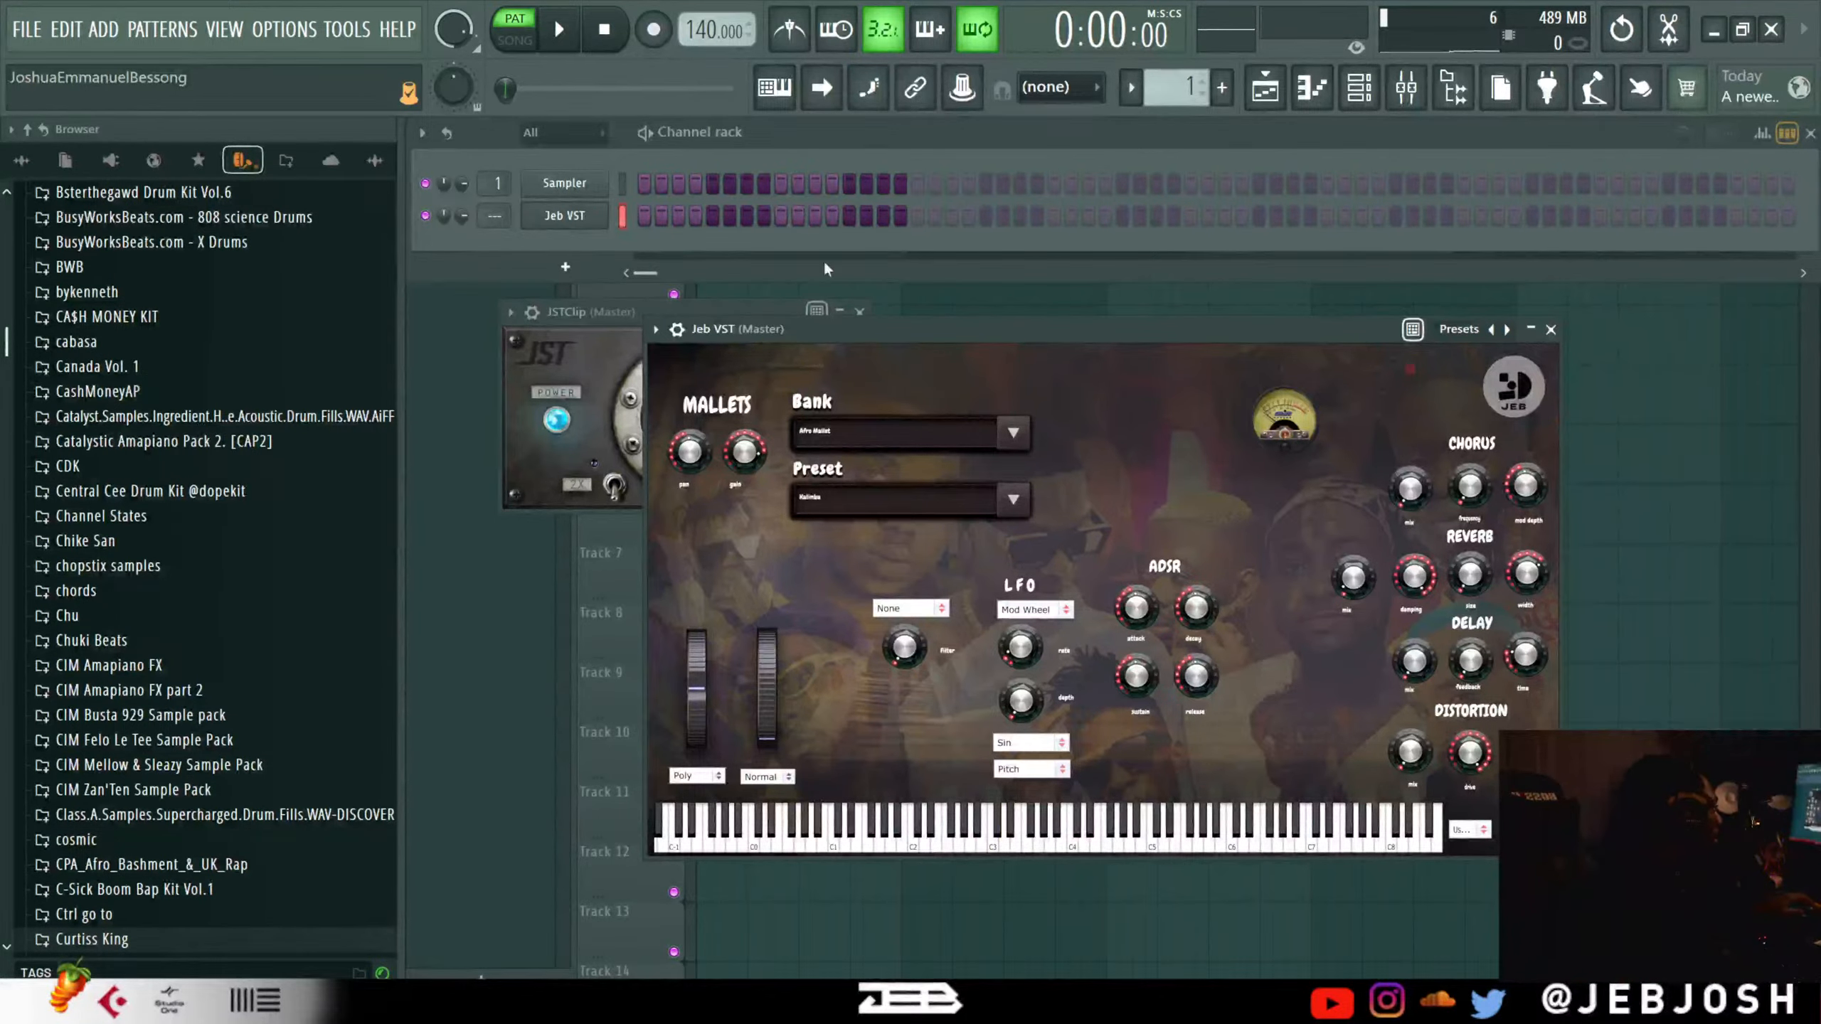
Set the project tempo to 102 BPM, and choose 1/4 in the Jeb VST selector beside the keyboard plus an option in its neighbour.
scroll(713, 28, down, 7)
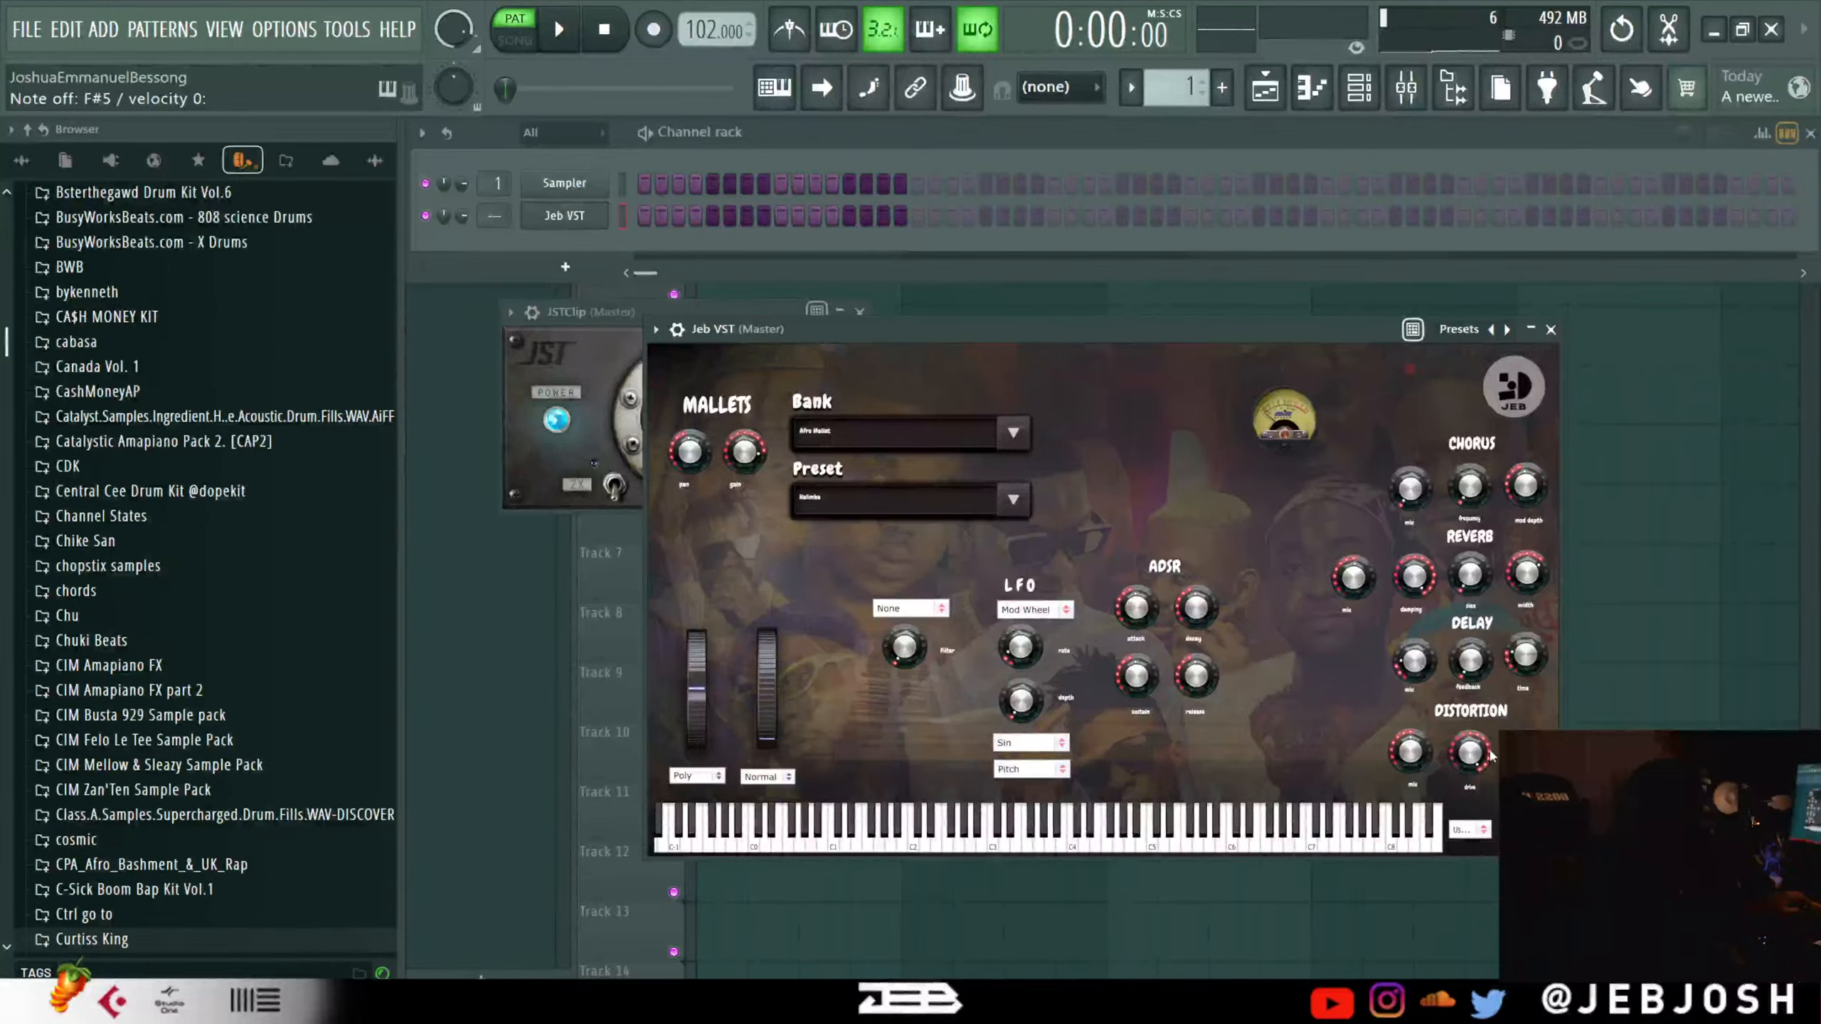
click(1474, 831)
click(1493, 644)
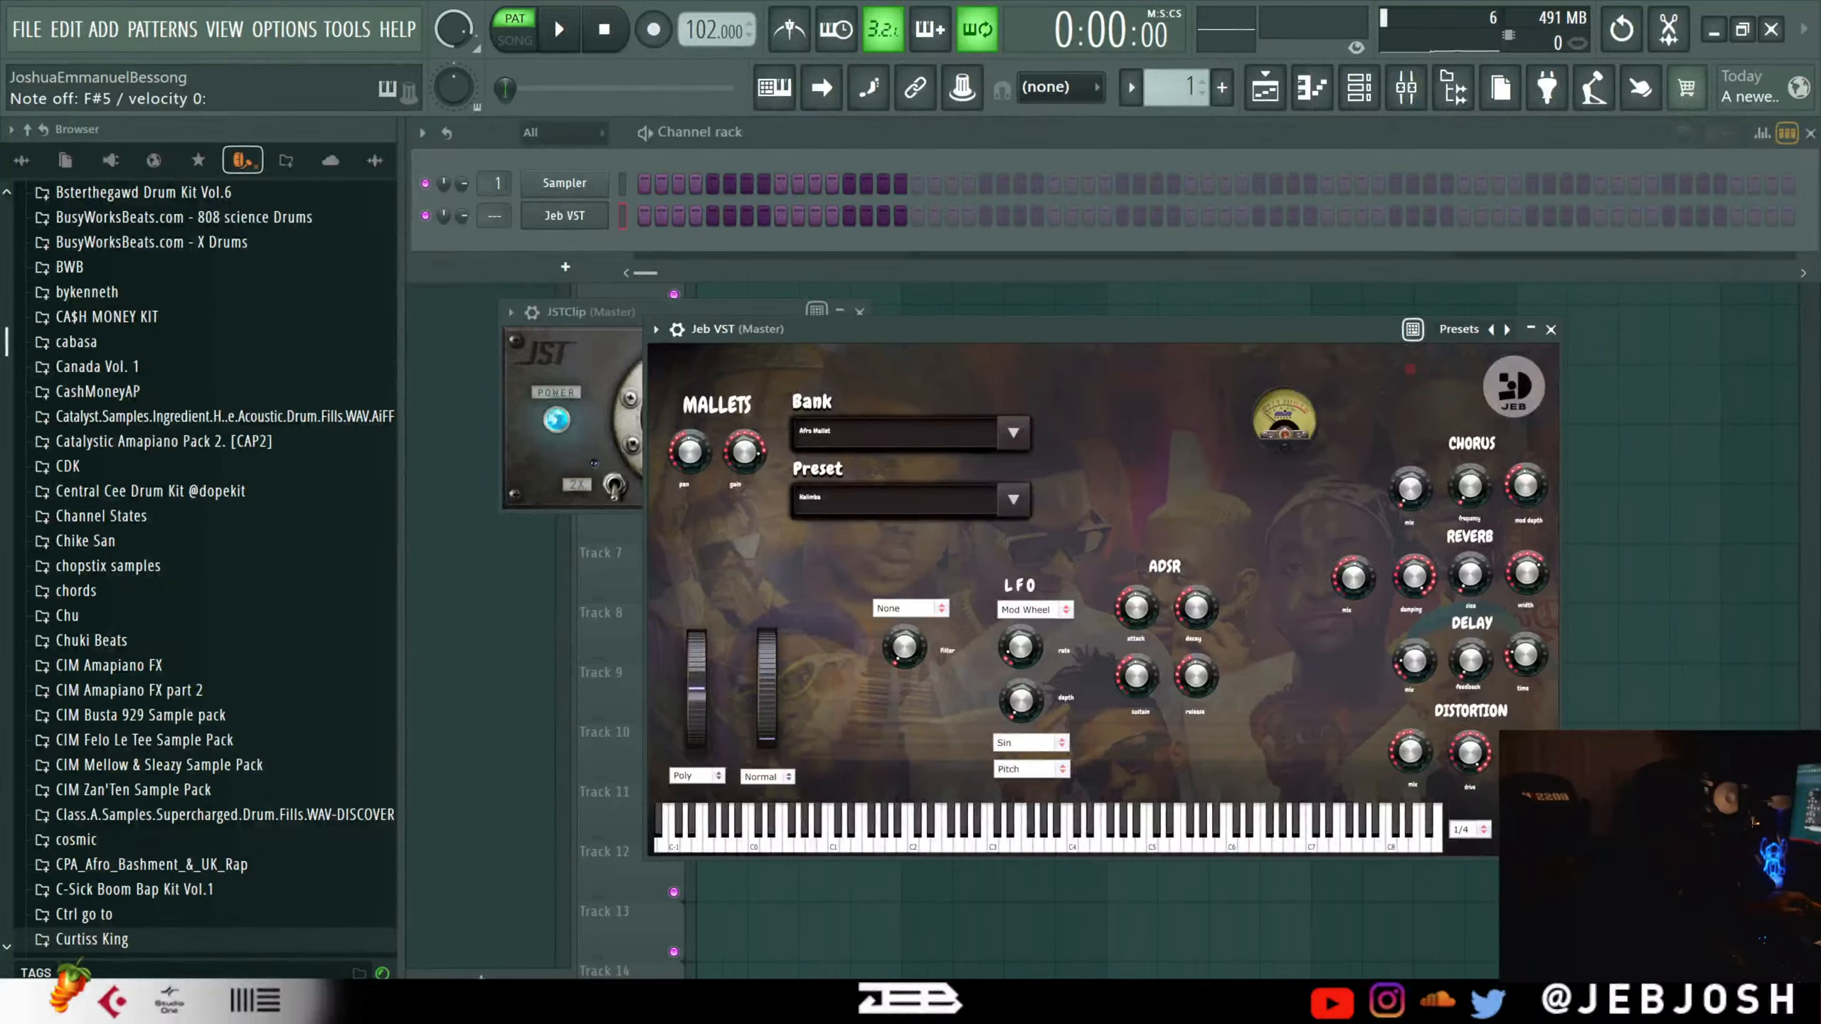
click(1529, 830)
click(1538, 656)
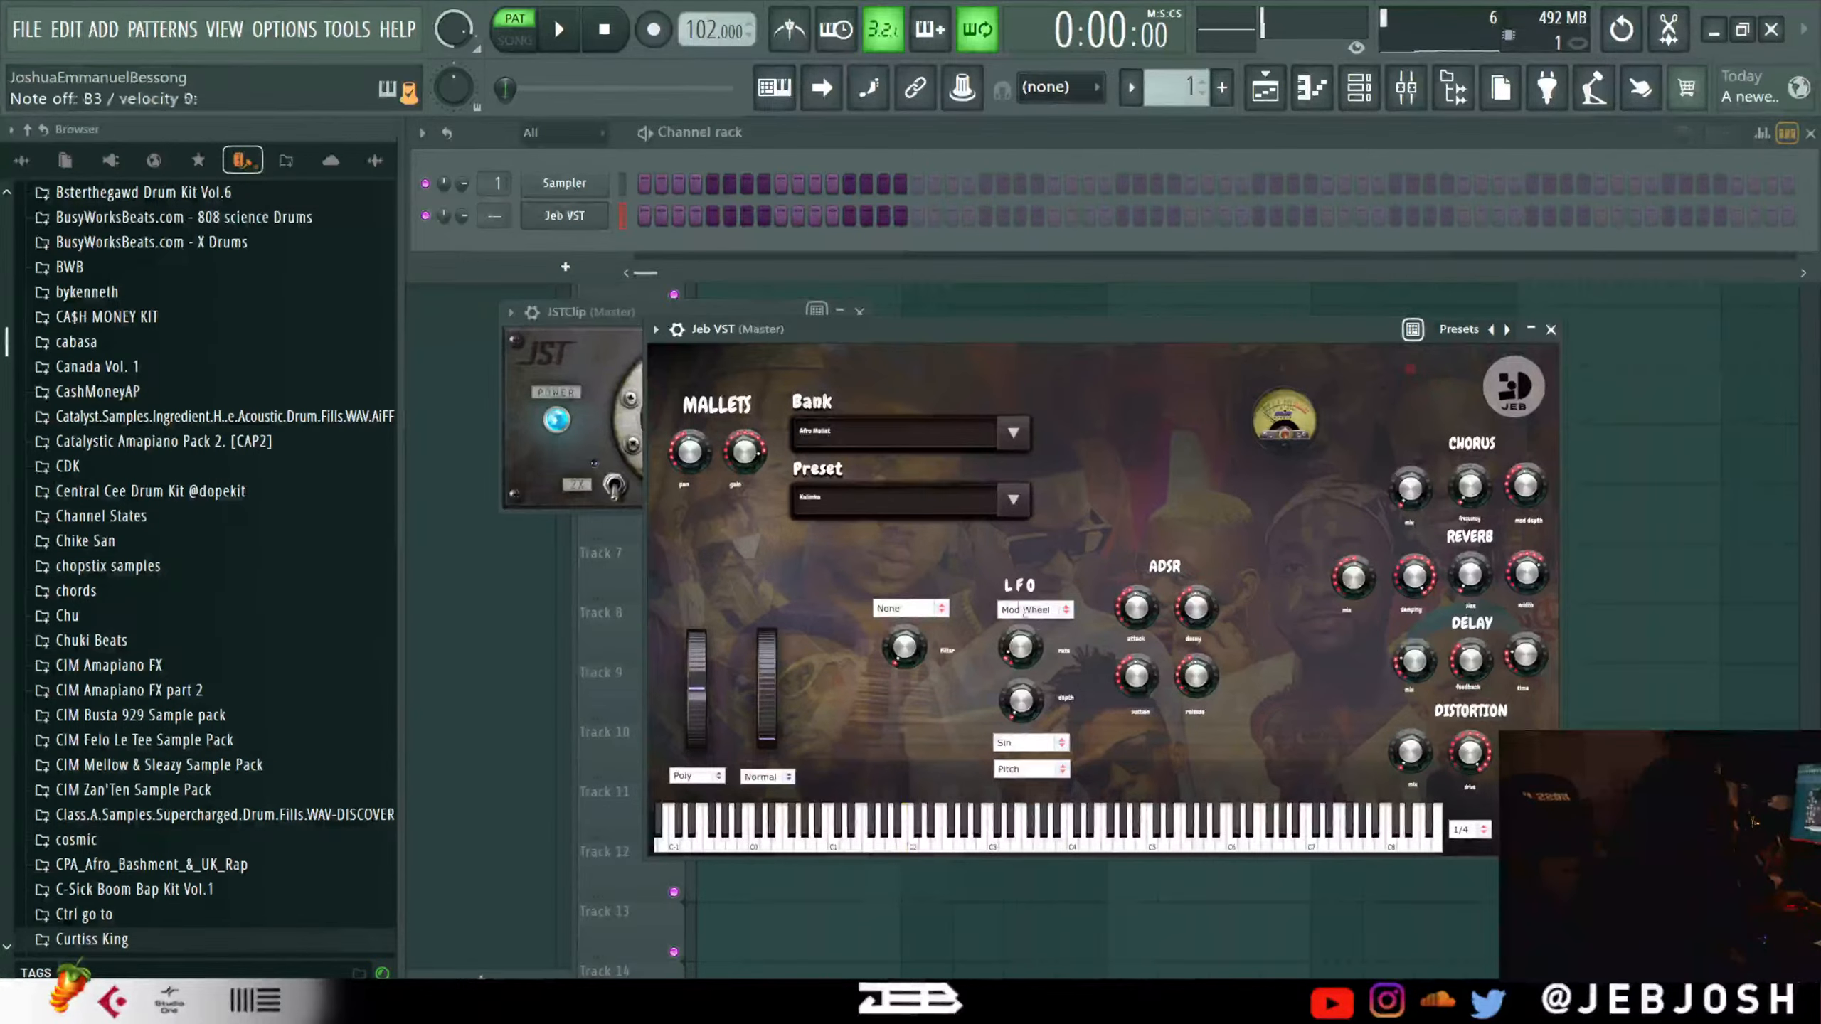
Switch the Jeb VST preset in the Afro Mallet bank to mallet 1.
click(953, 501)
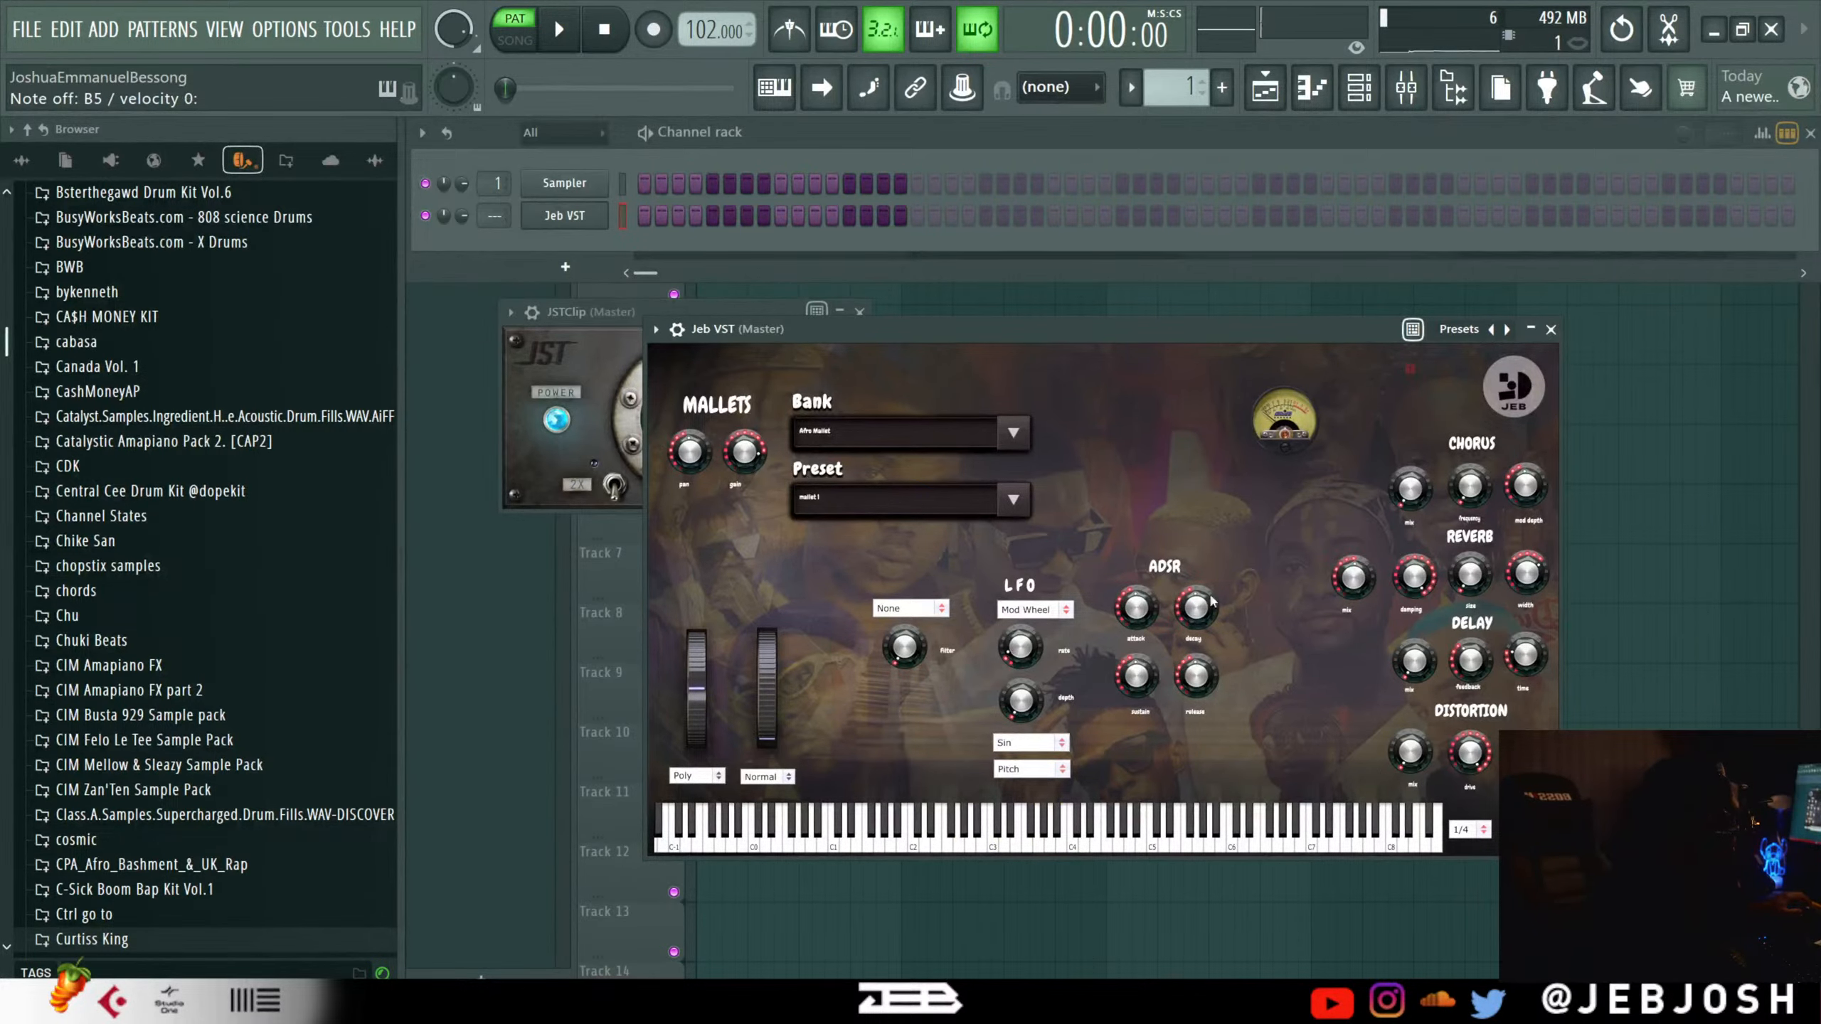
Audition the mallet 2 preset in the Jeb VST Afro Mallet bank.
click(1013, 500)
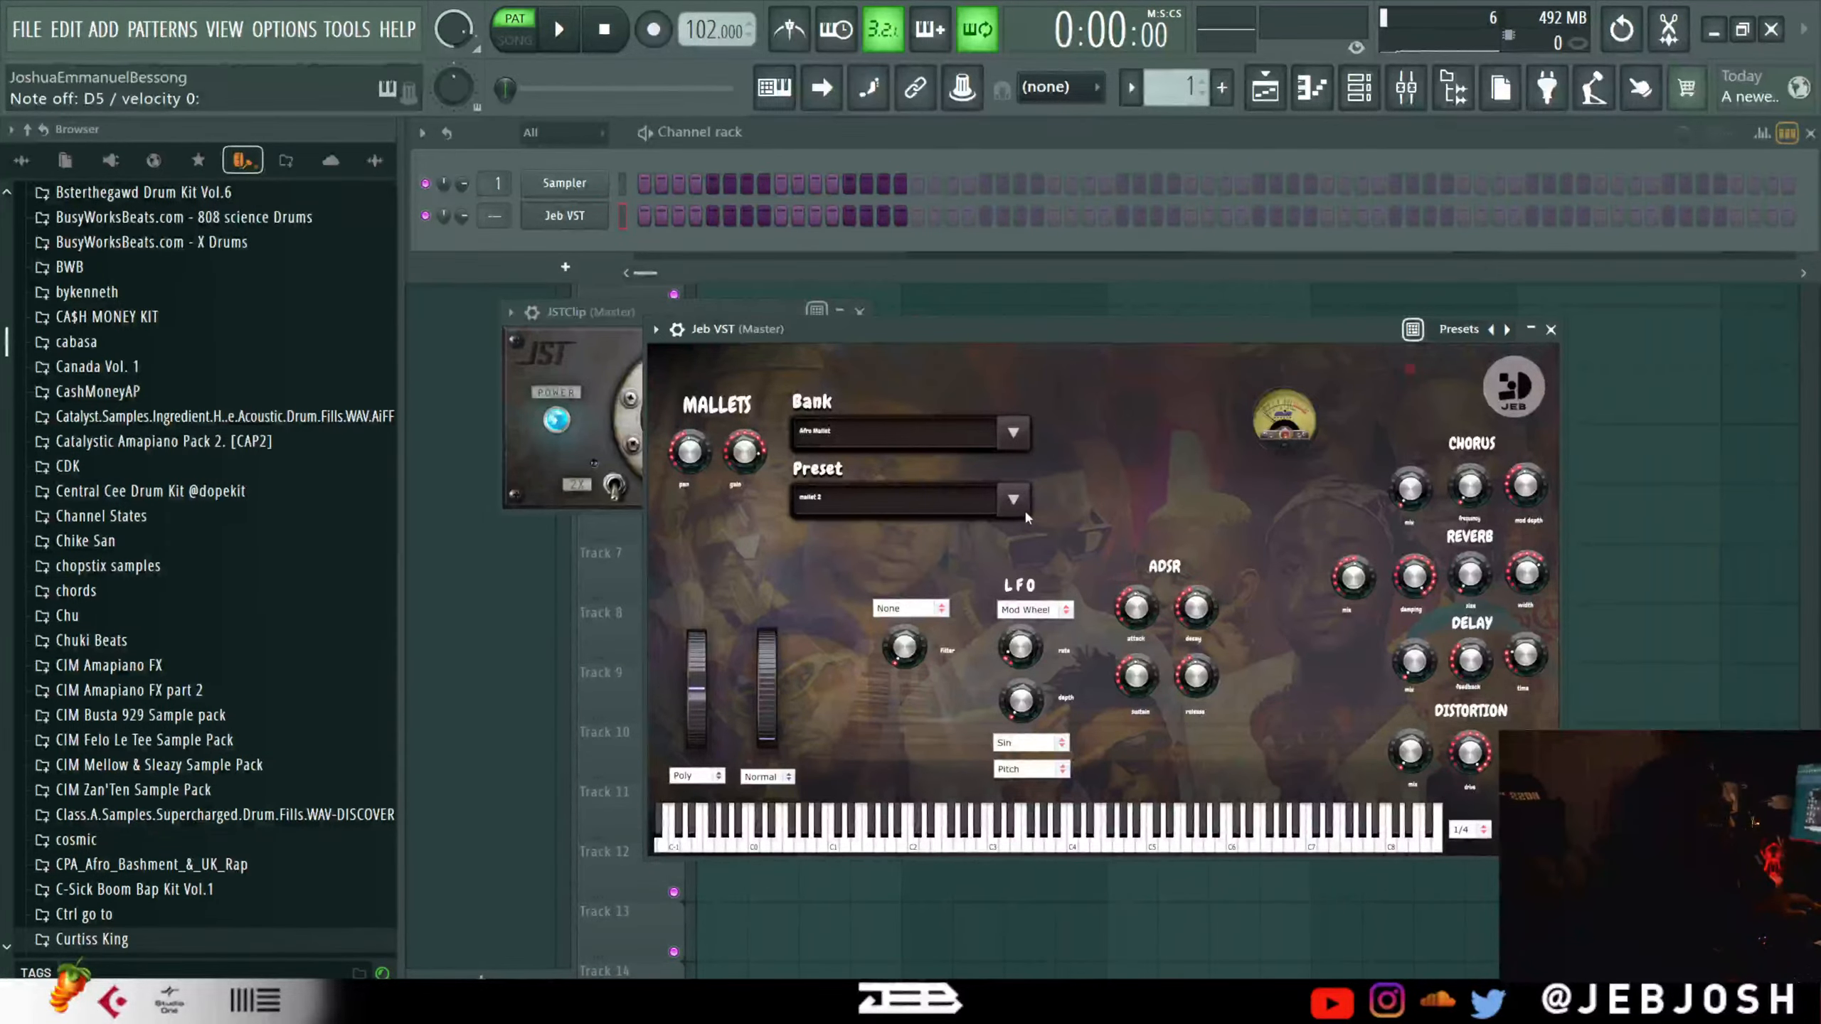
click(1025, 506)
click(1019, 505)
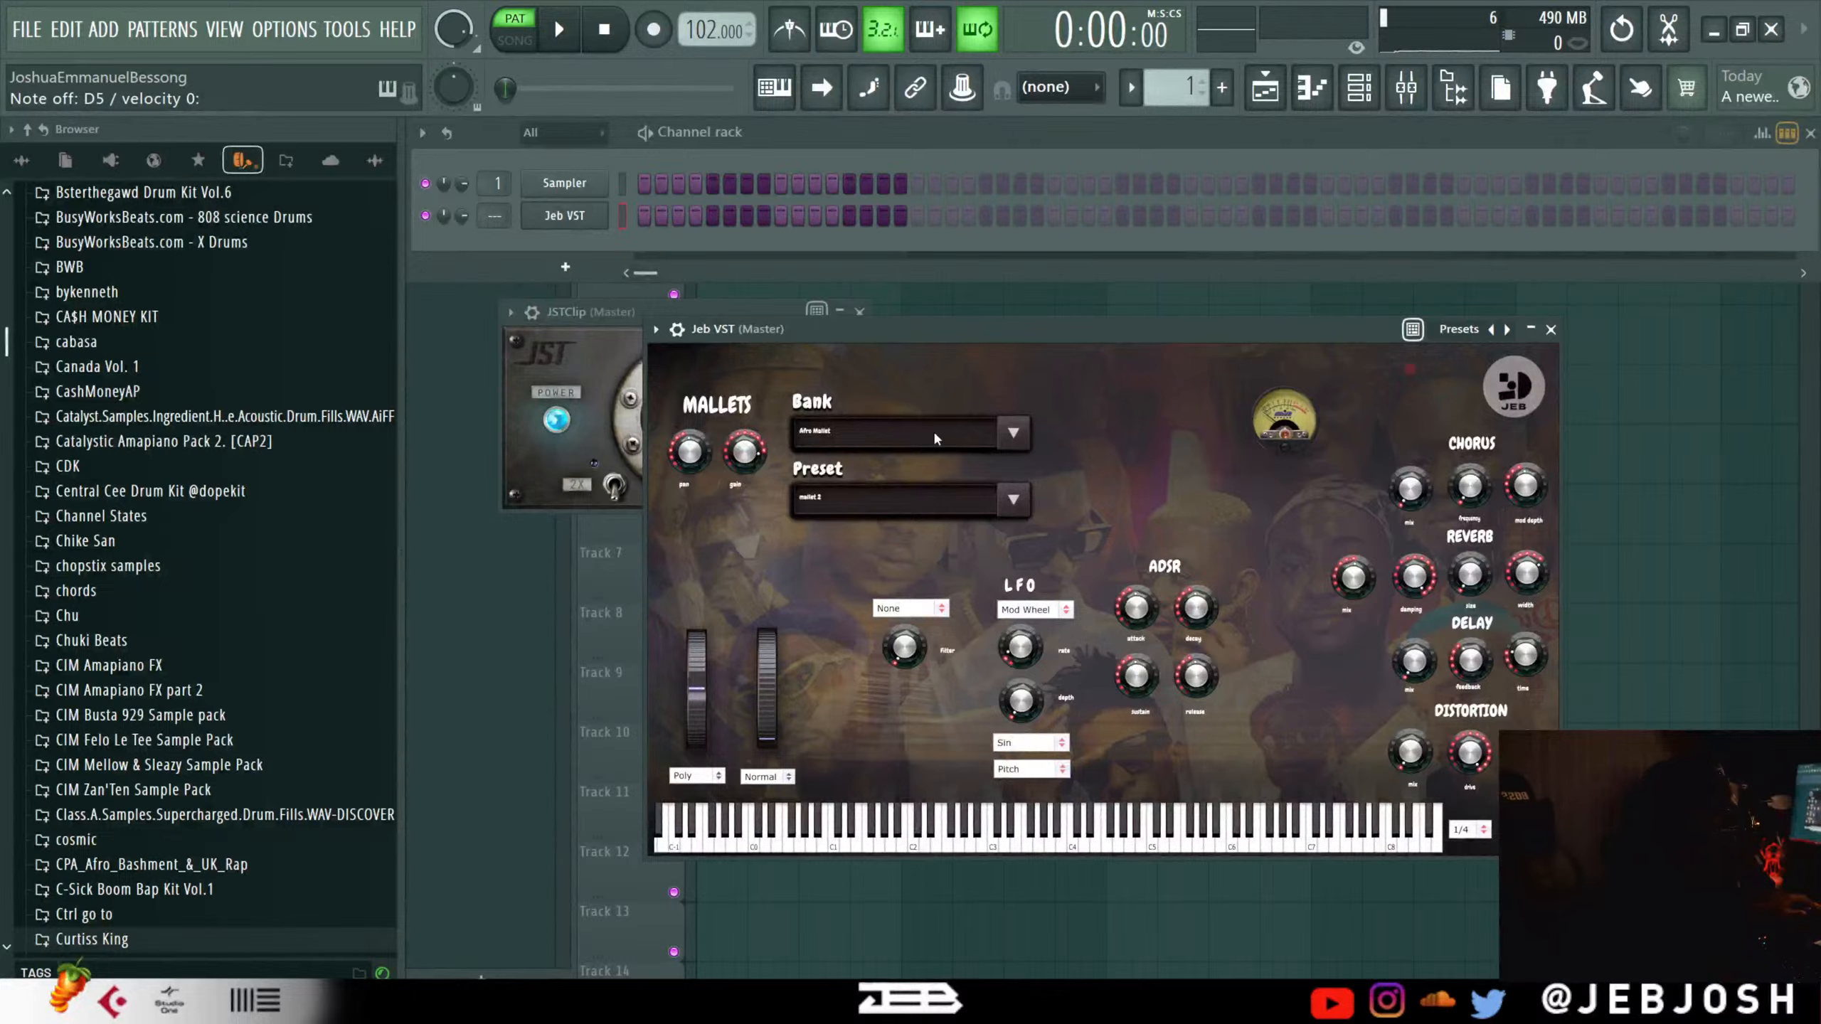
Load the GUITAR bank in the Jeb VST and move the plugin window higher in the workspace.
click(1023, 451)
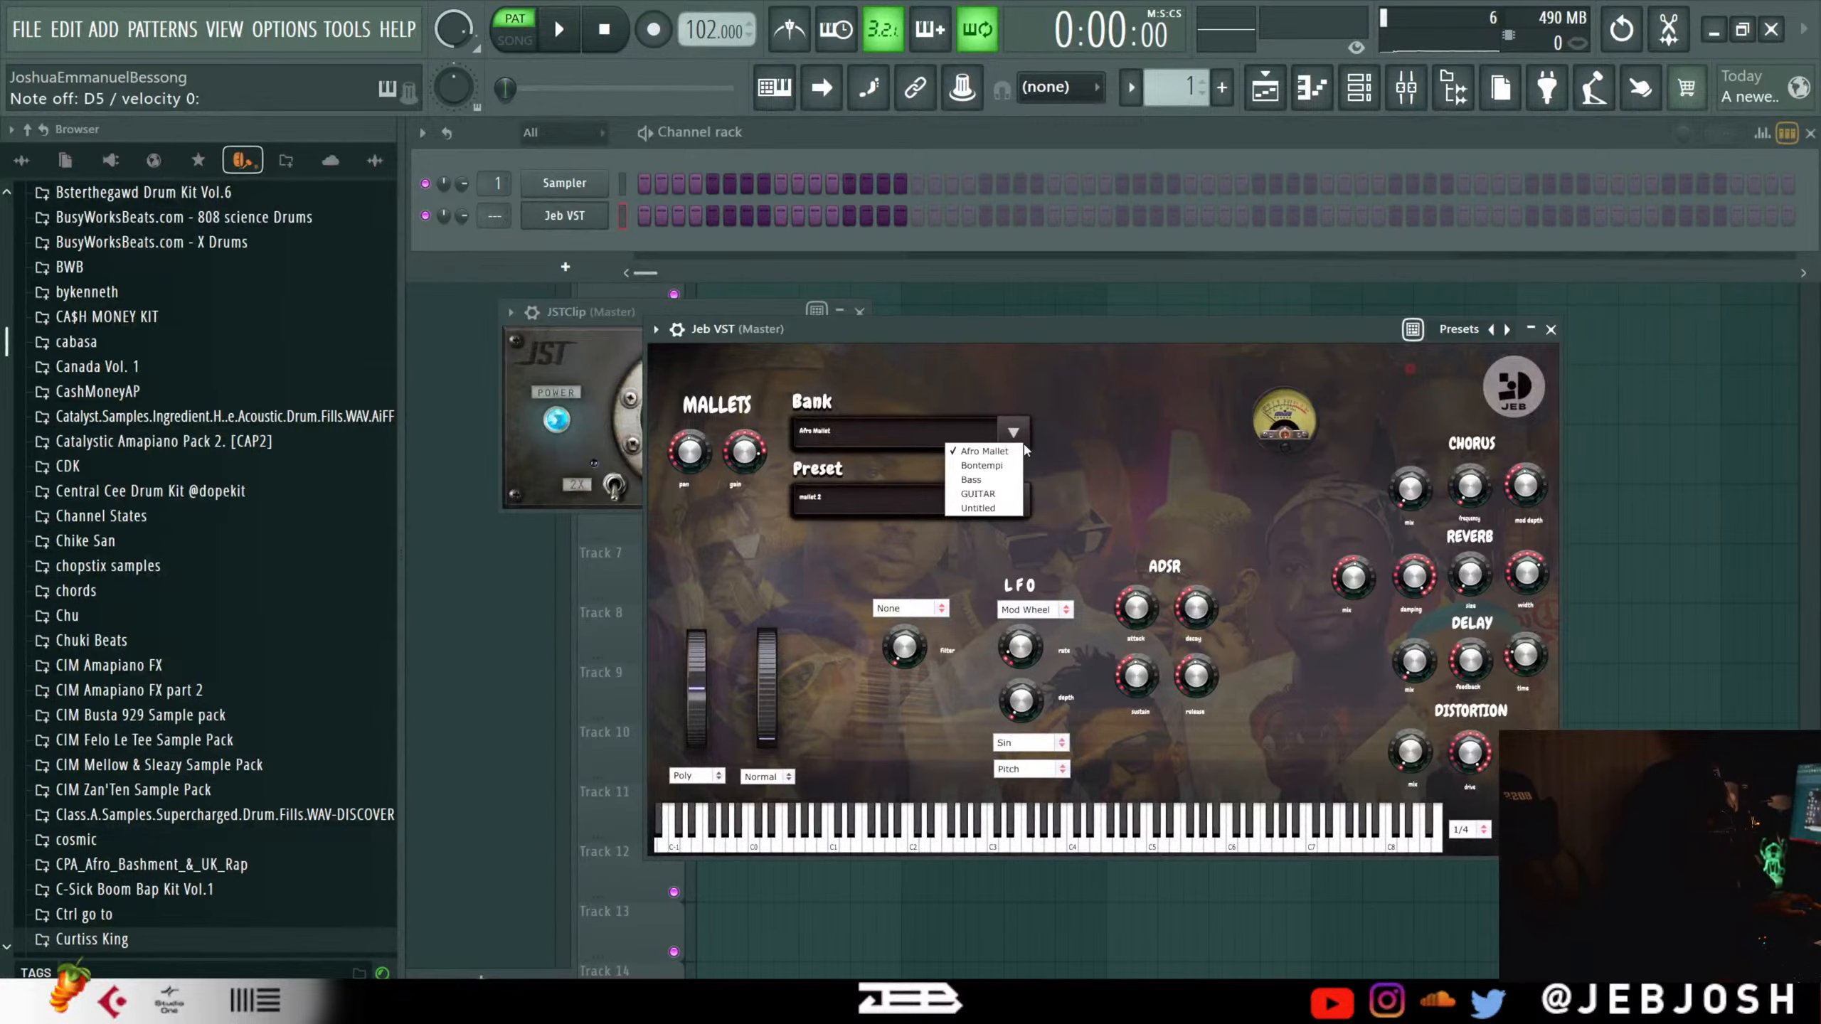
click(979, 495)
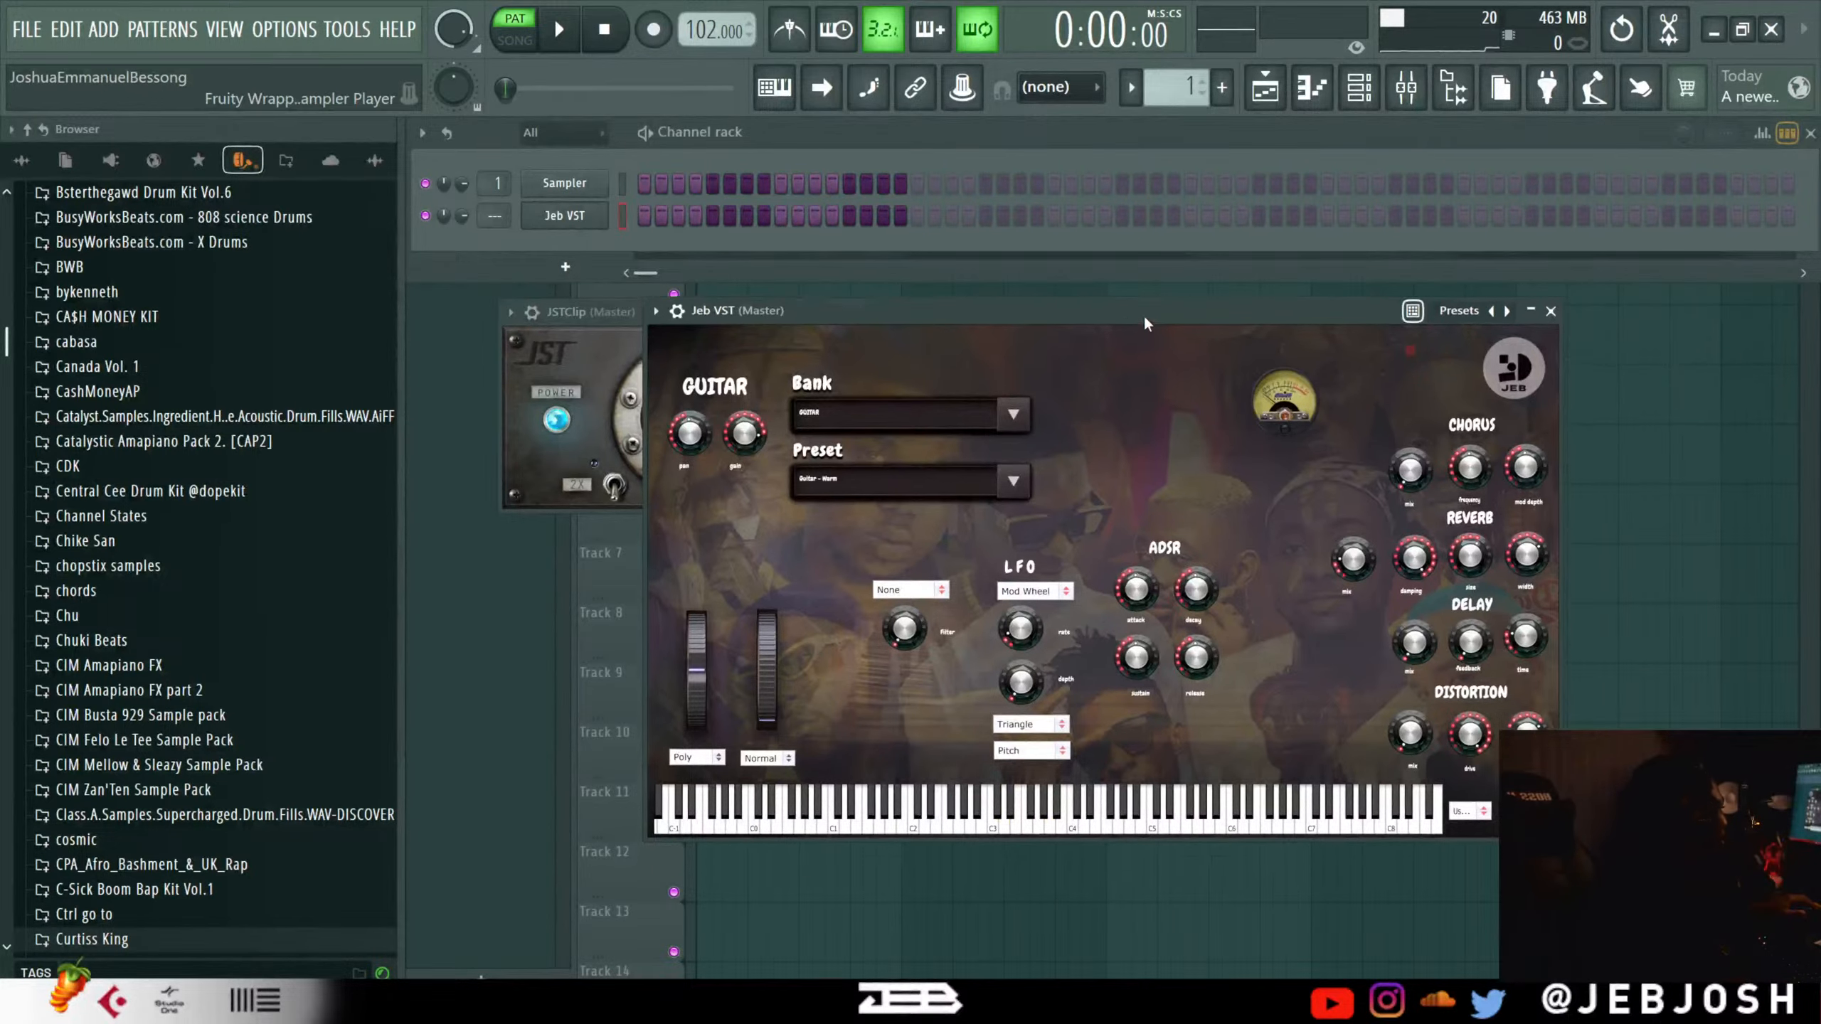
drag(1134, 336, 1097, 239)
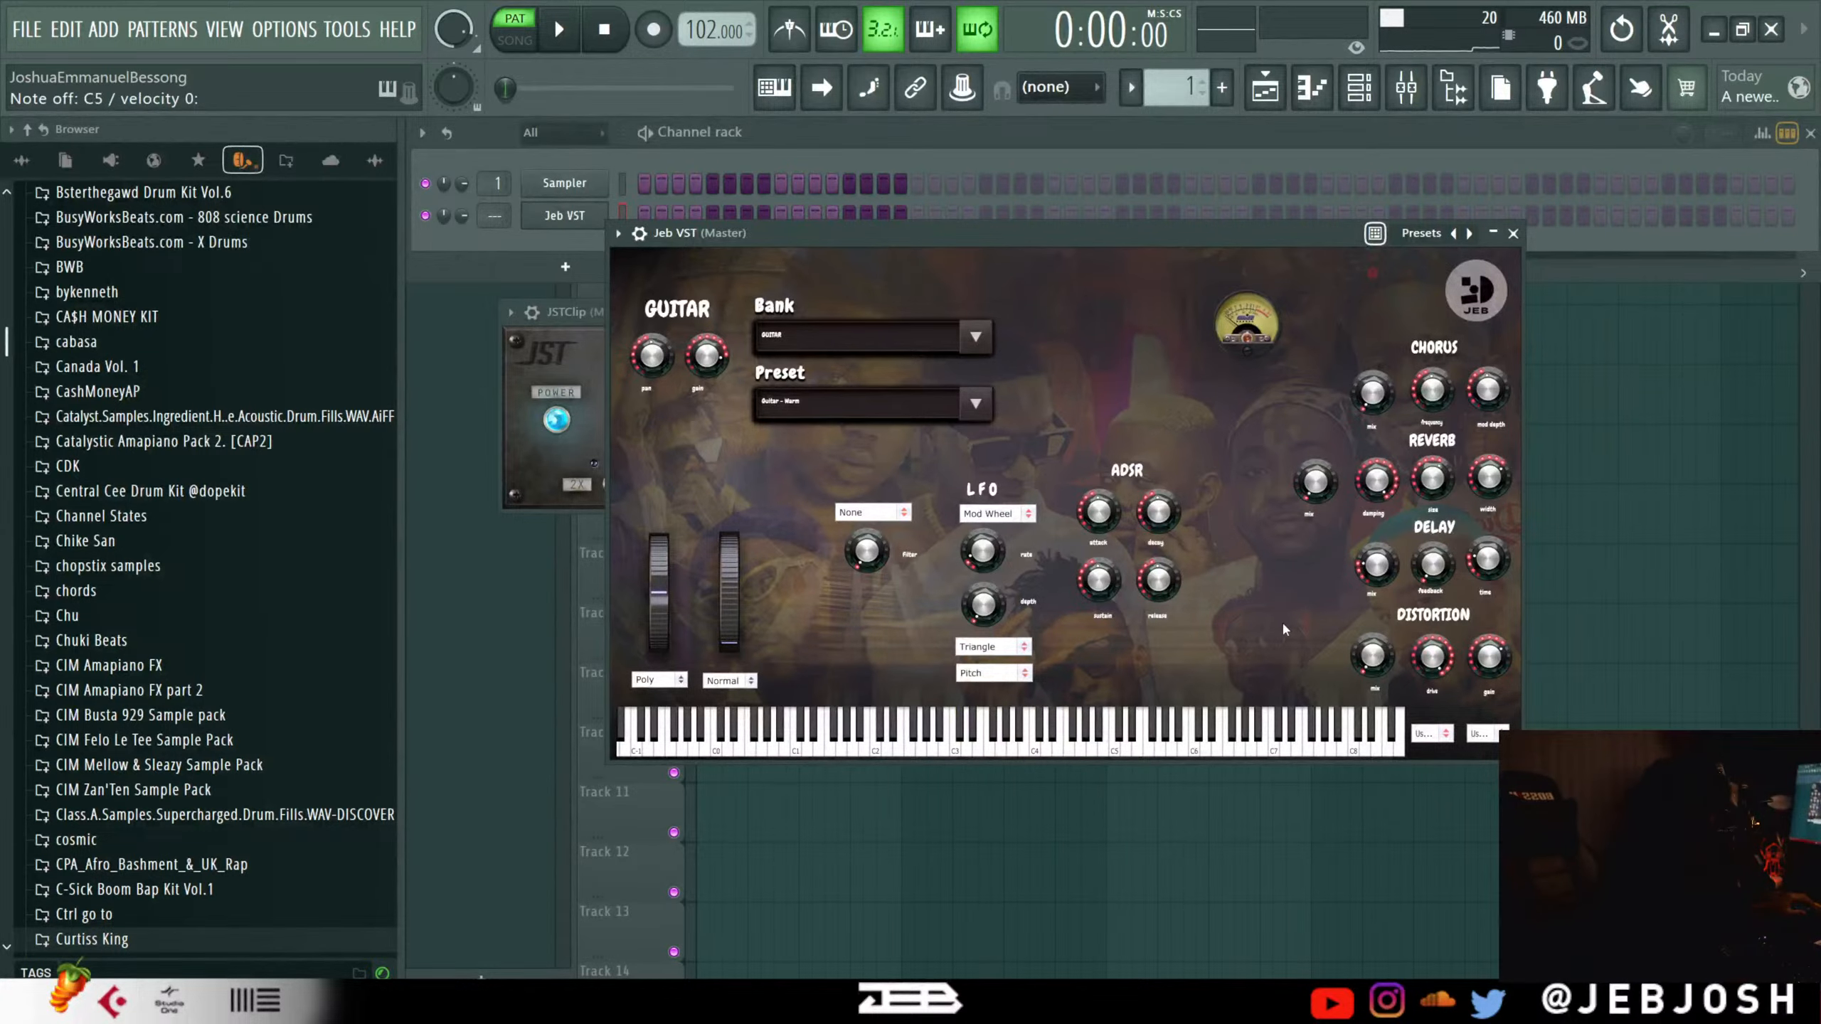
Switch the Jeb VST to the Bass bank and audition the Bass - Bongo 2 preset.
click(968, 343)
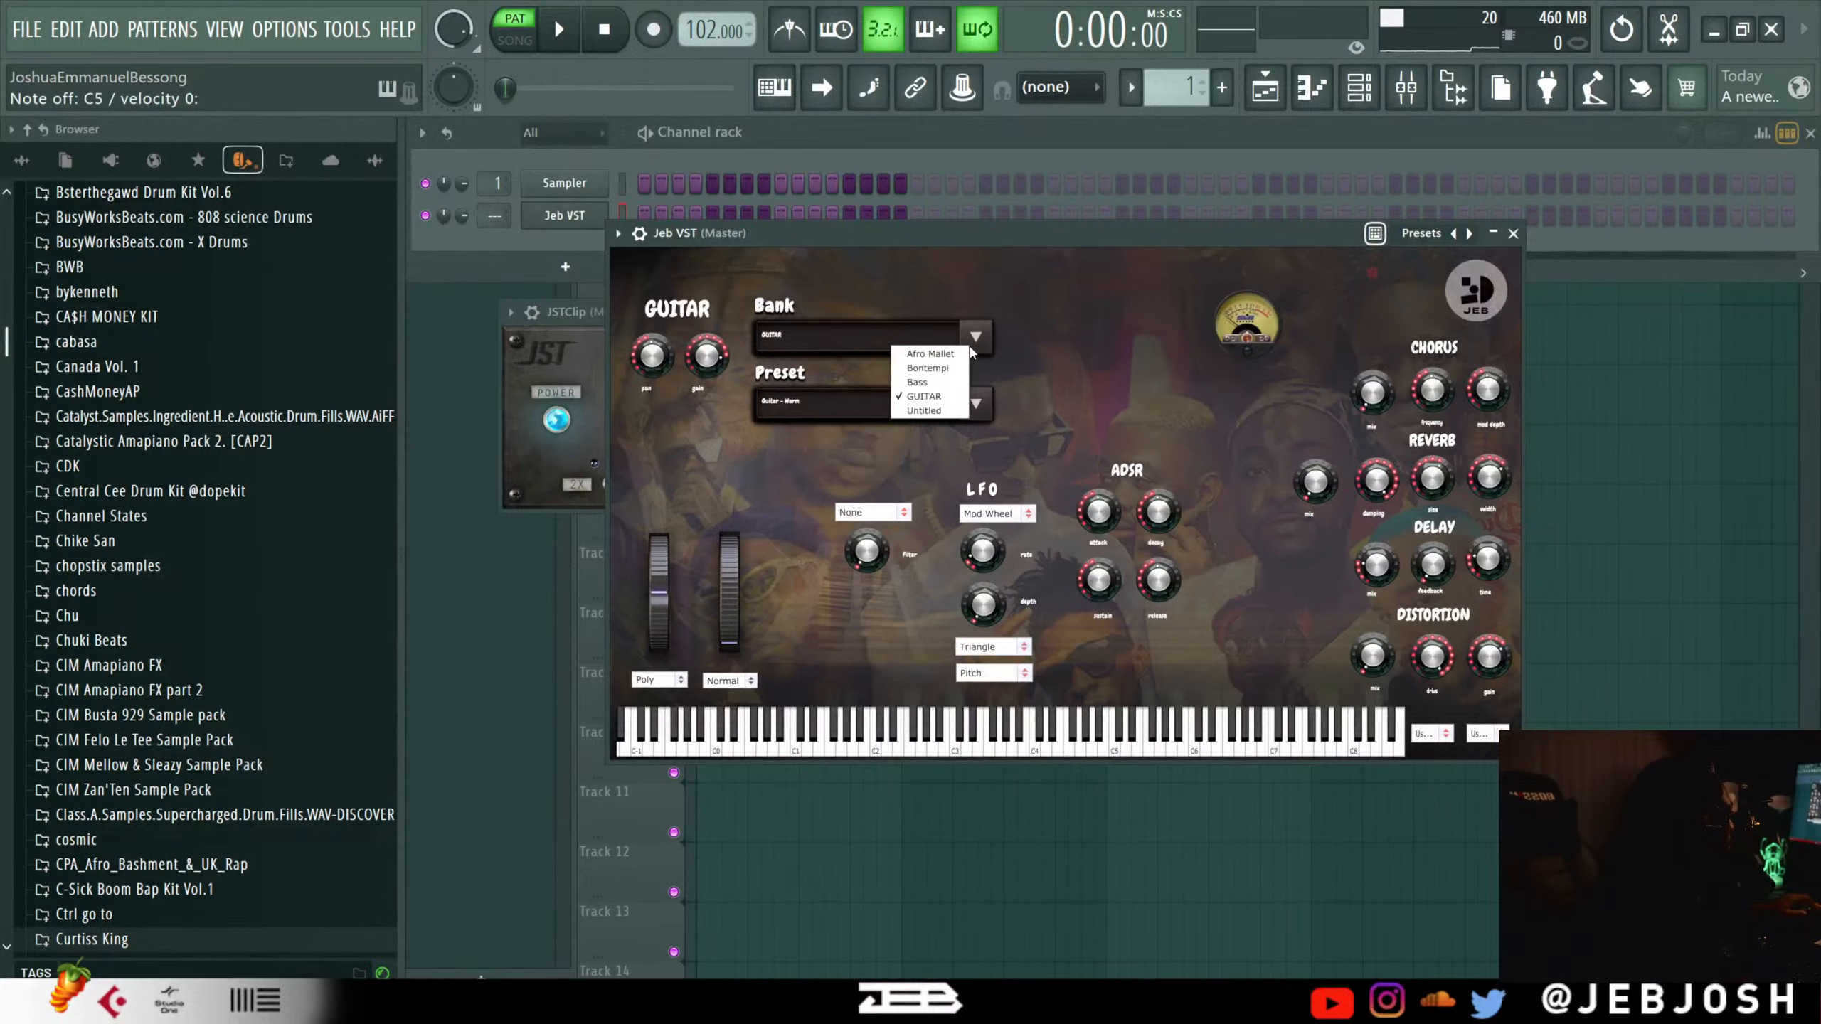
click(934, 382)
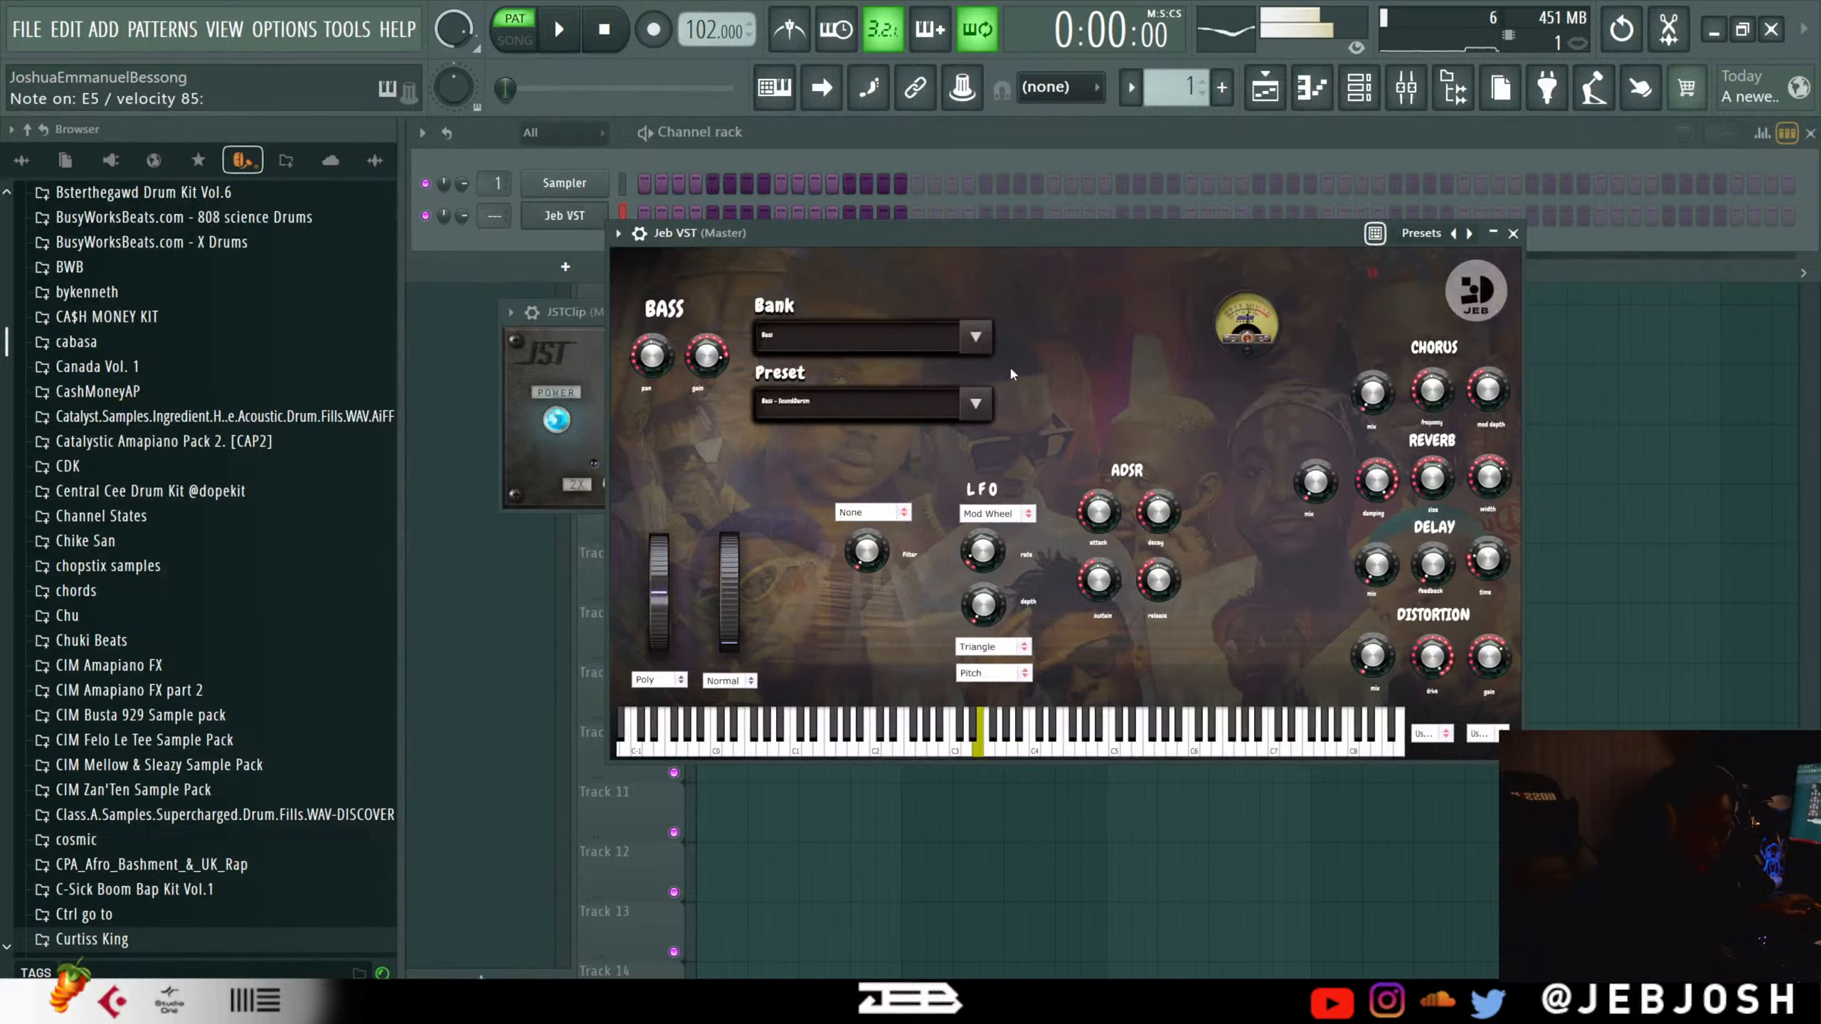
click(954, 402)
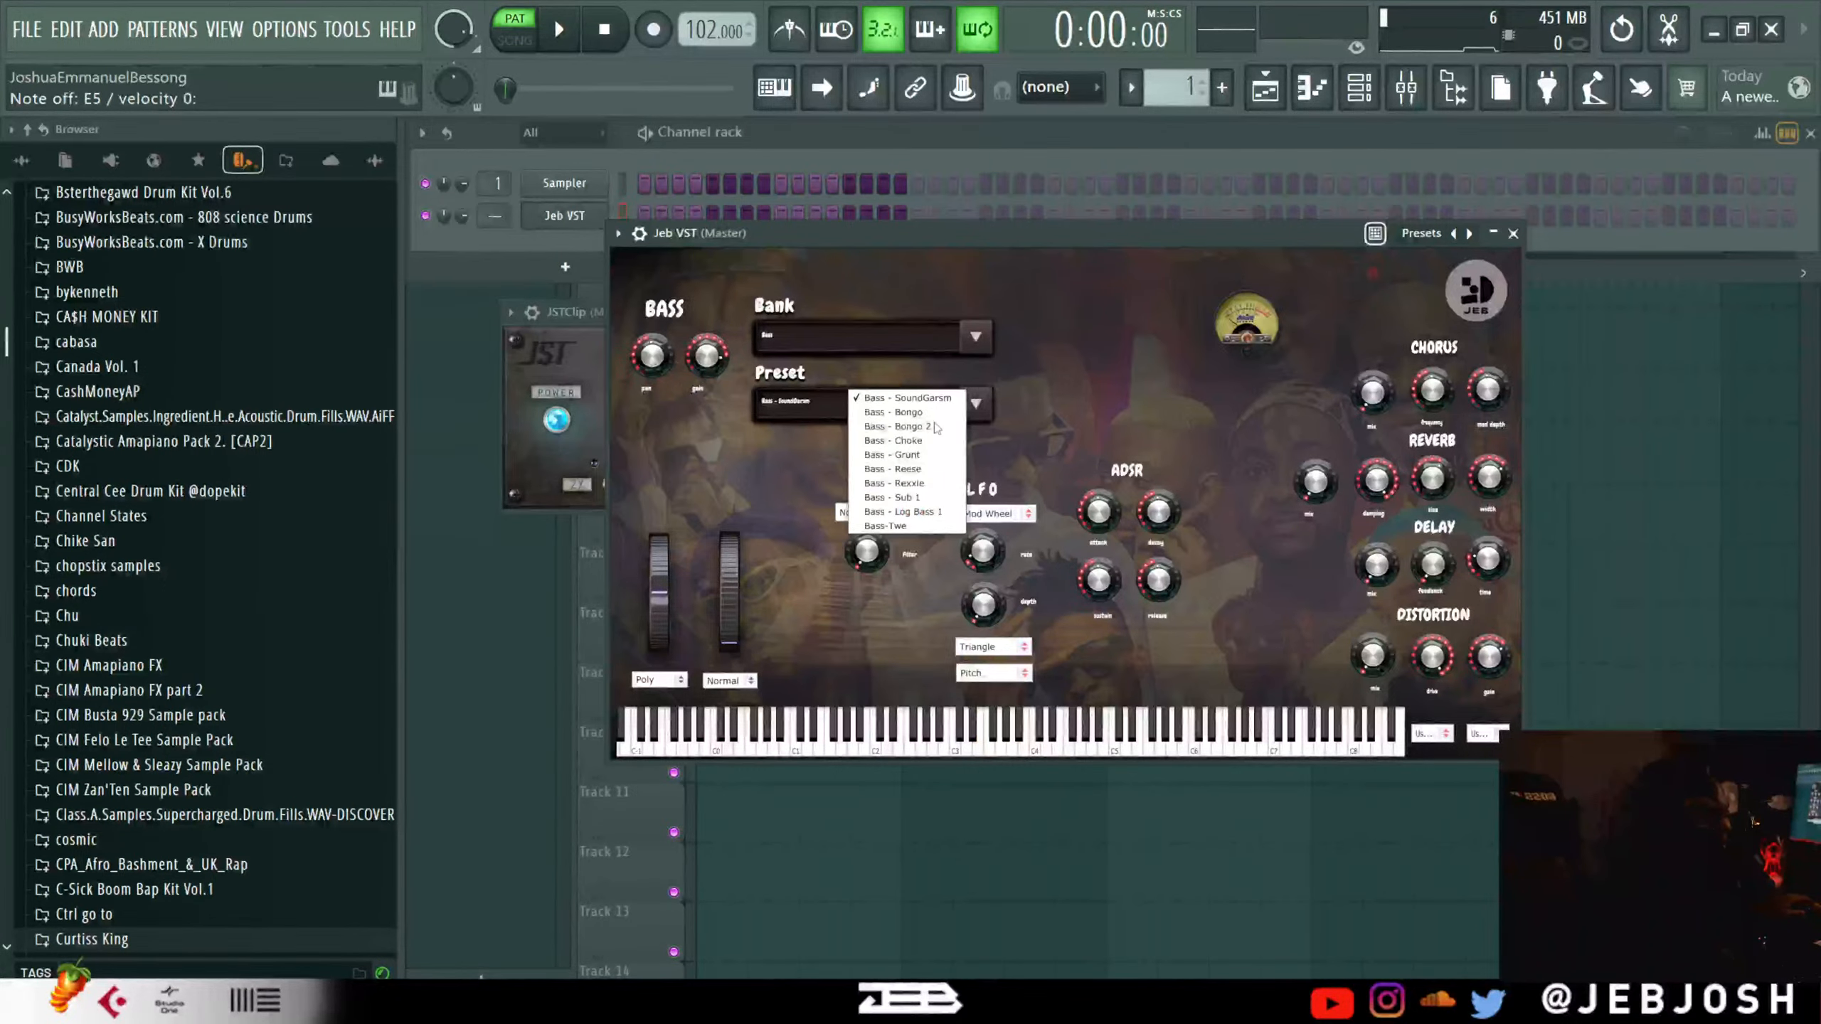
click(933, 420)
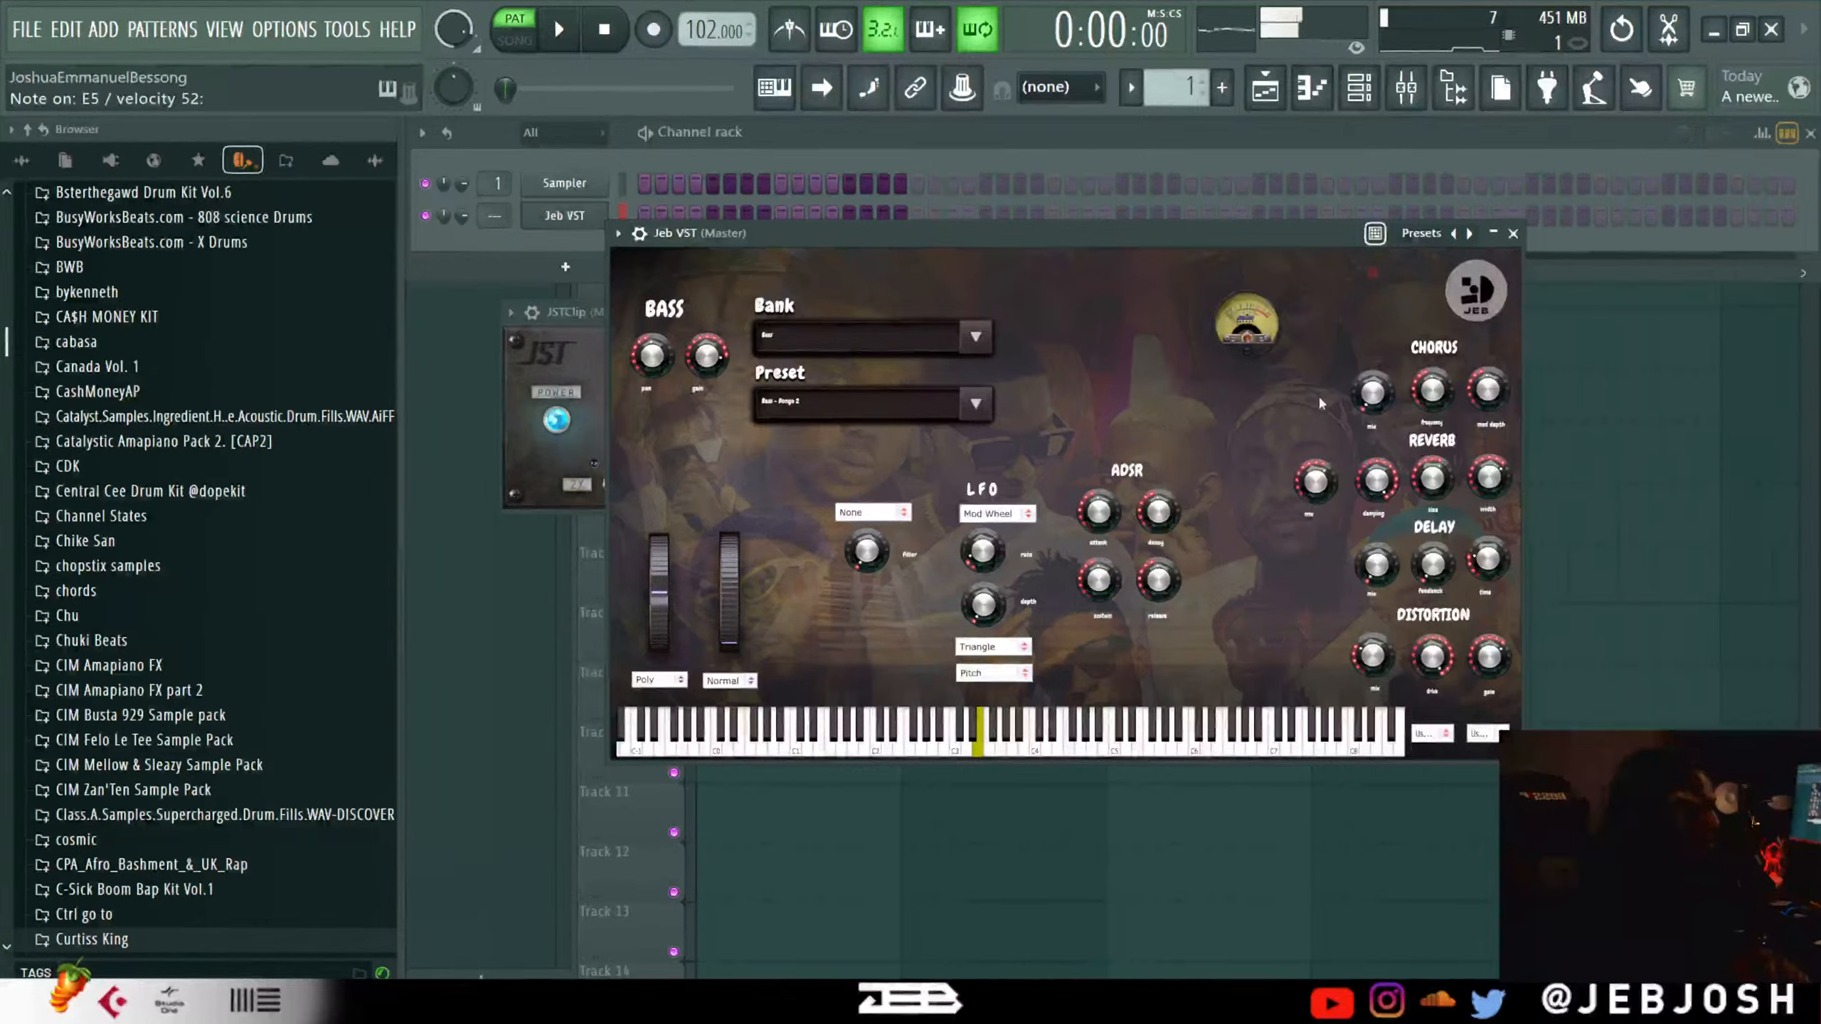
Try the Low Pass and High Pass filter types, settle on Low Pass, and audition the Bass - Choke preset.
click(872, 514)
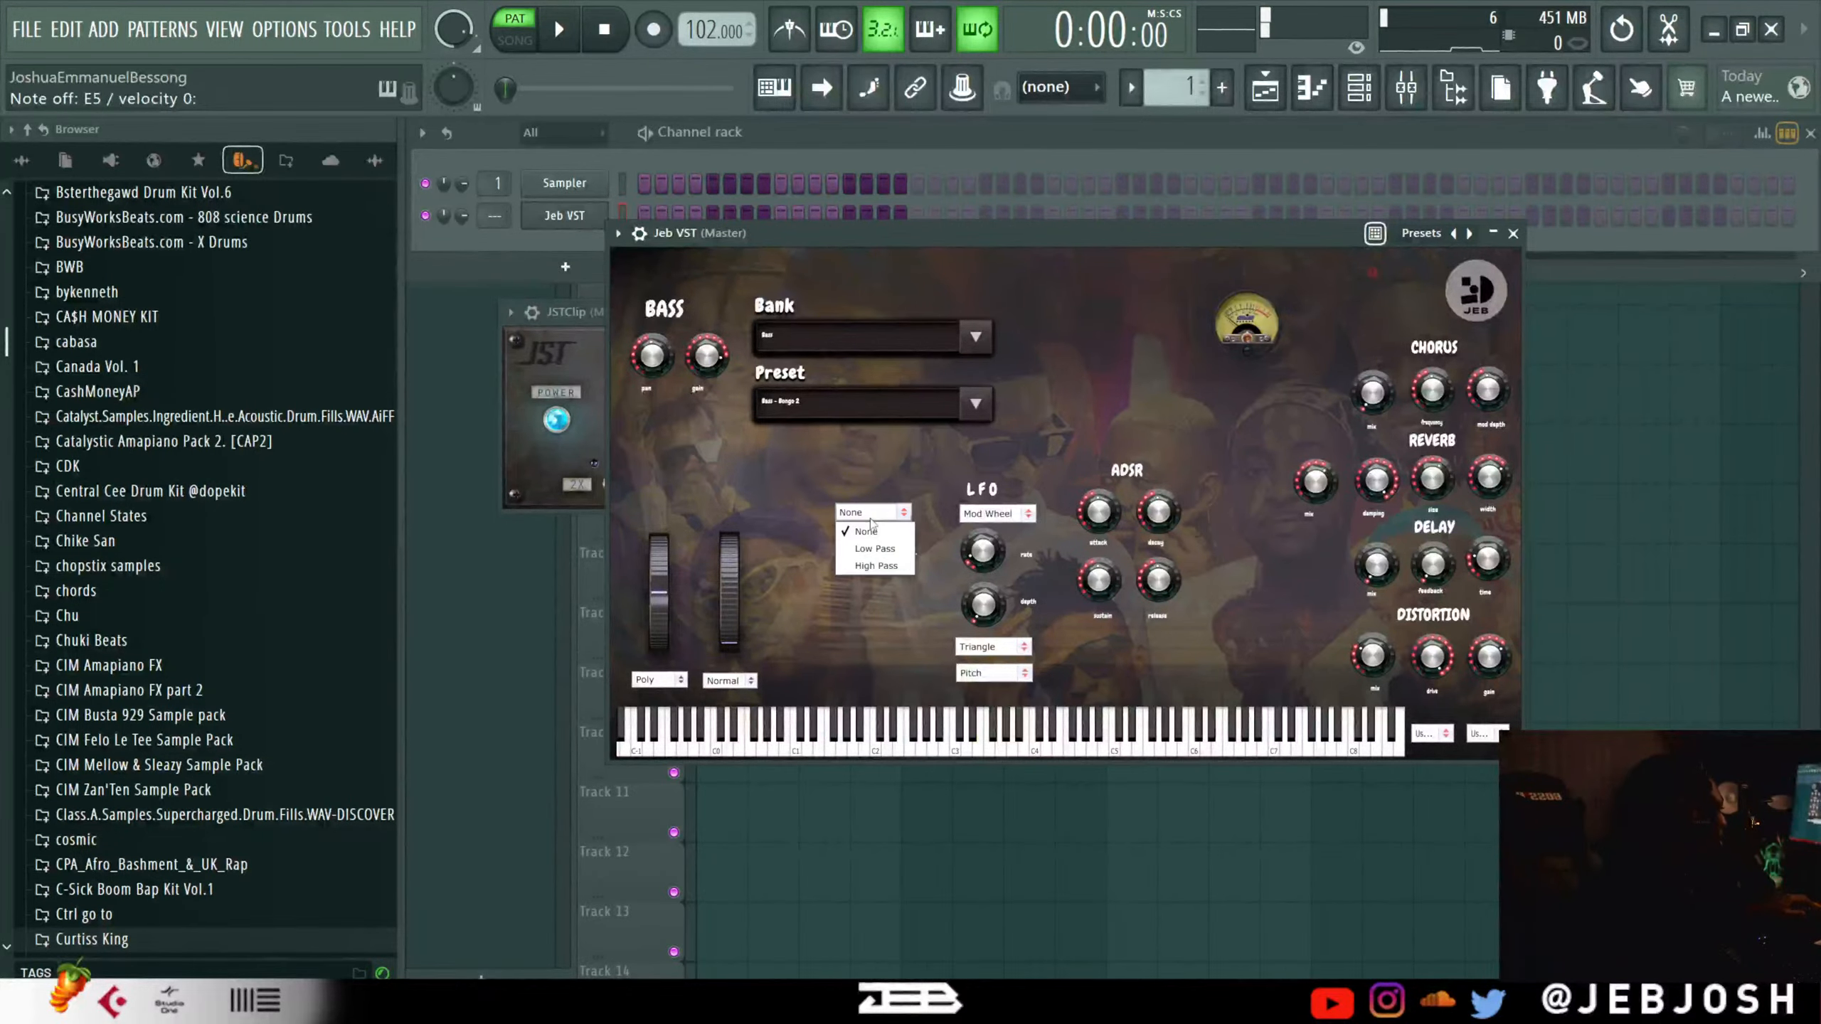
click(873, 548)
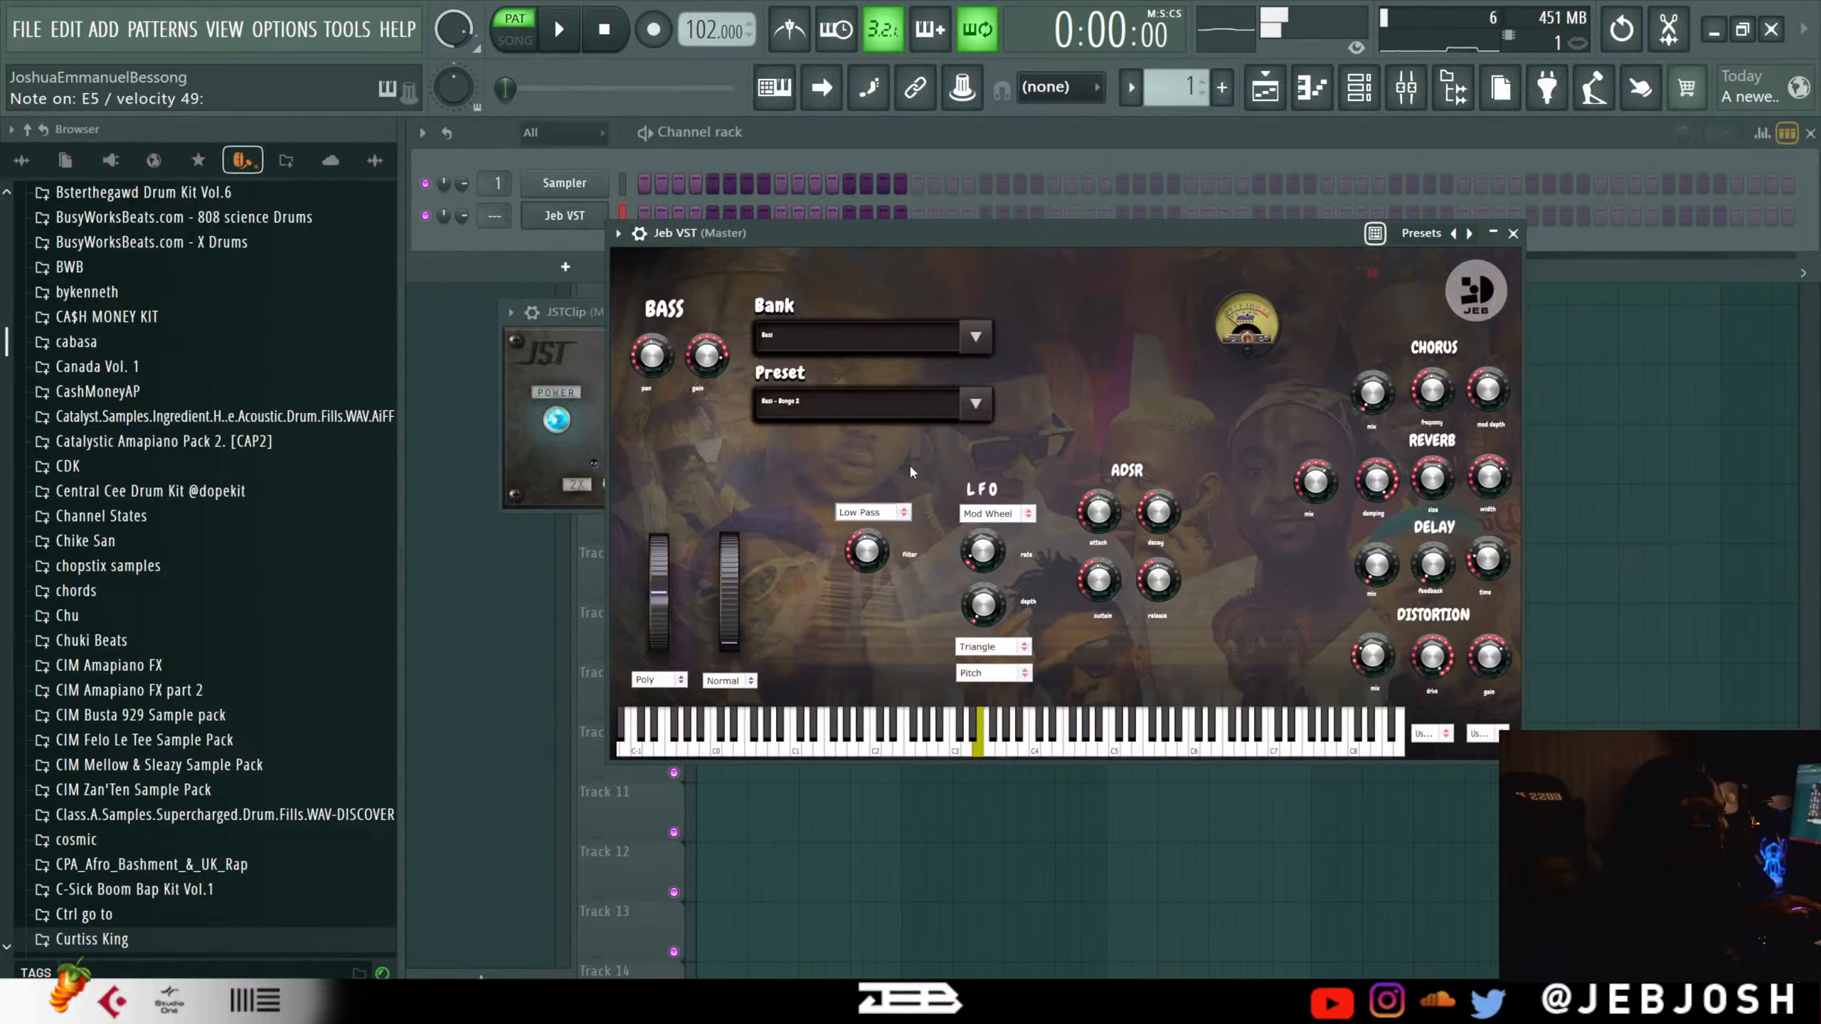
click(871, 513)
click(877, 565)
click(879, 514)
click(870, 549)
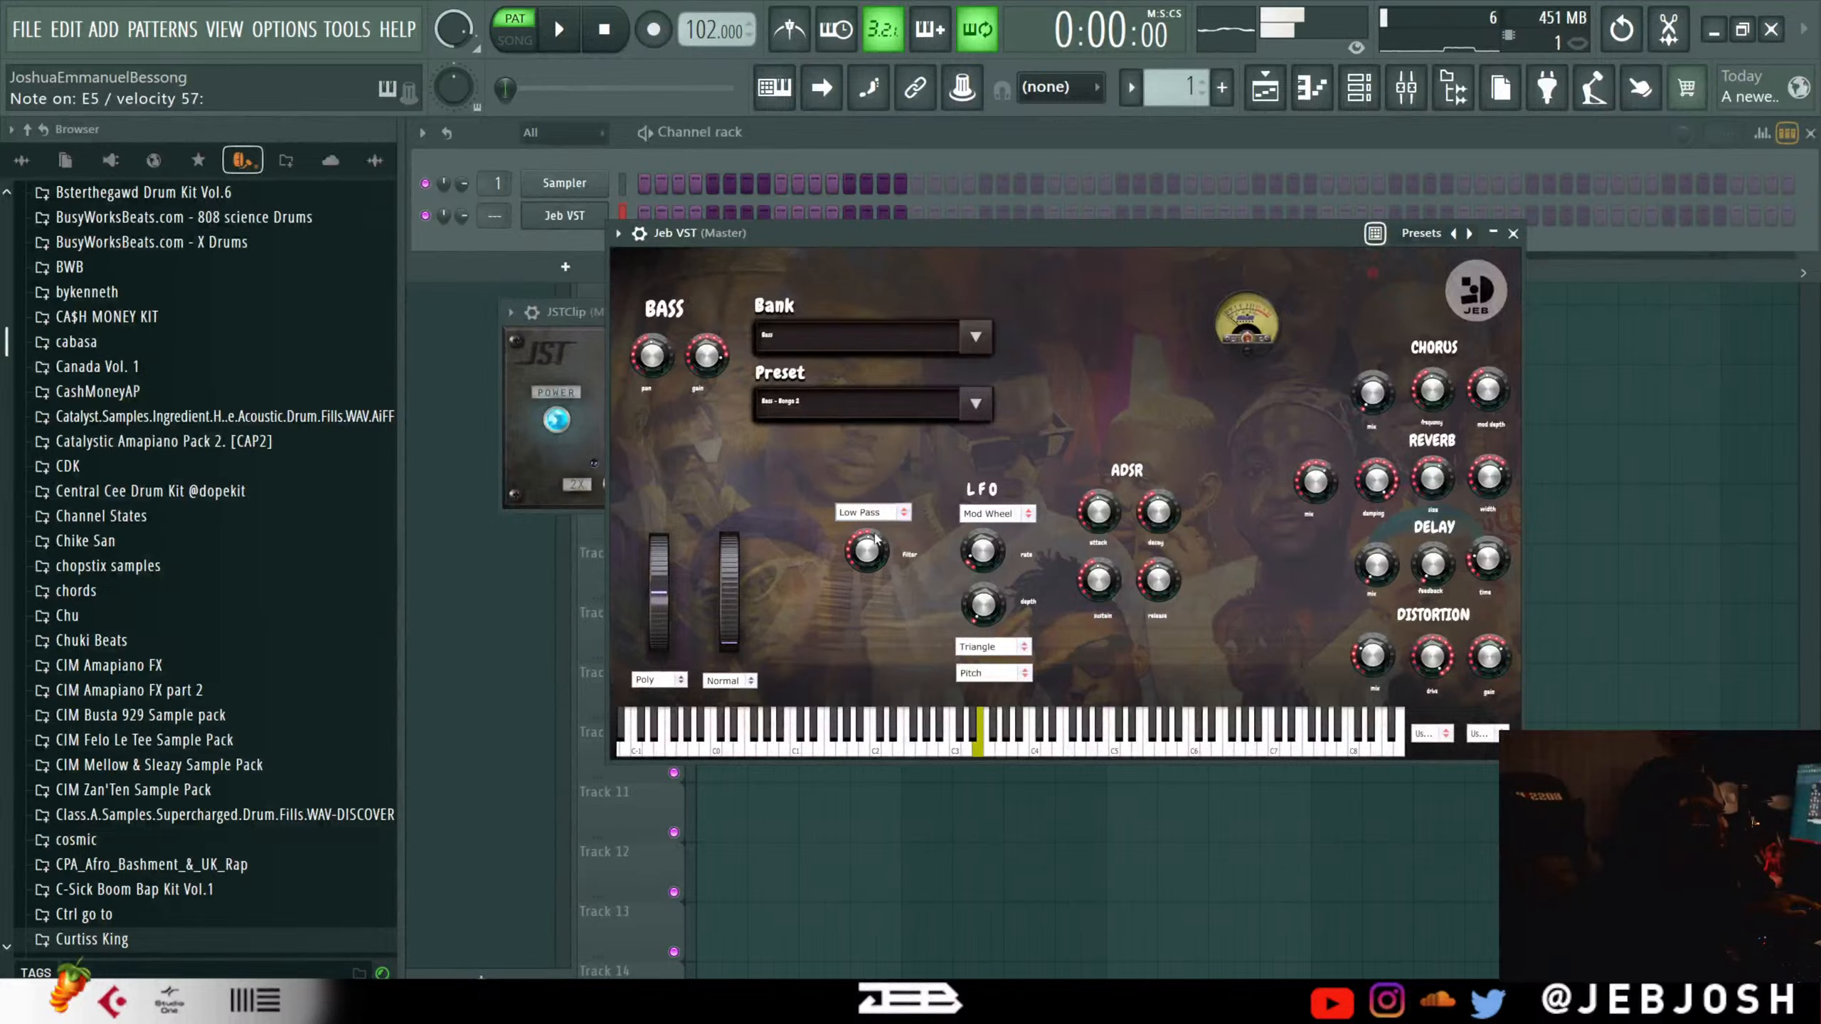
click(975, 404)
click(930, 464)
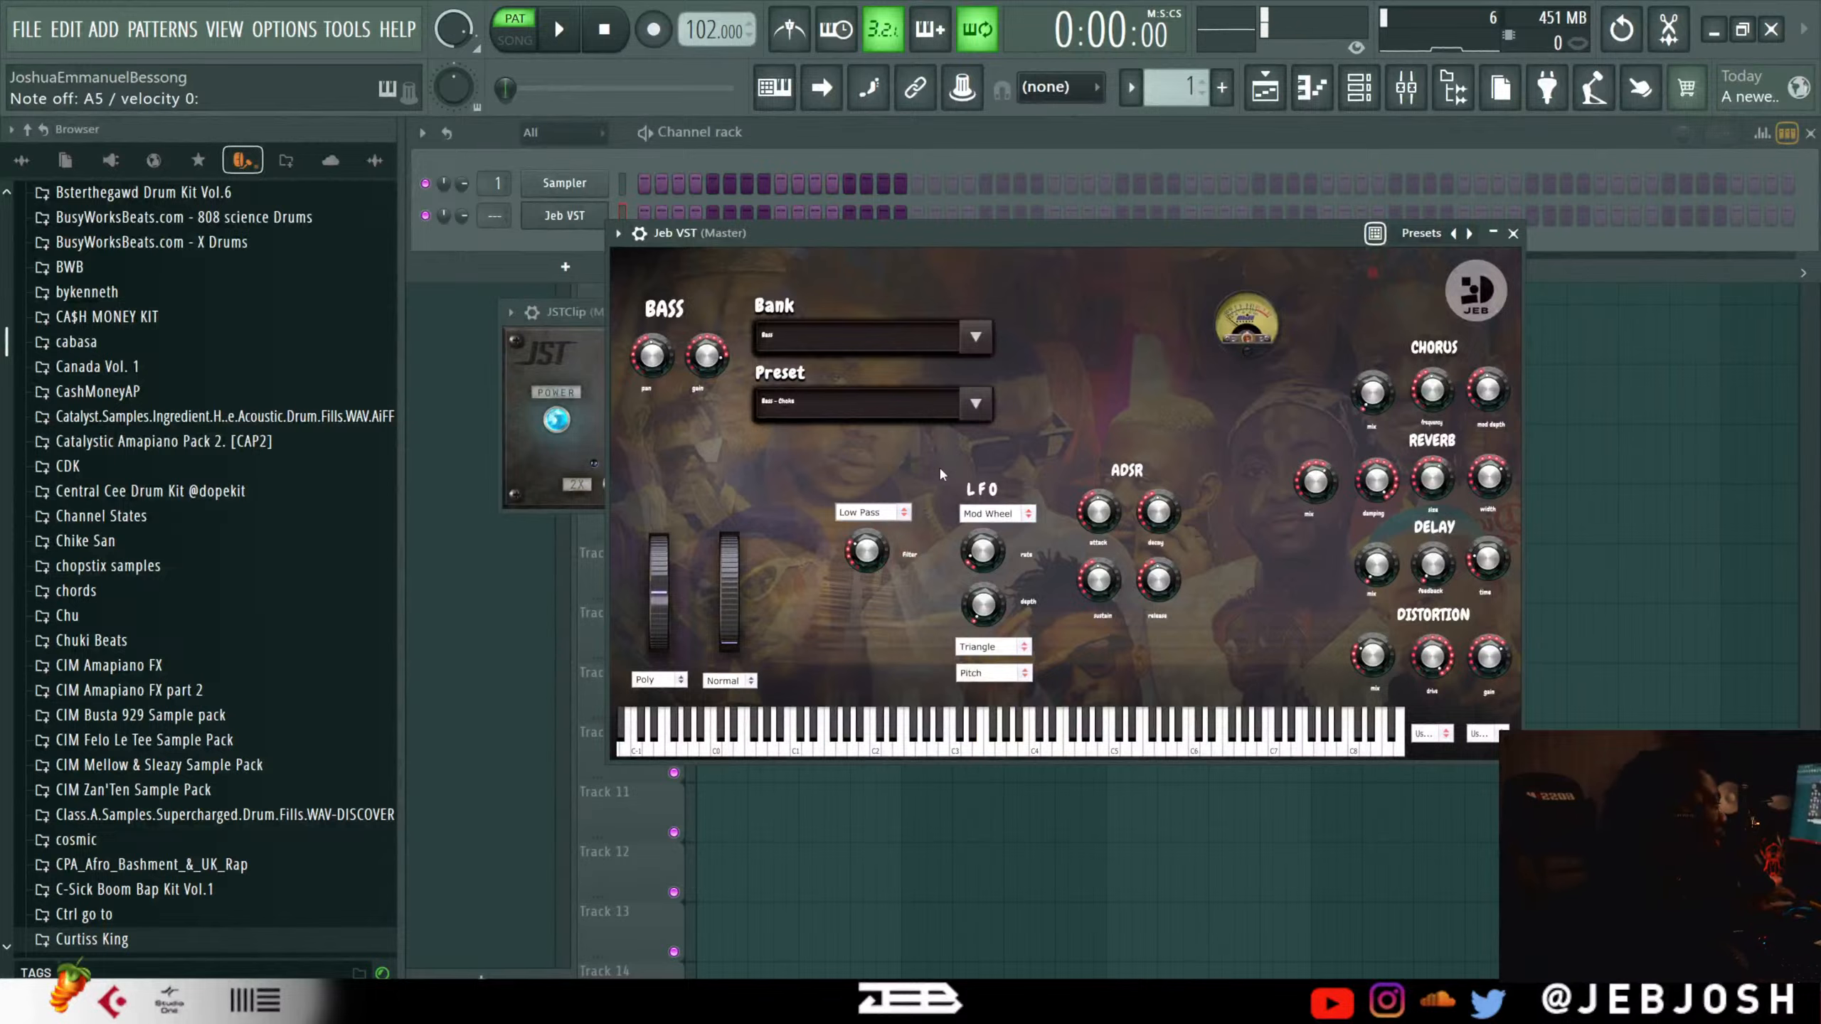
Browse the drum sample folders for a suitable kit, examining the contents of DERA and Echo - Afro Beats.
scroll(202, 549, down, 7)
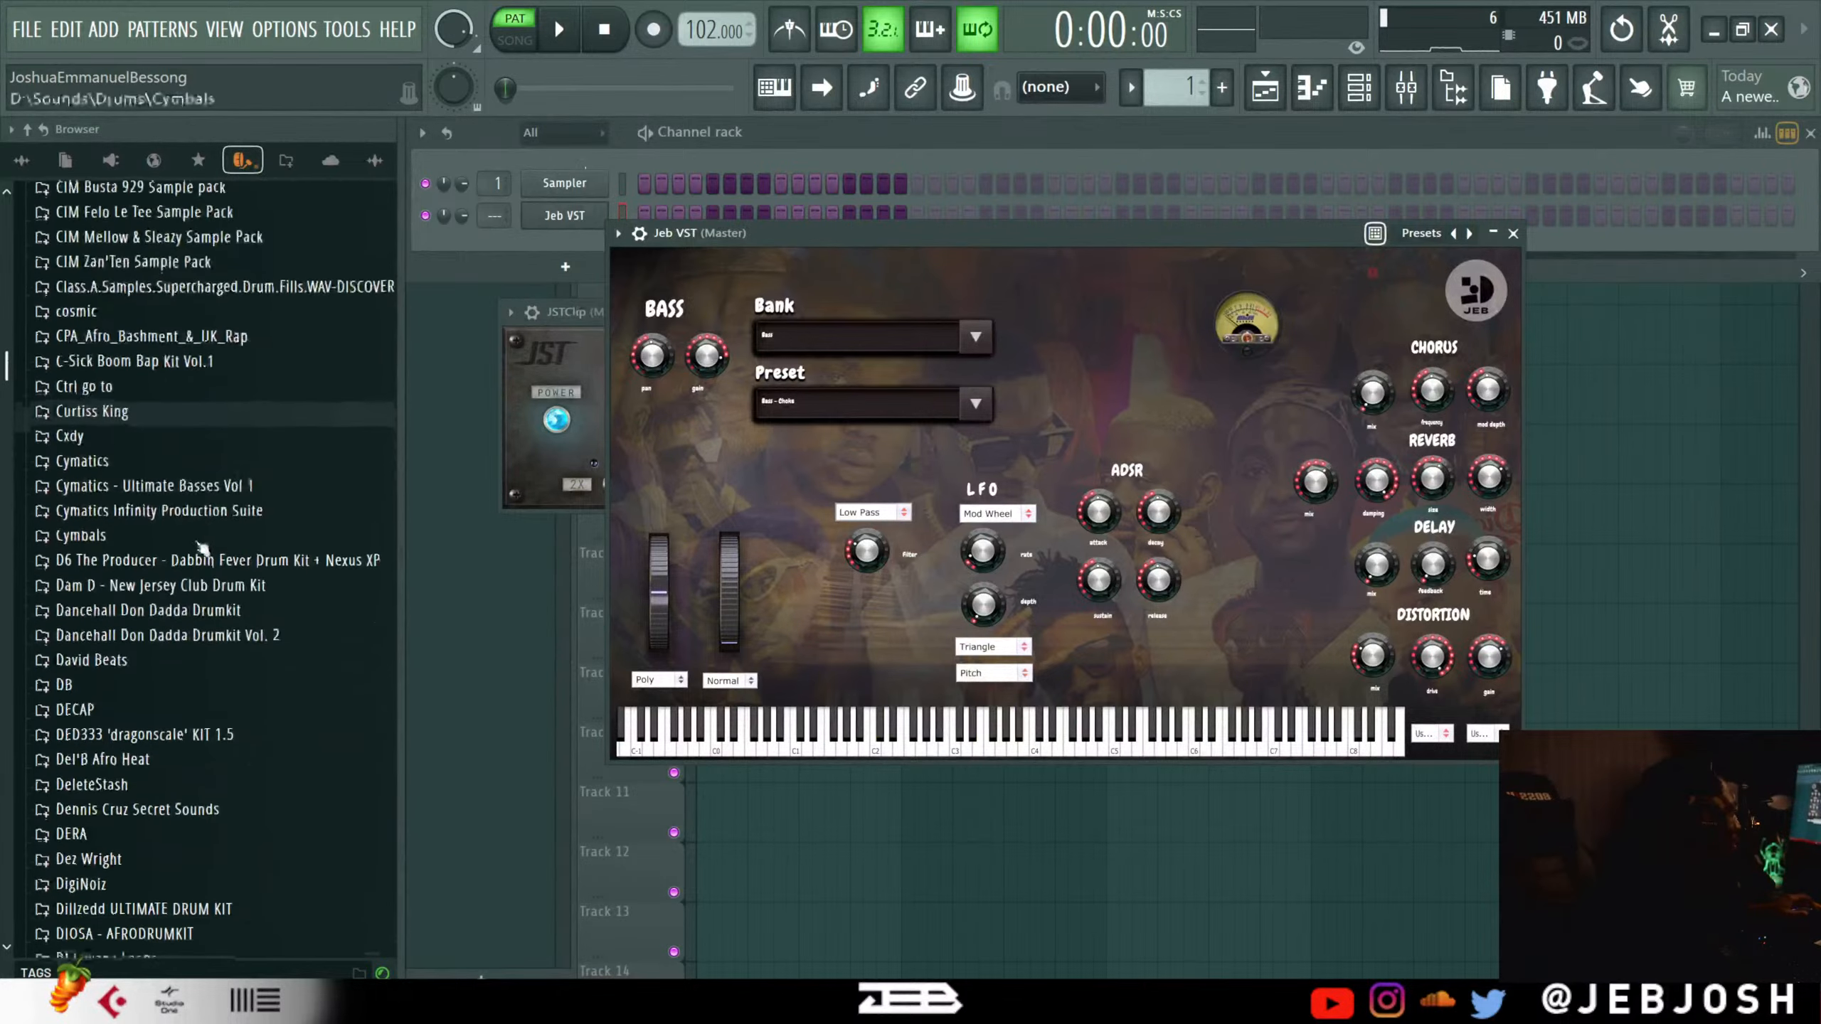
scroll(107, 789, down, 3)
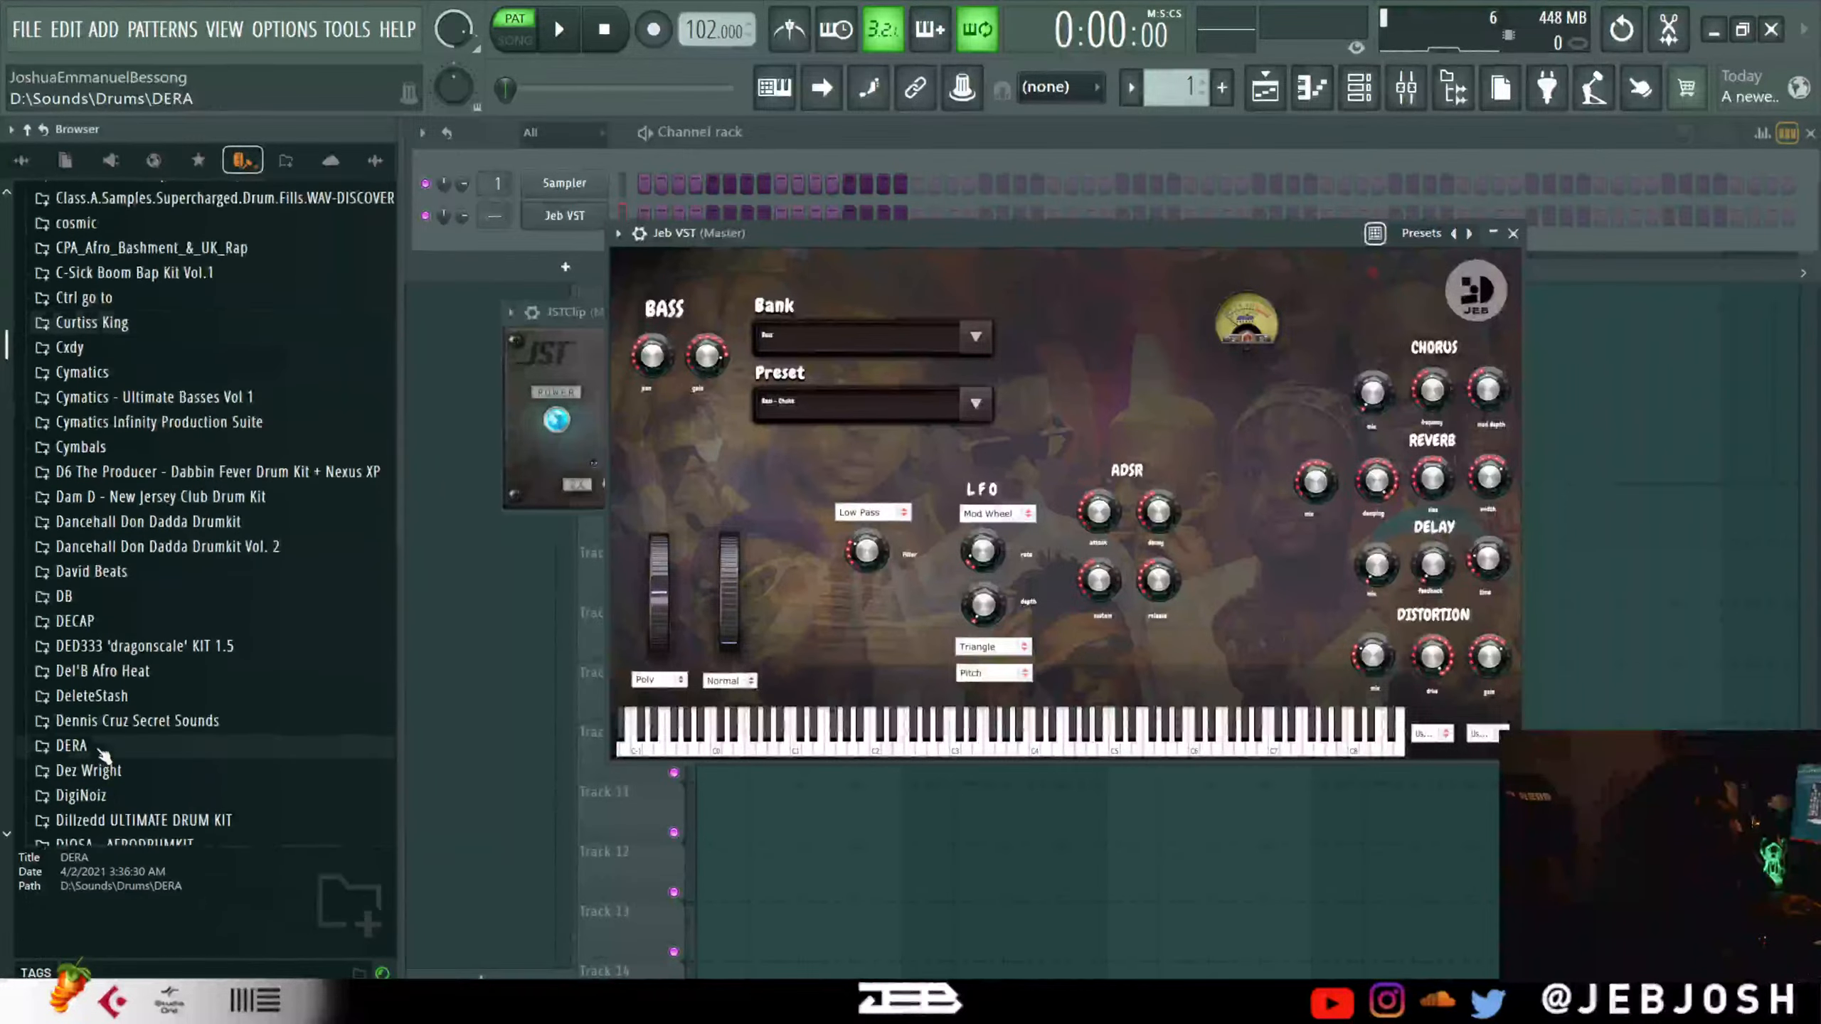
click(100, 748)
scroll(122, 699, down, 5)
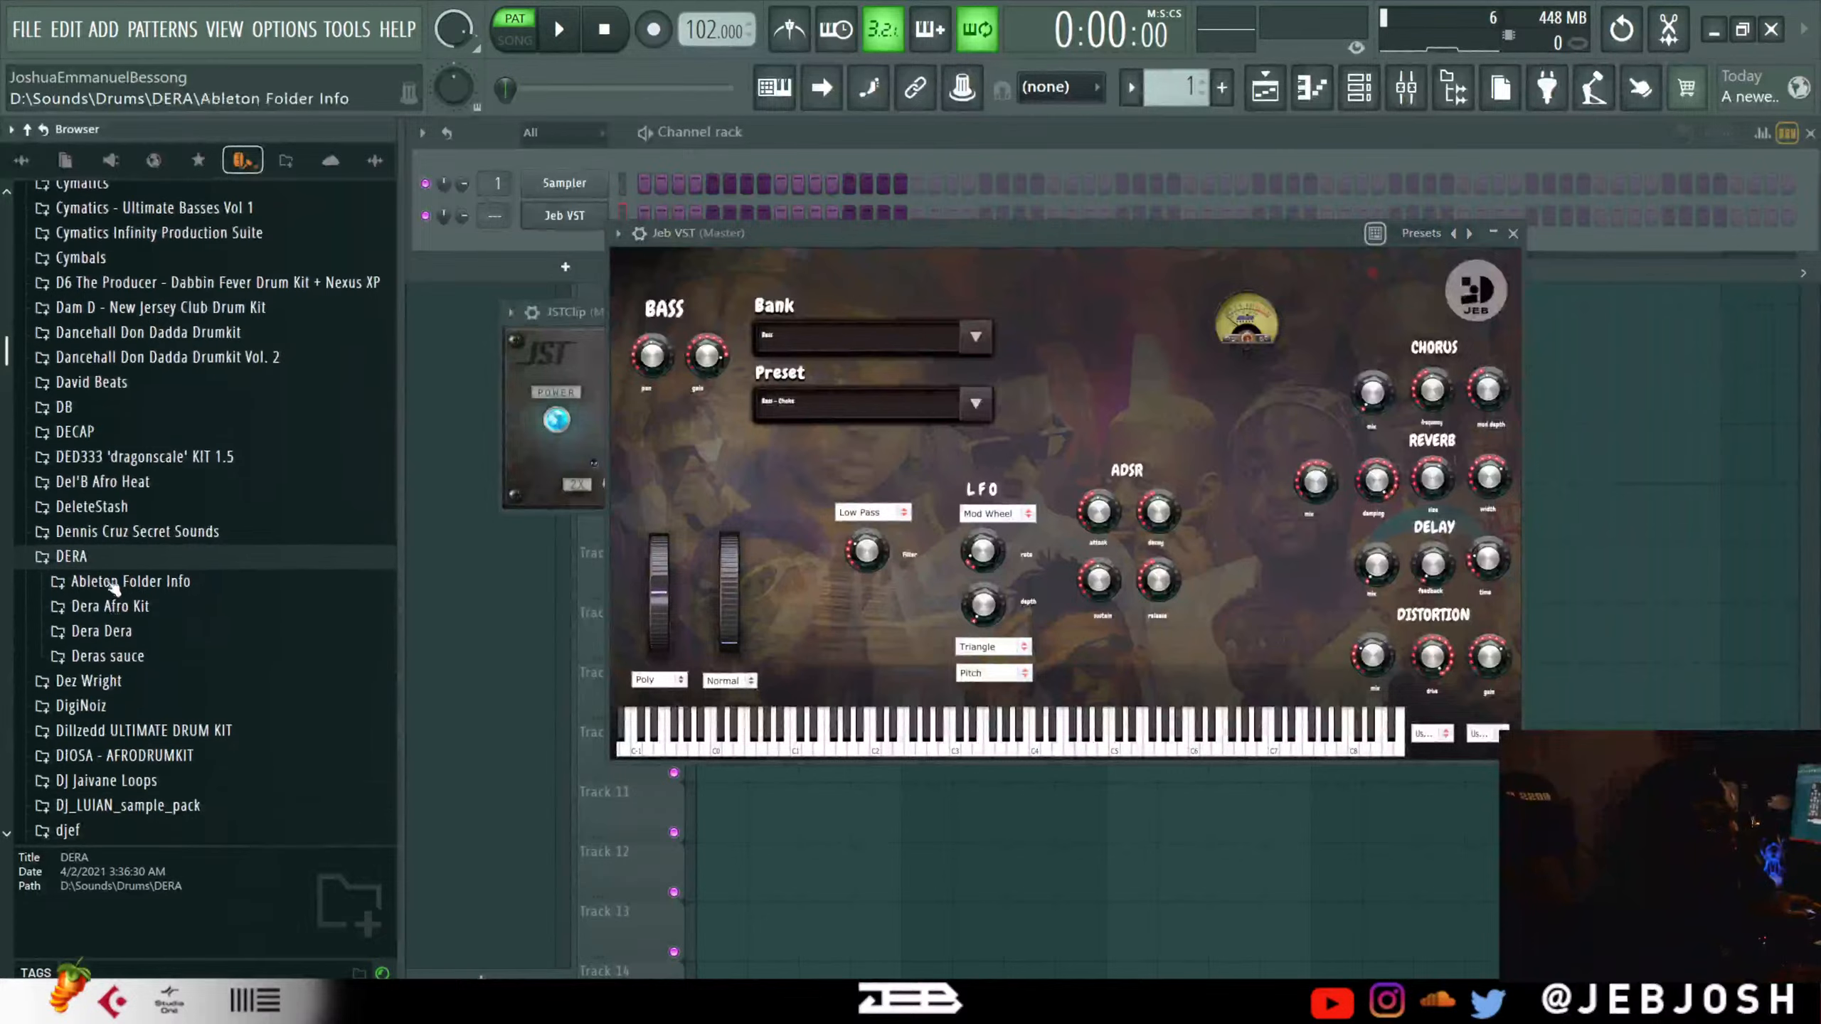
click(100, 557)
scroll(123, 710, down, 7)
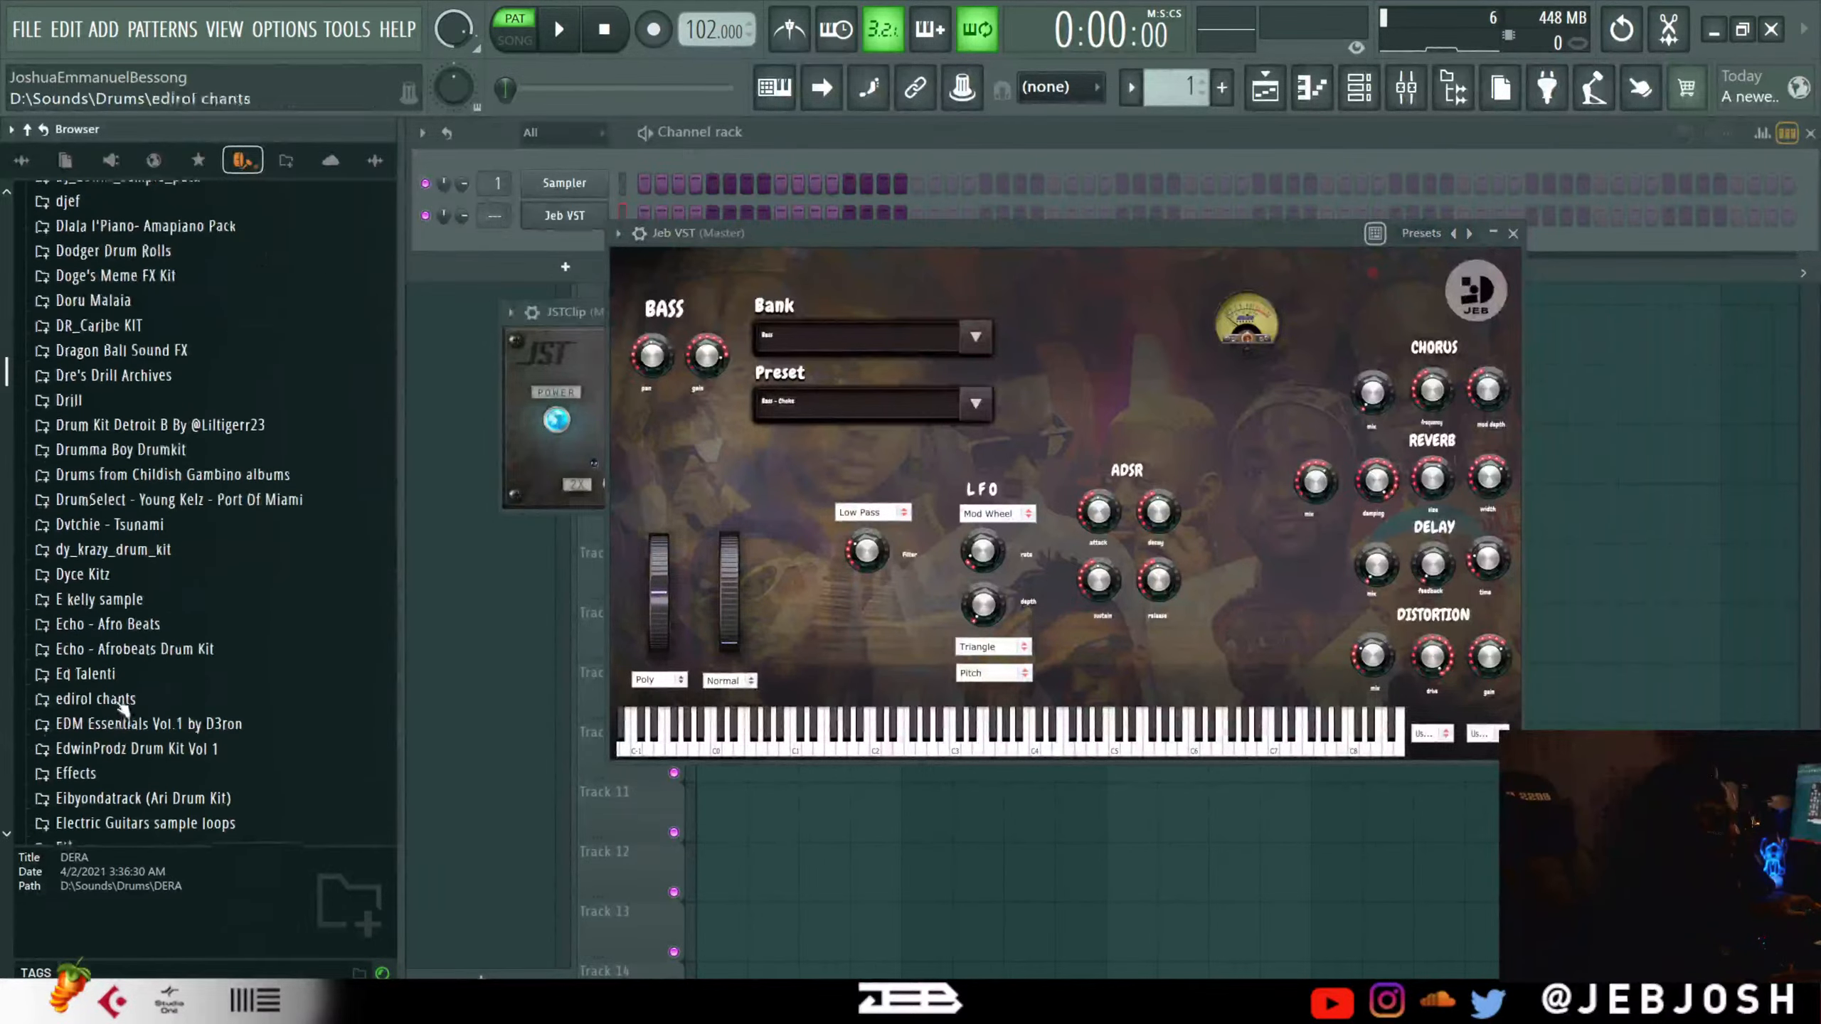
scroll(107, 560, down, 3)
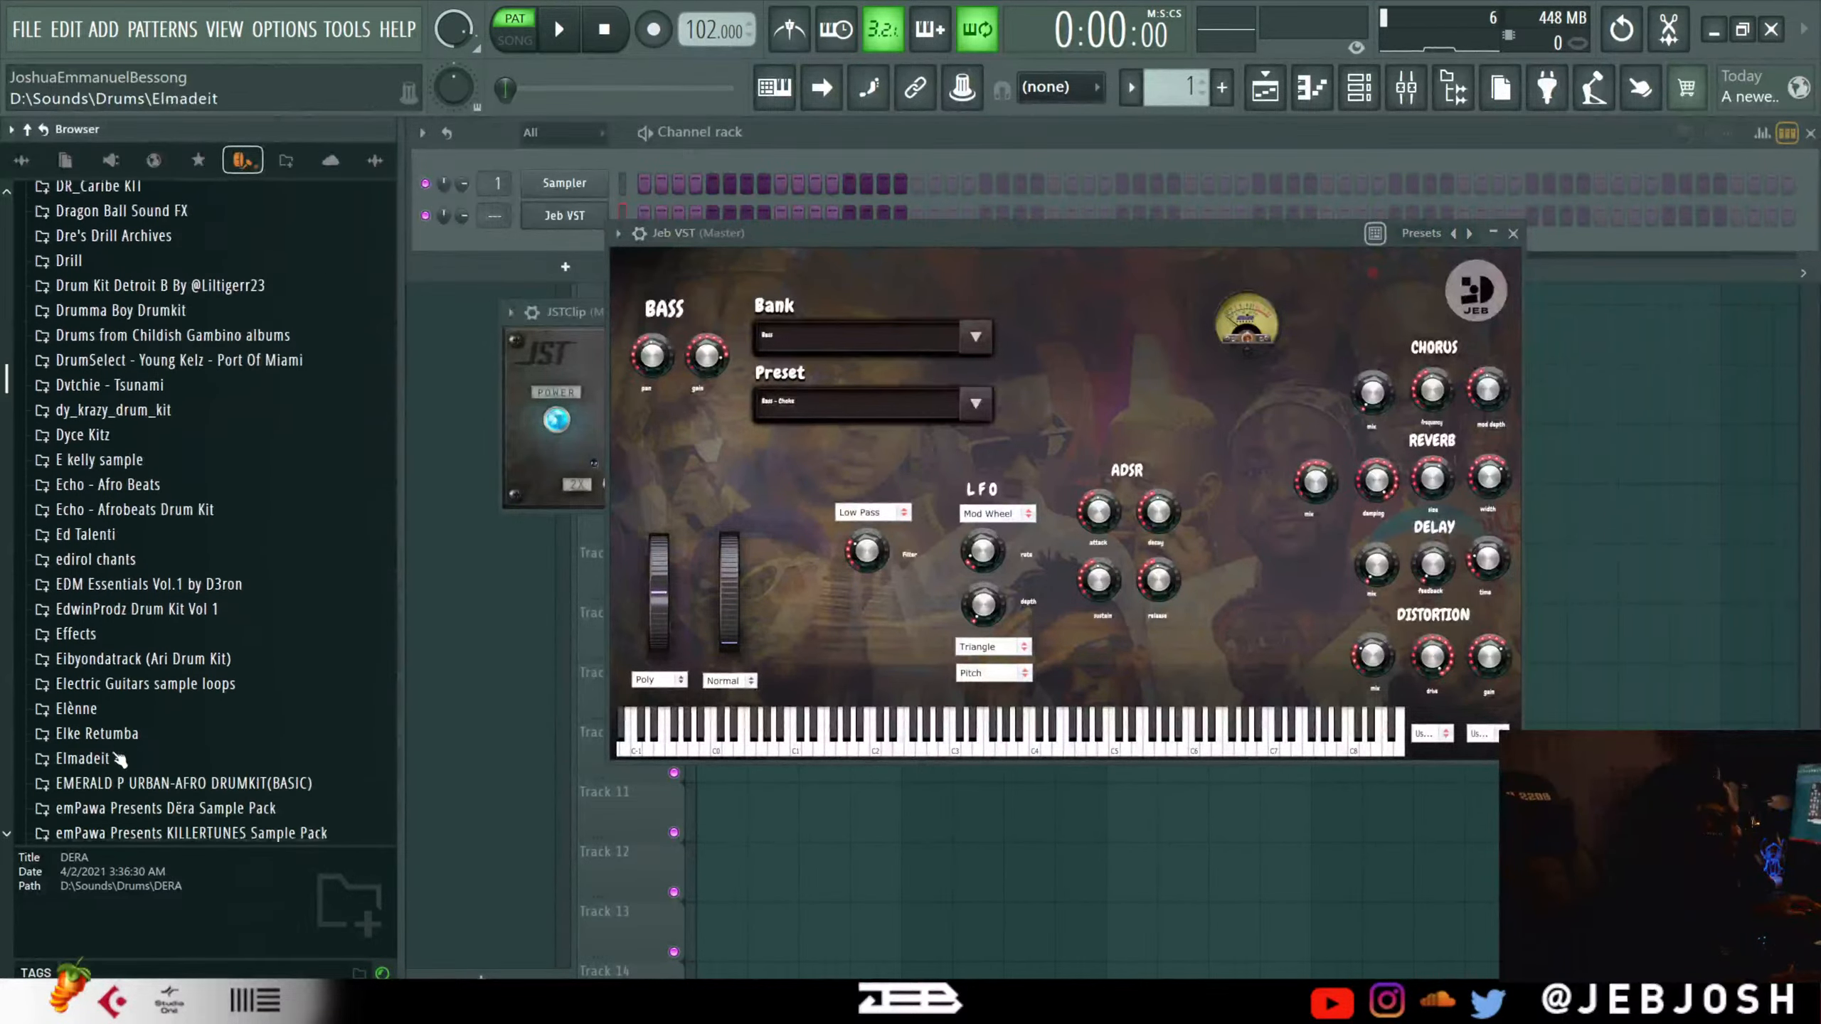
click(107, 448)
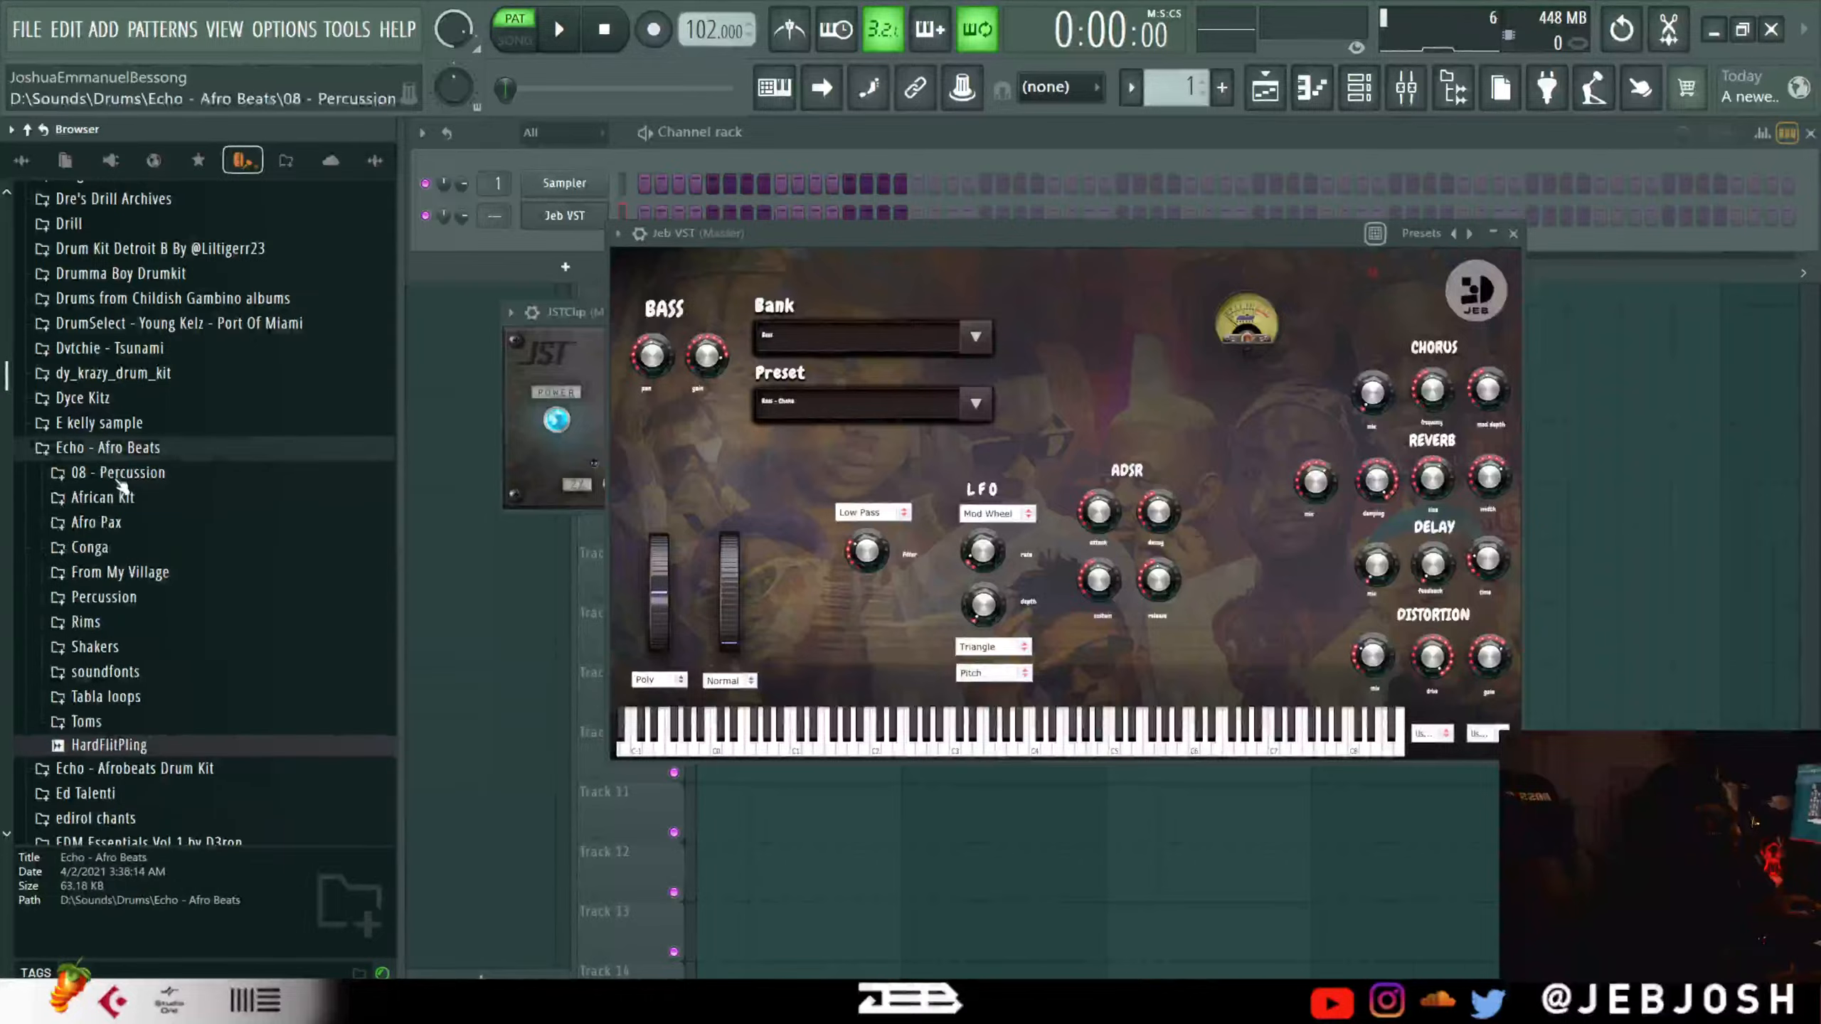
click(129, 475)
click(120, 449)
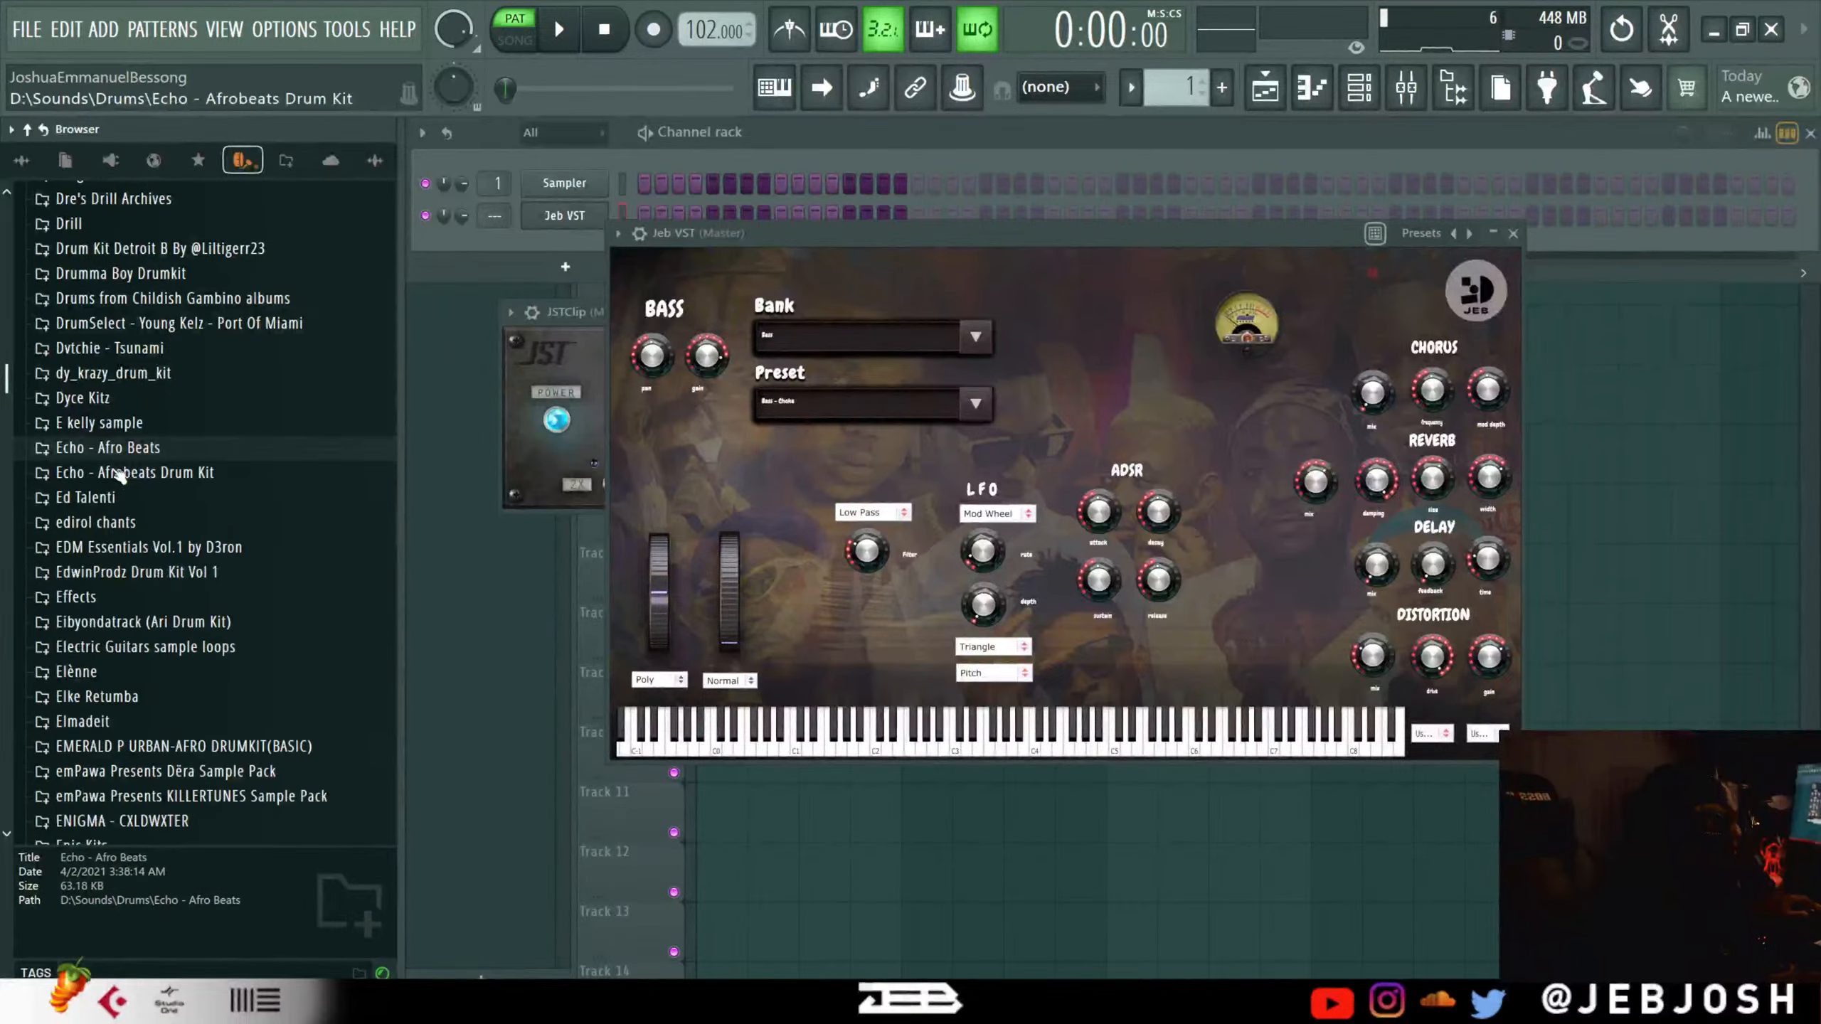
Audition the claps in the Echo - Afrobeats Drum Kit and add Clap (8) to the channel rack.
click(118, 475)
key(Down)
key(Down)
key(Down)
key(Down)
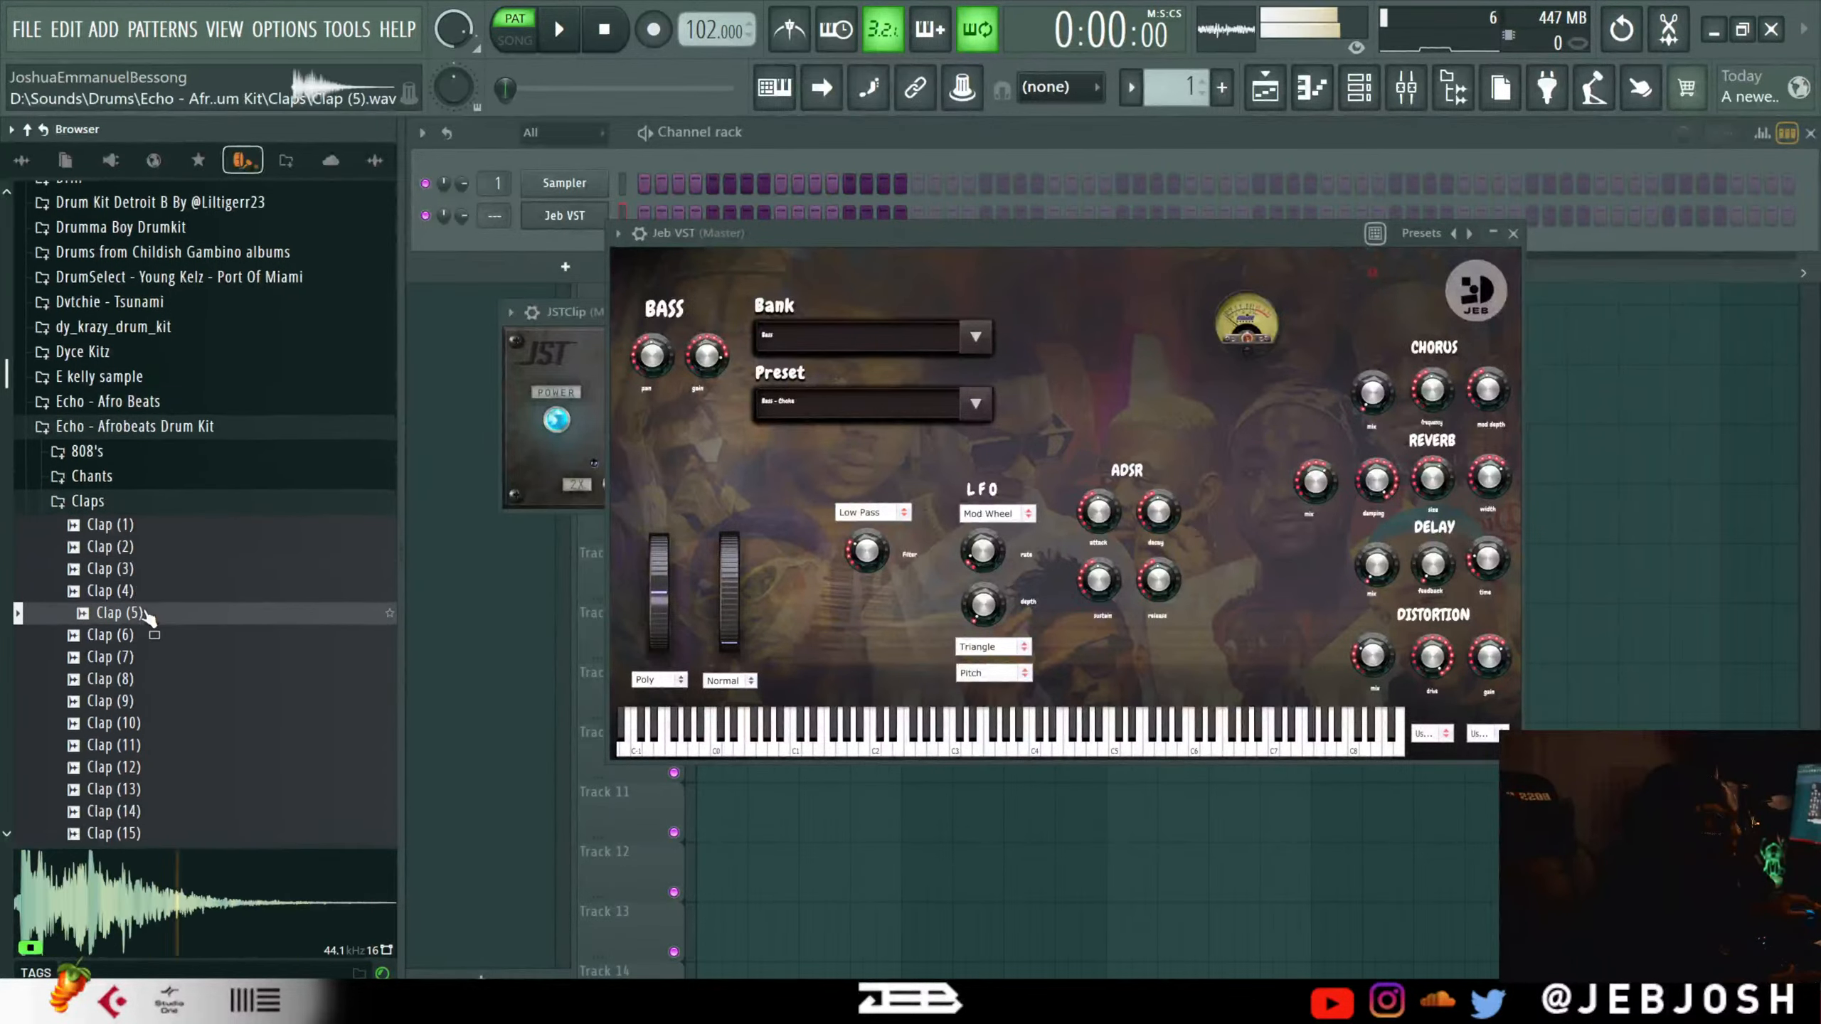
drag(153, 679, 642, 258)
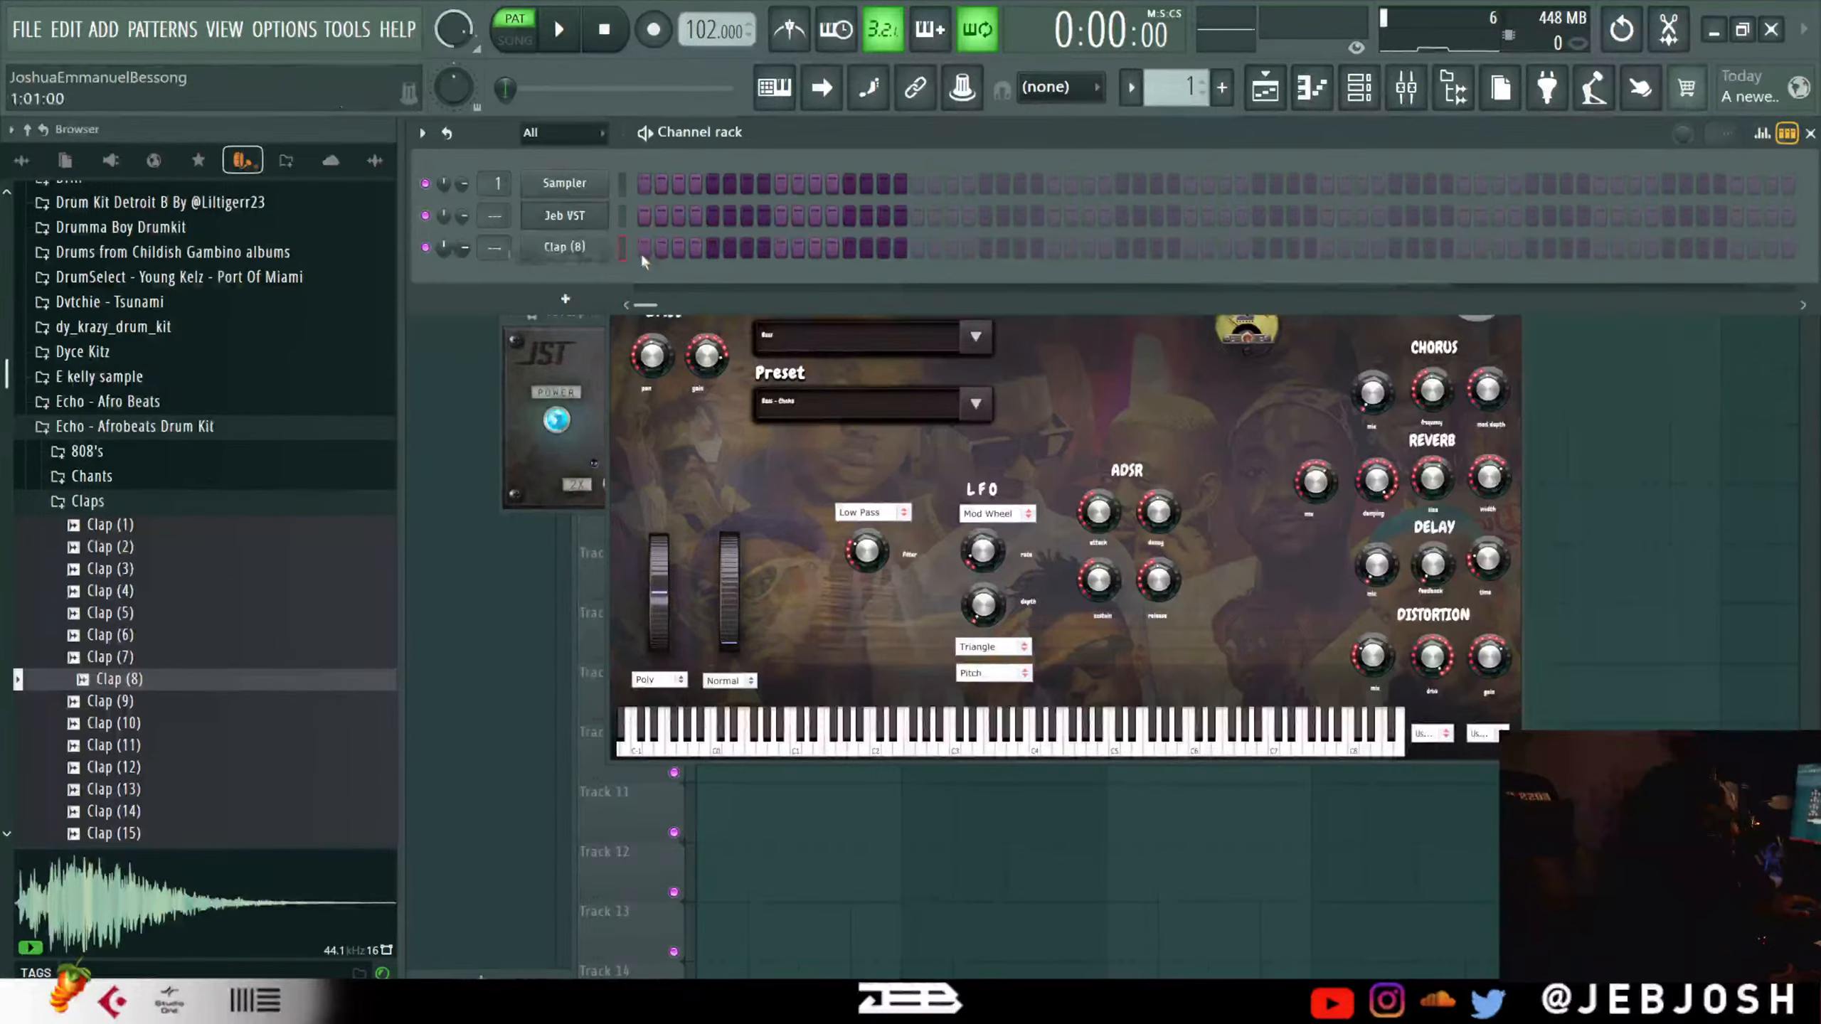
Program Clap (8) on steps 1, 4, 7, 11 and 13 with the pattern playing, and raise the channel rack swing.
click(693, 250)
key(space)
click(747, 250)
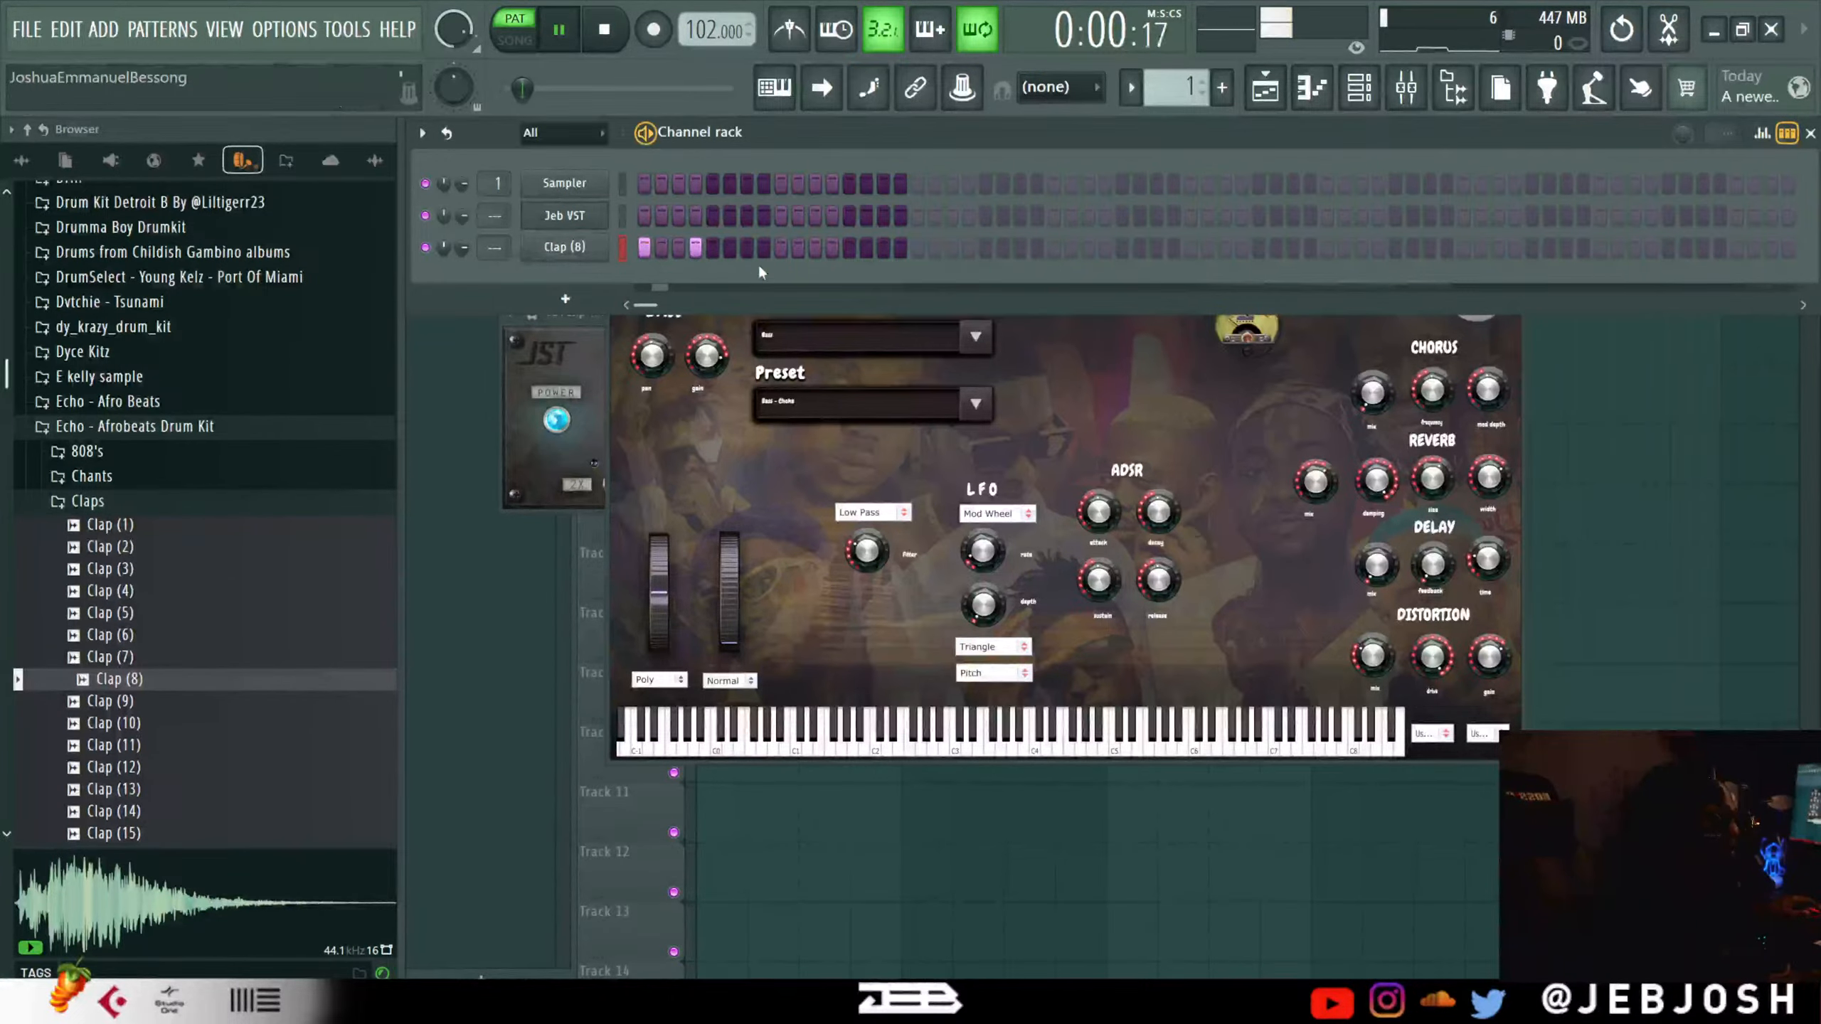
click(815, 250)
click(834, 251)
right_click(838, 255)
click(848, 253)
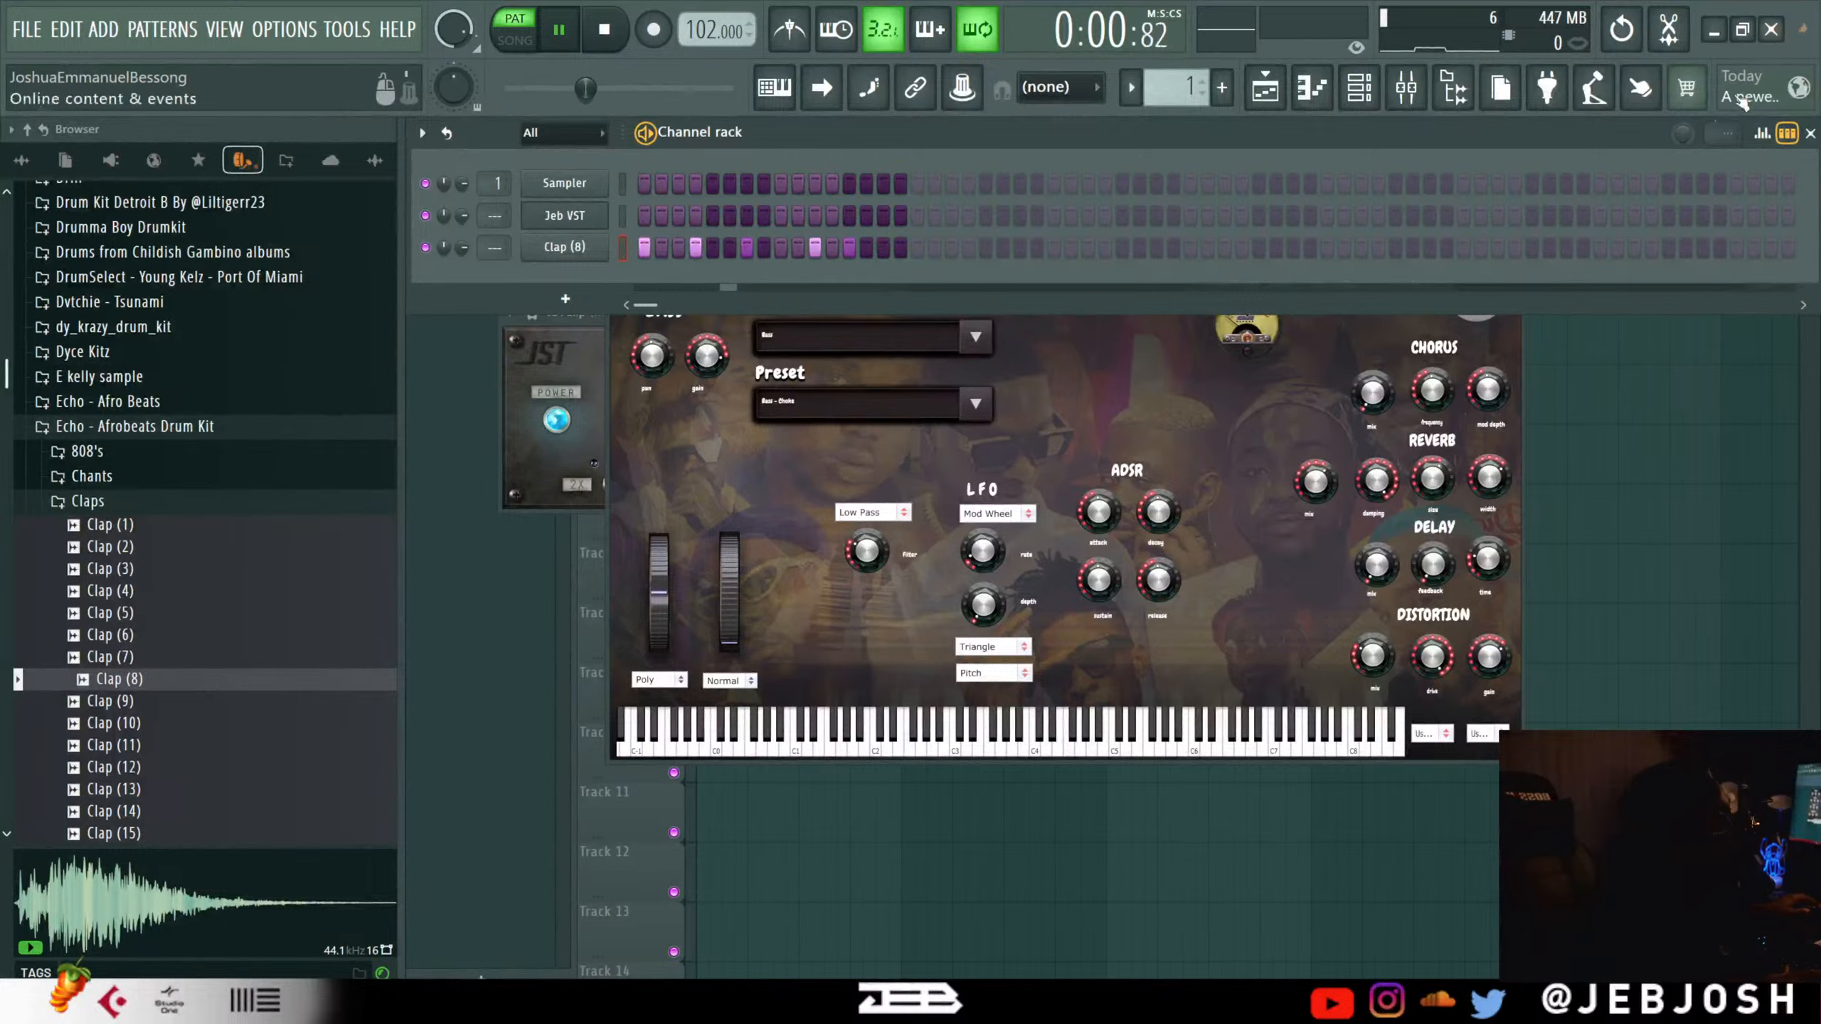
drag(1682, 134, 1682, 115)
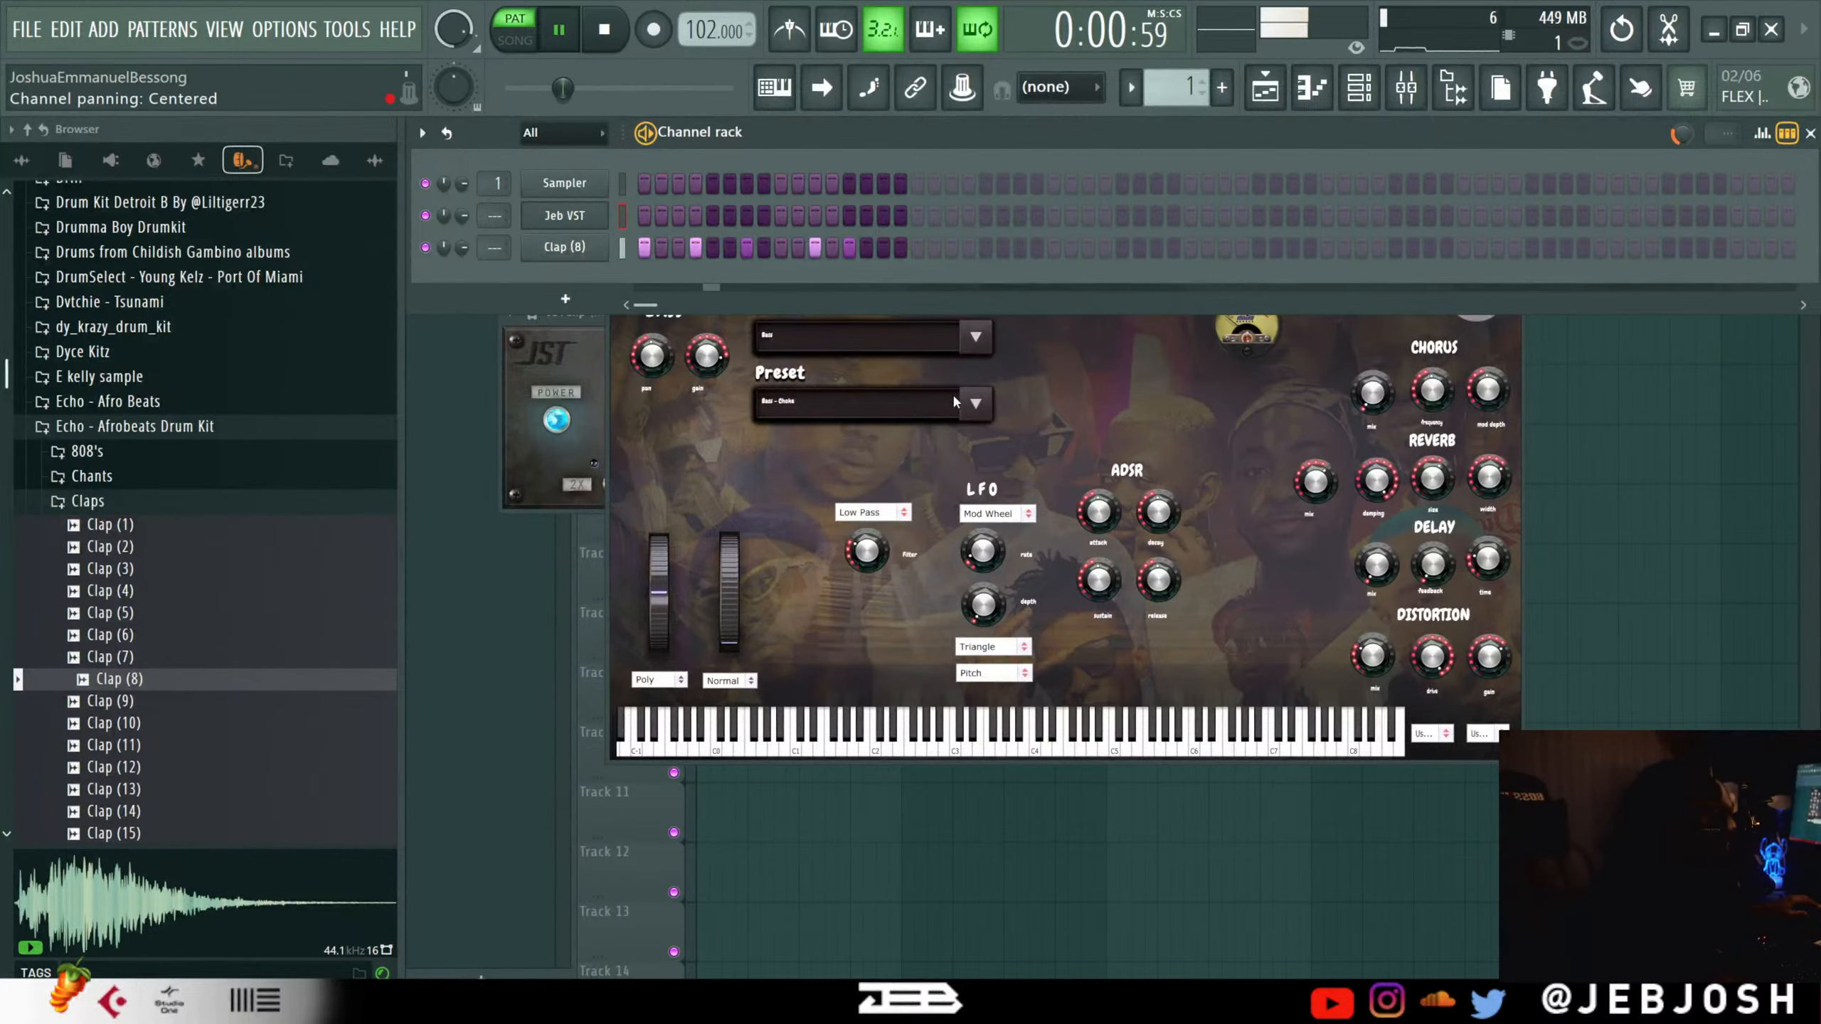
Audition the Bass - Grunt preset over the playing clap pattern, and stop playback.
click(975, 404)
click(921, 471)
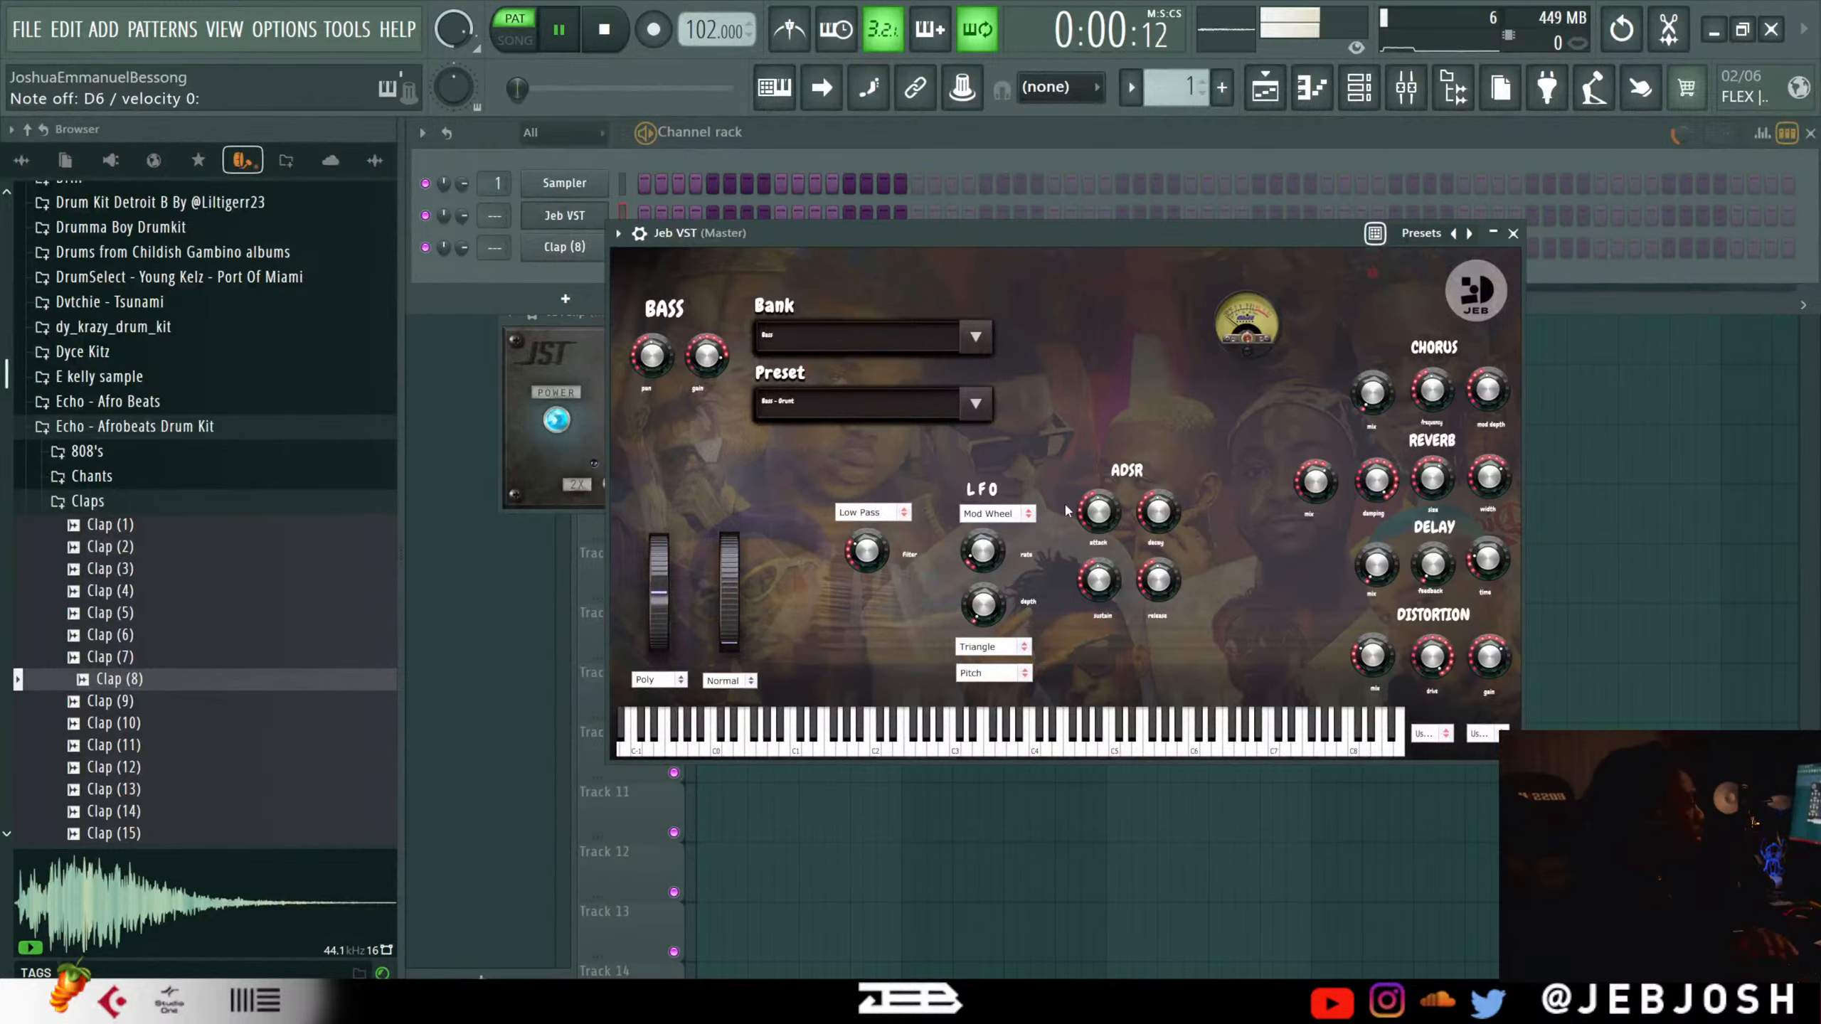
key(space)
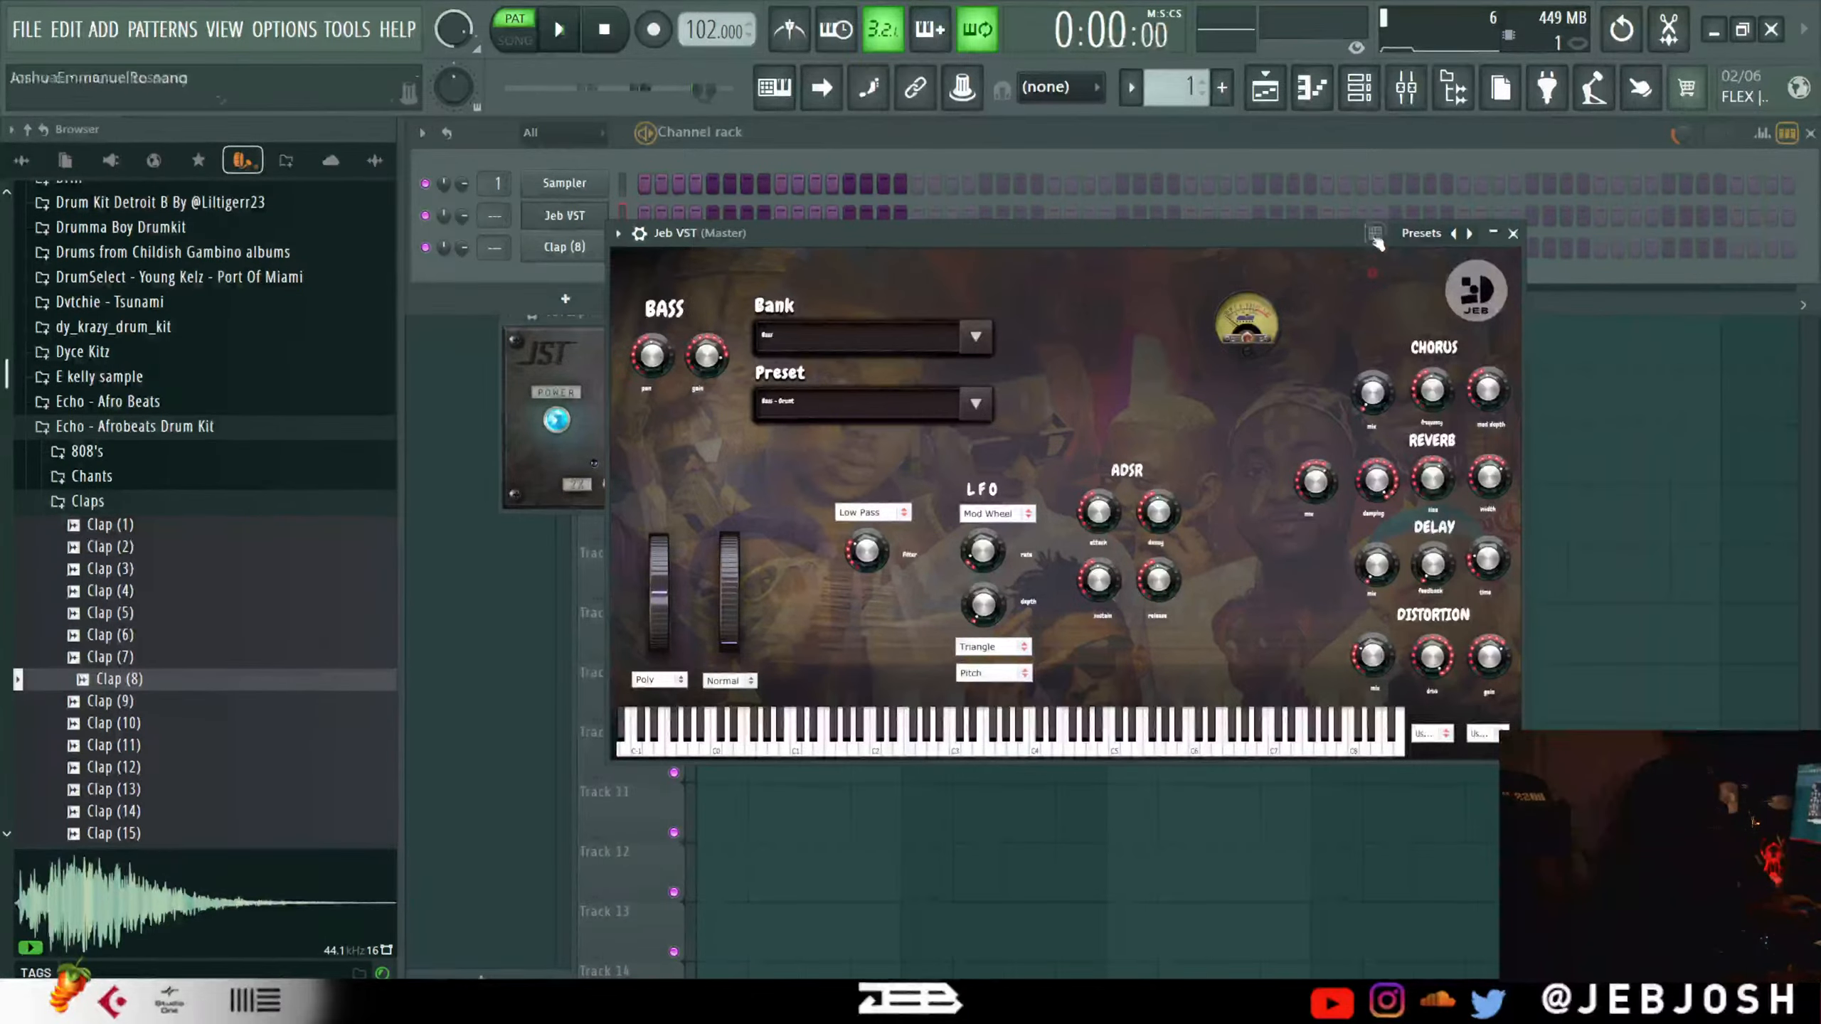
Audition the Bass - Log Bass 1 preset with the Jeb VST filter type set to None.
click(975, 404)
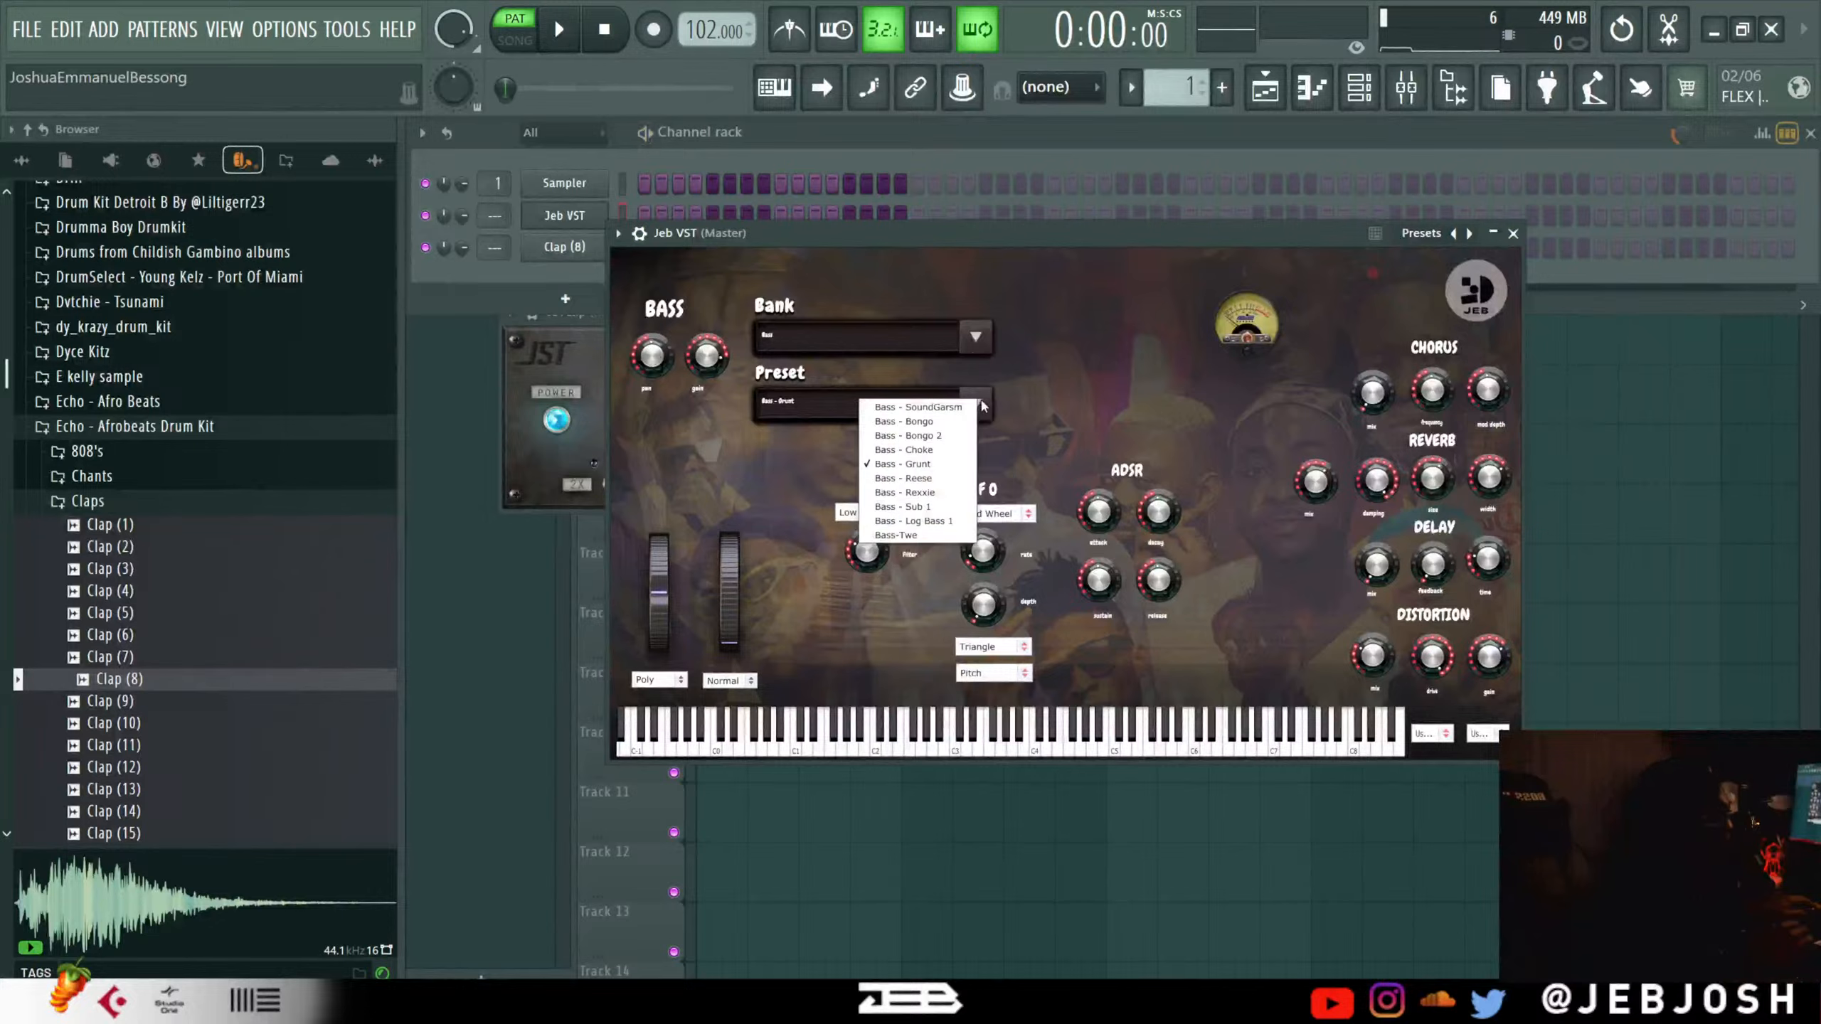
click(909, 521)
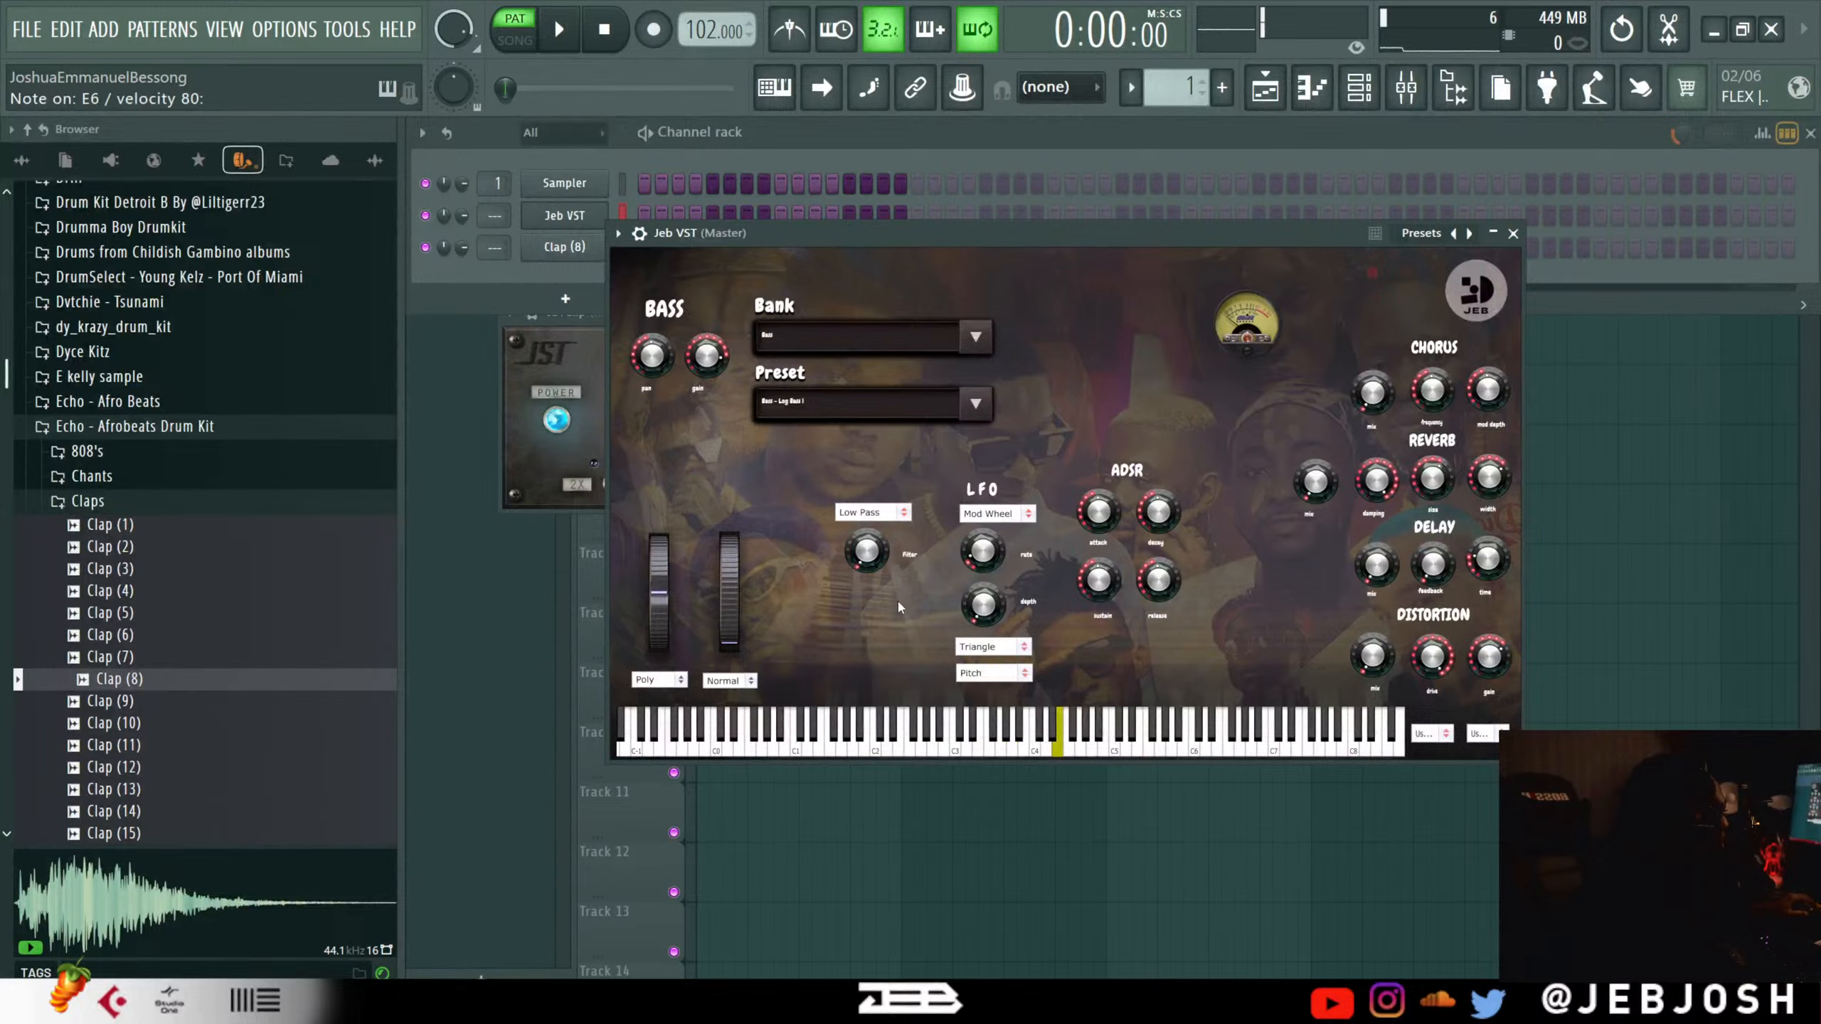
click(871, 512)
click(867, 535)
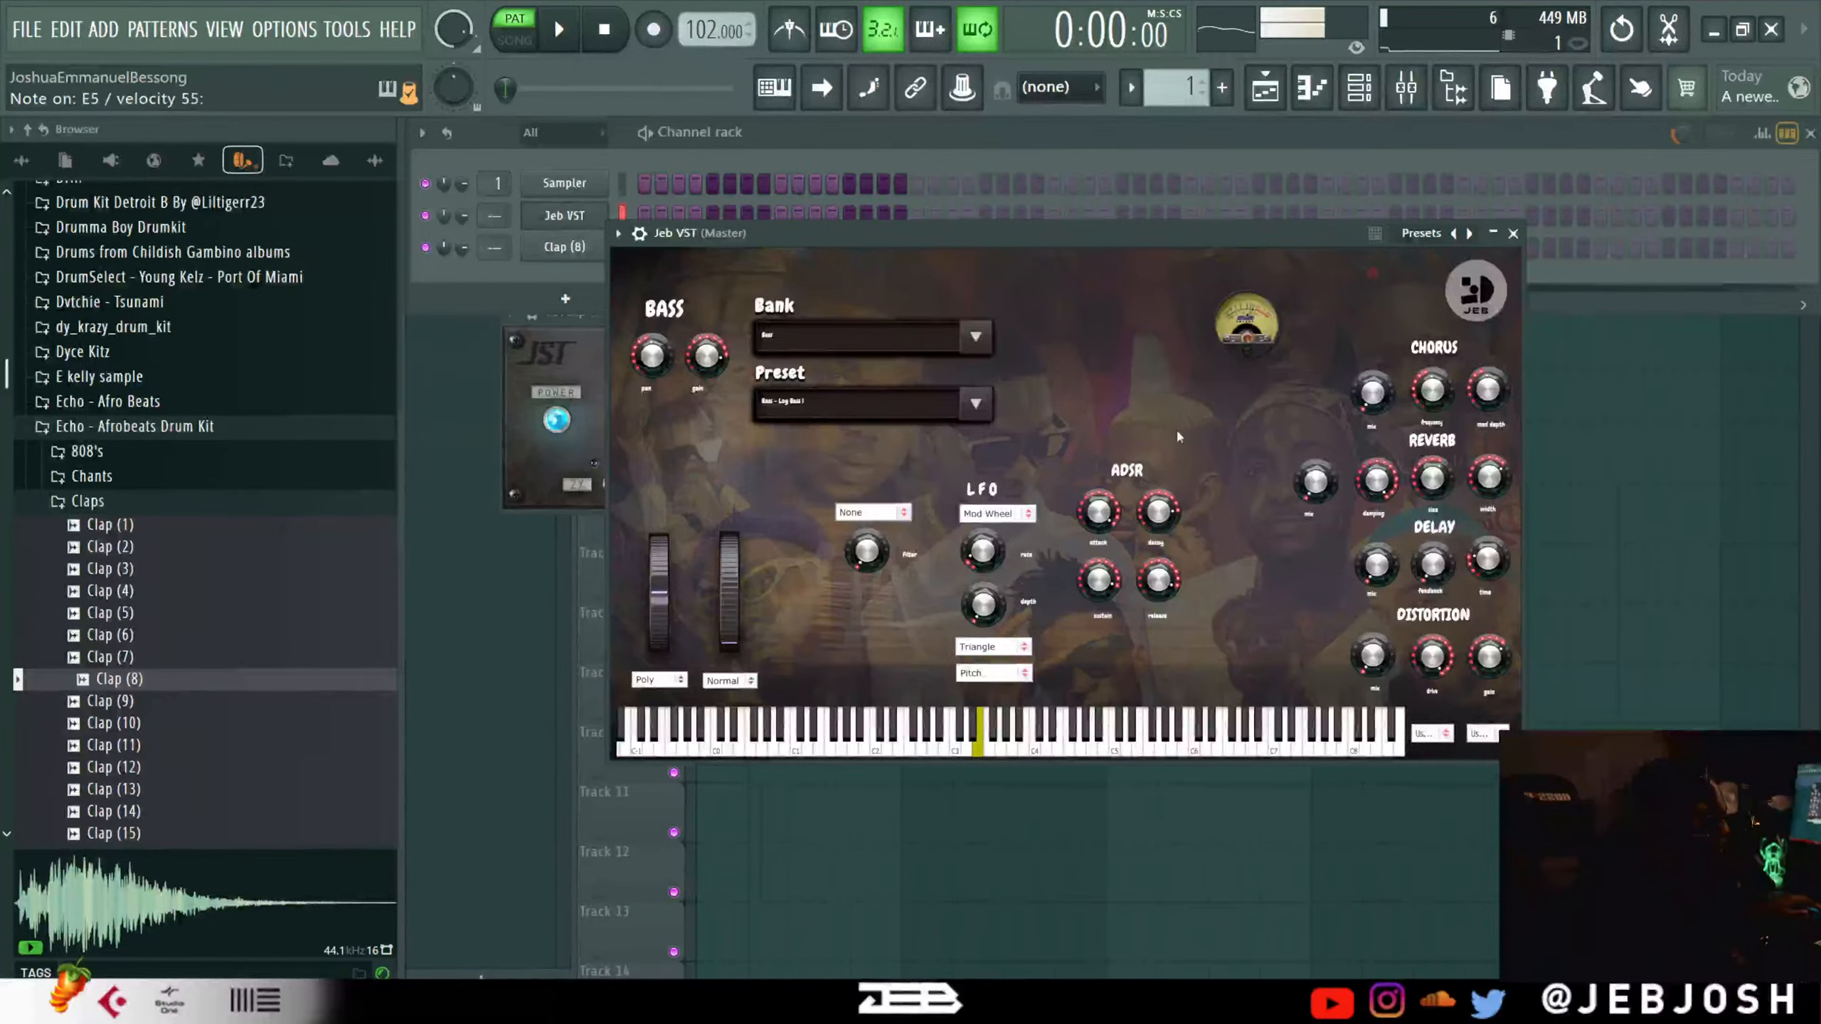
Set the Jeb VST LFO source to None, its waveform to Sin and its target to Pan.
click(997, 514)
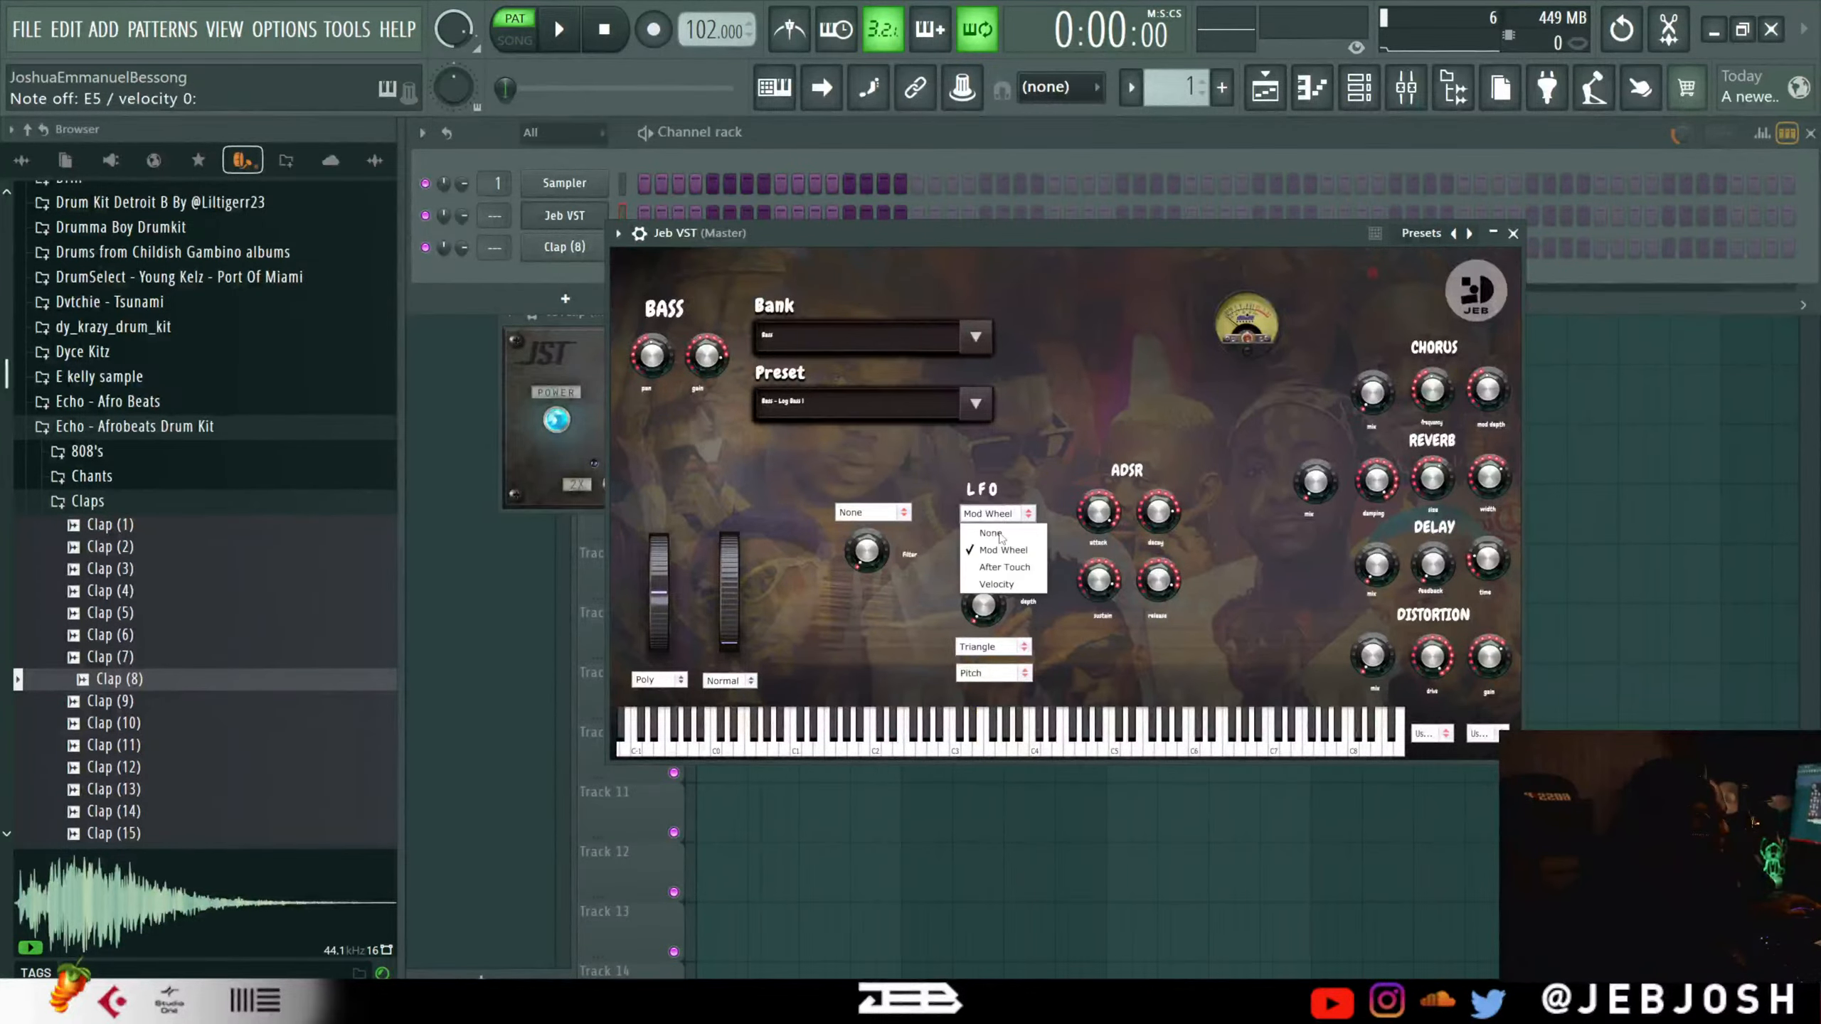
click(1000, 545)
click(997, 513)
click(993, 518)
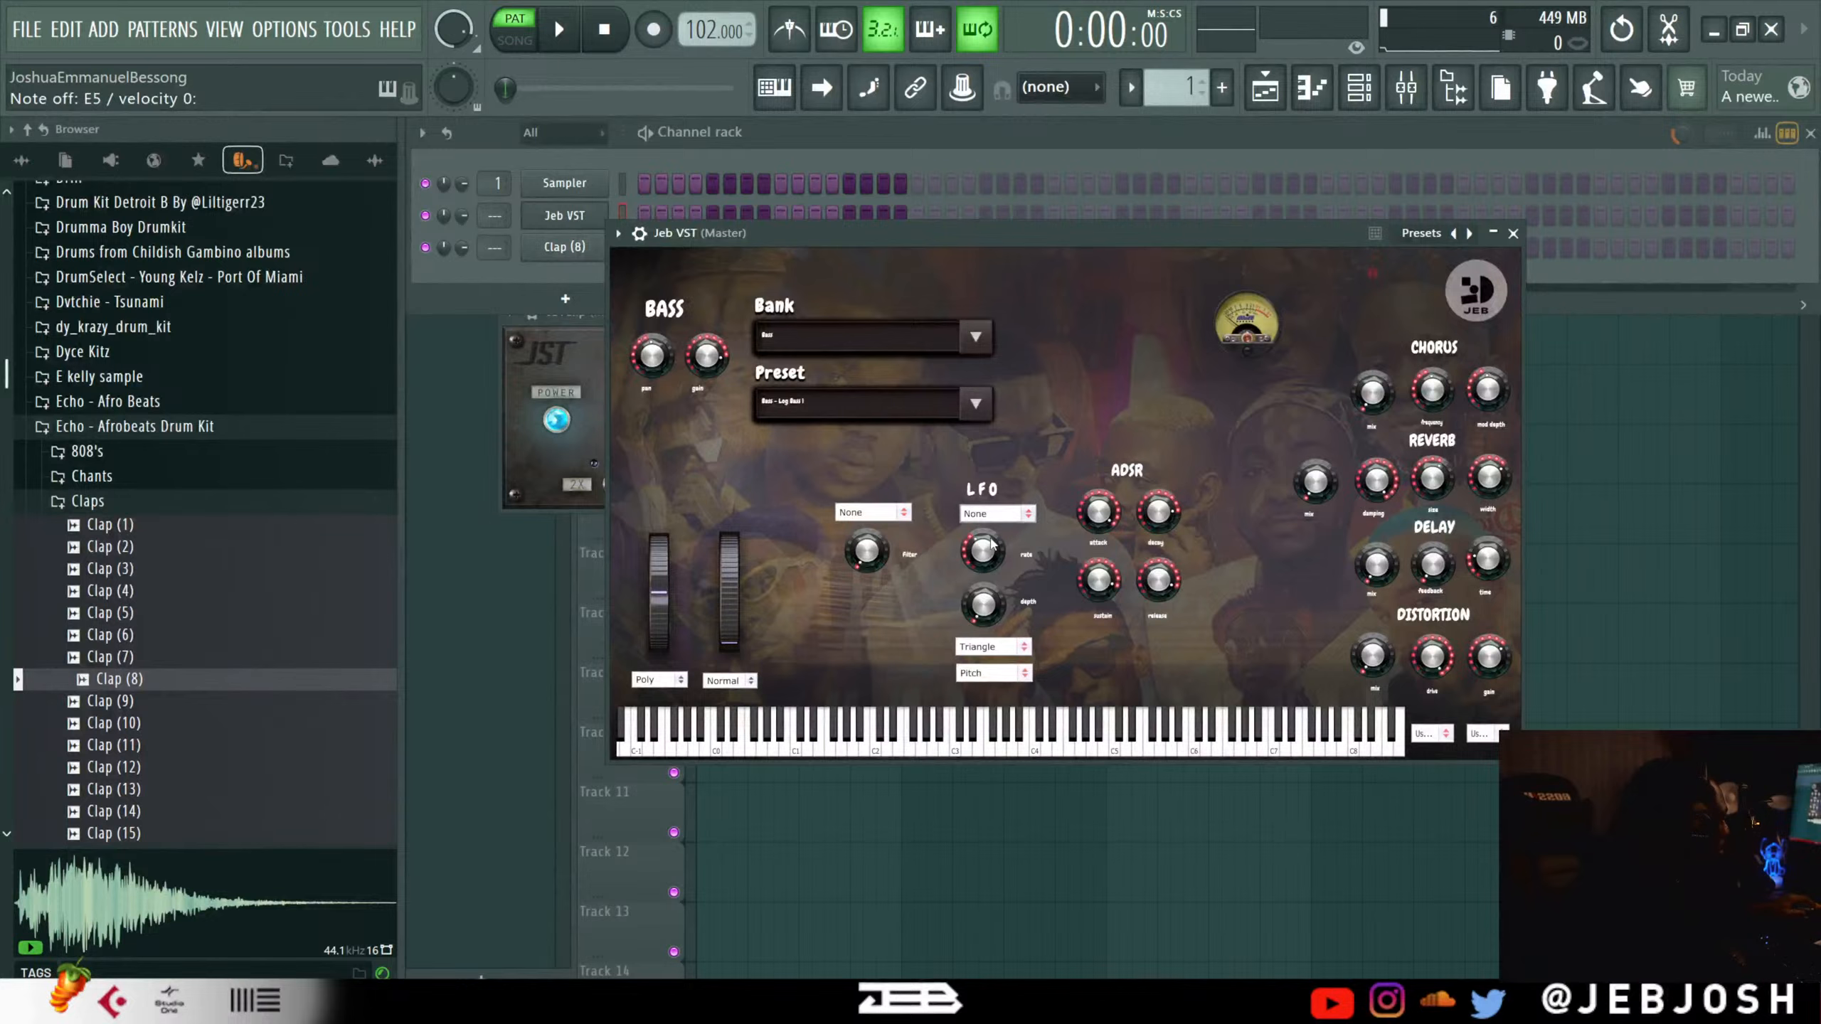
click(988, 648)
click(990, 656)
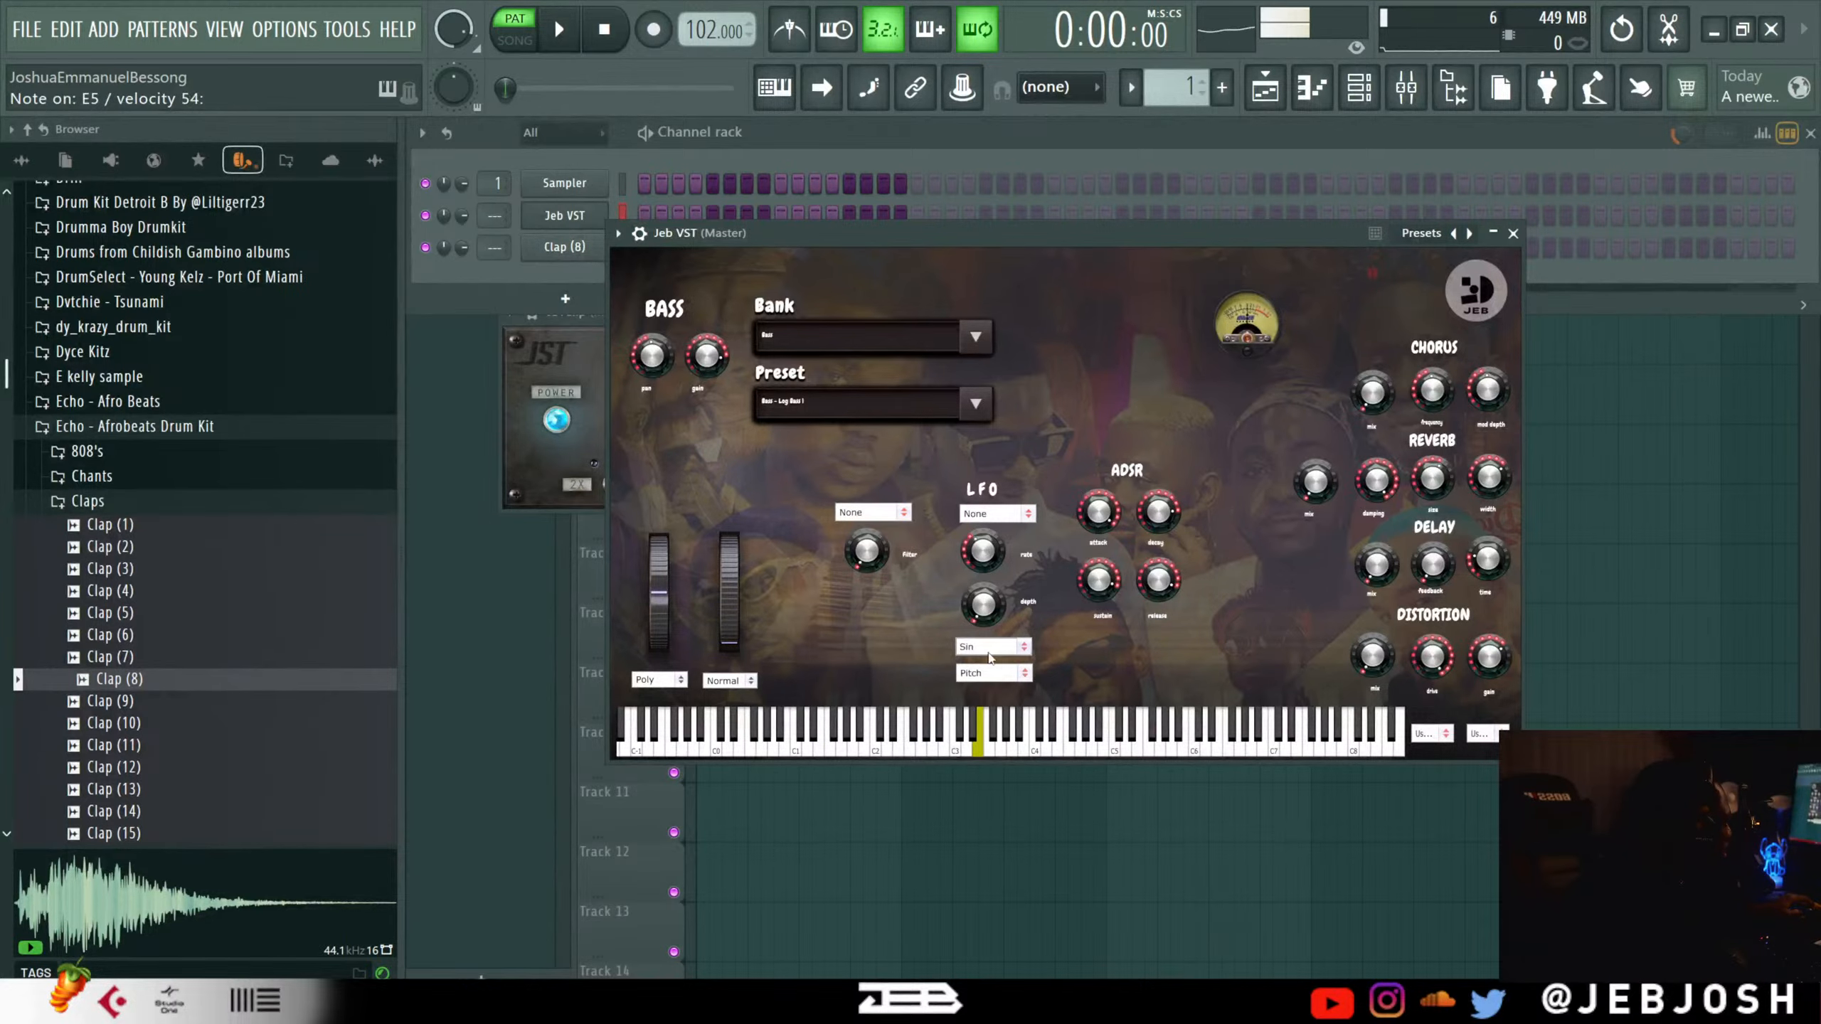
click(993, 673)
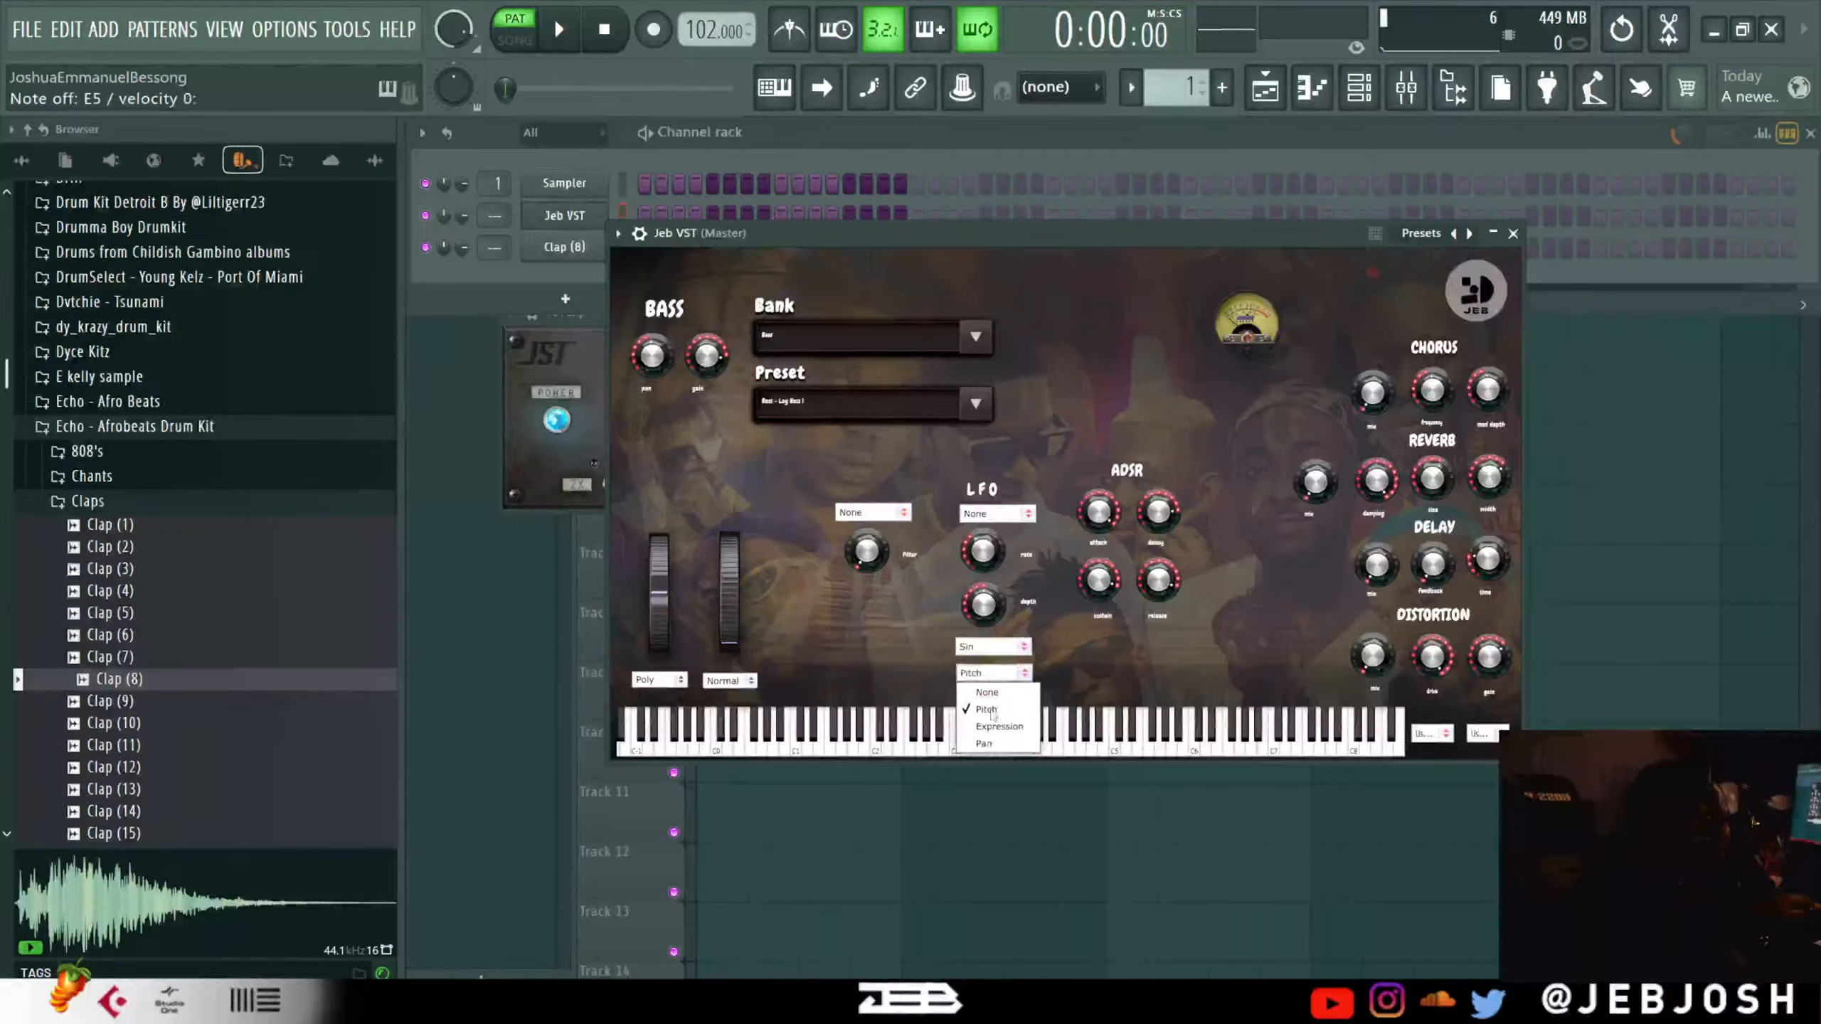
click(991, 737)
click(990, 674)
click(992, 682)
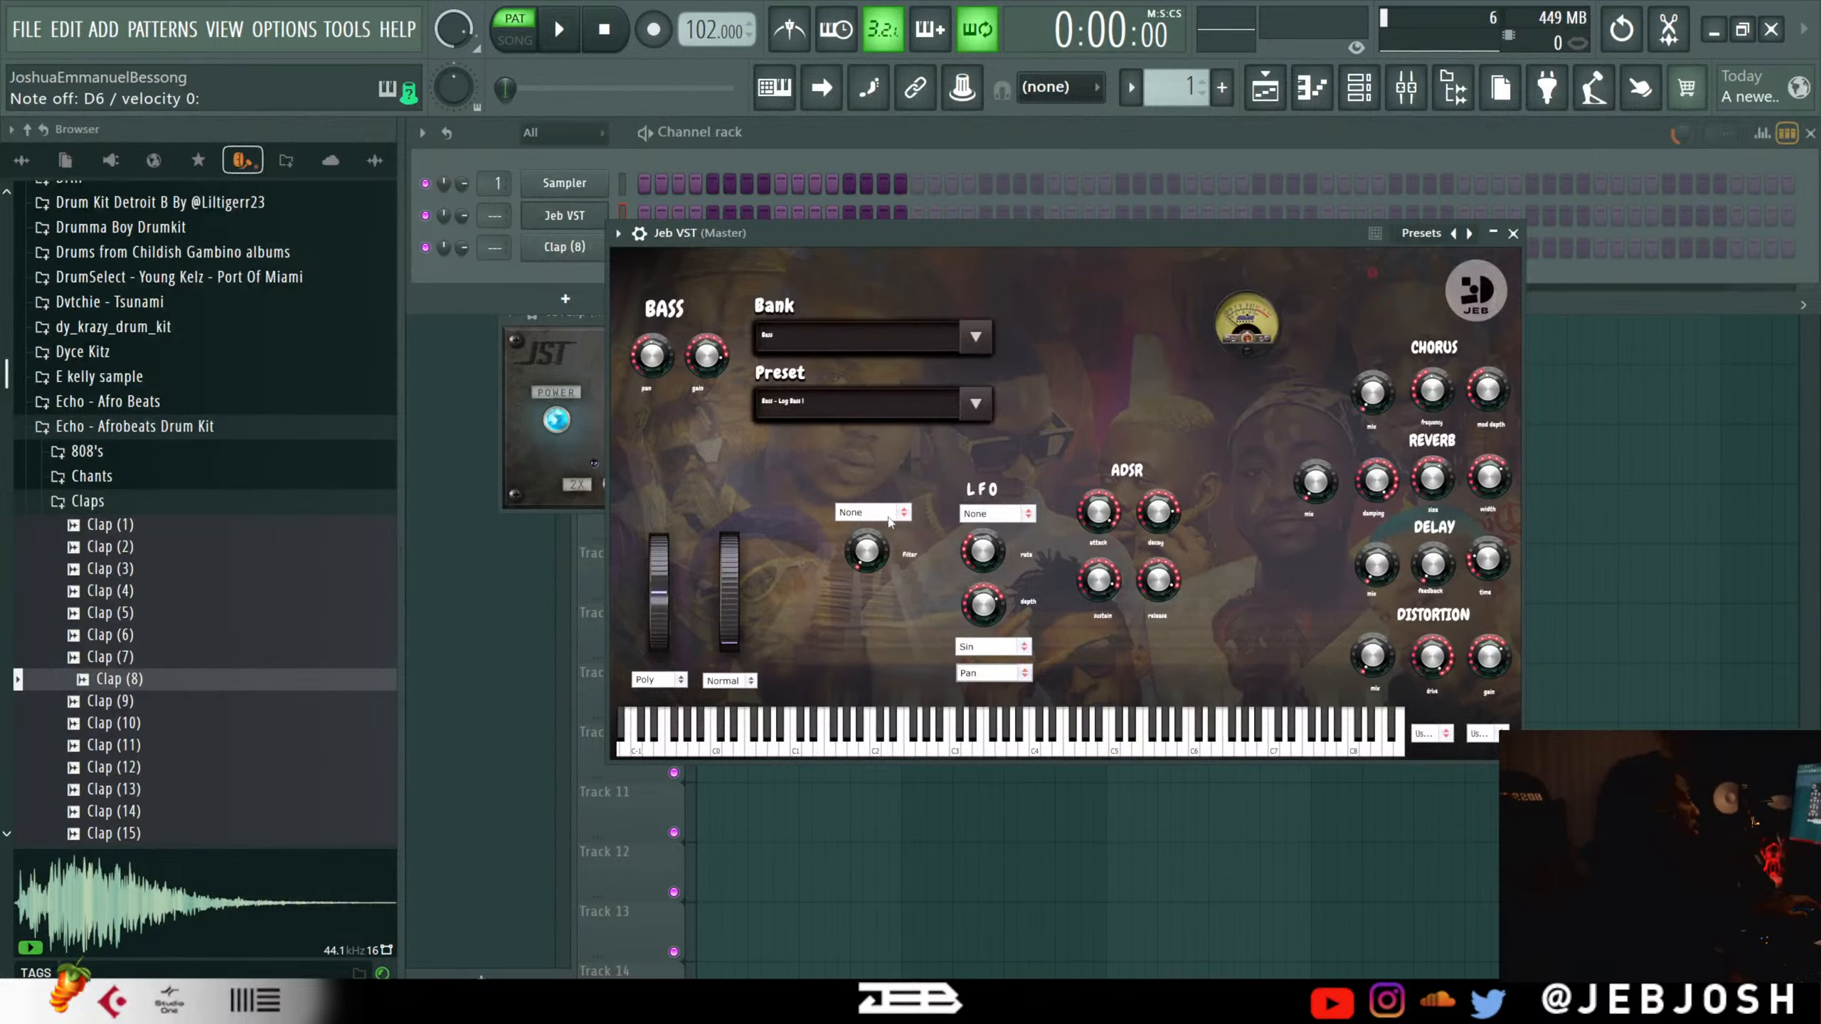
Return the Jeb VST to the Afro Mallet bank and check the list of available banks.
click(973, 406)
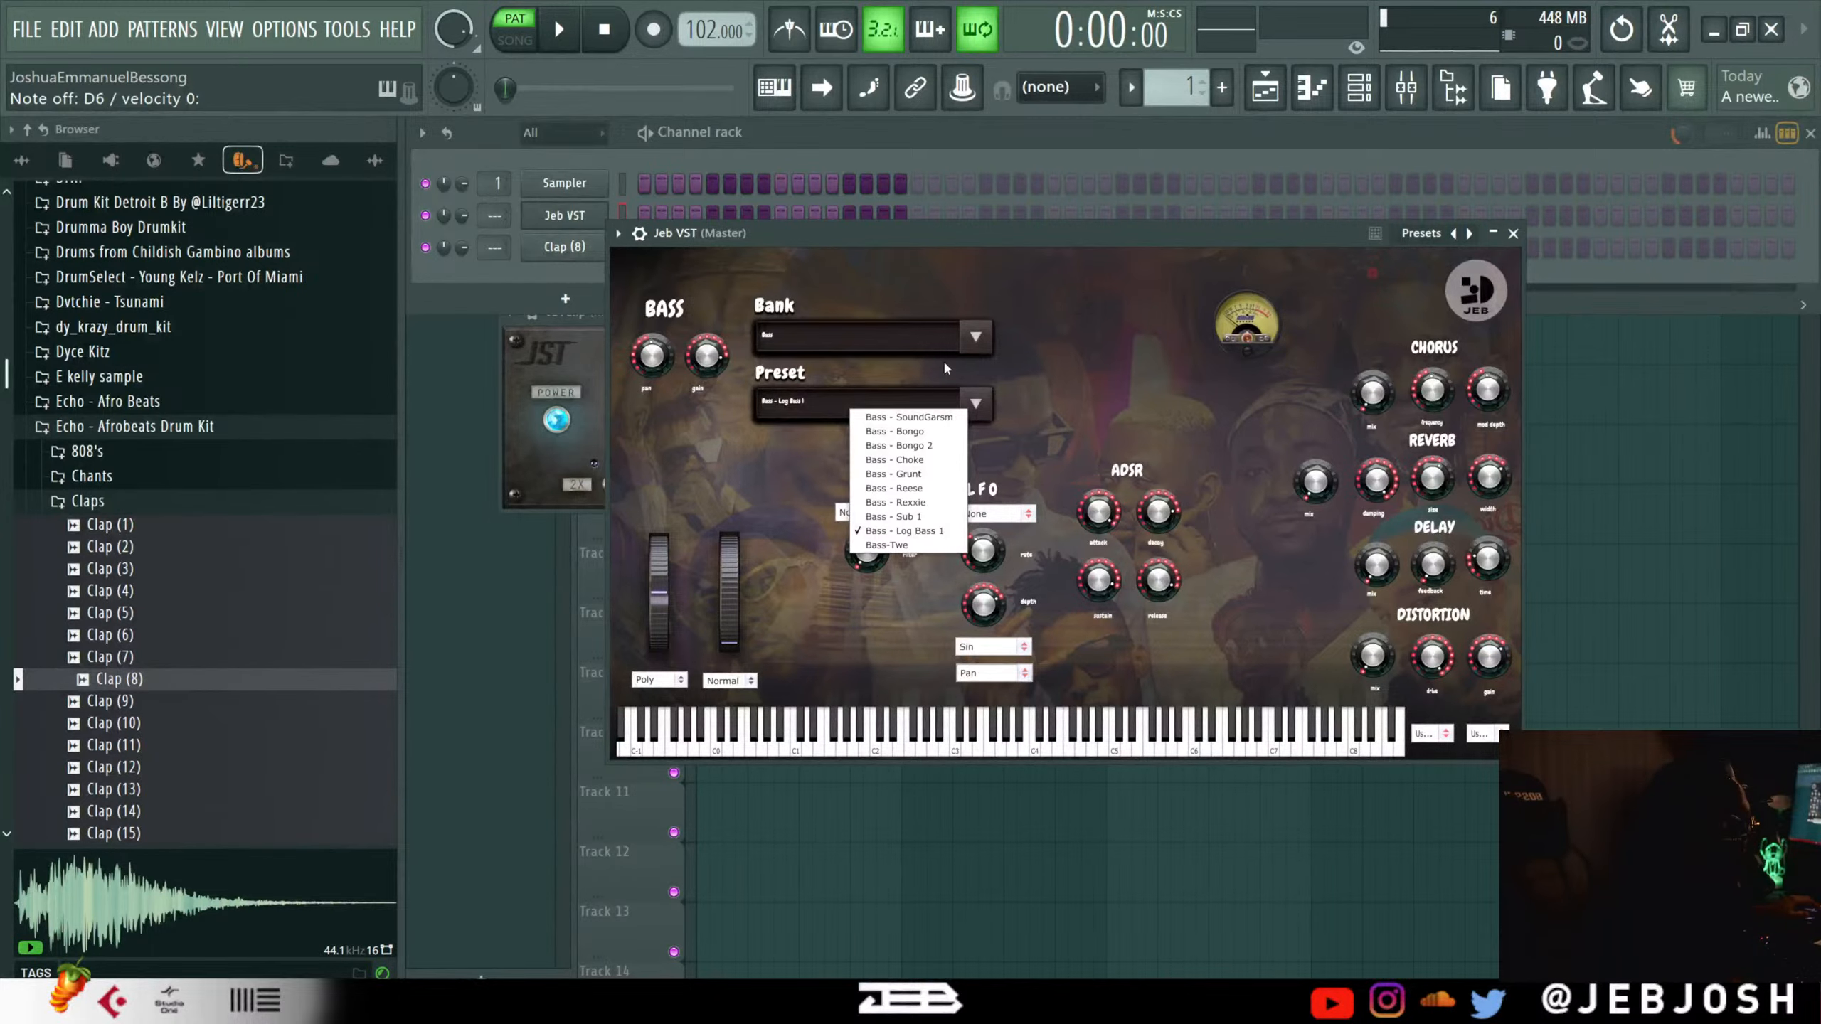
click(967, 349)
click(925, 351)
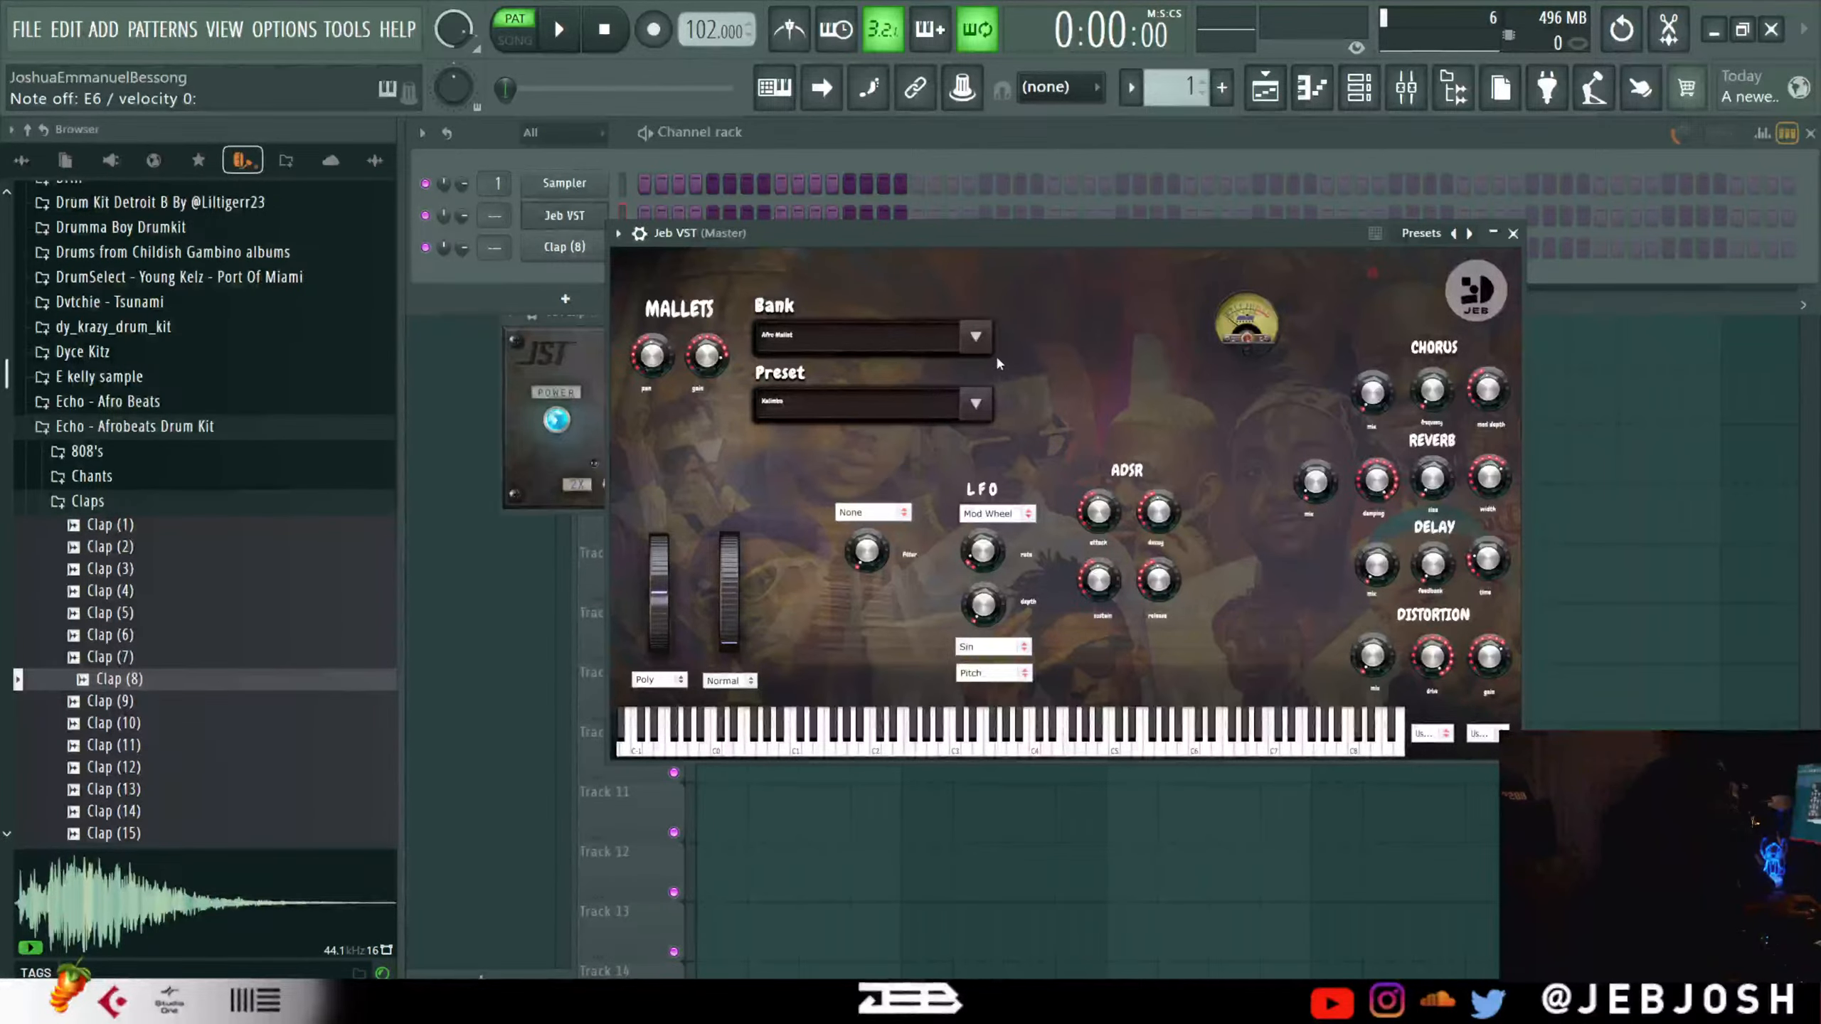
click(977, 337)
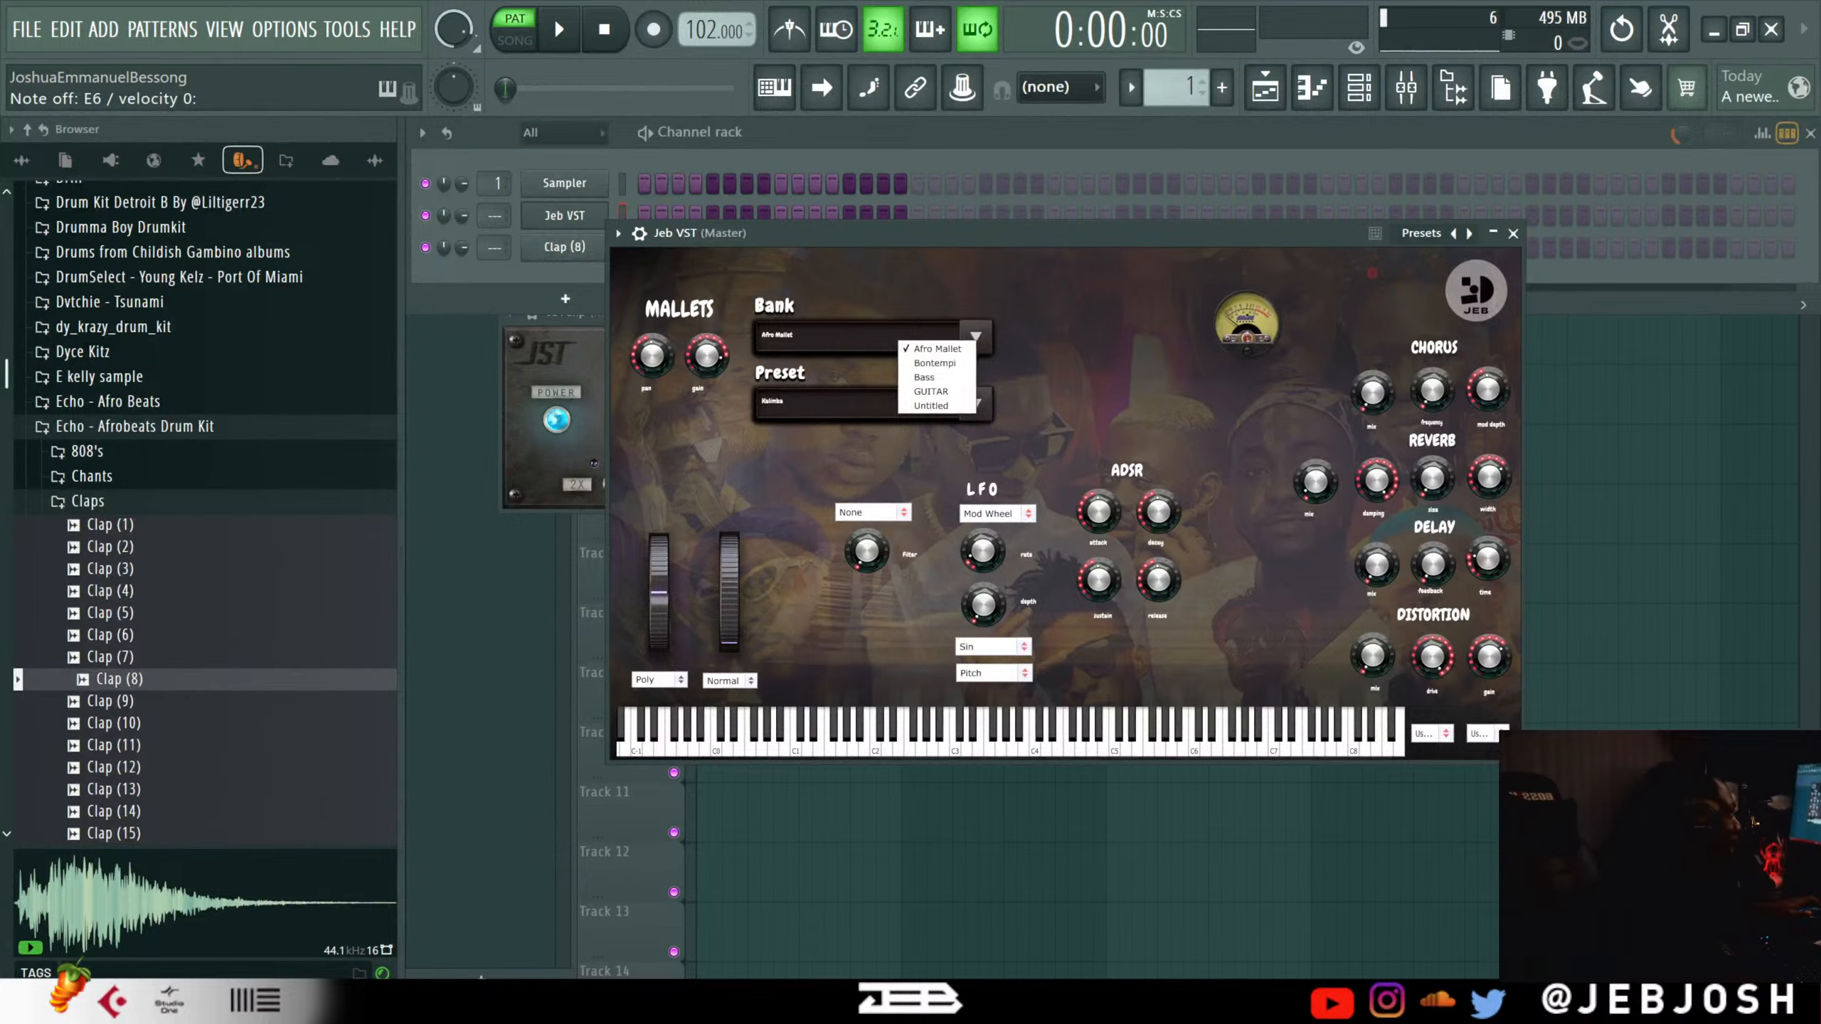
key(Escape)
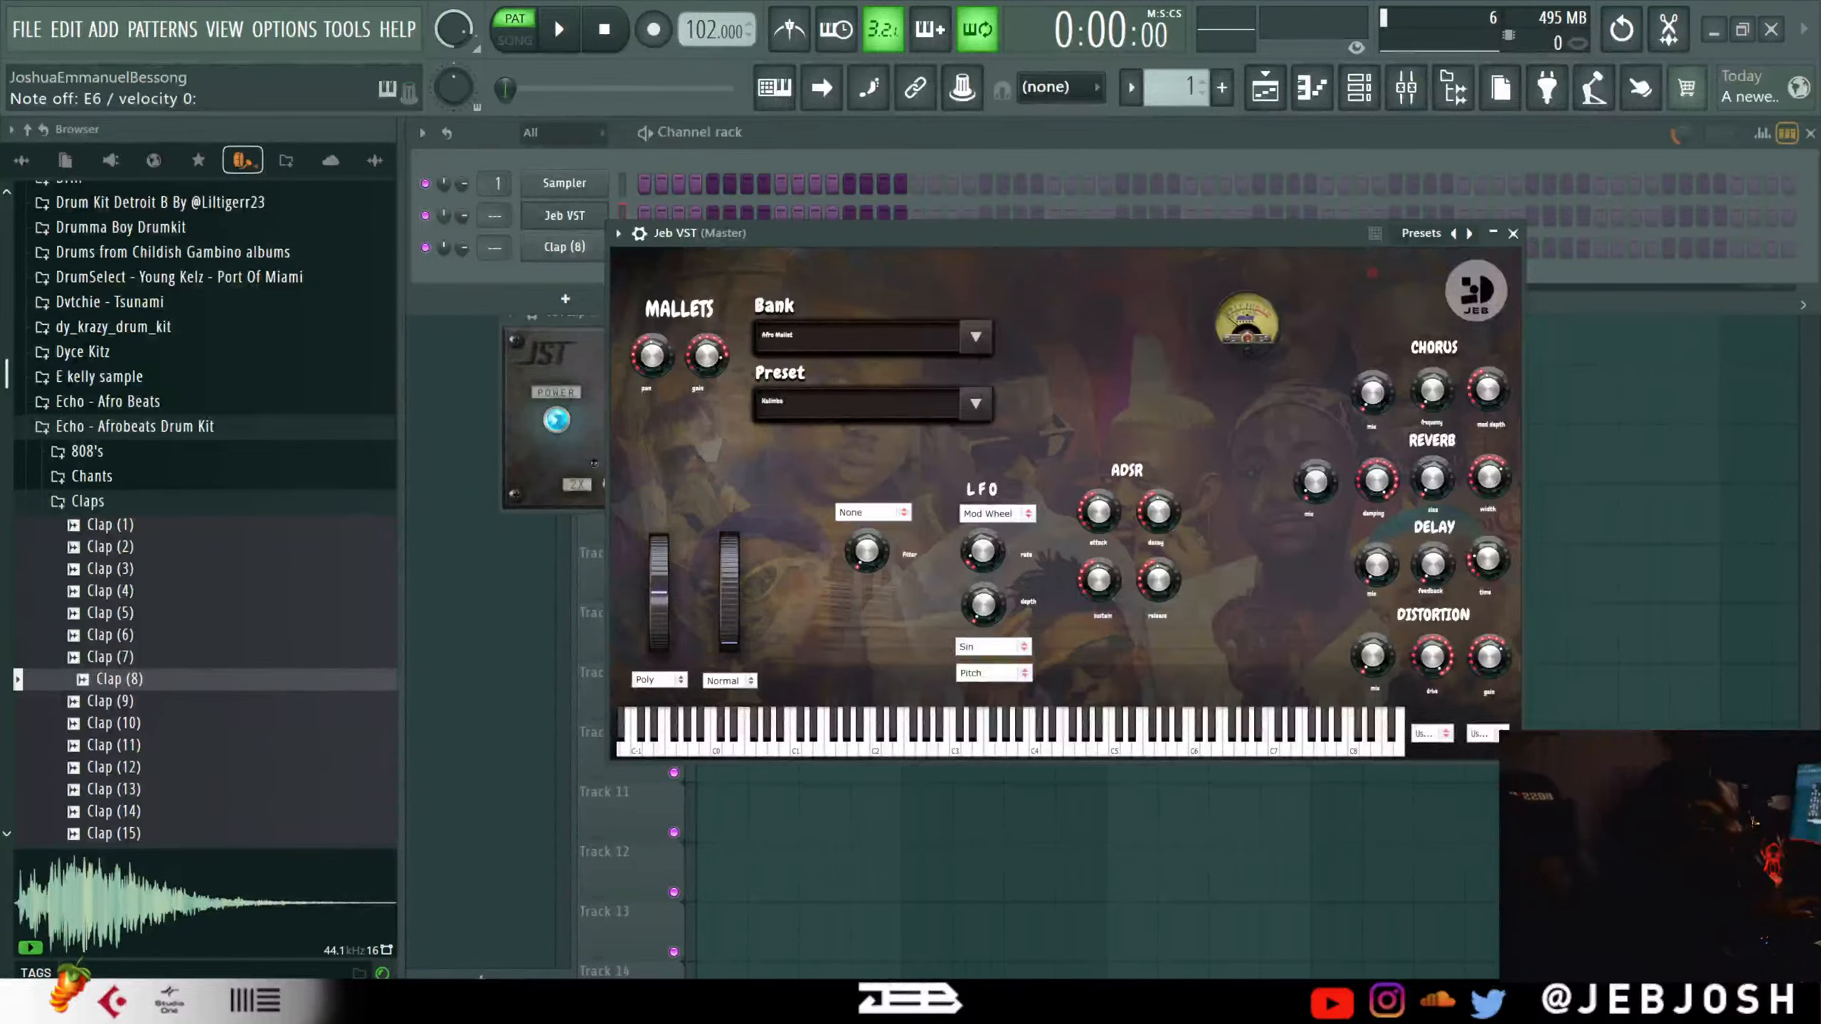